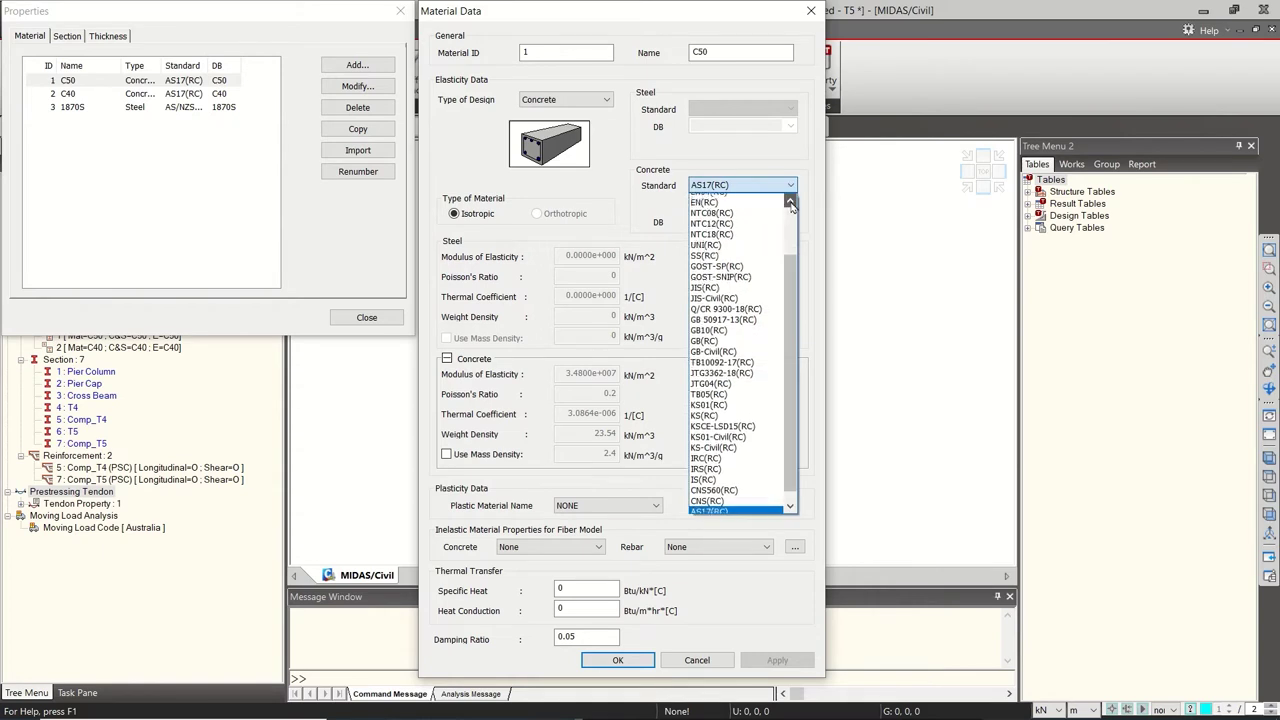
# Discard the trial C50 edits (Concrete Standard None, weight density 0) and close the Properties dialog
pyautogui.click(737, 200)
pyautogui.press('Tab')
pyautogui.press('Tab')
pyautogui.press('Tab')
pyautogui.press('Tab')
pyautogui.write('0')
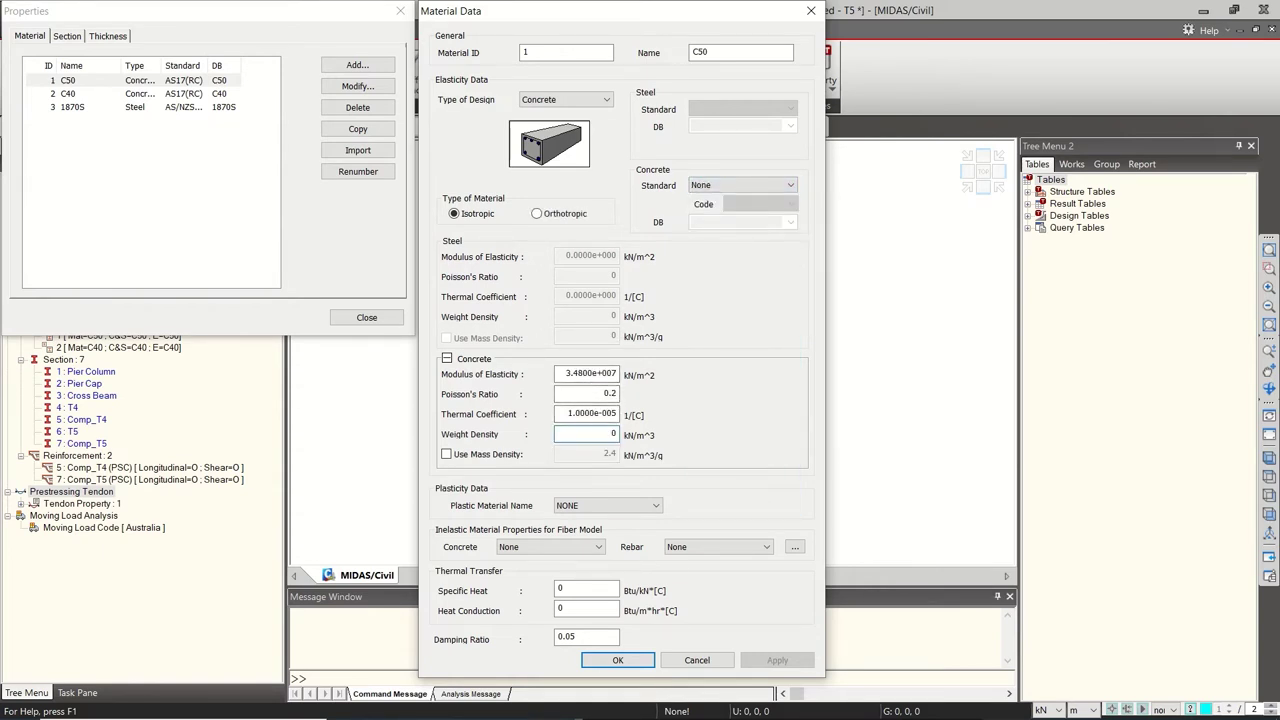
pyautogui.click(700, 664)
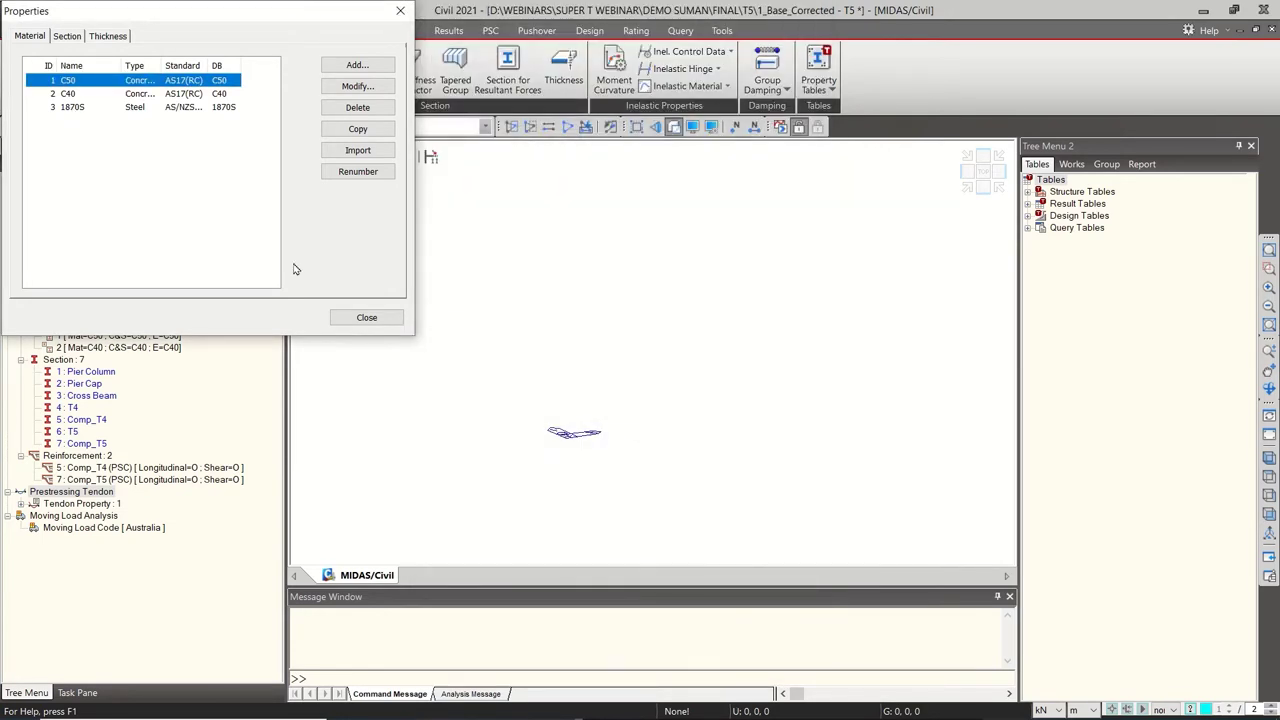
pyautogui.click(362, 320)
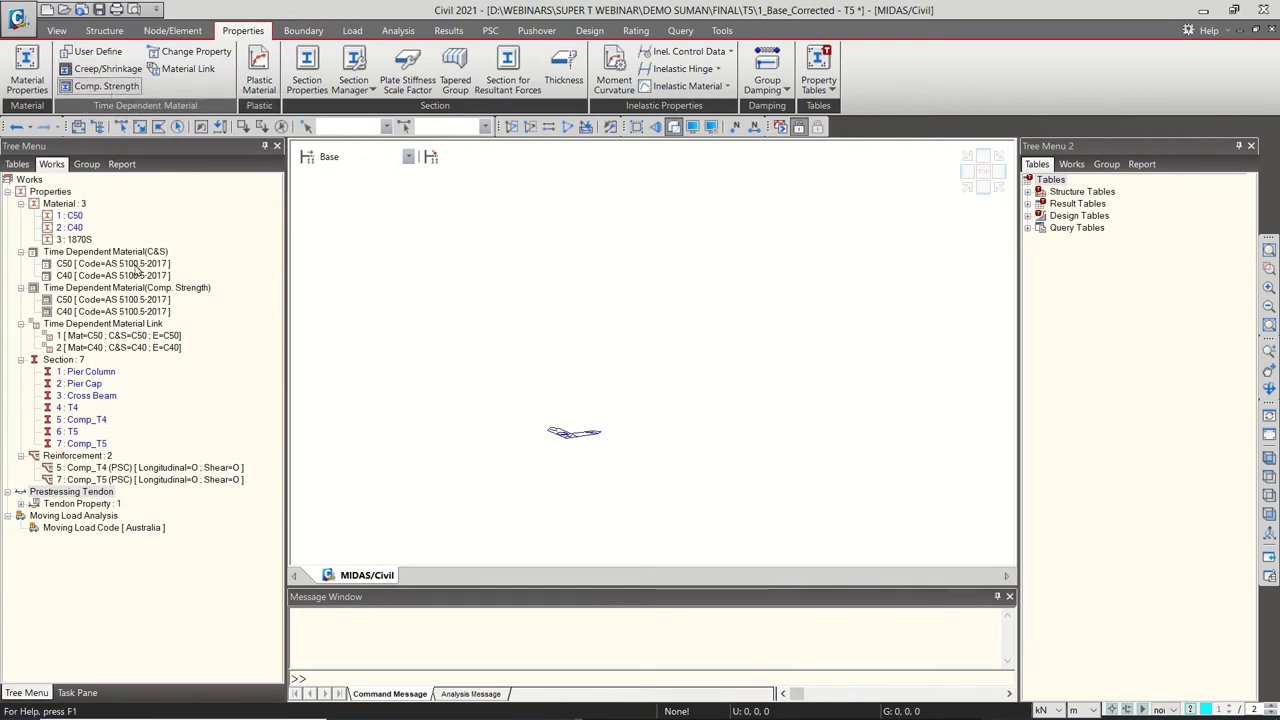
pyautogui.rightClick(137, 266)
pyautogui.click(175, 296)
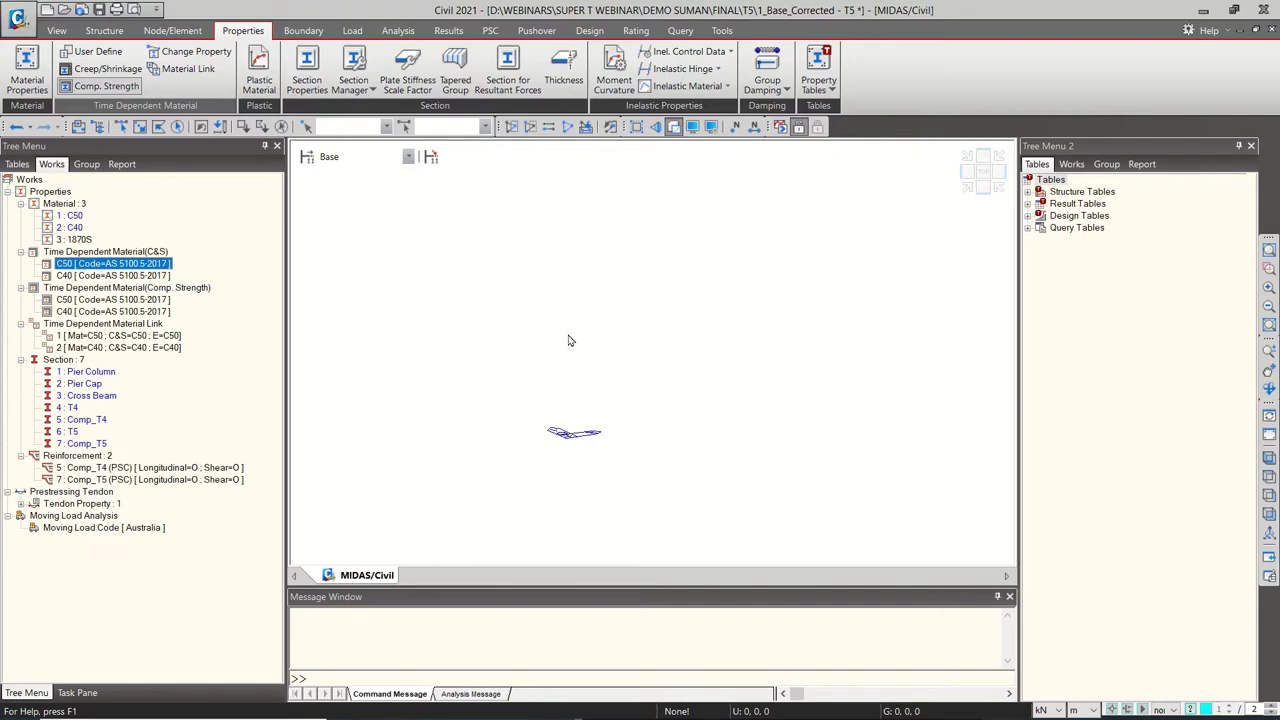
pyautogui.click(775, 245)
pyautogui.click(768, 302)
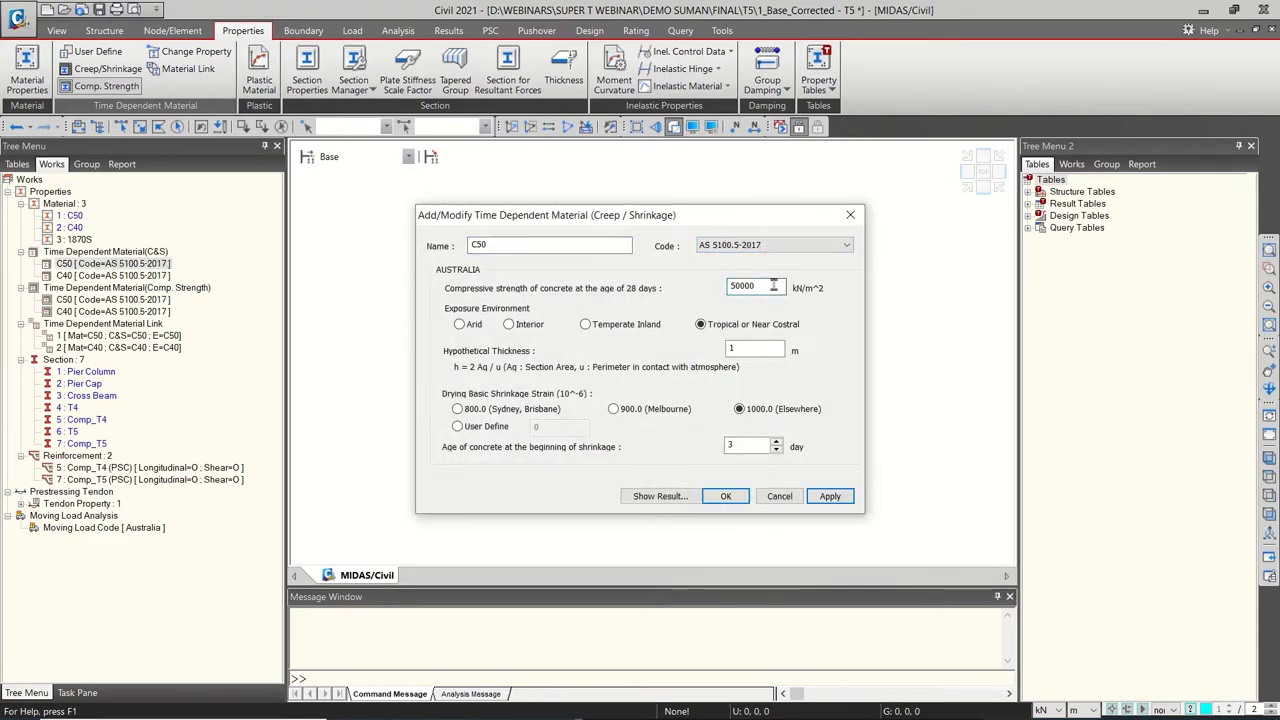
pyautogui.click(780, 350)
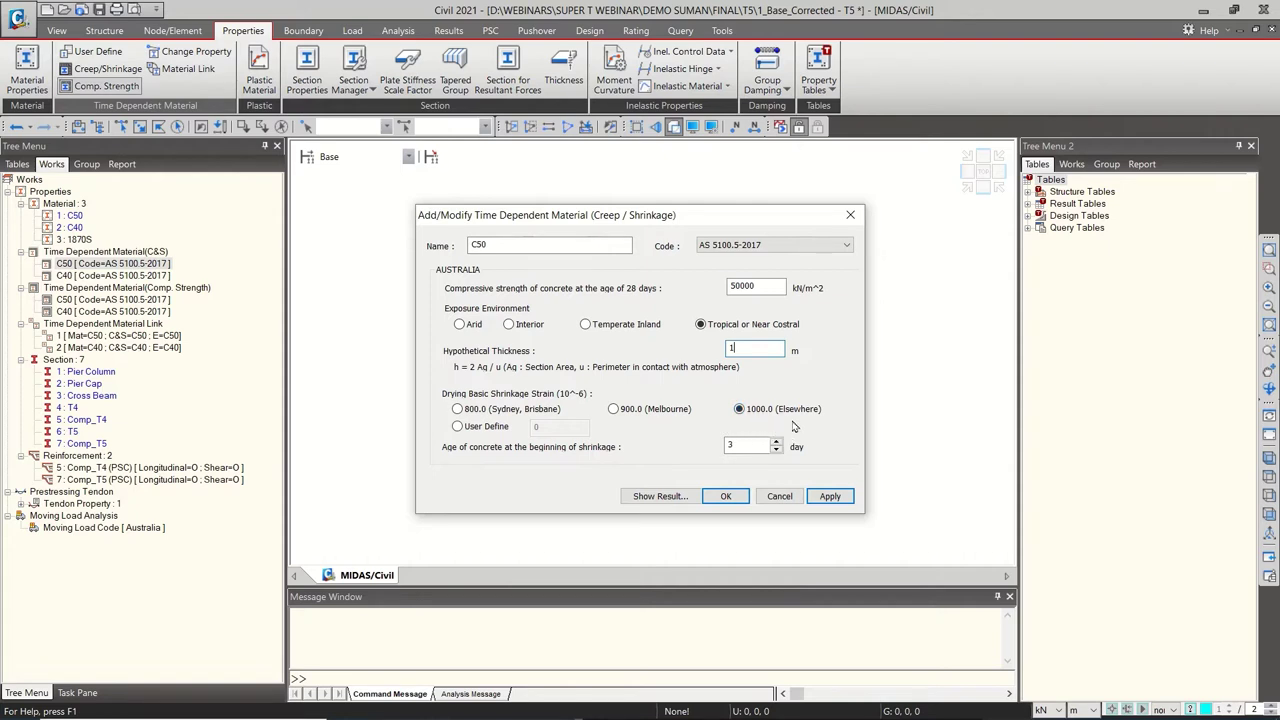
pyautogui.click(782, 498)
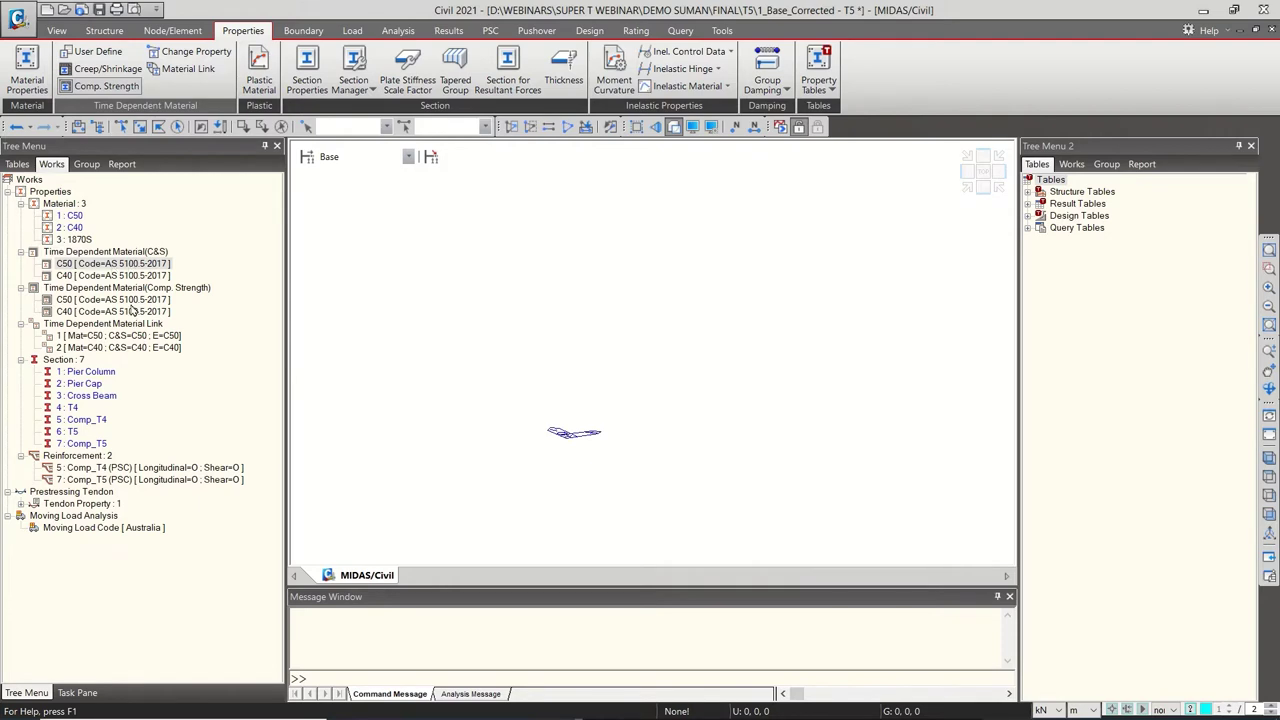
# Review C50's compressive strength (AS 5100.5-2017, 28-day 50000) and close it without changes
pyautogui.click(100, 86)
pyautogui.doubleClick(600, 331)
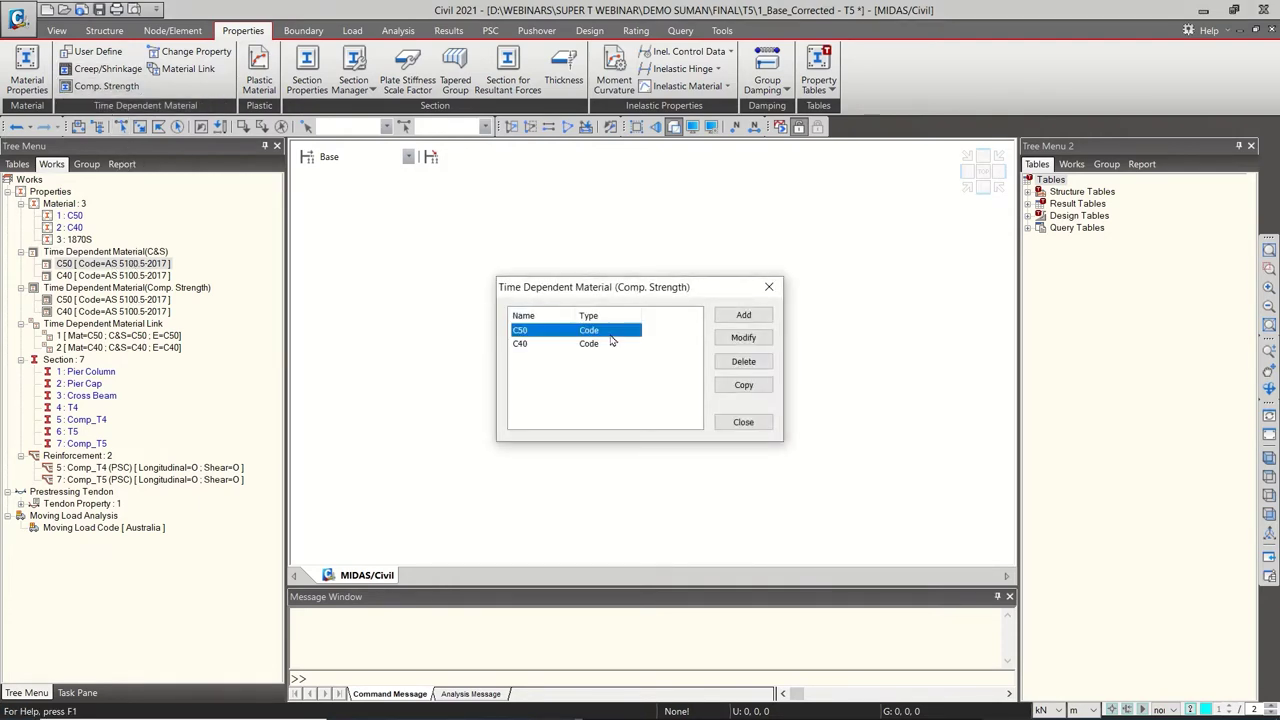
pyautogui.click(455, 331)
pyautogui.click(455, 331)
pyautogui.click(412, 428)
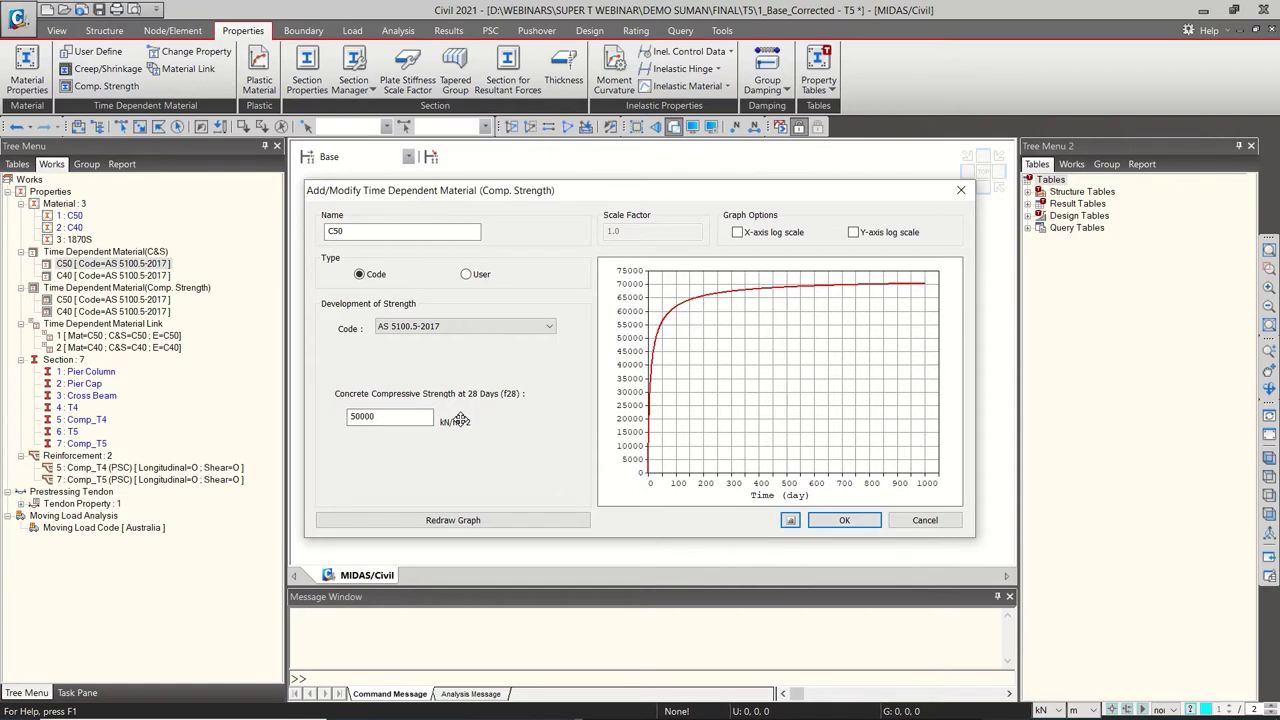
pyautogui.click(938, 522)
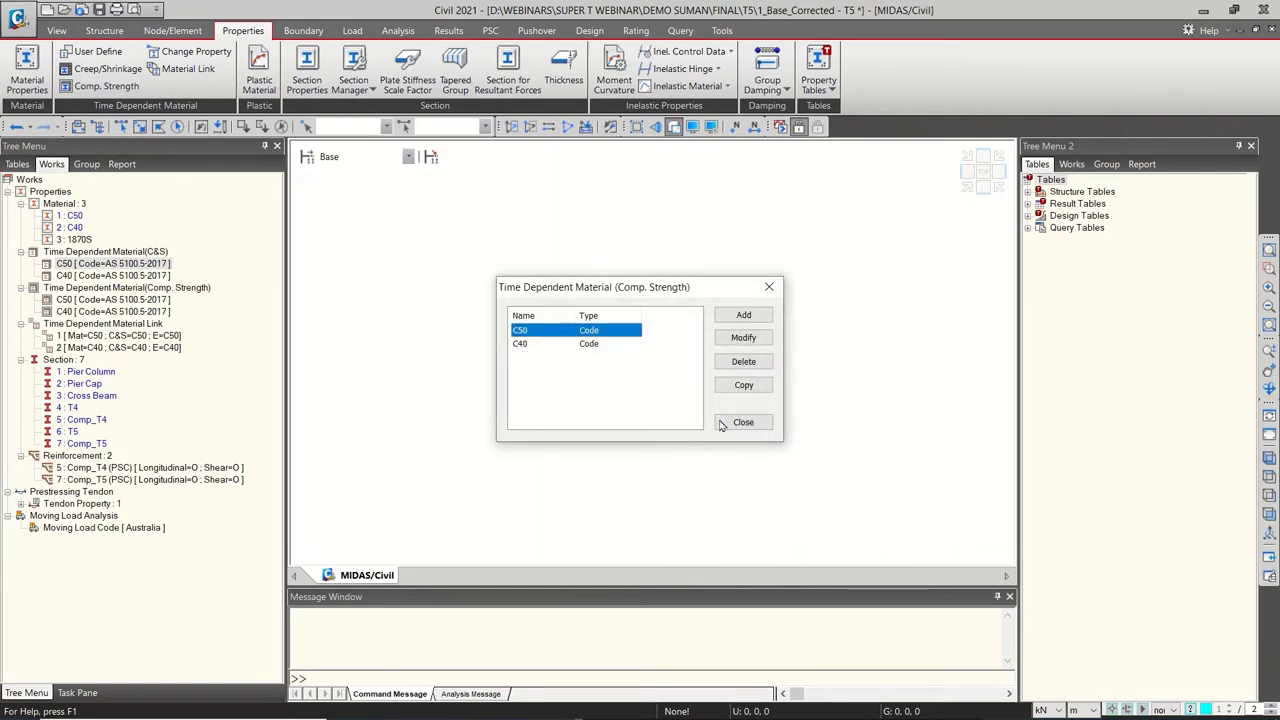
pyautogui.click(740, 422)
# Browse the C40 and C50 creep, strength and material-link tree entries, then open Section Properties
pyautogui.click(128, 299)
pyautogui.click(130, 276)
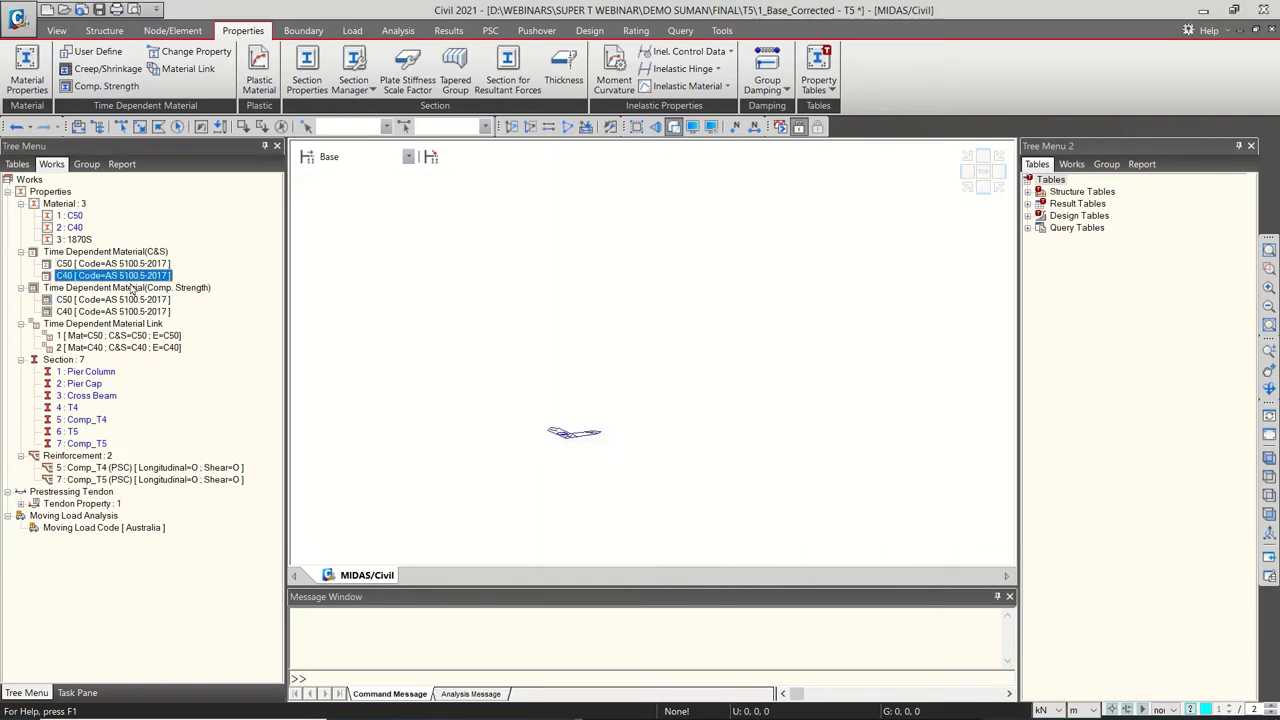
pyautogui.click(130, 311)
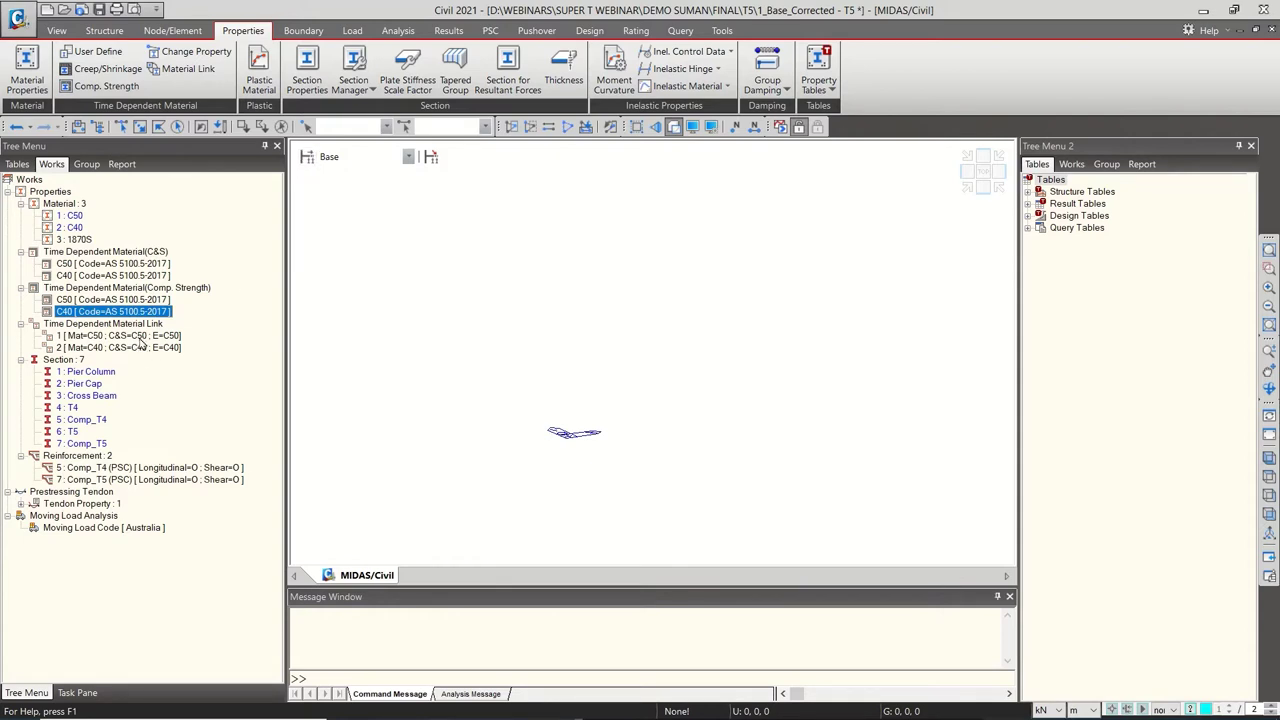
pyautogui.click(140, 337)
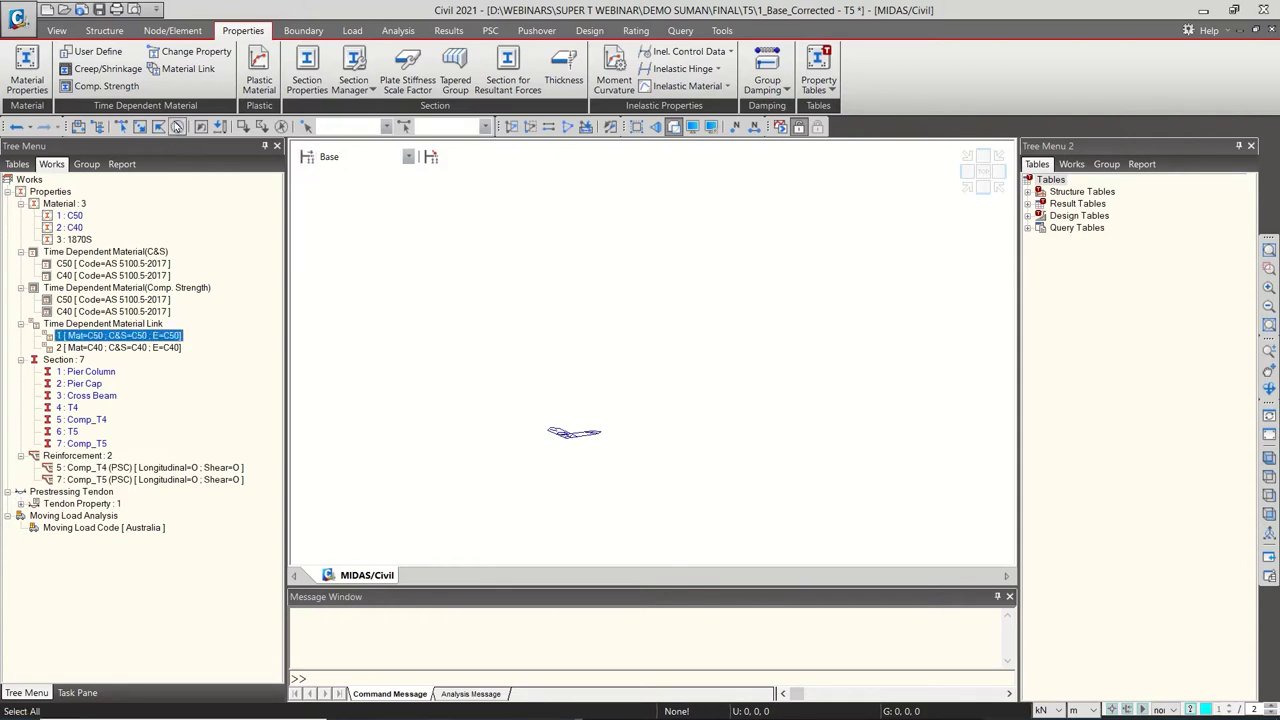
pyautogui.click(120, 263)
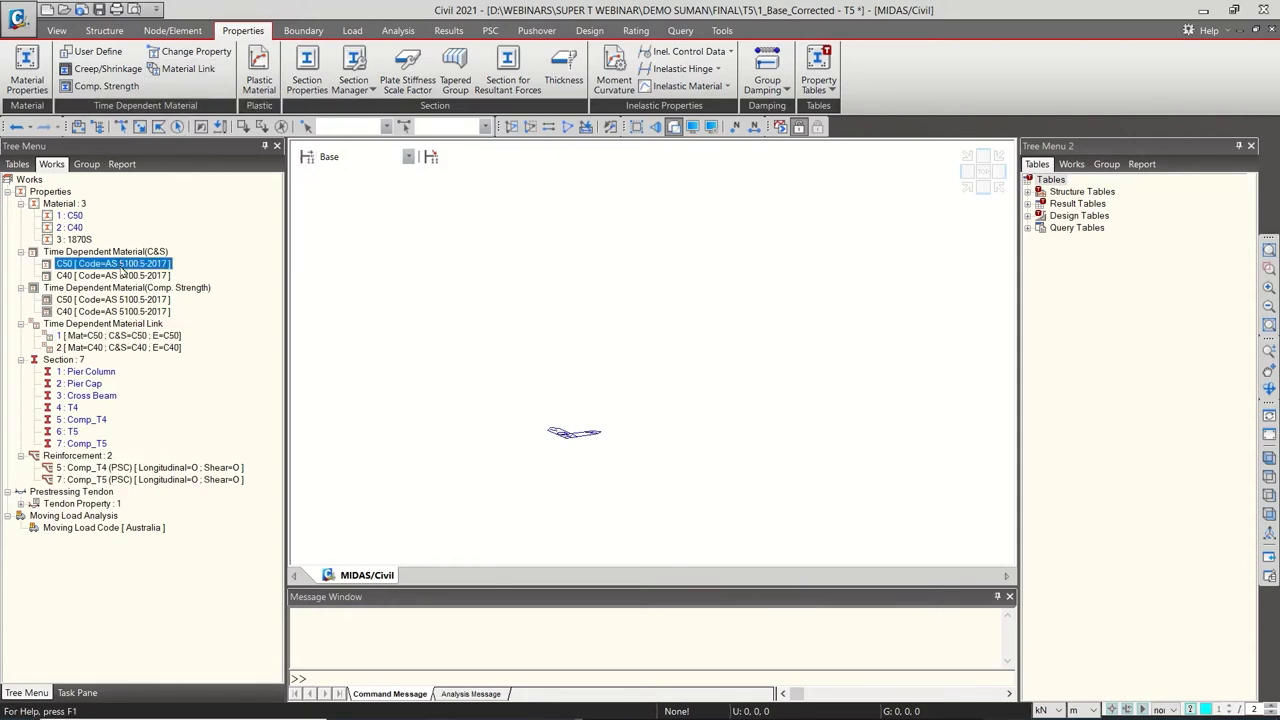
pyautogui.click(157, 300)
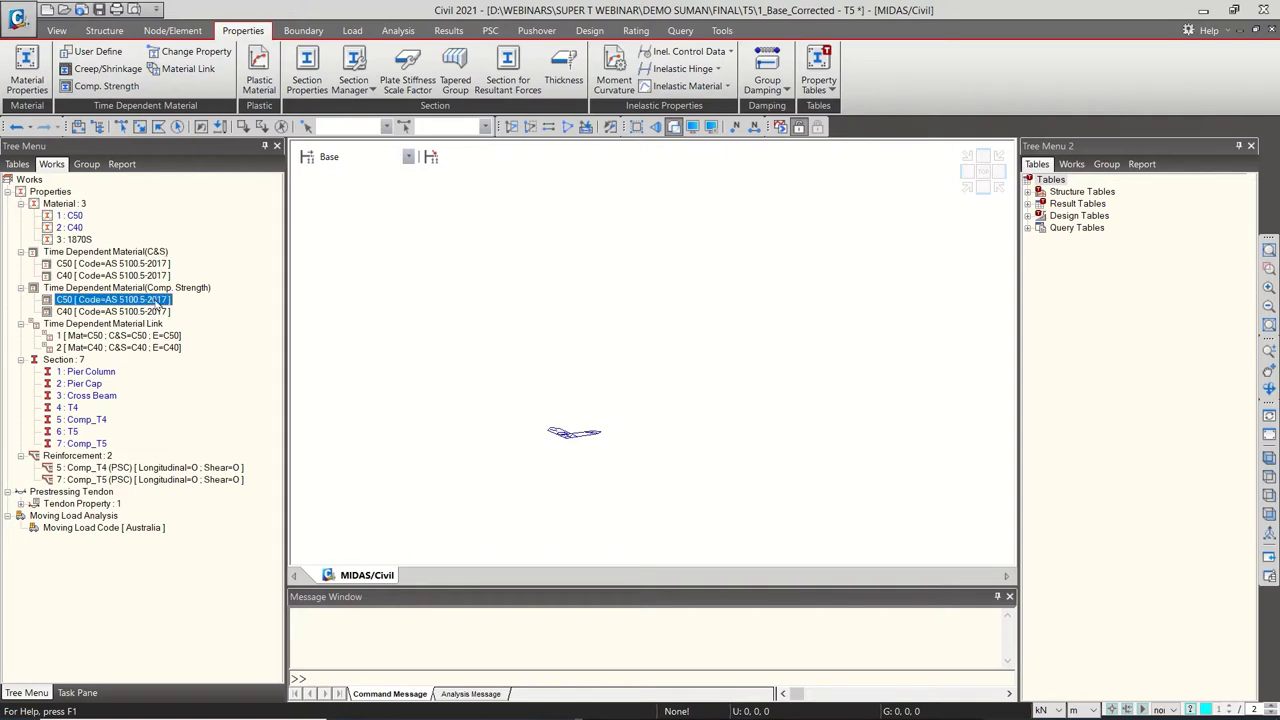
pyautogui.click(72, 216)
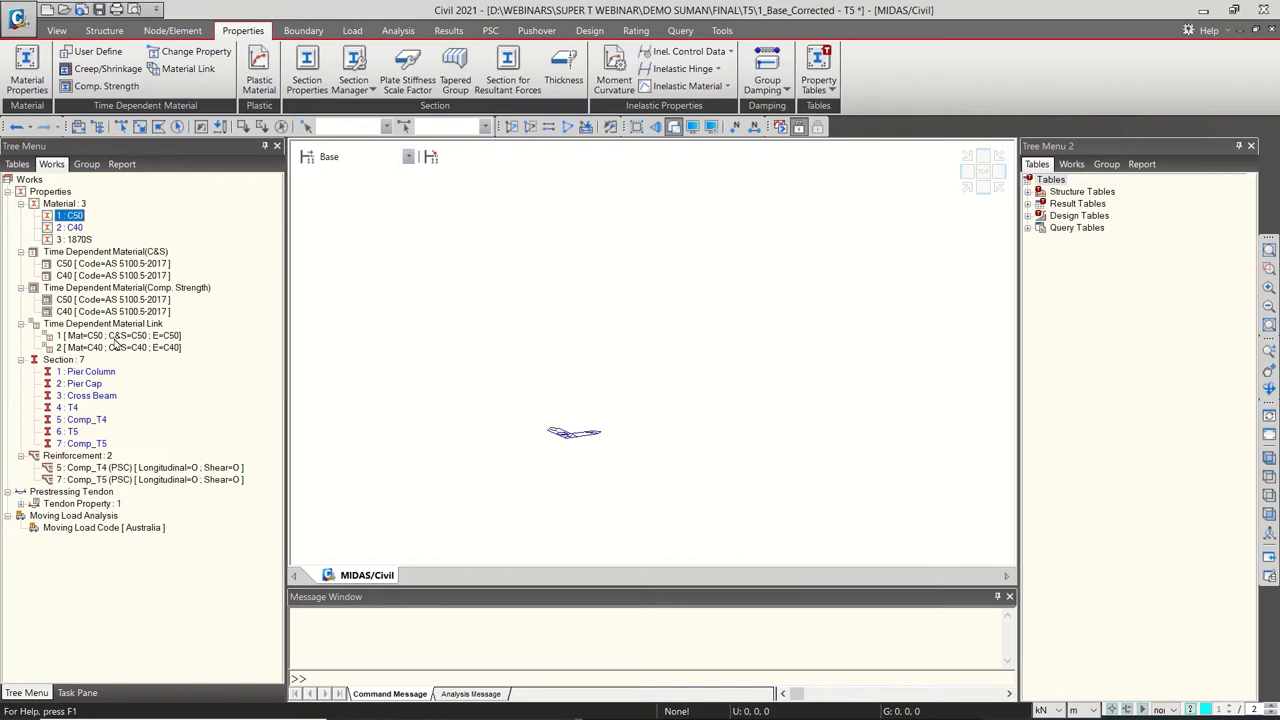
pyautogui.click(131, 337)
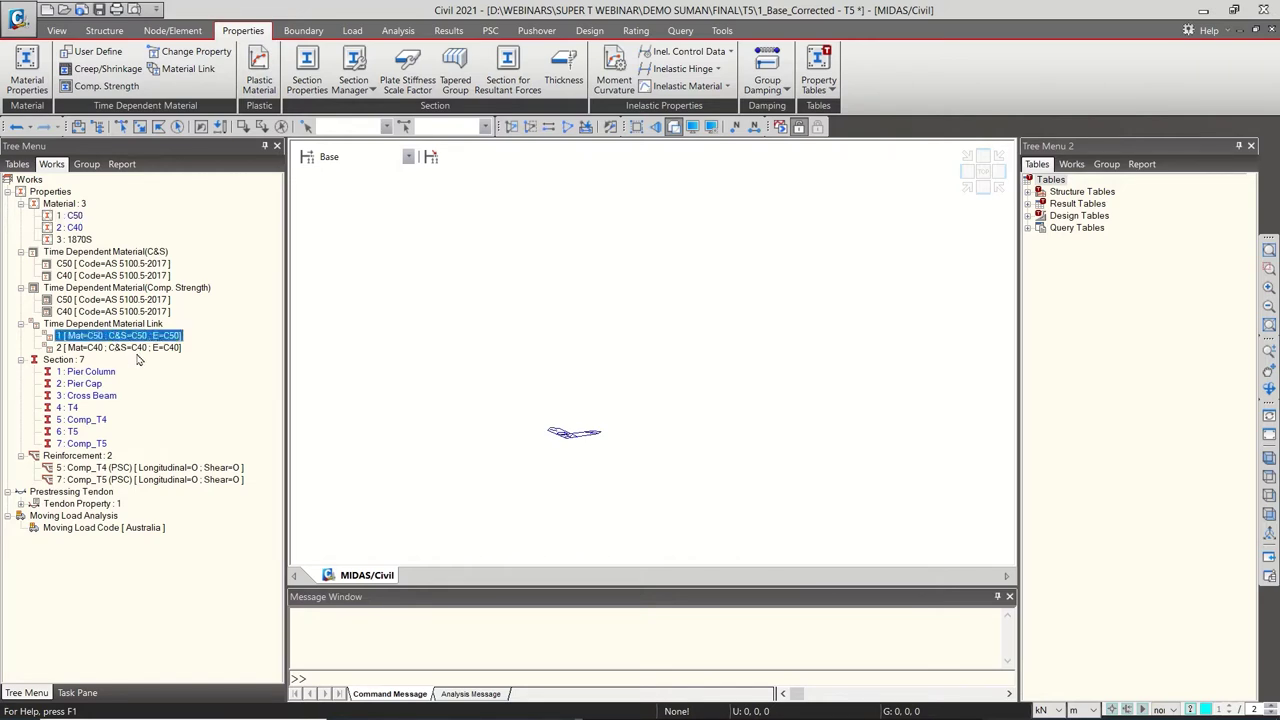
pyautogui.click(307, 72)
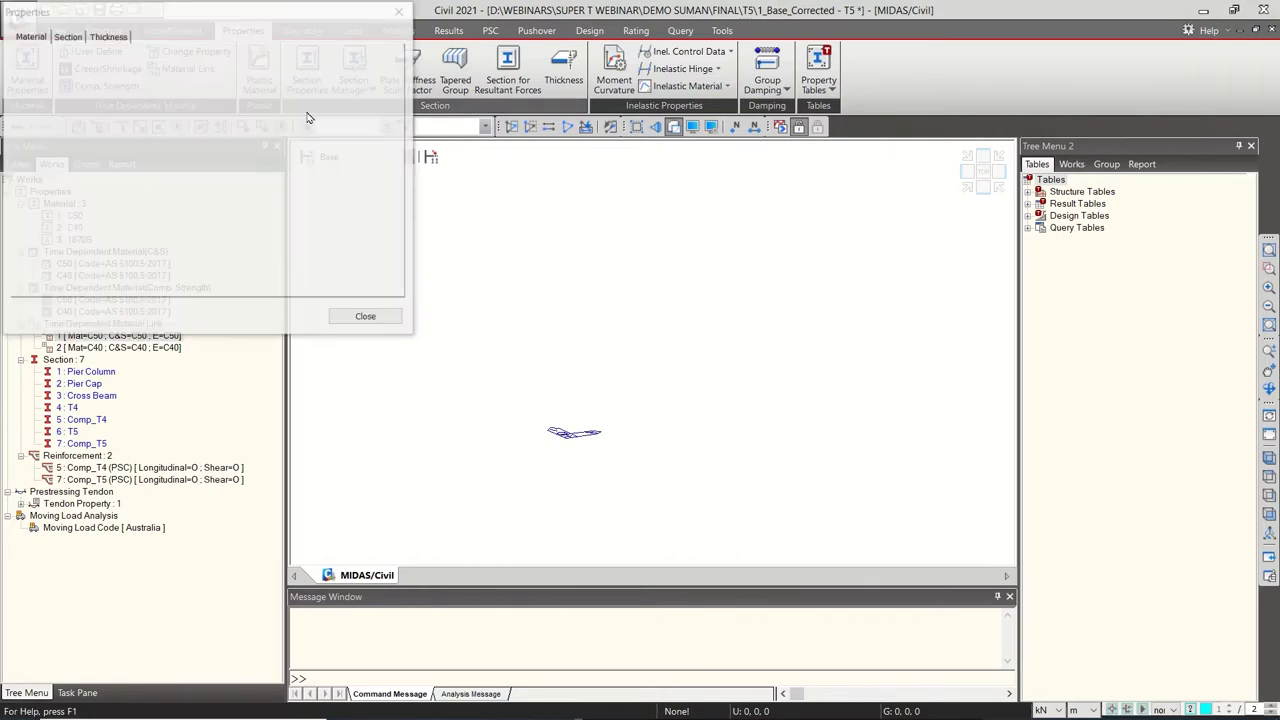
# Preview Pier Cap, Cross Beam, T4, Comp_T4, T5 and Comp_T5, then add new section ID 8
pyautogui.click(145, 82)
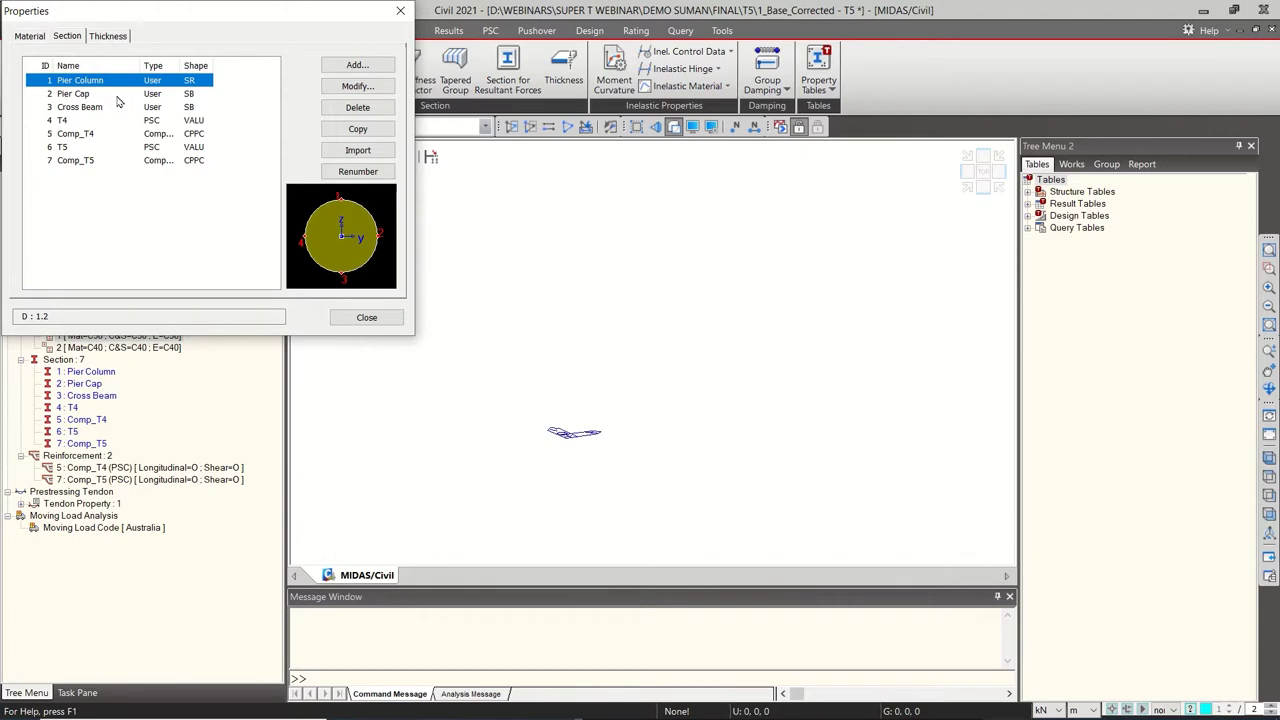
pyautogui.click(118, 94)
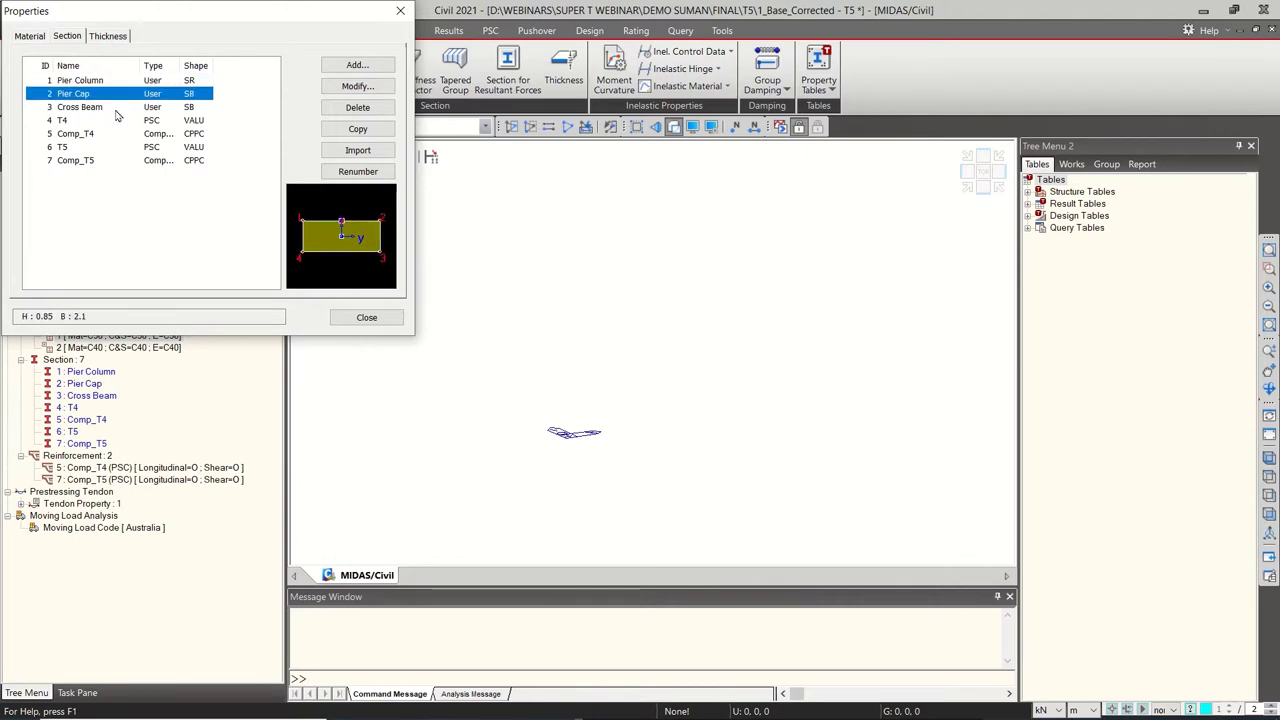
pyautogui.click(115, 108)
pyautogui.click(113, 121)
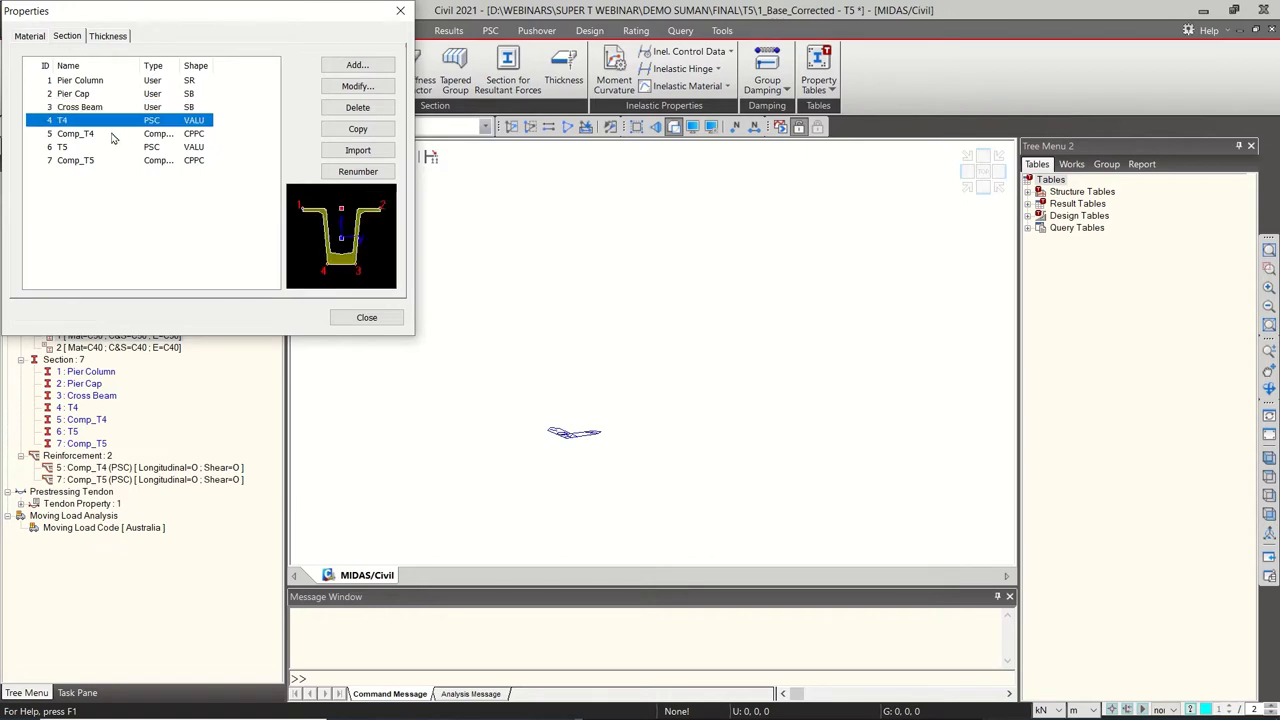
pyautogui.click(113, 134)
pyautogui.click(114, 148)
pyautogui.click(118, 161)
pyautogui.click(150, 148)
pyautogui.click(365, 65)
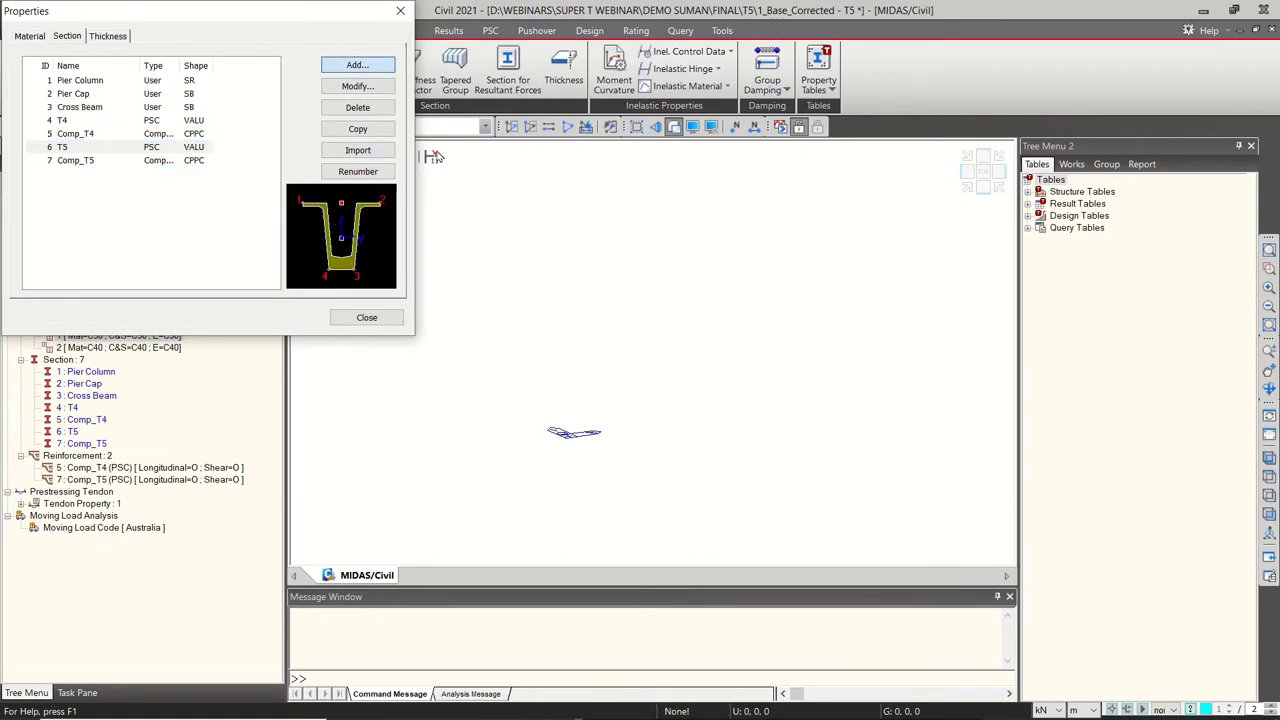
pyautogui.moveTo(318, 160); pyautogui.dragTo(687, 78)
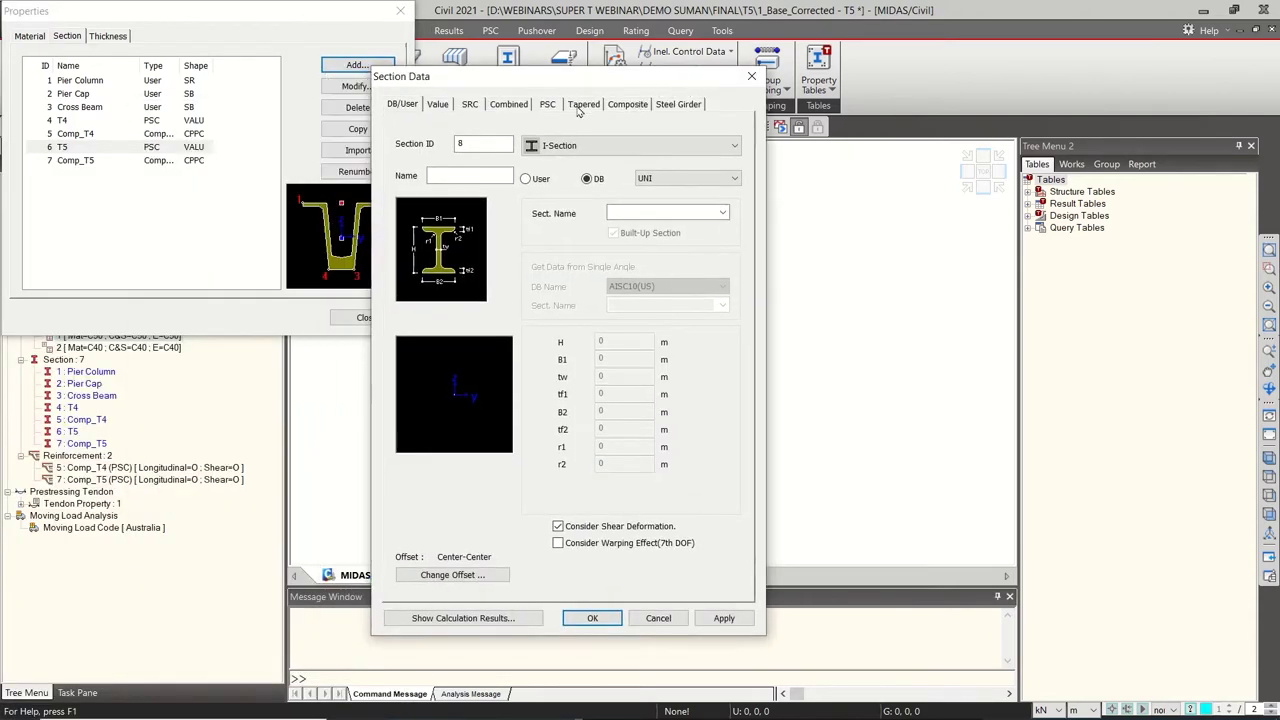
# Make the new section a PSC-Value shape sourced from the standard database
pyautogui.click(548, 104)
pyautogui.click(622, 147)
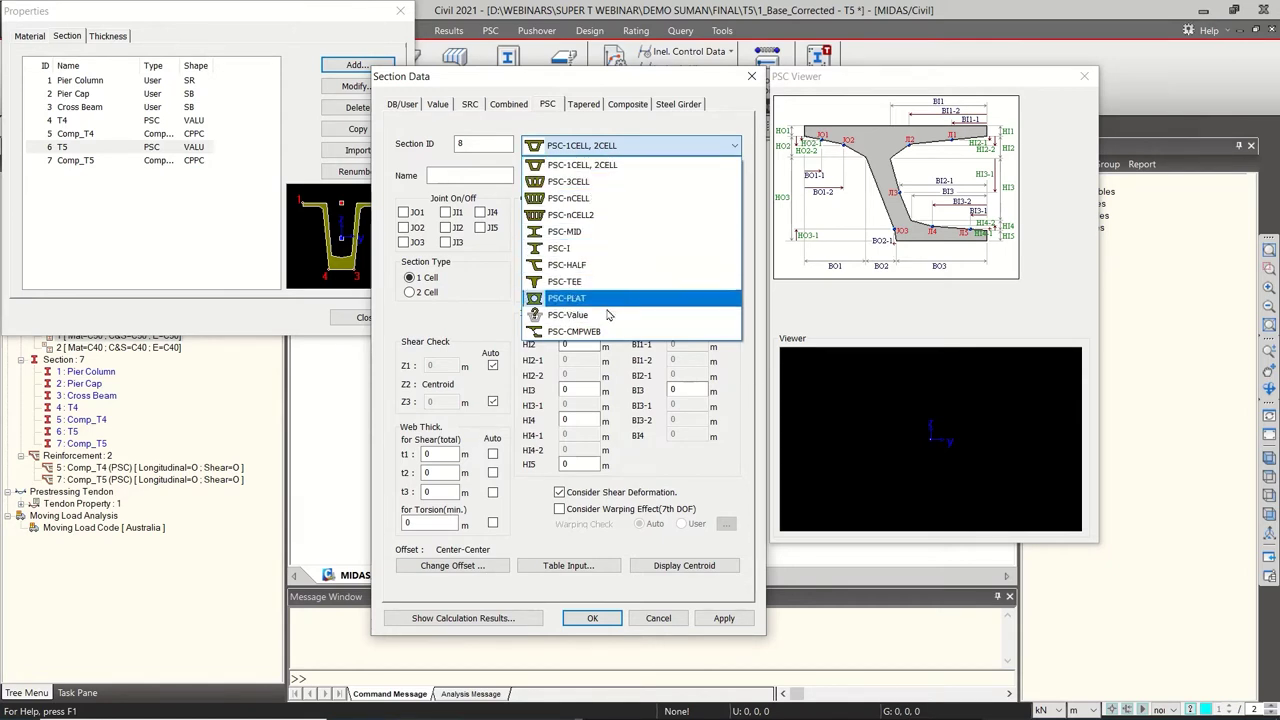
pyautogui.click(570, 314)
pyautogui.click(457, 226)
pyautogui.click(430, 246)
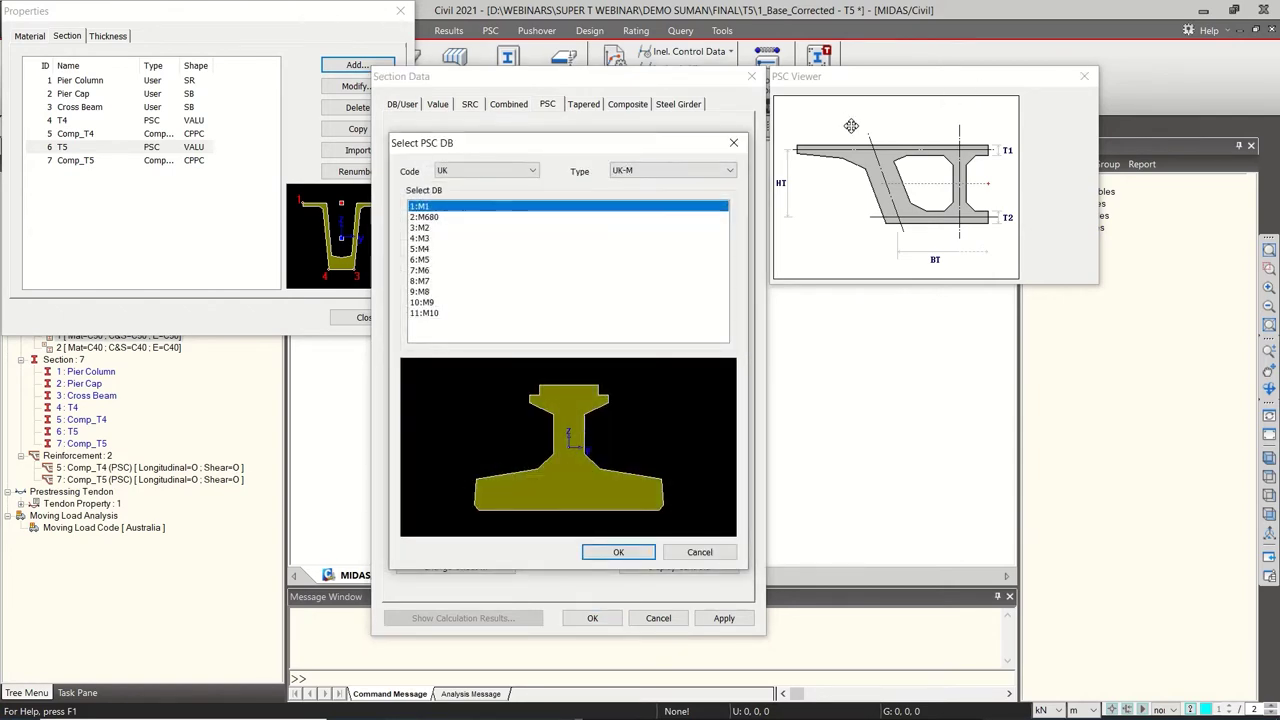
pyautogui.moveTo(700, 141); pyautogui.dragTo(986, 76)
# Pick AS-Super-T_RMS_2019 girder T5, close the database unimported, and open the existing T5 section
pyautogui.click(762, 106)
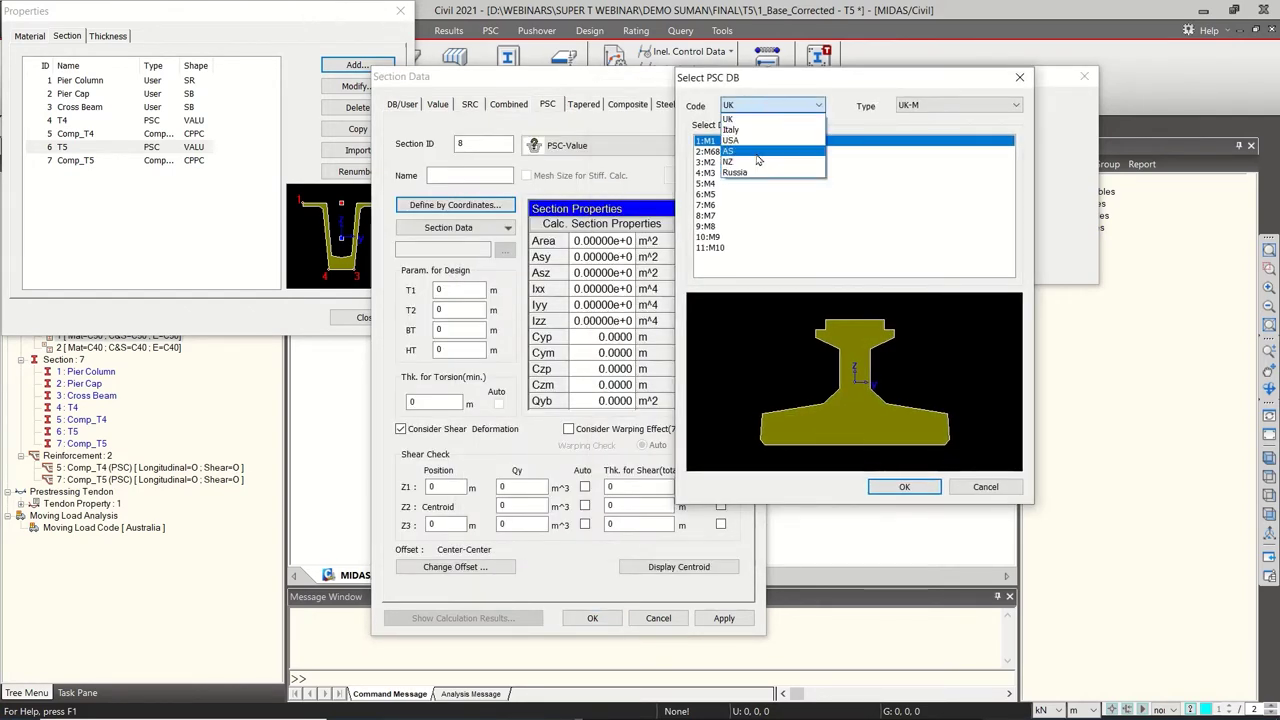
pyautogui.click(757, 152)
pyautogui.click(958, 105)
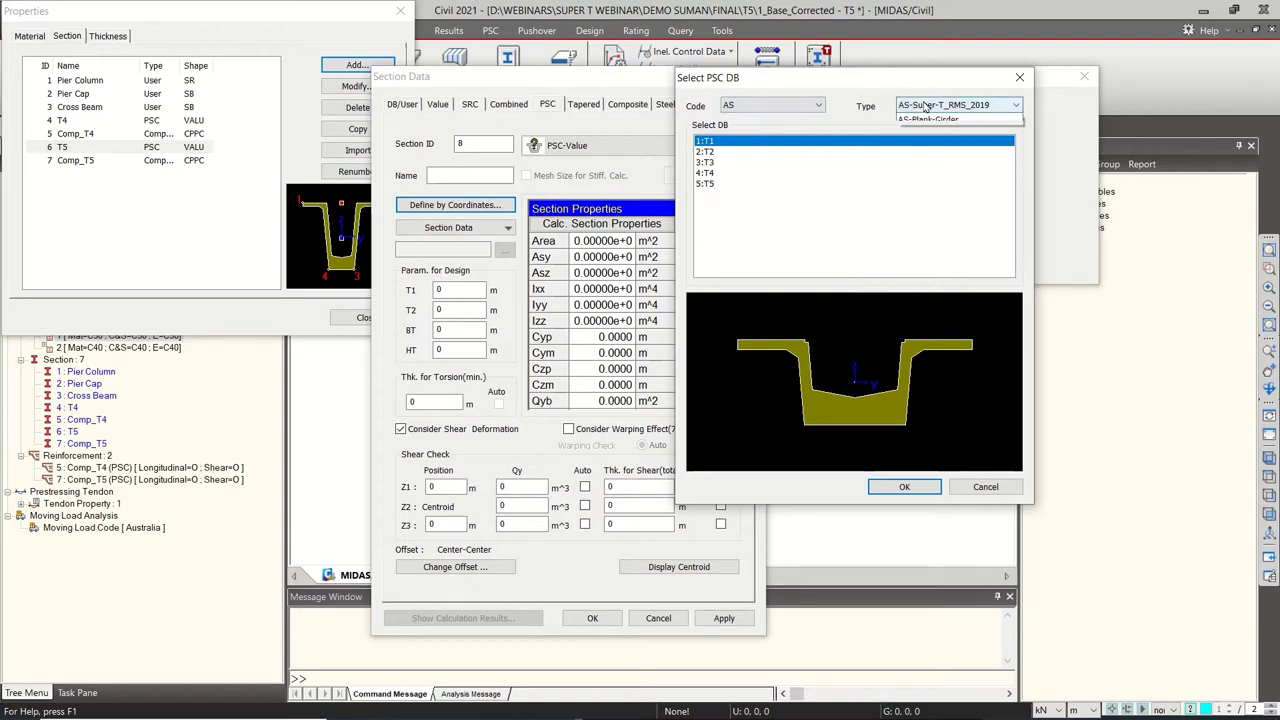
pyautogui.click(925, 106)
pyautogui.click(925, 106)
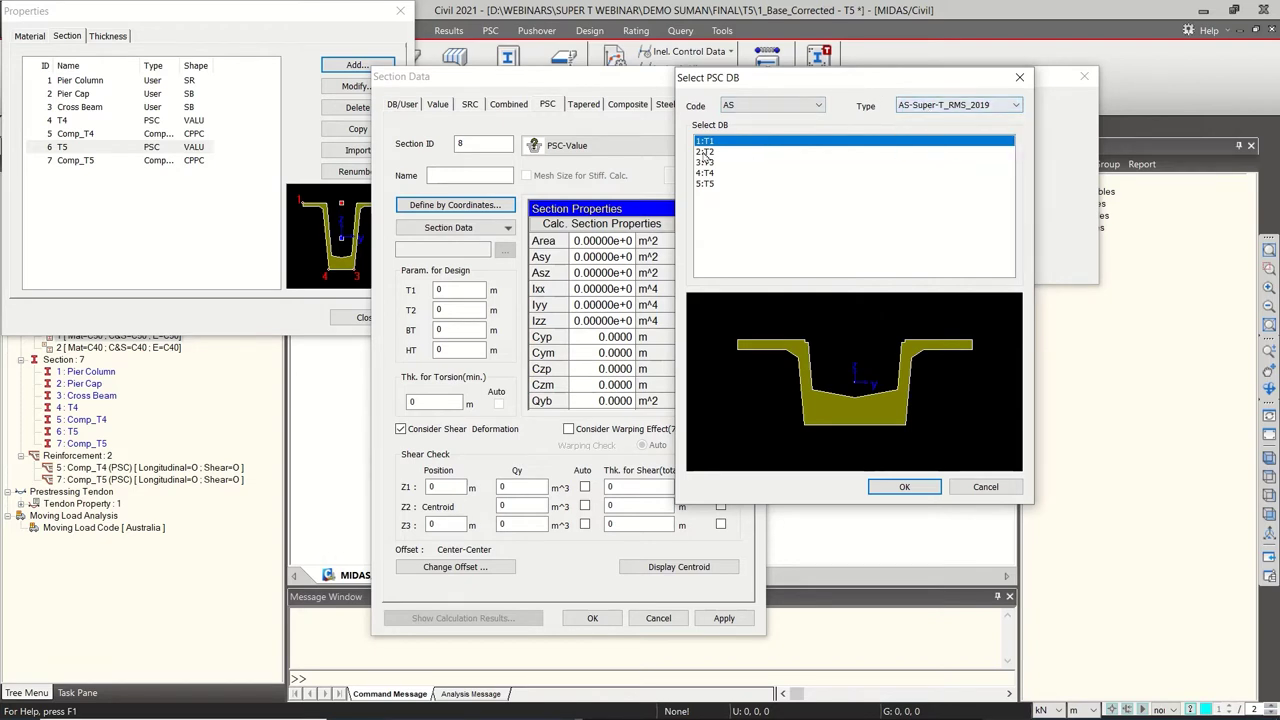
pyautogui.click(745, 162)
pyautogui.click(737, 172)
pyautogui.click(735, 184)
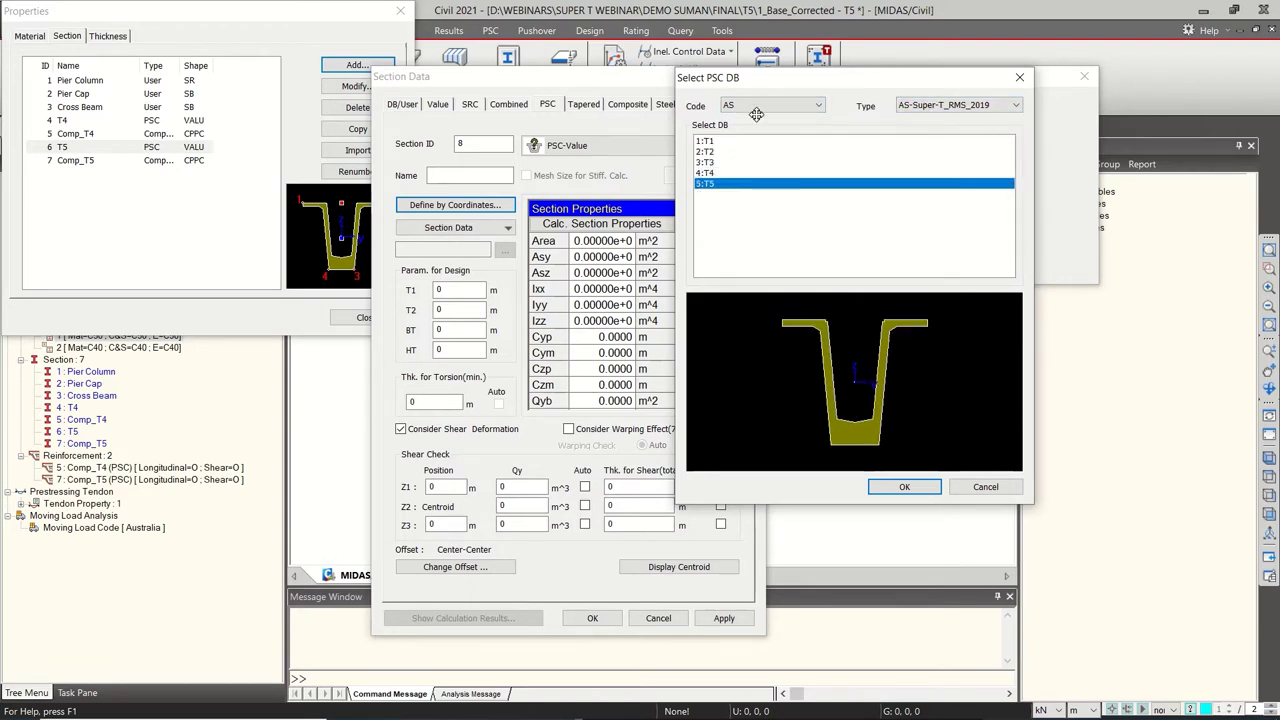
pyautogui.press('Return')
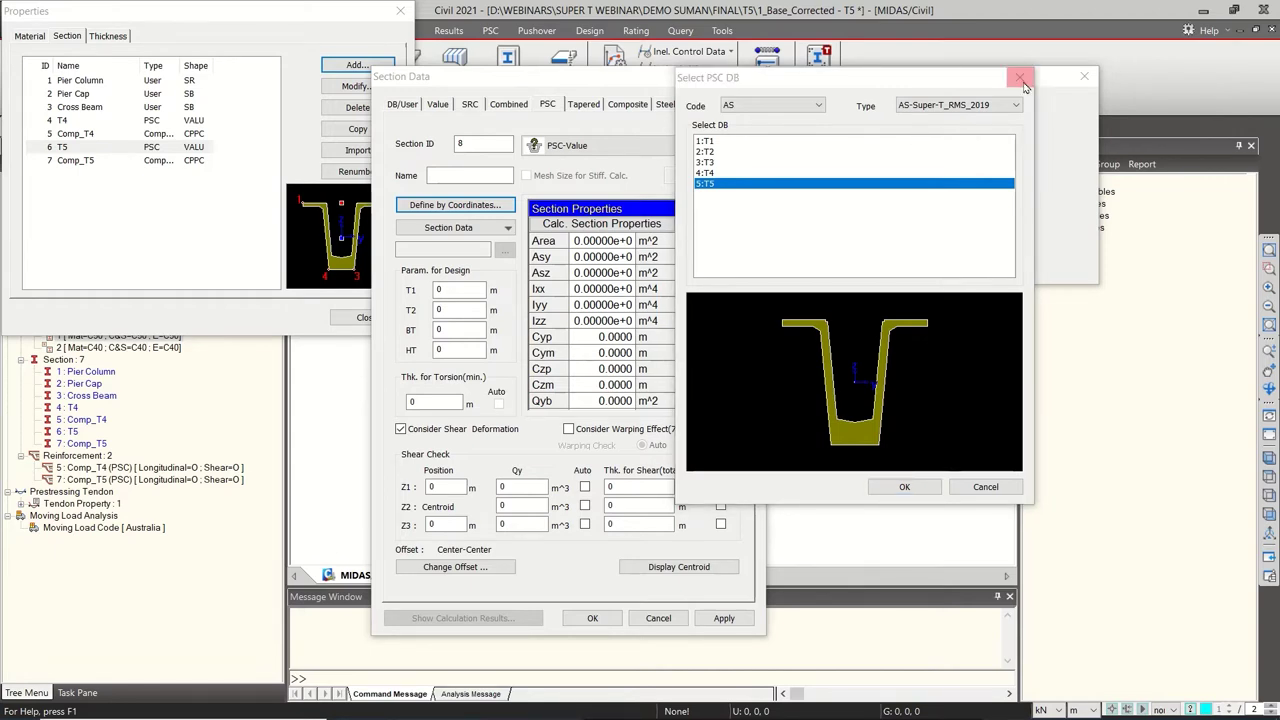
pyautogui.click(757, 76)
pyautogui.doubleClick(86, 147)
pyautogui.moveTo(345, 237); pyautogui.dragTo(1087, 90)
# Check T5's T1 0.9, BT, torsion thickness and Z1 shear position, then close it unchanged
pyautogui.click(827, 297)
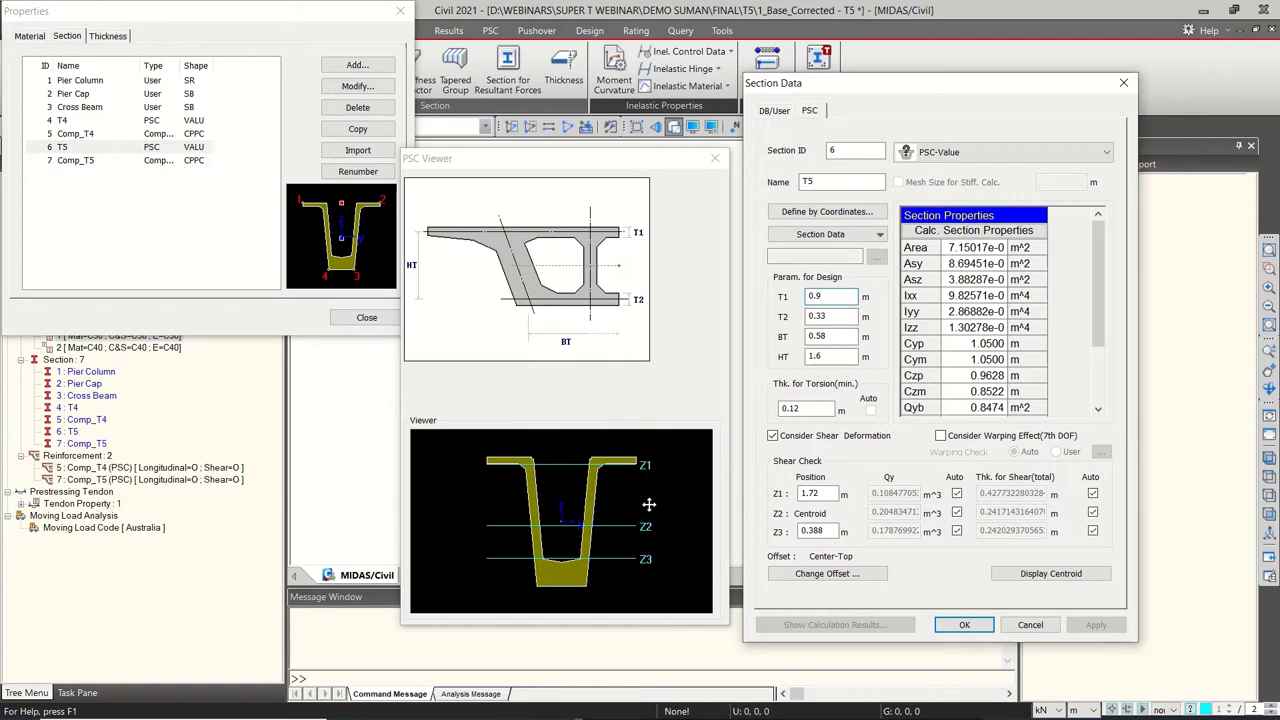
pyautogui.click(830, 337)
pyautogui.click(818, 411)
pyautogui.click(812, 493)
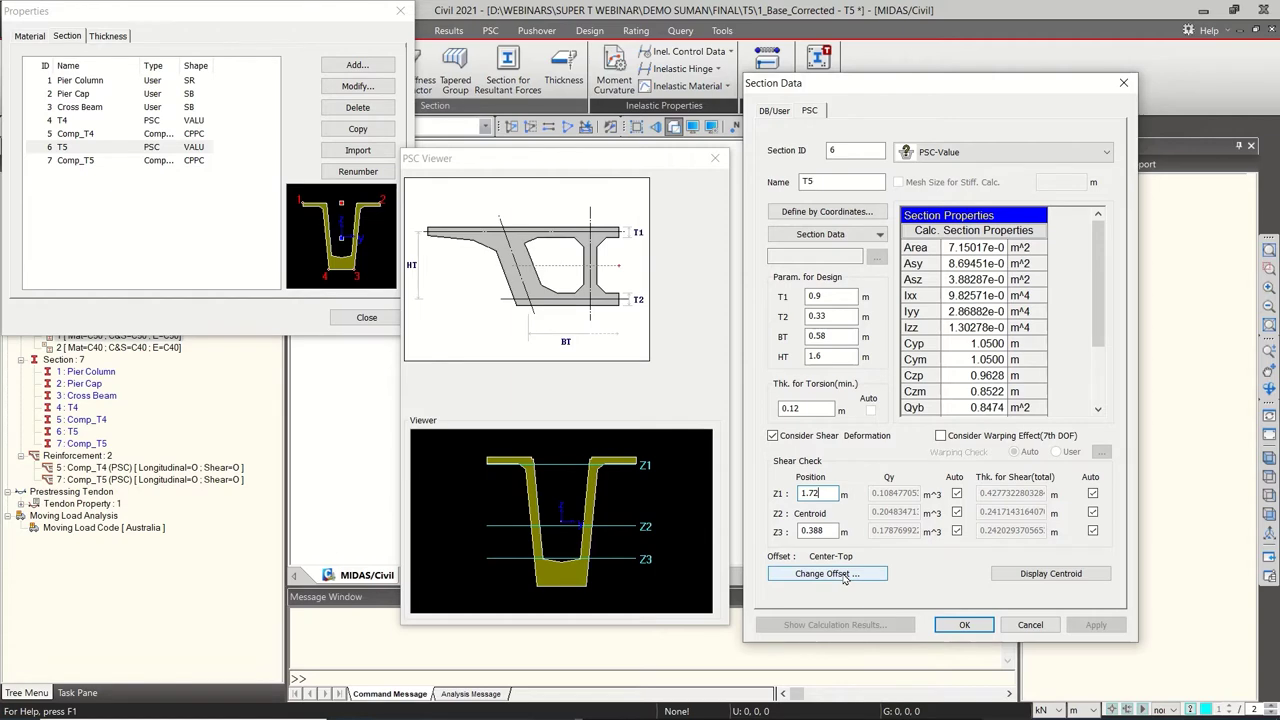
pyautogui.click(1030, 624)
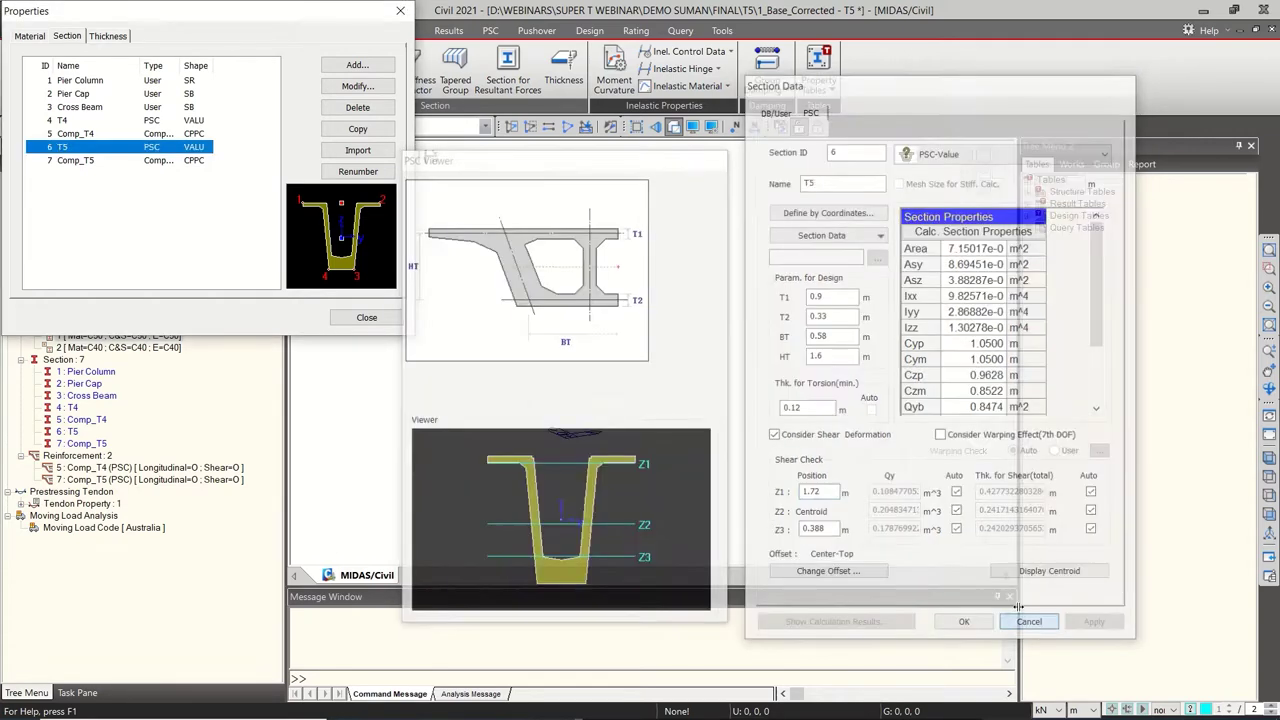
# Start a new Composite-PSC section importing the T5 girder
pyautogui.click(121, 161)
pyautogui.click(357, 64)
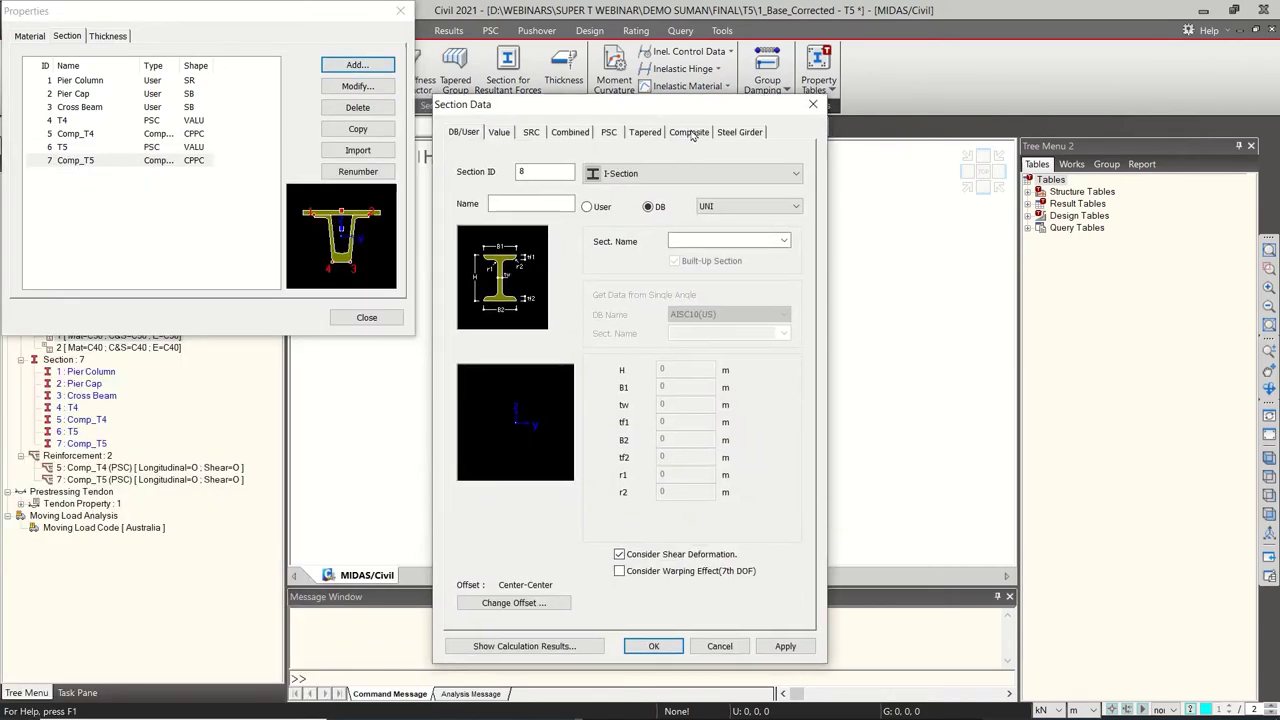
pyautogui.click(702, 210)
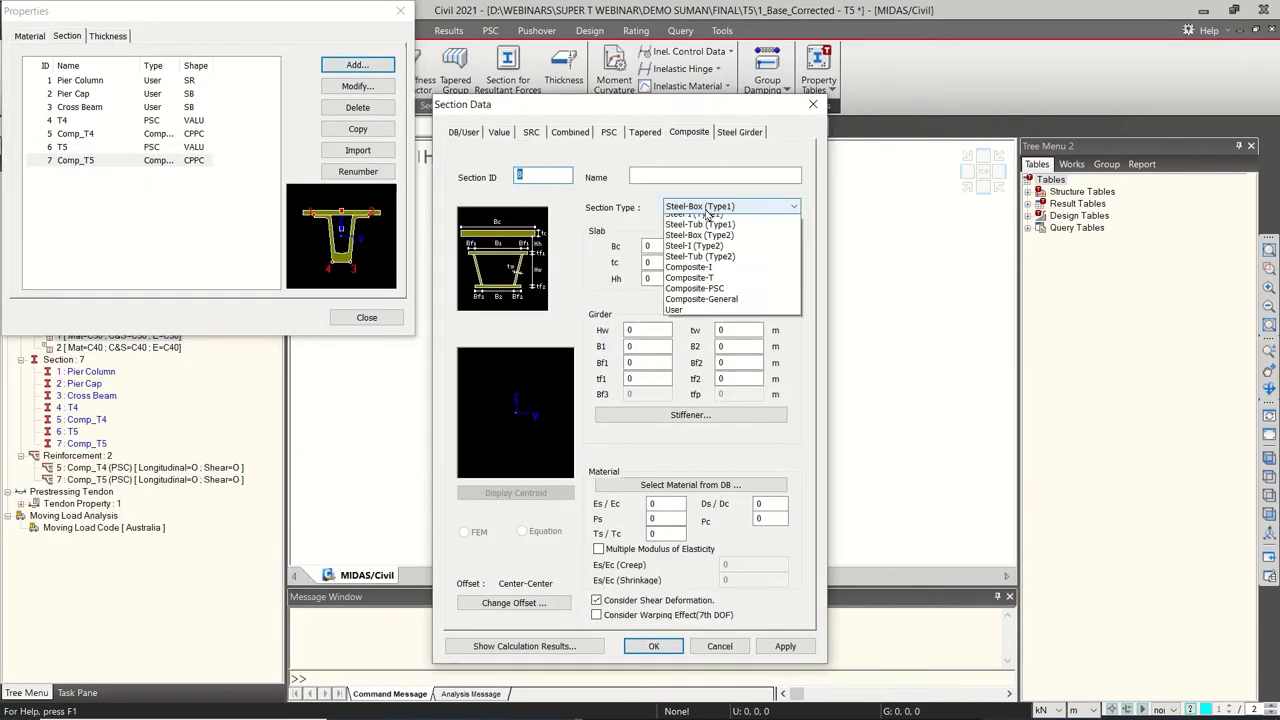
pyautogui.click(706, 305)
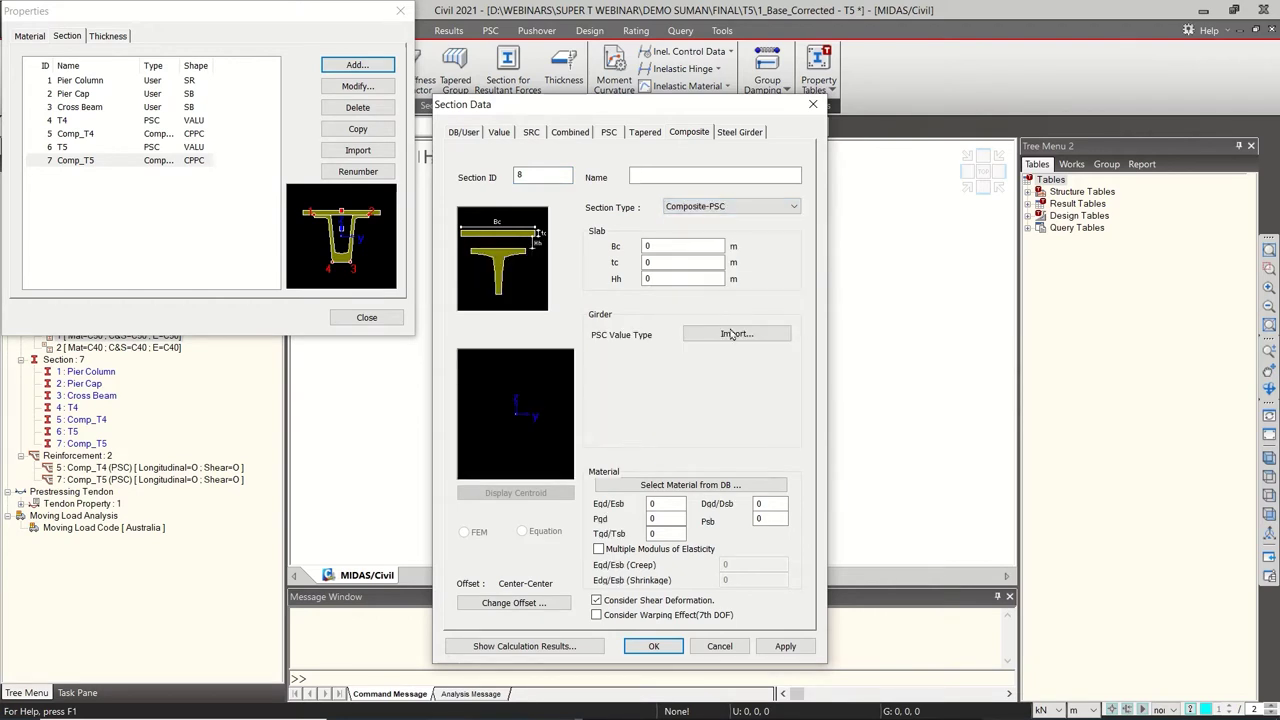
pyautogui.click(734, 334)
pyautogui.click(708, 365)
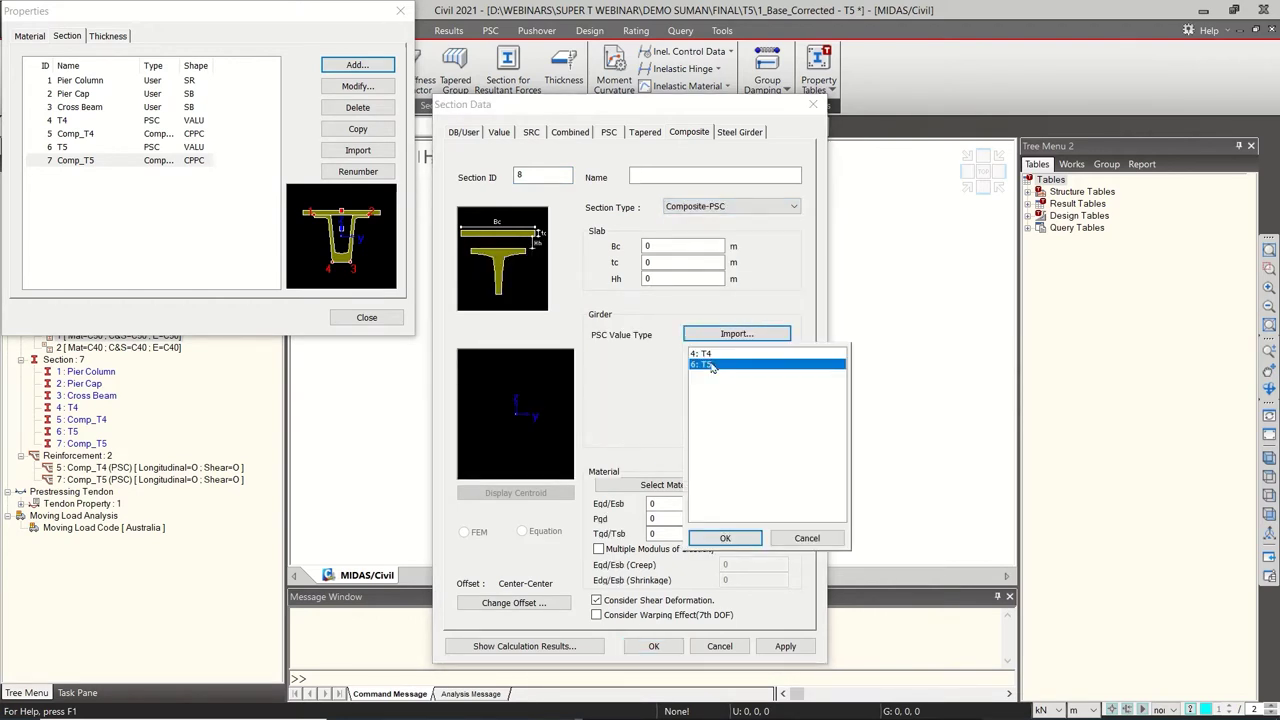
pyautogui.click(726, 539)
# Set slab Bc 2.96 and tc 0.18, with AS17(RC) C40 slab and C50 girder materials
pyautogui.doubleClick(675, 245)
pyautogui.write('2.96')
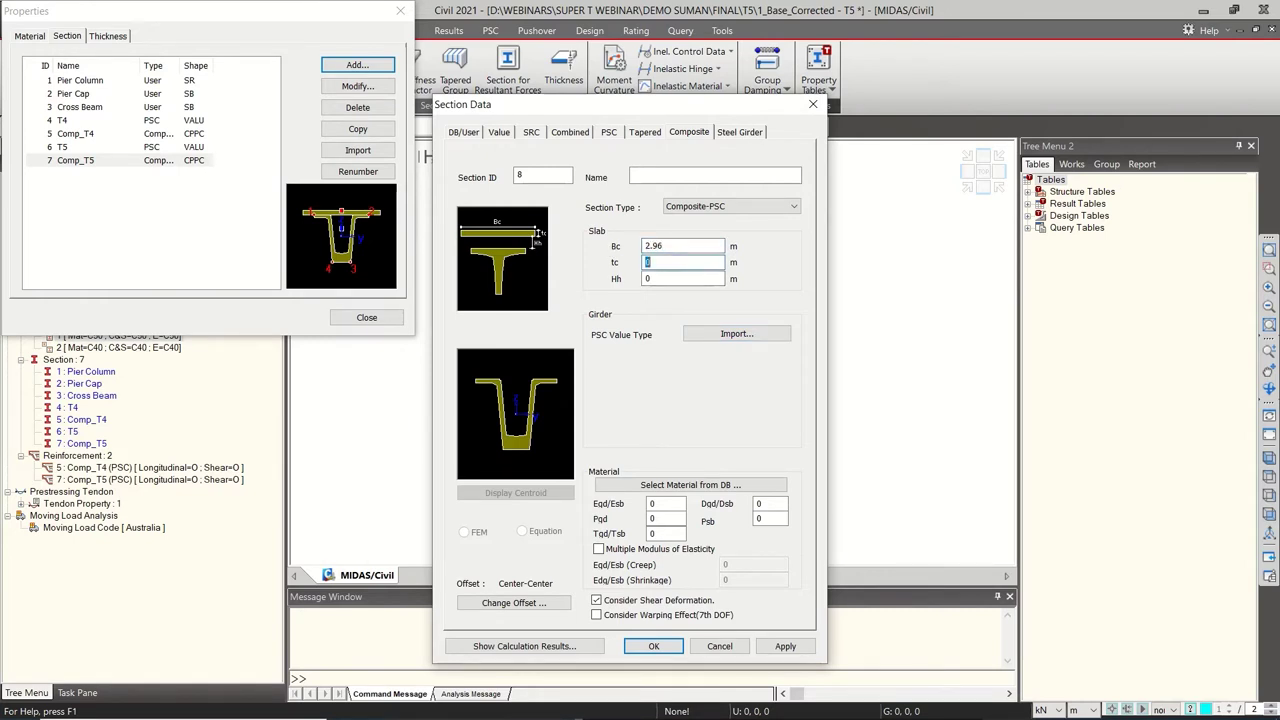
pyautogui.write('0.18')
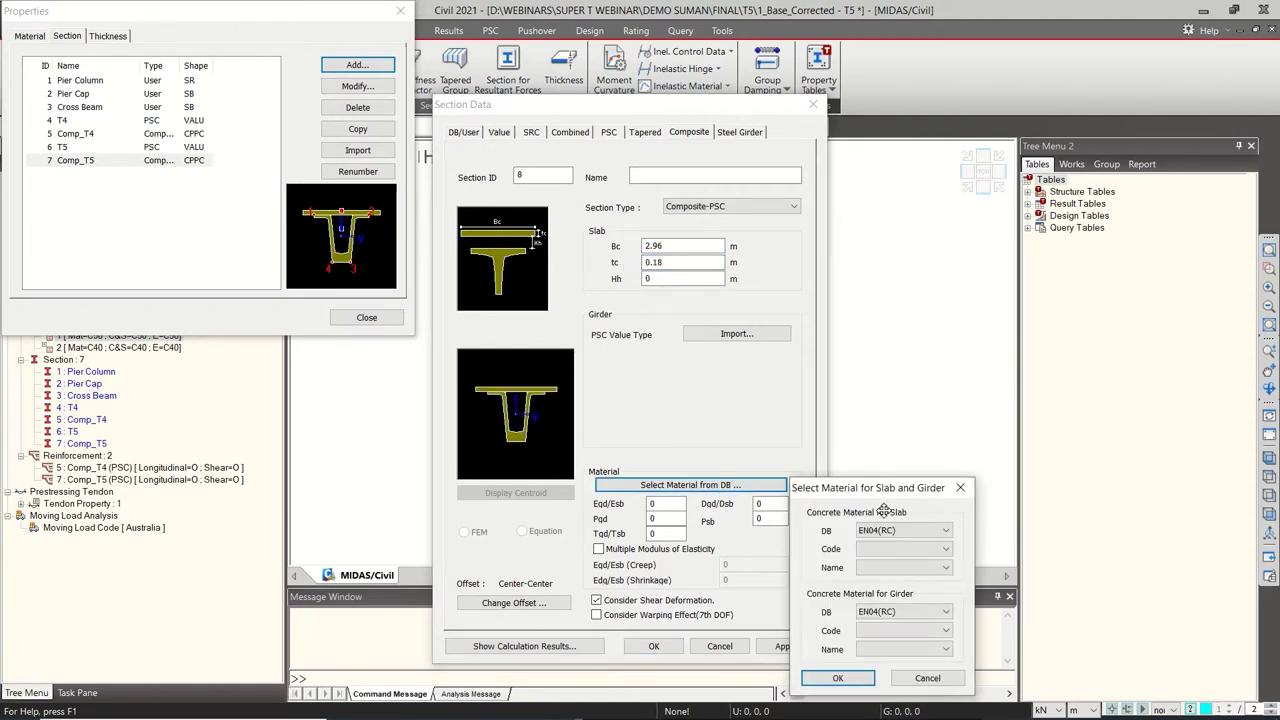
pyautogui.moveTo(898, 490); pyautogui.dragTo(950, 254)
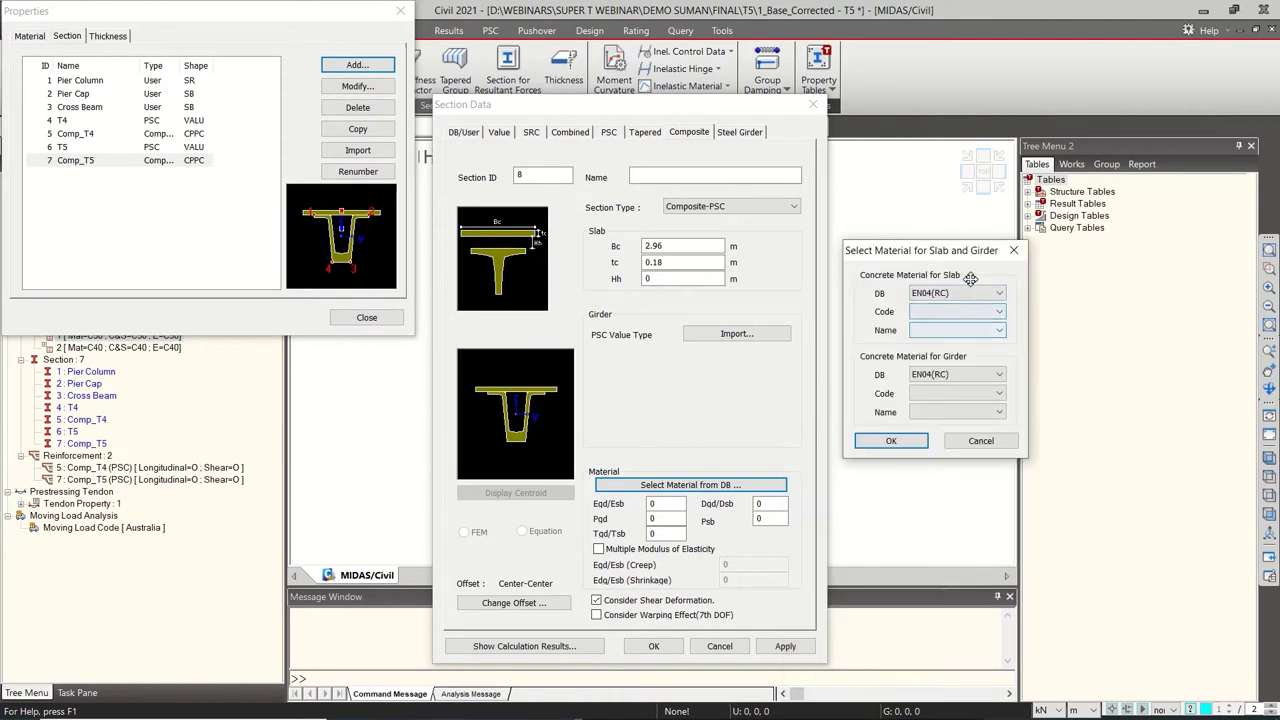
pyautogui.click(972, 293)
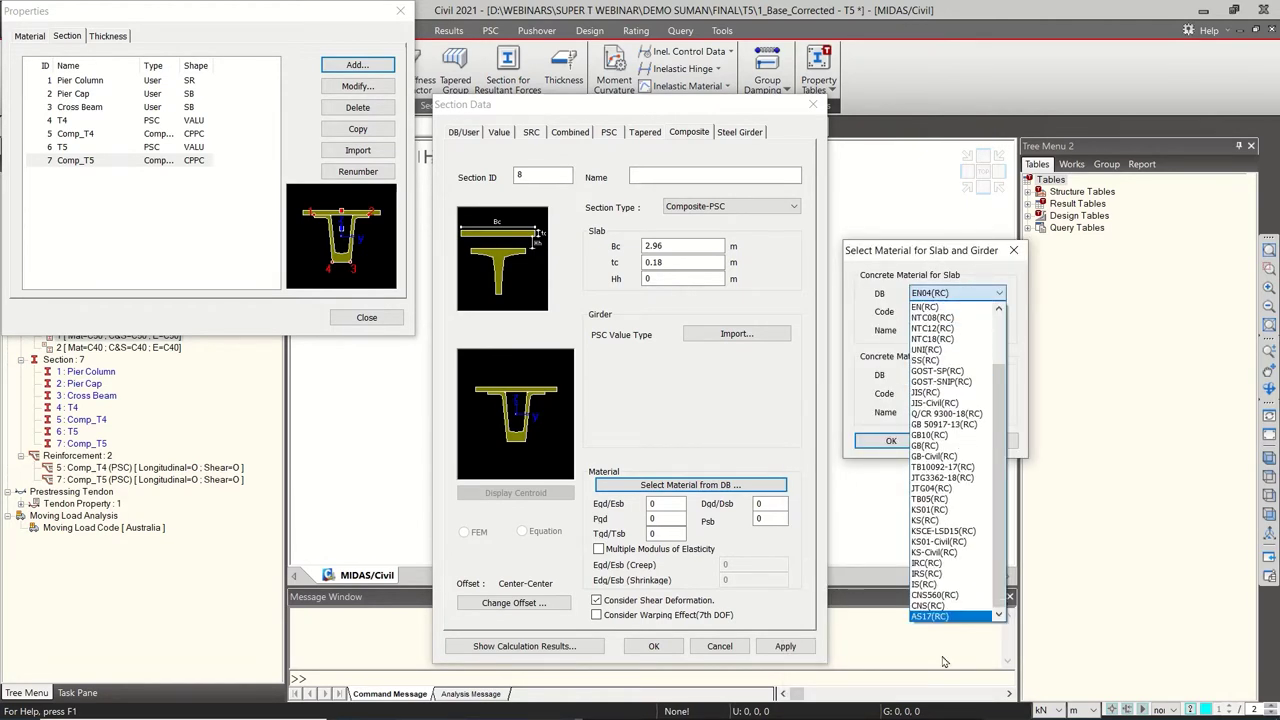
pyautogui.click(950, 616)
pyautogui.click(965, 330)
pyautogui.click(958, 376)
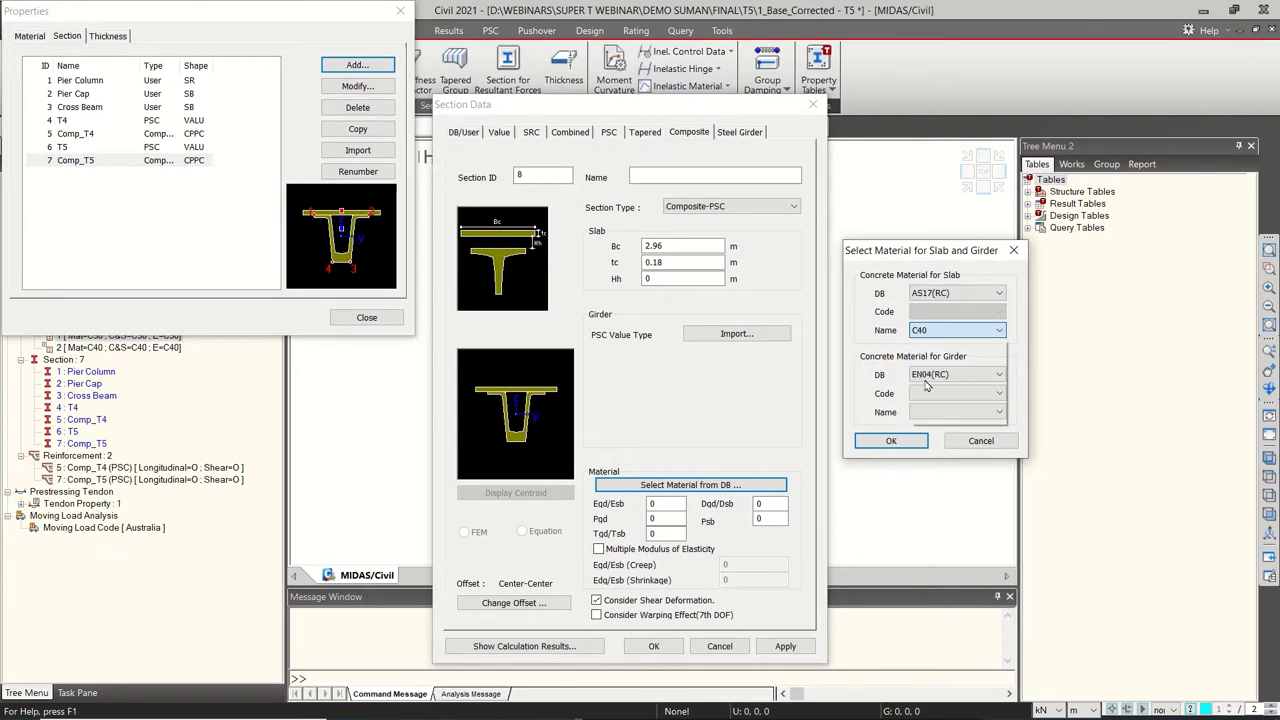
pyautogui.click(957, 376)
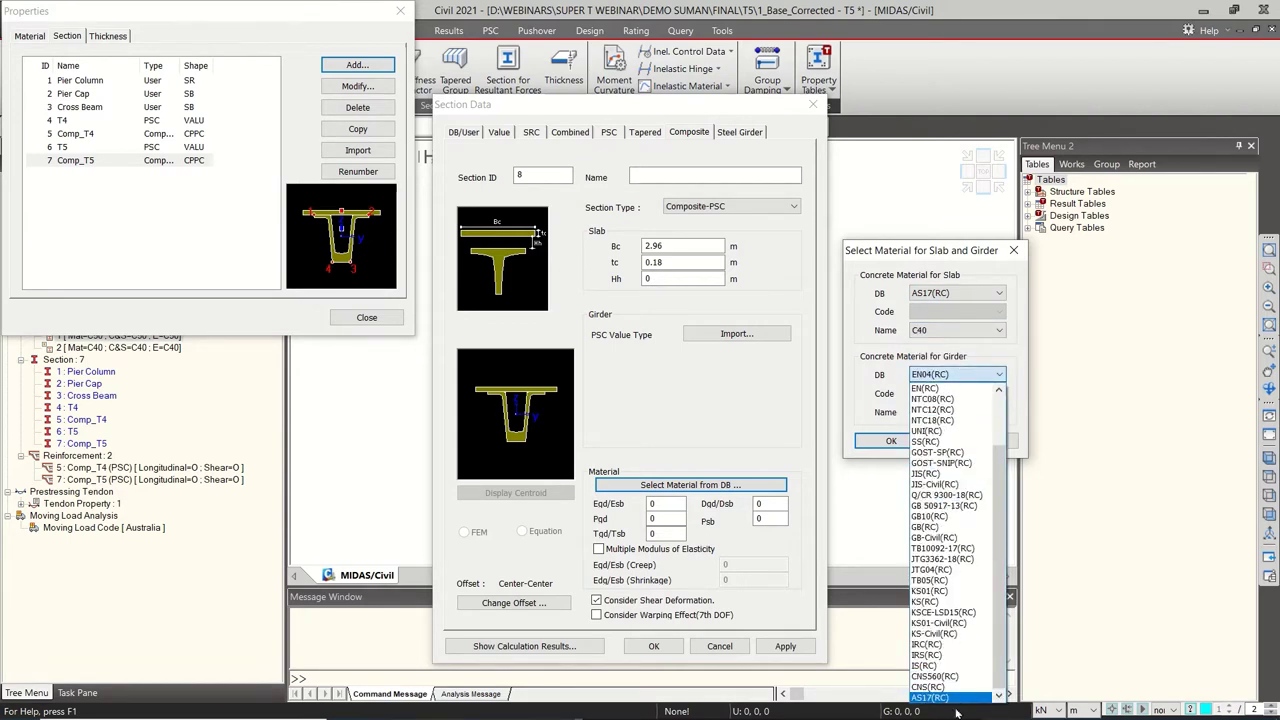
pyautogui.click(958, 696)
pyautogui.click(975, 411)
pyautogui.click(940, 465)
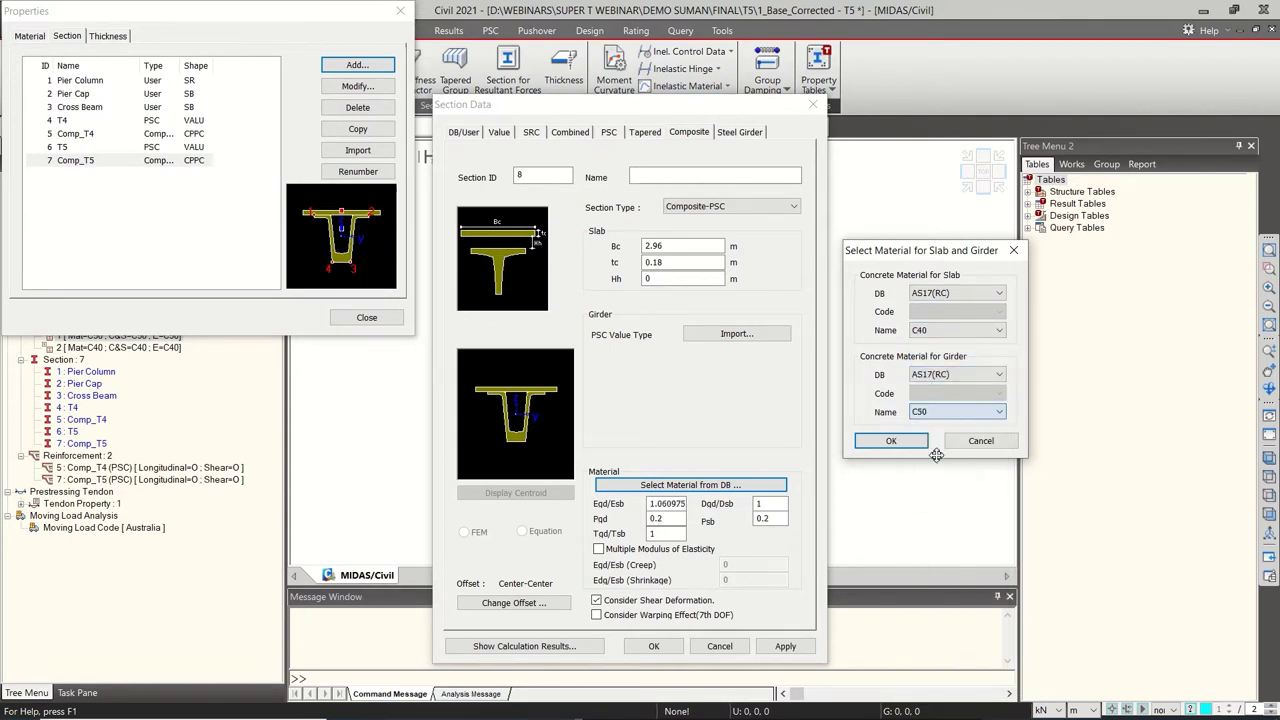
pyautogui.click(891, 441)
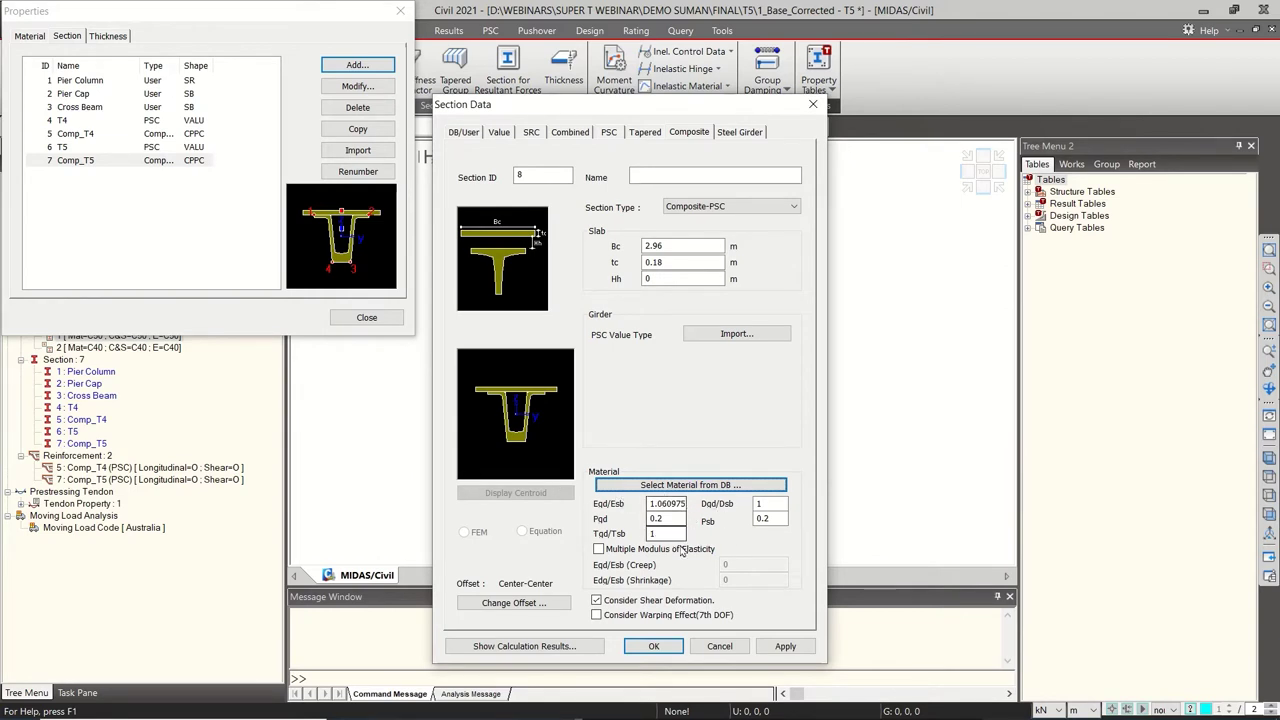
# Discard the new section, review Comp_T5's data unchanged, and close the section list
pyautogui.click(720, 646)
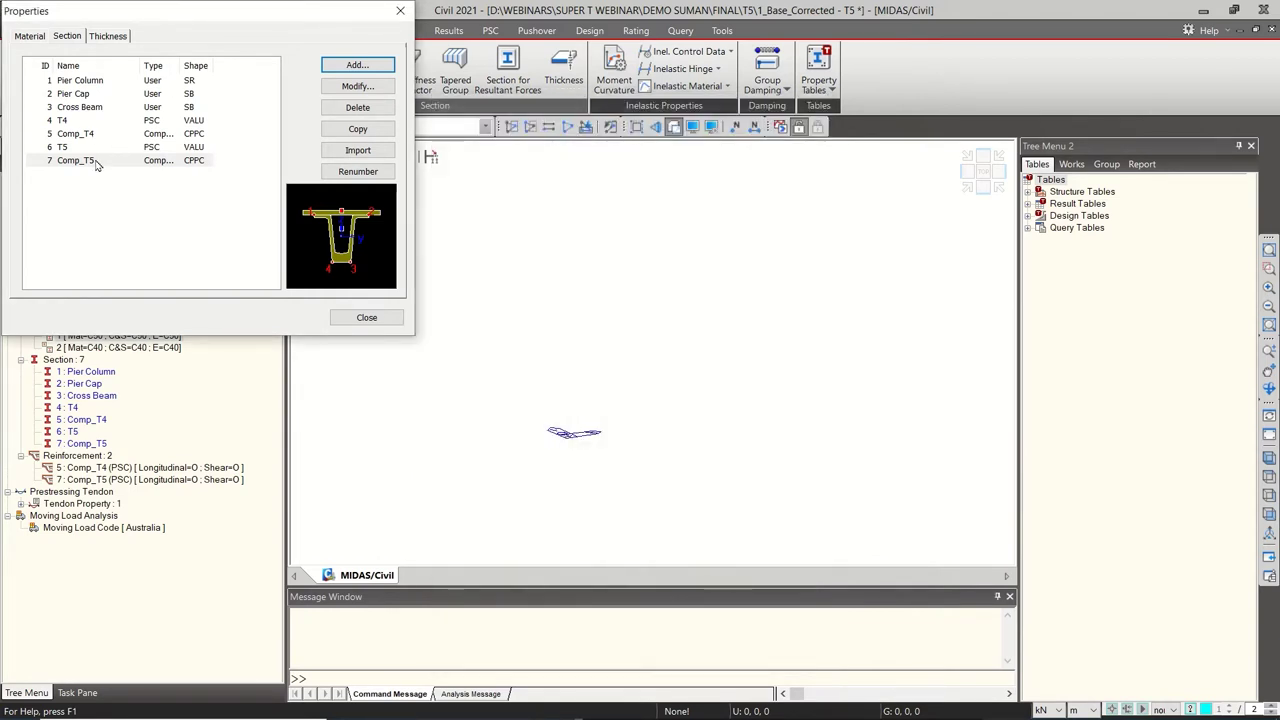
pyautogui.click(97, 163)
pyautogui.click(357, 86)
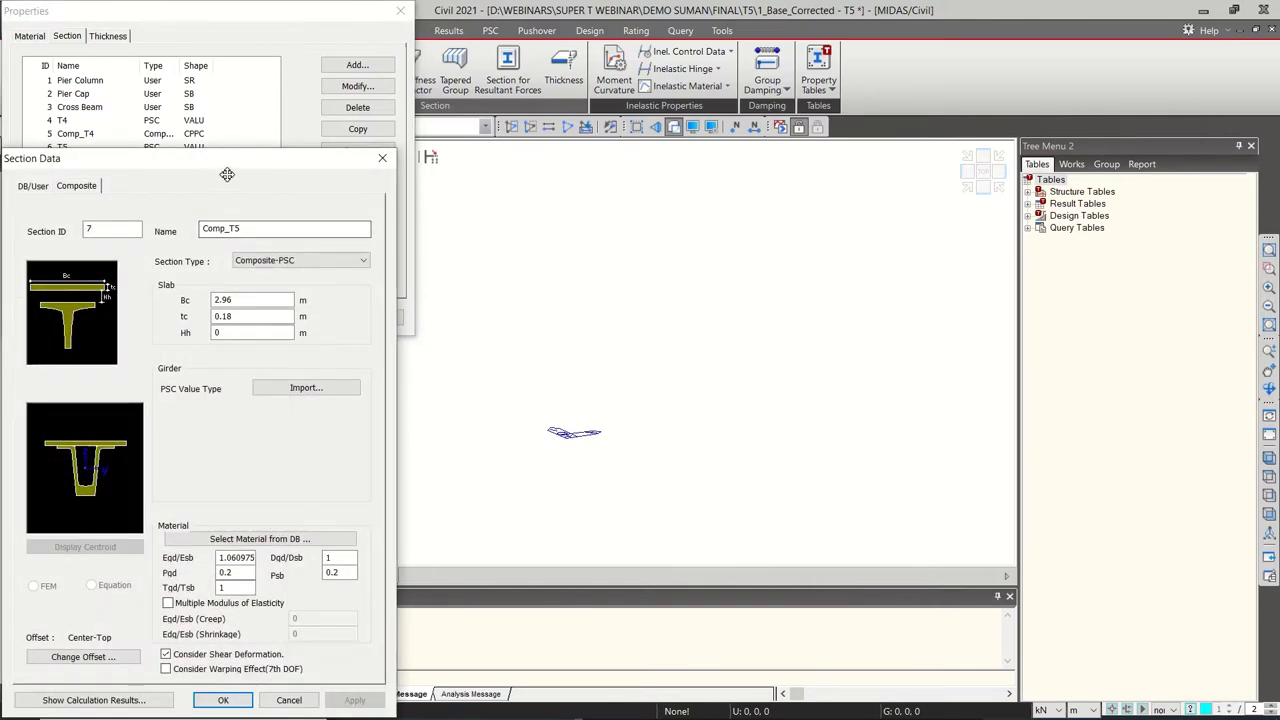
pyautogui.moveTo(150, 100); pyautogui.dragTo(471, 99)
pyautogui.click(609, 641)
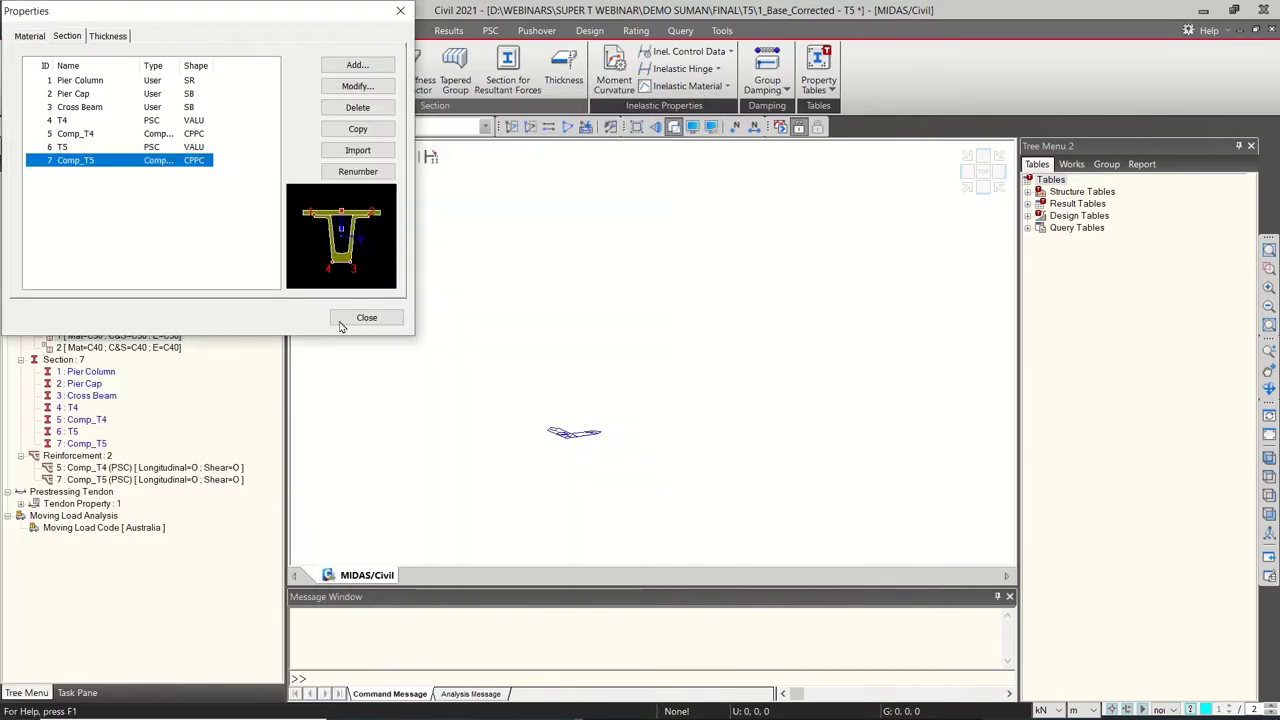
pyautogui.click(366, 320)
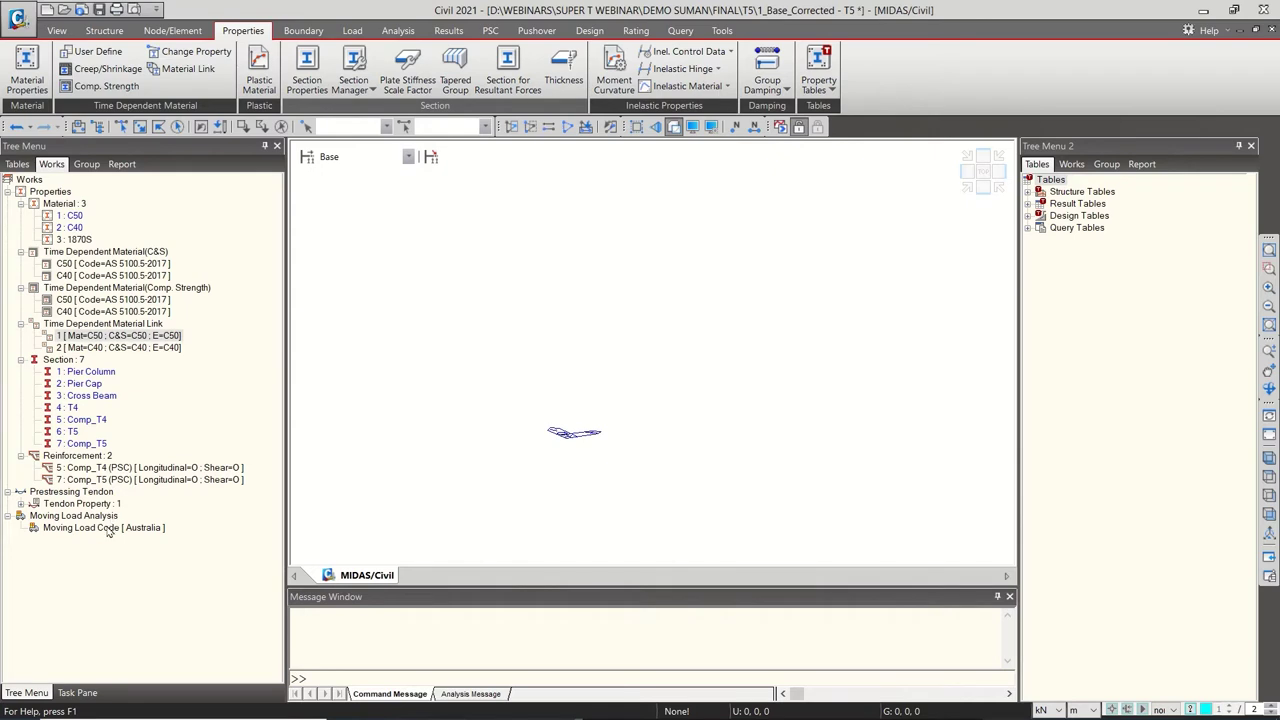
# Open the TENDON property and check its strand diameter and relaxation coefficient code
pyautogui.doubleClick(85, 503)
pyautogui.rightClick(105, 515)
pyautogui.click(140, 543)
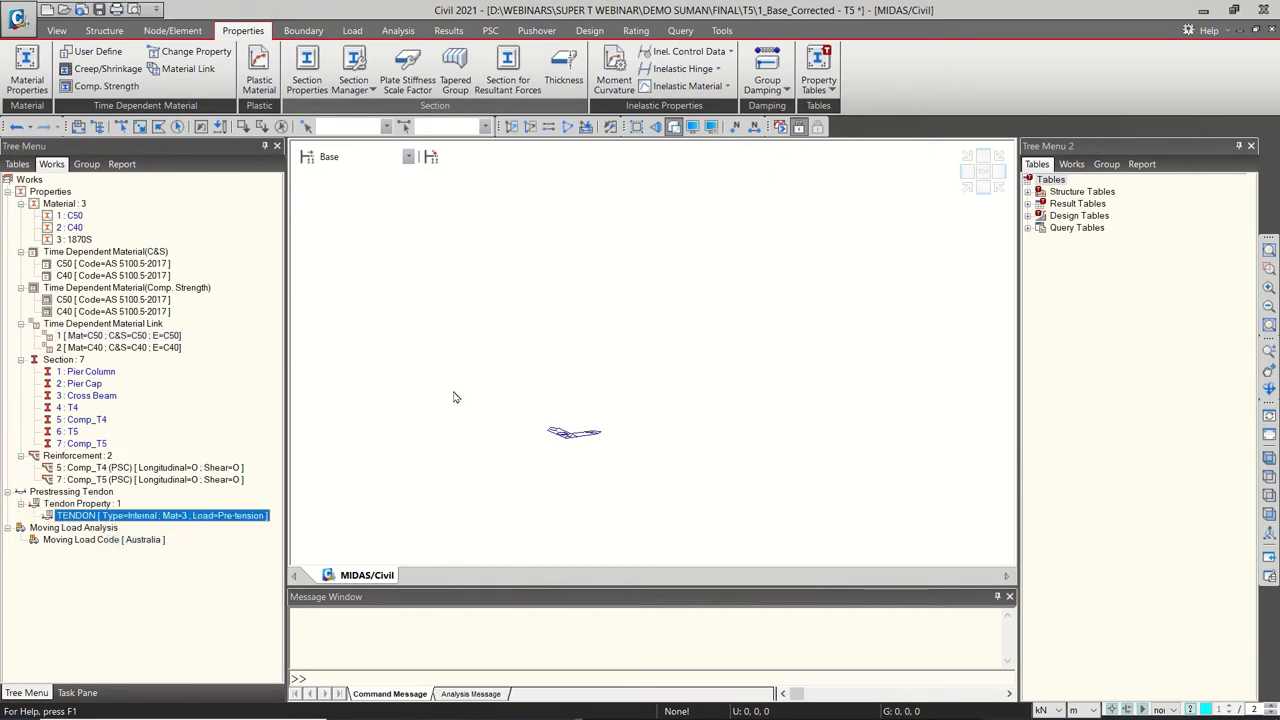
pyautogui.click(817, 281)
pyautogui.click(752, 303)
pyautogui.doubleClick(739, 296)
pyautogui.click(714, 320)
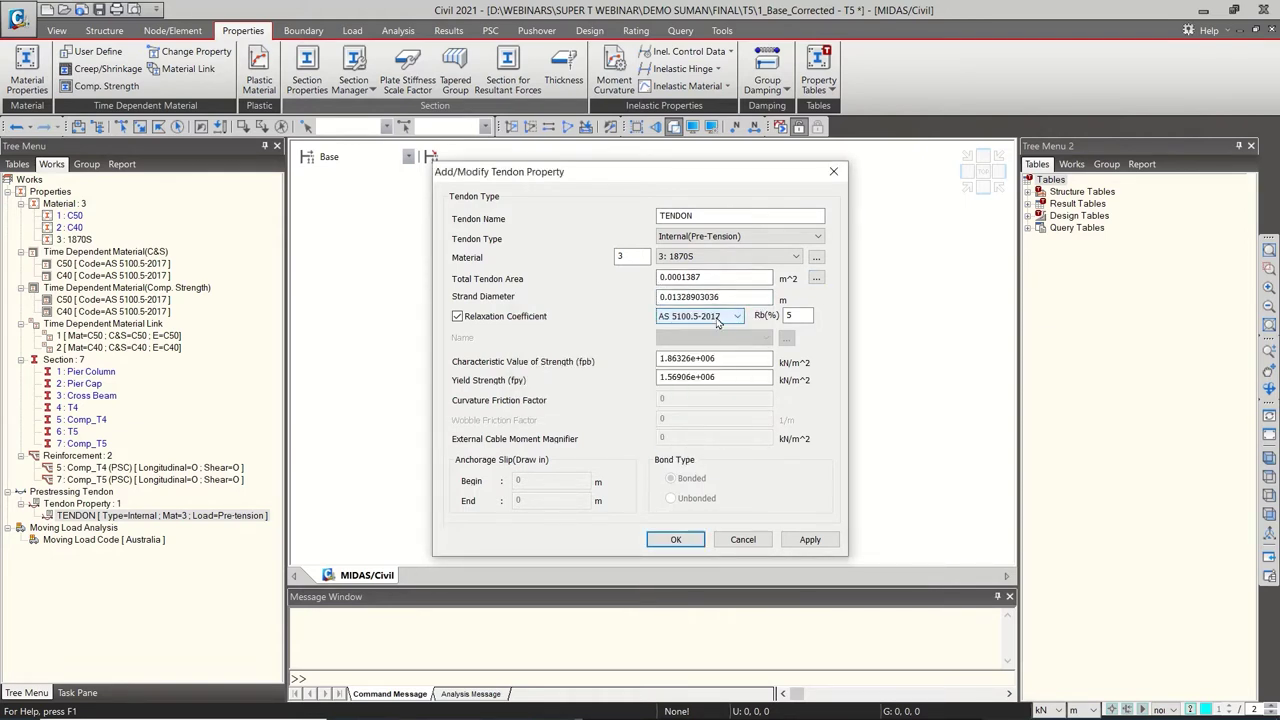
# Review the tendon area with 12.7mm(0.5") strands, then close everything without changes
pyautogui.click(816, 277)
pyautogui.click(706, 344)
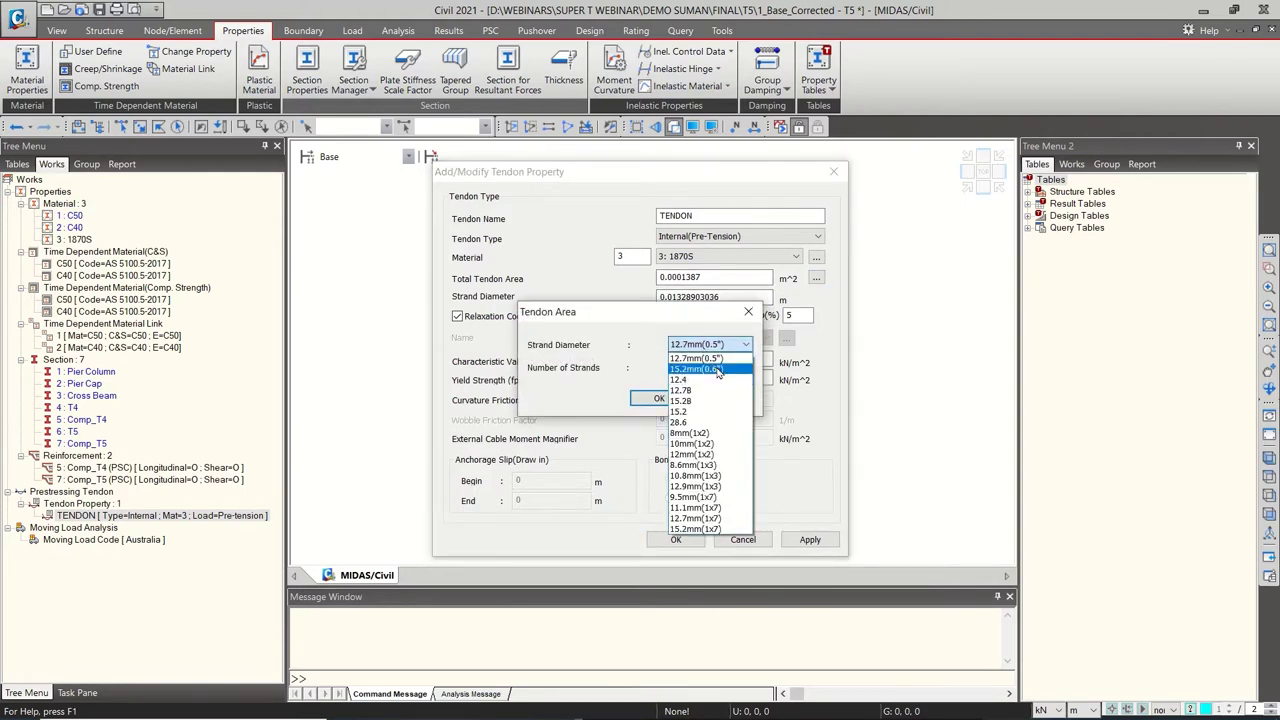
pyautogui.click(695, 358)
pyautogui.press('Tab')
pyautogui.click(748, 400)
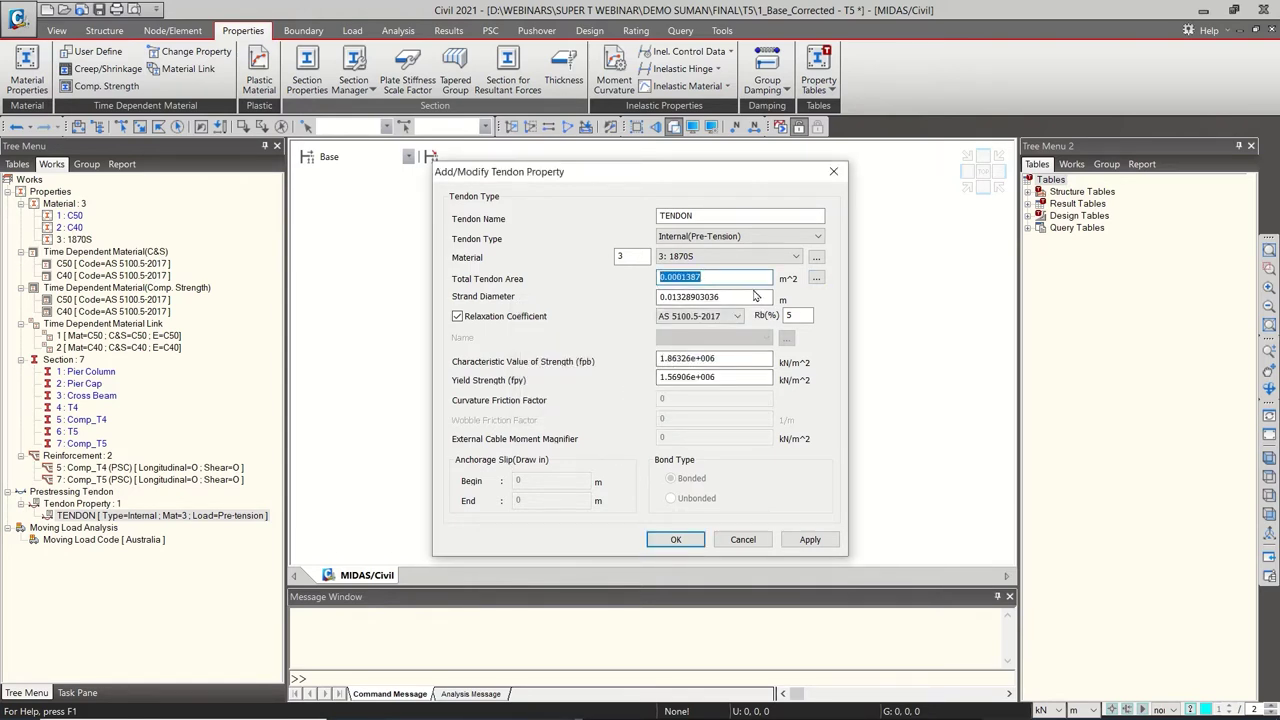
pyautogui.click(745, 540)
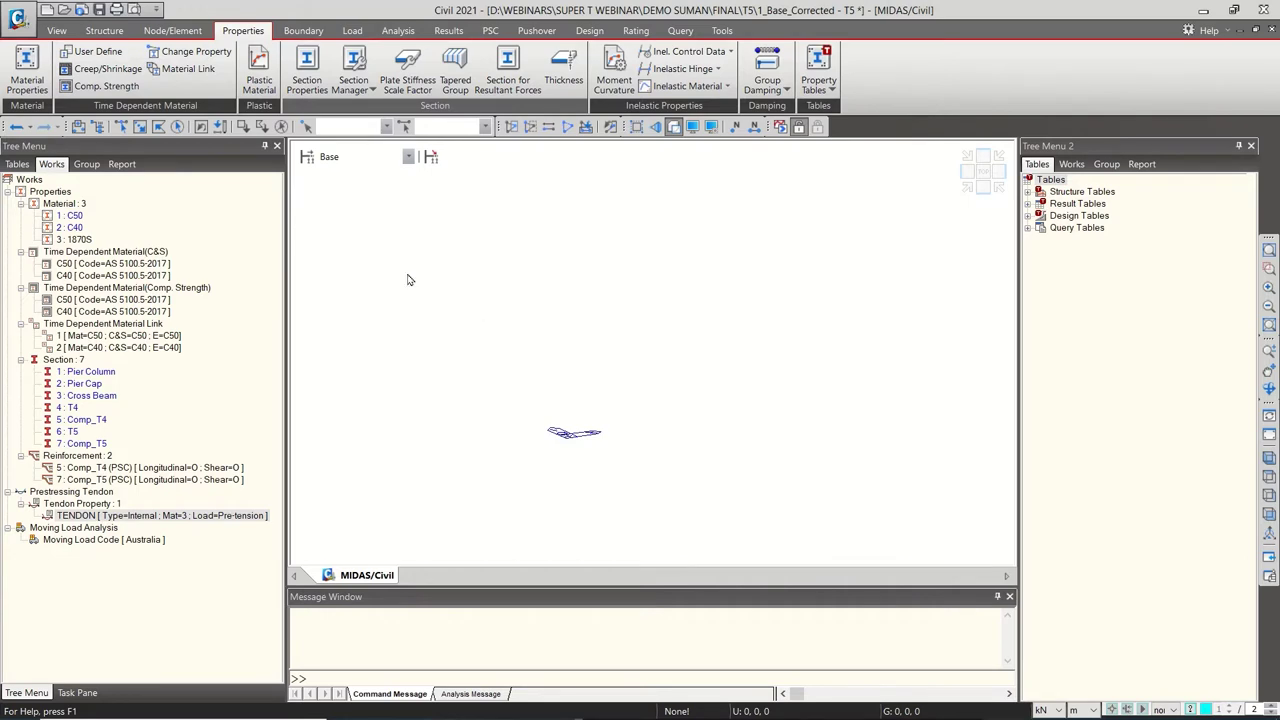
pyautogui.click(105, 31)
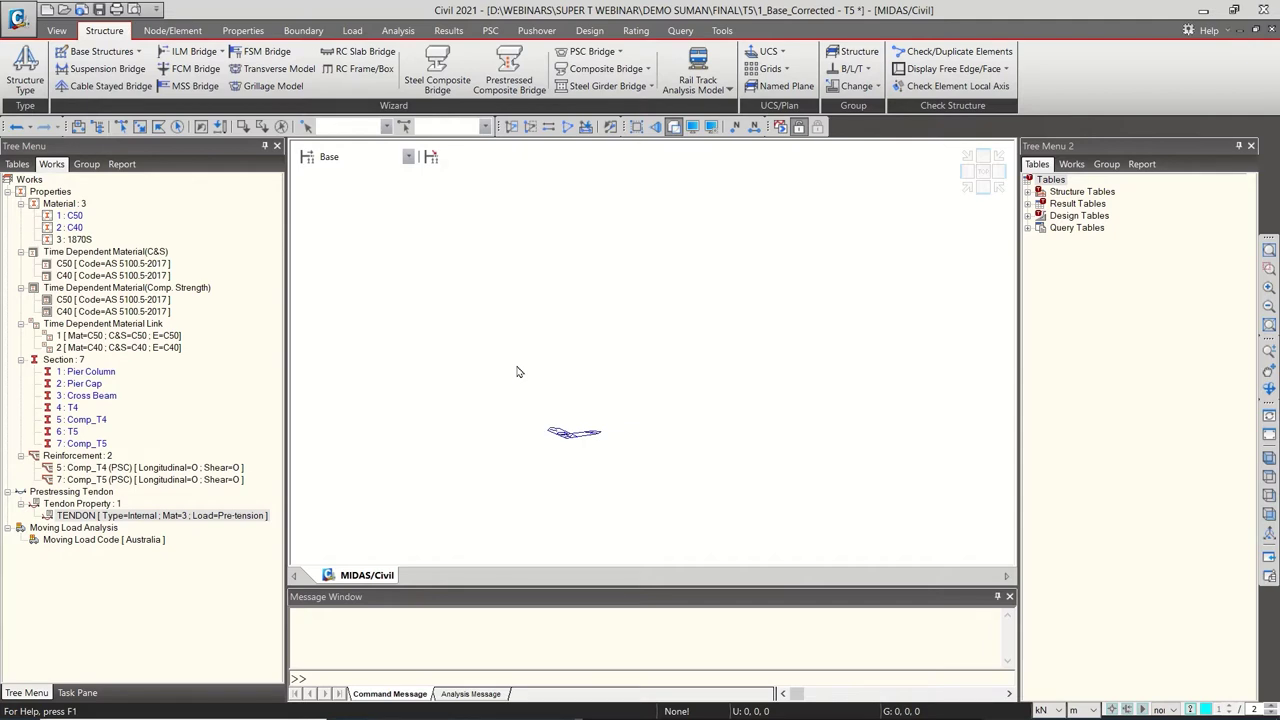
# Open the prestressed composite girder bridge wizard, keeping the Precast Girder Type
pyautogui.click(172, 31)
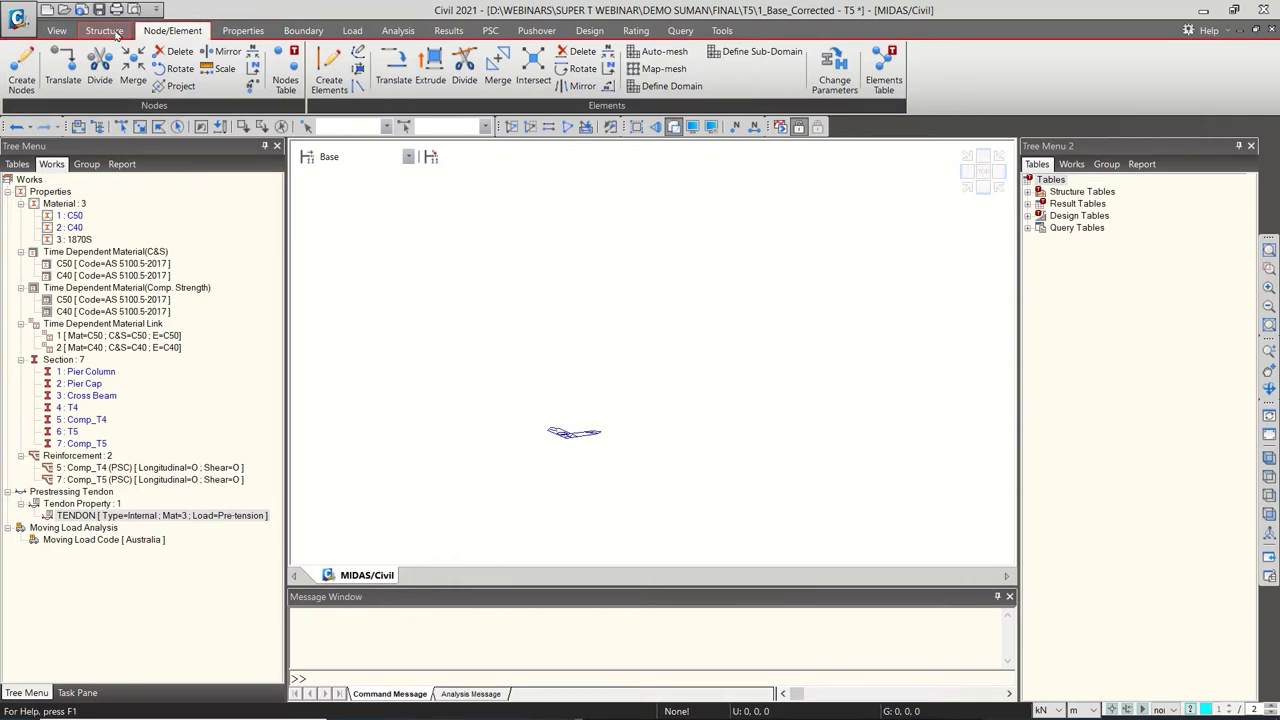
pyautogui.click(106, 31)
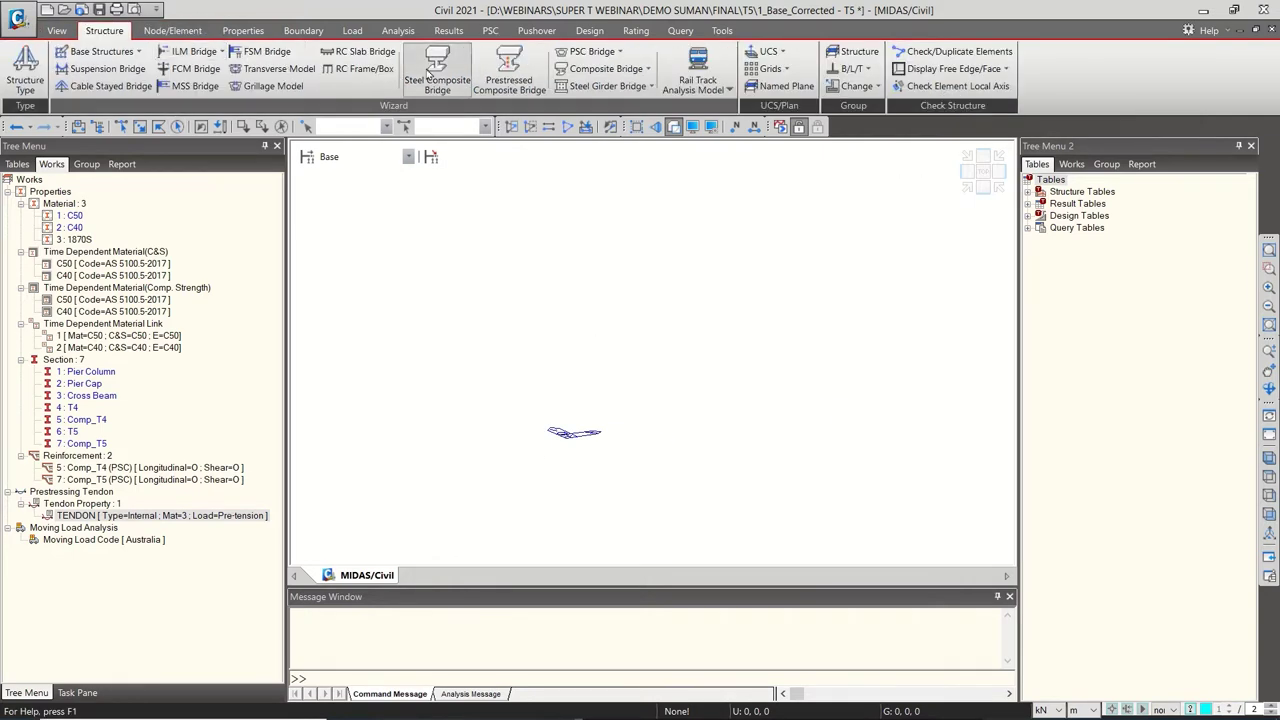
pyautogui.click(509, 82)
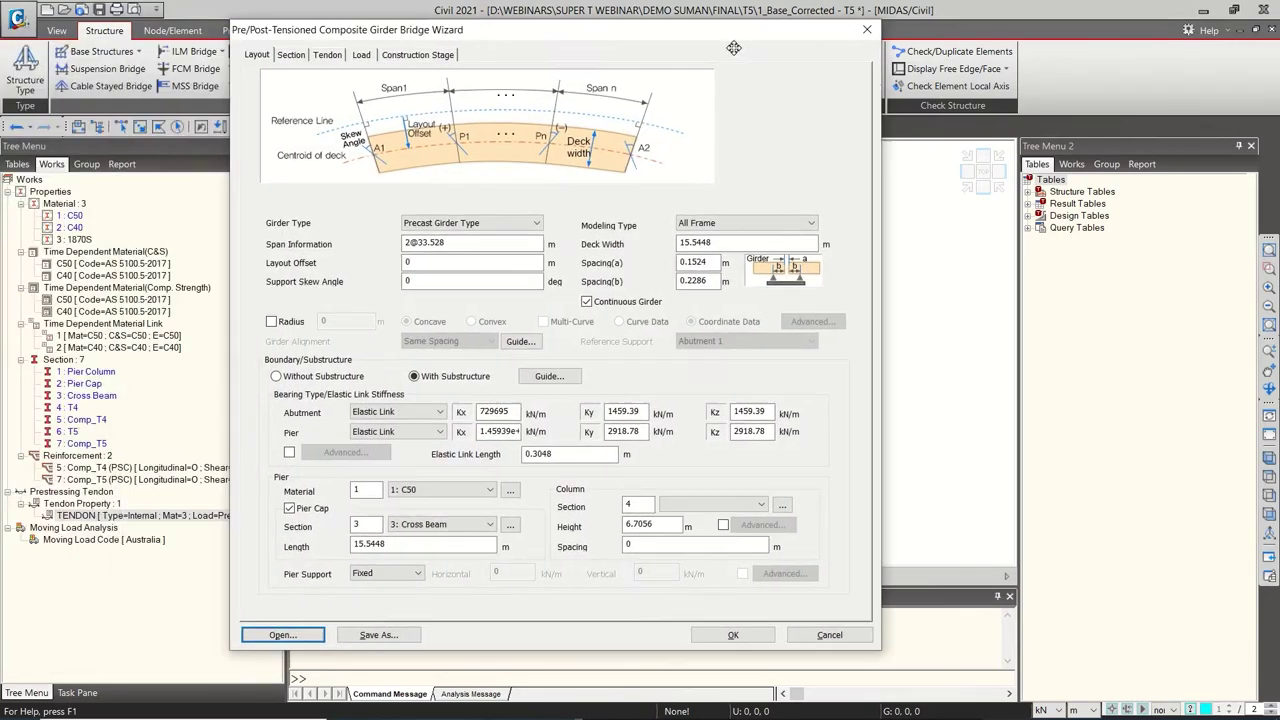
pyautogui.click(468, 225)
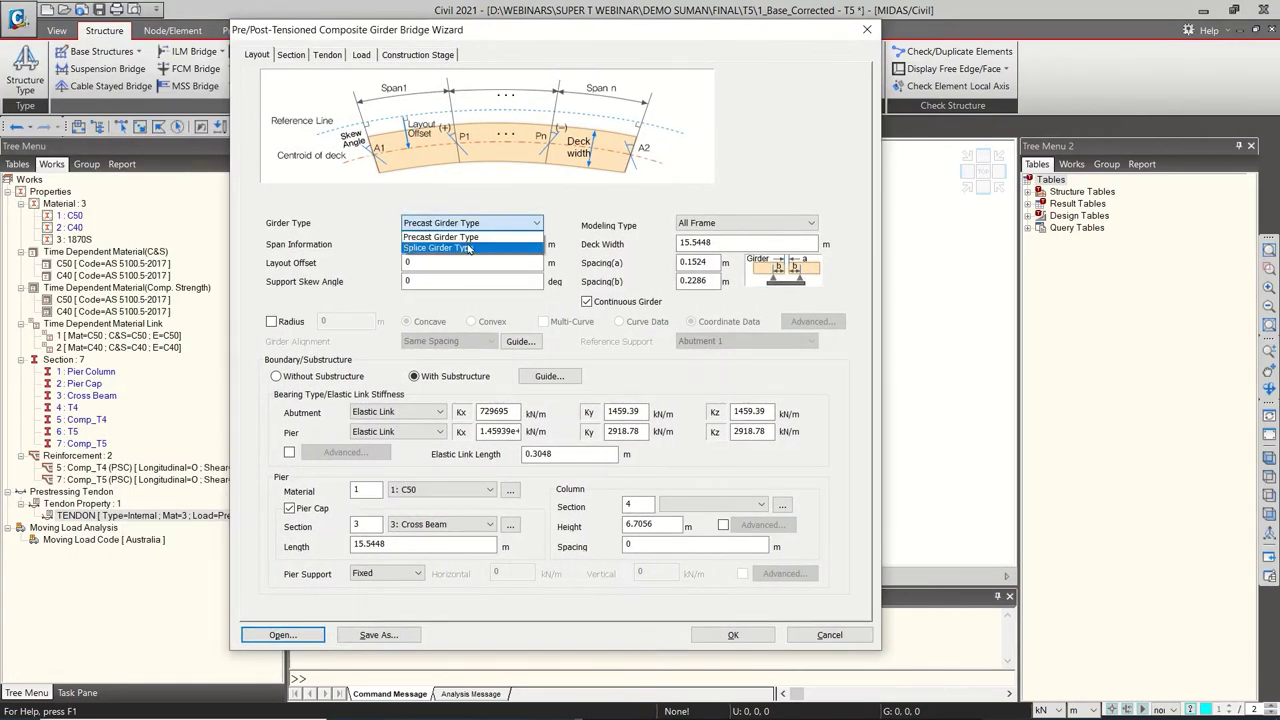
pyautogui.click(476, 223)
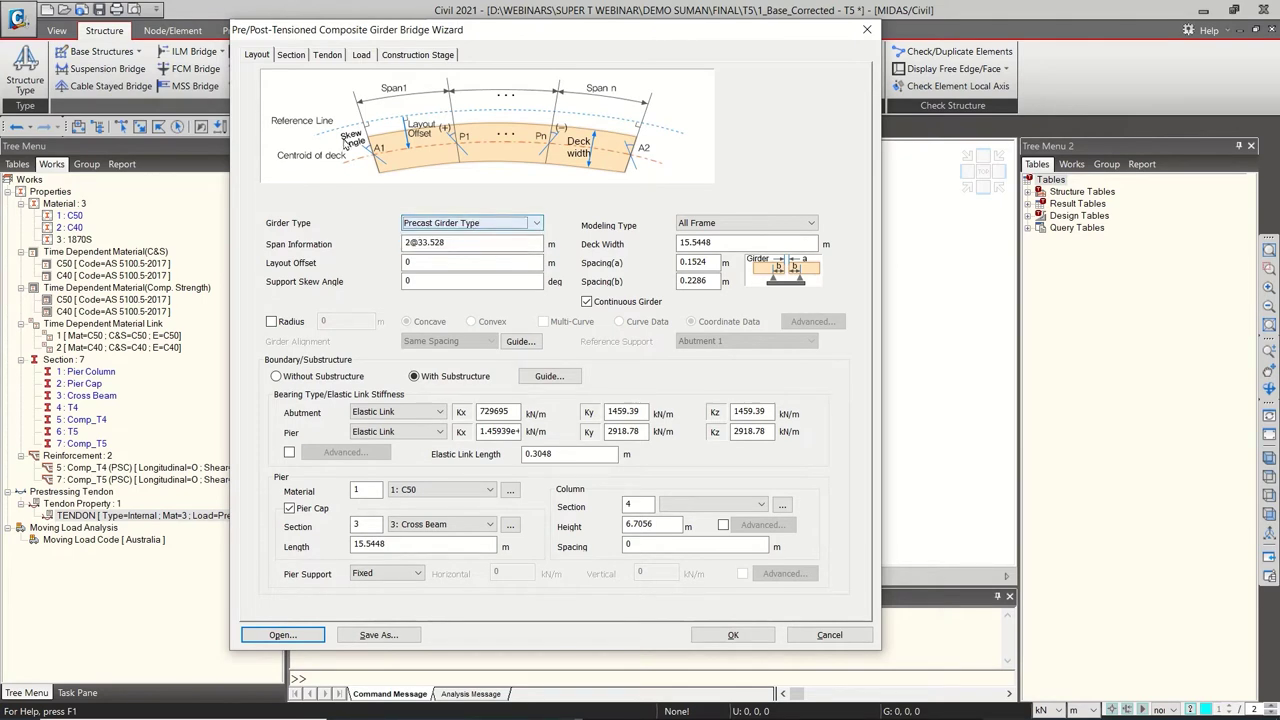
# Visit the Section and Tendon pages, dismiss the missing-girder warning, and view construction stages
pyautogui.click(291, 55)
pyautogui.click(327, 55)
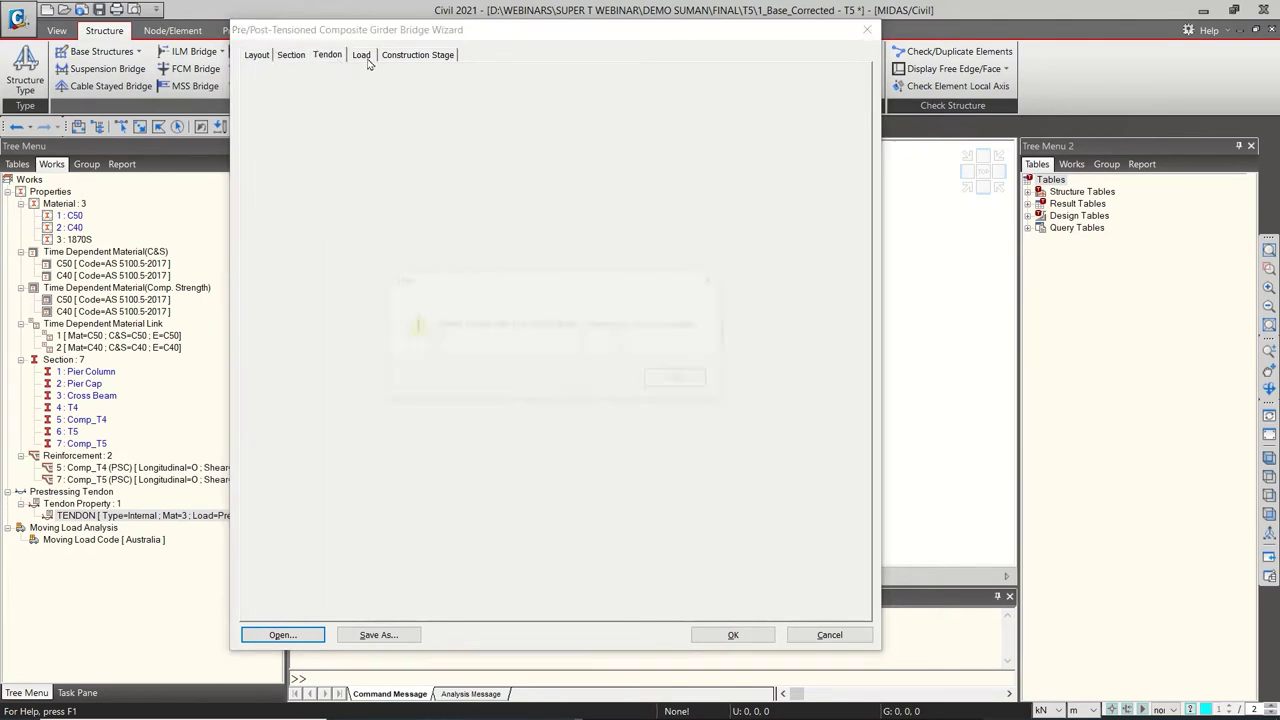
pyautogui.click(714, 277)
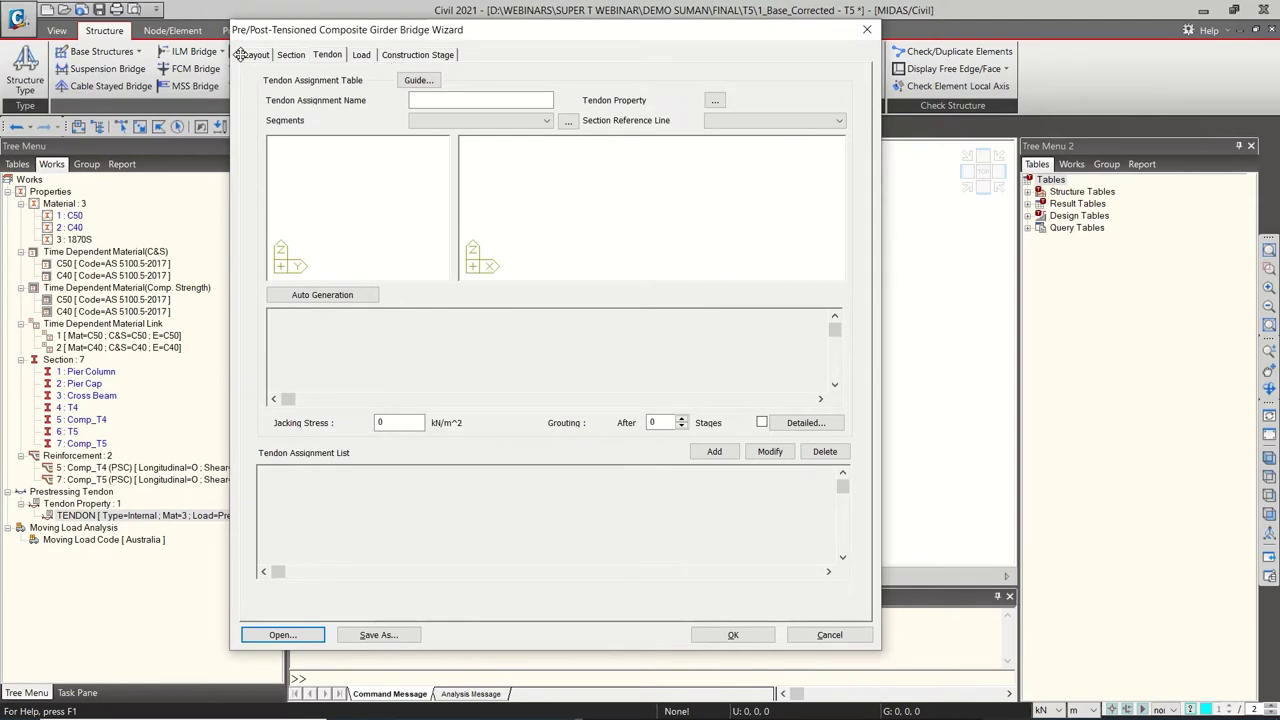
pyautogui.click(257, 57)
pyautogui.click(400, 61)
pyautogui.click(254, 58)
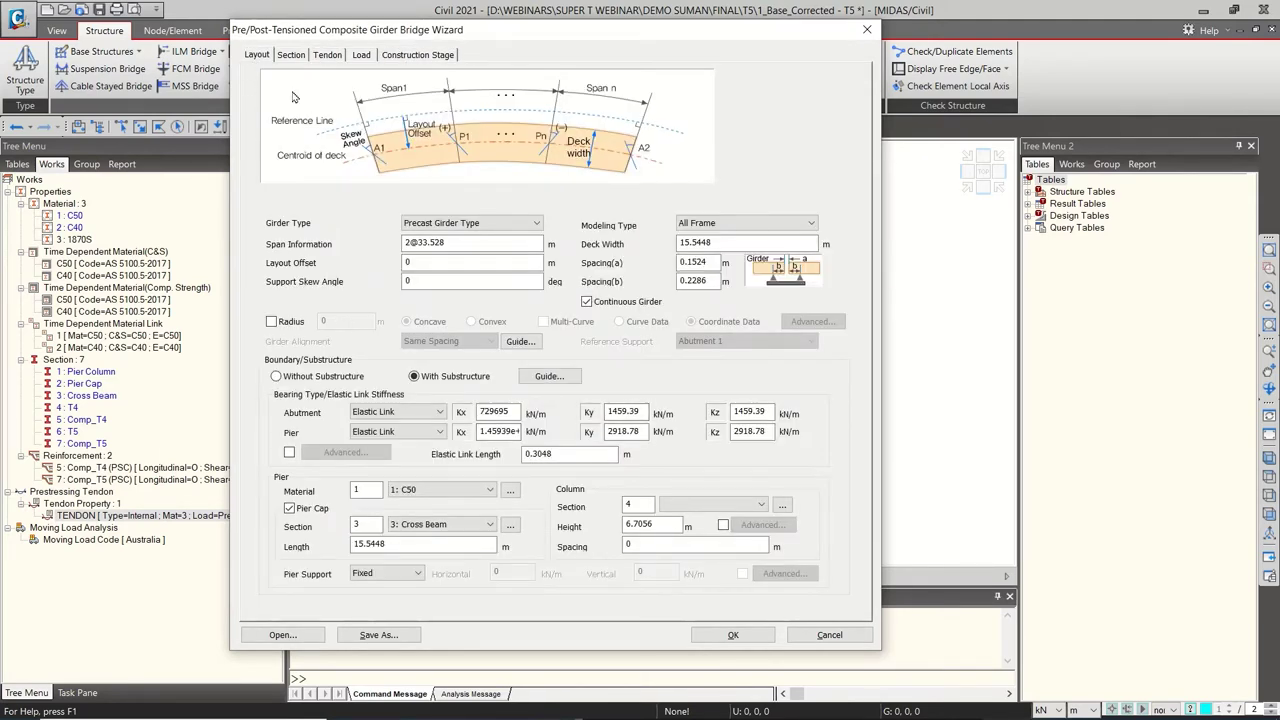
# Revisit the Section, Tendon, Load and Construction Stage pages, then return to Layout to load a file
pyautogui.click(292, 57)
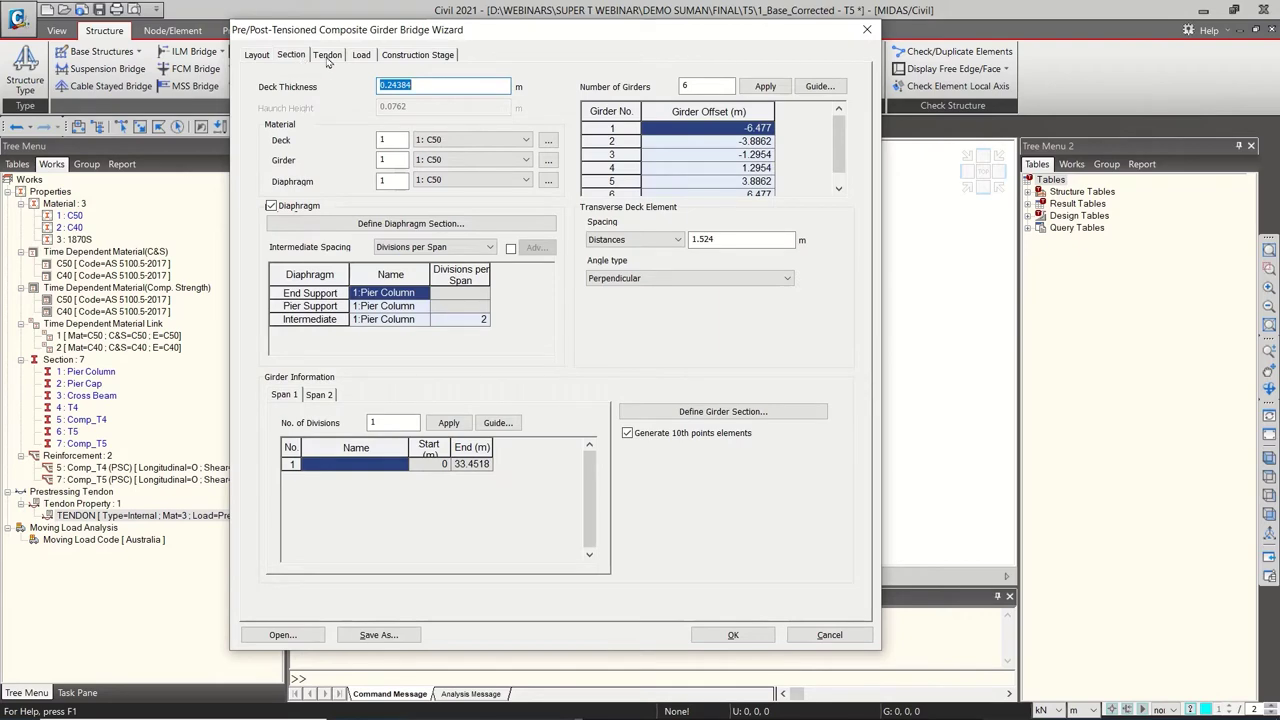
pyautogui.click(335, 57)
pyautogui.click(652, 379)
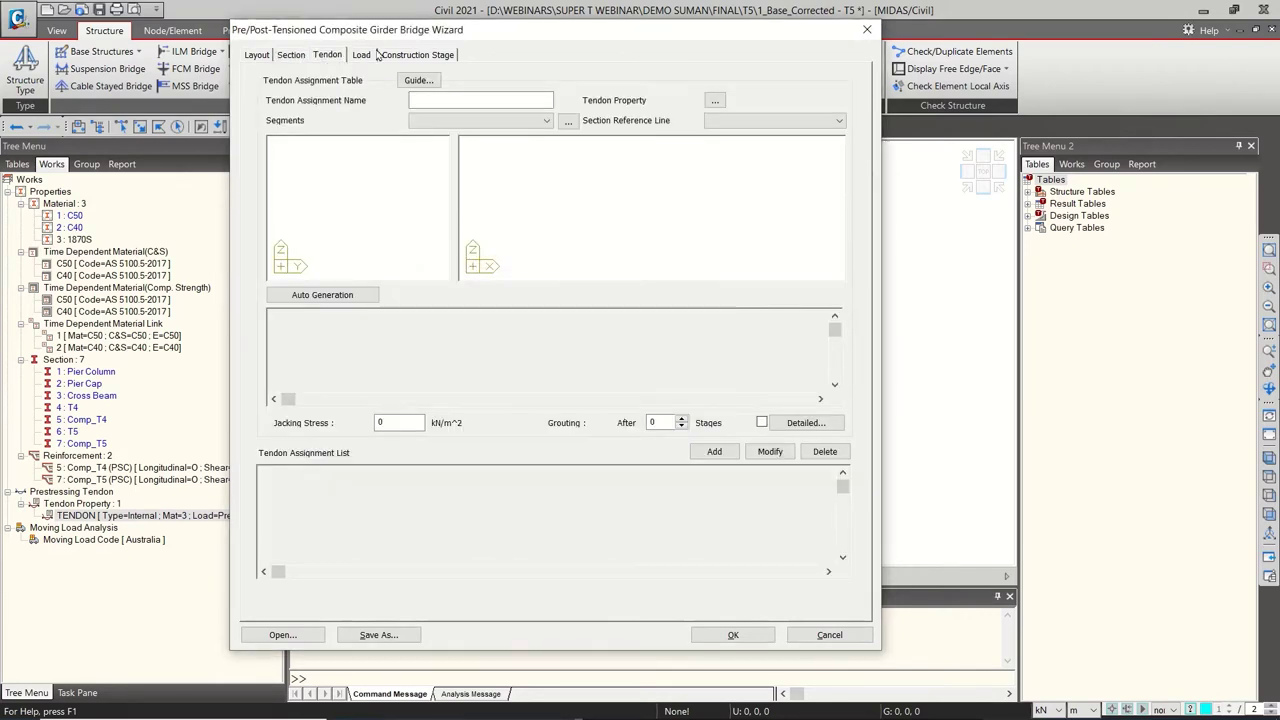
pyautogui.click(368, 58)
pyautogui.click(408, 58)
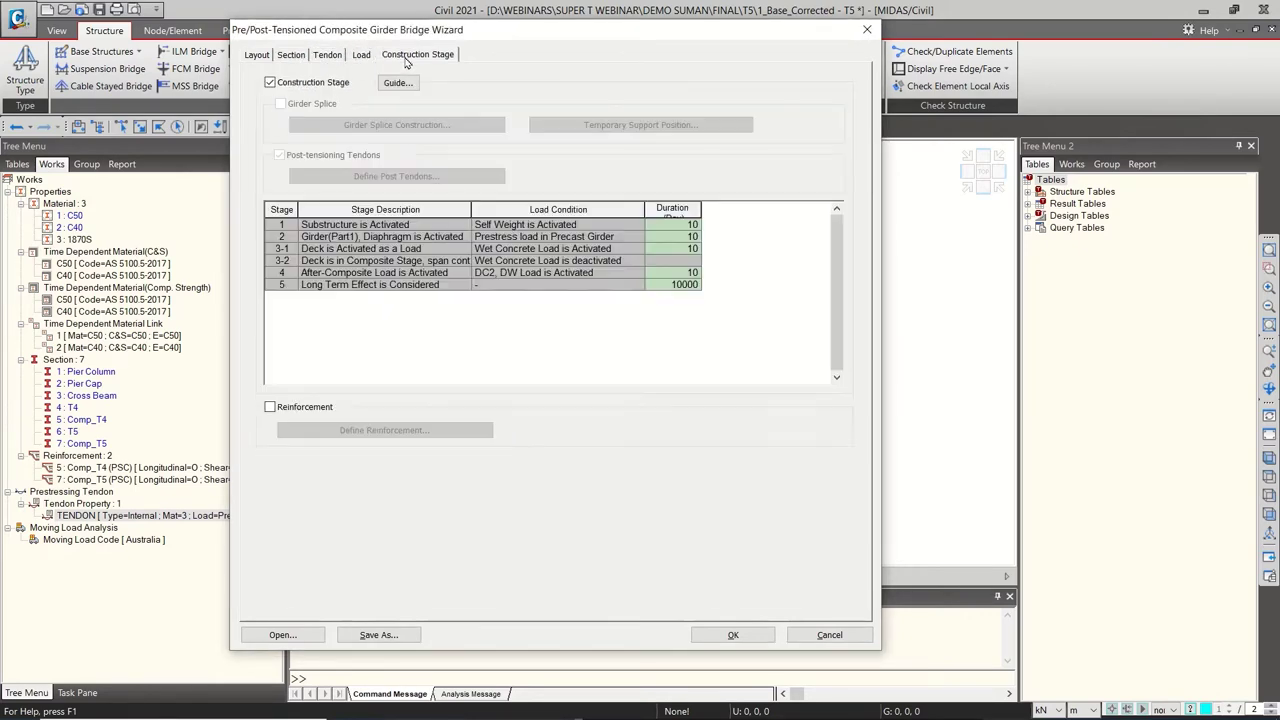
pyautogui.click(262, 55)
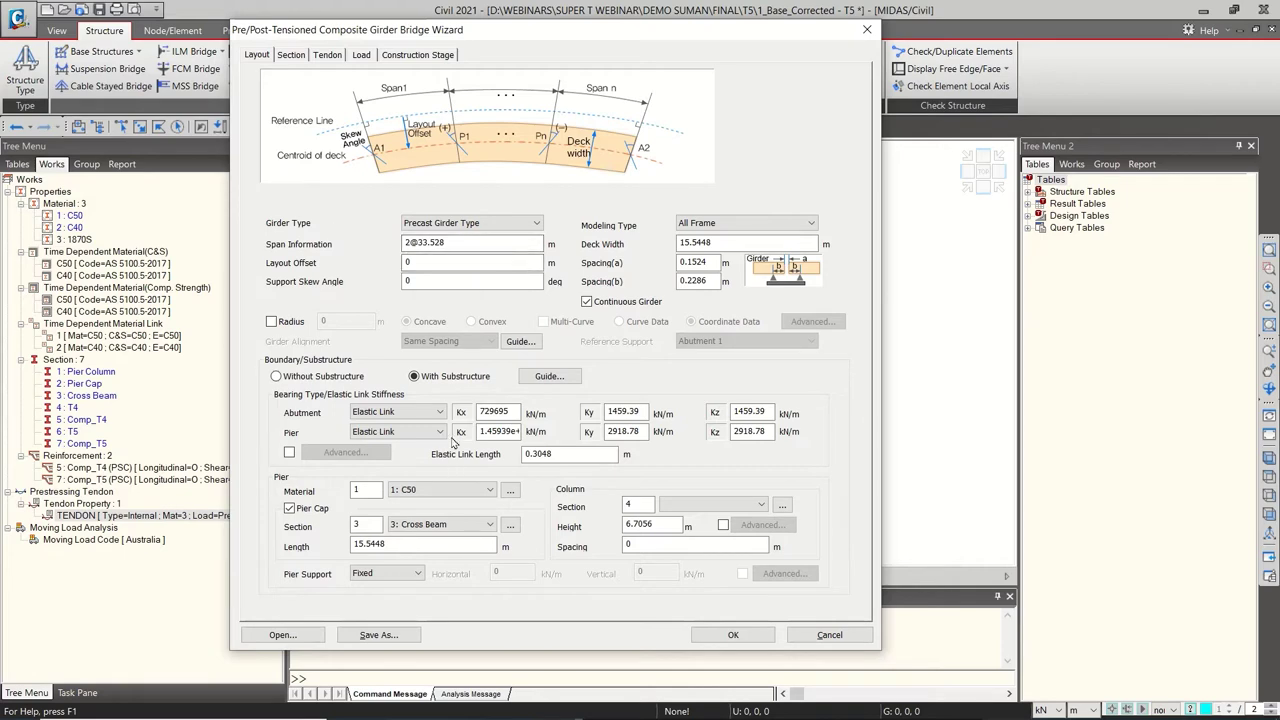
pyautogui.click(282, 634)
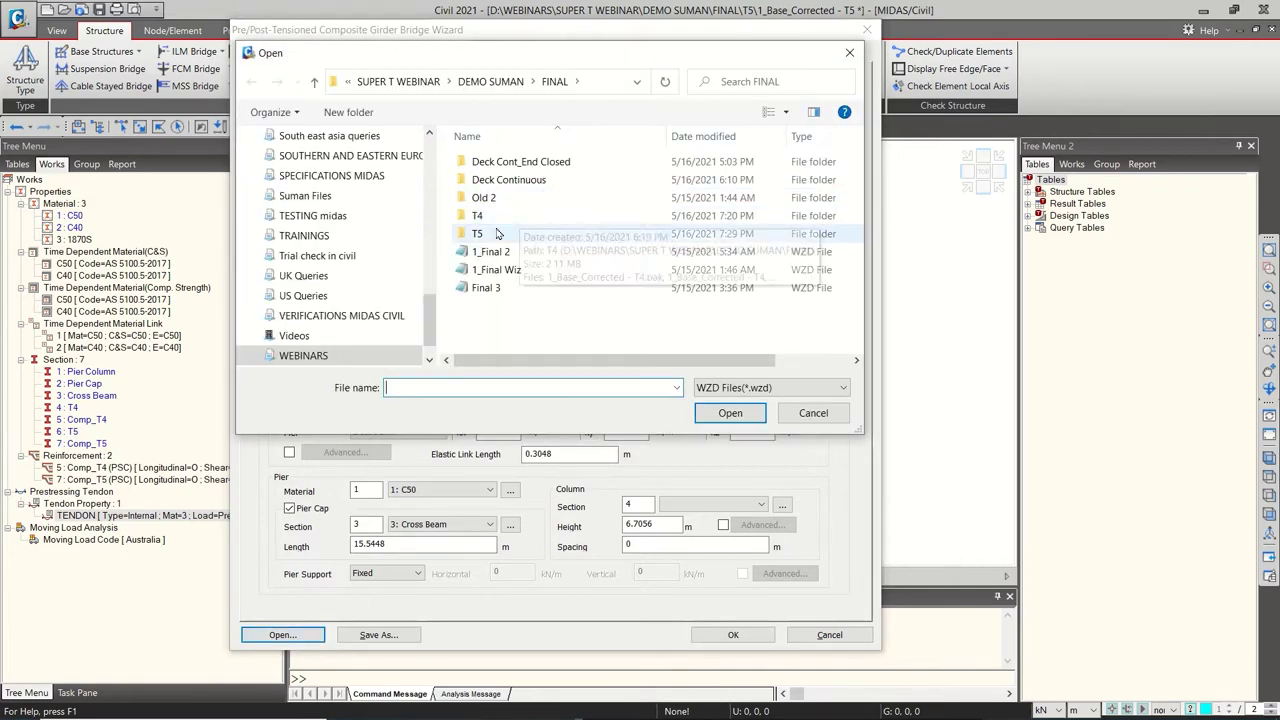
# Load T5.wzd from the T5 folder into the wizard
pyautogui.doubleClick(498, 233)
pyautogui.click(515, 164)
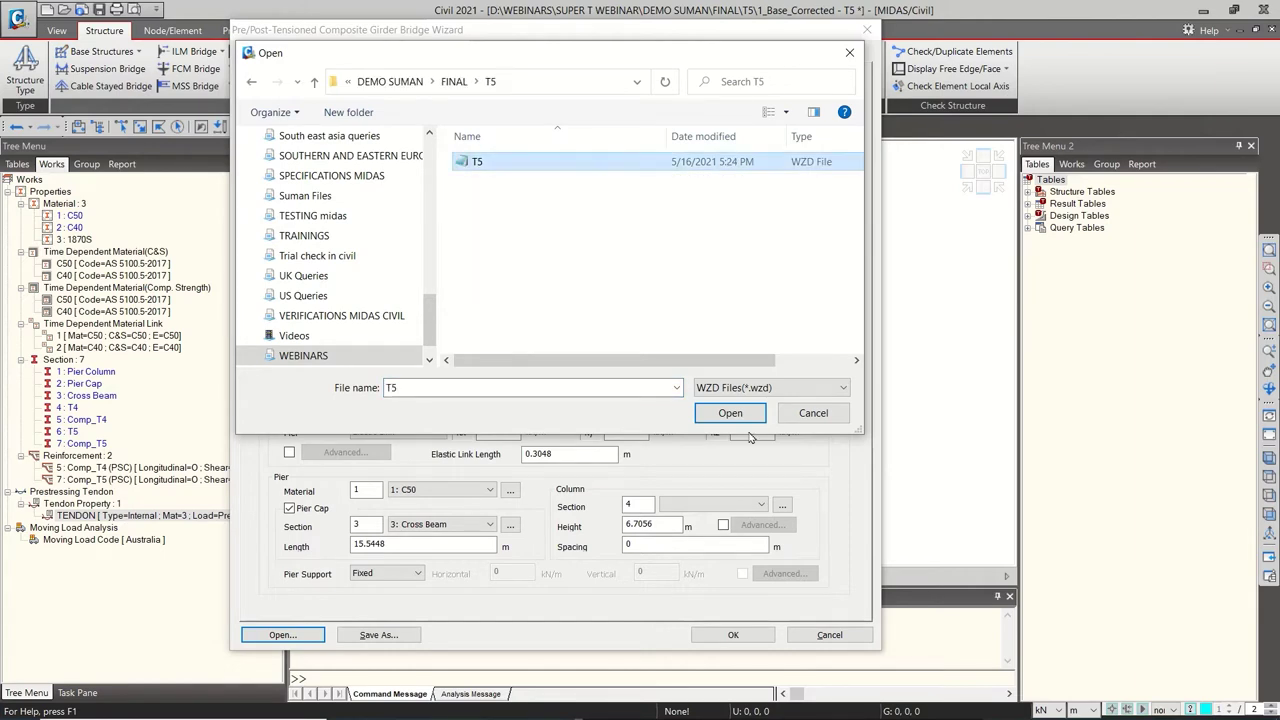
pyautogui.click(731, 412)
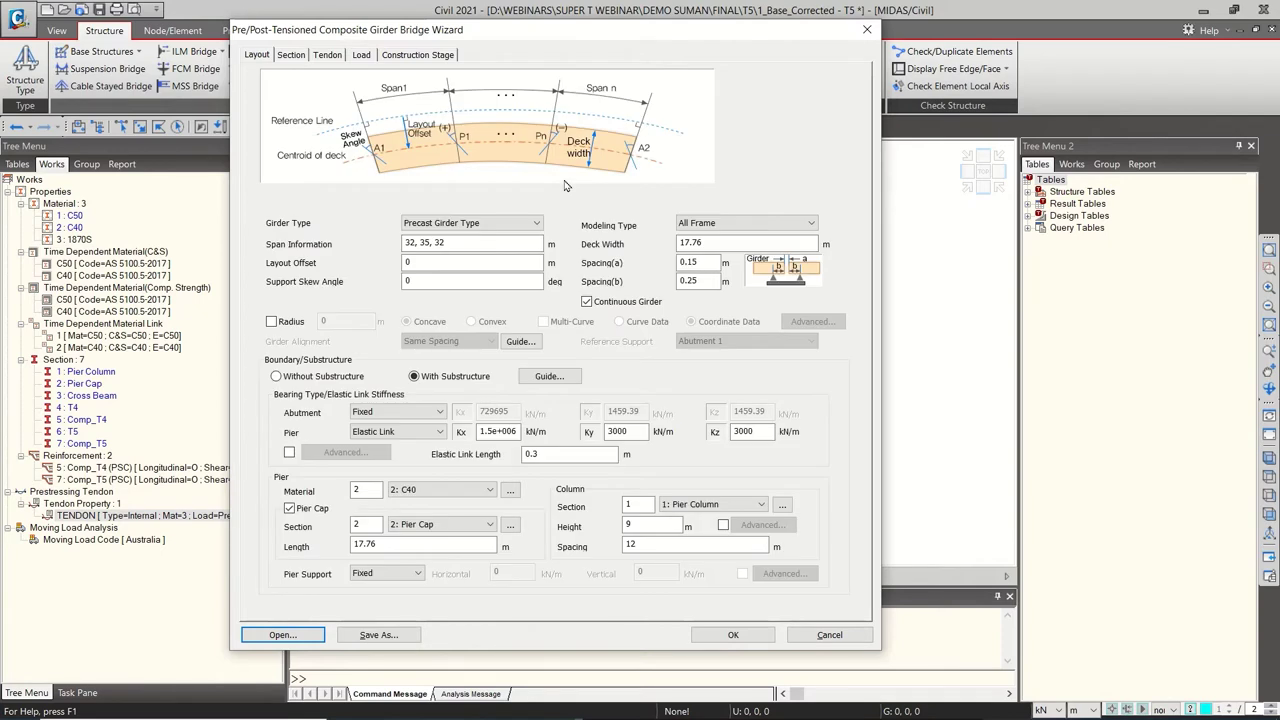
# Confirm the Precast girder type, span values and All Frame modeling type
pyautogui.click(462, 228)
pyautogui.click(462, 230)
pyautogui.click(417, 244)
pyautogui.click(705, 223)
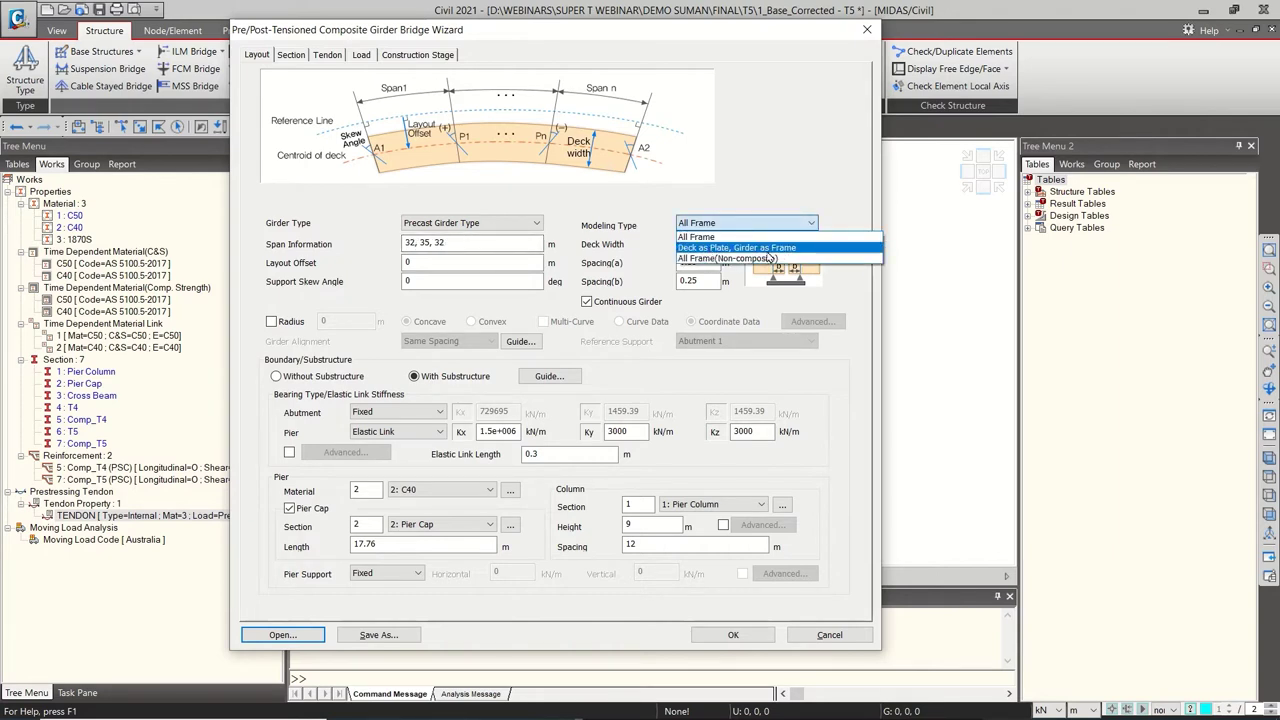
pyautogui.click(715, 225)
pyautogui.press('Tab')
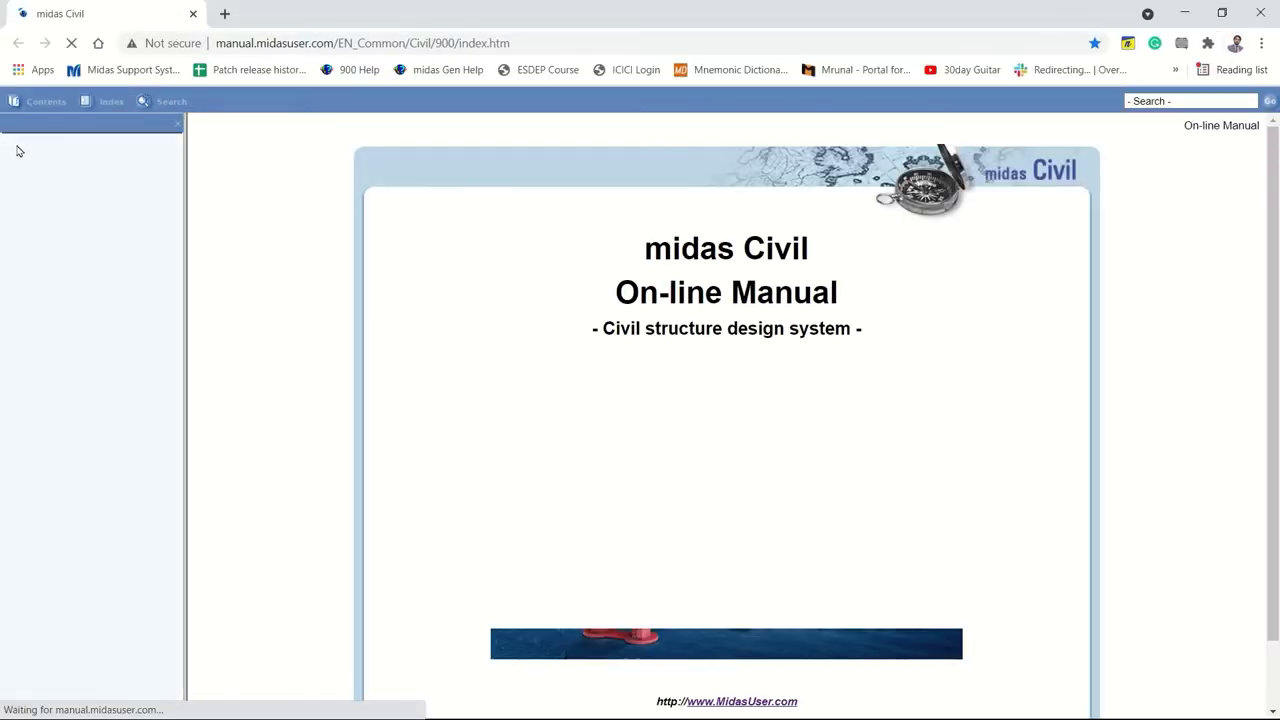
# Read the Structure > Wizard > Prestressed Composite Layout topic on Continuous Girder, then minimize the manual
pyautogui.click(52, 193)
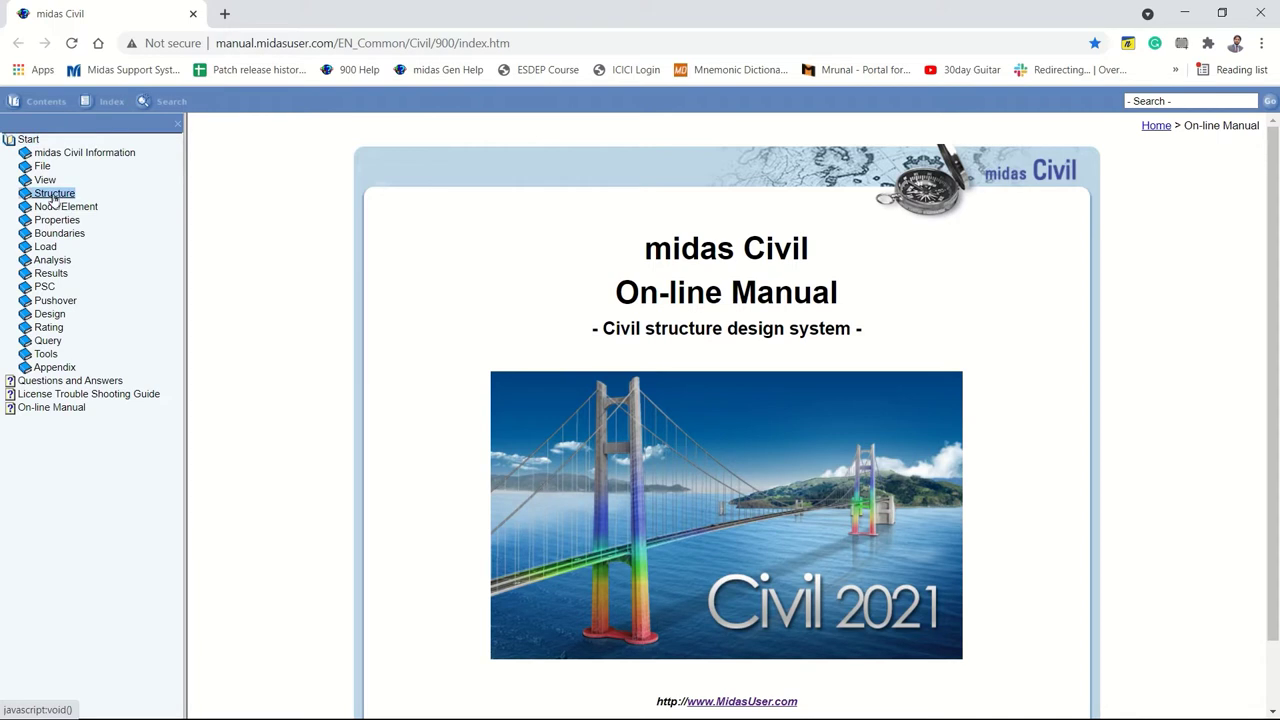
pyautogui.click(66, 220)
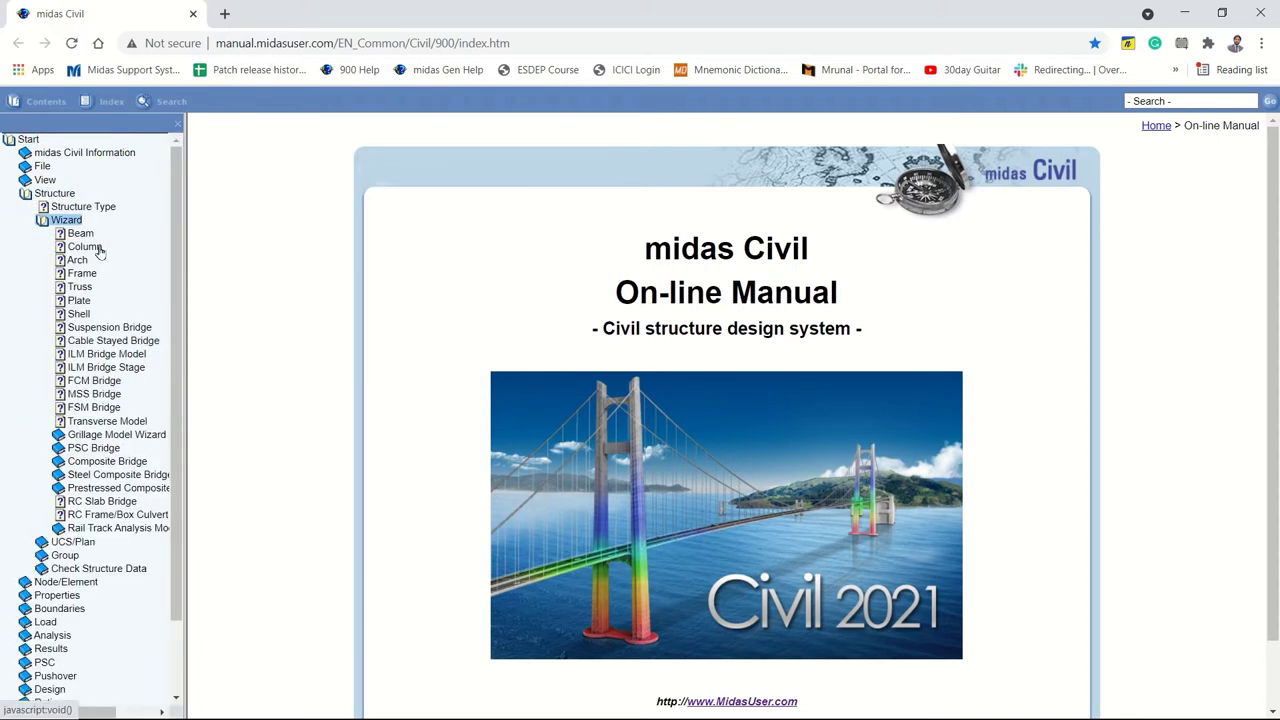
pyautogui.click(116, 488)
pyautogui.scroll(-12, 718, 390)
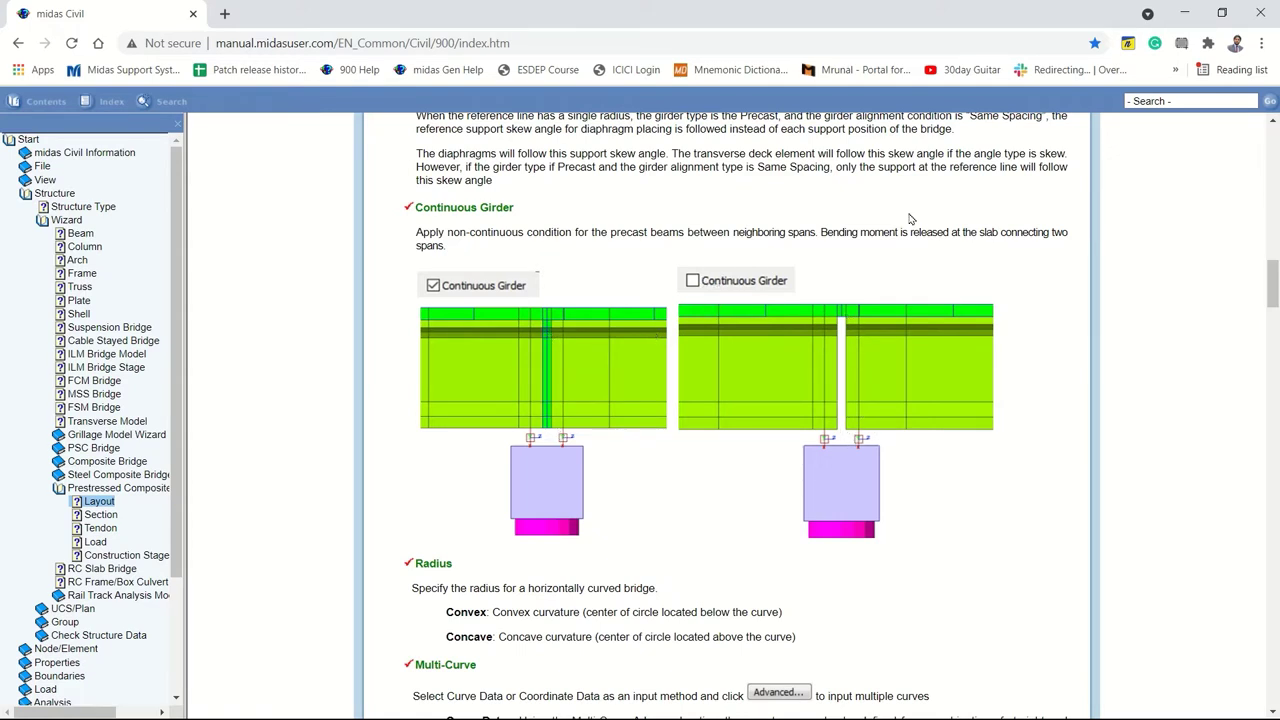
pyautogui.click(1184, 13)
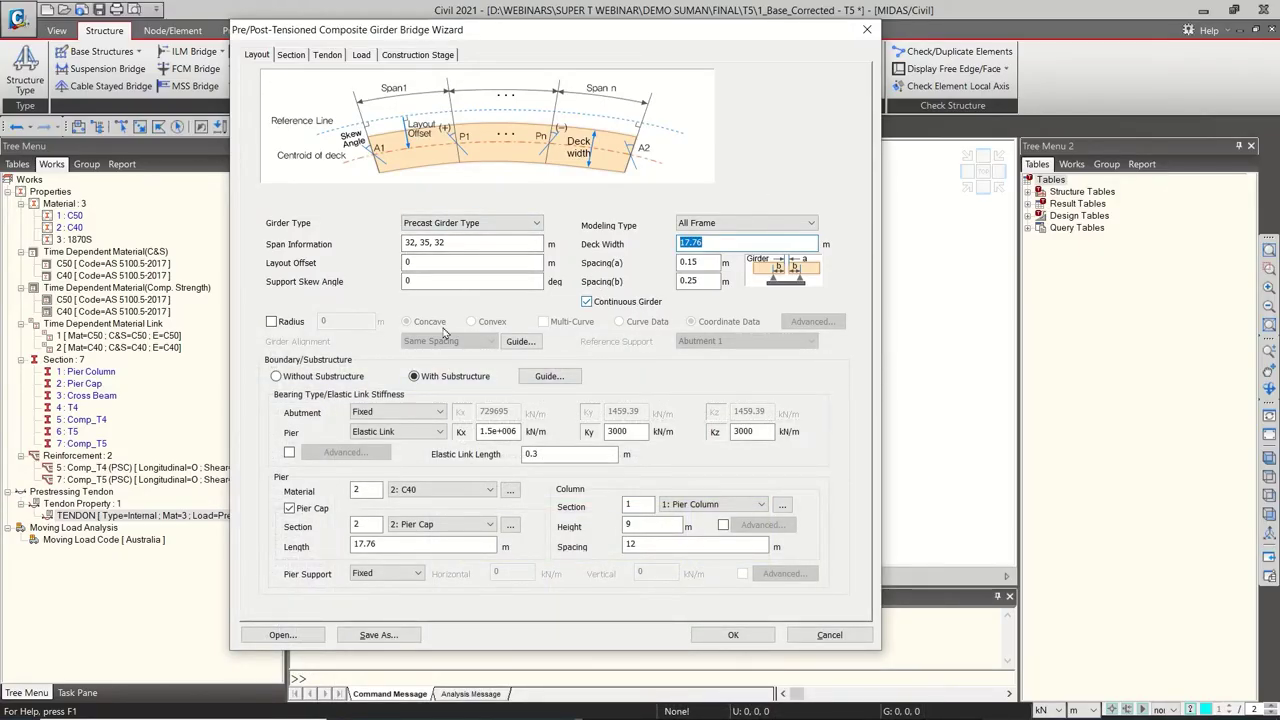
# Switch the curved-bridge Radius option on and back off, then review the girder alignment guide
pyautogui.click(288, 324)
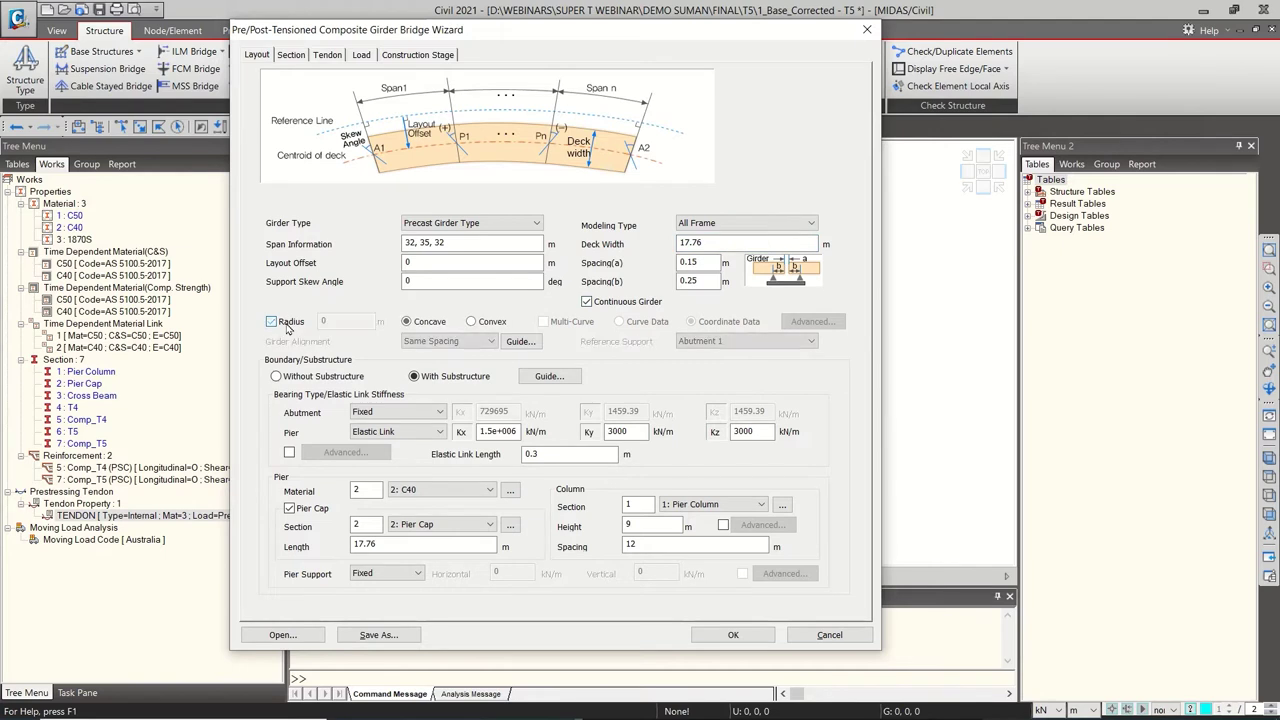
pyautogui.click(288, 325)
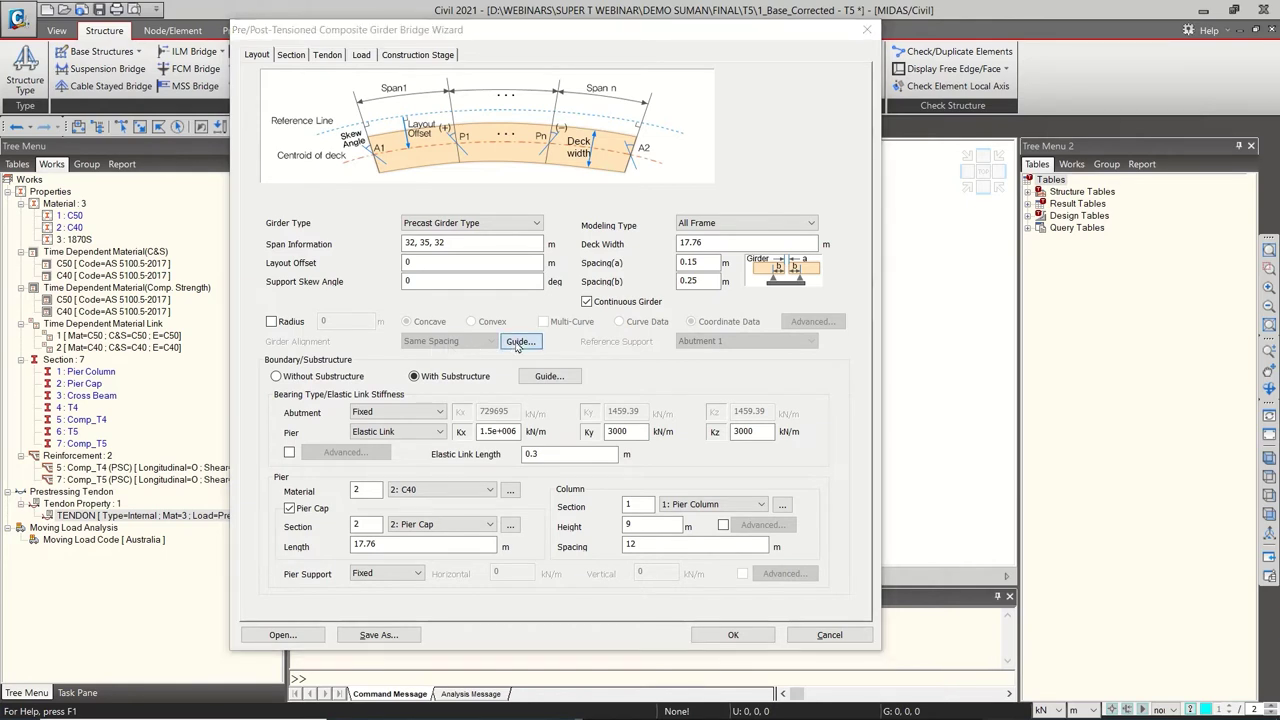
pyautogui.click(519, 341)
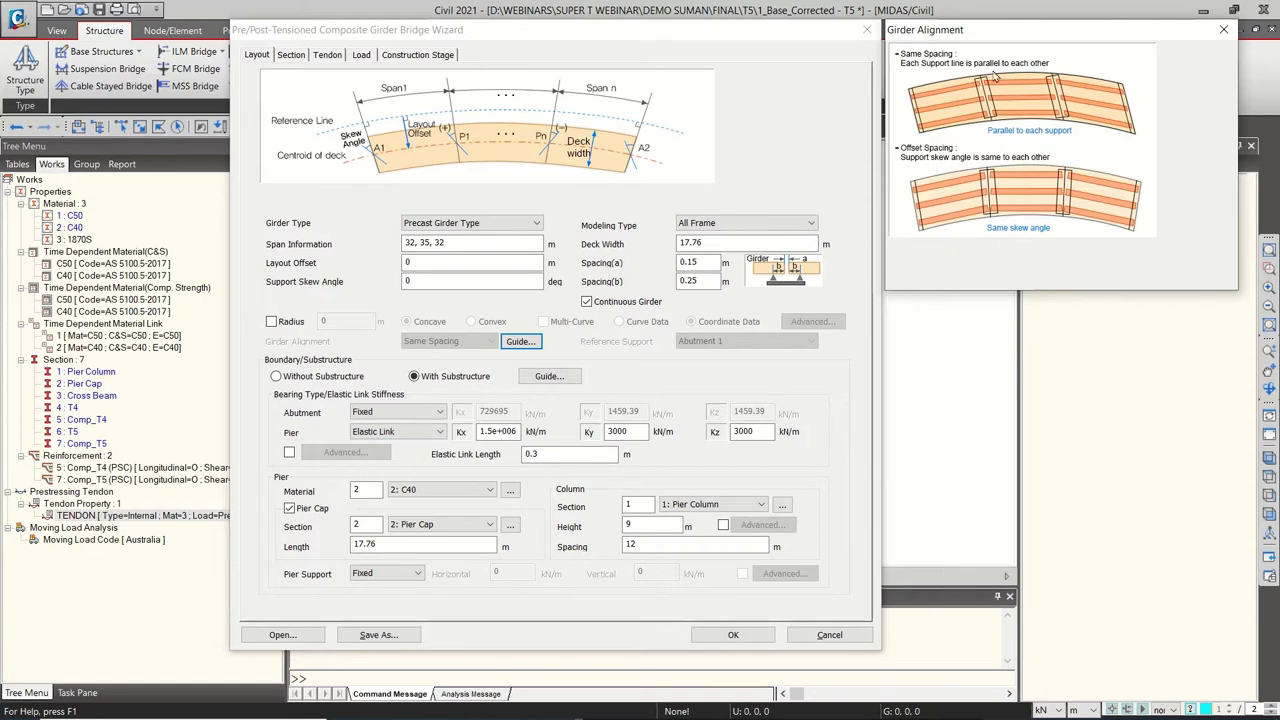
pyautogui.click(1223, 29)
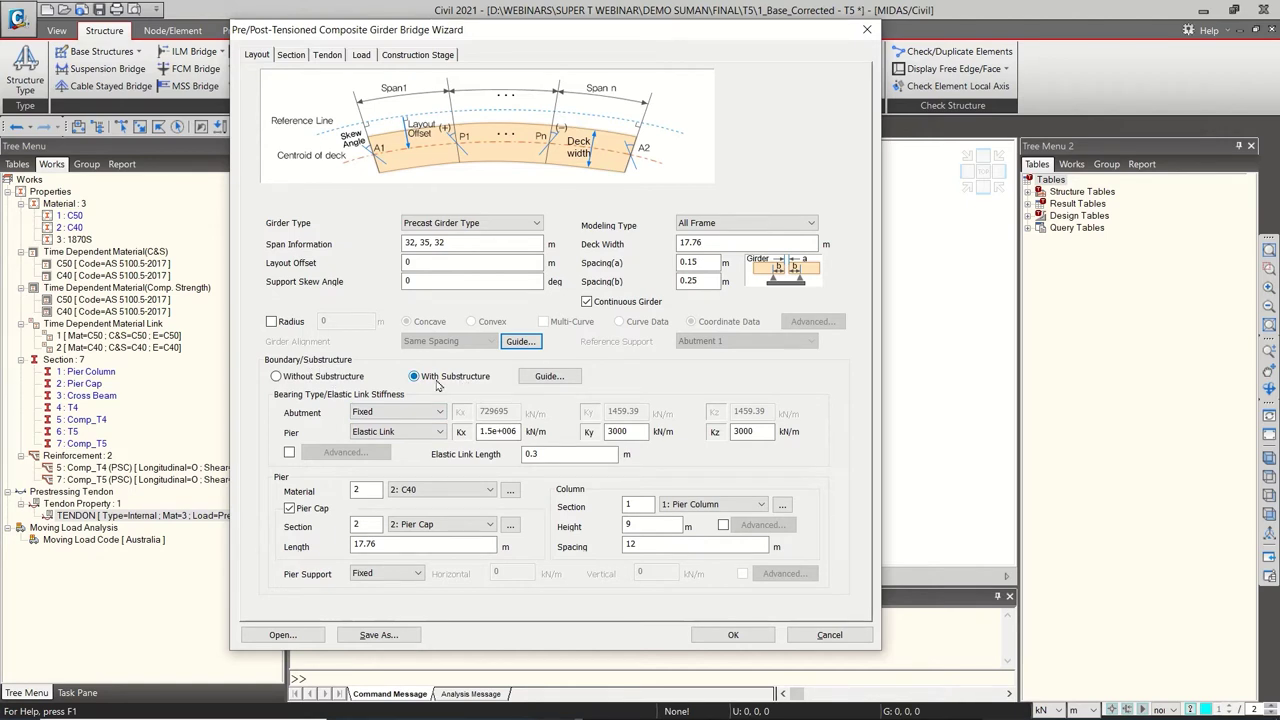
# Check the substructure diagram values: column height 9, column spacing 12, pier cap length 17.76
pyautogui.click(550, 377)
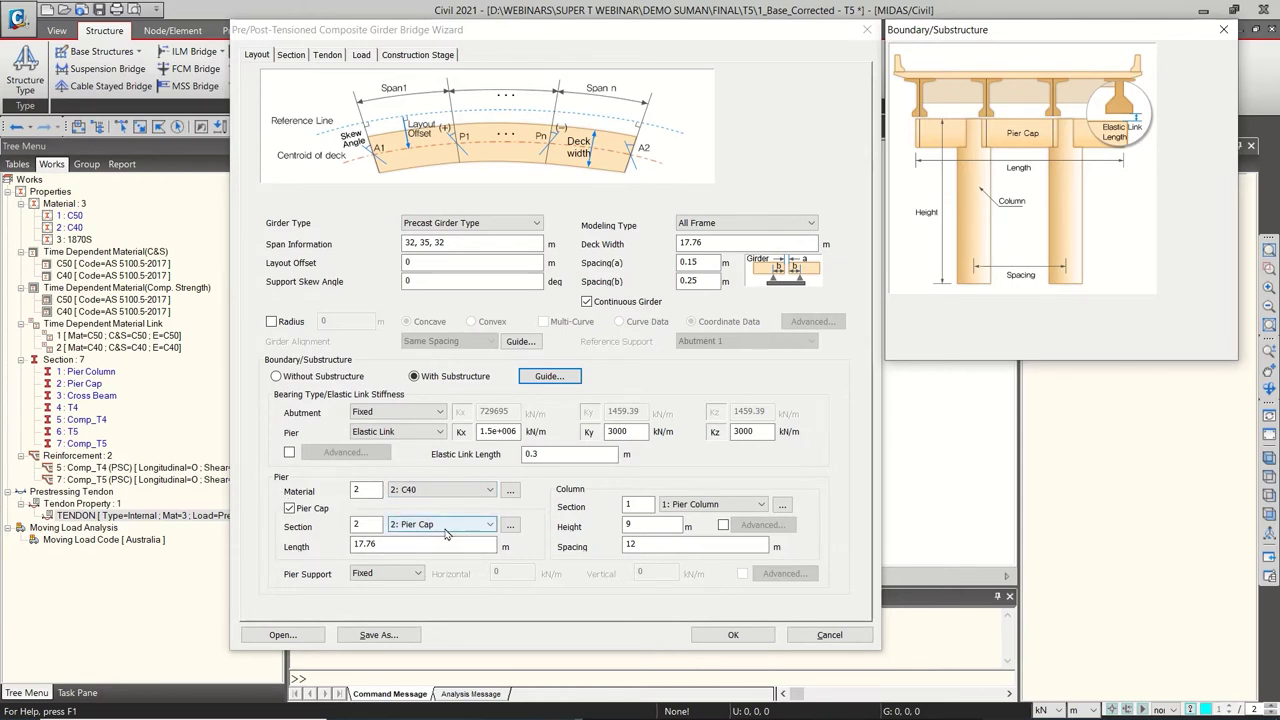
pyautogui.doubleClick(652, 526)
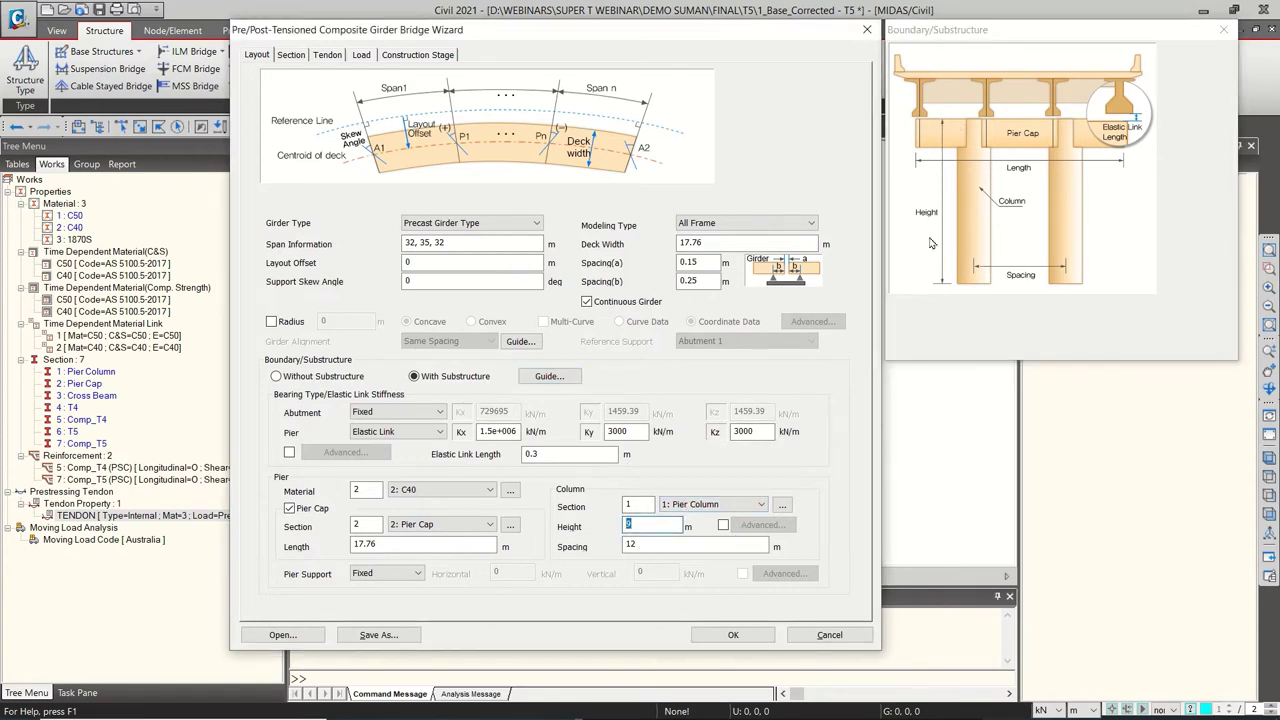
pyautogui.click(657, 544)
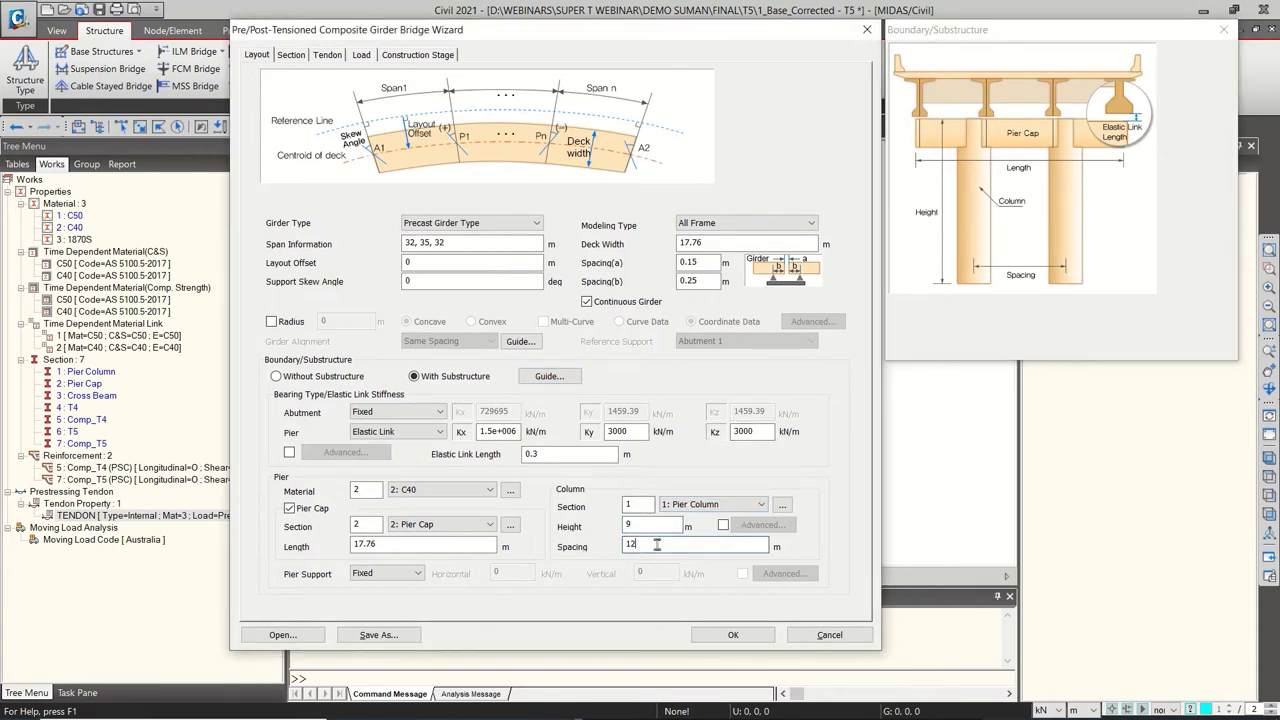
pyautogui.click(1031, 283)
pyautogui.click(421, 542)
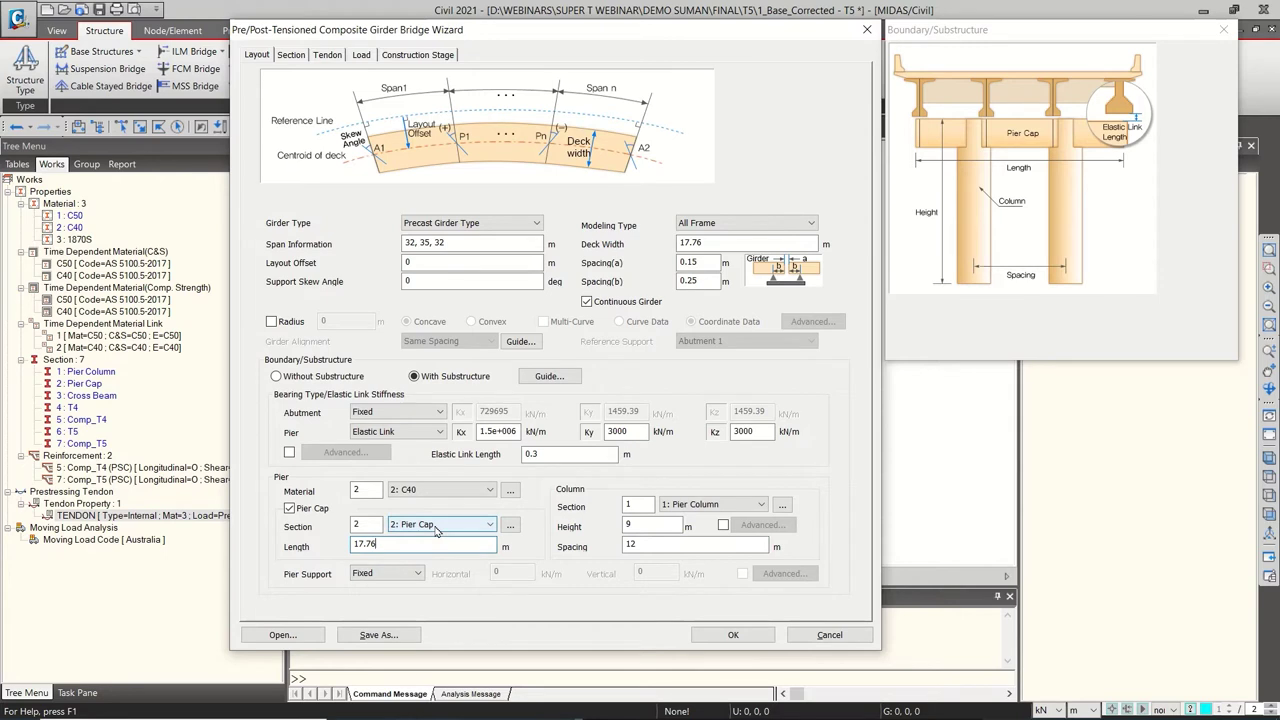
pyautogui.moveTo(400, 544); pyautogui.dragTo(335, 546)
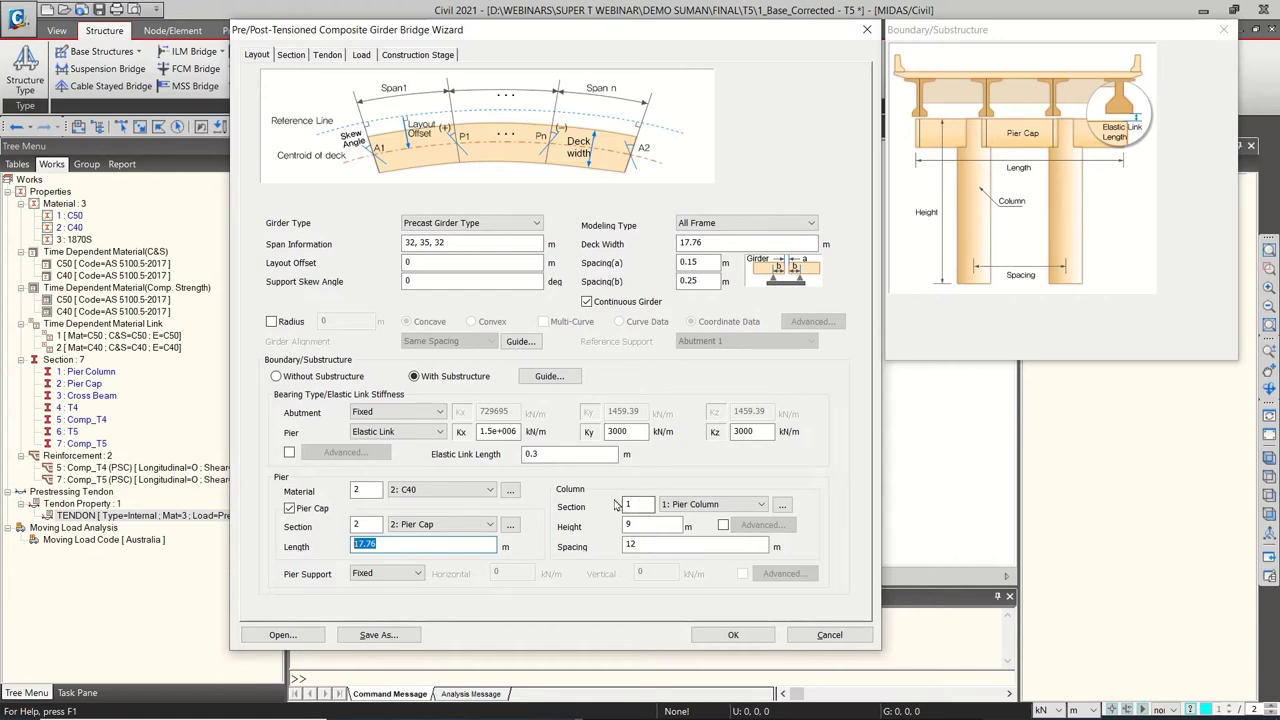
pyautogui.click(291, 54)
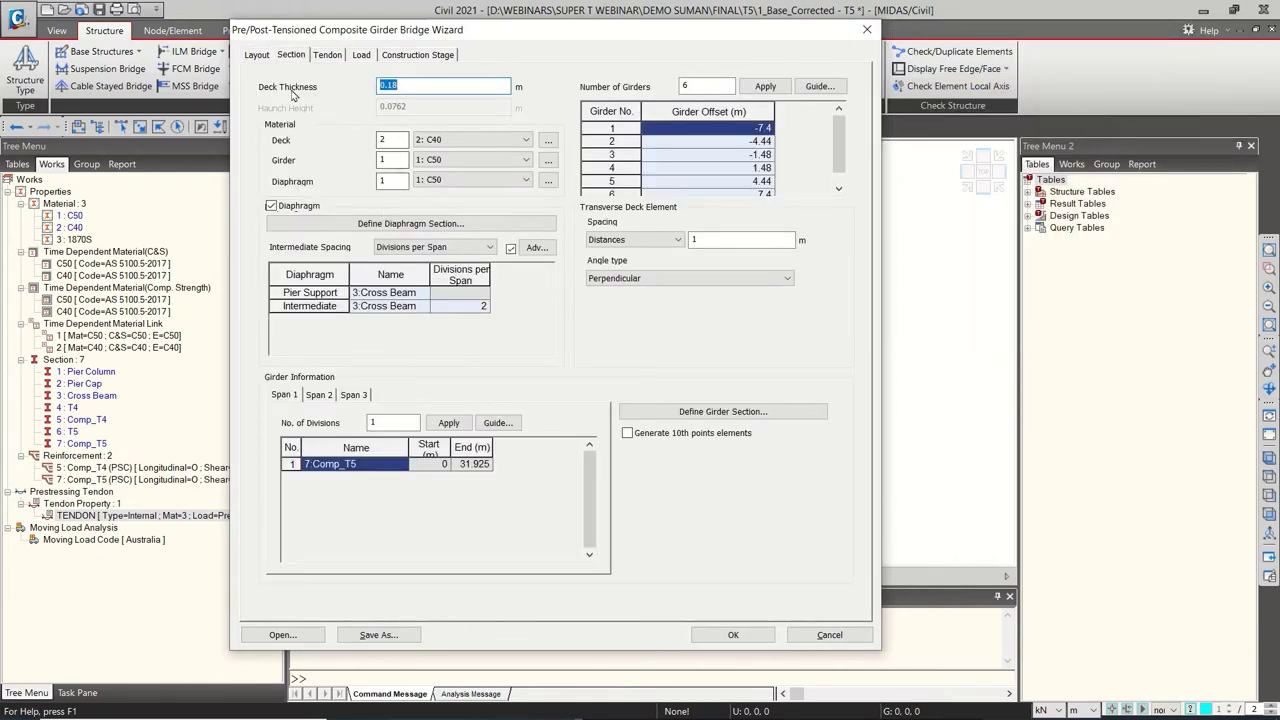
# Confirm the 0.18 m deck thickness and review the girder offsets, e.g. ±4.44 m, in the guide
pyautogui.click(401, 86)
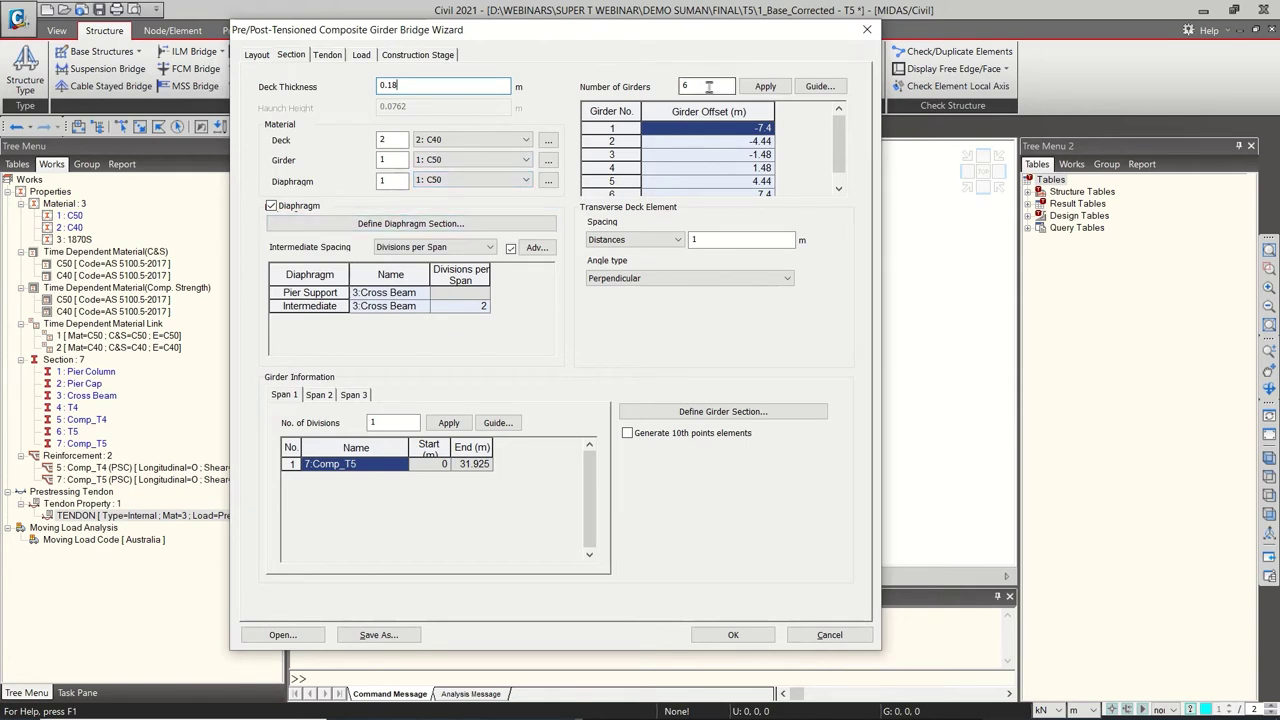
pyautogui.click(820, 86)
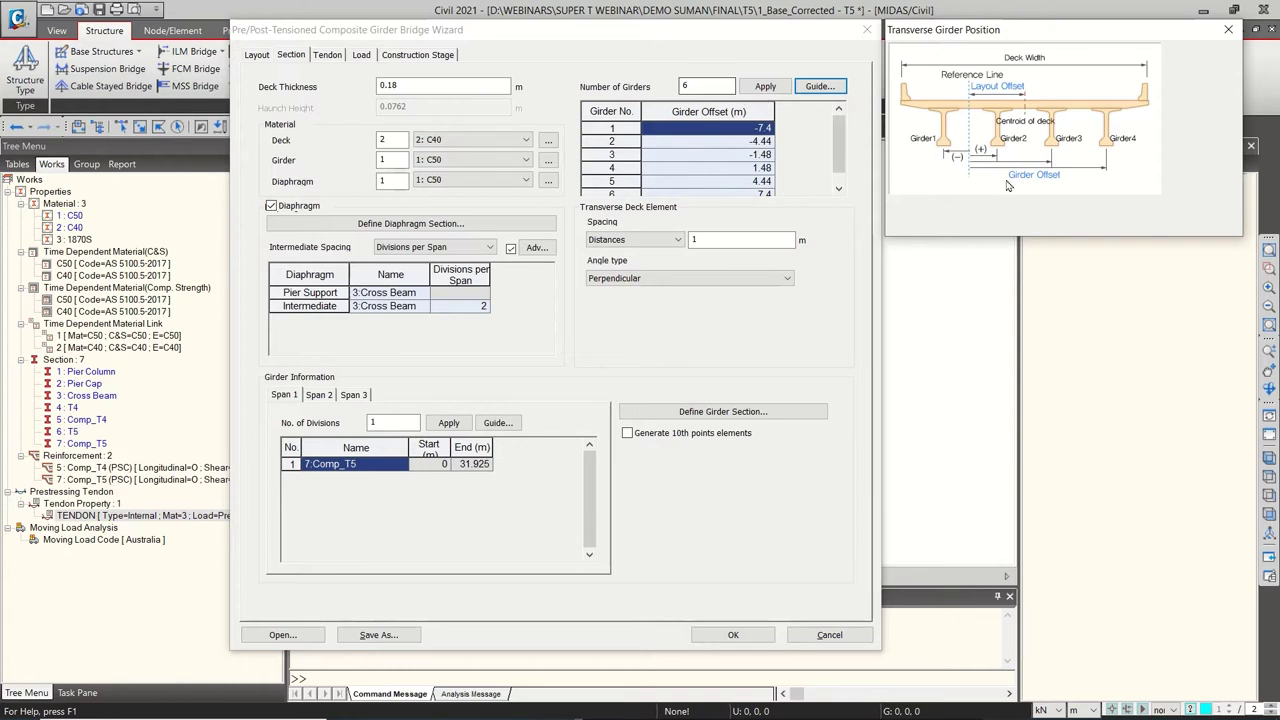
pyautogui.click(762, 141)
pyautogui.click(762, 154)
pyautogui.click(762, 181)
pyautogui.press('Down')
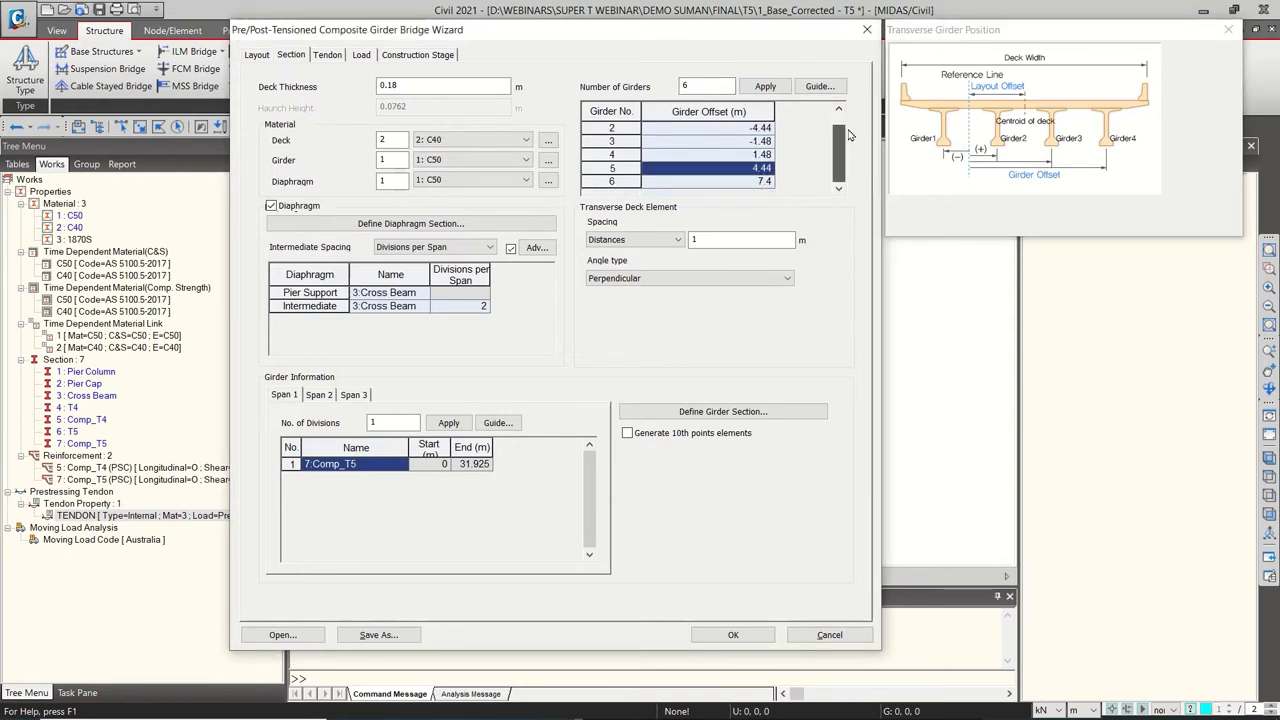
pyautogui.press('Up')
pyautogui.press('Up')
pyautogui.press('Up')
pyautogui.press('Up')
pyautogui.press('Up')
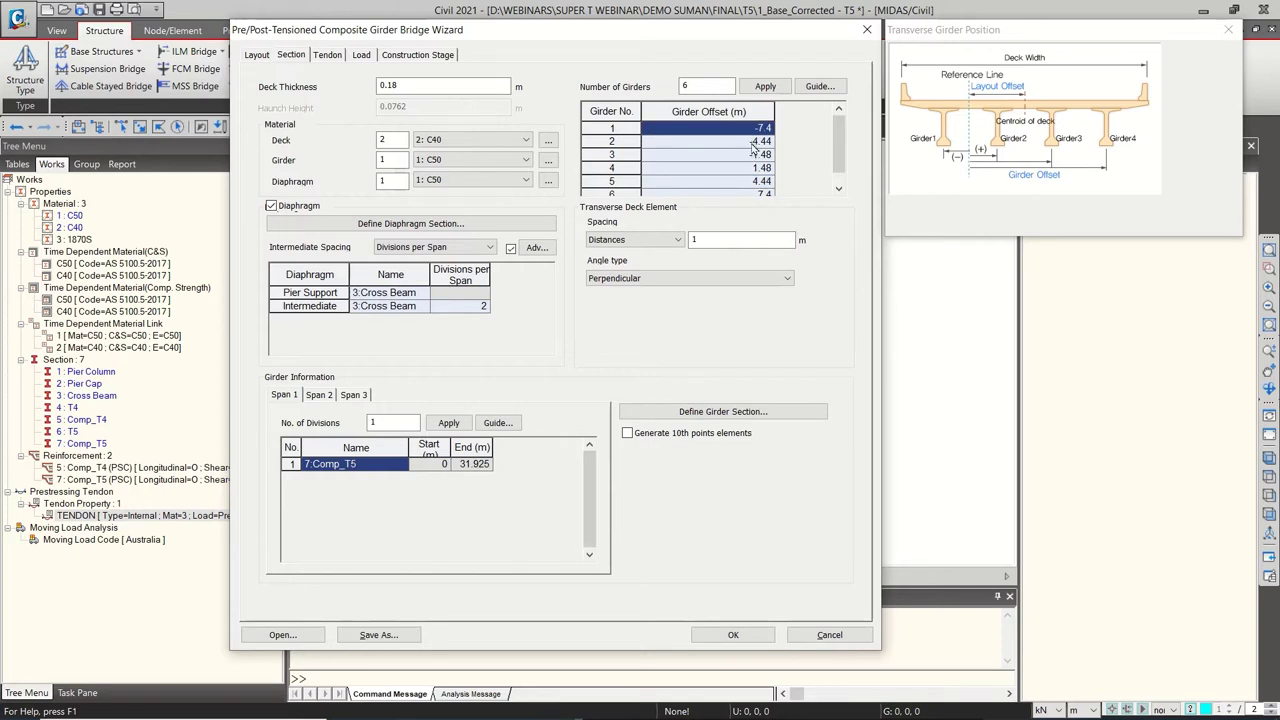
pyautogui.click(755, 142)
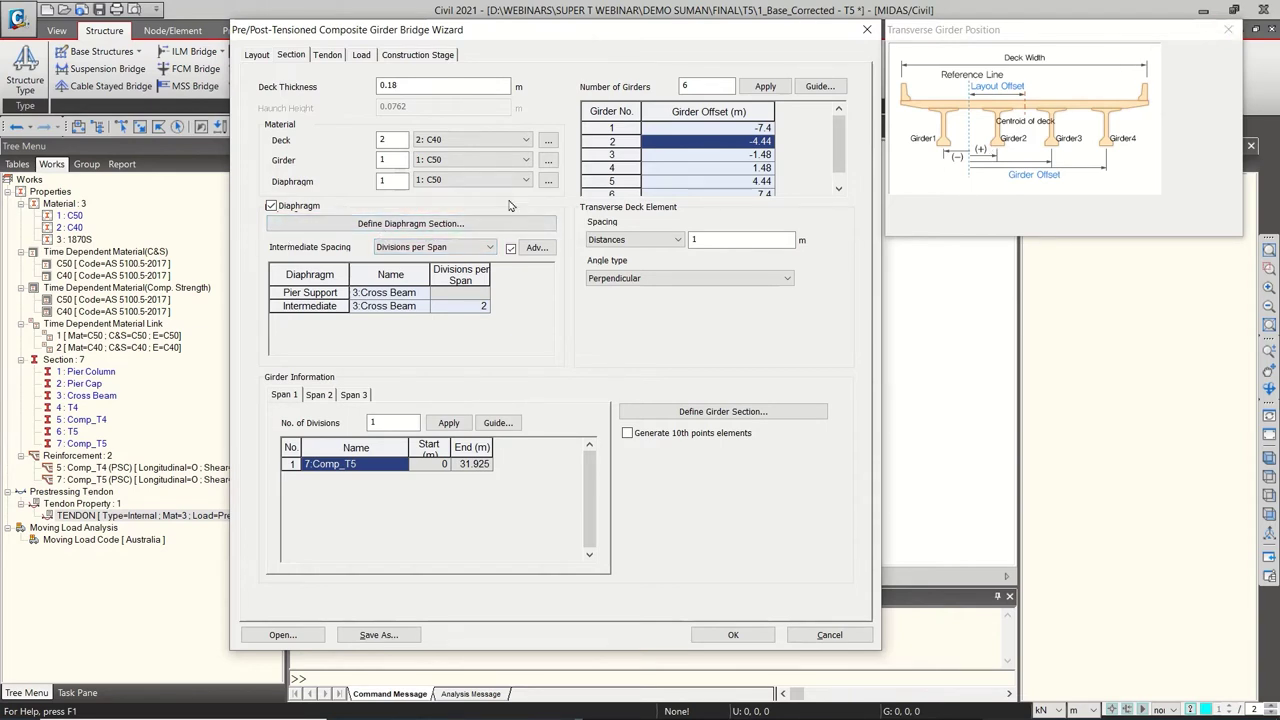
pyautogui.click(1228, 30)
# Bring up the Advanced Diaphragm options beside Intermediate Spacing and move the window aside
pyautogui.click(420, 230)
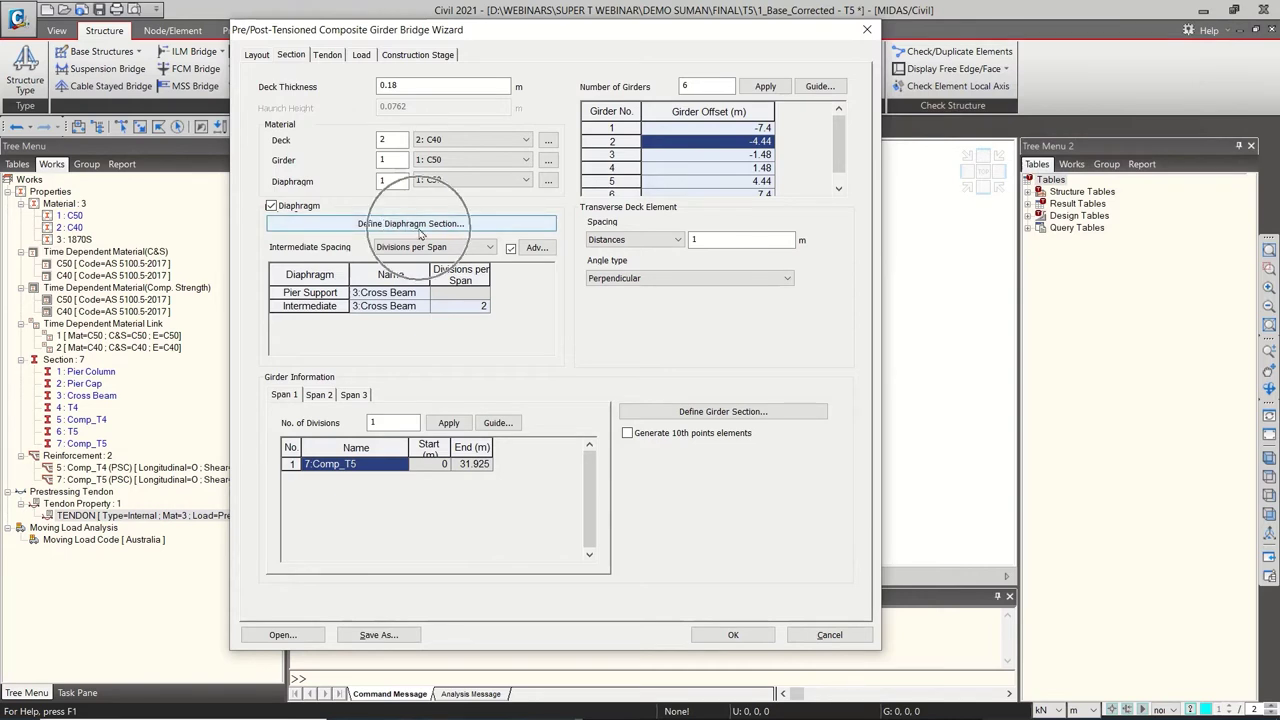
pyautogui.click(90, 400)
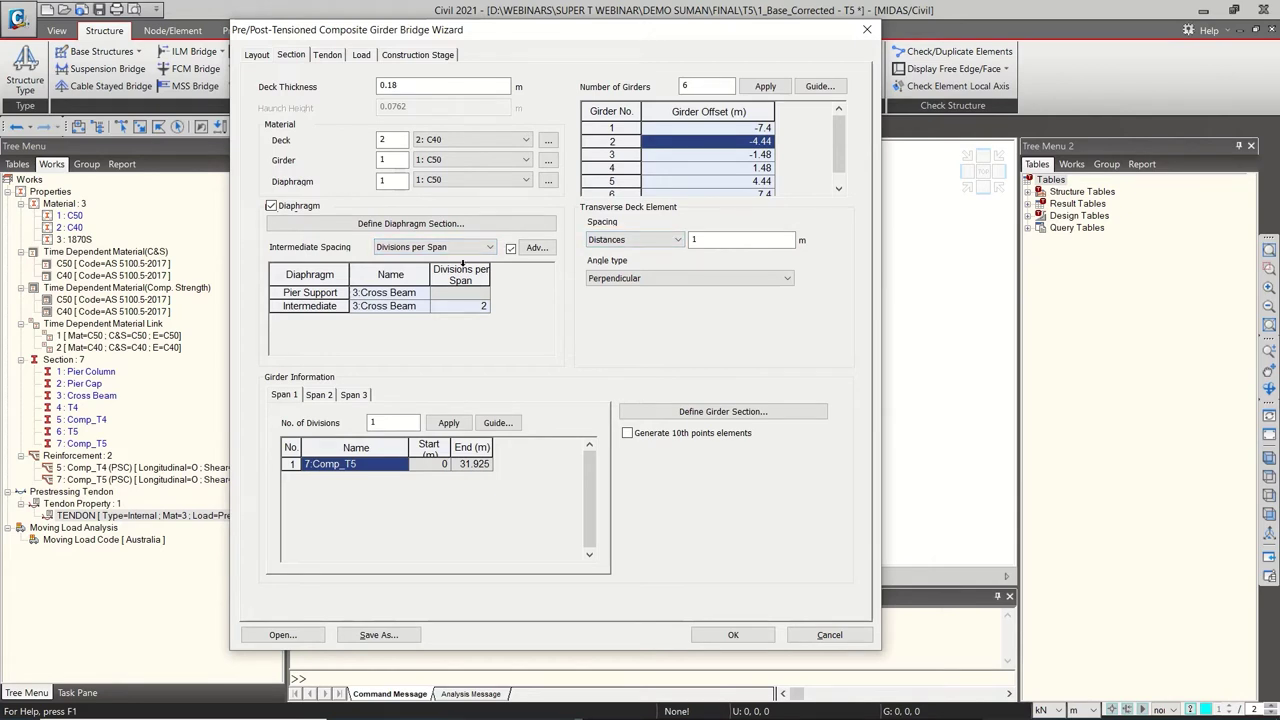
pyautogui.click(536, 249)
pyautogui.moveTo(558, 250); pyautogui.dragTo(752, 228)
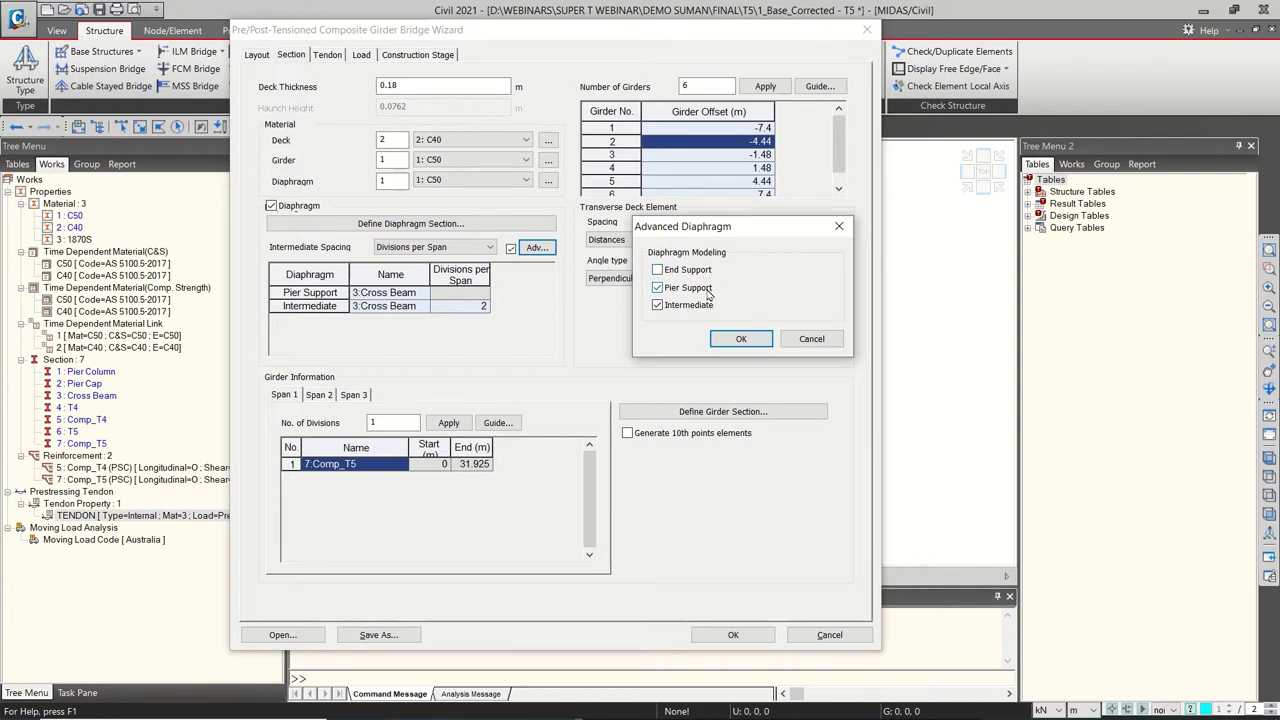
# Cancel Advanced Diaphragm and keep 3:Cross Beam intermediate diaphragms with 2 divisions per span
pyautogui.click(811, 339)
pyautogui.click(378, 306)
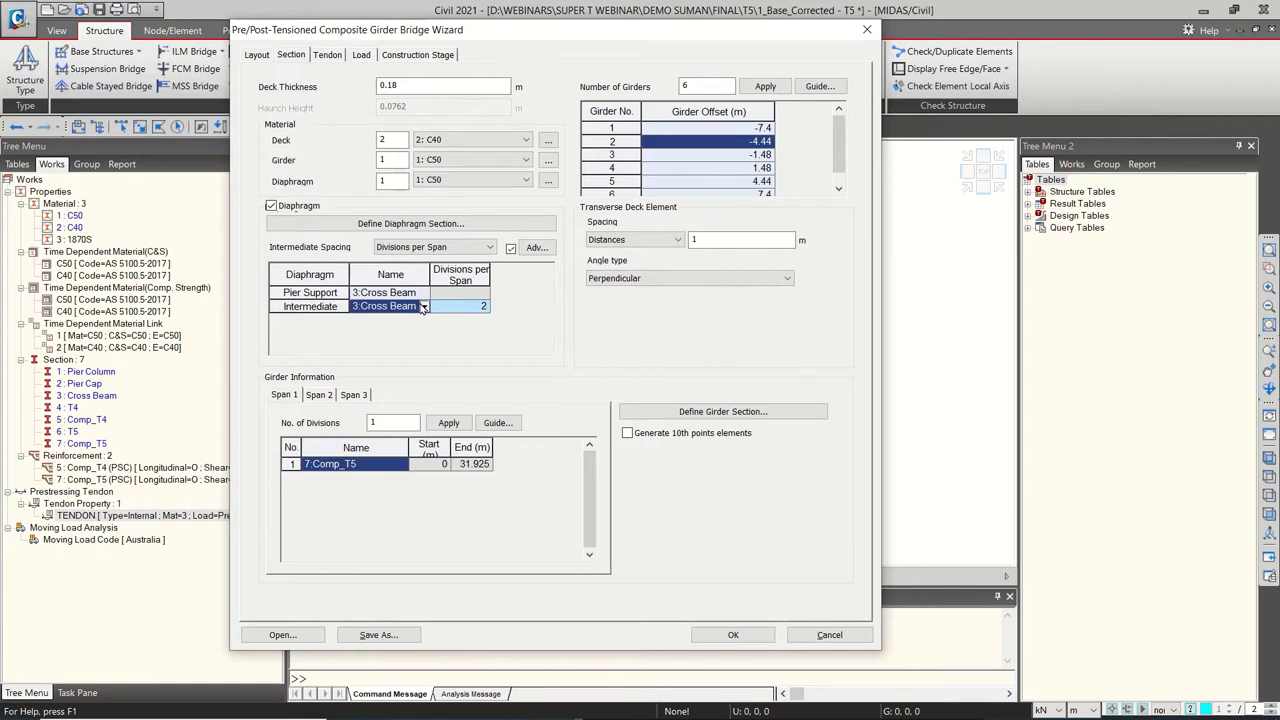
pyautogui.click(380, 306)
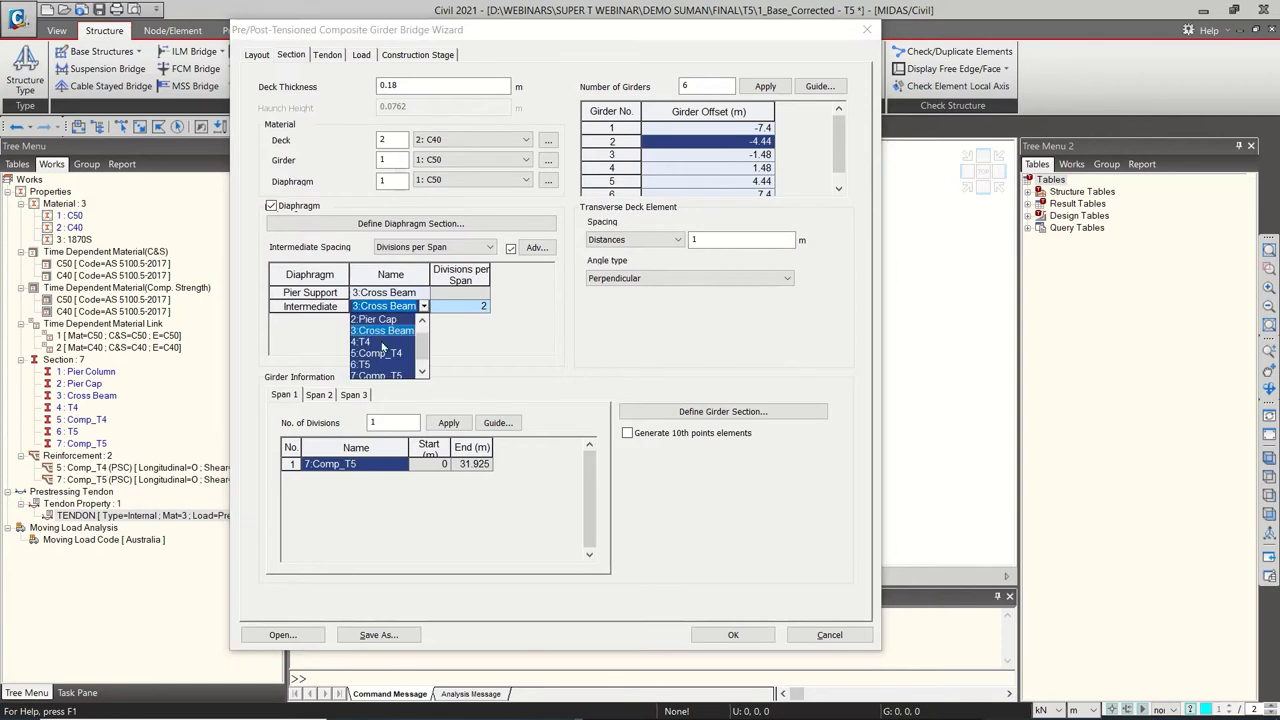
pyautogui.click(470, 314)
pyautogui.click(472, 307)
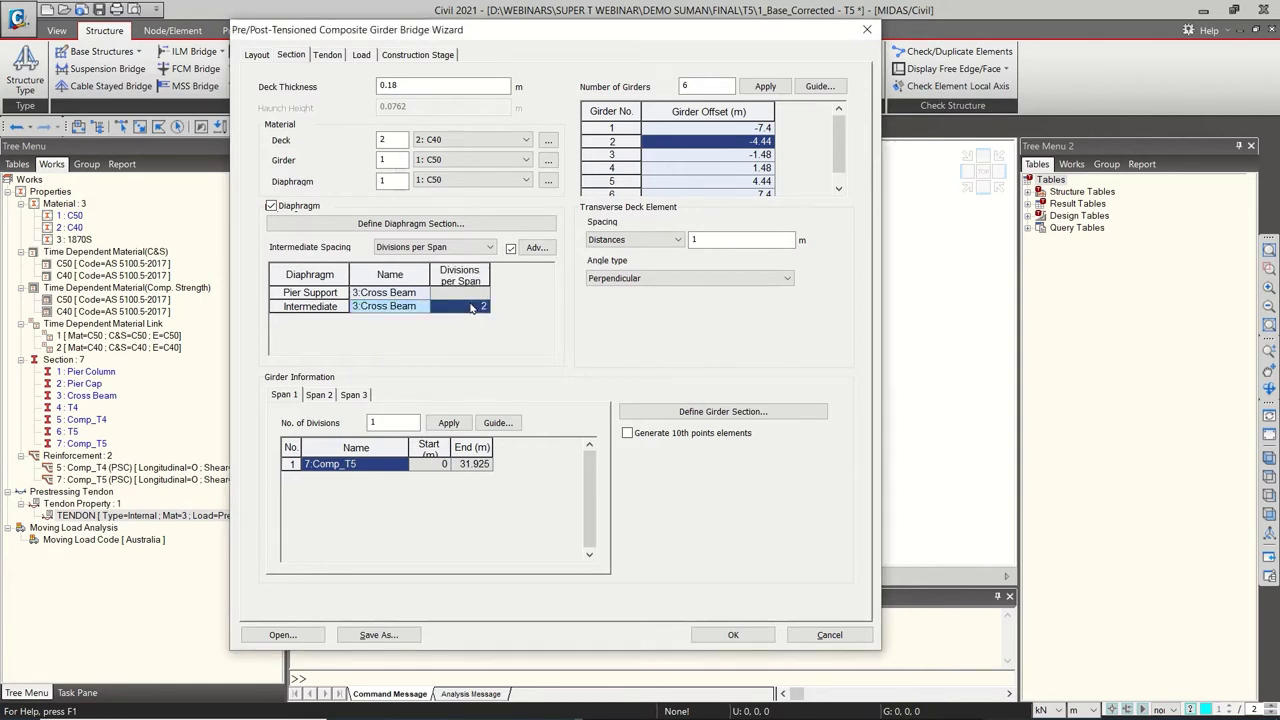
# Review the diaphragm guide diagram and the Span 1–3 girder segments, then go to Layout
pyautogui.click(498, 422)
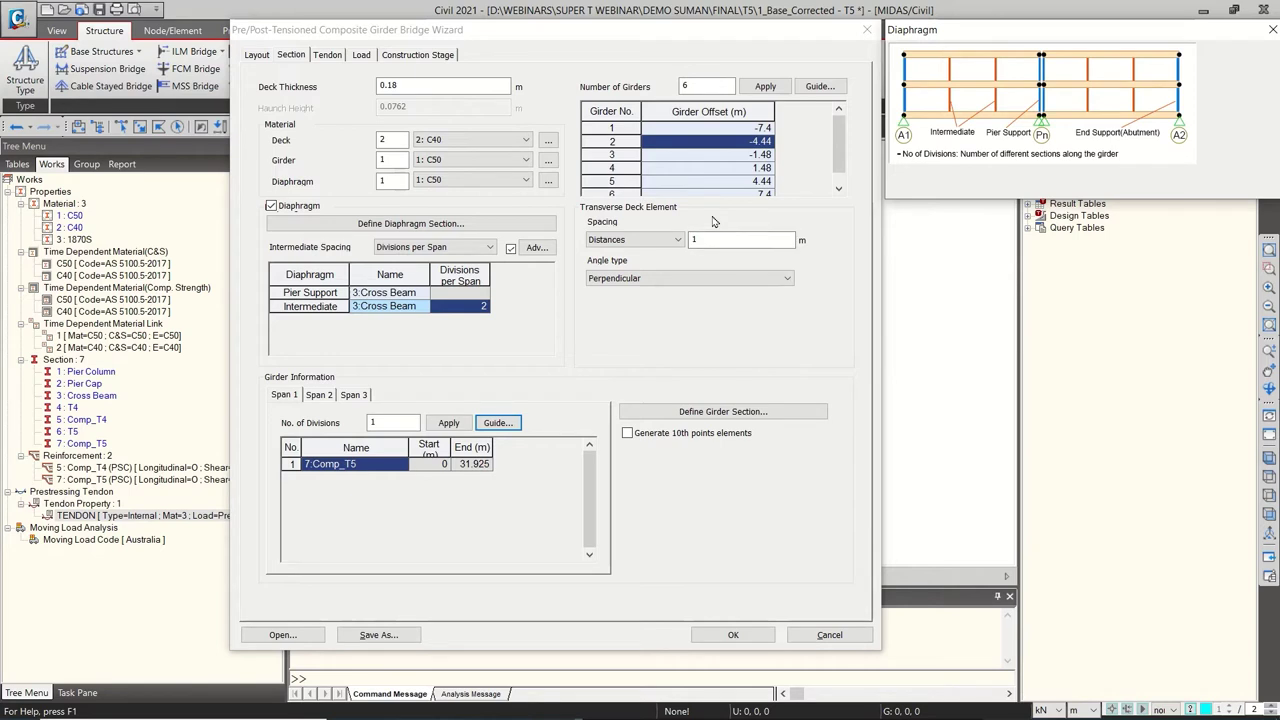
pyautogui.click(663, 247)
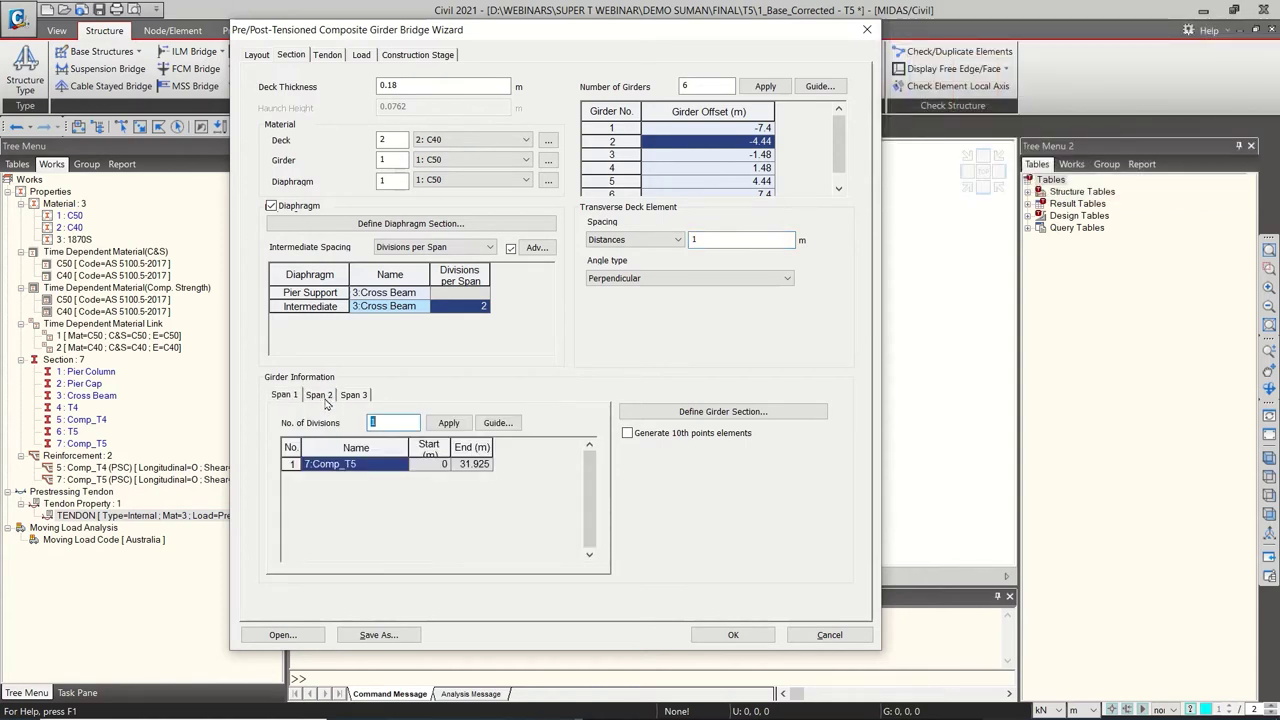
pyautogui.click(320, 395)
pyautogui.click(356, 396)
pyautogui.click(320, 396)
pyautogui.click(286, 396)
pyautogui.click(266, 55)
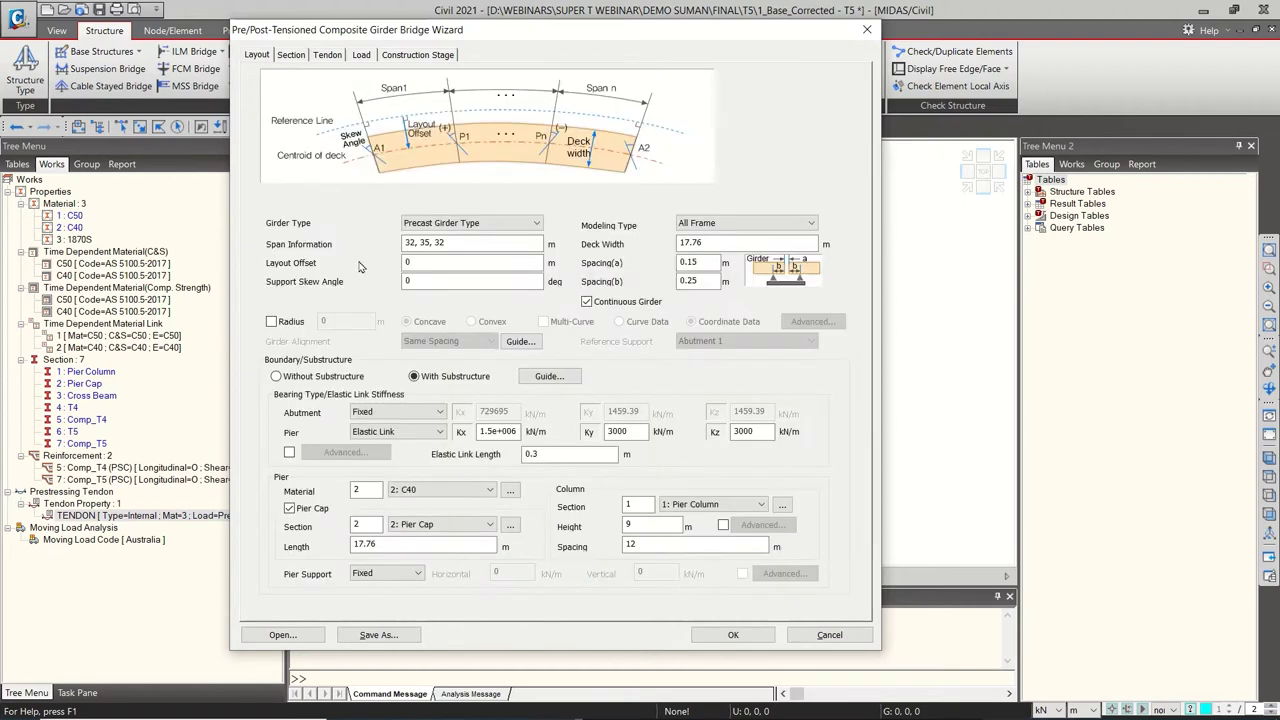
# On the Section page, confirm Span 1's girder stays Comp_T5 and compare the other spans
pyautogui.click(291, 55)
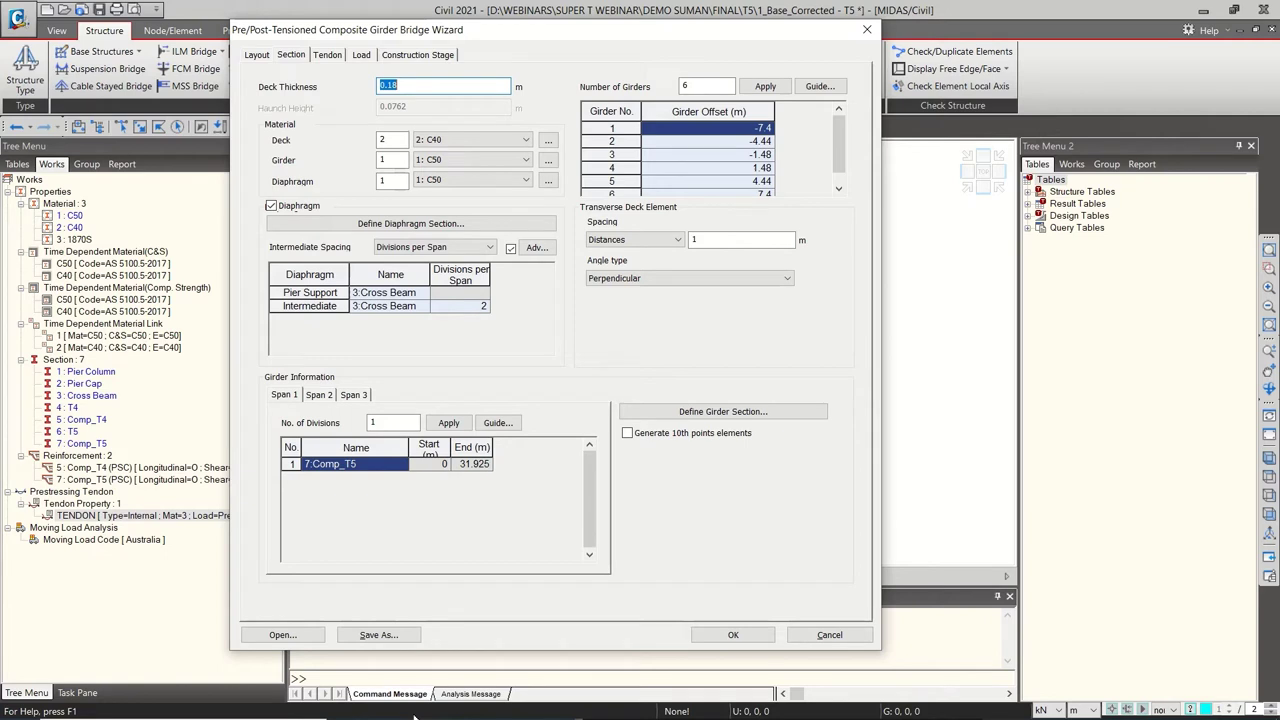
pyautogui.click(408, 472)
pyautogui.click(402, 464)
pyautogui.click(410, 468)
pyautogui.click(319, 395)
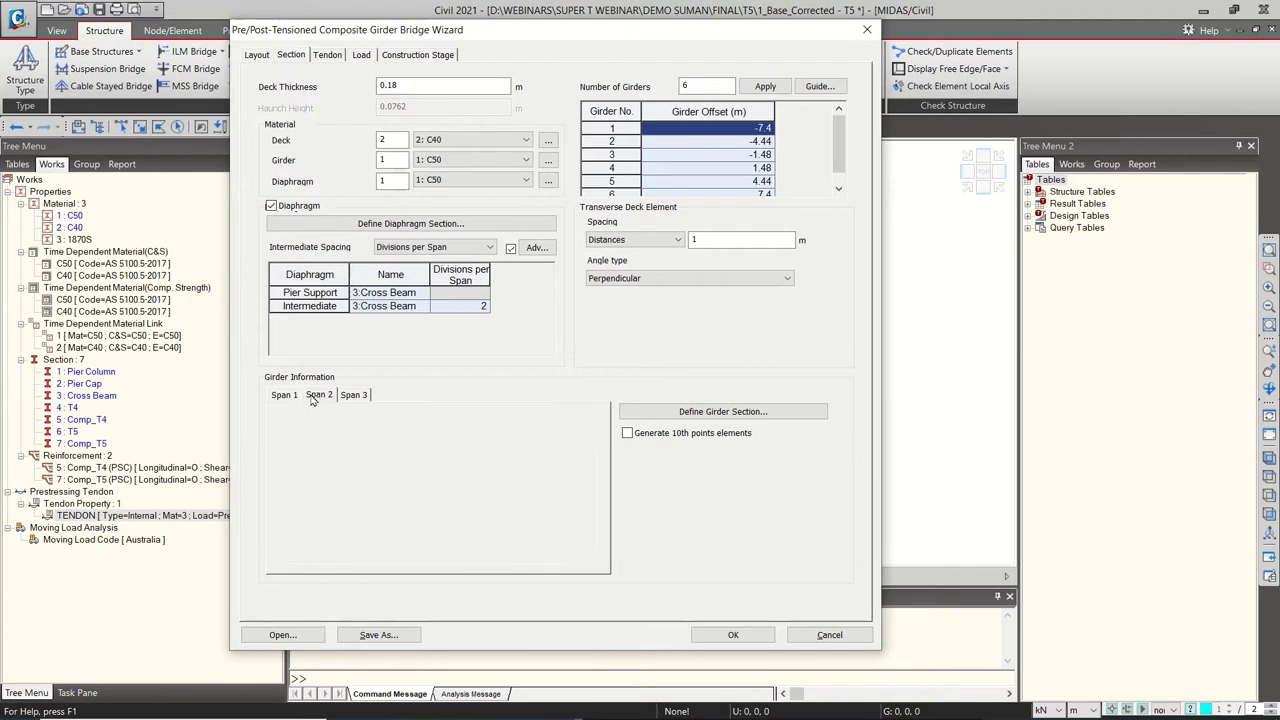
pyautogui.click(353, 395)
pyautogui.click(288, 396)
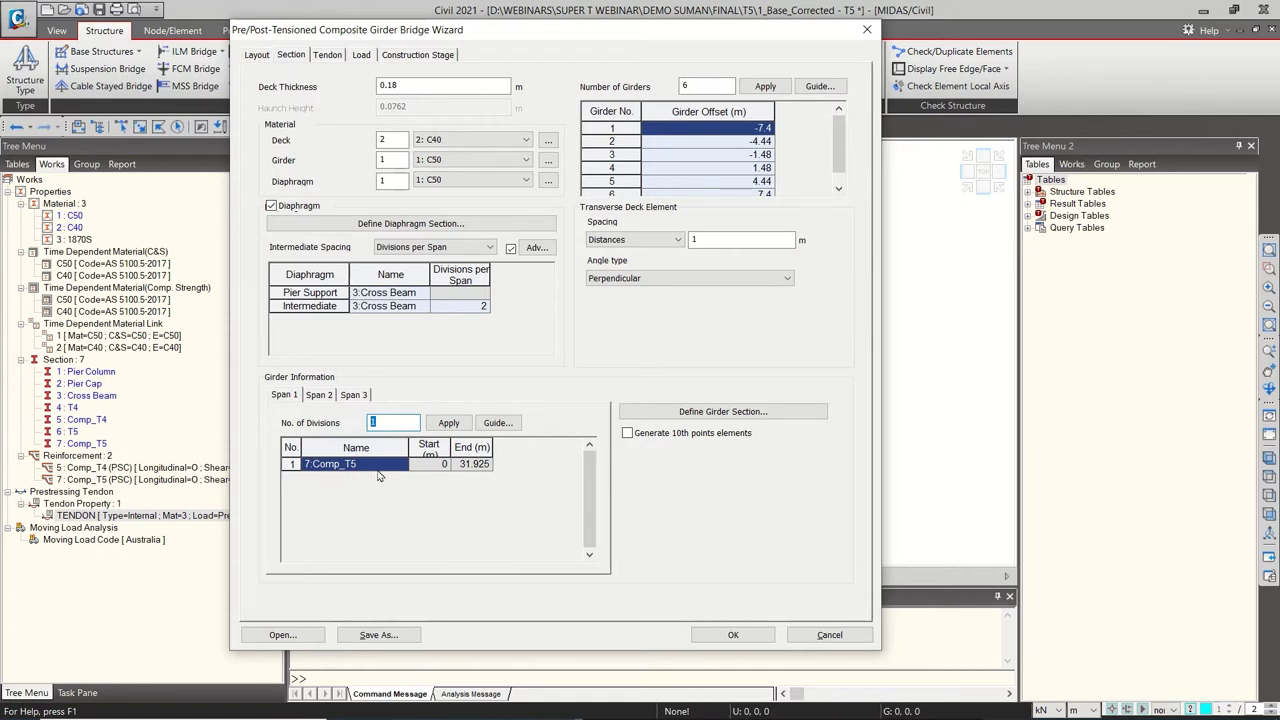
# Split Span 1's girder into 2 divisions and make the first segment 5:Comp_T4
pyautogui.write('2')
pyautogui.click(448, 422)
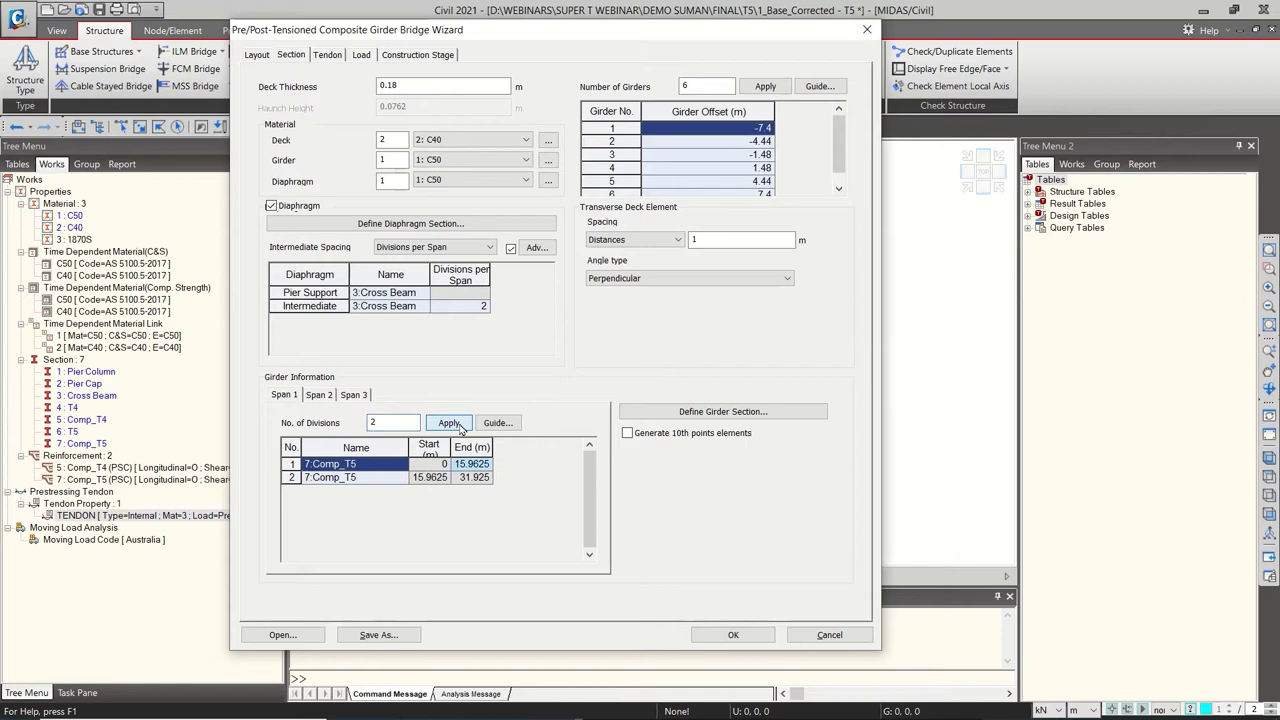
pyautogui.click(402, 464)
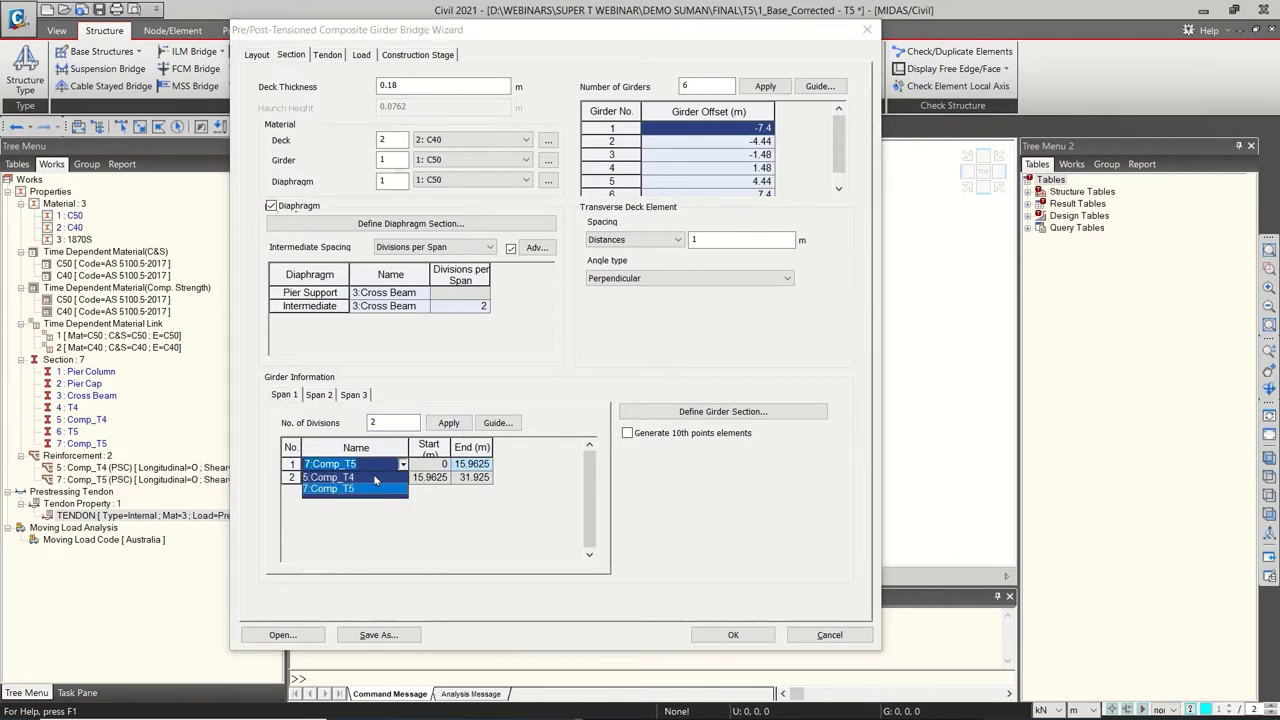
pyautogui.click(373, 479)
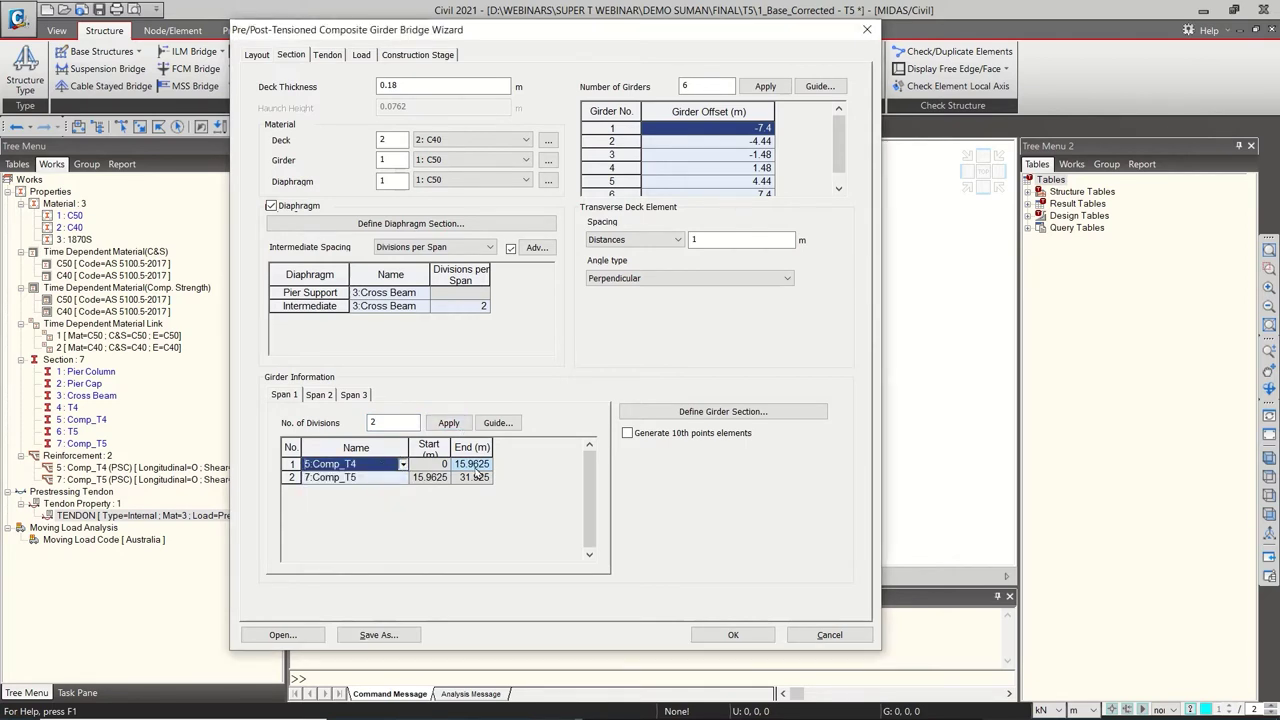
pyautogui.click(472, 465)
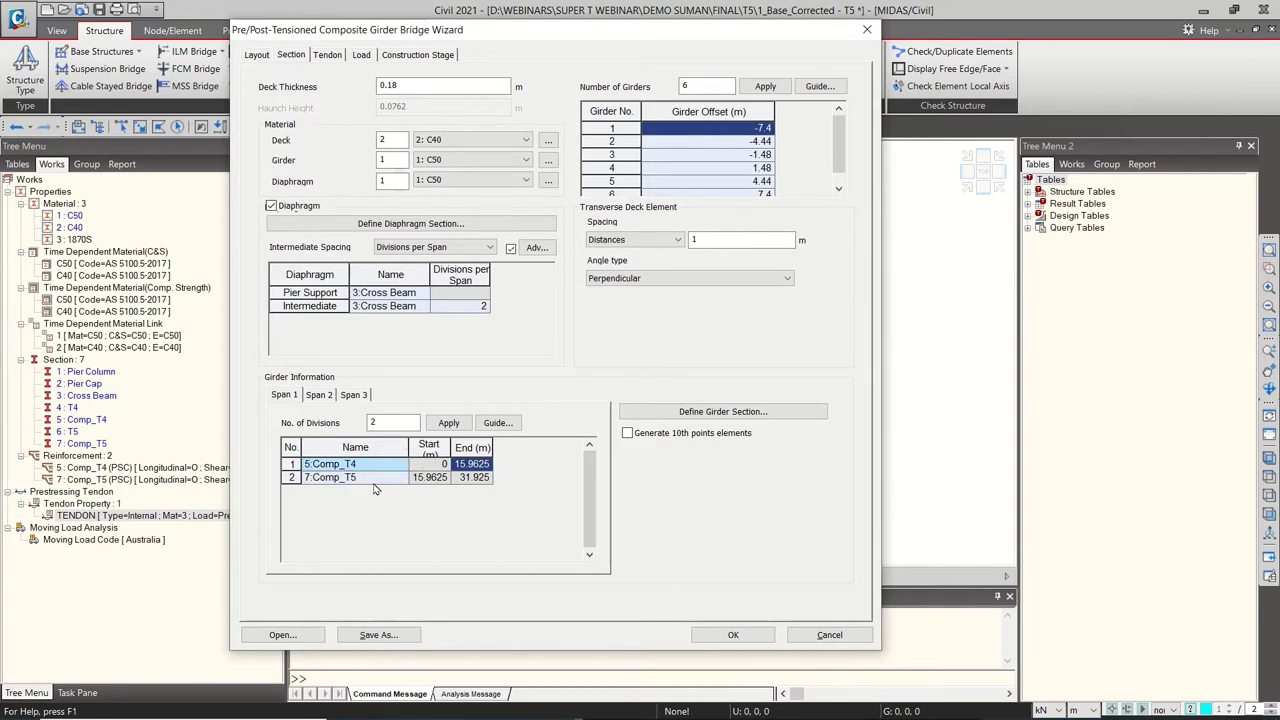
# Restore Span 1 to a single Comp_T5 segment (0–31.925 m) with 1 division
pyautogui.doubleClick(405, 422)
pyautogui.write('1')
pyautogui.click(458, 425)
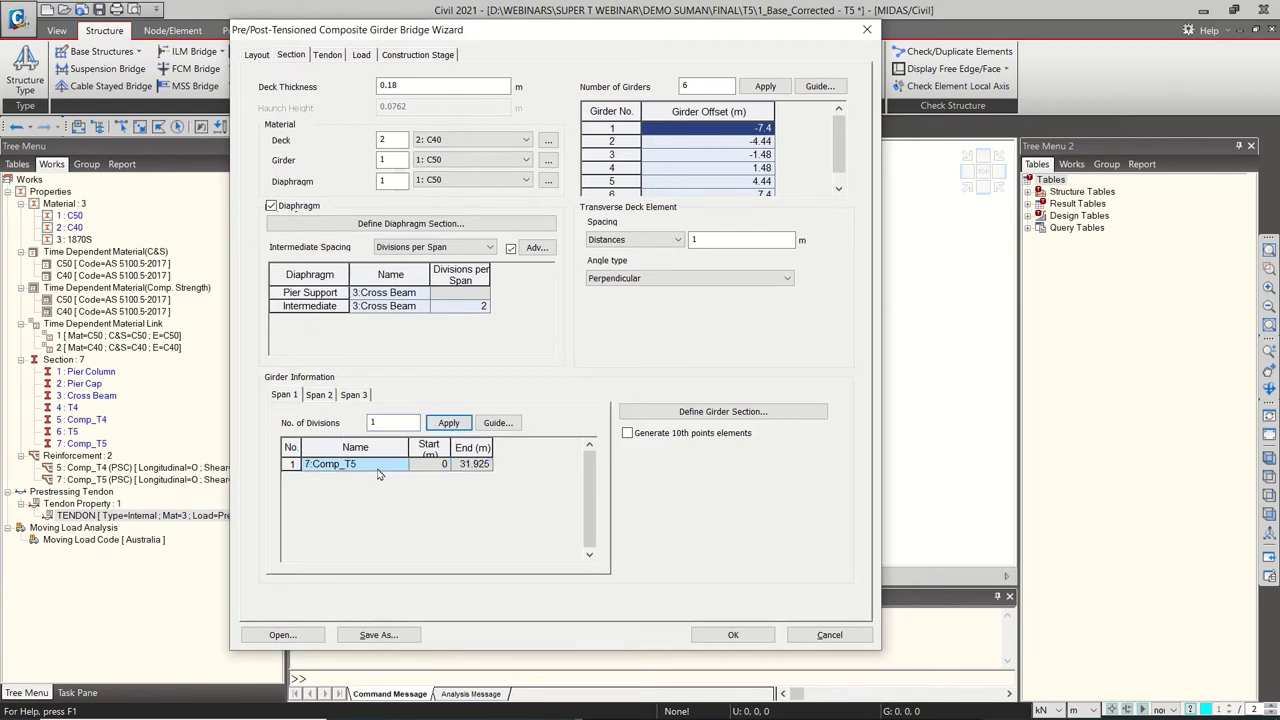
pyautogui.click(322, 395)
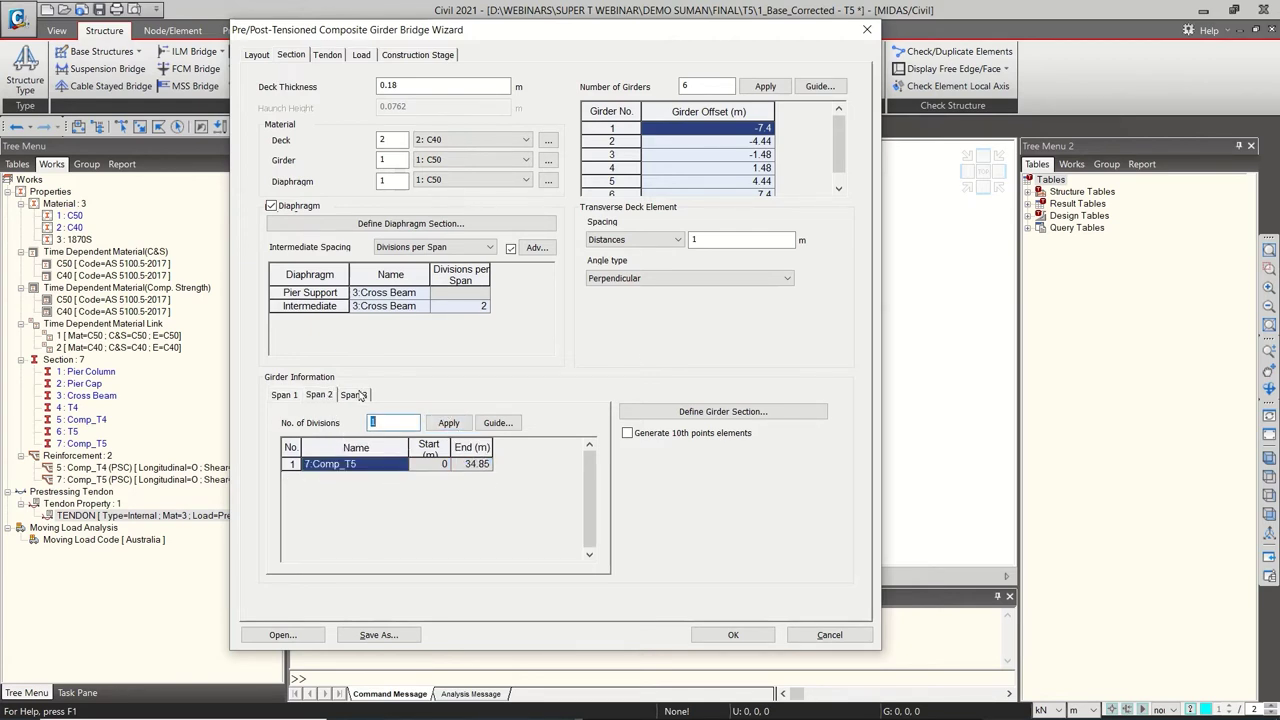
pyautogui.click(300, 397)
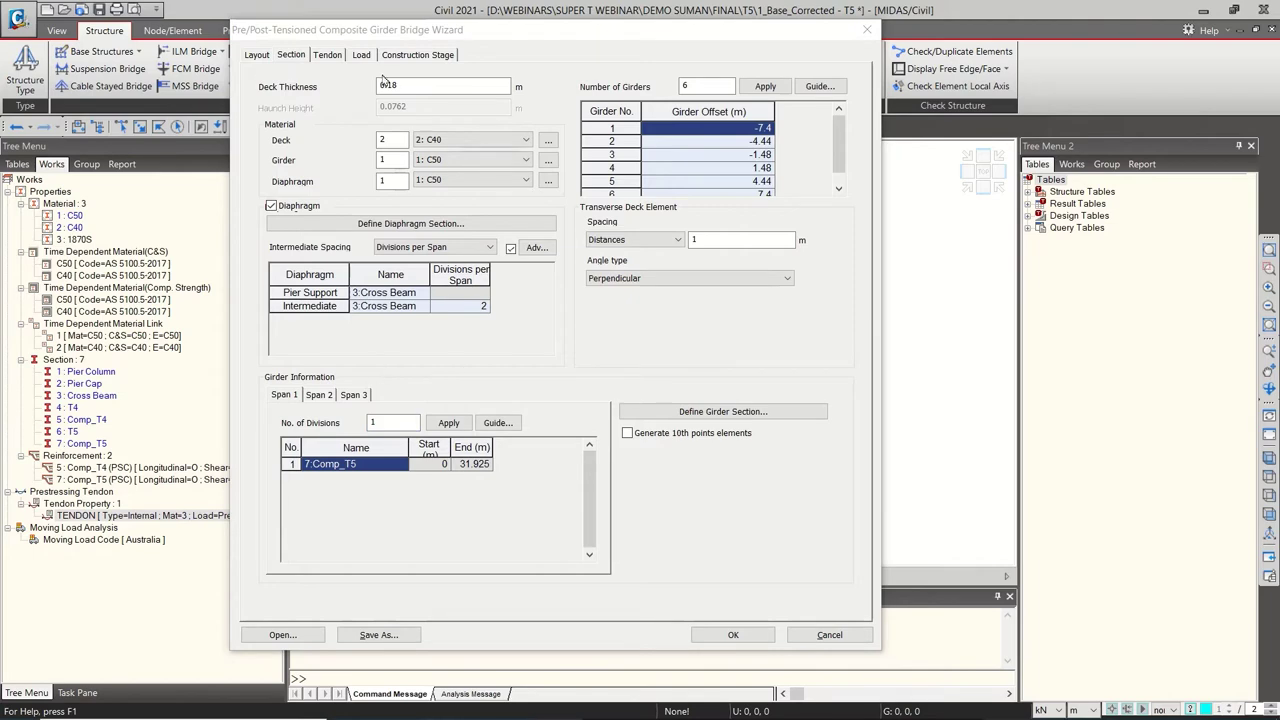
pyautogui.click(330, 55)
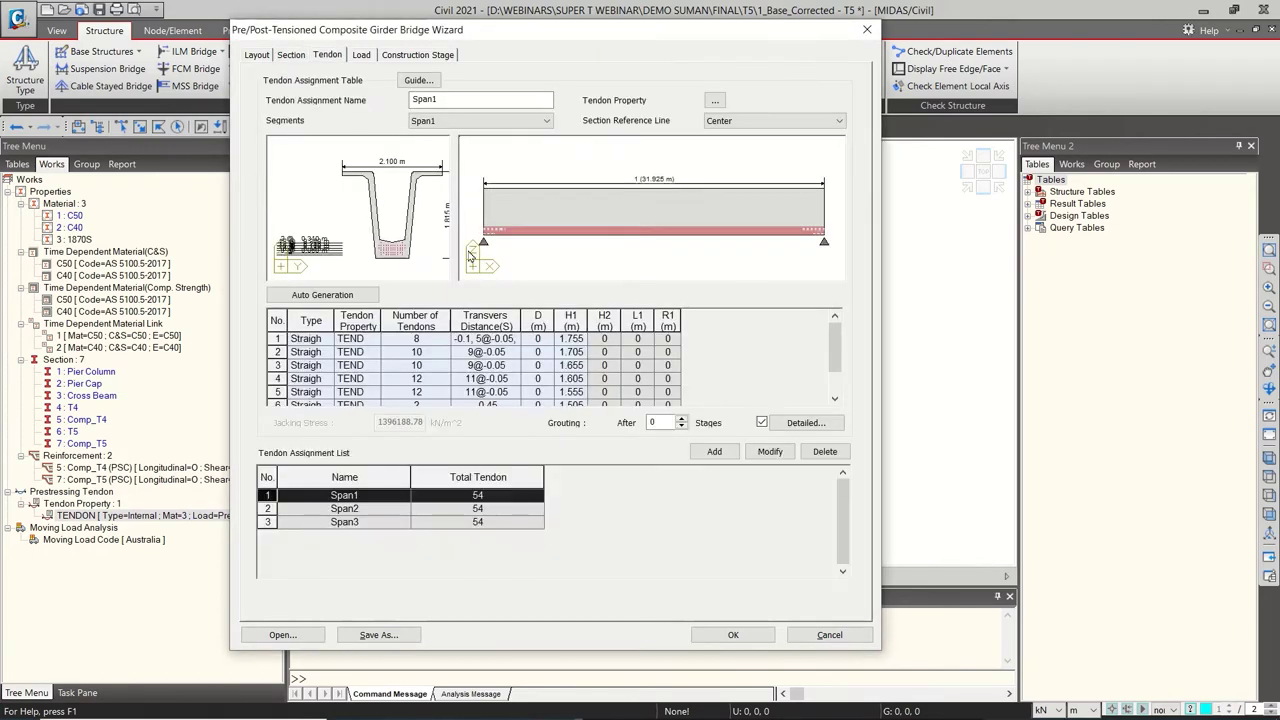
# Review the tendon guide diagrams, keeping Center as reference line and Span1 as segment
pyautogui.click(418, 80)
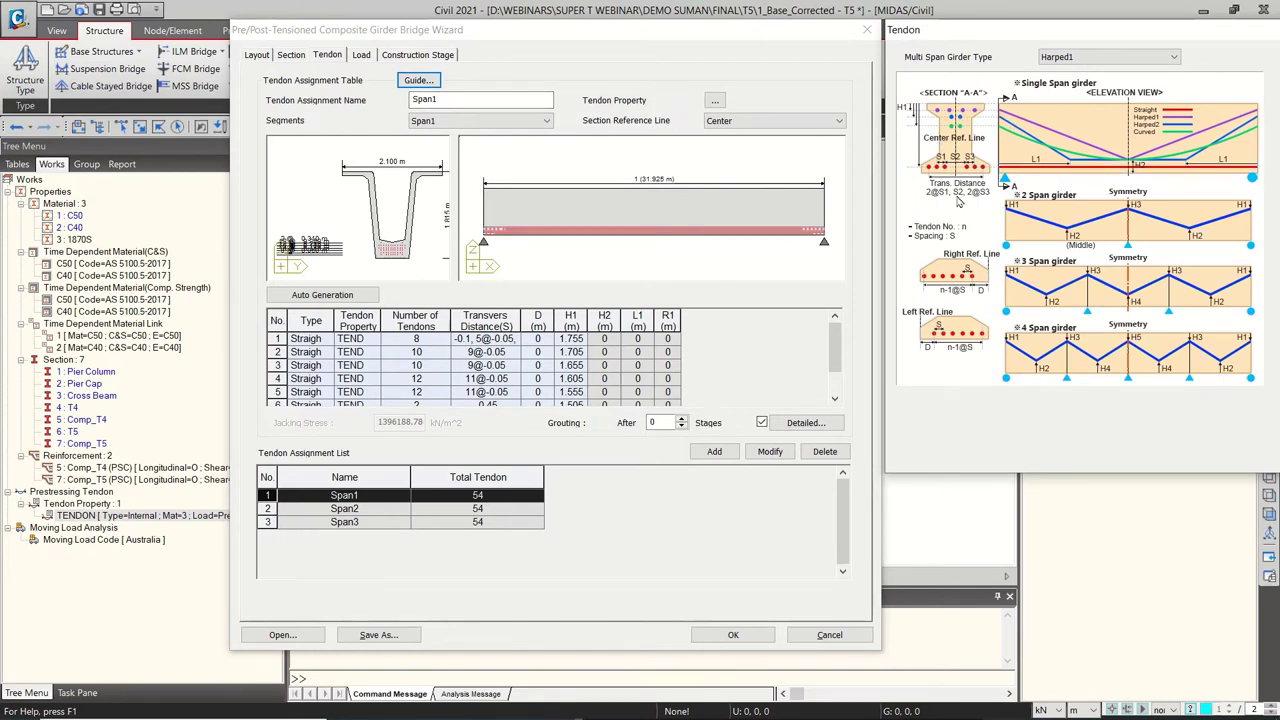
pyautogui.click(808, 124)
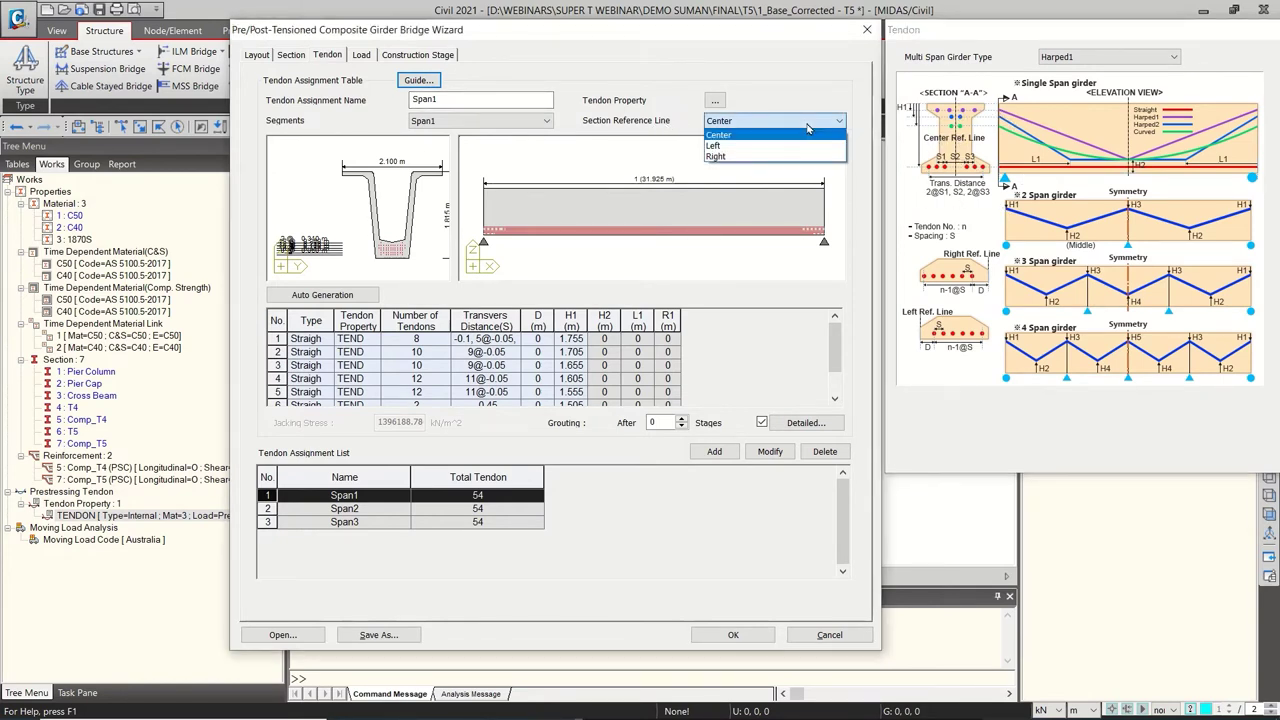
pyautogui.click(808, 124)
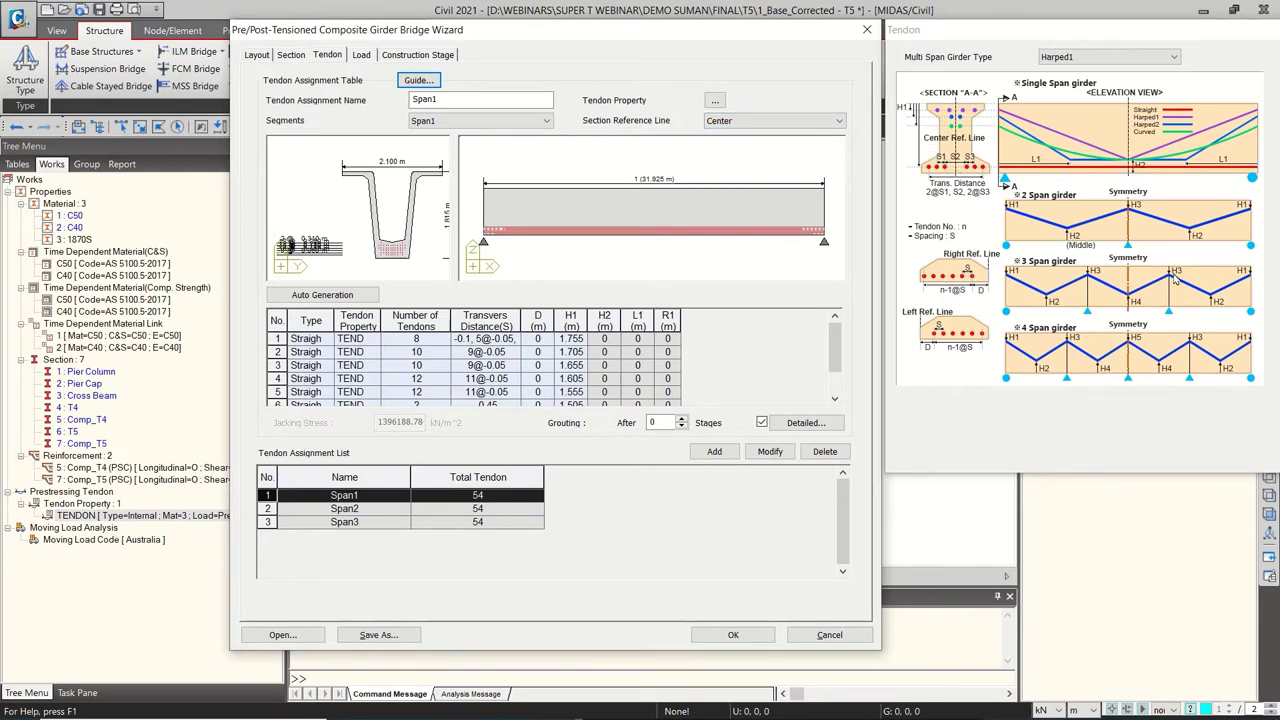
pyautogui.click(527, 122)
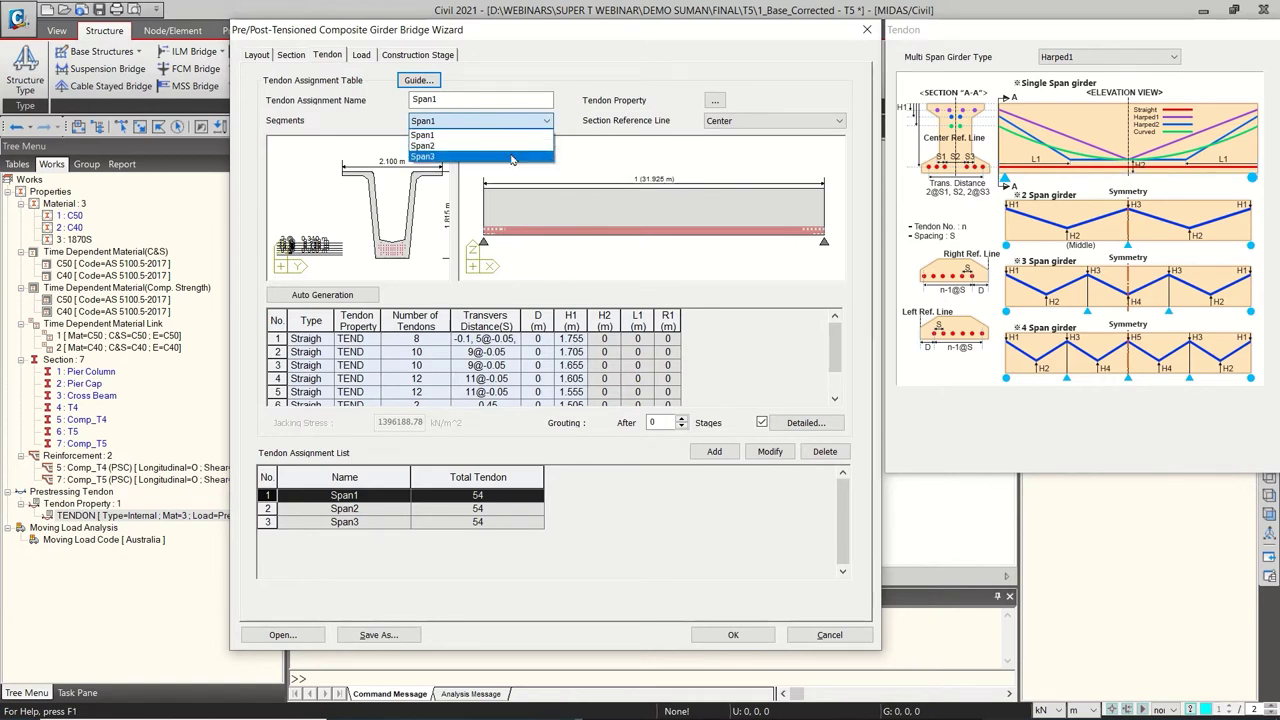
pyautogui.click(514, 135)
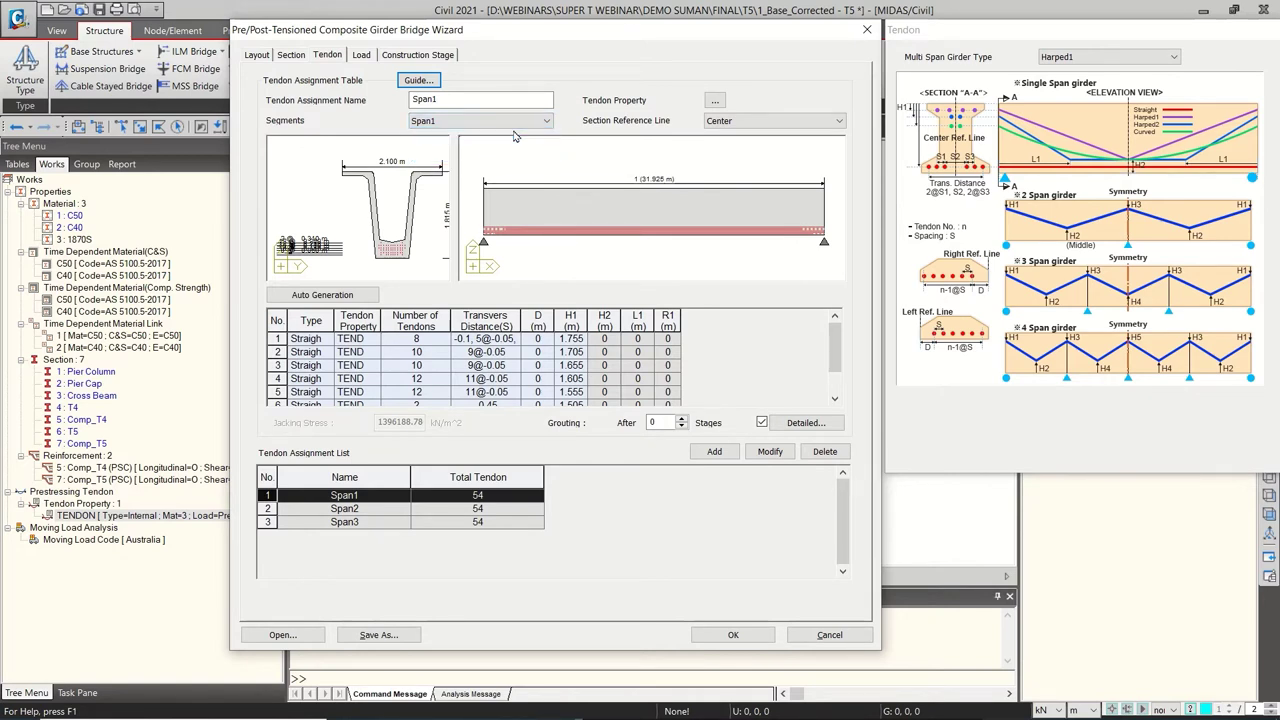
# Open Auto Generation for Span1 and keep TENDON as the tendon property
pyautogui.click(370, 300)
pyautogui.click(1070, 55)
pyautogui.click(1072, 68)
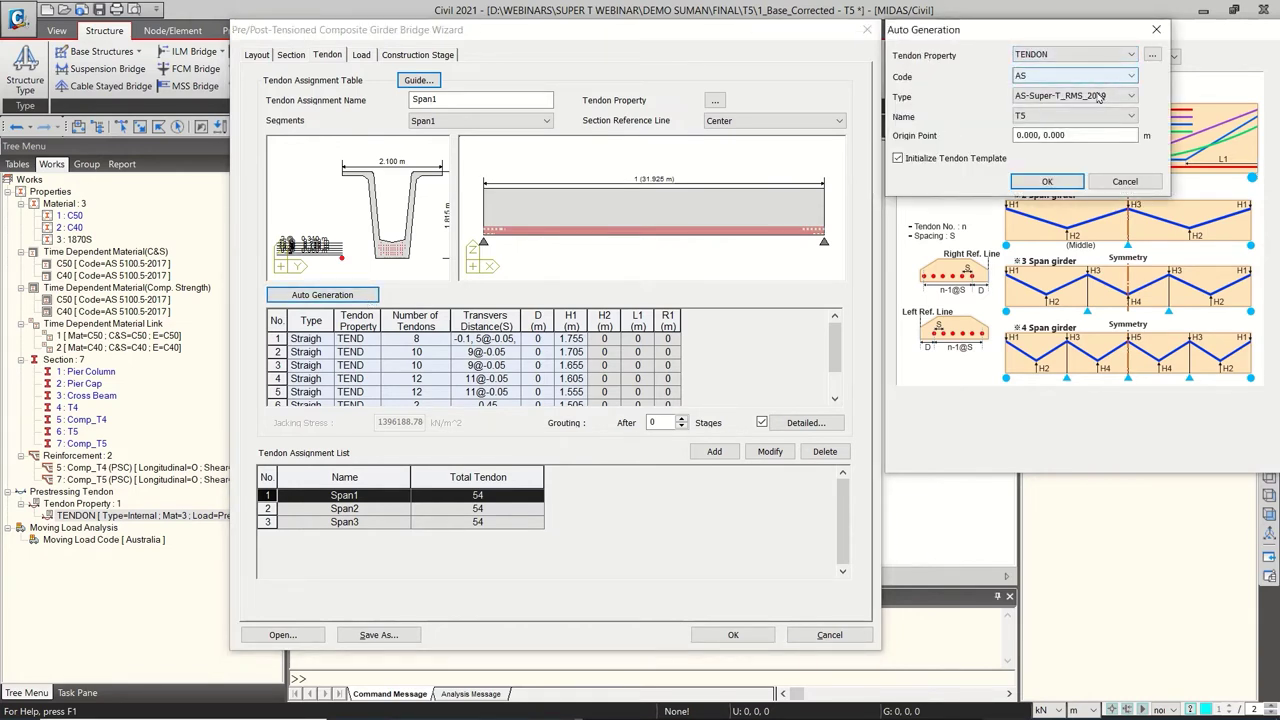
# Cancel Auto Generation, leaving type AS-Super-T_RMS_2019 and name T5 unchanged
pyautogui.click(1128, 96)
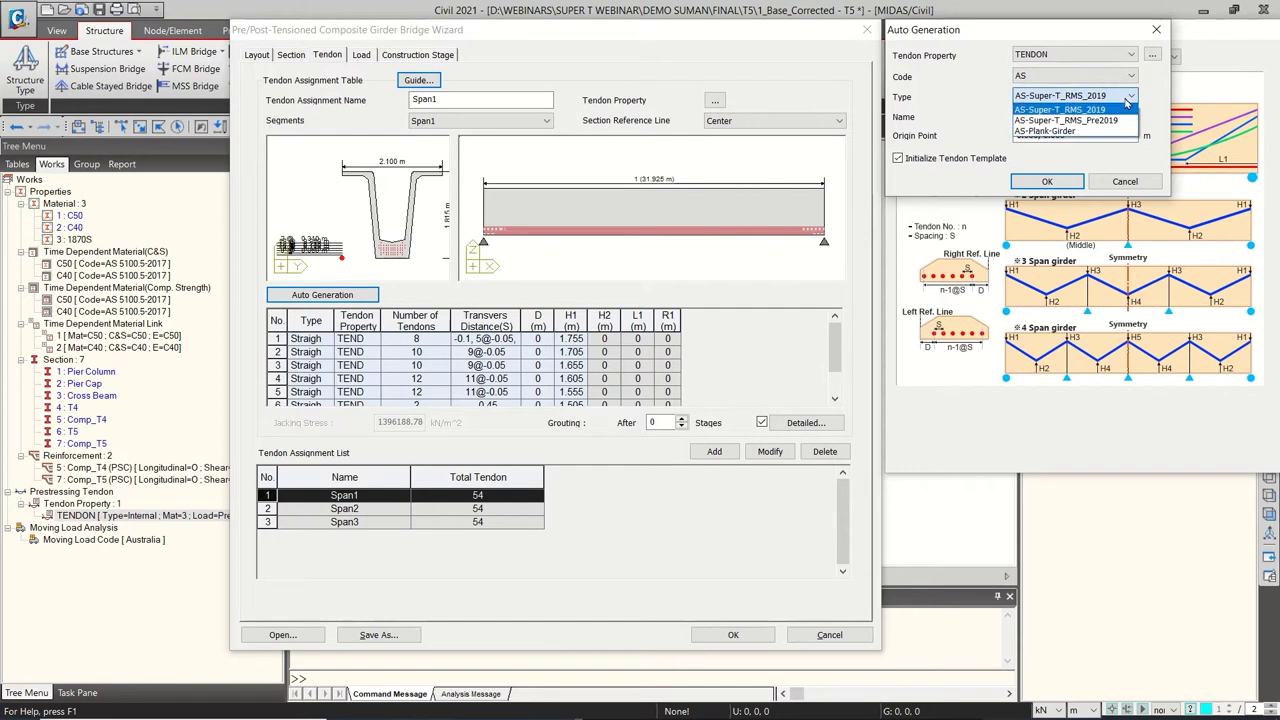
pyautogui.click(1105, 109)
pyautogui.click(1117, 117)
pyautogui.click(1117, 117)
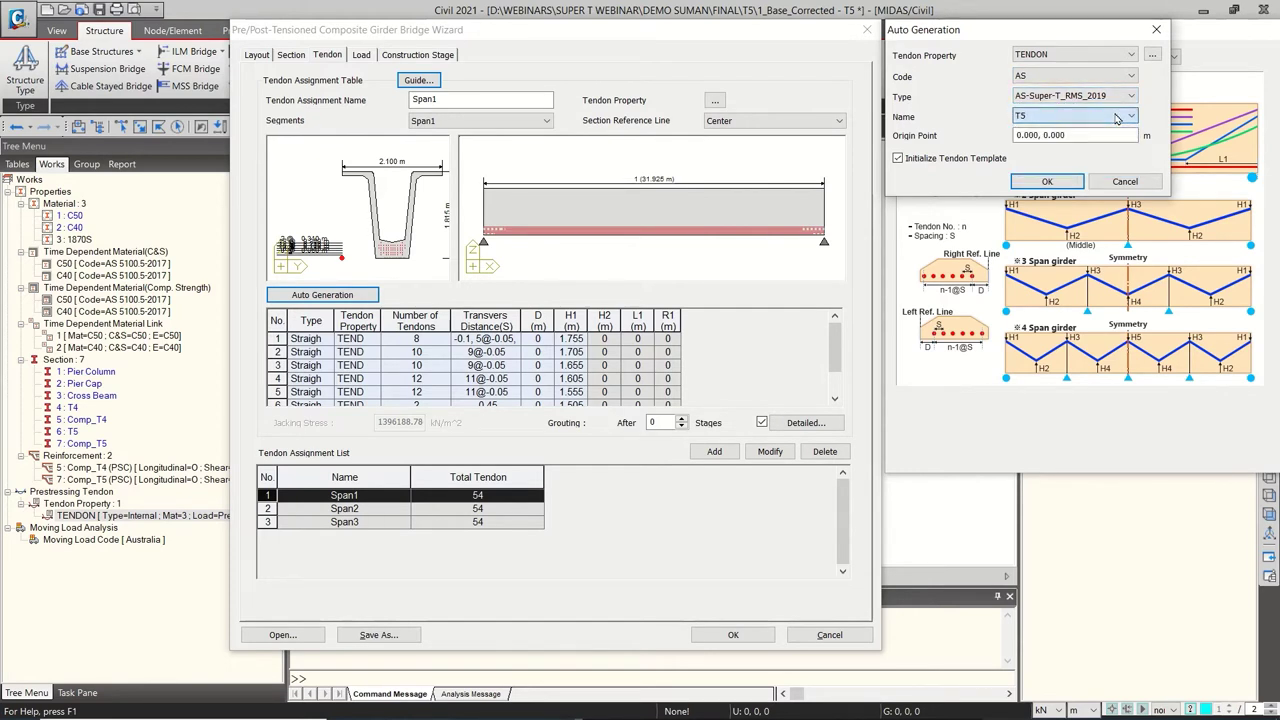
pyautogui.click(1134, 184)
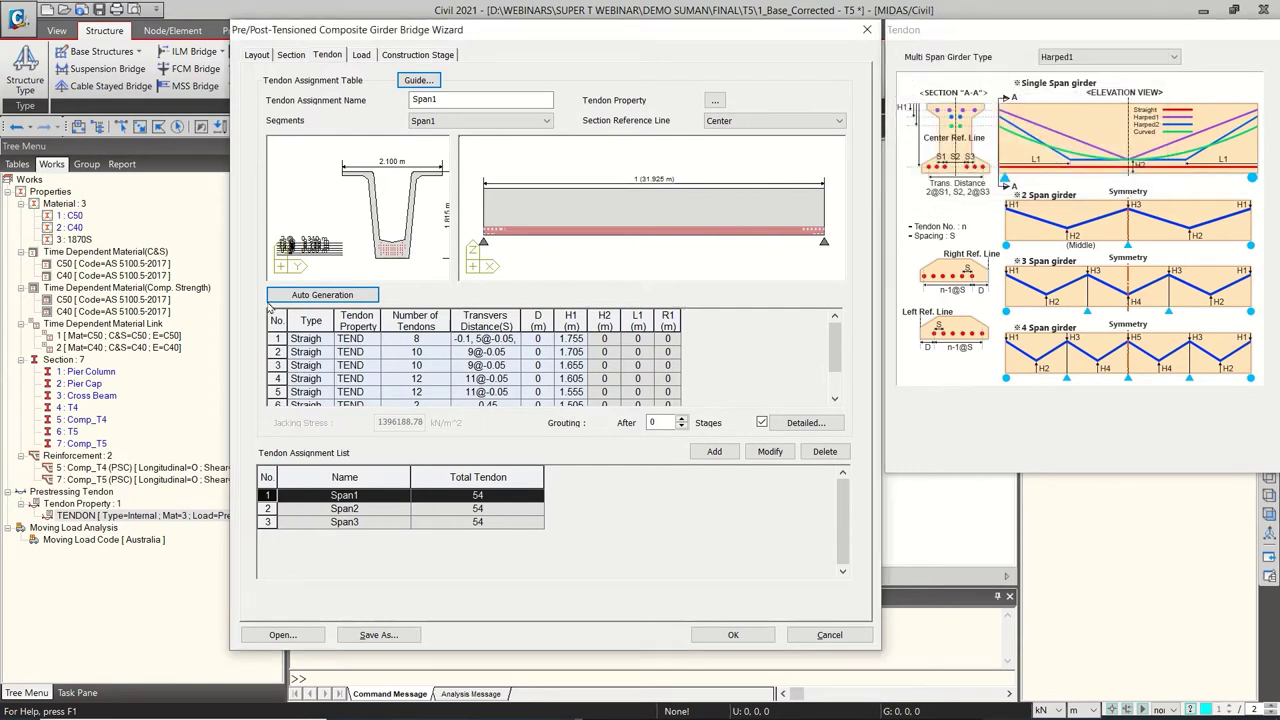
# Inspect the tendon counts in rows 1–3 of the tendon table, then switch to Acrobat
pyautogui.click(279, 324)
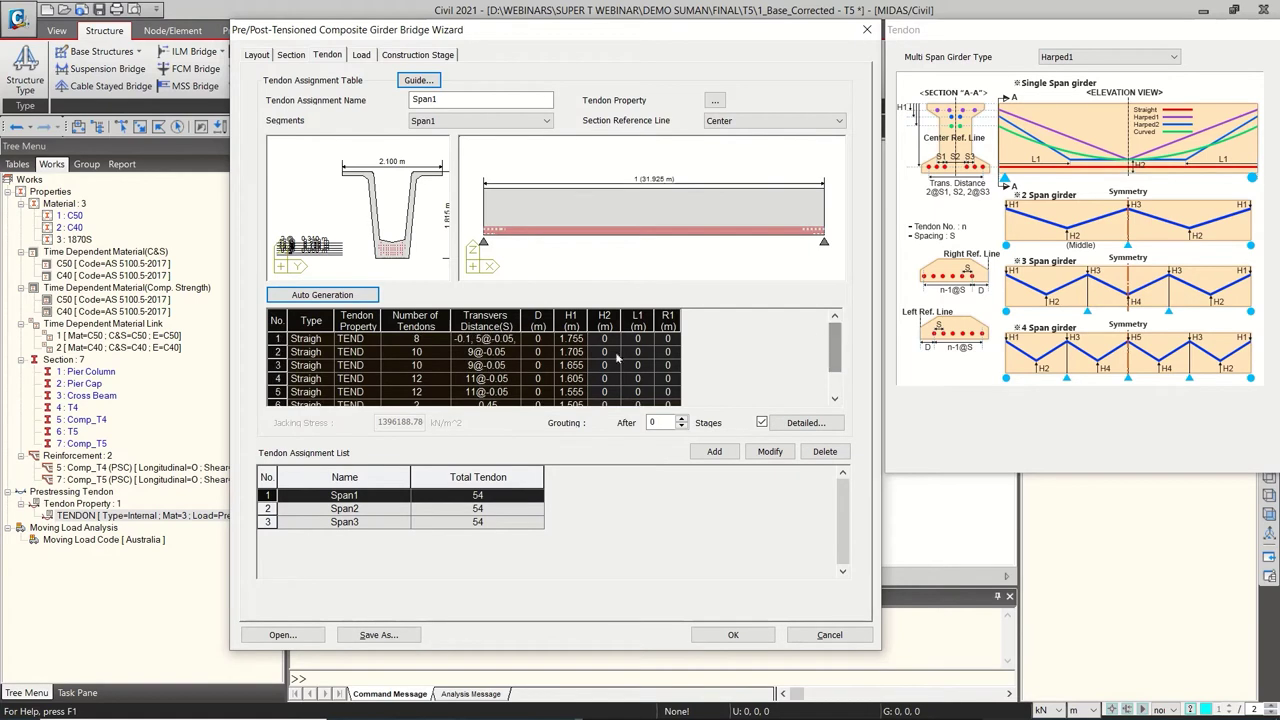
pyautogui.click(422, 366)
pyautogui.click(418, 346)
pyautogui.click(421, 340)
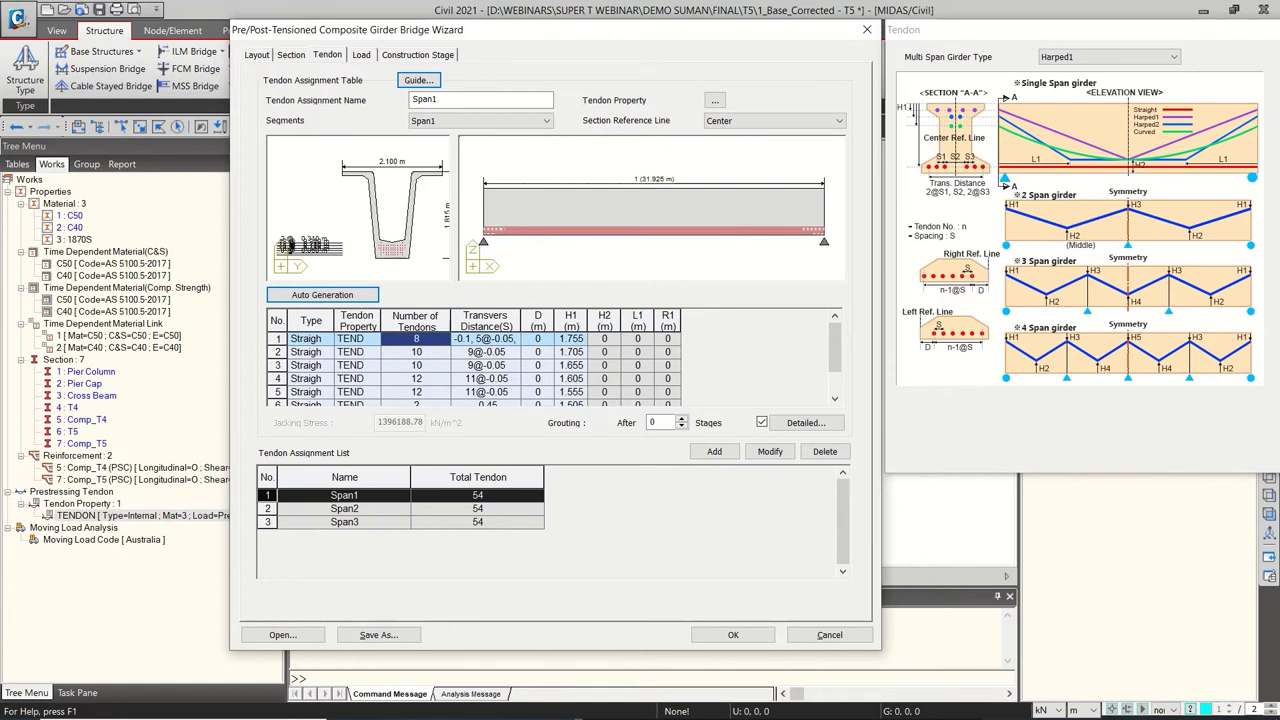
pyautogui.hotkey('alt', 'Tab')
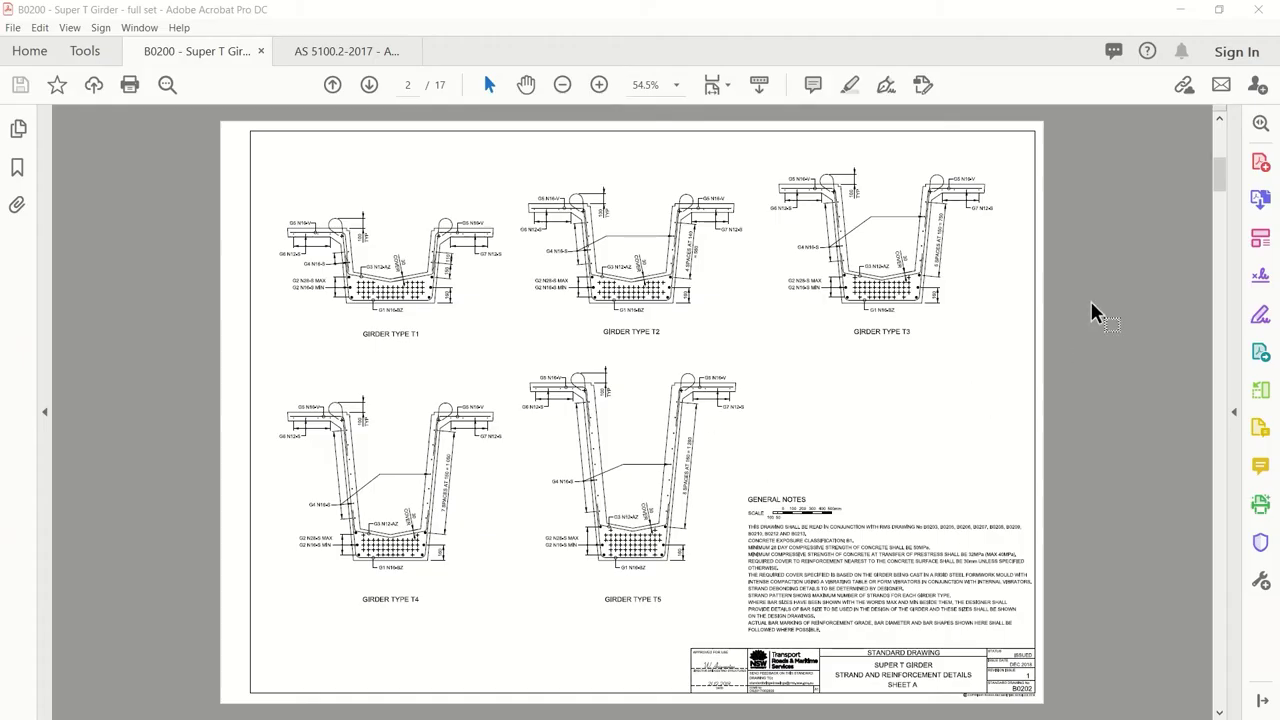
# Zoom into the Girder Type T2 reinforcement detail on page 2, then minimize Acrobat
pyautogui.scroll(1, 1094, 307)
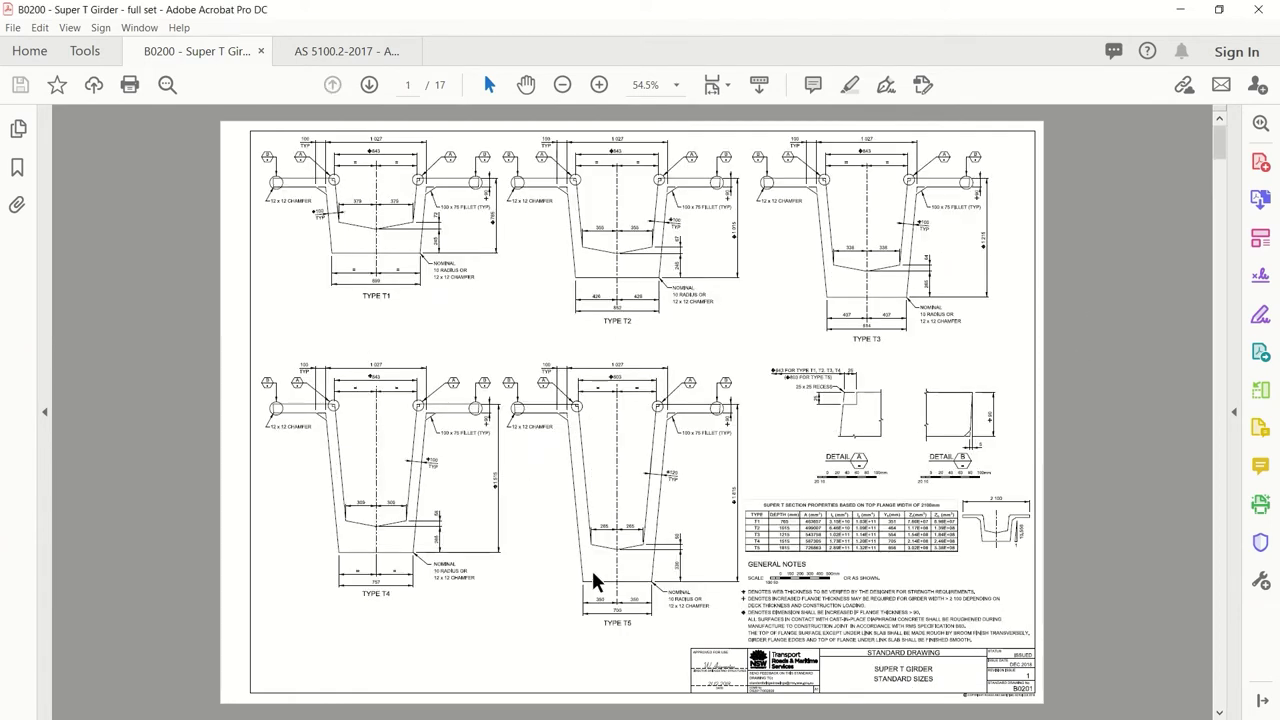
pyautogui.scroll(-1, 650, 440)
pyautogui.keyDown('ctrl'); pyautogui.scroll(4, 632, 500); pyautogui.keyUp('ctrl')
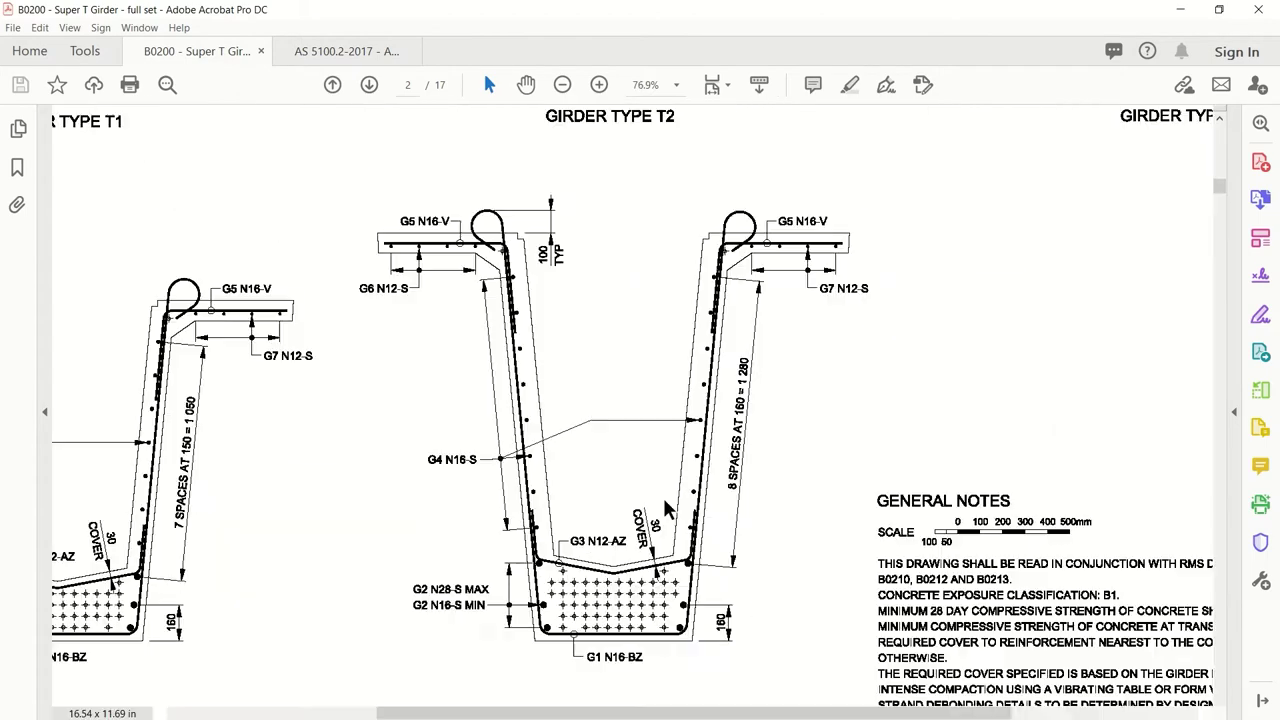
pyautogui.keyDown('ctrl'); pyautogui.scroll(4, 603, 622); pyautogui.keyUp('ctrl')
pyautogui.keyDown('ctrl'); pyautogui.scroll(-1, 605, 625); pyautogui.keyUp('ctrl')
pyautogui.keyDown('ctrl'); pyautogui.scroll(-4, 605, 625); pyautogui.keyUp('ctrl')
pyautogui.click(1180, 9)
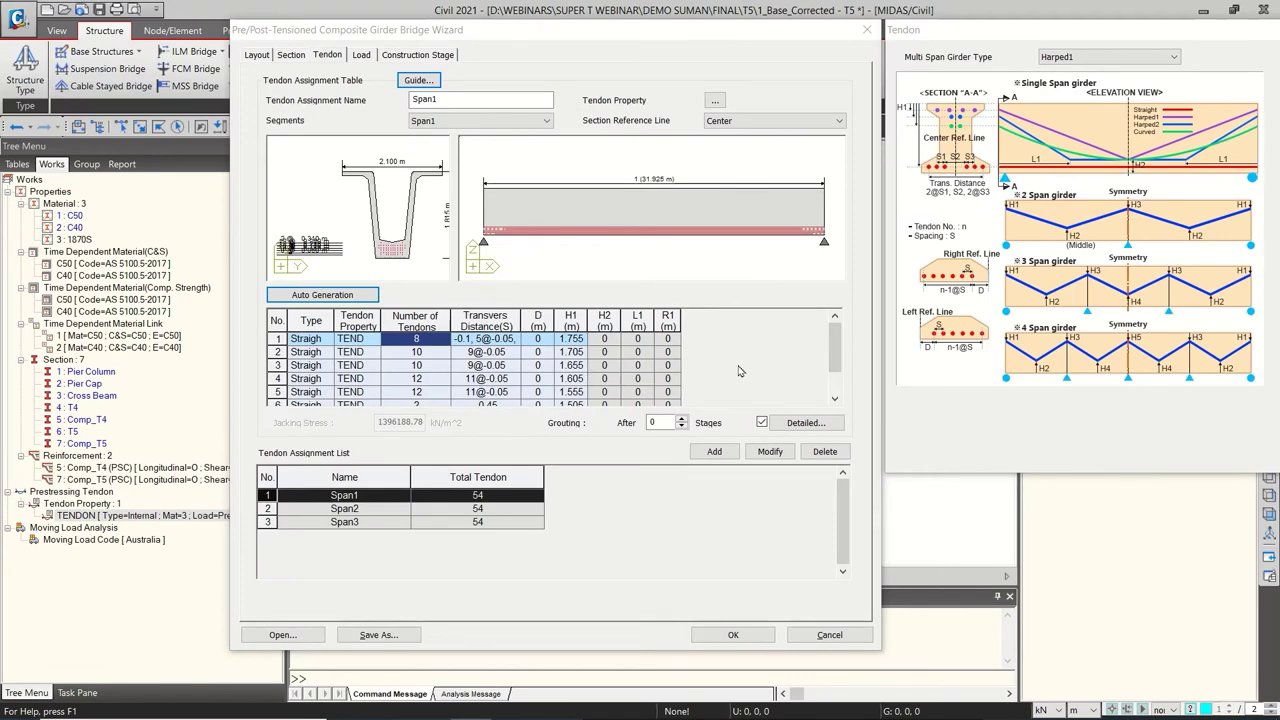
# Open the Detailed Tendon table for Span1, move it aside, and select row 1's End Debonding cell
pyautogui.click(805, 423)
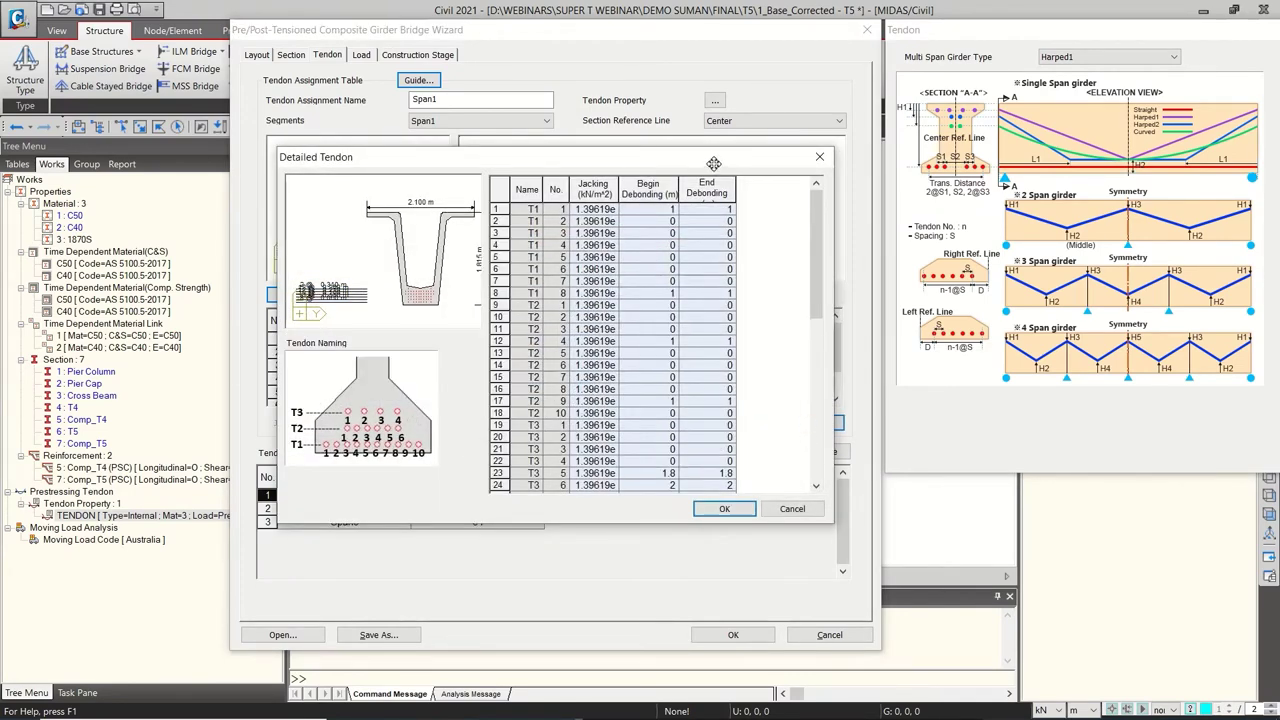
pyautogui.moveTo(708, 160); pyautogui.dragTo(995, 129)
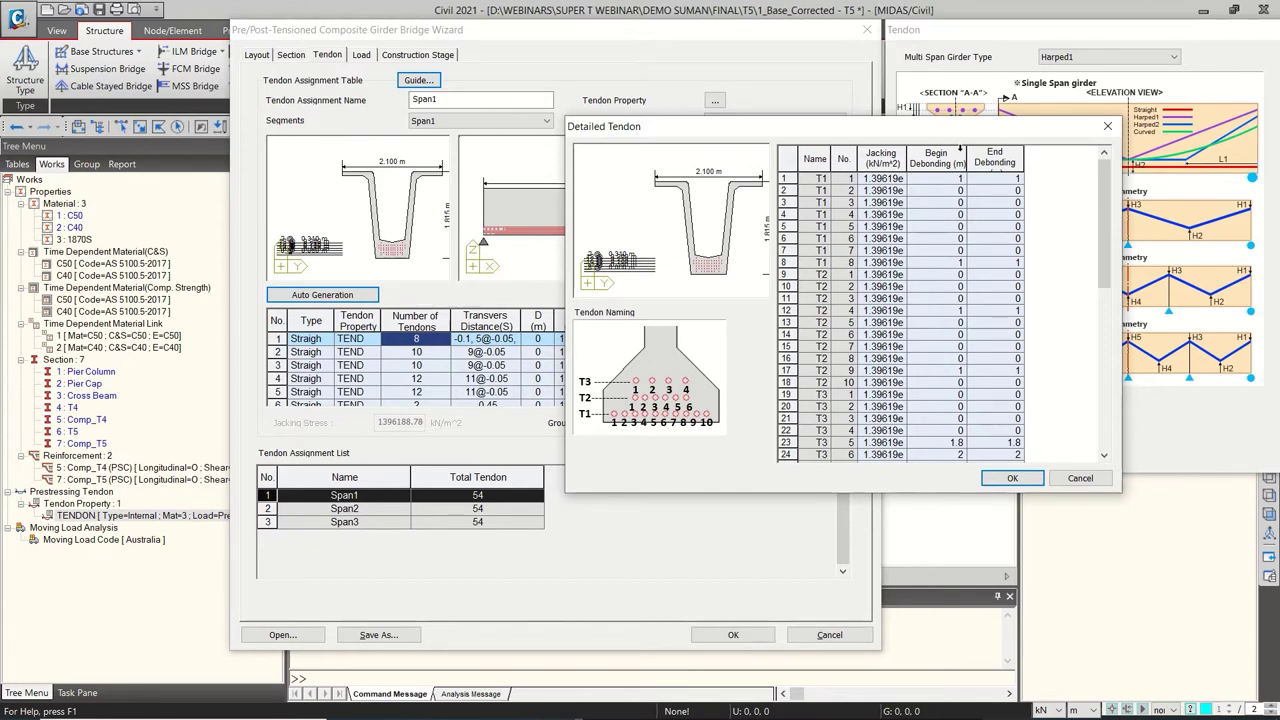
pyautogui.click(994, 181)
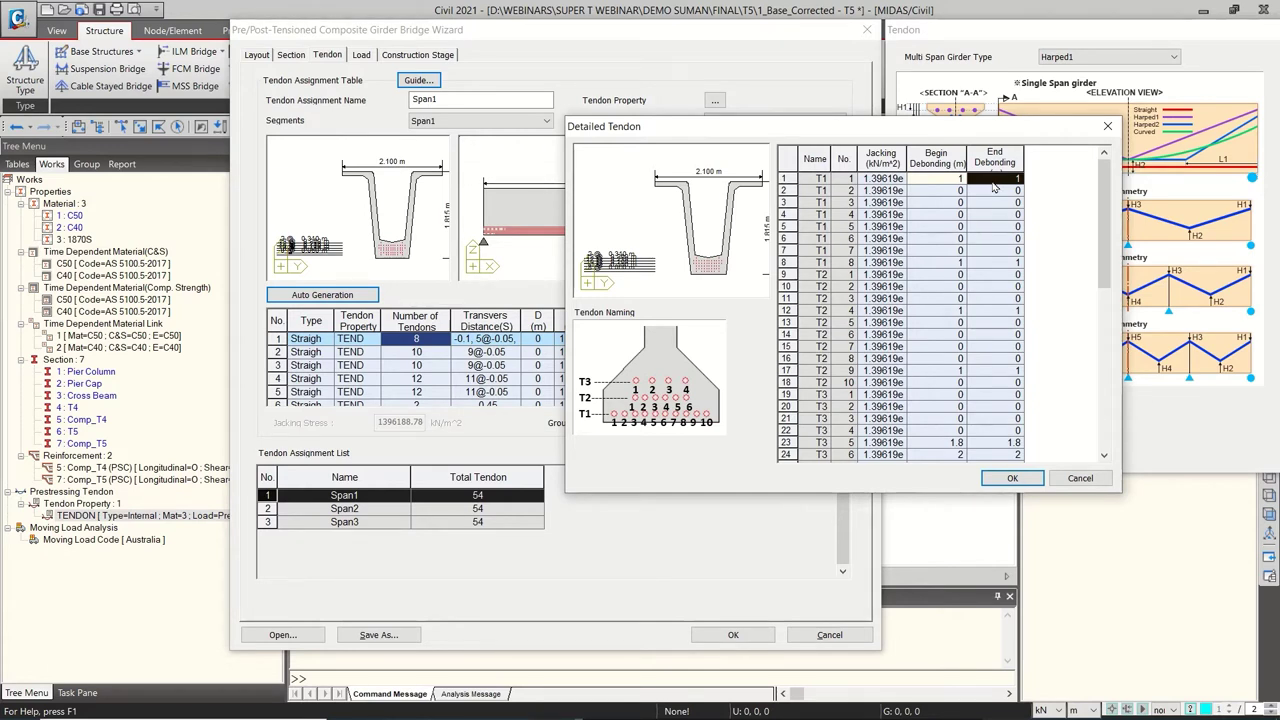
pyautogui.moveTo(1100, 190)
pyautogui.mouseDown()
pyautogui.moveTo(1105, 340)
pyautogui.moveTo(1105, 190)
pyautogui.mouseUp()
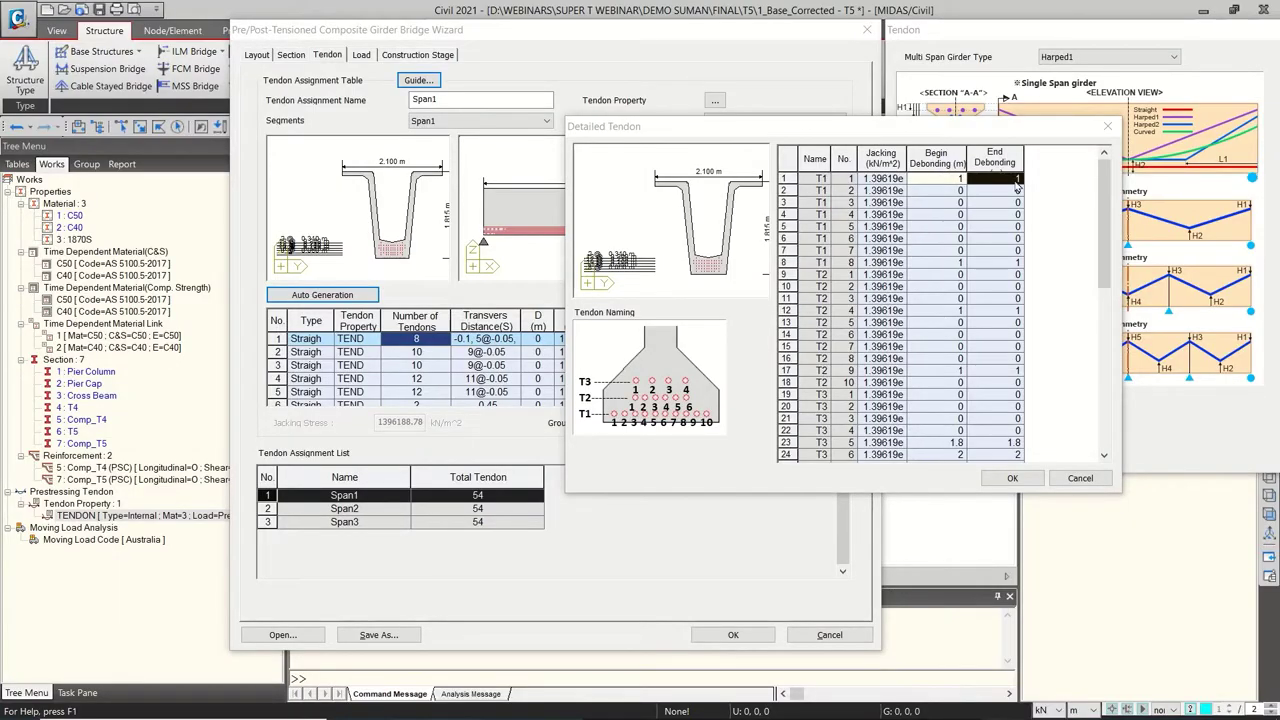
# Scroll through the remaining tendons' debonding, then cancel the Detailed Tendon table
pyautogui.scroll(-1, 1020, 290)
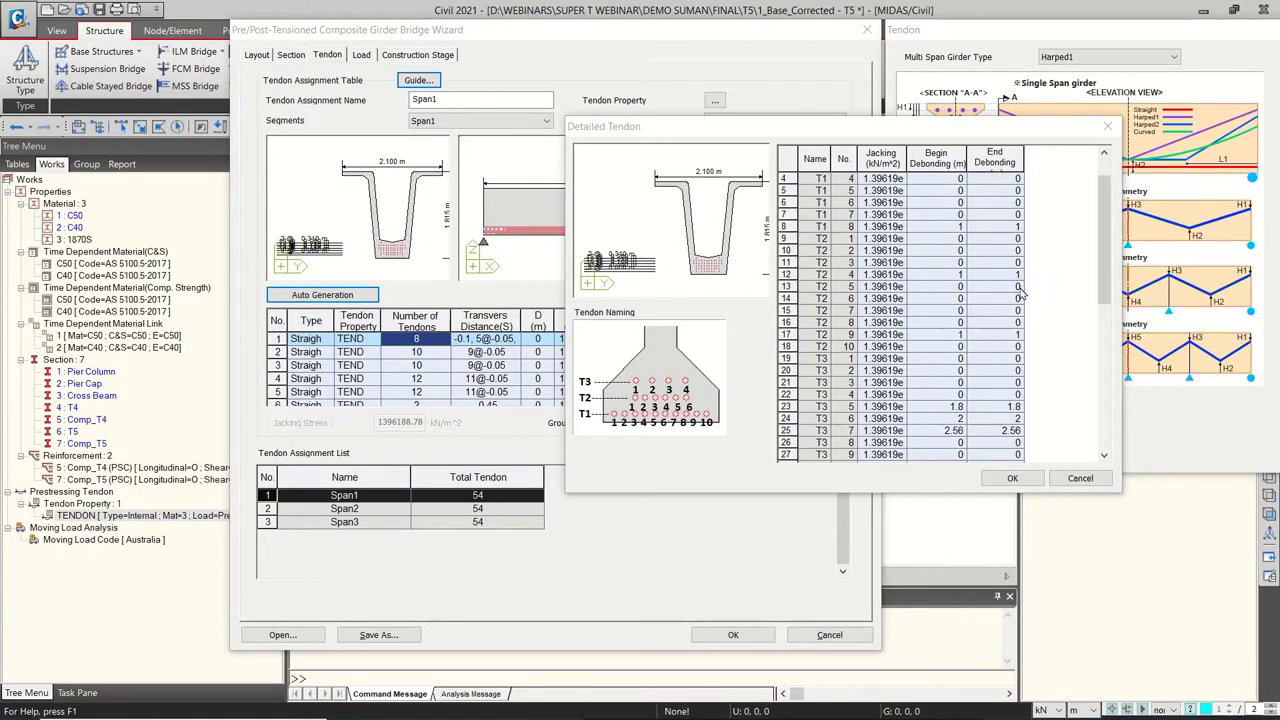
pyautogui.scroll(-9, 1022, 297)
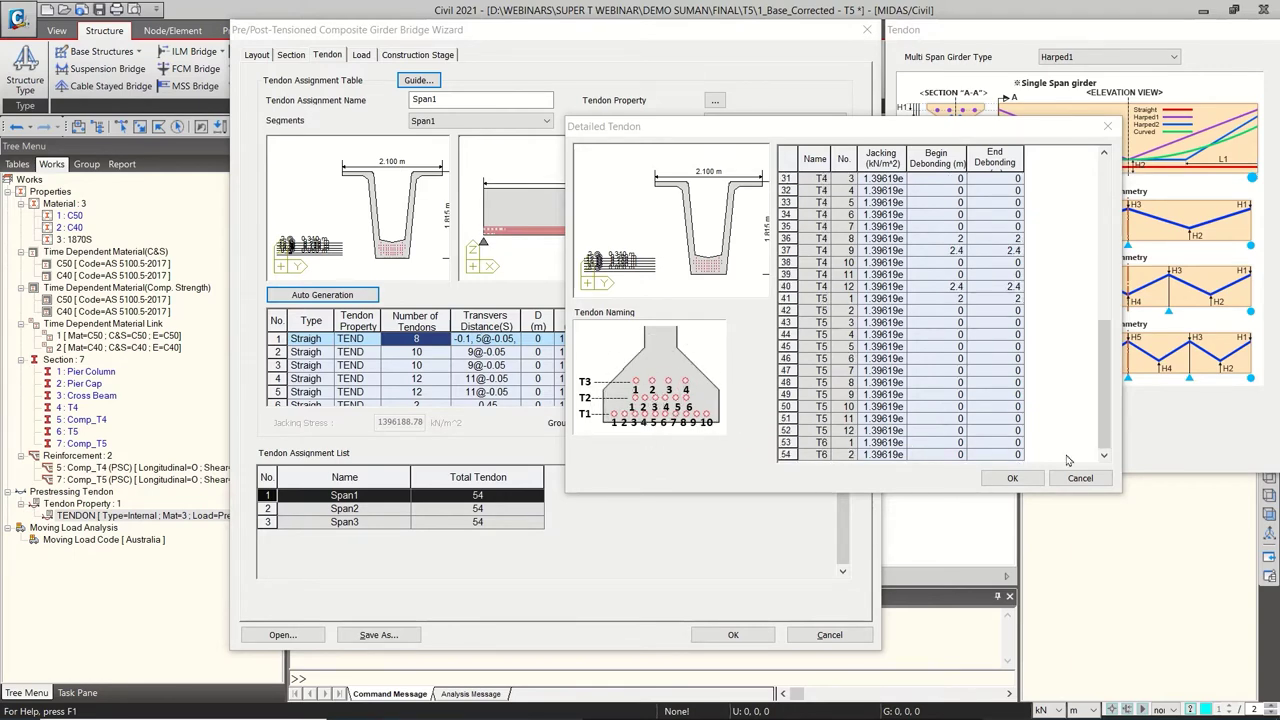
pyautogui.click(1080, 478)
# Check the Span2, Span3 and Span1 tendon assignments, ending on Span1
pyautogui.click(446, 510)
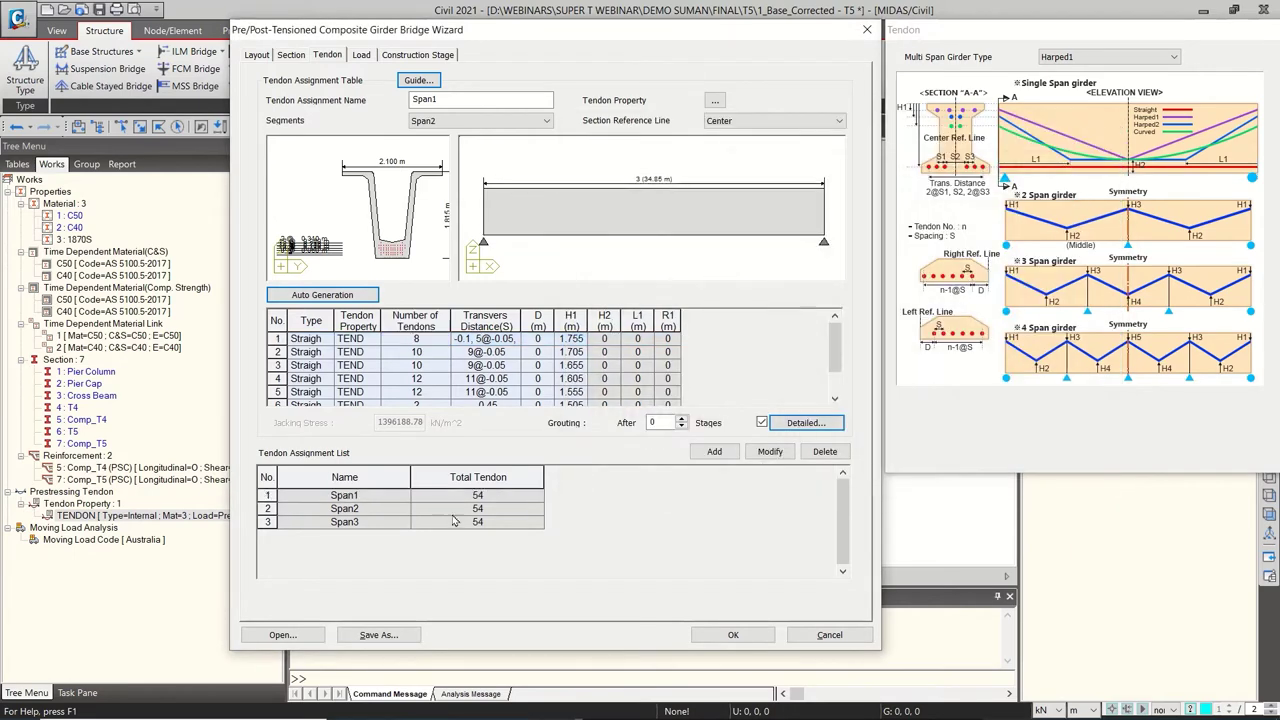
pyautogui.click(455, 522)
pyautogui.click(462, 510)
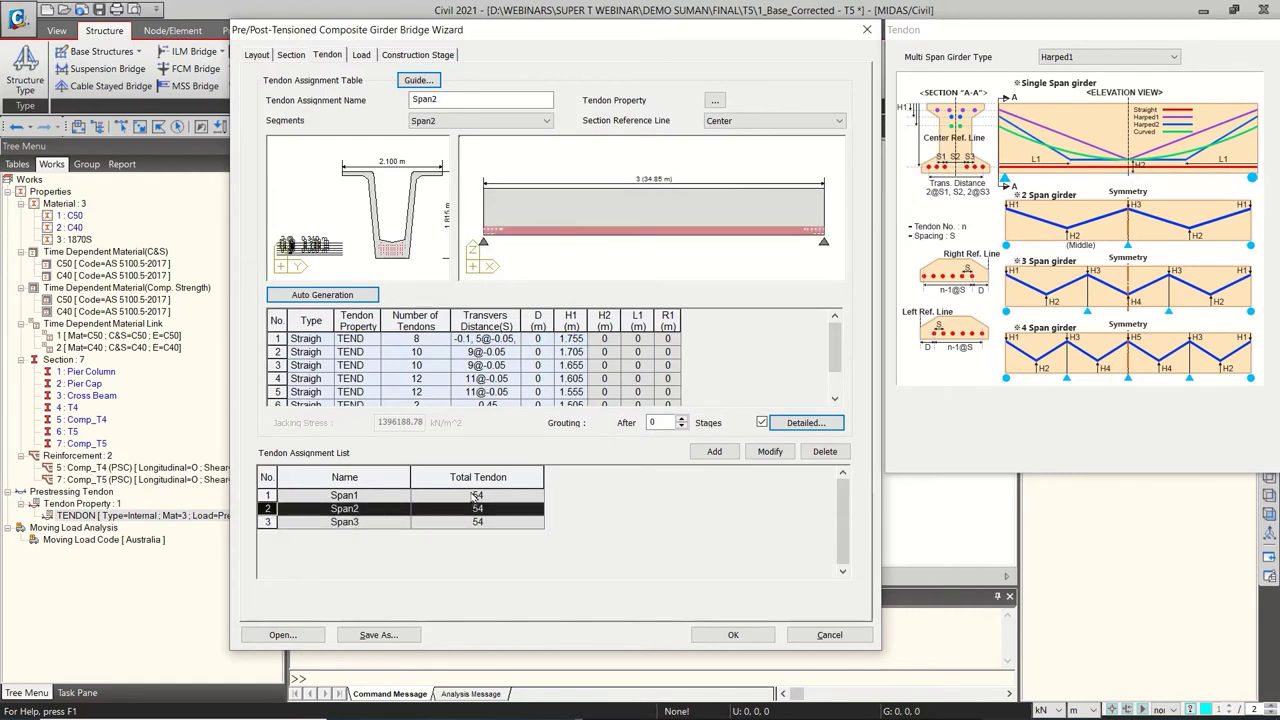
pyautogui.click(475, 497)
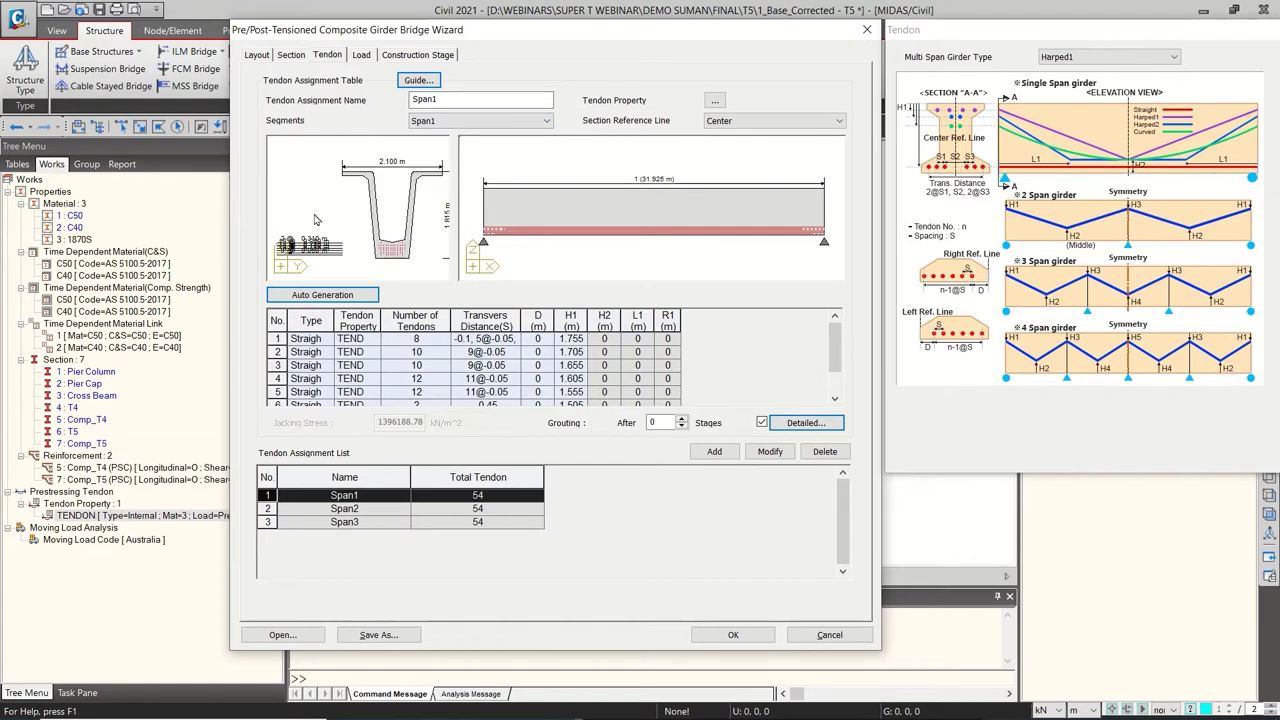
pyautogui.click(366, 55)
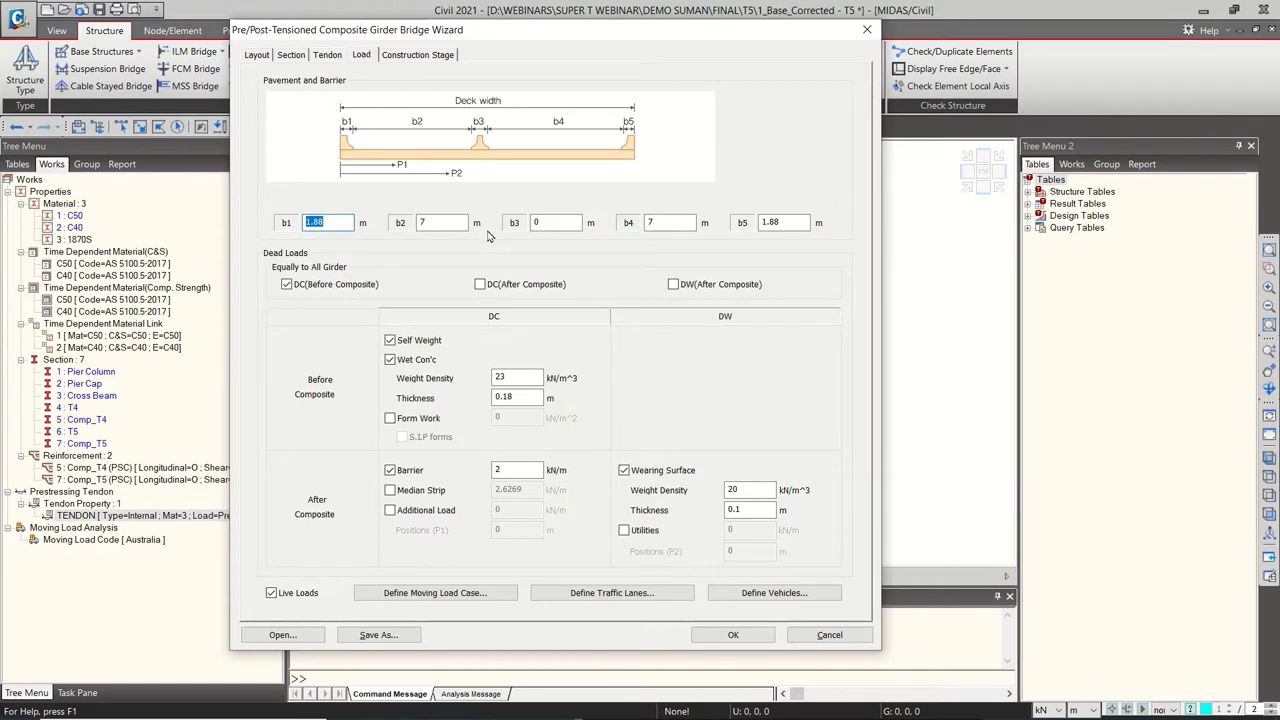
pyautogui.click(333, 224)
pyautogui.click(317, 294)
pyautogui.click(296, 281)
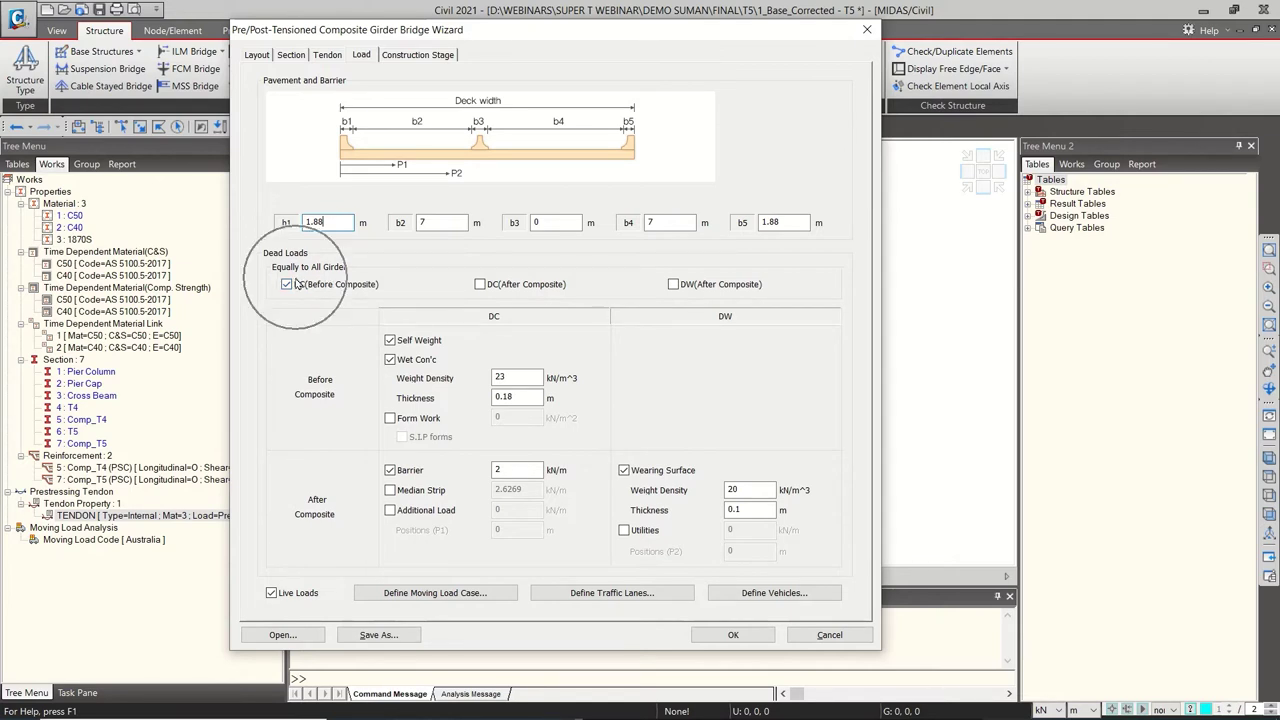
pyautogui.click(554, 293)
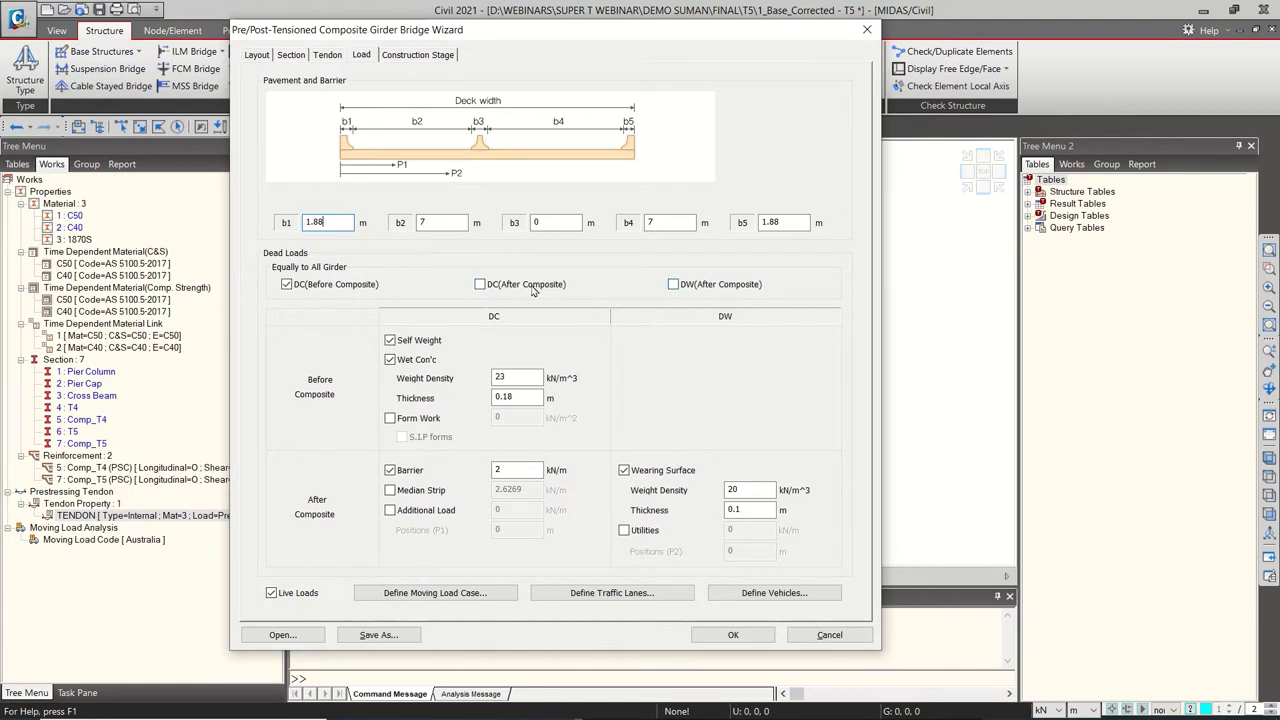
pyautogui.click(341, 394)
pyautogui.click(391, 358)
pyautogui.click(412, 346)
pyautogui.doubleClick(531, 377)
pyautogui.doubleClick(523, 397)
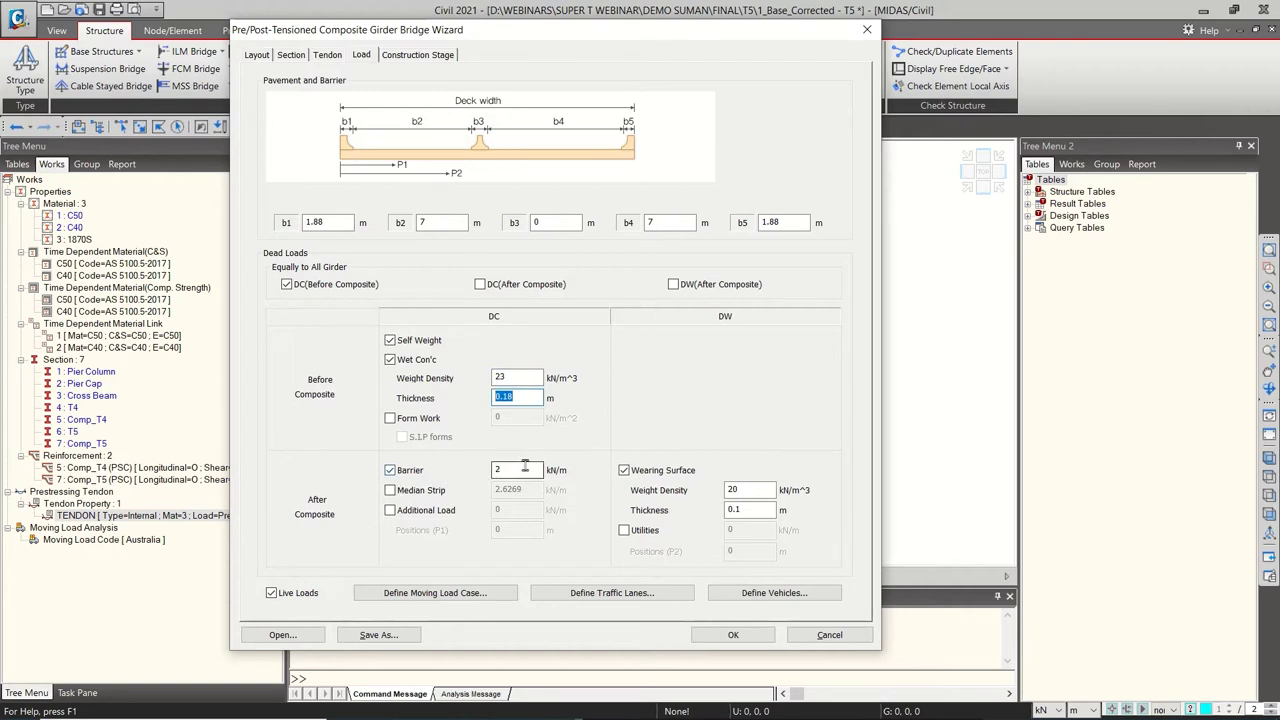
pyautogui.click(760, 510)
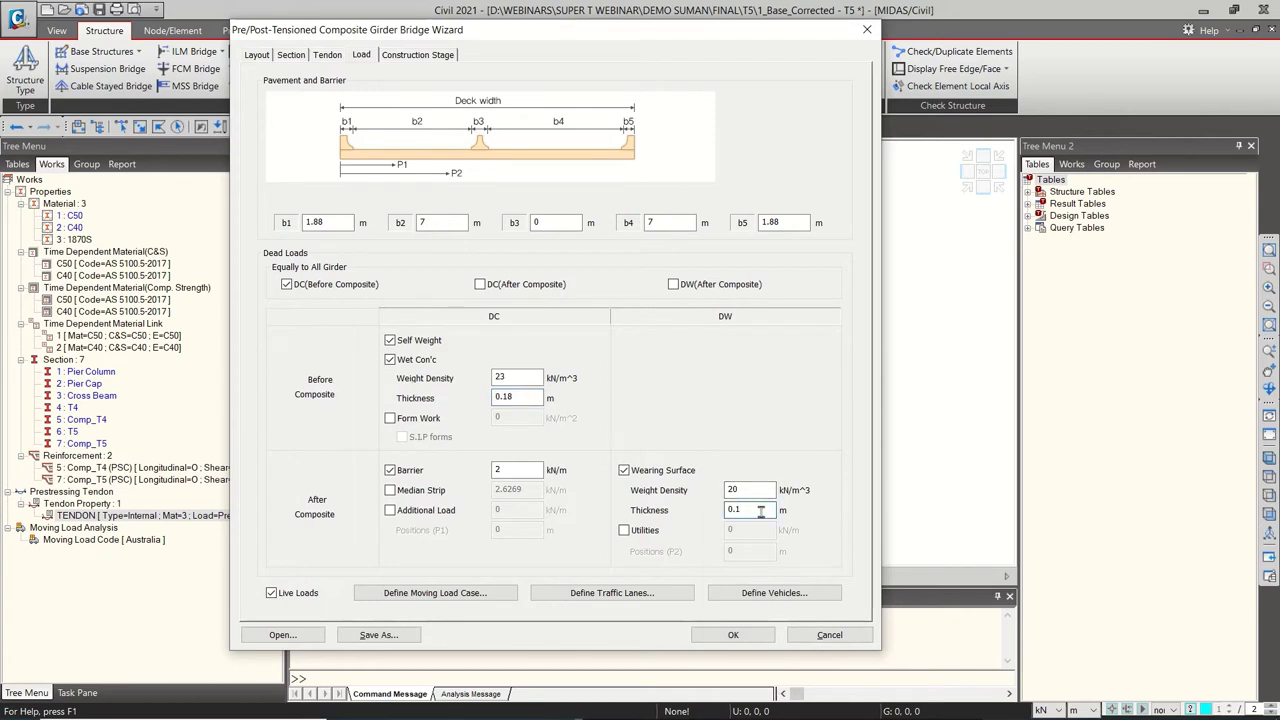
# Set the moving load code to AASHTO Standard
pyautogui.click(497, 595)
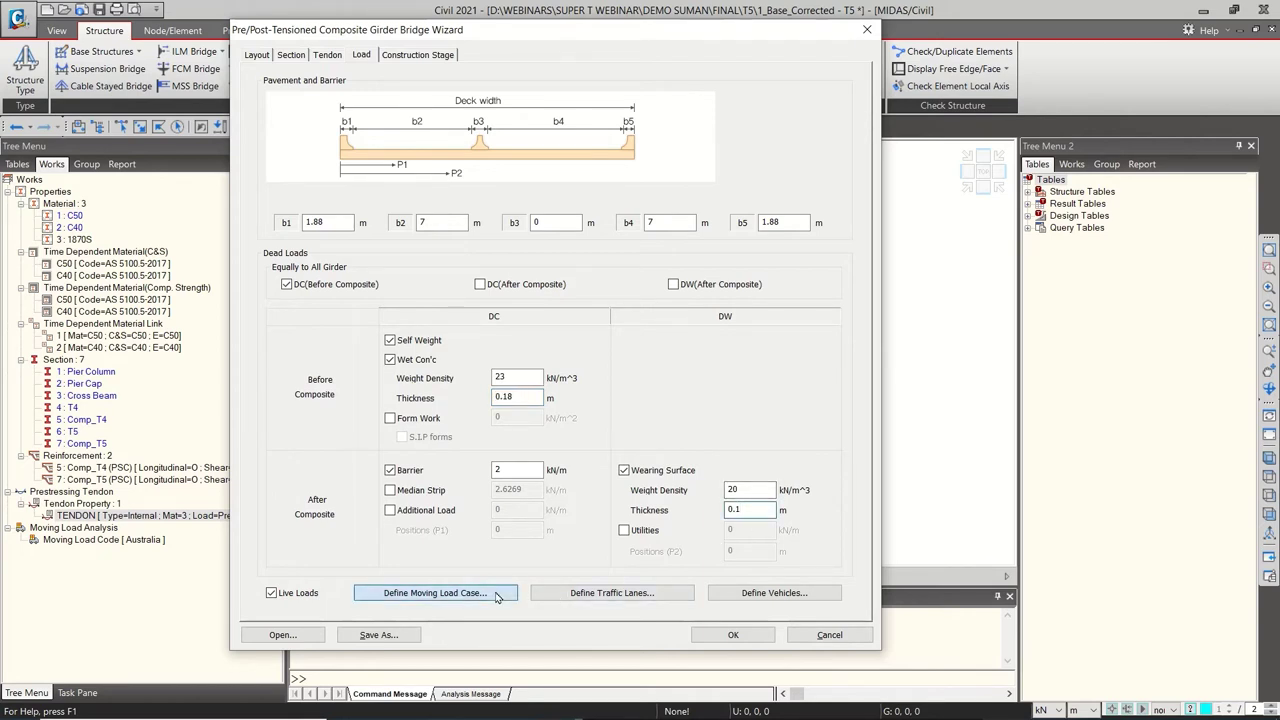
pyautogui.click(607, 331)
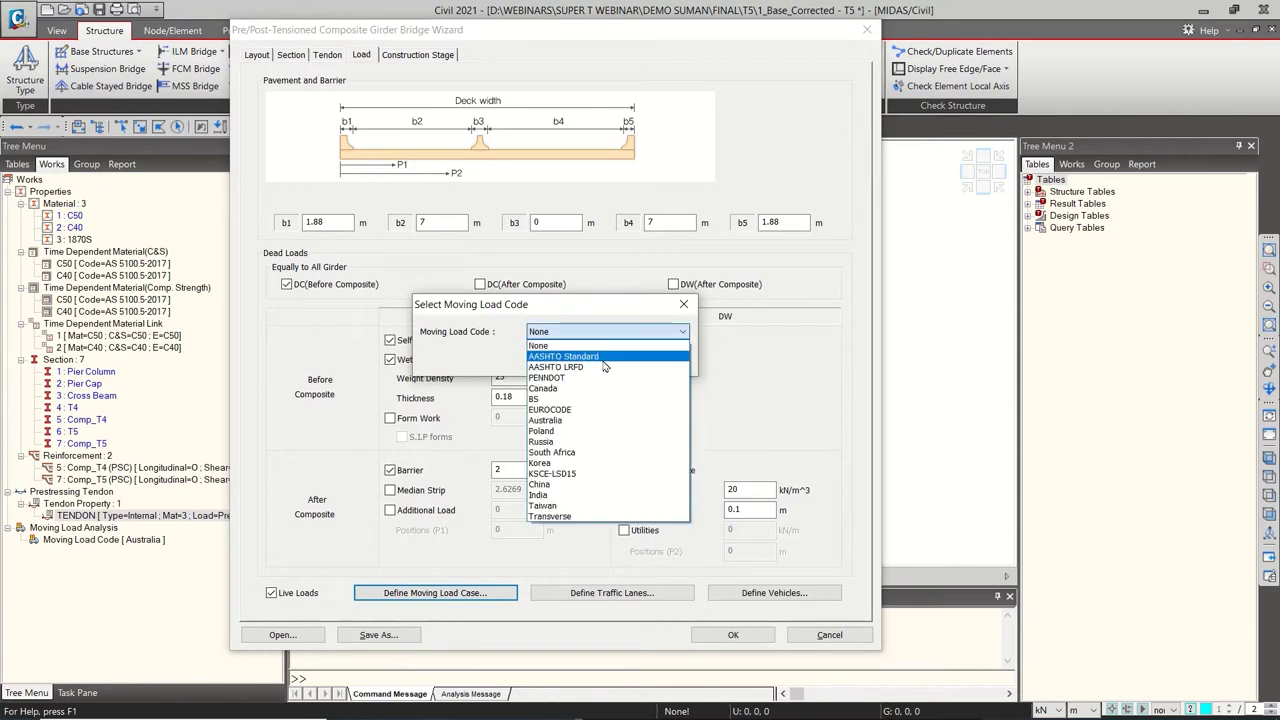
pyautogui.click(603, 357)
pyautogui.click(590, 359)
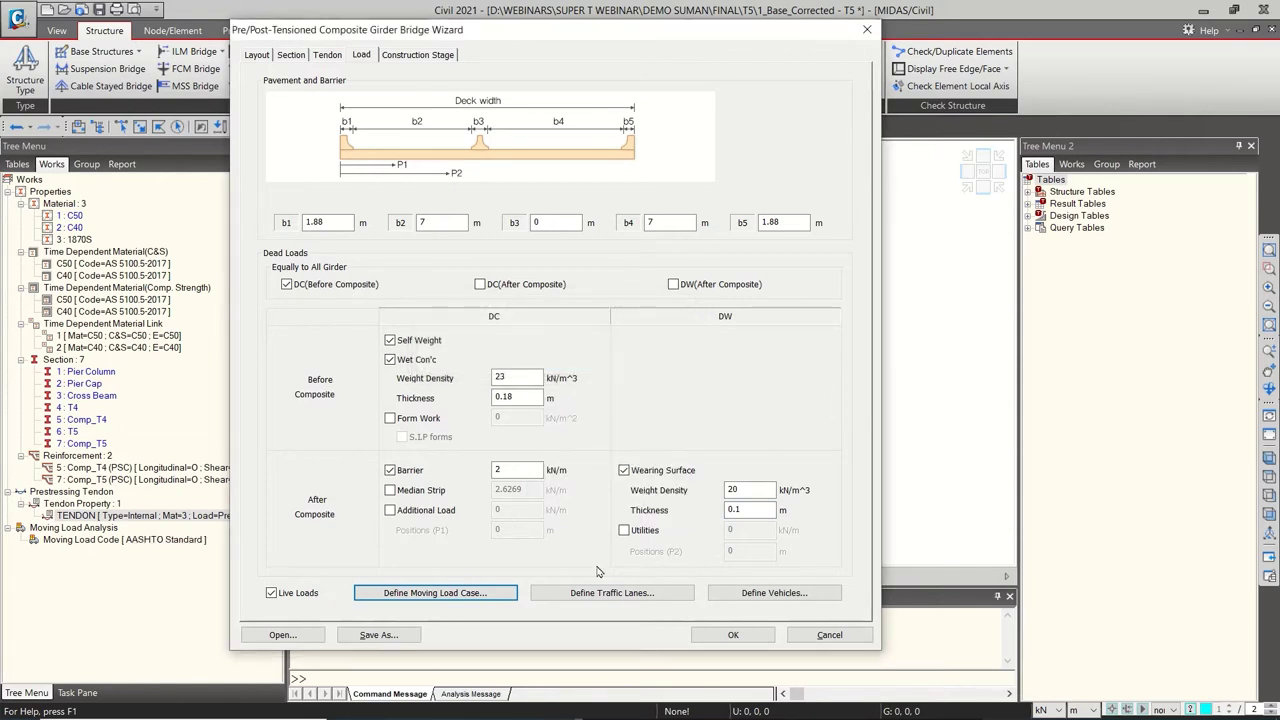
# Confirm the four traffic lanes at 3.63, 7.13, 10.63 and 14.13 m without changes
pyautogui.click(606, 593)
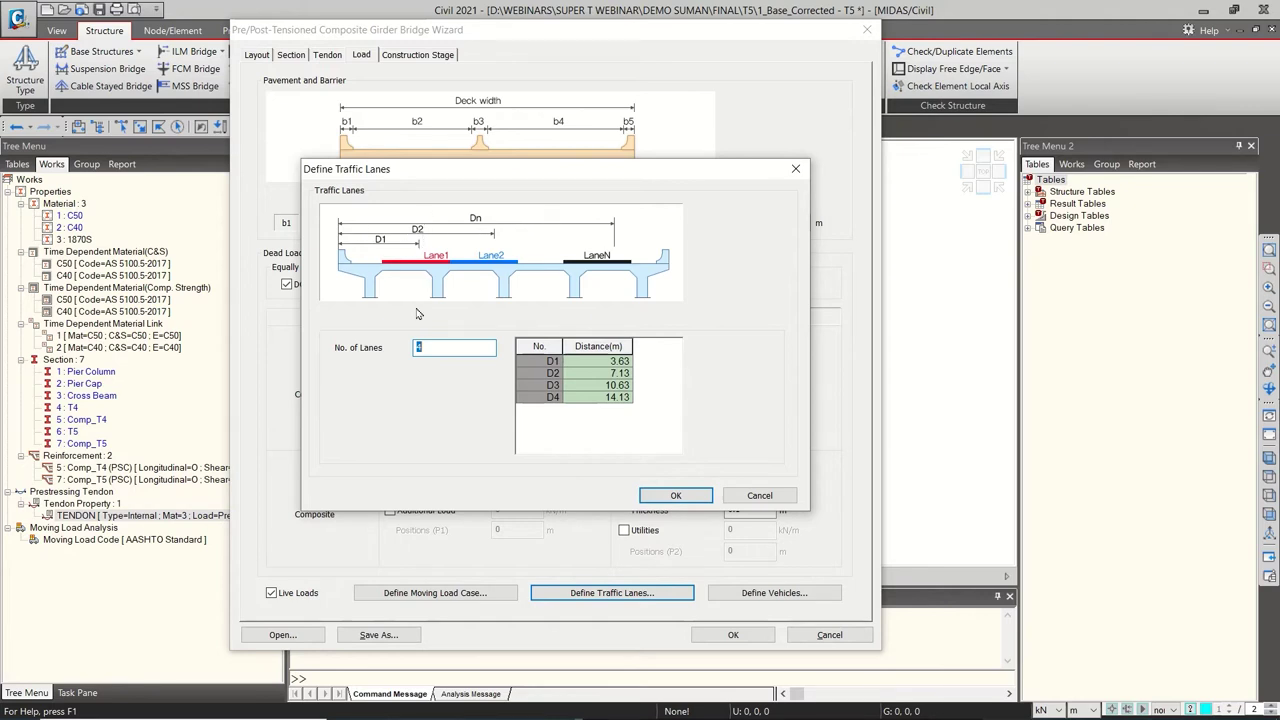
pyautogui.click(757, 496)
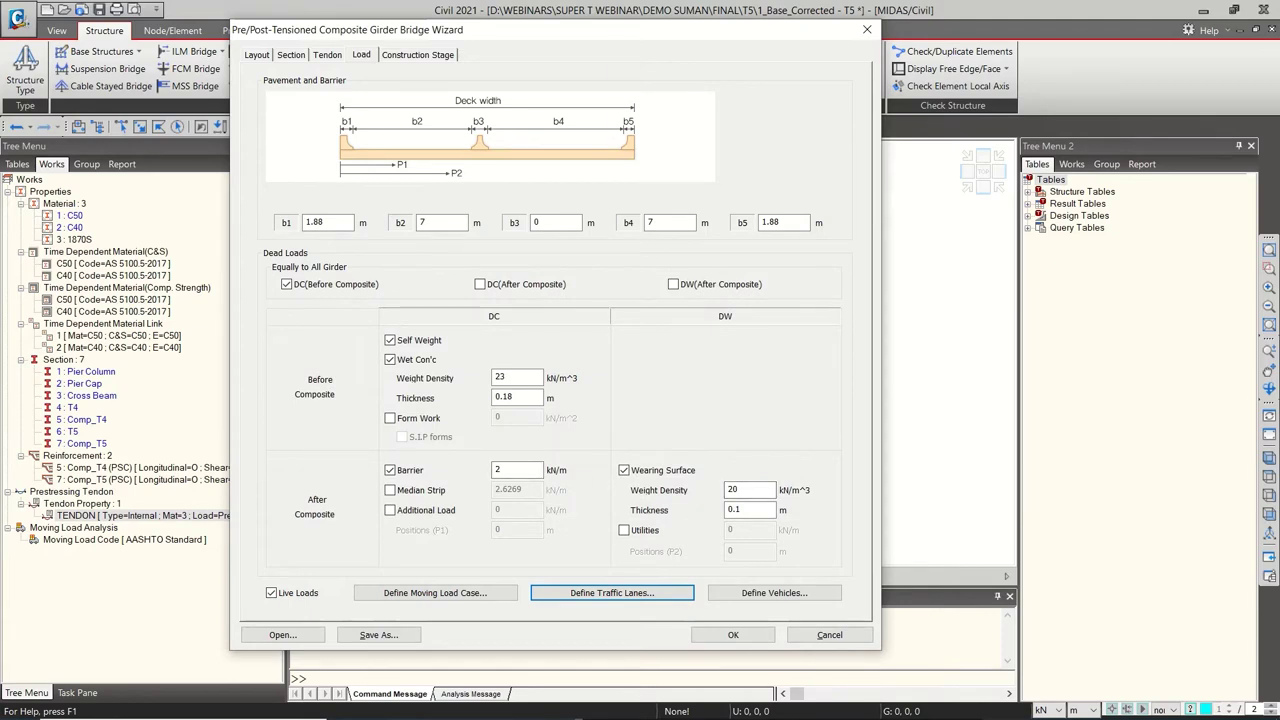
pyautogui.hotkey('alt', 'Tab')
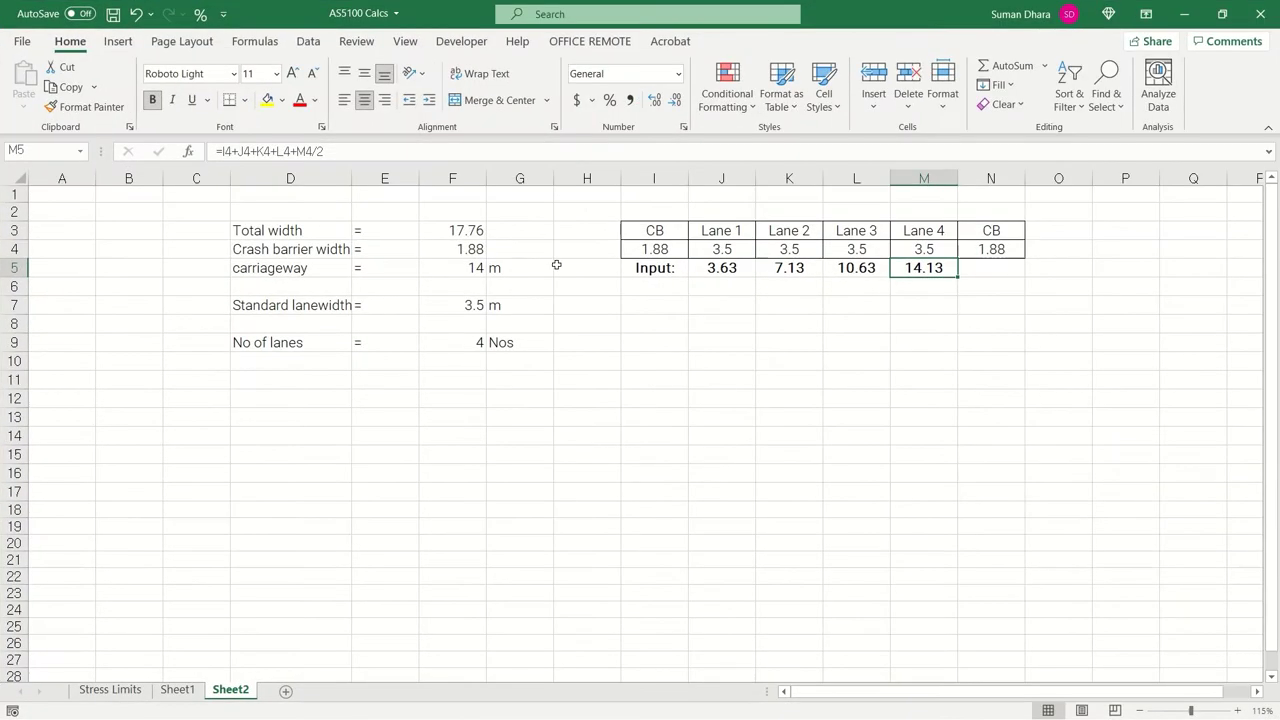
# Inspect Sheet2's total width 17.76 (F3), carriageway, standard lane width and 4-lane count (F9) formulas
pyautogui.click(557, 265)
pyautogui.click(454, 235)
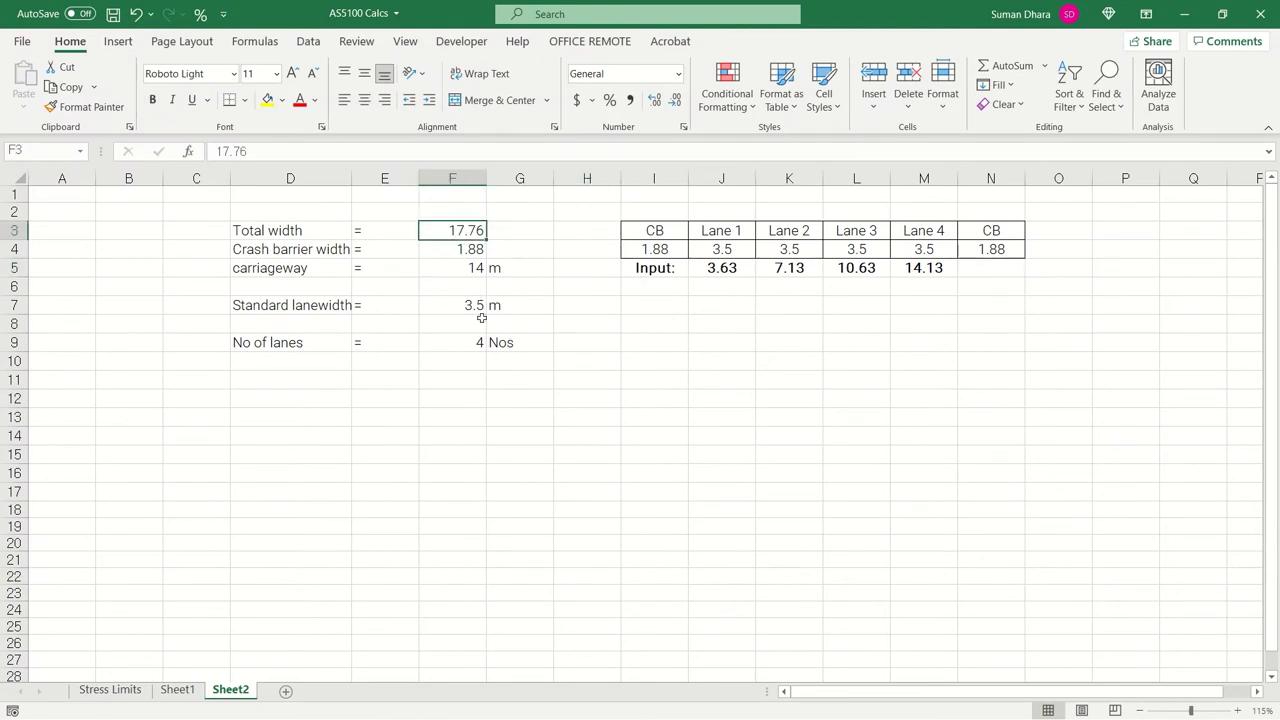
pyautogui.click(460, 270)
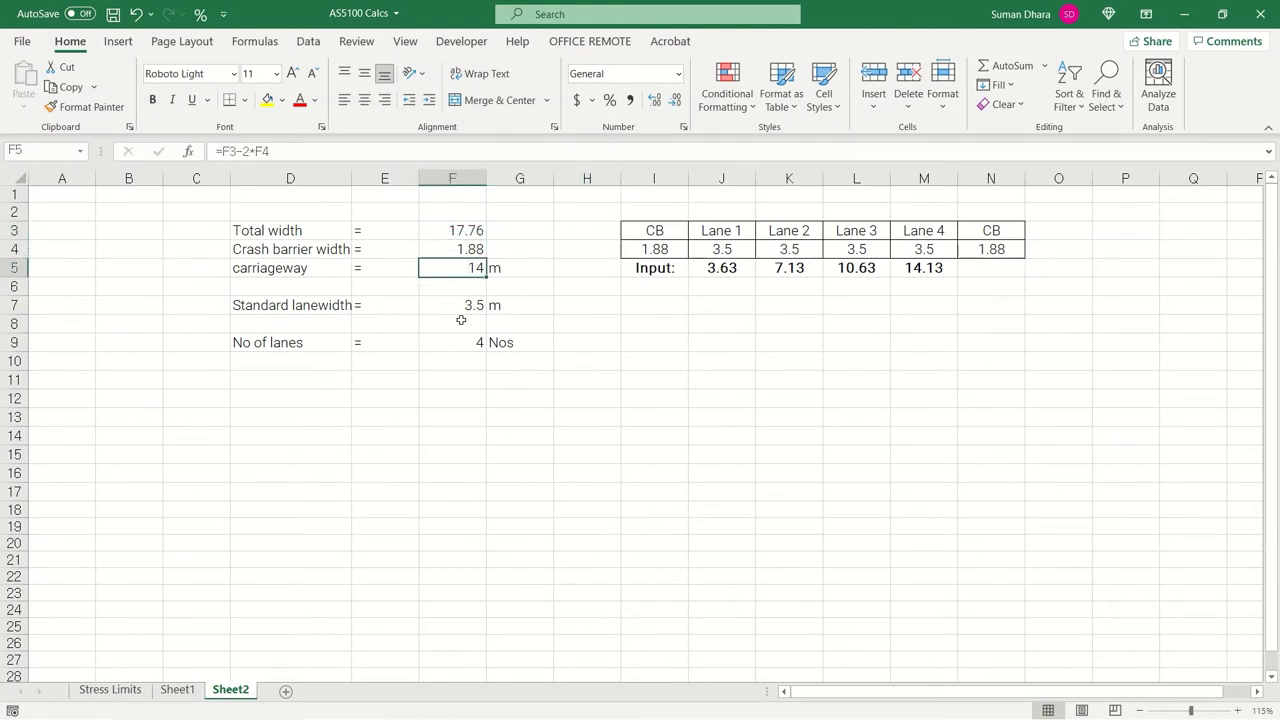
pyautogui.click(462, 308)
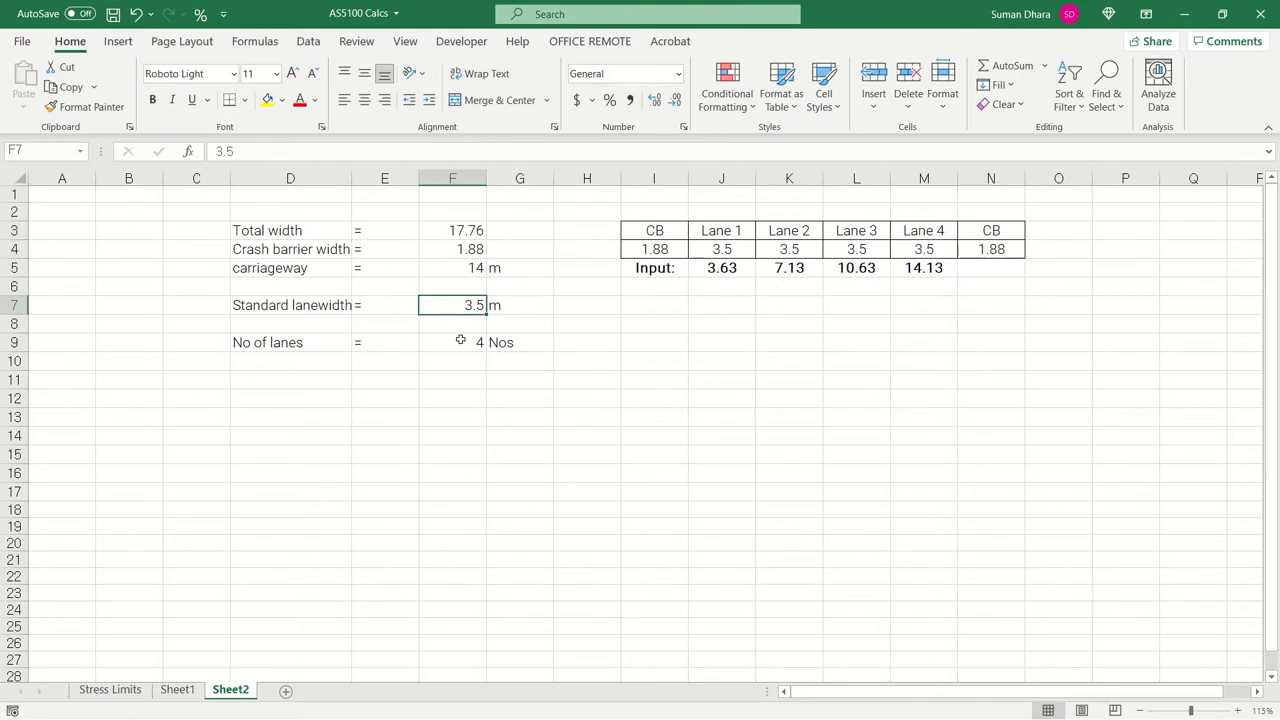
pyautogui.click(471, 343)
pyautogui.press('F2')
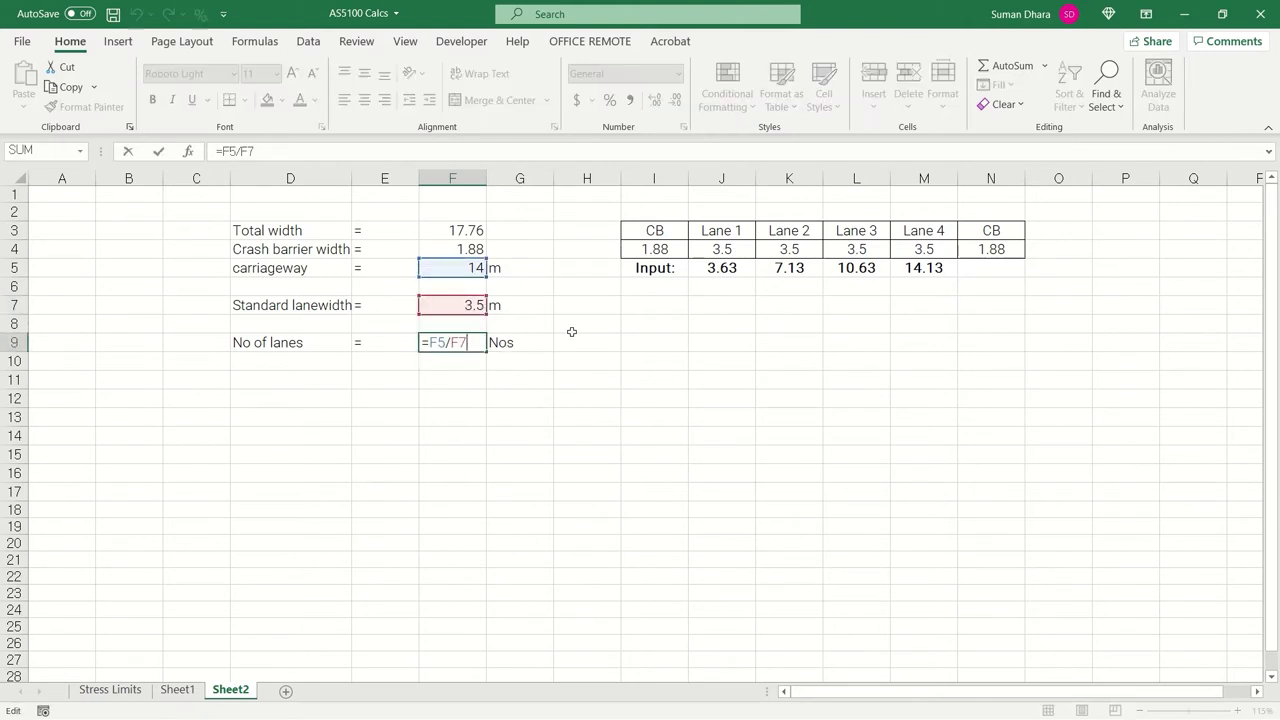
pyautogui.press('Escape')
# Check the lane widths J4:M4 and the Lane 1 and Lane 2 distance formulas in J5 and K5
pyautogui.moveTo(710, 250); pyautogui.dragTo(937, 253)
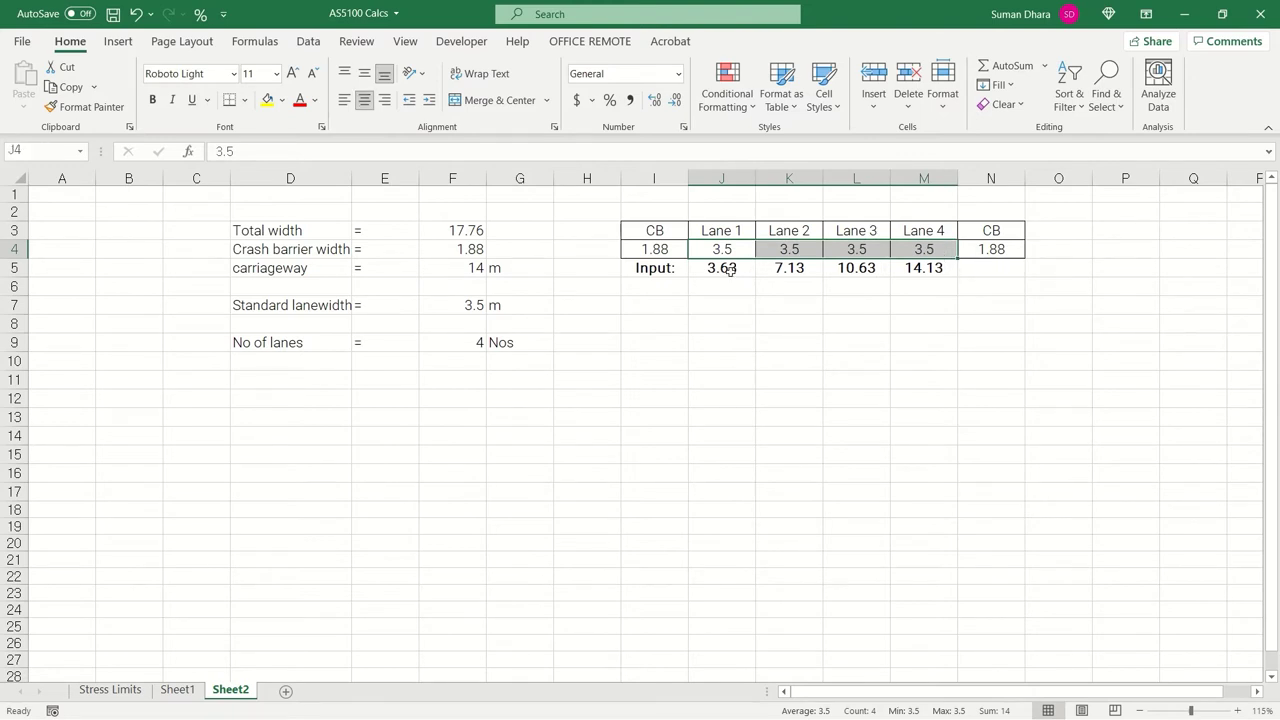
pyautogui.click(730, 270)
pyautogui.press('F2')
pyautogui.press('Escape')
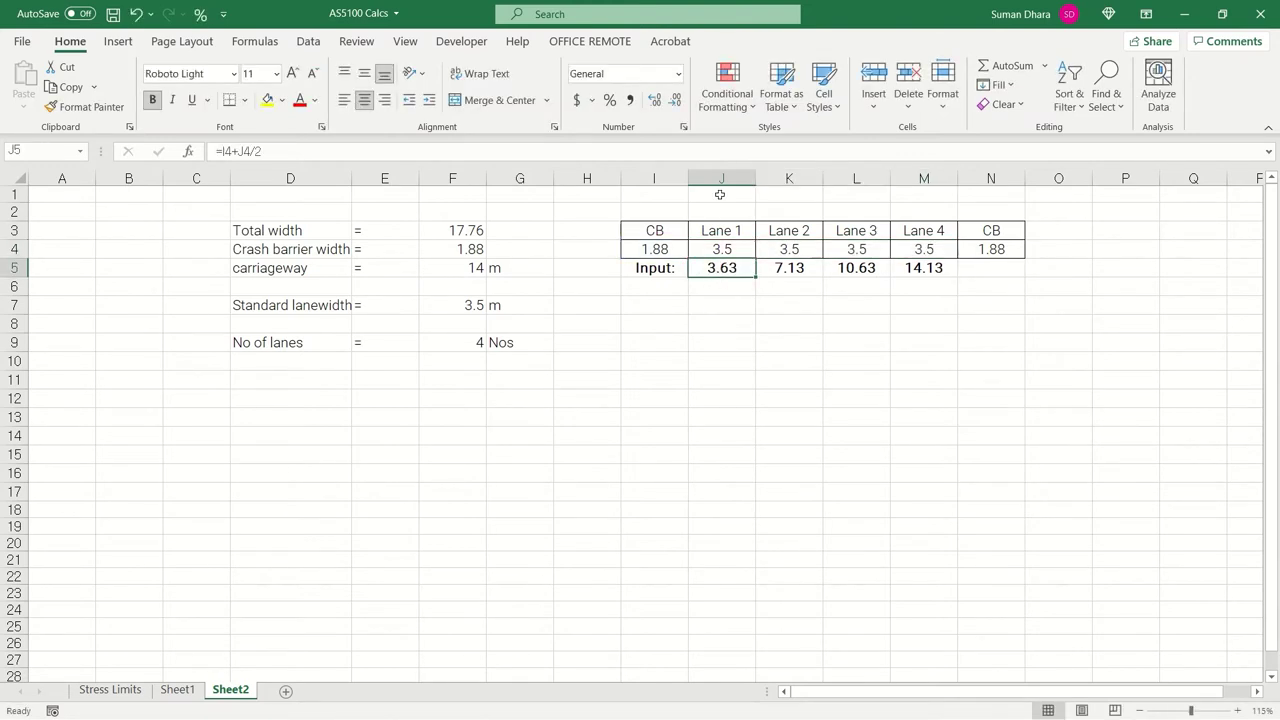
pyautogui.click(795, 270)
pyautogui.press('F2')
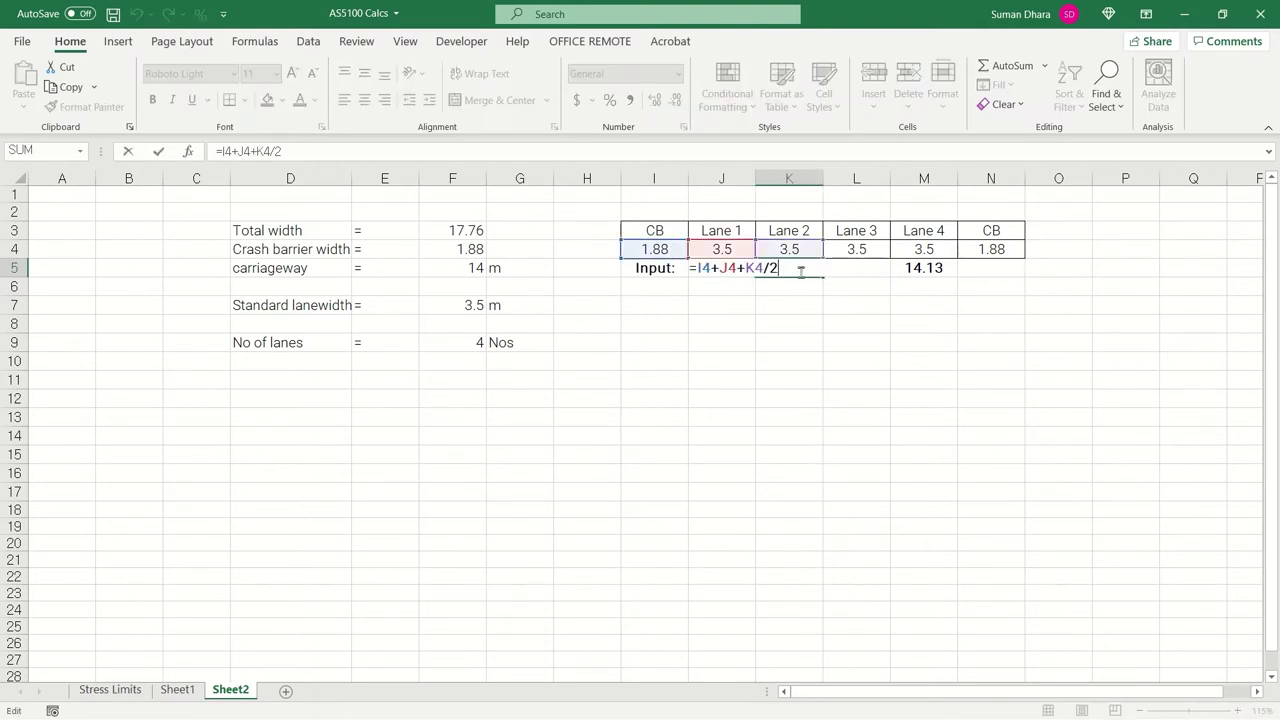
pyautogui.press('Escape')
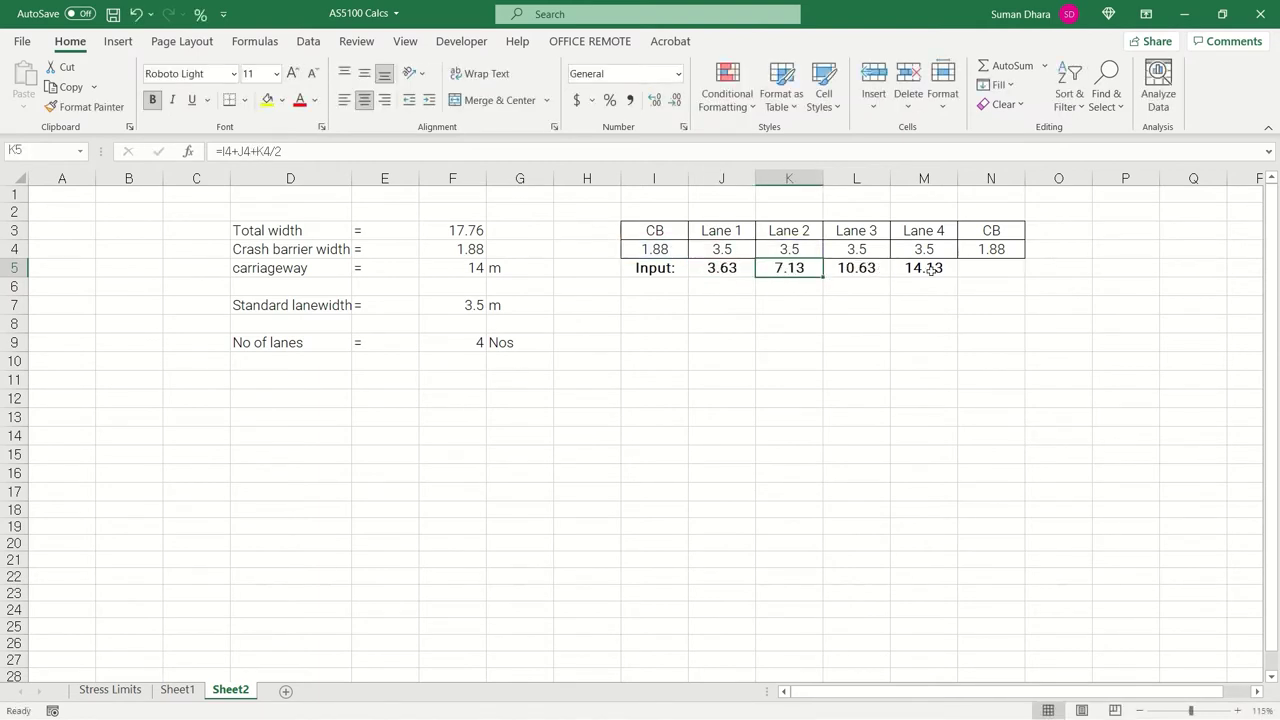
pyautogui.click(1184, 14)
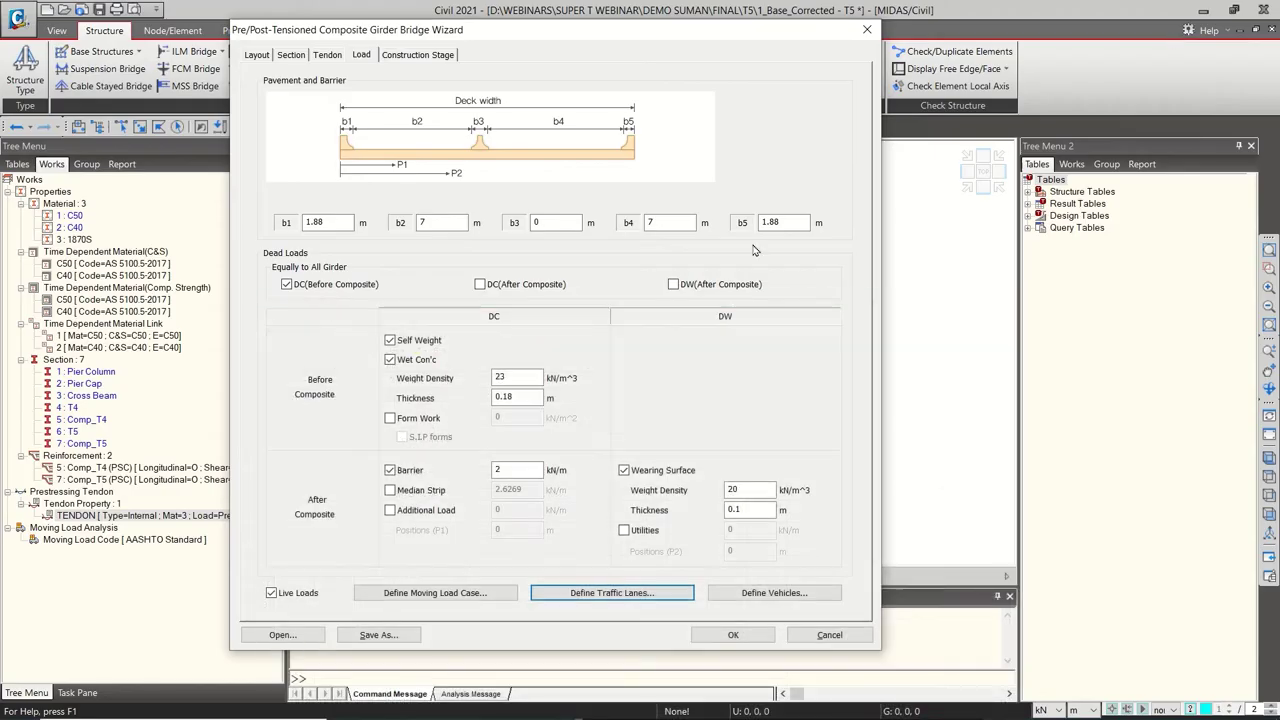
# Review the traffic lane definitions and the empty vehicle list, then go to the Construction Stage page
pyautogui.click(612, 592)
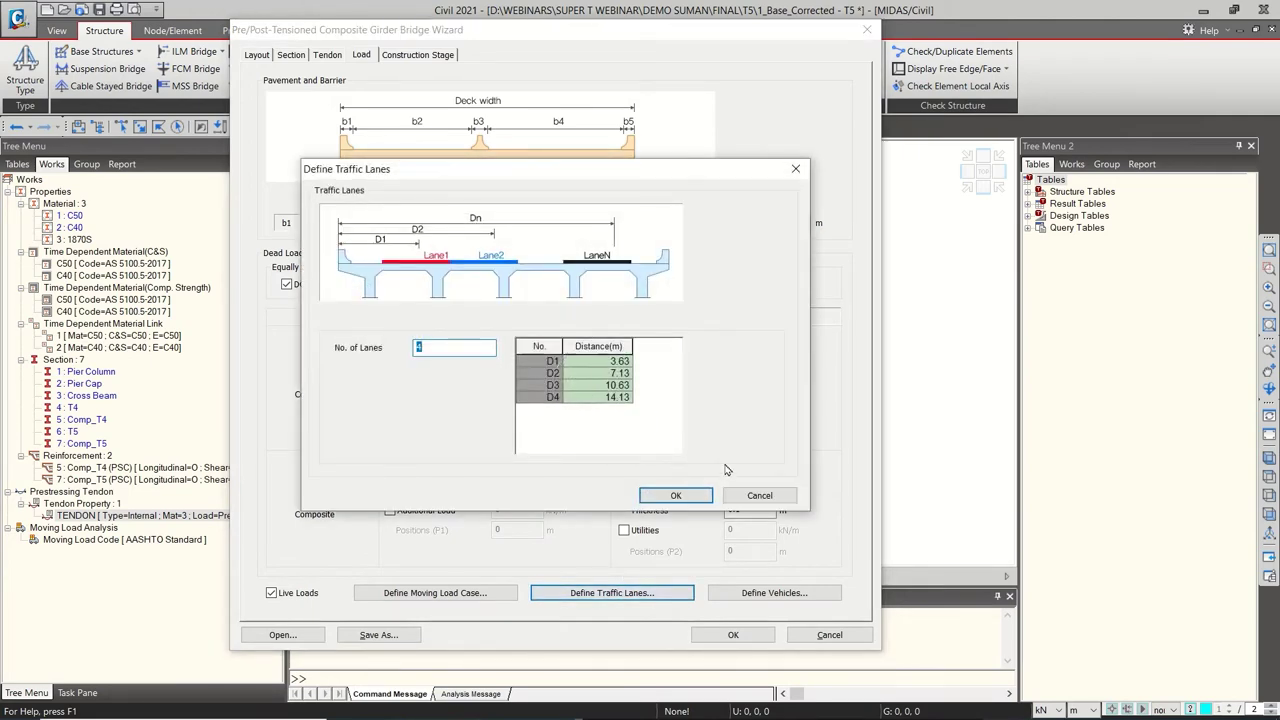
pyautogui.click(757, 495)
pyautogui.click(790, 593)
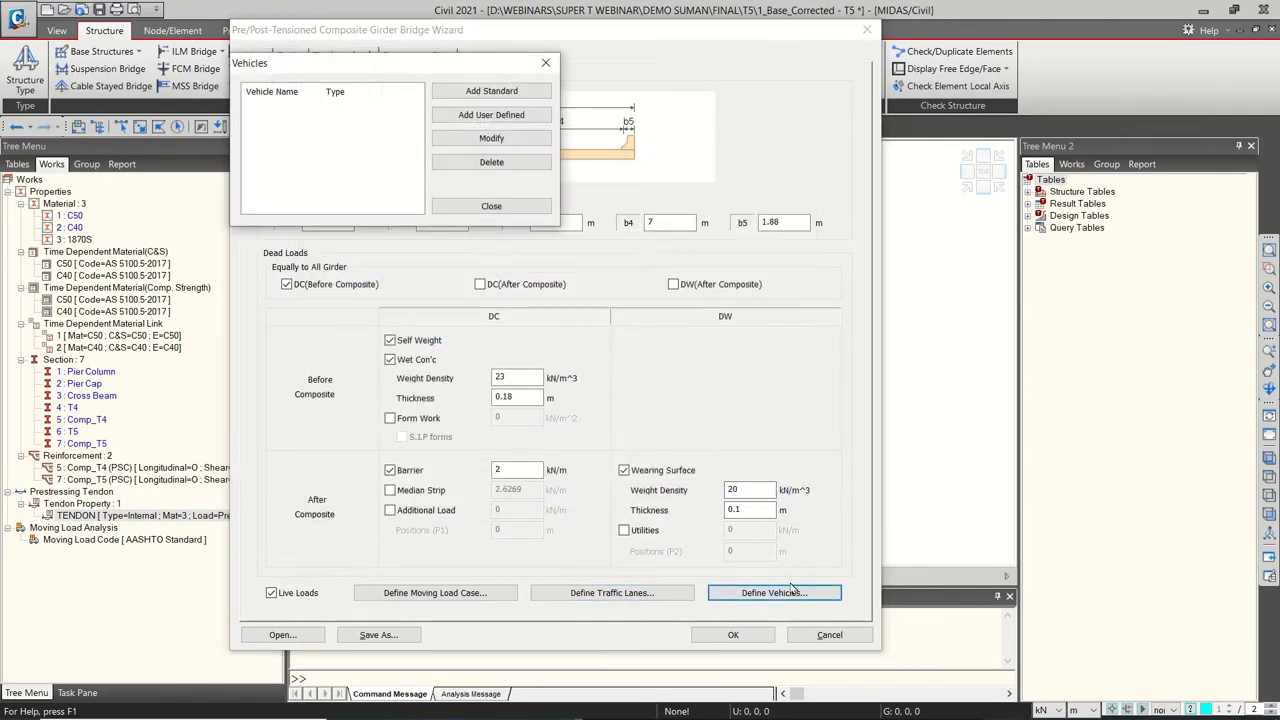
pyautogui.click(500, 206)
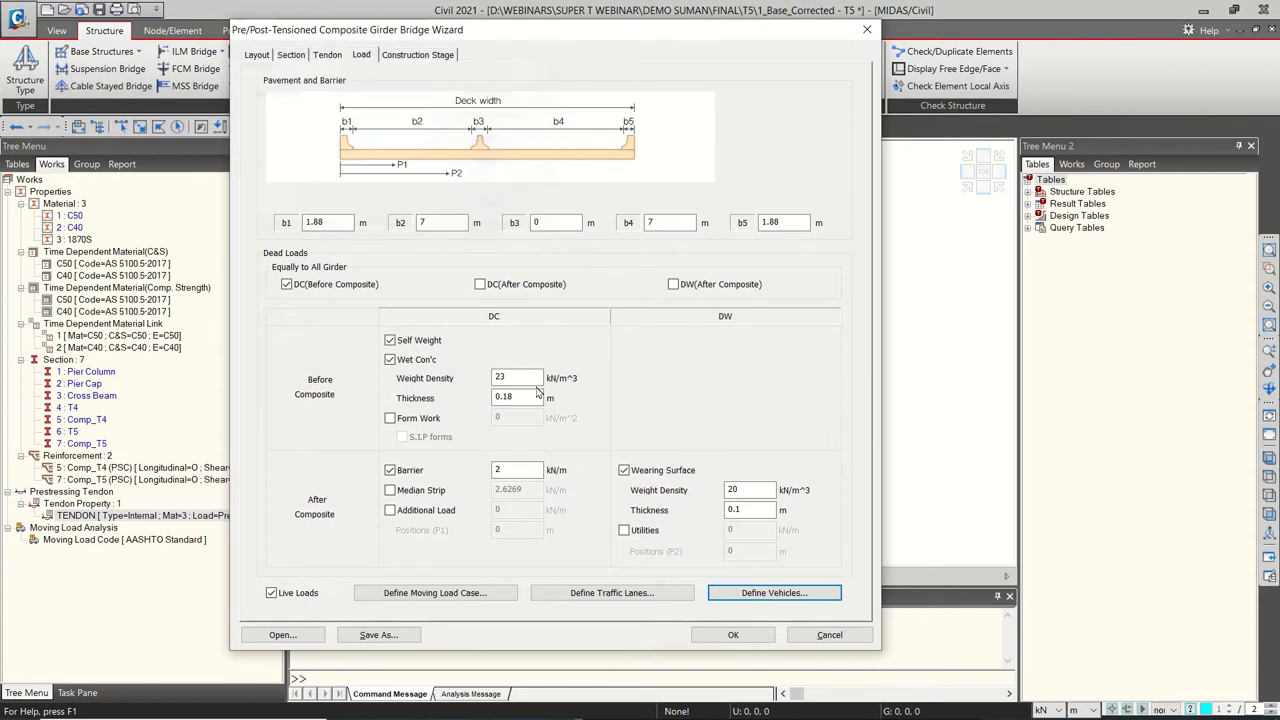
pyautogui.click(427, 57)
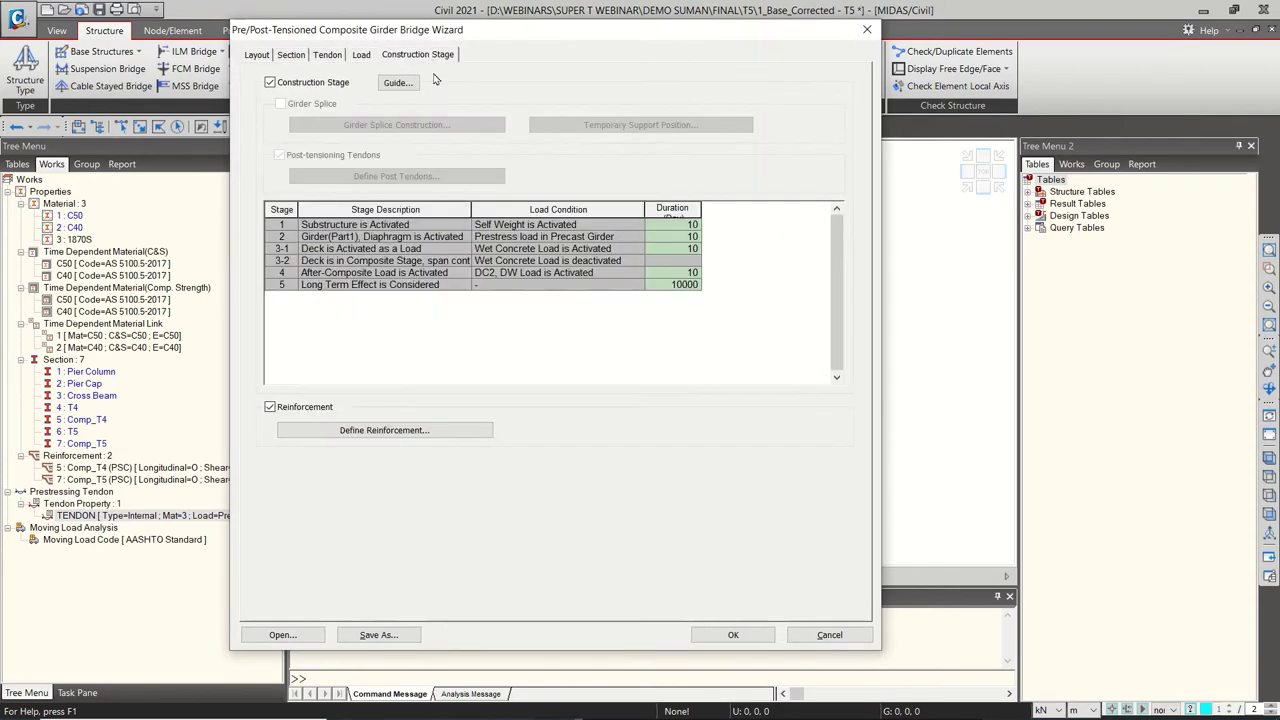
# Show the illustrated splice-girder construction stage guide, then return to the wizard's stage table
pyautogui.click(398, 83)
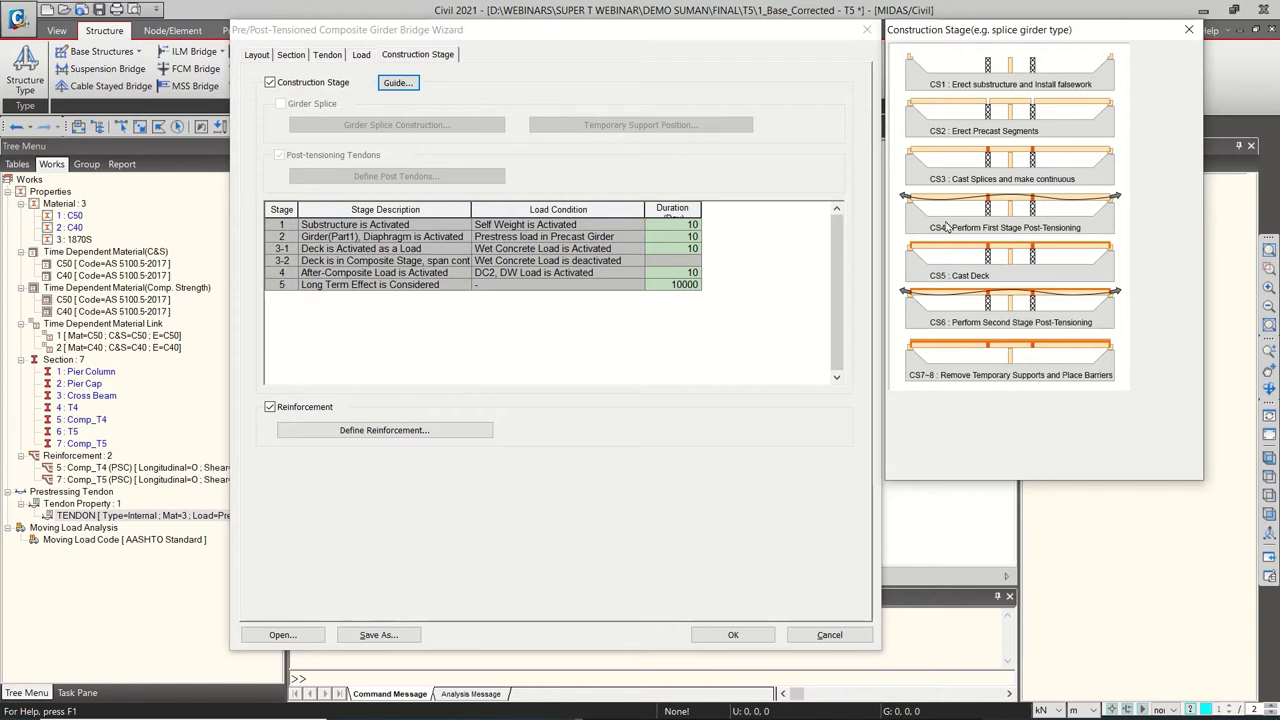
pyautogui.click(404, 268)
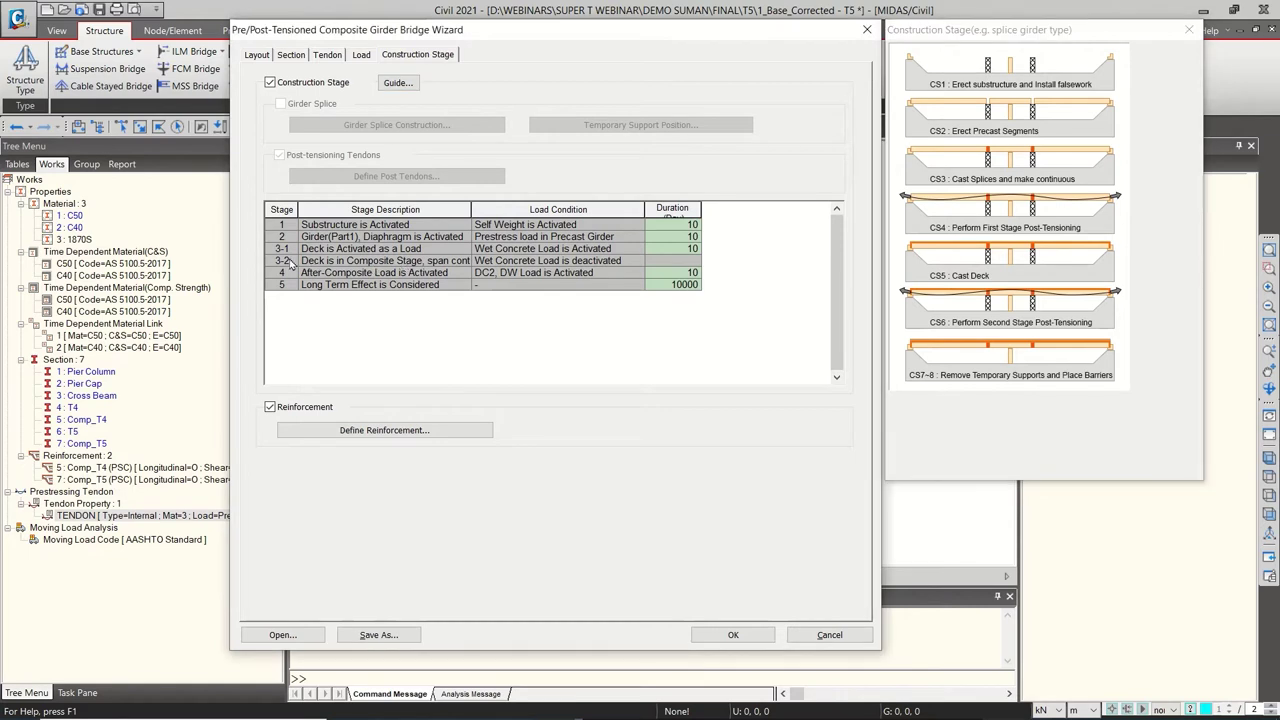
pyautogui.click(286, 260)
pyautogui.click(350, 280)
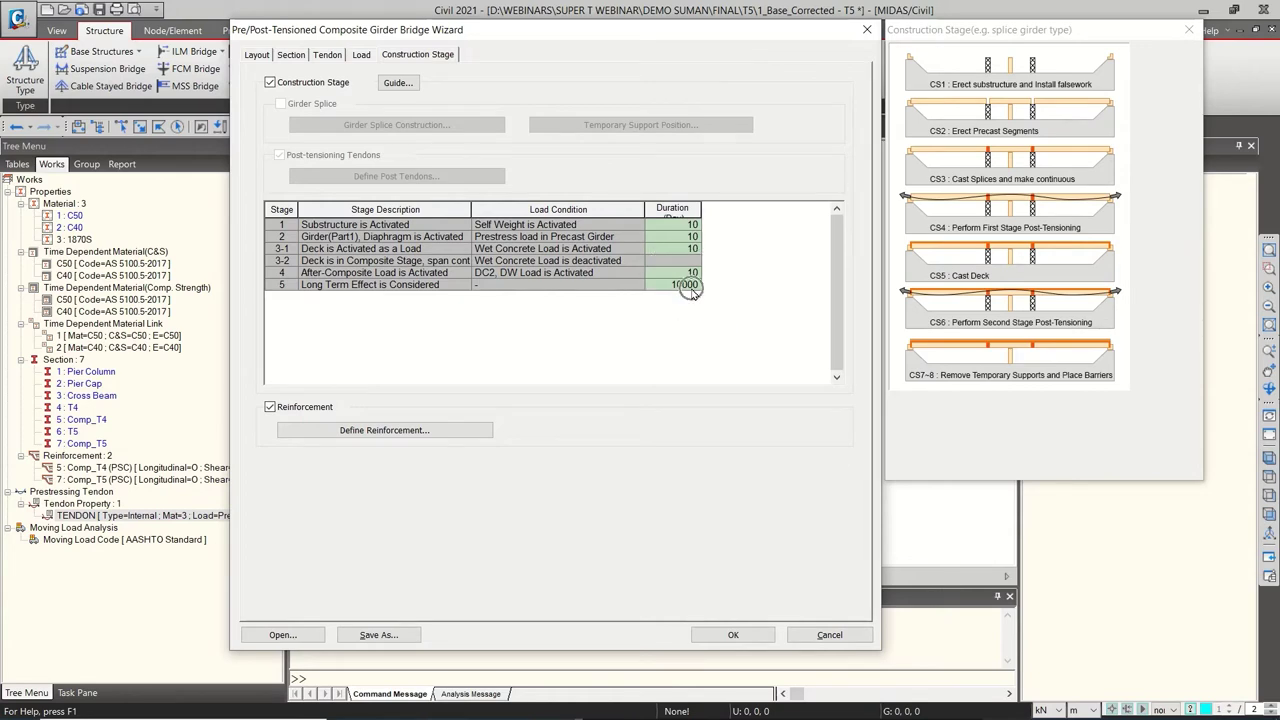
# Open reinforcement definition for section 7: Comp_T5 and set a 0.05 m guide-line offset
pyautogui.click(412, 432)
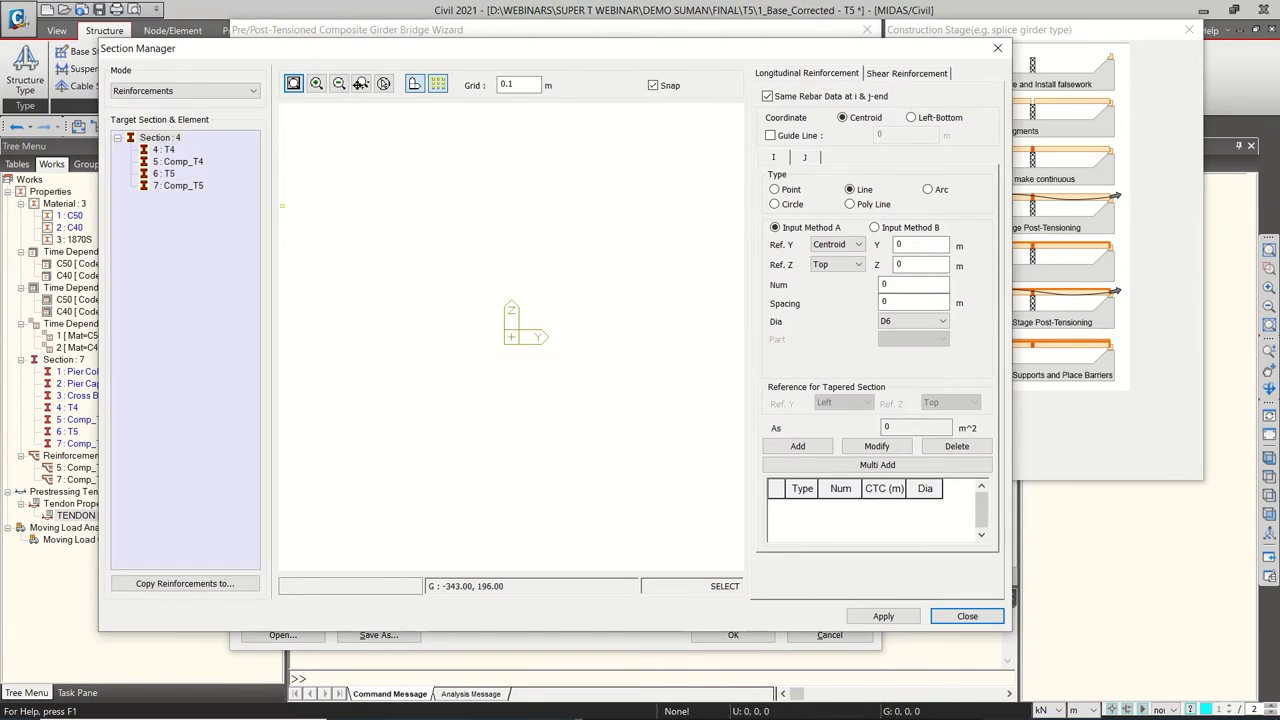
pyautogui.click(186, 188)
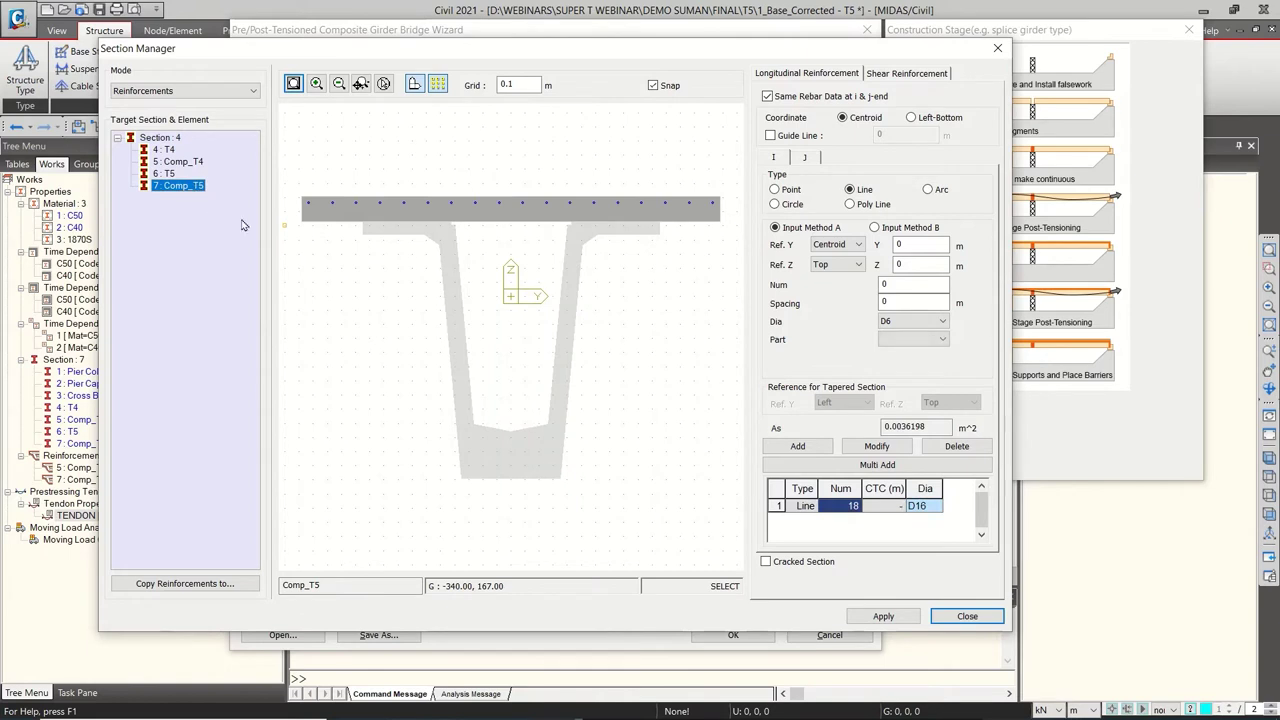
pyautogui.click(822, 135)
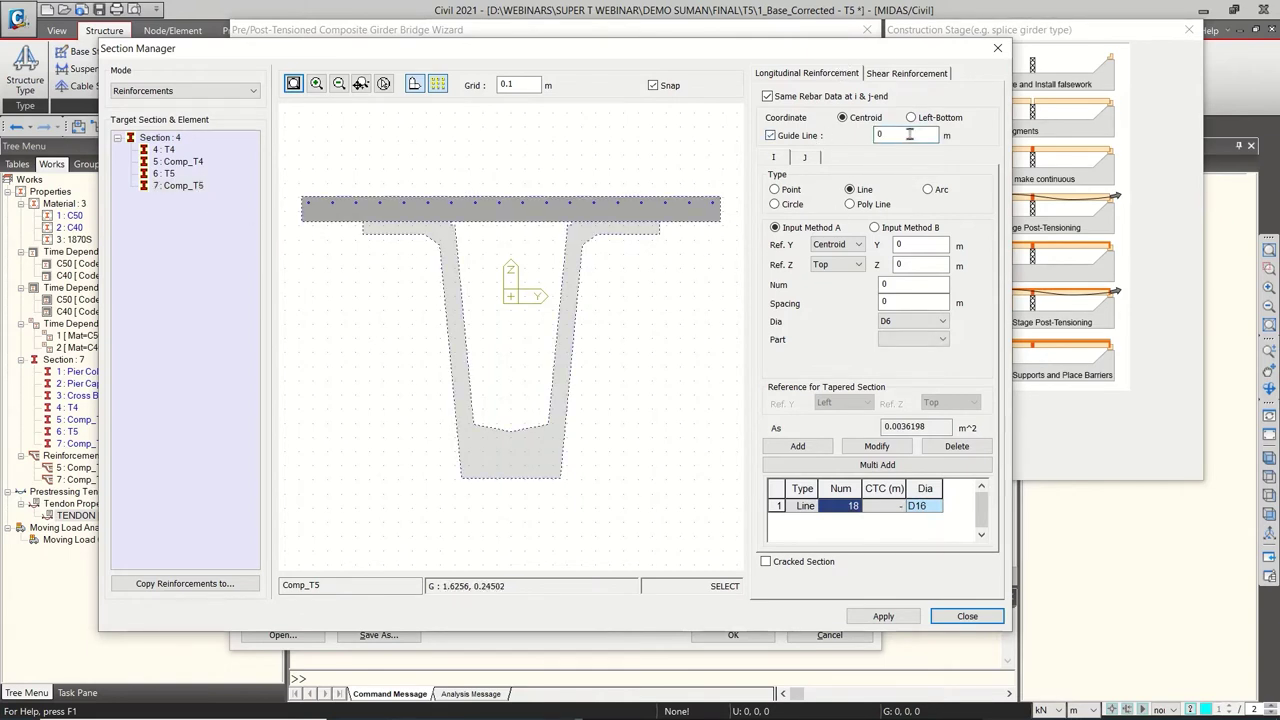
pyautogui.write('5')
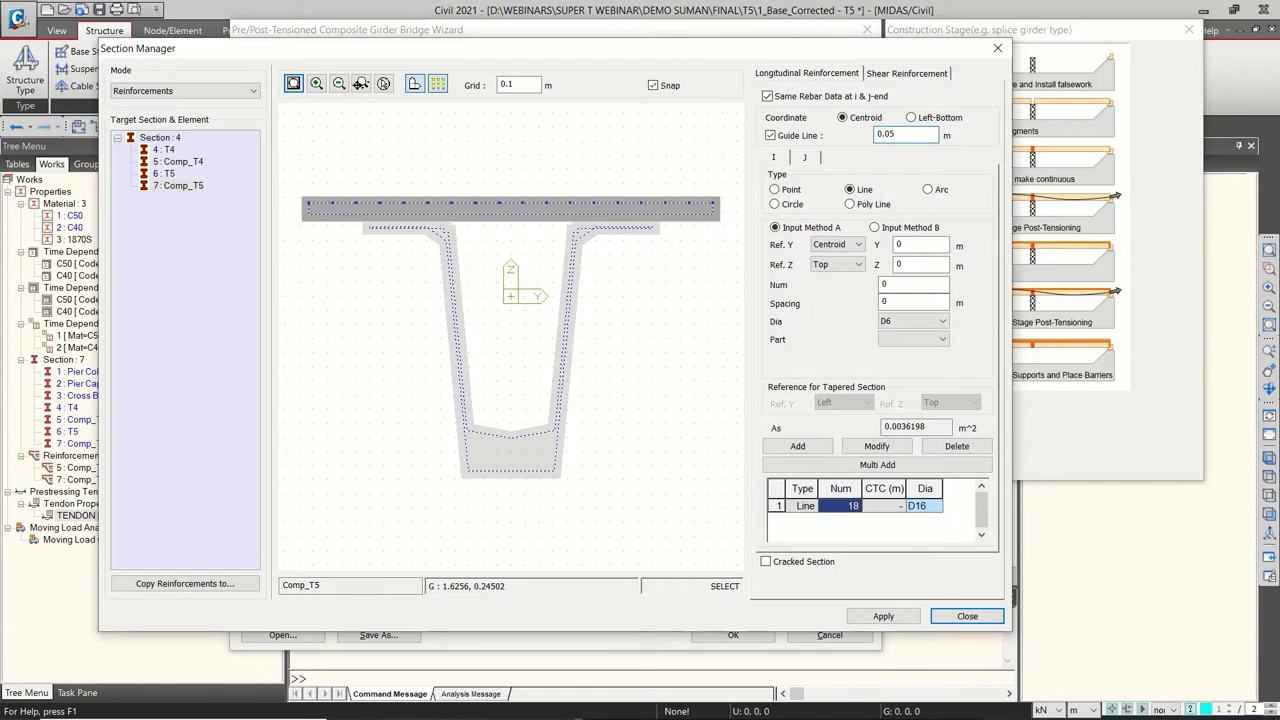
# Place a line of 20 D16 edge bars between both deck ends, assigned to Part 2
pyautogui.click(924, 229)
pyautogui.click(309, 213)
pyautogui.click(714, 213)
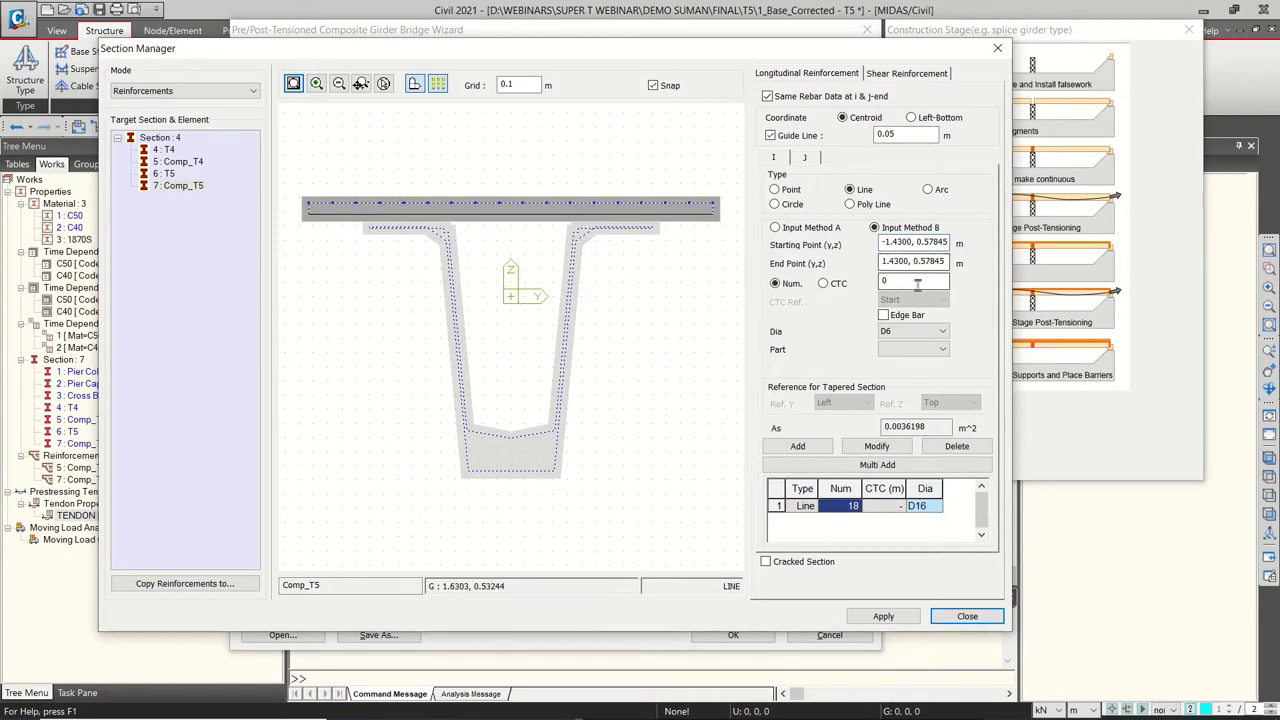
pyautogui.write('20')
pyautogui.click(883, 315)
pyautogui.click(912, 331)
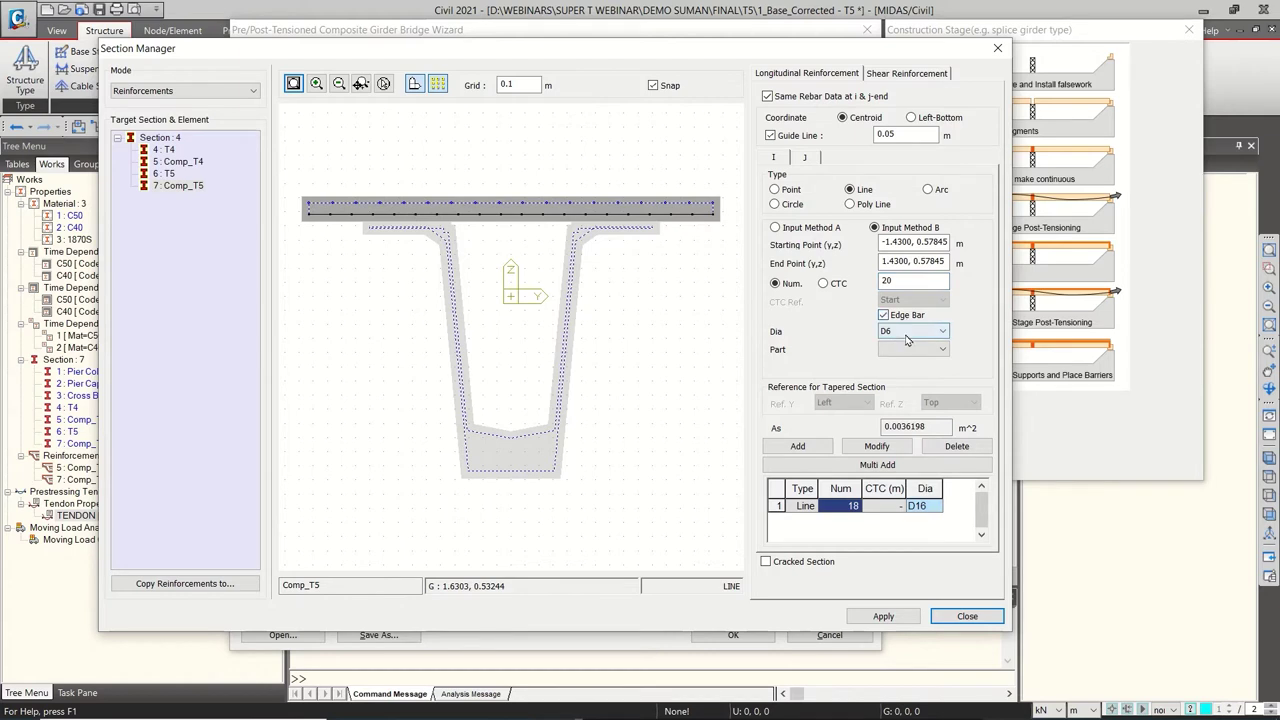
pyautogui.click(912, 387)
pyautogui.click(928, 350)
pyautogui.click(914, 386)
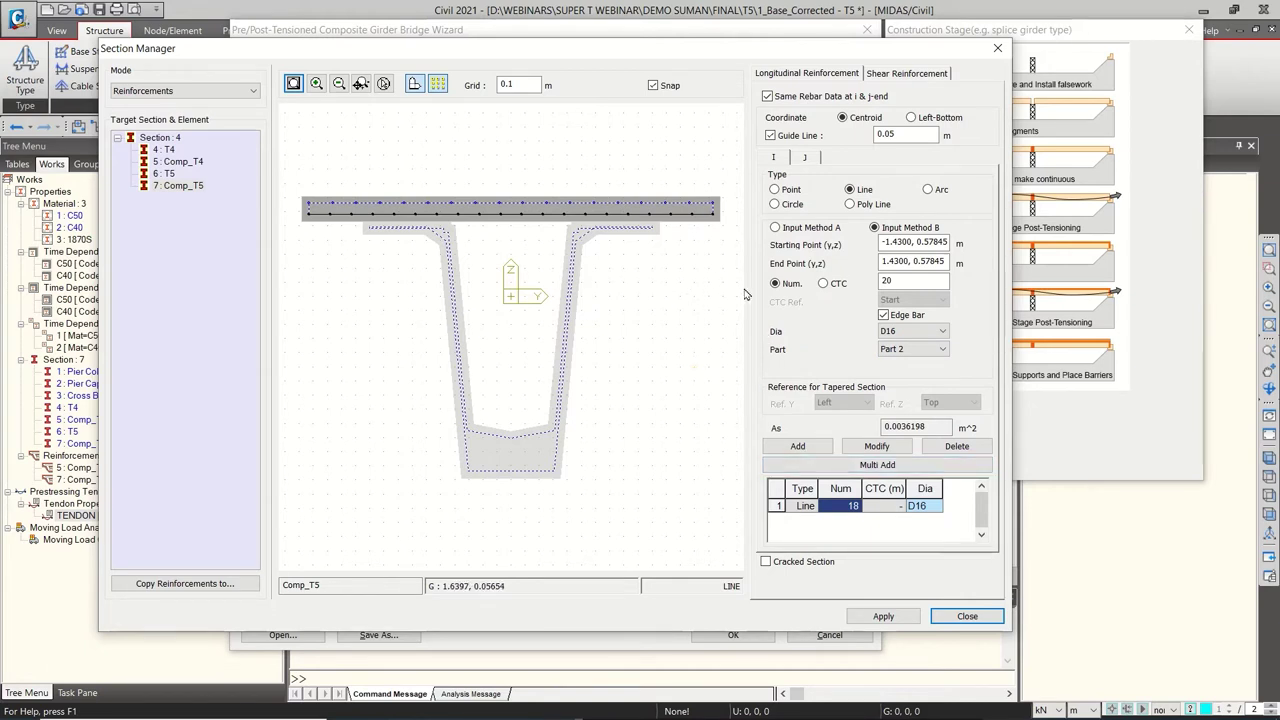
pyautogui.click(887, 74)
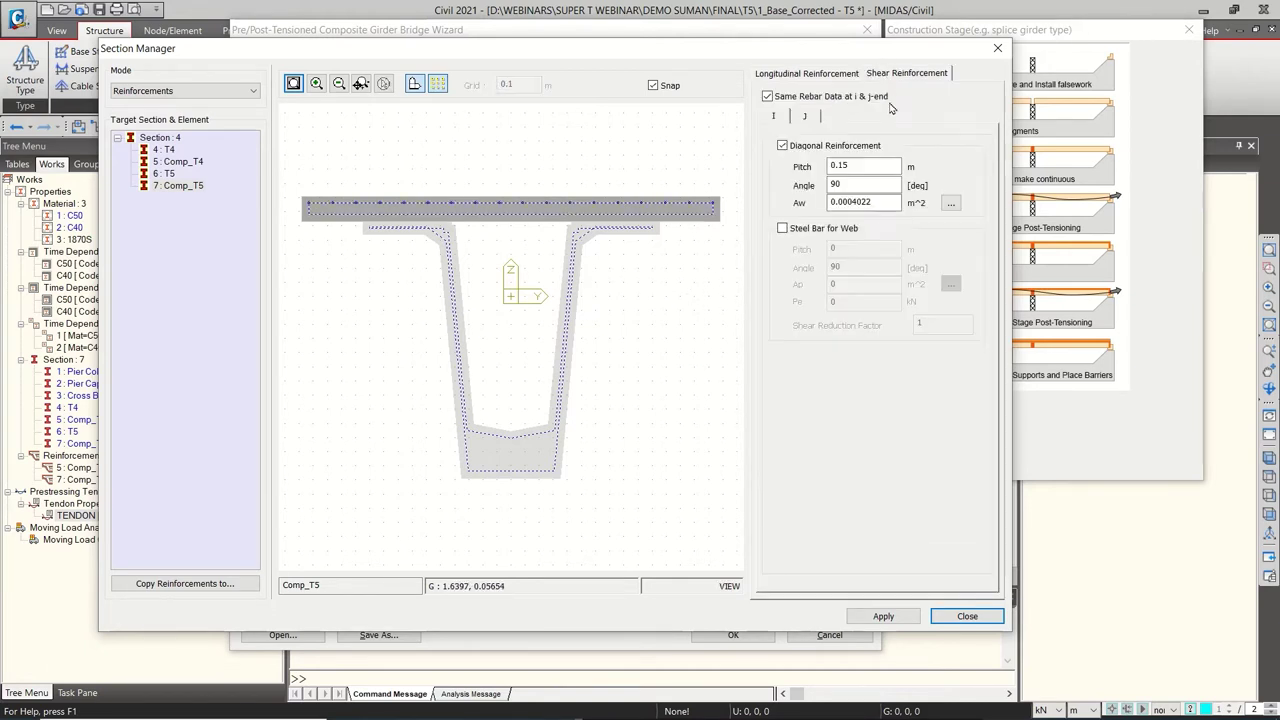
# Try the diagonal-bar area calculator with D16, then cancel, leaving shear reinforcement unchanged
pyautogui.click(863, 166)
pyautogui.click(950, 203)
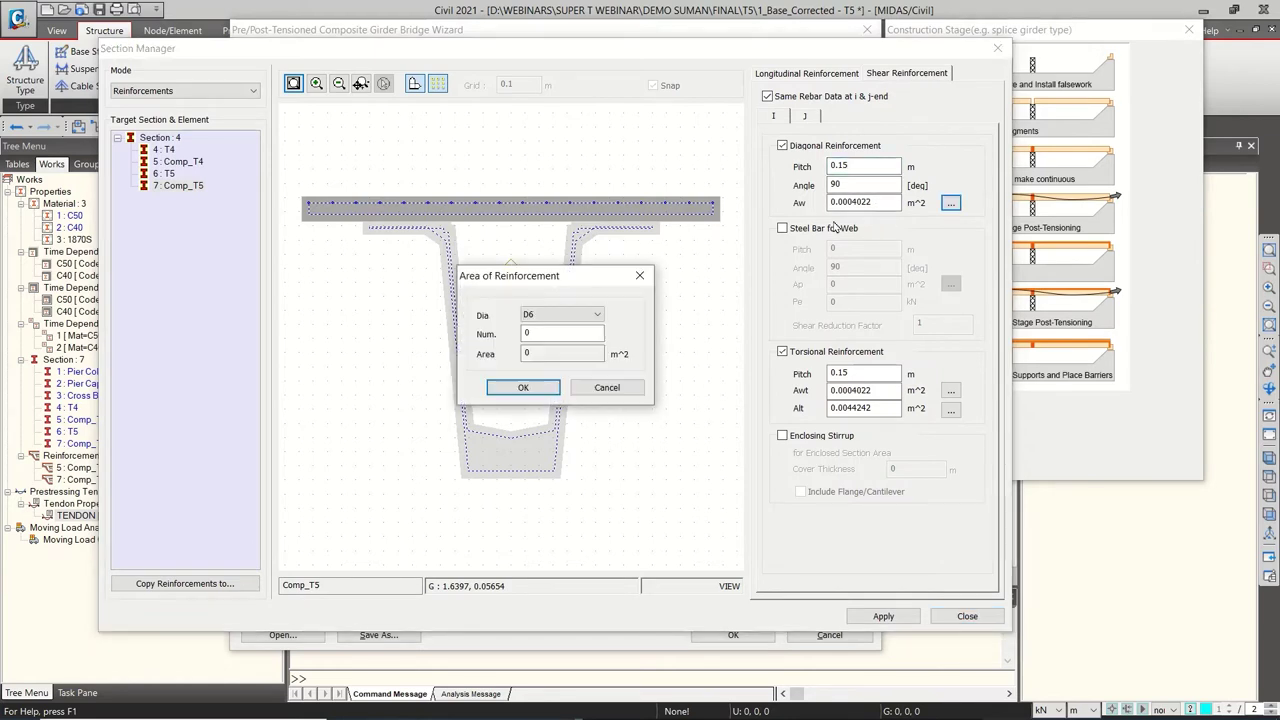
pyautogui.click(555, 315)
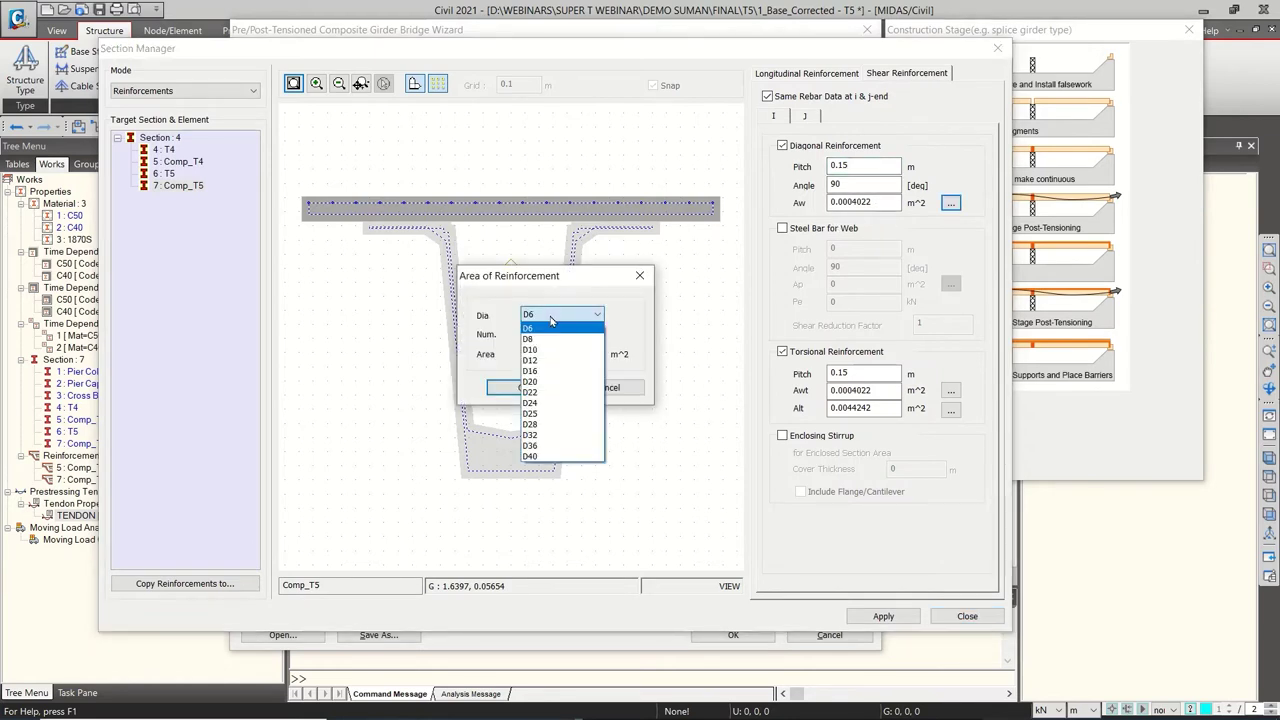
pyautogui.click(540, 371)
pyautogui.press('Tab')
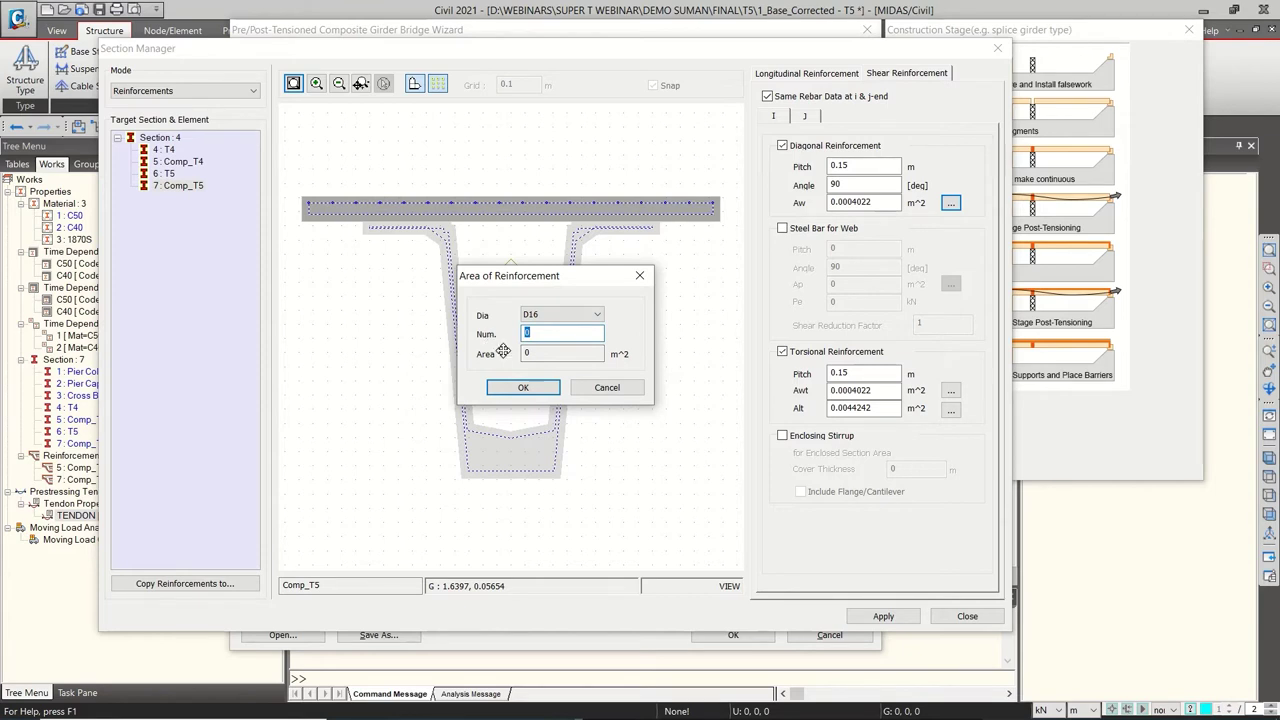
pyautogui.click(607, 388)
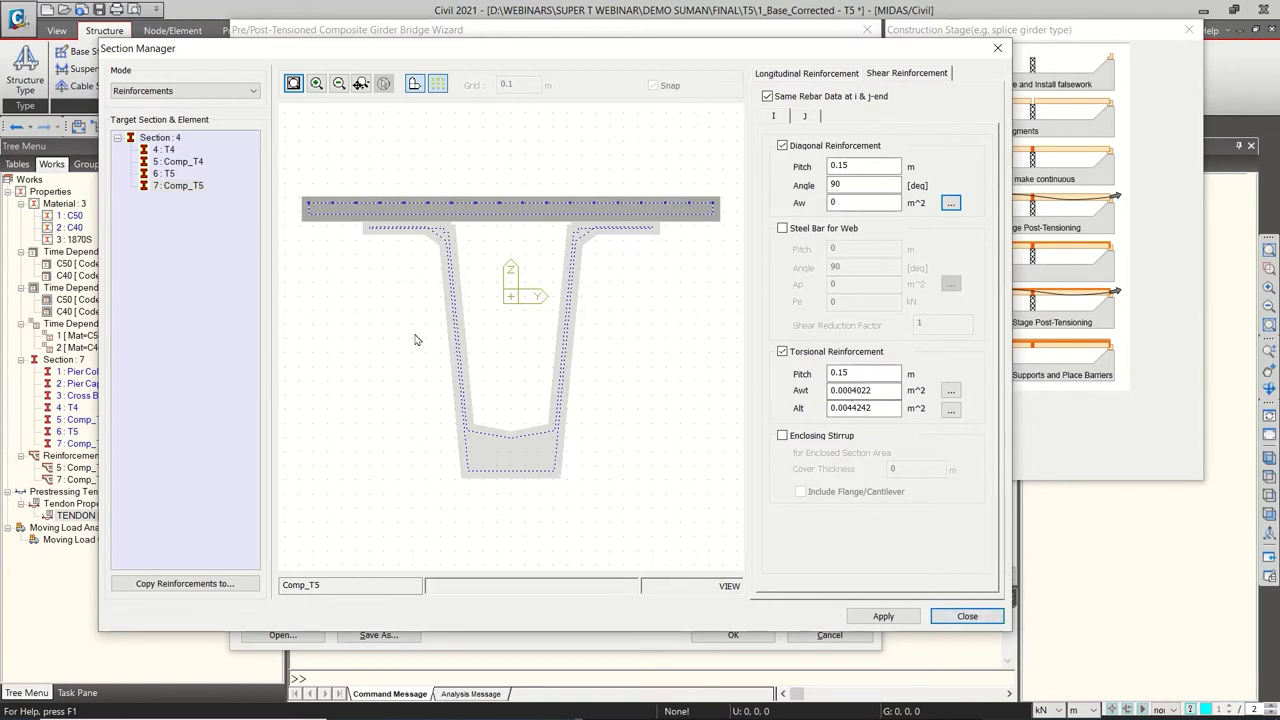
# Reselect Comp_T5, return to Longitudinal Reinforcement and close the reinforcement editor
pyautogui.click(196, 188)
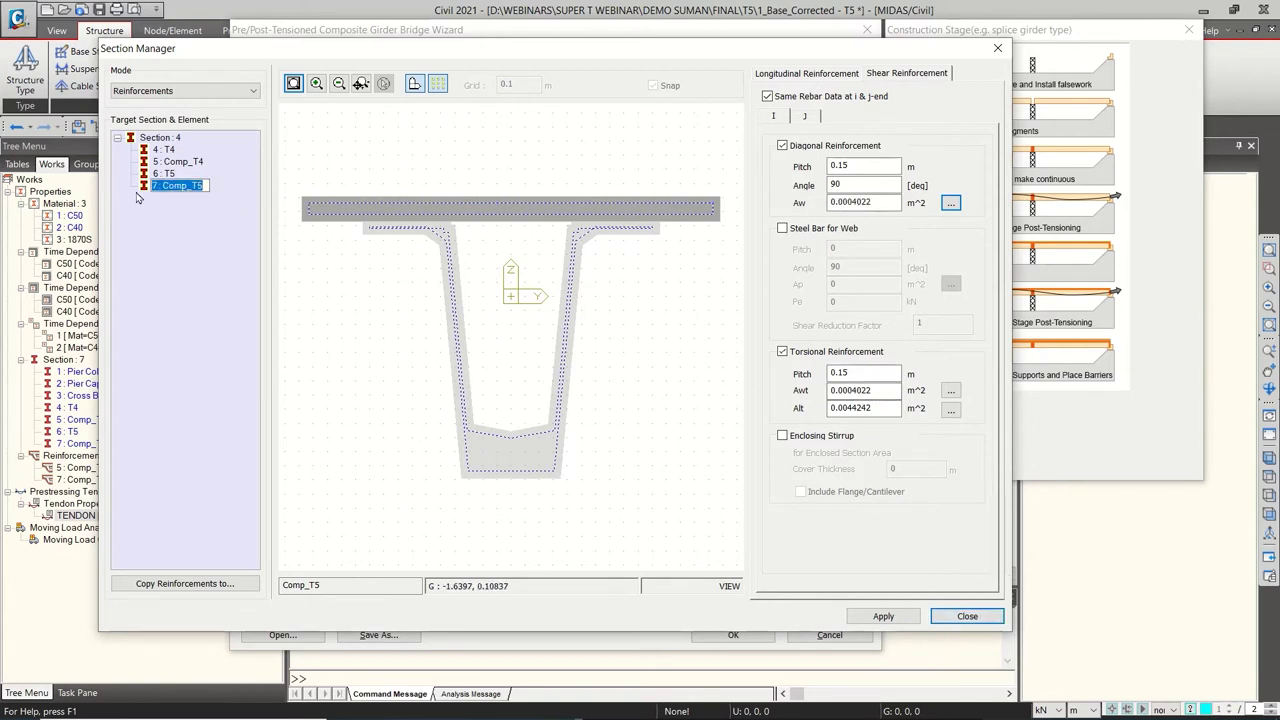
pyautogui.click(163, 173)
pyautogui.click(178, 185)
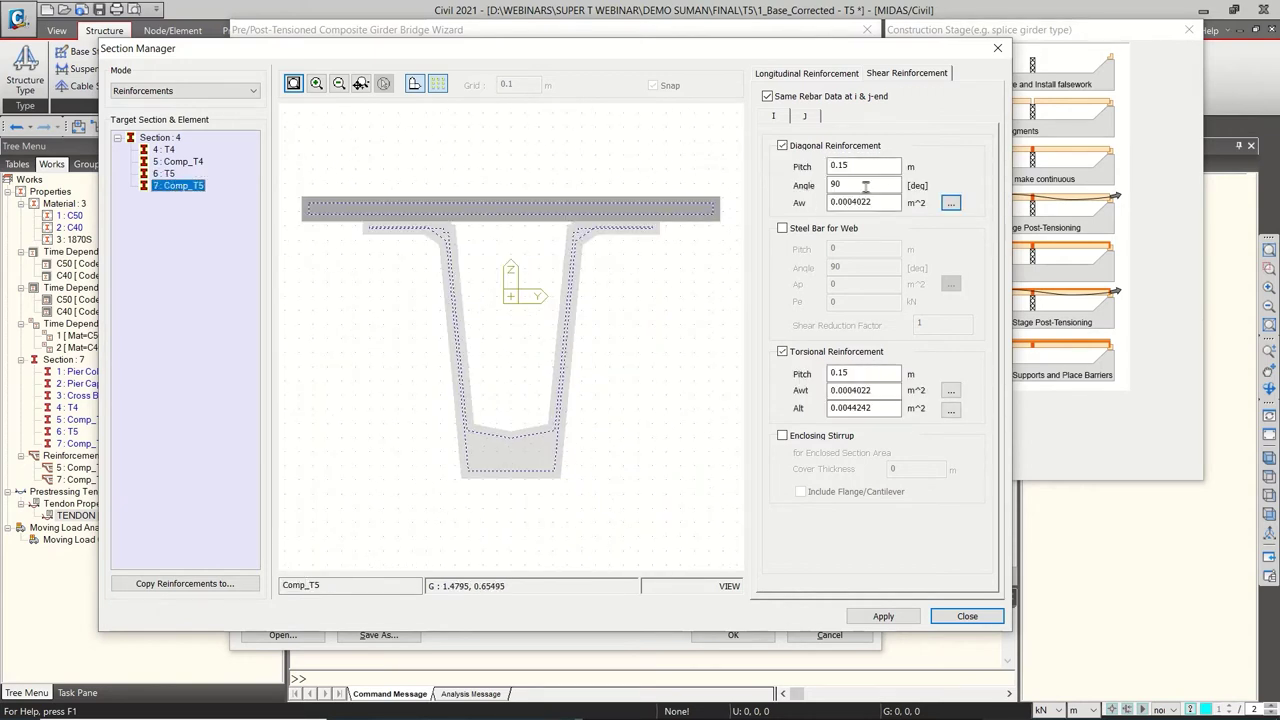
pyautogui.click(806, 74)
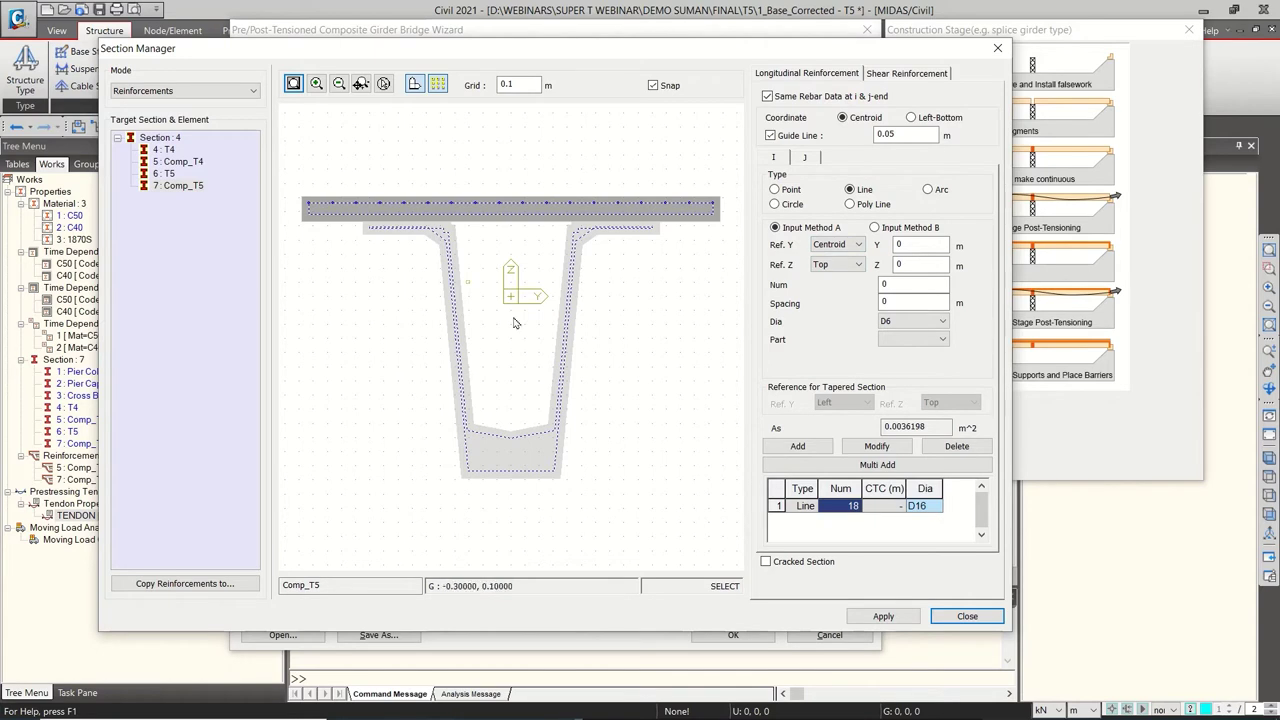
pyautogui.click(966, 616)
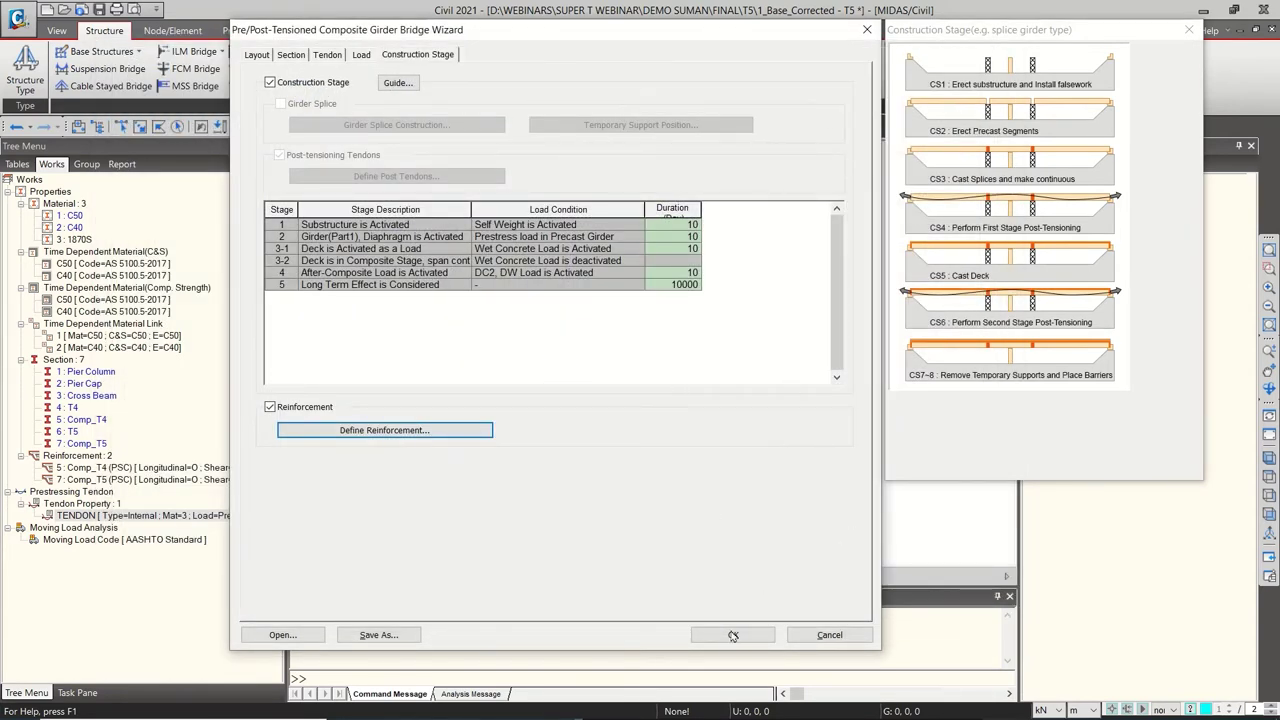
# Save the bridge wizard settings as the WZD file 'T5-demo' in the T5 folder
pyautogui.click(378, 635)
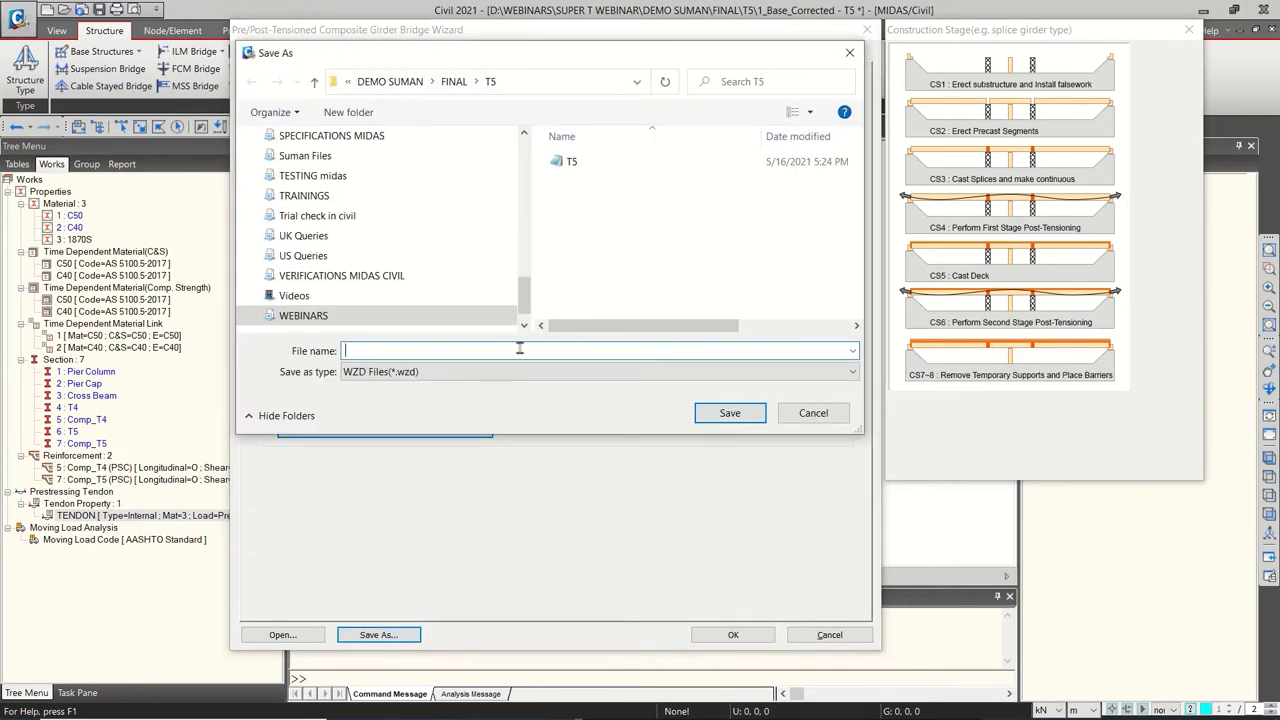
pyautogui.write('T5-demo')
pyautogui.click(731, 413)
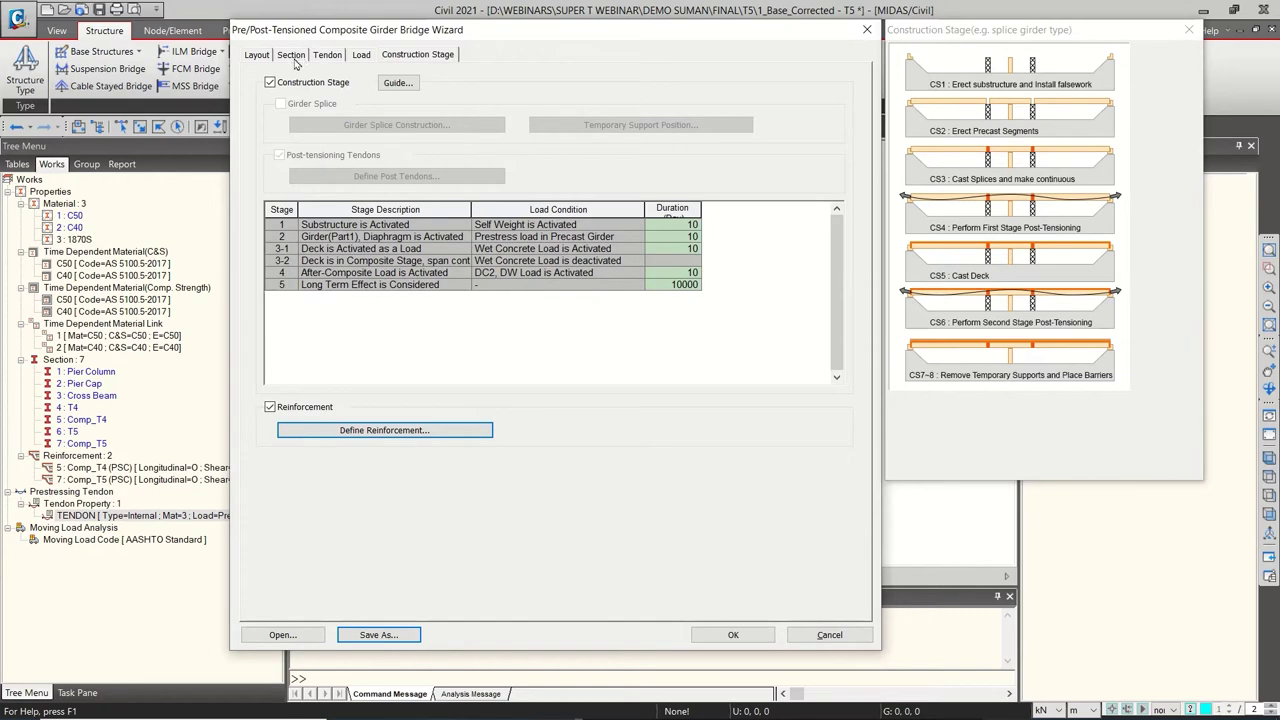
# Review the section, layout (spans 32, 35, 32) and tendon settings, then generate the bridge model
pyautogui.click(291, 55)
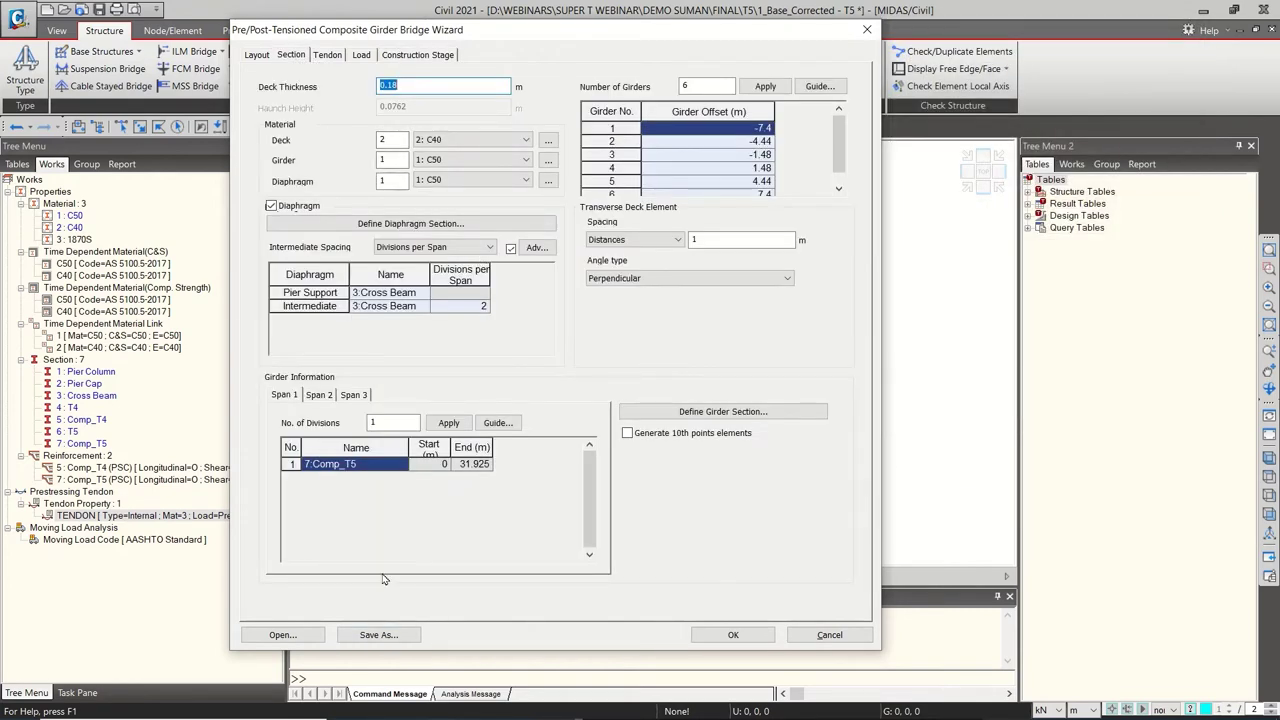
pyautogui.click(262, 59)
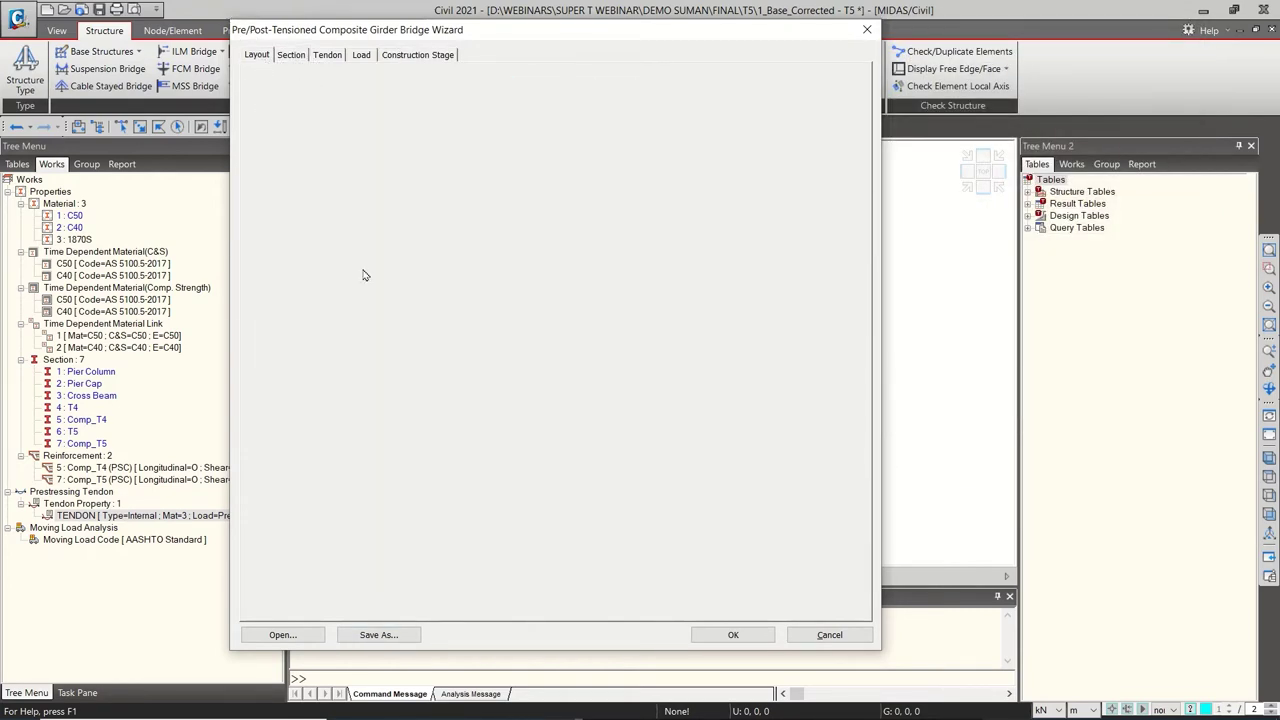
pyautogui.click(465, 246)
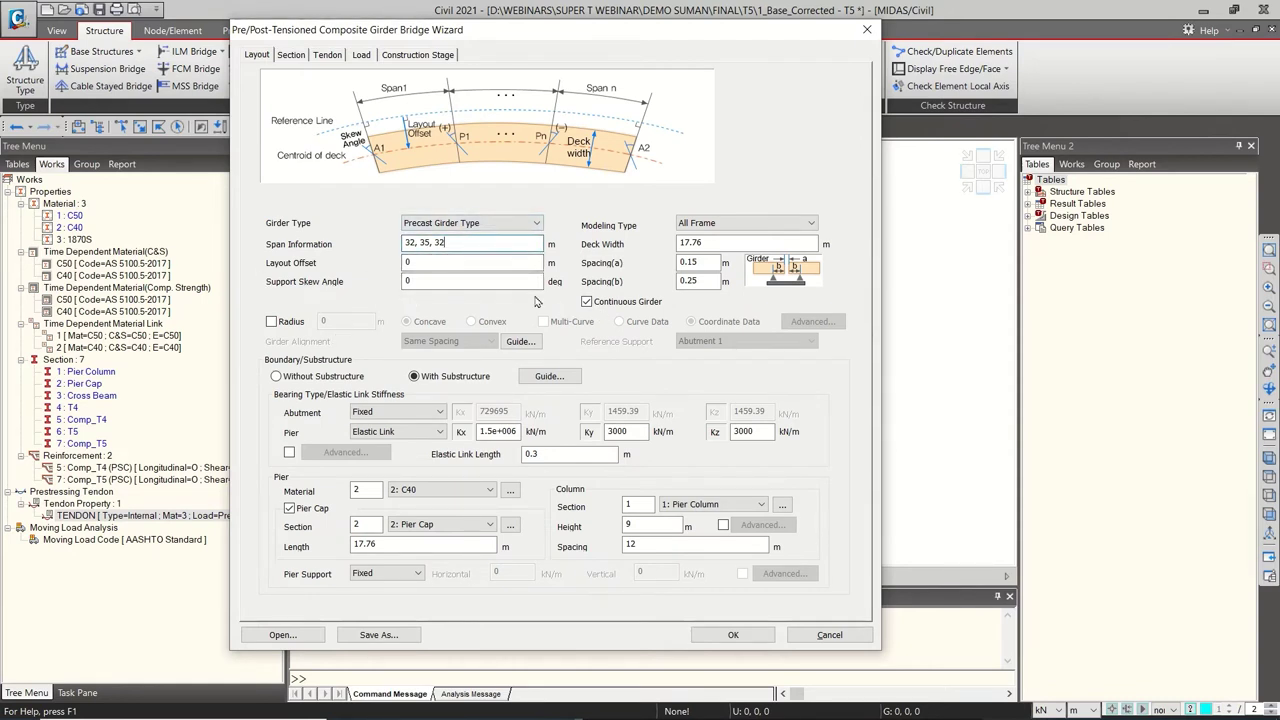
pyautogui.press('Tab')
pyautogui.press('Tab')
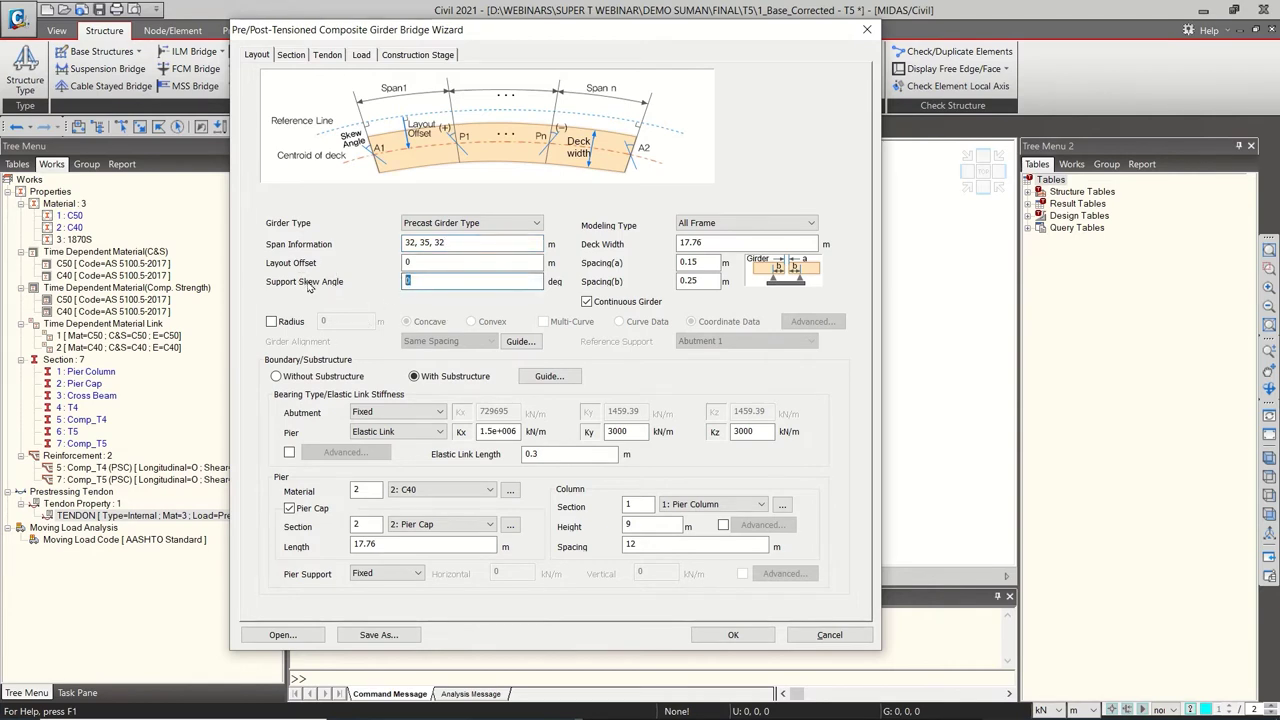
pyautogui.click(291, 55)
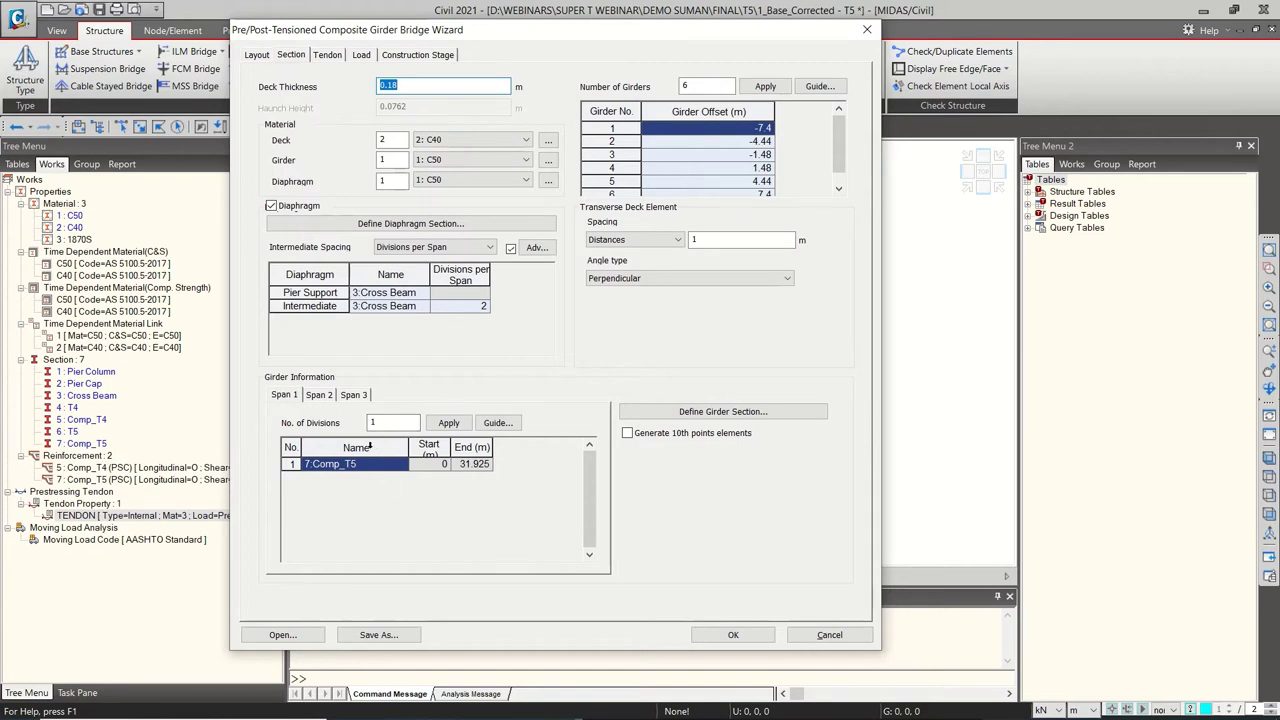
pyautogui.click(329, 57)
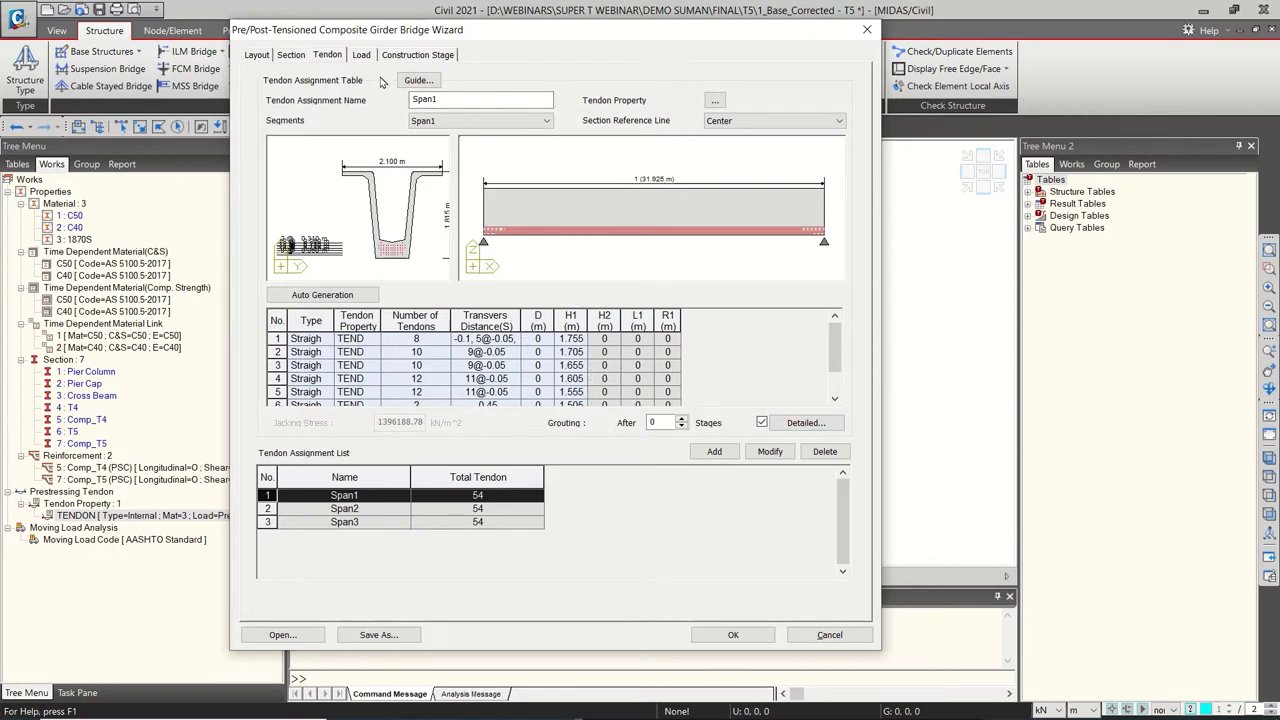
pyautogui.click(757, 640)
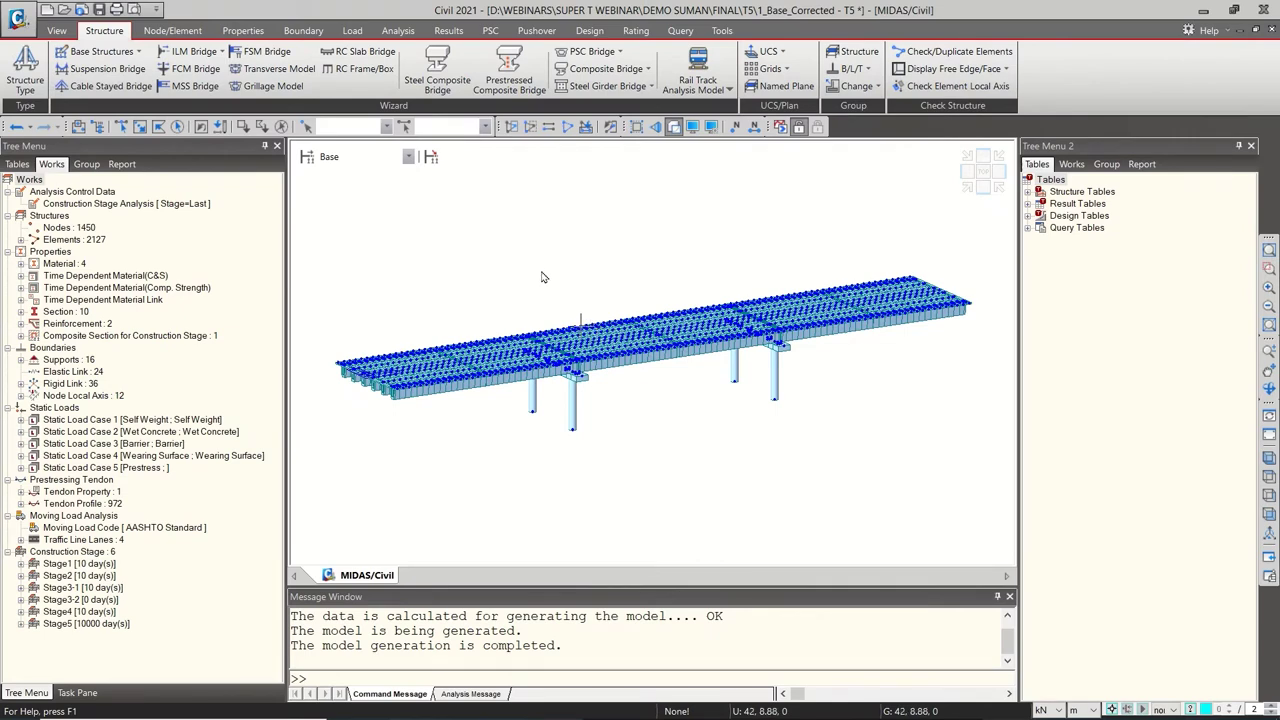
# View the generated bridge from top, front and along its length, check stages, then undo it
pyautogui.click(982, 173)
pyautogui.click(972, 175)
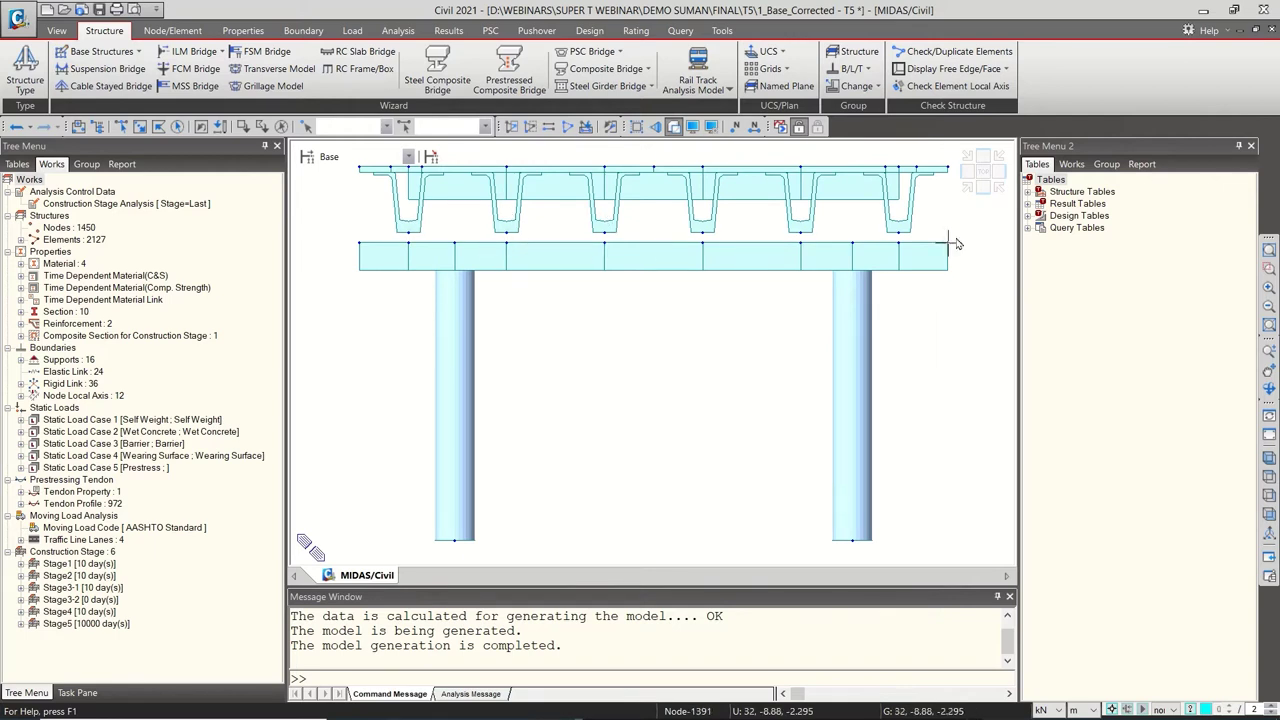
pyautogui.click(981, 198)
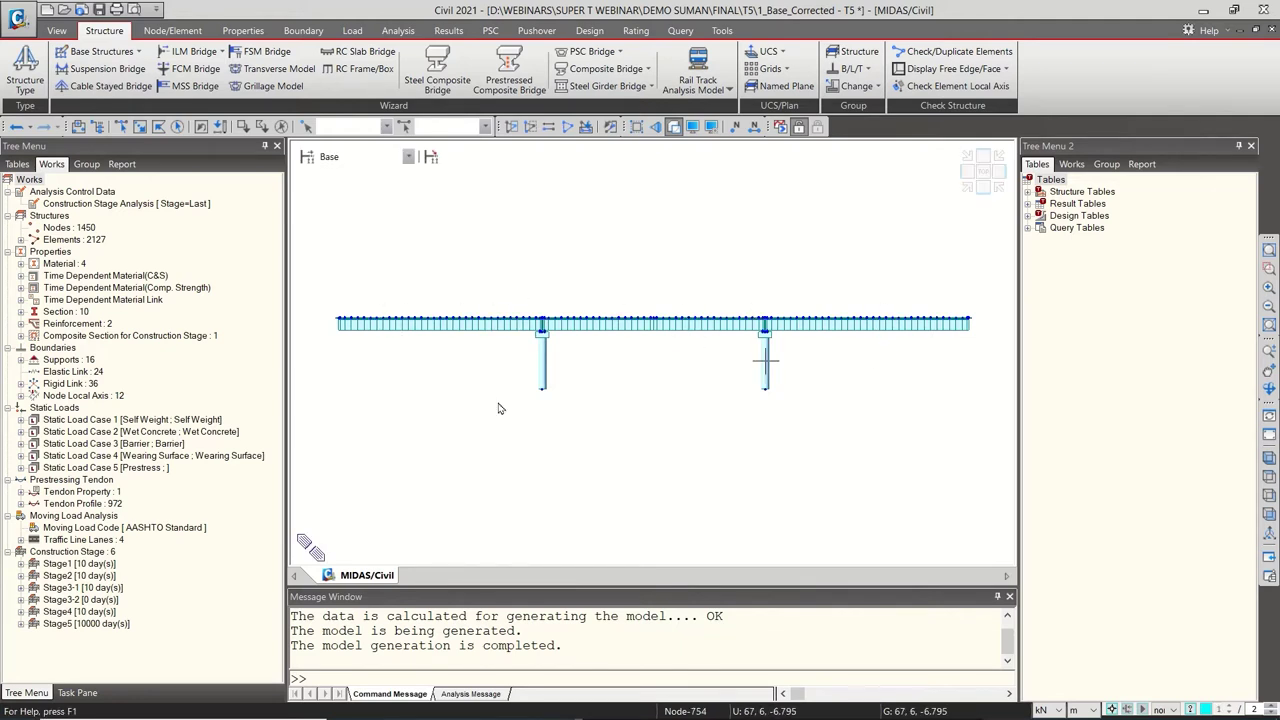
pyautogui.click(354, 160)
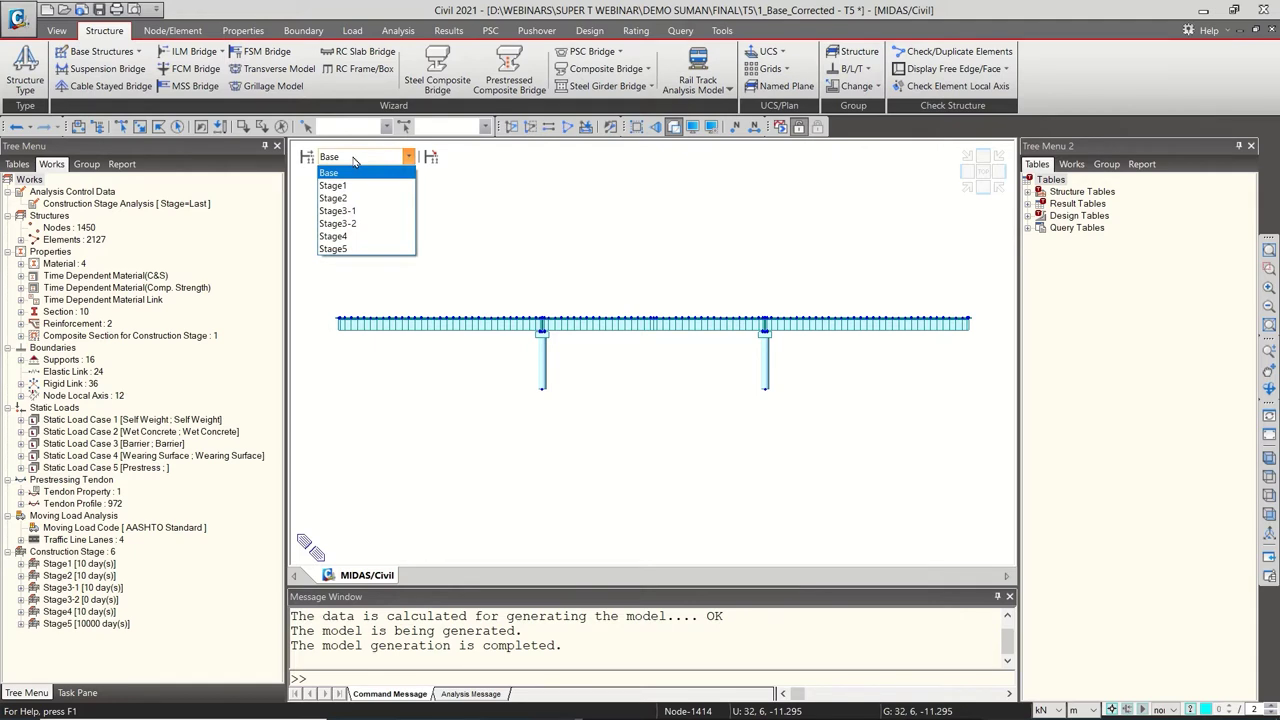
pyautogui.click(511, 201)
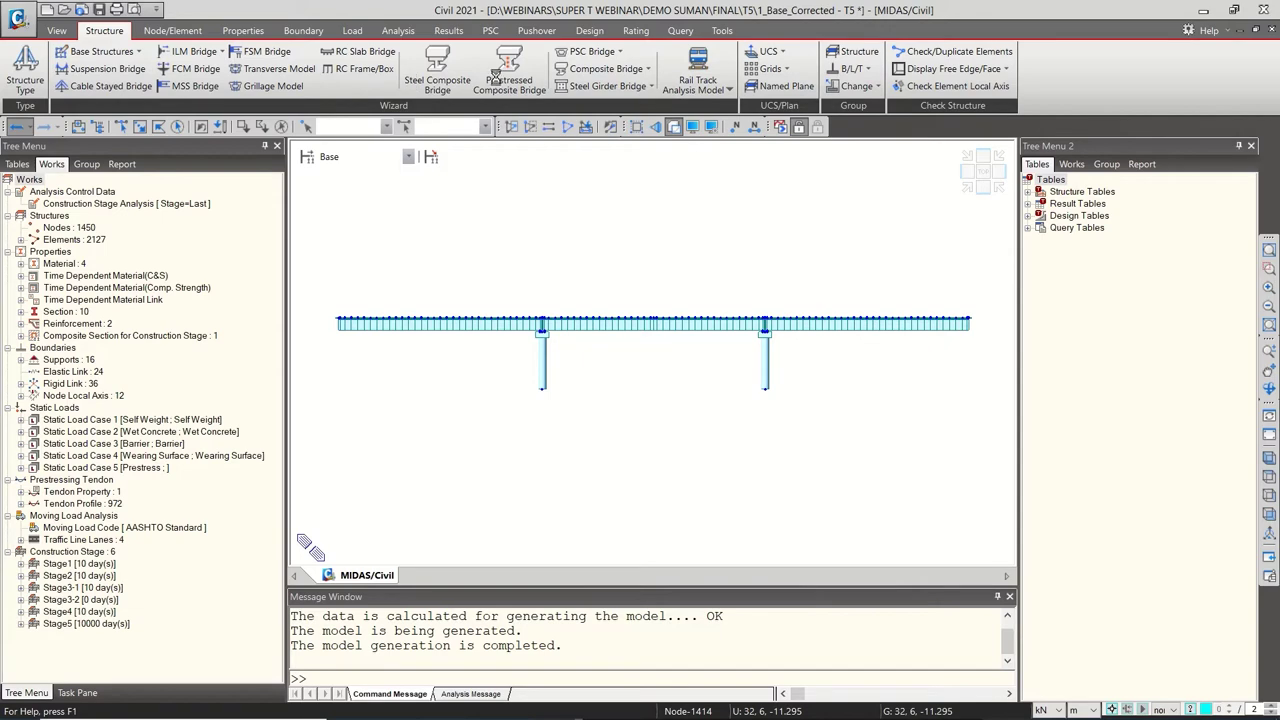
pyautogui.hotkey('ctrl', 'z')
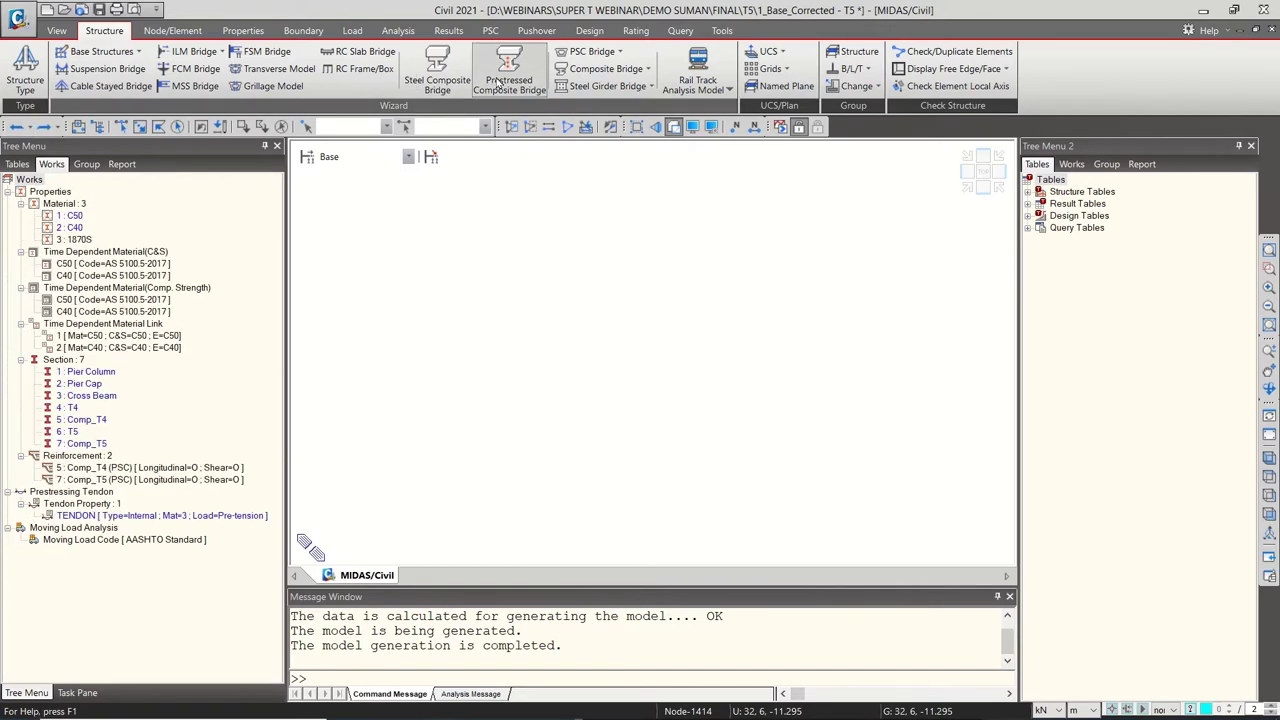
# Reopen the composite bridge wizard, set Support Skew Angle to 35 and regenerate the model
pyautogui.click(507, 78)
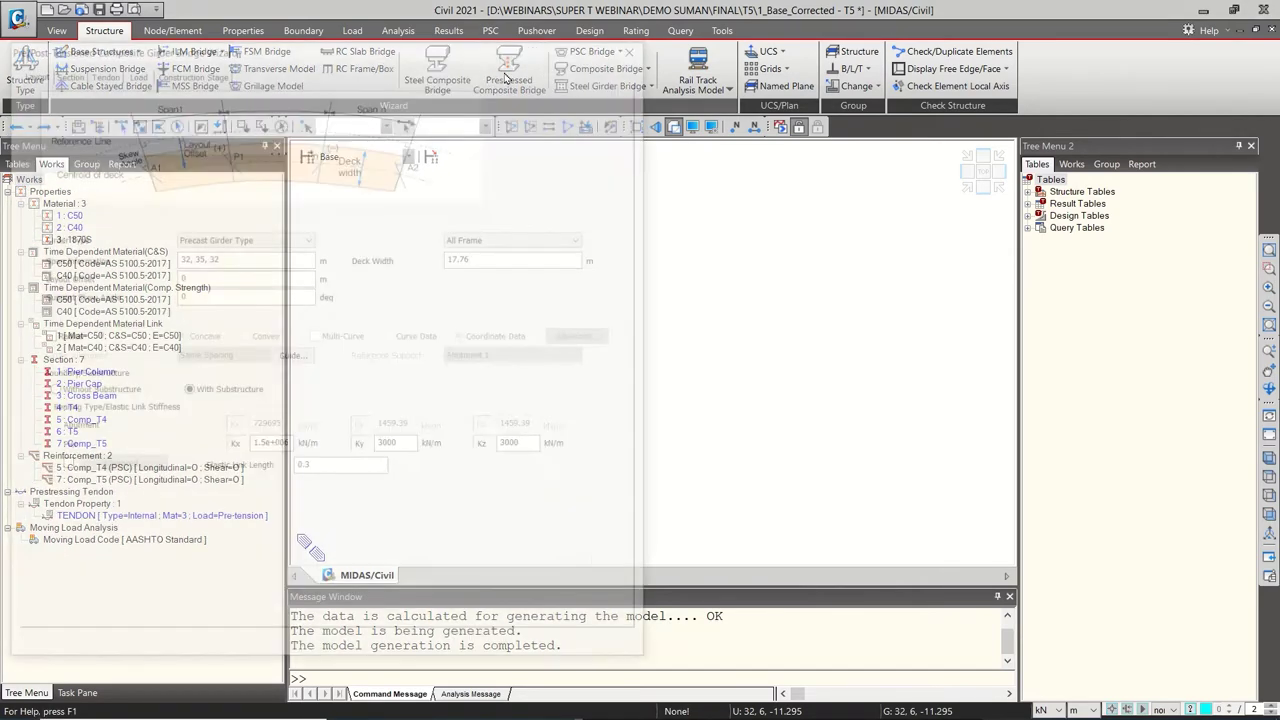
pyautogui.click(195, 292)
pyautogui.doubleClick(195, 292)
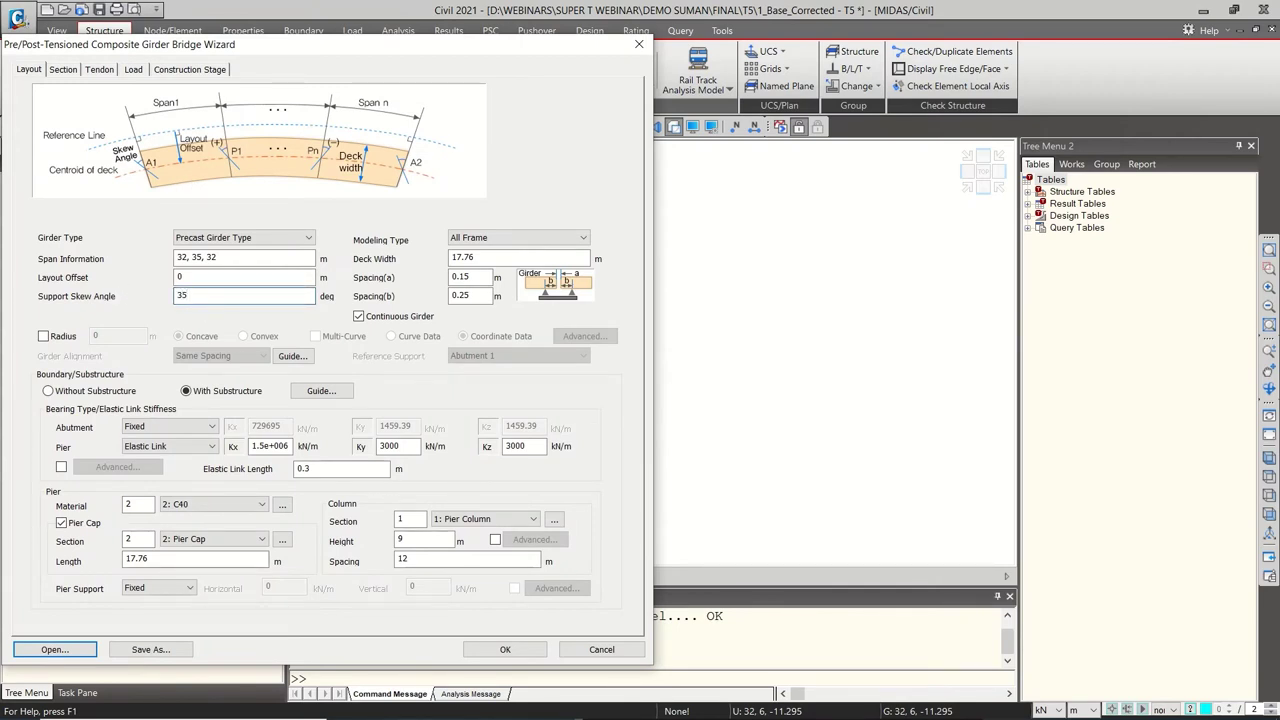
pyautogui.write('35')
pyautogui.press('Return')
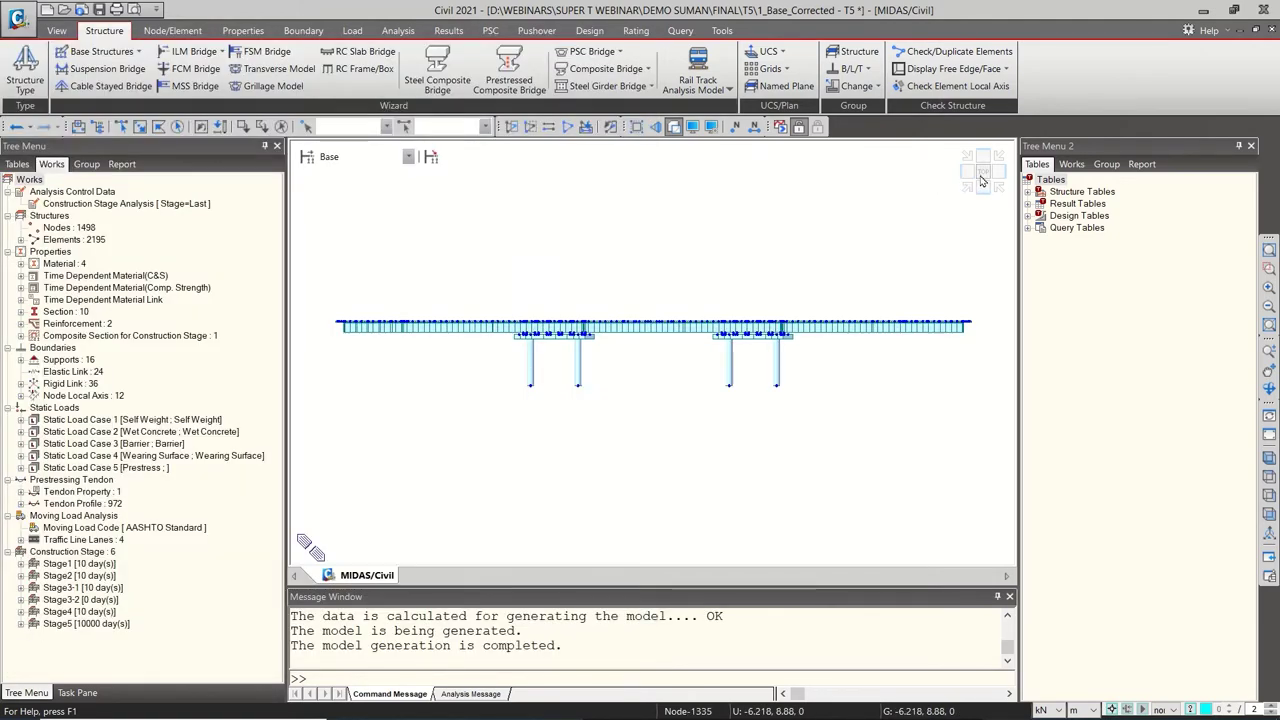
# View the 35° skewed deck from top and front, check the stage list, then undo the model
pyautogui.click(982, 171)
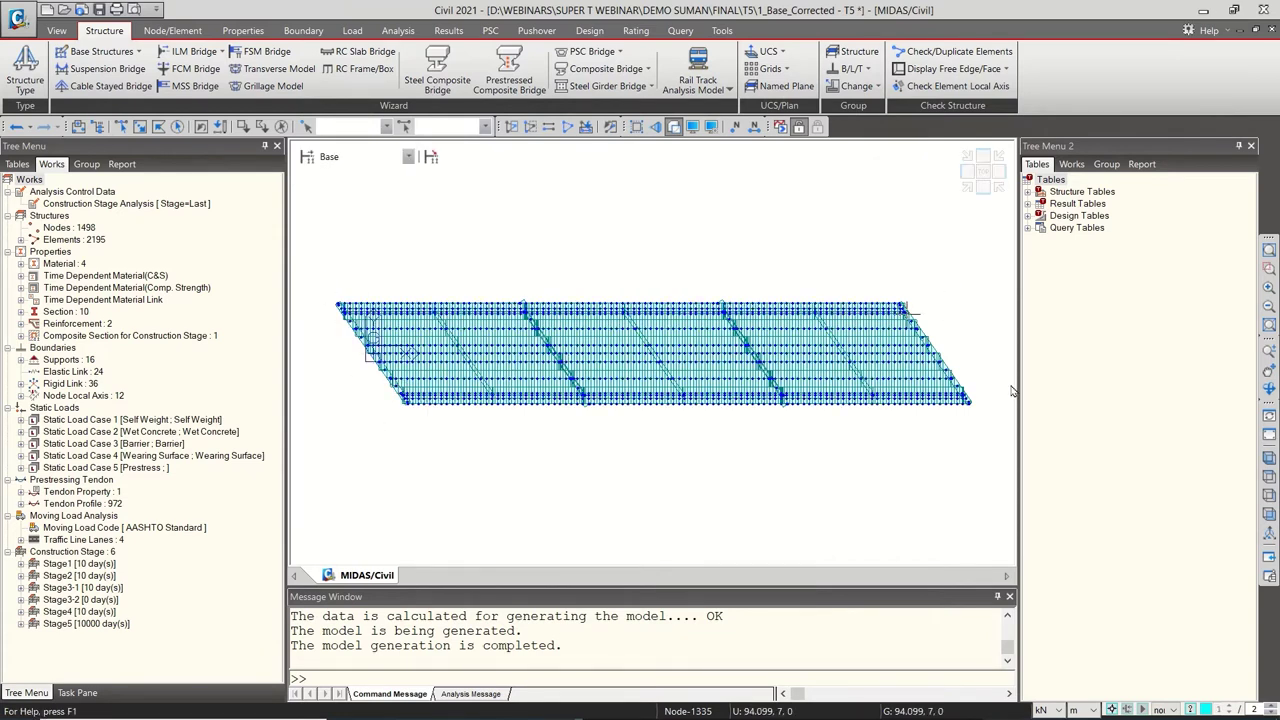
pyautogui.click(986, 190)
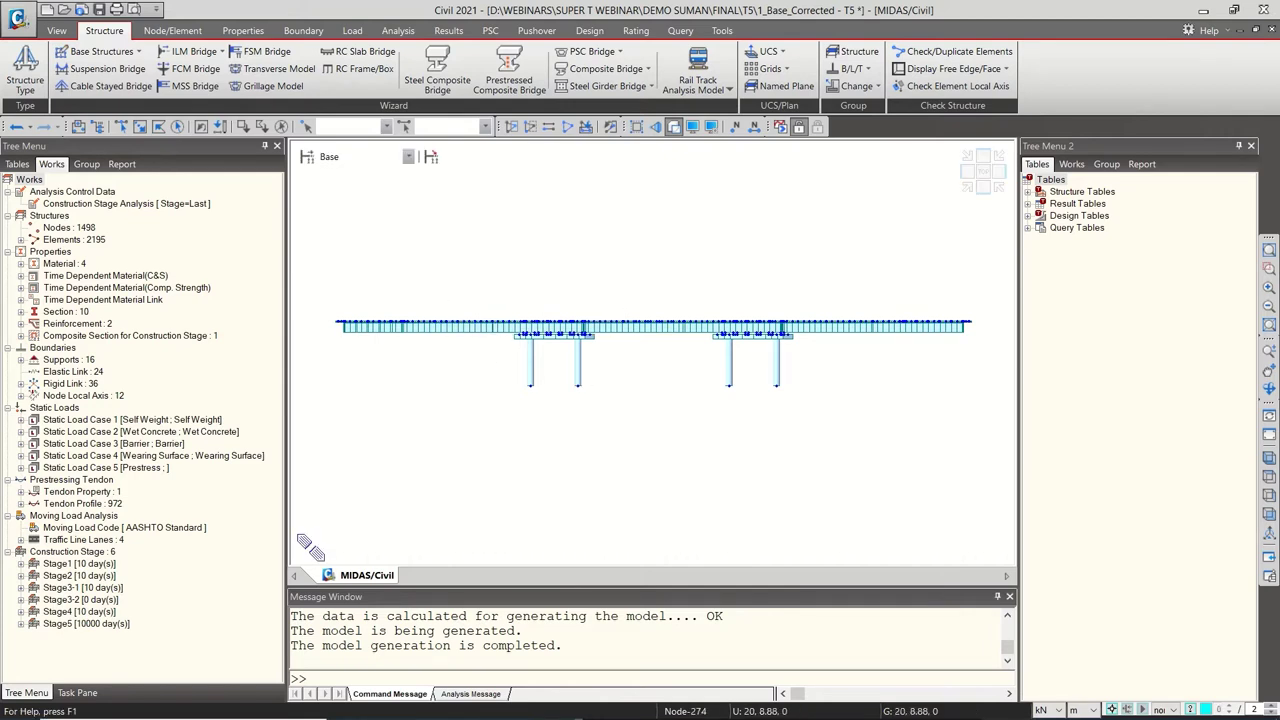
pyautogui.click(378, 157)
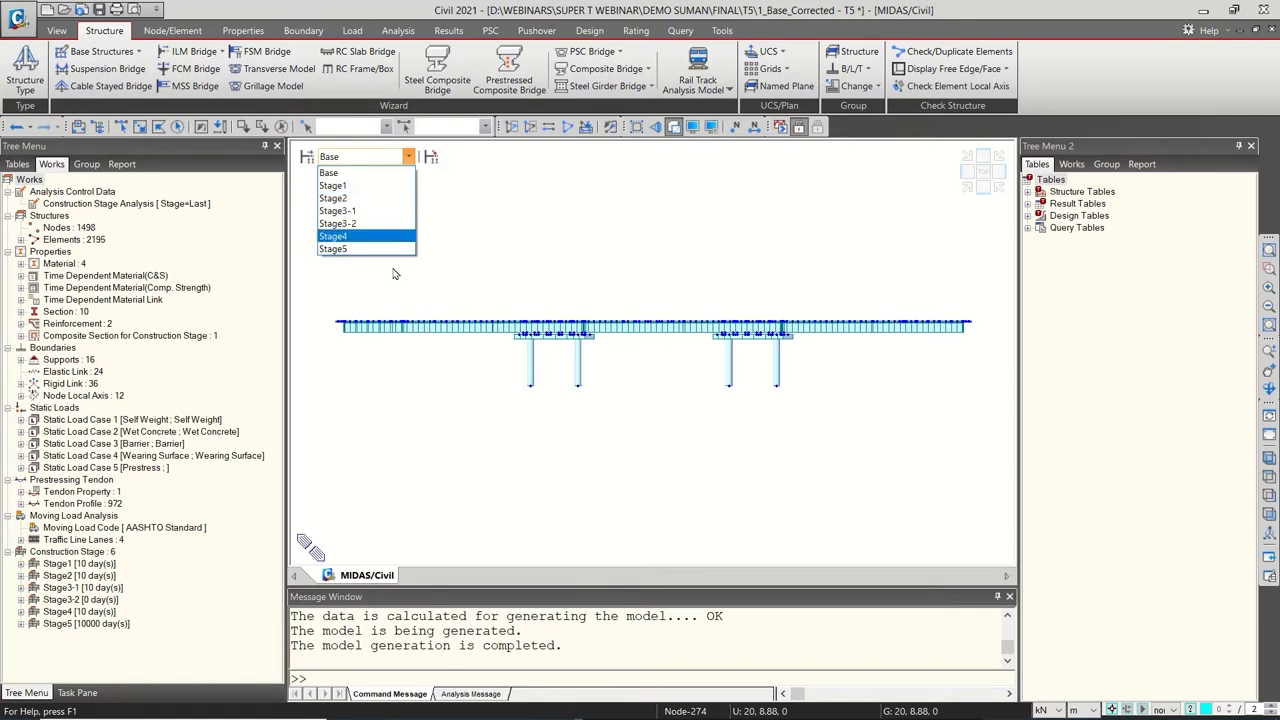
pyautogui.click(555, 275)
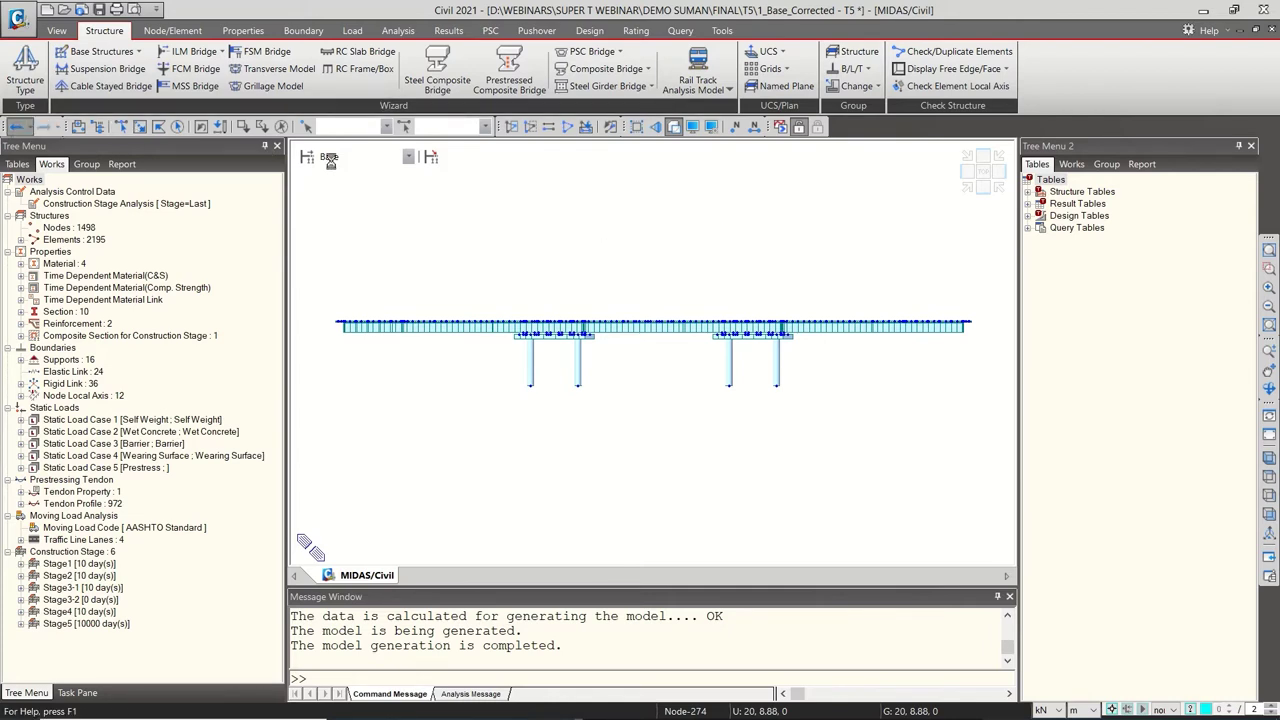
pyautogui.hotkey('ctrl', 'z')
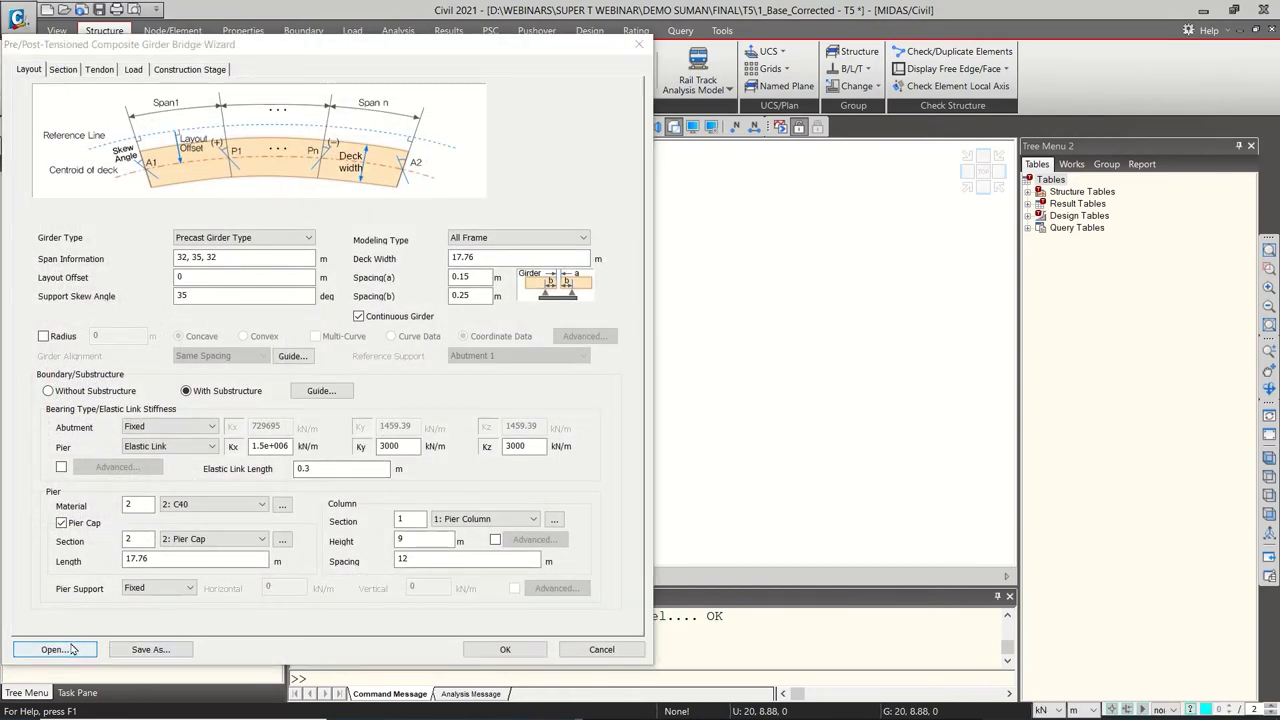
# Regenerate the bridge with 0° skew from the T5-demo wizard settings and view it isometrically
pyautogui.click(55, 649)
pyautogui.click(249, 176)
pyautogui.click(264, 194)
pyautogui.click(502, 427)
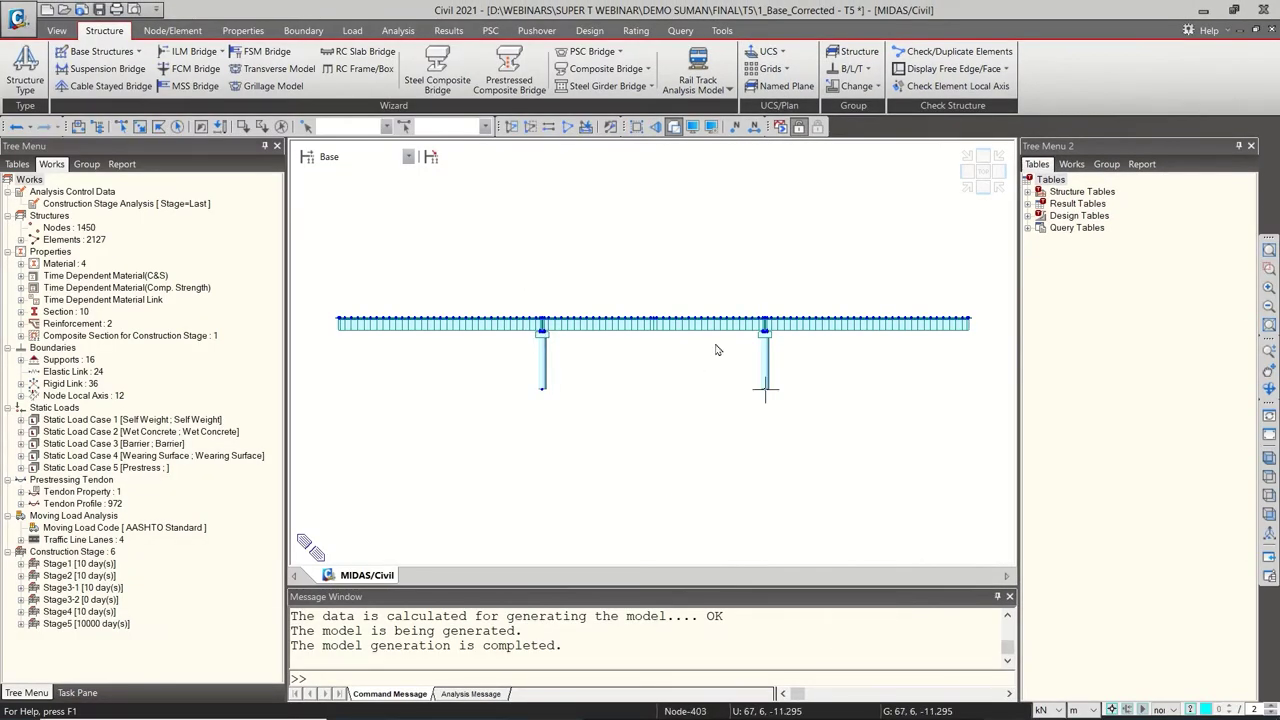
pyautogui.click(968, 187)
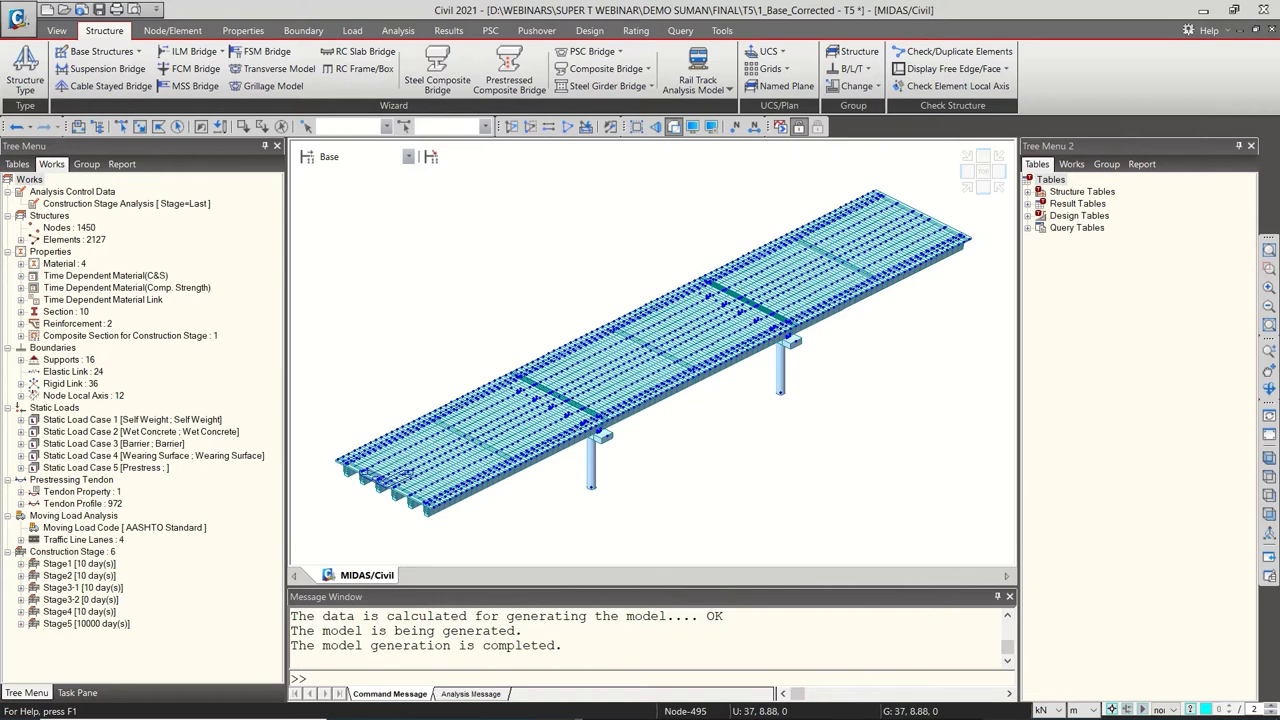
# Display the model at Stage1 and then at Stage2
pyautogui.click(372, 158)
pyautogui.click(373, 161)
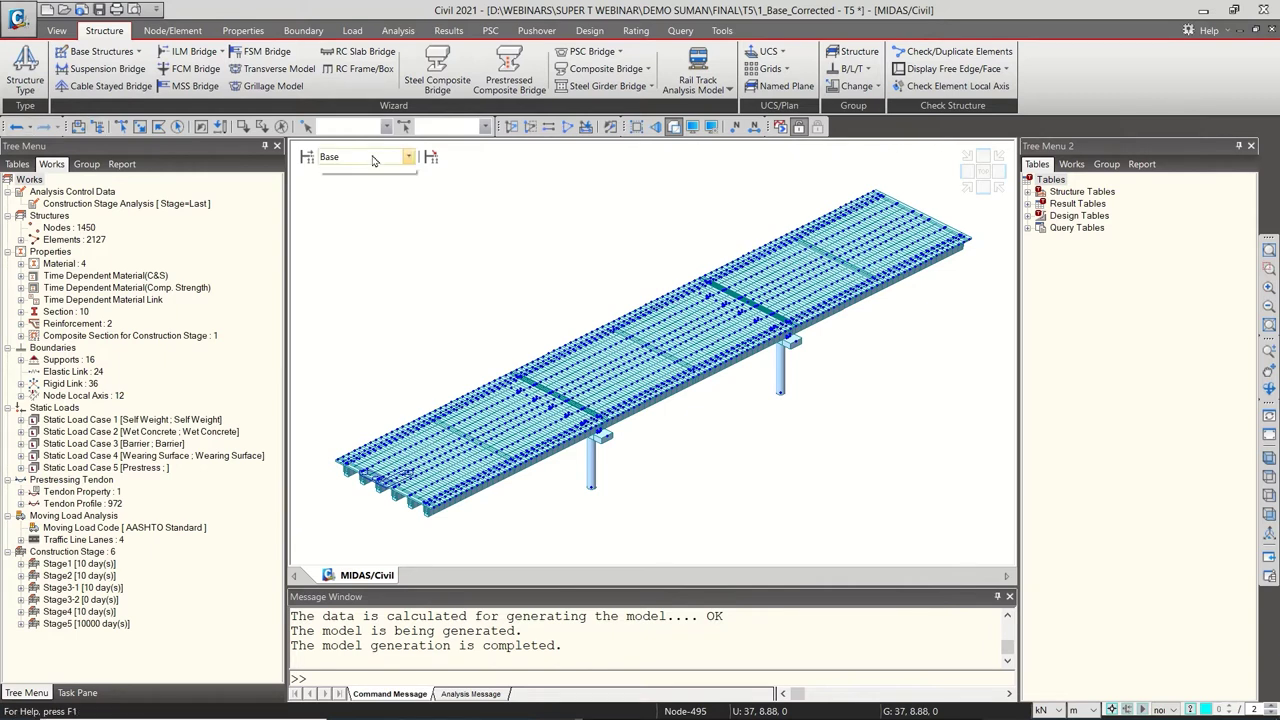
pyautogui.click(372, 158)
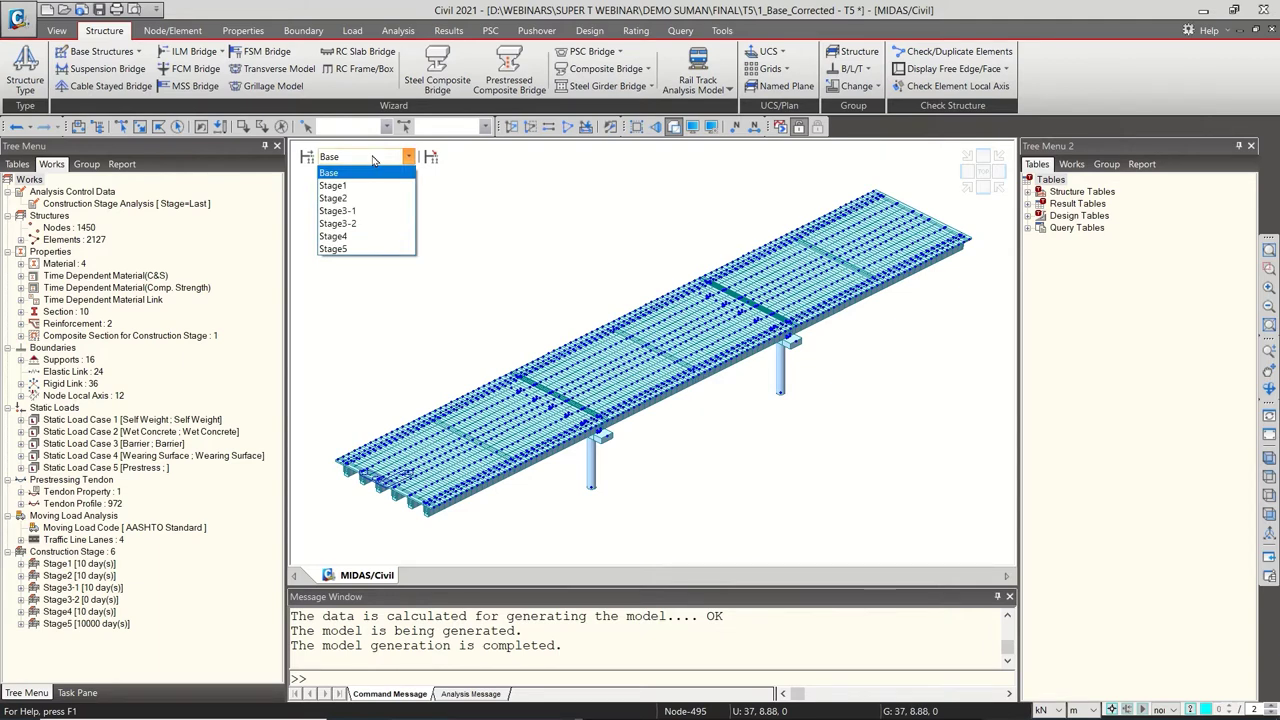
pyautogui.click(356, 186)
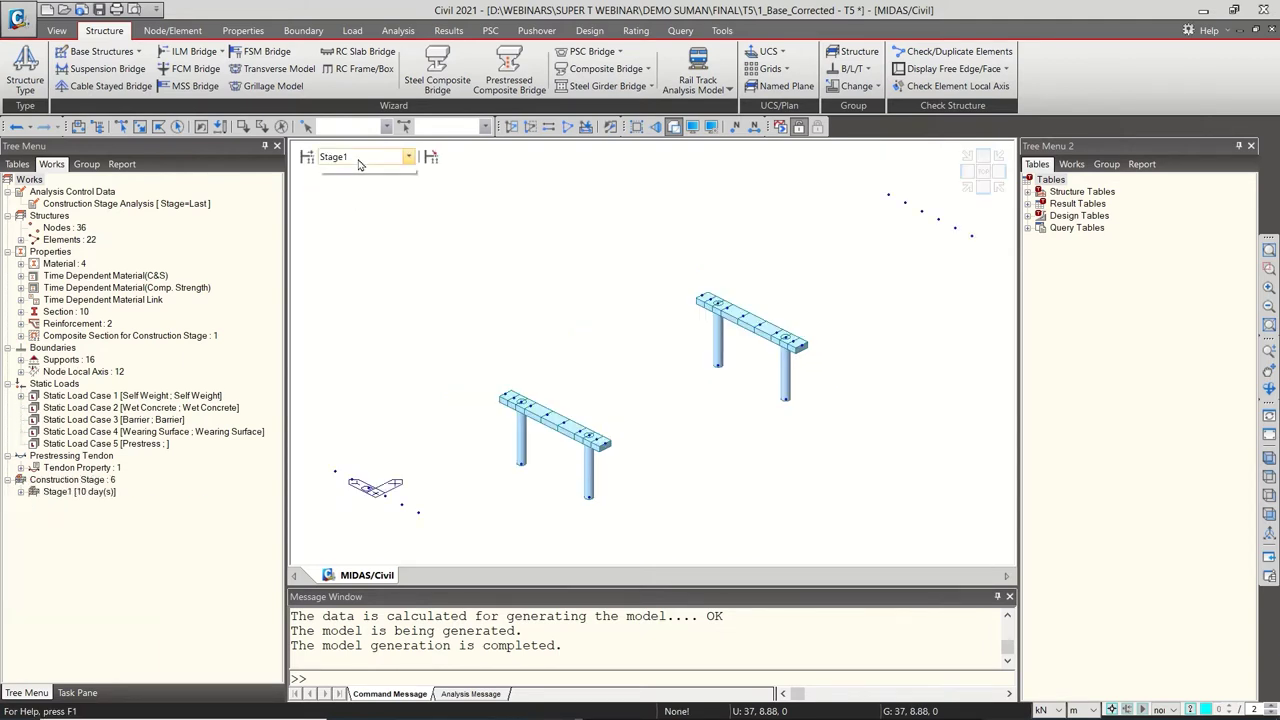
pyautogui.click(362, 160)
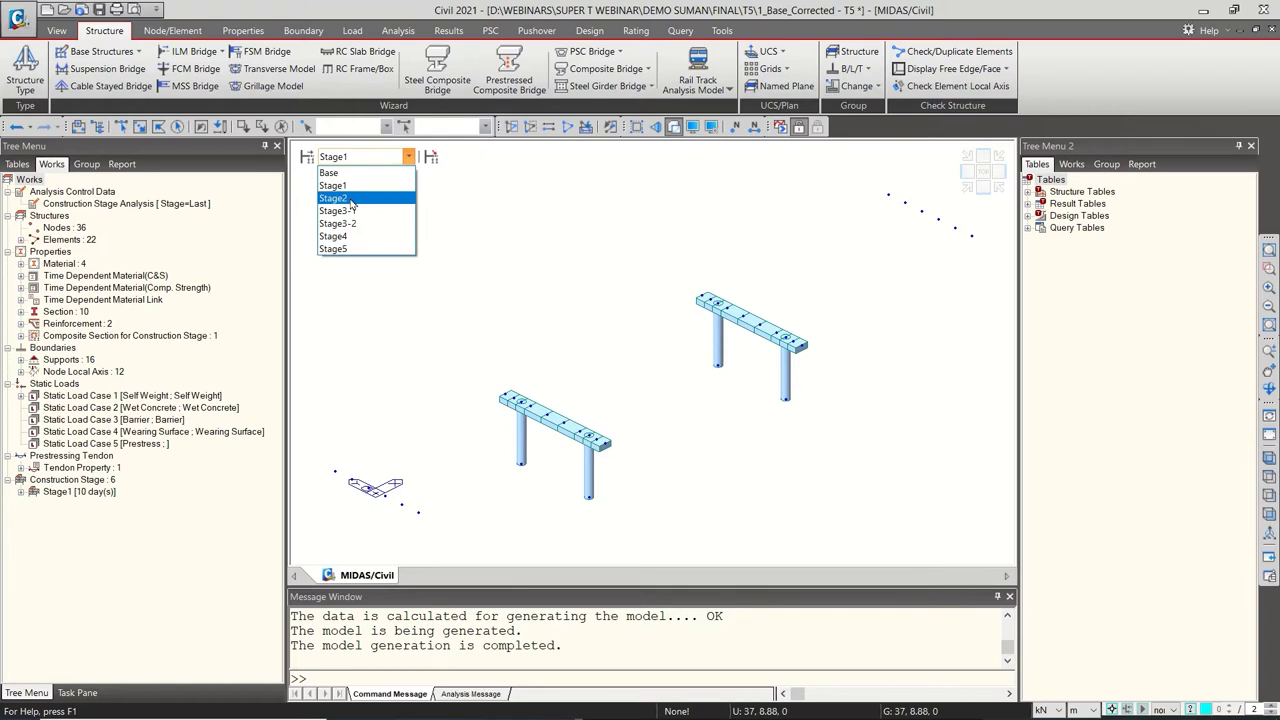
pyautogui.click(351, 199)
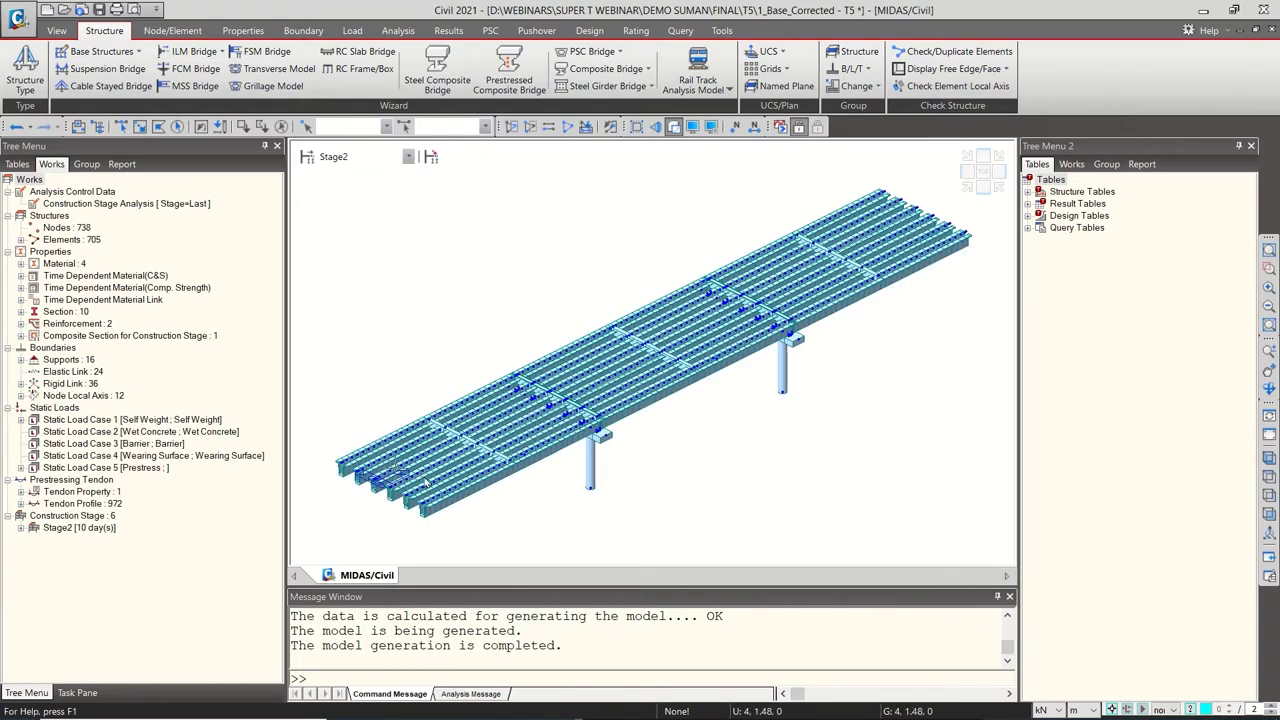
# Show Stage2 as a wireframe front elevation fitted to the view
pyautogui.click(980, 187)
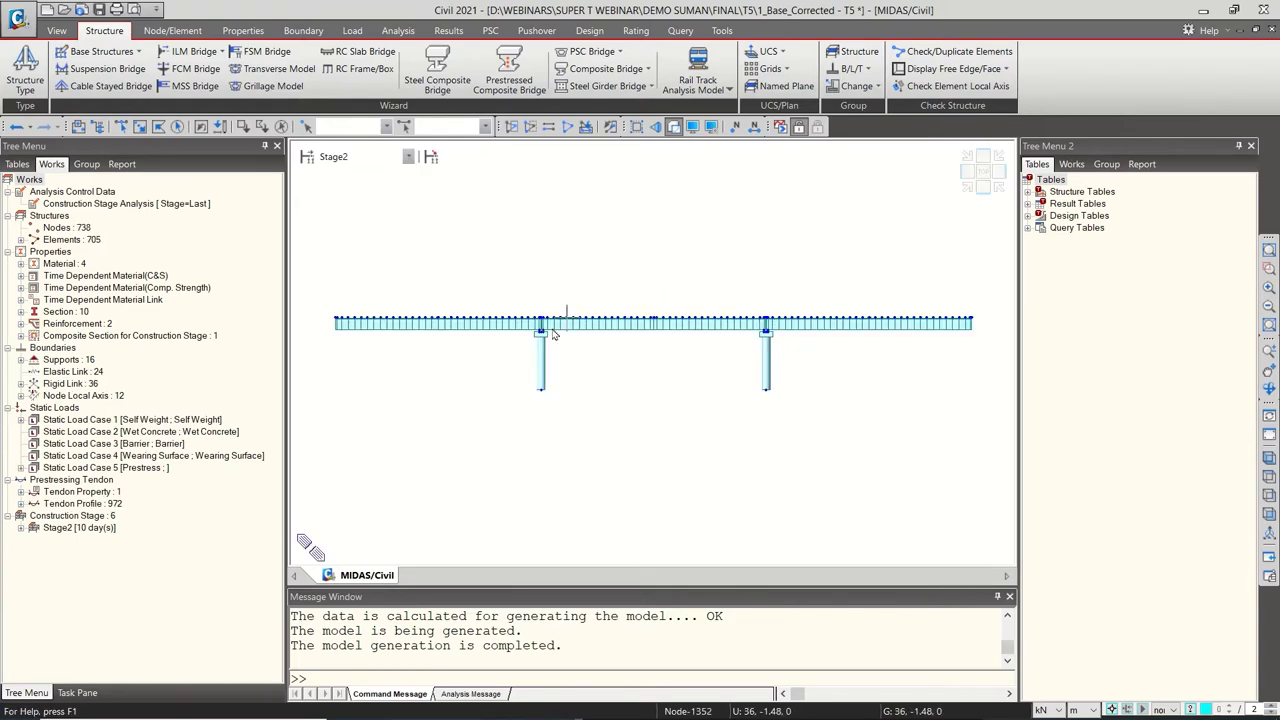
pyautogui.scroll(2, 535, 338)
pyautogui.scroll(5, 535, 338)
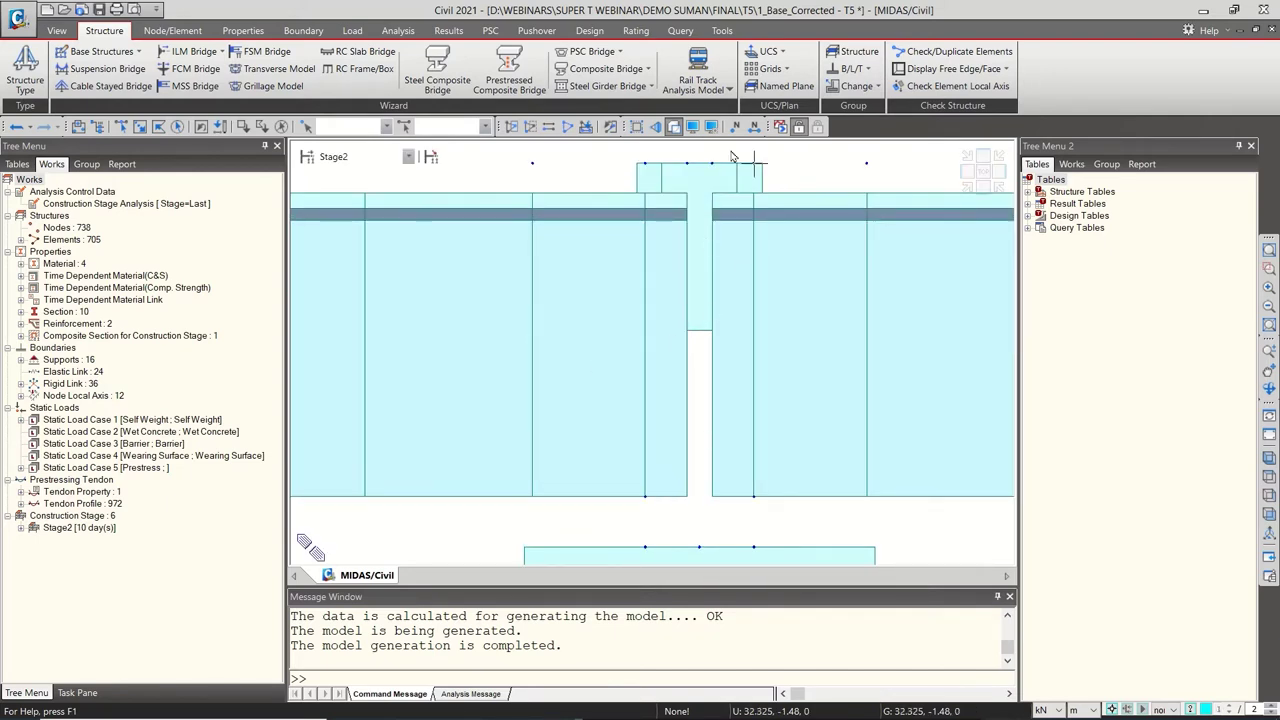
pyautogui.click(673, 126)
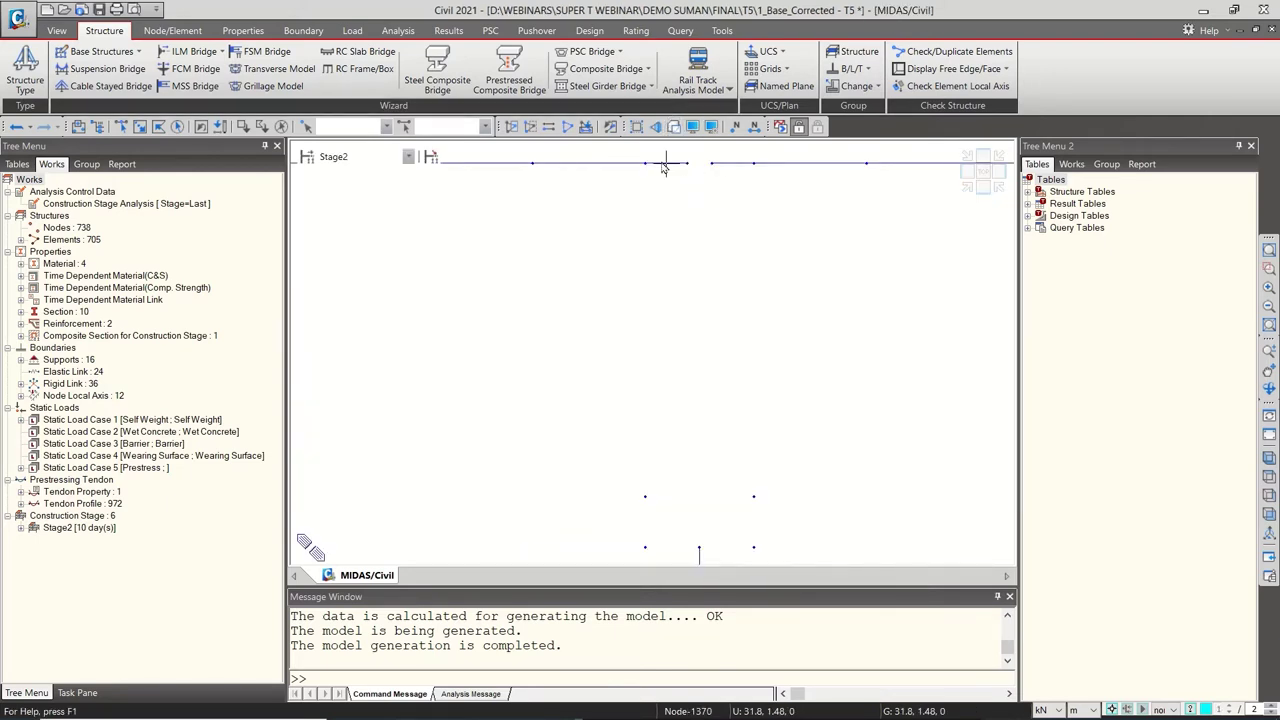
pyautogui.click(982, 194)
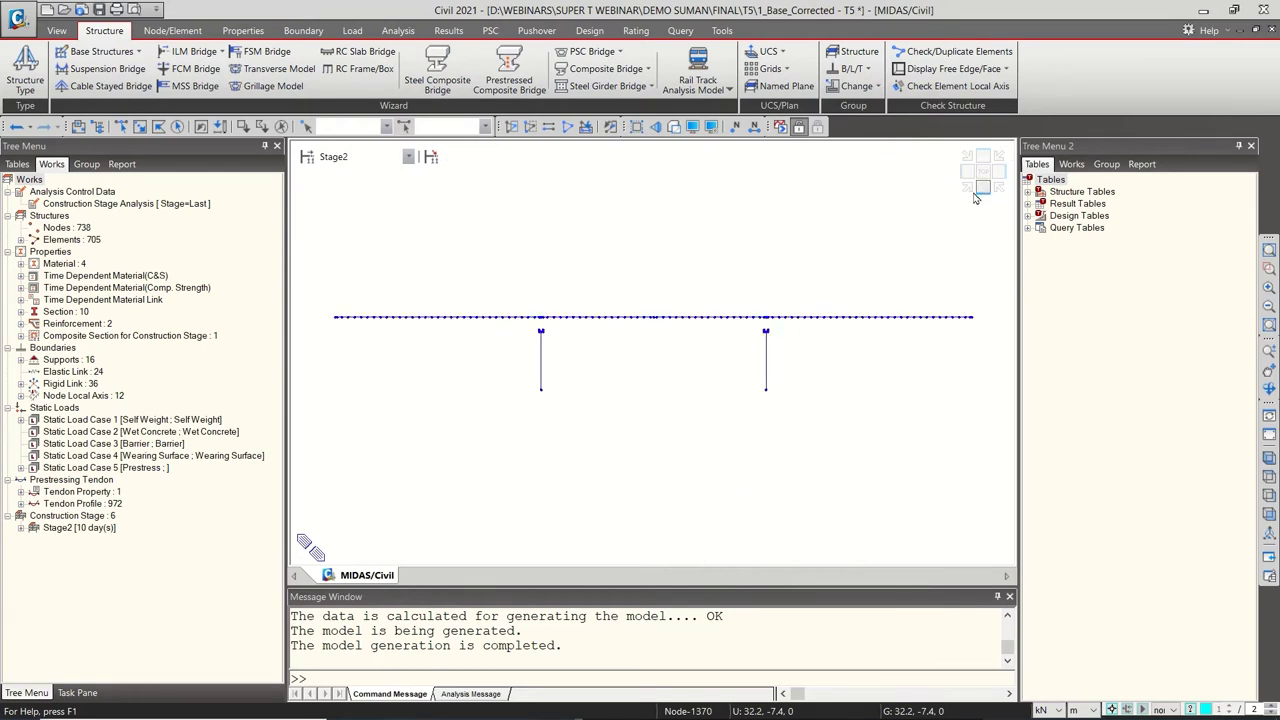
# At Stage3-1, show and hide Load Case 2's wet concrete beam loads, then switch to Stage3-2
pyautogui.click(356, 160)
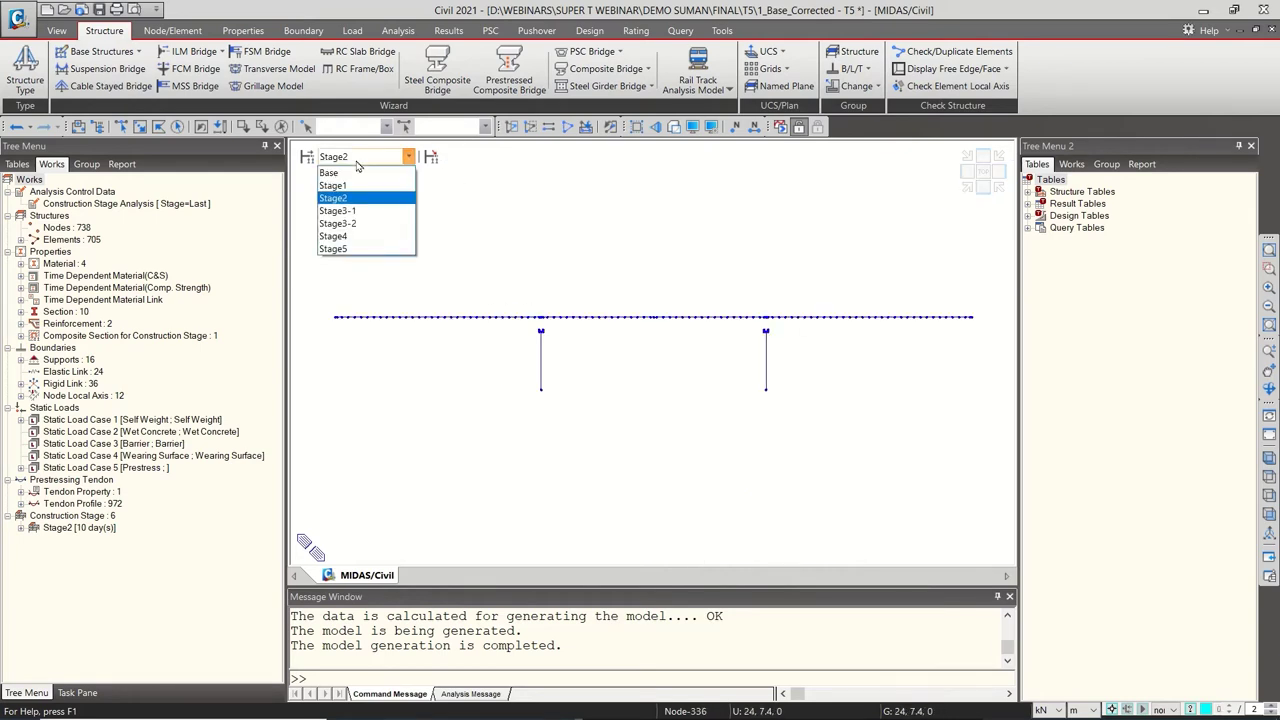
pyautogui.click(370, 211)
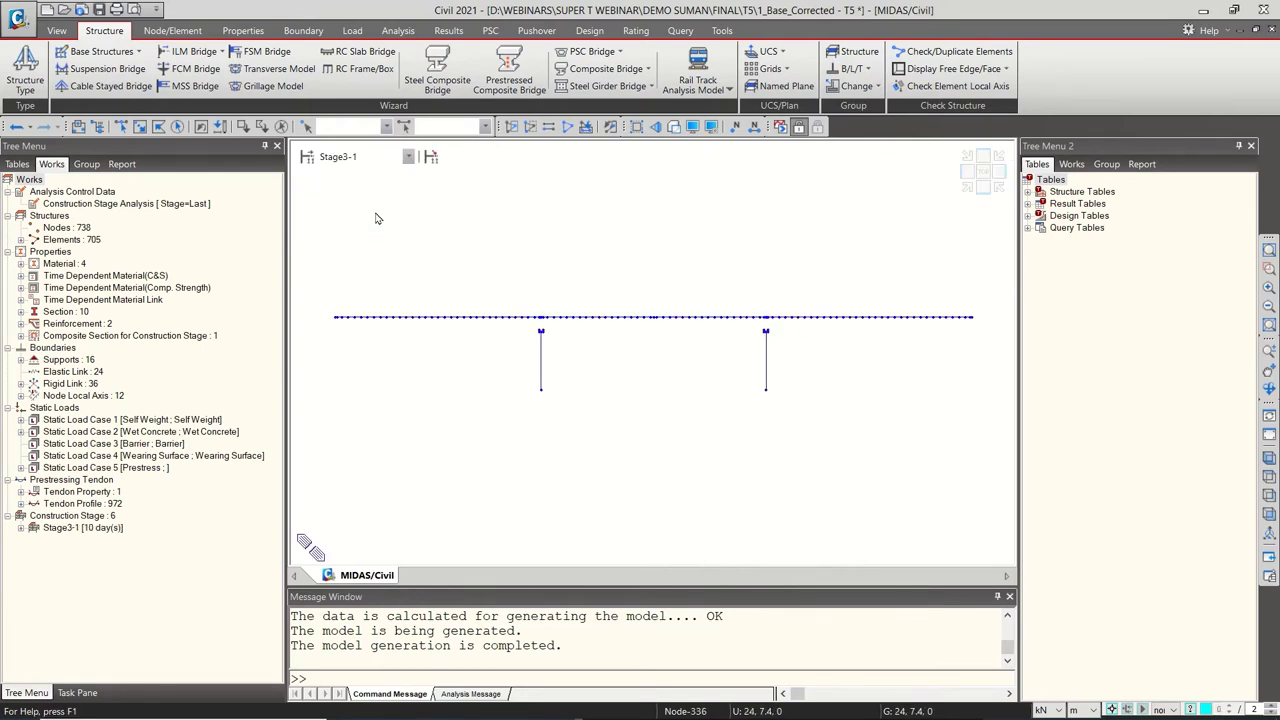
pyautogui.doubleClick(145, 433)
pyautogui.rightClick(143, 444)
pyautogui.click(157, 469)
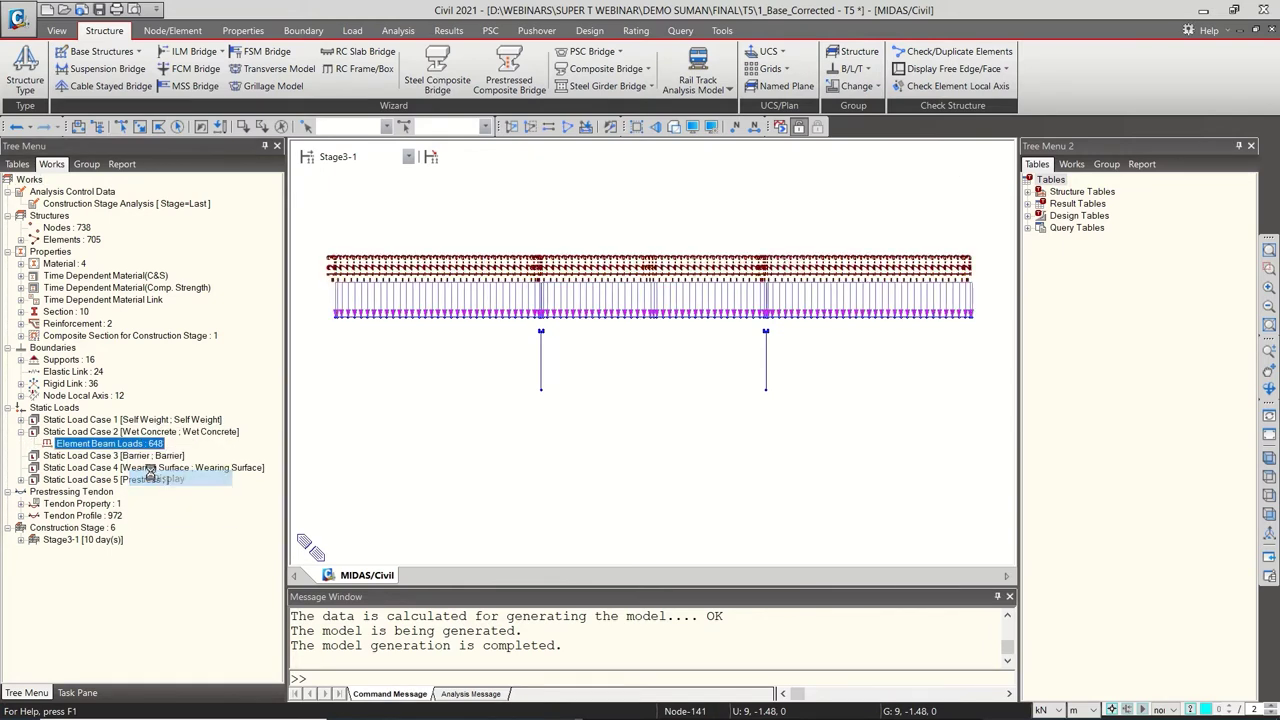
pyautogui.rightClick(143, 445)
pyautogui.click(165, 487)
pyautogui.doubleClick(140, 431)
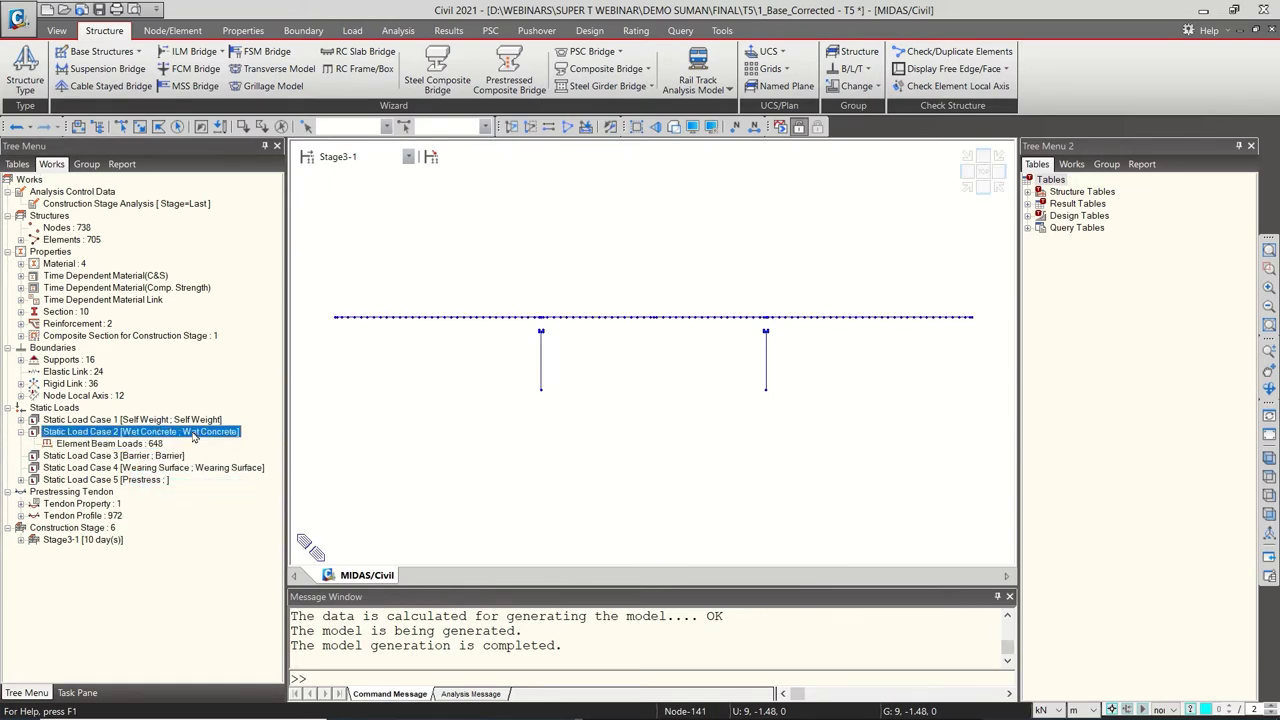
pyautogui.click(408, 156)
pyautogui.click(352, 228)
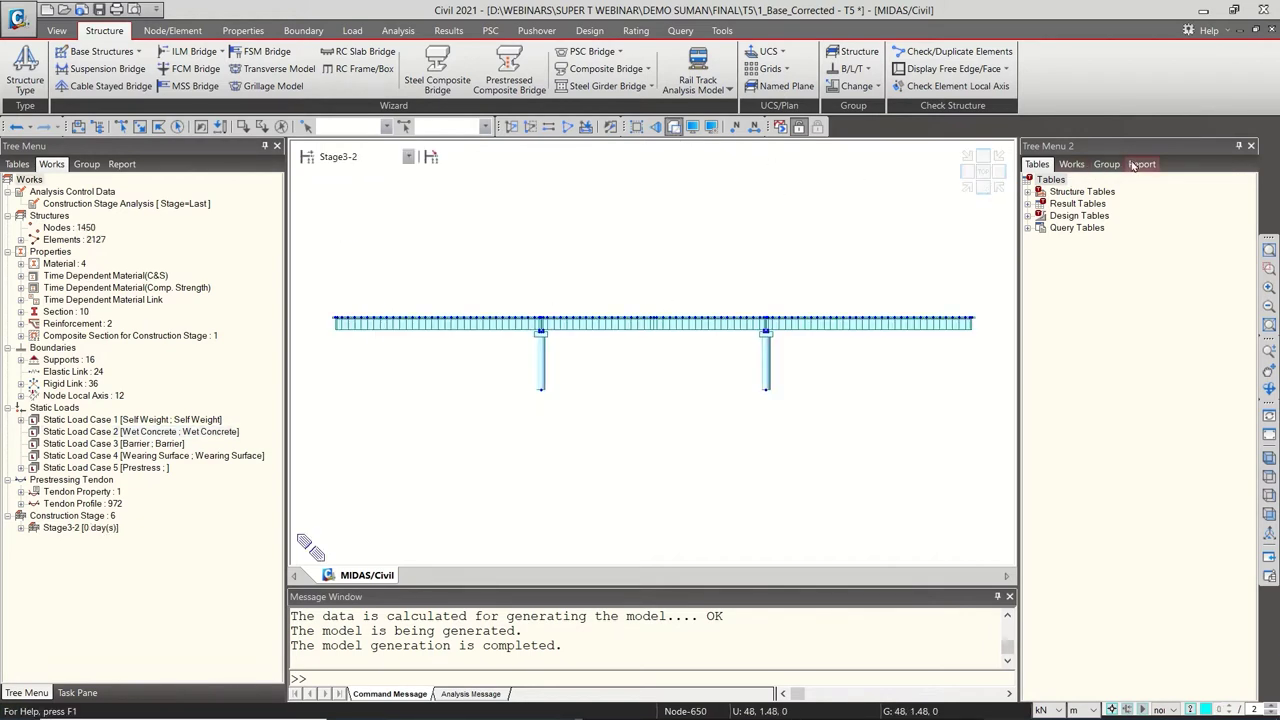
# Isolate the Girder structure group's elements and pan across the girder ends
pyautogui.click(1071, 164)
pyautogui.click(1106, 164)
pyautogui.click(1092, 242)
pyautogui.rightClick(1090, 245)
pyautogui.click(1110, 345)
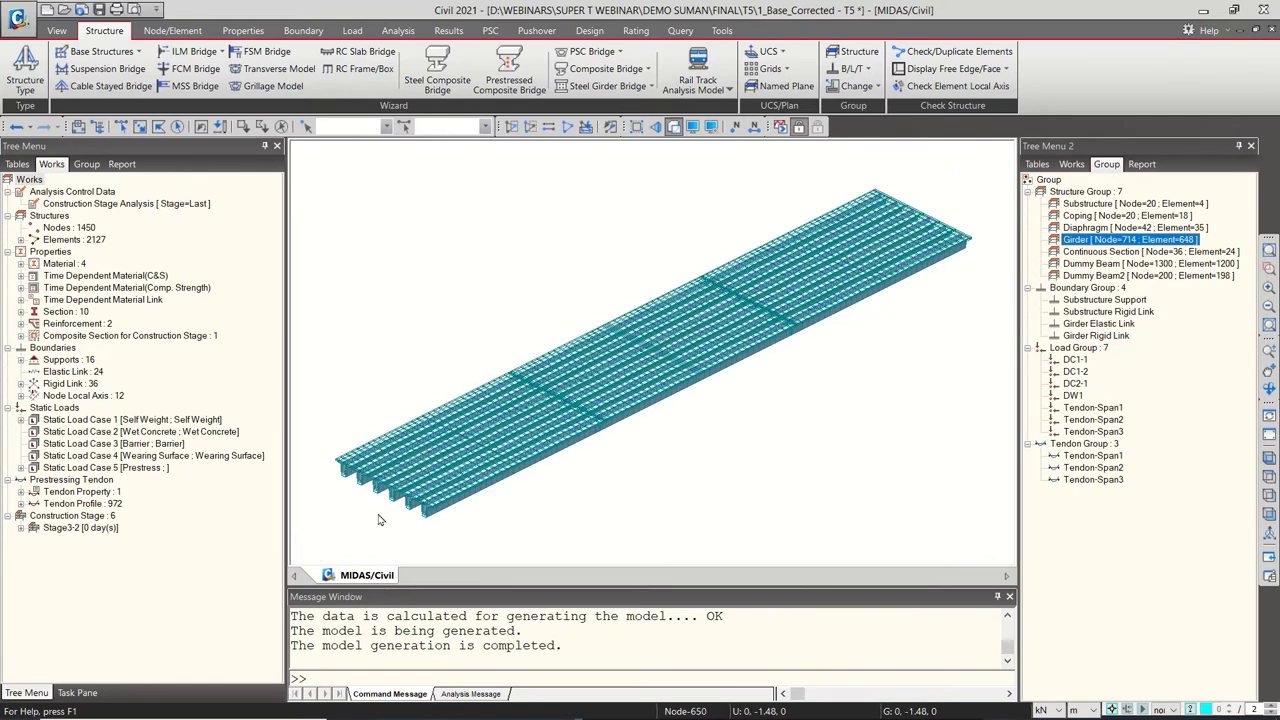
pyautogui.scroll(5, 385, 458)
pyautogui.scroll(3, 388, 459)
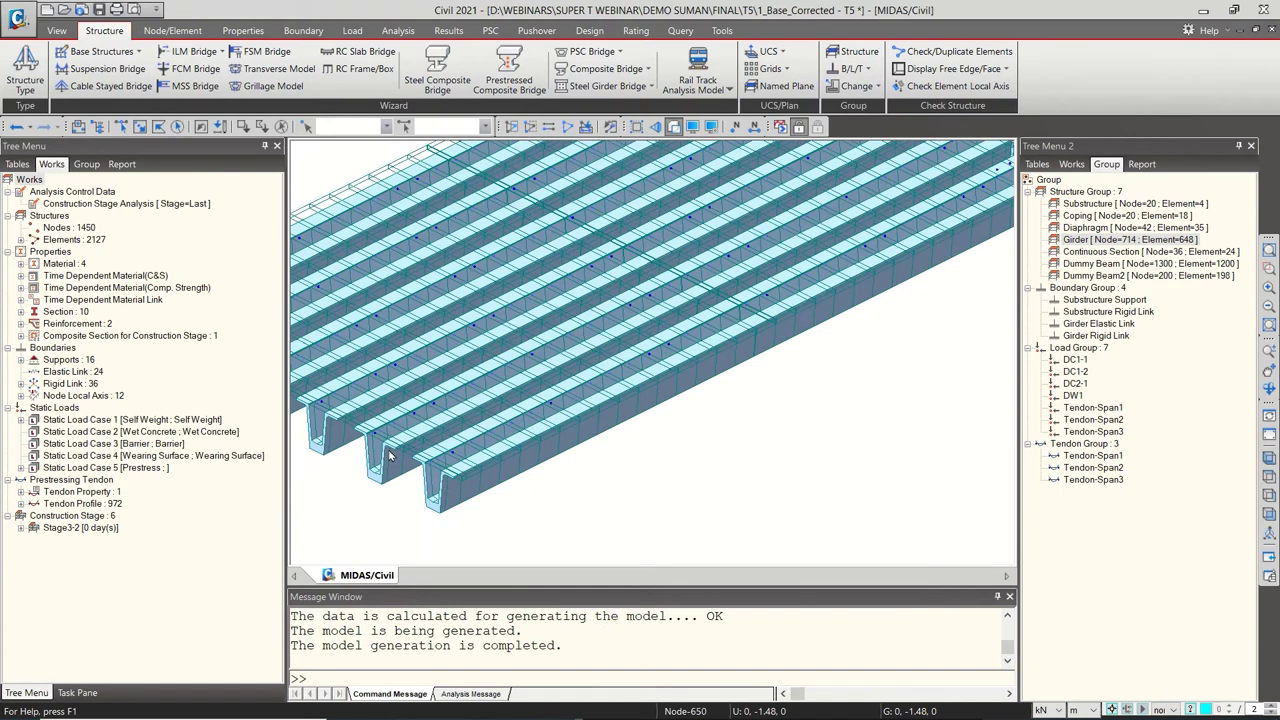
pyautogui.moveTo(388, 459); pyautogui.dragTo(530, 413, button='middle')
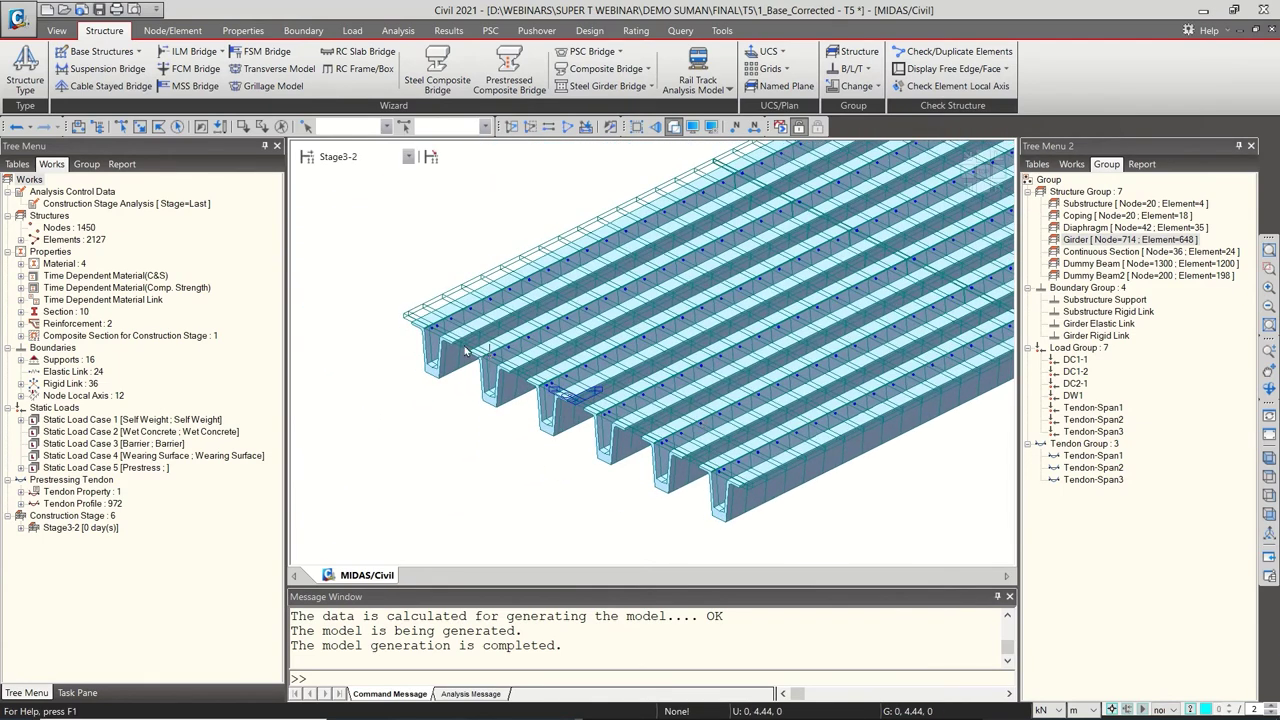
# Display the model as built at Stage2, then at Stage4
pyautogui.click(367, 158)
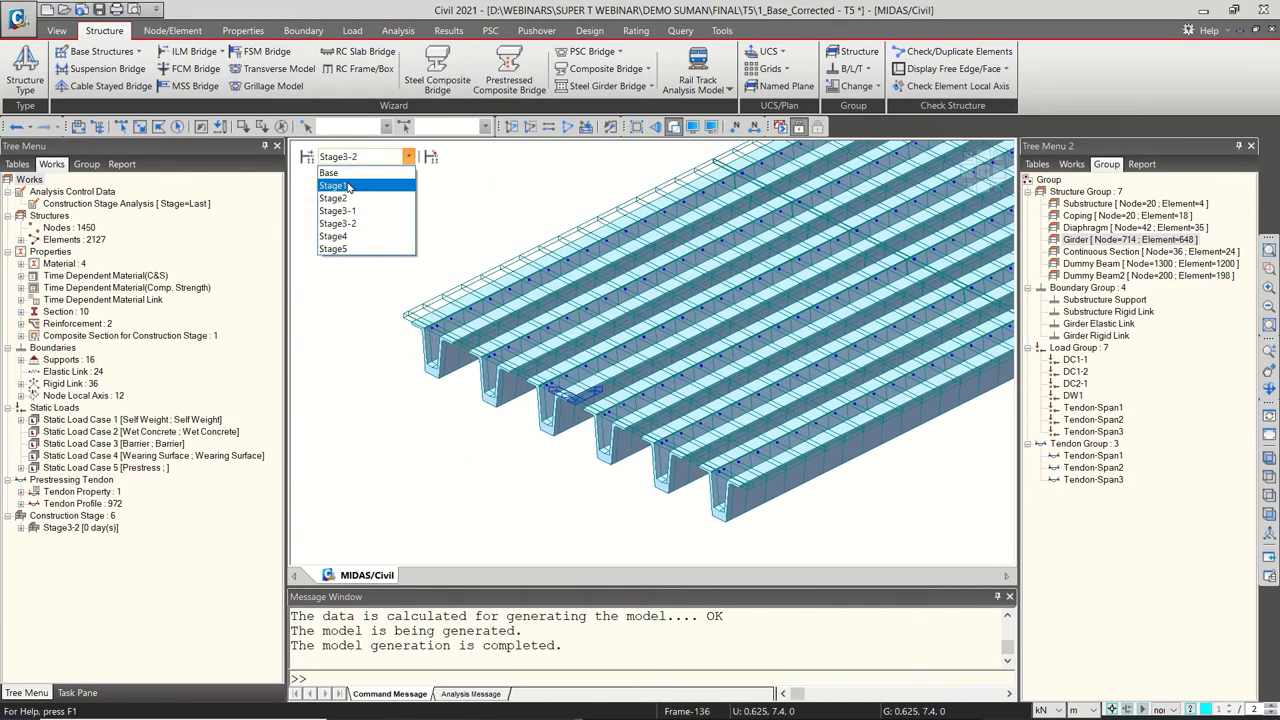
pyautogui.click(345, 199)
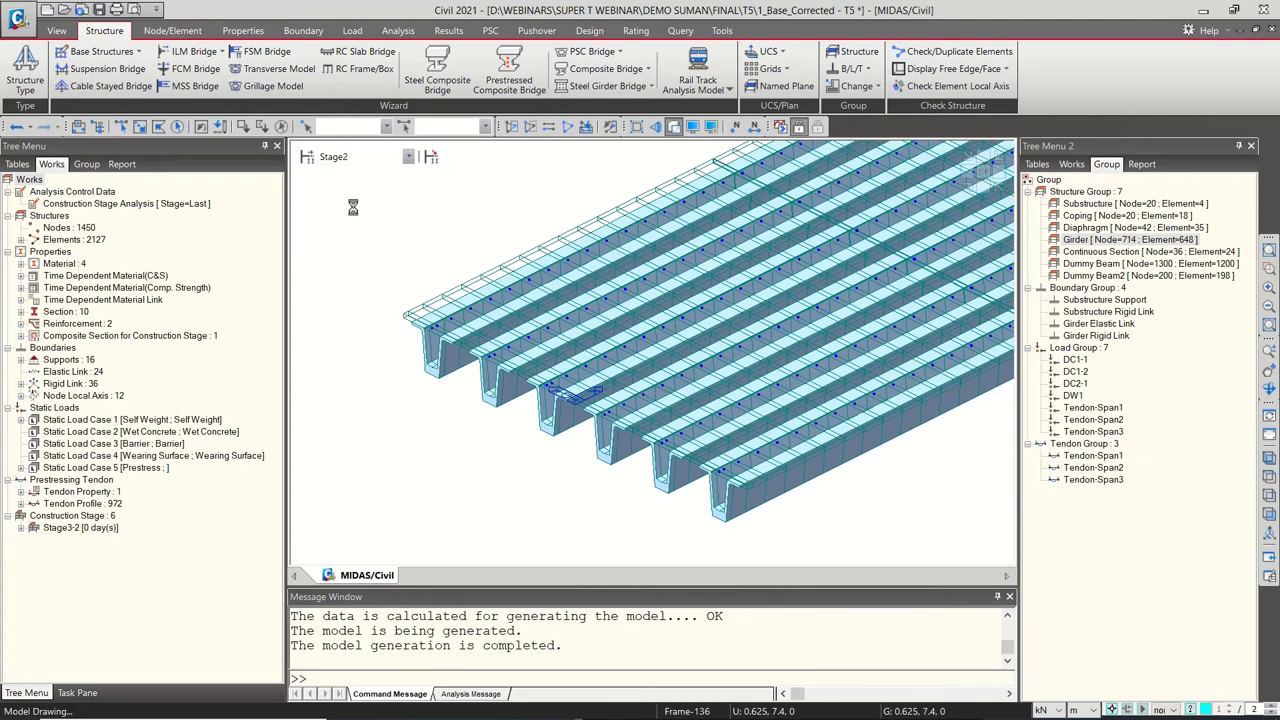
pyautogui.moveTo(379, 459); pyautogui.dragTo(475, 399, button='middle')
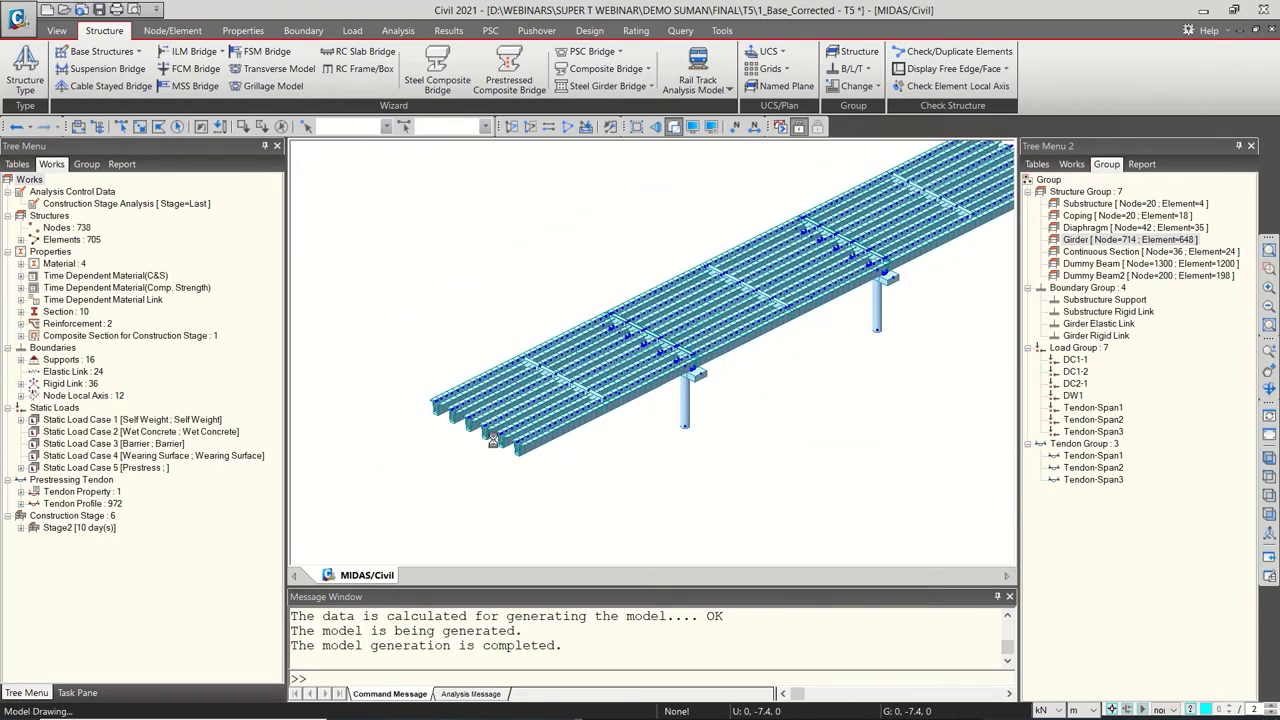
pyautogui.scroll(10, 475, 401)
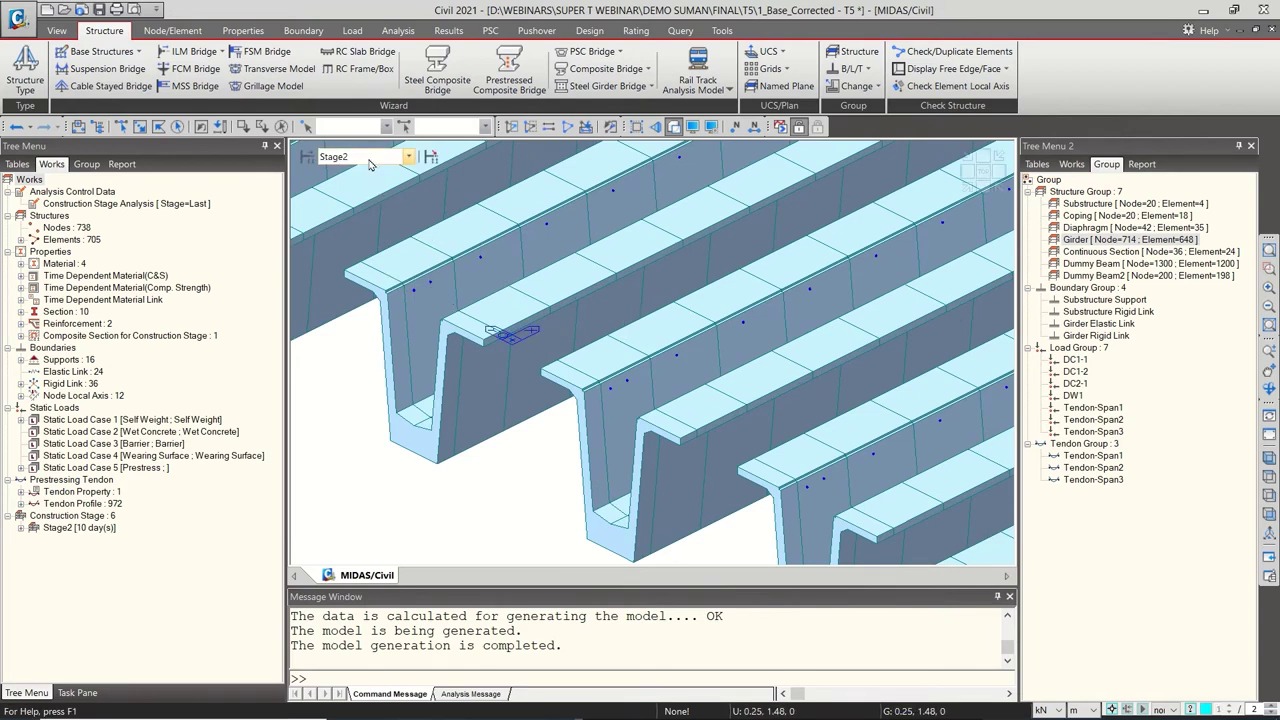
pyautogui.click(370, 157)
pyautogui.click(362, 236)
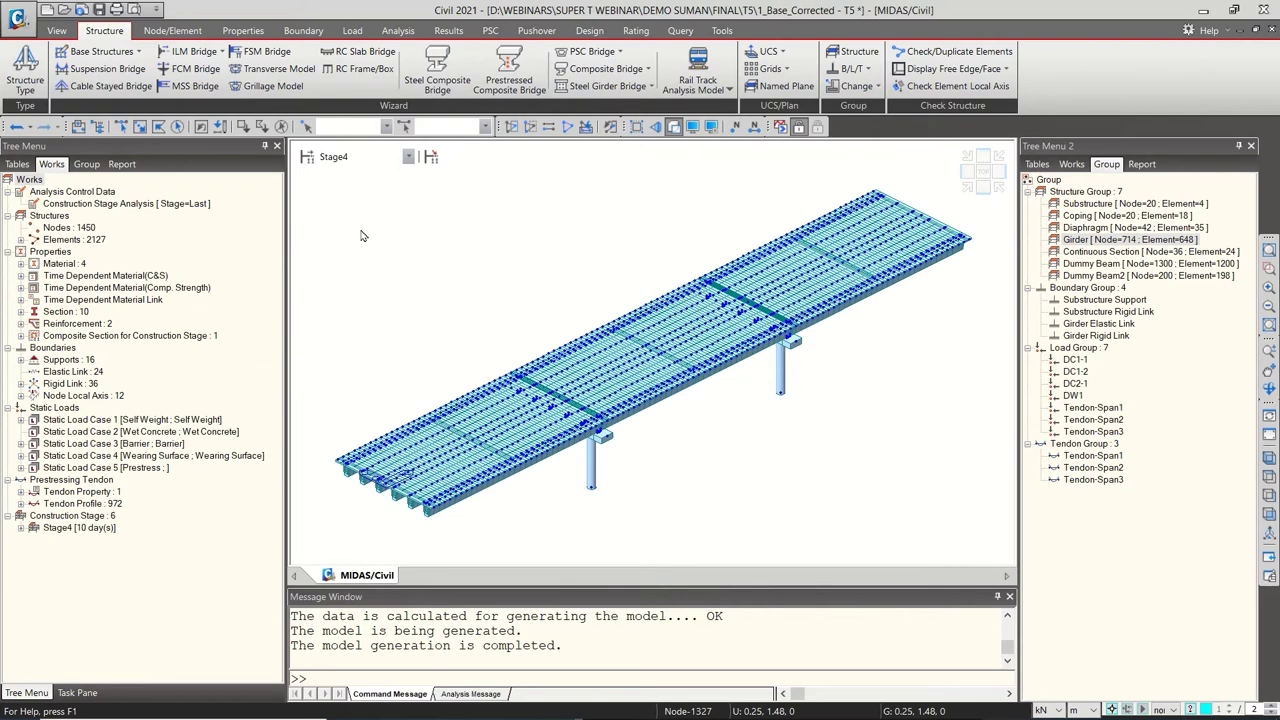
# Show and hide Load Case 4's element beam loads, then return to the Base stage
pyautogui.doubleClick(147, 459)
pyautogui.rightClick(145, 468)
pyautogui.click(165, 499)
pyautogui.rightClick(157, 472)
pyautogui.click(200, 514)
pyautogui.doubleClick(212, 457)
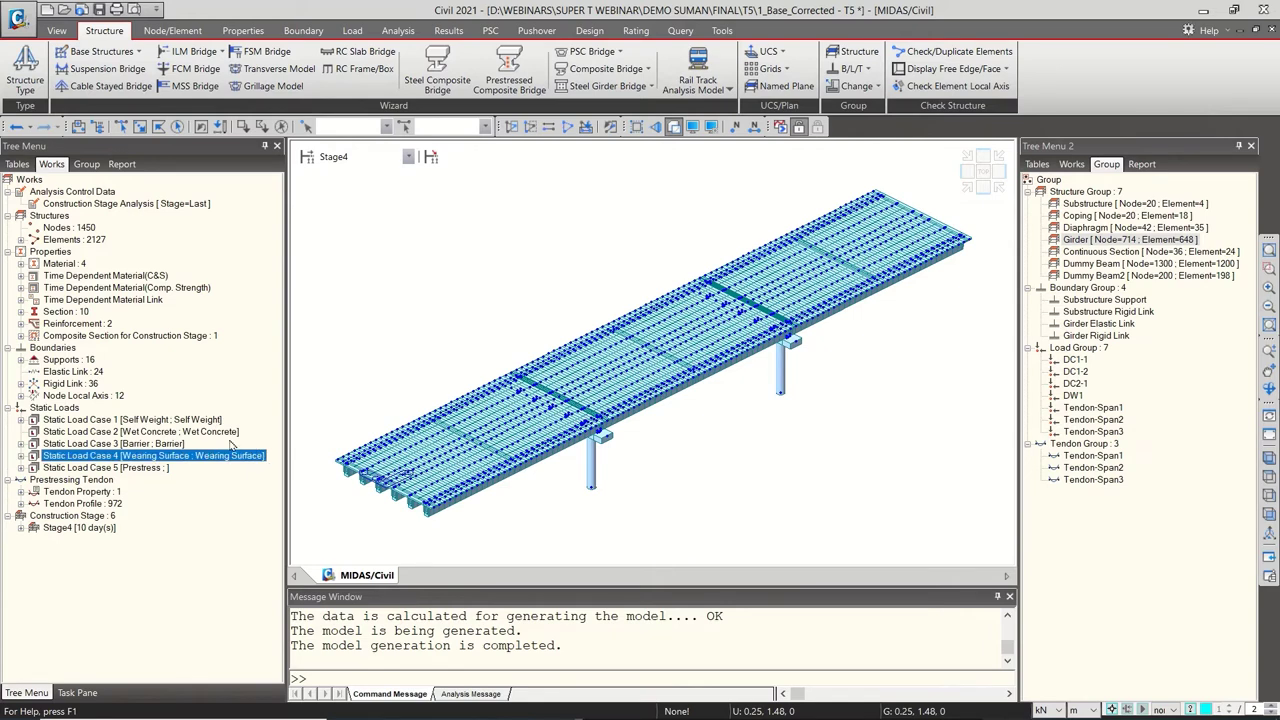
pyautogui.click(408, 156)
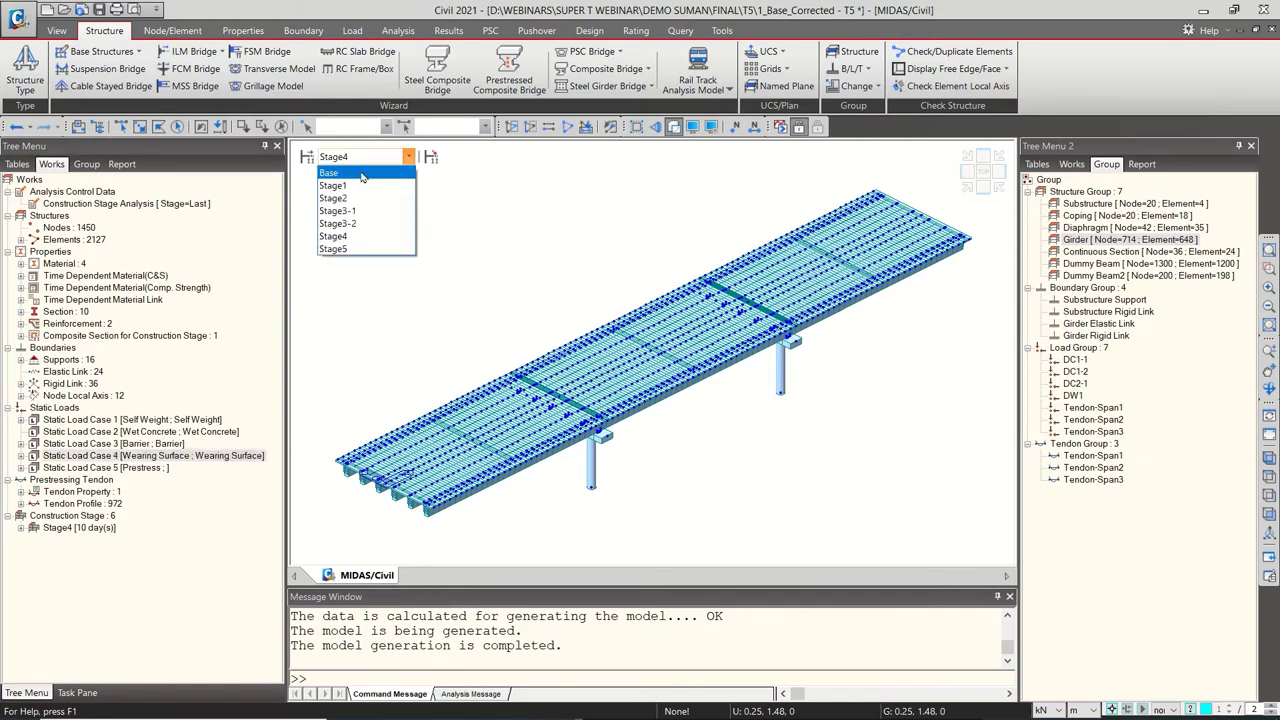
pyautogui.click(312, 172)
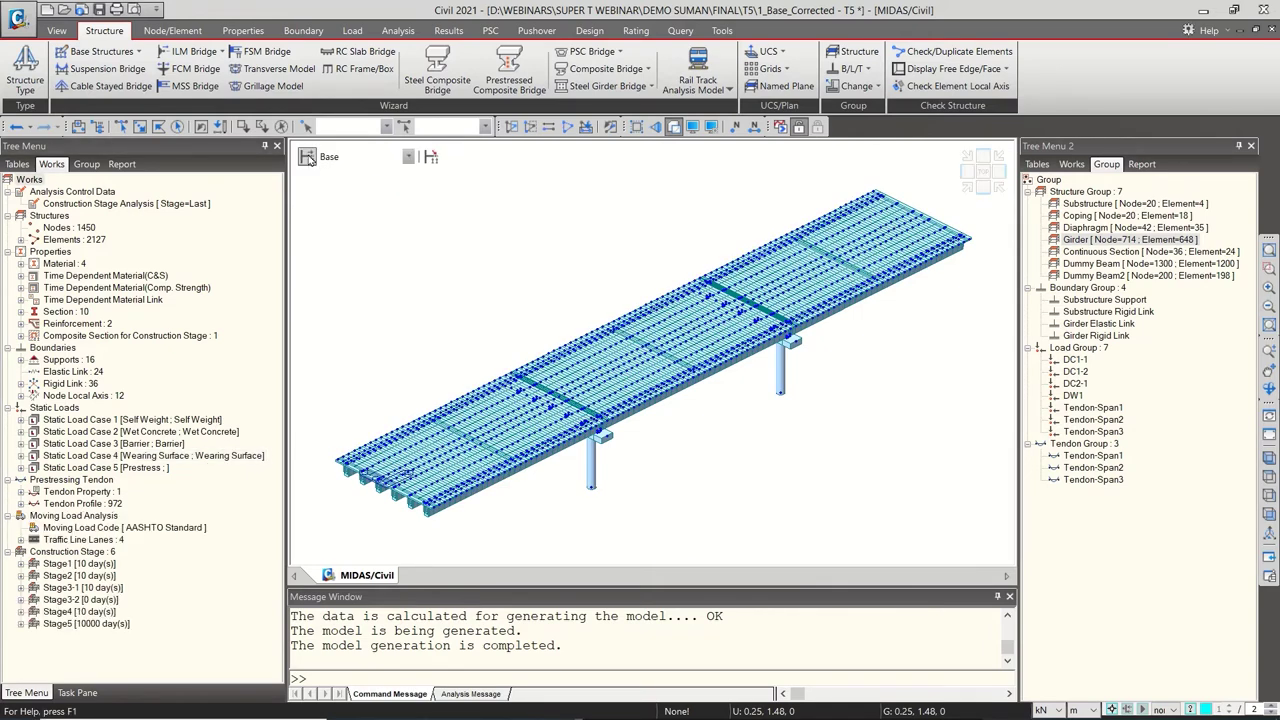
# Open Stage5's composition and view its boundary and element groups
pyautogui.click(307, 157)
pyautogui.doubleClick(537, 376)
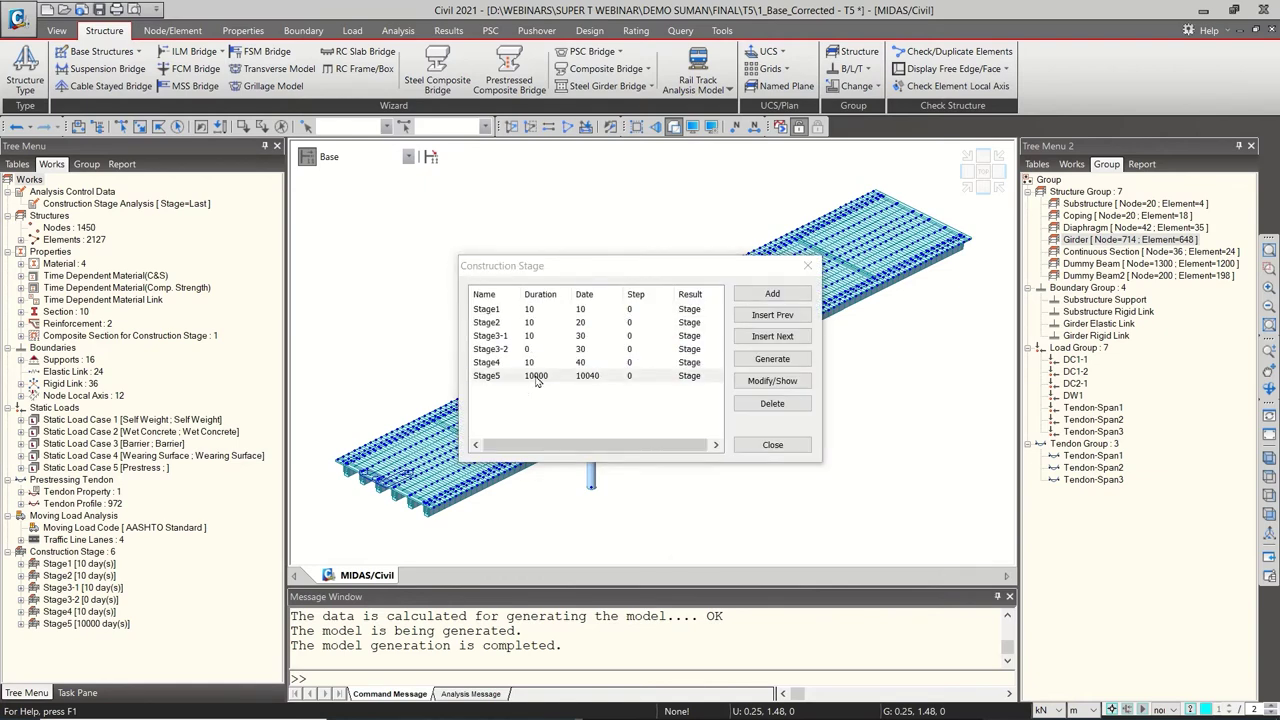
pyautogui.click(376, 297)
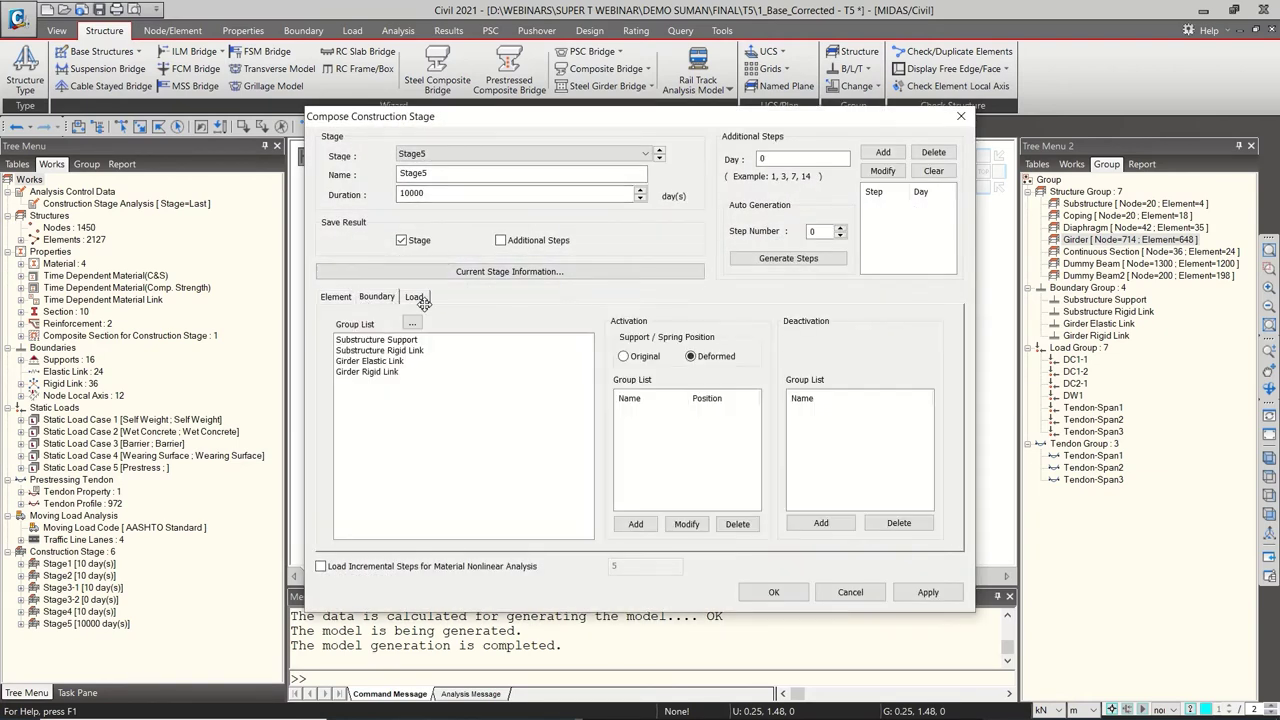
pyautogui.click(348, 300)
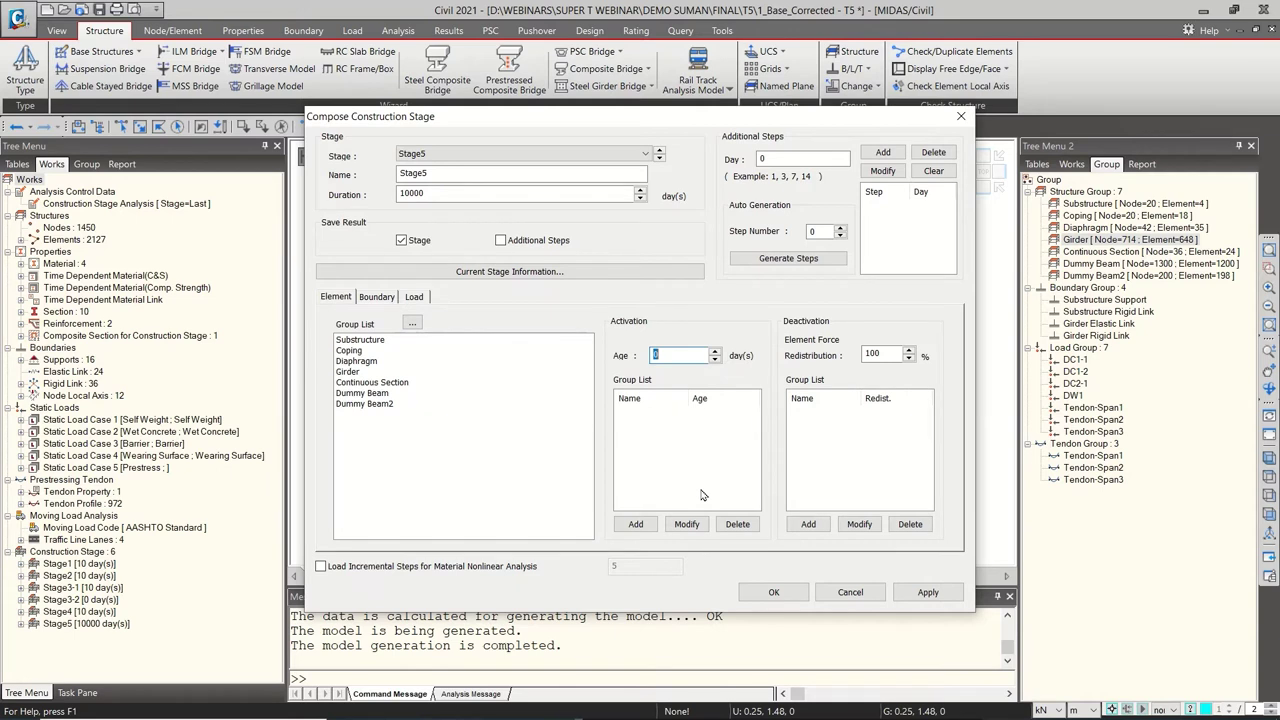
# Review Stage1's element, boundary and load group tabs
pyautogui.click(506, 156)
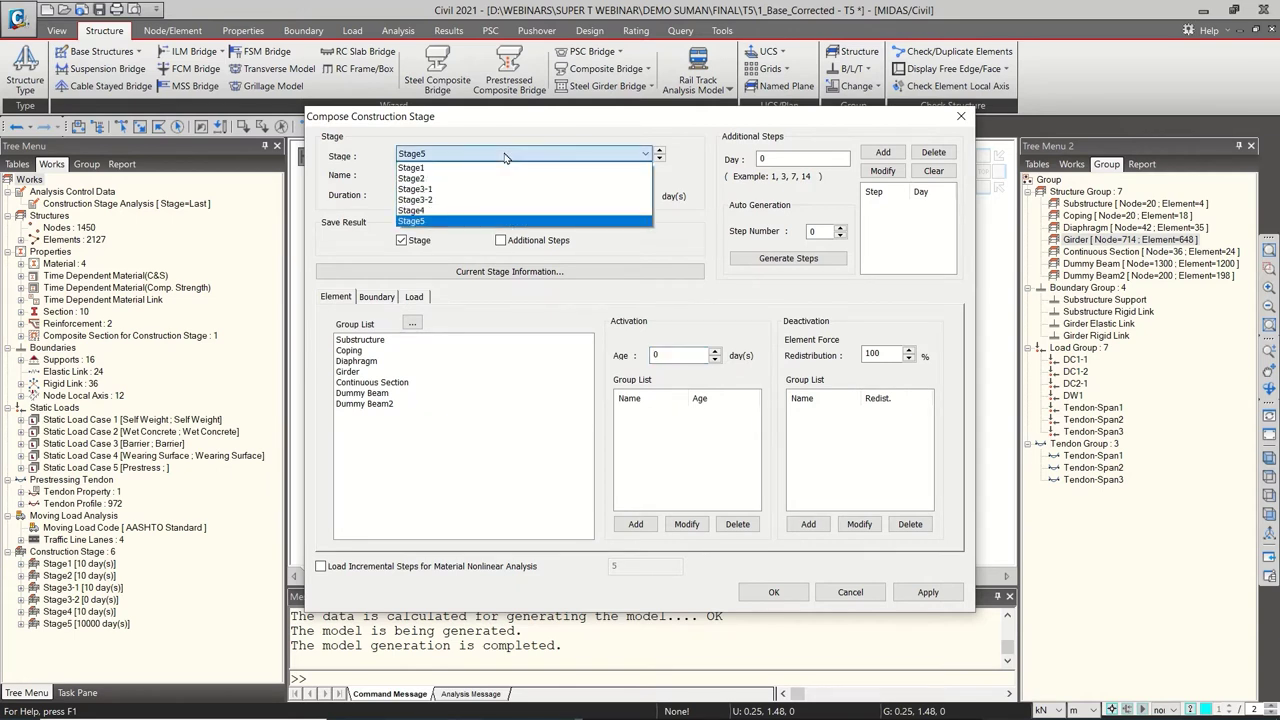
pyautogui.click(500, 167)
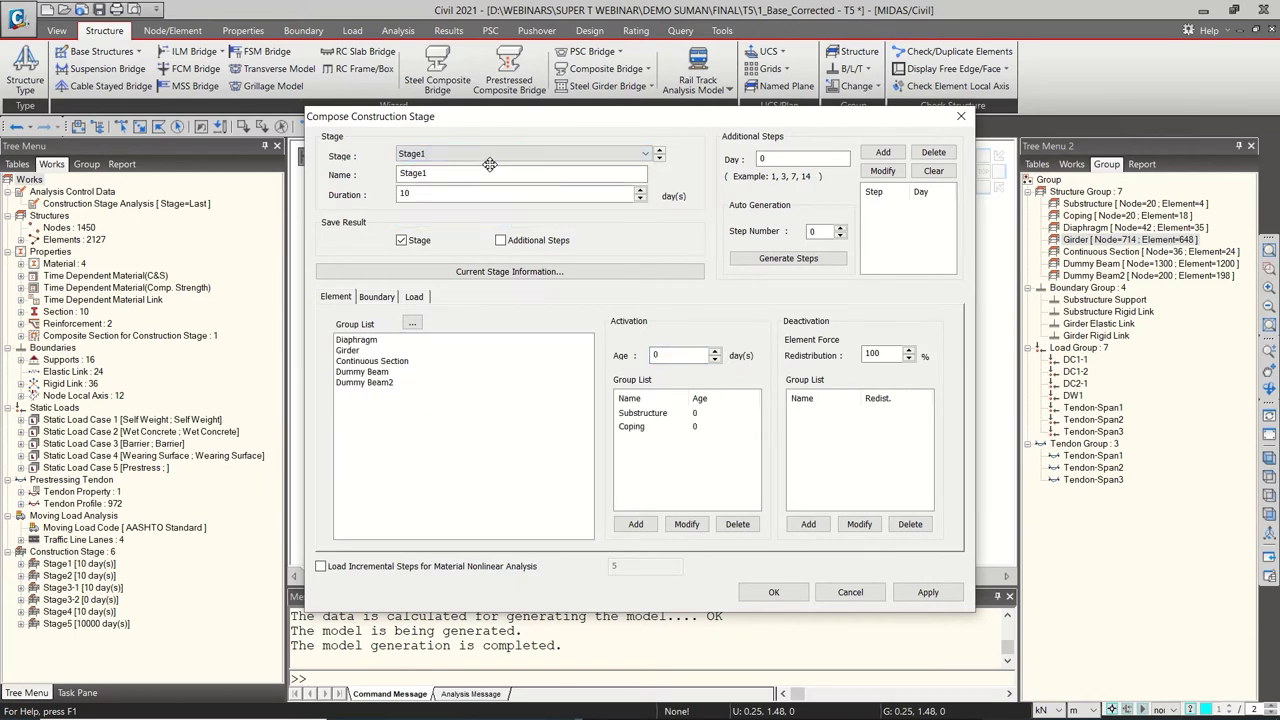
pyautogui.click(478, 156)
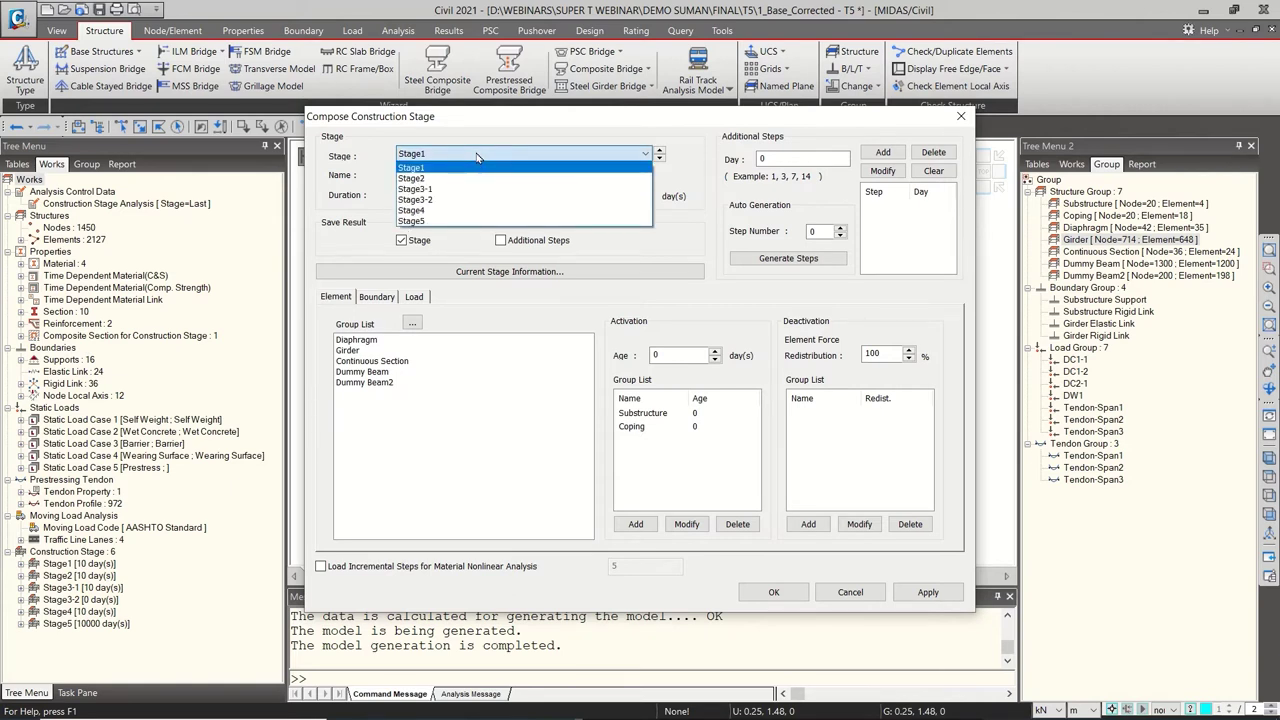
pyautogui.click(467, 168)
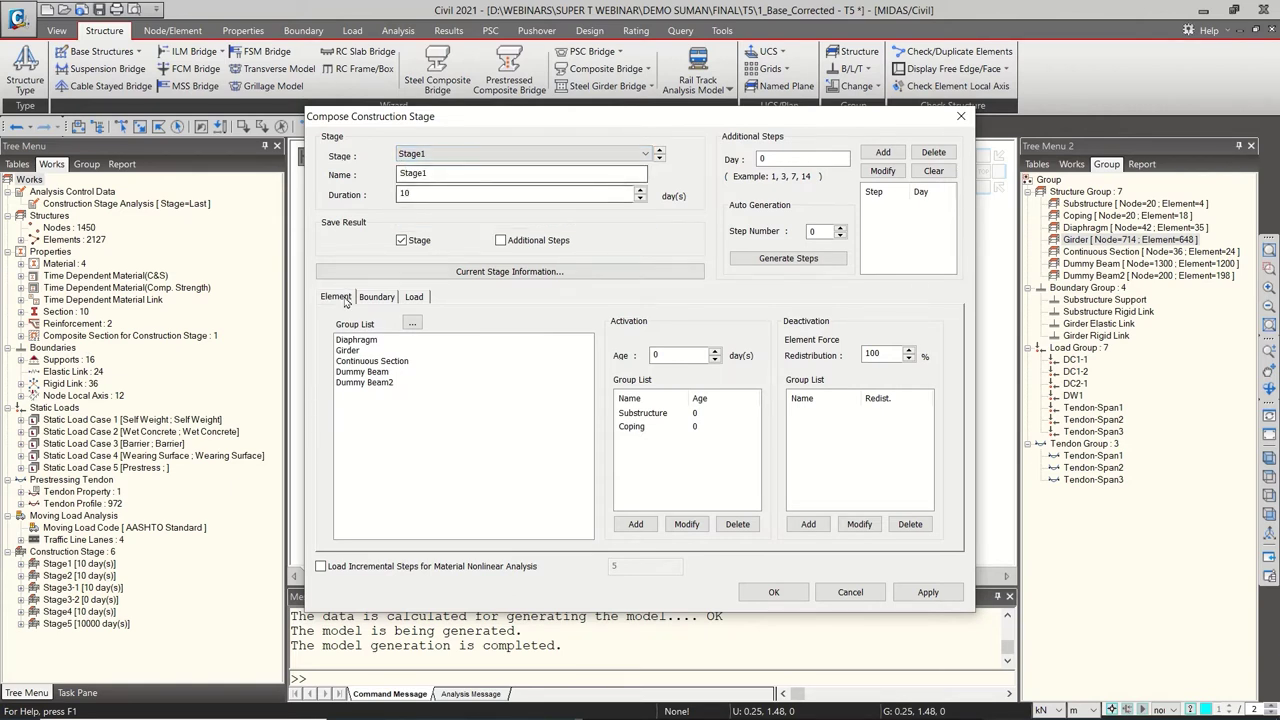
pyautogui.click(376, 297)
pyautogui.click(336, 297)
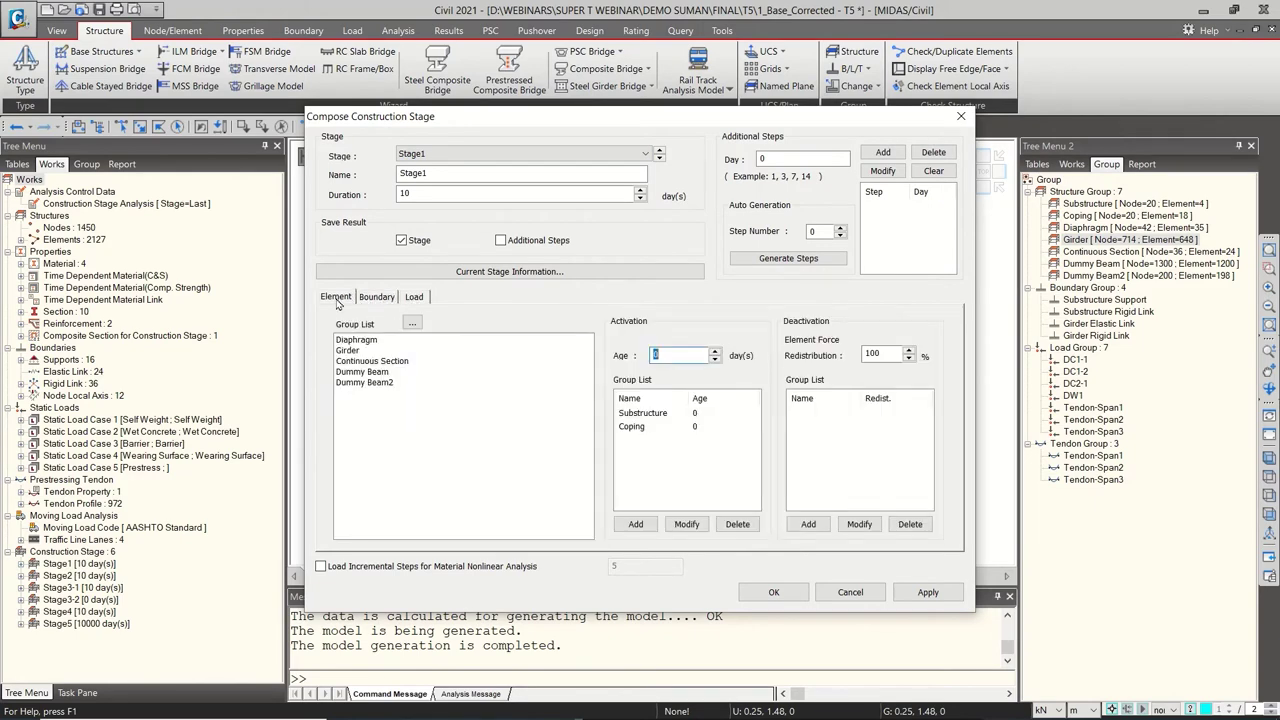
pyautogui.click(386, 300)
pyautogui.click(416, 301)
pyautogui.click(386, 301)
pyautogui.click(336, 300)
# Load Stage2, then check Stage3-1's boundary and load groups, including DC1-2 activated
pyautogui.click(520, 153)
pyautogui.click(467, 180)
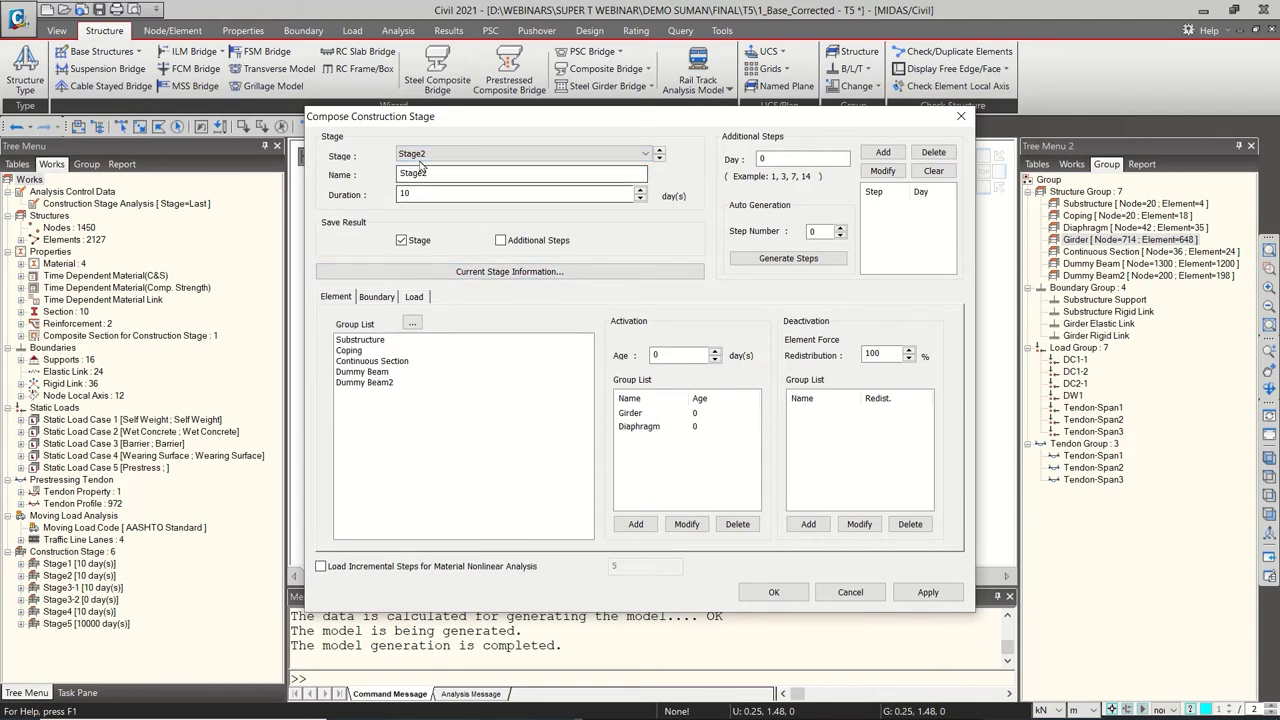
pyautogui.click(520, 154)
pyautogui.click(440, 190)
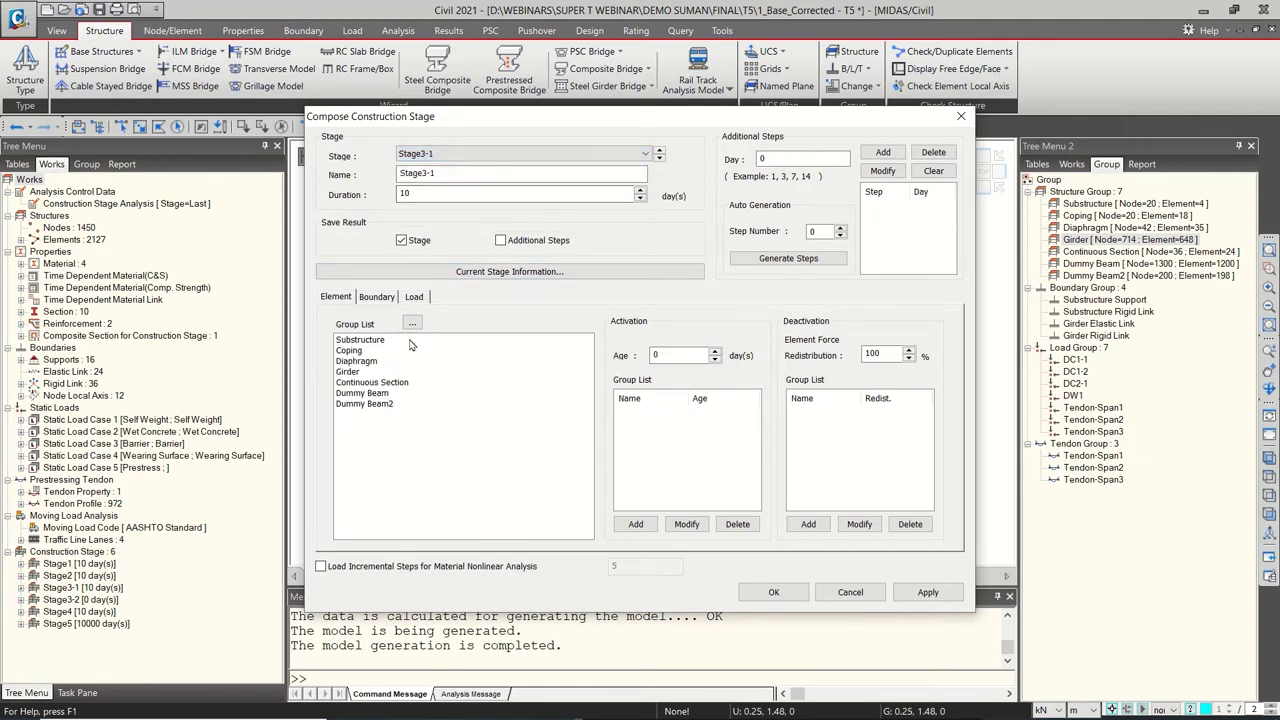
pyautogui.click(382, 297)
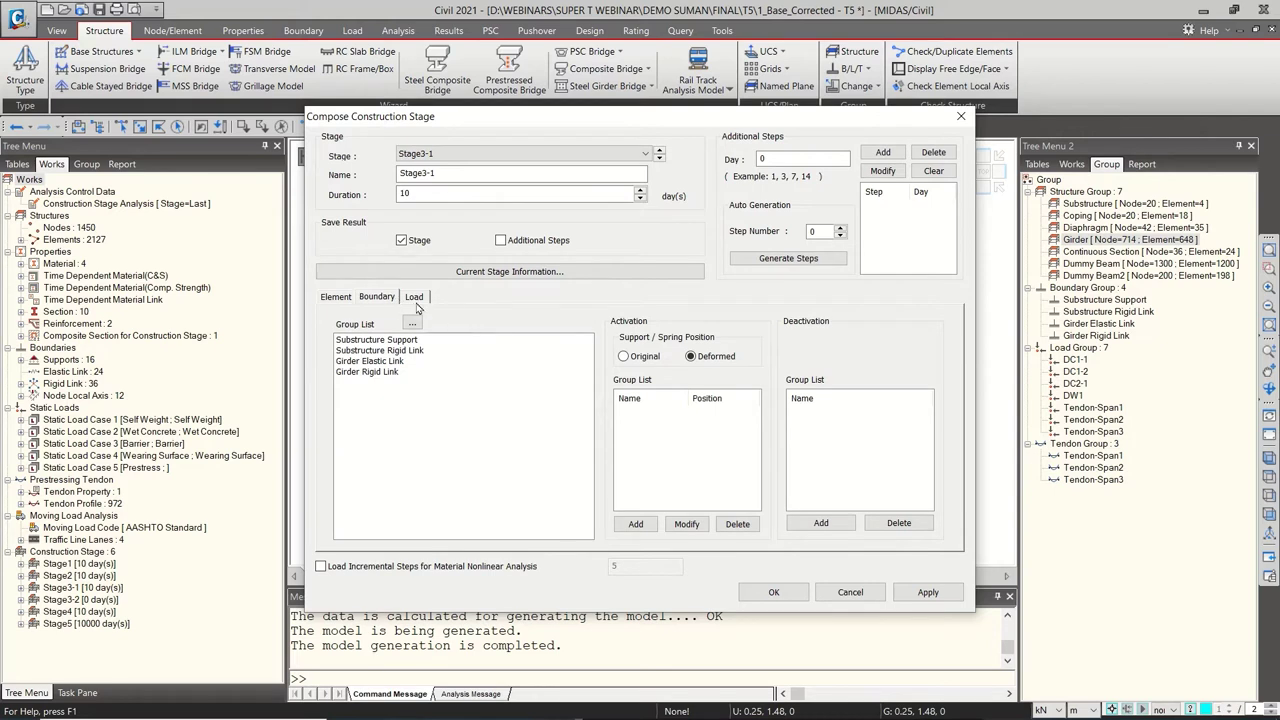
pyautogui.click(414, 298)
pyautogui.click(625, 413)
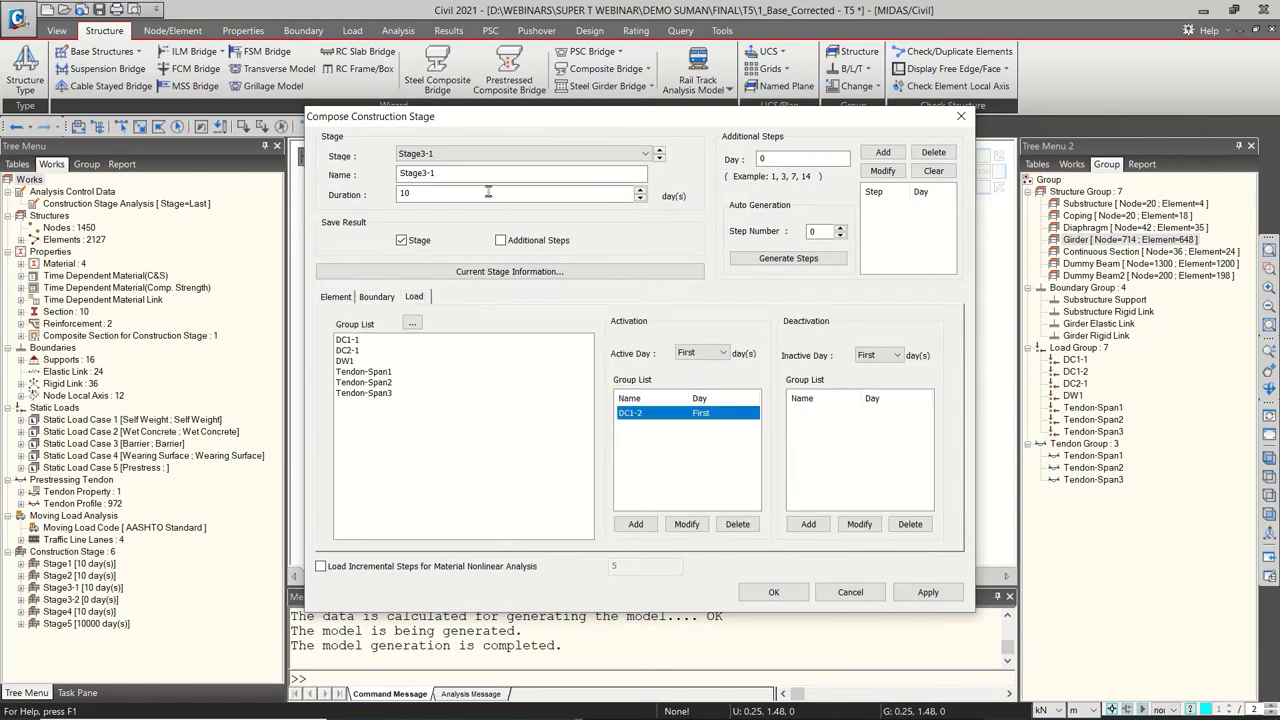
# Check Stage3-2's DC1-2 deactivation and its Continuous Section element group
pyautogui.click(485, 154)
pyautogui.click(470, 202)
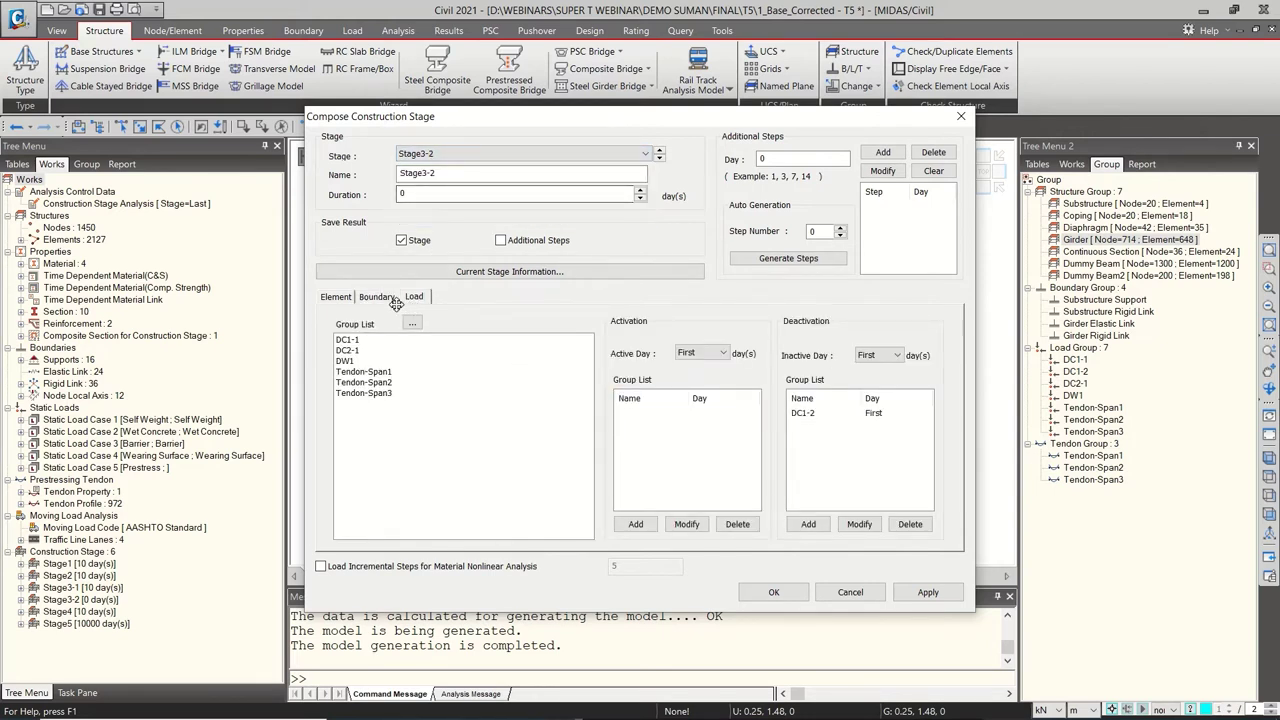
pyautogui.click(815, 415)
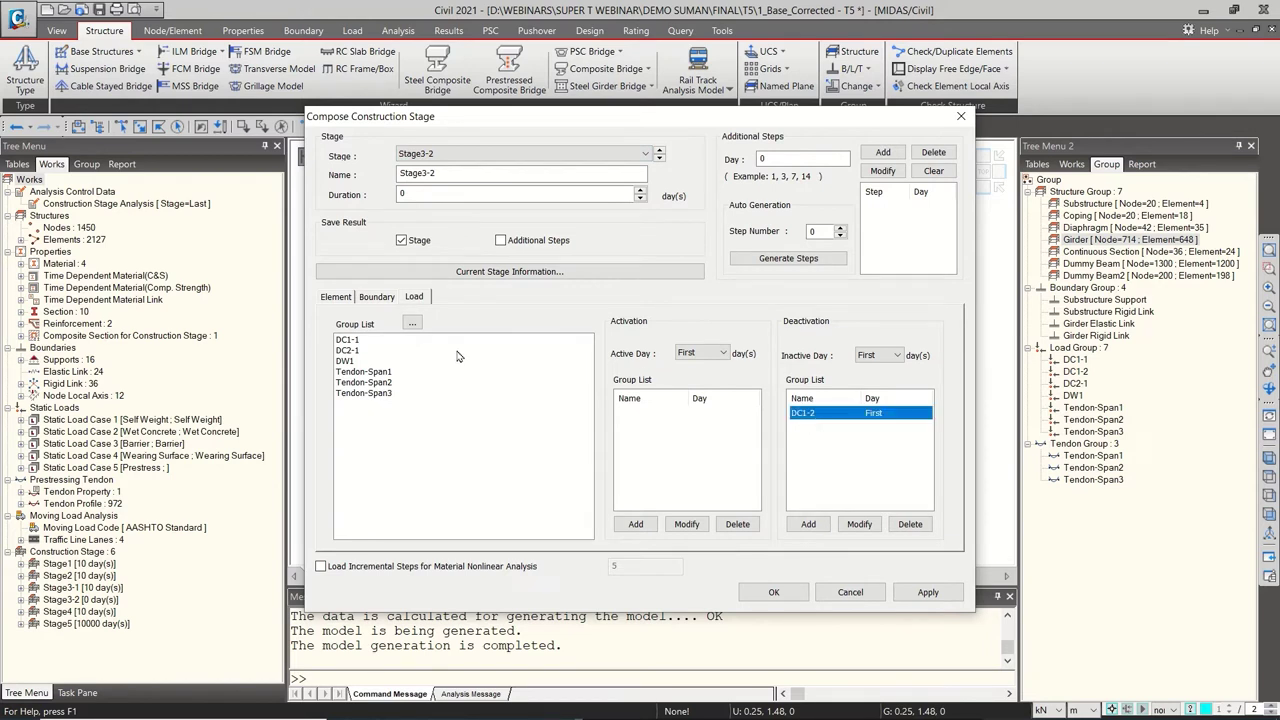
pyautogui.click(340, 300)
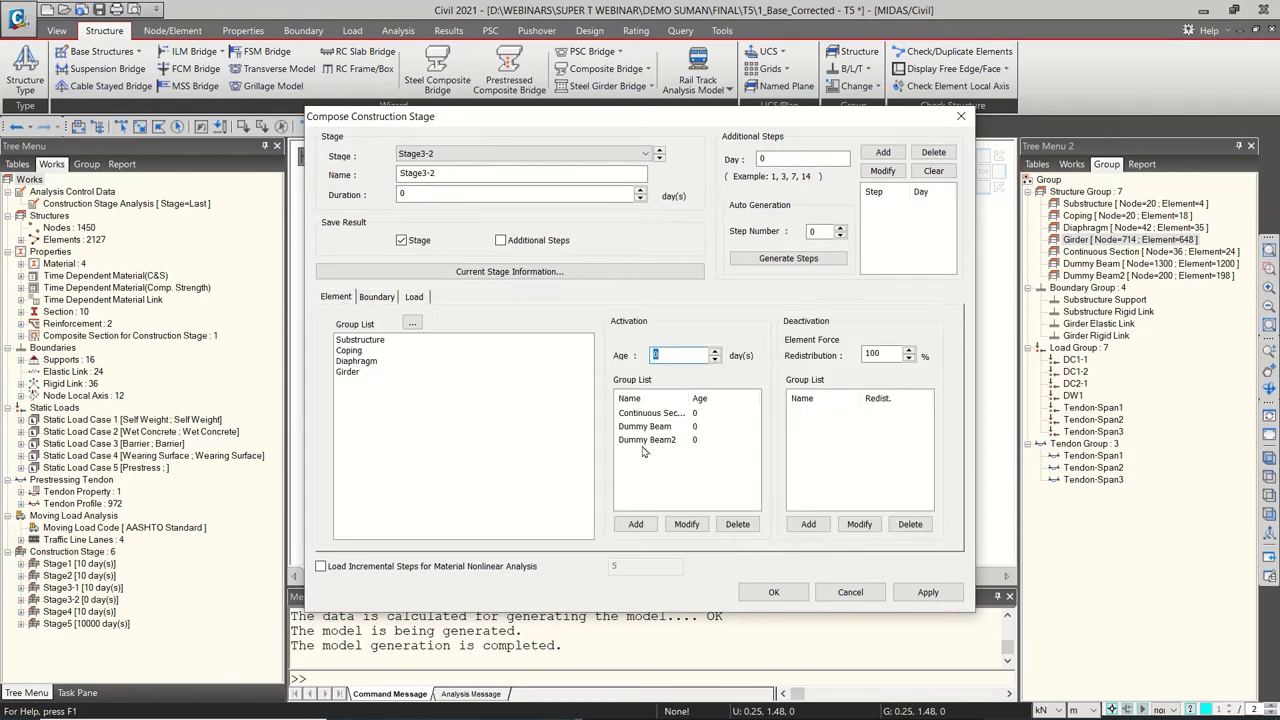
pyautogui.doubleClick(690, 398)
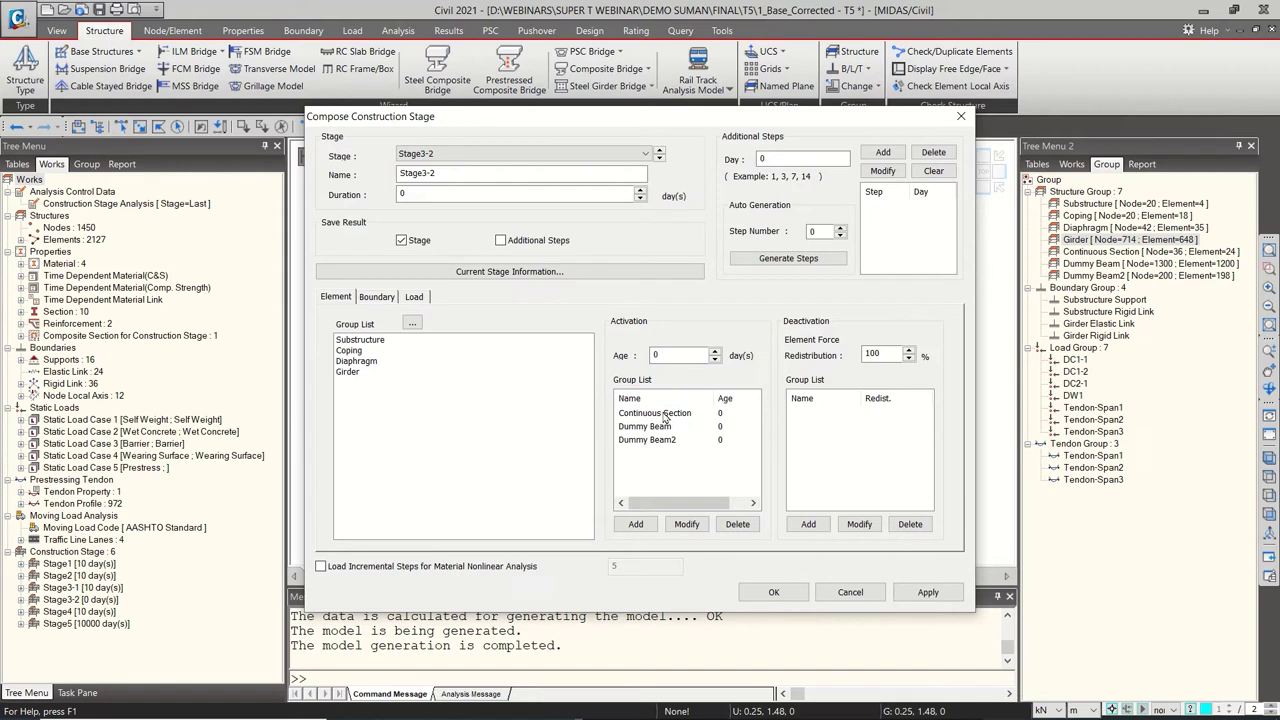
# Review Stage4's load groups and Stage5's groups and 10000-day duration, then cancel
pyautogui.click(500, 154)
pyautogui.click(459, 207)
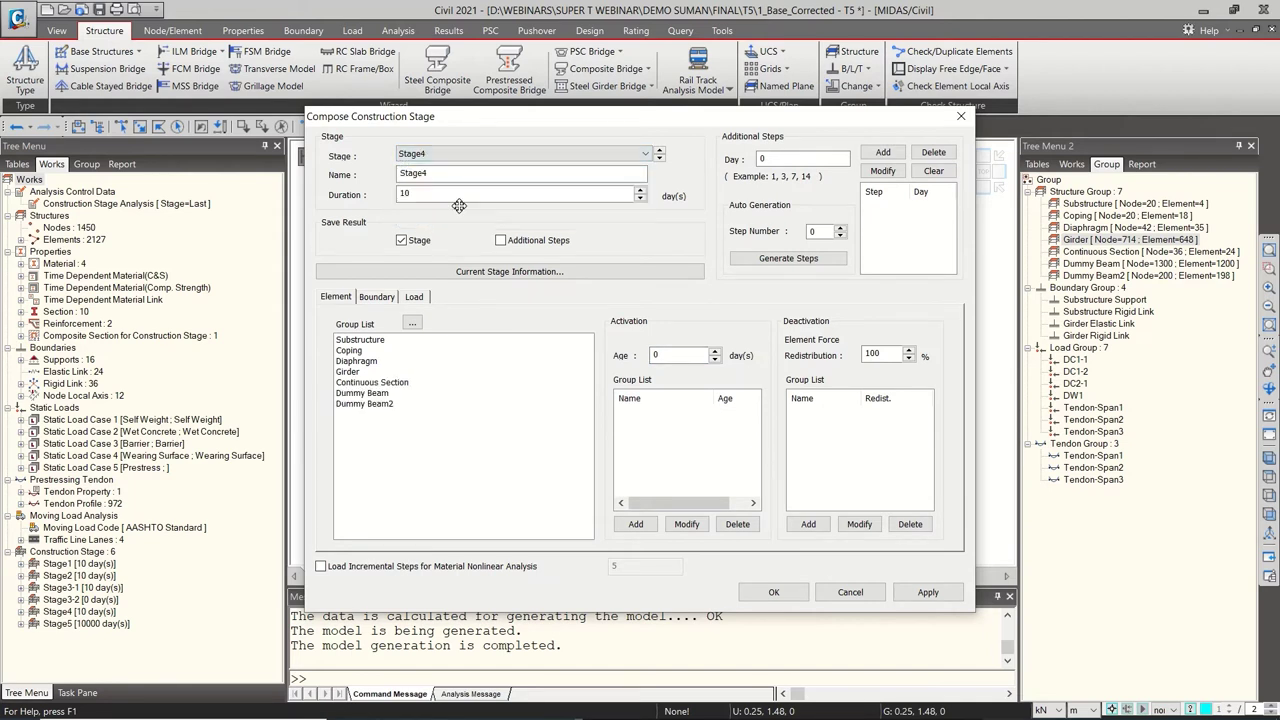
pyautogui.click(413, 296)
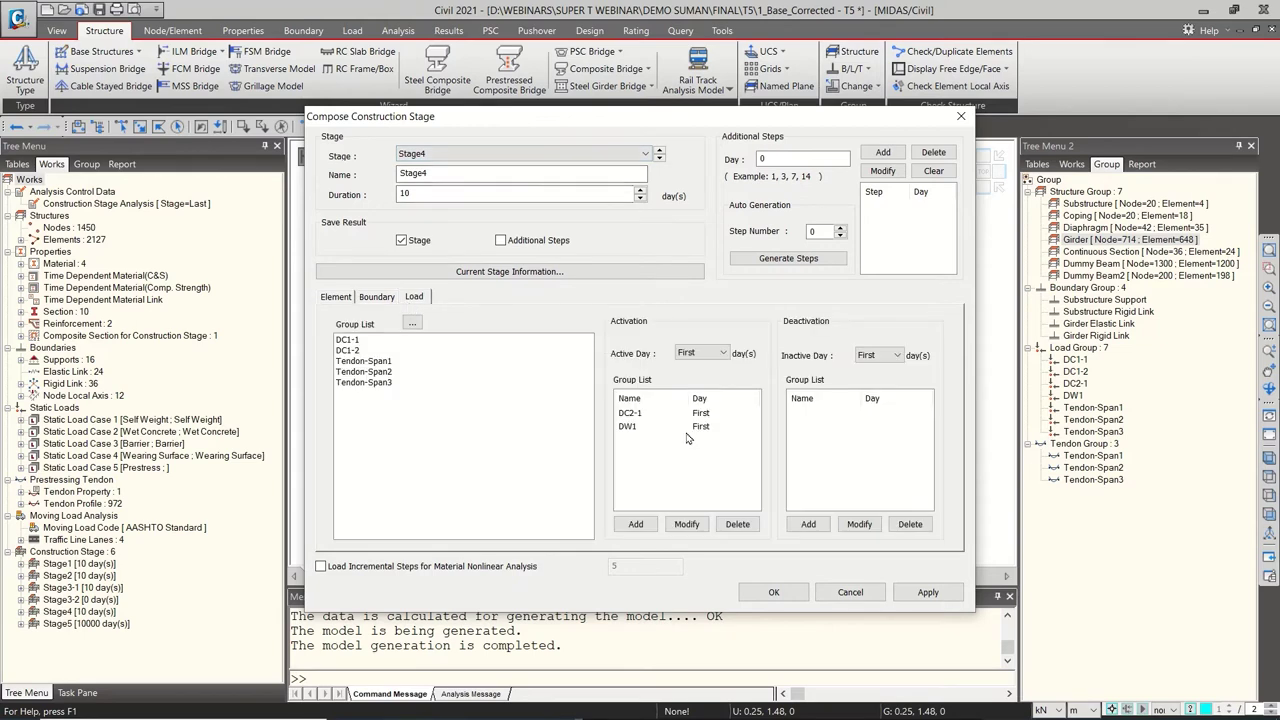
pyautogui.click(500, 154)
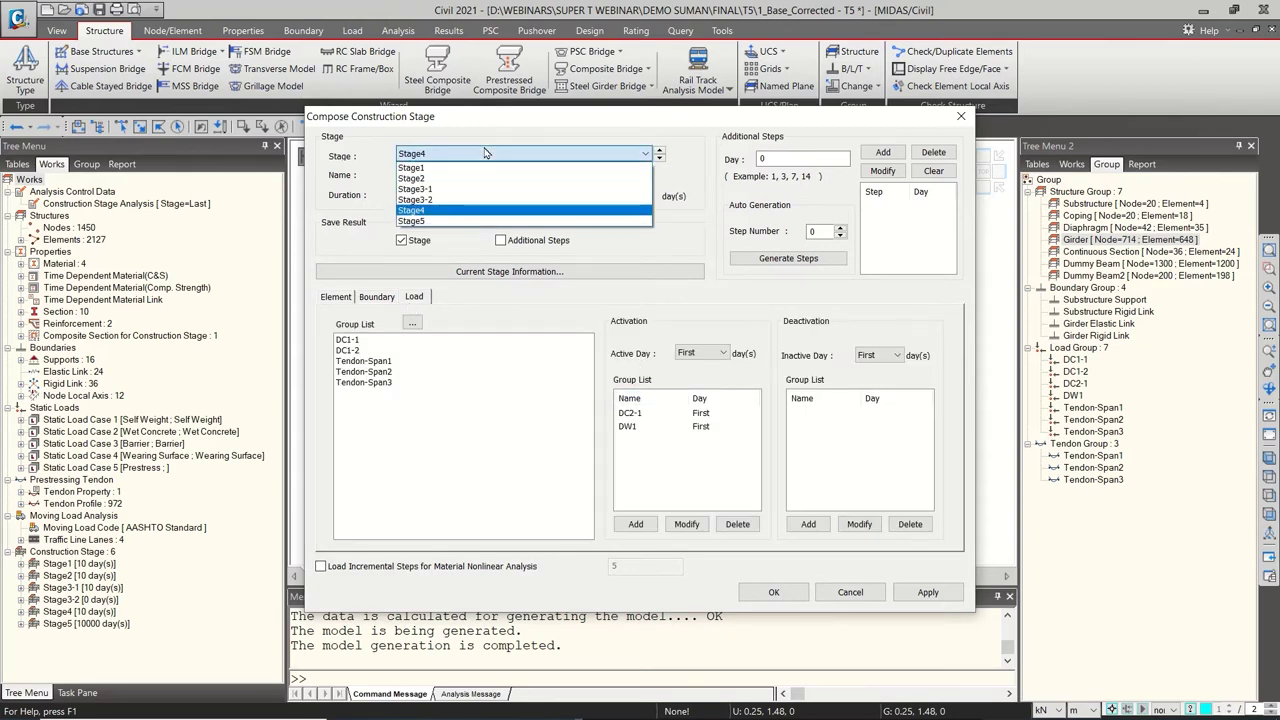
pyautogui.click(431, 221)
pyautogui.click(377, 297)
pyautogui.click(413, 297)
pyautogui.click(377, 297)
pyautogui.click(336, 297)
pyautogui.click(437, 196)
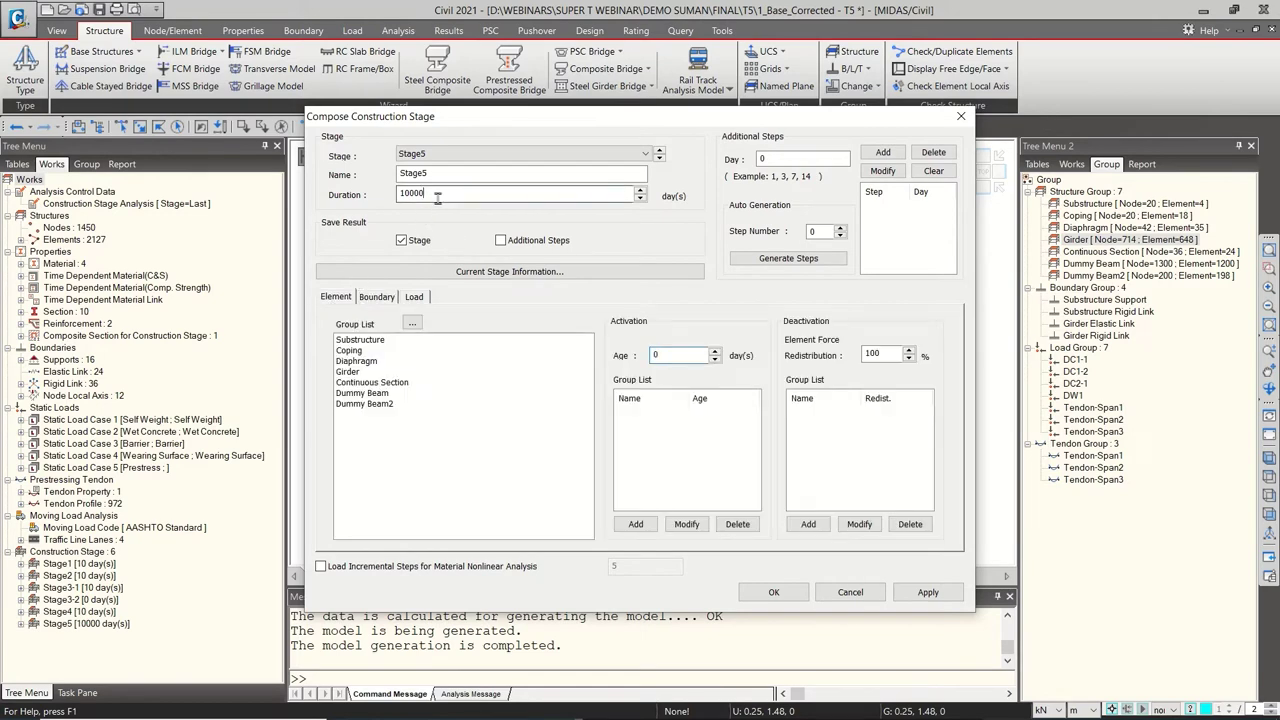
pyautogui.click(850, 591)
# Close the stage definitions and, at Base, activate only the Continuous Section group
pyautogui.click(771, 443)
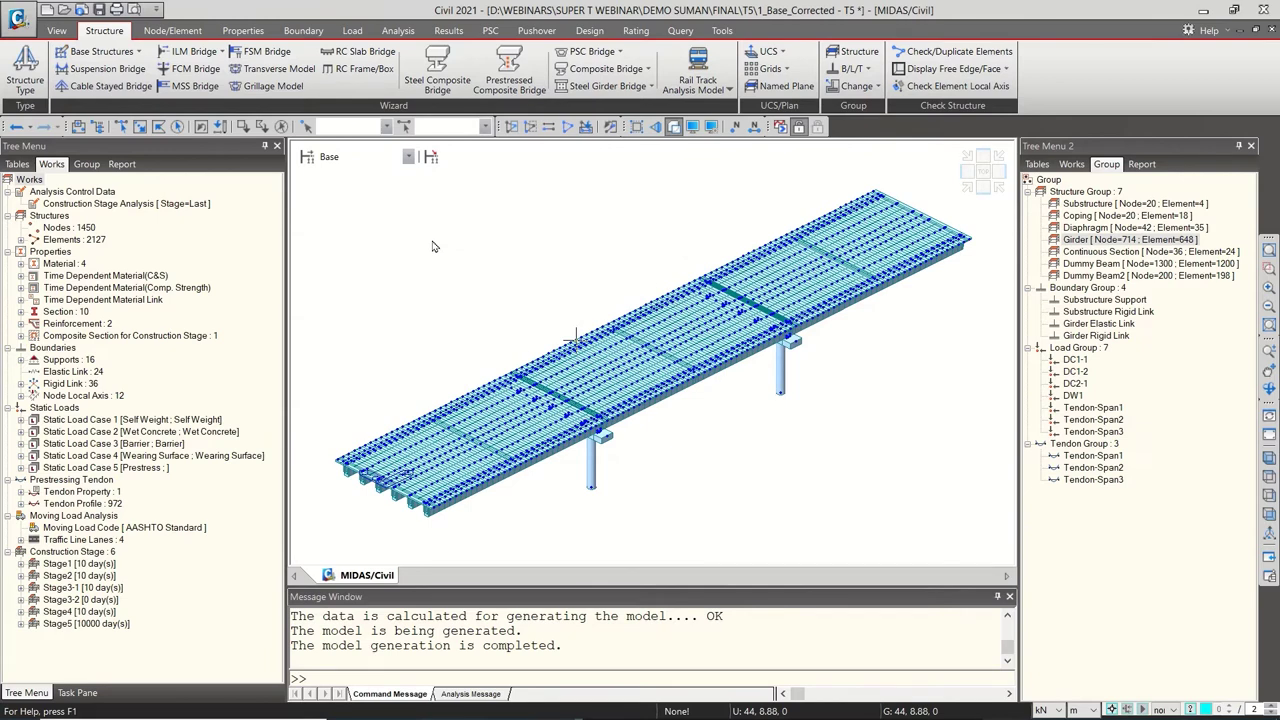
pyautogui.click(341, 158)
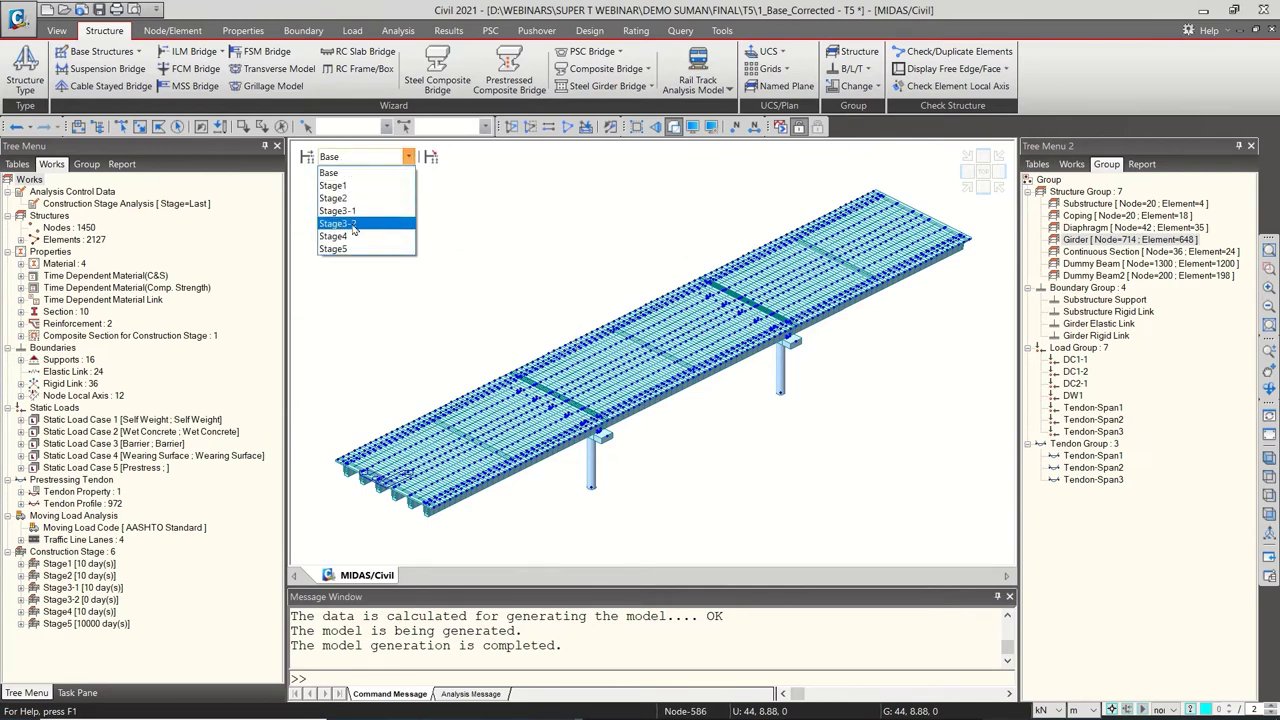
pyautogui.click(535, 220)
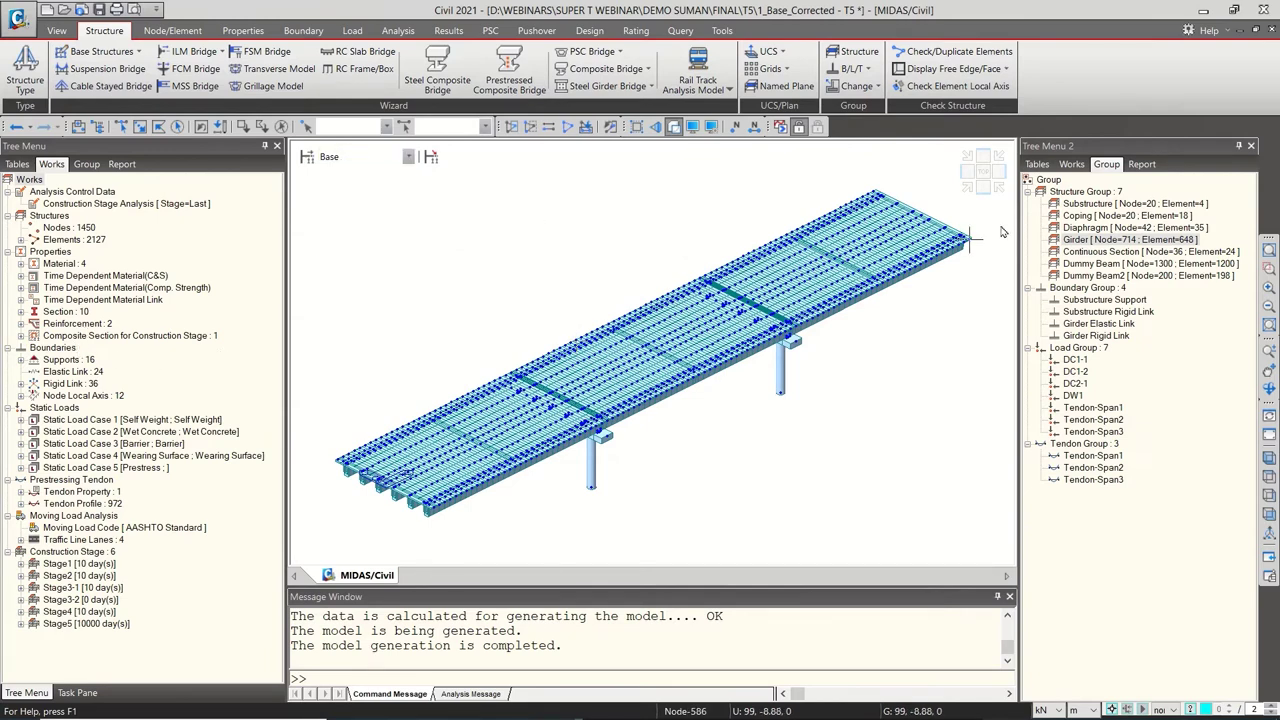
pyautogui.click(1110, 252)
pyautogui.rightClick(1110, 252)
pyautogui.click(1150, 344)
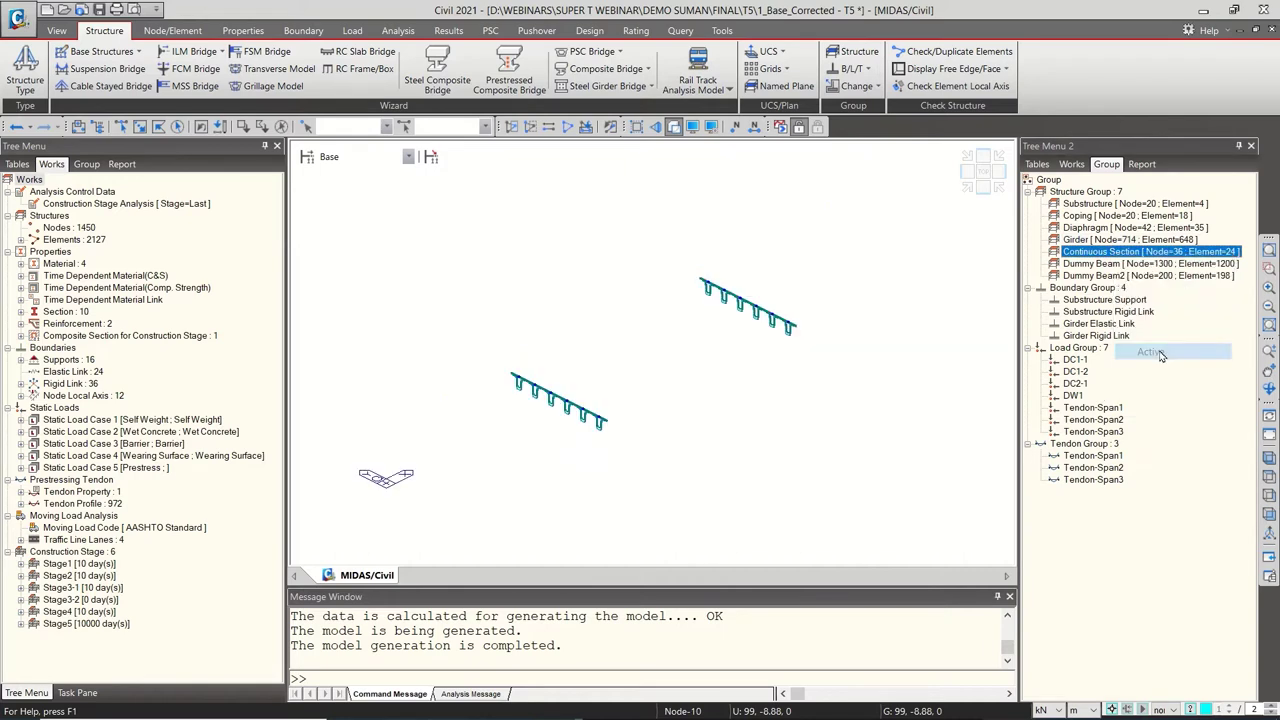
# Inspect the continuous elements end-on and isometrically, then expand the ten defined sections
pyautogui.scroll(3, 582, 410)
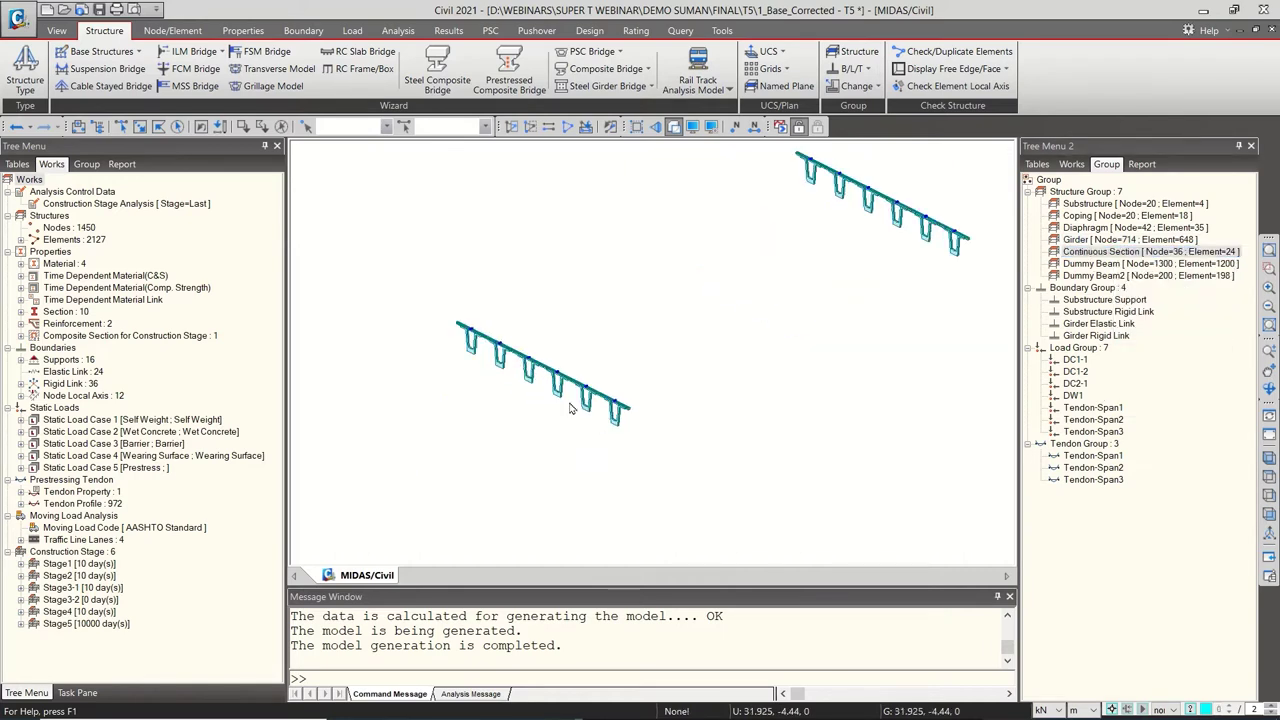
pyautogui.scroll(3, 577, 390)
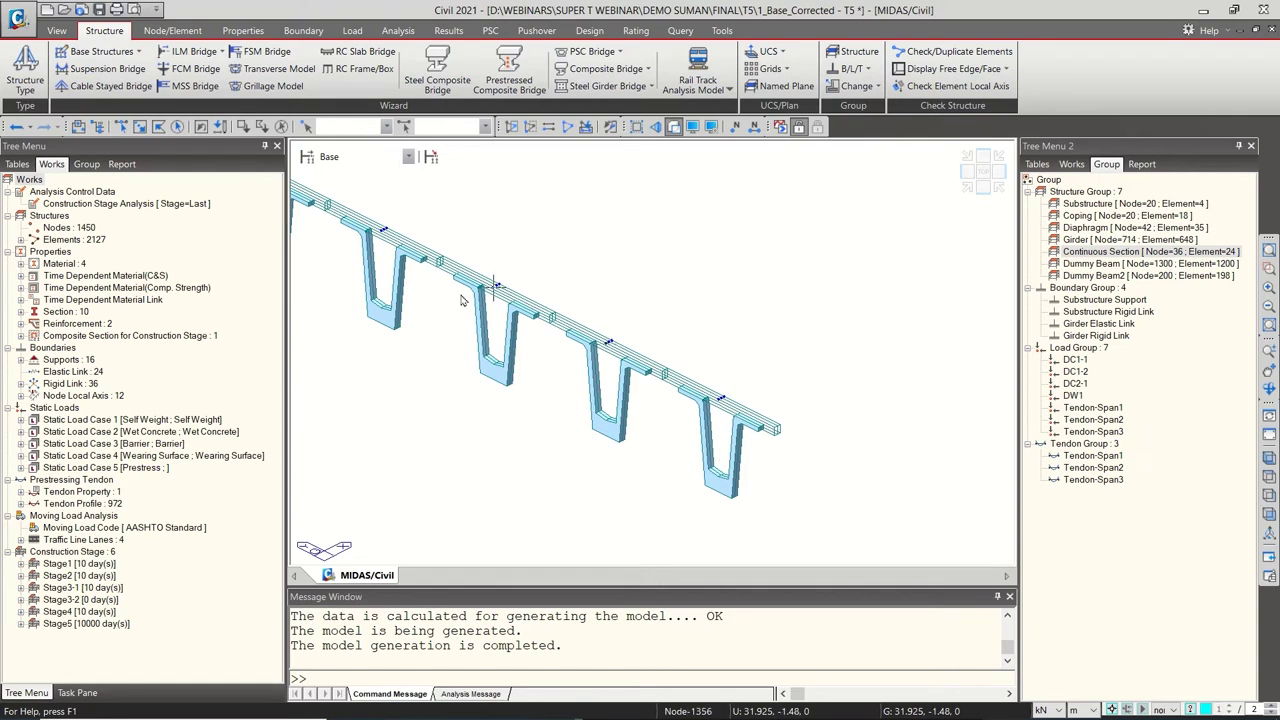
pyautogui.scroll(-3, 463, 300)
pyautogui.scroll(3, 720, 483)
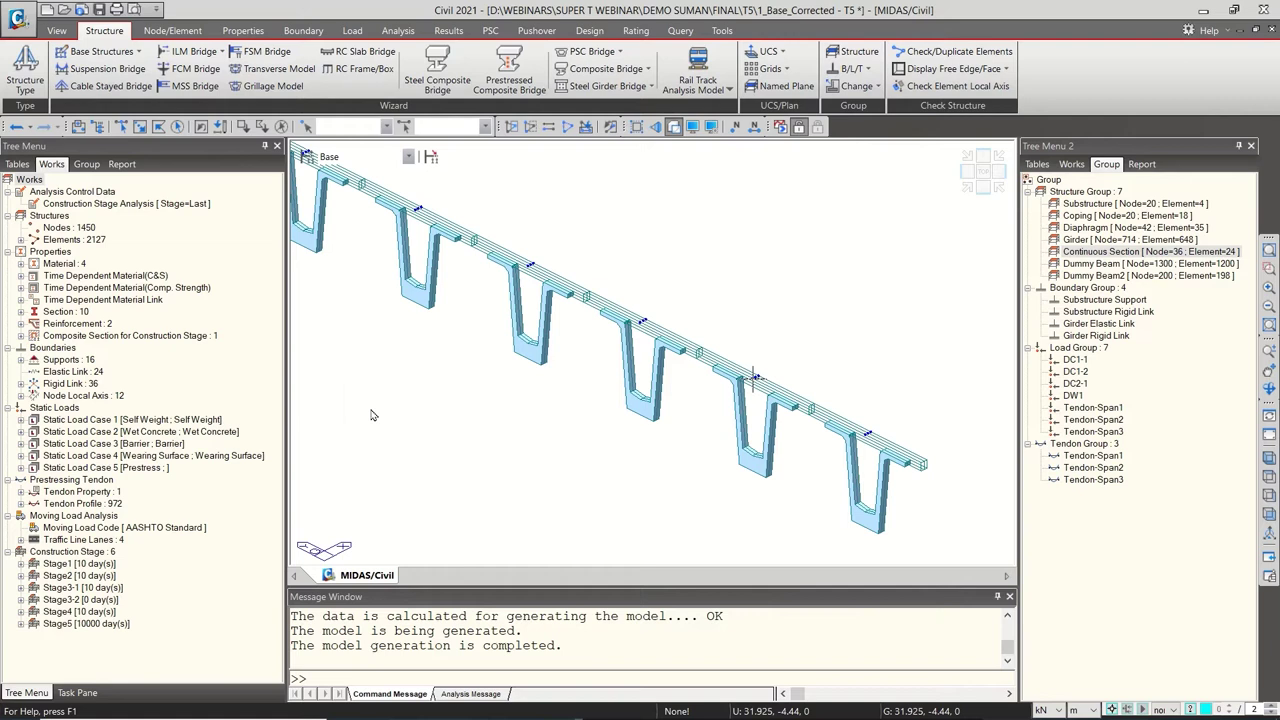
pyautogui.click(988, 187)
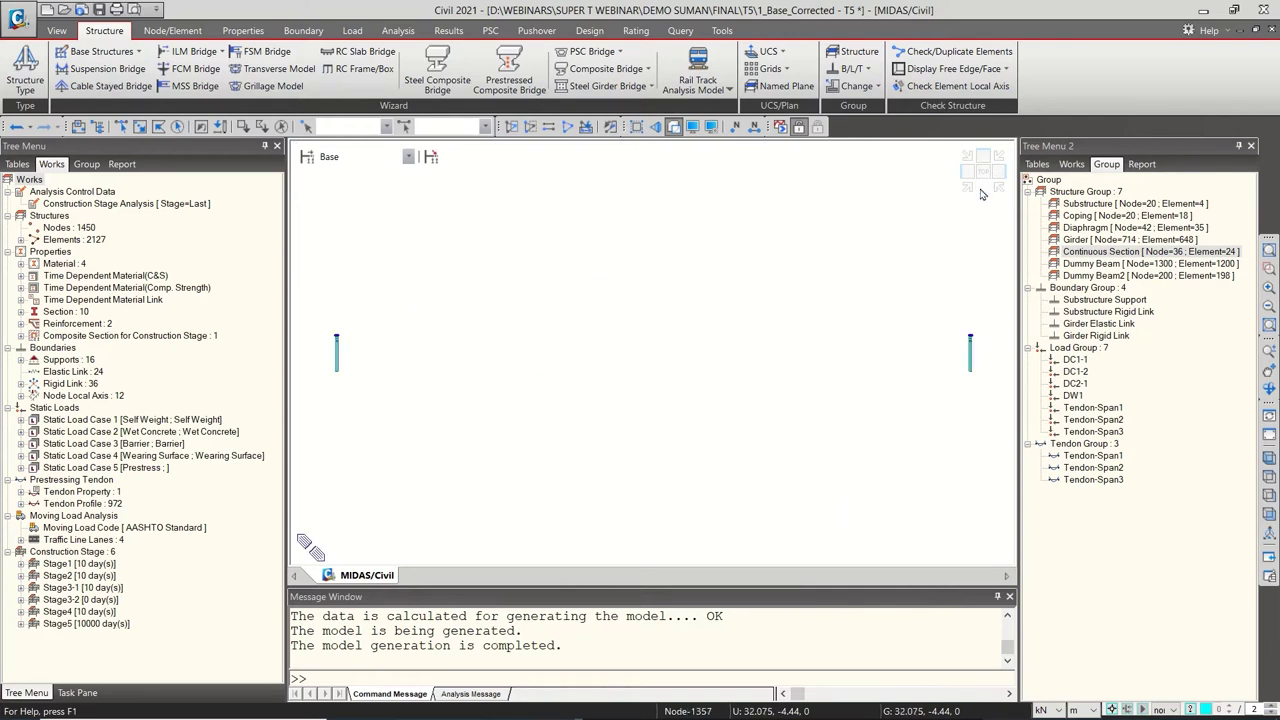
pyautogui.click(985, 195)
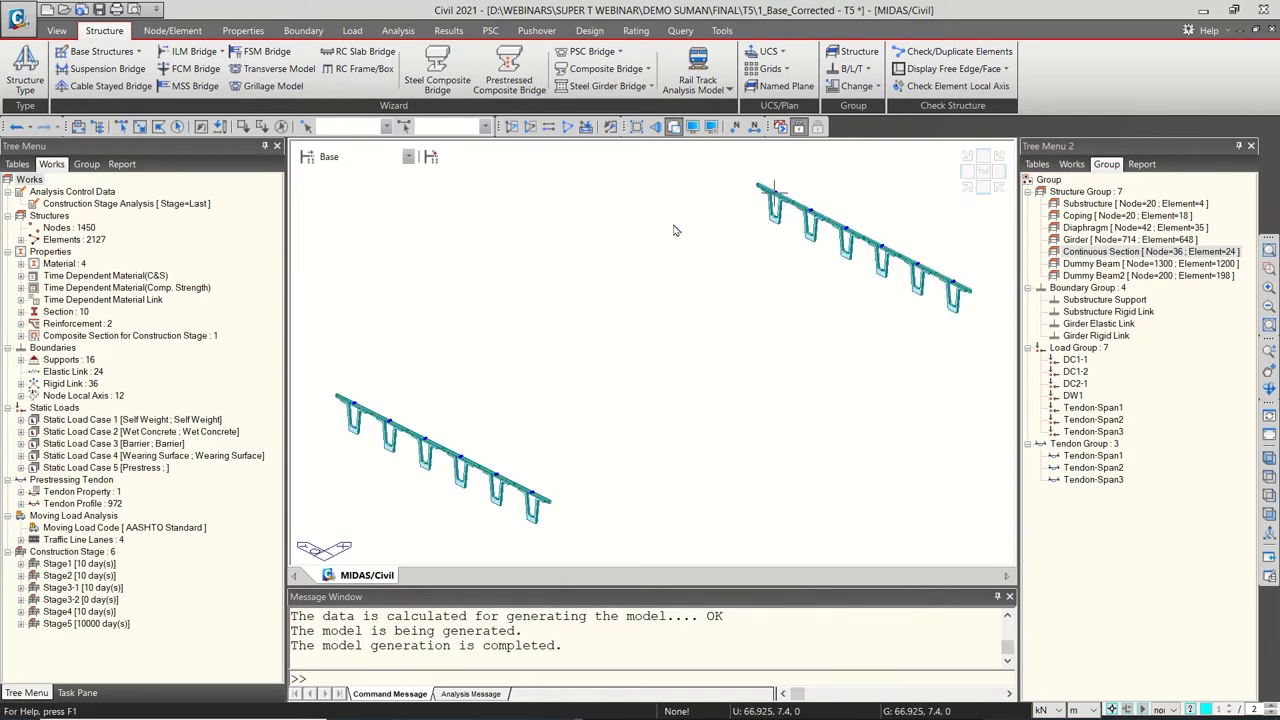
pyautogui.doubleClick(66, 312)
# Add section 11 'Deck Cont' as a Solid Rectangle with H 0.18 and B 2.96
pyautogui.rightClick(83, 312)
pyautogui.click(150, 318)
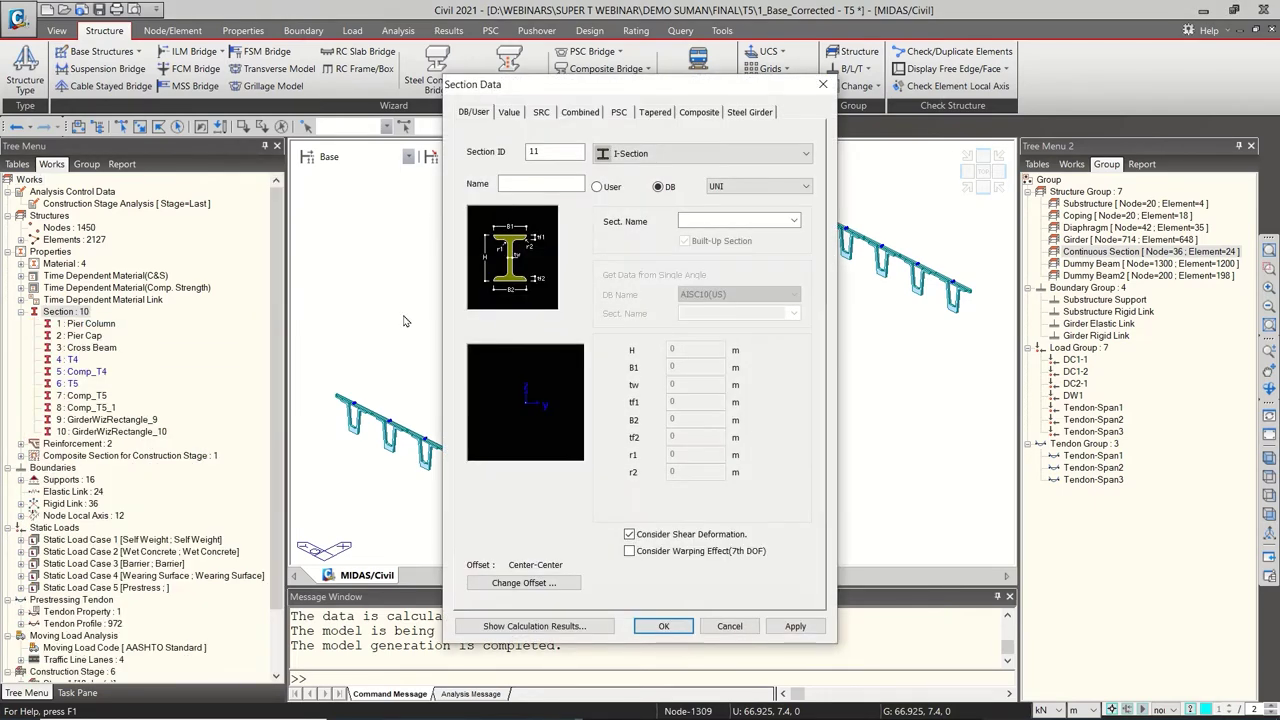
pyautogui.click(683, 155)
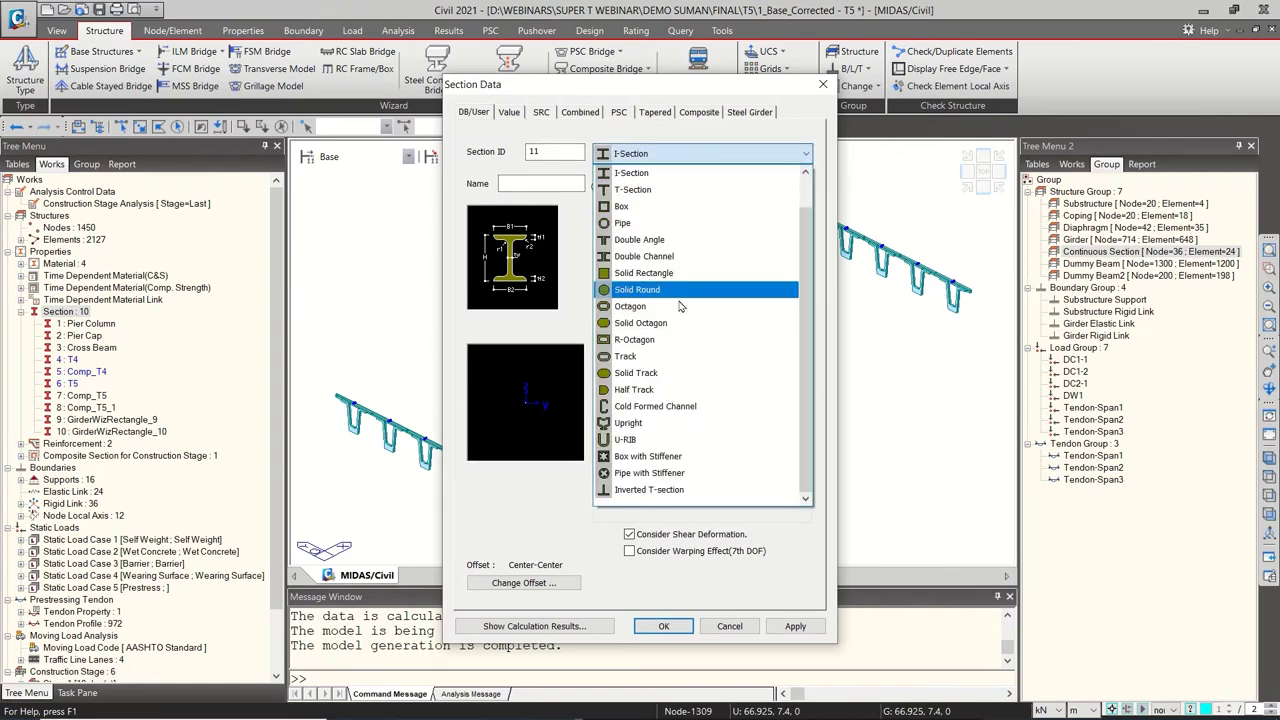
pyautogui.click(655, 273)
pyautogui.click(680, 346)
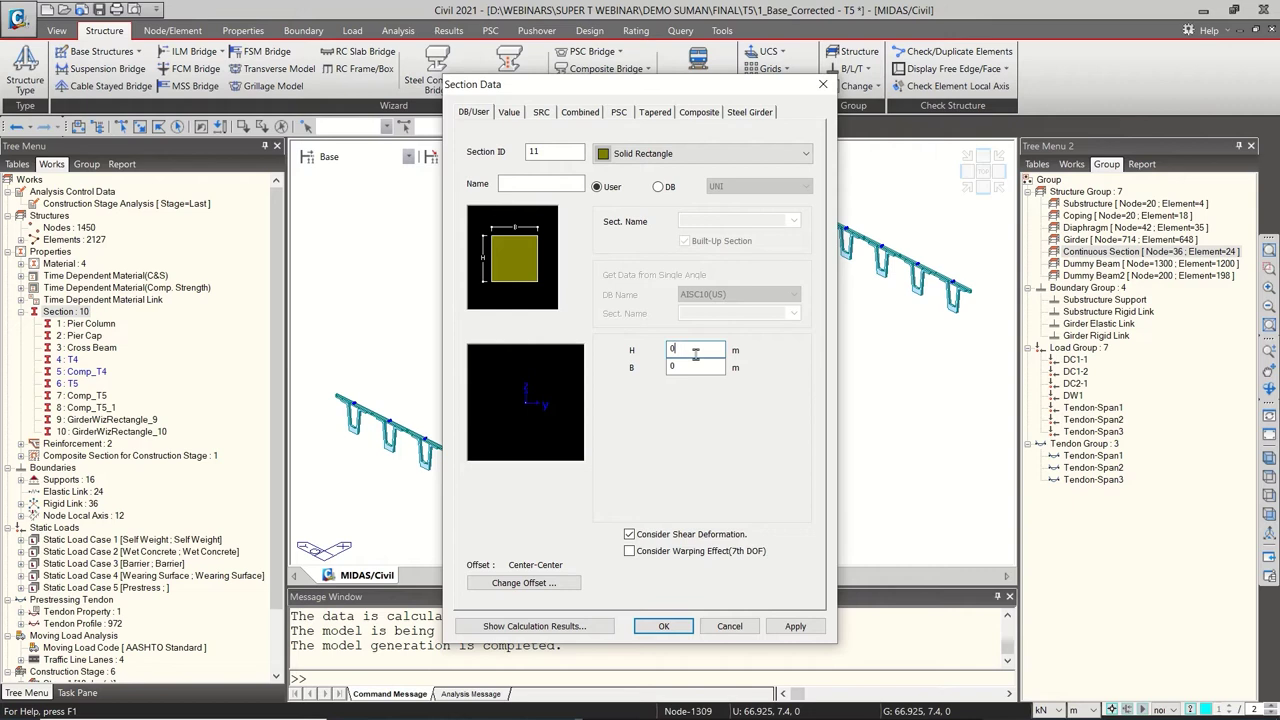
pyautogui.click(694, 368)
pyautogui.doubleClick(690, 368)
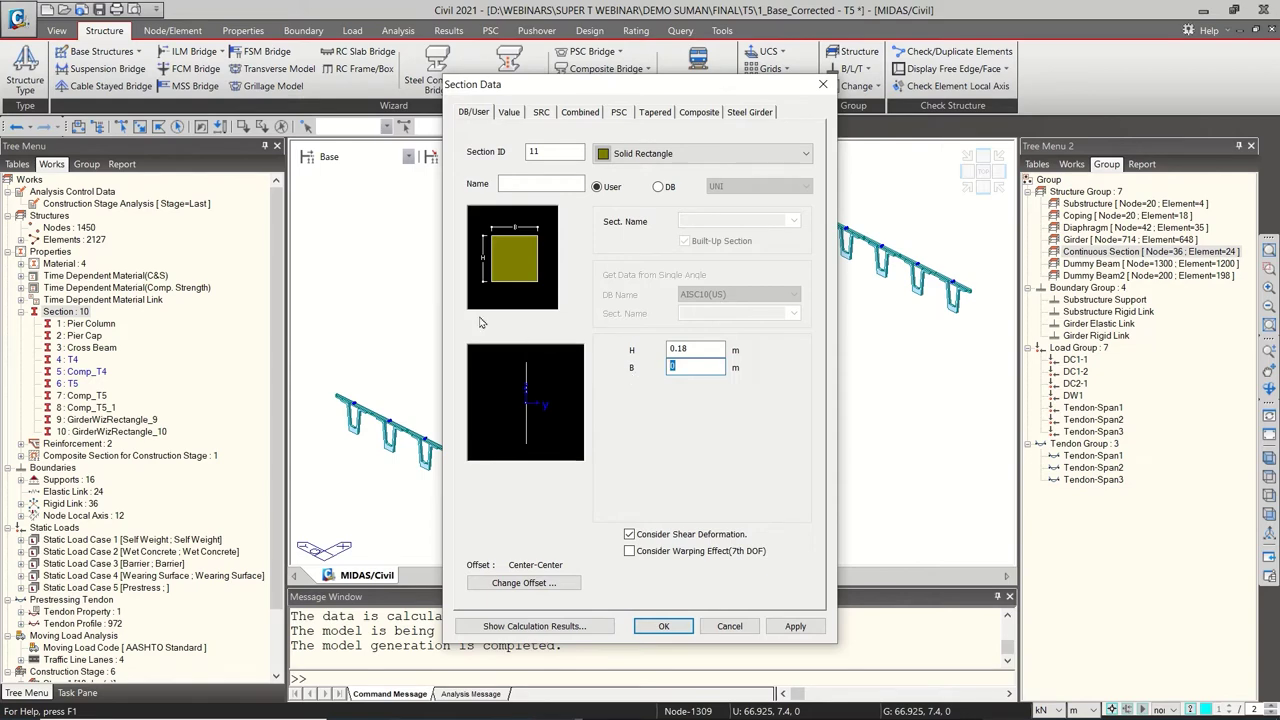
pyautogui.moveTo(563, 98); pyautogui.dragTo(535, 86)
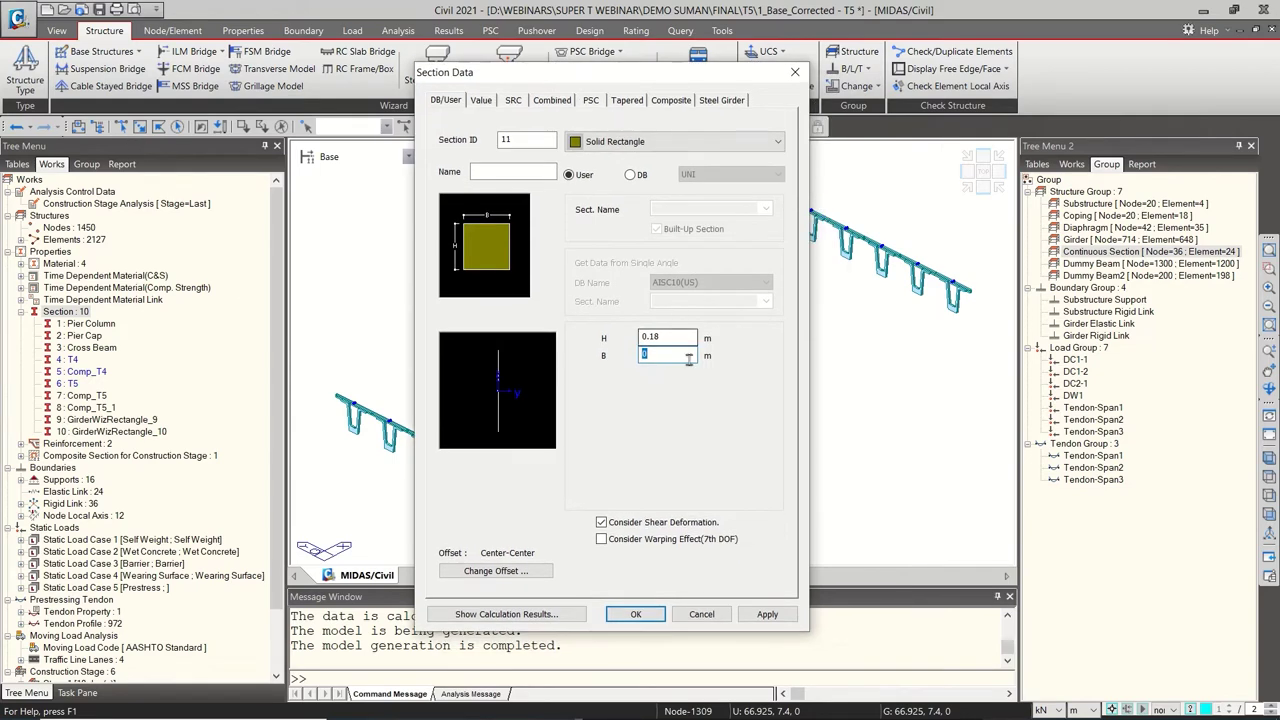
pyautogui.write('2.96')
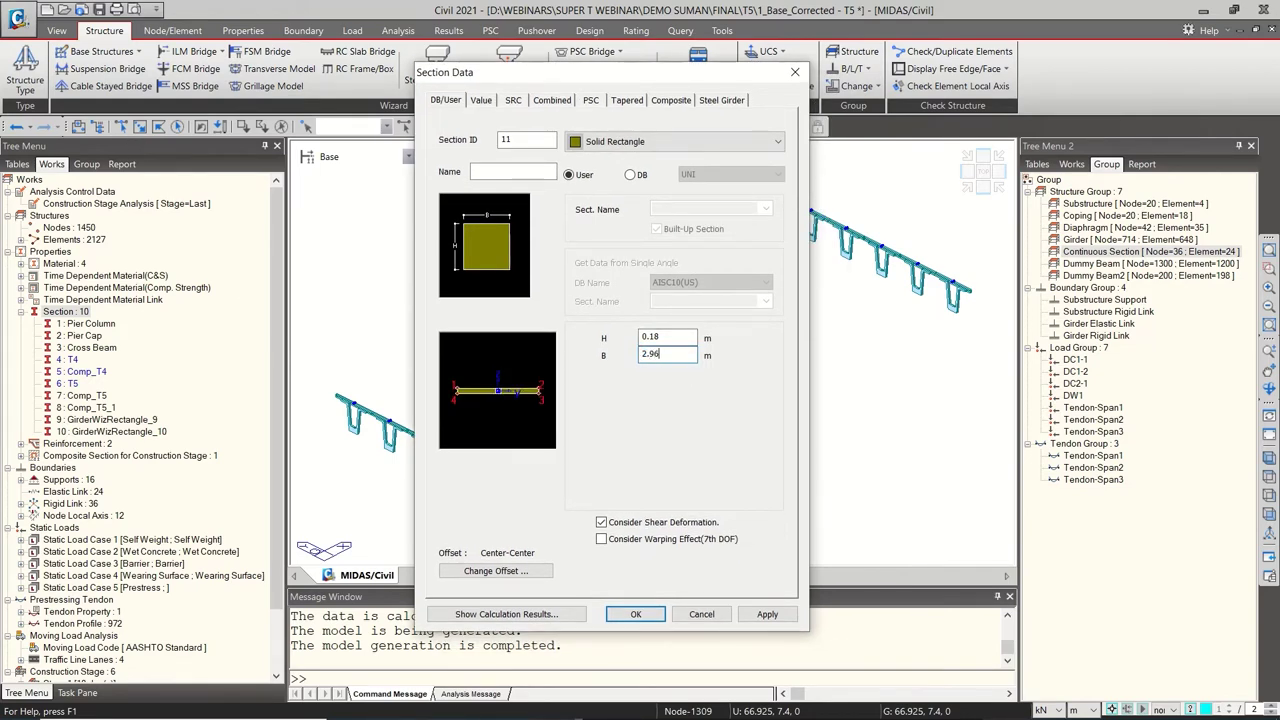
pyautogui.click(498, 170)
pyautogui.write('Deck Cont')
# Set the Deck Cont section offset to Center-Top
pyautogui.click(534, 572)
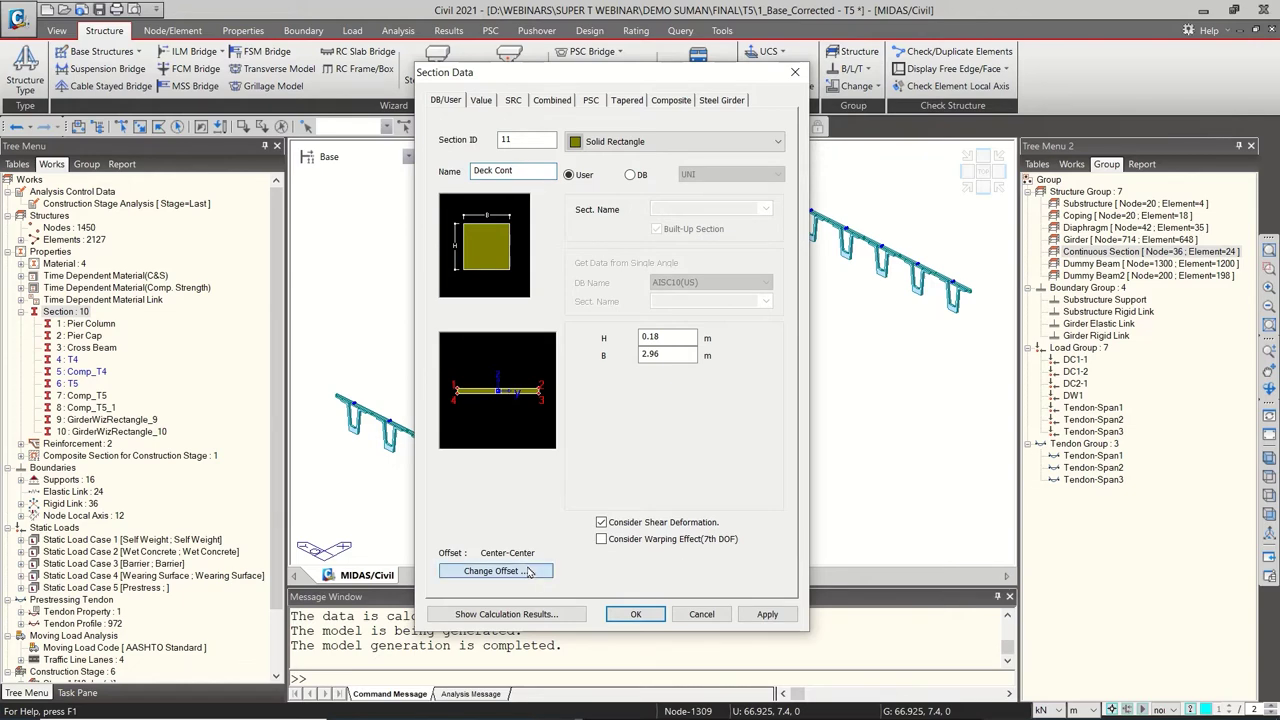
pyautogui.click(524, 314)
pyautogui.click(480, 338)
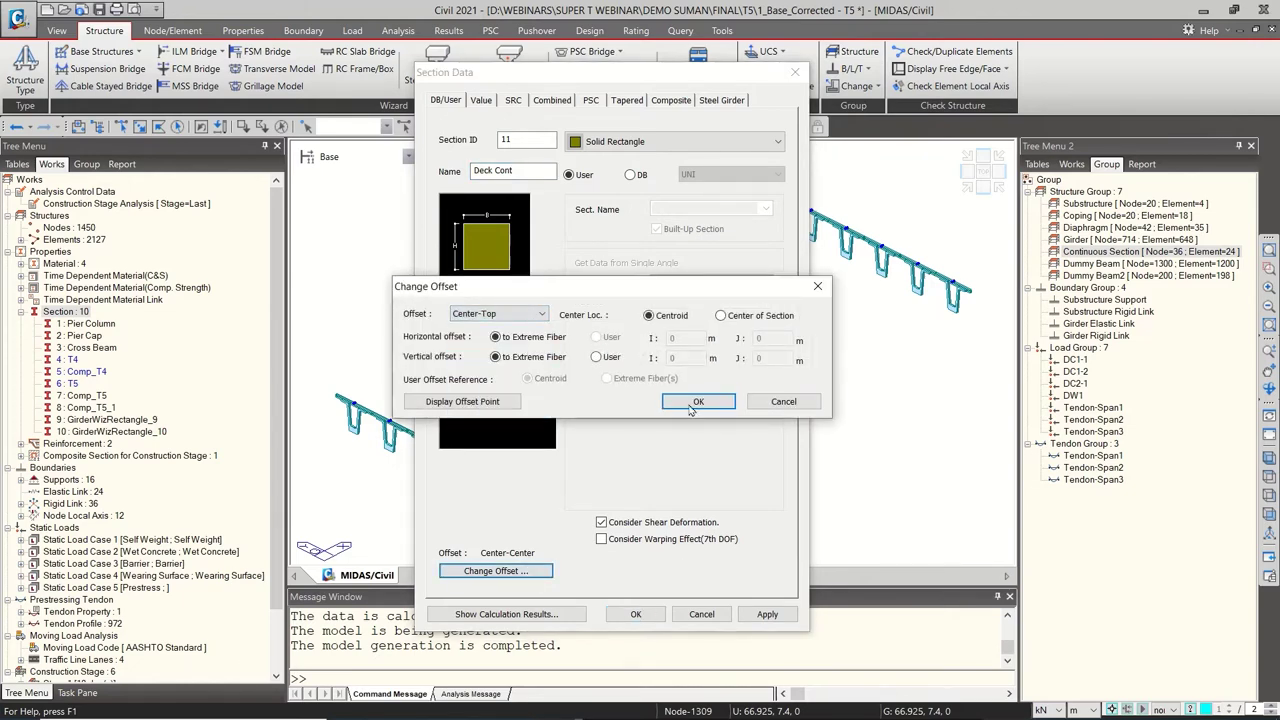
pyautogui.click(698, 401)
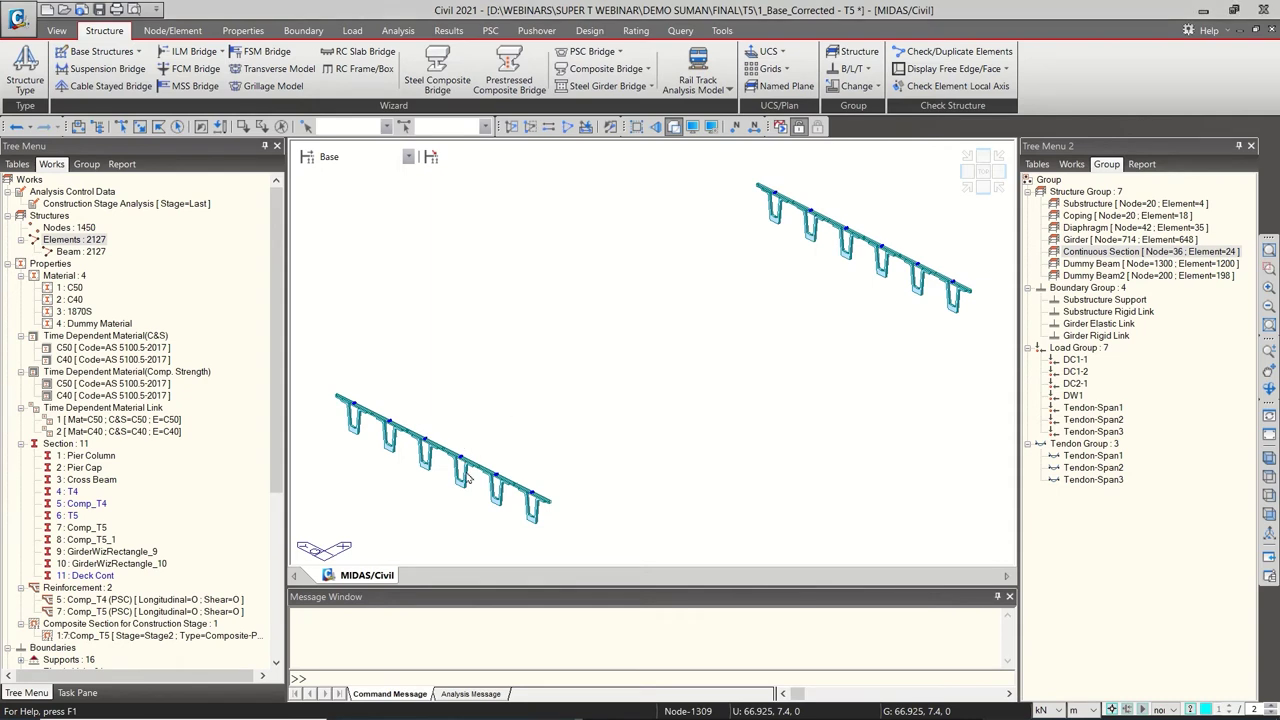
# Query node 1330's coordinates and spacing
pyautogui.hotkey('ctrl', 'q')
pyautogui.click(425, 440)
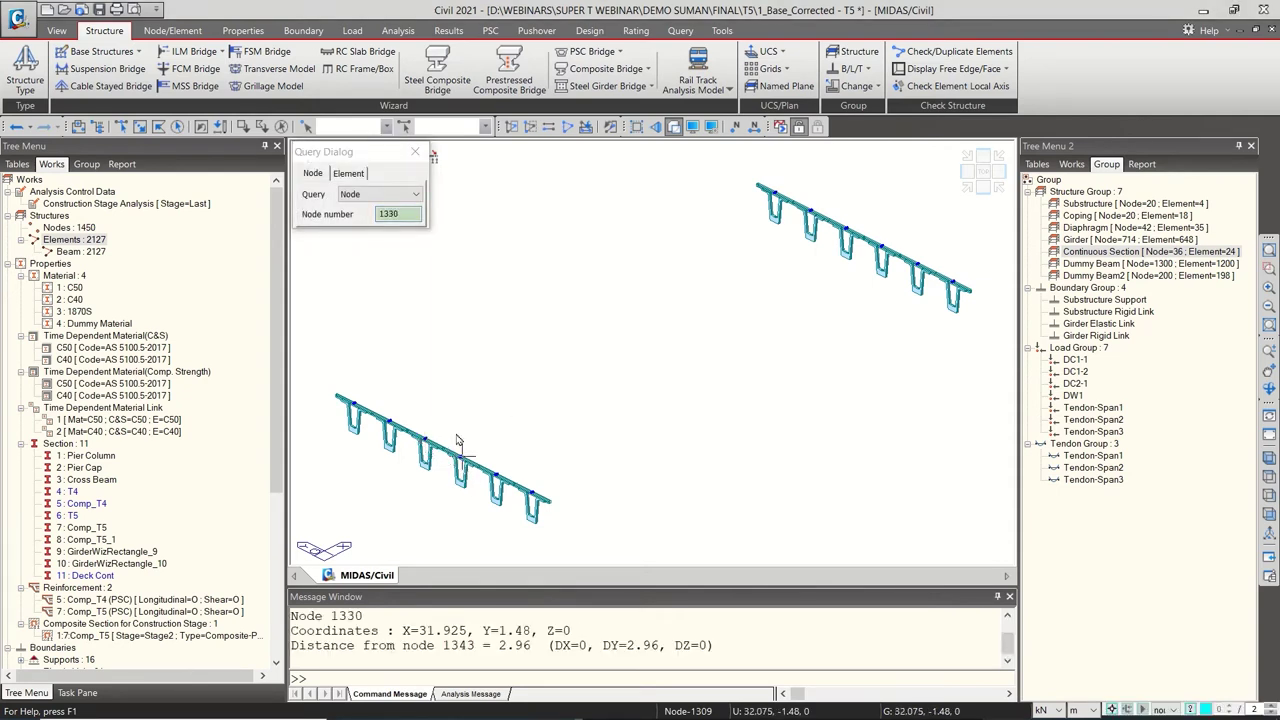
pyautogui.click(417, 152)
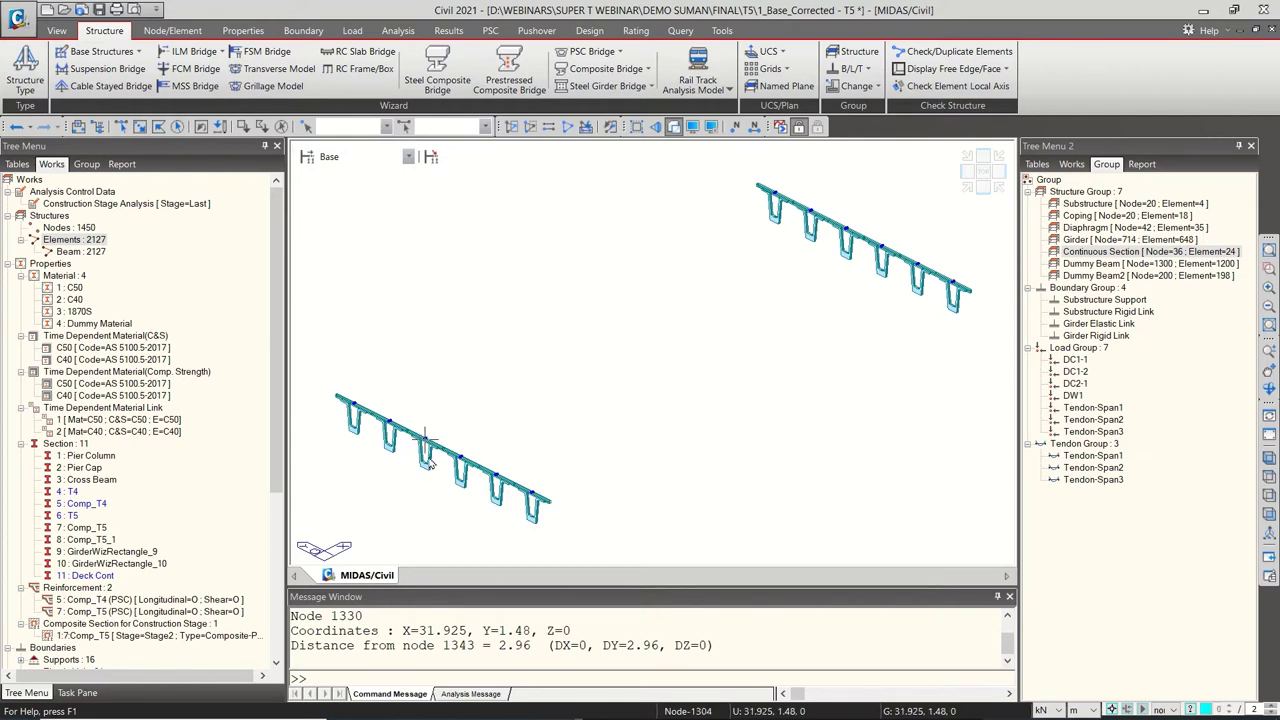
# Show only the Deck Cont deck elements, then restore the whole model
pyautogui.click(177, 126)
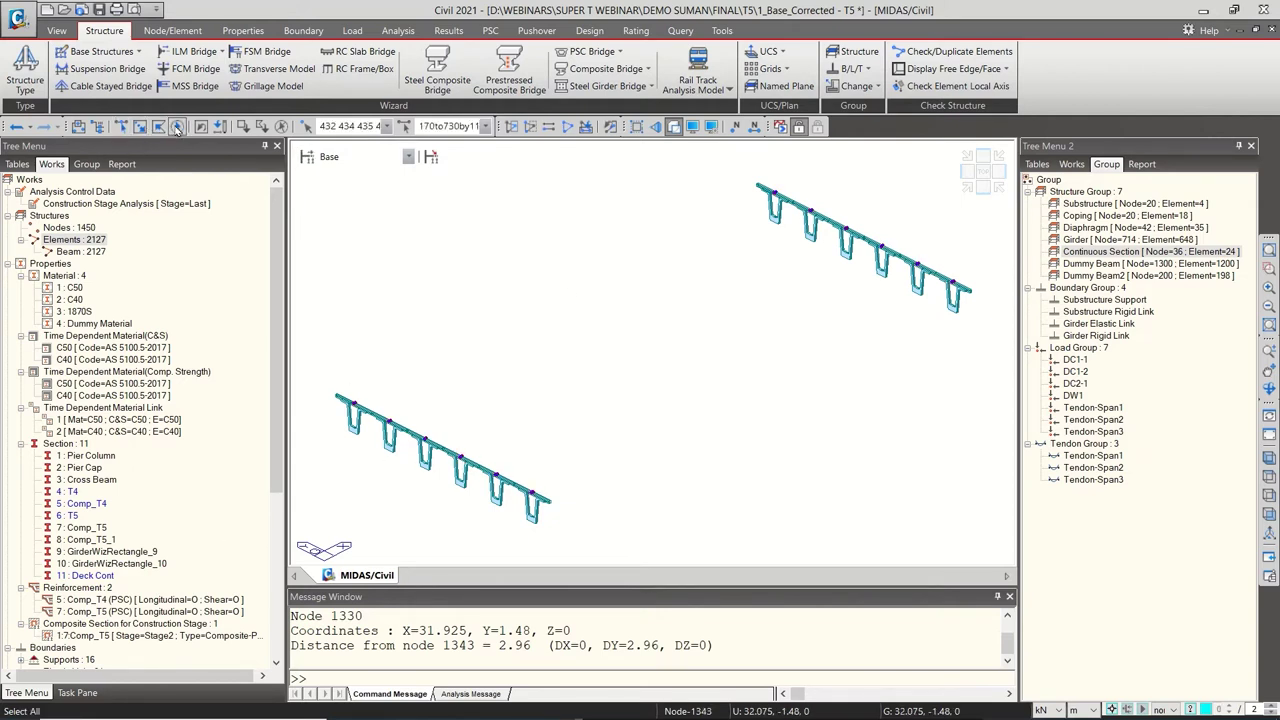
pyautogui.click(99, 578)
pyautogui.press('F2')
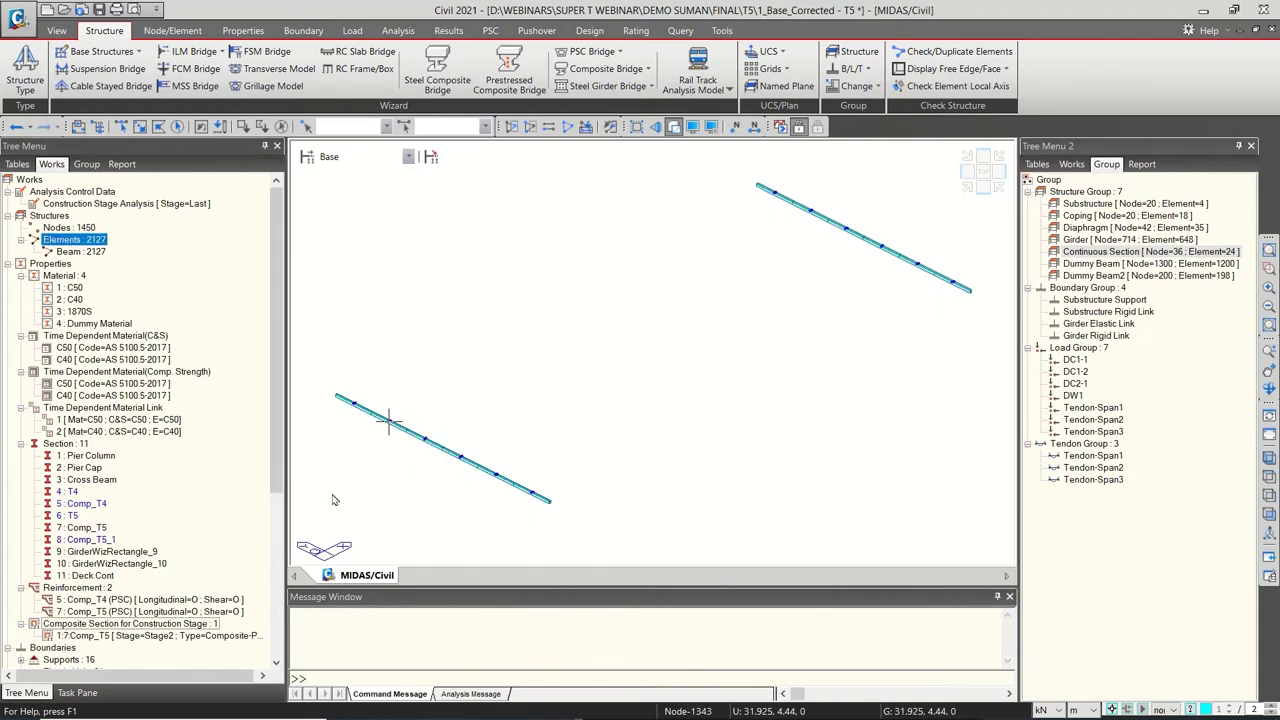
pyautogui.hotkey('ctrl', 'a')
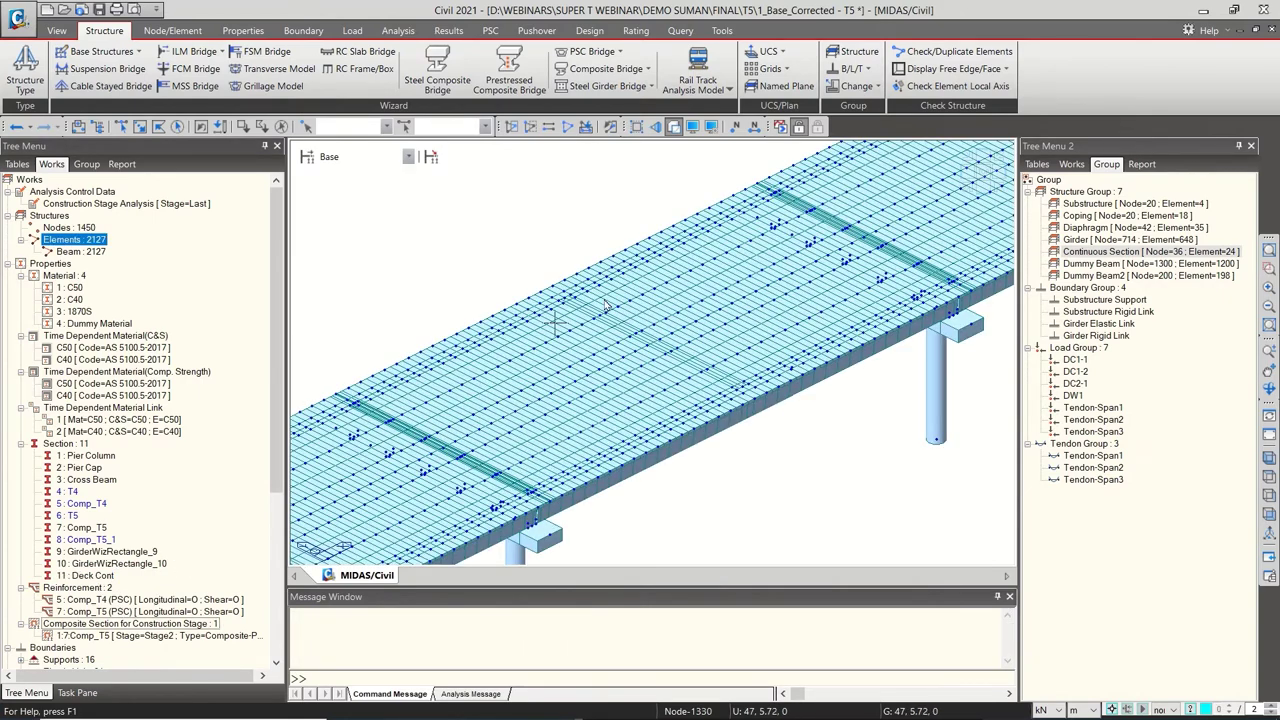
# View the model at Stage3-2, return to Base, and edit Comp_T5's Stage2 composite section
pyautogui.click(408, 157)
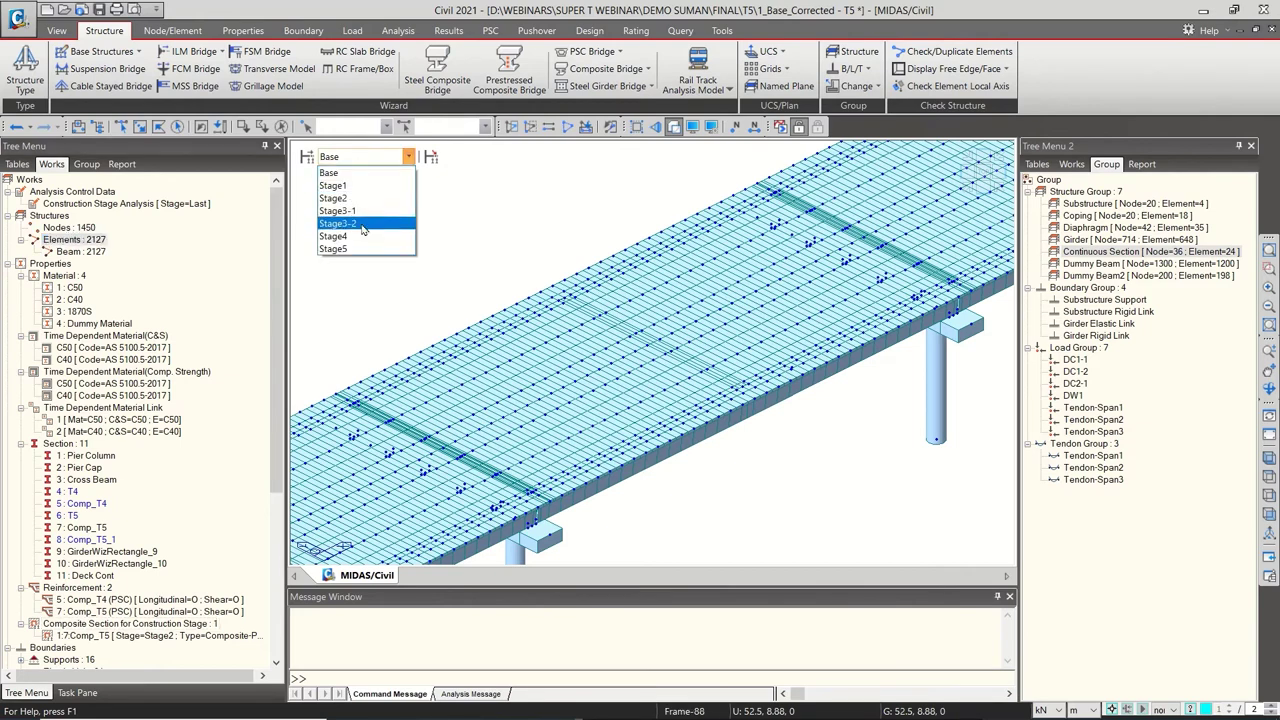
pyautogui.click(363, 224)
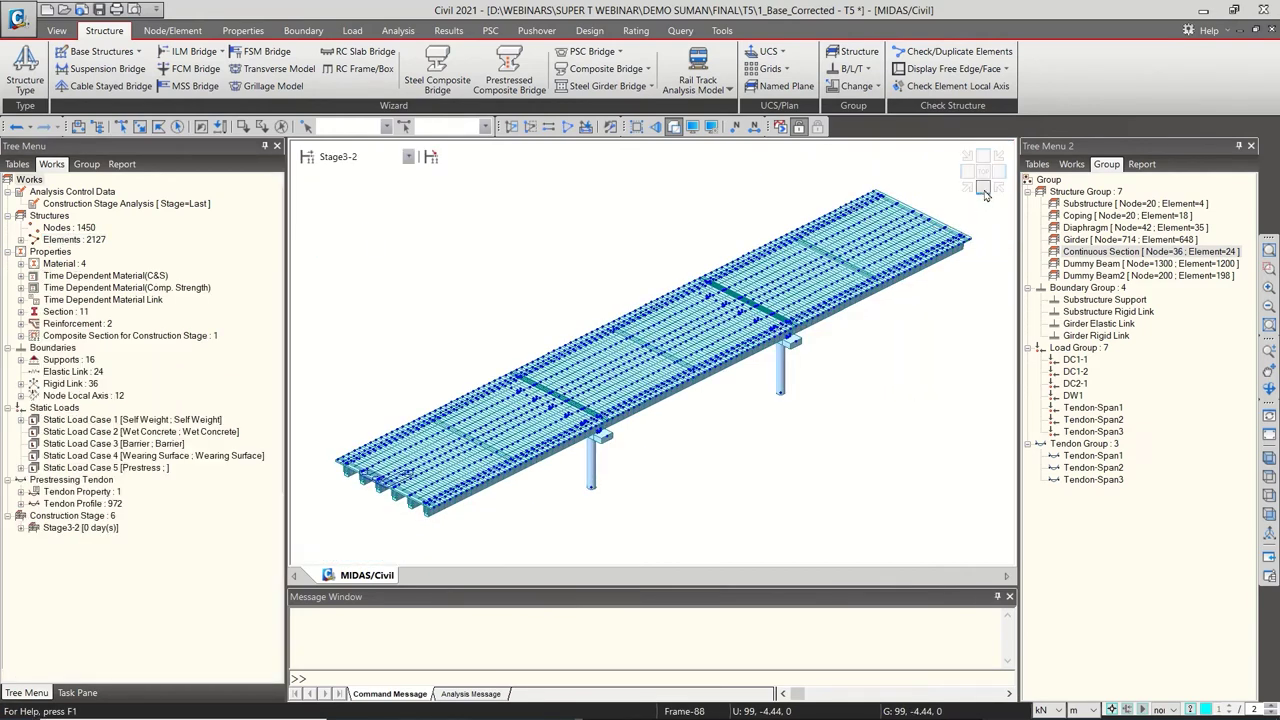
pyautogui.scroll(6, 540, 350)
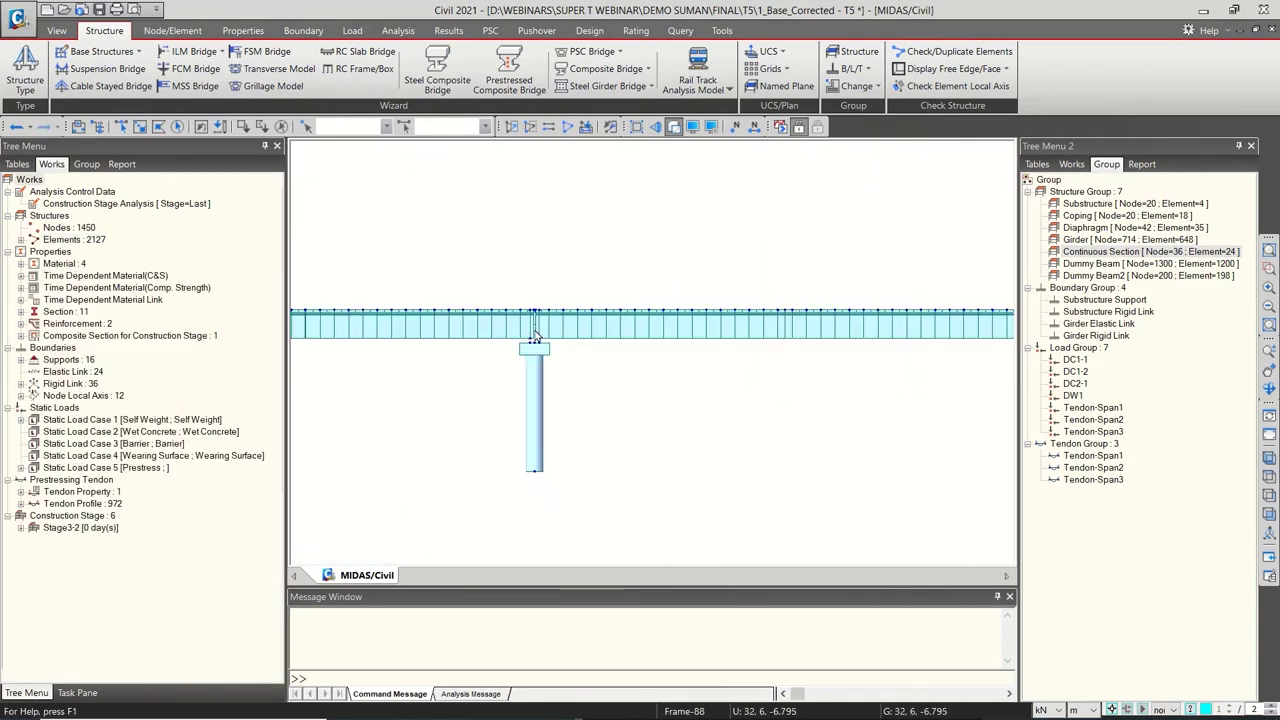
pyautogui.scroll(1, 535, 335)
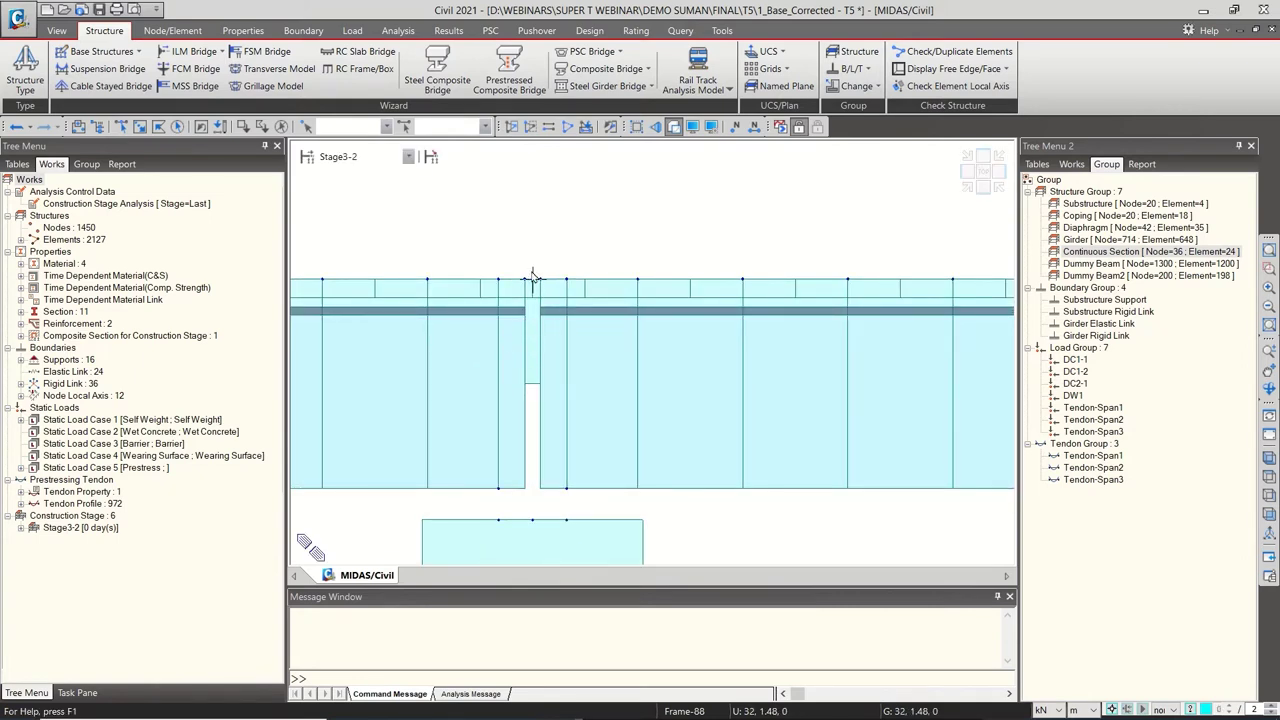
pyautogui.click(356, 157)
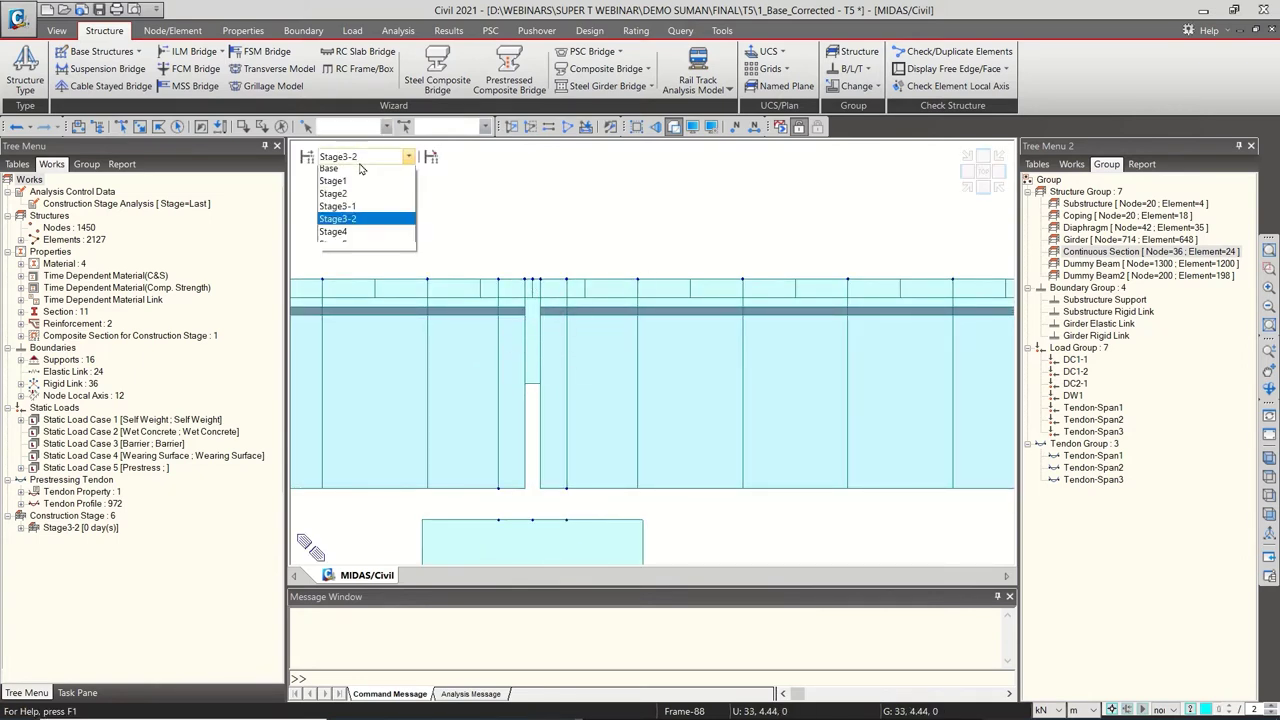
pyautogui.click(357, 175)
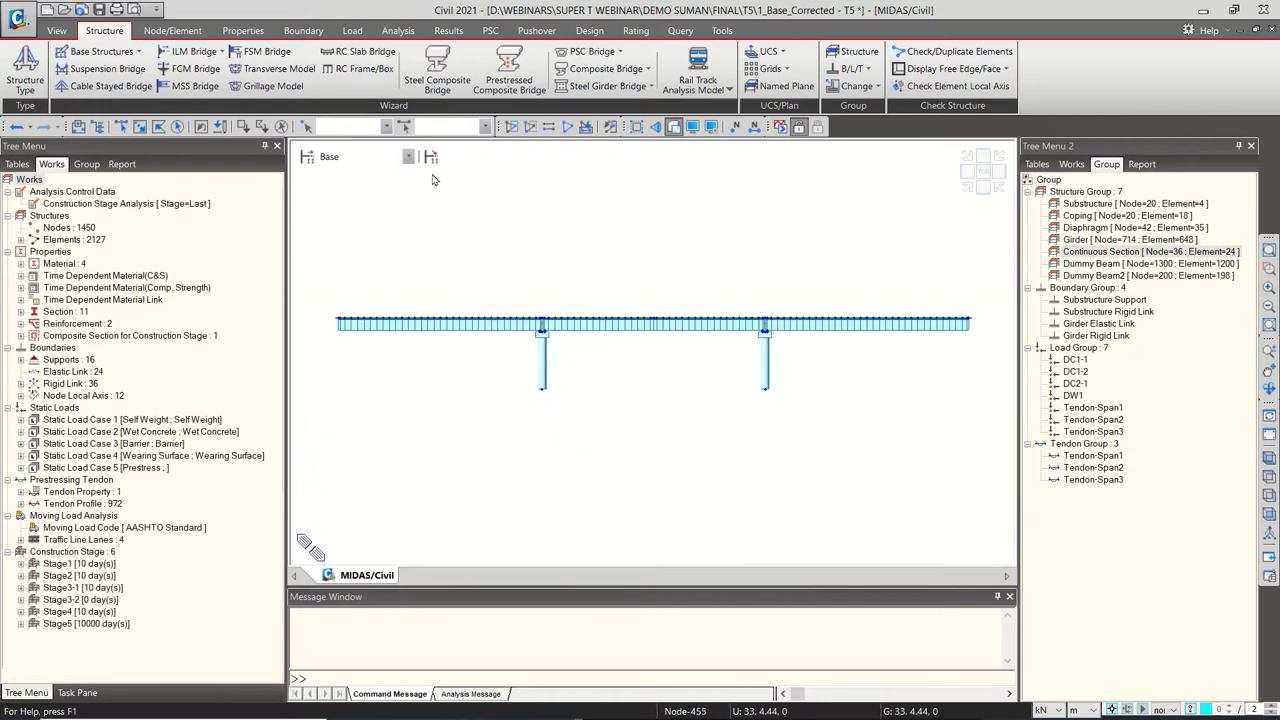
pyautogui.click(431, 157)
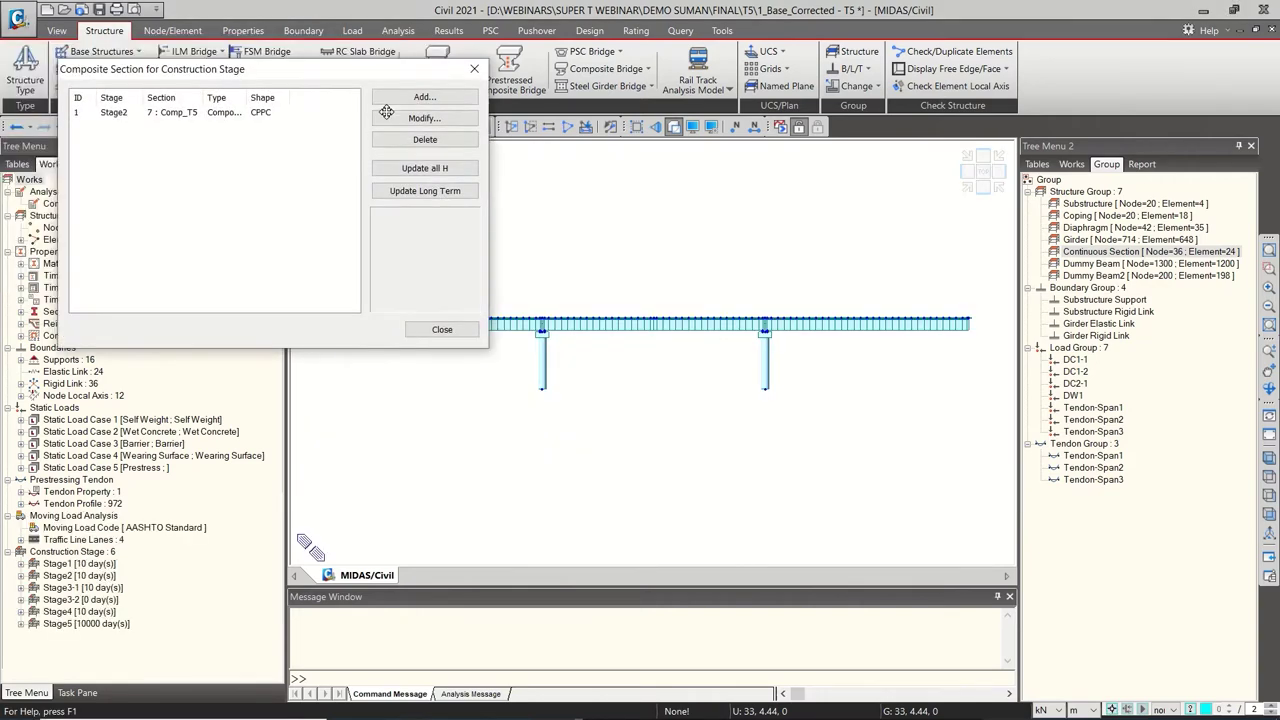
pyautogui.doubleClick(450, 182)
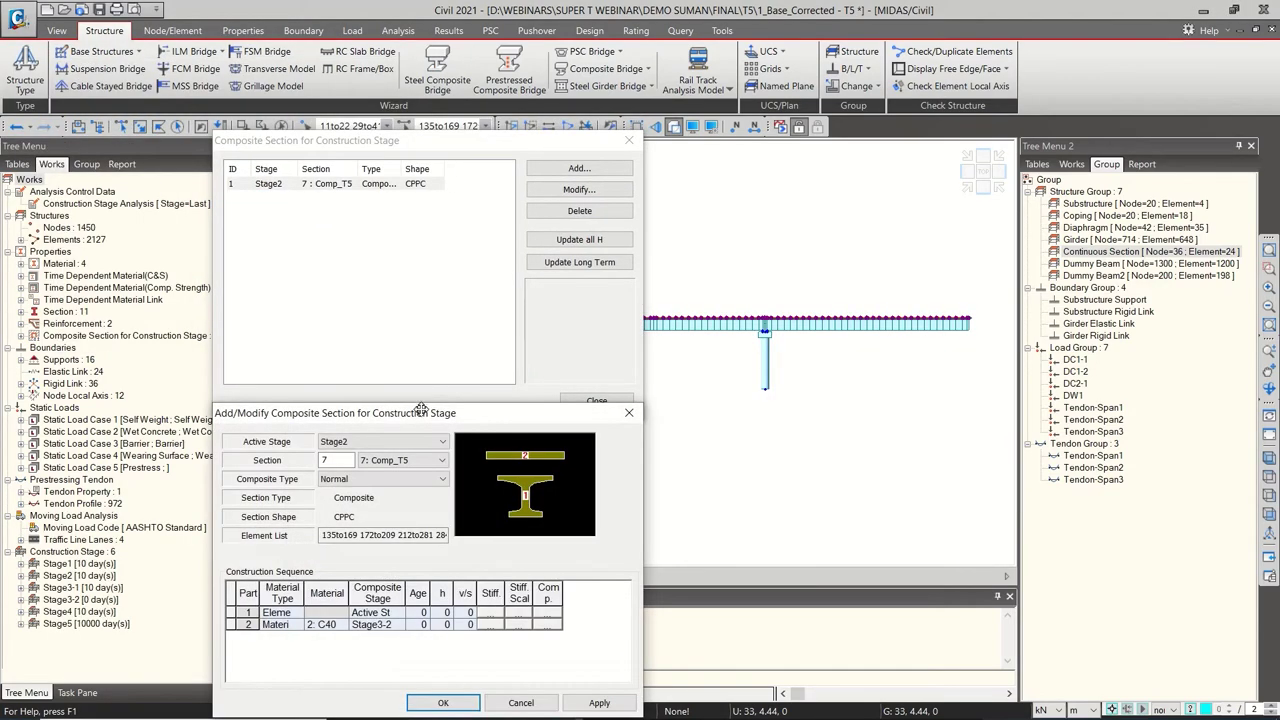
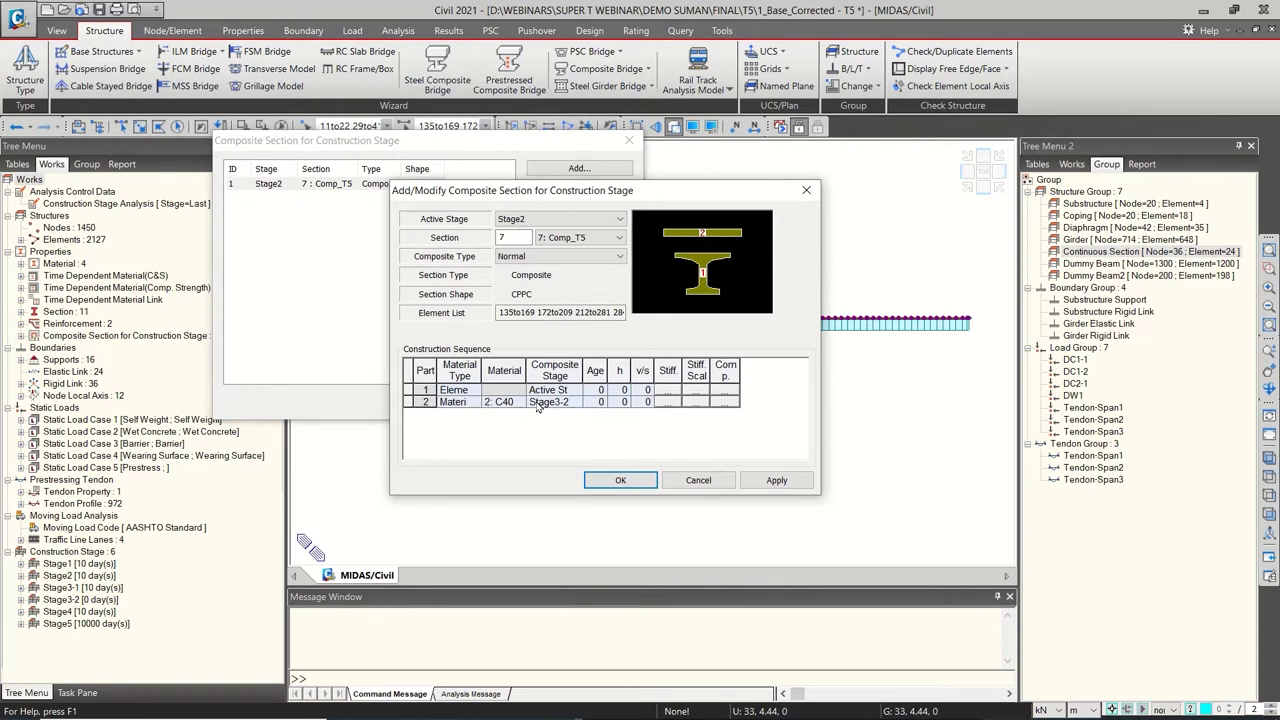
# Keep Stage2 active, give the Comp_T5 parts ages 7 and 14 days, and update all h
pyautogui.click(569, 391)
pyautogui.click(577, 220)
pyautogui.click(578, 243)
pyautogui.click(566, 402)
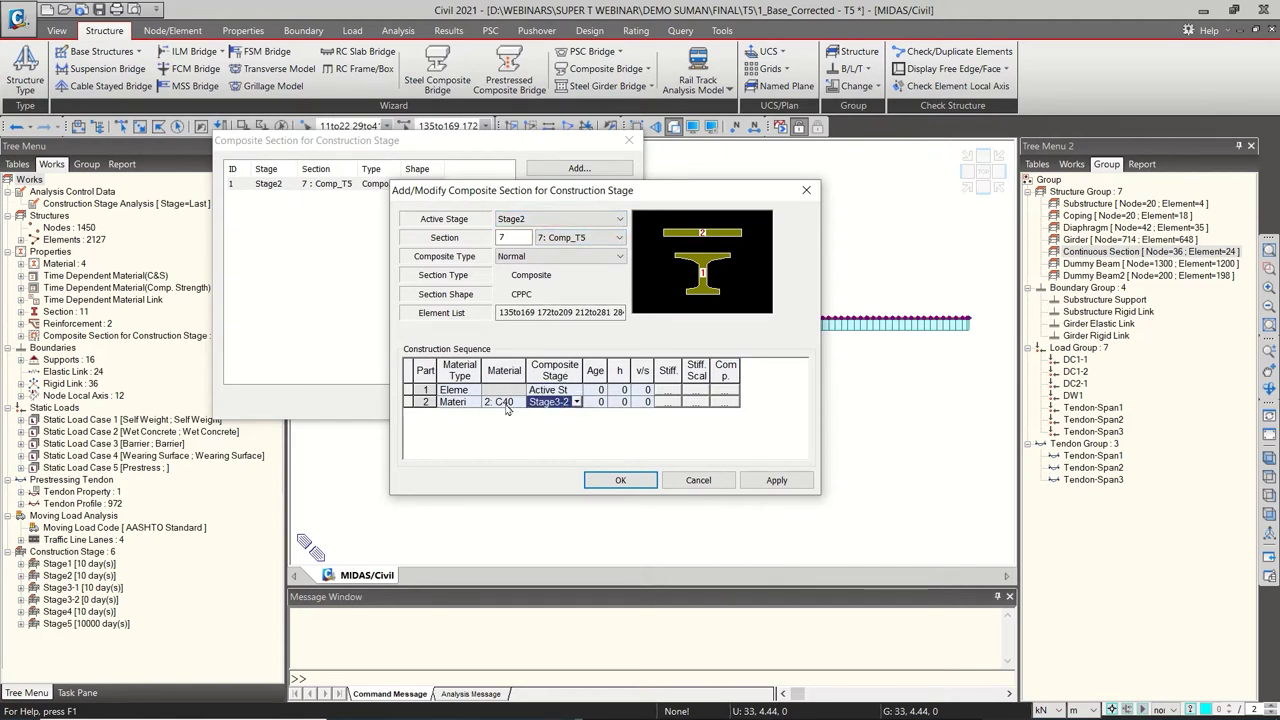
pyautogui.click(597, 389)
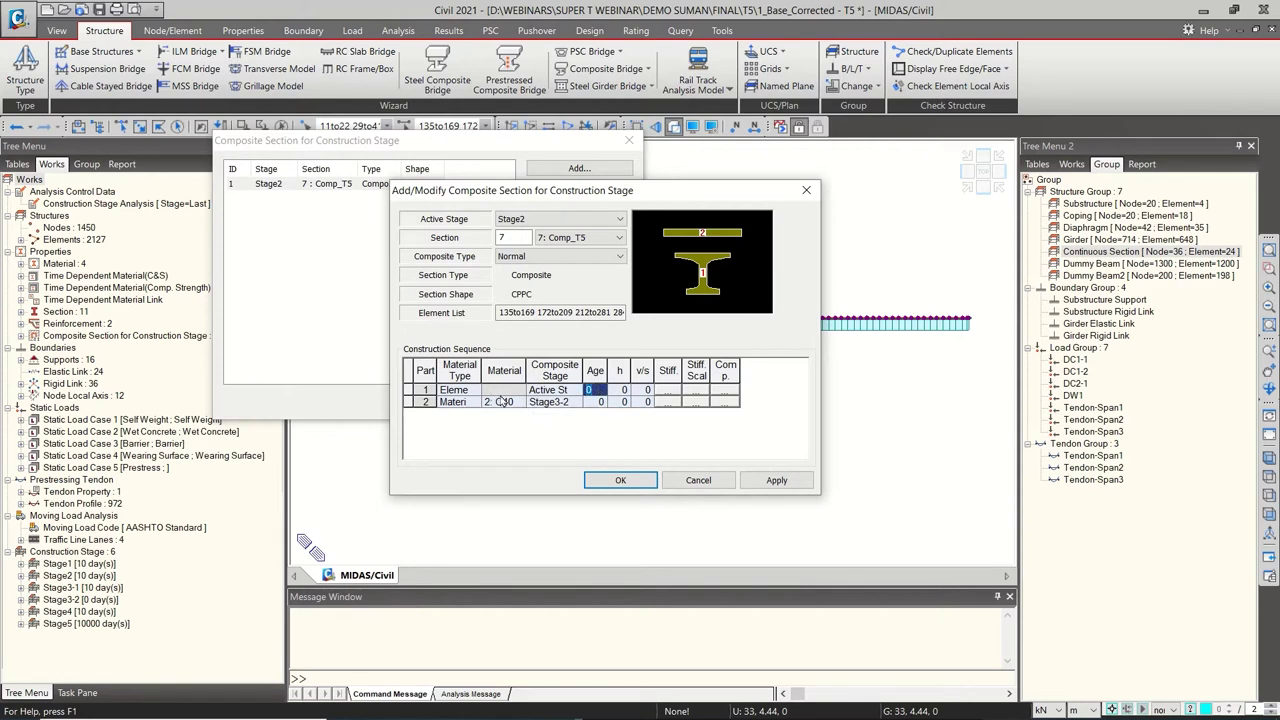
pyautogui.click(600, 401)
pyautogui.click(620, 401)
pyautogui.click(596, 244)
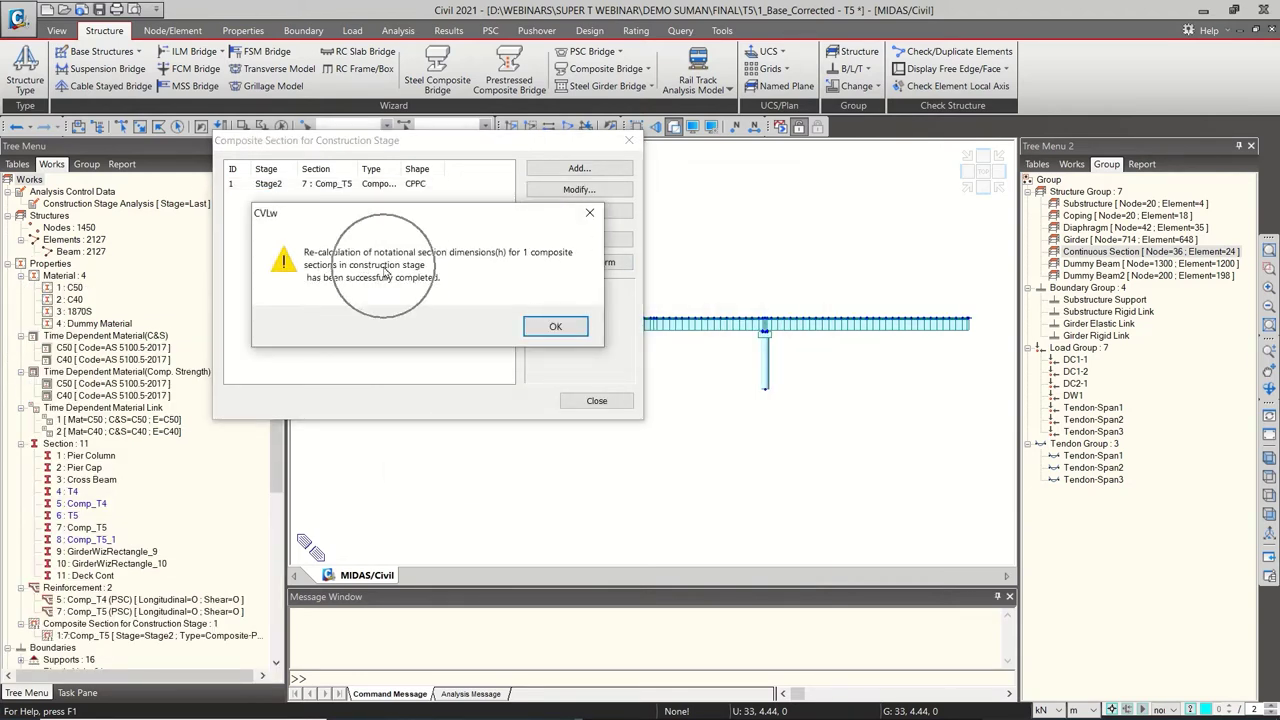
pyautogui.click(553, 327)
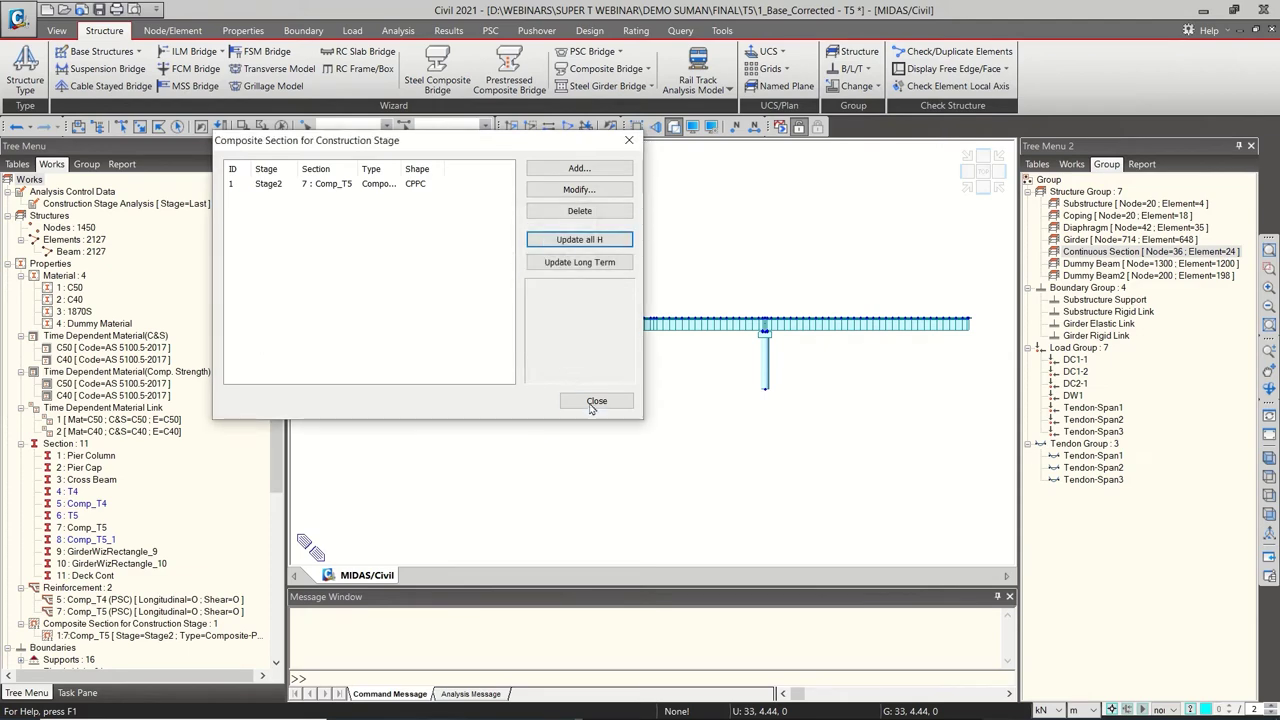
pyautogui.click(596, 400)
# Reopen Comp_T5 to check the recalculated h values, 0.14224418 and 0.16968152
pyautogui.click(431, 157)
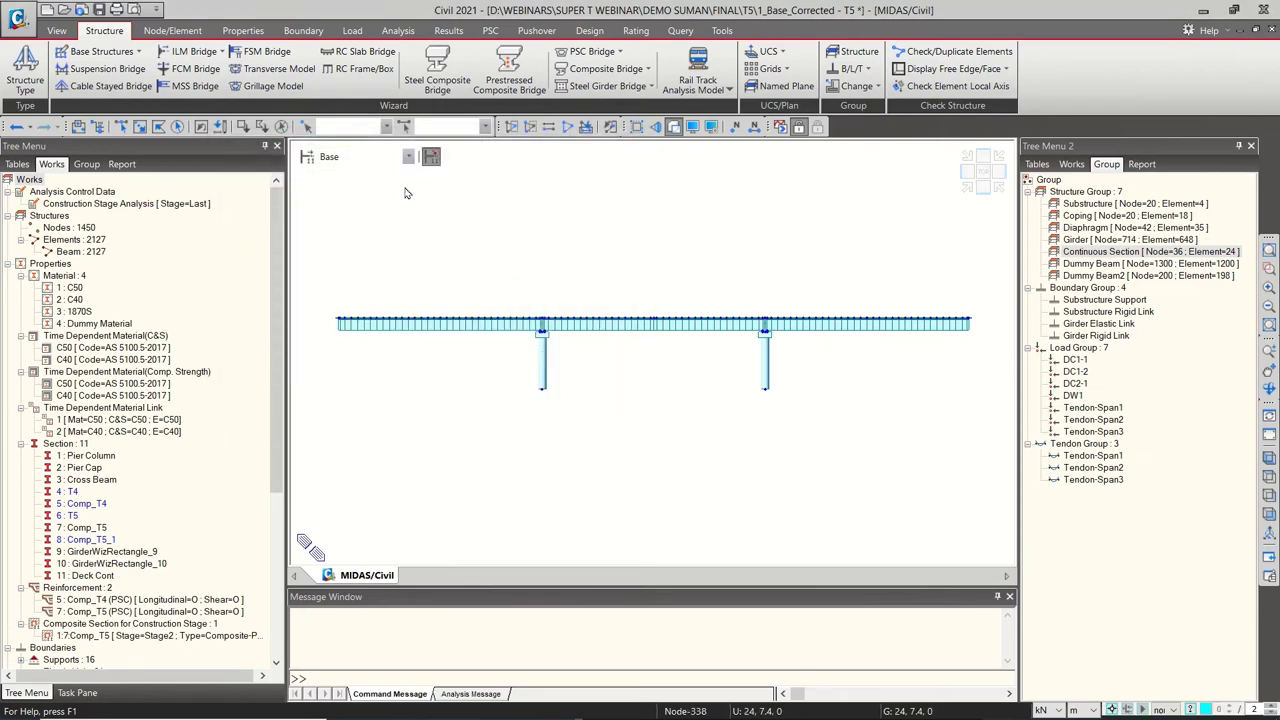
pyautogui.doubleClick(160, 87)
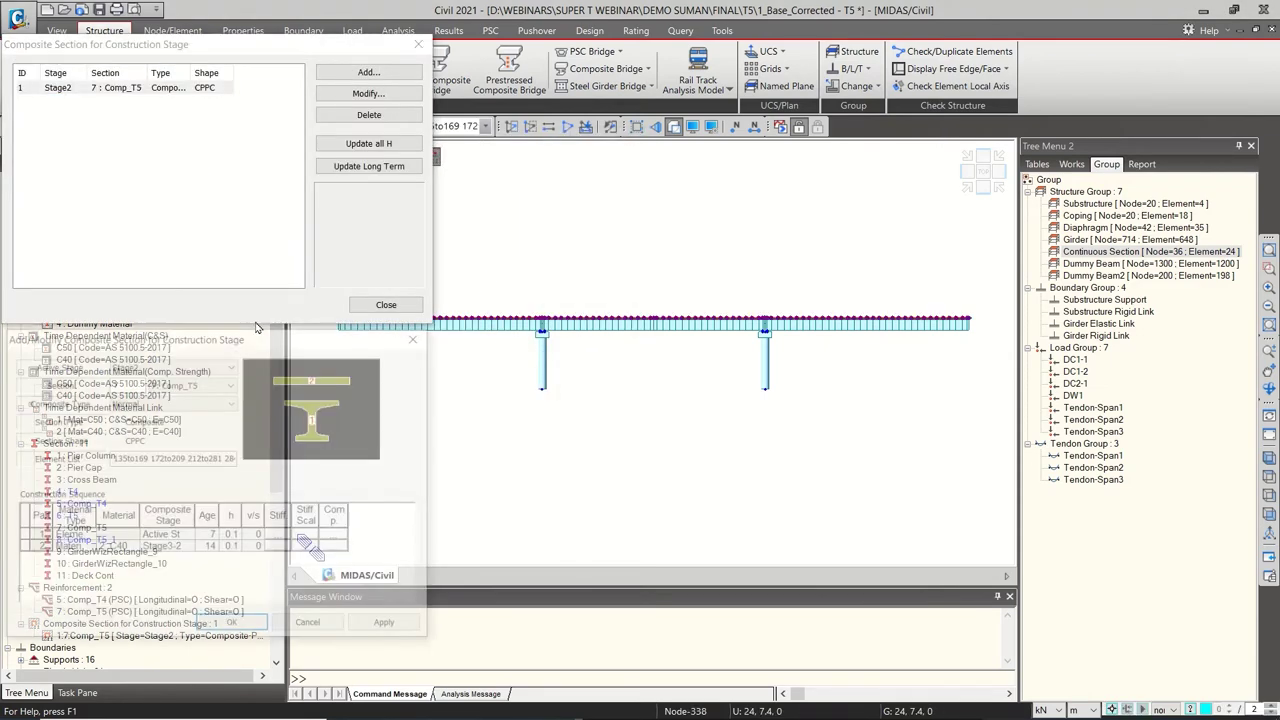
pyautogui.moveTo(243, 516); pyautogui.dragTo(279, 516)
pyautogui.click(250, 536)
pyautogui.press('Down')
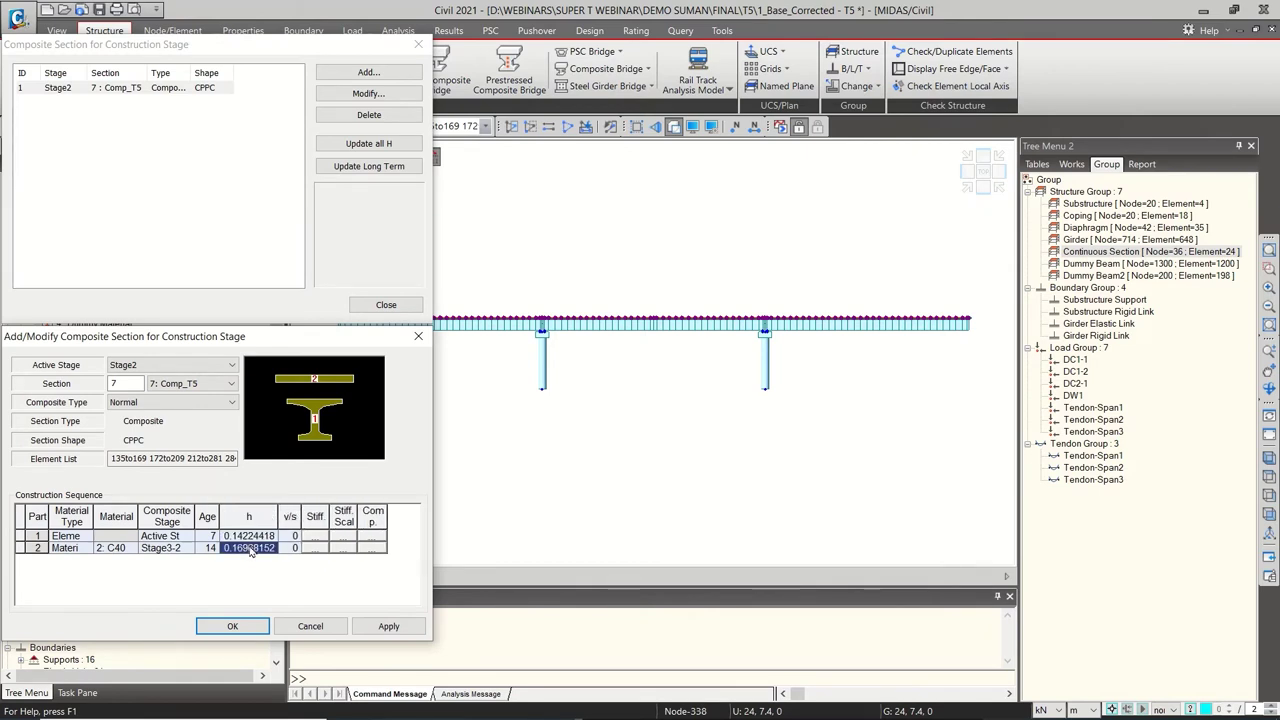
pyautogui.press('Up')
pyautogui.click(252, 548)
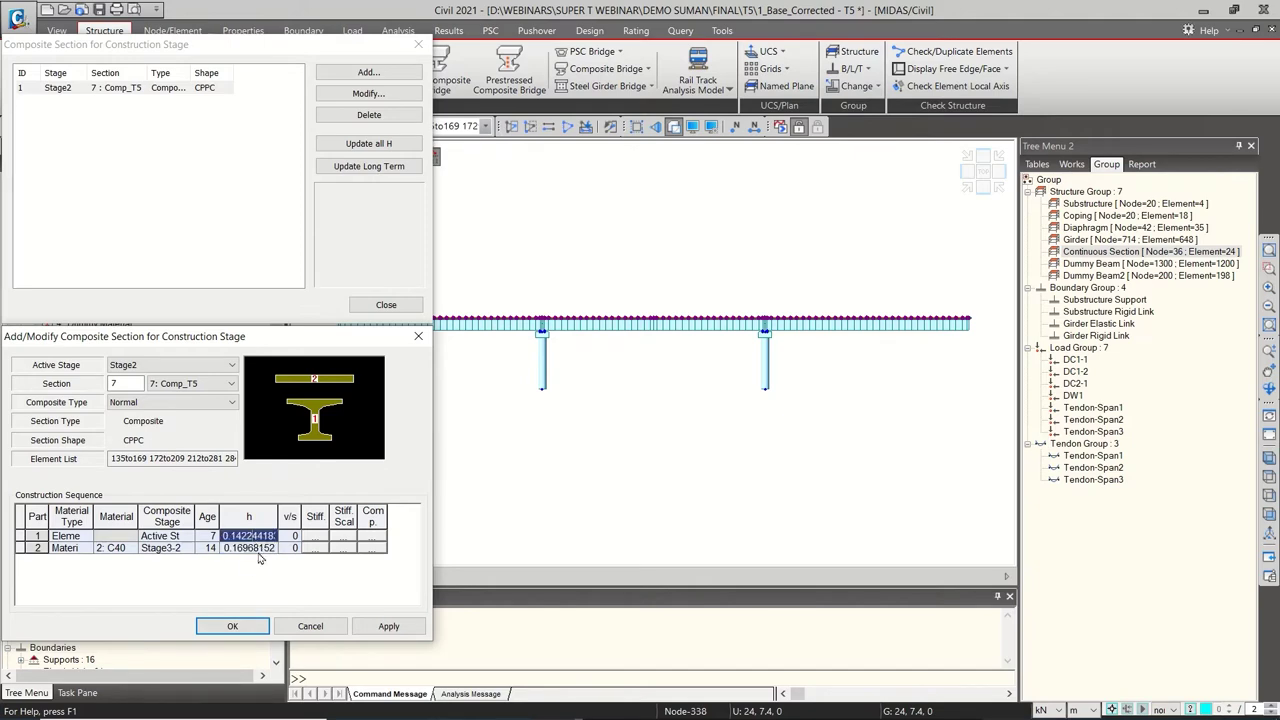
pyautogui.click(310, 626)
pyautogui.click(386, 305)
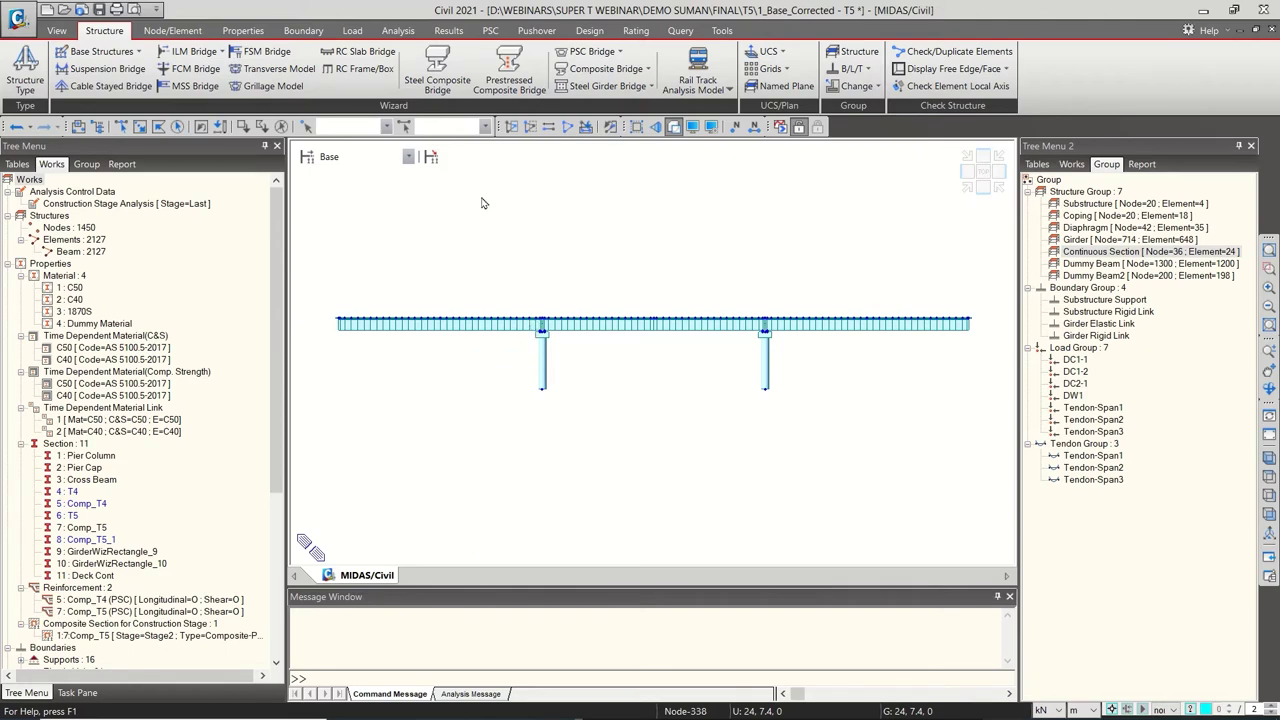
# Collapse the Works tree to its top level, then briefly display and hide the tendon profiles
pyautogui.scroll(-7, 270, 188)
pyautogui.scroll(7, 270, 188)
pyautogui.rightClick(29, 179)
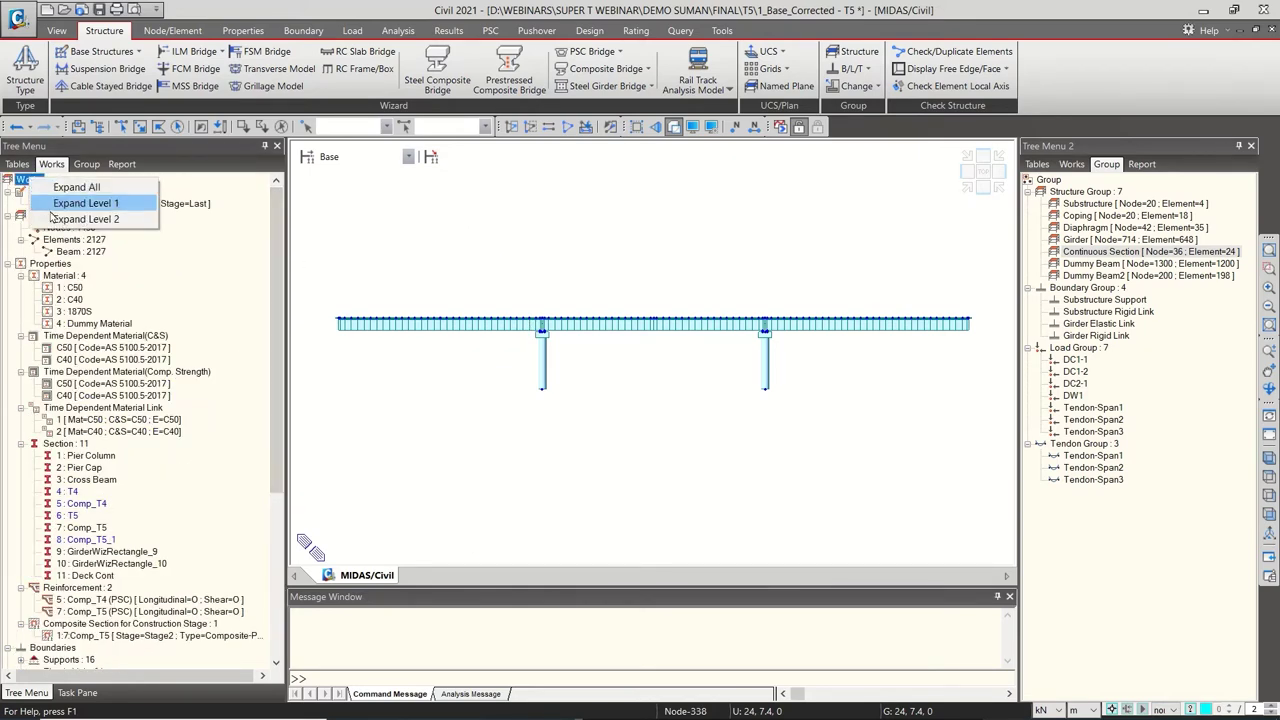
pyautogui.click(60, 212)
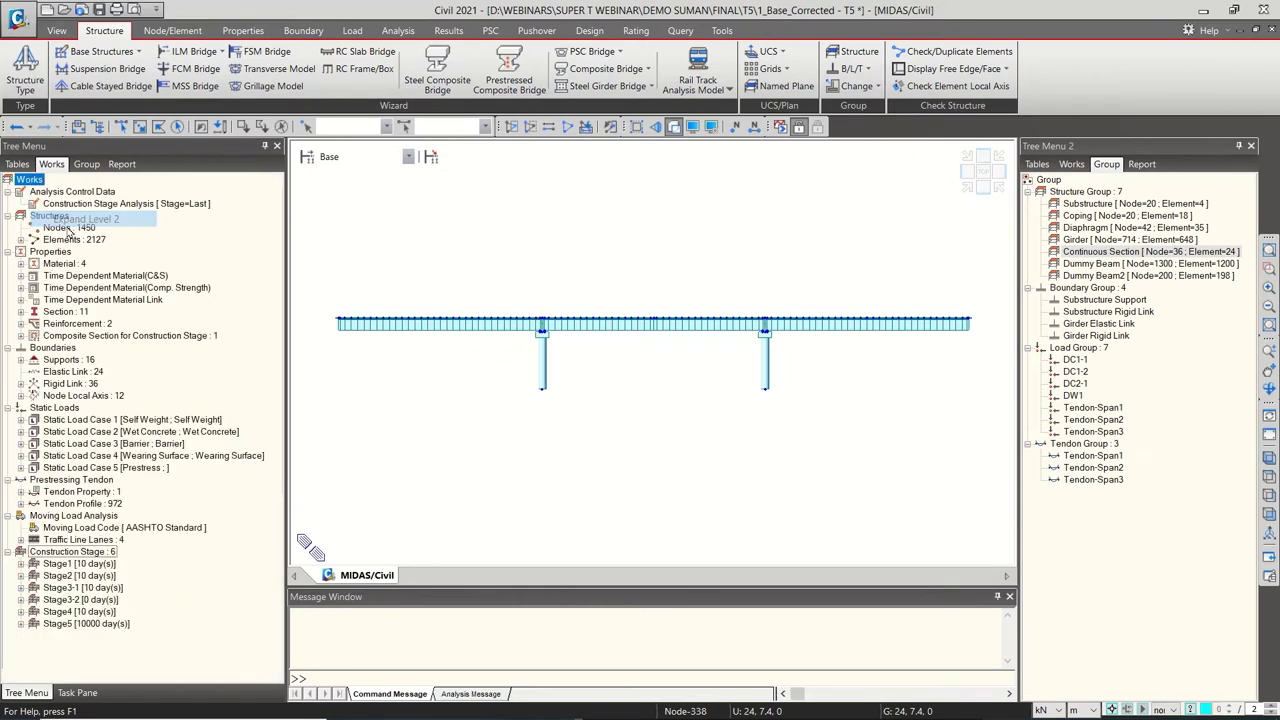
pyautogui.click(100, 504)
pyautogui.rightClick(104, 506)
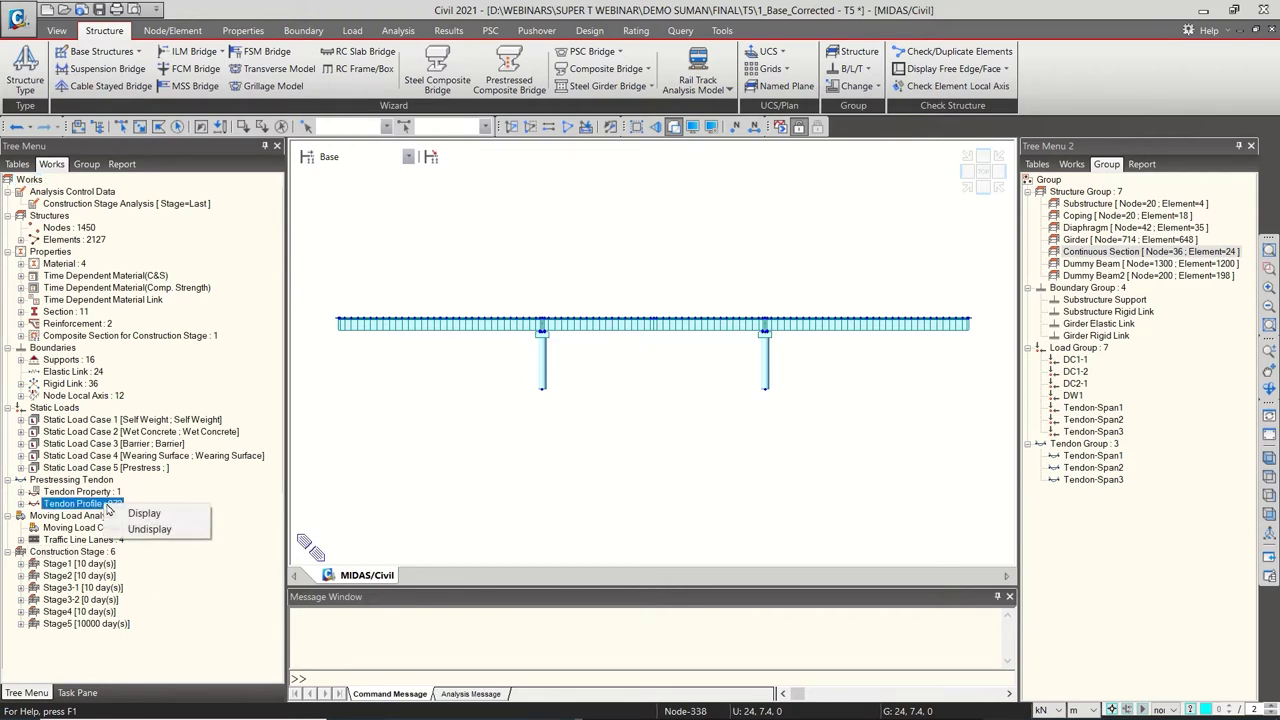
pyautogui.click(140, 516)
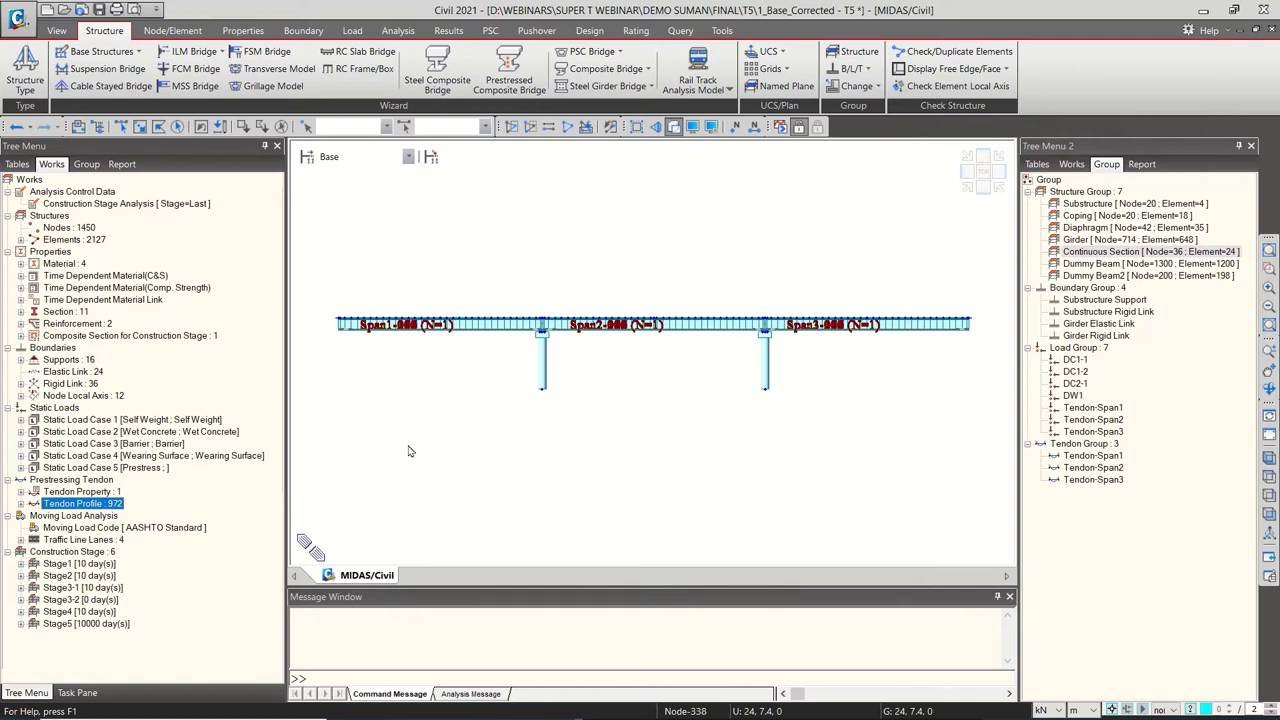
pyautogui.rightClick(114, 512)
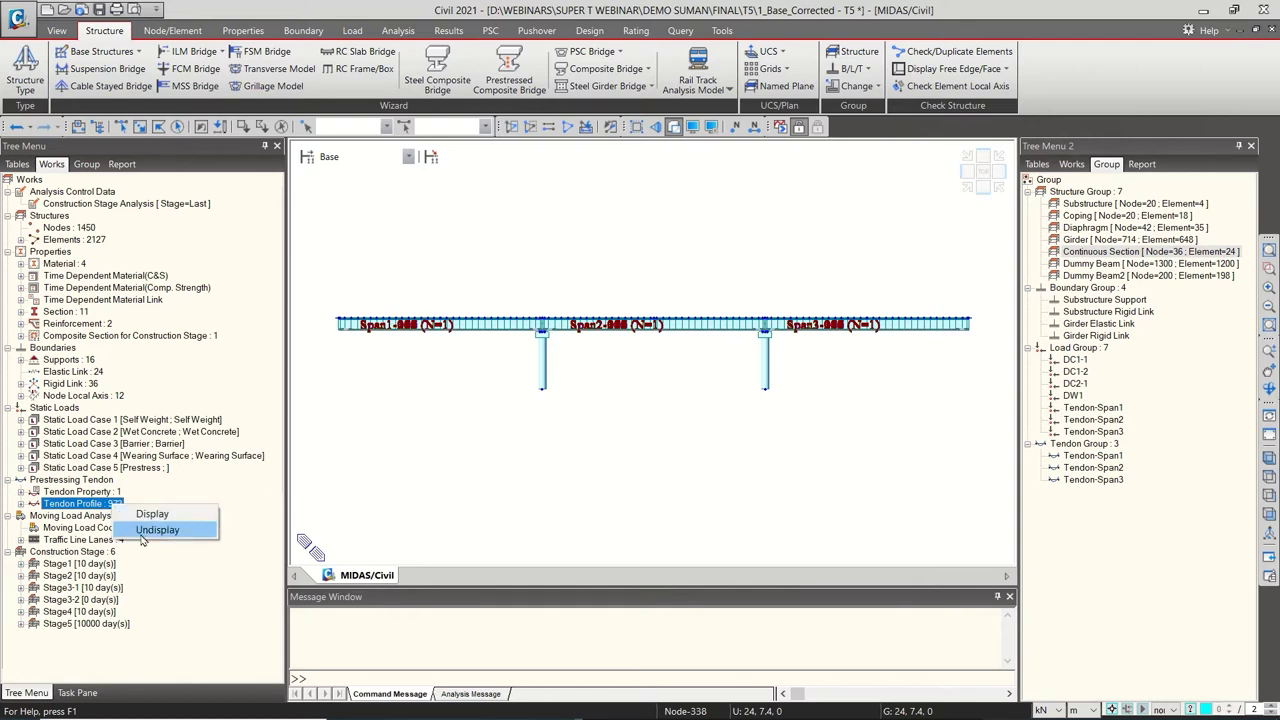
pyautogui.click(141, 530)
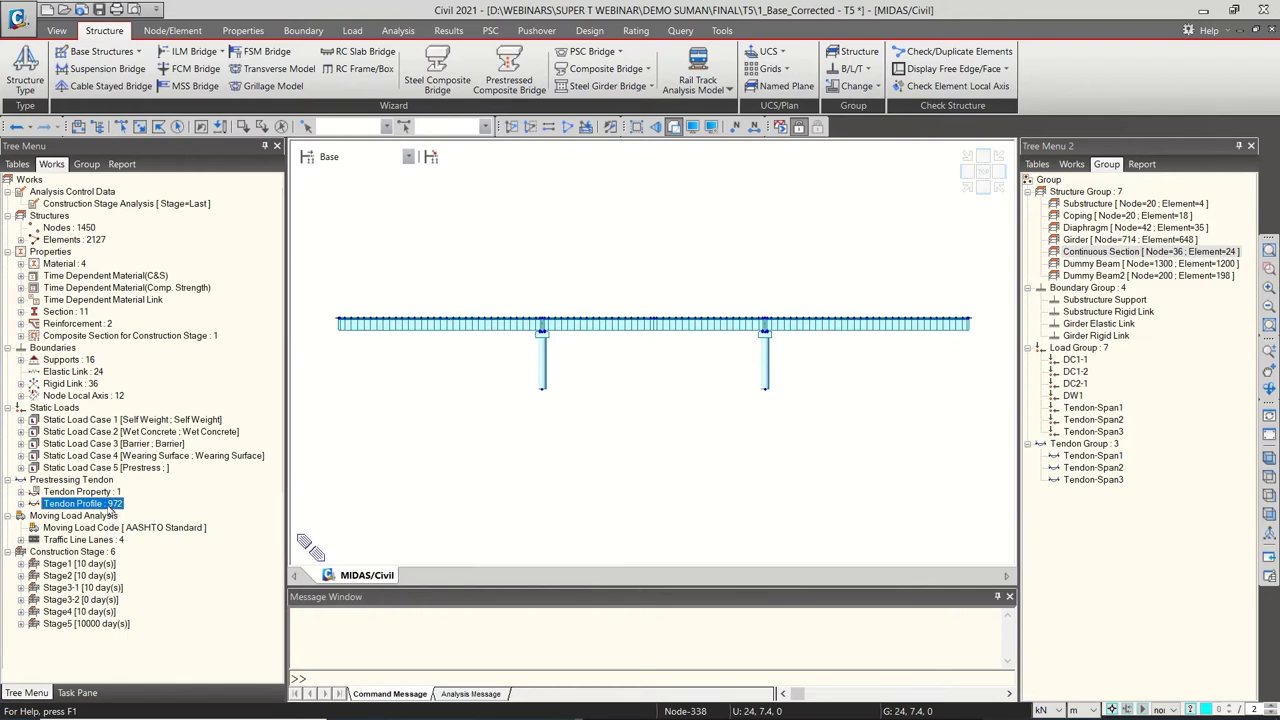
# Expand Tendon Profile to list all 972 tendons and review tendon Span1-001's profile properties
pyautogui.doubleClick(108, 505)
pyautogui.rightClick(155, 192)
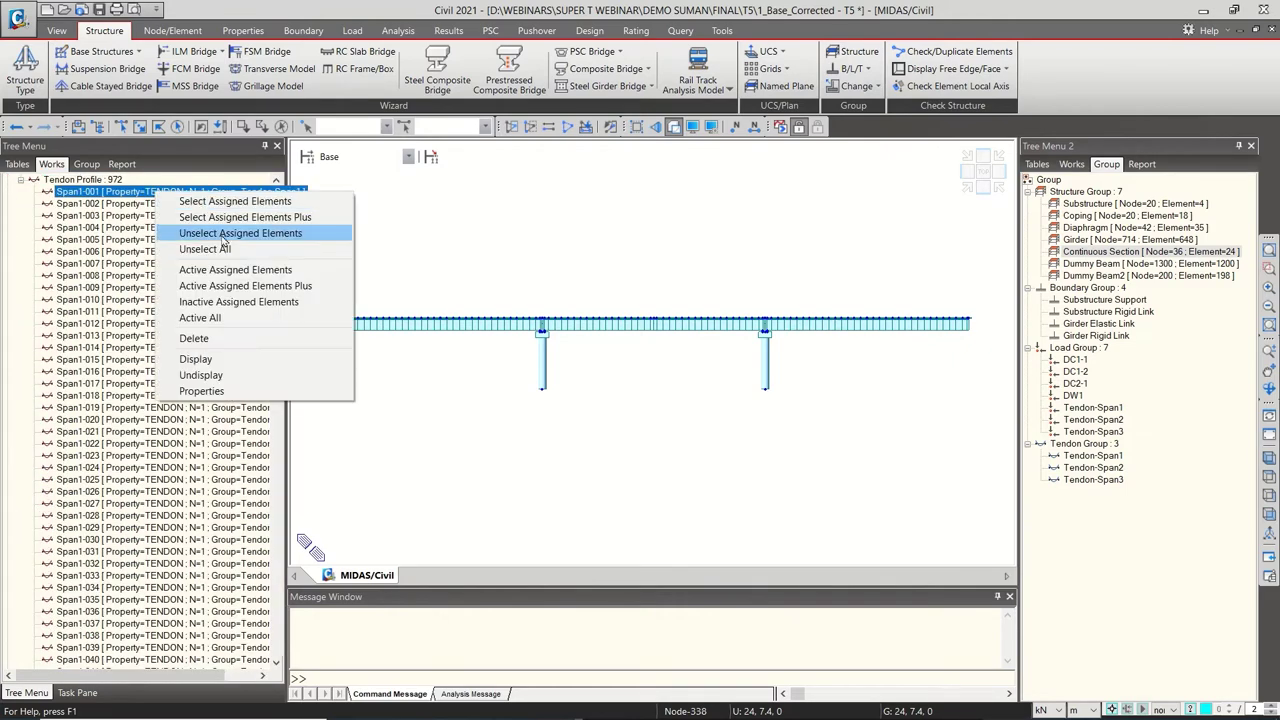
pyautogui.click(205, 390)
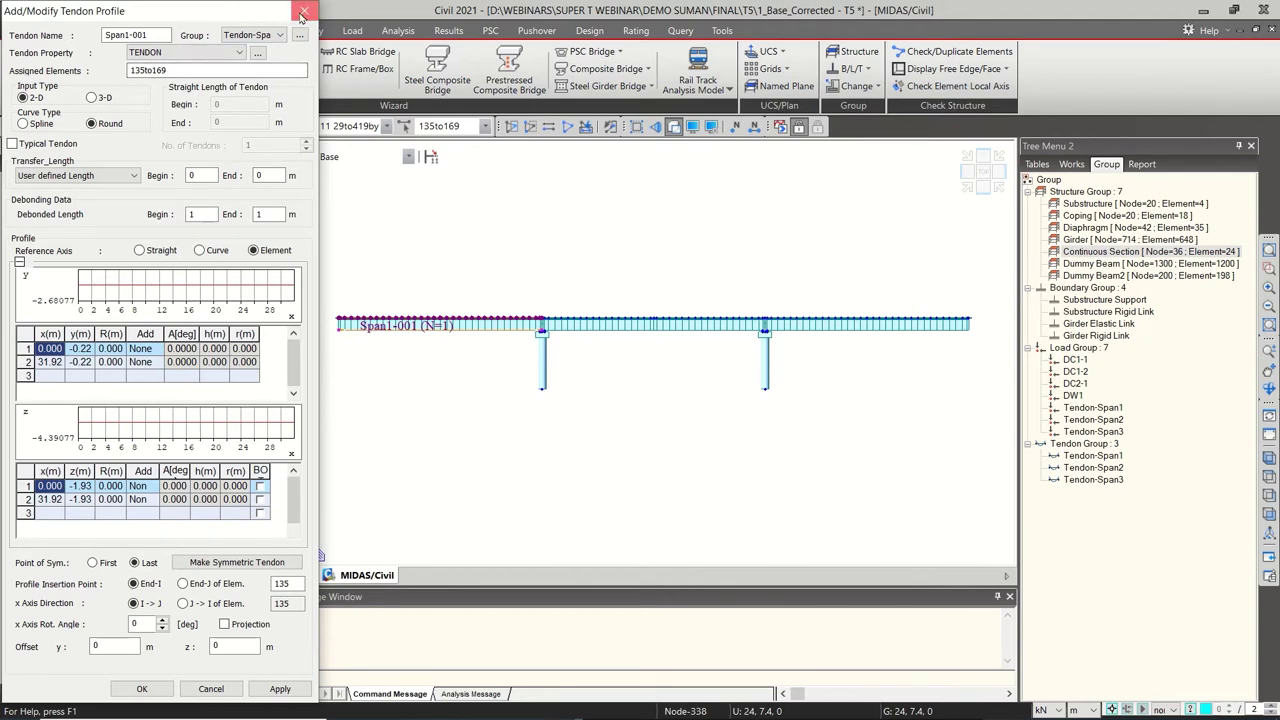
pyautogui.click(304, 11)
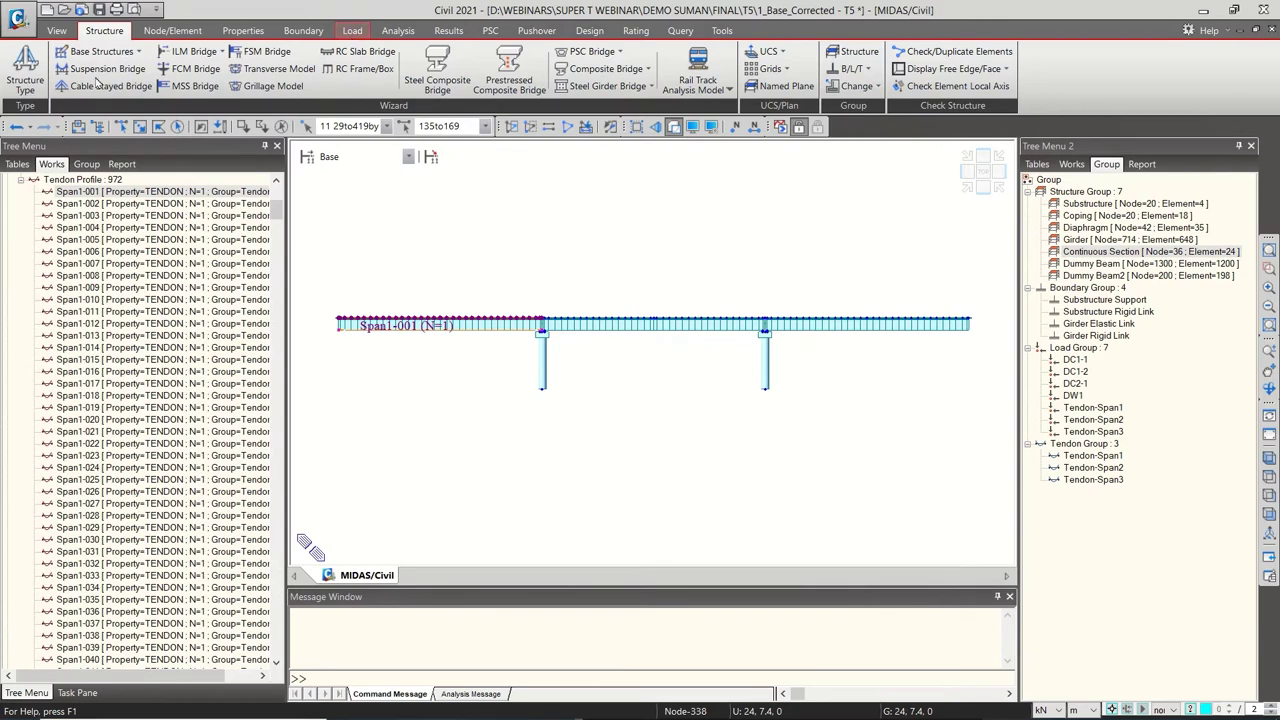
pyautogui.click(352, 30)
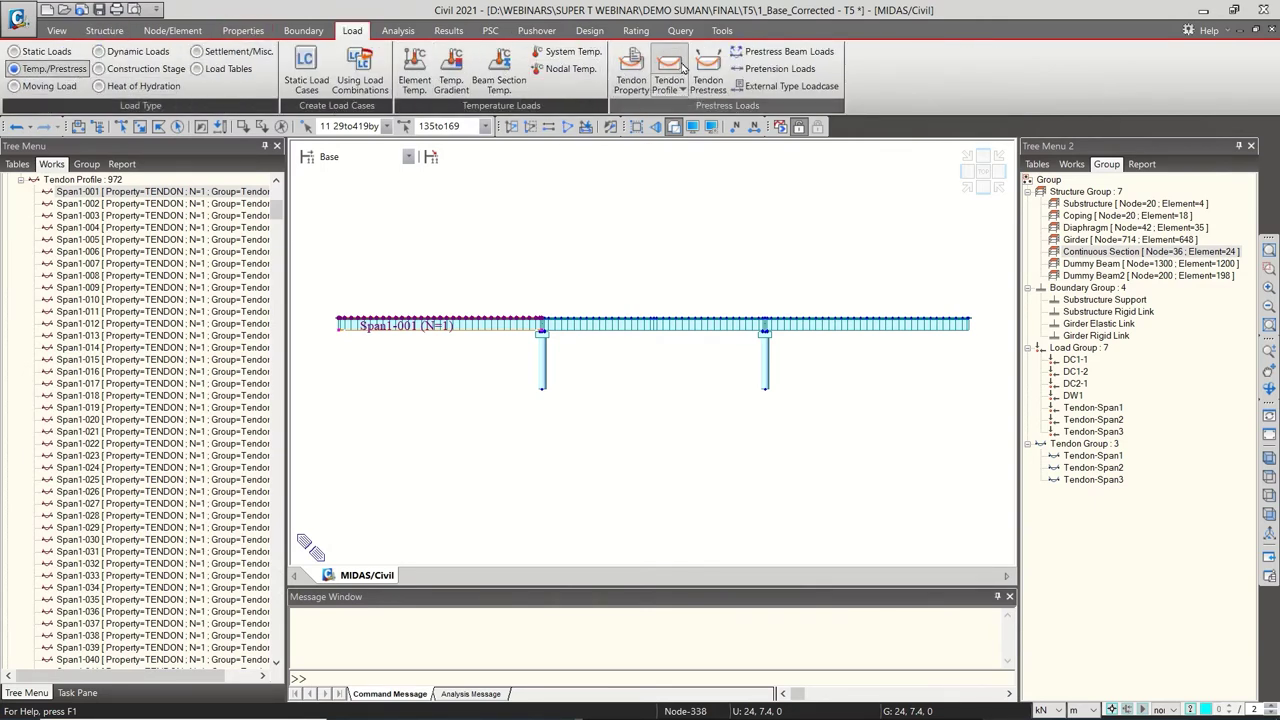
# Open the Tendon Profile list, start a new tendon profile, and abandon it
pyautogui.click(669, 72)
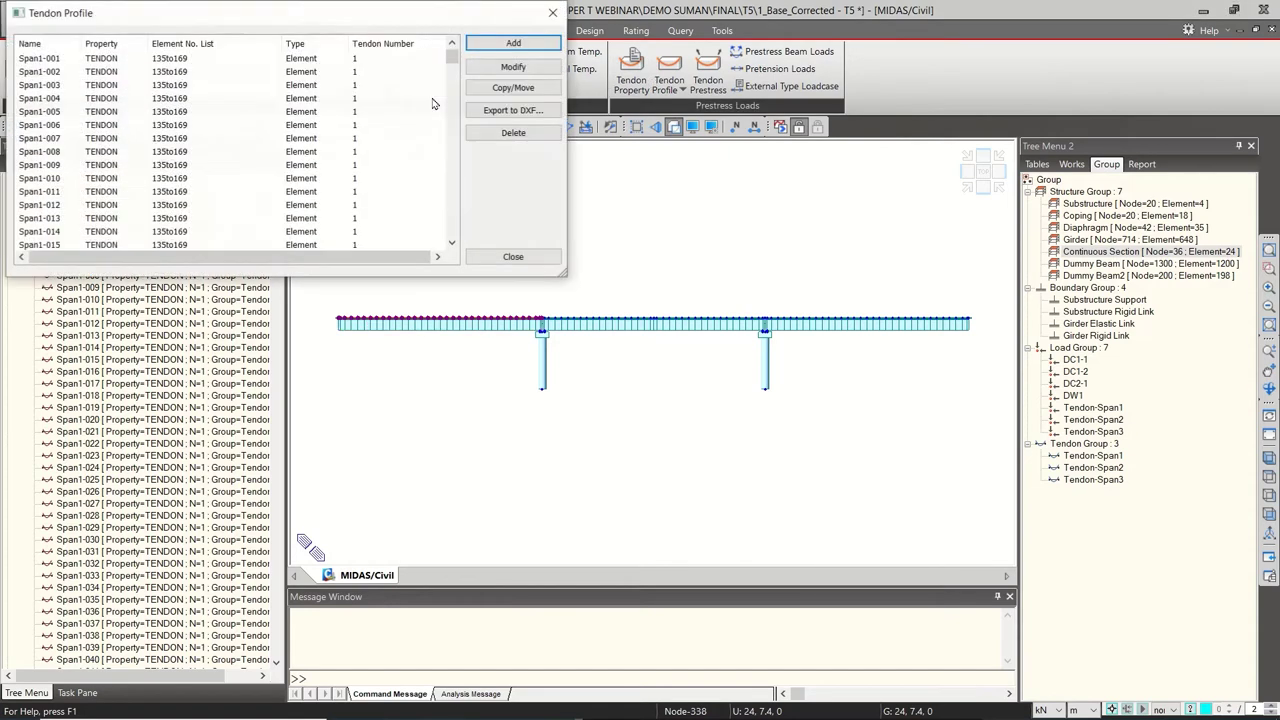
pyautogui.click(513, 45)
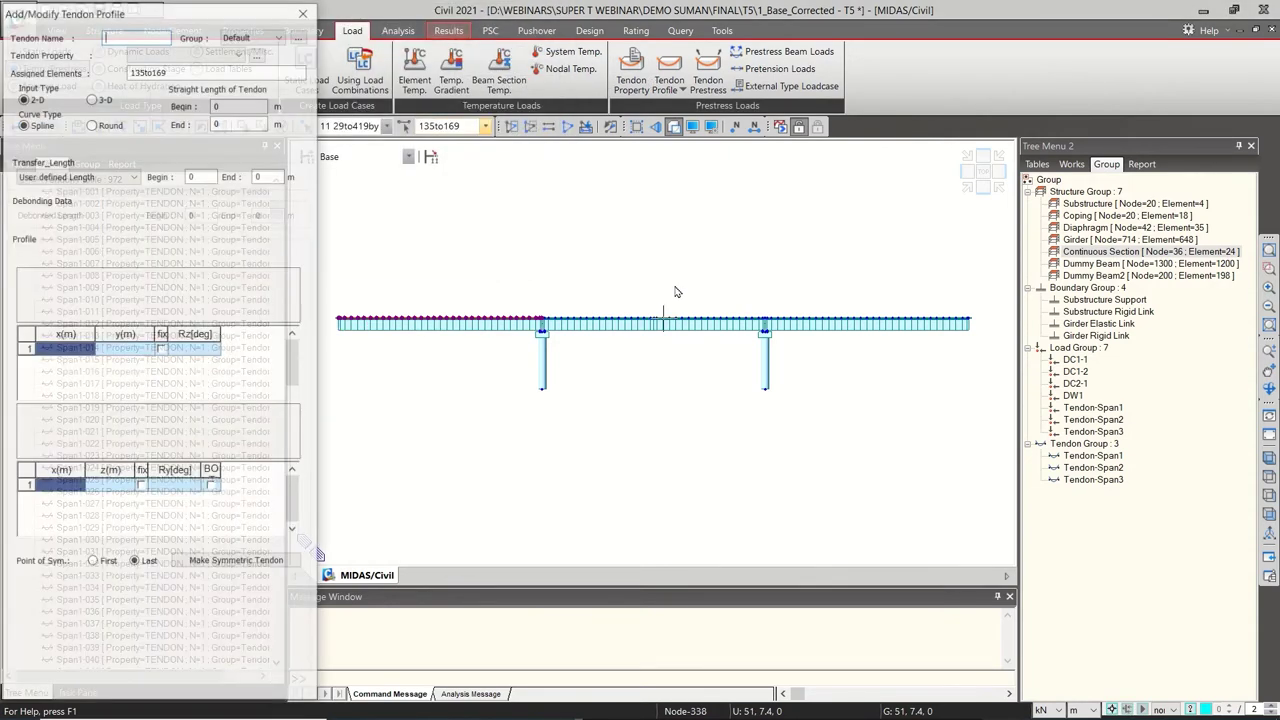
pyautogui.click(304, 12)
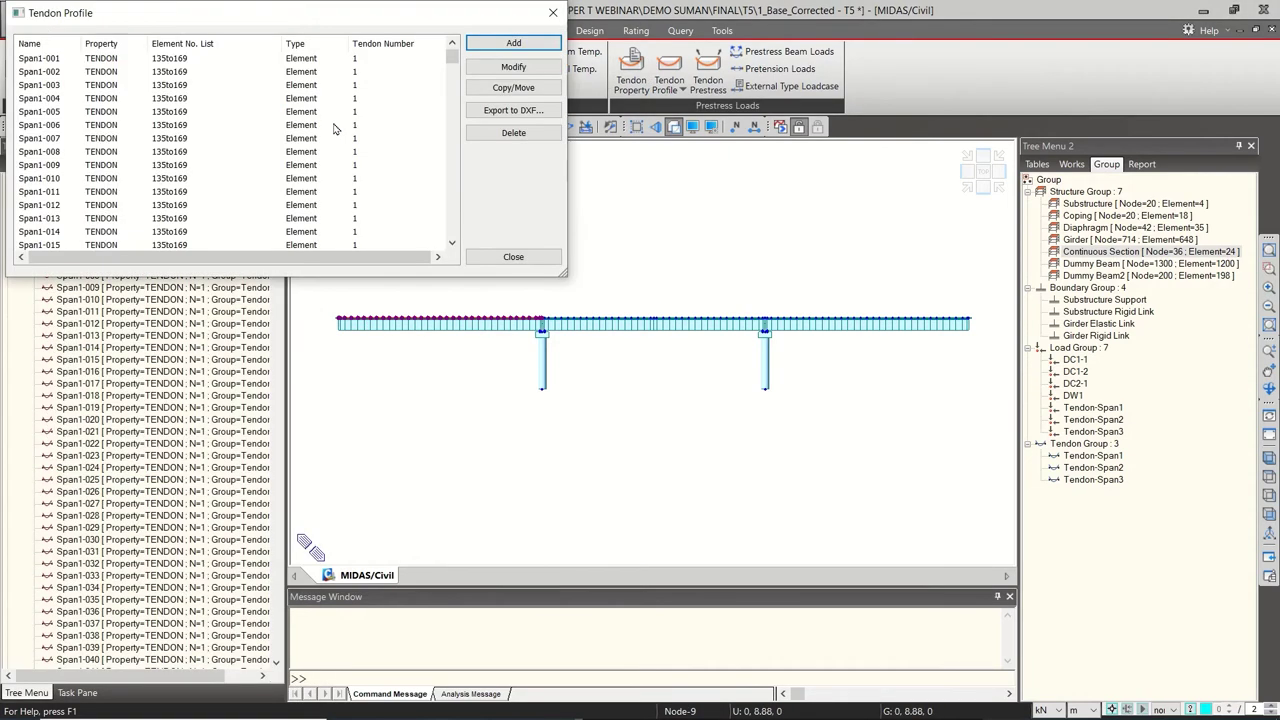
pyautogui.click(553, 12)
# Load the *TDN-PROFILE data into the MCT Command Shell and run it to create the tendon profiles
pyautogui.click(721, 30)
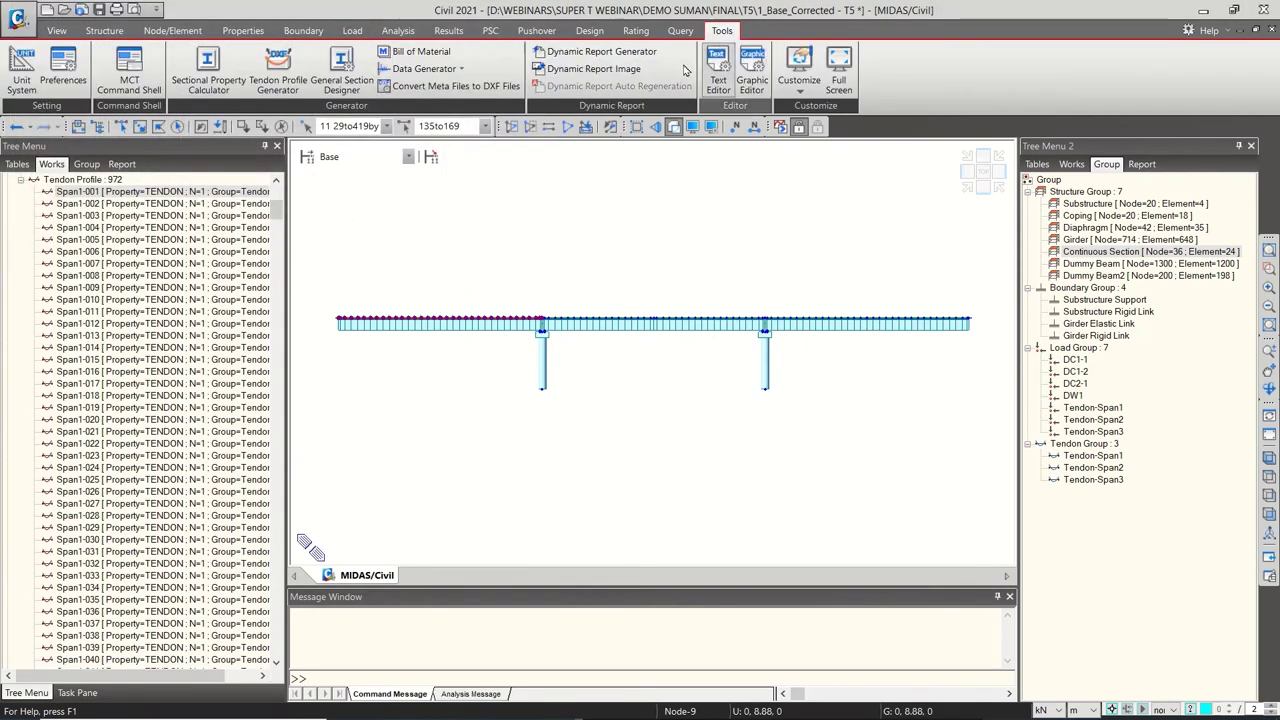
pyautogui.click(129, 78)
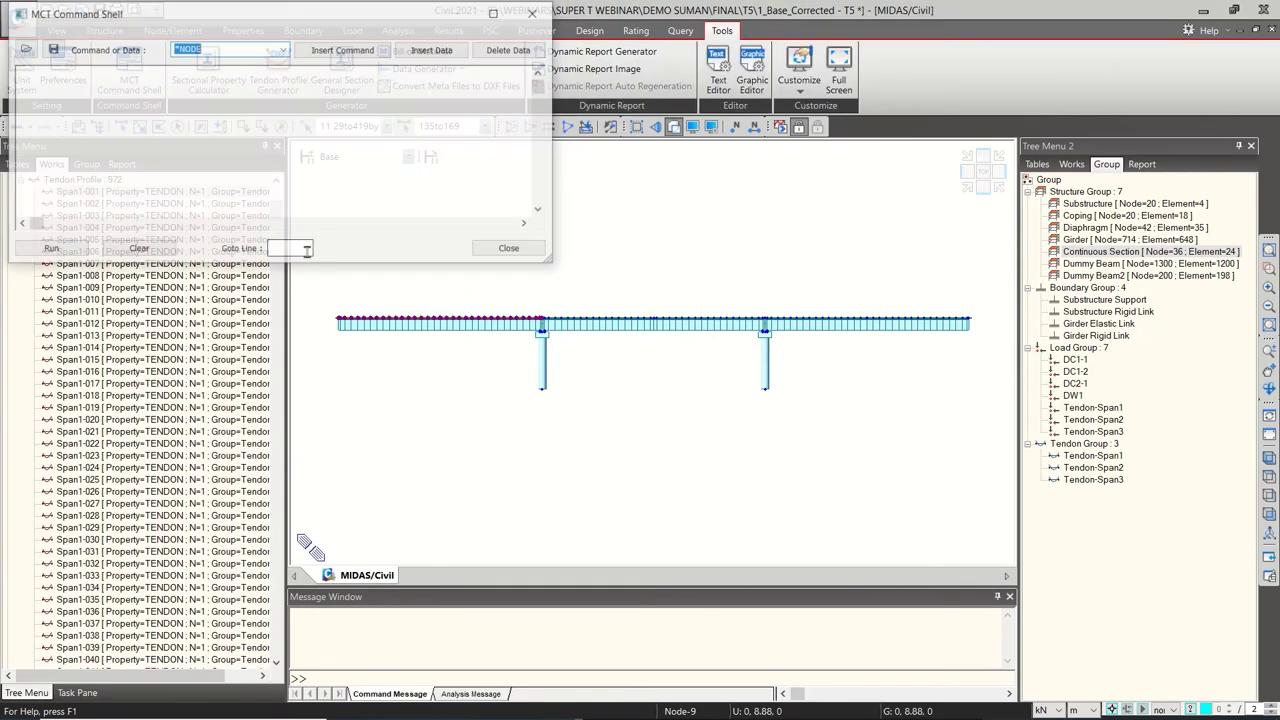
pyautogui.write('*TDN-PR')
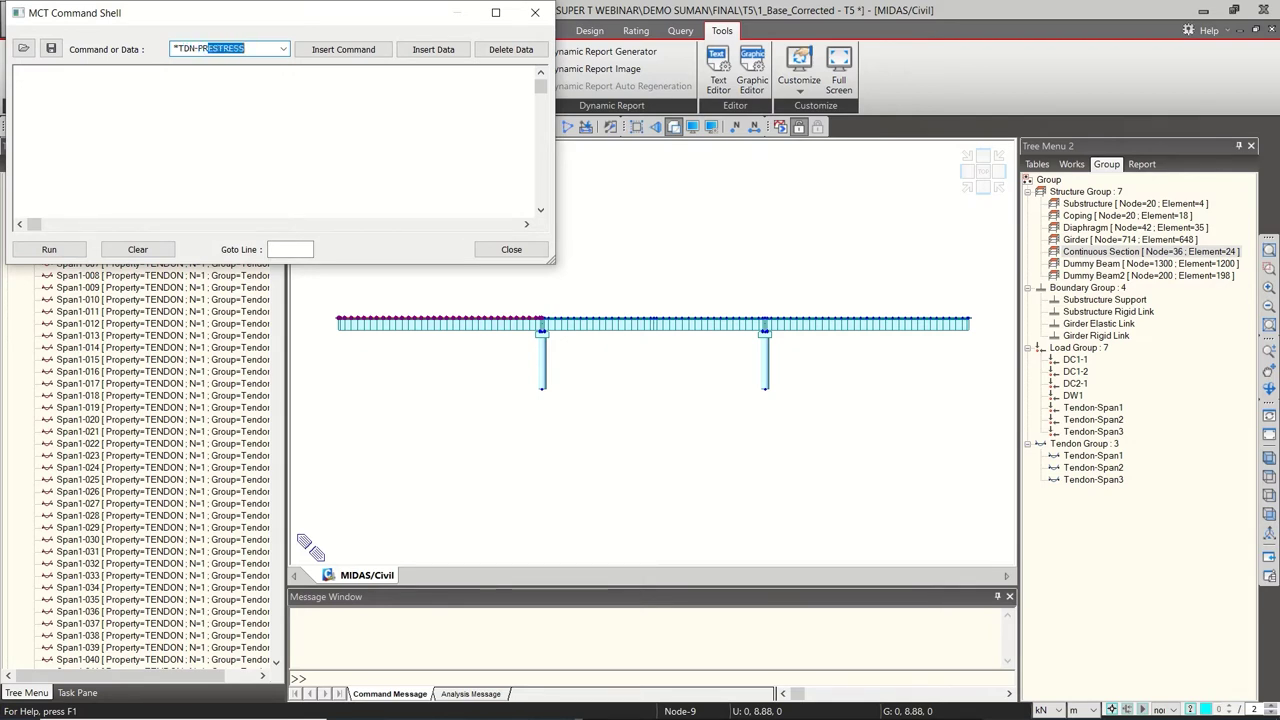
pyautogui.write('O')
pyautogui.click(436, 49)
pyautogui.moveTo(541, 88); pyautogui.dragTo(541, 157)
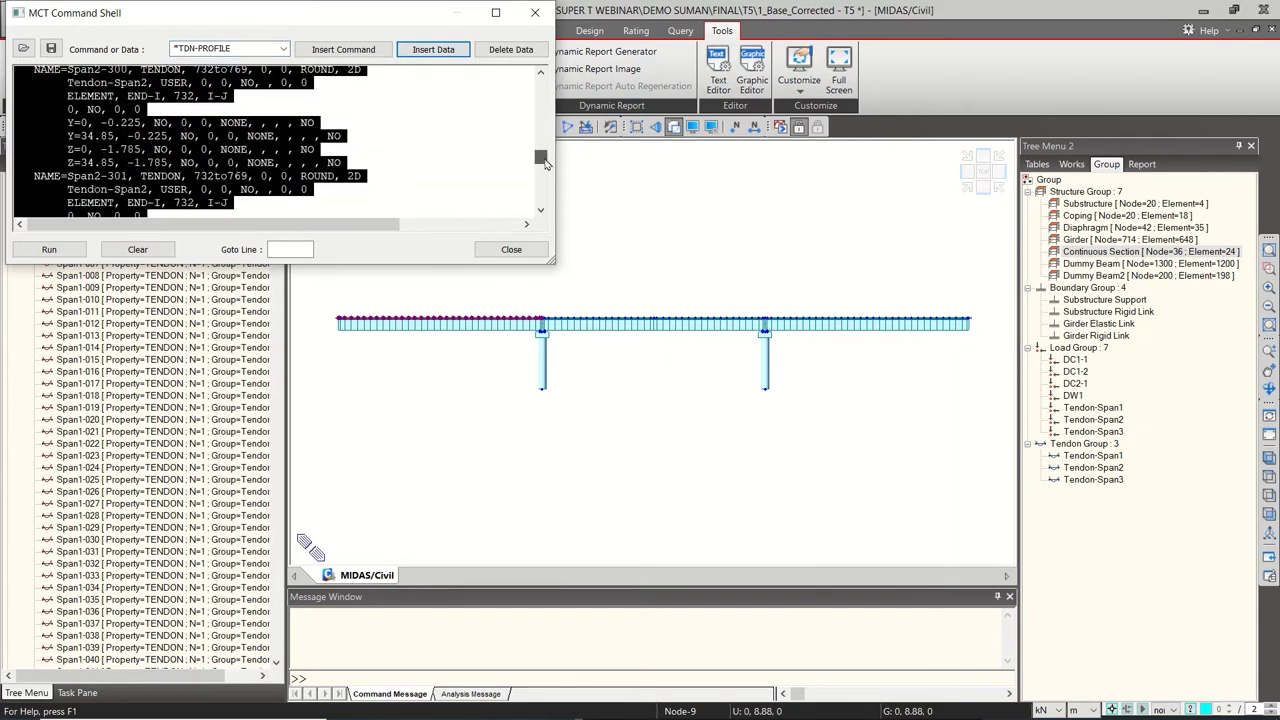
pyautogui.click(429, 155)
pyautogui.scroll(2, 429, 180)
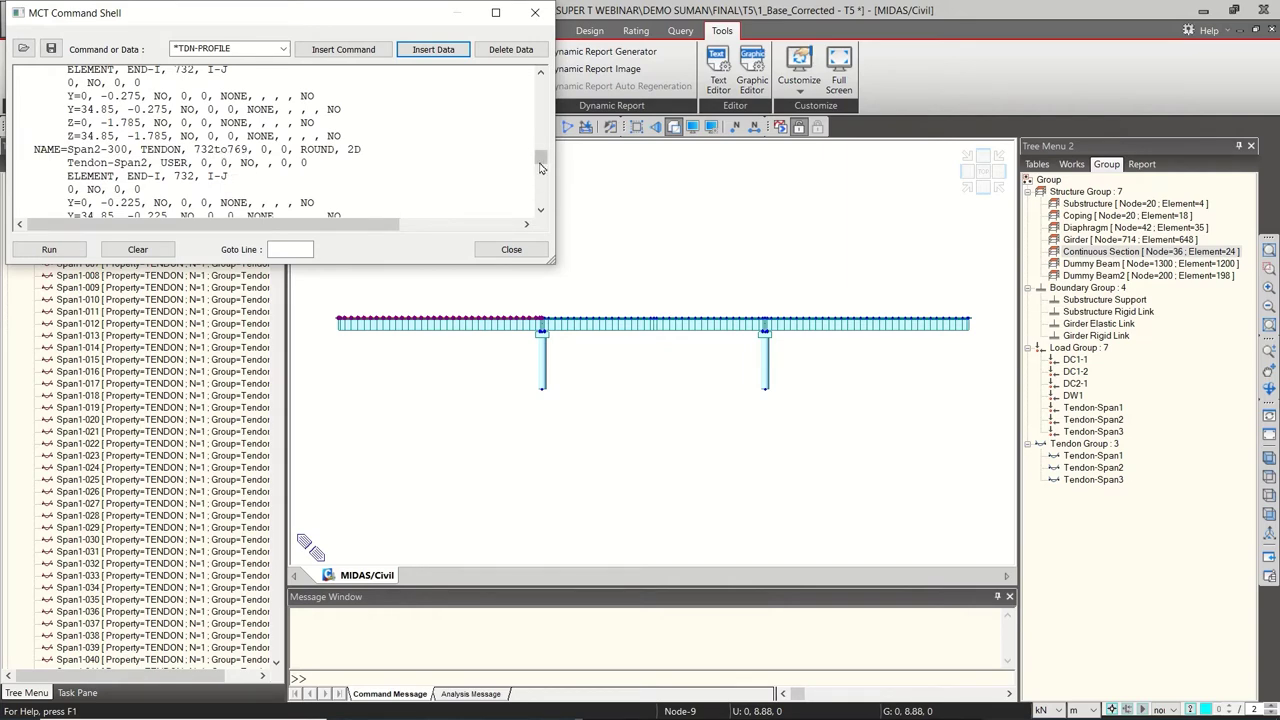
pyautogui.moveTo(555, 263); pyautogui.dragTo(785, 560)
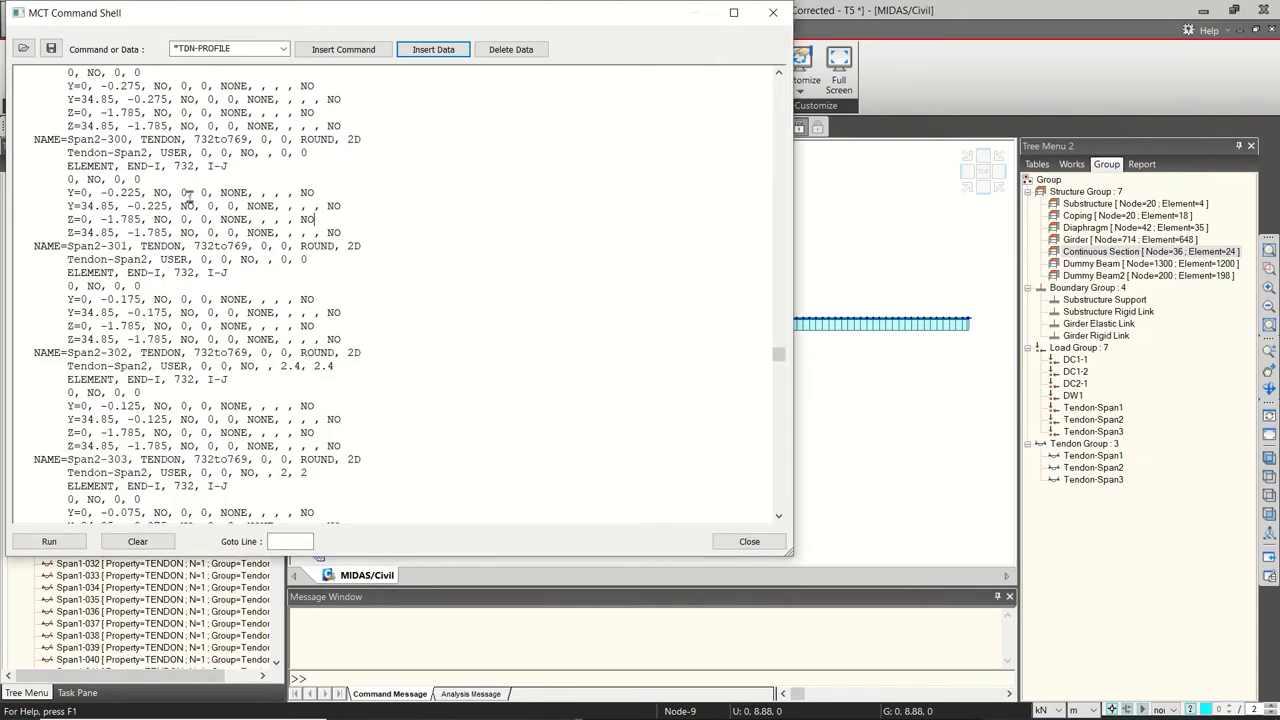
pyautogui.moveTo(778, 355); pyautogui.dragTo(752, 217)
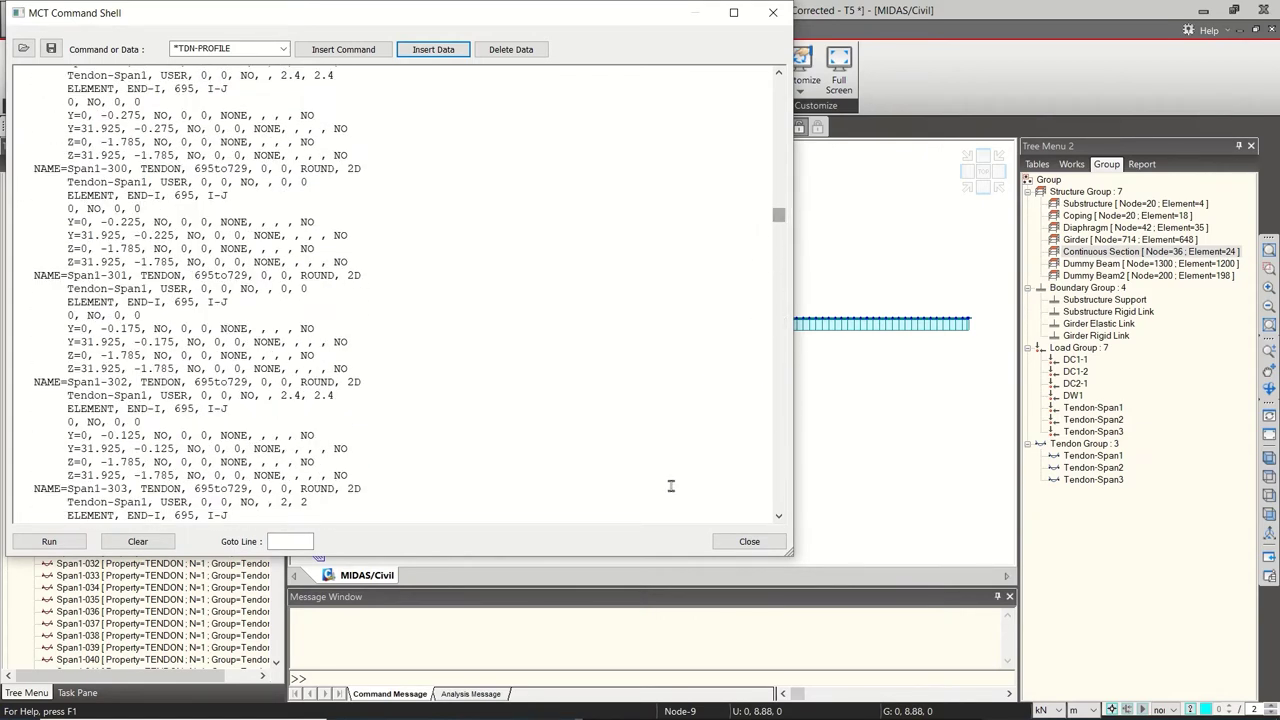
pyautogui.click(49, 541)
pyautogui.click(749, 541)
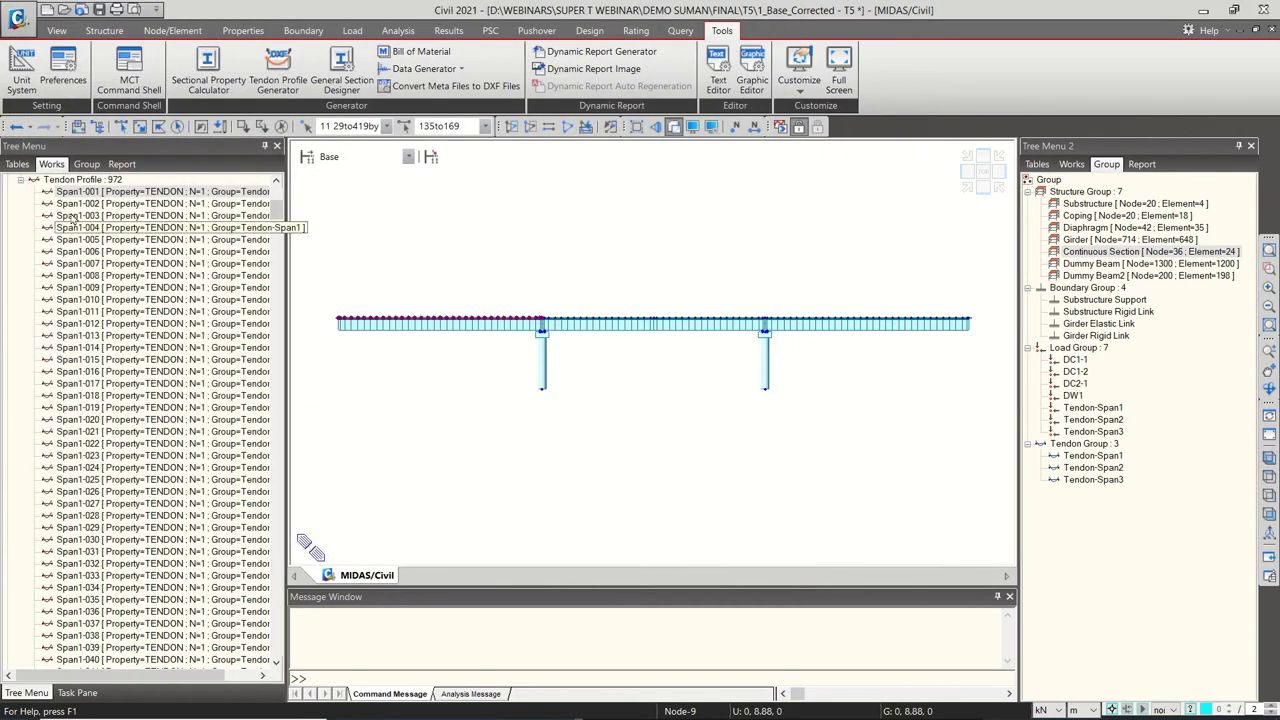
# Display the traffic line lanes in plan view, then hide them again
pyautogui.click(21, 179)
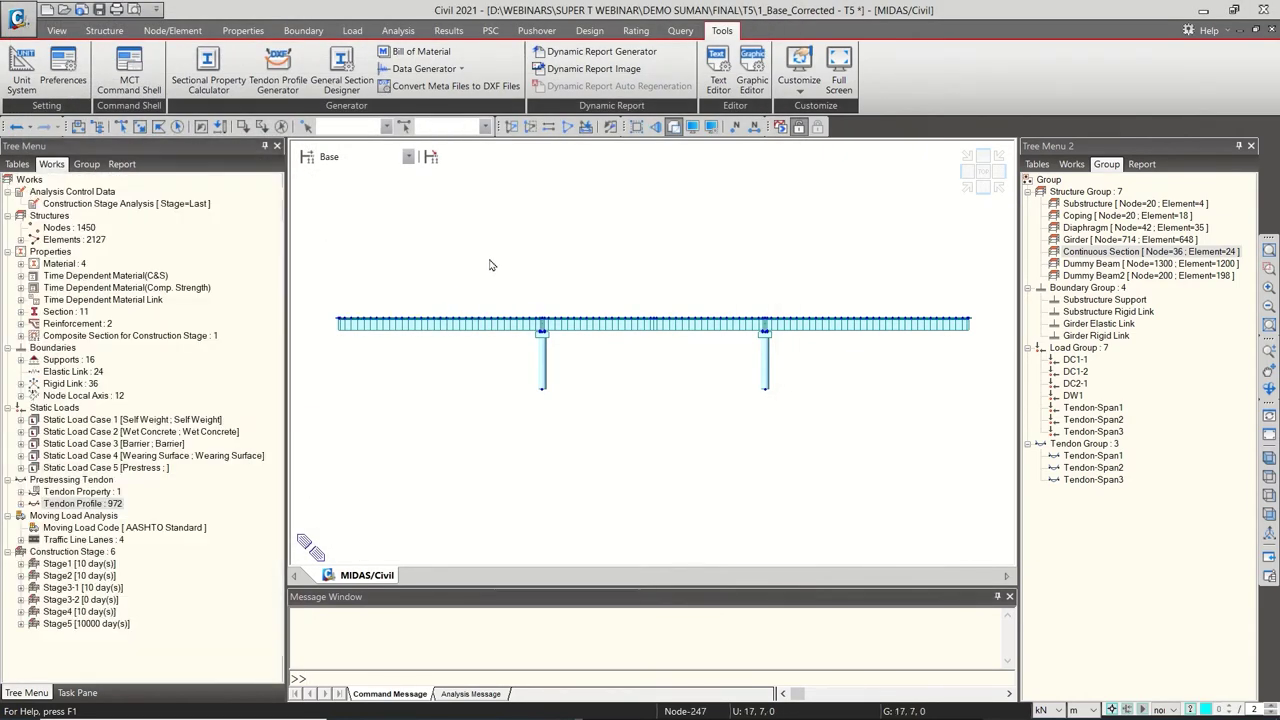
pyautogui.doubleClick(110, 540)
pyautogui.rightClick(106, 539)
pyautogui.click(128, 548)
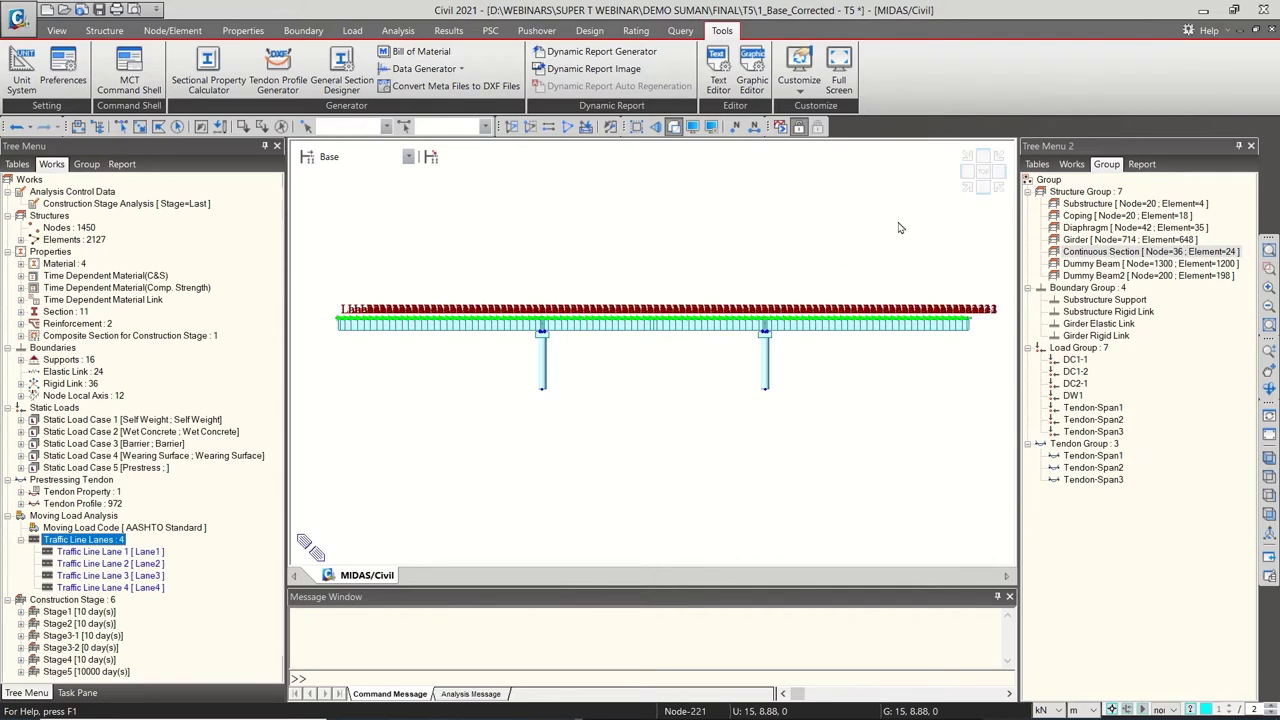
pyautogui.click(984, 171)
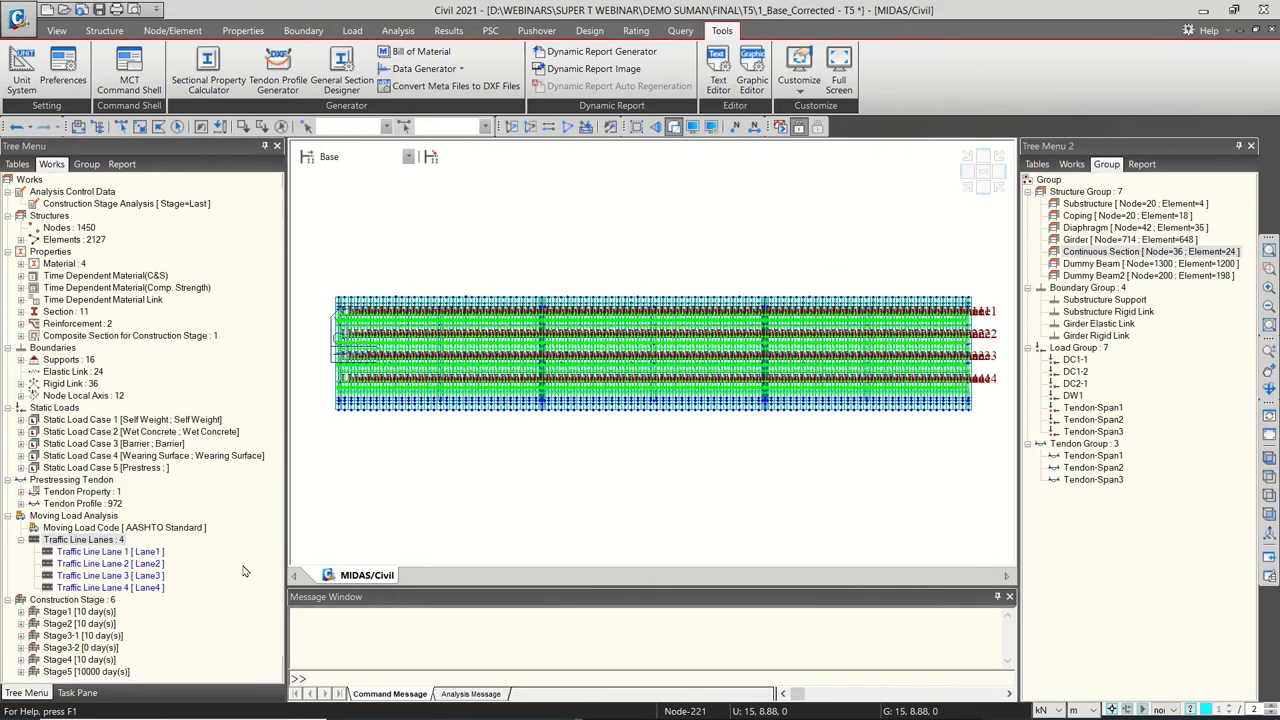
pyautogui.rightClick(92, 540)
pyautogui.click(135, 566)
# Look at the AASHTO Standard Load vehicle in Vehicles, then close without adding it
pyautogui.click(352, 30)
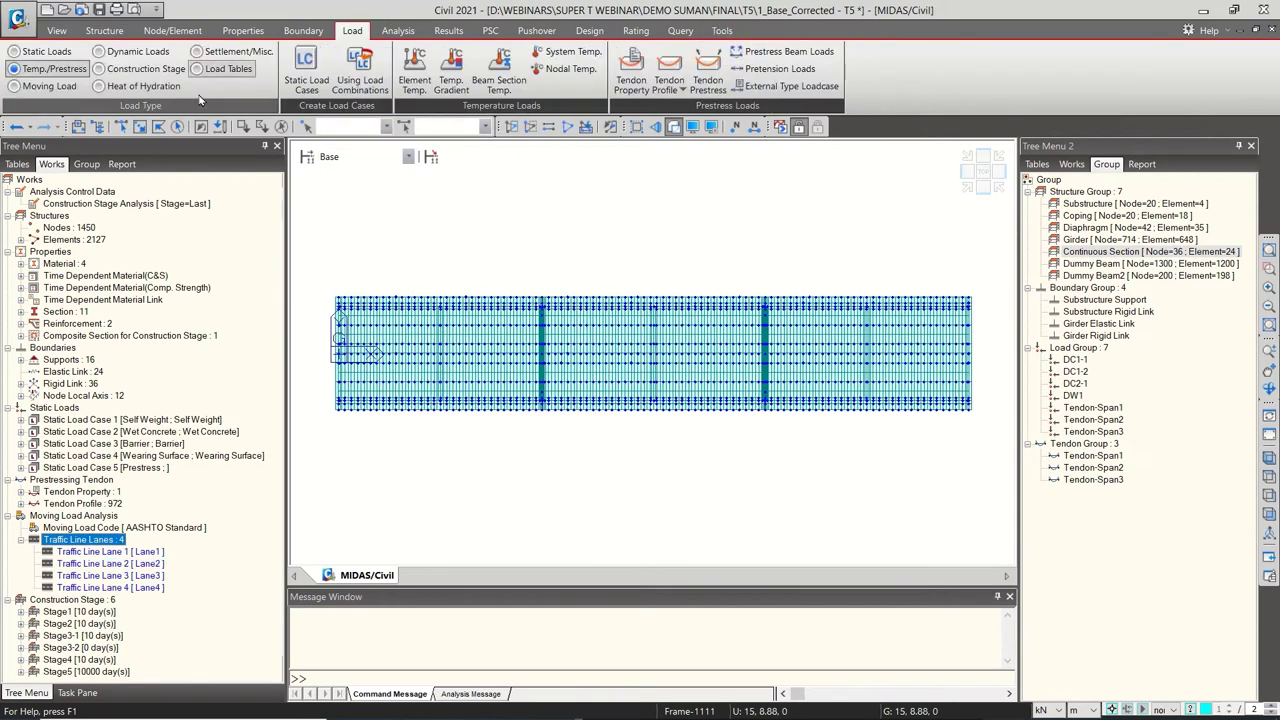
pyautogui.click(40, 86)
pyautogui.click(527, 72)
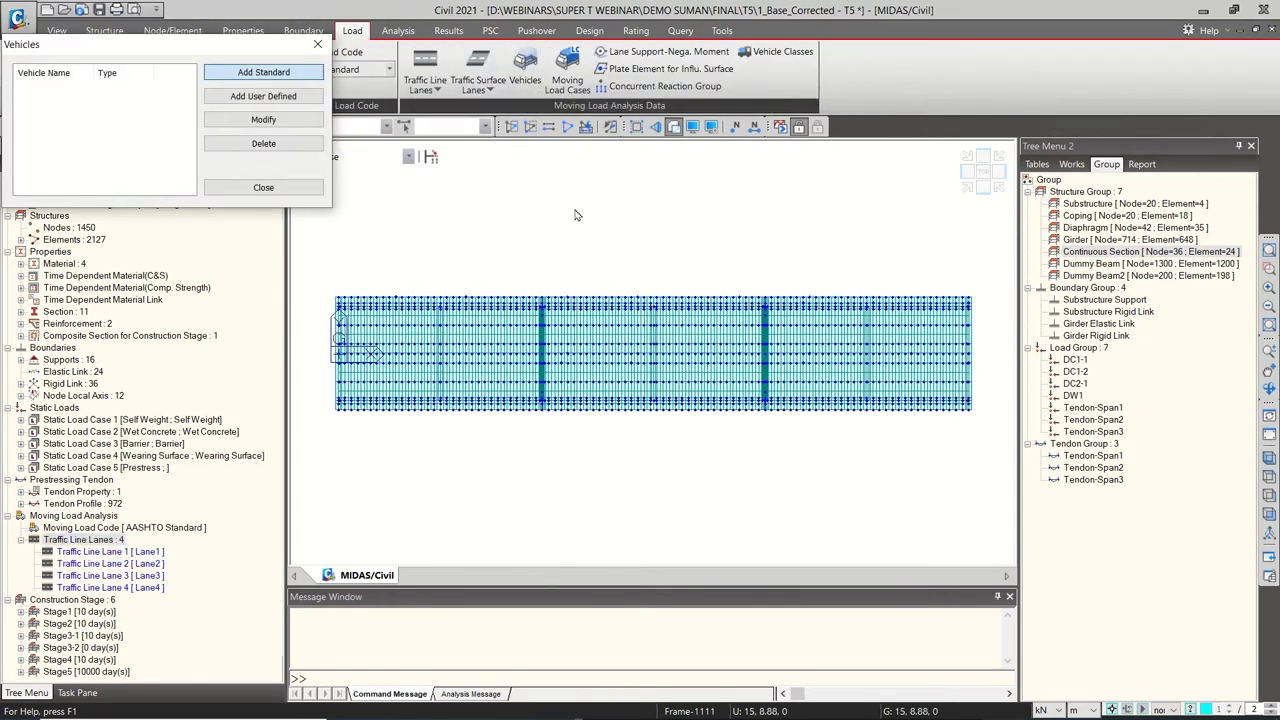
pyautogui.click(484, 53)
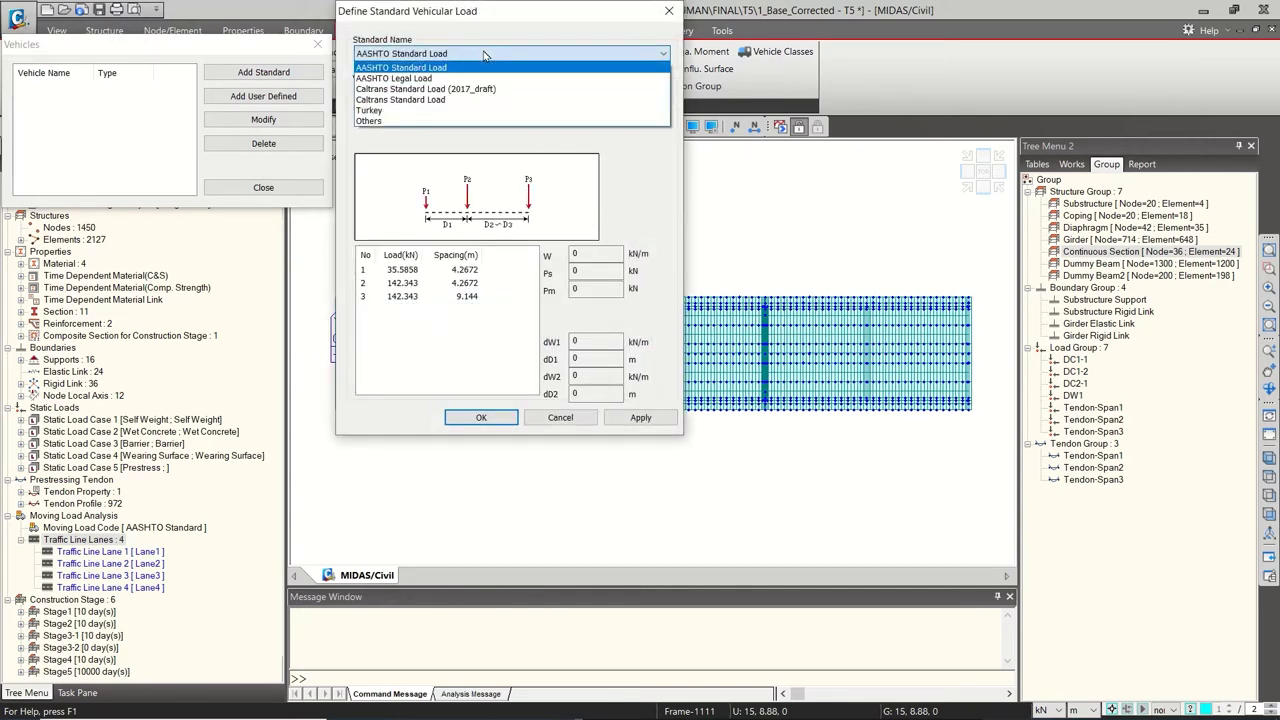
pyautogui.click(484, 66)
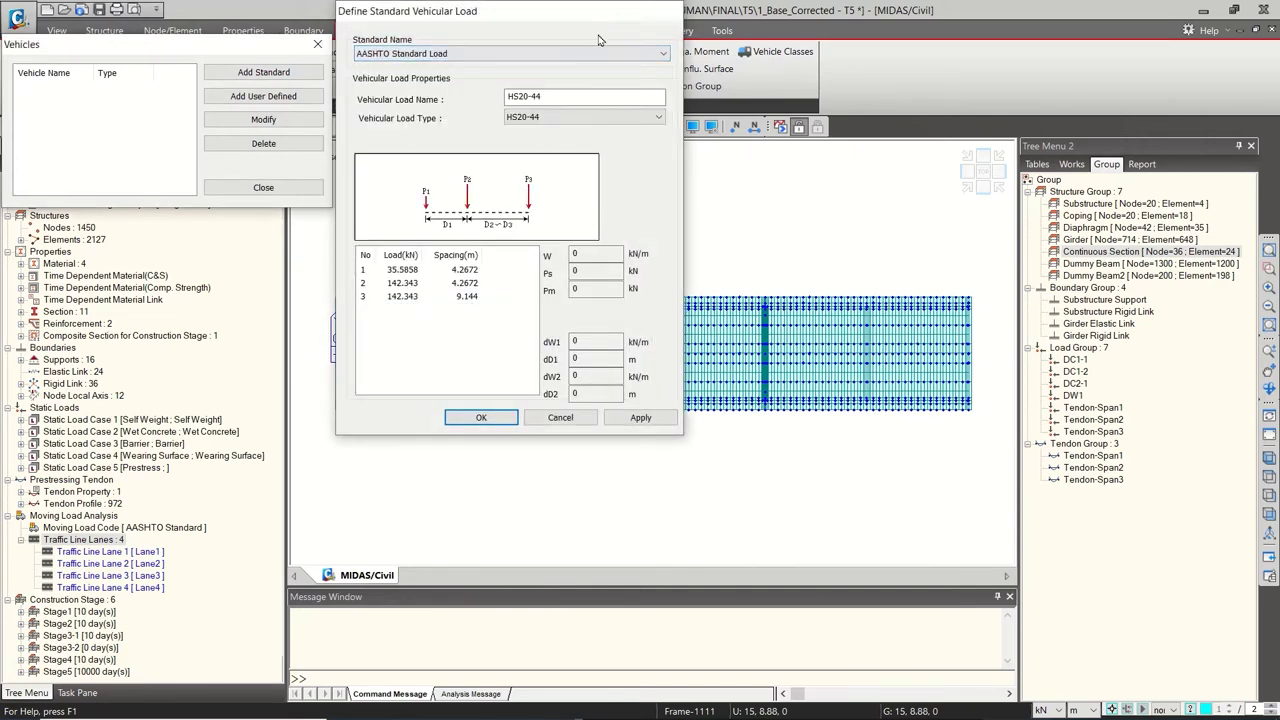
pyautogui.click(669, 11)
pyautogui.click(318, 44)
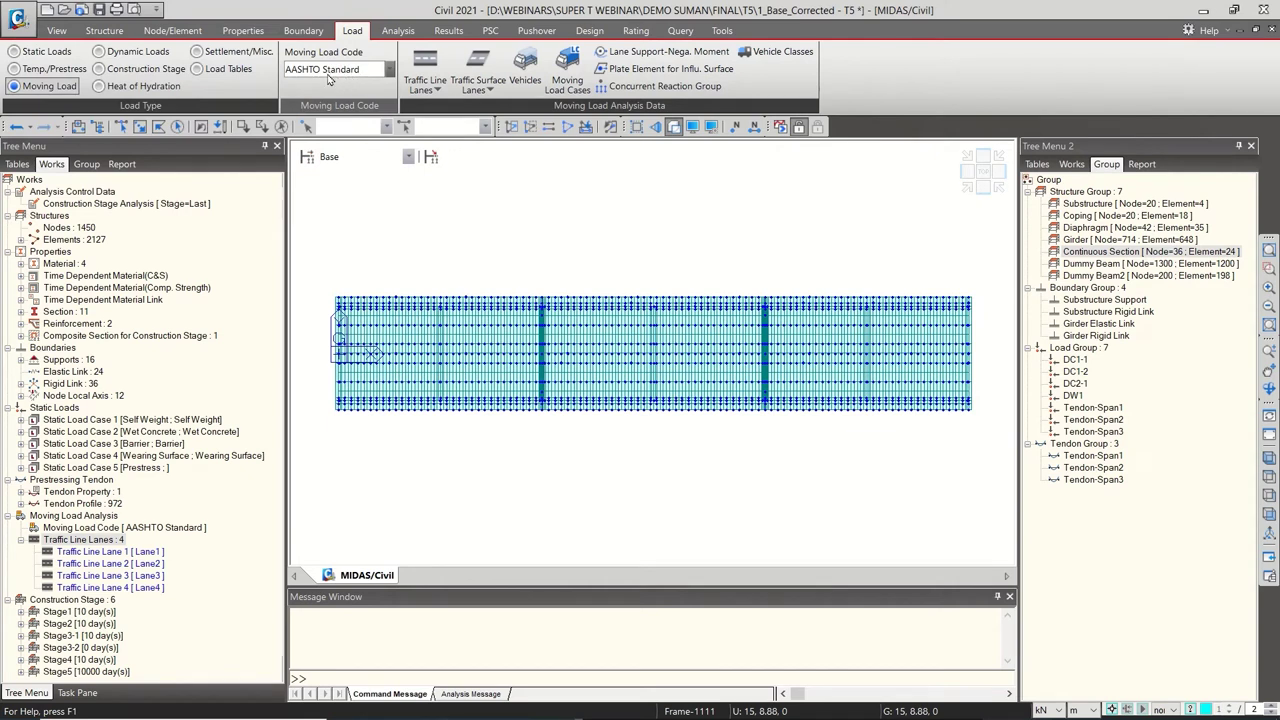
# Switch the moving load code from AASHTO Standard to Australia
pyautogui.click(328, 79)
pyautogui.click(328, 190)
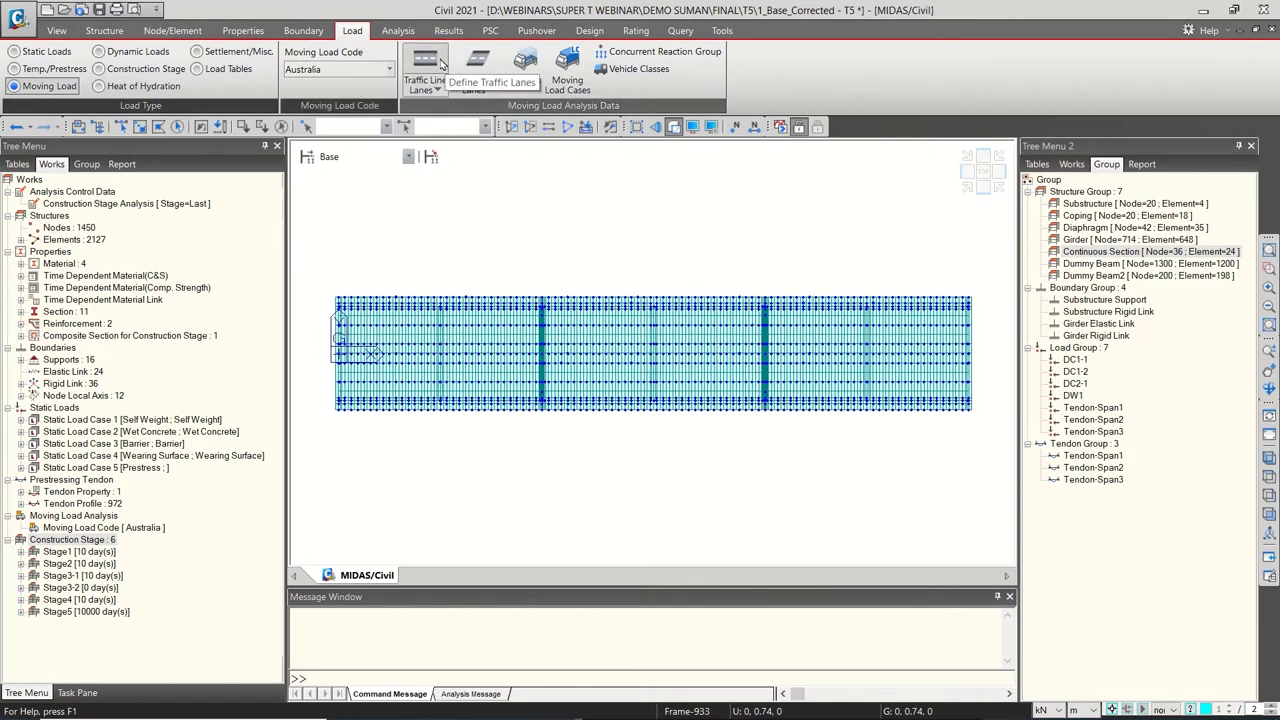
pyautogui.click(438, 87)
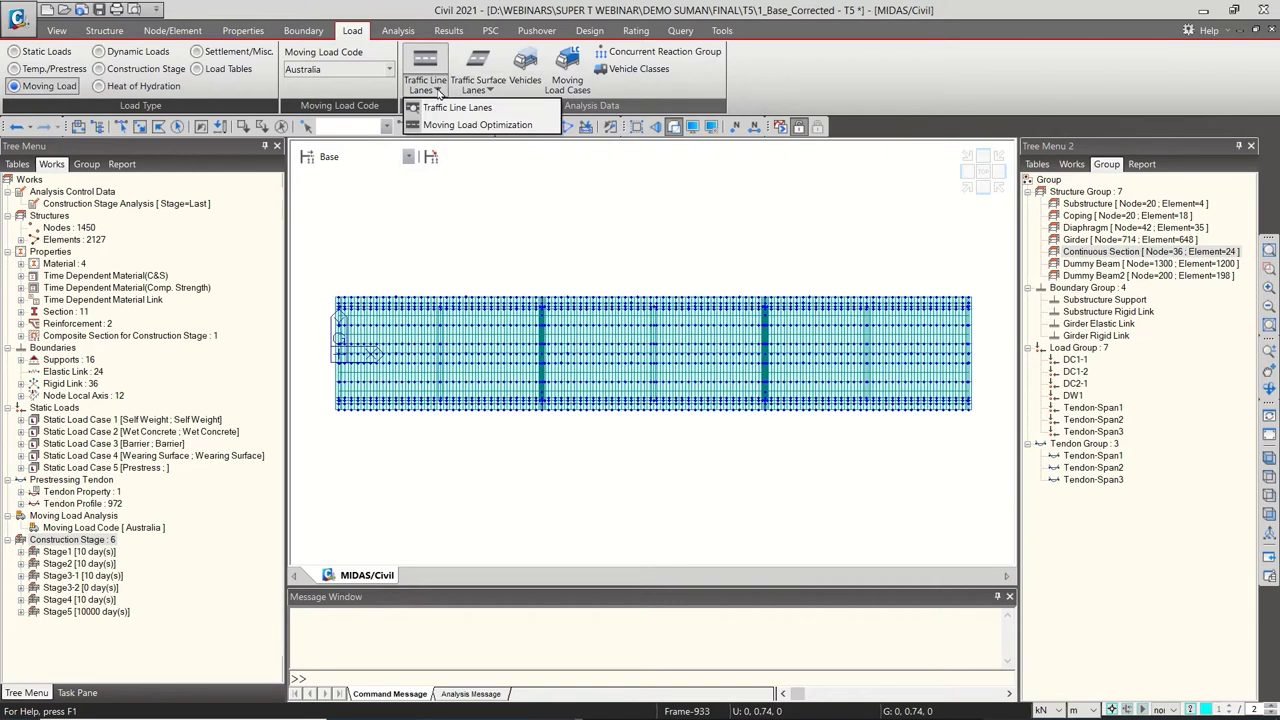
pyautogui.click(438, 90)
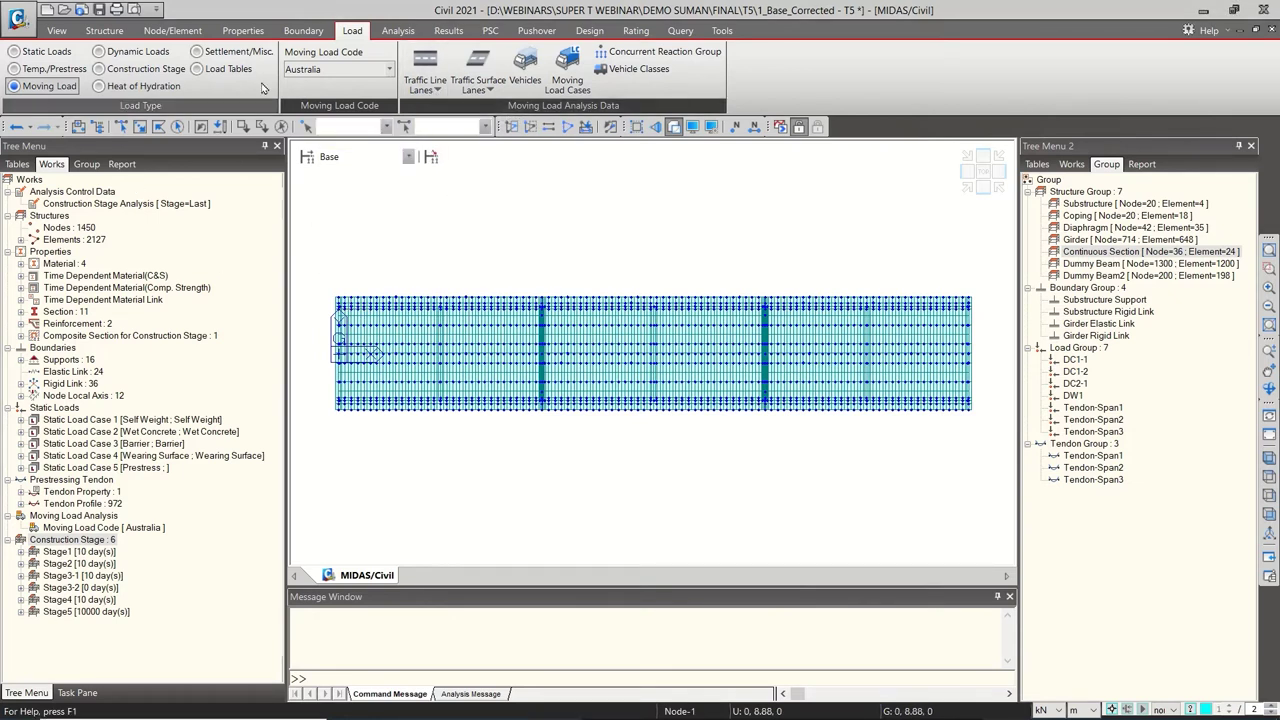
# Save the model as '1_After wiz demo_Corrected - T5'
pyautogui.click(17, 18)
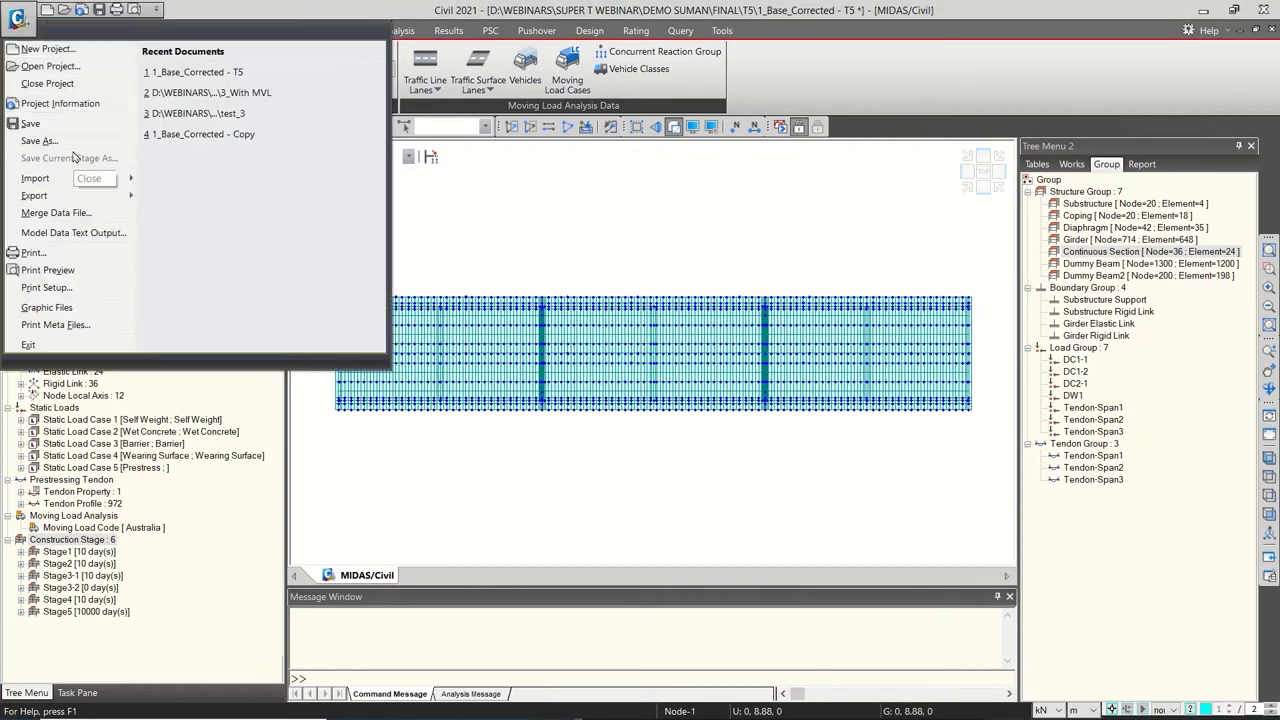
pyautogui.press('Escape')
pyautogui.hotkey('ctrl', 'shift', 's')
pyautogui.click(240, 311)
pyautogui.click(148, 311)
pyautogui.press('BackSpace')
pyautogui.press('BackSpace')
pyautogui.press('BackSpace')
pyautogui.press('BackSpace')
pyautogui.press('BackSpace')
pyautogui.write('After wiz')
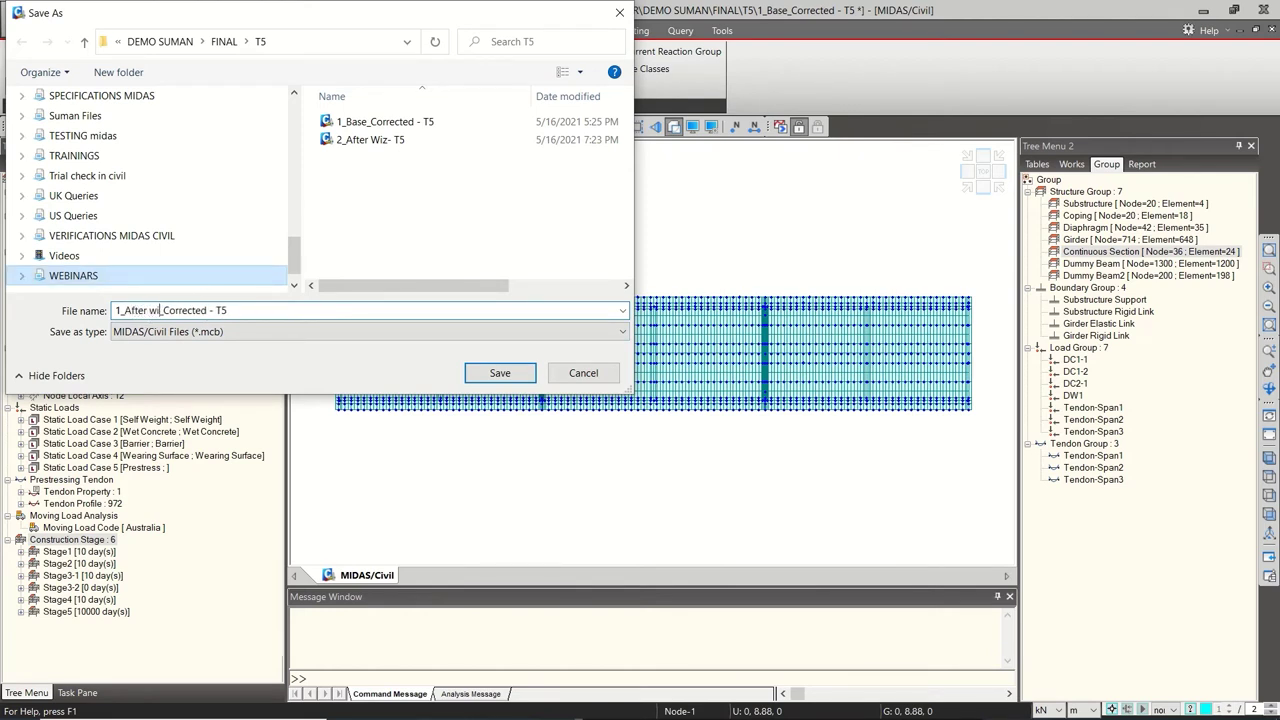
pyautogui.write(' demo')
pyautogui.click(500, 373)
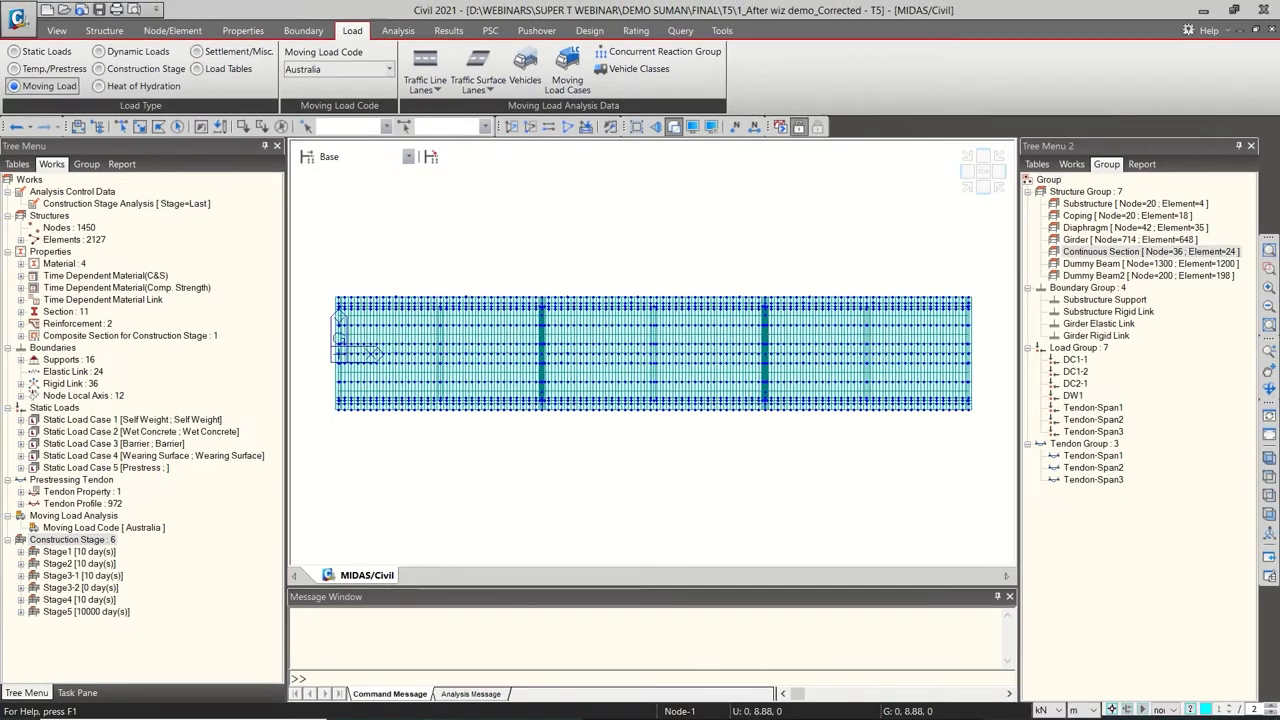
# Start a traffic lane through two points on the deck's bottom edge, then cancel it
pyautogui.click(428, 61)
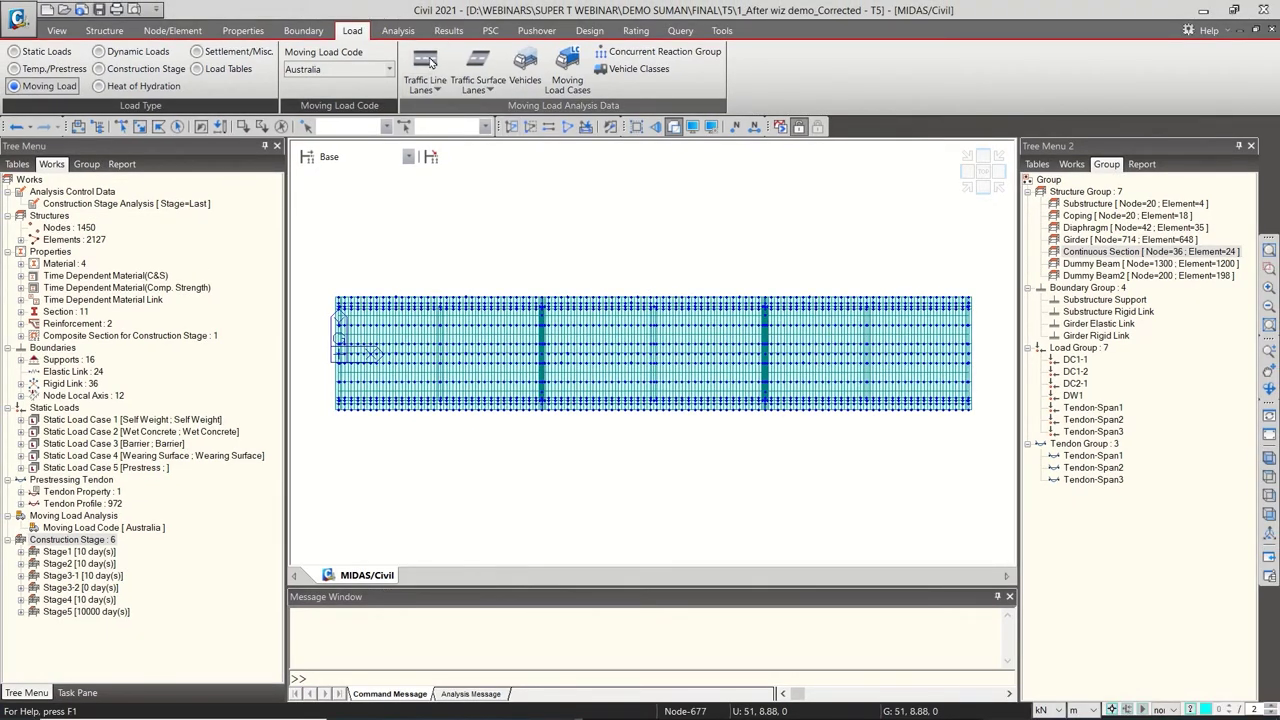
pyautogui.click(186, 39)
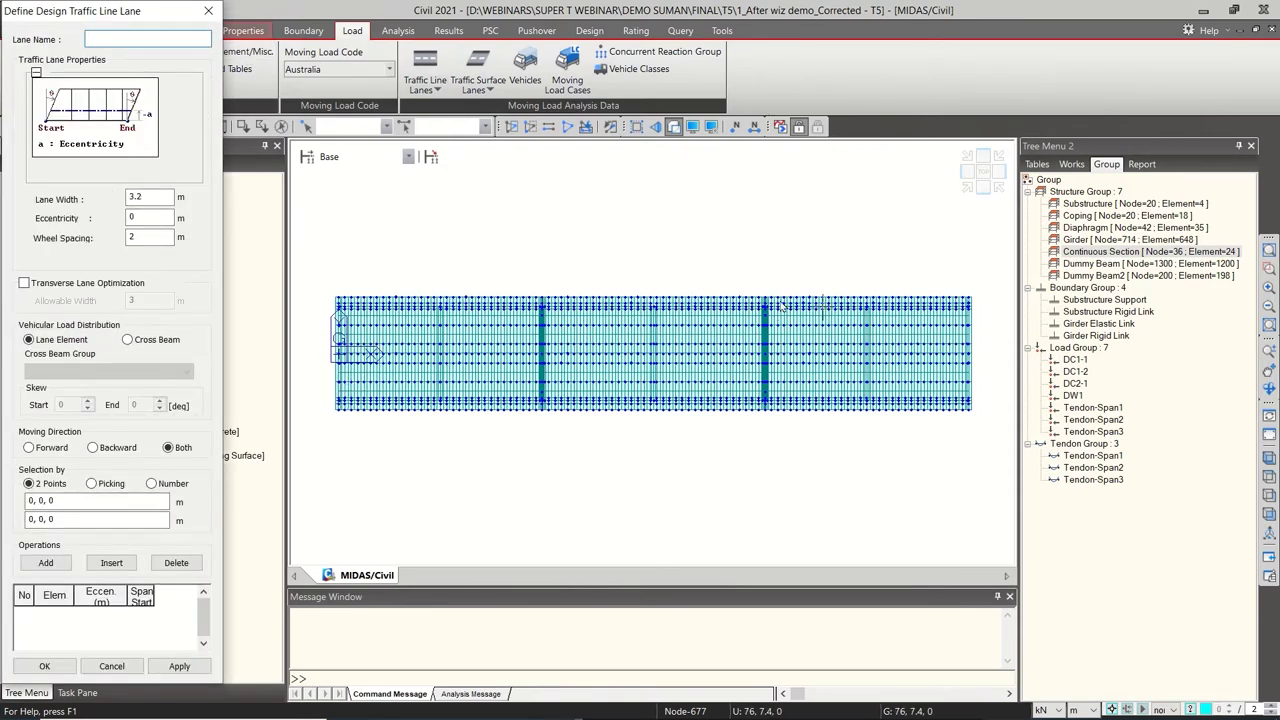
pyautogui.click(67, 521)
pyautogui.click(331, 414)
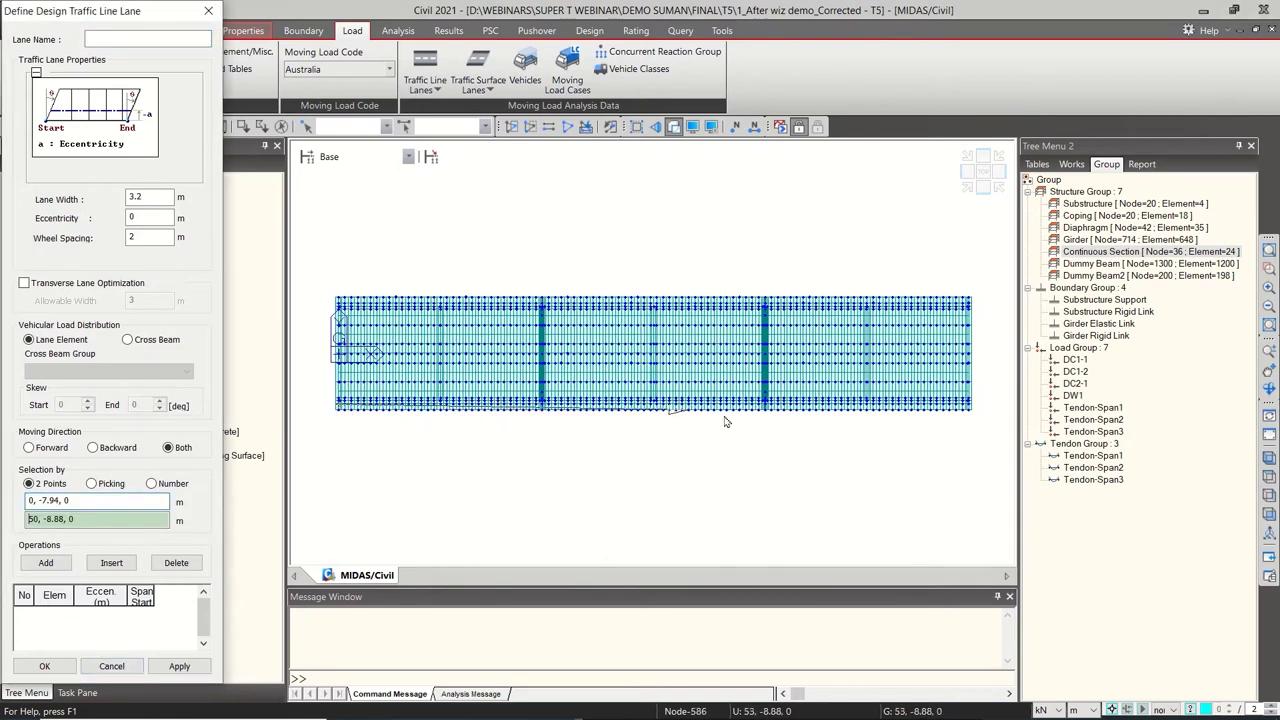
pyautogui.click(905, 404)
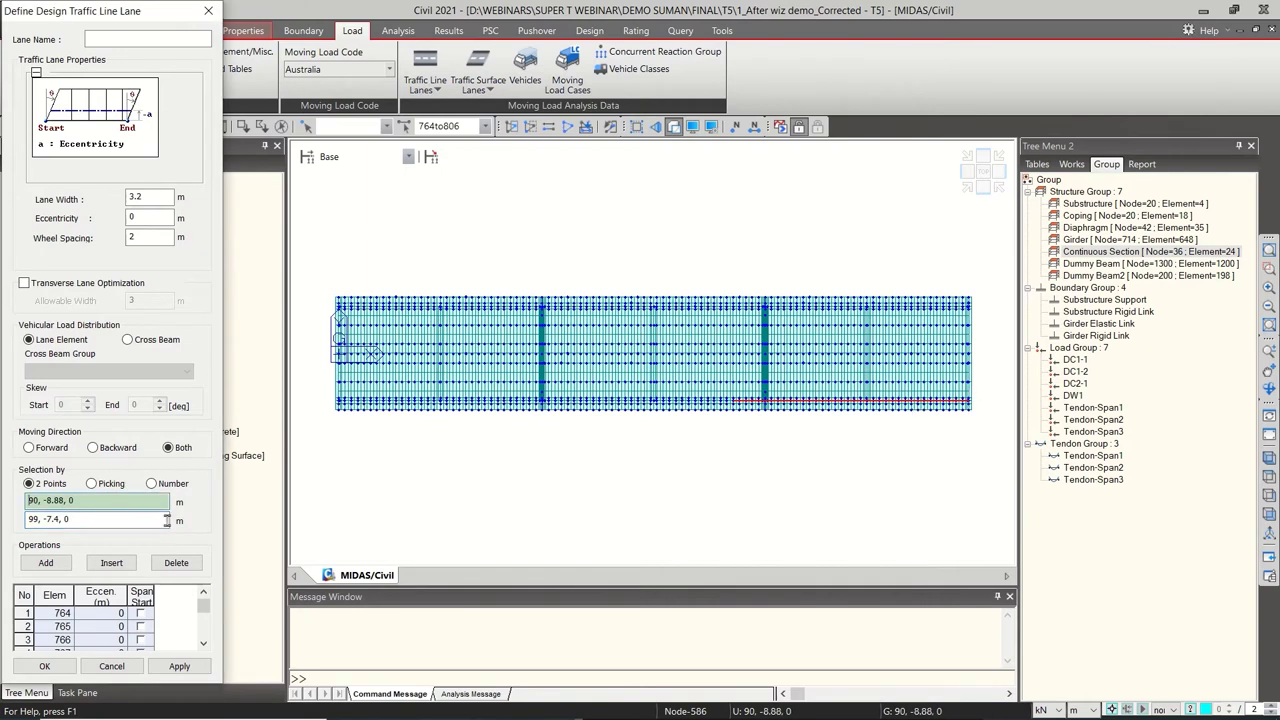
pyautogui.doubleClick(140, 217)
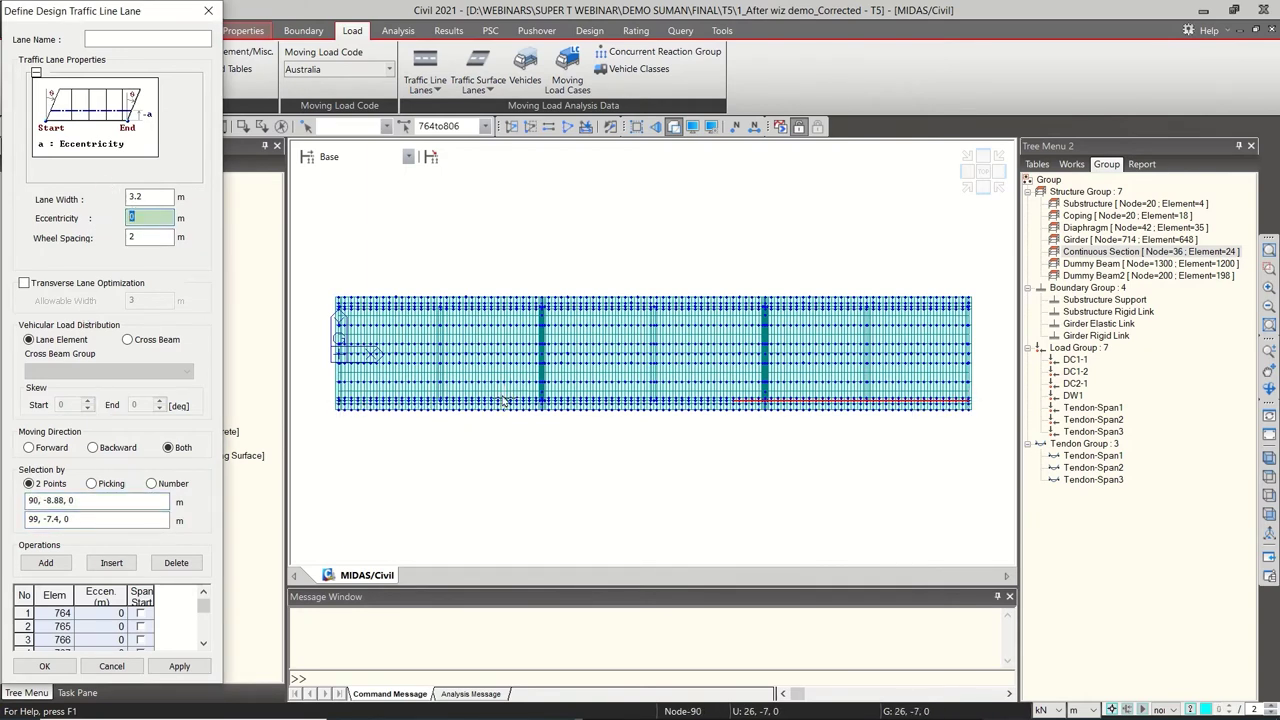
pyautogui.click(112, 667)
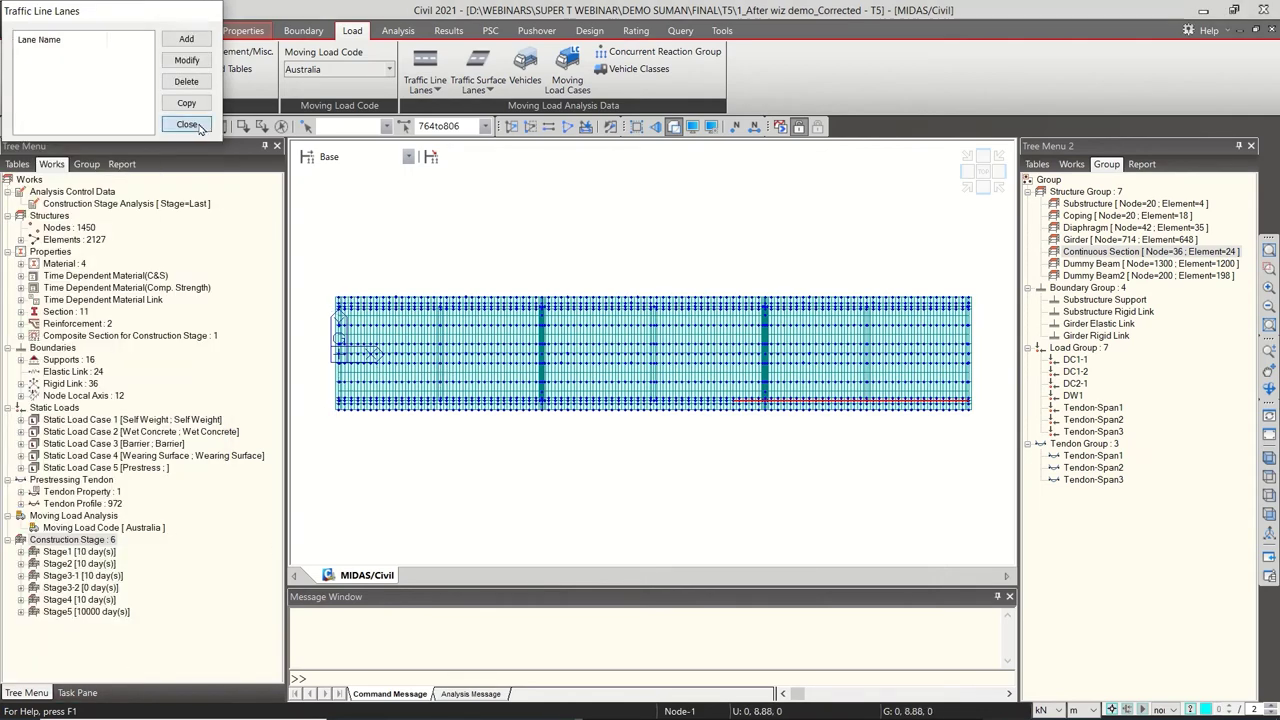
# Paste the *LINELANE data into the MCT Command Shell and run it, creating four traffic lanes
pyautogui.click(197, 128)
pyautogui.click(722, 31)
pyautogui.click(129, 72)
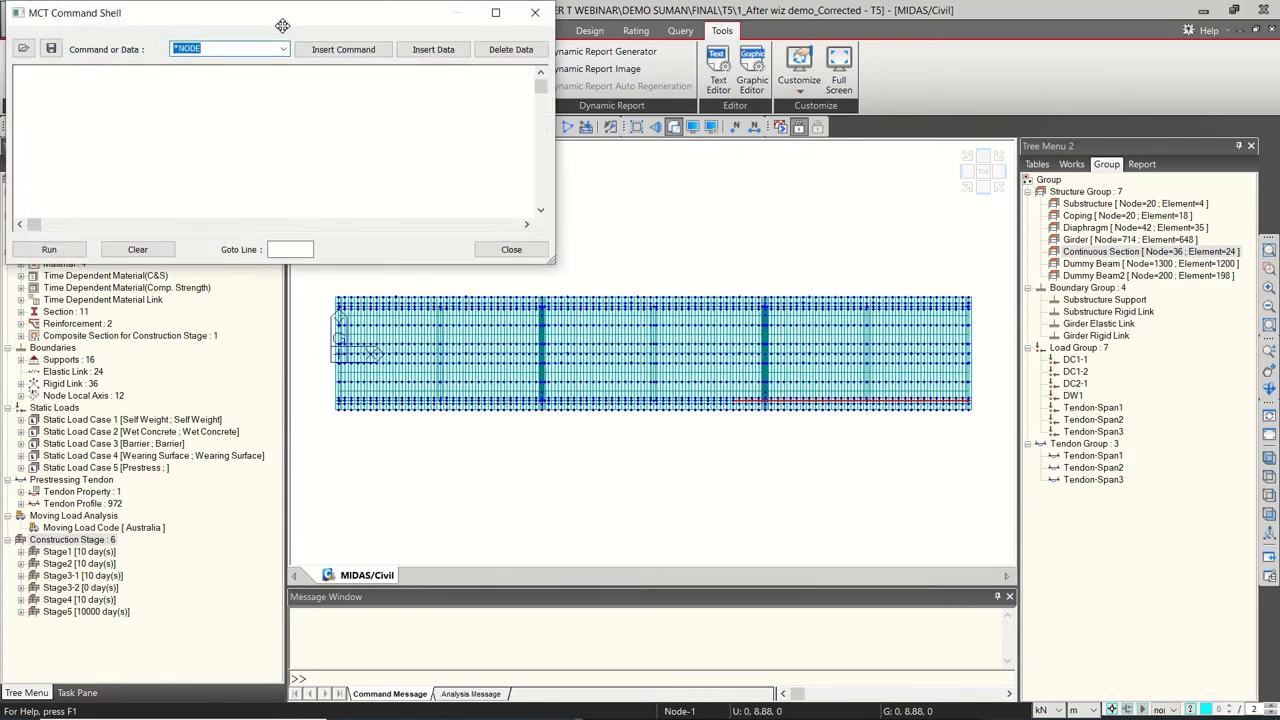
pyautogui.moveTo(278, 22); pyautogui.dragTo(460, 139)
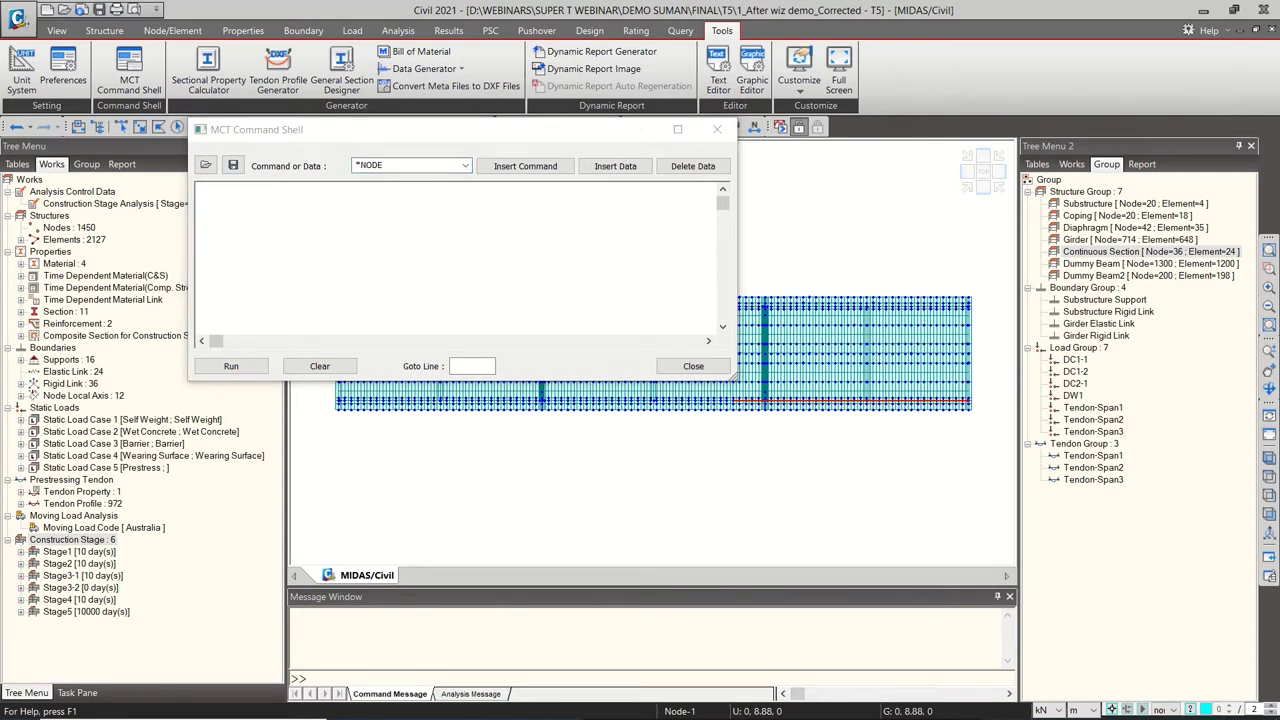
pyautogui.rightClick(366, 206)
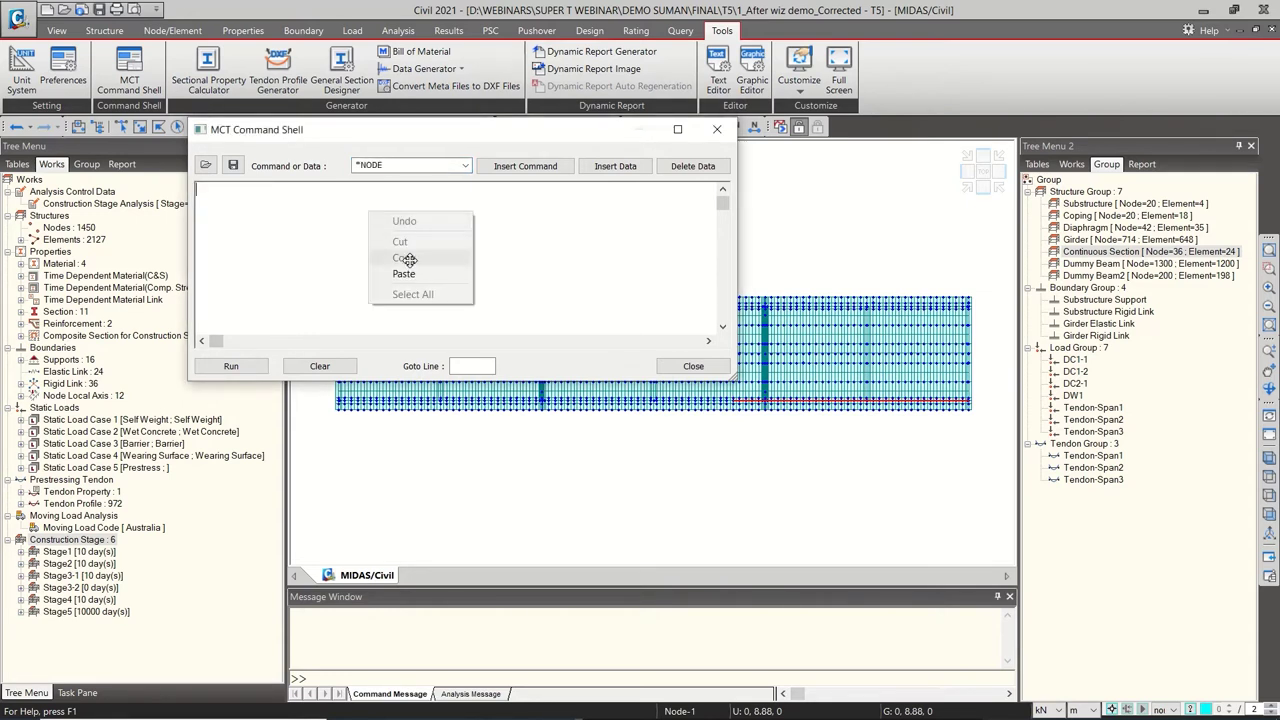
pyautogui.click(420, 262)
pyautogui.scroll(5, 455, 270)
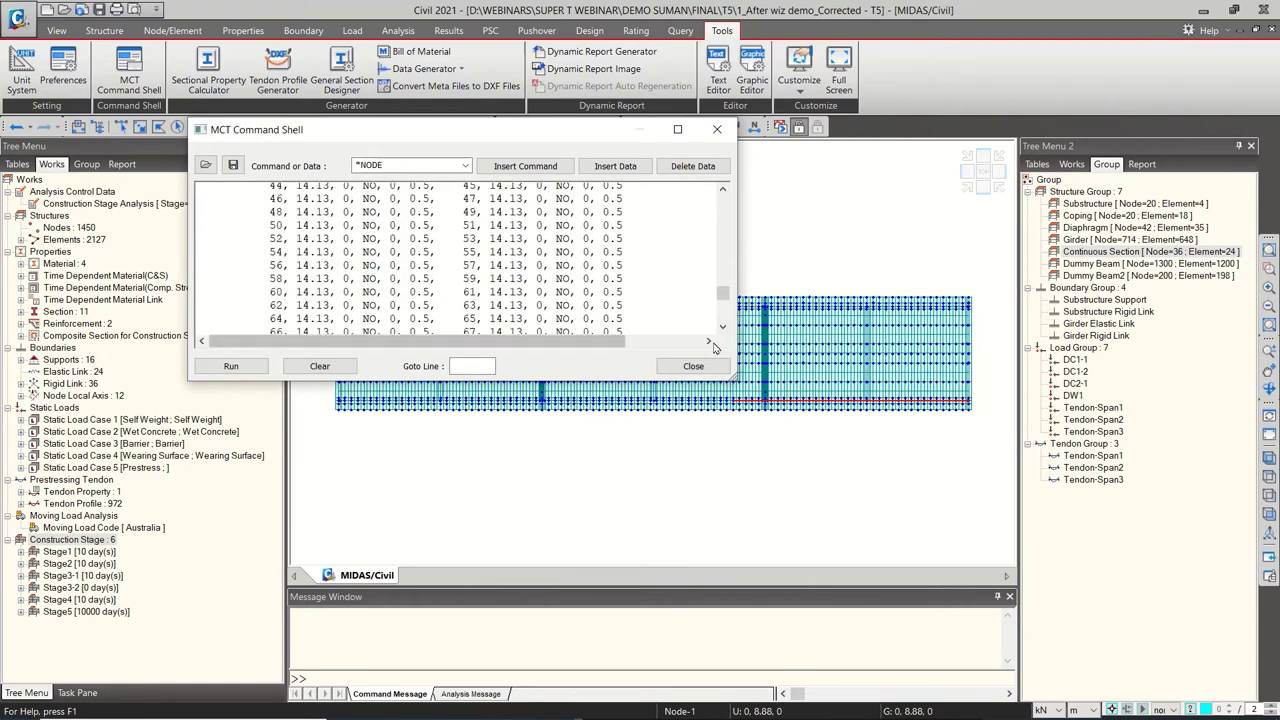
pyautogui.scroll(3, 752, 267)
pyautogui.scroll(10, 722, 250)
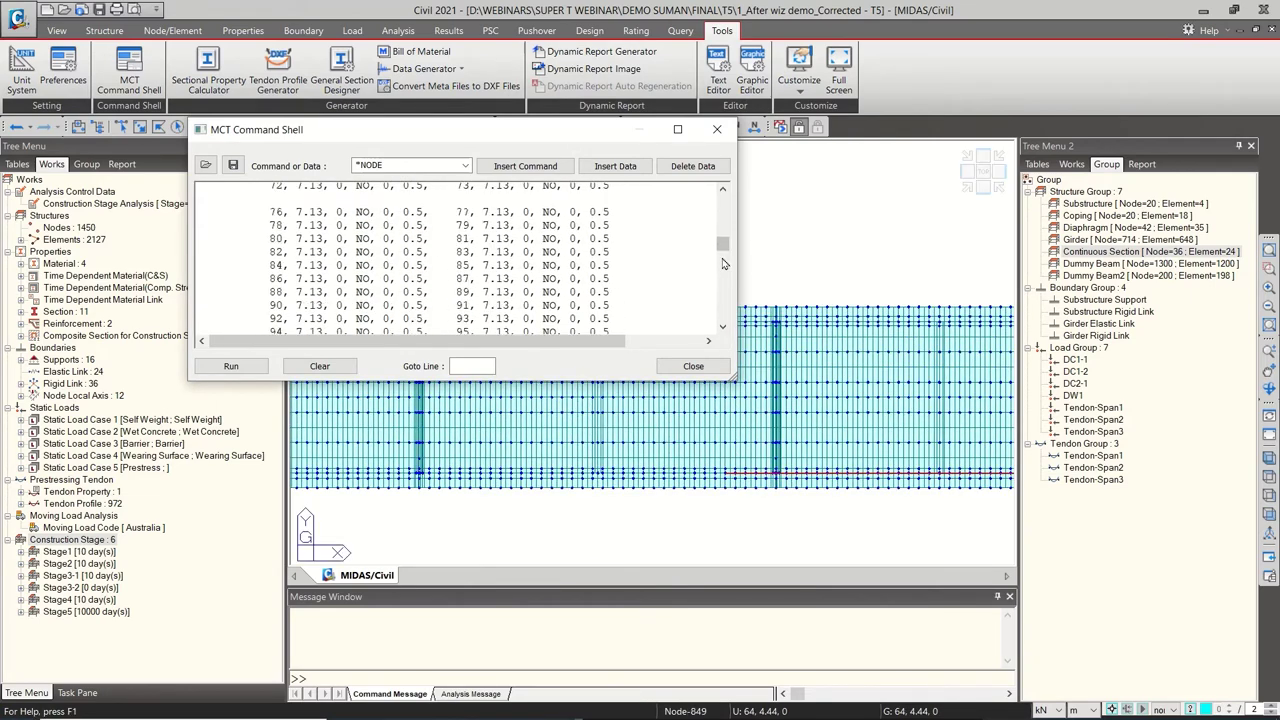
pyautogui.scroll(3, 722, 247)
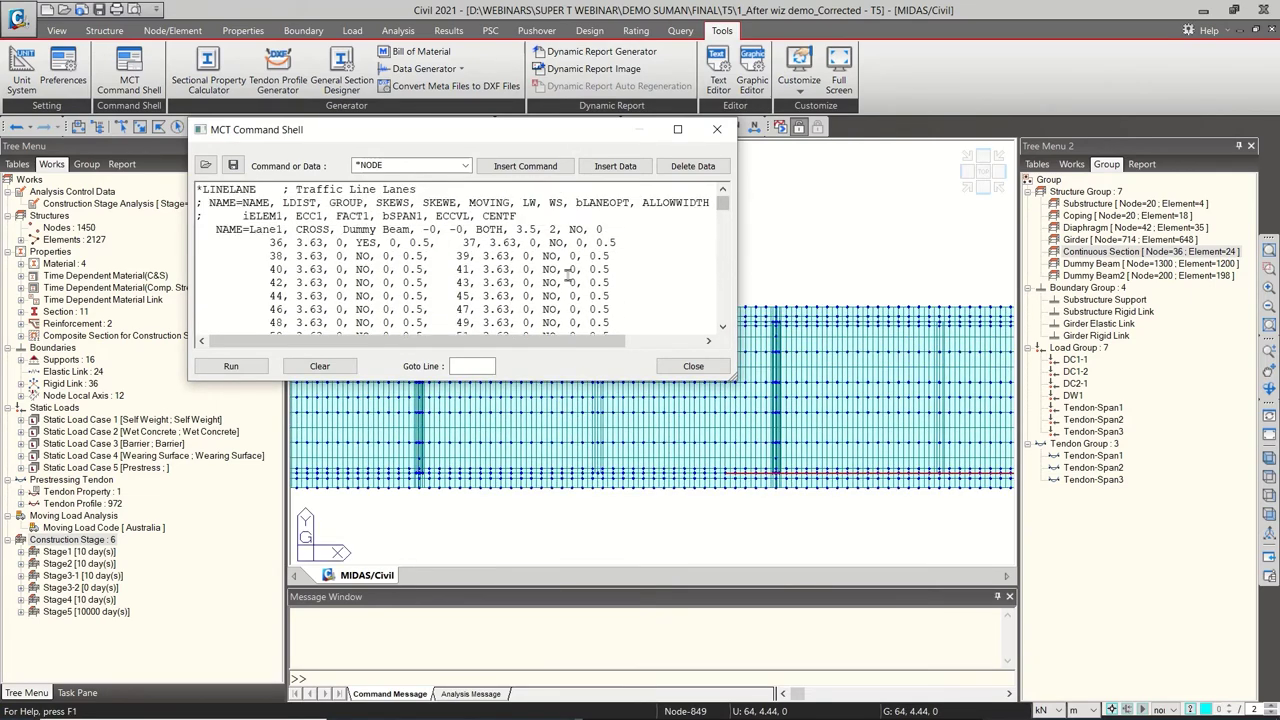
pyautogui.click(238, 366)
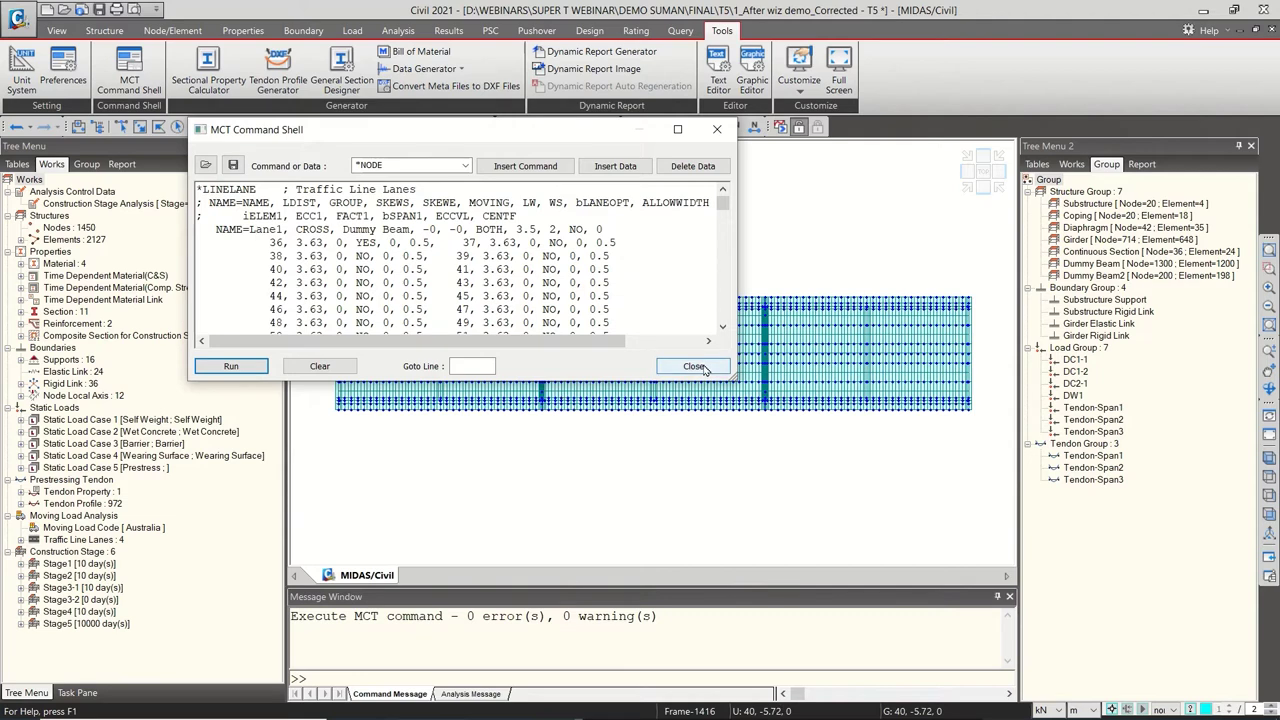
pyautogui.click(694, 366)
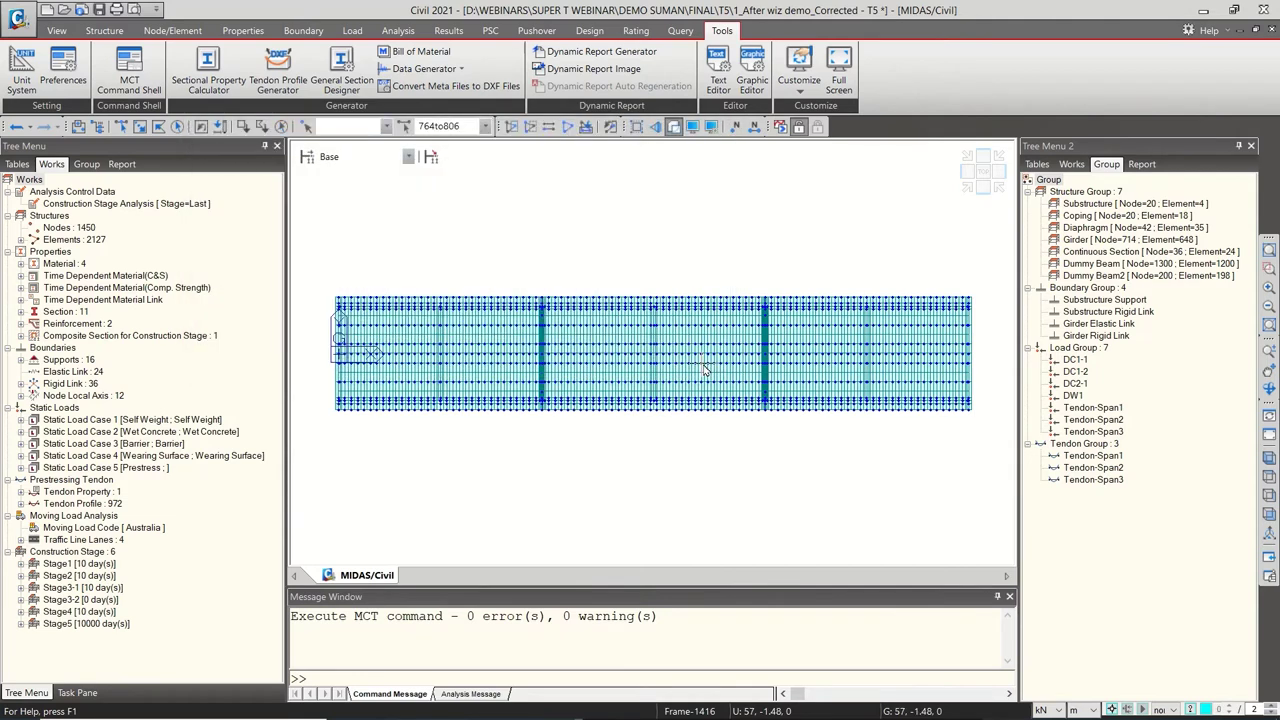
# Show the four traffic lanes over the bridge deck, then hide them again
pyautogui.rightClick(87, 541)
pyautogui.click(110, 551)
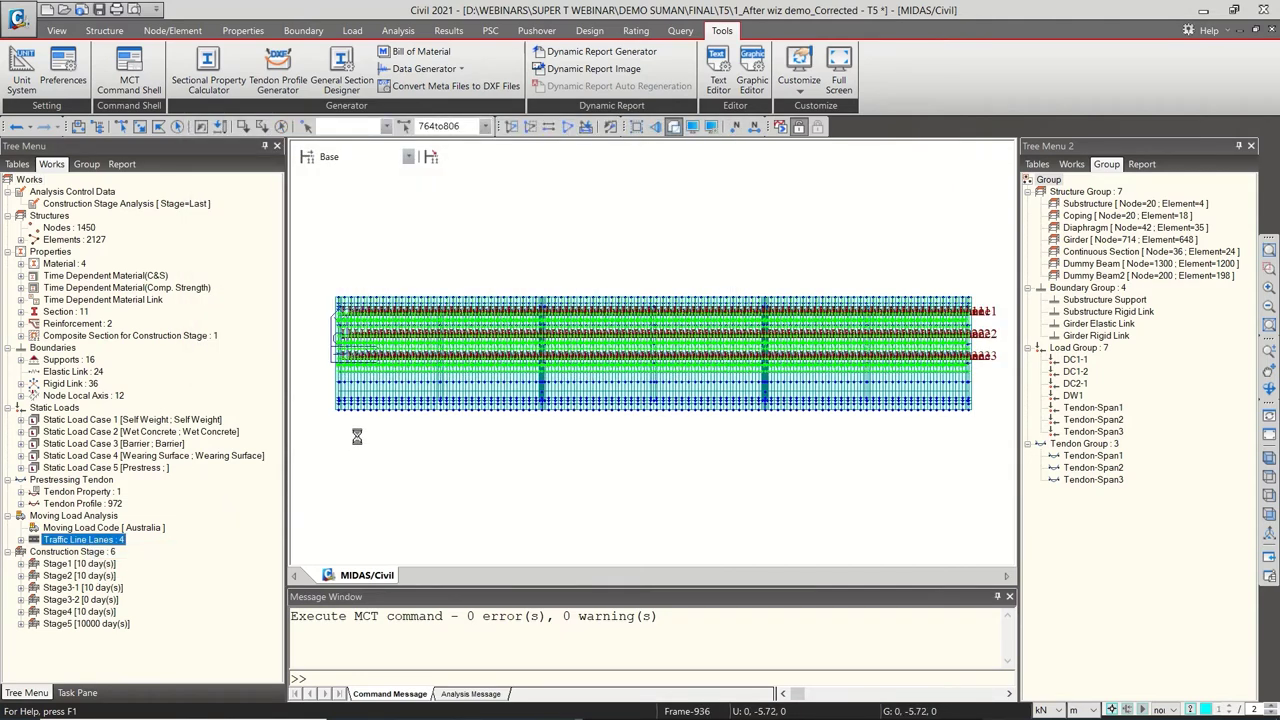
pyautogui.rightClick(113, 538)
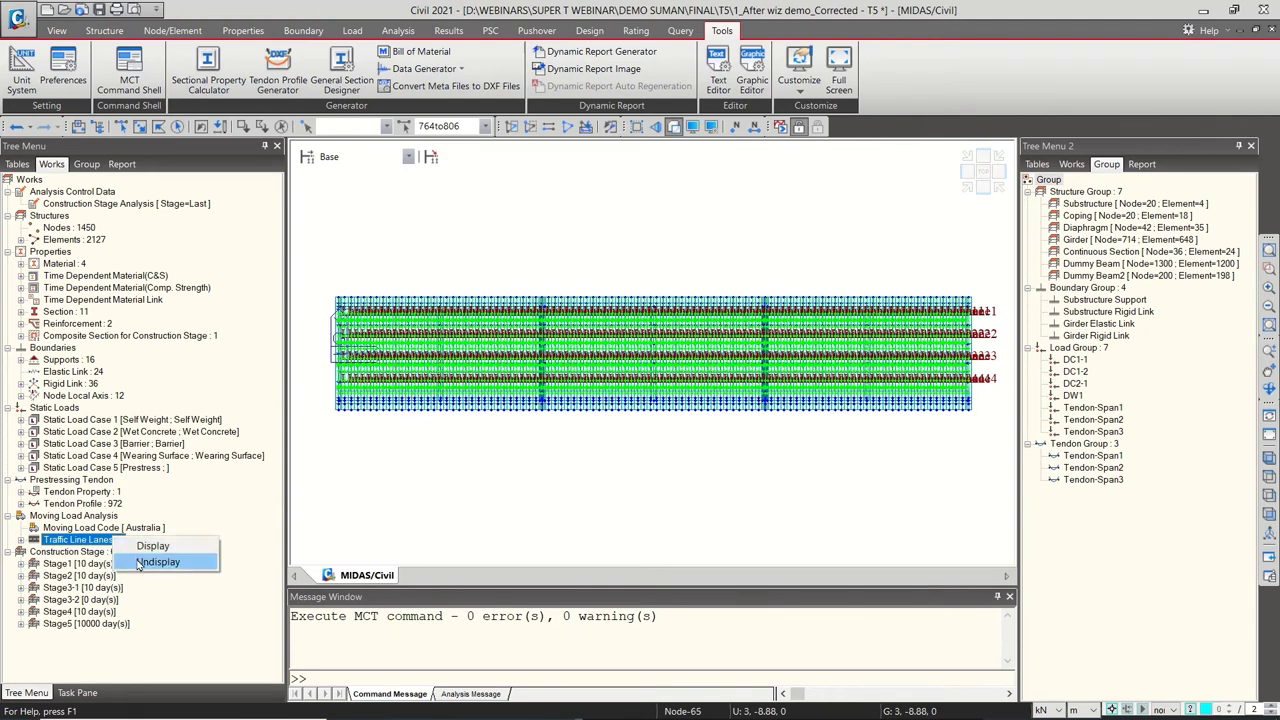
pyautogui.click(150, 551)
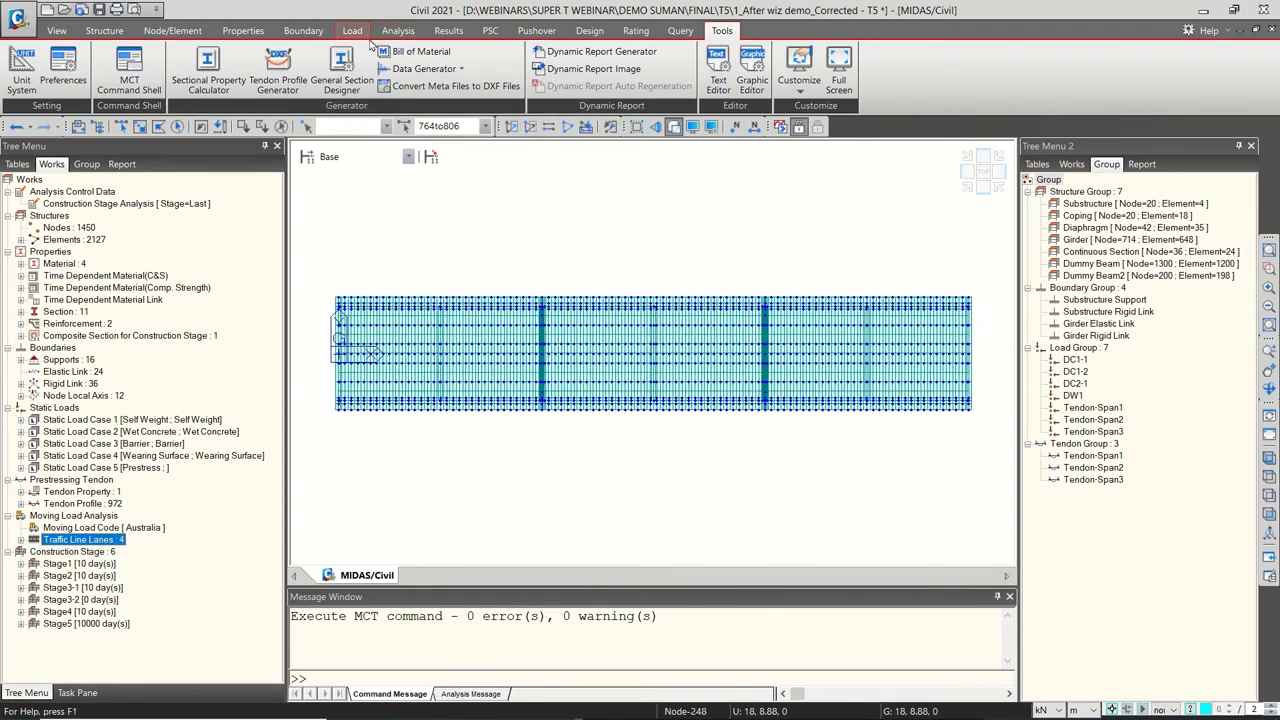
pyautogui.click(352, 31)
# Open the Add Standard vehicle definition from Vehicles and move its dialog aside
pyautogui.click(50, 86)
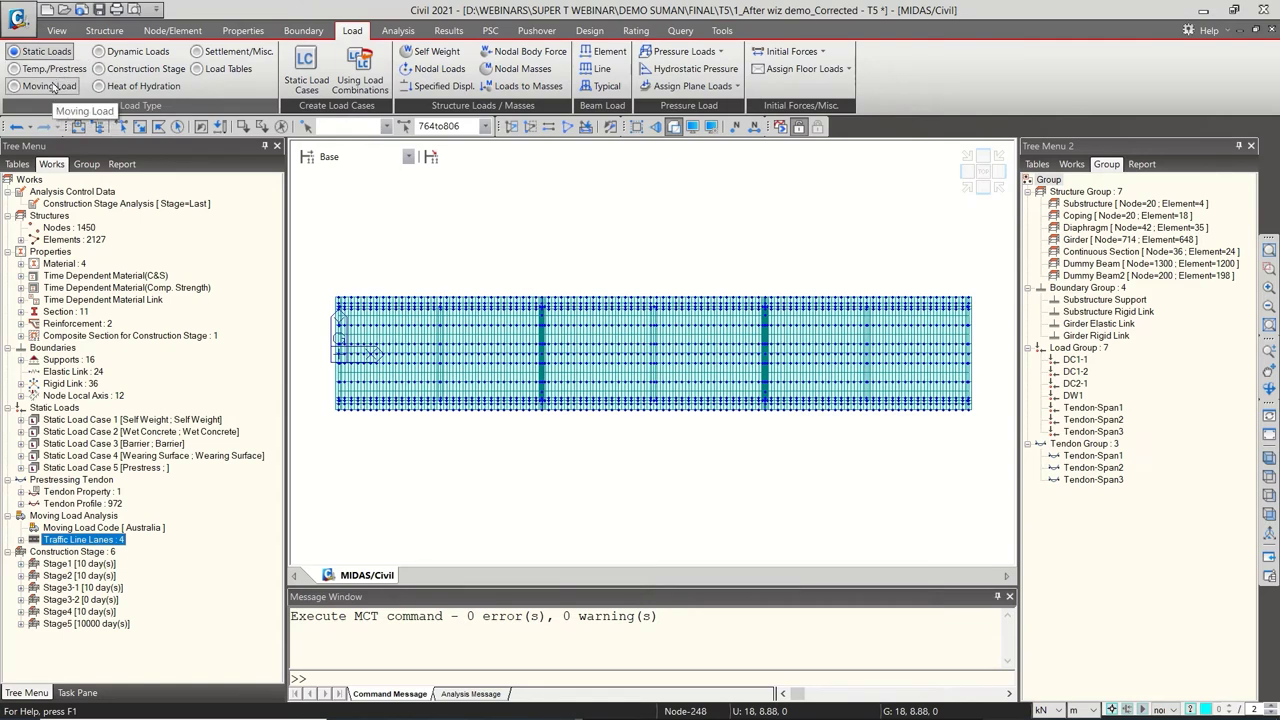
pyautogui.click(523, 66)
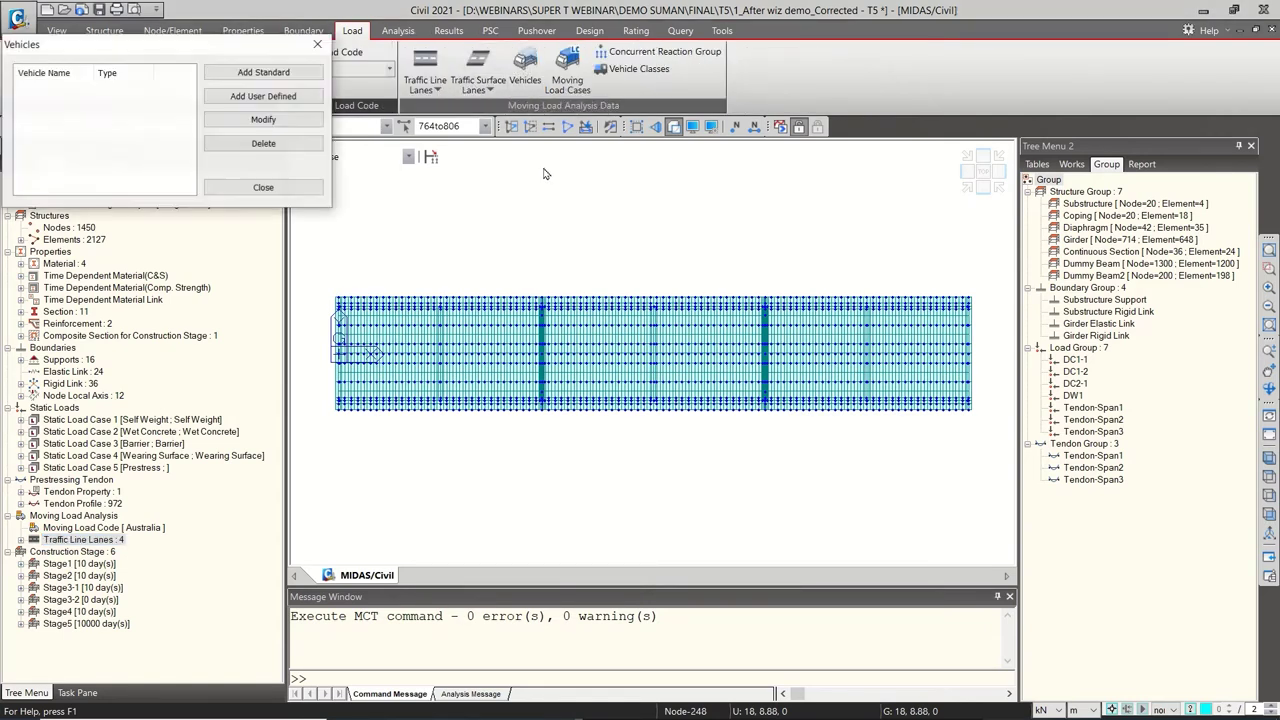
pyautogui.click(264, 72)
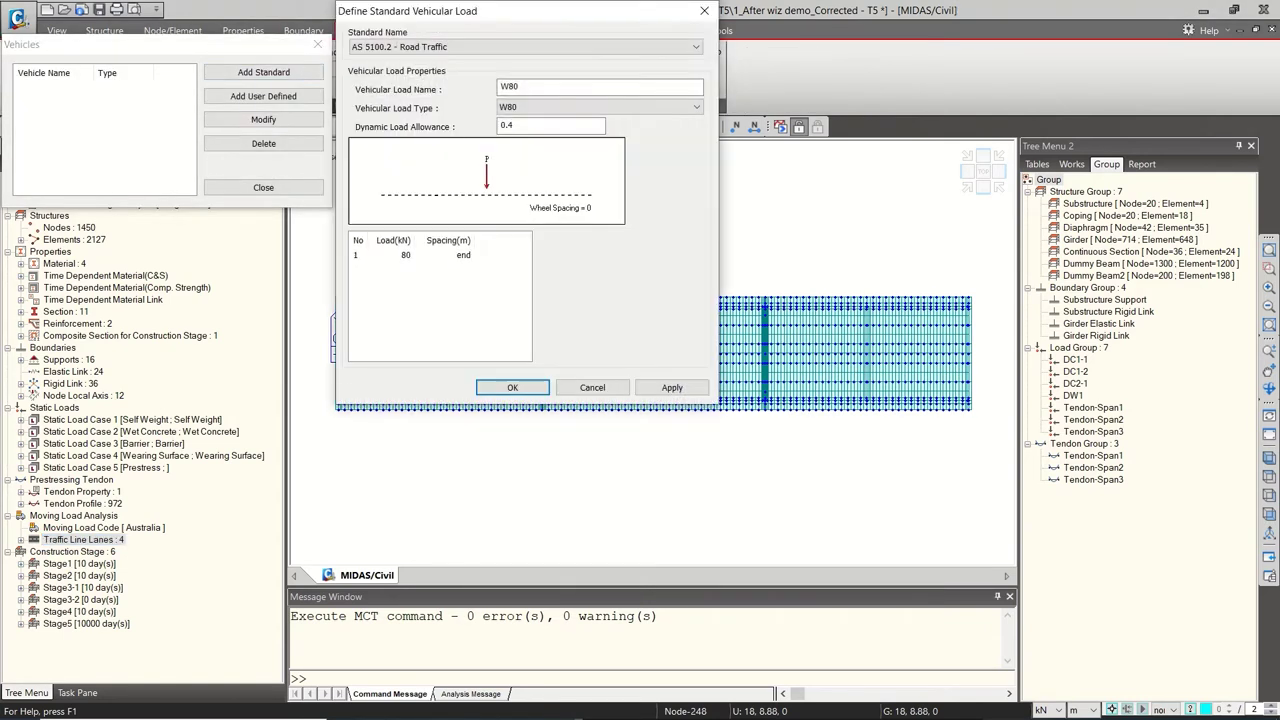
pyautogui.moveTo(533, 12); pyautogui.dragTo(613, 52)
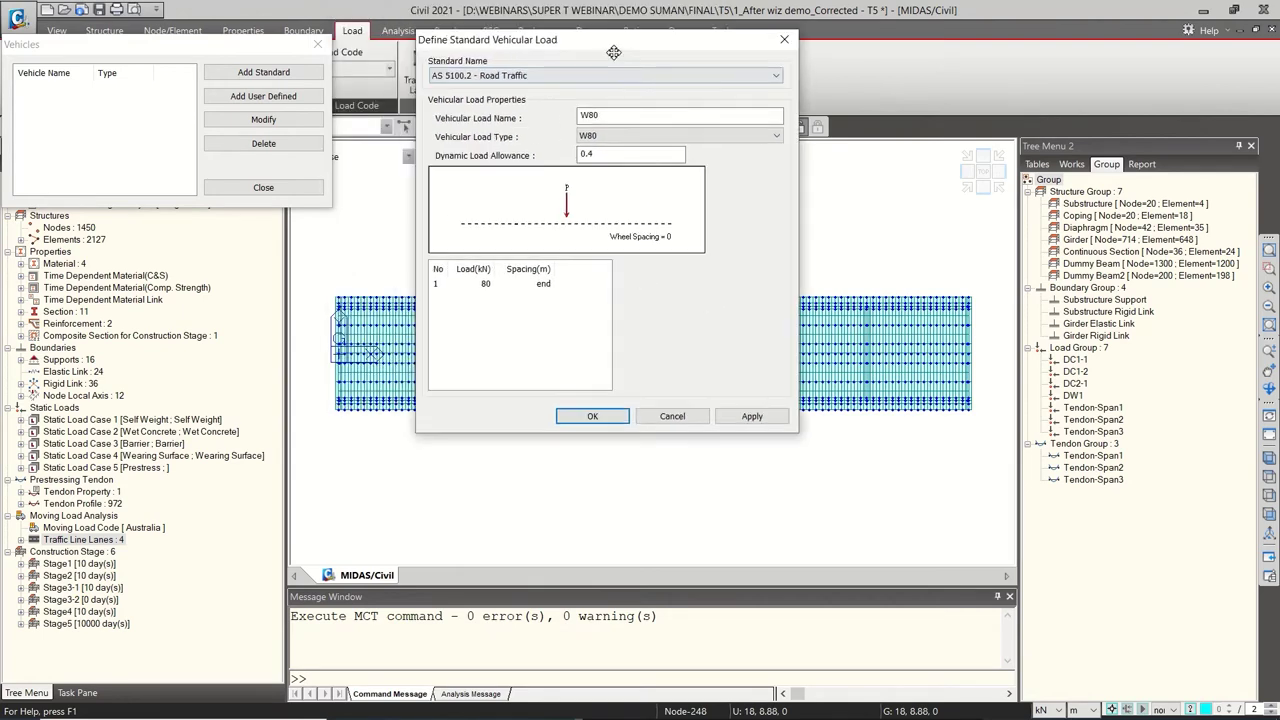
# Switch to Adobe Acrobat showing AS 5100.2-2017 section 7.9 Fatigue load effects
pyautogui.hotkey('alt', 'Tab')
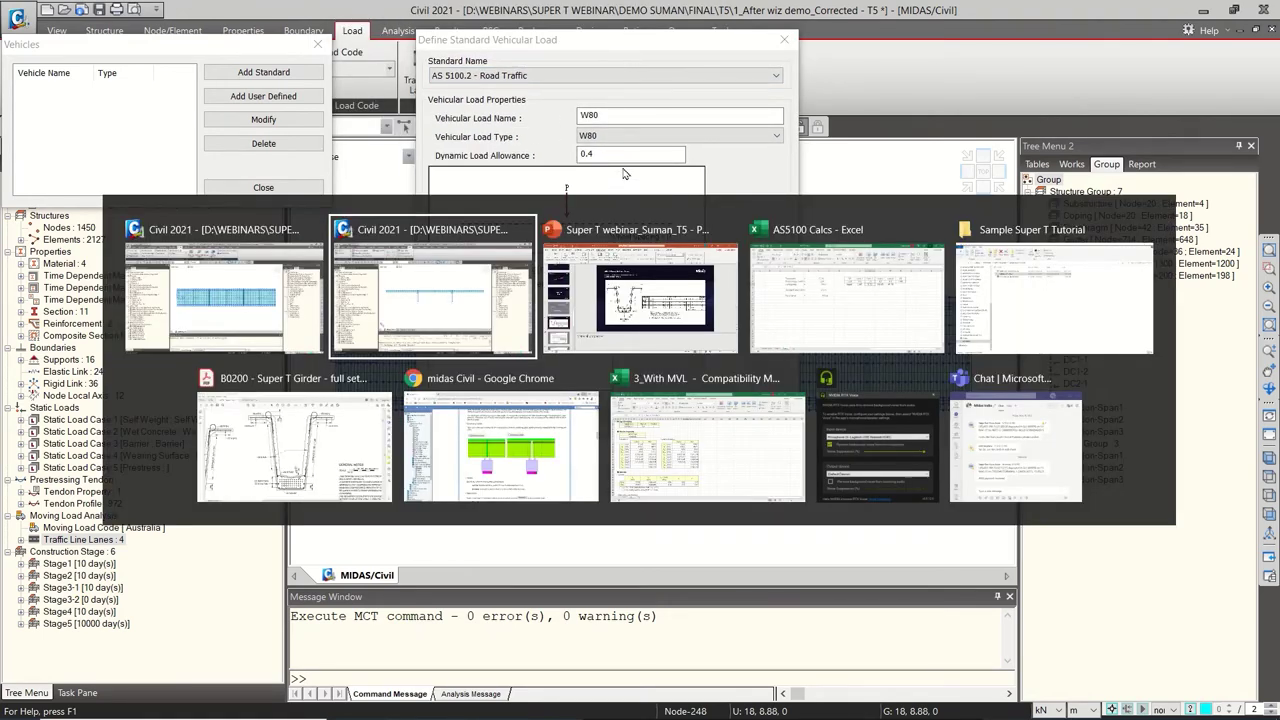
pyautogui.press('Escape')
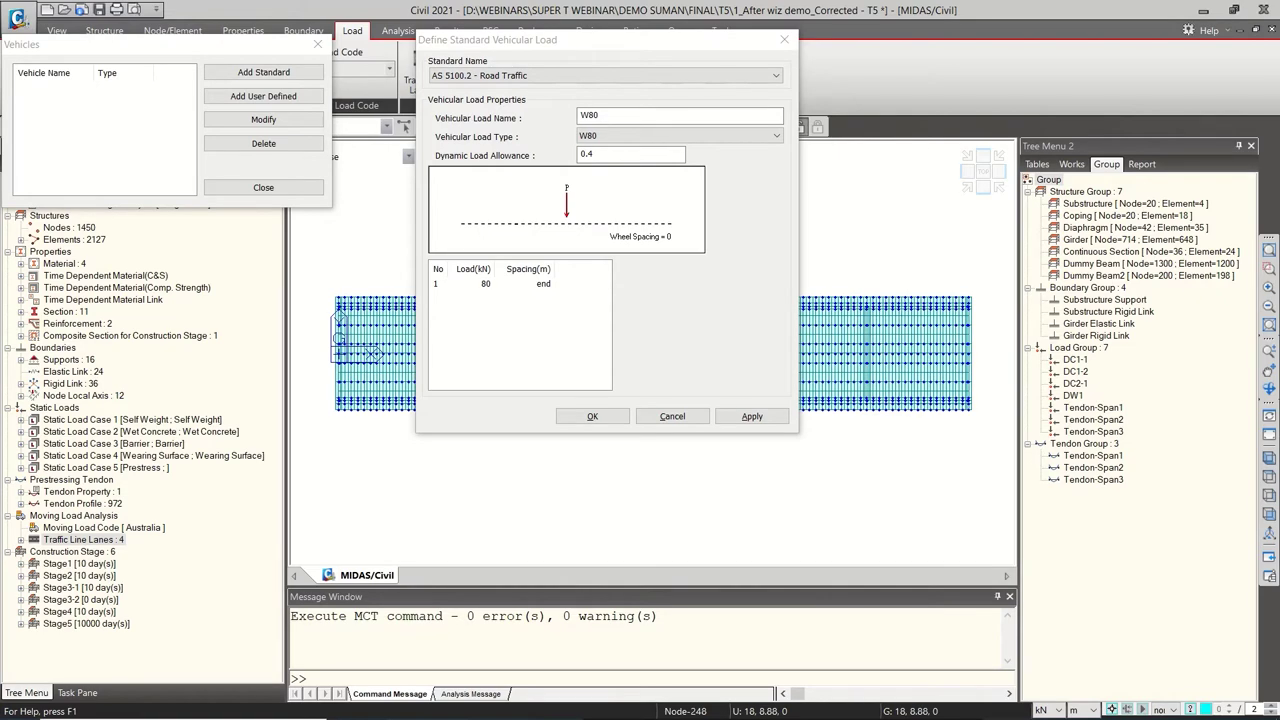
pyautogui.hotkey('alt', 'Tab')
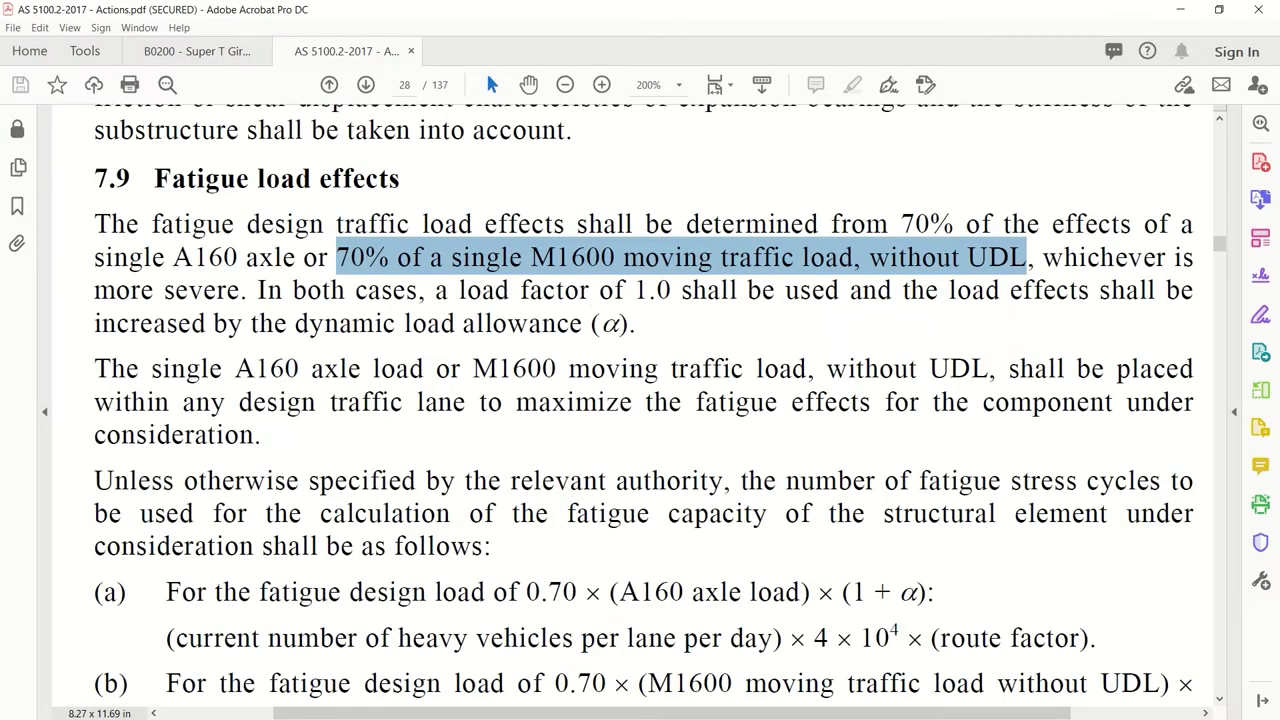
# Scroll up to AS 5100.2 clause 7.1 and highlight traffic loads W80 through HLP400
pyautogui.click(740, 337)
pyautogui.keyDown('ctrl'); pyautogui.scroll(-4, 745, 341); pyautogui.keyUp('ctrl')
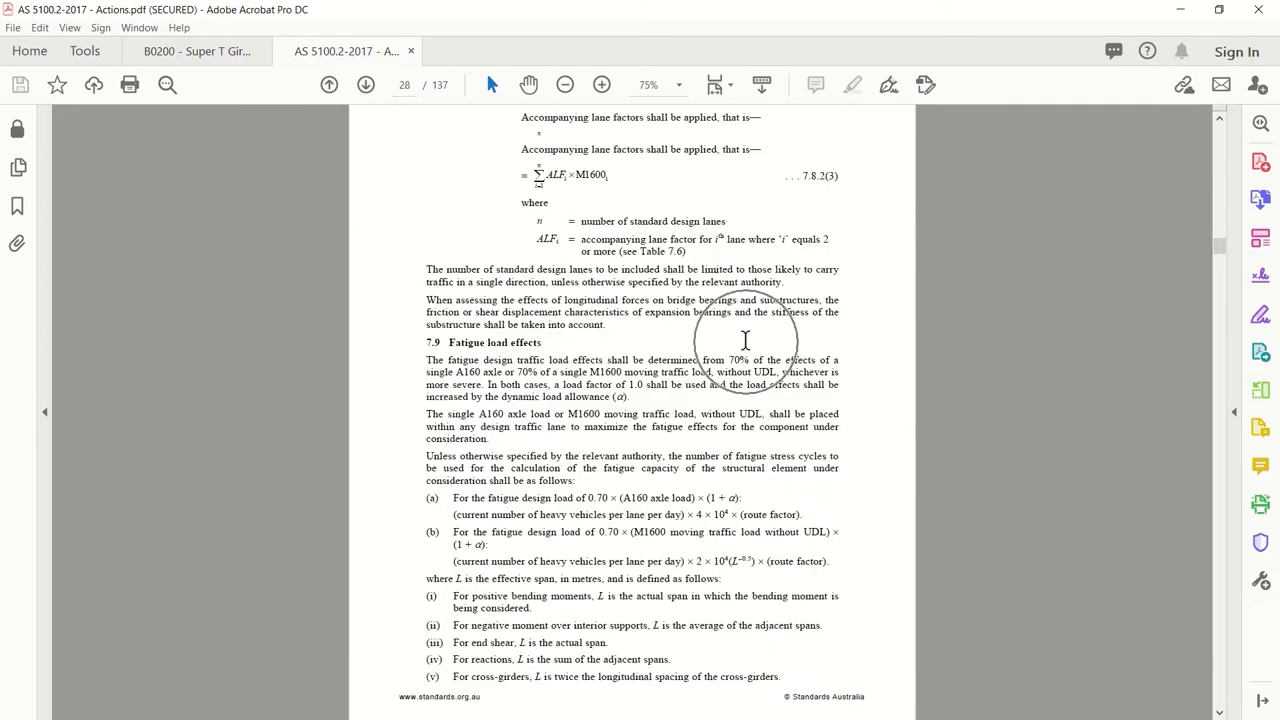
pyautogui.scroll(15, 745, 341)
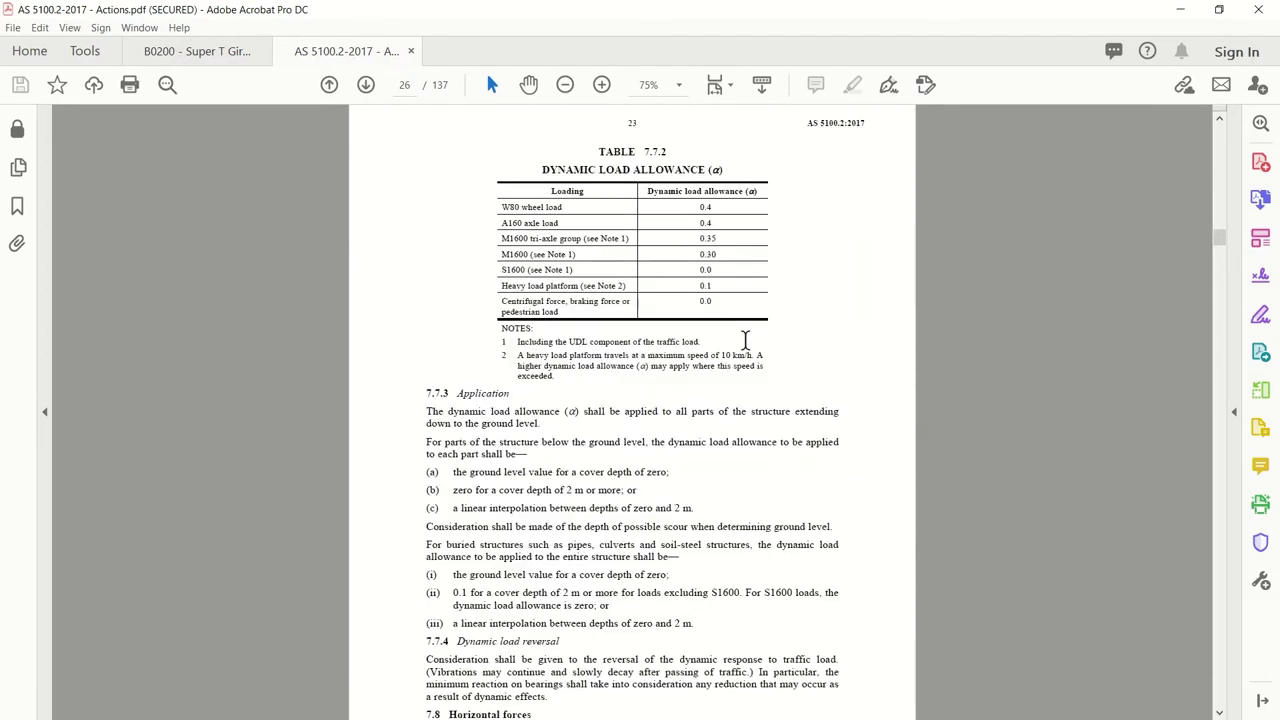
pyautogui.scroll(20, 745, 343)
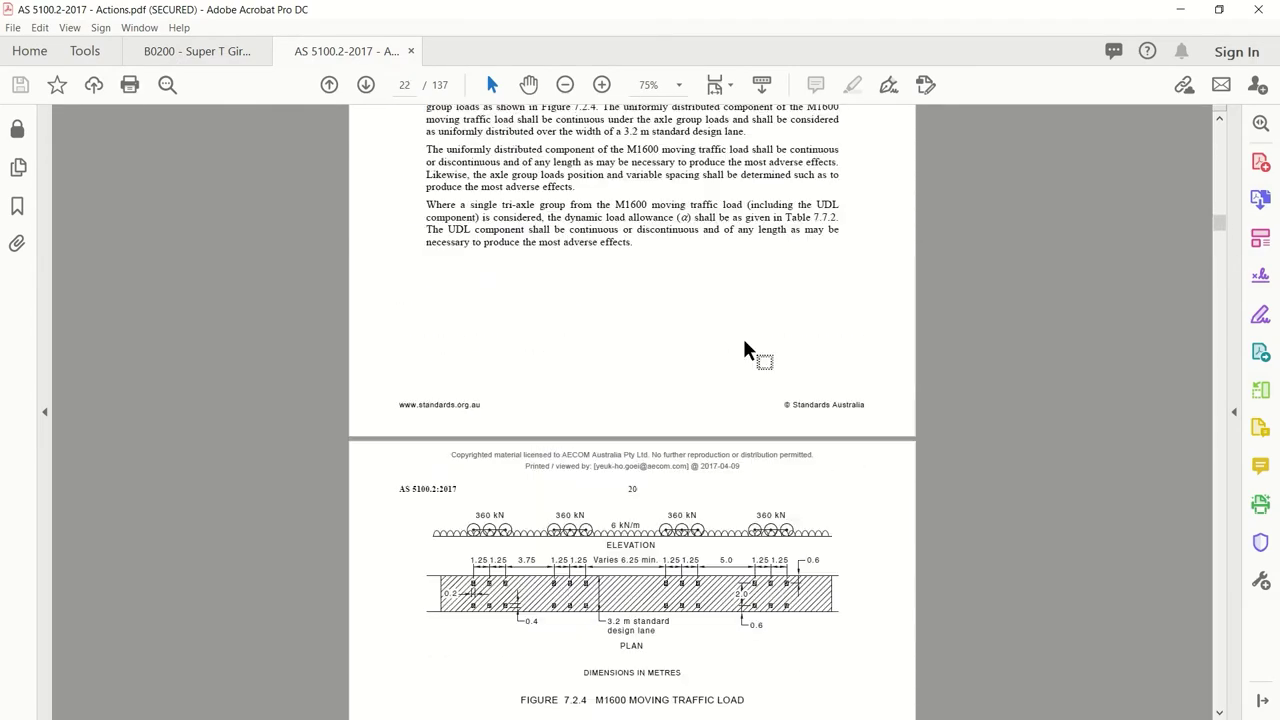
pyautogui.scroll(12, 745, 343)
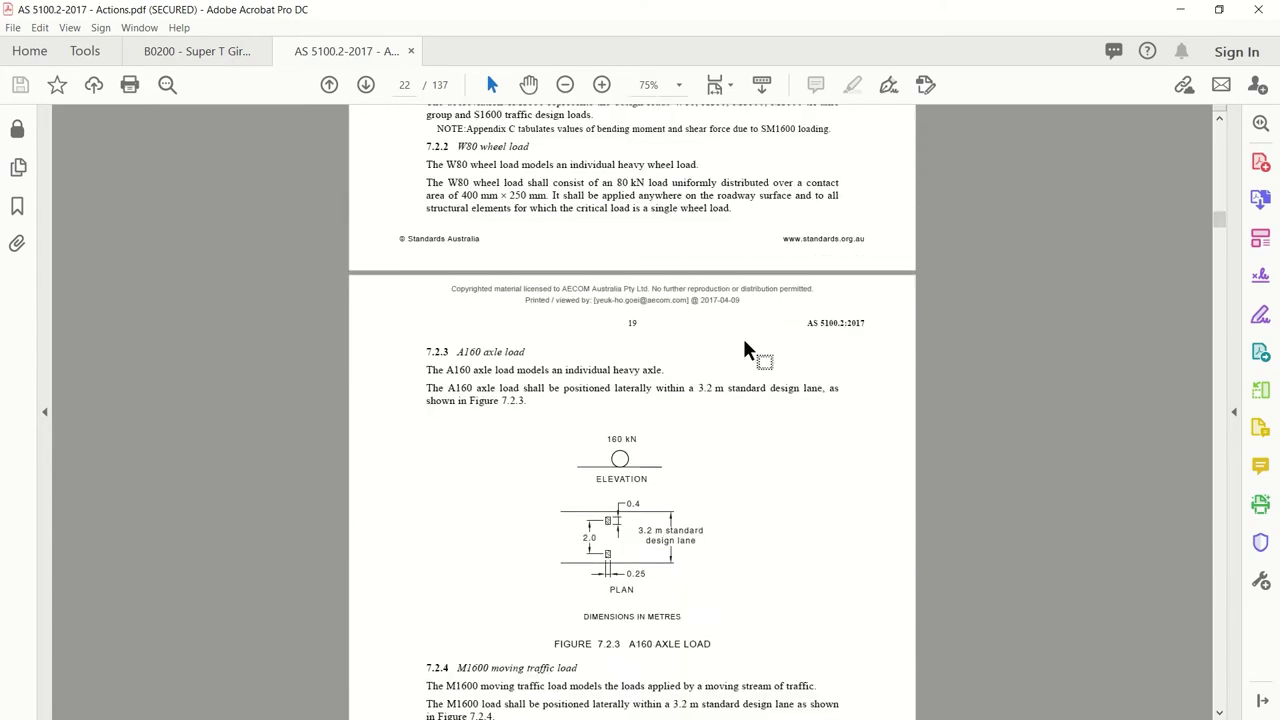
pyautogui.scroll(10, 745, 350)
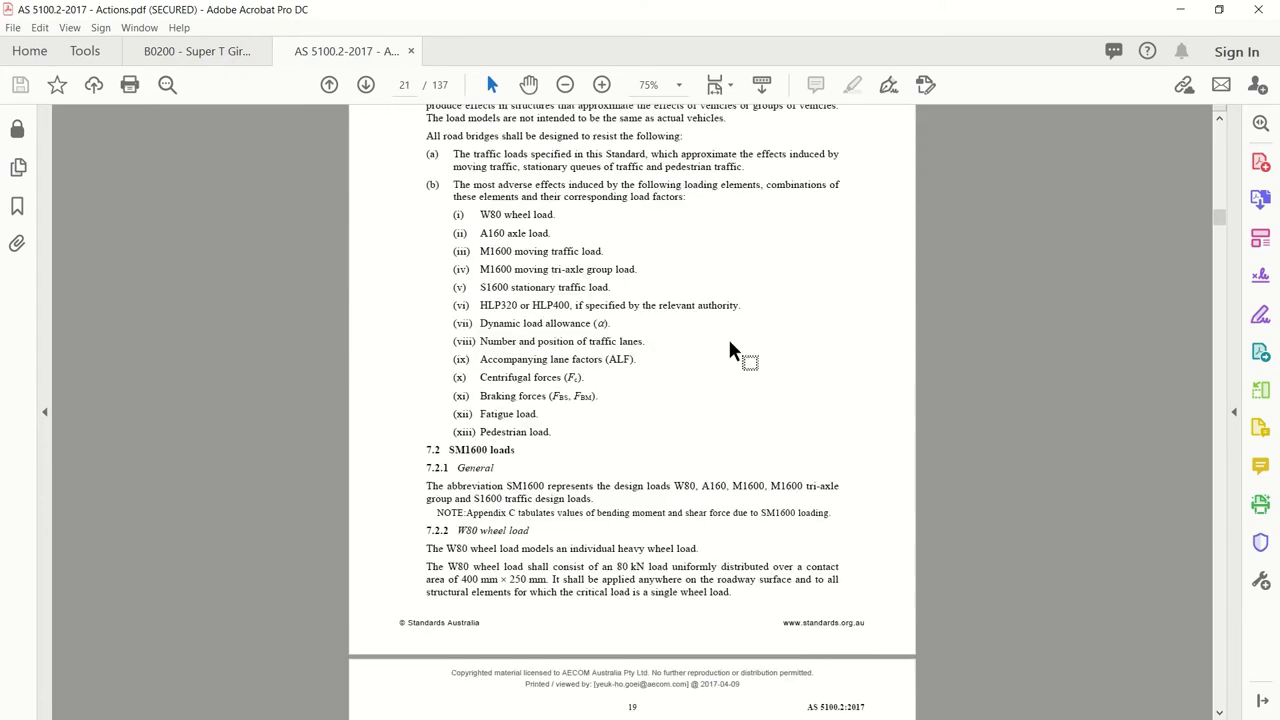
pyautogui.moveTo(472, 245); pyautogui.dragTo(731, 337)
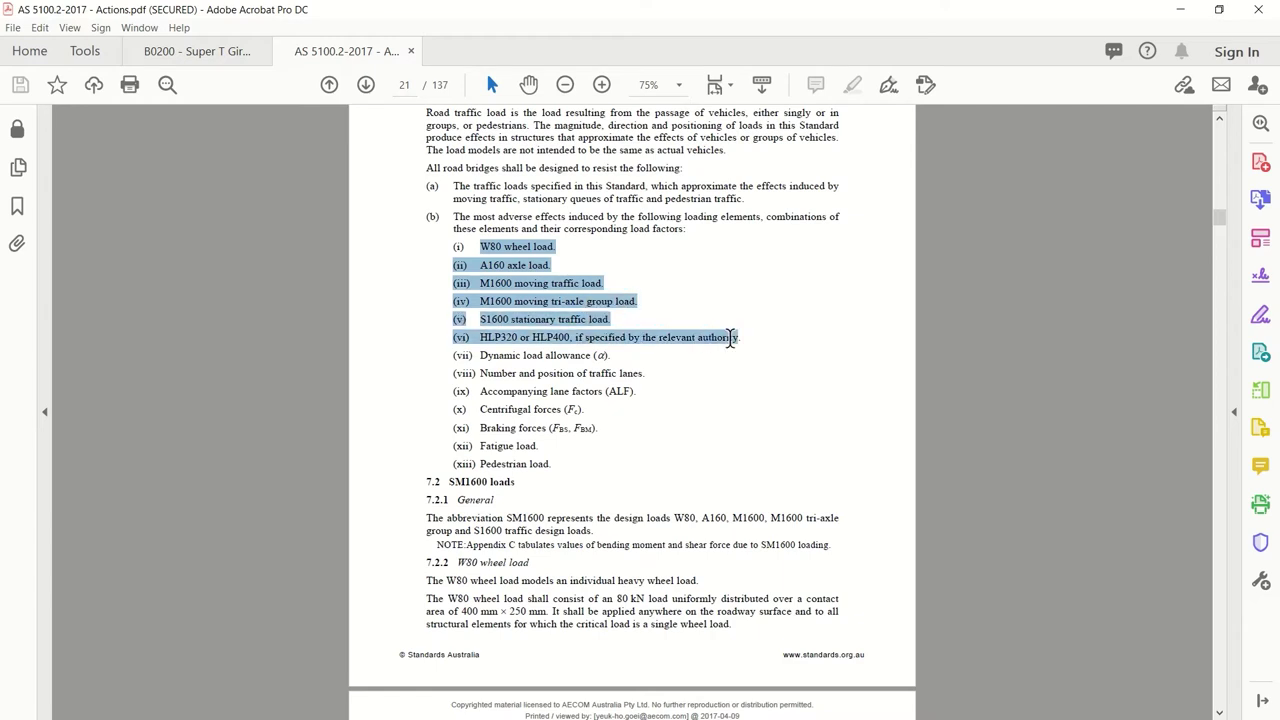
pyautogui.click(749, 331)
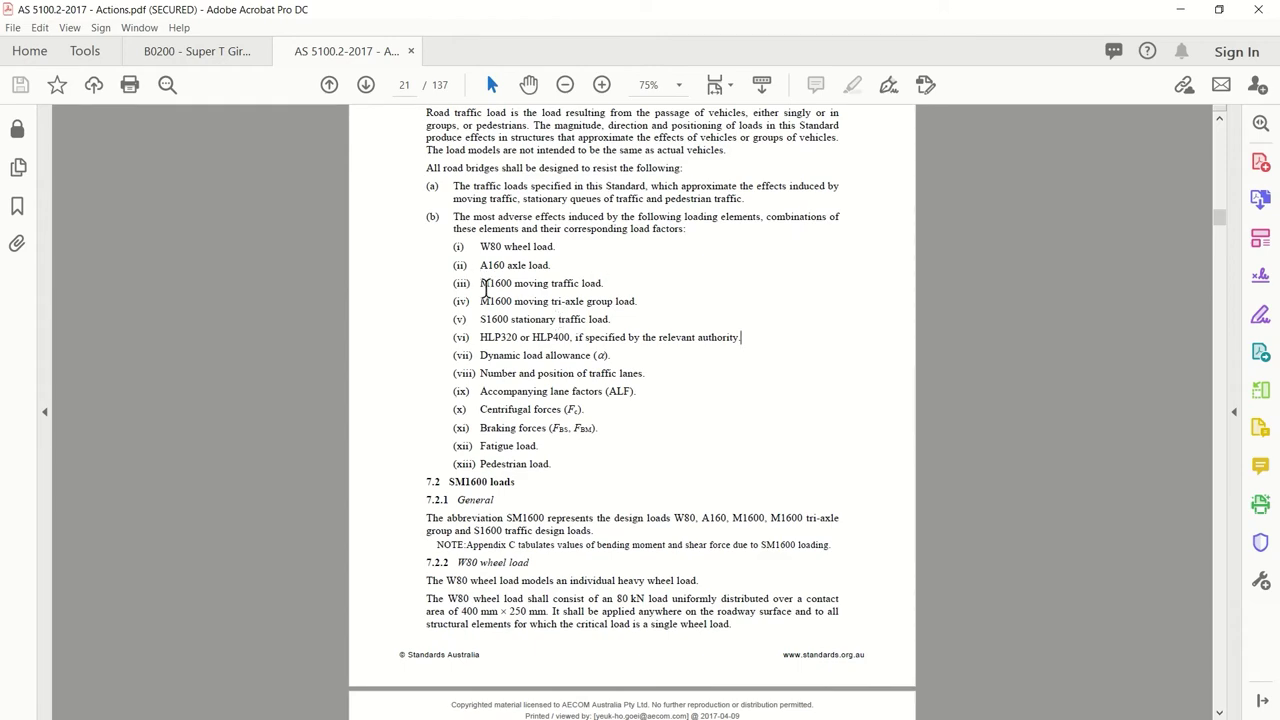
pyautogui.click(1180, 9)
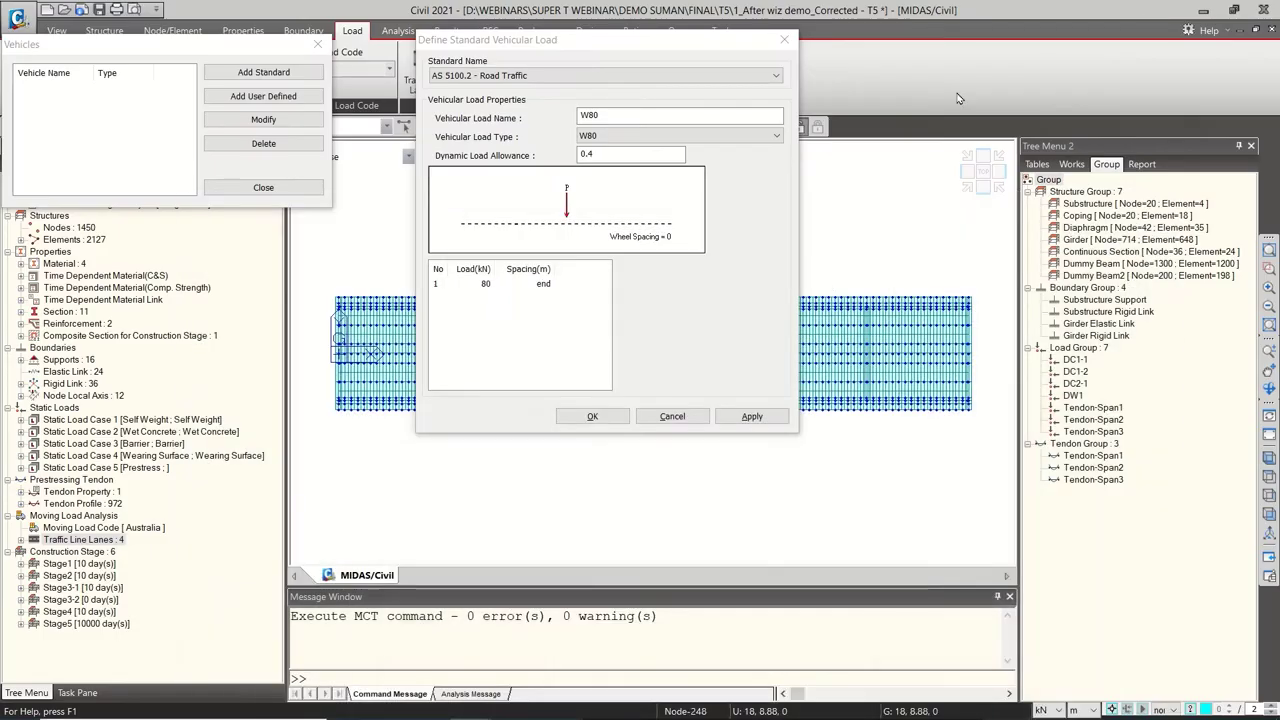
# Add M1600 and M1600 without UDL vehicles, plus a fatigue variant of M1600 without UDL
pyautogui.click(645, 136)
pyautogui.click(648, 176)
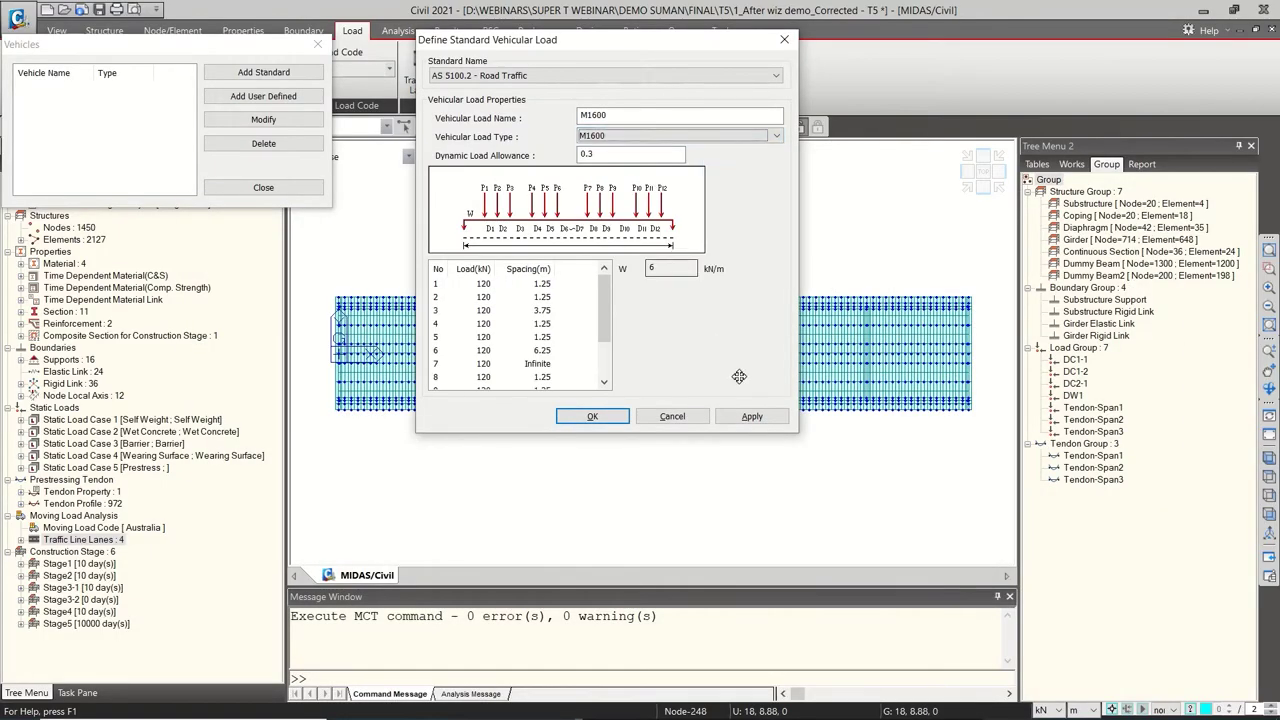
pyautogui.click(750, 416)
pyautogui.click(771, 136)
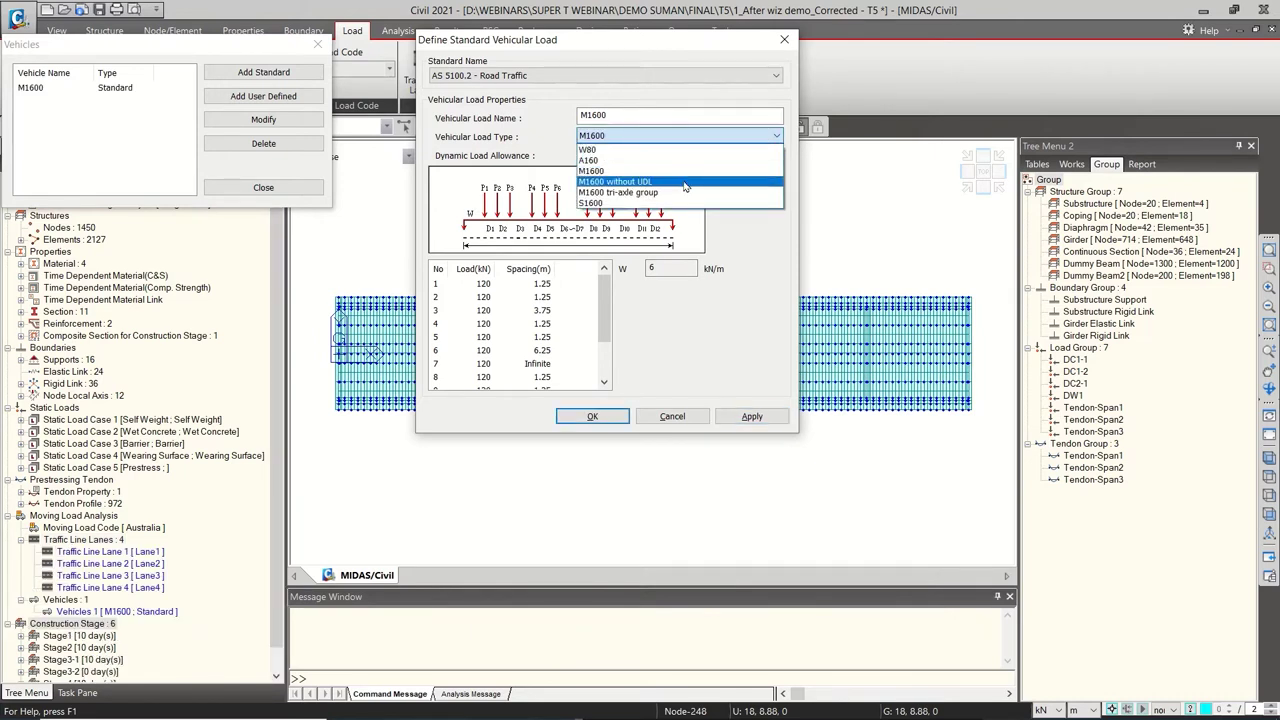
pyautogui.click(686, 186)
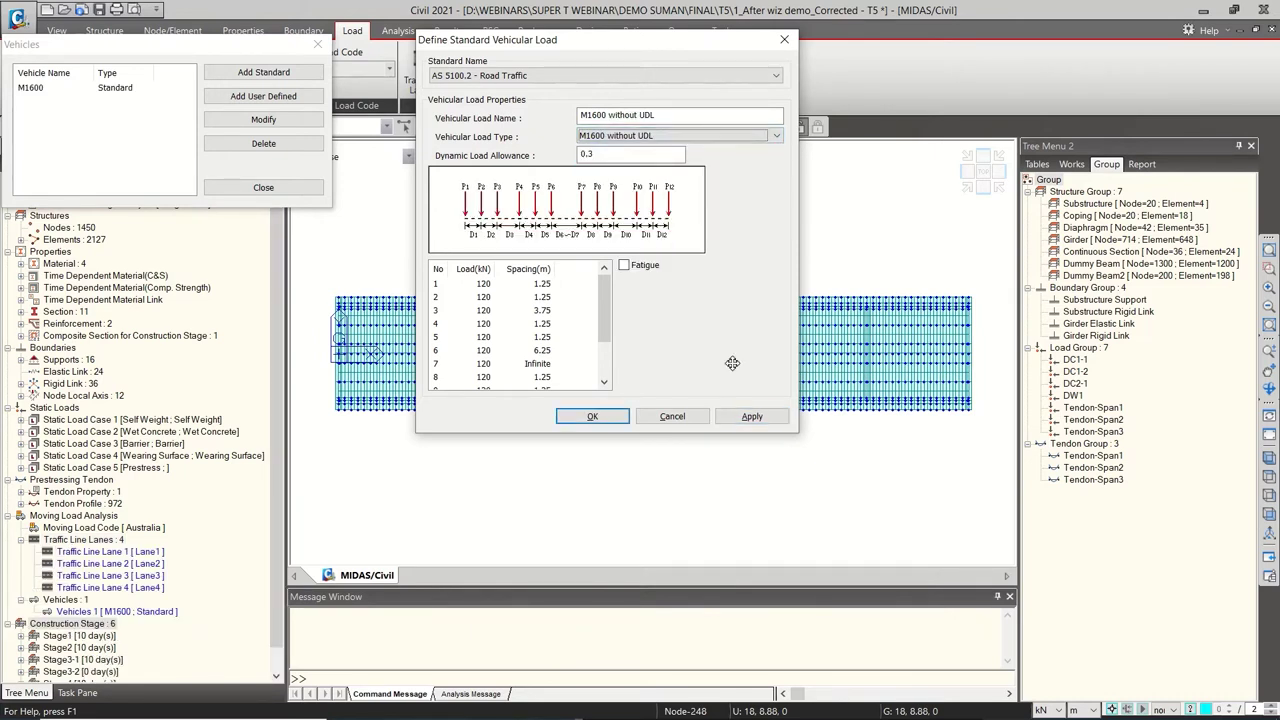
pyautogui.click(752, 416)
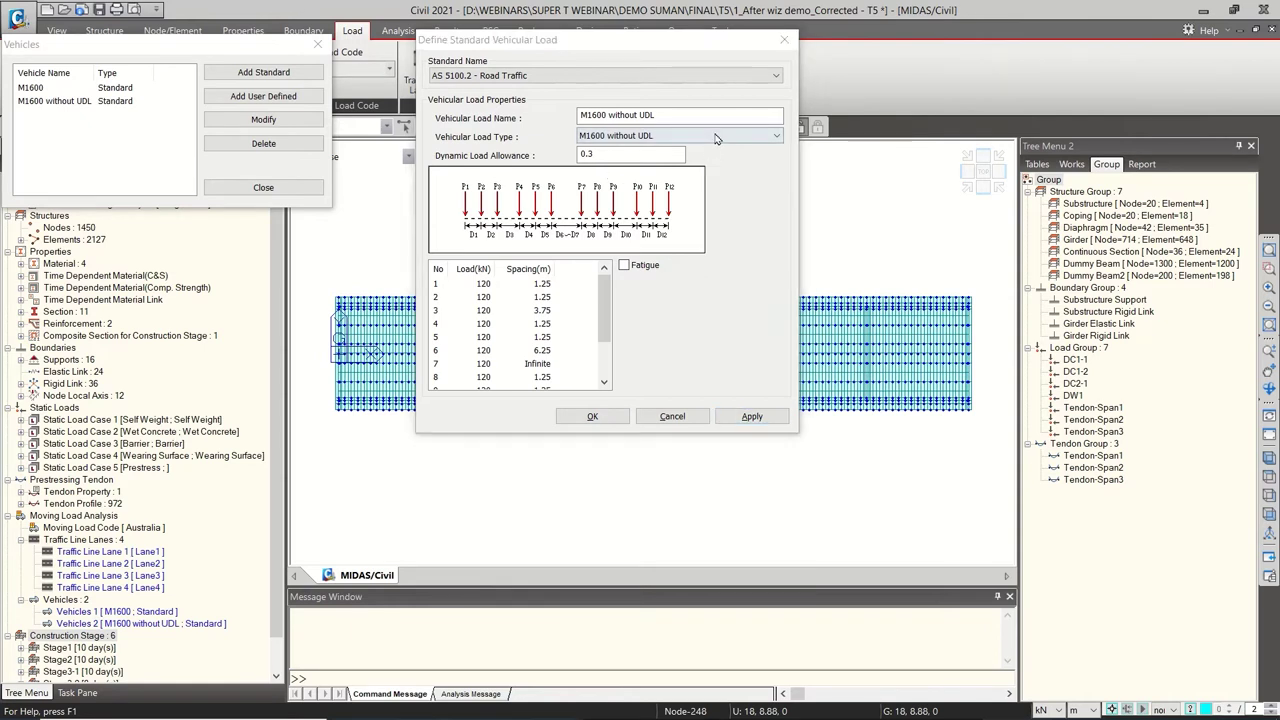
pyautogui.click(645, 265)
pyautogui.click(690, 118)
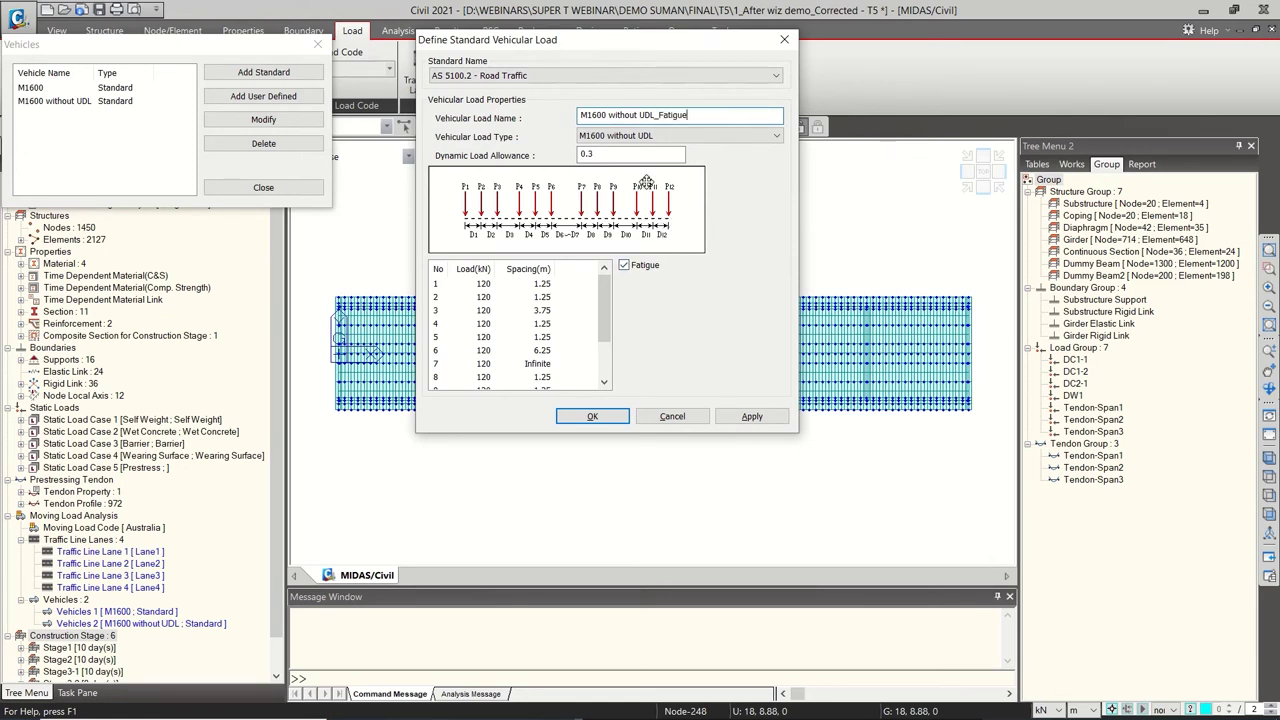
pyautogui.click(592, 417)
# Add the S1600 stationary traffic load as another standard vehicle
pyautogui.click(253, 78)
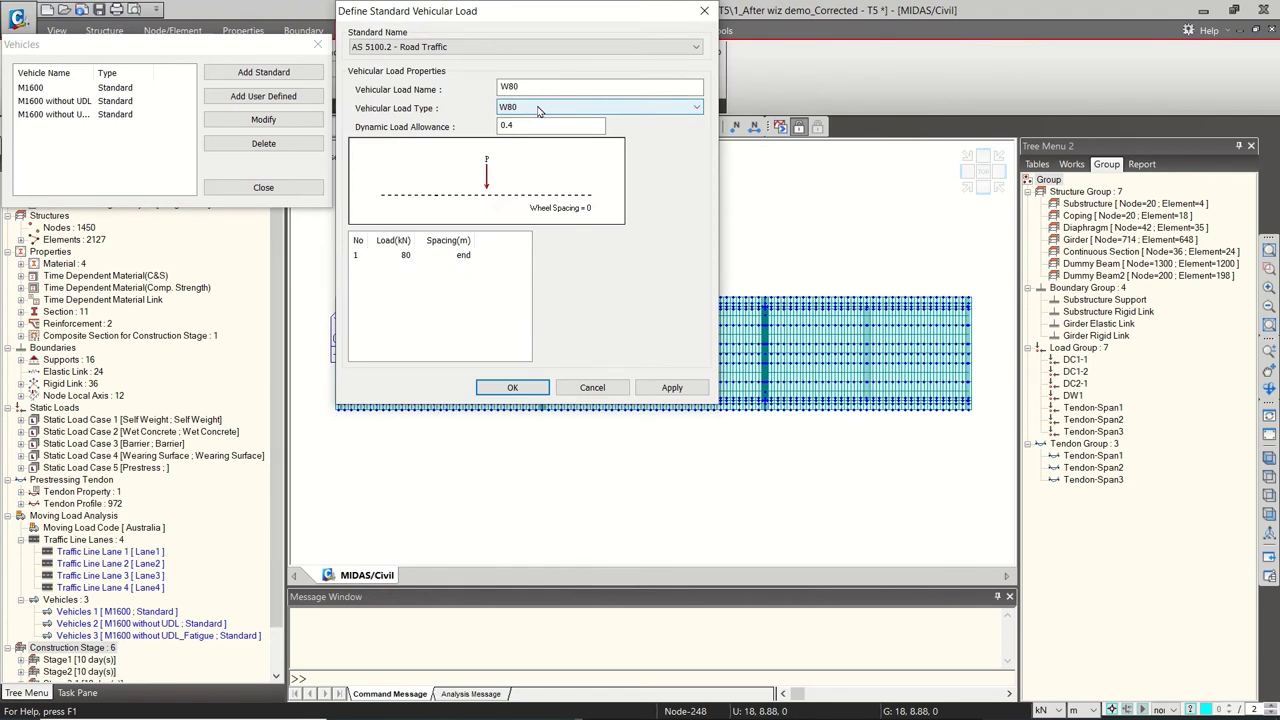
pyautogui.click(537, 107)
pyautogui.click(540, 139)
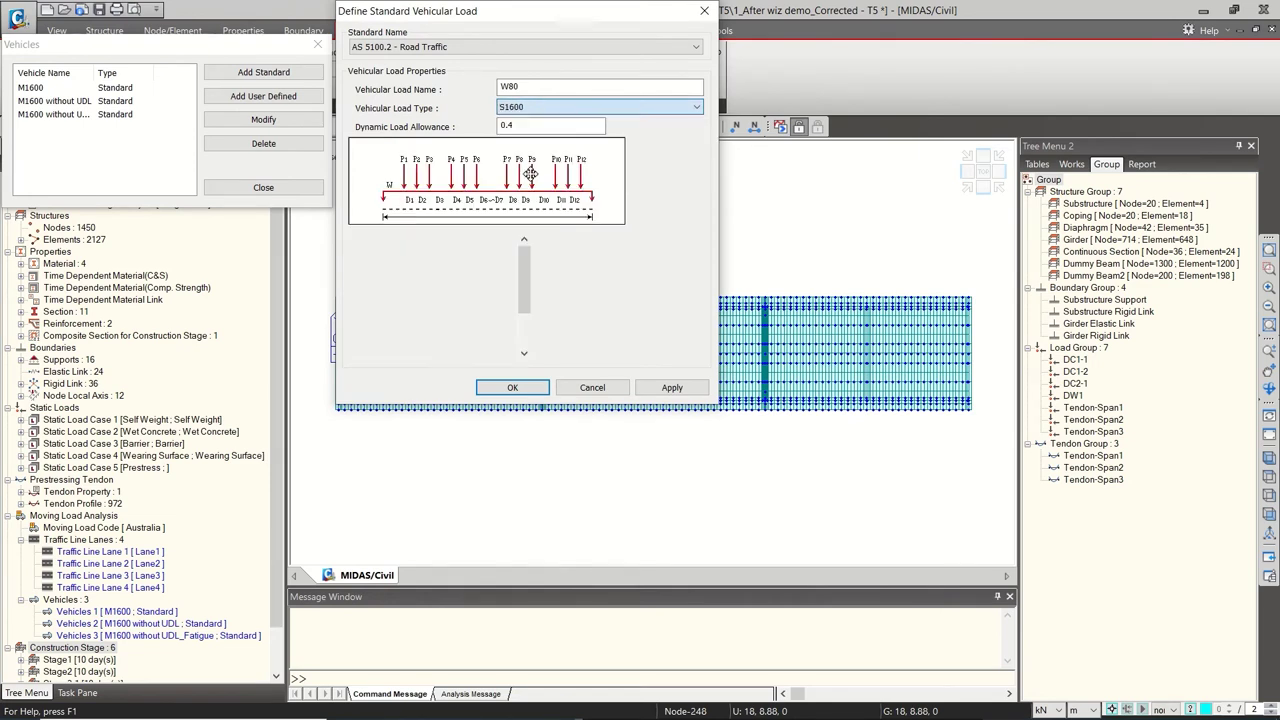
pyautogui.click(671, 387)
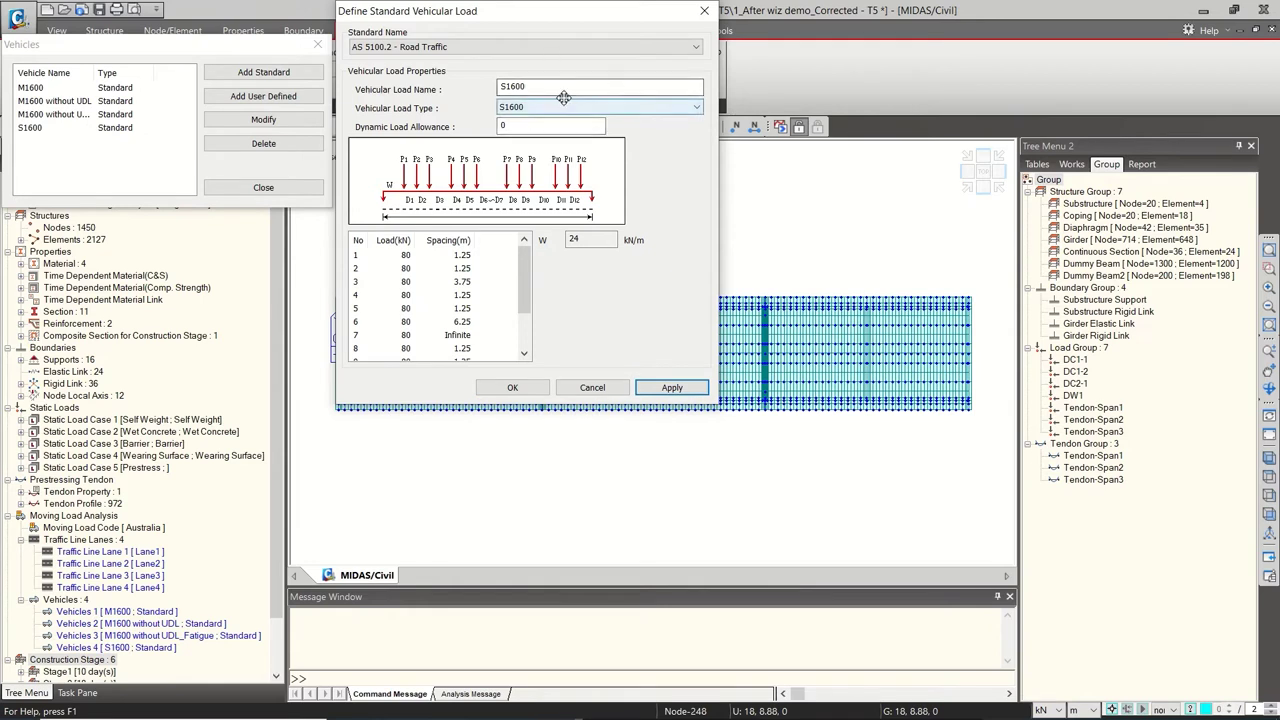
pyautogui.click(562, 107)
pyautogui.click(537, 30)
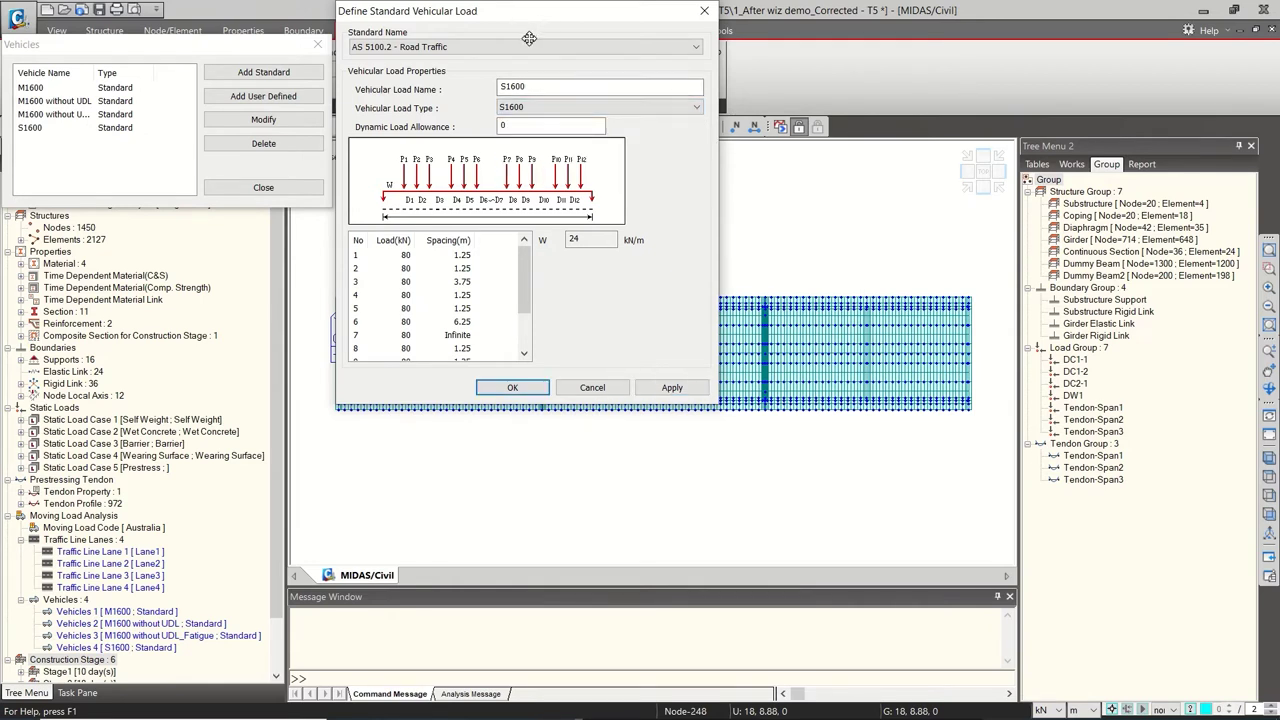
# Add HLP400 from the AS 5100.2 Heavy Load Platform standard and close the vehicle list
pyautogui.click(530, 46)
pyautogui.click(491, 93)
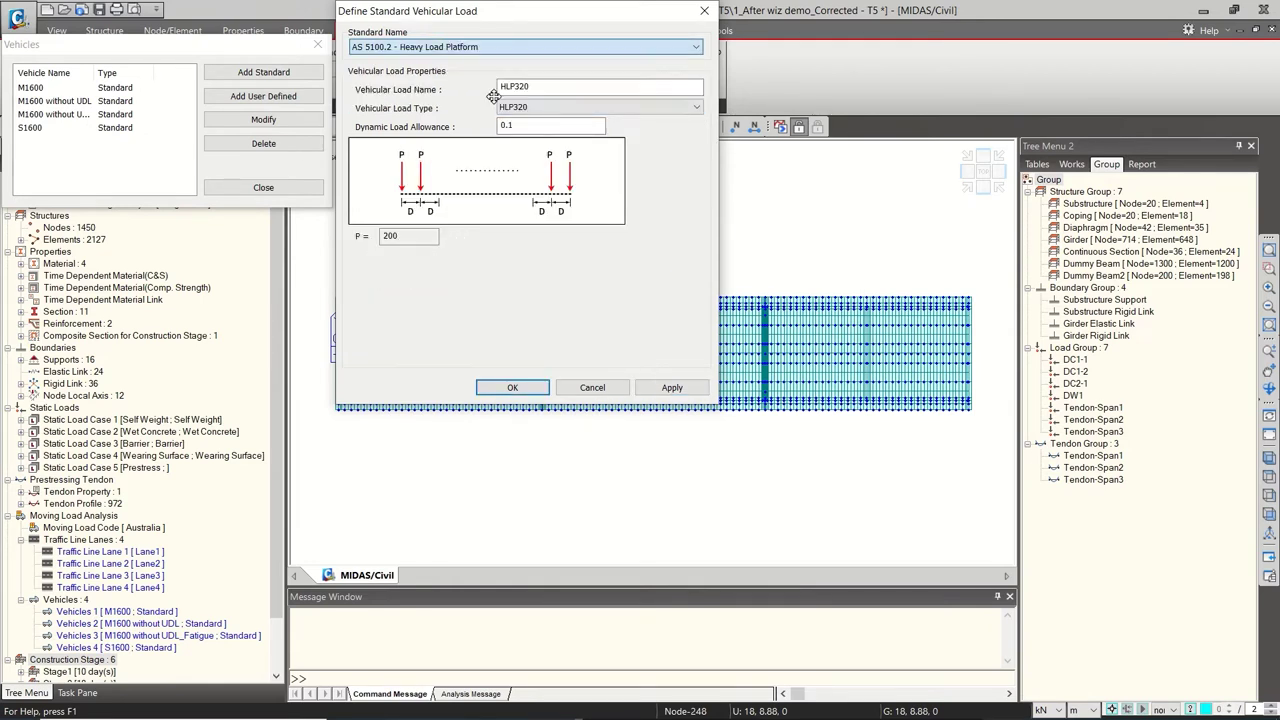
pyautogui.click(590, 107)
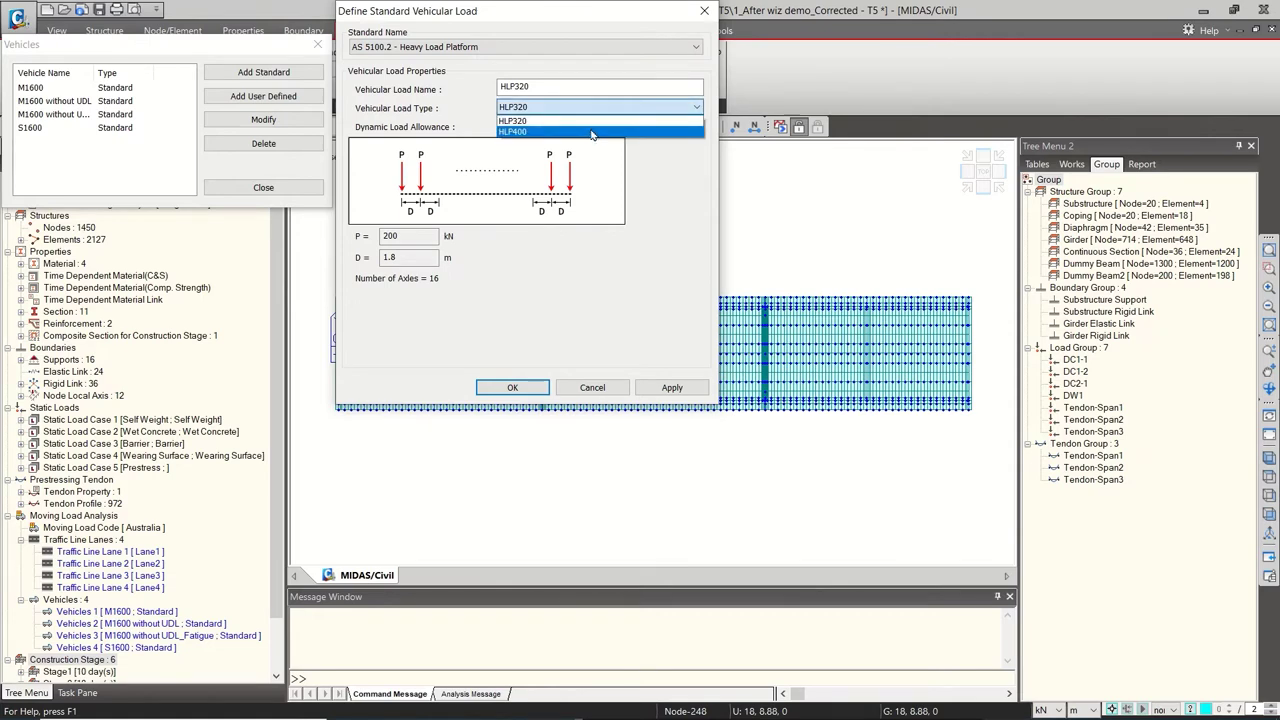
pyautogui.click(591, 132)
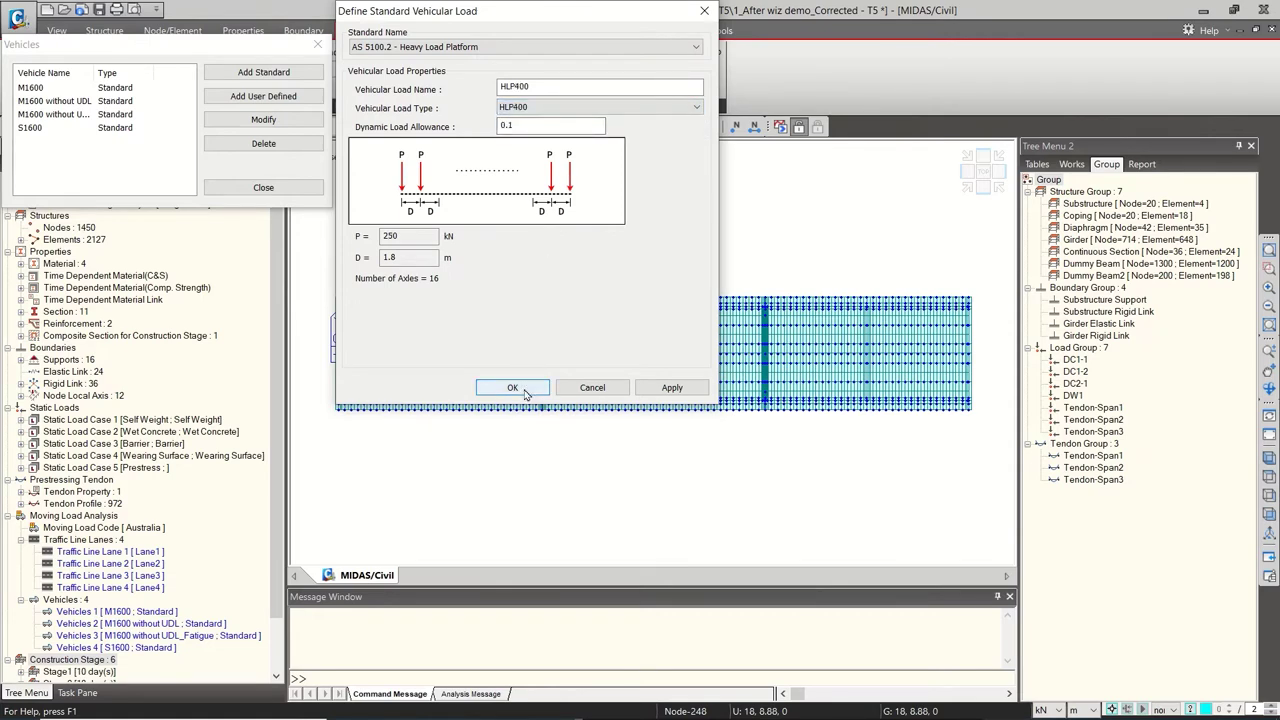
pyautogui.click(512, 388)
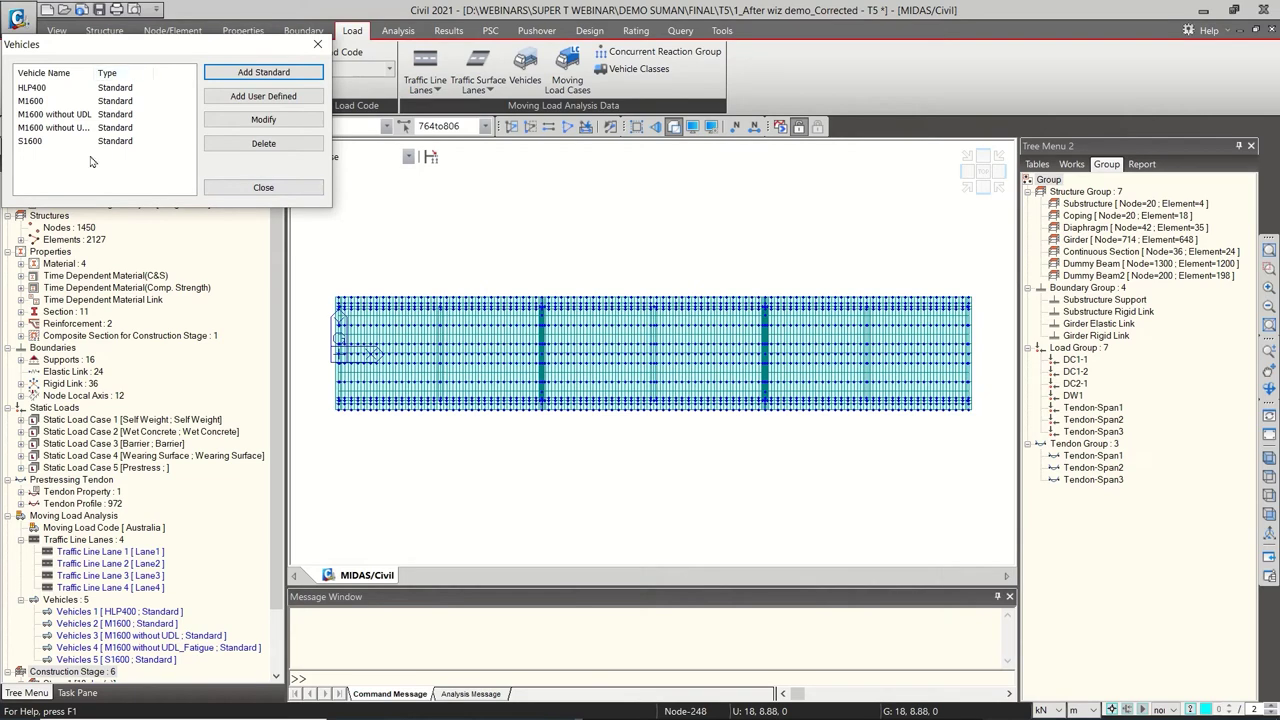
pyautogui.click(263, 187)
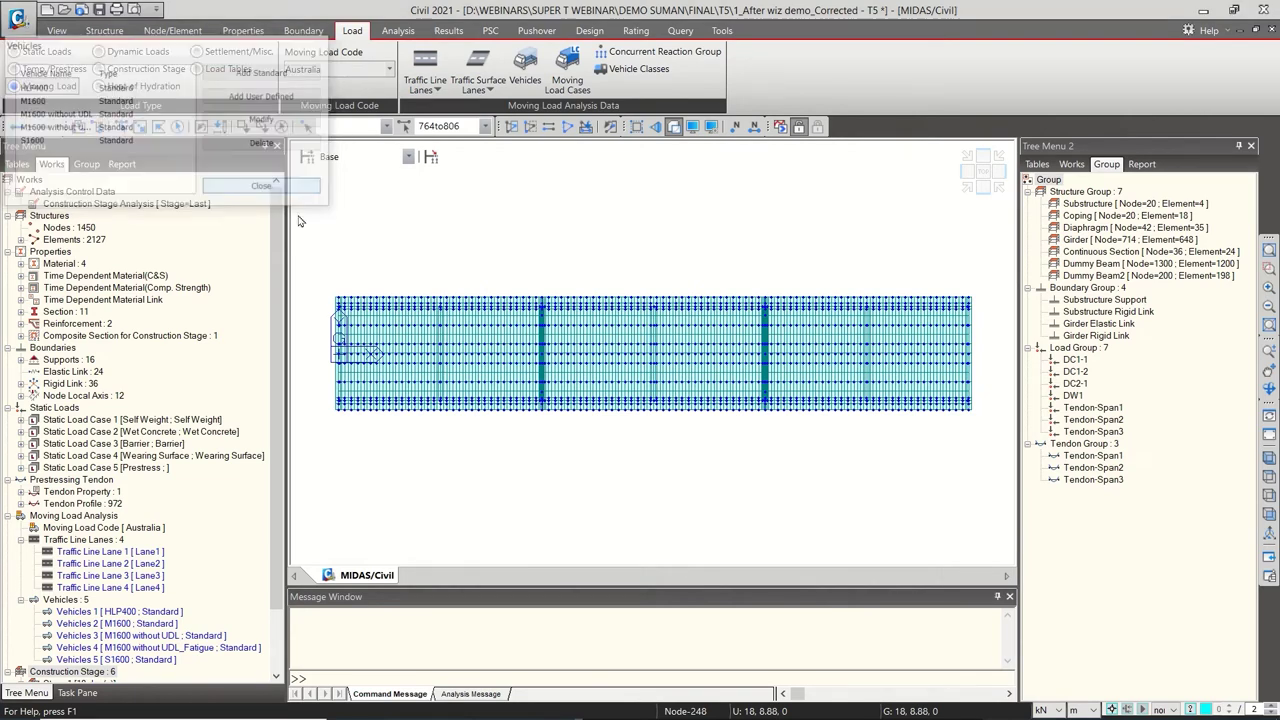
pyautogui.scroll(-2, 280, 310)
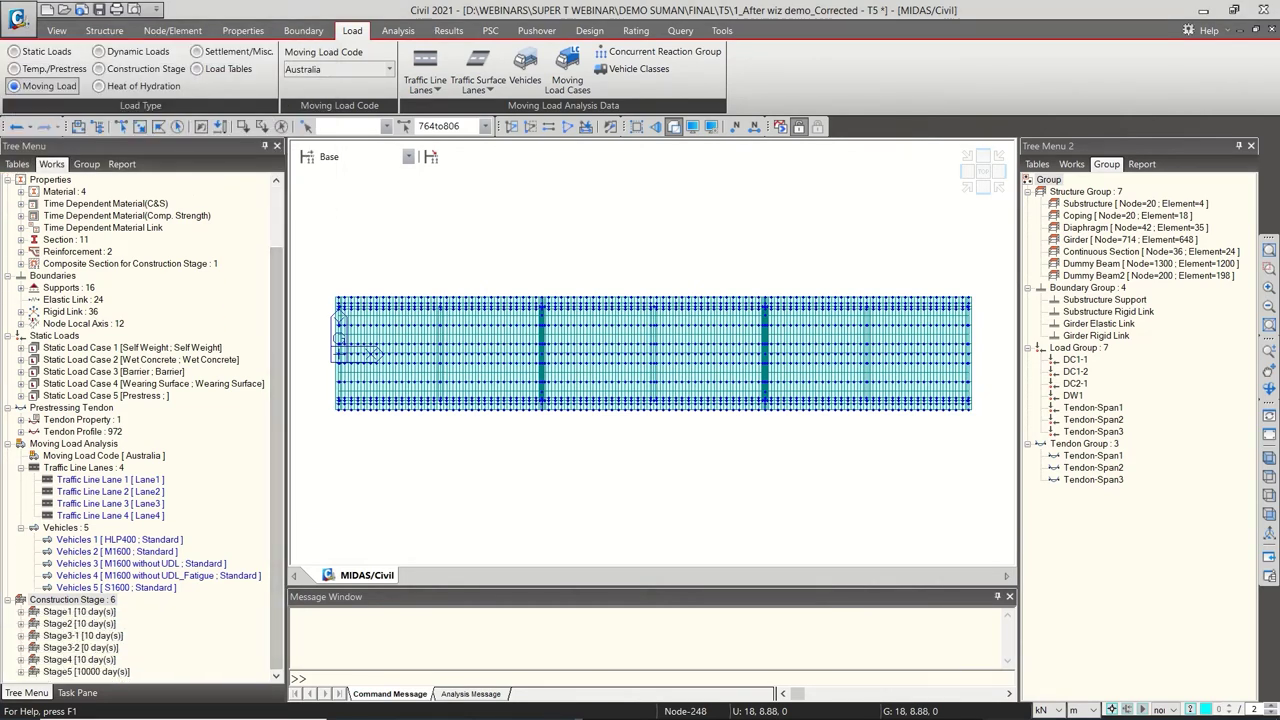
pyautogui.click(577, 80)
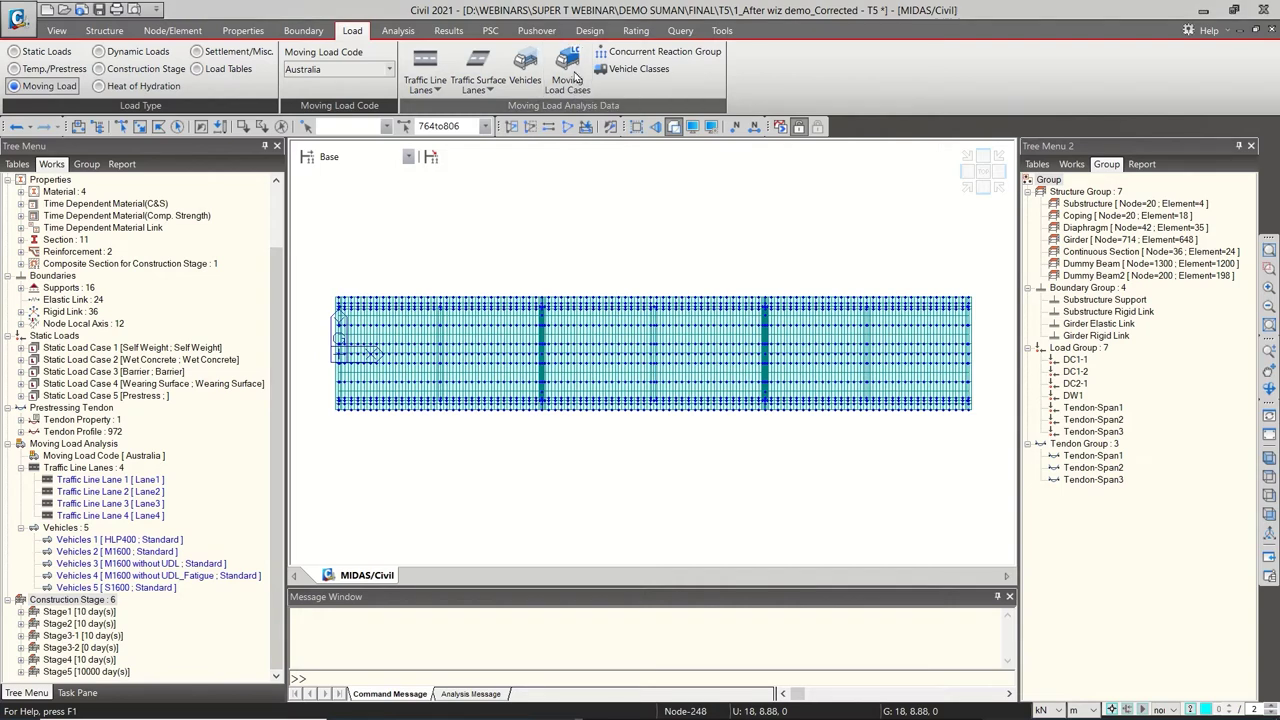
# Start the Traffic moving load case with a VL:M1600 sub-load case on Lane1–Lane4
pyautogui.click(276, 73)
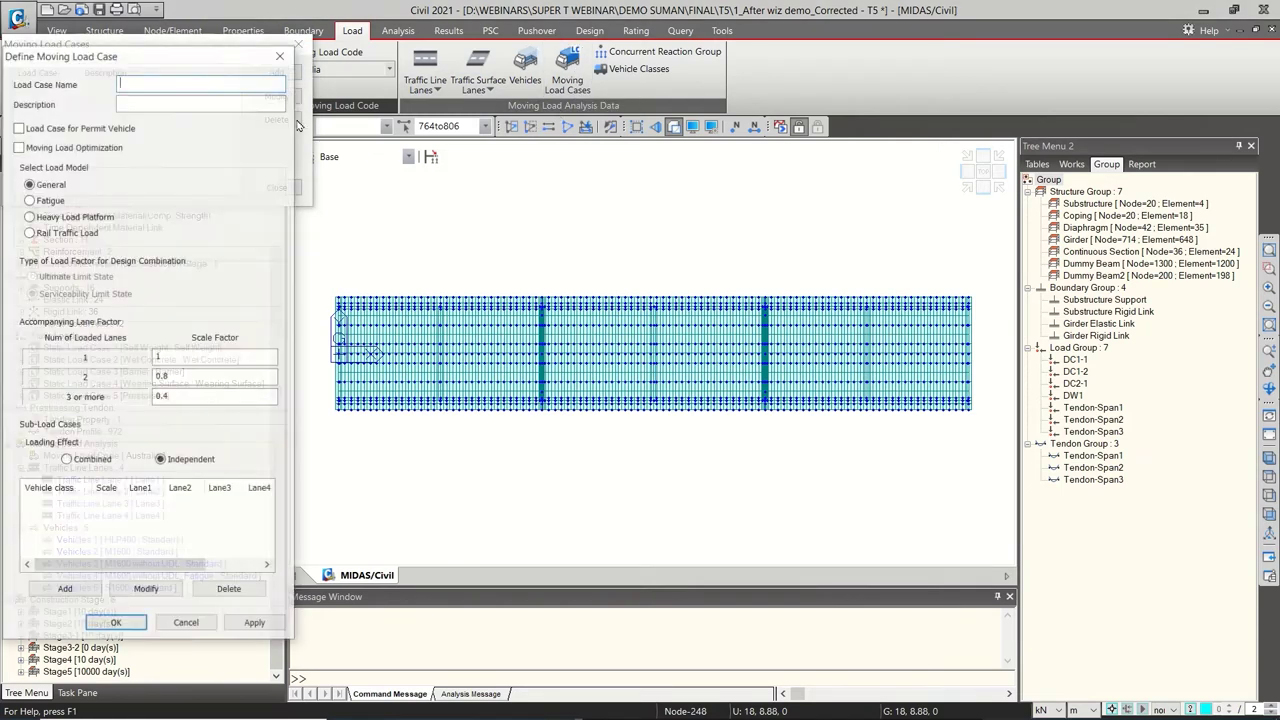
pyautogui.moveTo(44, 50); pyautogui.dragTo(450, 82)
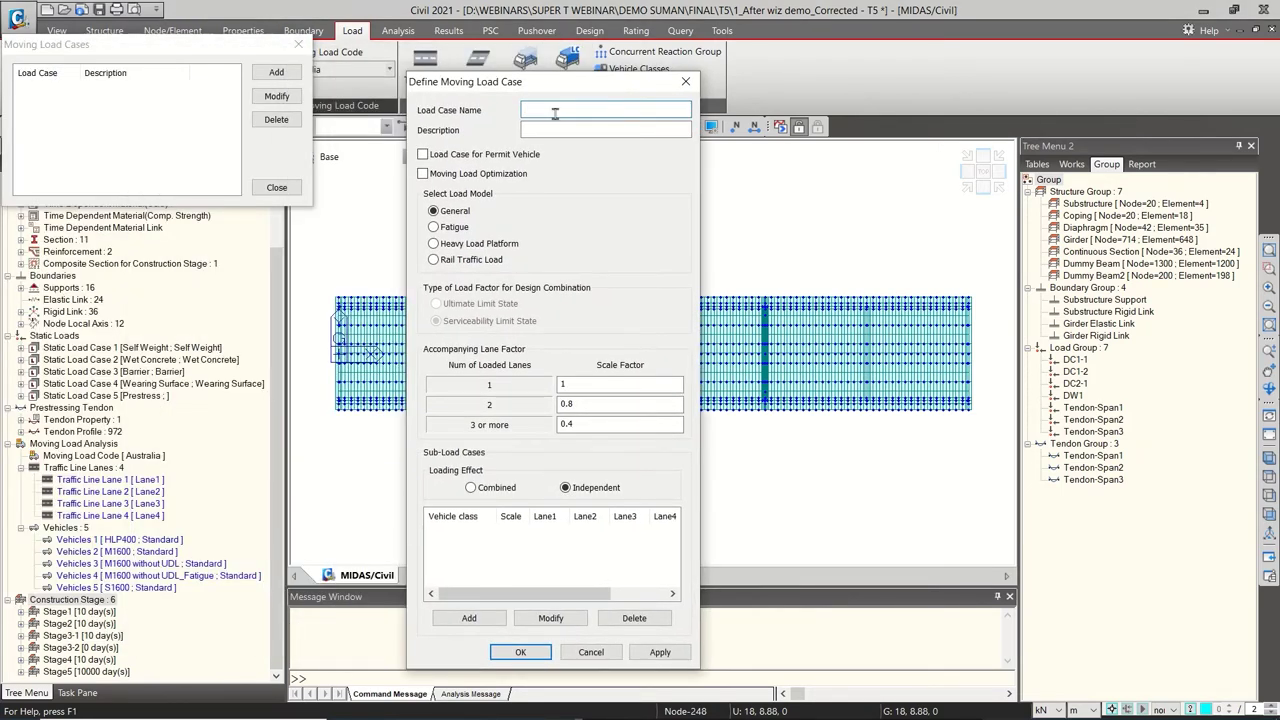
pyautogui.moveTo(568, 81); pyautogui.dragTo(574, 36)
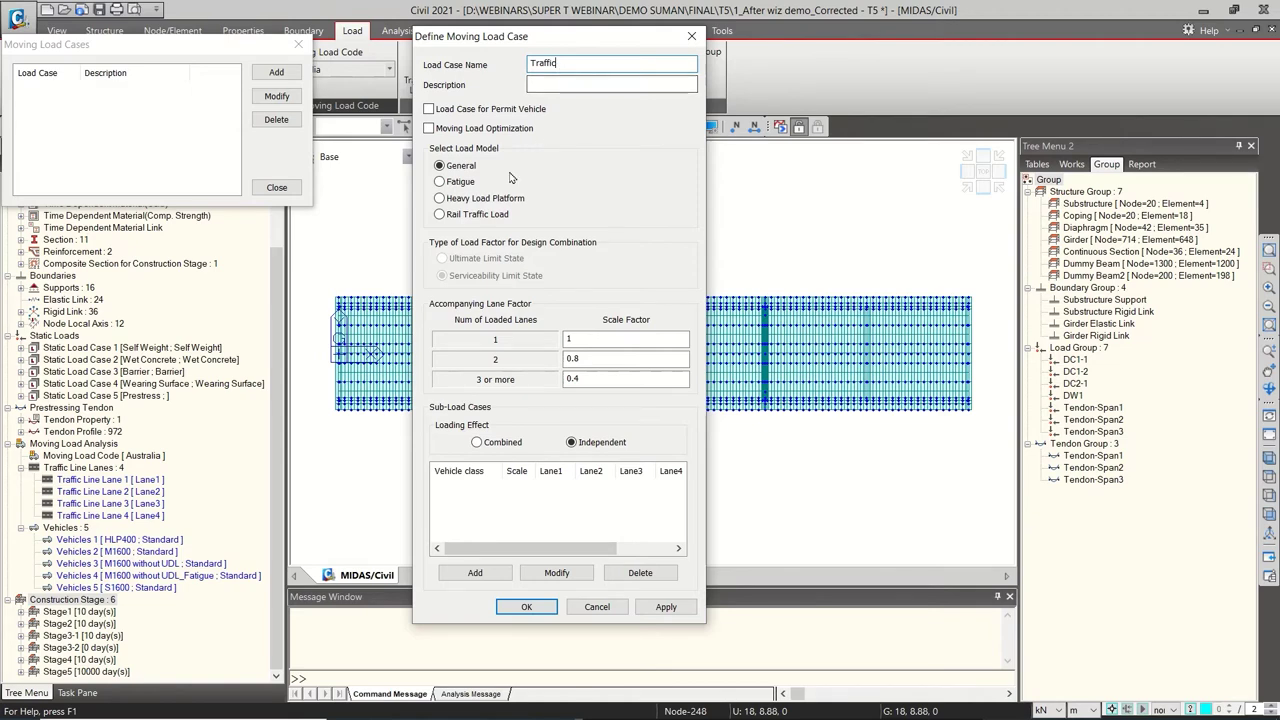
pyautogui.click(475, 574)
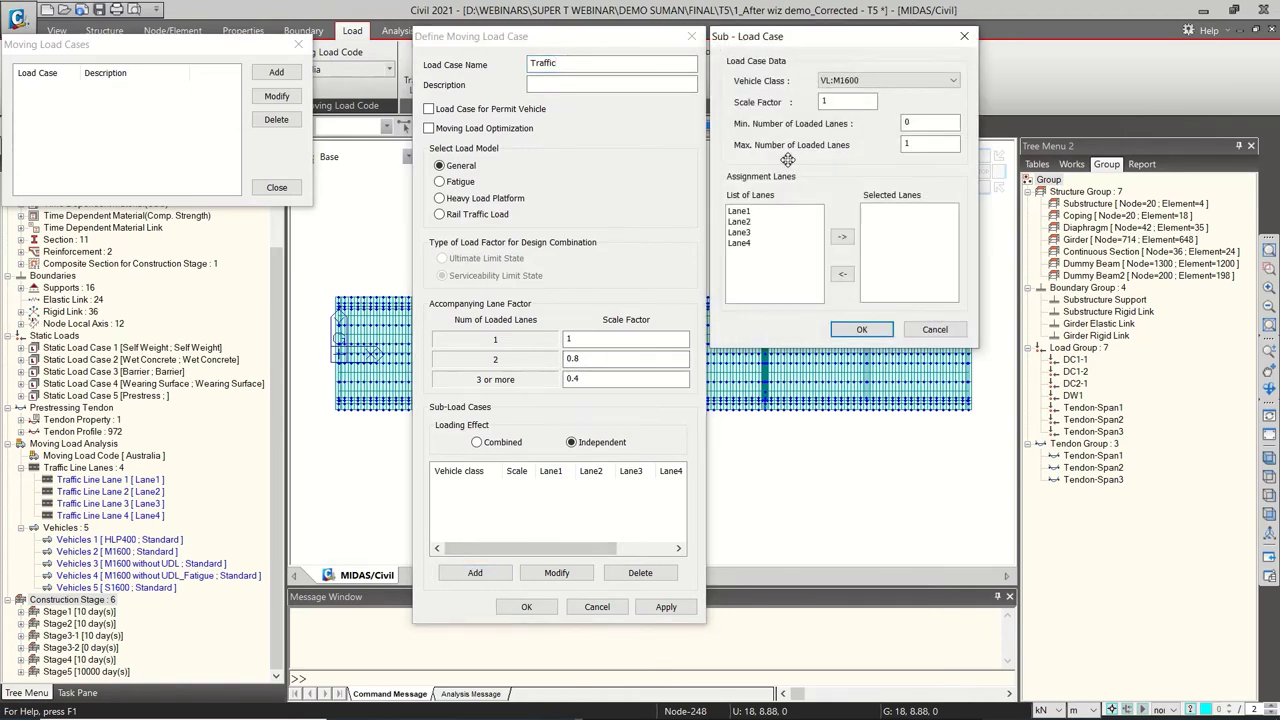
pyautogui.click(863, 81)
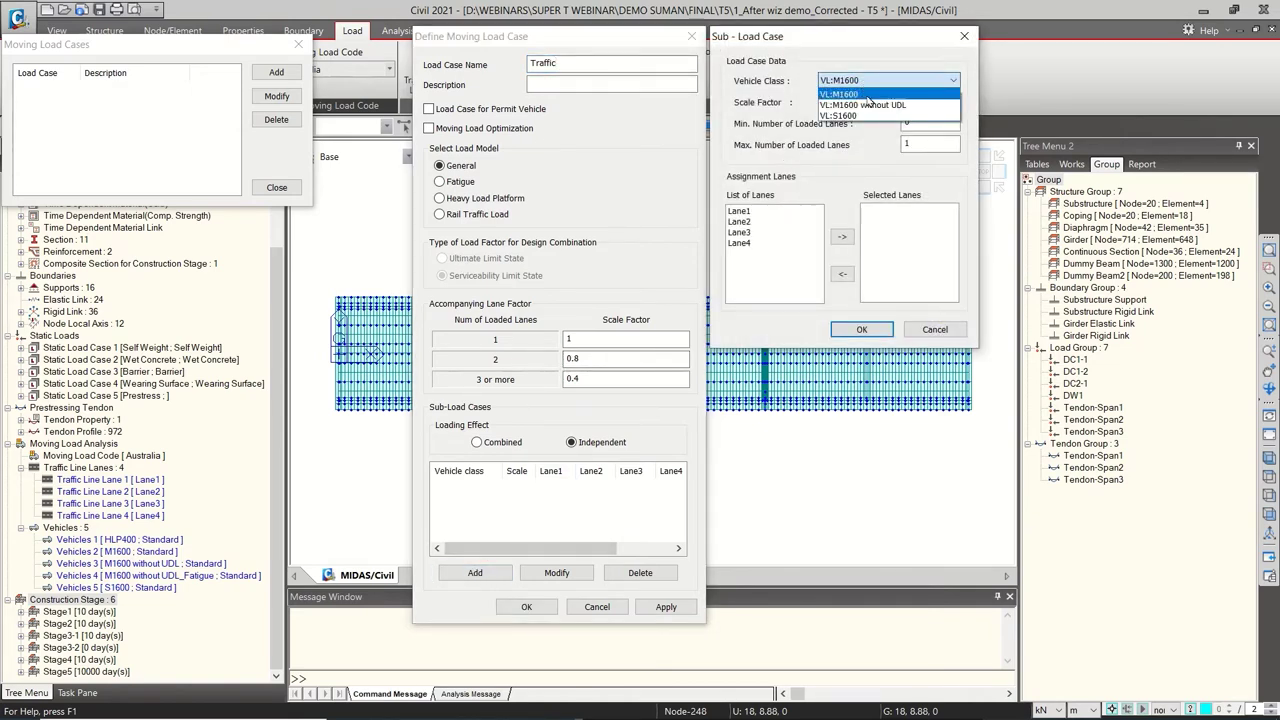
pyautogui.click(867, 95)
pyautogui.press('Tab')
pyautogui.press('Tab')
pyautogui.press('Tab')
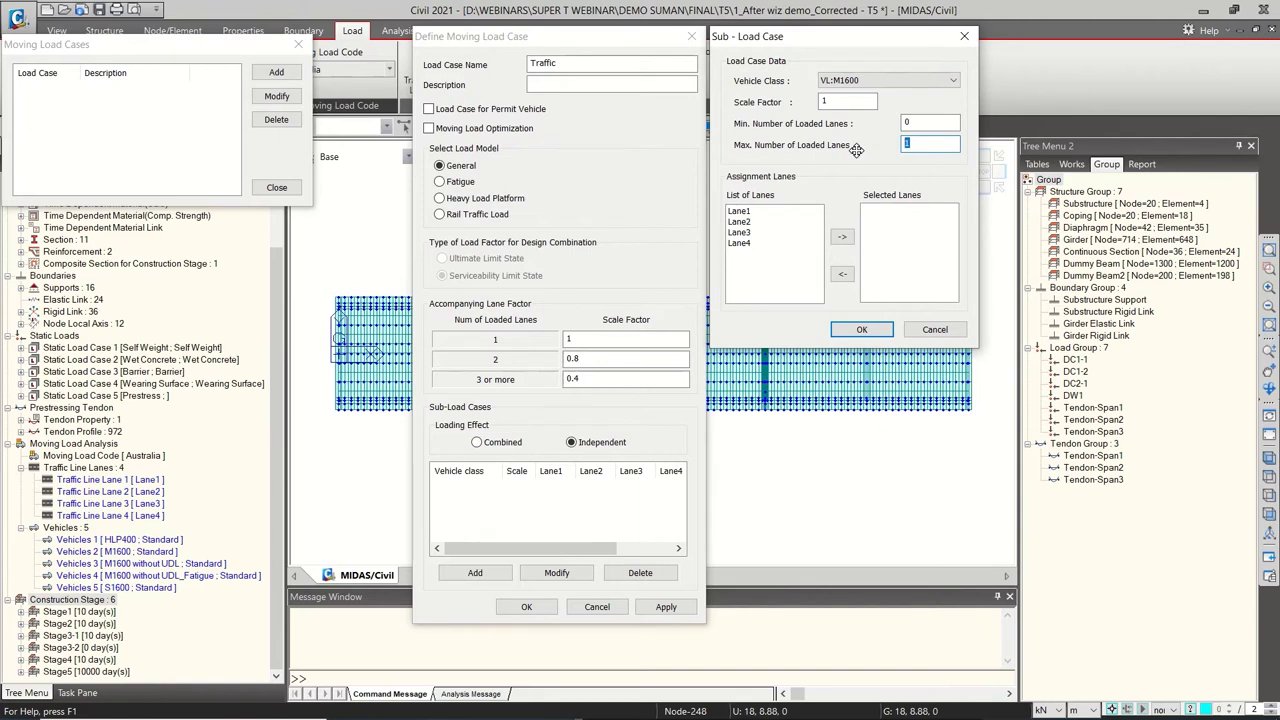
pyautogui.moveTo(778, 212); pyautogui.dragTo(800, 246)
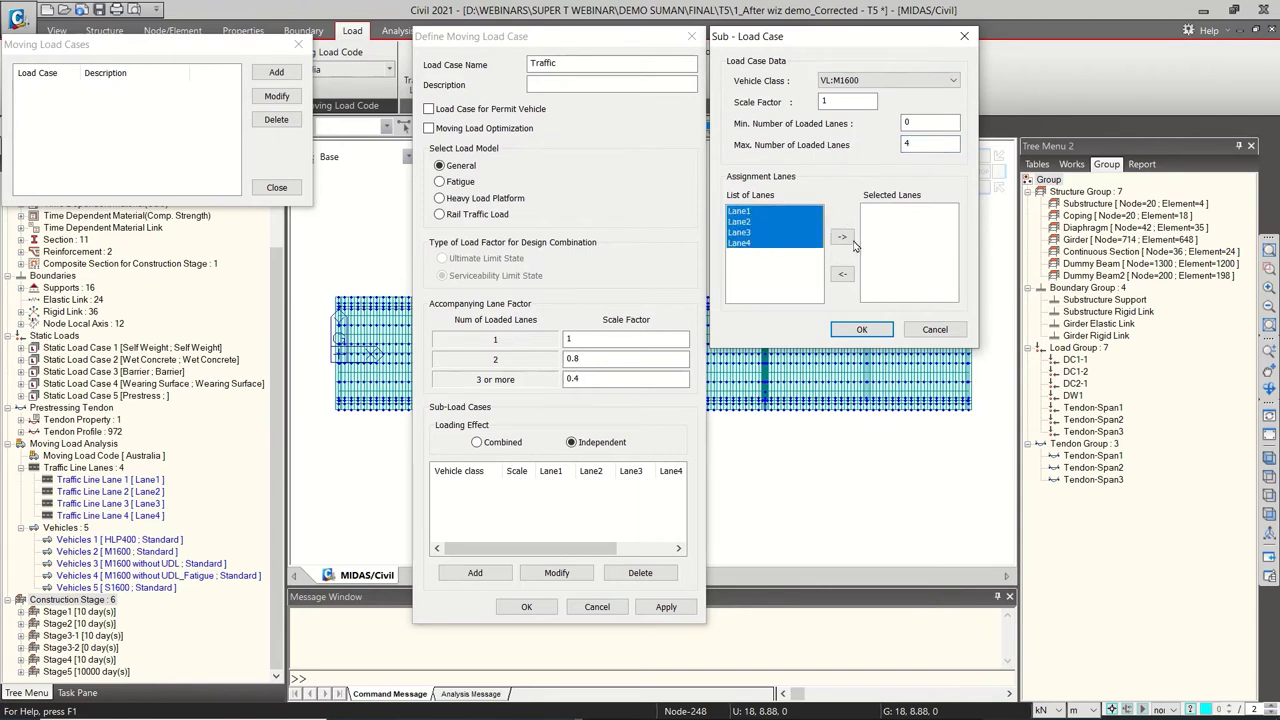
pyautogui.click(842, 237)
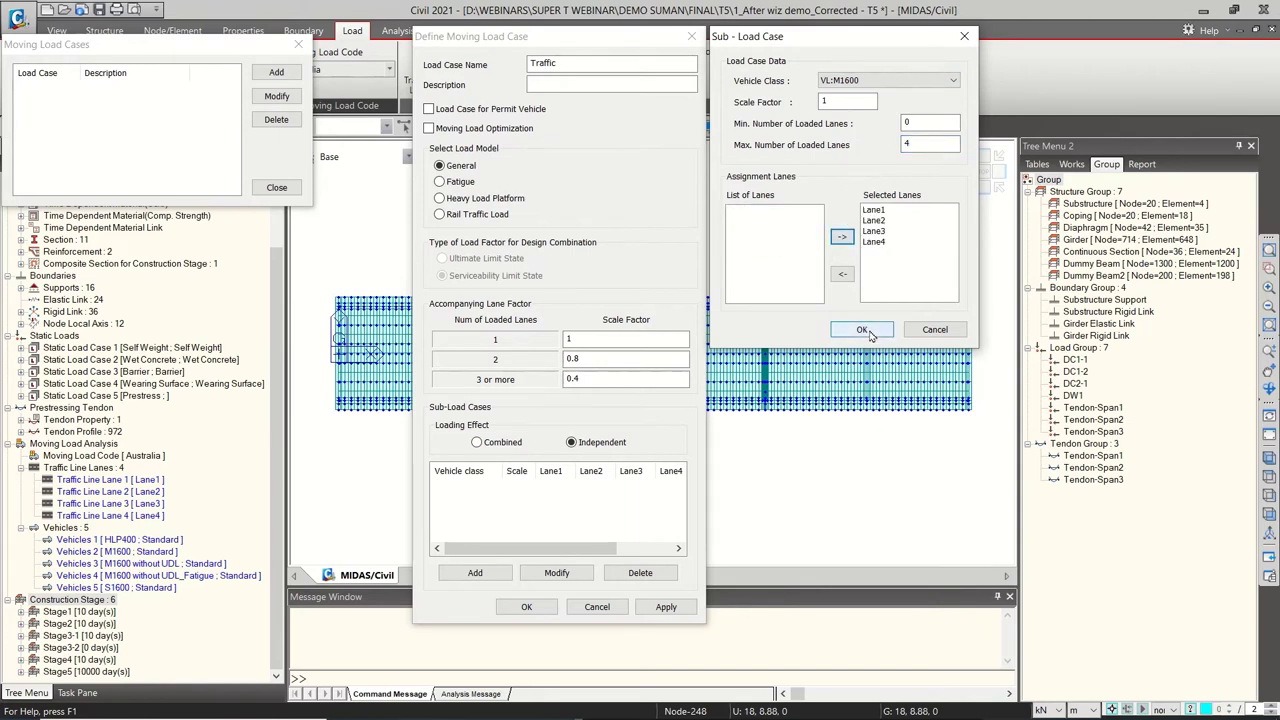
pyautogui.click(862, 330)
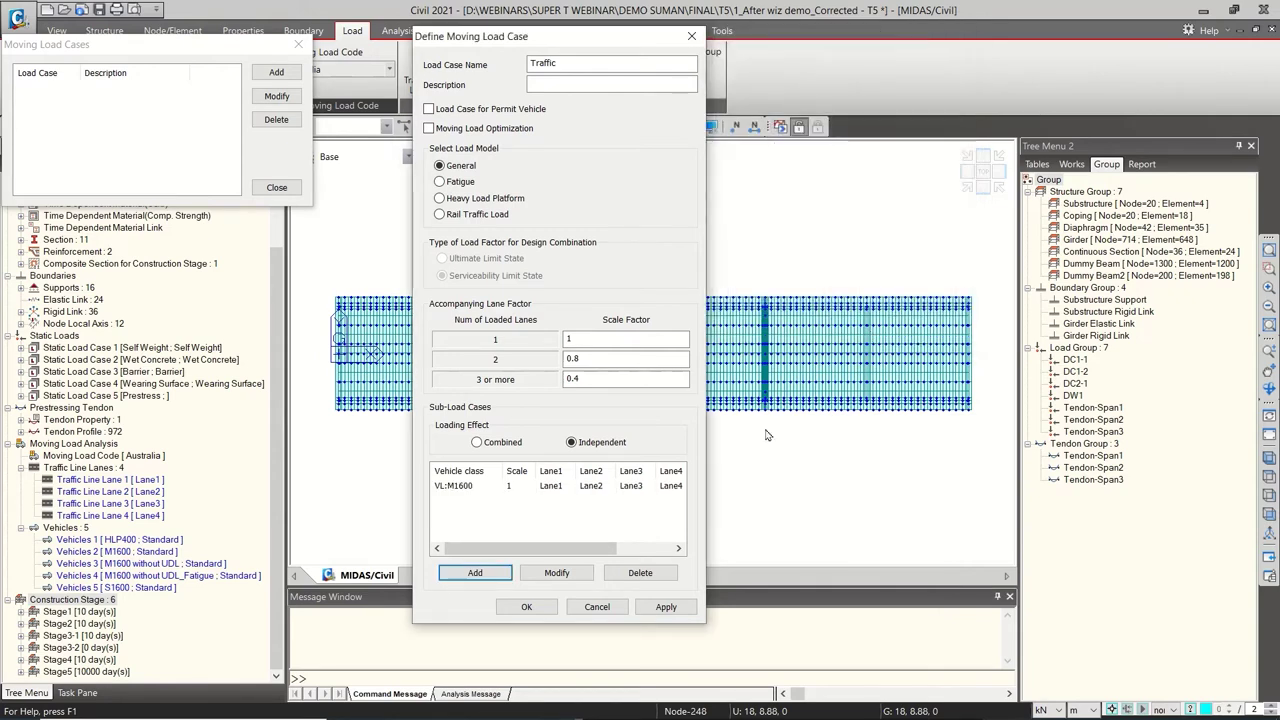
# Add a VL:S1600 sub-load case with 4 max loaded lanes on Lane1–Lane4, and save Traffic
pyautogui.click(472, 572)
pyautogui.click(870, 80)
pyautogui.click(857, 117)
pyautogui.moveTo(915, 145); pyautogui.dragTo(856, 145)
pyautogui.write('4')
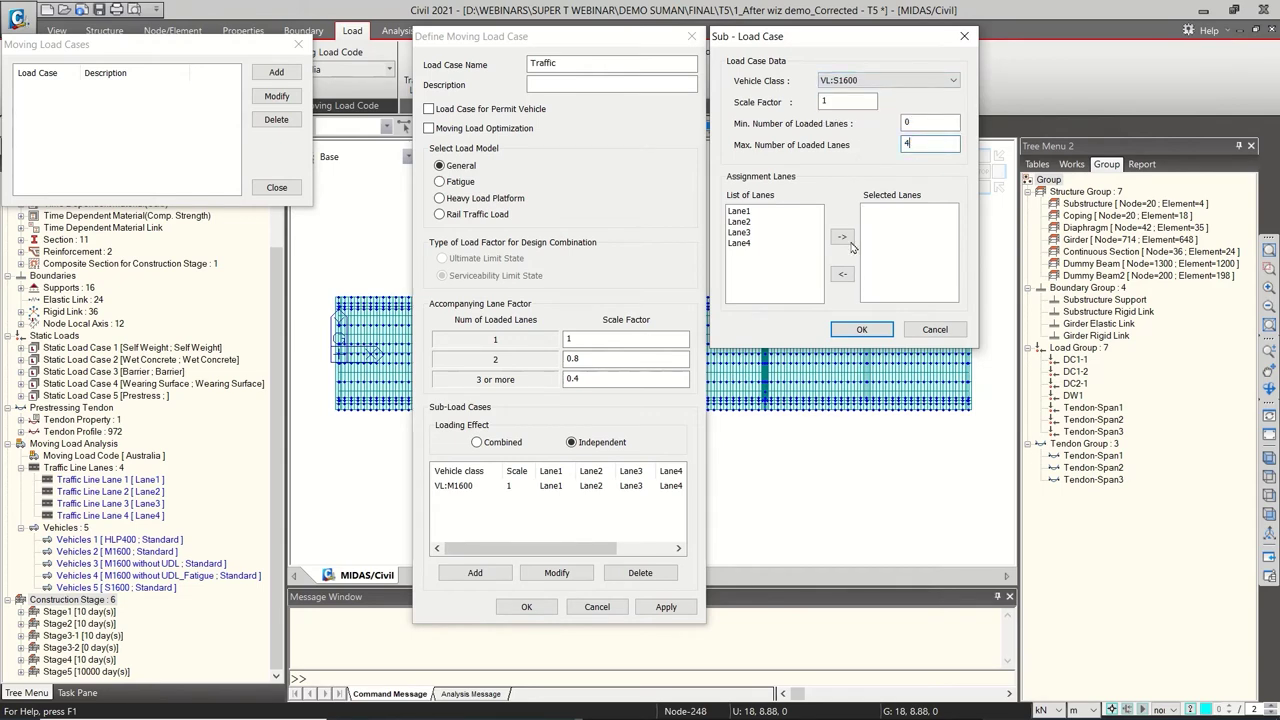
pyautogui.moveTo(764, 215); pyautogui.dragTo(824, 237)
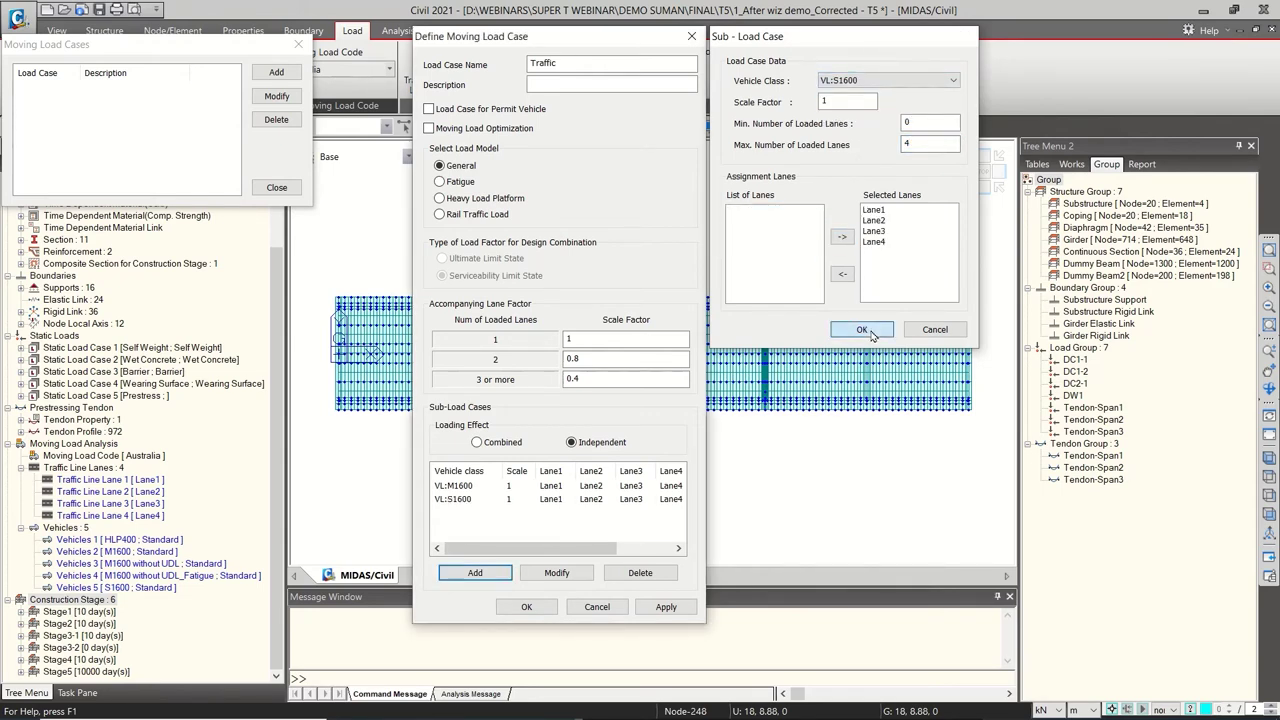
pyautogui.click(861, 329)
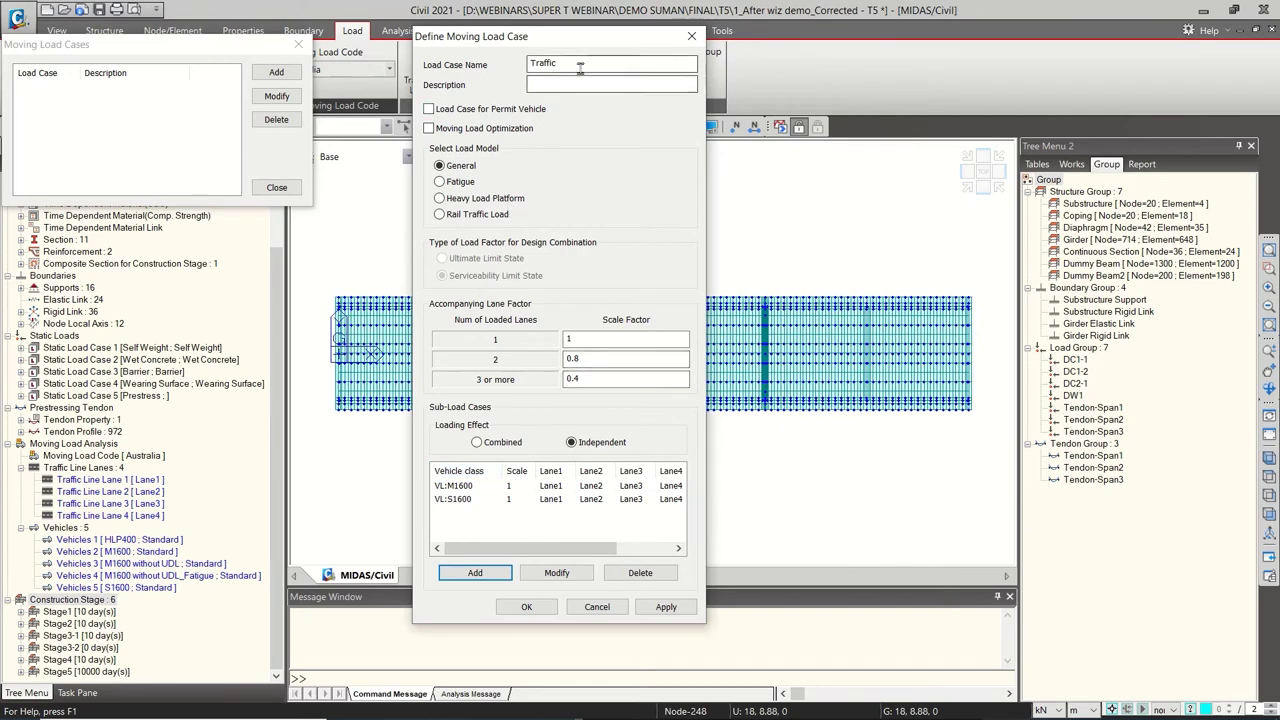
pyautogui.click(527, 607)
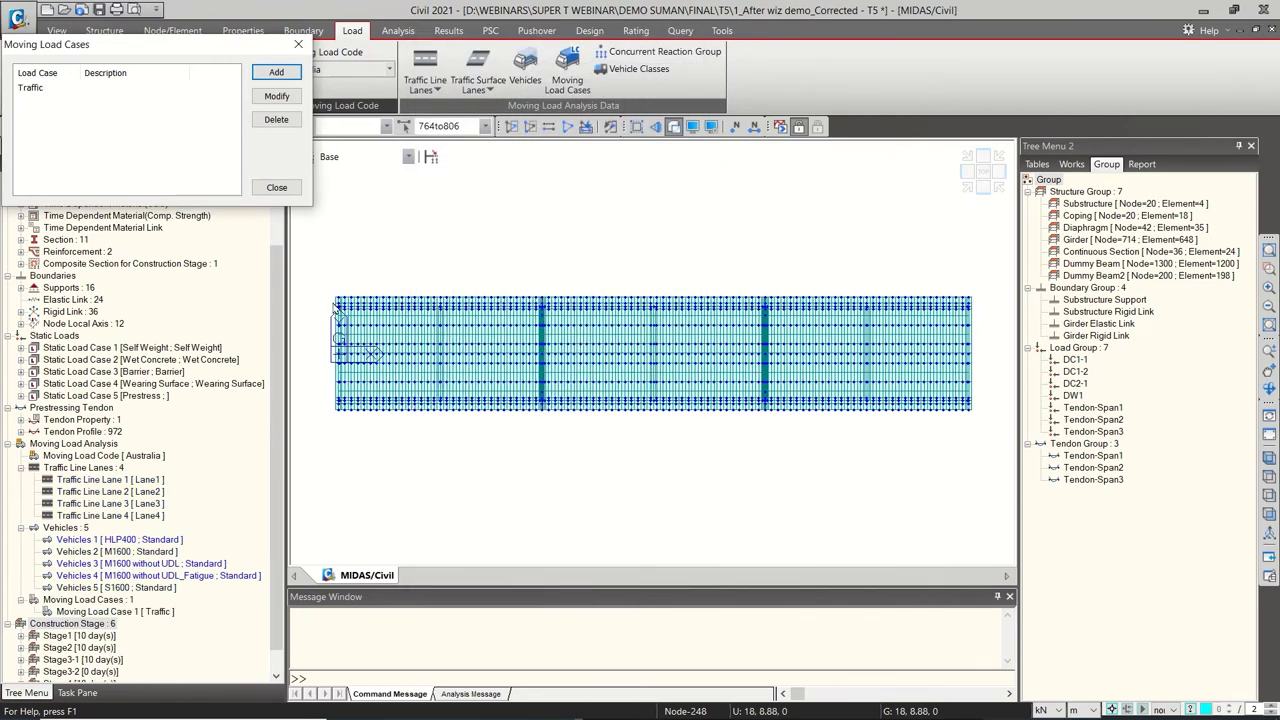
# Begin a new moving load case and start naming it HLP + M1600
pyautogui.click(274, 74)
pyautogui.moveTo(104, 52); pyautogui.dragTo(669, 52)
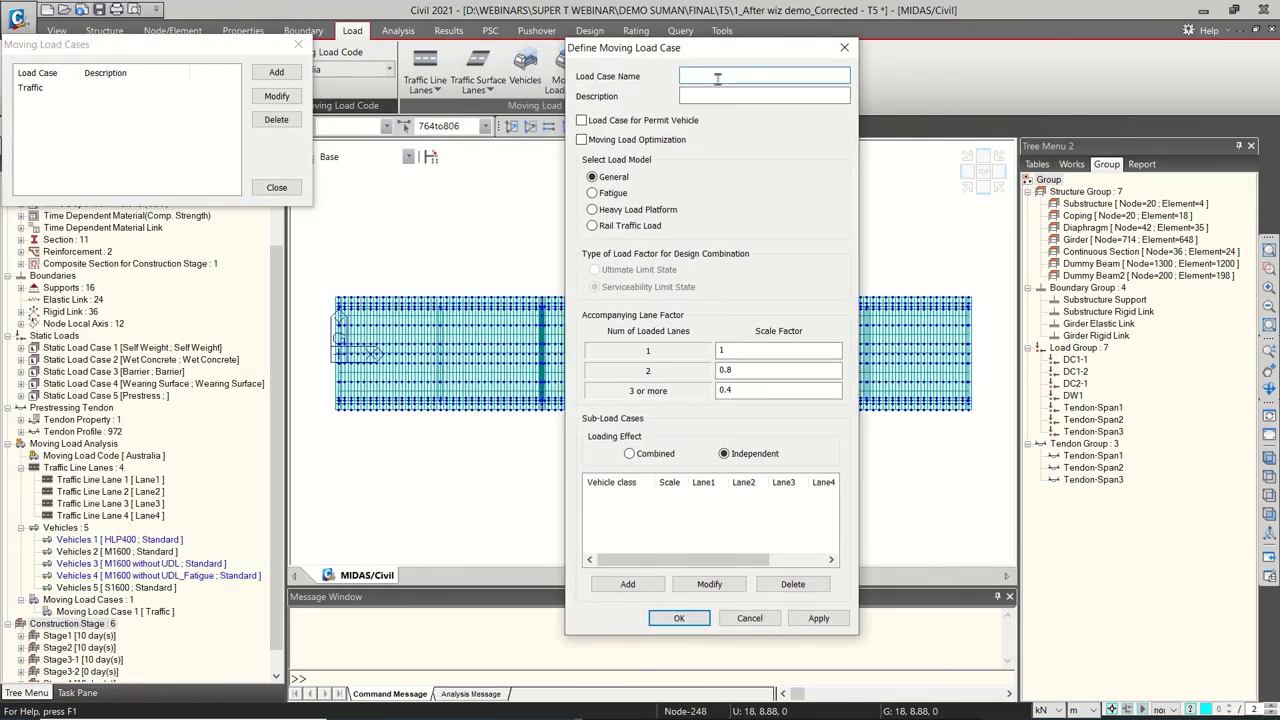
pyautogui.write('HLP + M1600')
pyautogui.hotkey('alt', 'Tab')
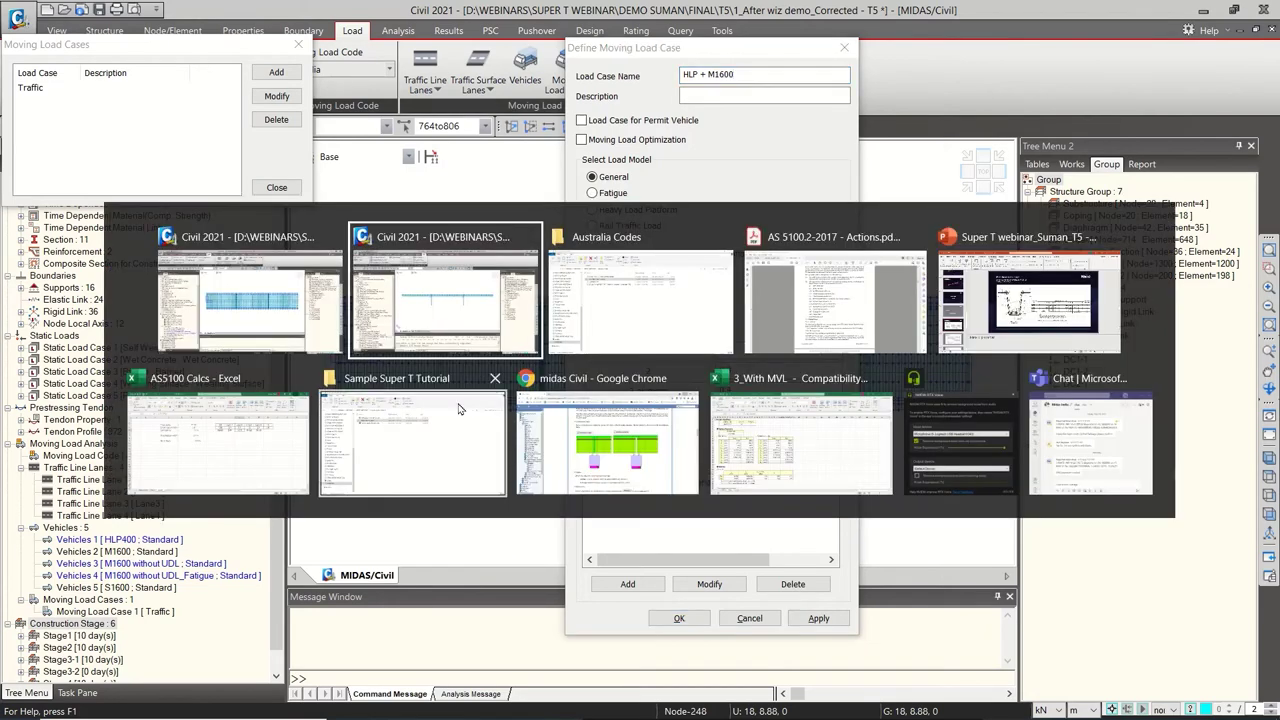
pyautogui.press('Tab')
pyautogui.press('Tab')
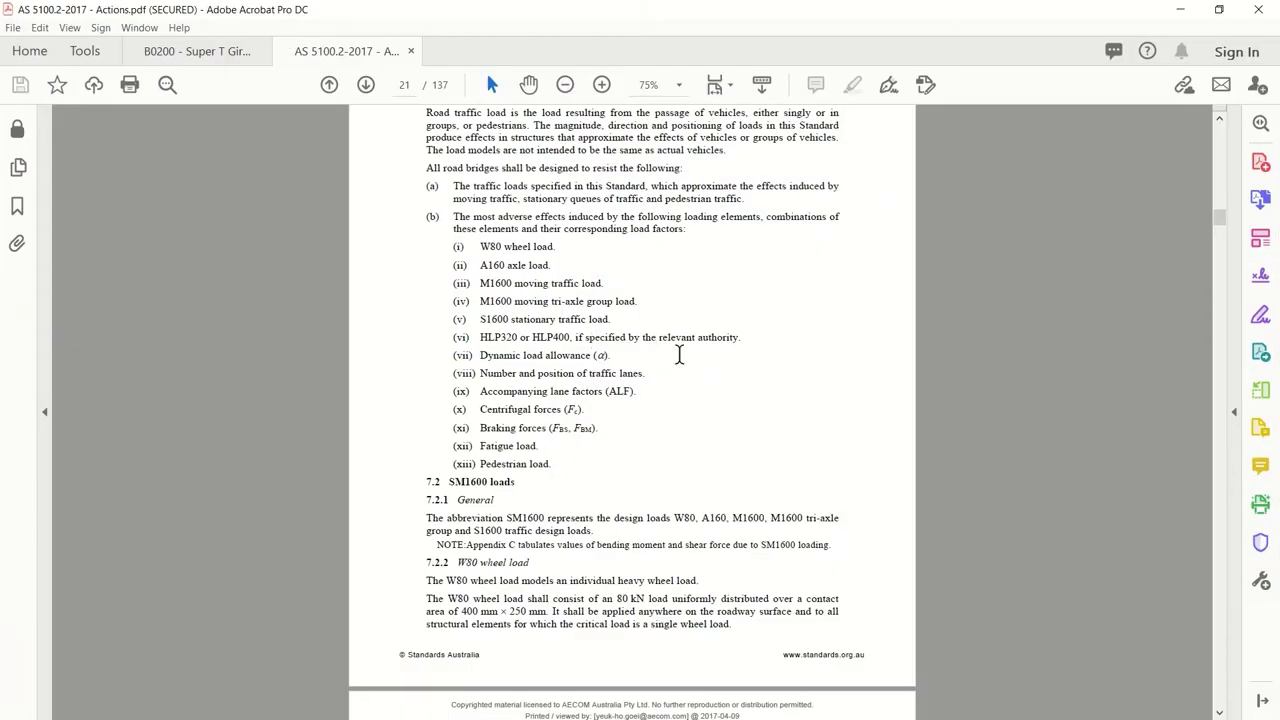
pyautogui.scroll(-10, 680, 351)
pyautogui.scroll(-15, 727, 381)
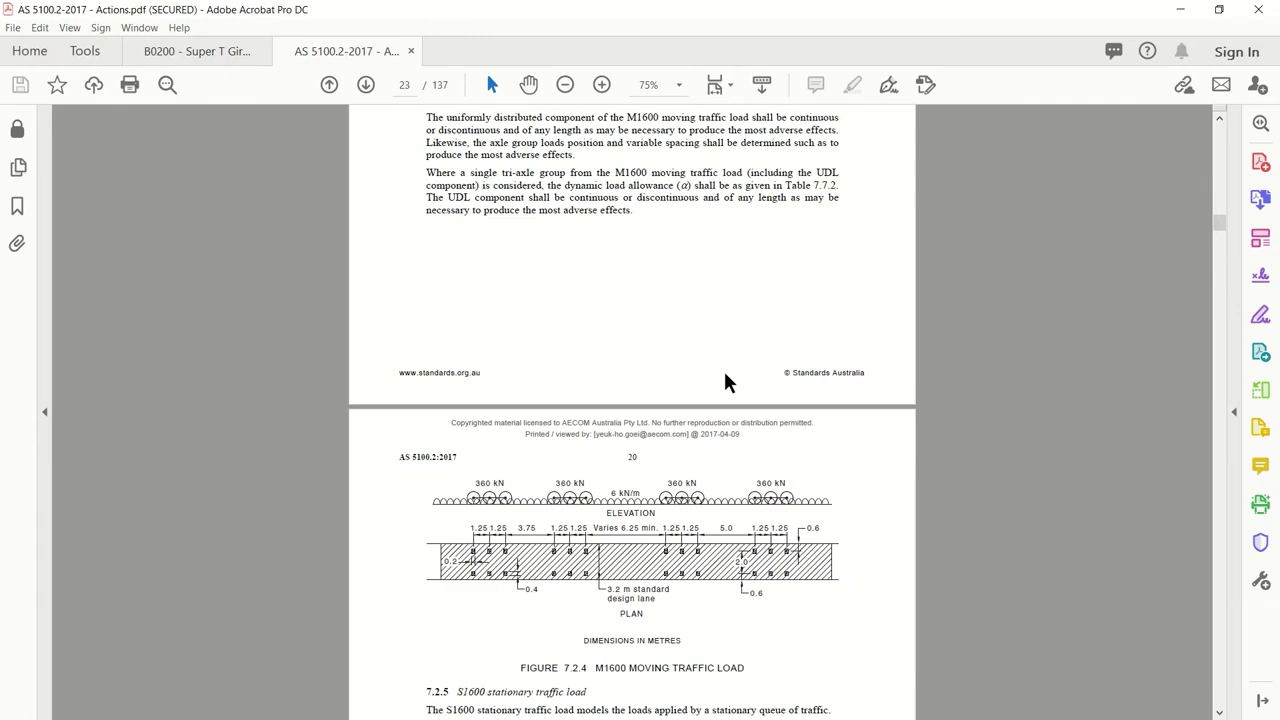
pyautogui.scroll(1, 729, 381)
pyautogui.scroll(-10, 729, 381)
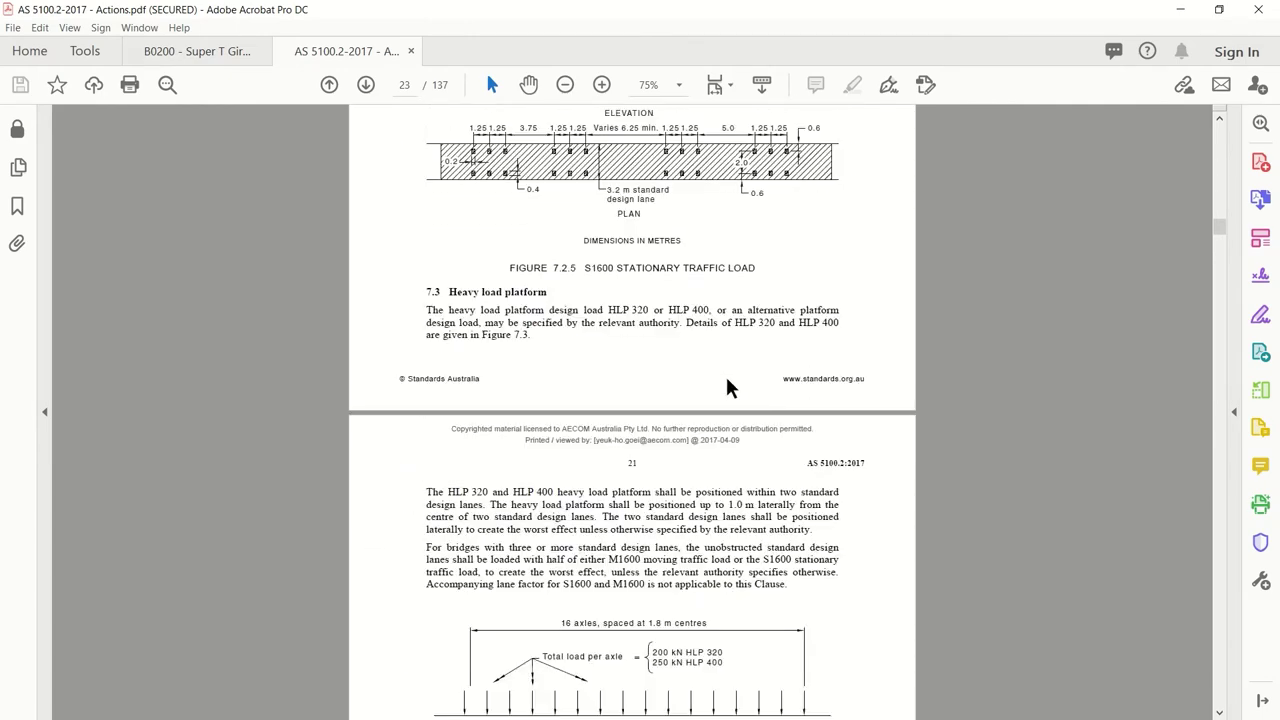
pyautogui.scroll(-2, 614, 463)
pyautogui.keyDown('ctrl'); pyautogui.scroll(4, 514, 449); pyautogui.keyUp('ctrl')
pyautogui.keyDown('ctrl'); pyautogui.scroll(-2, 514, 449); pyautogui.keyUp('ctrl')
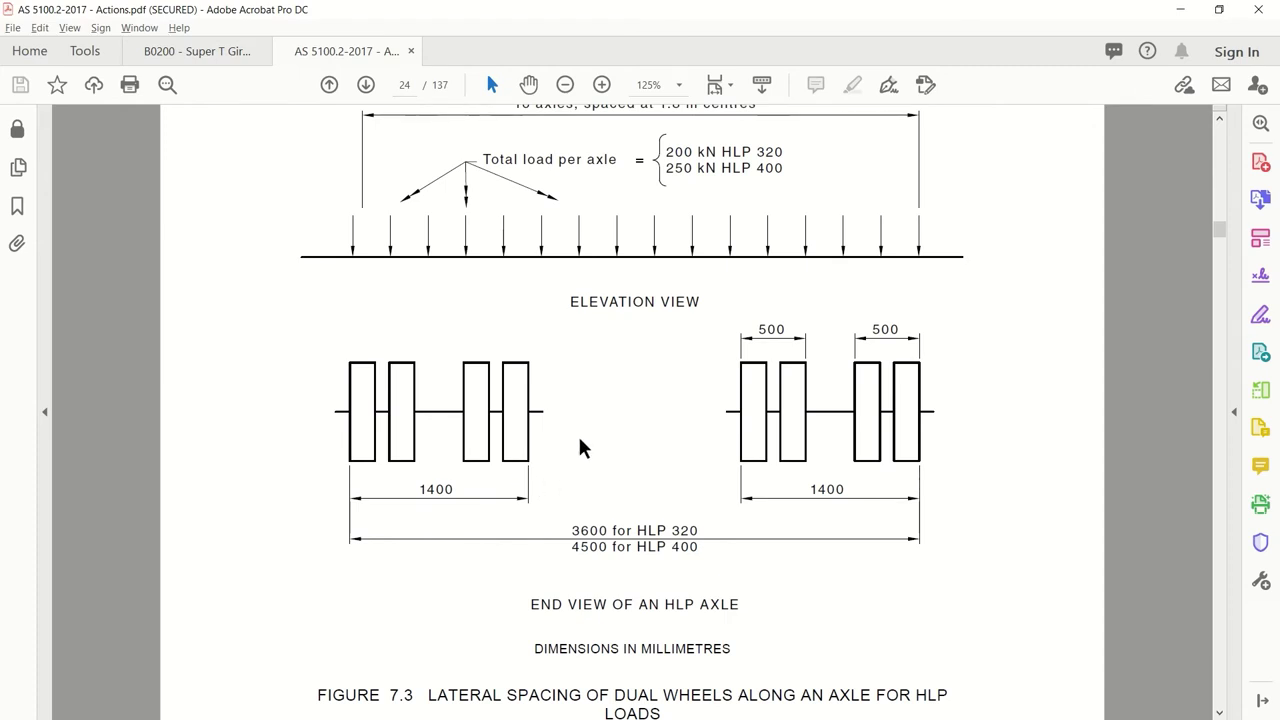
pyautogui.hotkey('alt', 'Tab')
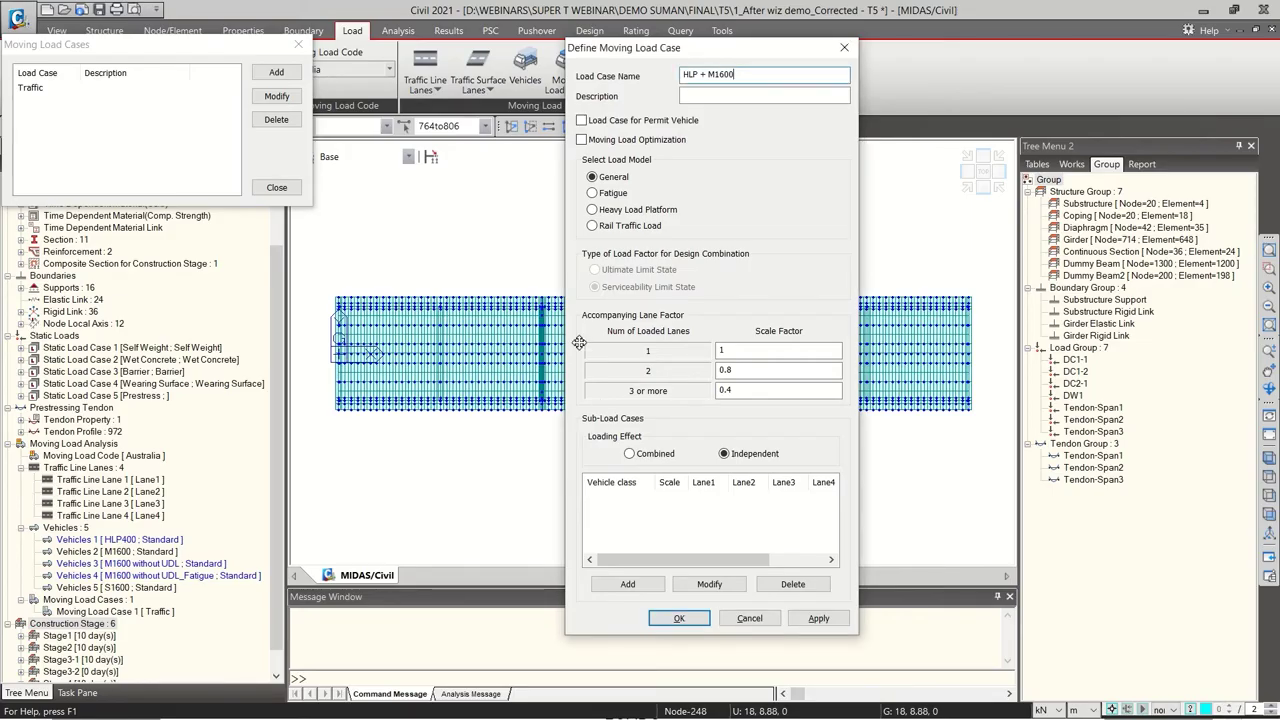
pyautogui.press('F1')
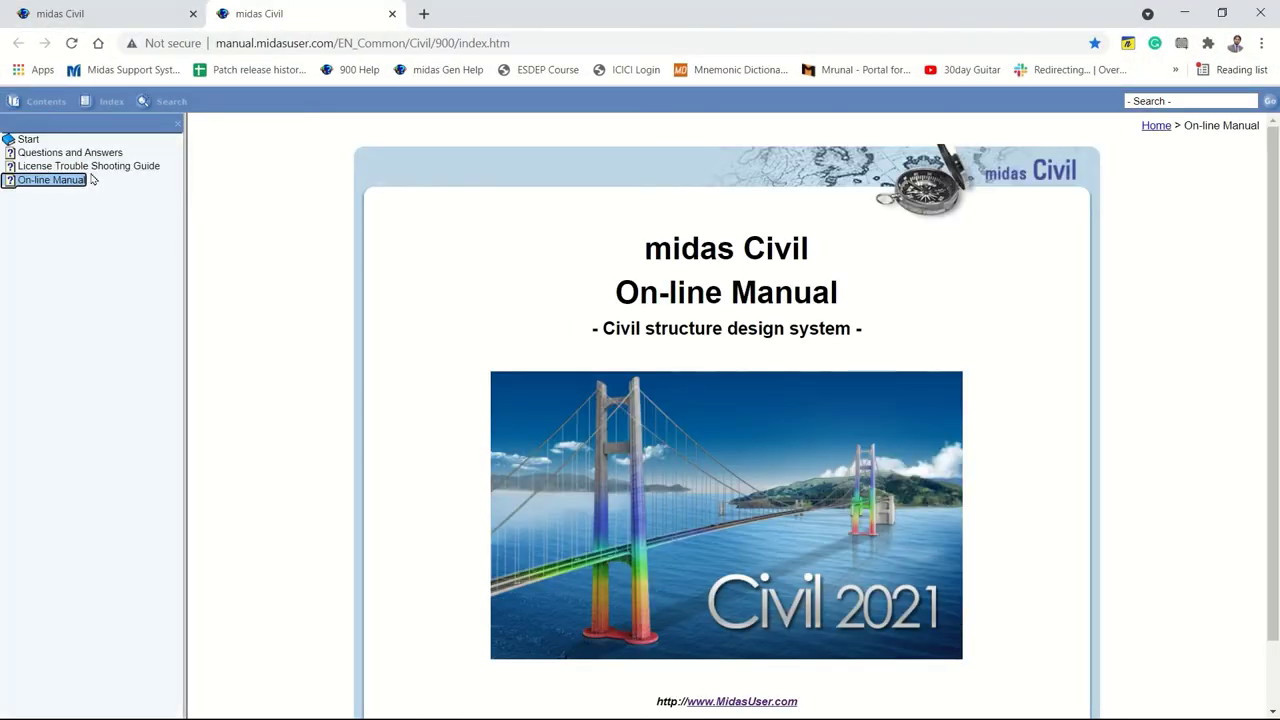
# Find the Moving Load Cases page under Load > Moving Load Analysis Data, read its Heavy Load Platform lane rules, and return to the model
pyautogui.click(28, 140)
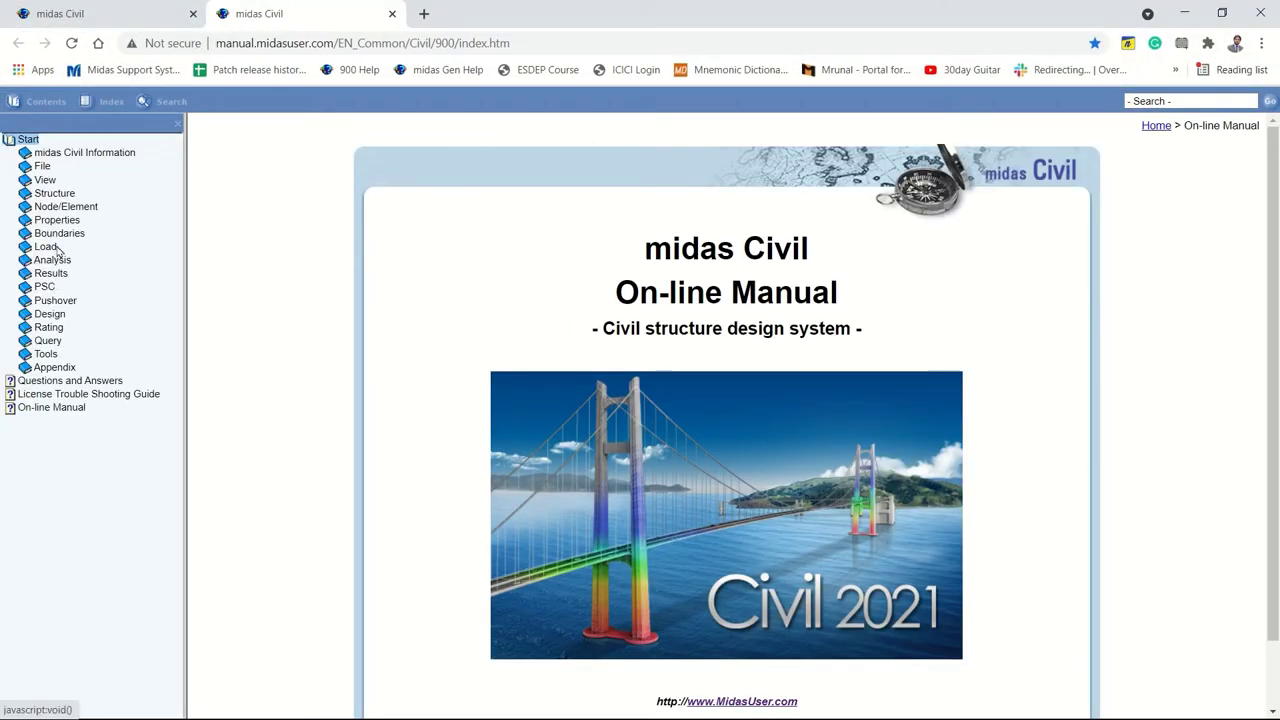
pyautogui.click(50, 248)
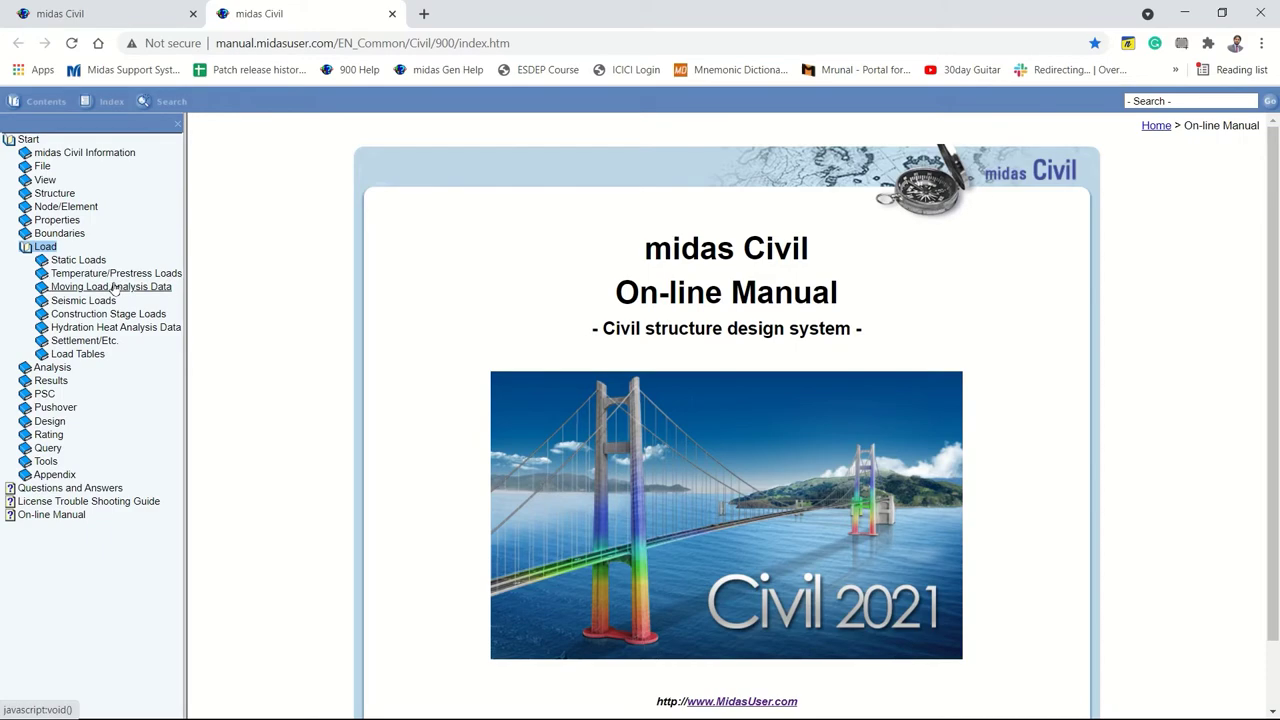
pyautogui.click(115, 288)
pyautogui.click(110, 354)
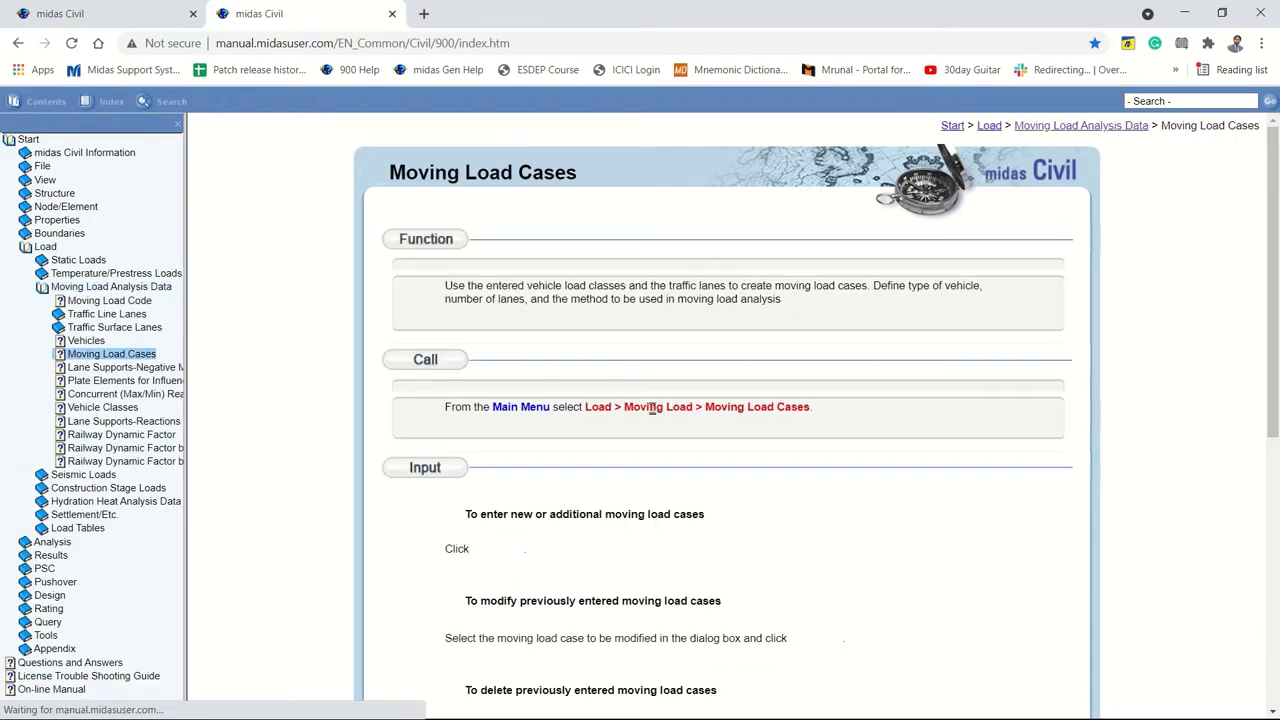
pyautogui.scroll(-10, 652, 408)
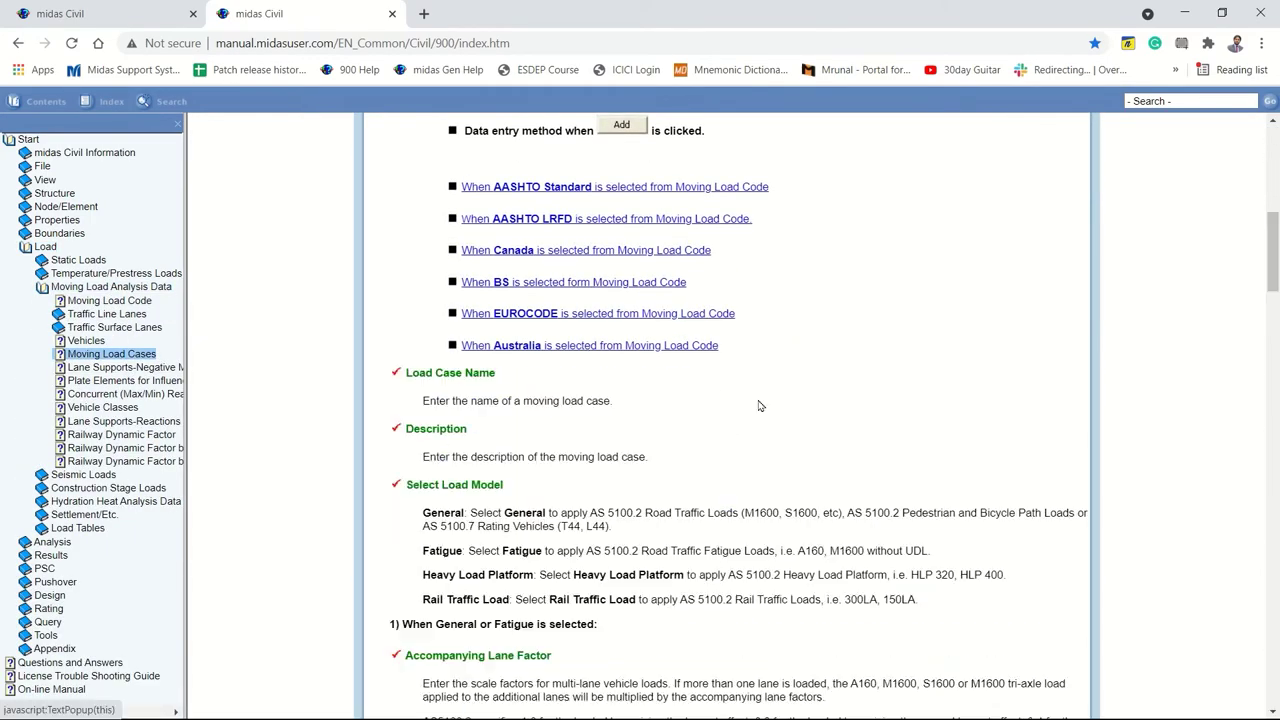
pyautogui.scroll(-15, 762, 418)
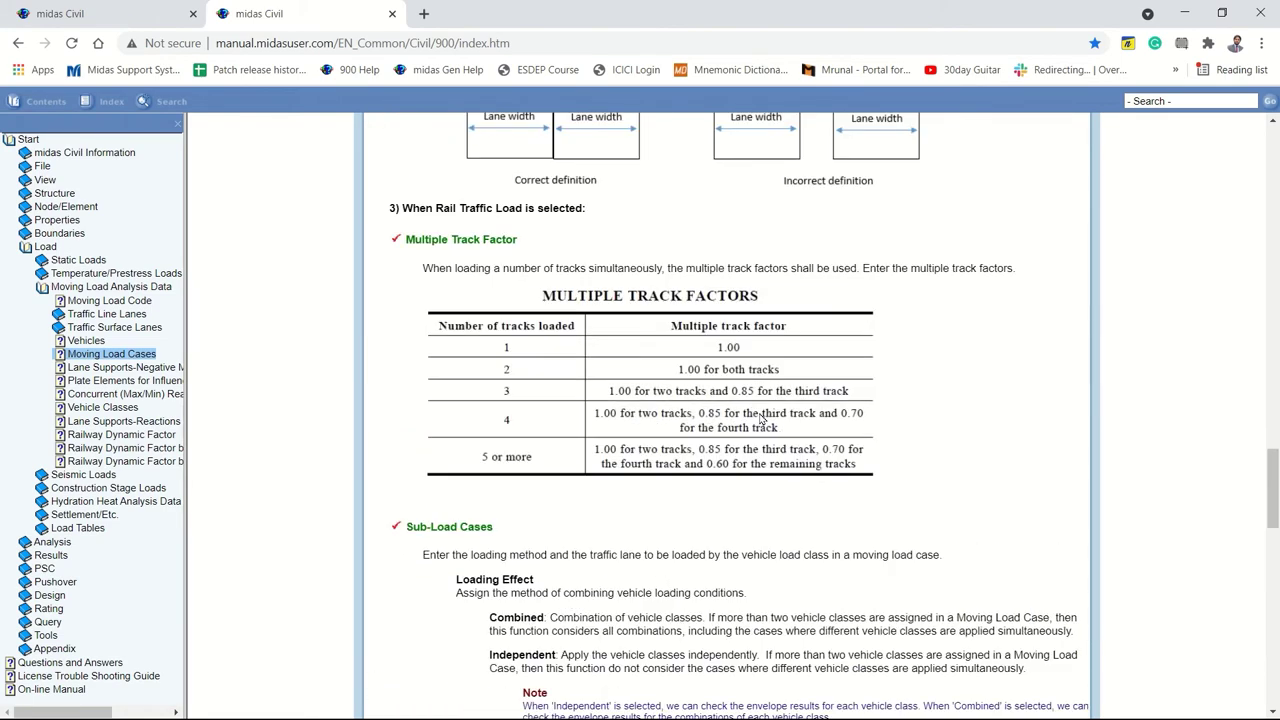
pyautogui.scroll(4, 762, 418)
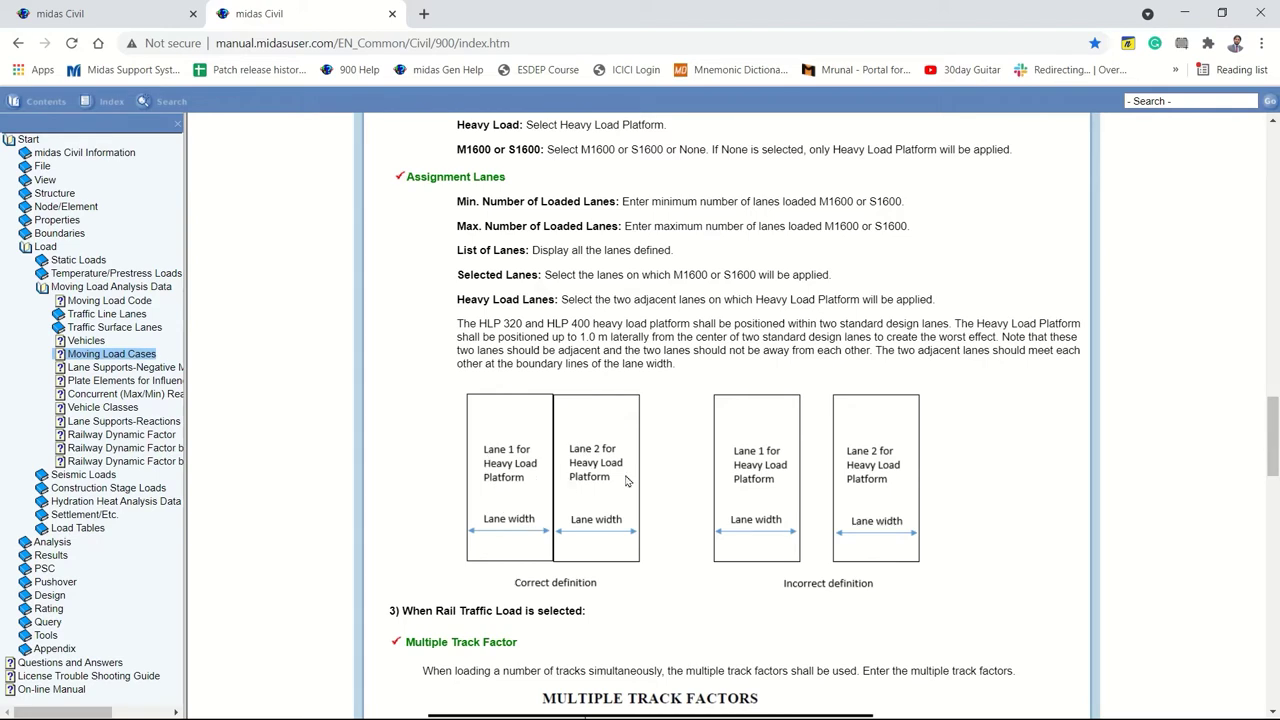
pyautogui.click(1184, 13)
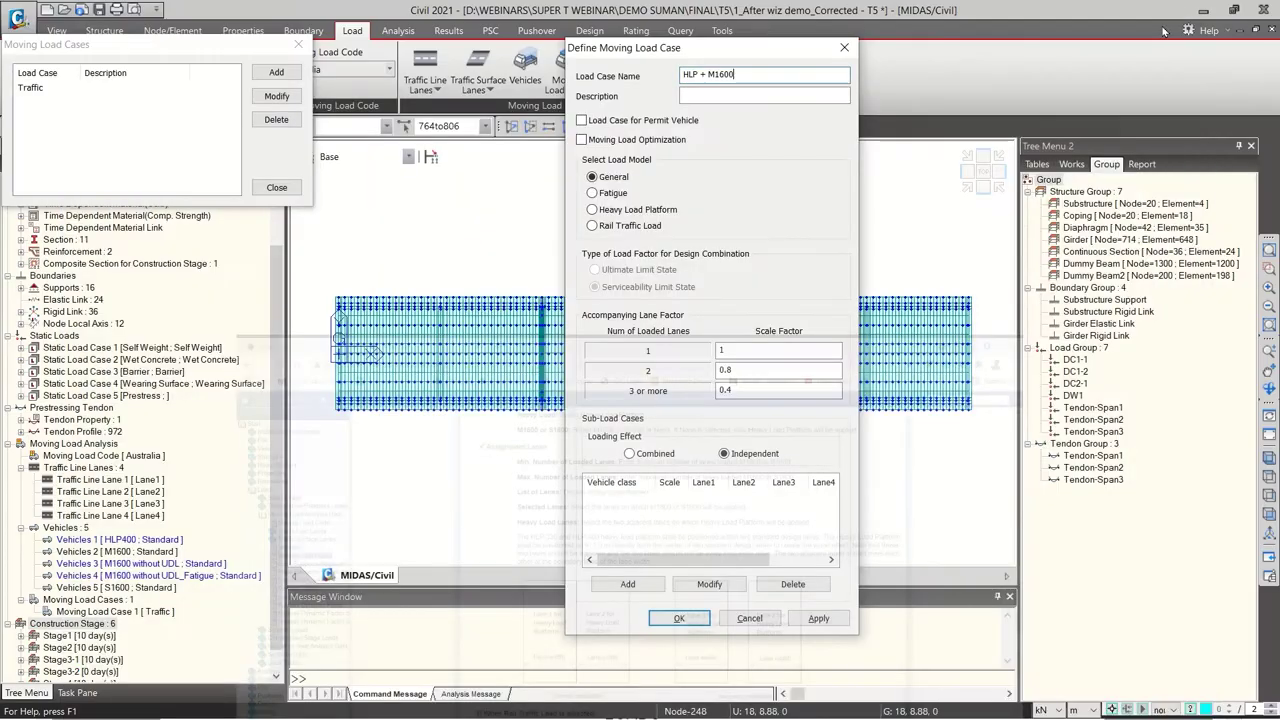
# Discard the unfinished load case and check the properties of Traffic Line Lane 1 without changes
pyautogui.click(750, 618)
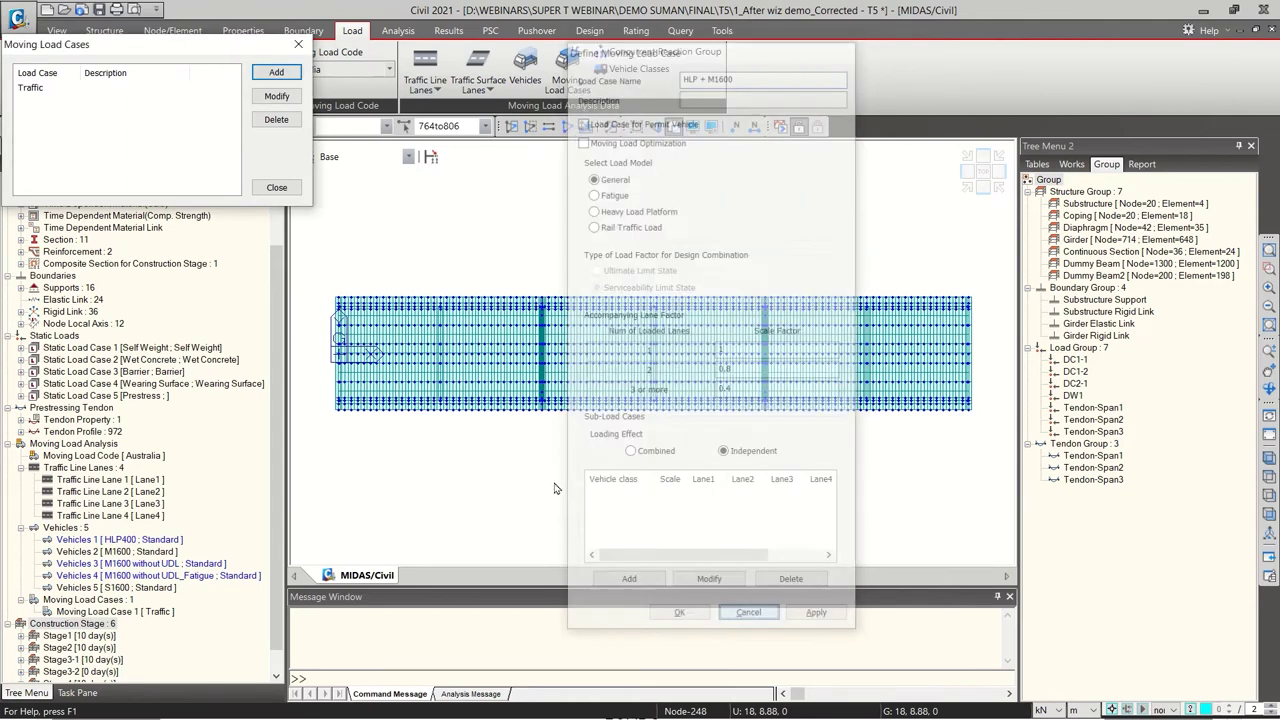
pyautogui.click(276, 187)
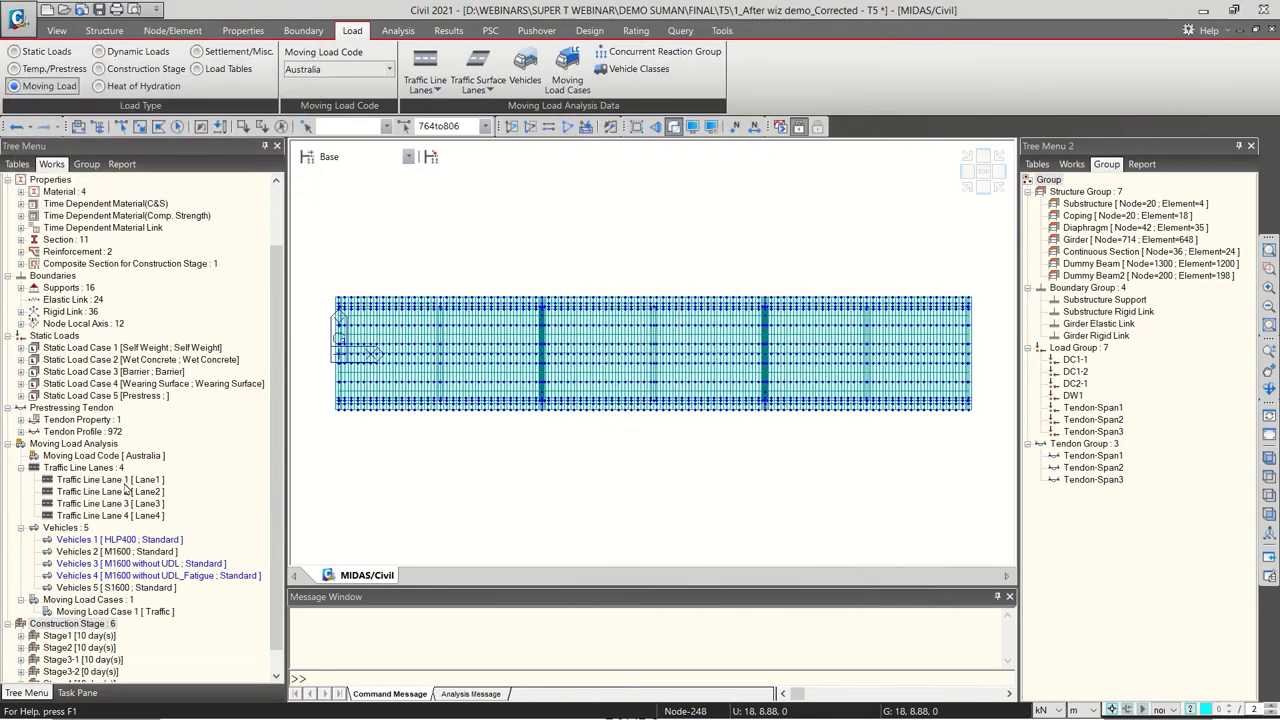
pyautogui.rightClick(125, 489)
pyautogui.click(160, 546)
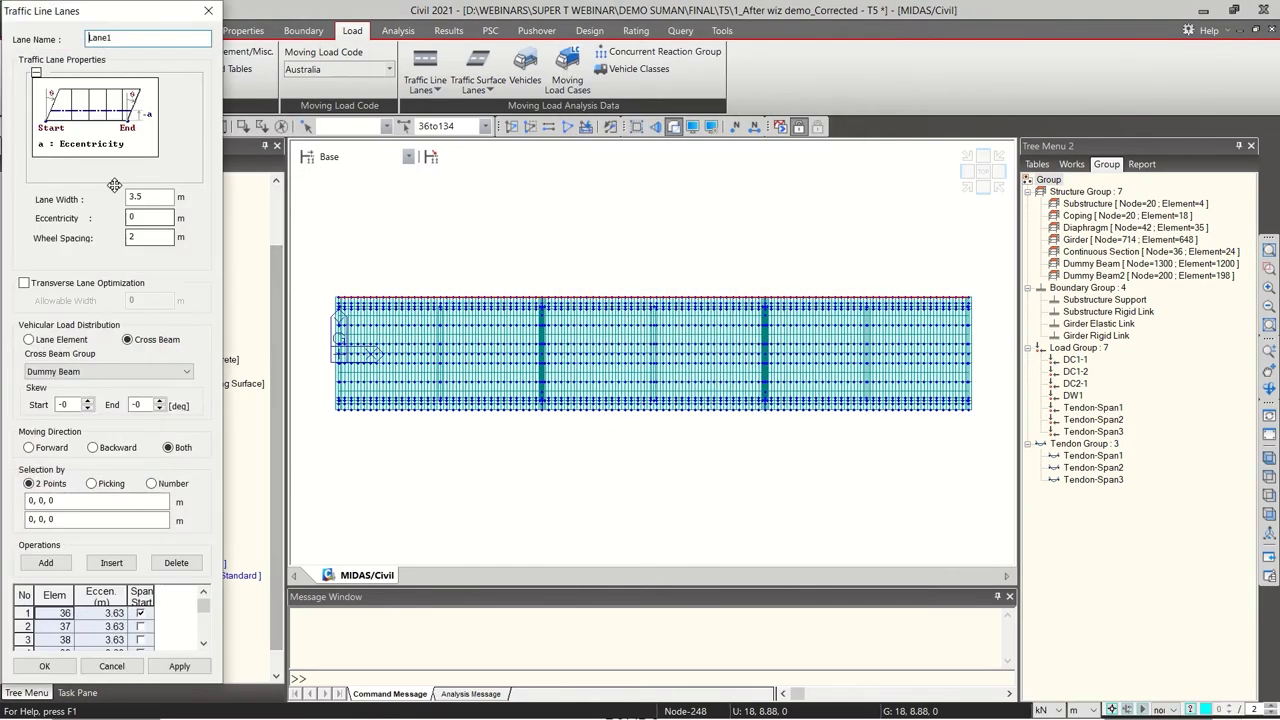
pyautogui.click(111, 666)
pyautogui.click(187, 124)
# Define a Heavy Load Platform case named HLP + M1600 using HLP400 with M1600
pyautogui.click(567, 68)
pyautogui.click(274, 73)
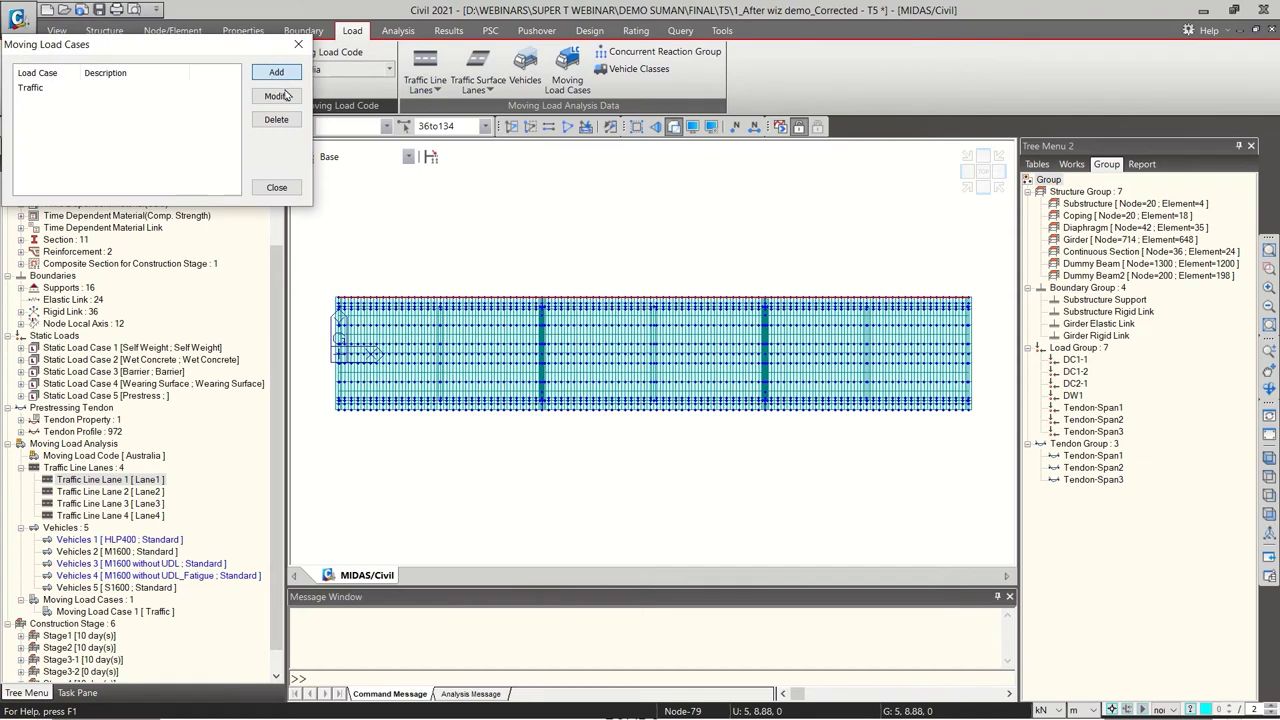
pyautogui.moveTo(116, 47); pyautogui.dragTo(775, 69)
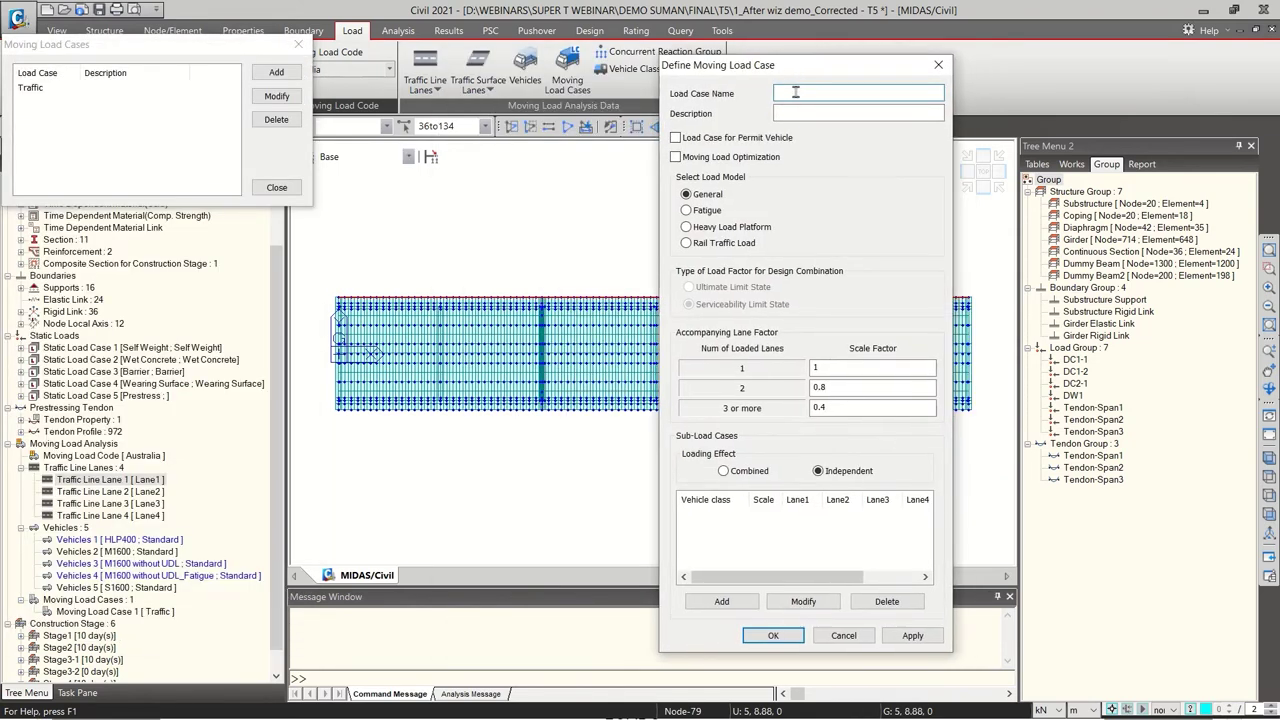
pyautogui.write('HLP + M1600')
pyautogui.click(762, 228)
pyautogui.moveTo(819, 264); pyautogui.dragTo(764, 210)
pyautogui.click(767, 349)
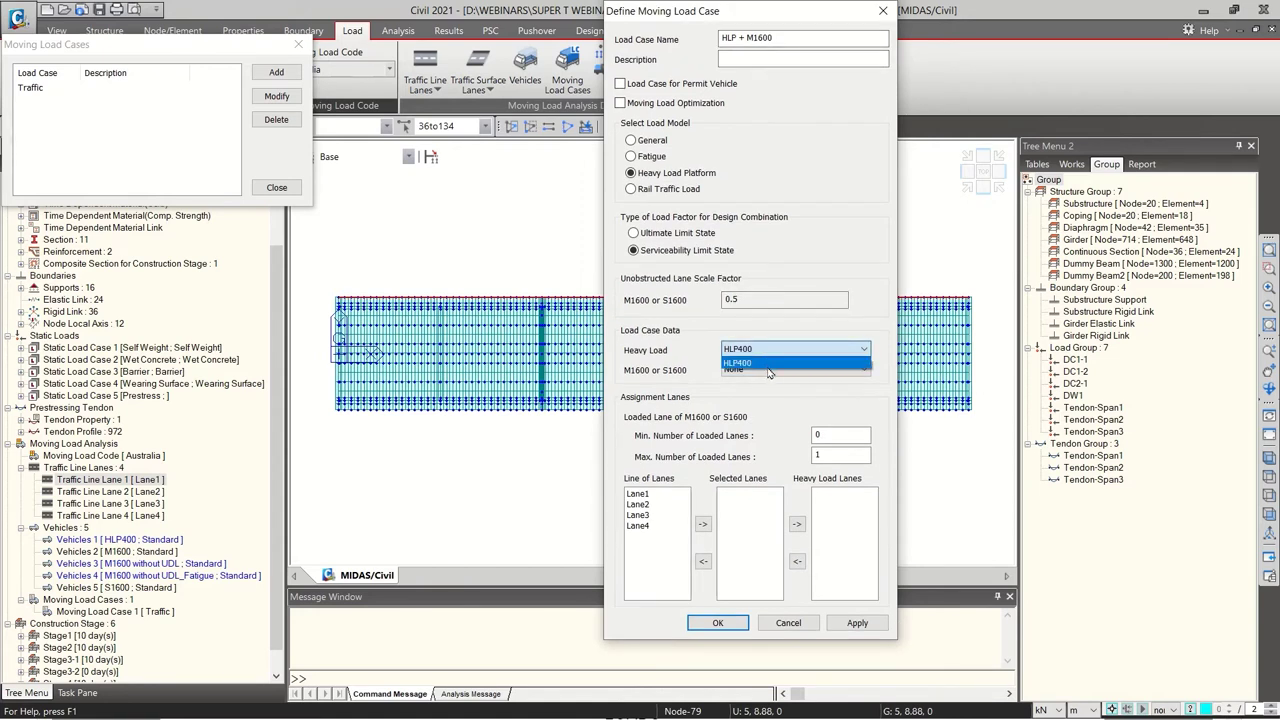
pyautogui.click(770, 364)
pyautogui.click(780, 369)
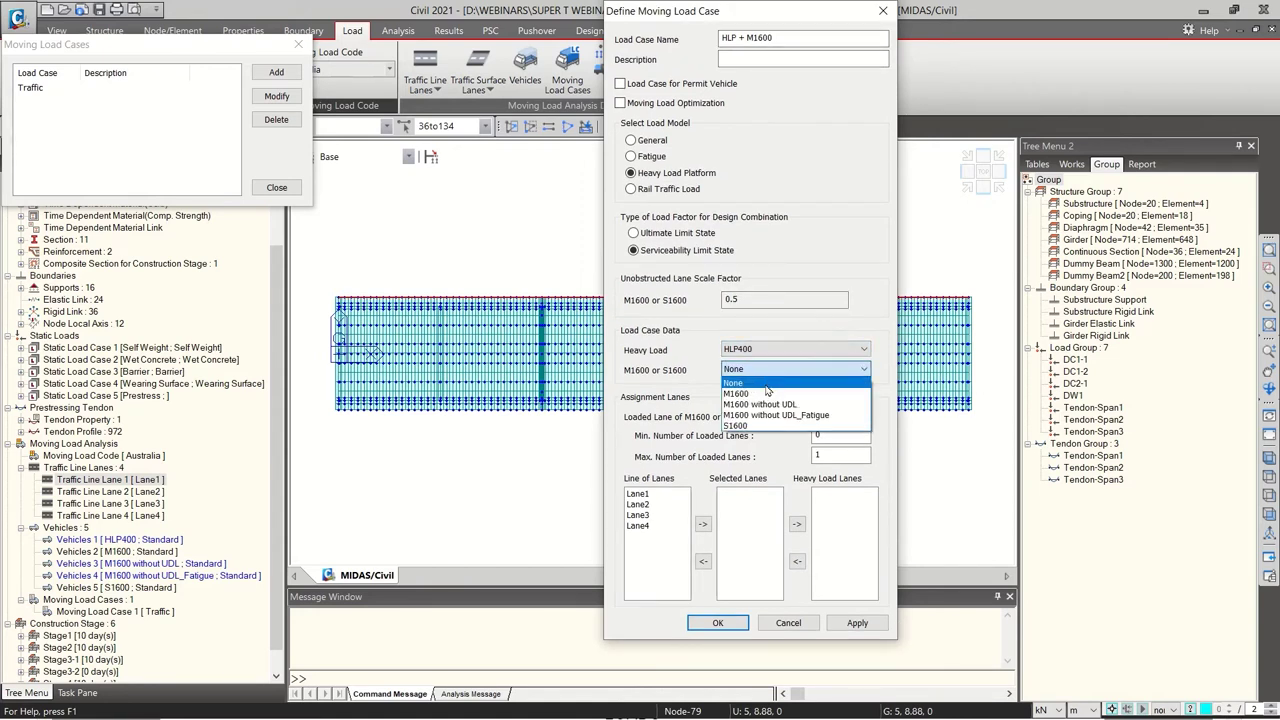
pyautogui.click(770, 396)
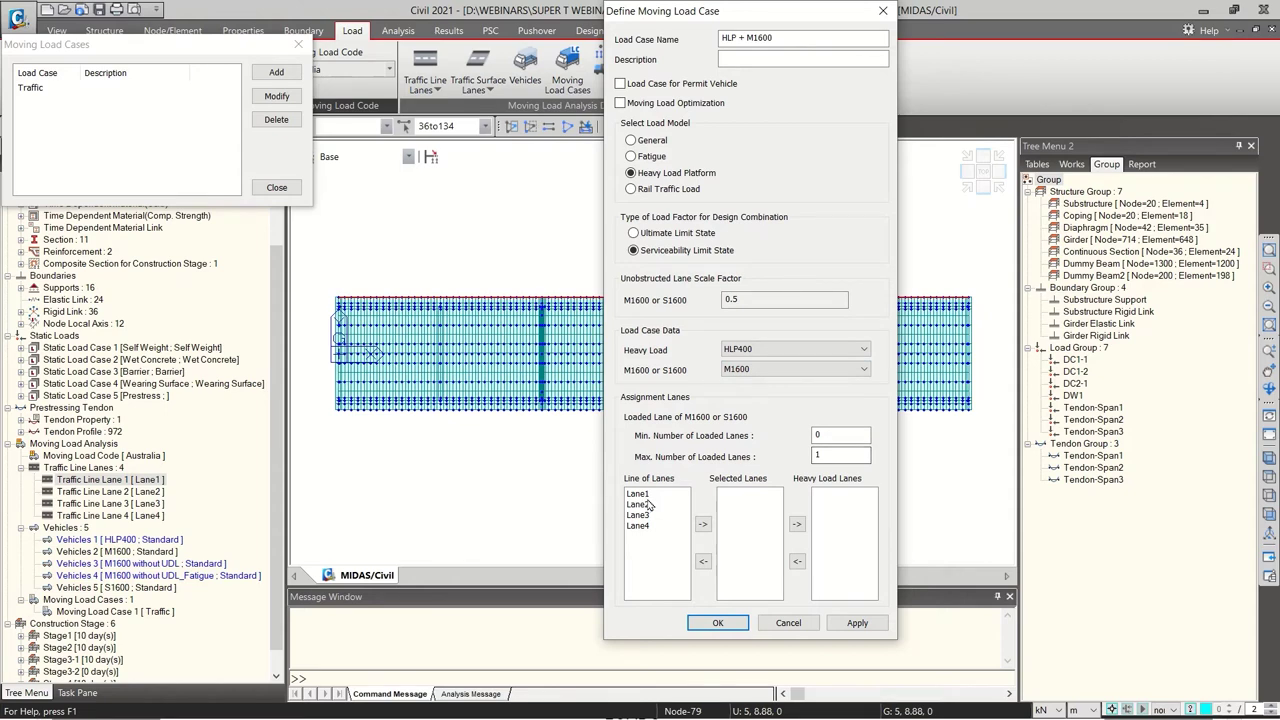
# Load Lane1–Lane4 with 4 max lanes, set heavy pairs 1:2, 2:3, 3:4, and save HLP + M1600
pyautogui.moveTo(648, 494); pyautogui.dragTo(652, 530)
pyautogui.click(703, 526)
pyautogui.moveTo(820, 456); pyautogui.dragTo(719, 456)
pyautogui.write('4')
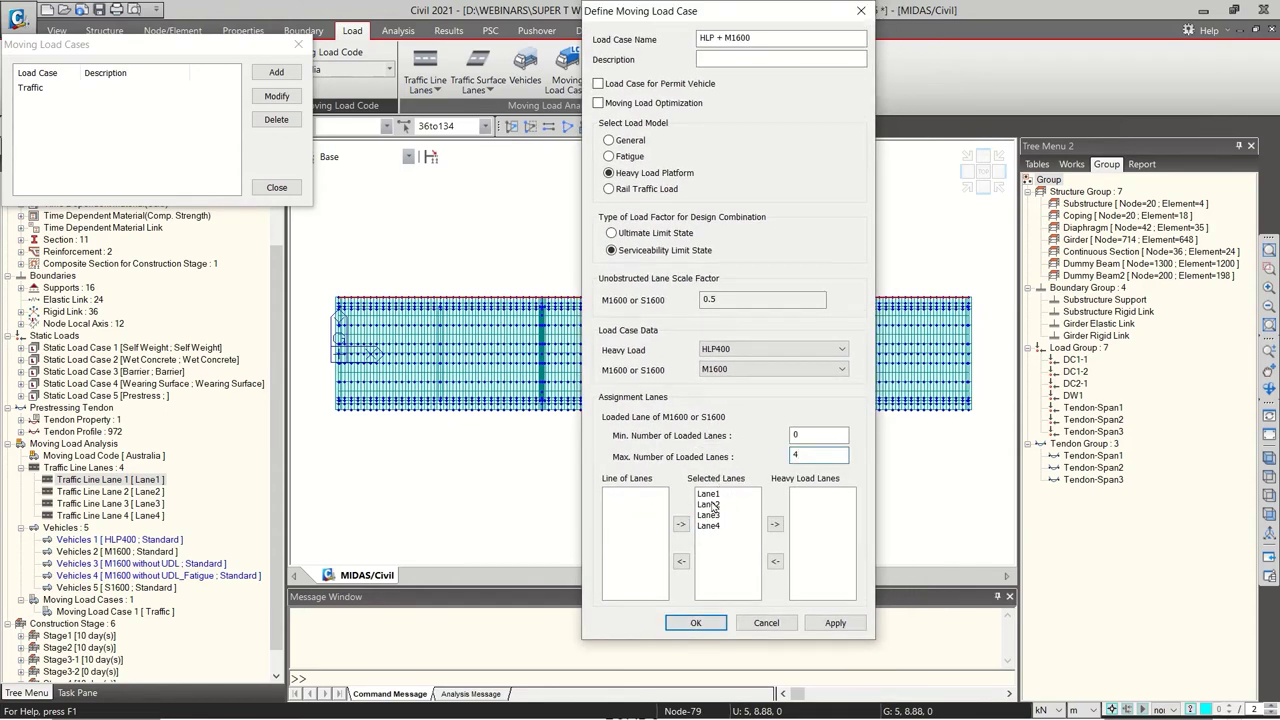
pyautogui.moveTo(724, 495); pyautogui.dragTo(726, 507)
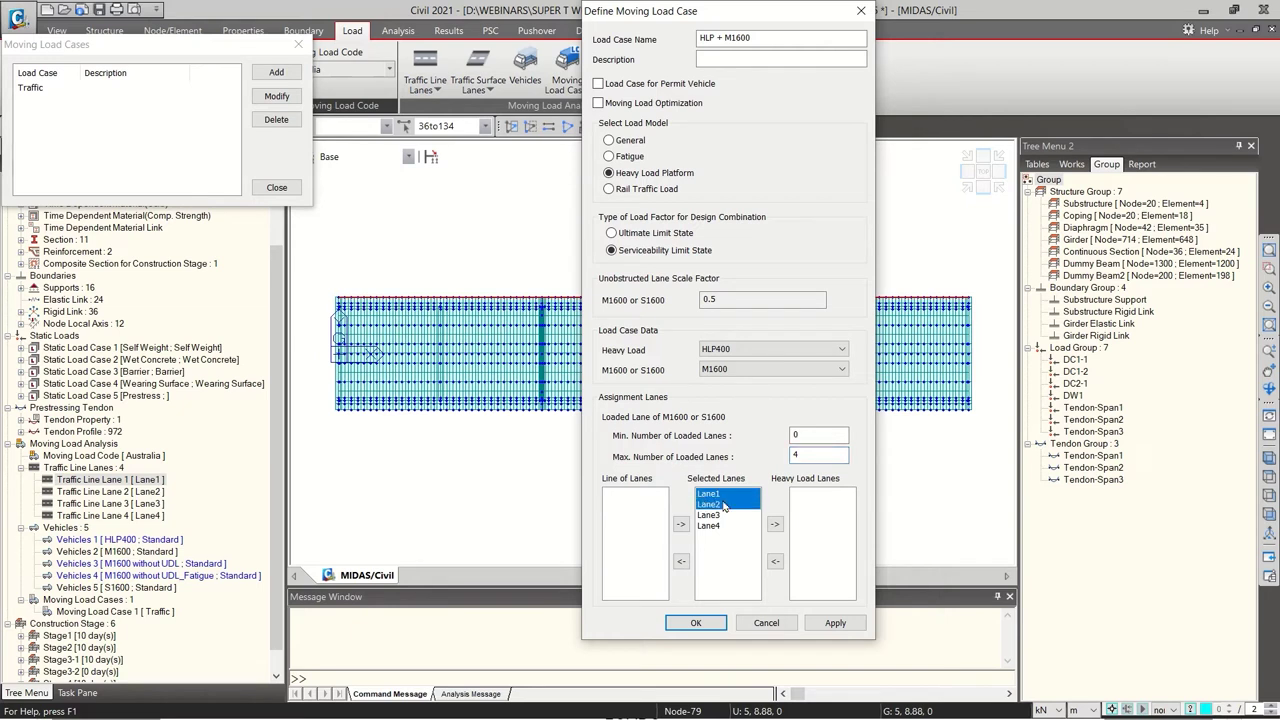
pyautogui.click(774, 524)
pyautogui.click(729, 506)
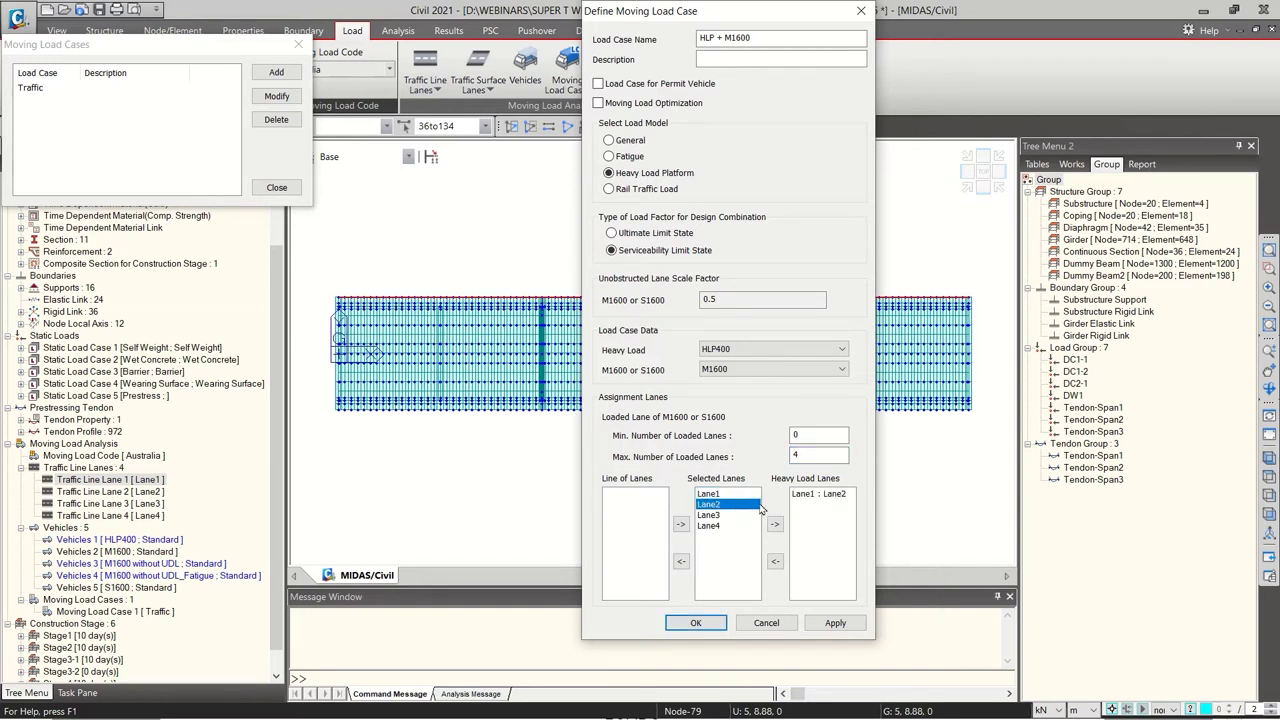
pyautogui.moveTo(727, 510); pyautogui.dragTo(721, 526)
pyautogui.click(774, 524)
pyautogui.click(721, 516)
pyautogui.click(774, 524)
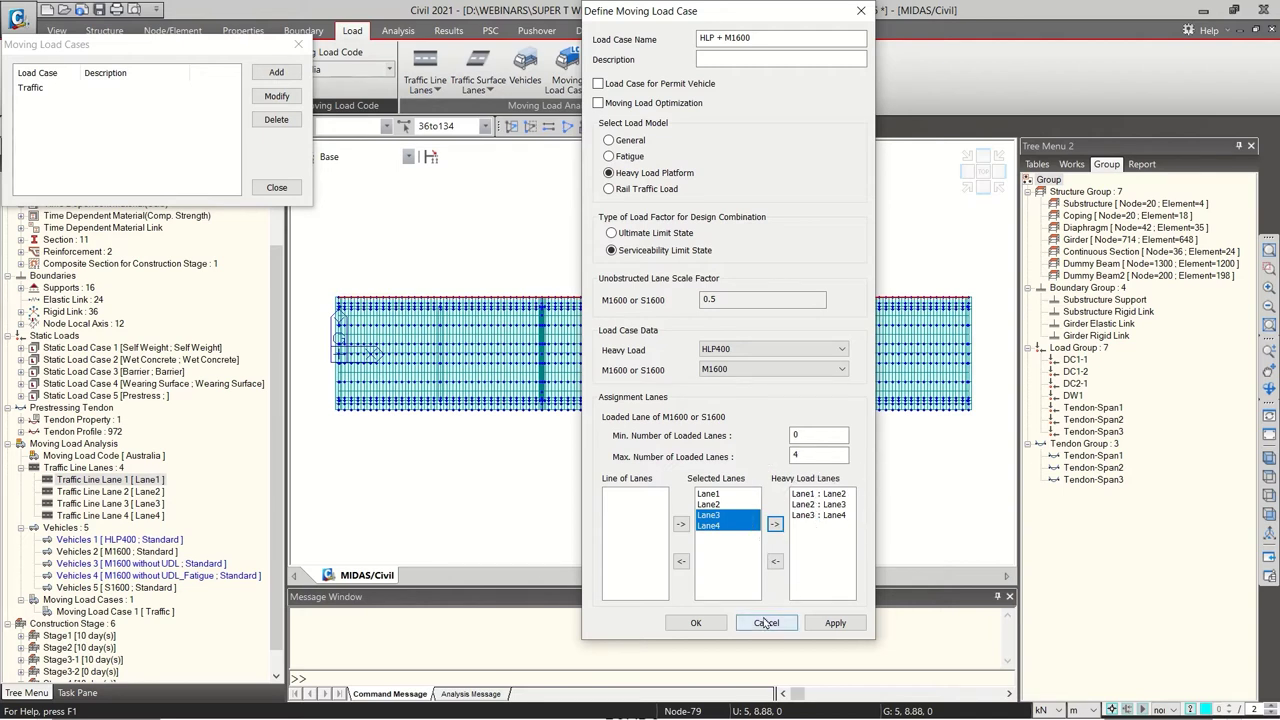
pyautogui.click(833, 623)
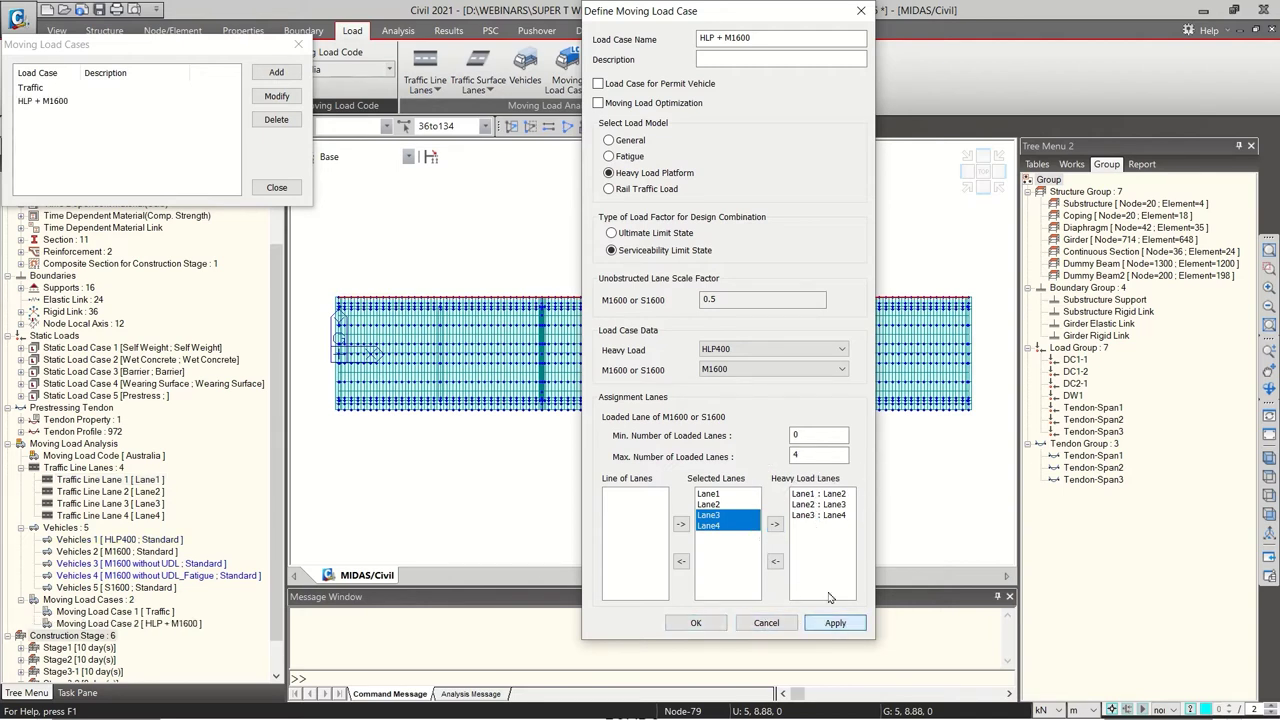
# Save HLP + S1600 with S1600 as the accompanying vehicle, then start naming a Fatigue case
pyautogui.write('S')
pyautogui.click(725, 370)
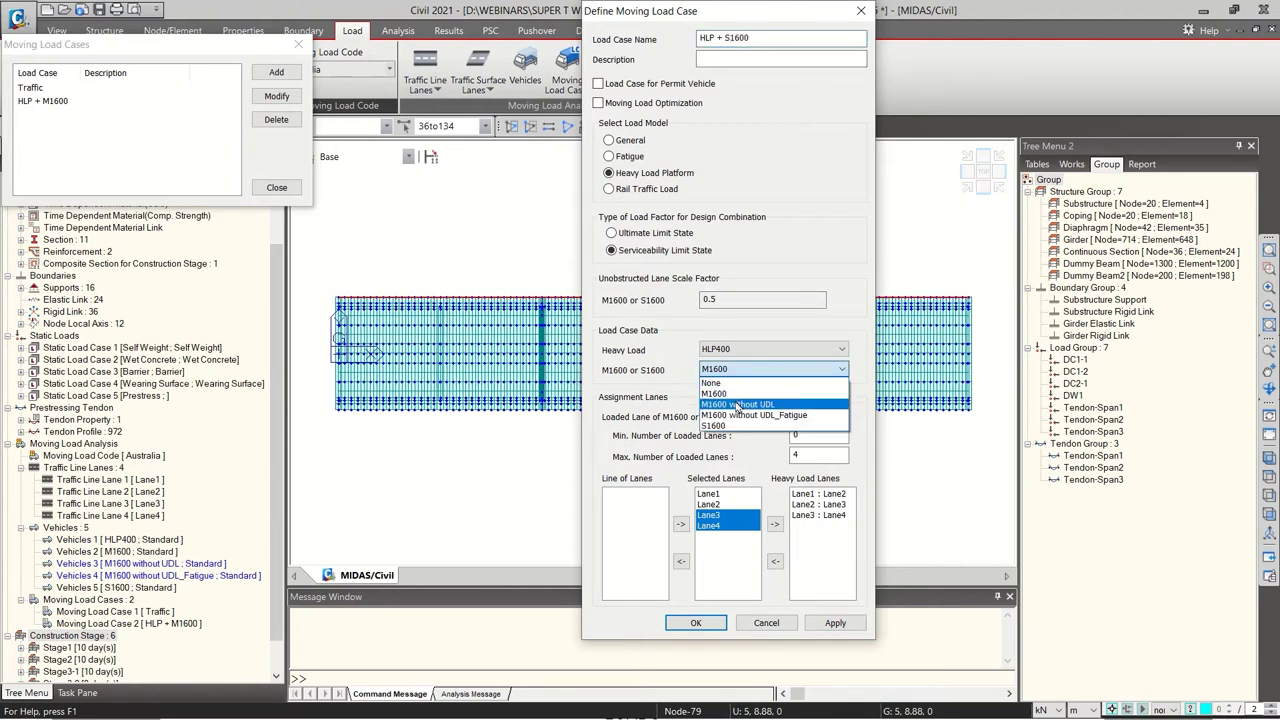
pyautogui.click(737, 426)
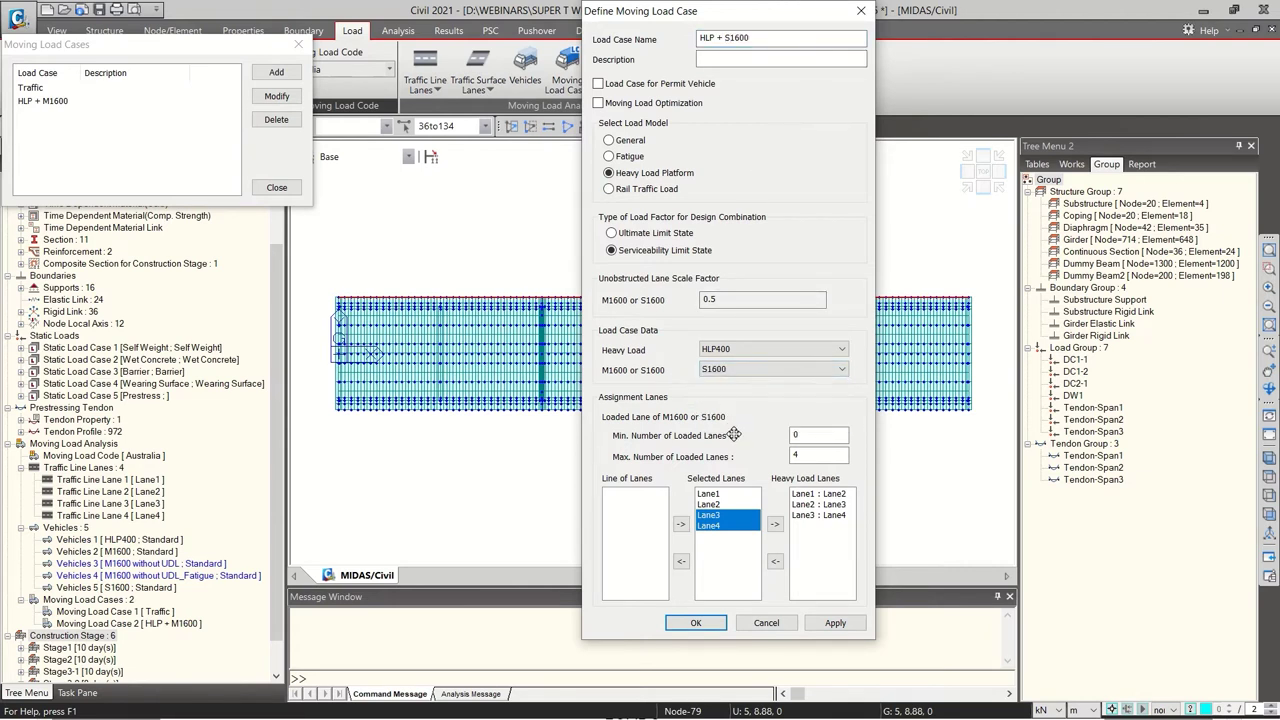
pyautogui.click(831, 623)
pyautogui.moveTo(756, 38); pyautogui.dragTo(679, 34)
pyautogui.write('Fatigue')
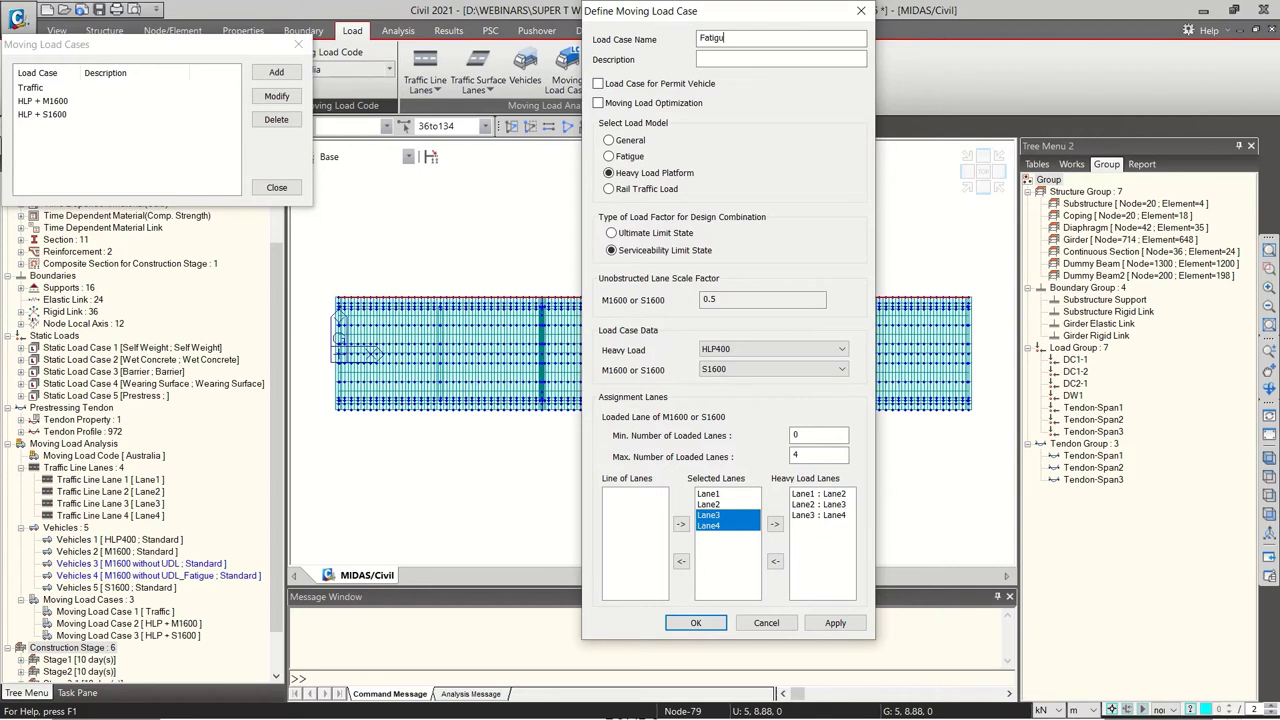
# Give the Fatigue case a VL:M1600 without UDL_Fatigue sub-load on Lane1–Lane4 and save it
pyautogui.click(630, 158)
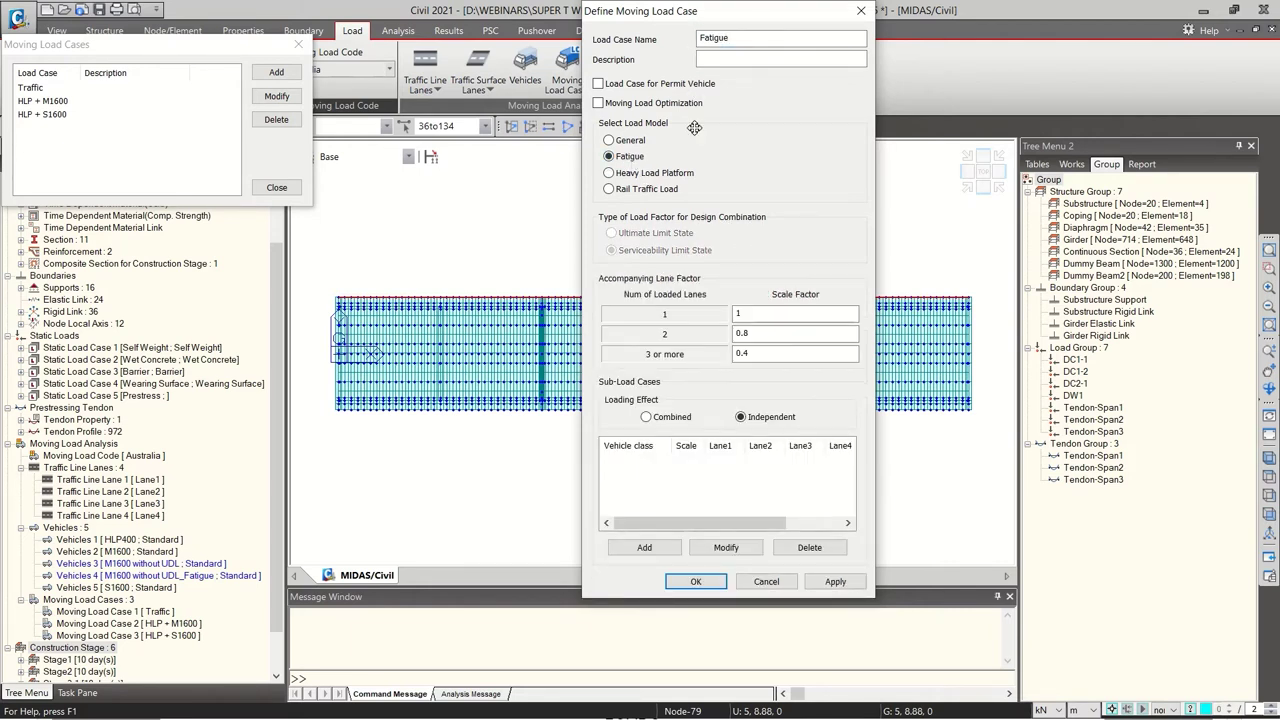
pyautogui.click(644, 547)
pyautogui.click(1057, 55)
pyautogui.click(1060, 78)
pyautogui.doubleClick(1085, 119)
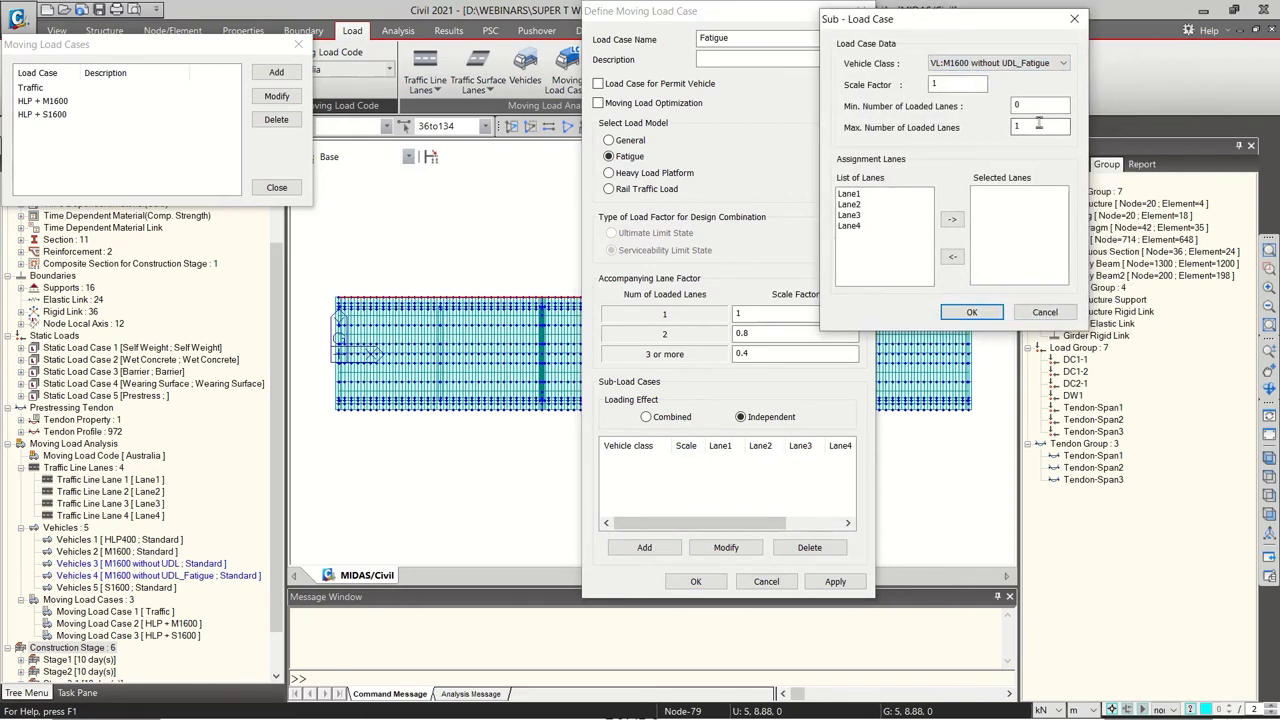
pyautogui.moveTo(887, 196); pyautogui.dragTo(926, 227)
pyautogui.click(952, 218)
pyautogui.click(971, 312)
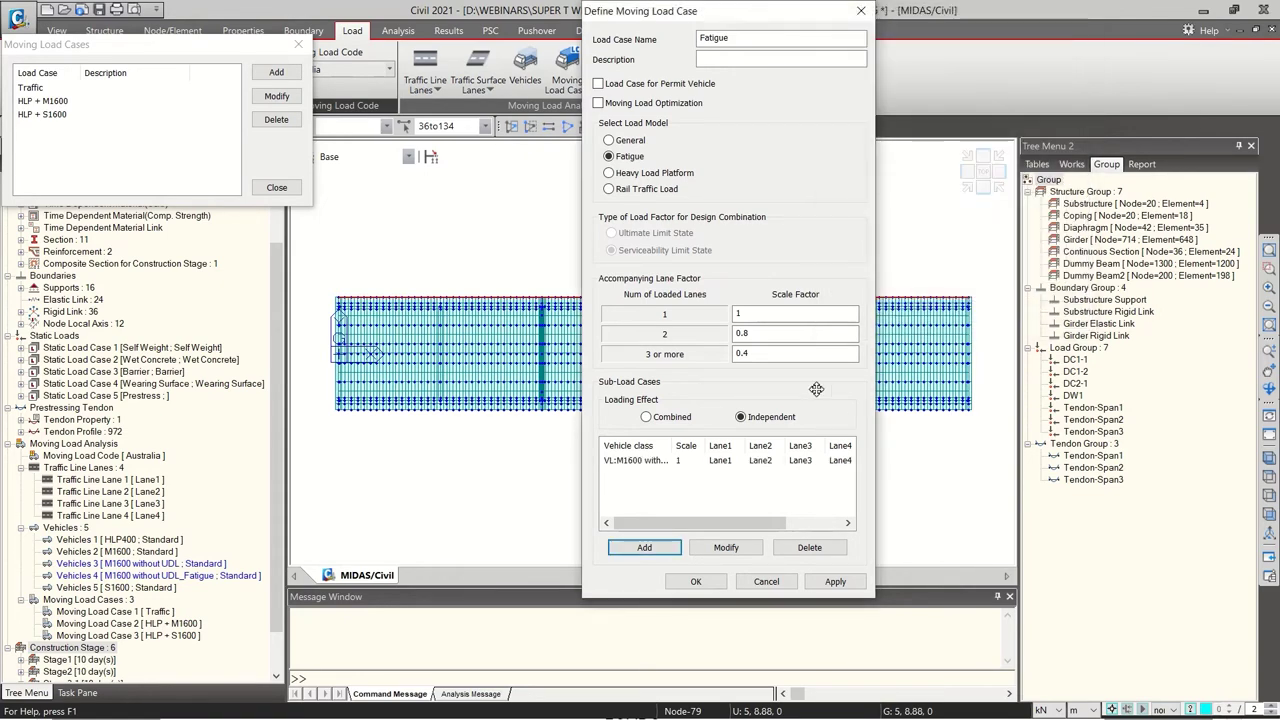
pyautogui.click(833, 581)
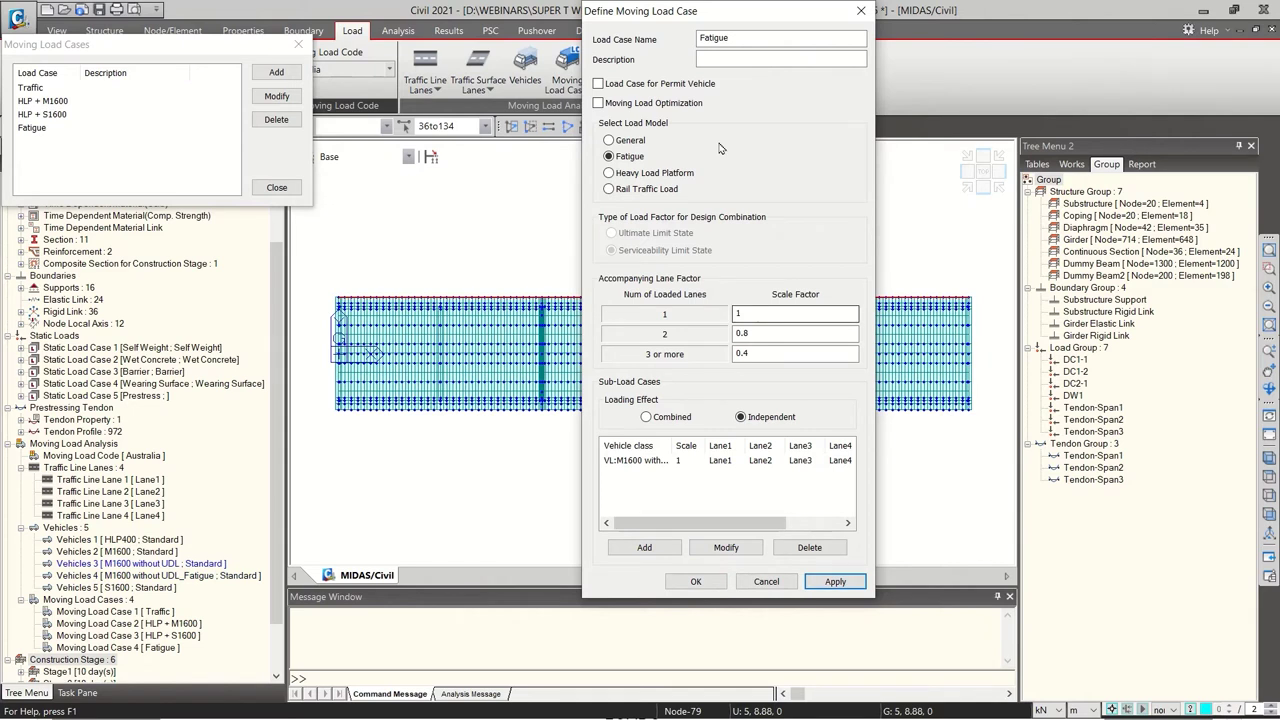
pyautogui.doubleClick(748, 37)
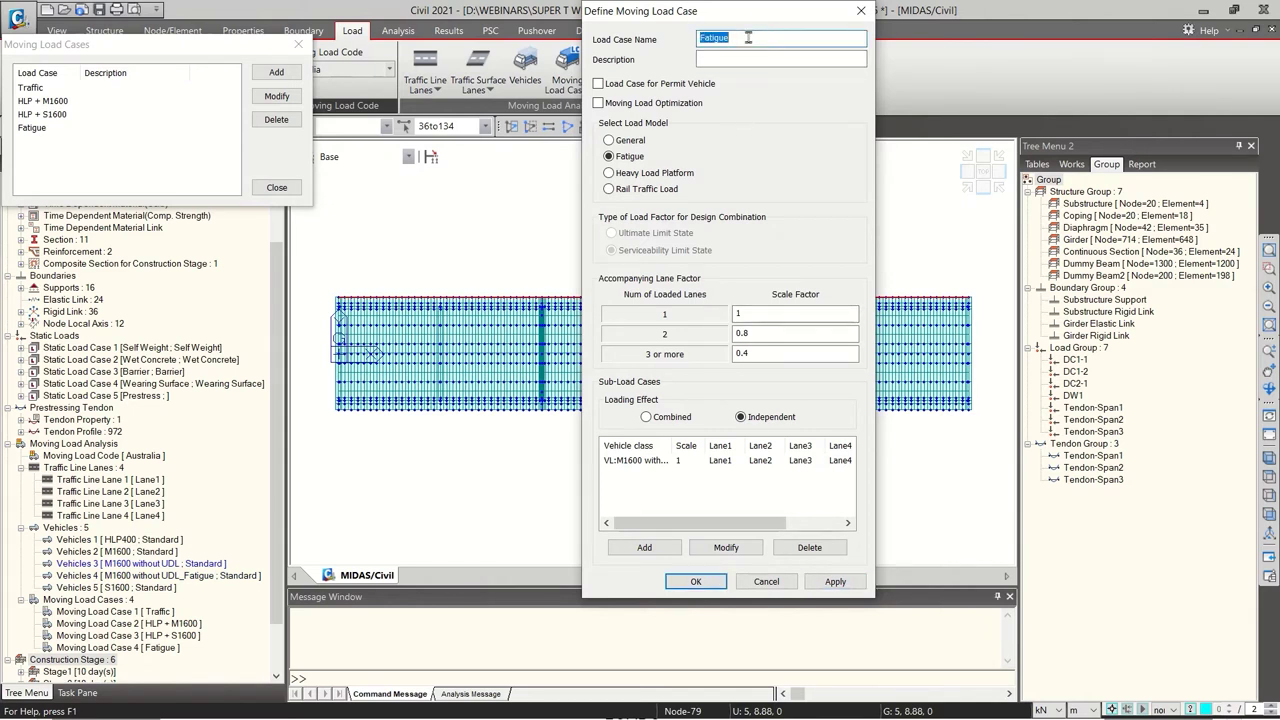
# Save a General case named Deflection using M1600 without UDL with 4 loaded lanes, then close the list
pyautogui.write('De')
pyautogui.click(636, 144)
pyautogui.doubleClick(720, 460)
pyautogui.click(1050, 55)
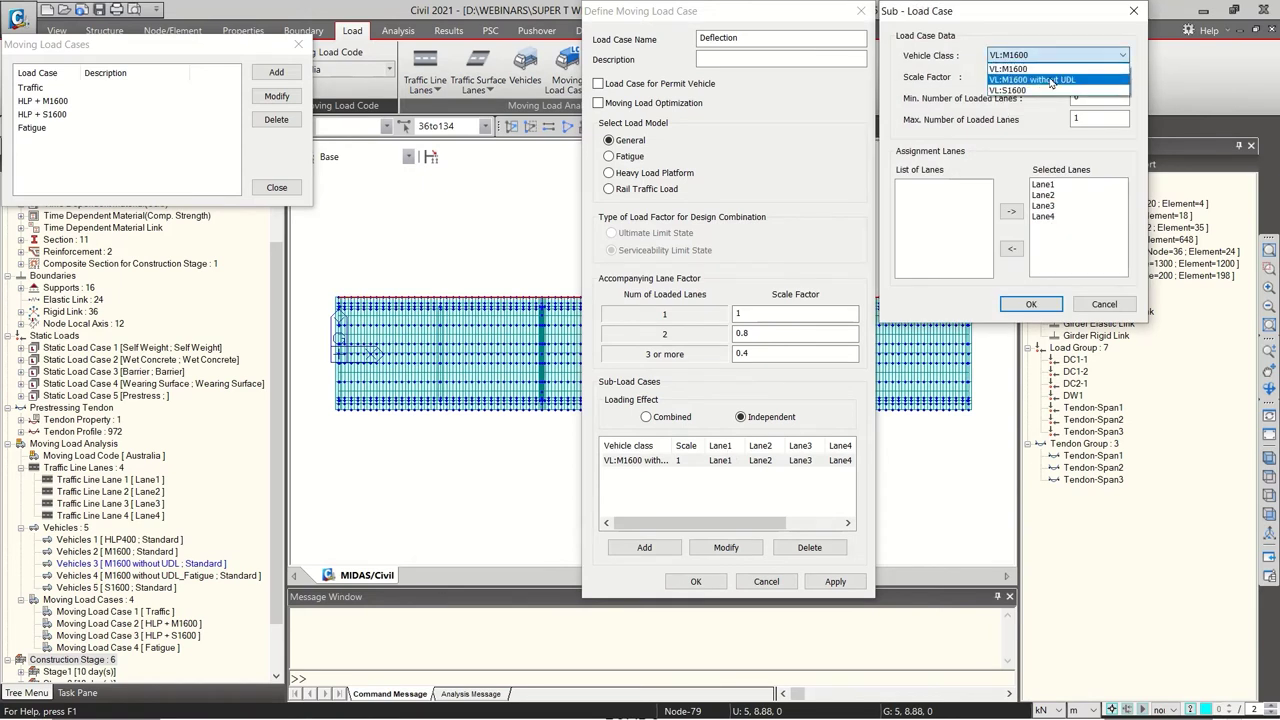
pyautogui.click(1050, 80)
pyautogui.click(1078, 118)
pyautogui.write('4')
pyautogui.click(1034, 310)
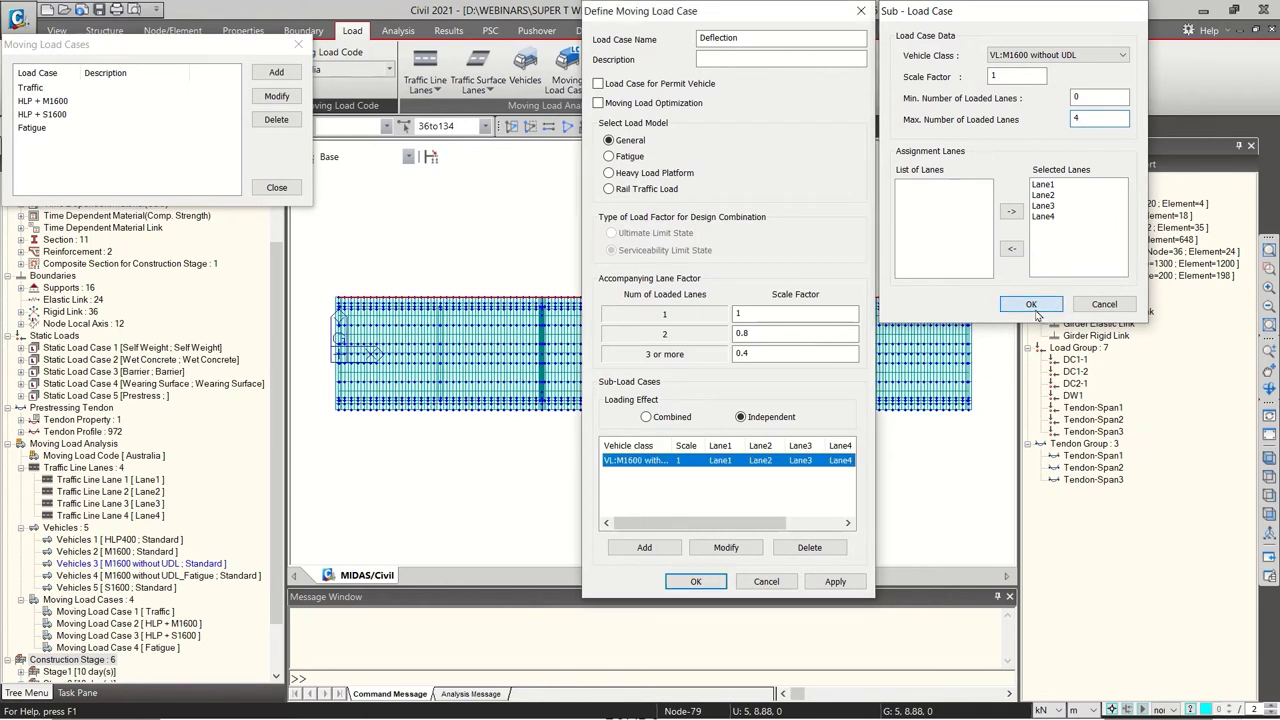
pyautogui.moveTo(672, 455); pyautogui.dragTo(757, 460)
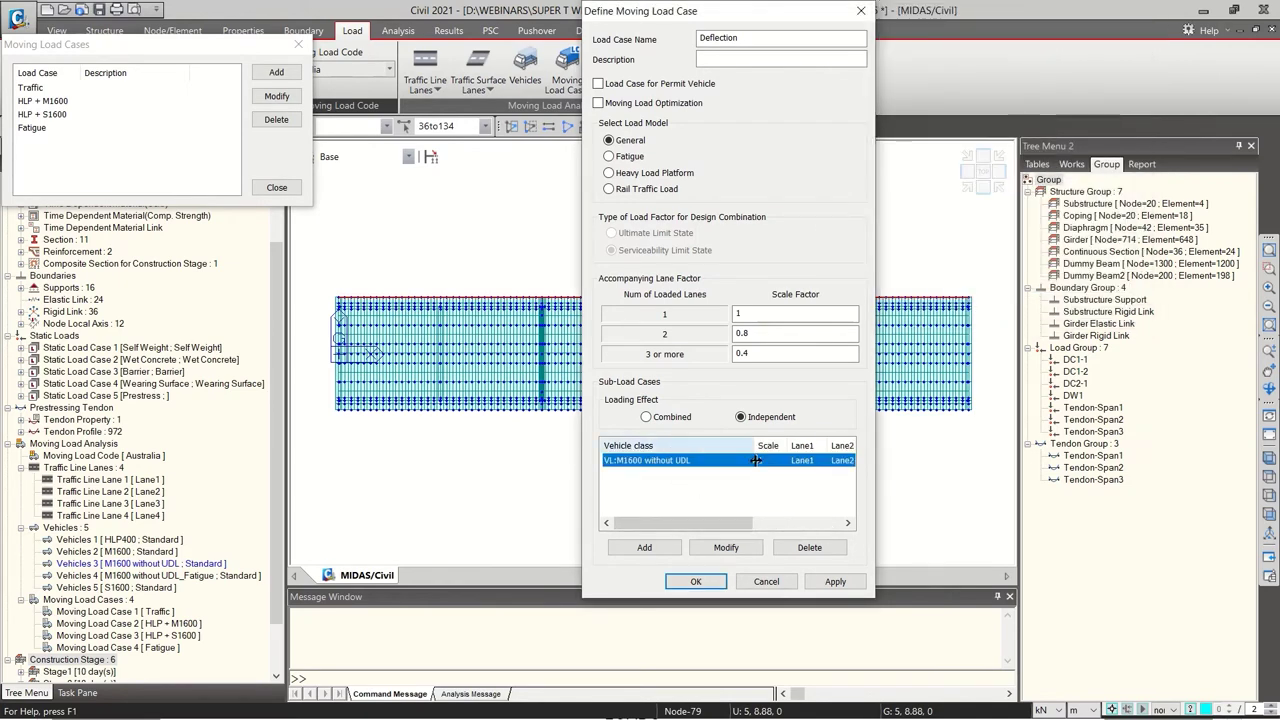
pyautogui.click(695, 581)
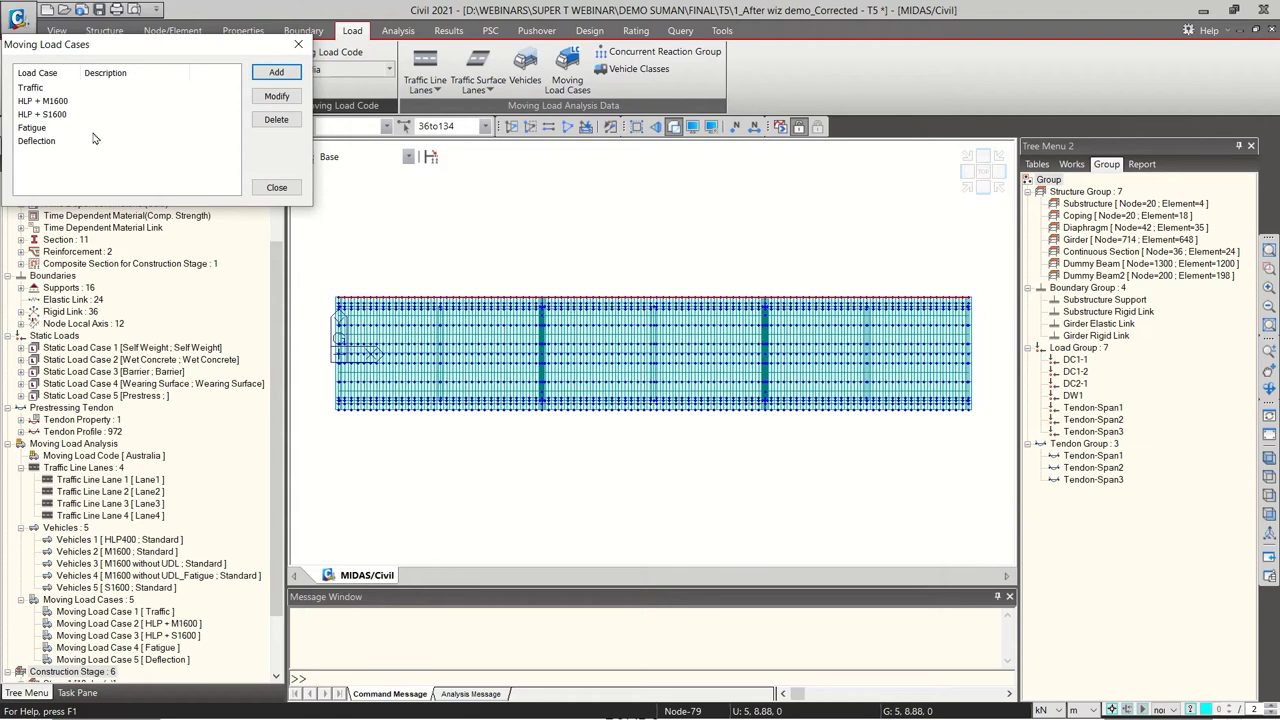
pyautogui.click(276, 187)
pyautogui.scroll(2, 105, 190)
# Collapse the Works tree to level 2 and perform the analysis of the bridge model
pyautogui.rightClick(30, 179)
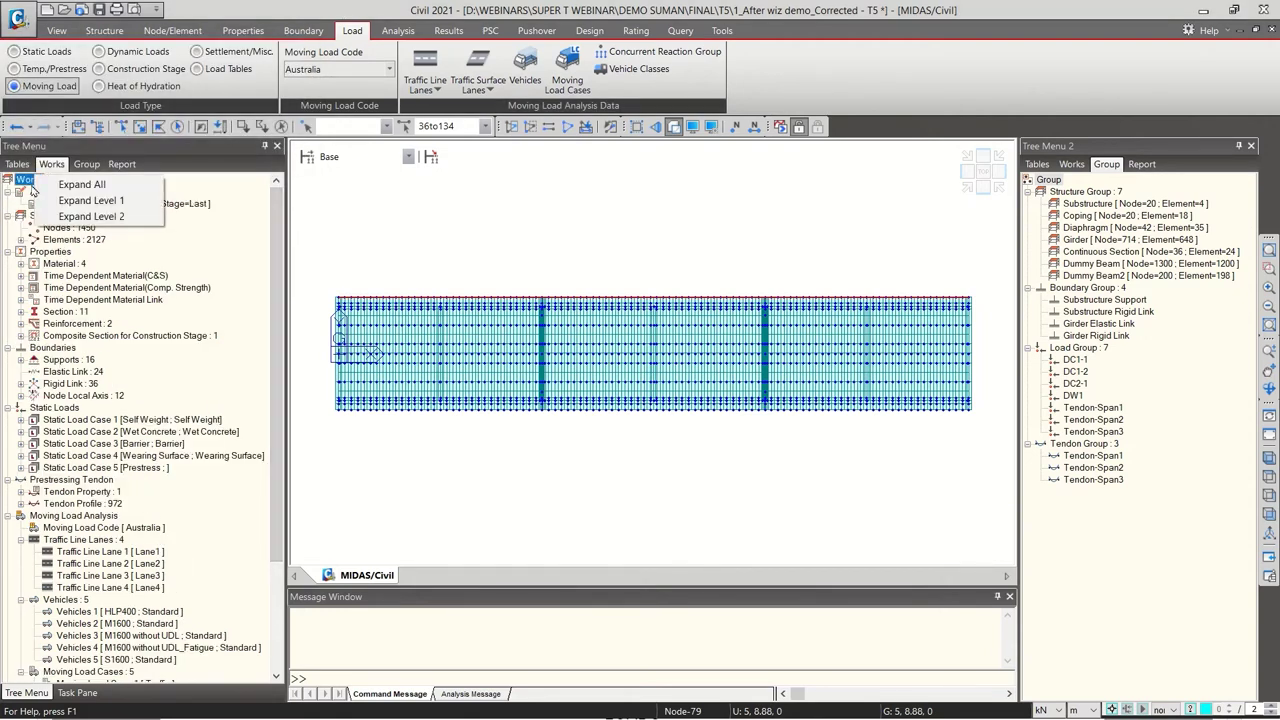
pyautogui.click(60, 214)
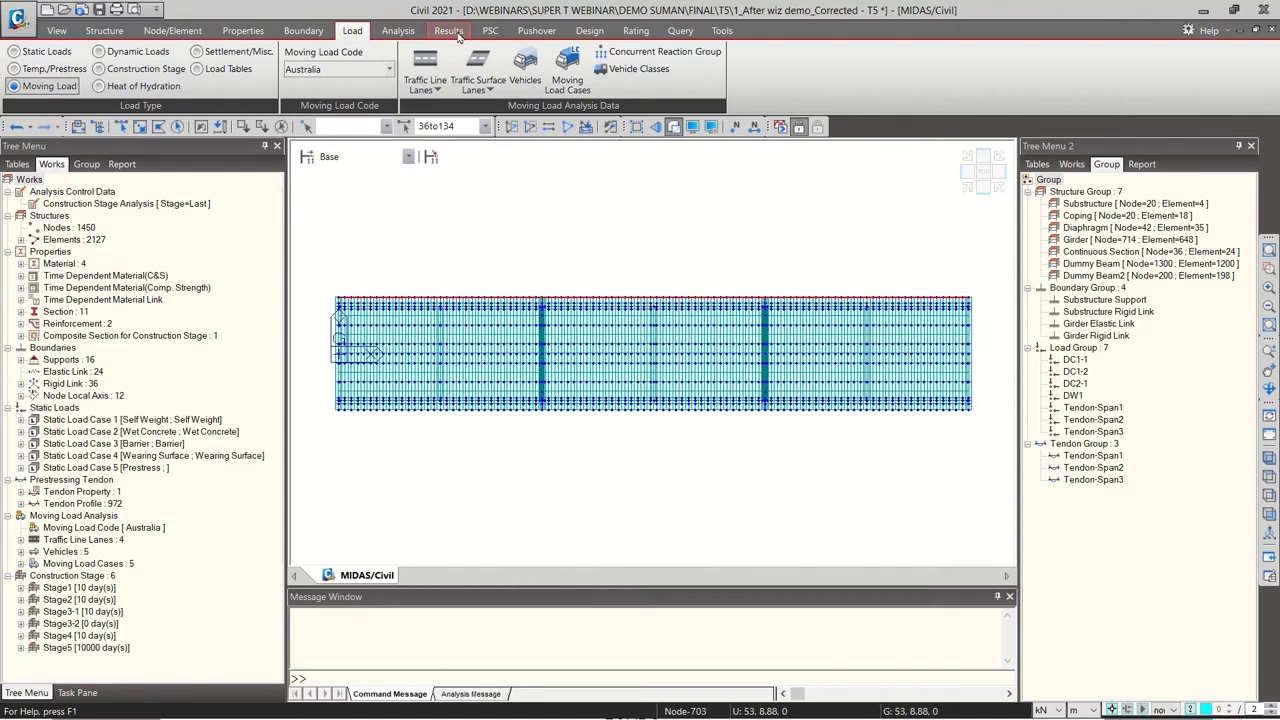
pyautogui.click(410, 31)
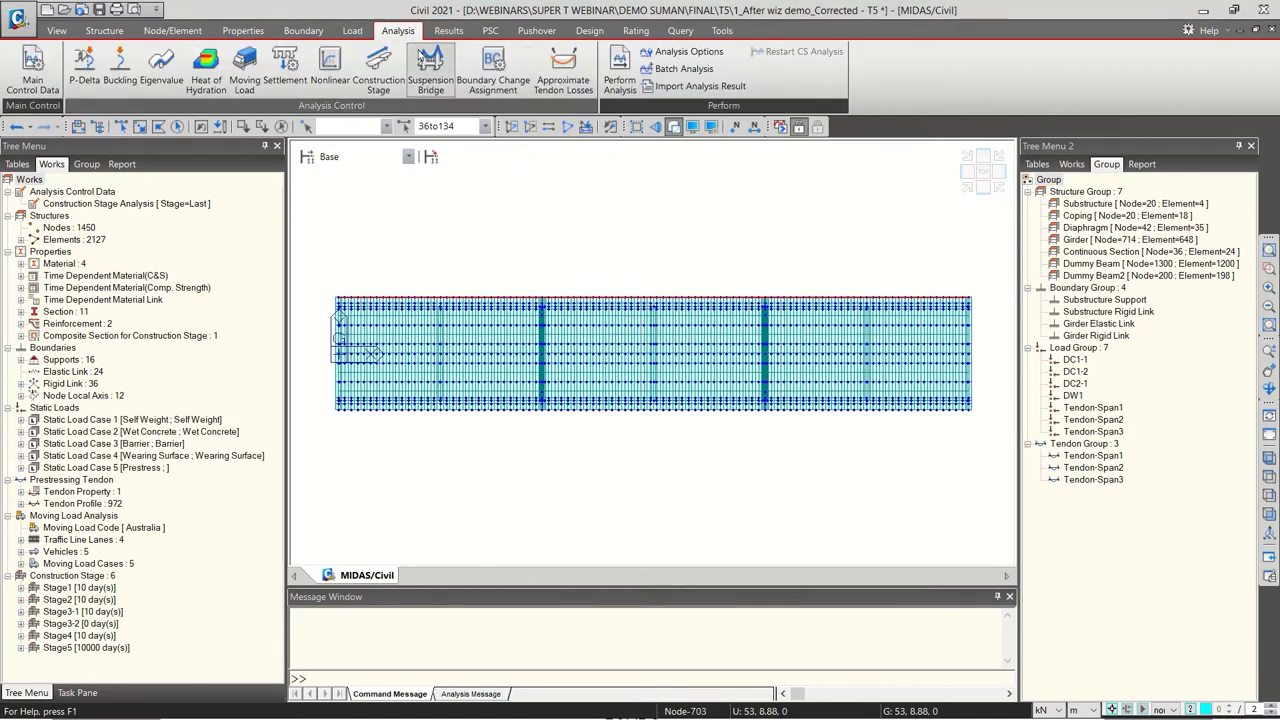
pyautogui.click(620, 84)
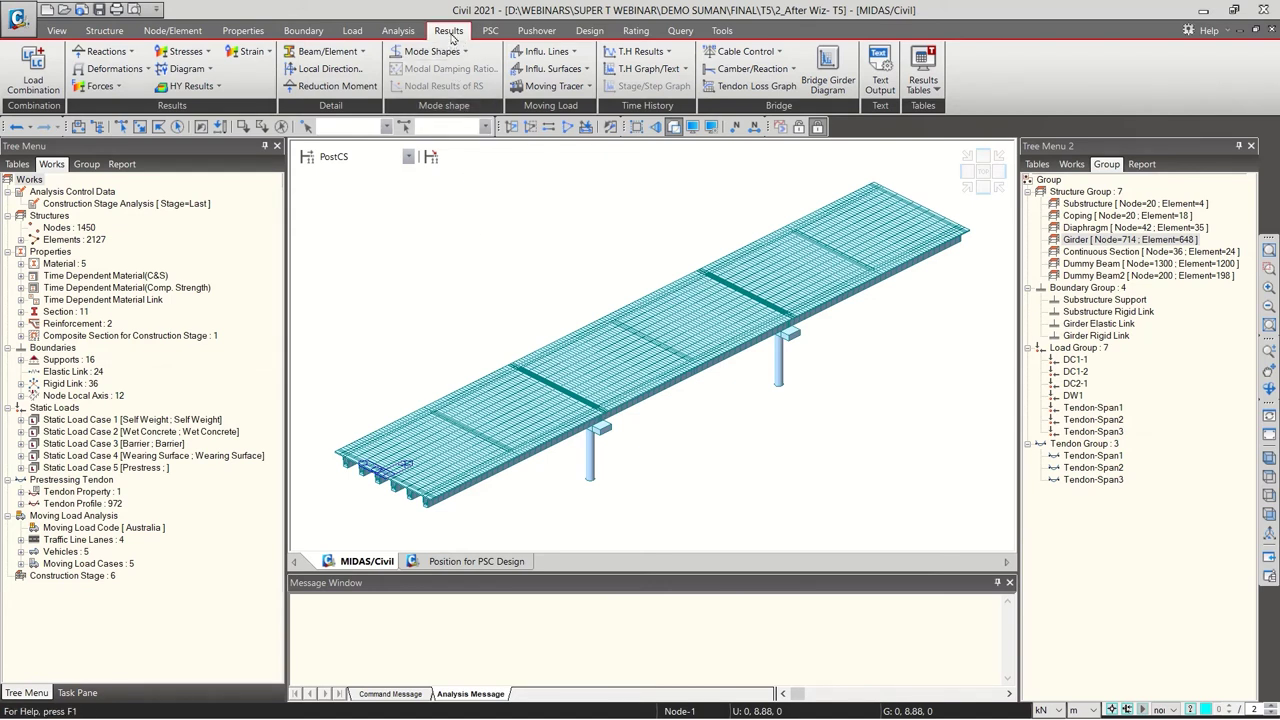
# Preview AS 5100.2:17 auto-generation for a Roadway bridge with Fatigue as fatigue case, then cancel
pyautogui.click(40, 66)
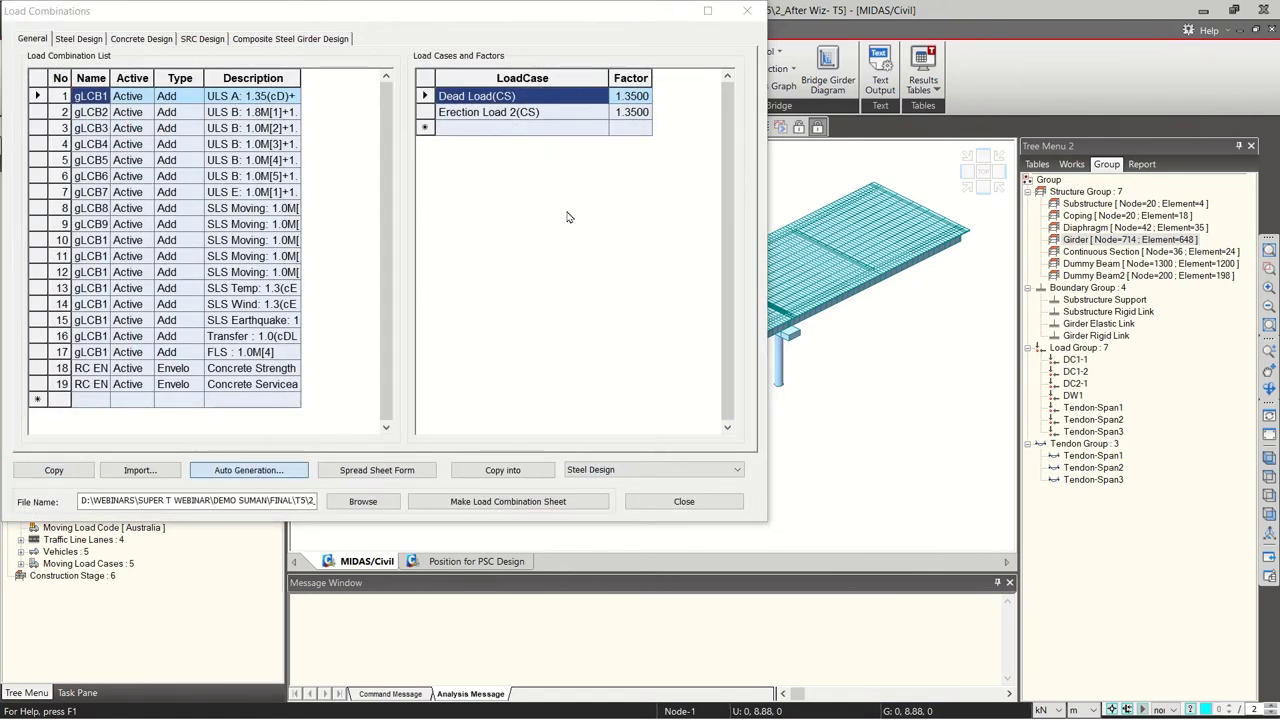
pyautogui.click(248, 470)
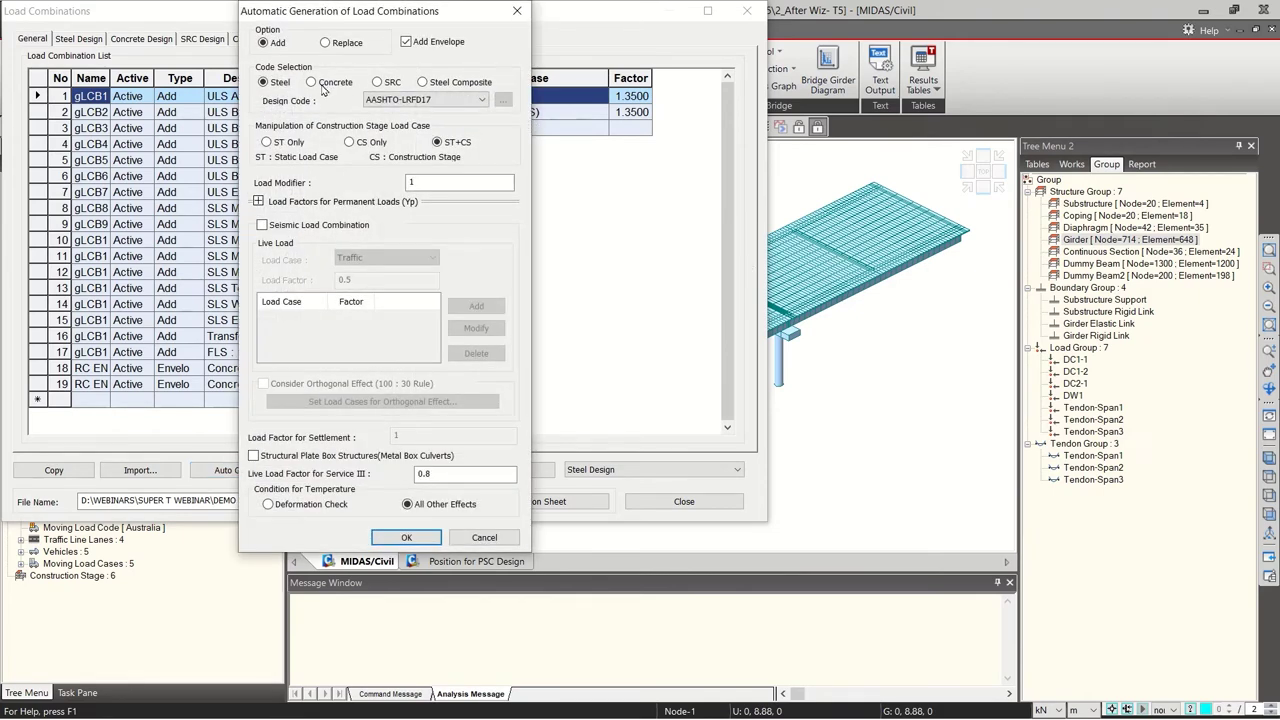
pyautogui.click(415, 101)
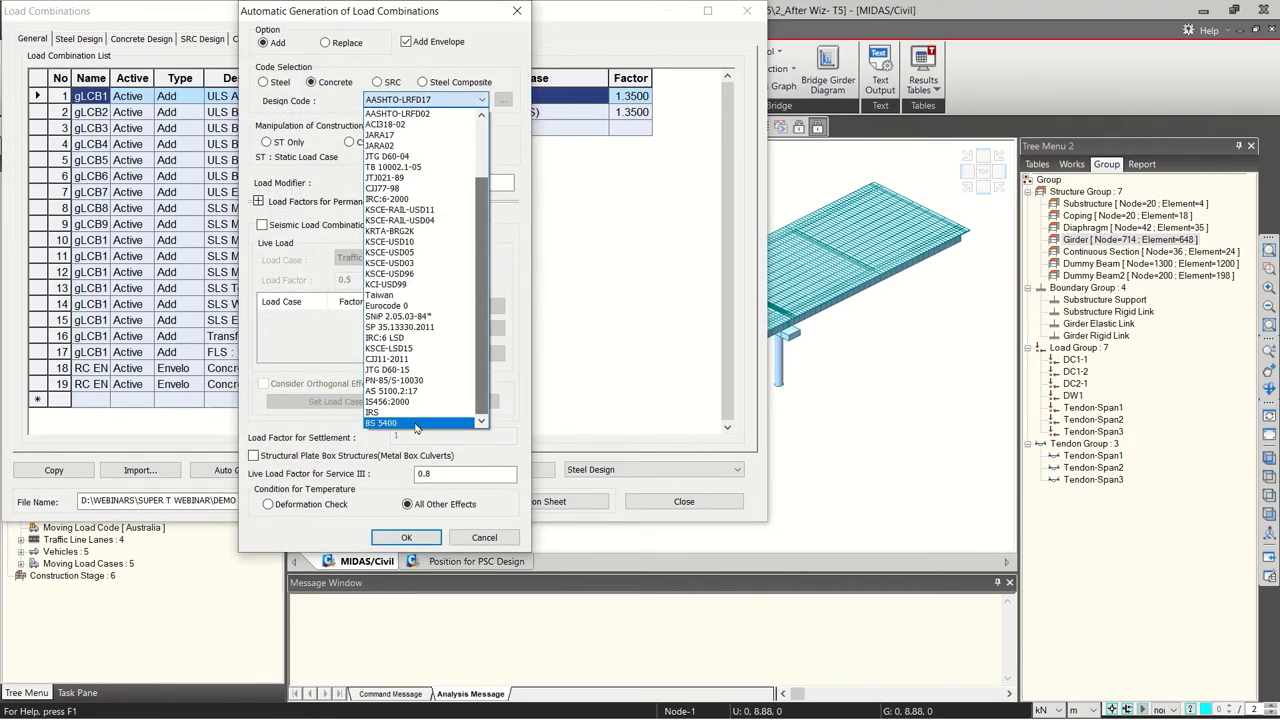
pyautogui.click(395, 391)
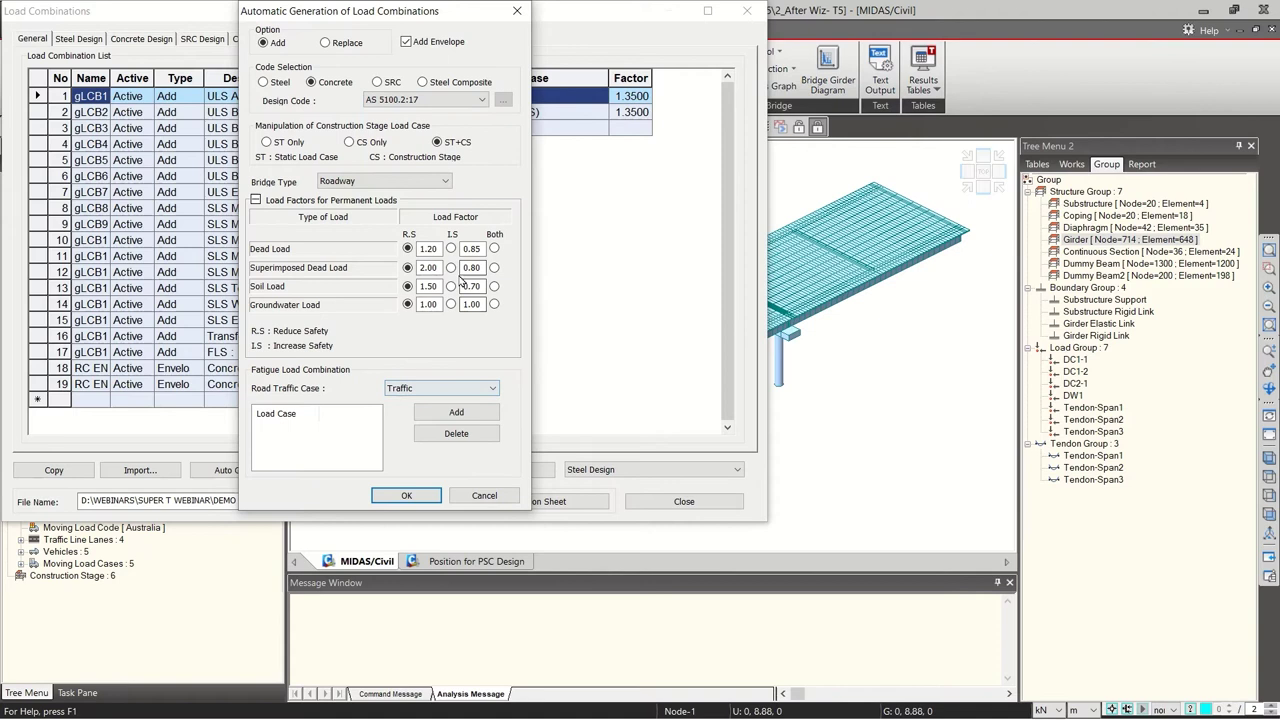
pyautogui.click(455, 147)
pyautogui.click(424, 181)
pyautogui.click(424, 181)
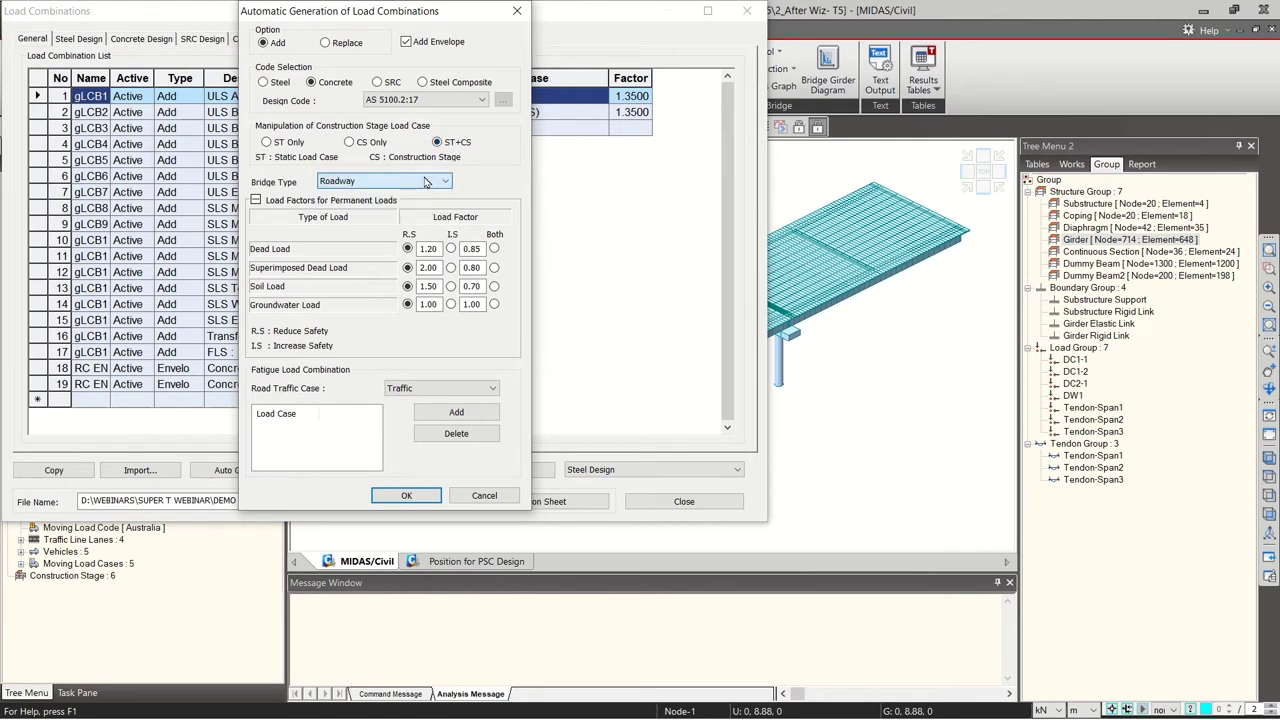
pyautogui.click(401, 396)
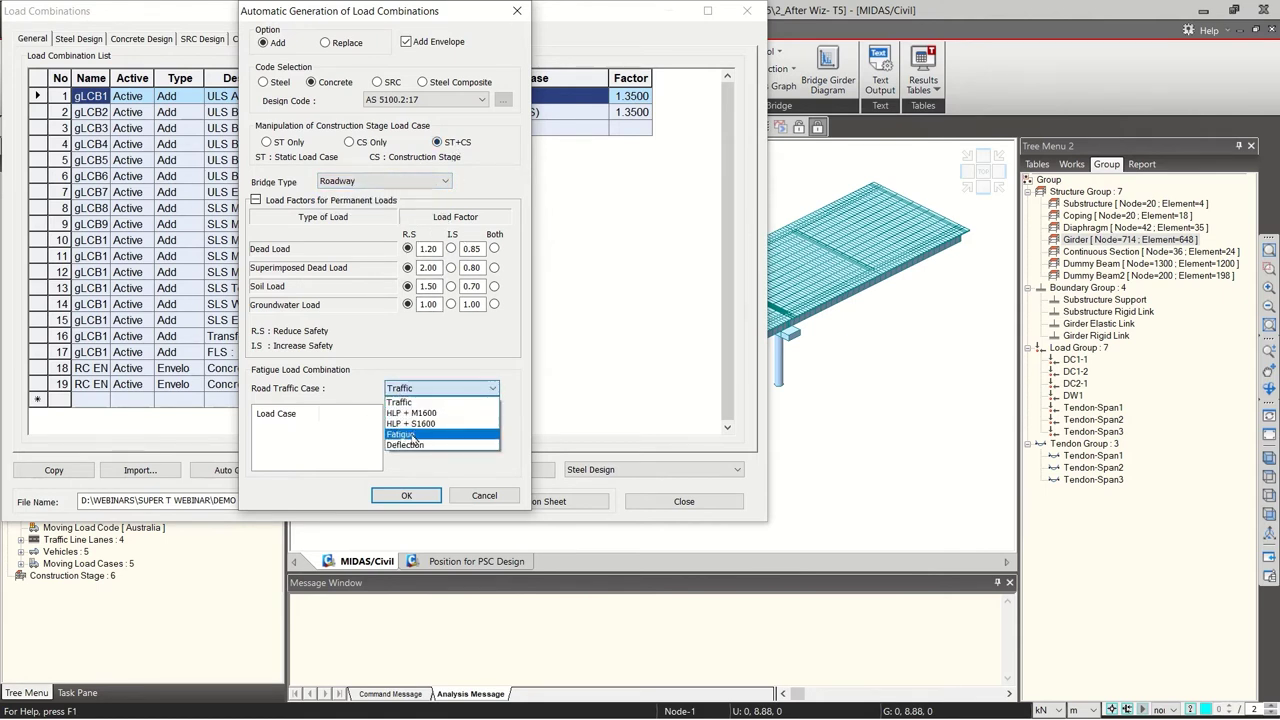
pyautogui.click(428, 442)
pyautogui.click(452, 414)
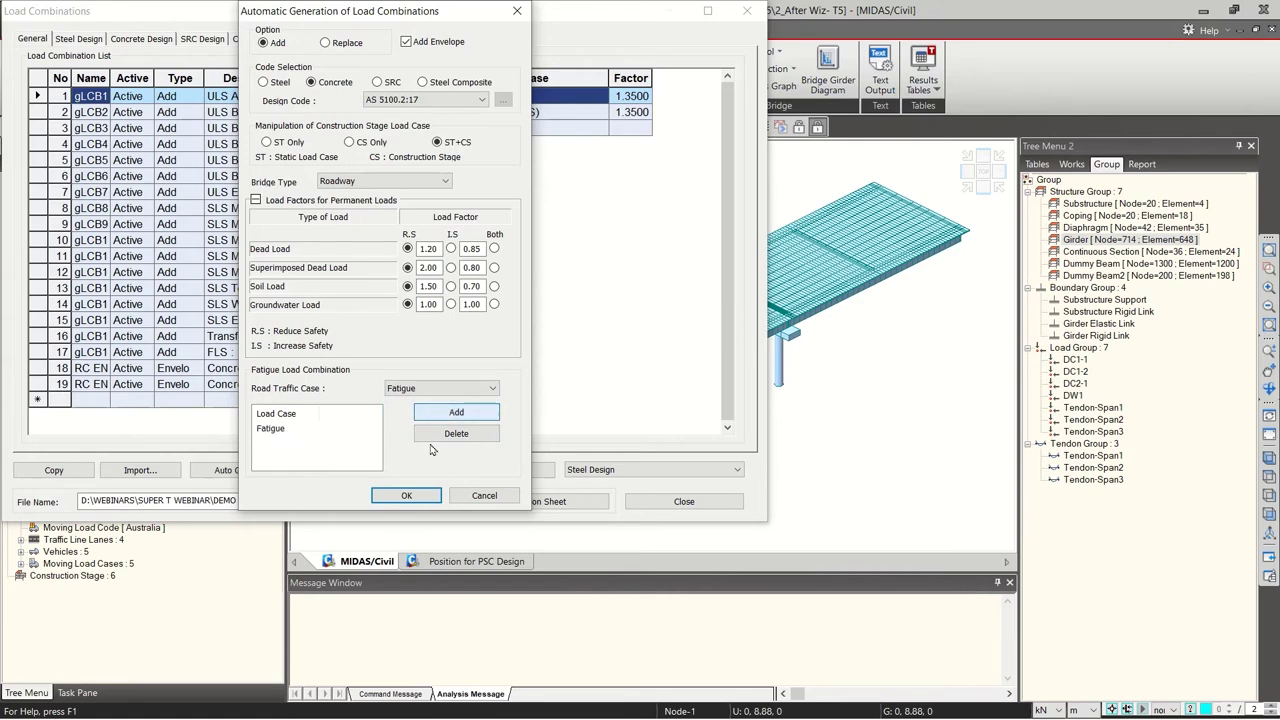
pyautogui.click(484, 496)
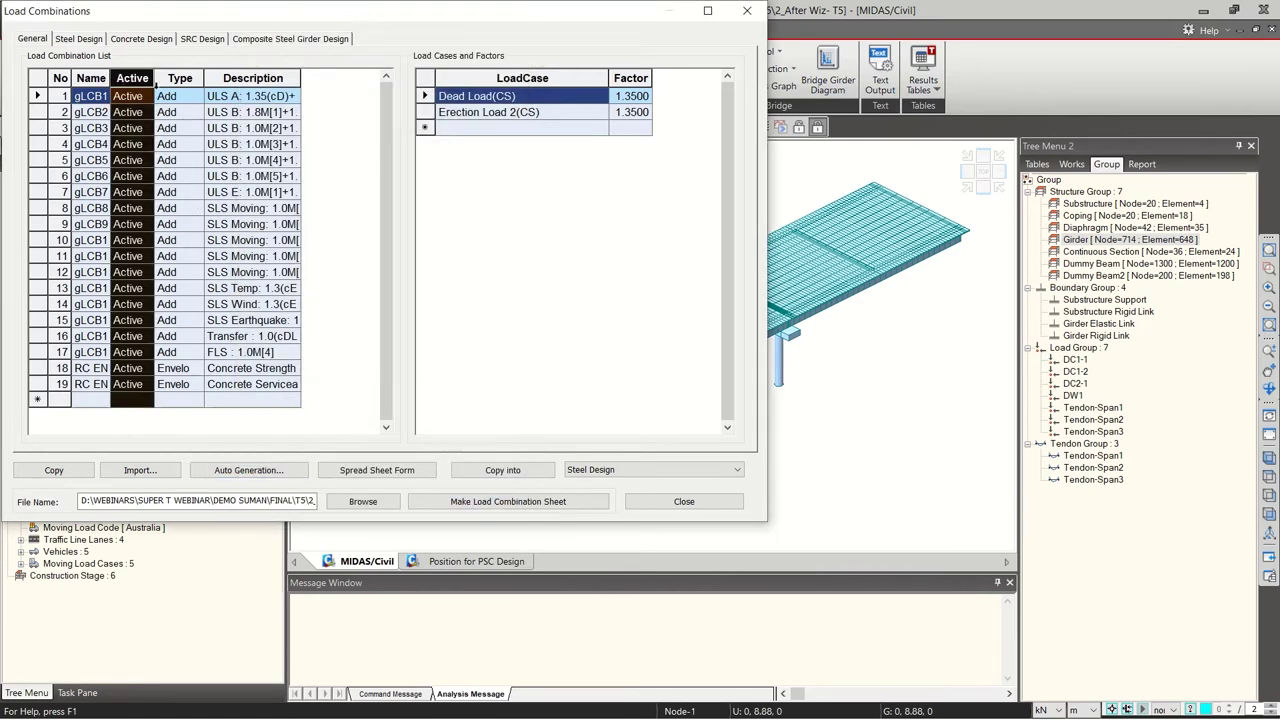
# Inspect general combinations 10, 18 and 19, and set concrete combination cLCB3 to Strength/Stress
pyautogui.click(128, 240)
pyautogui.click(91, 370)
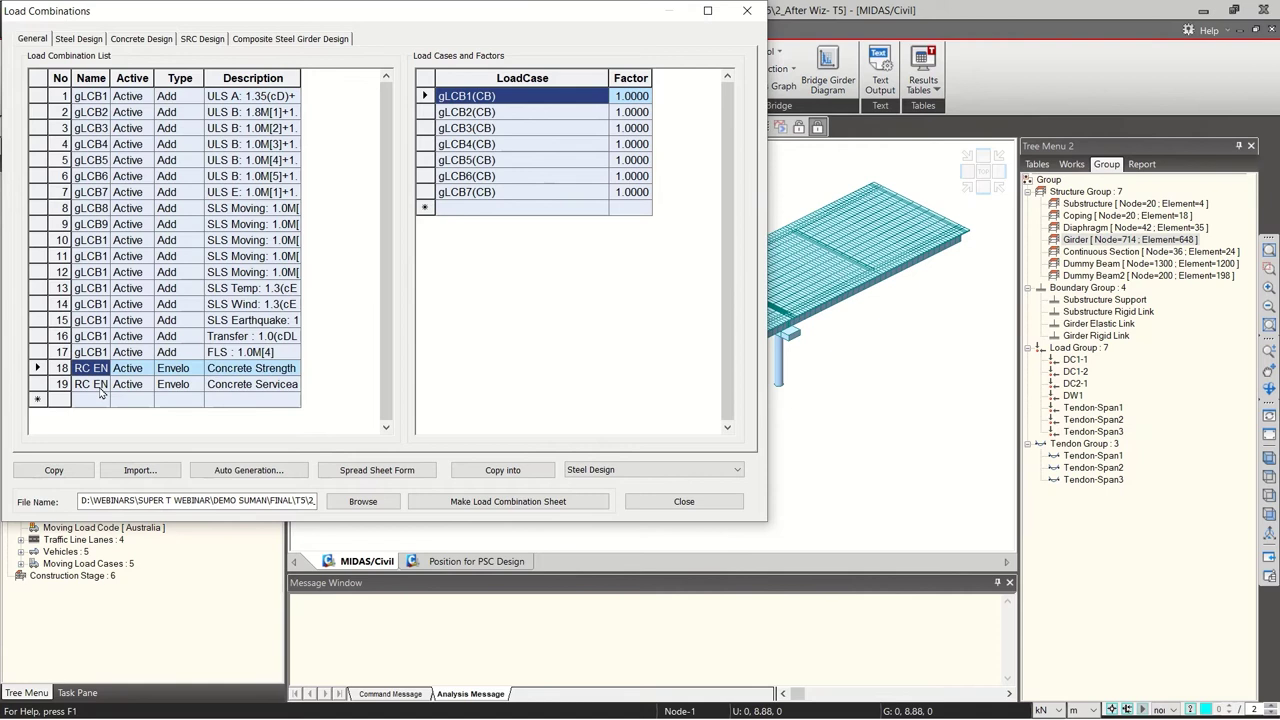
pyautogui.click(99, 386)
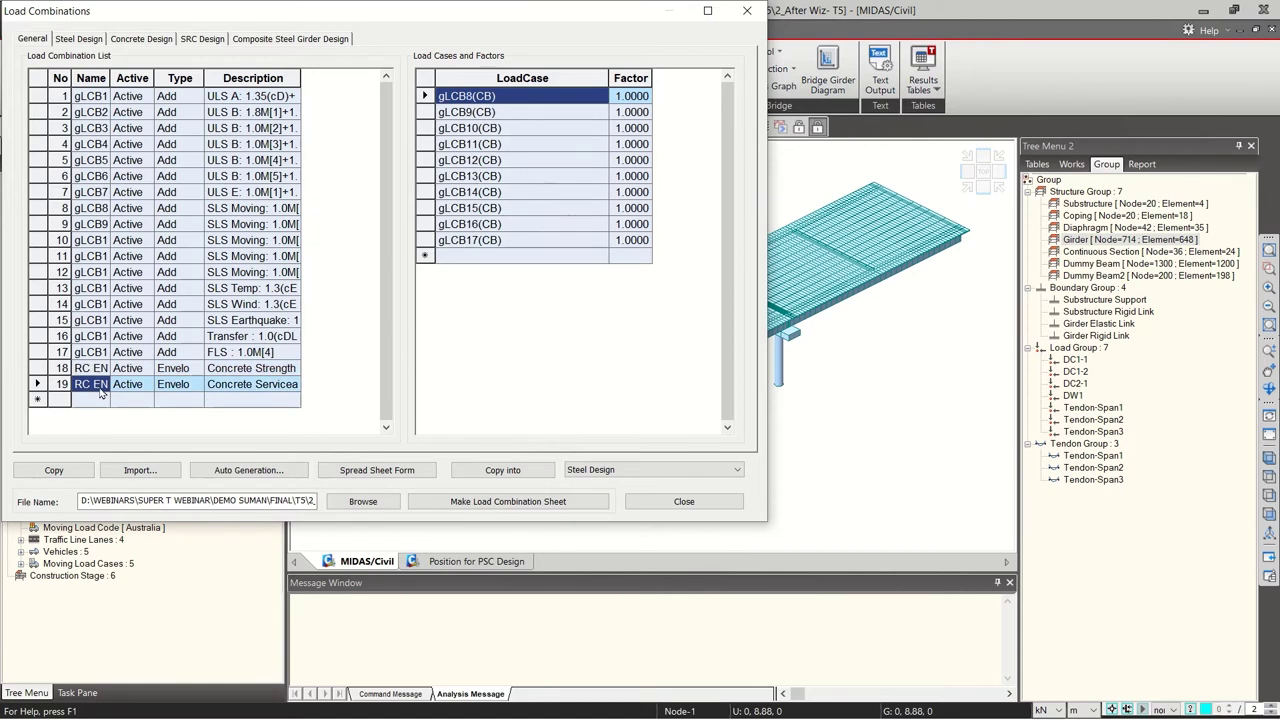
pyautogui.click(142, 39)
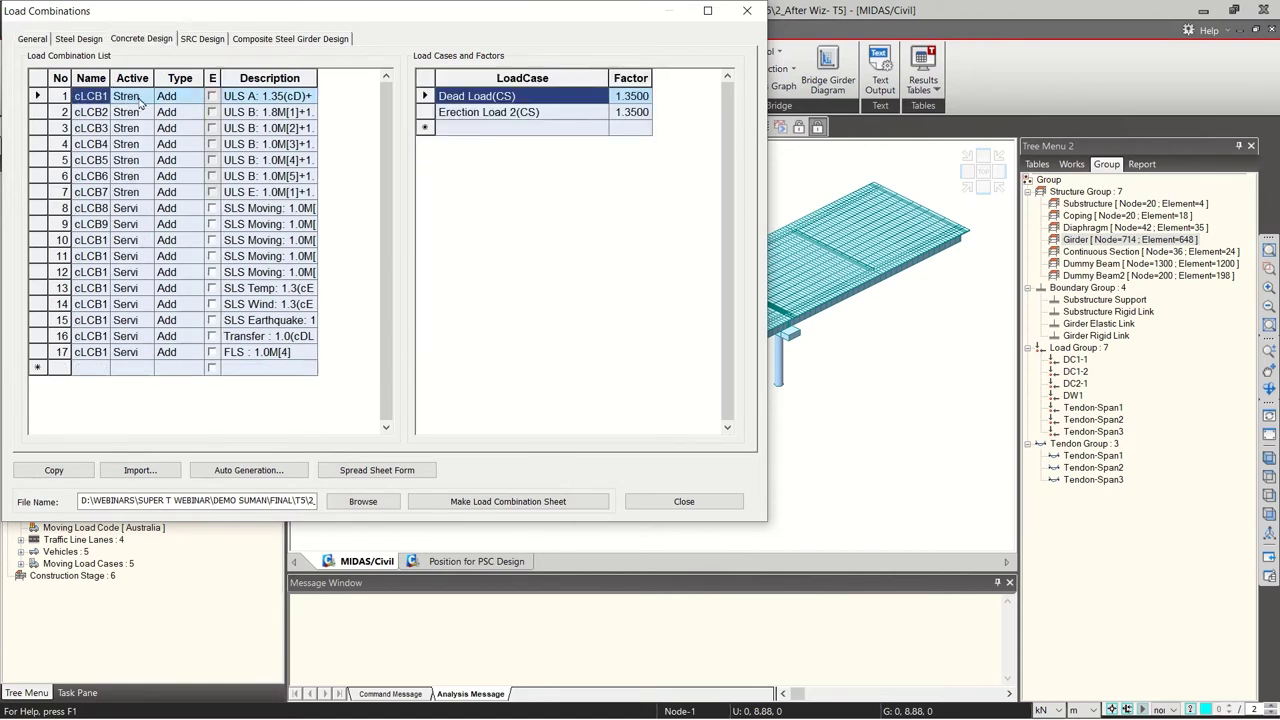
pyautogui.click(136, 128)
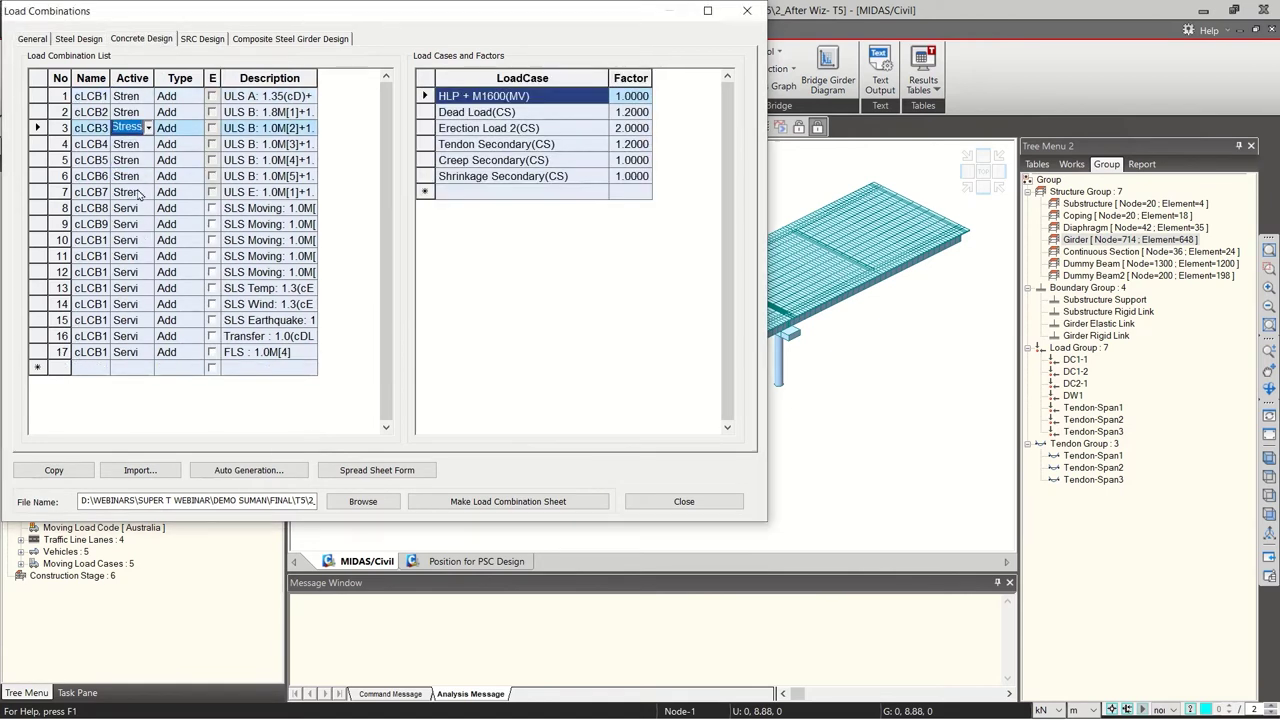
pyautogui.click(147, 129)
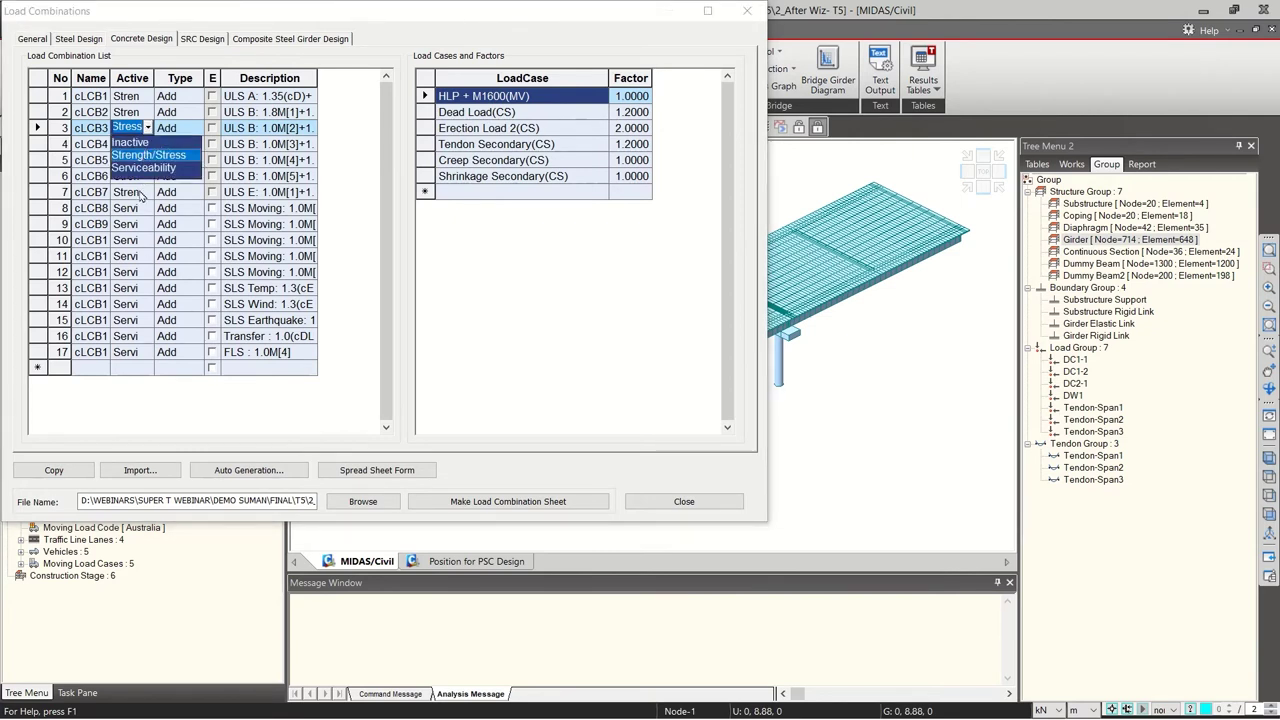
pyautogui.click(147, 155)
# Review load cases of cLCB1, cLCB4, cLCB5 and cLCB7, fit the Active and Name columns, and close
pyautogui.click(130, 101)
pyautogui.click(134, 143)
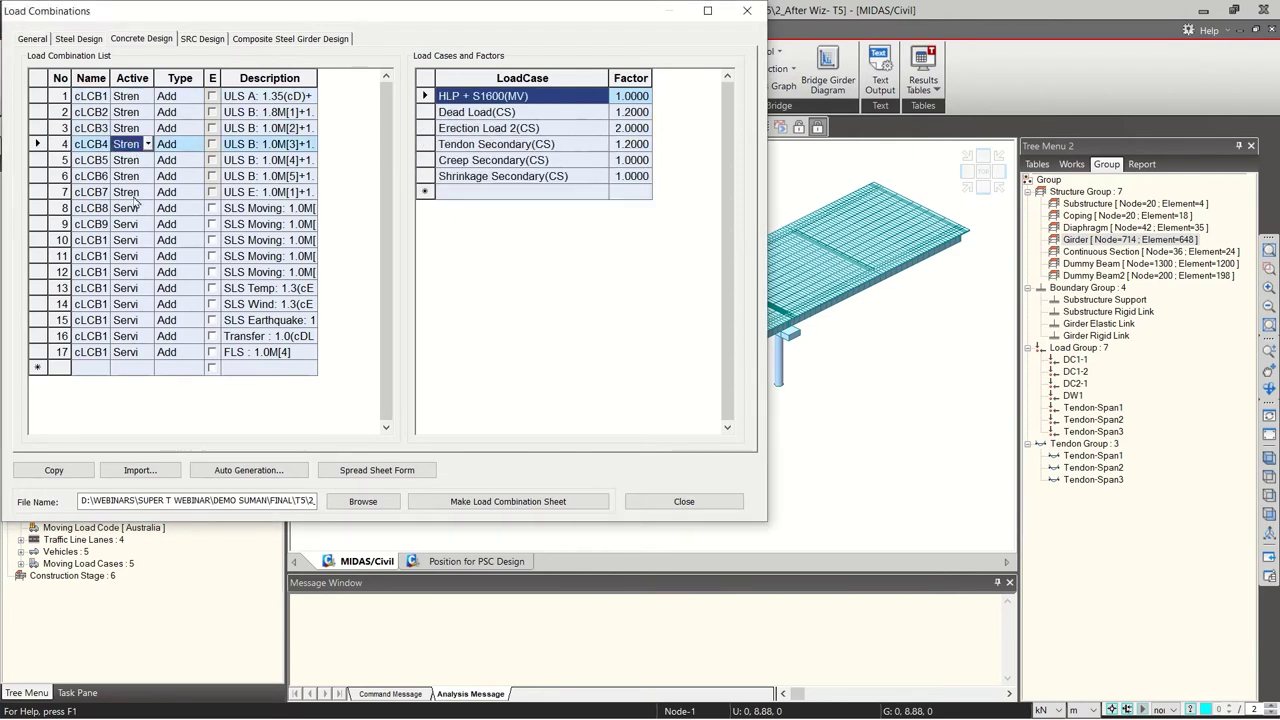
pyautogui.click(134, 194)
pyautogui.doubleClick(155, 77)
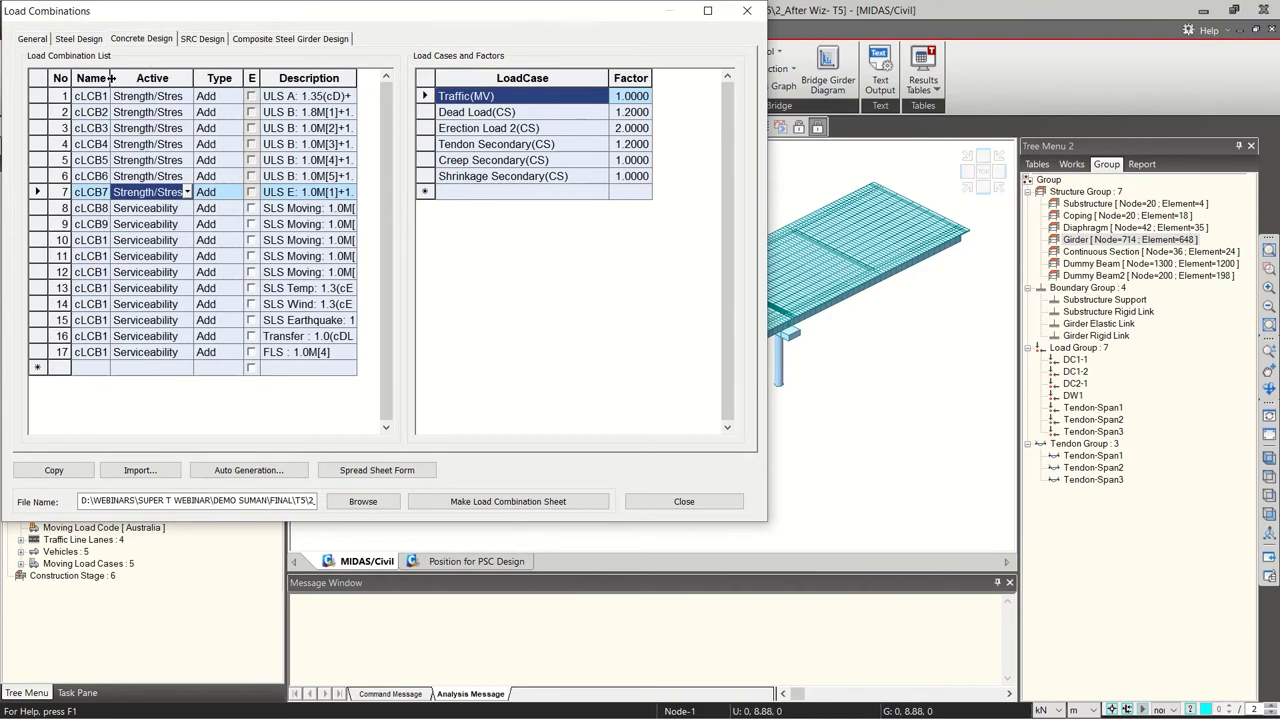
pyautogui.doubleClick(111, 77)
pyautogui.click(186, 163)
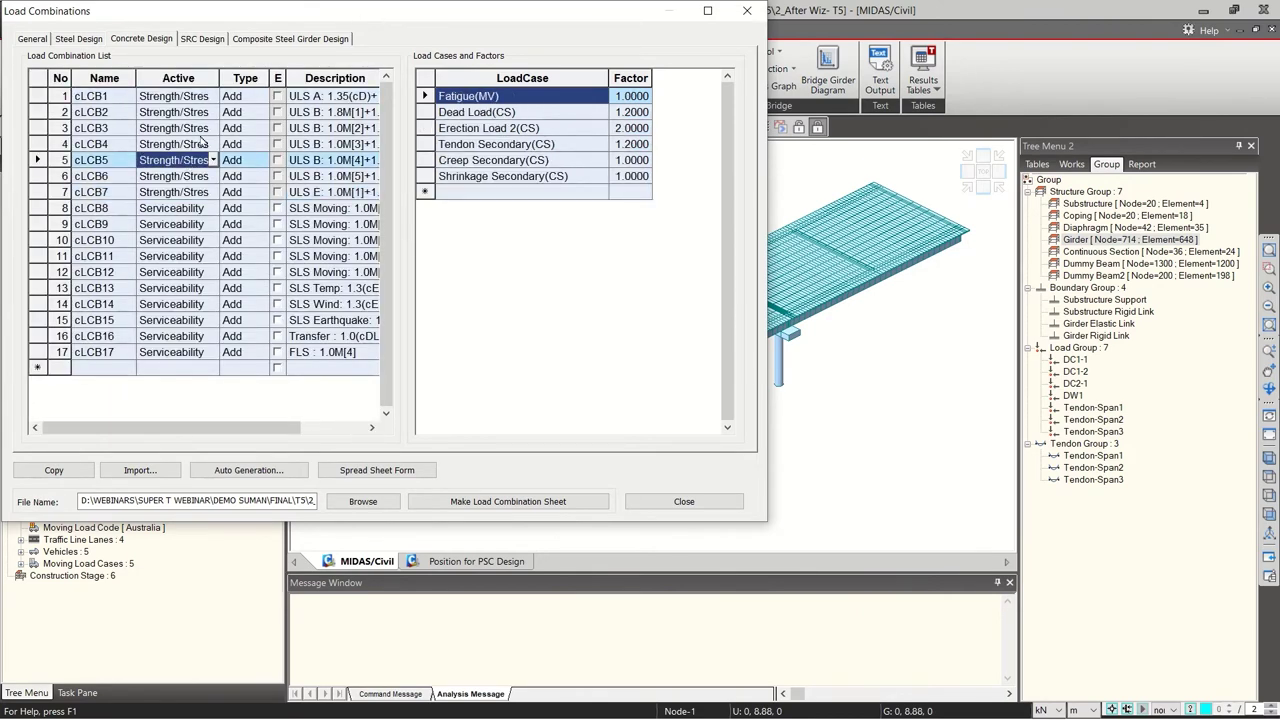
pyautogui.click(205, 144)
pyautogui.click(684, 502)
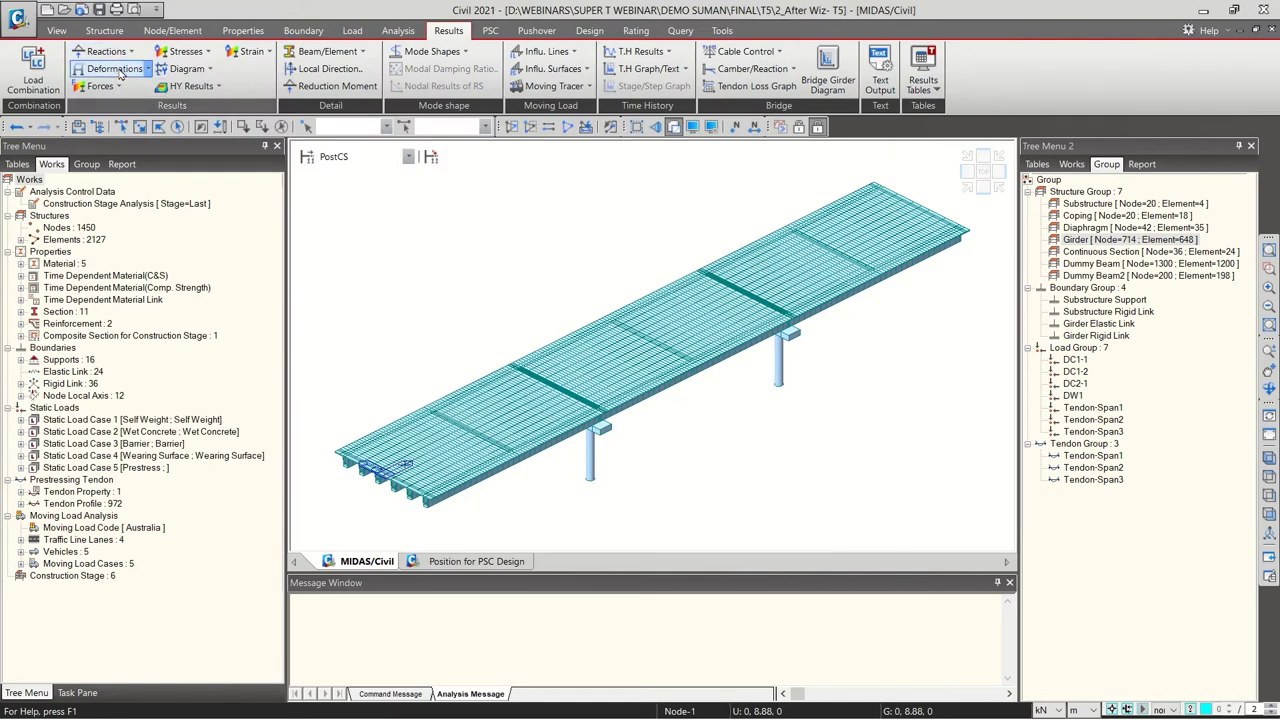
# Show the construction-stage deformed shapes for Stage1, Stage2 and Stage3-1
pyautogui.click(362, 158)
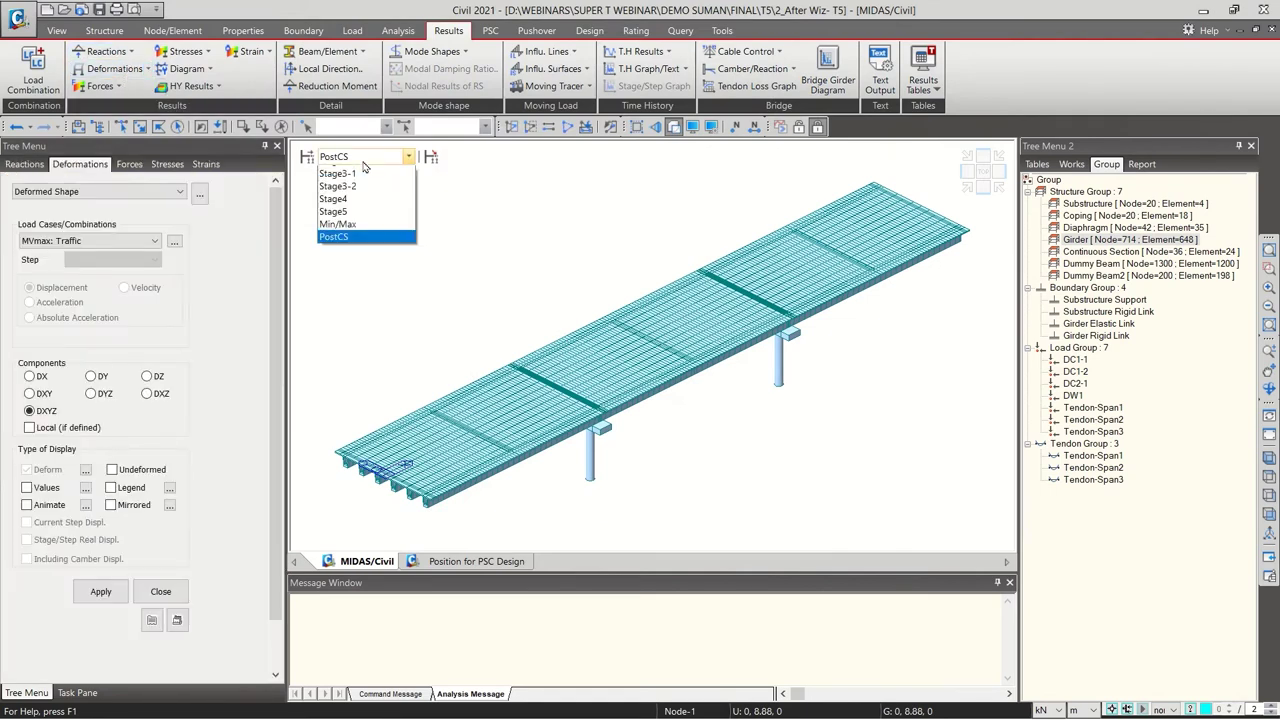
pyautogui.click(369, 179)
pyautogui.click(101, 591)
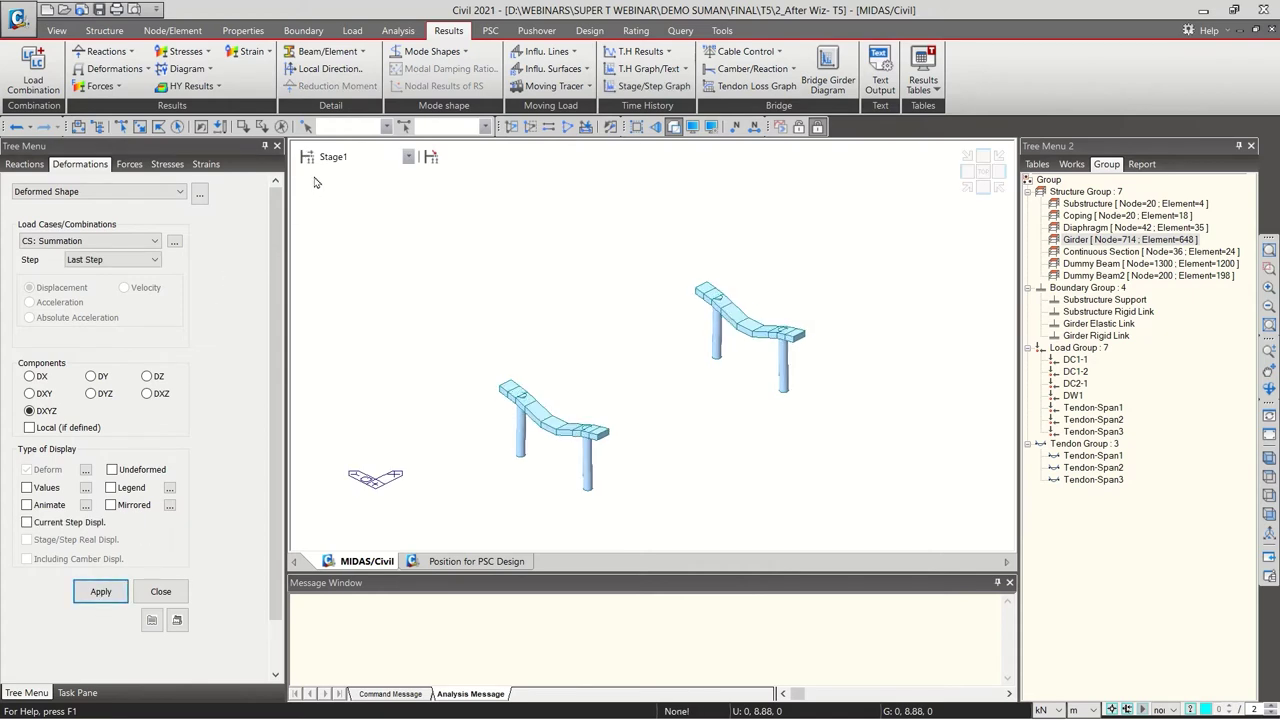
pyautogui.click(362, 157)
pyautogui.click(346, 186)
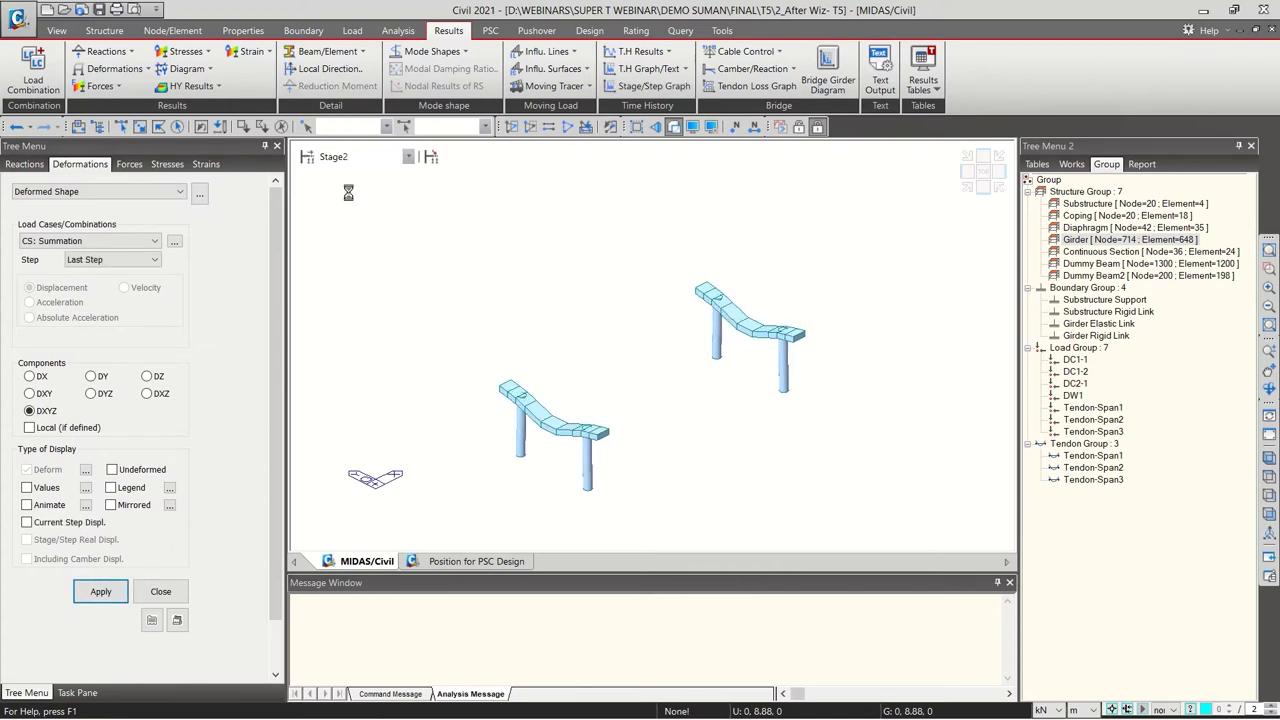
pyautogui.click(355, 160)
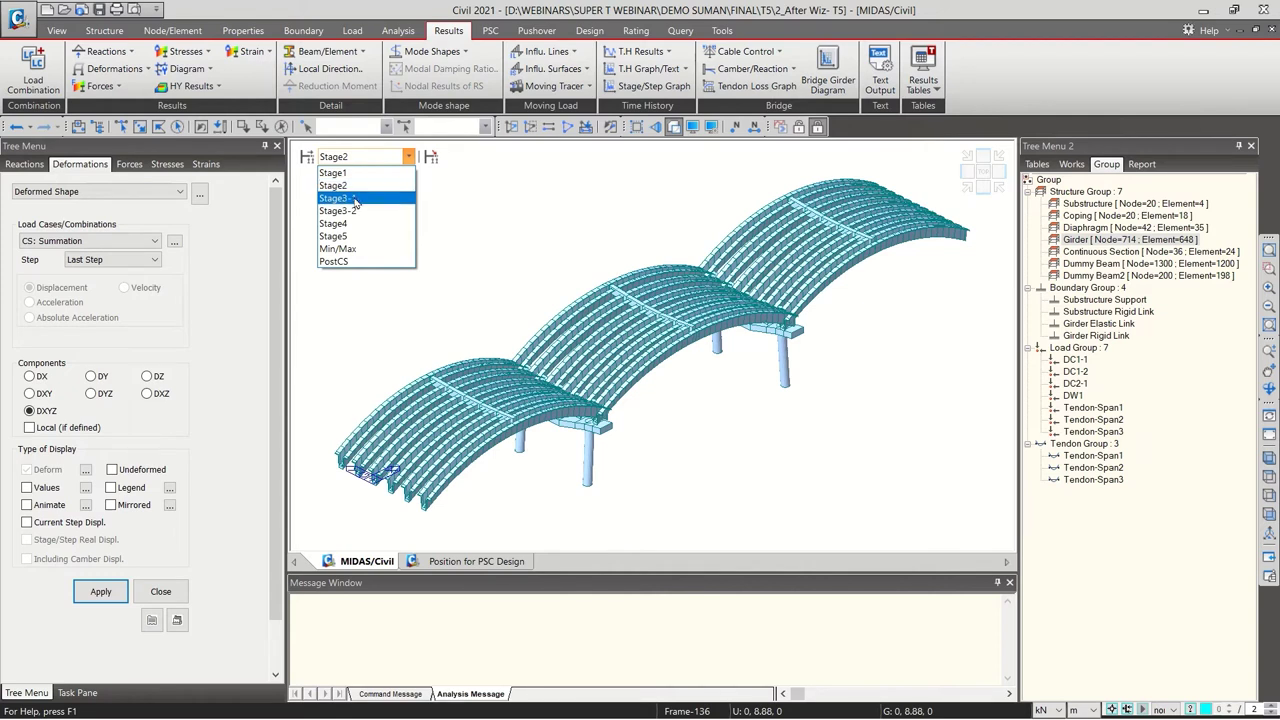
pyautogui.click(357, 198)
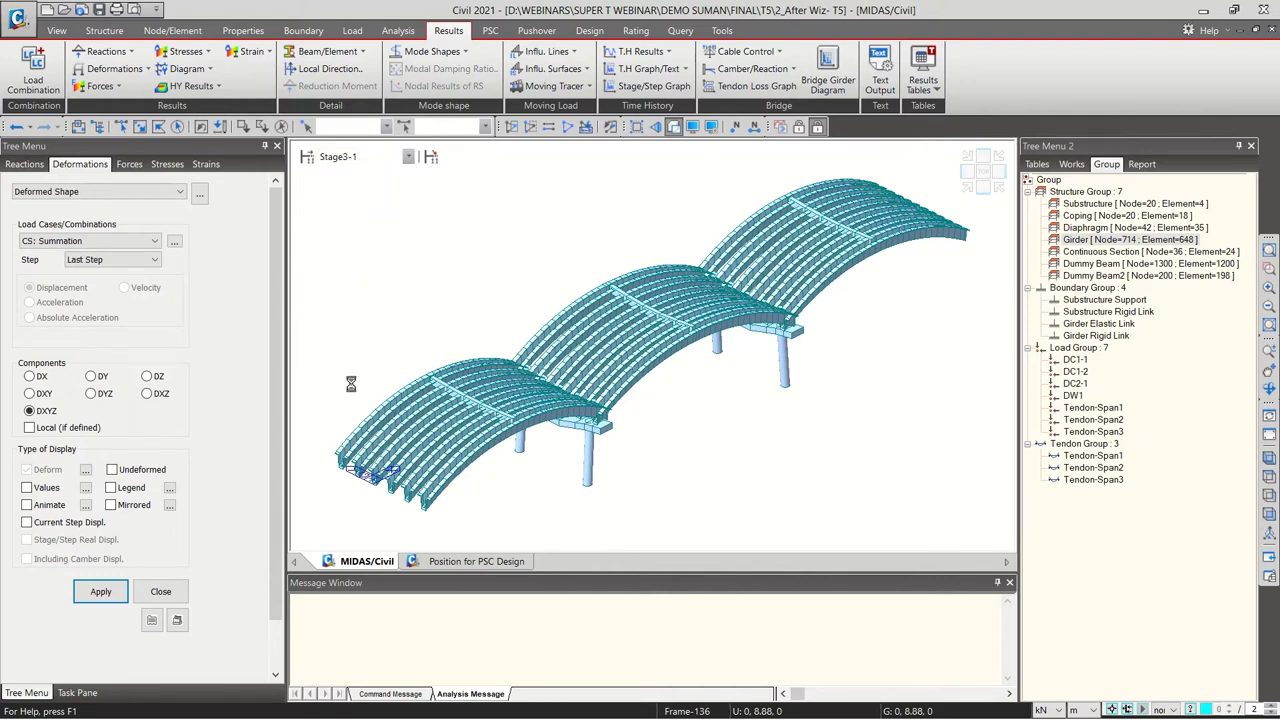
# Continue through the deformed shapes for Stage3-2, Stage4 and Stage5
pyautogui.click(408, 157)
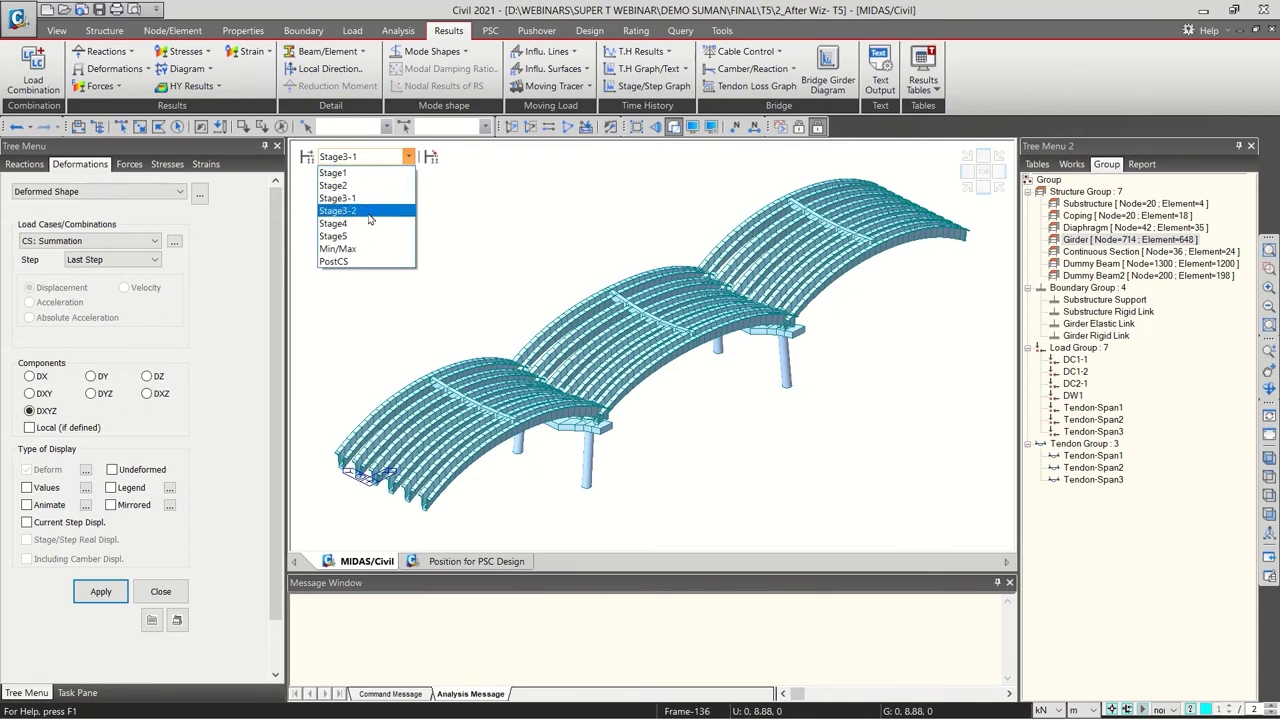
pyautogui.click(370, 216)
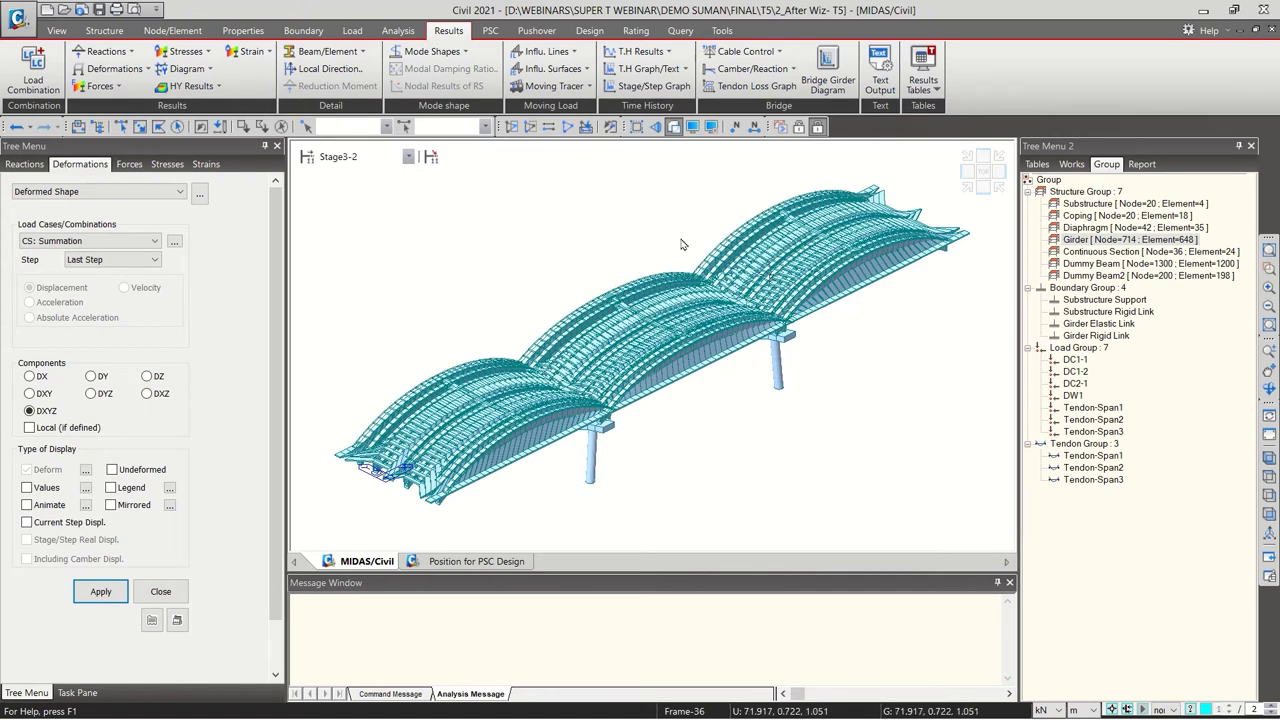
pyautogui.click(366, 160)
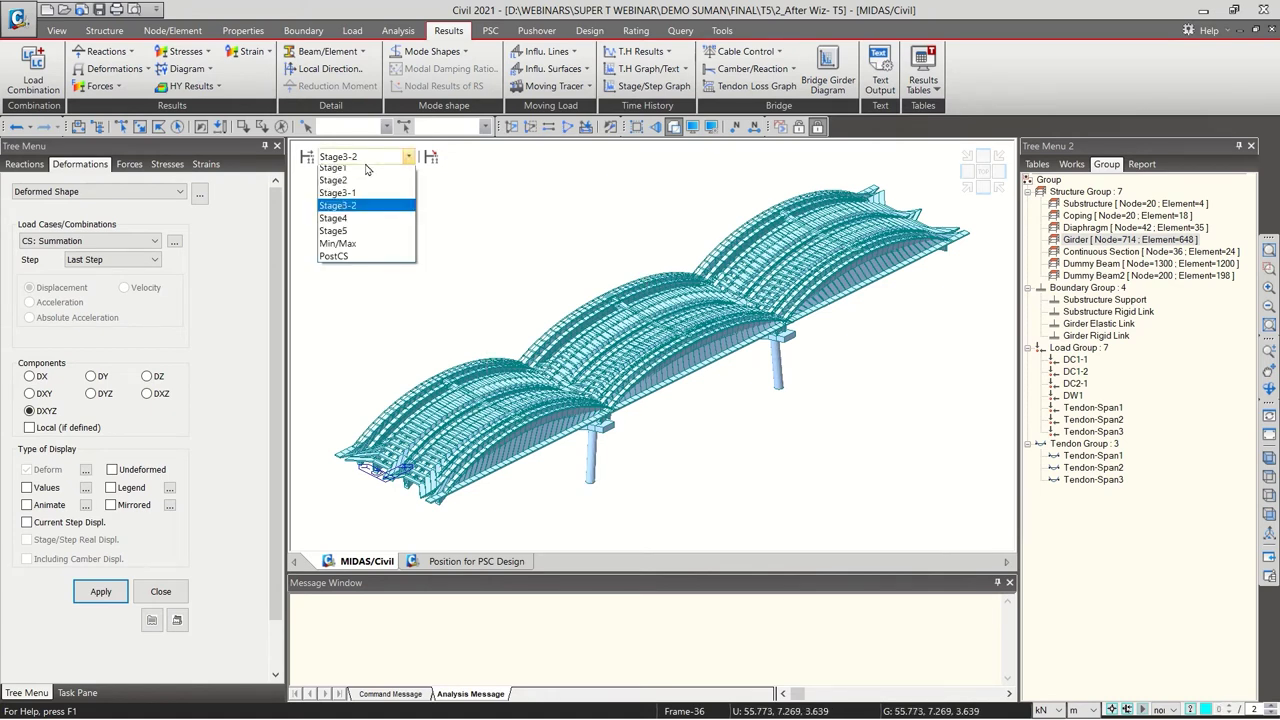
pyautogui.click(383, 225)
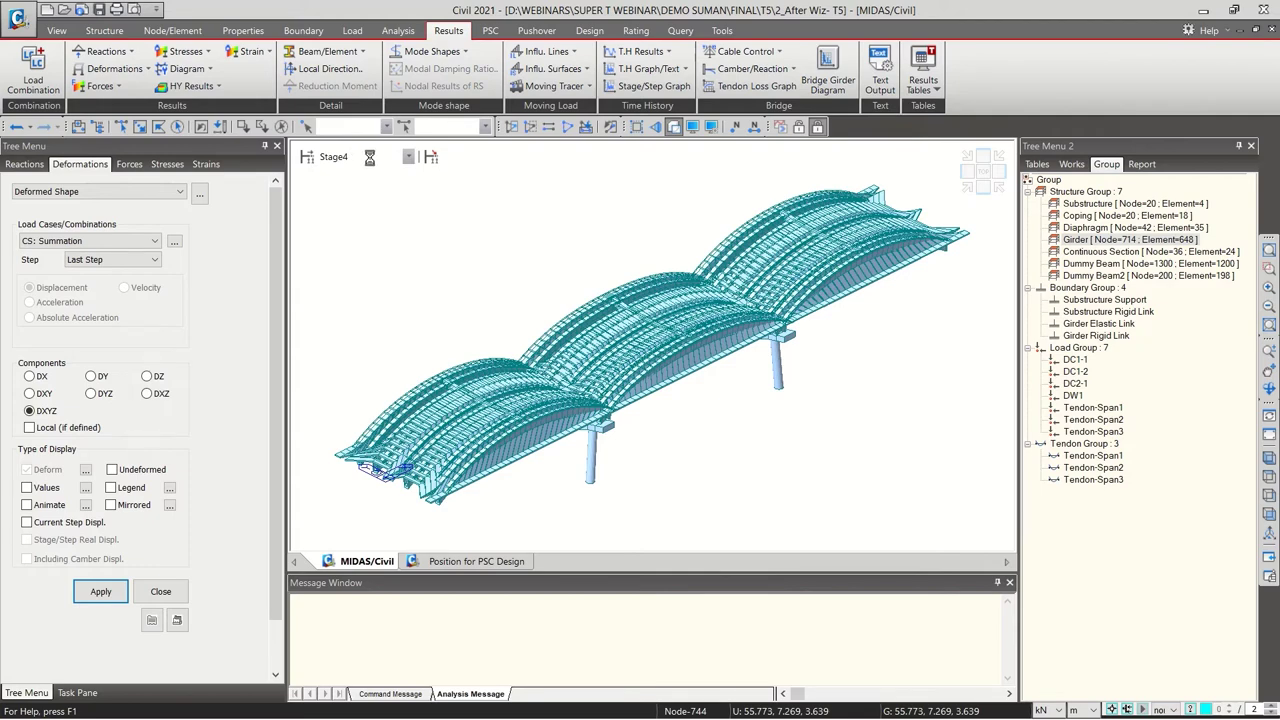
pyautogui.click(372, 157)
pyautogui.click(392, 248)
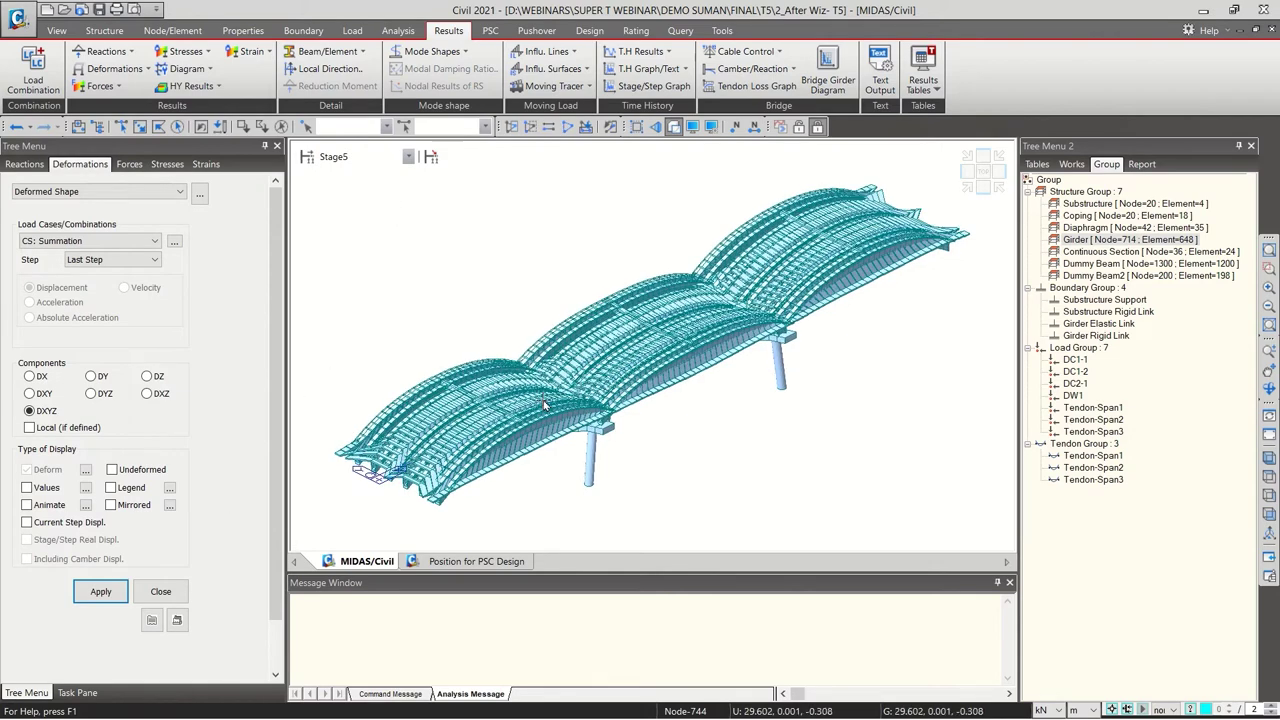
# Rotate to a front elevation and make only the Girder group active
pyautogui.keyDown('ctrl'); pyautogui.moveTo(544, 404); pyautogui.dragTo(890, 268, button='middle'); pyautogui.keyUp('ctrl')
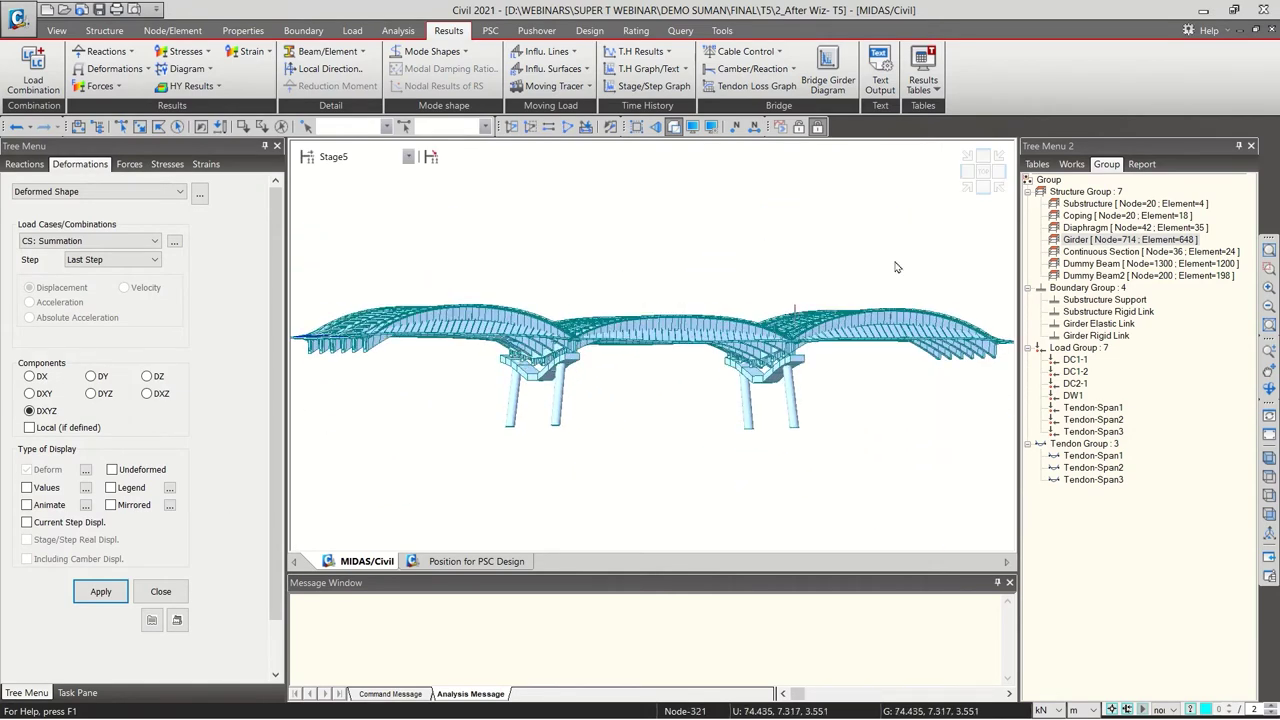
pyautogui.rightClick(1100, 240)
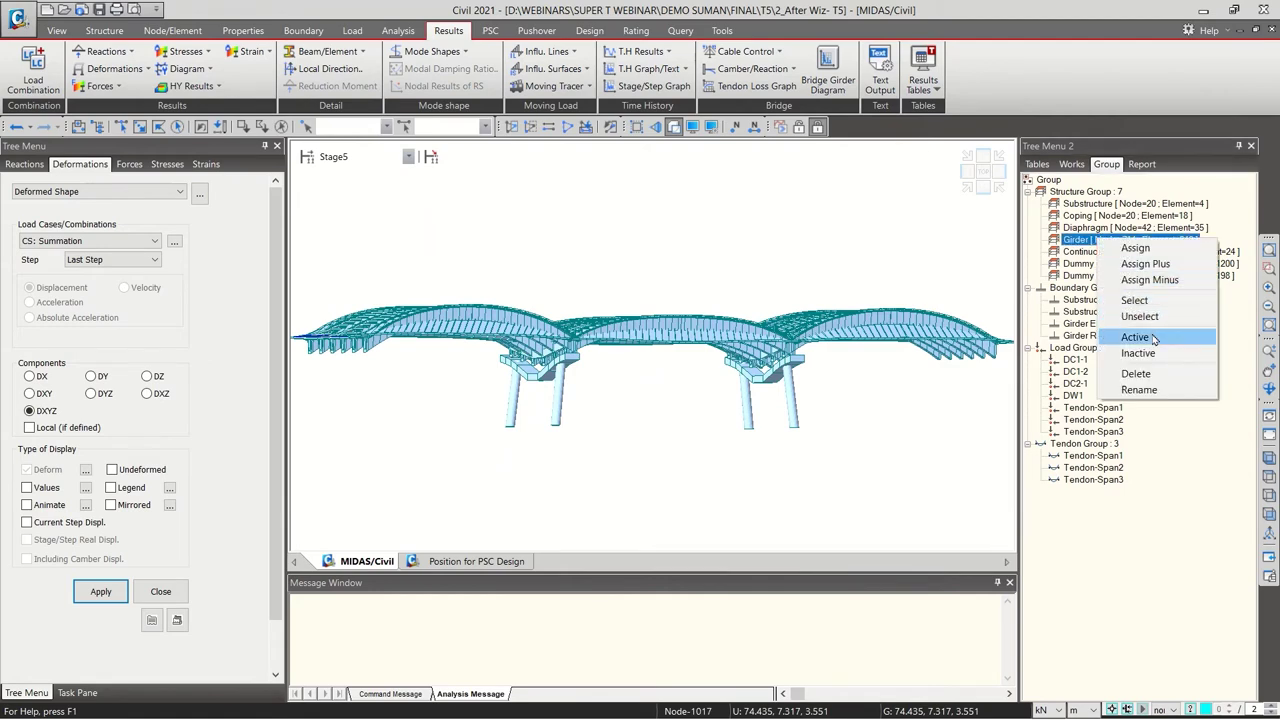
pyautogui.click(1150, 334)
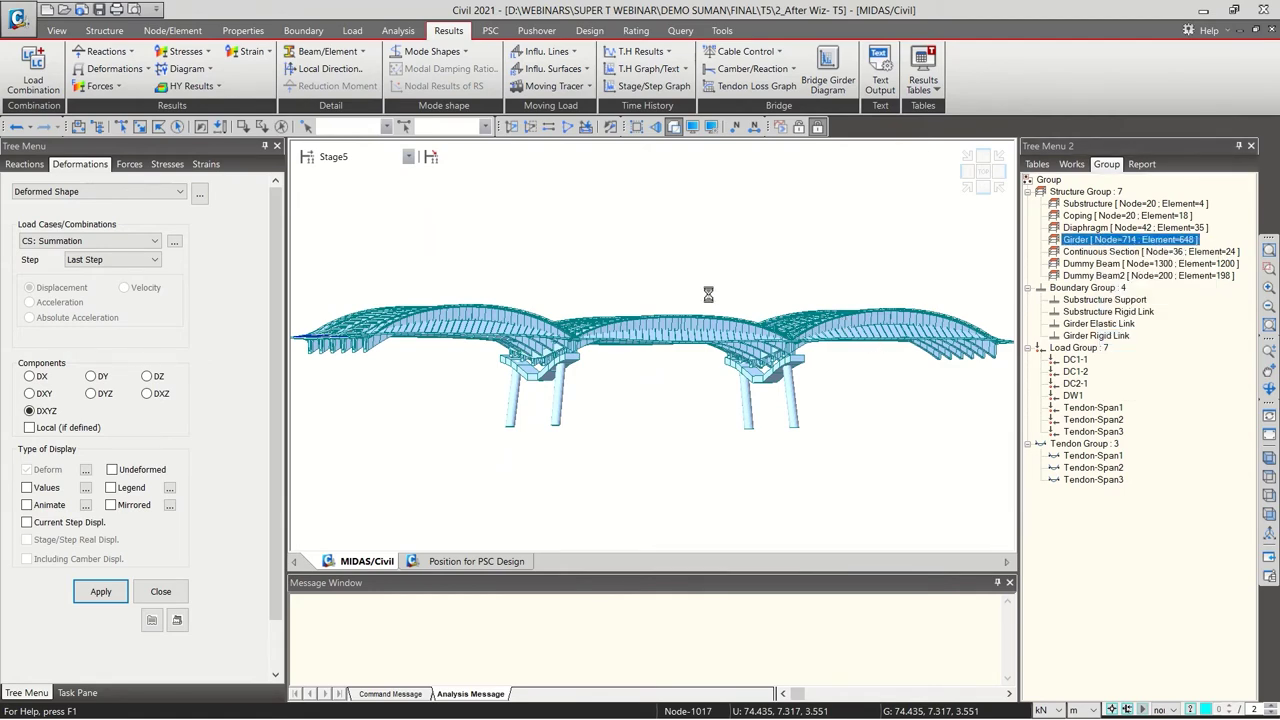
pyautogui.moveTo(674, 380)
pyautogui.keyDown('ctrl'); pyautogui.mouseDown(button='middle')
pyautogui.moveTo(654, 431)
pyautogui.moveTo(660, 377)
pyautogui.mouseUp(button='middle'); pyautogui.keyUp('ctrl')
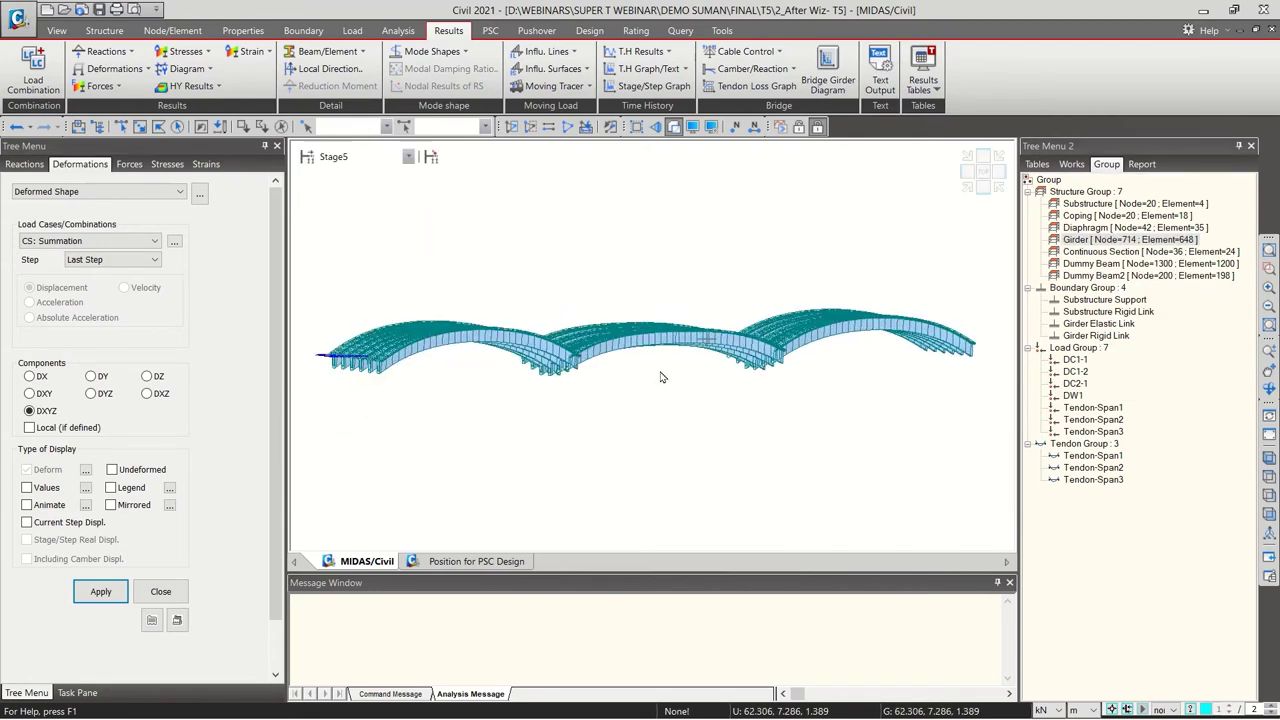
# Check the PostCS results, then return to Stage2
pyautogui.click(371, 157)
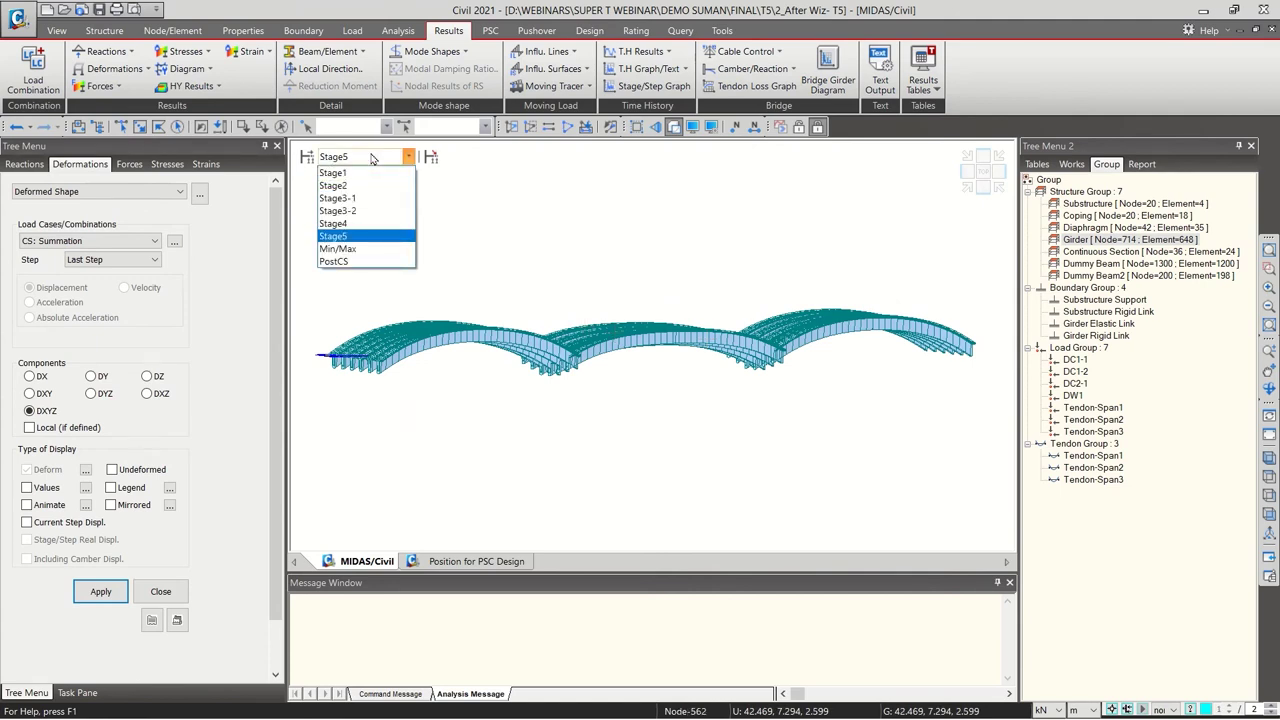
pyautogui.click(354, 262)
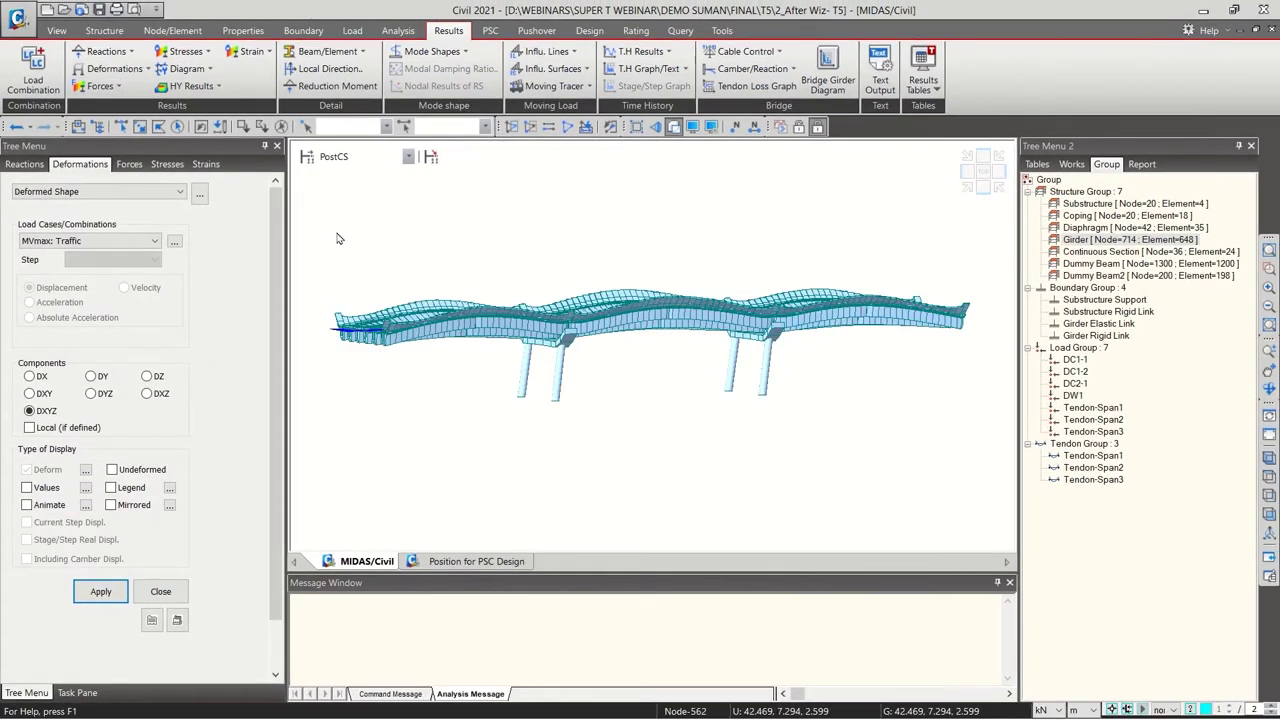
pyautogui.click(345, 157)
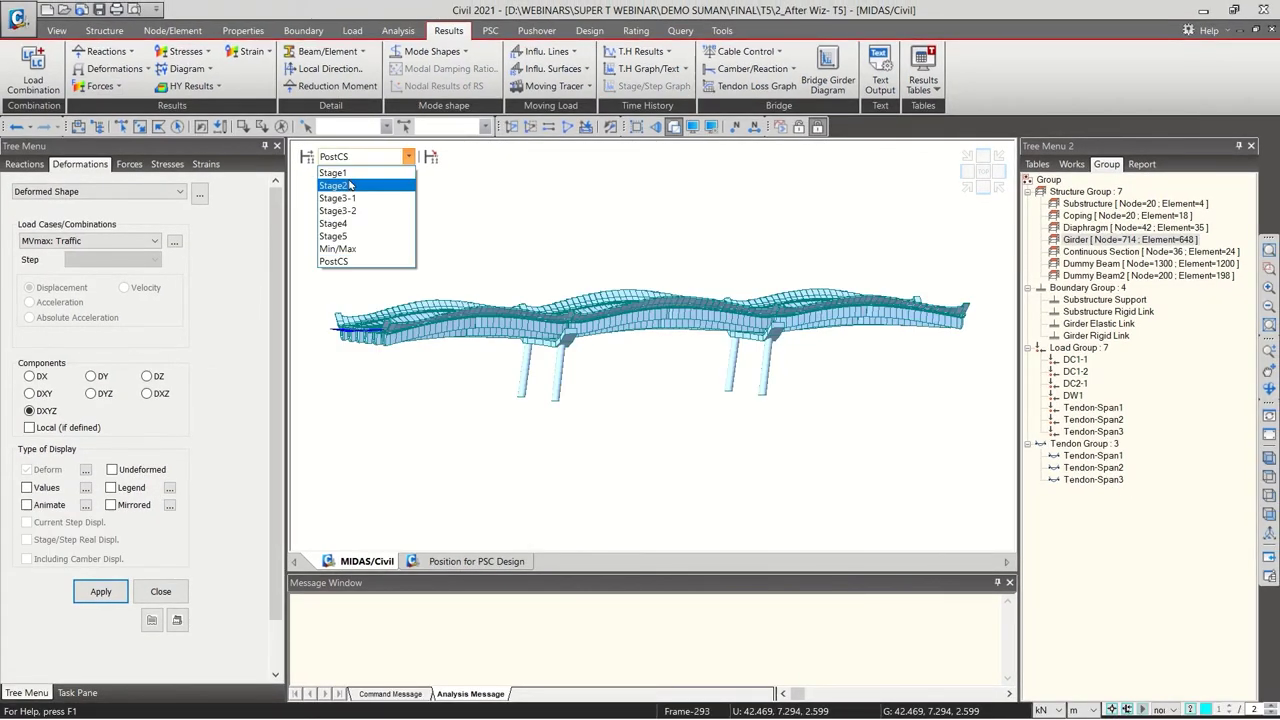
pyautogui.click(365, 186)
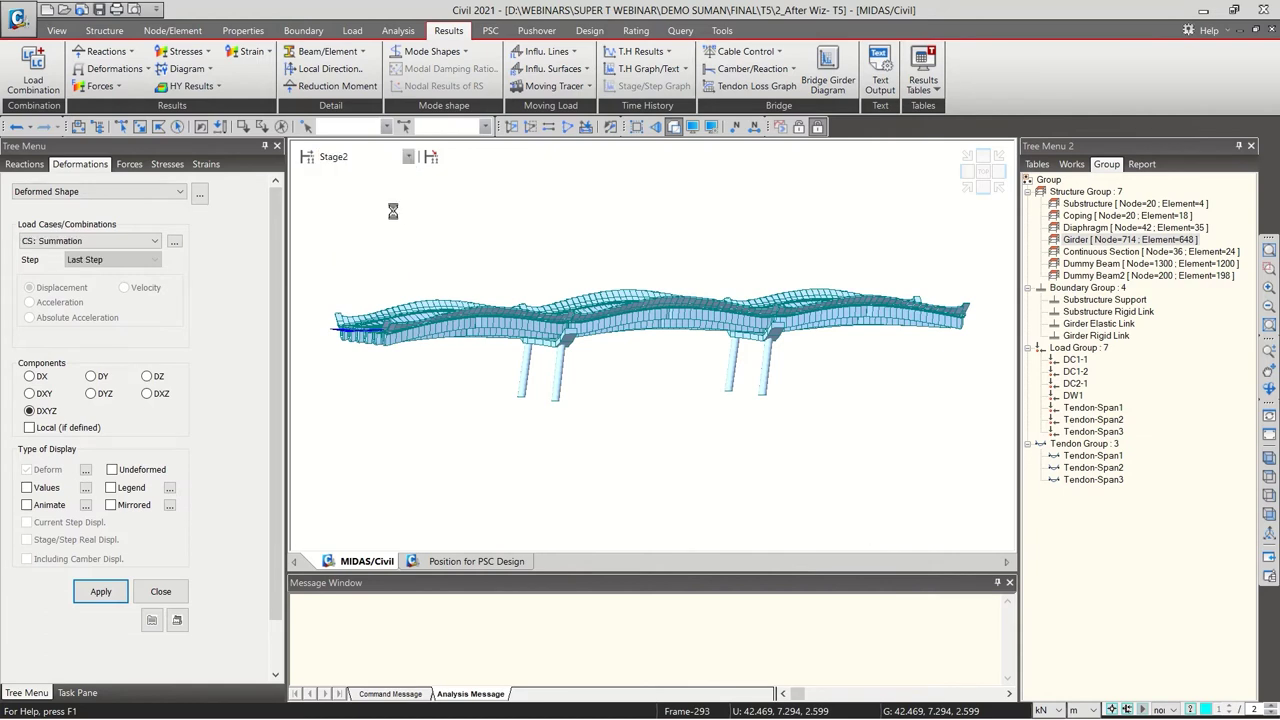
# Set up a beam force diagram for the CS: Dead Load case
pyautogui.rightClick(381, 203)
pyautogui.moveTo(432, 252)
pyautogui.click(648, 290)
pyautogui.click(90, 241)
pyautogui.click(80, 253)
# Draw the Stage2 dead-load My diagram with its legend and tilt the view
pyautogui.click(170, 555)
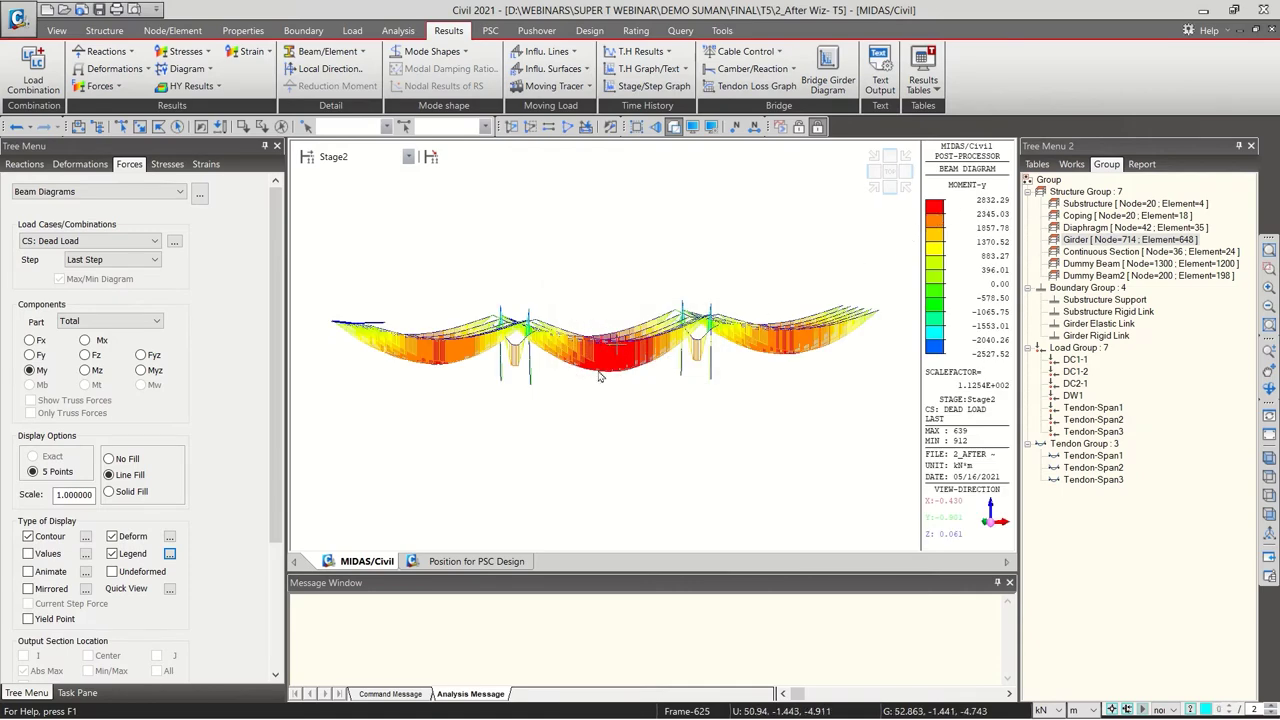
pyautogui.scroll(-1, 213, 521)
pyautogui.scroll(-6, 213, 521)
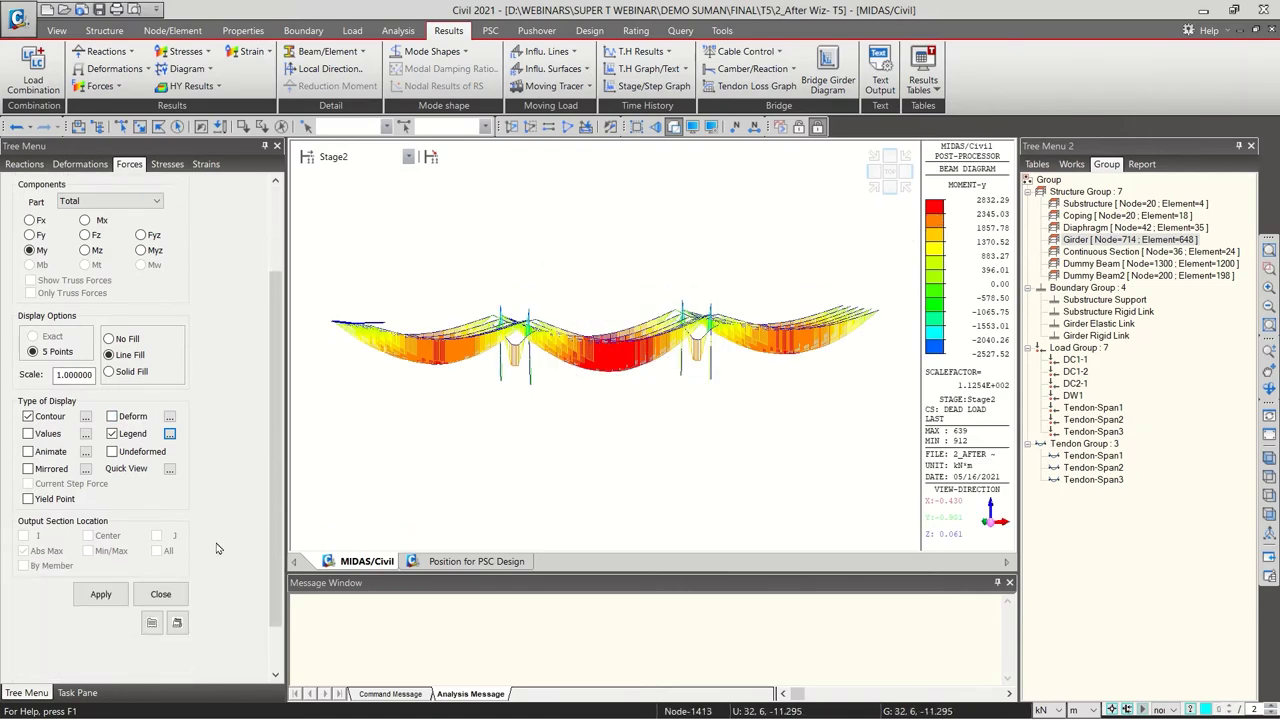
pyautogui.click(100, 574)
pyautogui.scroll(7, 282, 425)
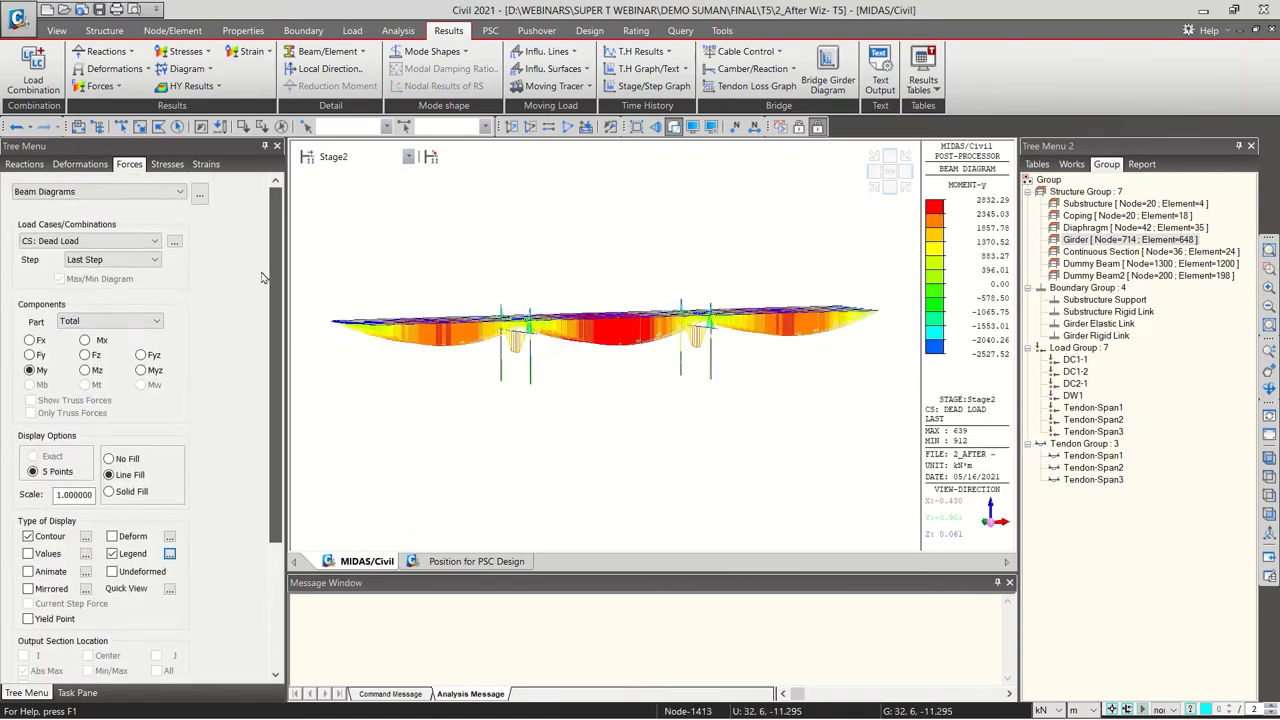
pyautogui.keyDown('ctrl'); pyautogui.moveTo(530, 405); pyautogui.dragTo(563, 434, button='middle'); pyautogui.keyUp('ctrl')
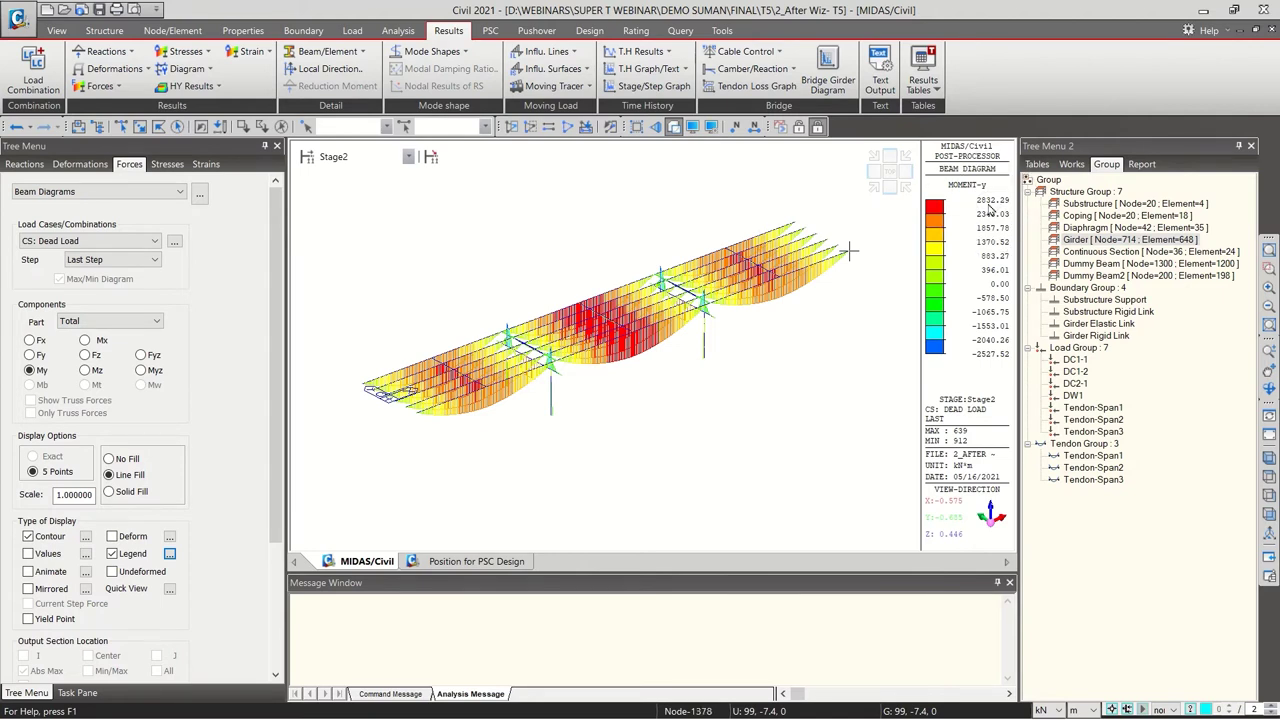
# Switch the moment diagram to CS: Tendon Primary and apply it
pyautogui.click(119, 244)
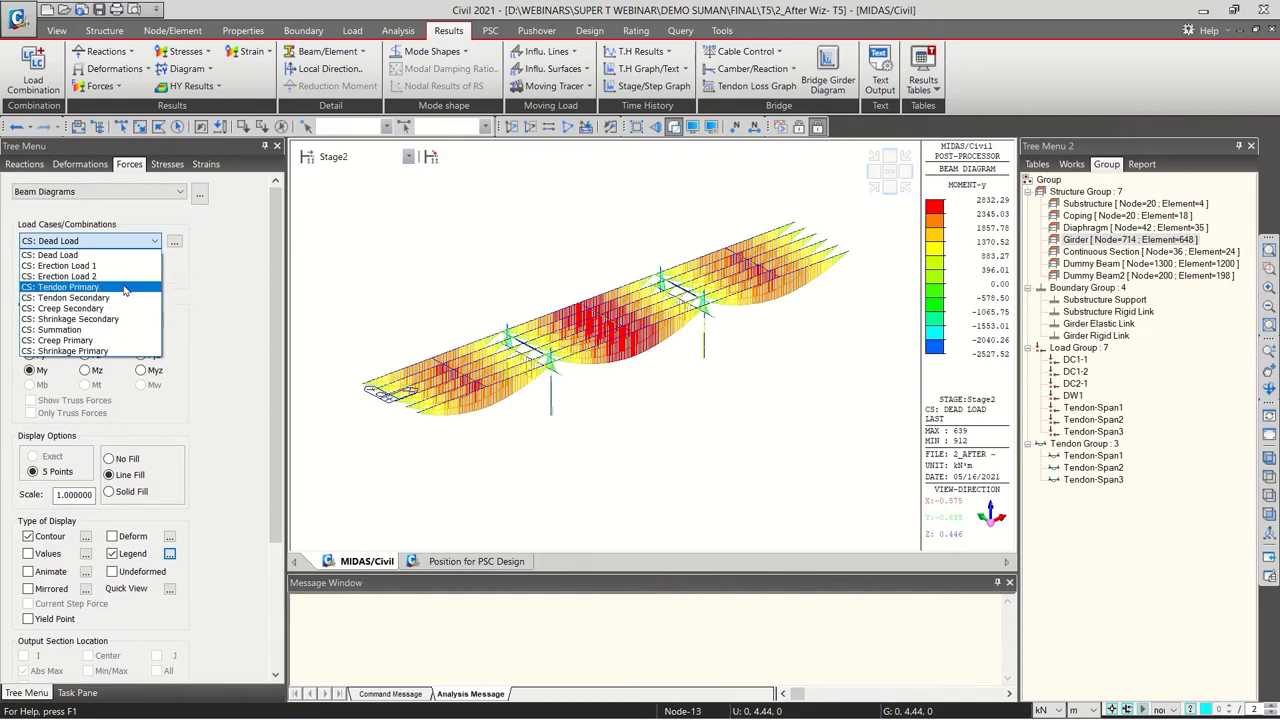
pyautogui.click(124, 290)
pyautogui.moveTo(279, 283); pyautogui.dragTo(279, 407)
pyautogui.click(100, 535)
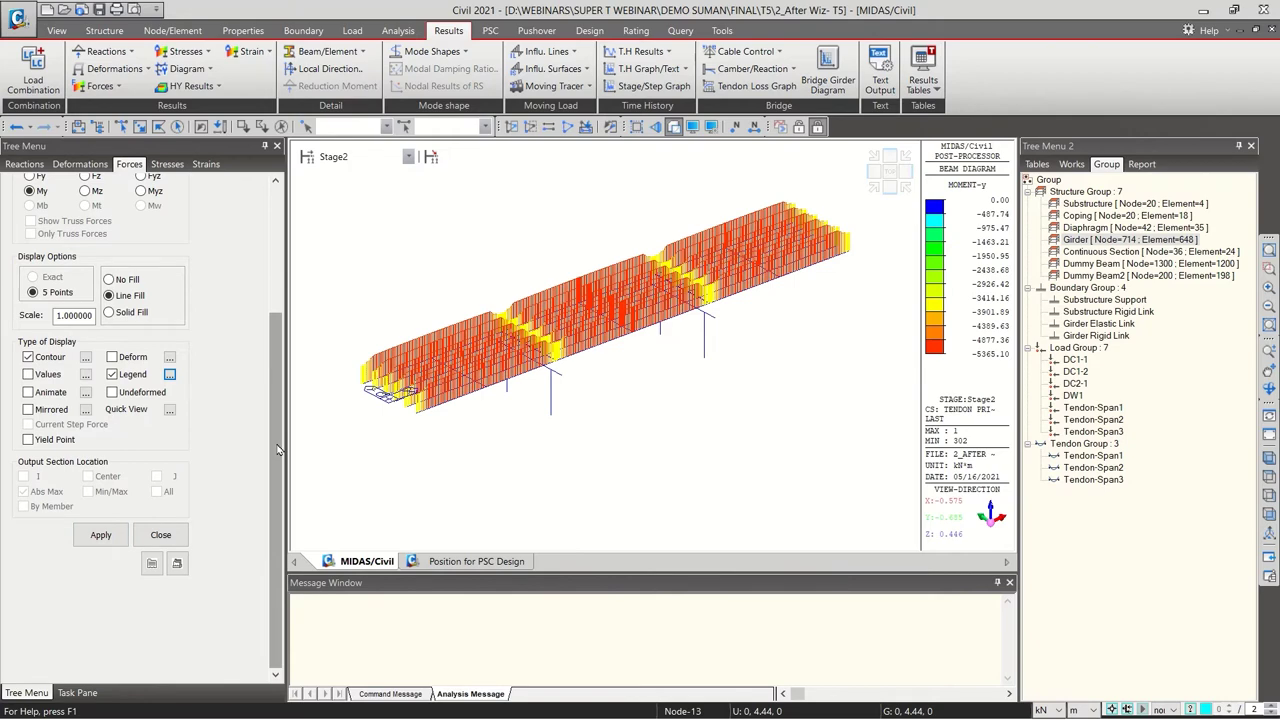
pyautogui.moveTo(279, 450); pyautogui.dragTo(279, 321)
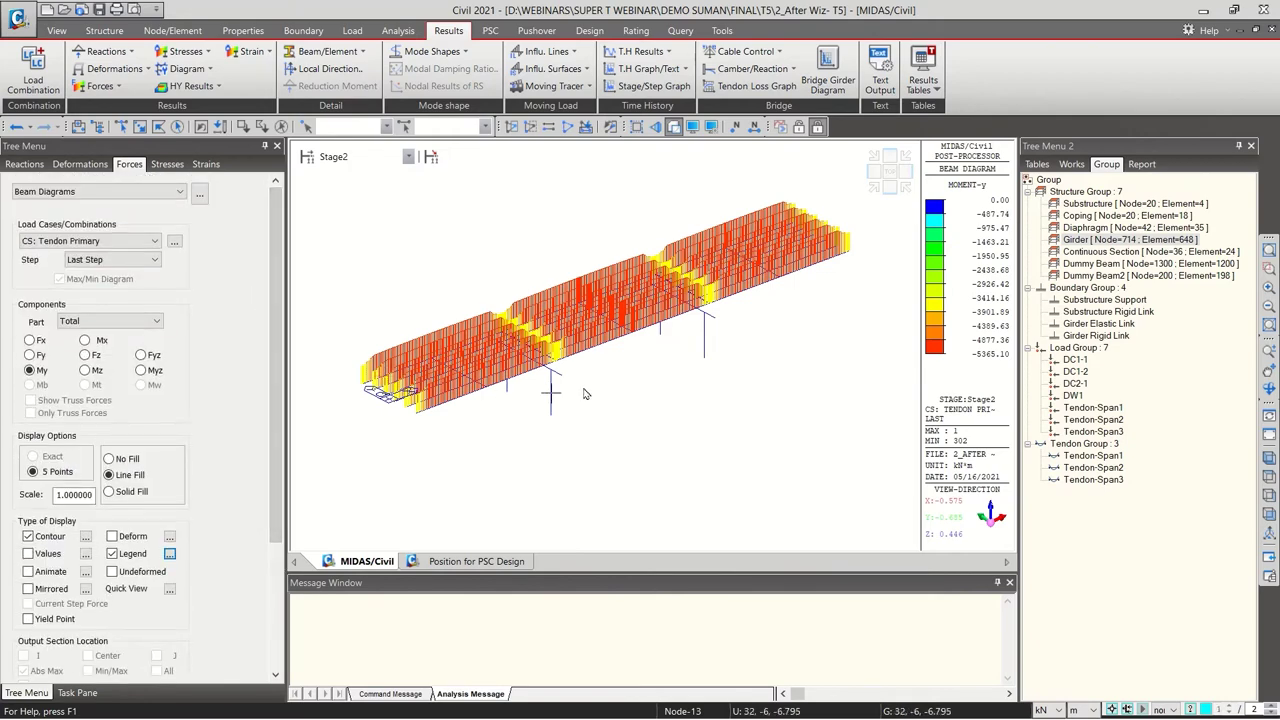
# Select CS: Tendon Secondary as the diagram's load case
pyautogui.click(137, 242)
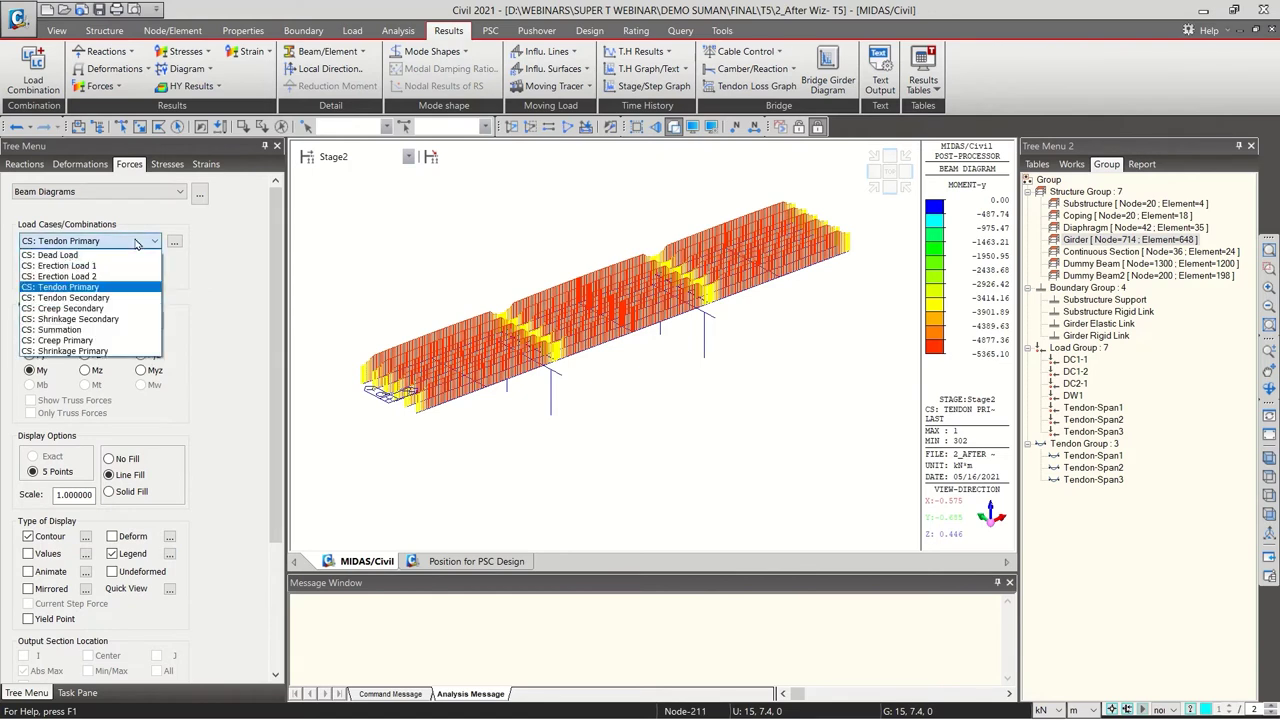
pyautogui.click(112, 300)
pyautogui.moveTo(278, 234)
pyautogui.mouseDown()
pyautogui.moveTo(291, 363)
pyautogui.moveTo(280, 210)
pyautogui.mouseUp()
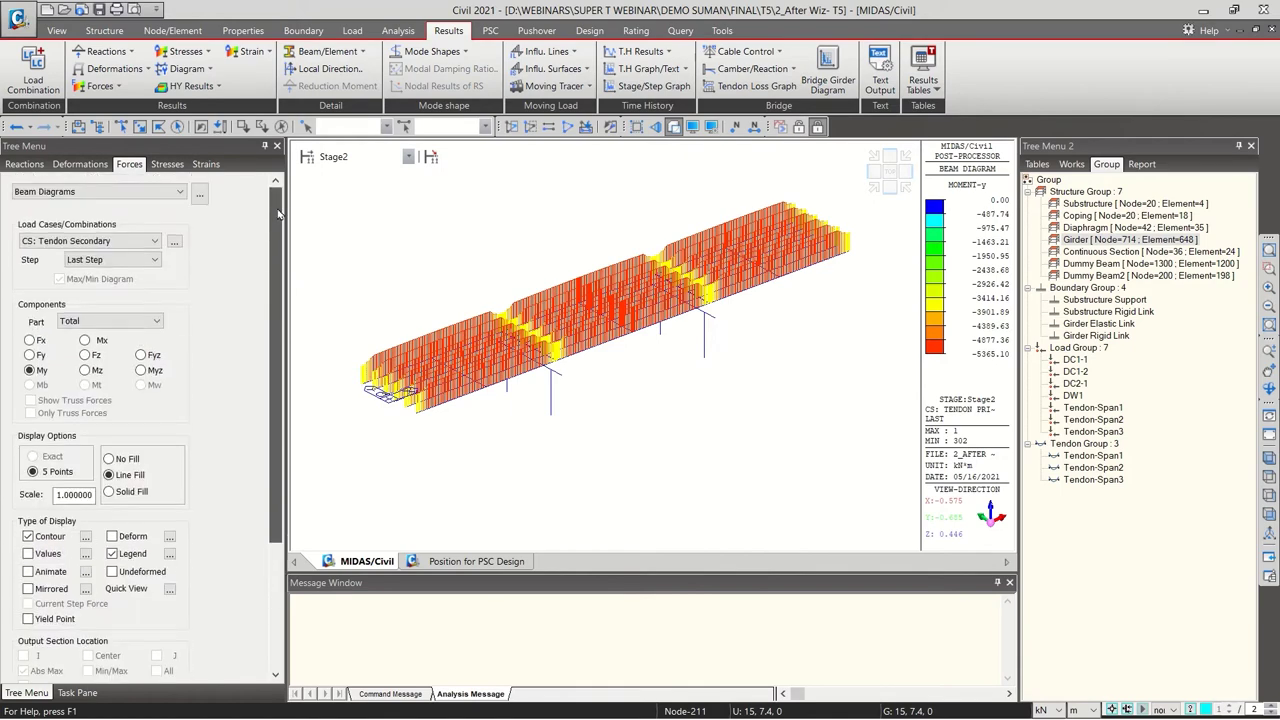
pyautogui.moveTo(280, 336); pyautogui.dragTo(276, 462)
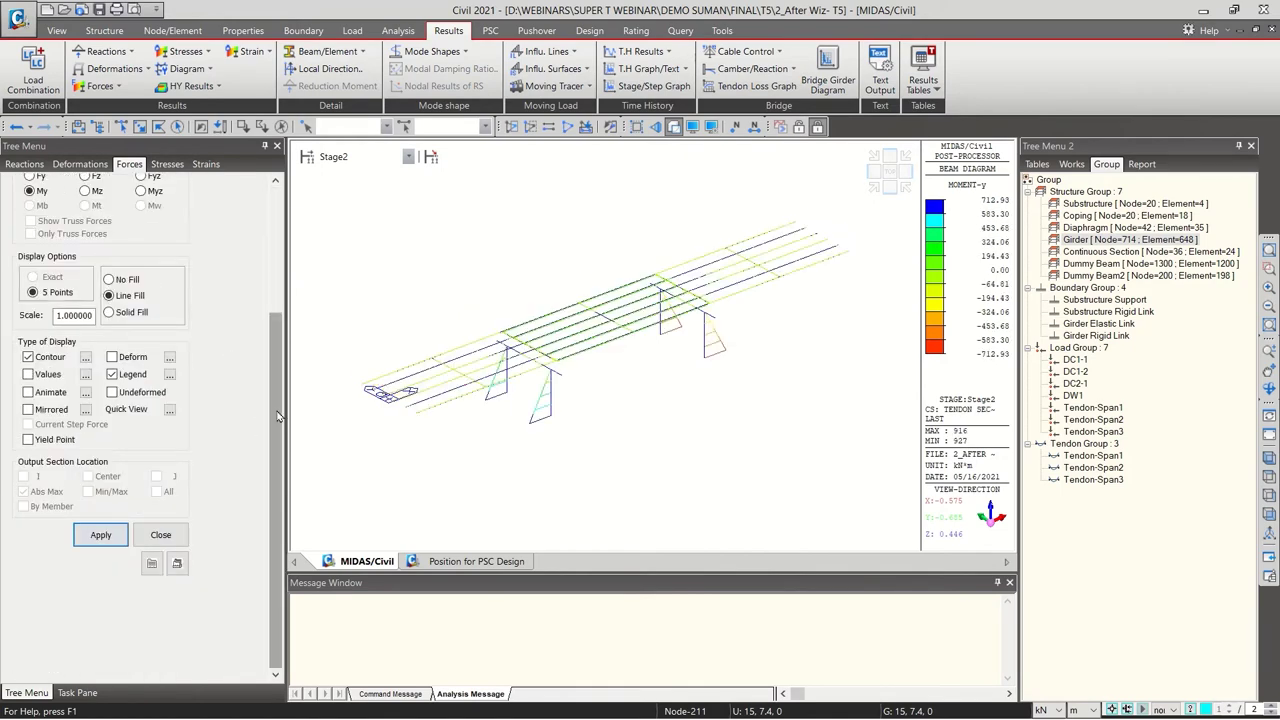
# Make only the Girder group active and switch the diagram to CS: Summation
pyautogui.moveTo(279, 416); pyautogui.dragTo(279, 290)
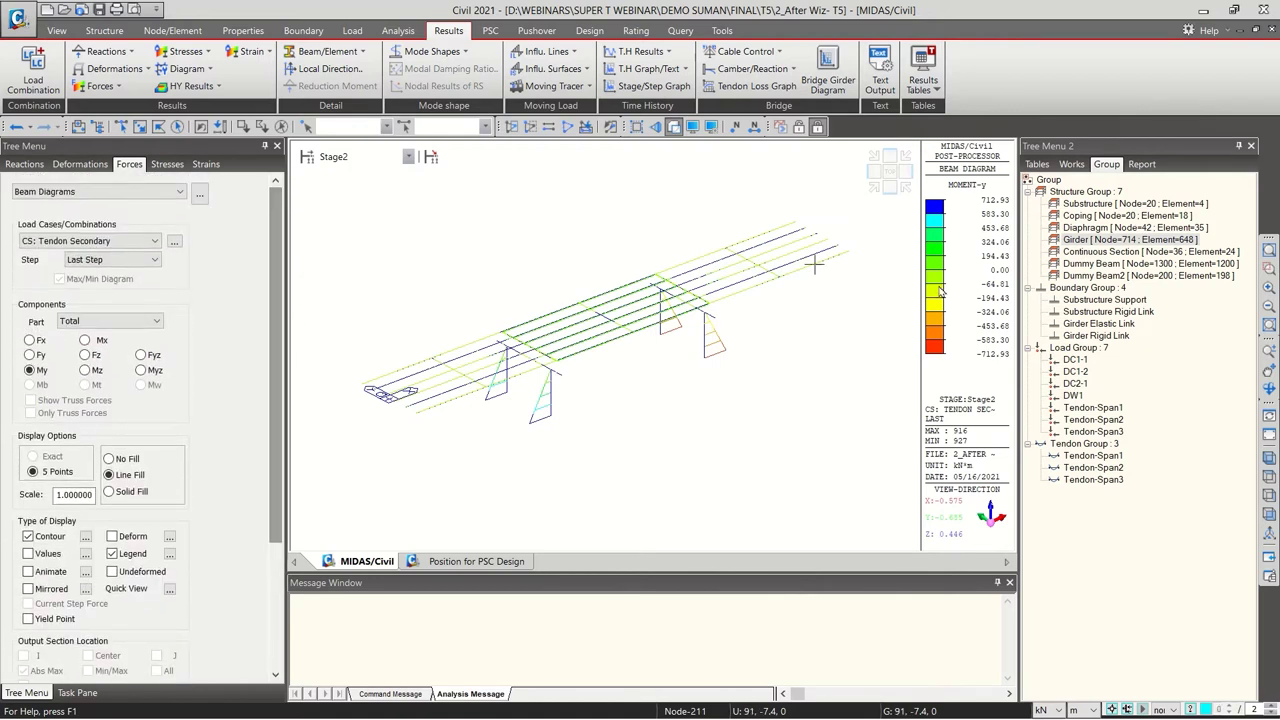
pyautogui.rightClick(1128, 244)
pyautogui.click(1137, 341)
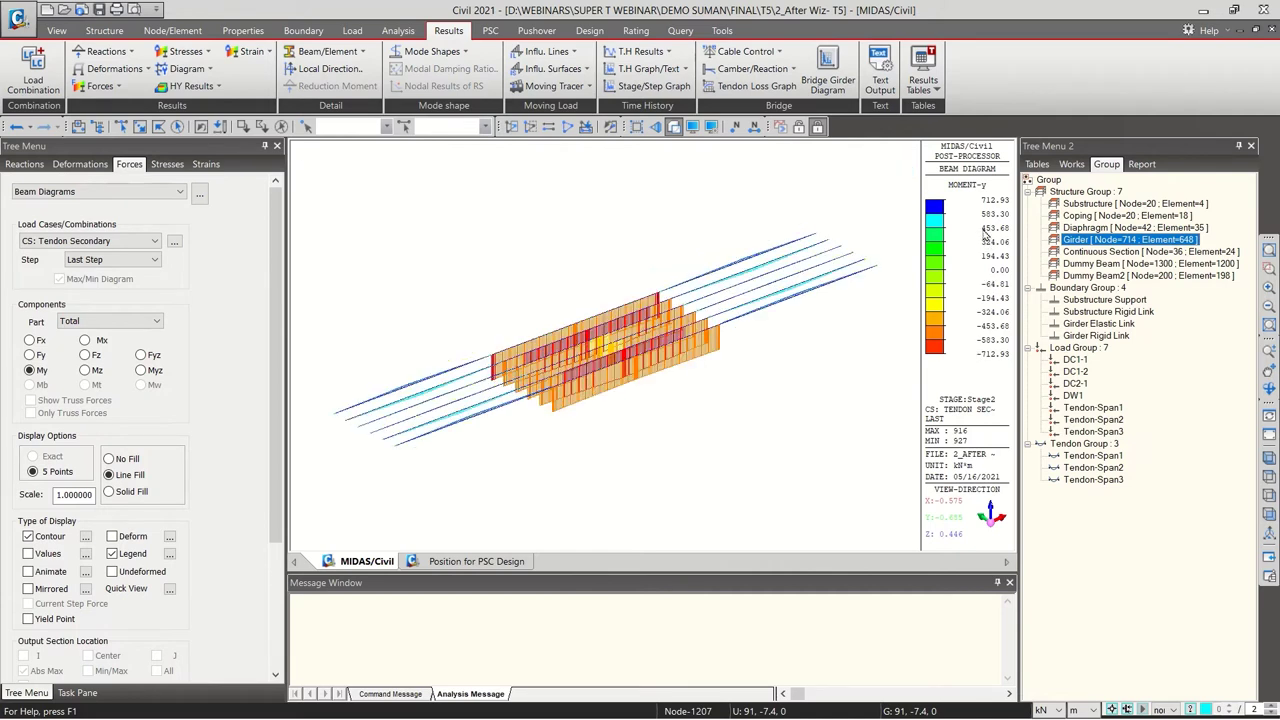
pyautogui.click(110, 242)
pyautogui.click(110, 242)
pyautogui.click(110, 242)
pyautogui.click(60, 329)
# Keep CS: Summation and open the Construction Stage analysis control data
pyautogui.click(110, 243)
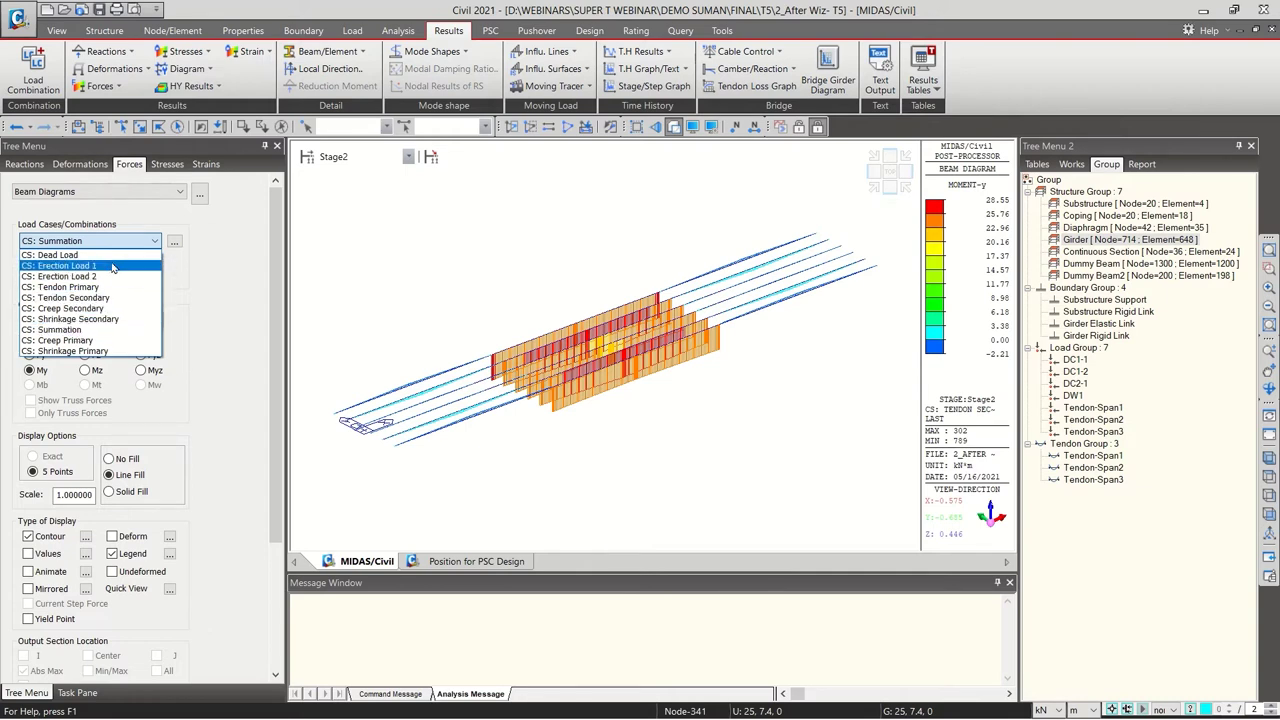
pyautogui.click(70, 329)
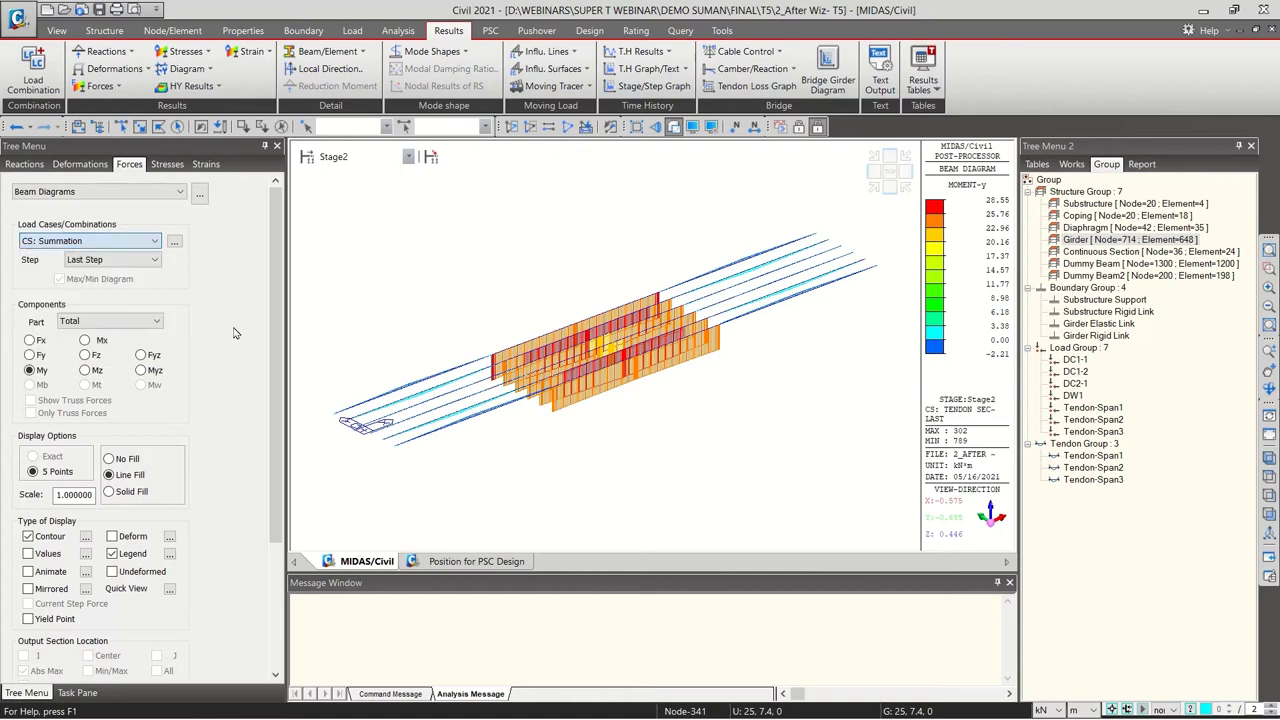
pyautogui.click(398, 30)
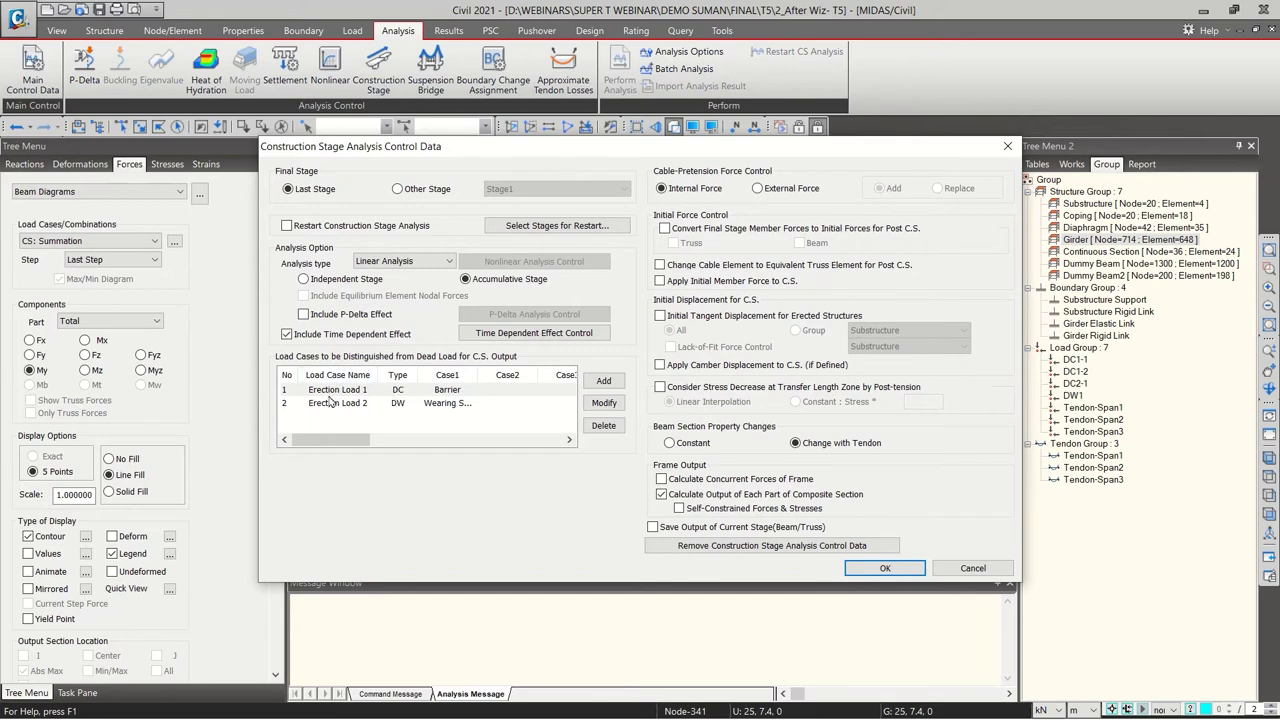
# Close the control data dialog, show Stage5 results, and list the Results stress types
pyautogui.click(973, 568)
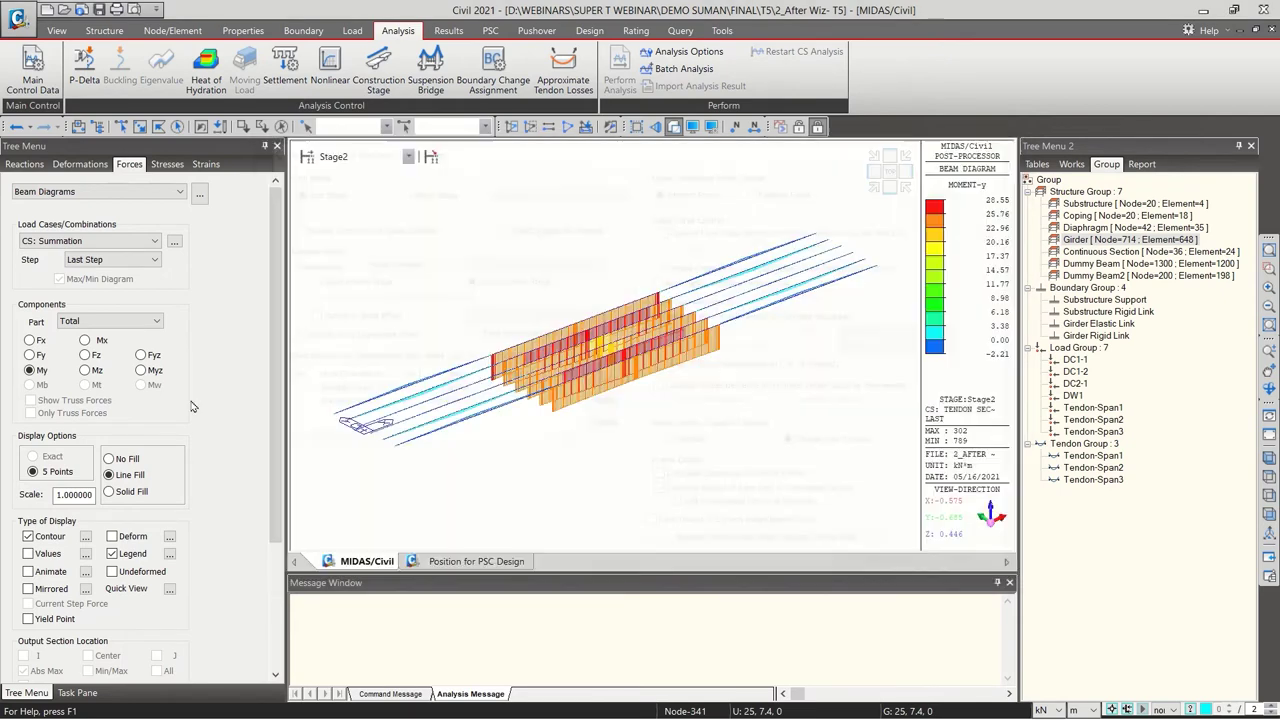
pyautogui.click(408, 156)
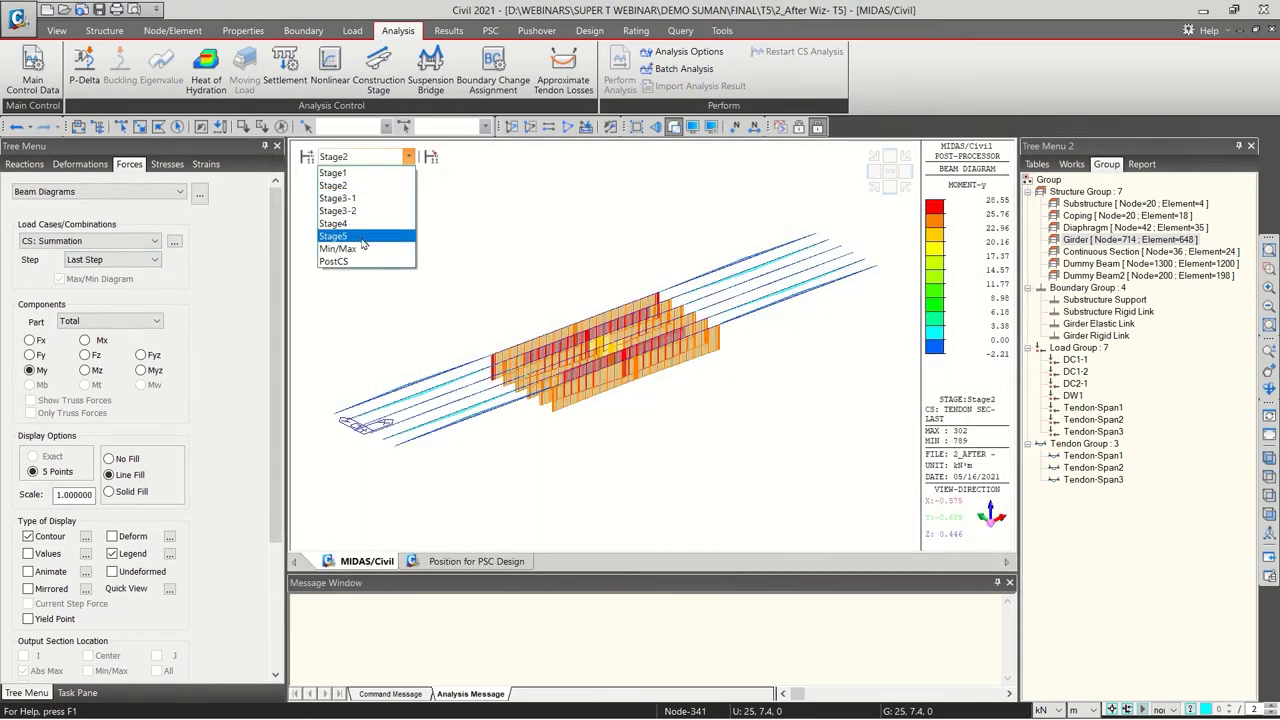
pyautogui.click(364, 243)
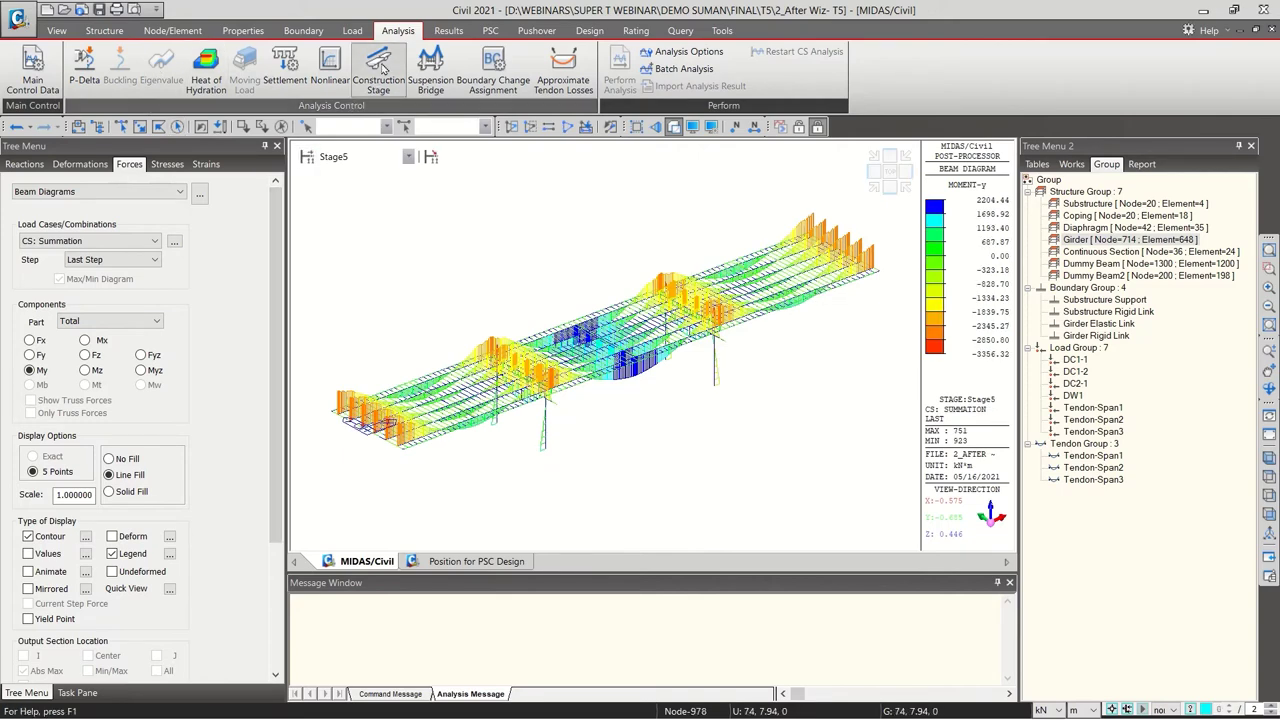
pyautogui.click(448, 30)
pyautogui.click(185, 51)
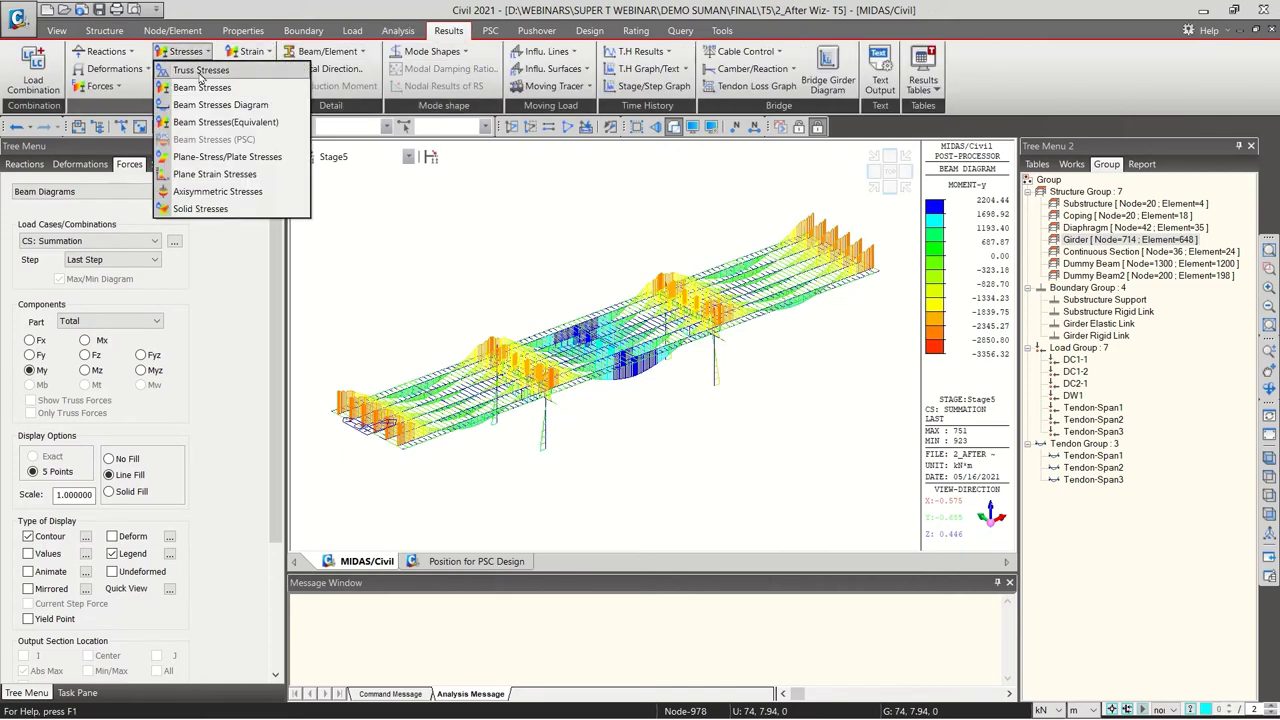
# Apply a Stage2 beam stress diagram for Part 1 of the section
pyautogui.click(249, 105)
pyautogui.click(366, 158)
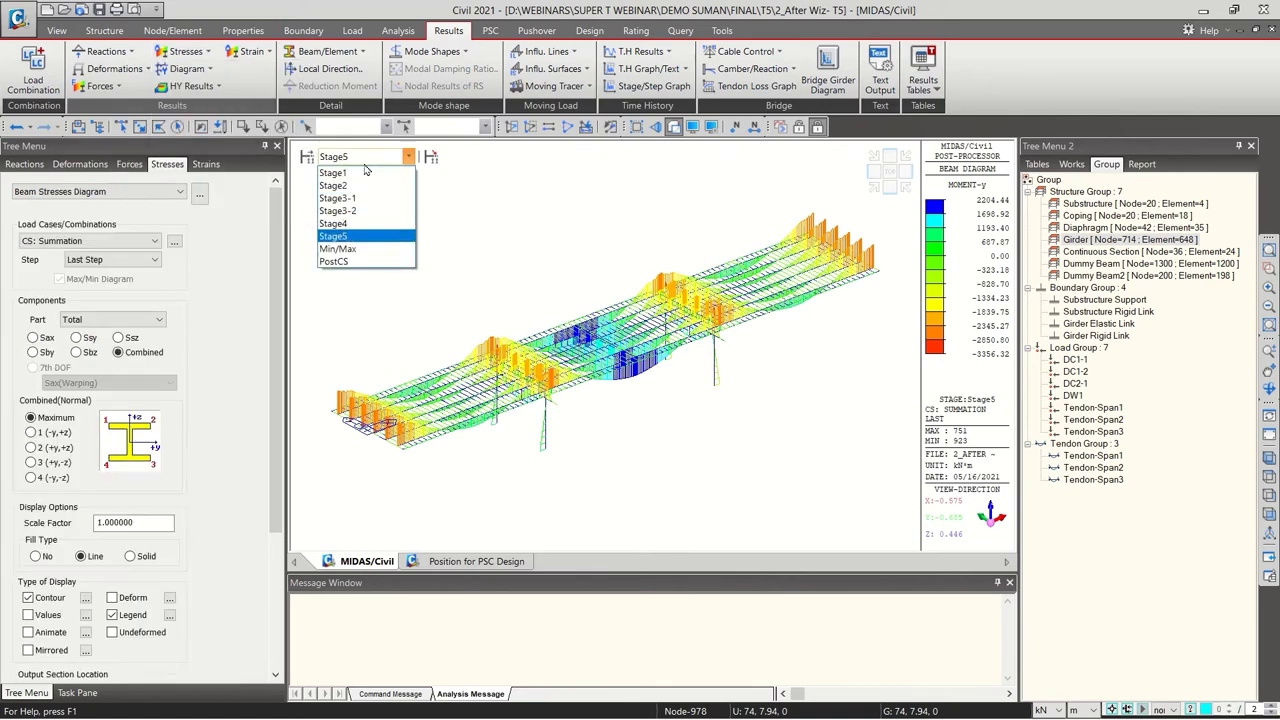
pyautogui.click(365, 178)
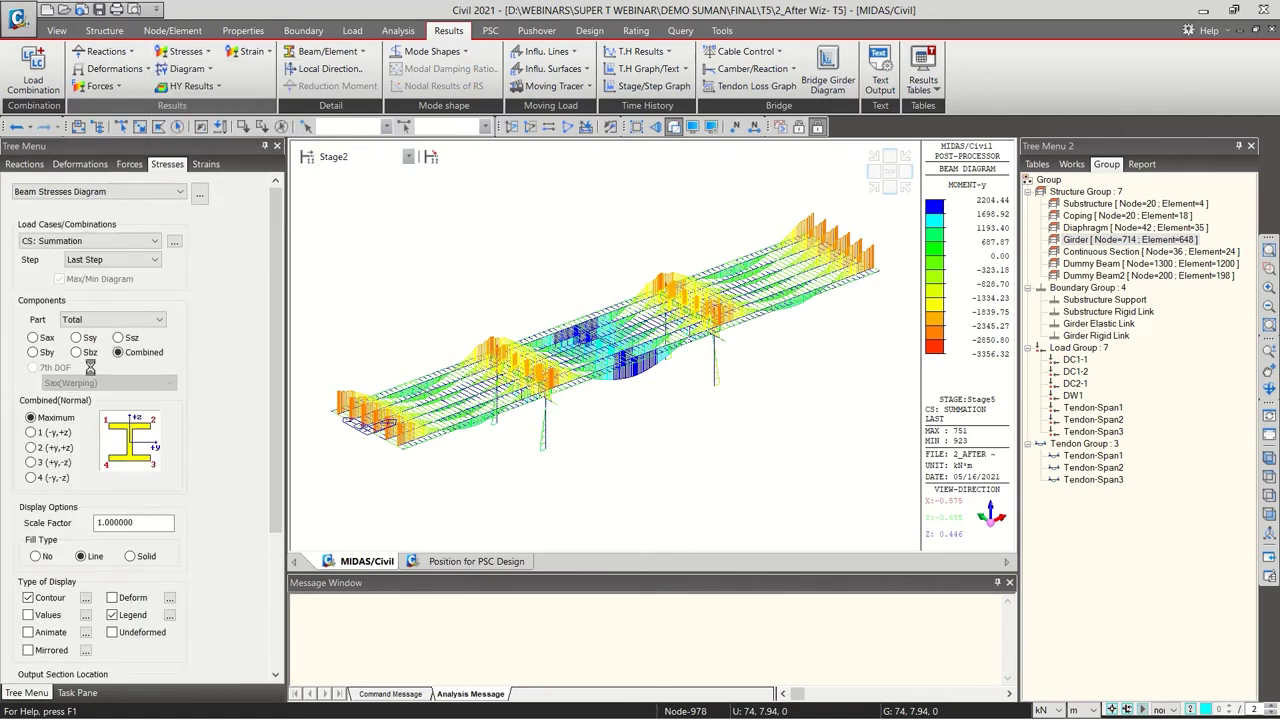
pyautogui.click(123, 320)
pyautogui.click(106, 344)
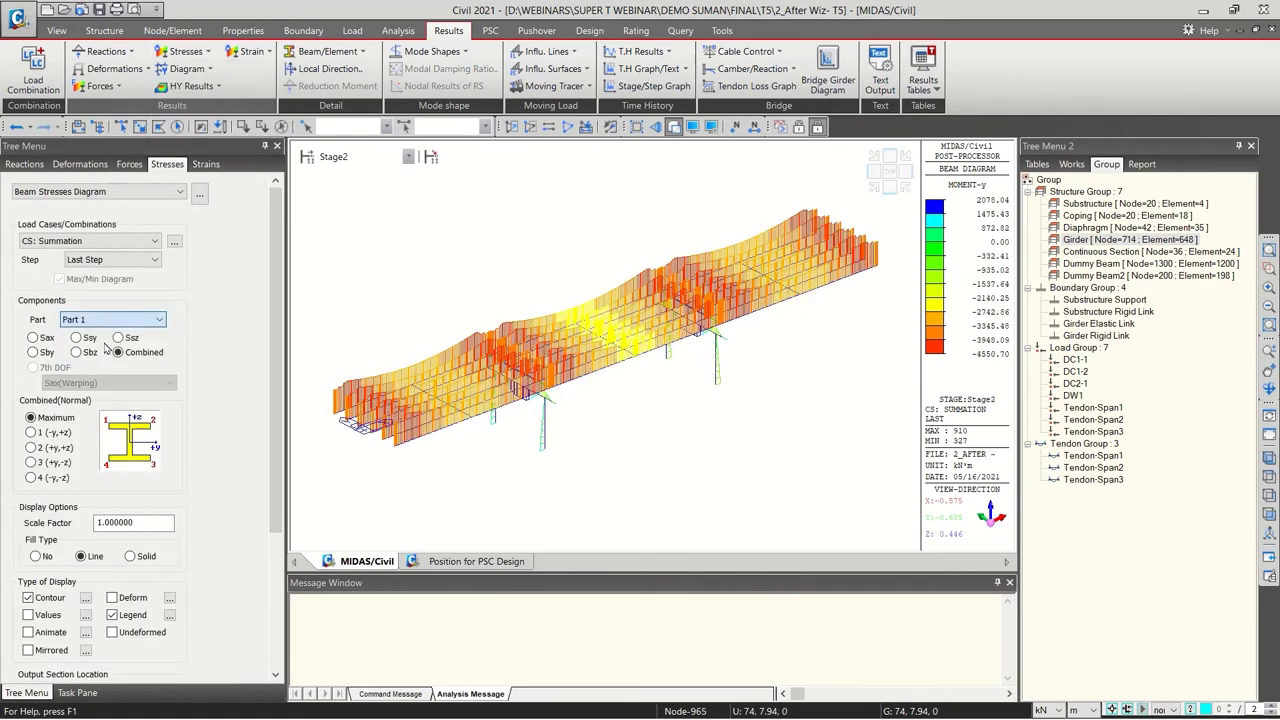
pyautogui.scroll(-2, 180, 470)
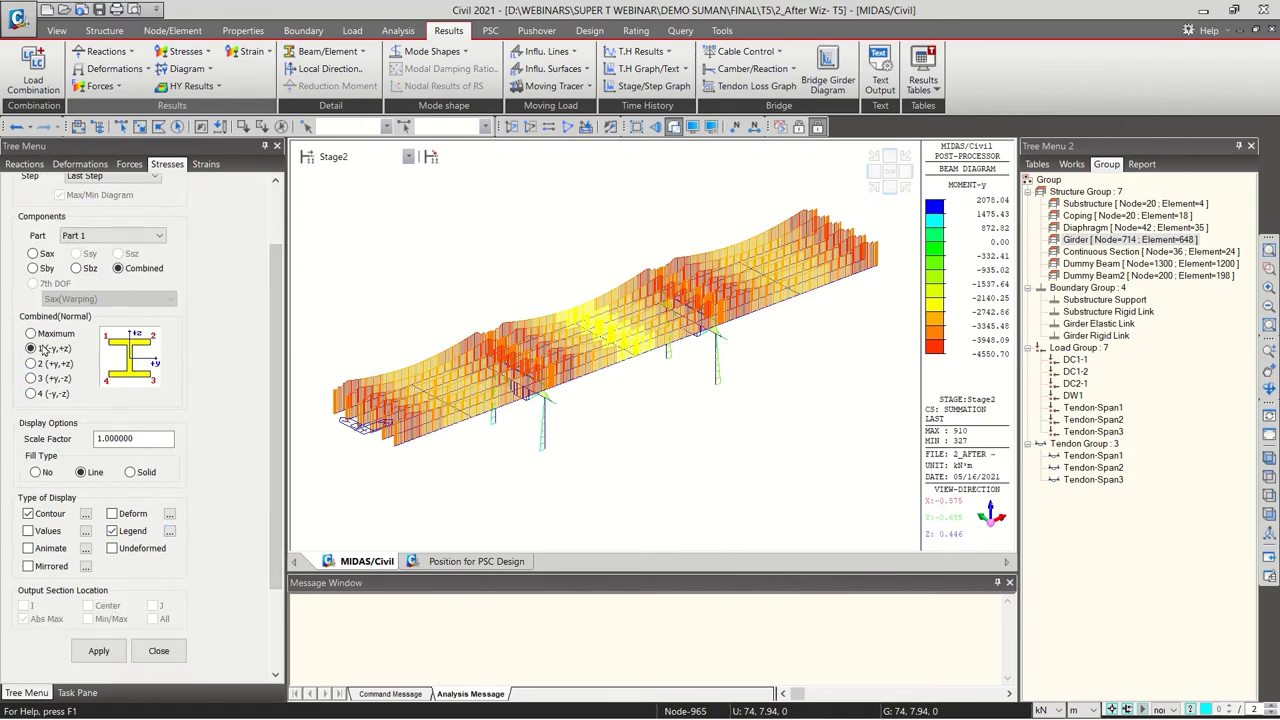
pyautogui.click(95, 650)
pyautogui.scroll(2, 278, 330)
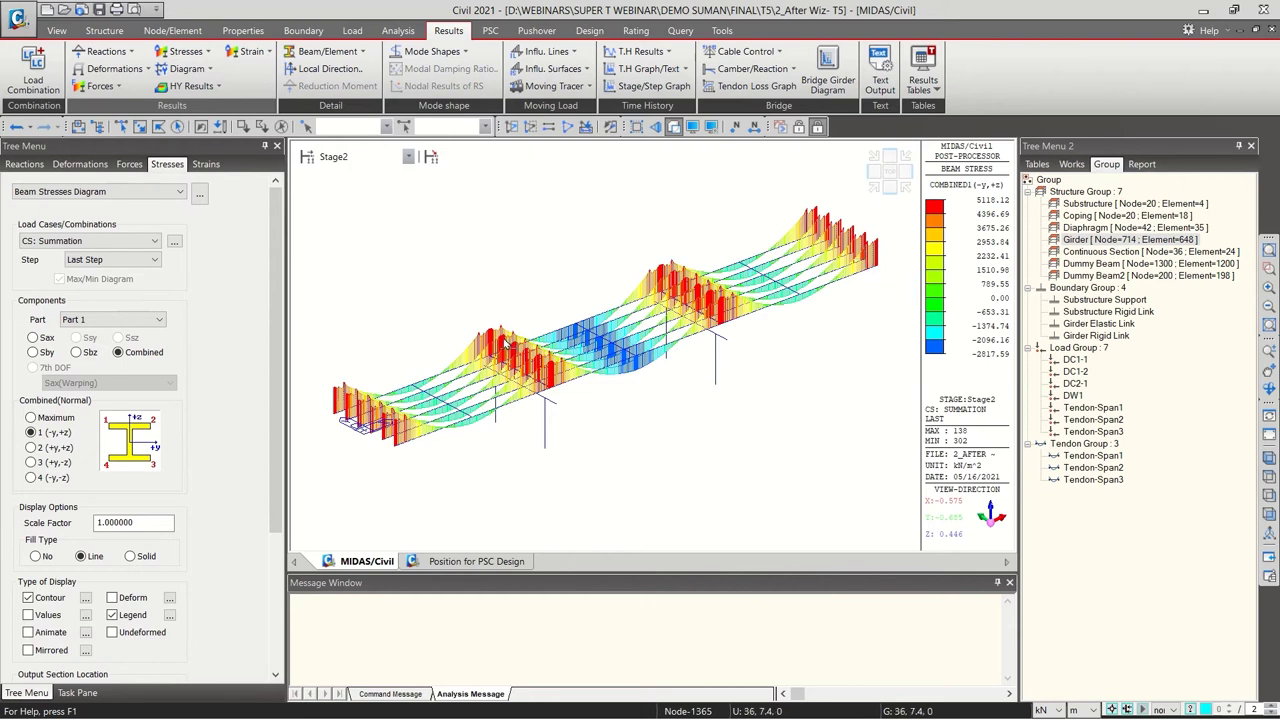
# Make only the Girder group active and show combined stress at point 4 (-y,-z)
pyautogui.click(1110, 240)
pyautogui.rightClick(1110, 240)
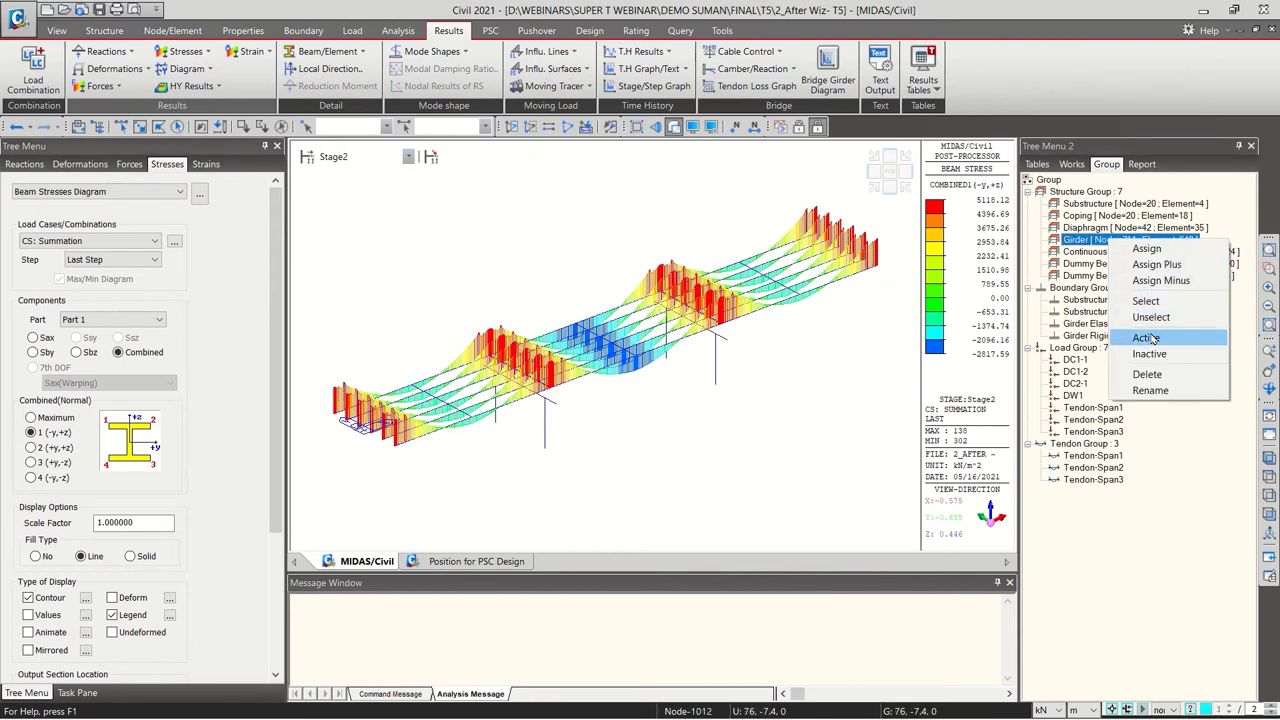
pyautogui.click(1110, 335)
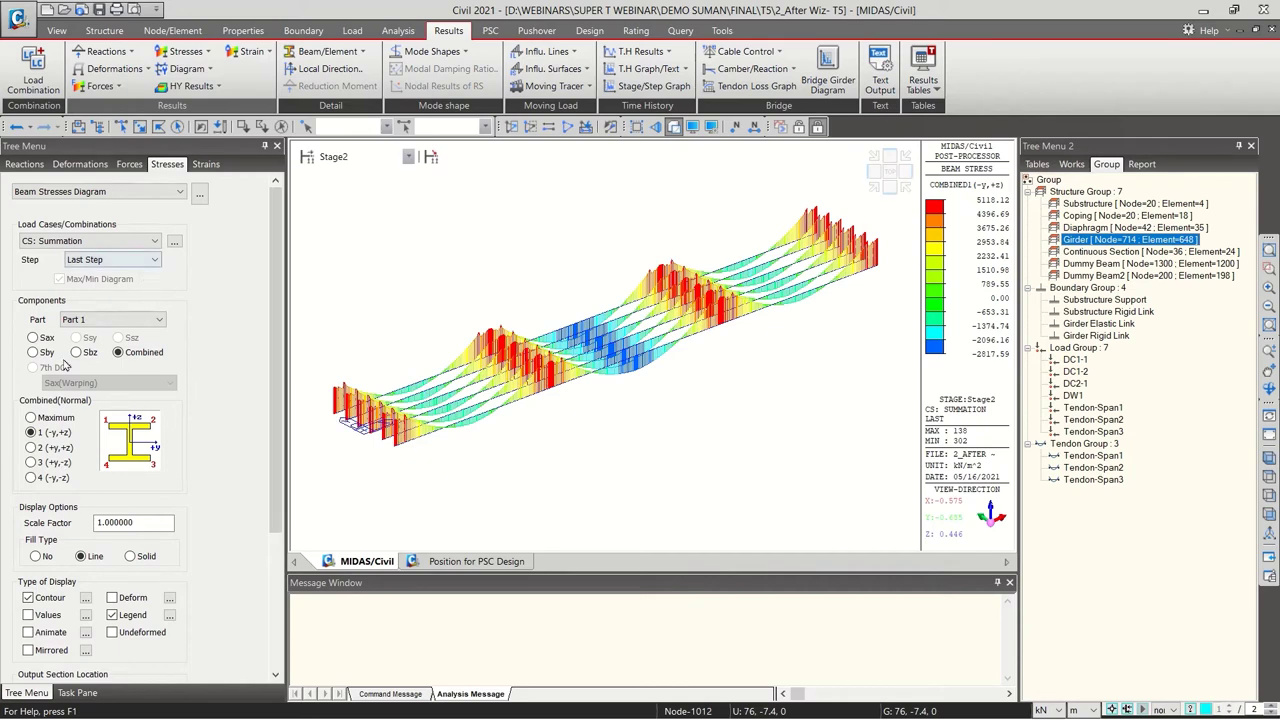
pyautogui.click(55, 481)
pyautogui.scroll(-5, 60, 480)
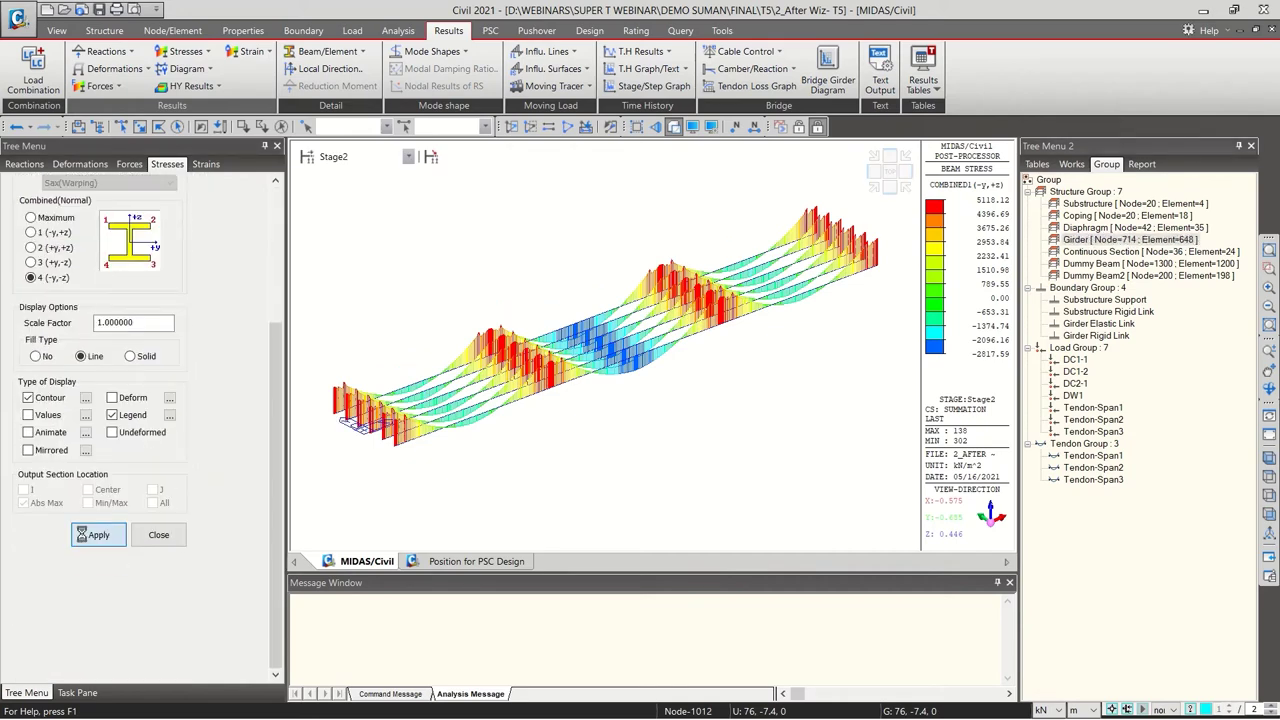
pyautogui.moveTo(279, 408); pyautogui.dragTo(281, 263)
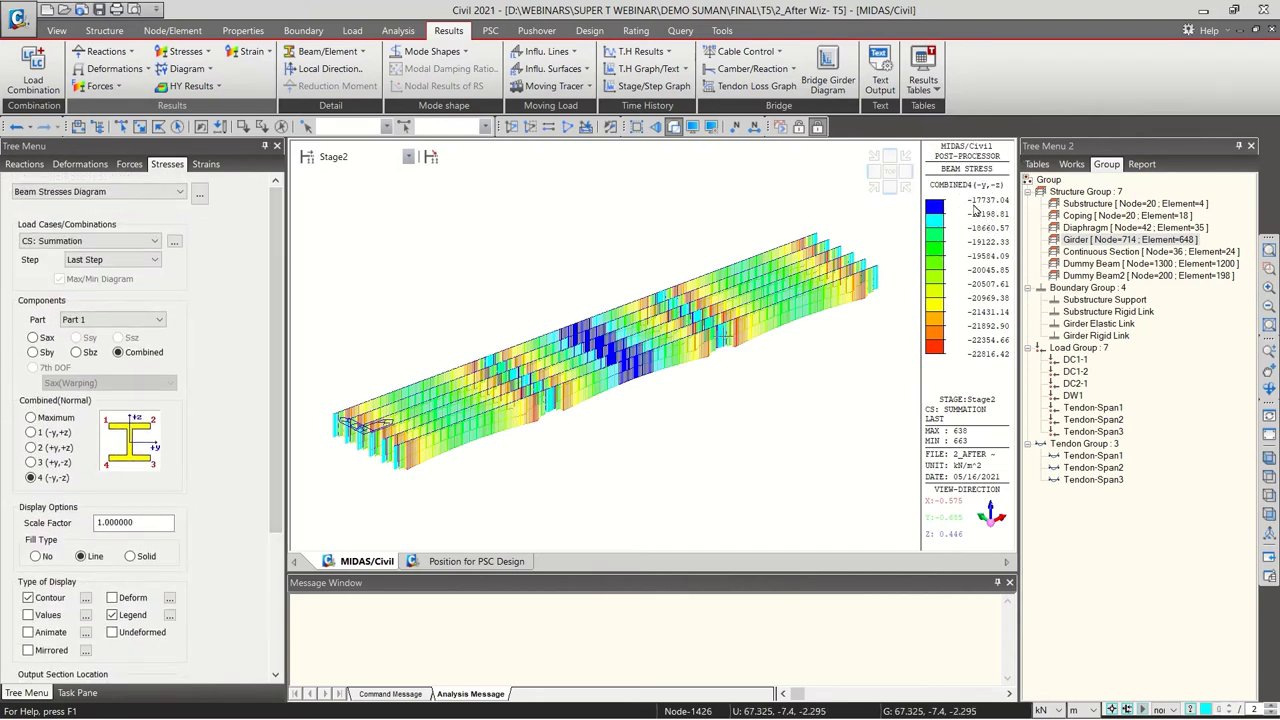
# Switch the results from Stage5 to the PostCS stage
pyautogui.click(338, 160)
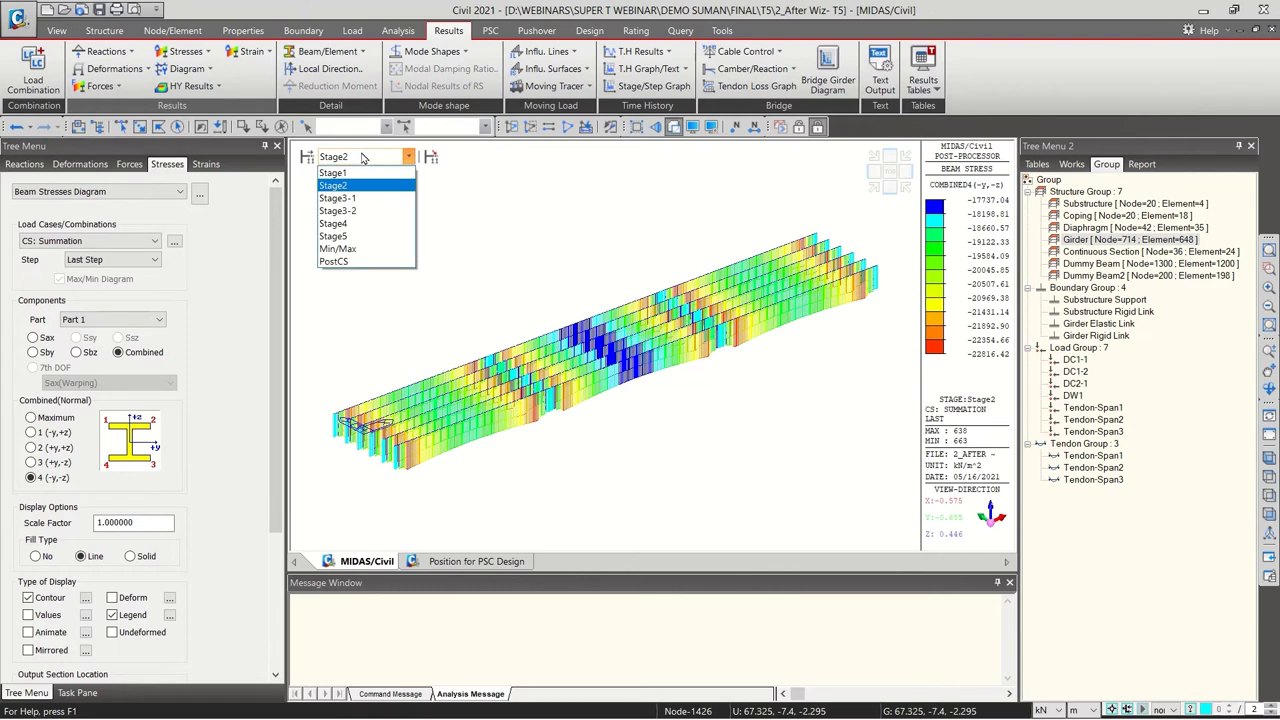
pyautogui.click(345, 240)
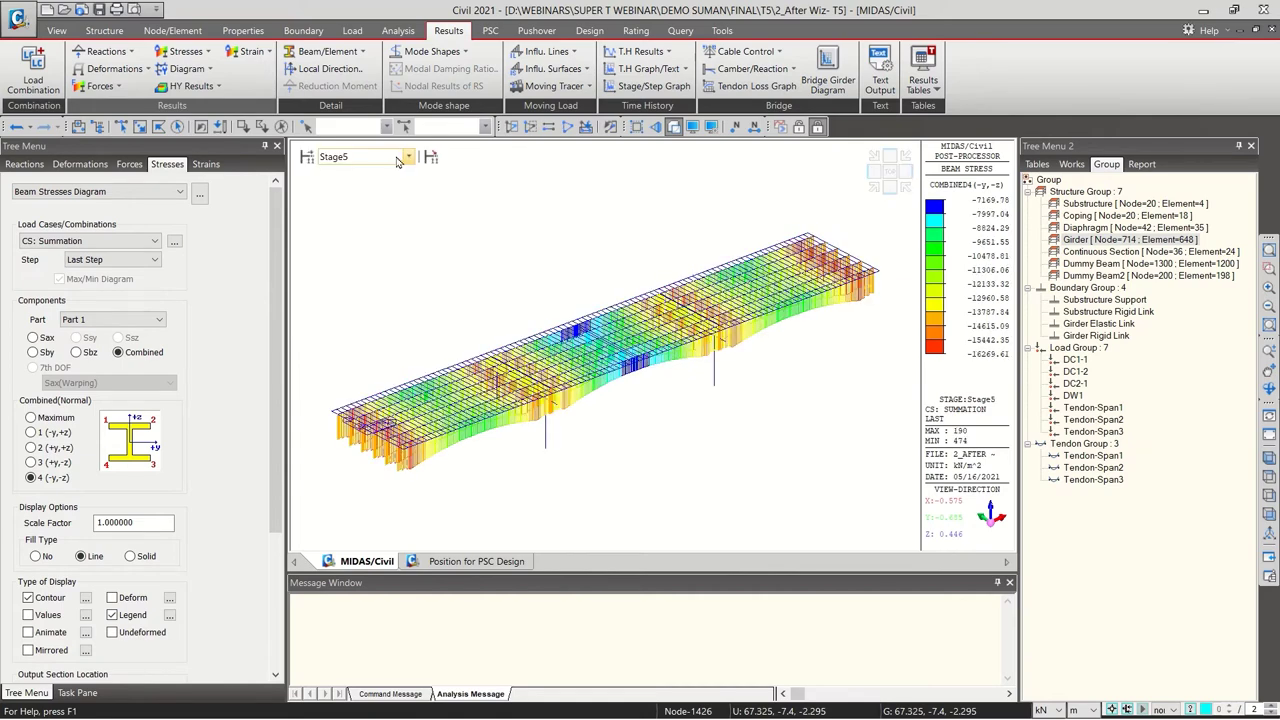
pyautogui.click(380, 162)
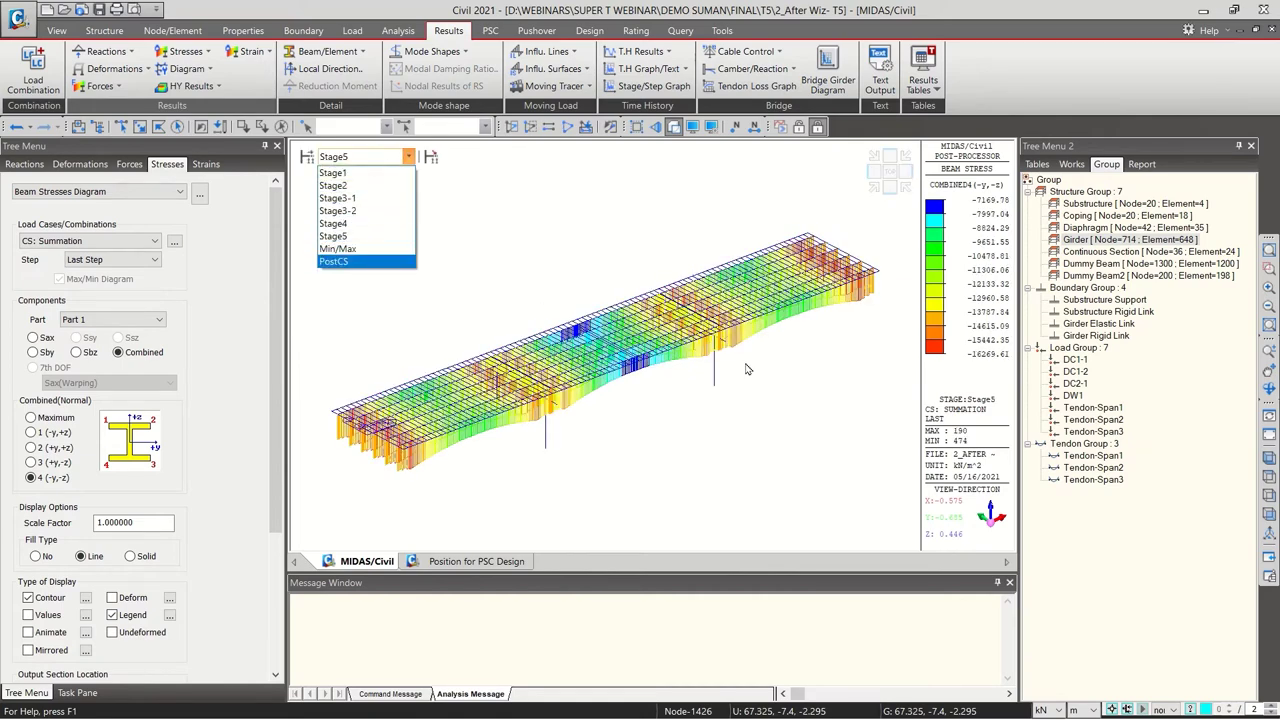
pyautogui.click(842, 482)
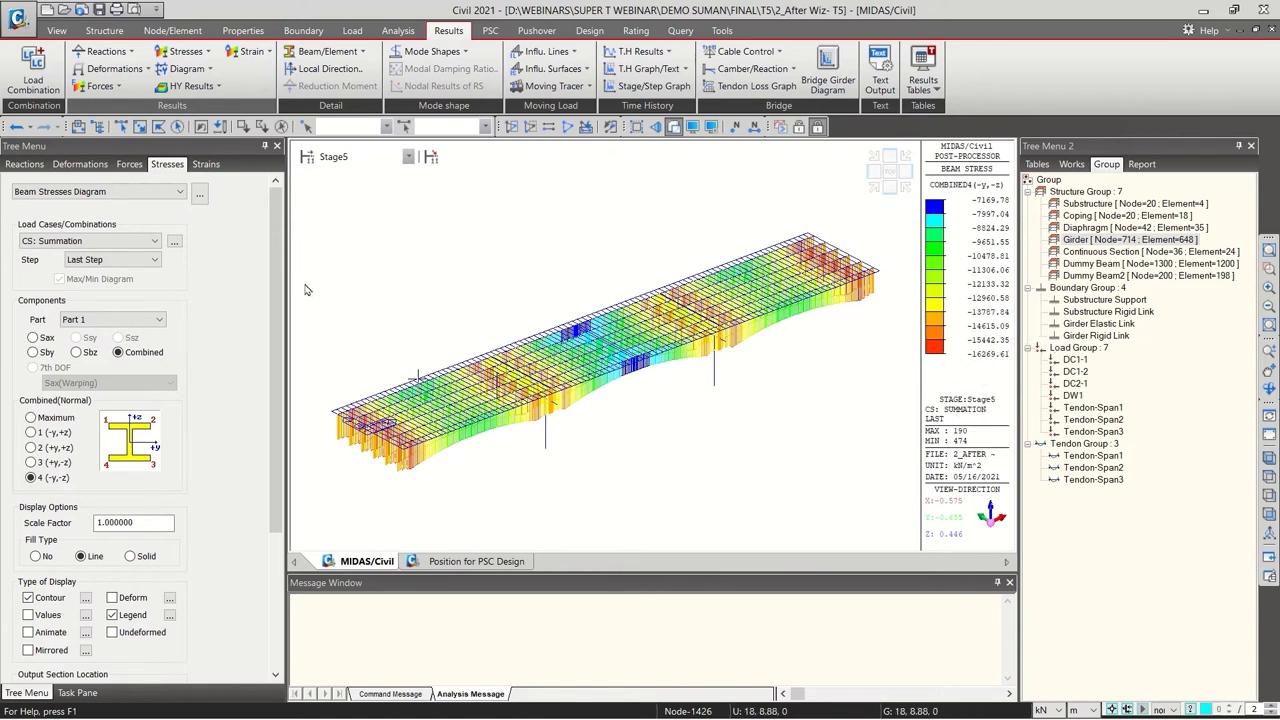
pyautogui.click(380, 157)
pyautogui.click(340, 260)
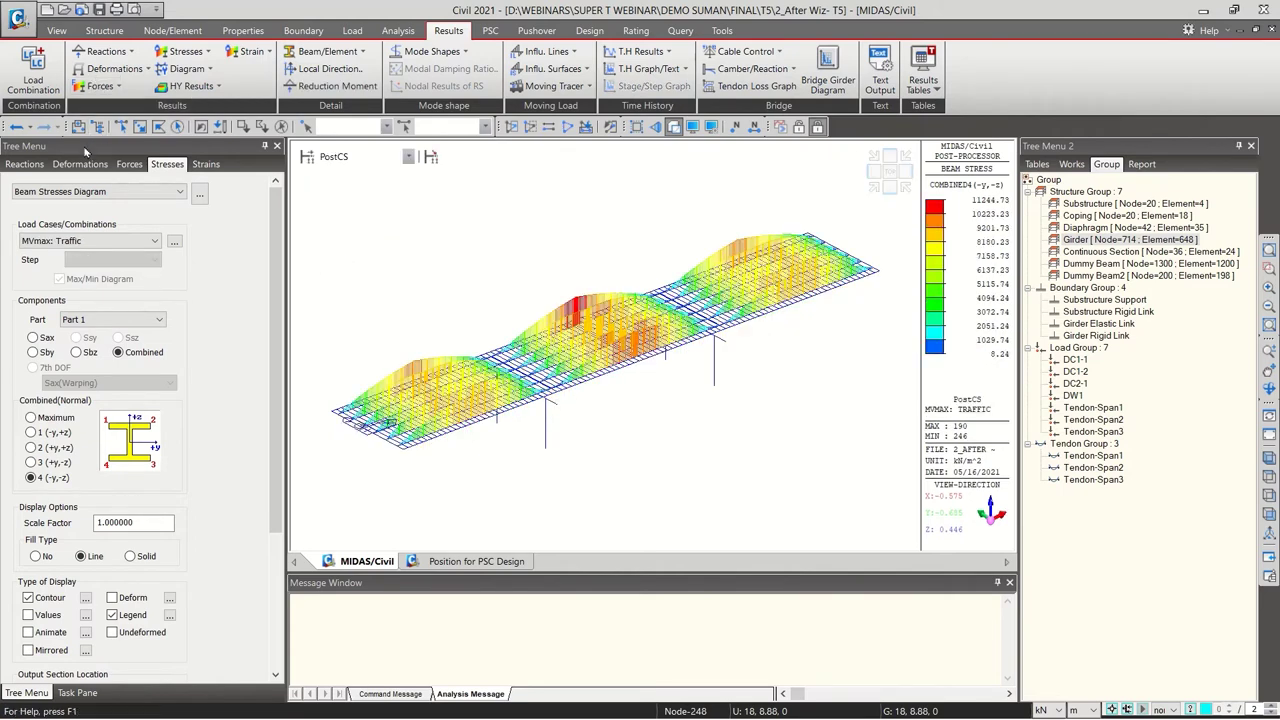
# Browse the model's Works tree and the temperature/prestress and static load tools
pyautogui.click(1071, 164)
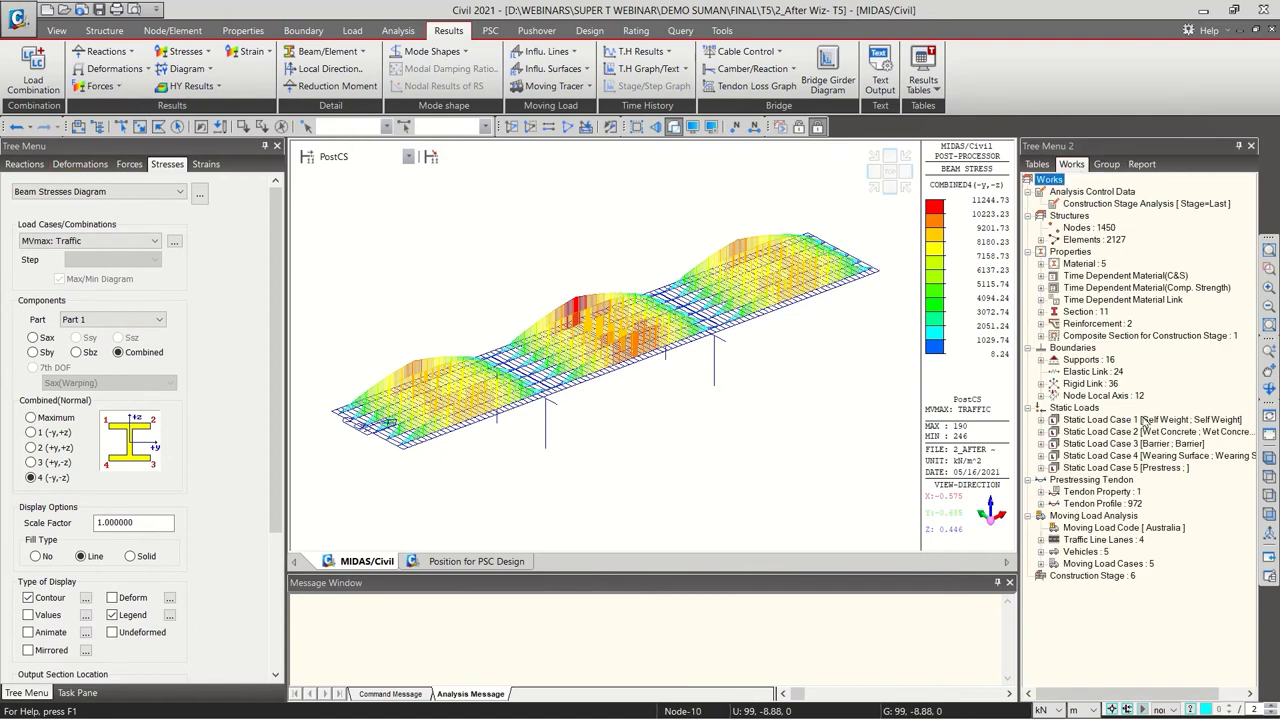
pyautogui.click(1164, 462)
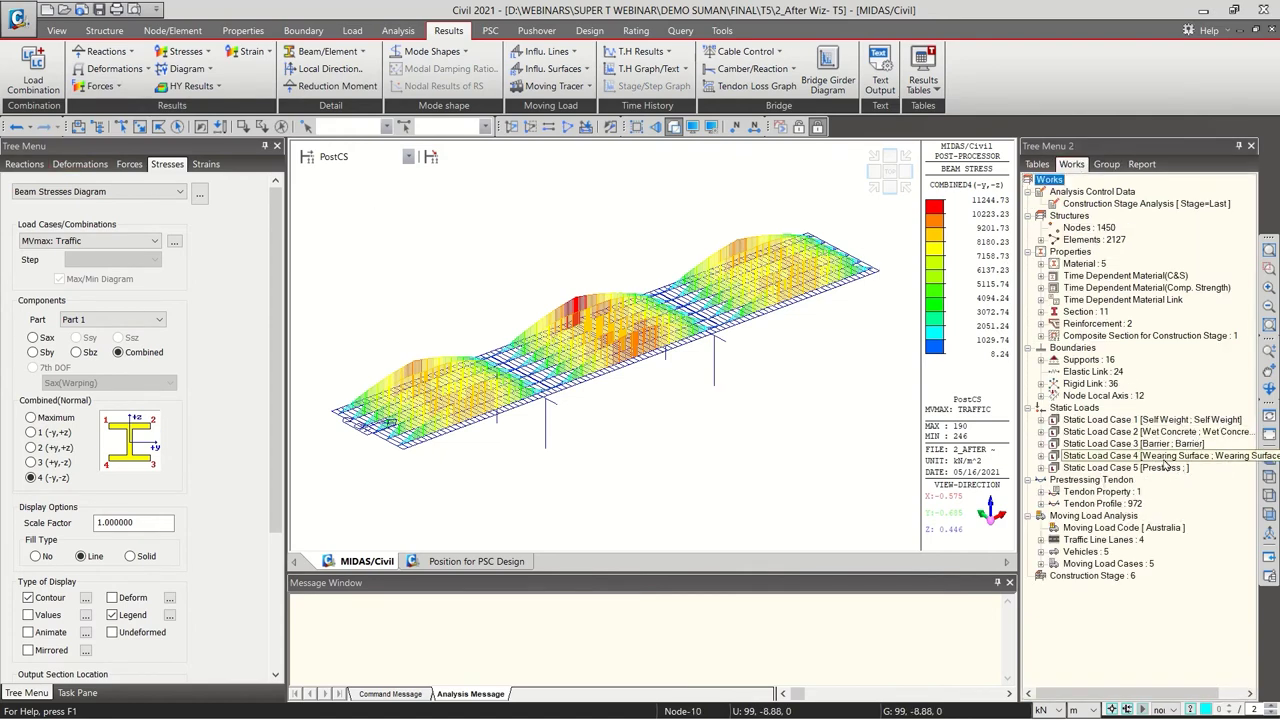
pyautogui.click(1148, 568)
pyautogui.click(1132, 554)
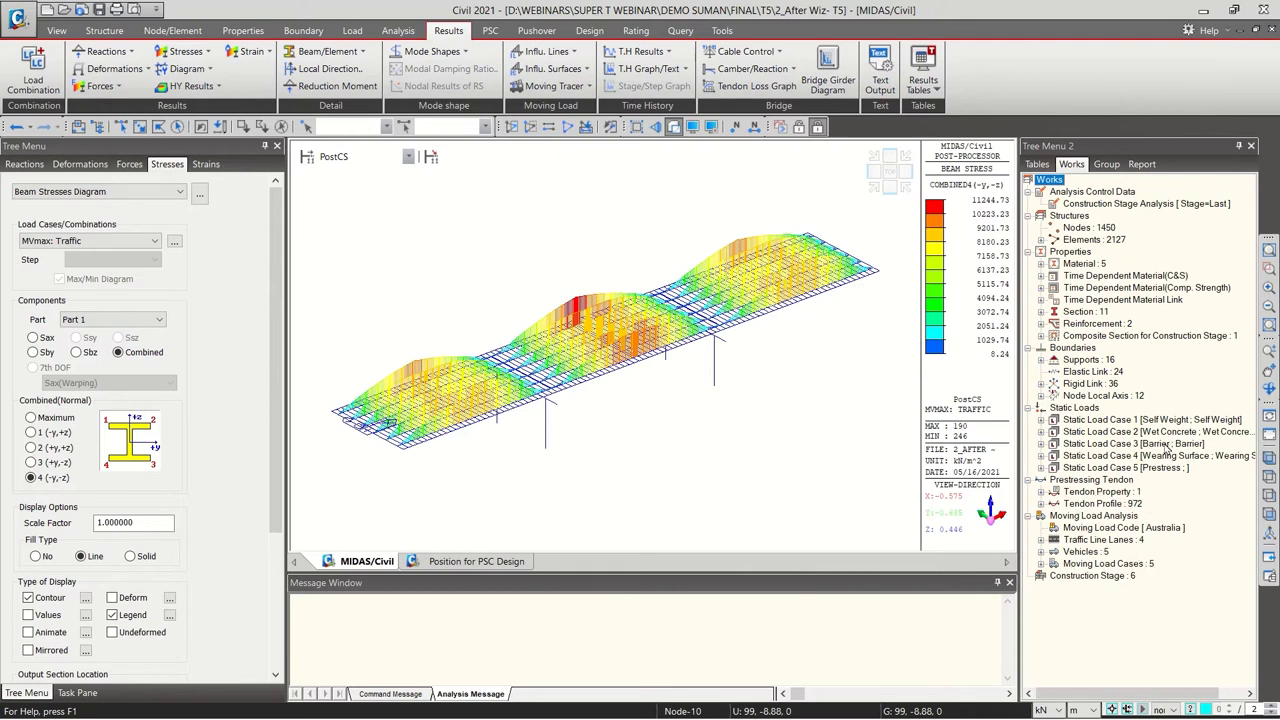
pyautogui.click(352, 30)
pyautogui.click(48, 68)
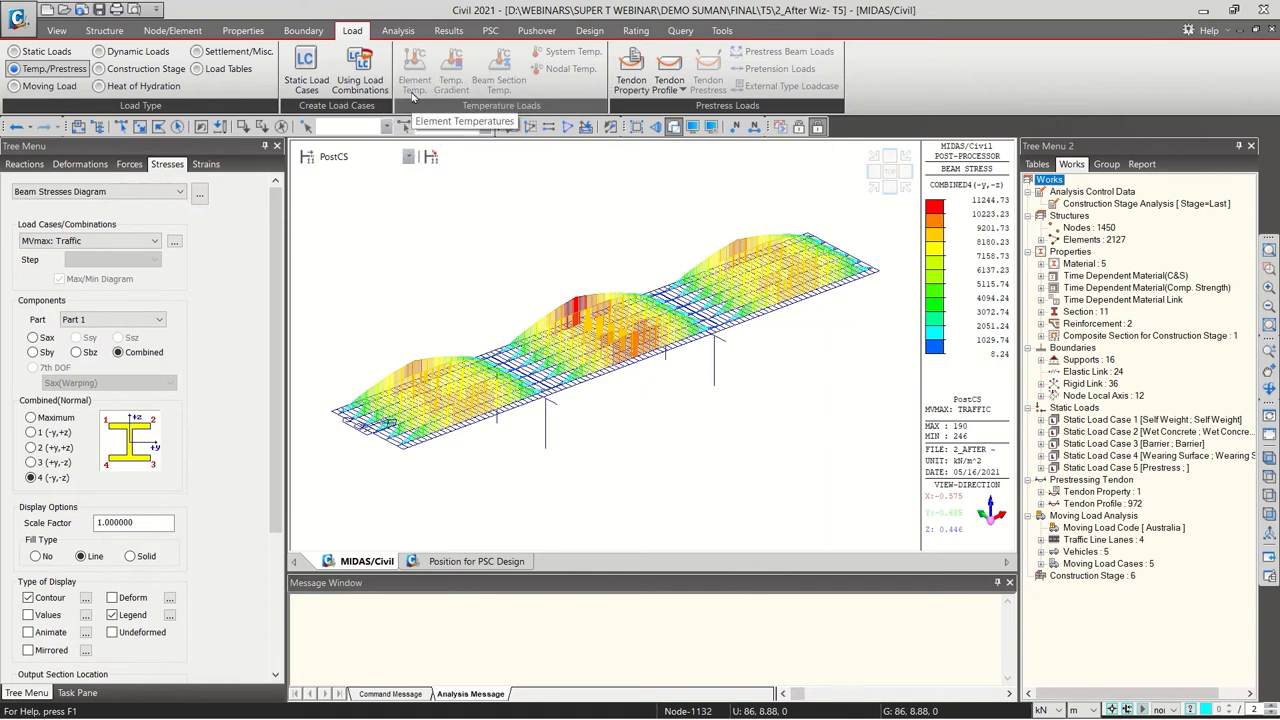
pyautogui.click(46, 51)
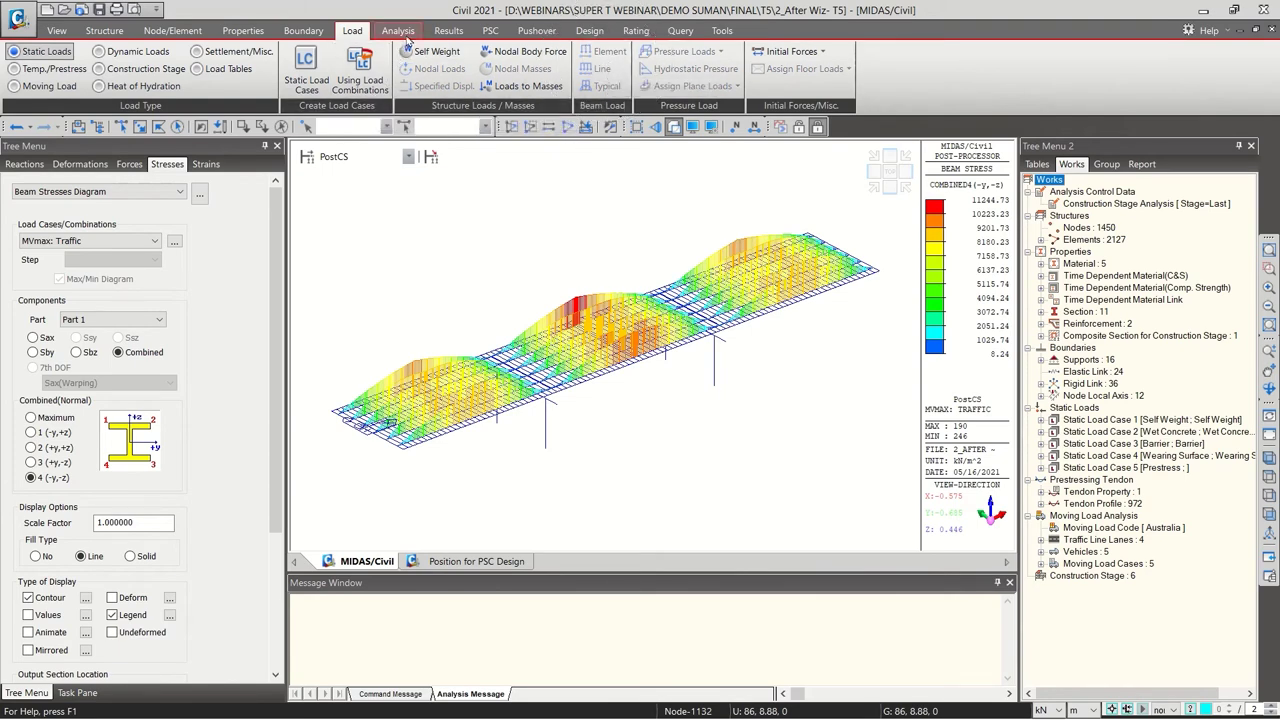
# Show the PostCS beam moment diagram for MVmax: Traffic
pyautogui.click(448, 30)
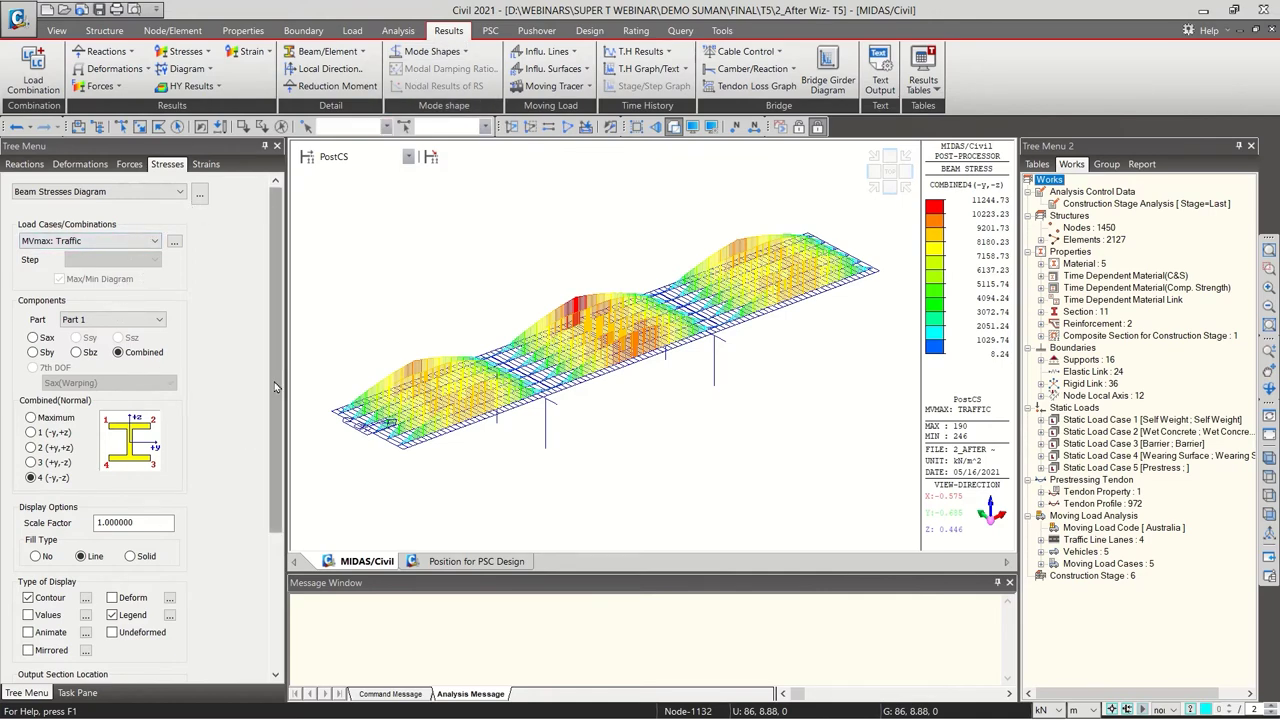
pyautogui.click(100, 86)
pyautogui.click(163, 562)
pyautogui.scroll(-5, 230, 410)
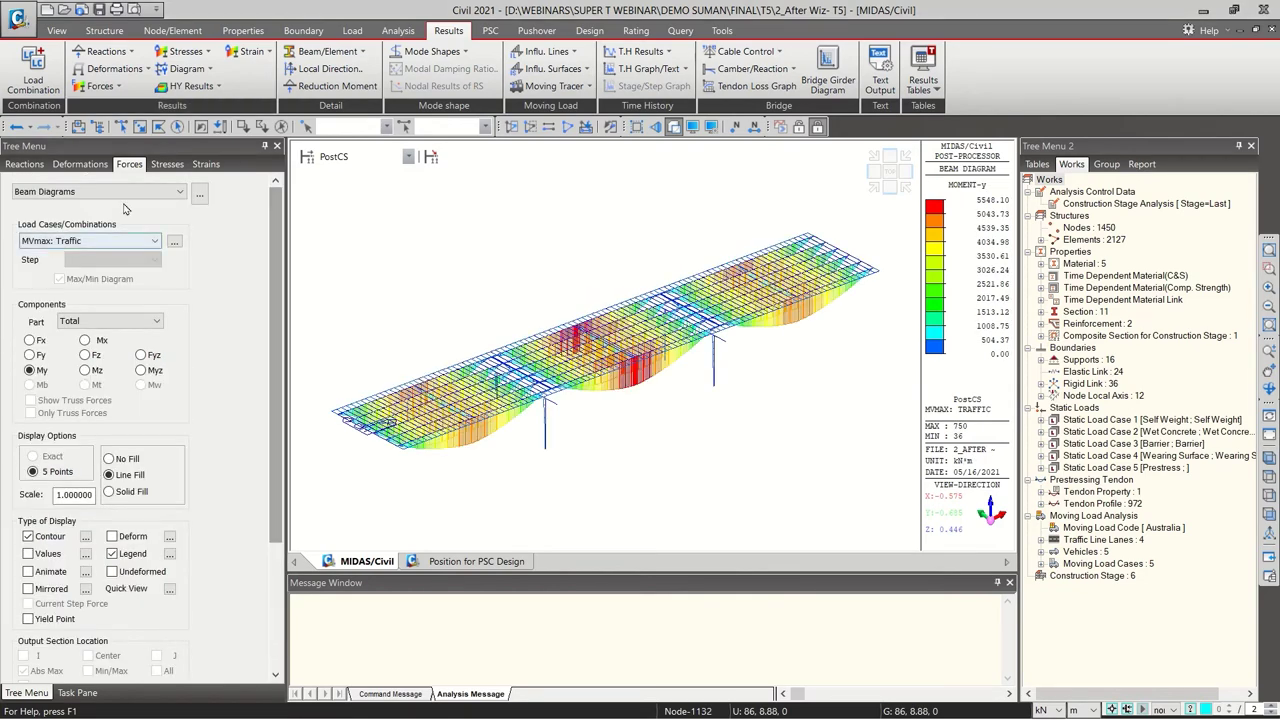
# Apply the PostCS My moment diagram for MVmin: Traffic
pyautogui.click(125, 241)
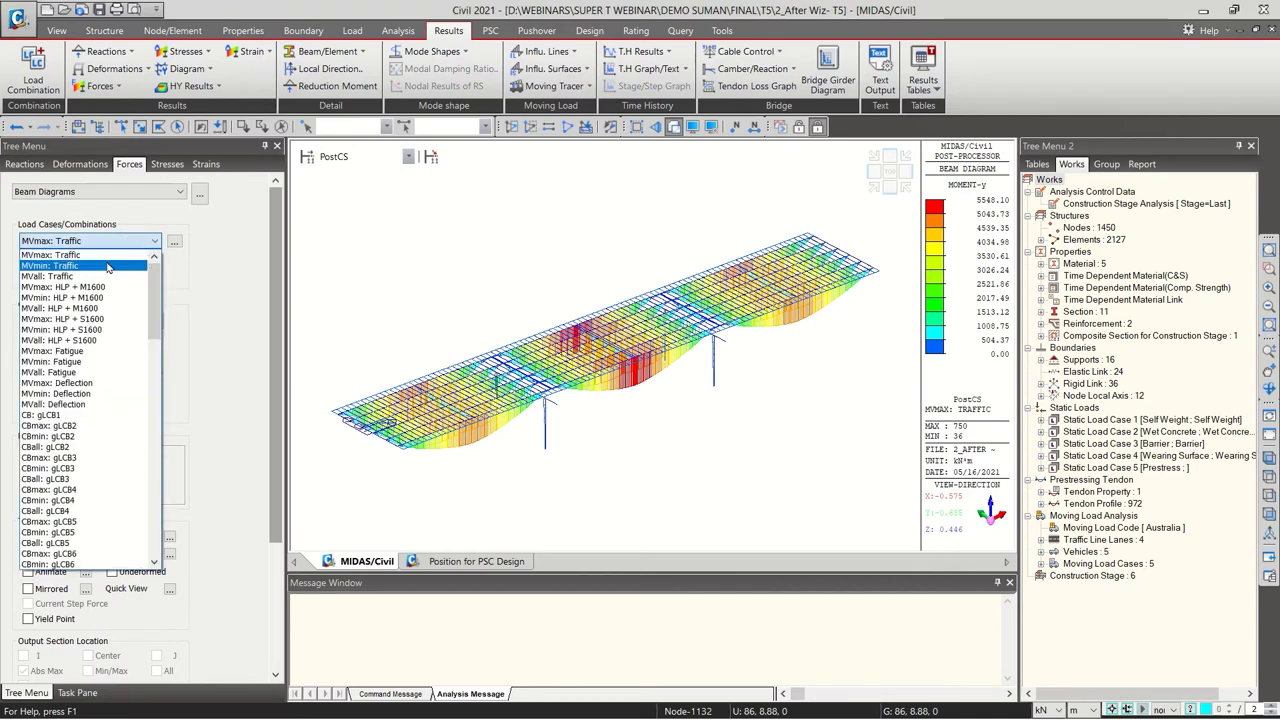
pyautogui.click(138, 267)
pyautogui.moveTo(272, 254); pyautogui.dragTo(281, 273)
pyautogui.scroll(-3, 281, 273)
pyautogui.click(103, 538)
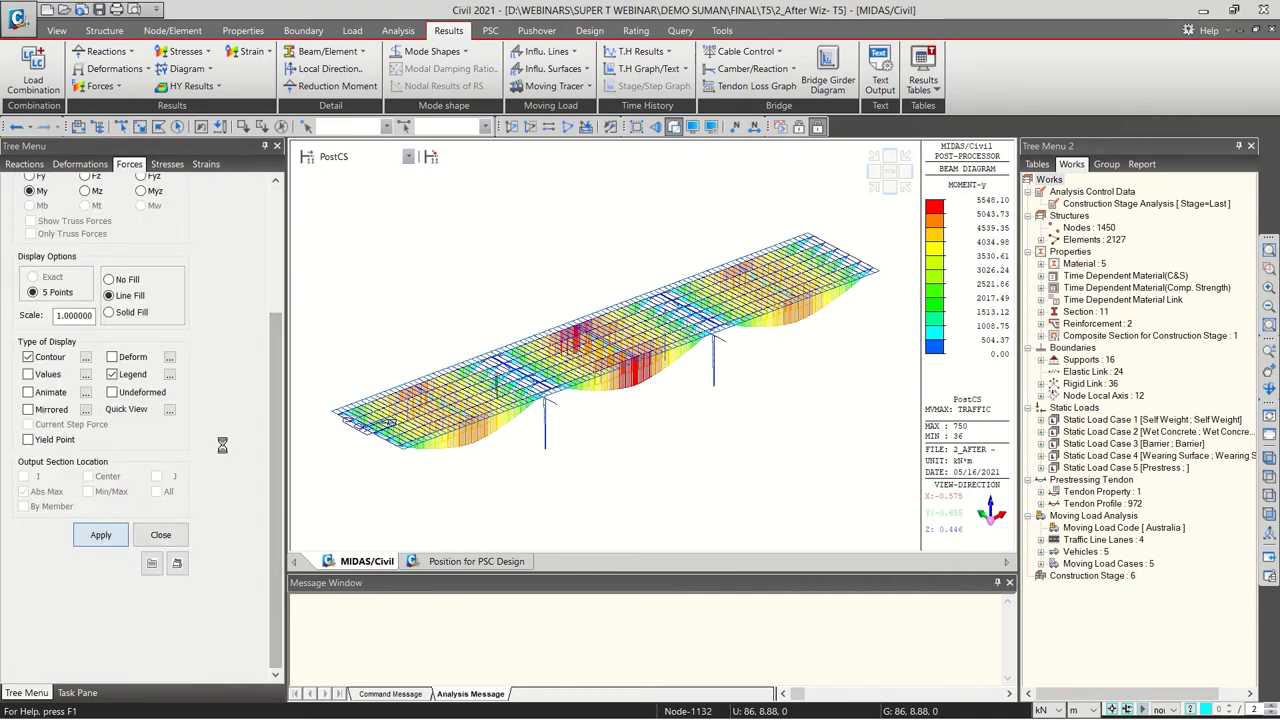
# Inspect the Traffic moving load case definition and close it unchanged
pyautogui.doubleClick(1115, 566)
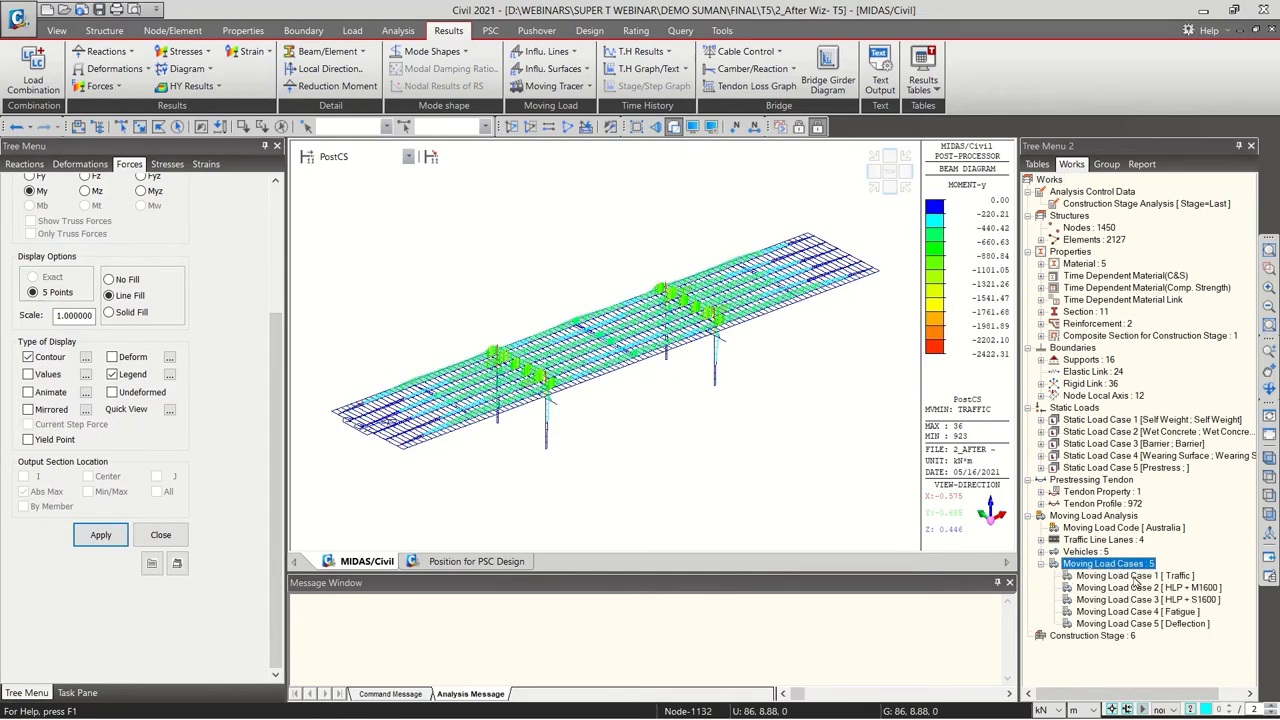
pyautogui.doubleClick(1130, 576)
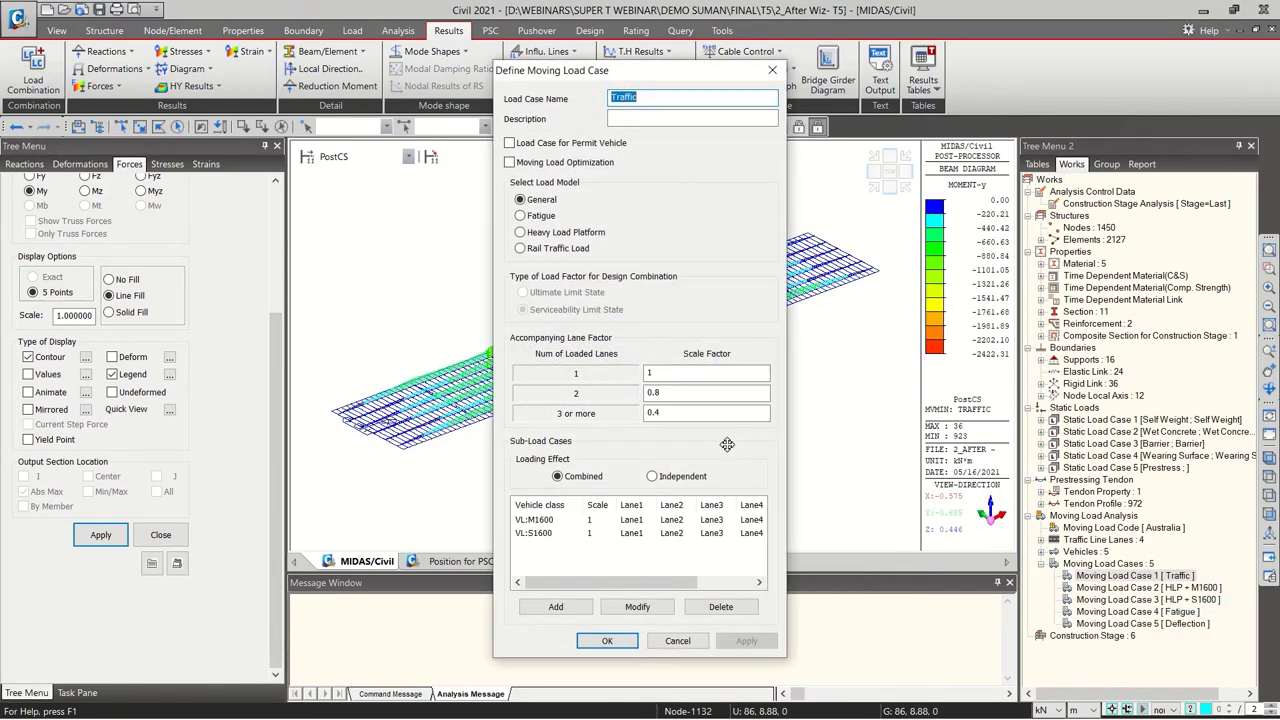
pyautogui.click(681, 643)
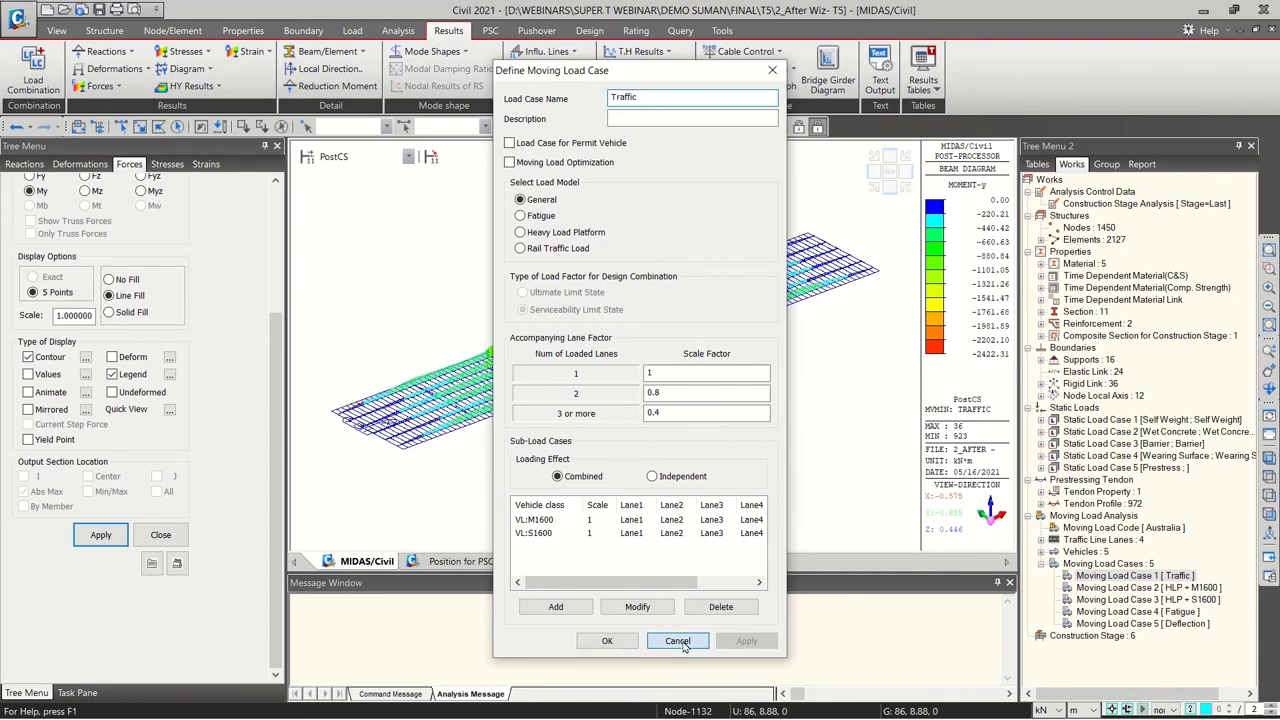
# Switch the diagram to the MVall: Traffic max/min envelope
pyautogui.scroll(4, 183, 256)
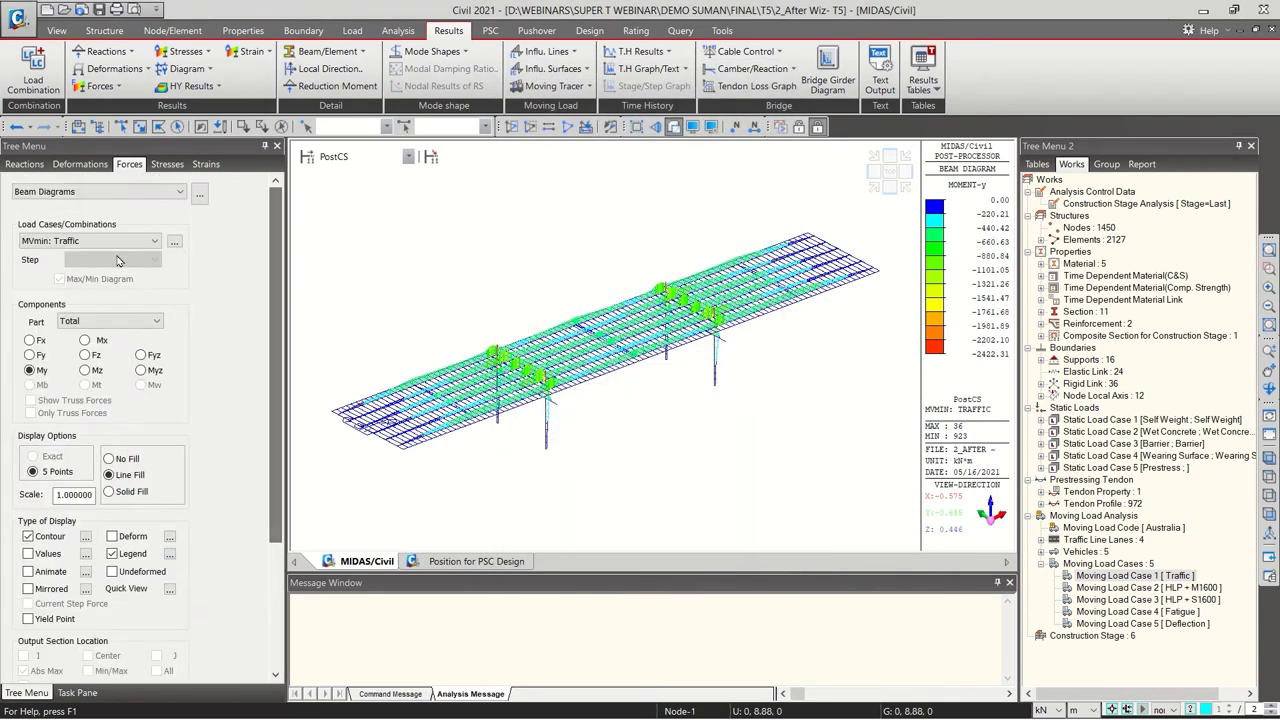
pyautogui.click(154, 241)
pyautogui.click(60, 272)
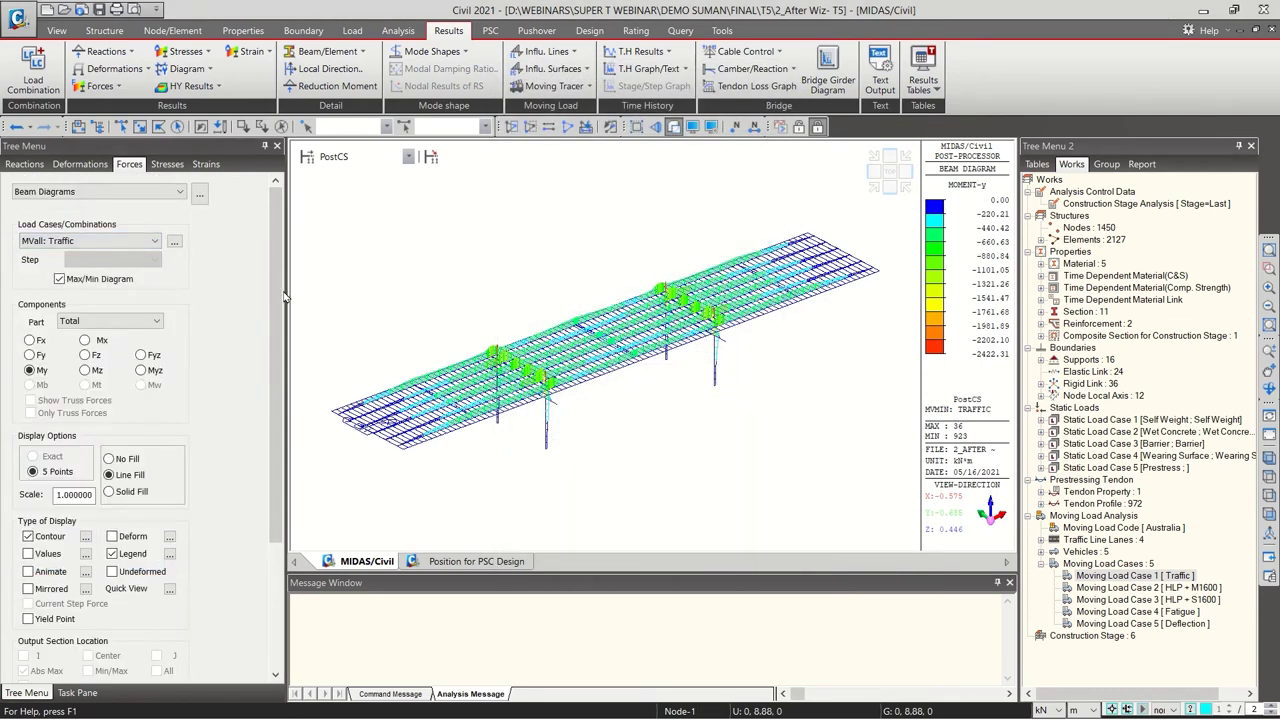
pyautogui.scroll(-3, 283, 298)
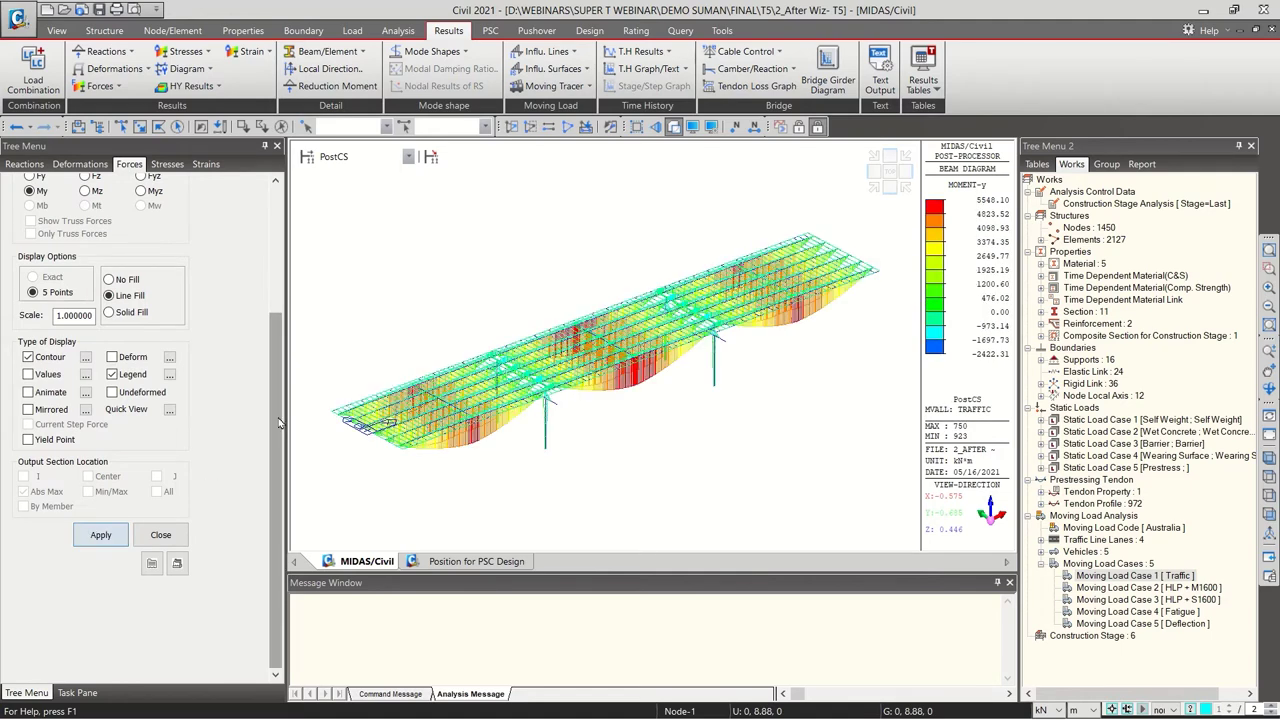
# Show only the Girder group in front elevation, keeping MVall: Traffic as the load case
pyautogui.click(1108, 166)
pyautogui.rightClick(1119, 238)
pyautogui.click(1192, 334)
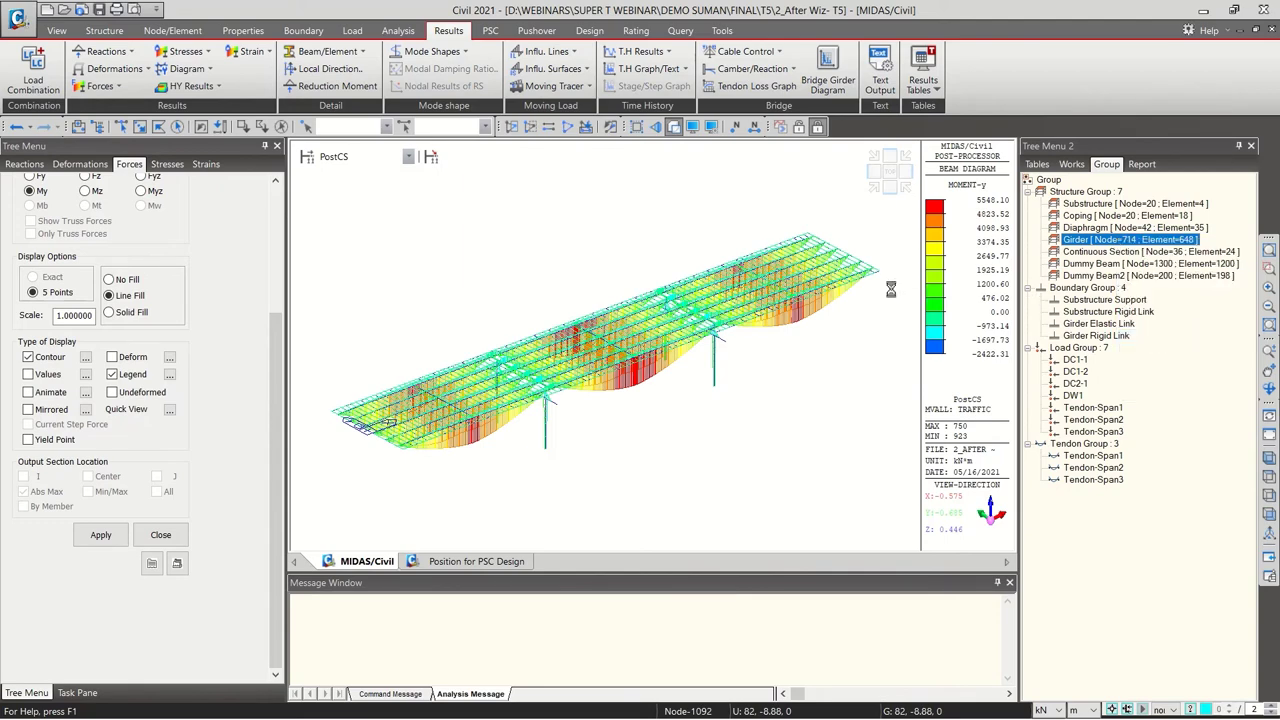
pyautogui.click(890, 188)
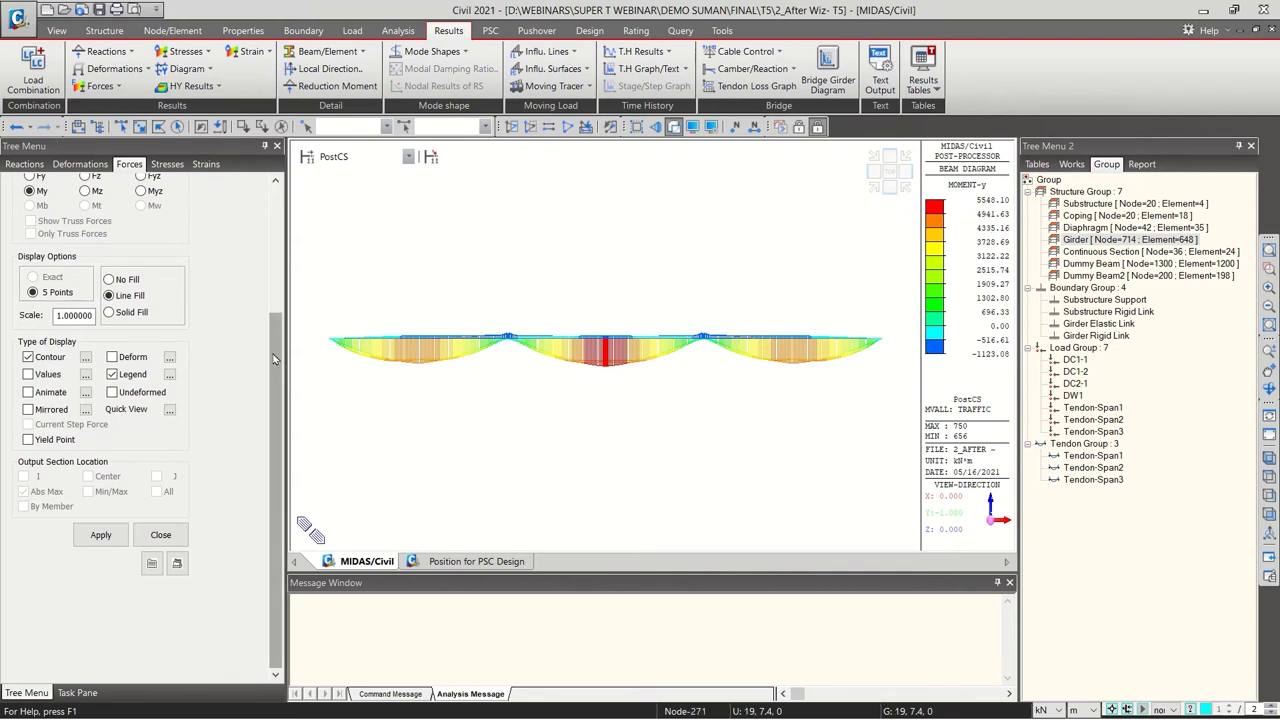
pyautogui.scroll(5, 274, 360)
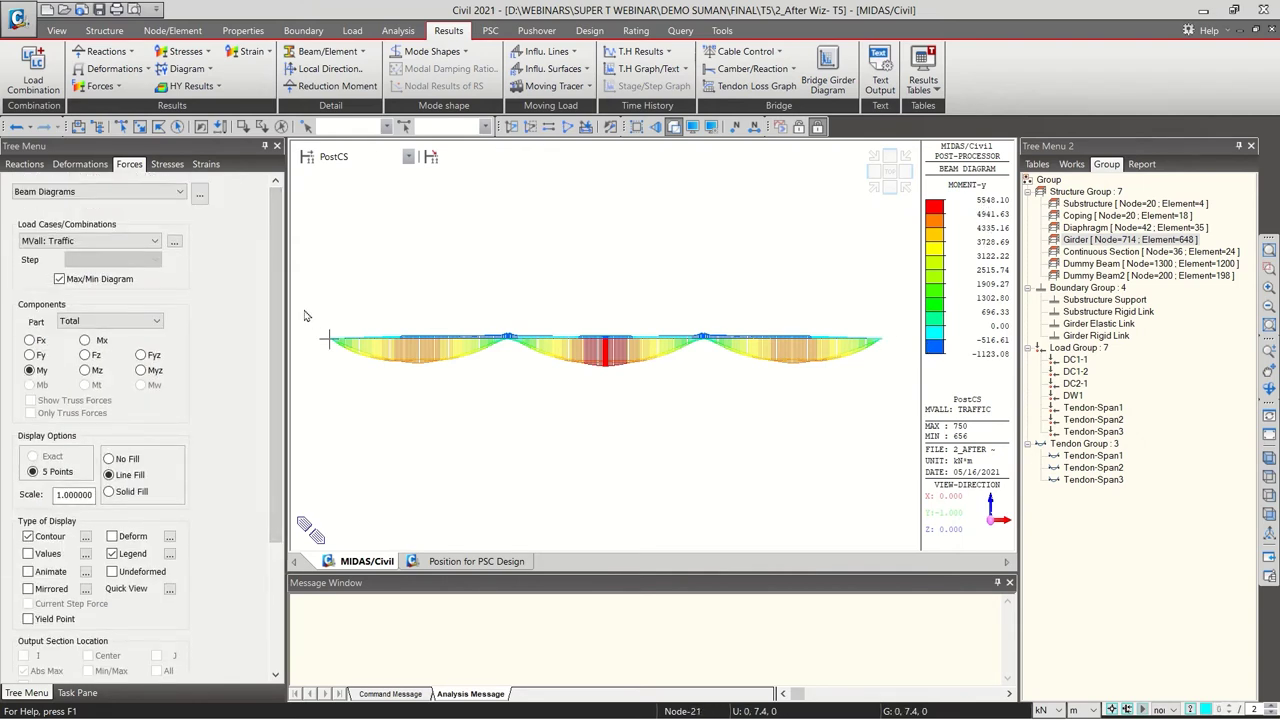
pyautogui.click(110, 242)
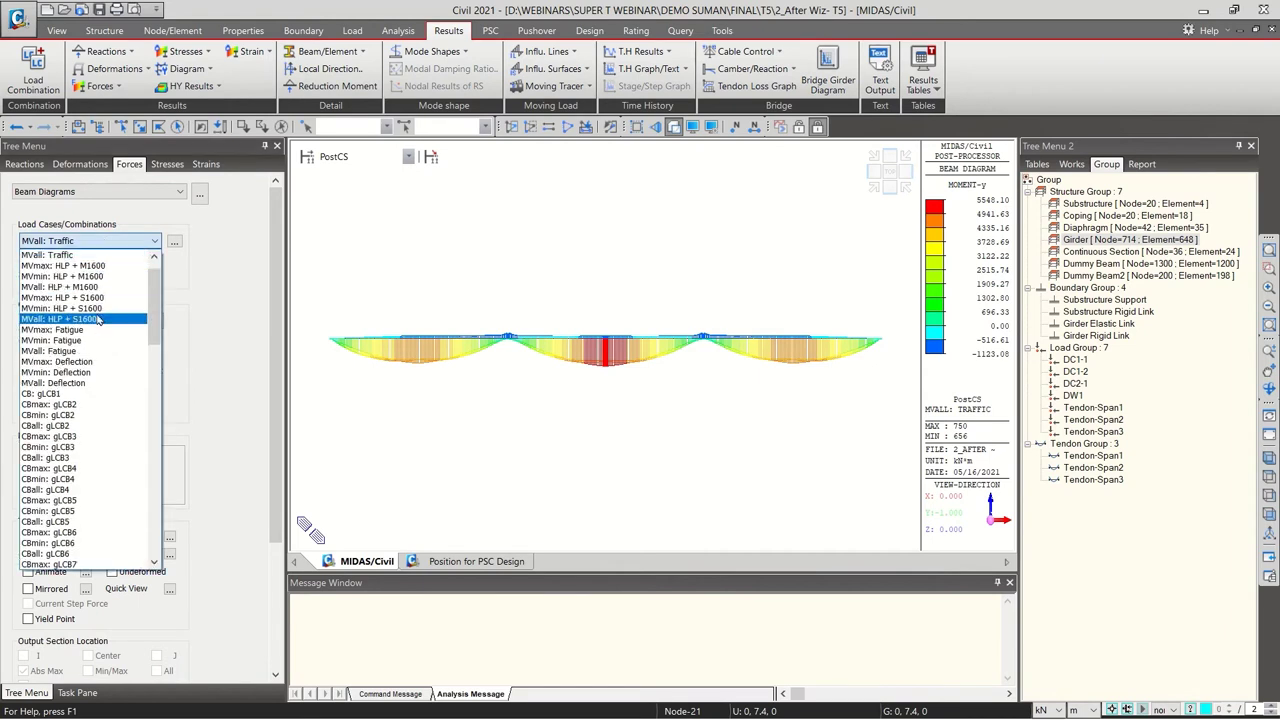
pyautogui.click(60, 255)
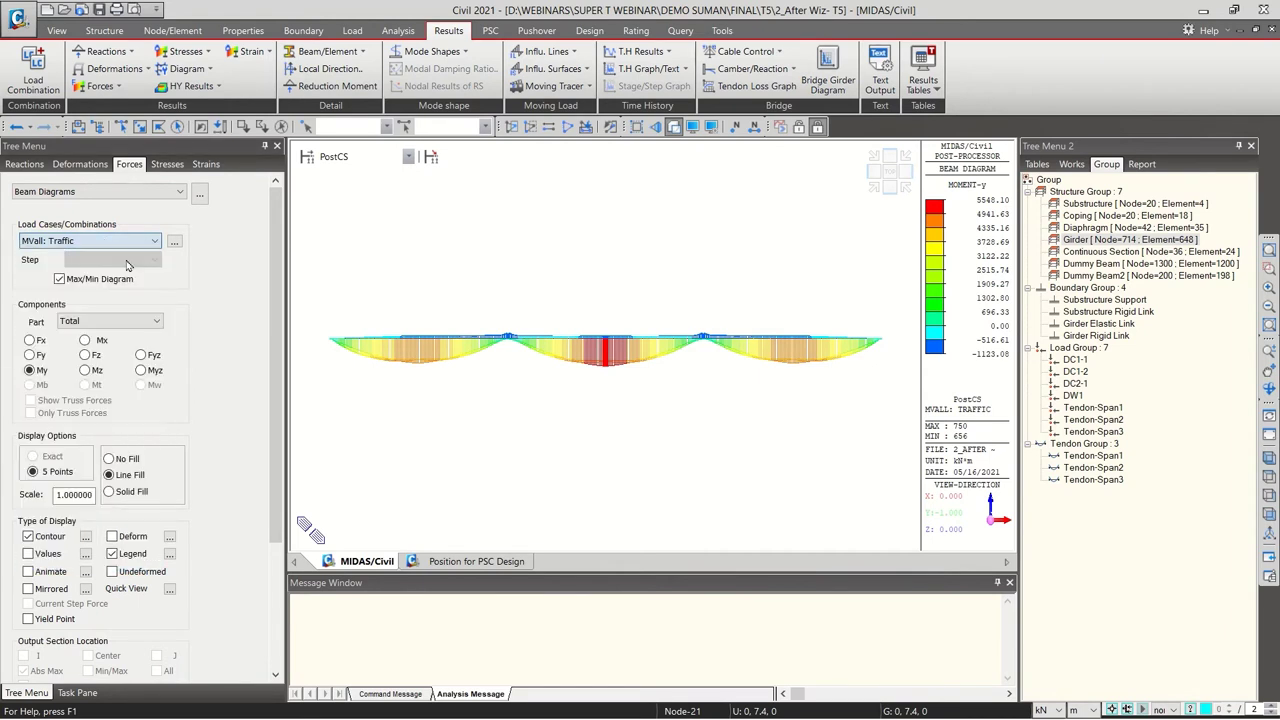
pyautogui.click(554, 86)
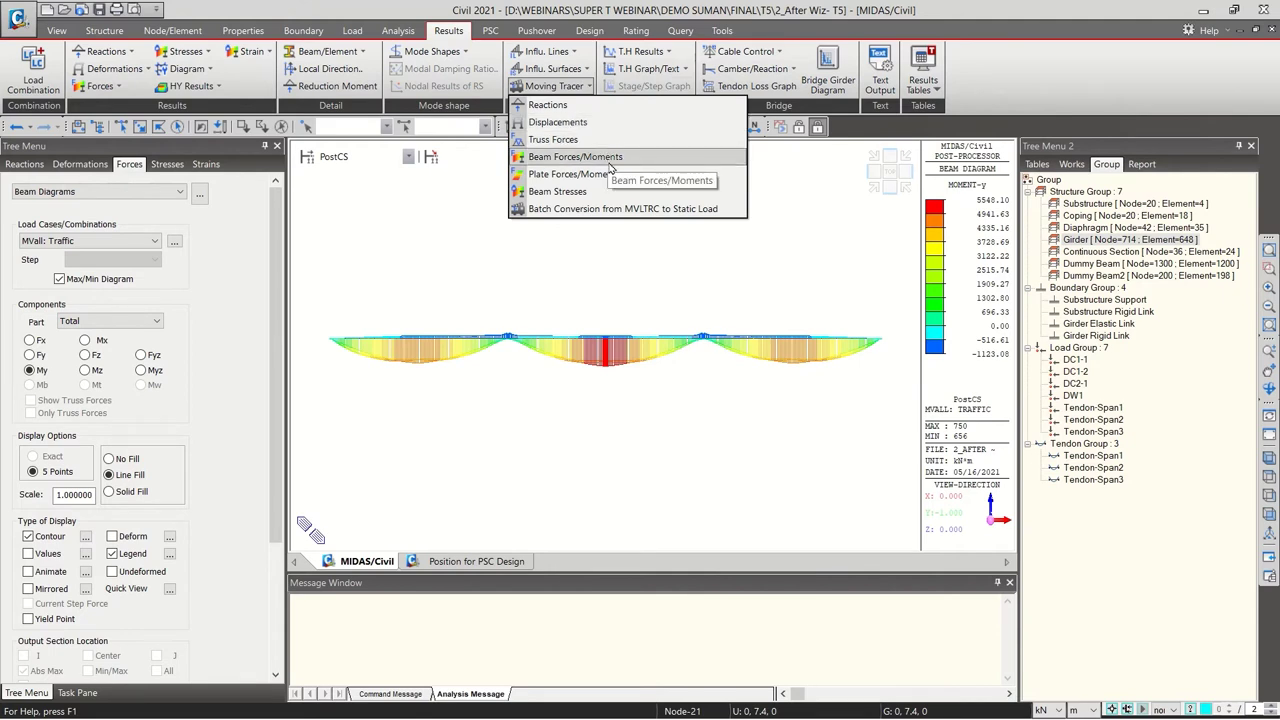
# In plan view, trace My at the j end of key element 750 under MVmax: Traffic
pyautogui.click(777, 279)
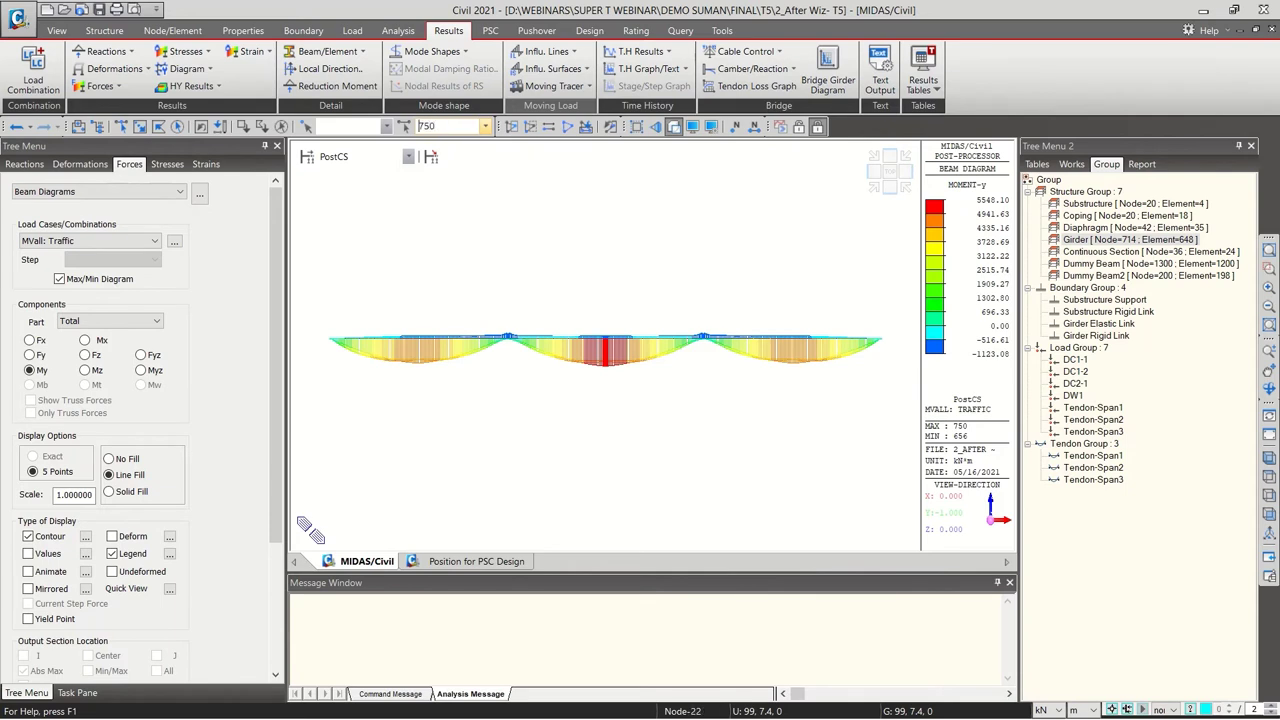
pyautogui.click(890, 175)
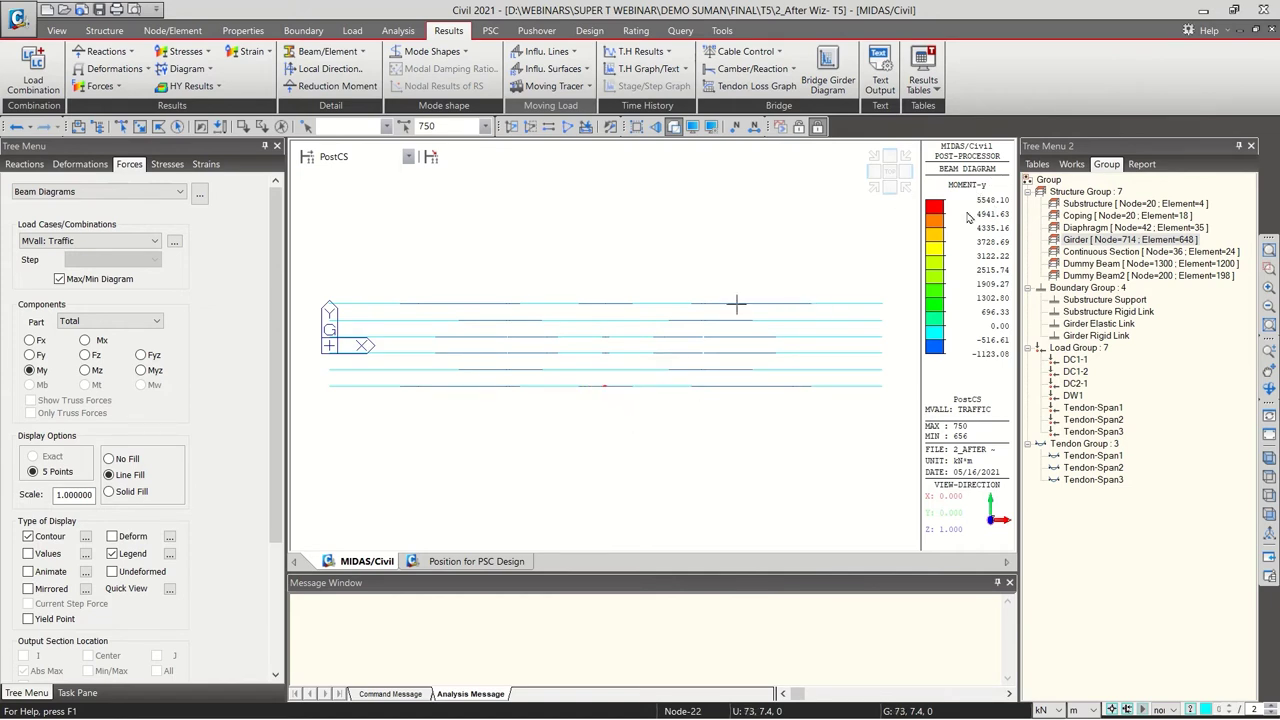
pyautogui.click(555, 87)
pyautogui.click(593, 163)
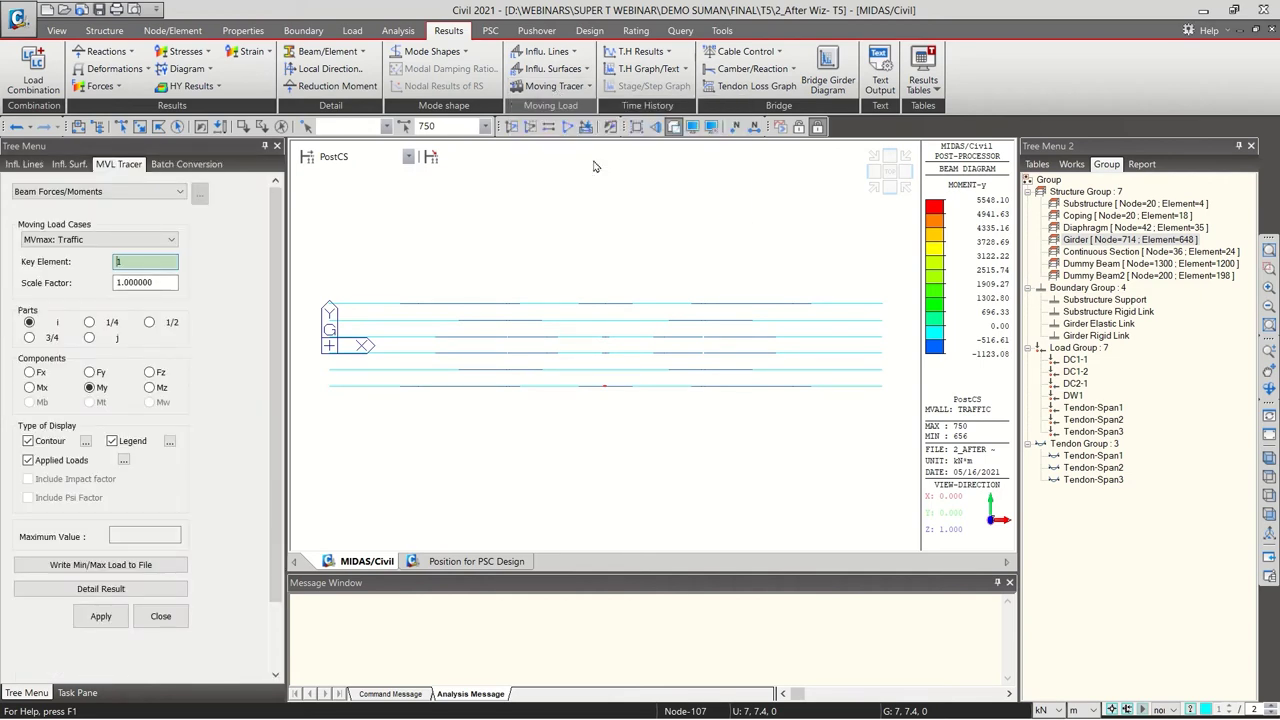
pyautogui.click(171, 239)
pyautogui.click(60, 252)
pyautogui.write('750')
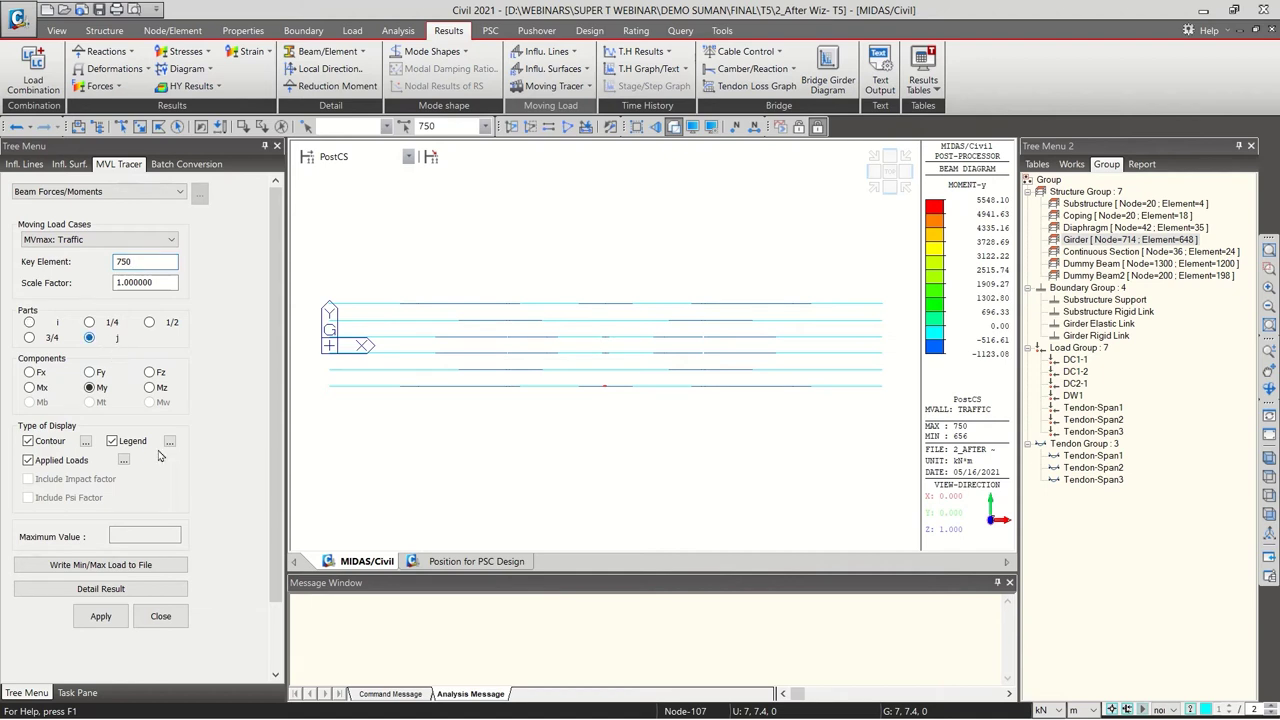
pyautogui.click(101, 616)
# Show clause 7.2.4 on page 22 of the PDF and highlight the M1600 distributed-load sentence
pyautogui.hotkey('alt', 'Tab')
pyautogui.hotkey('alt', 'Tab')
pyautogui.hotkey('alt', 'Tab')
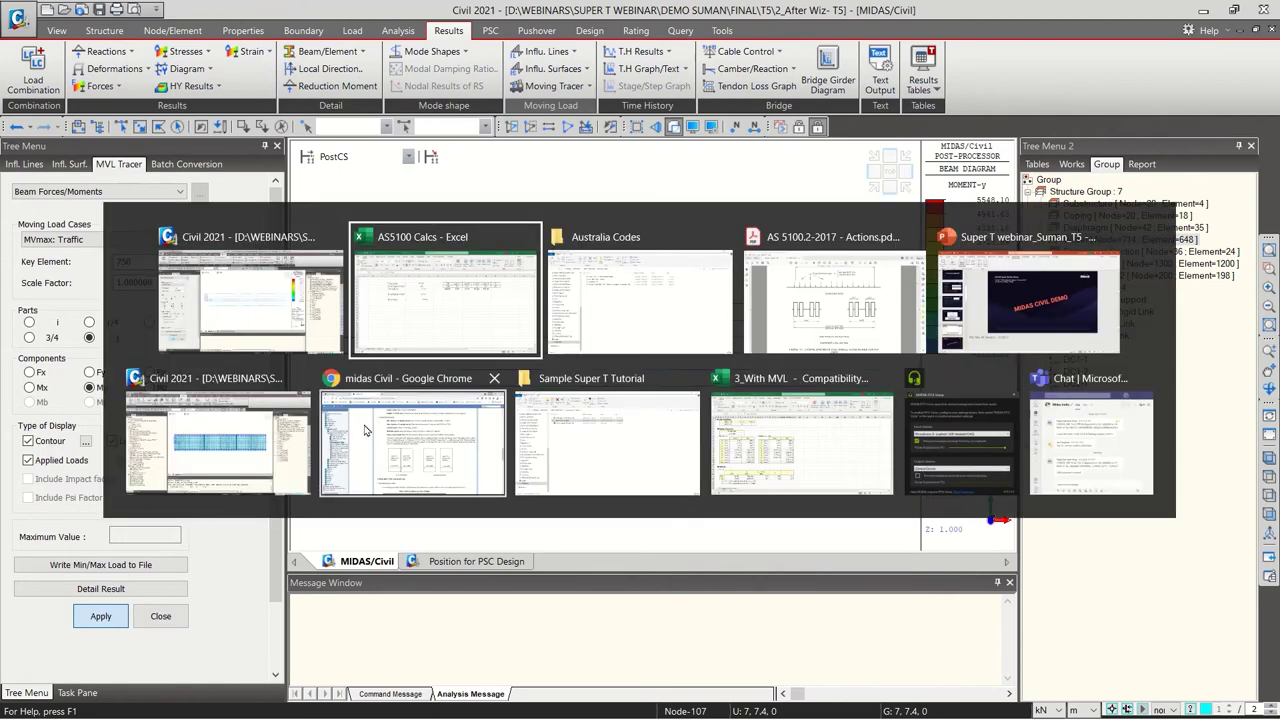
pyautogui.keyDown('ctrl'); pyautogui.scroll(-2, 597, 408); pyautogui.keyUp('ctrl')
pyautogui.scroll(5, 597, 405)
pyautogui.scroll(10, 597, 400)
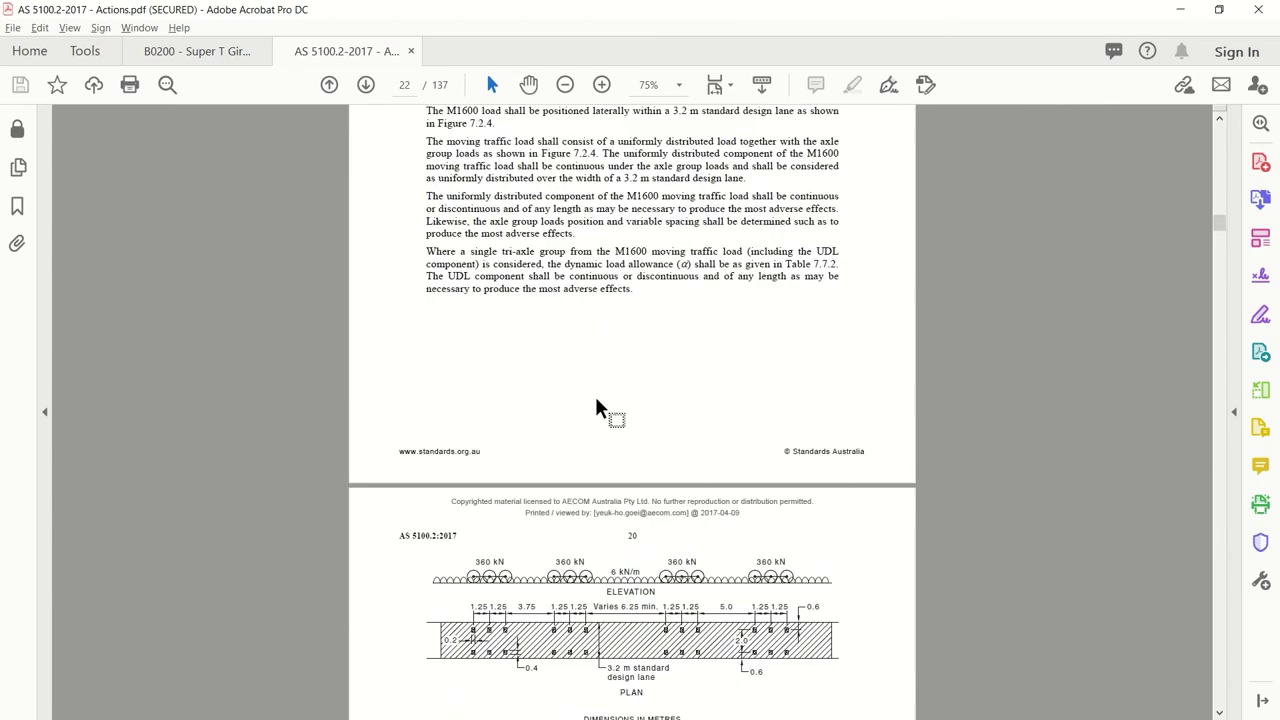
pyautogui.keyDown('ctrl'); pyautogui.scroll(4, 640, 425); pyautogui.keyUp('ctrl')
pyautogui.keyDown('ctrl'); pyautogui.scroll(-2, 640, 430); pyautogui.keyUp('ctrl')
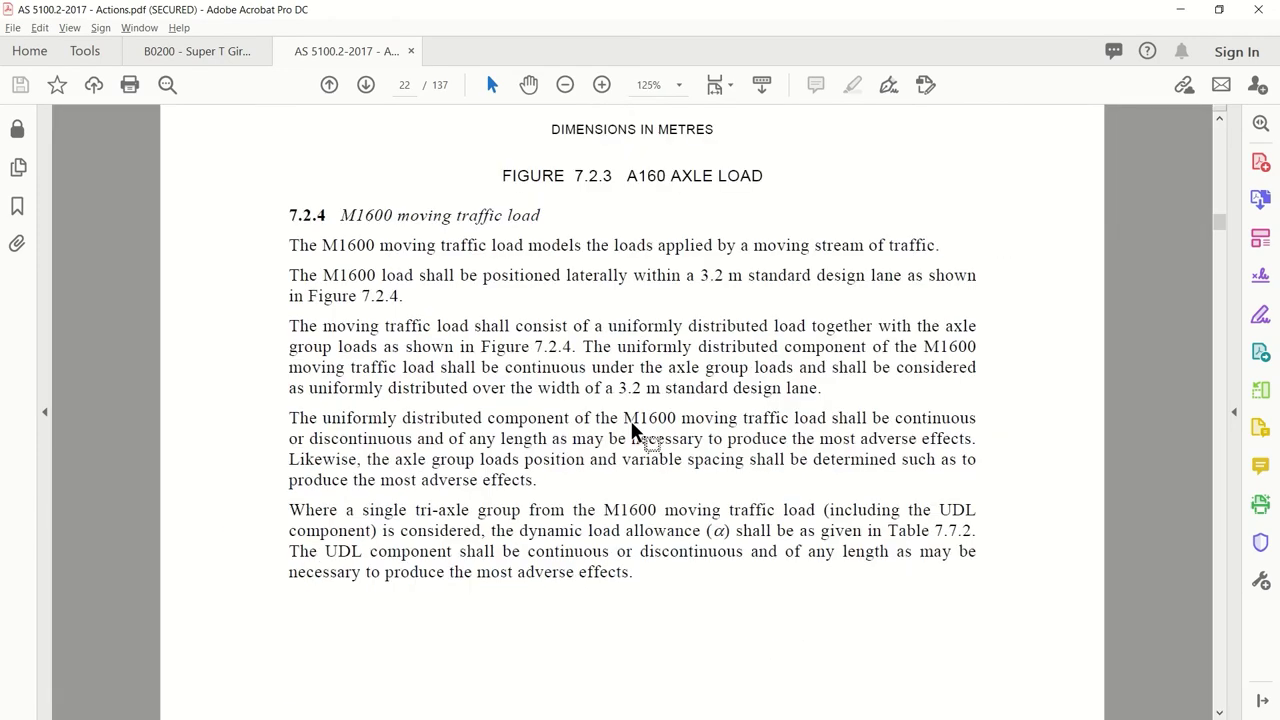
pyautogui.moveTo(786, 418); pyautogui.dragTo(863, 466)
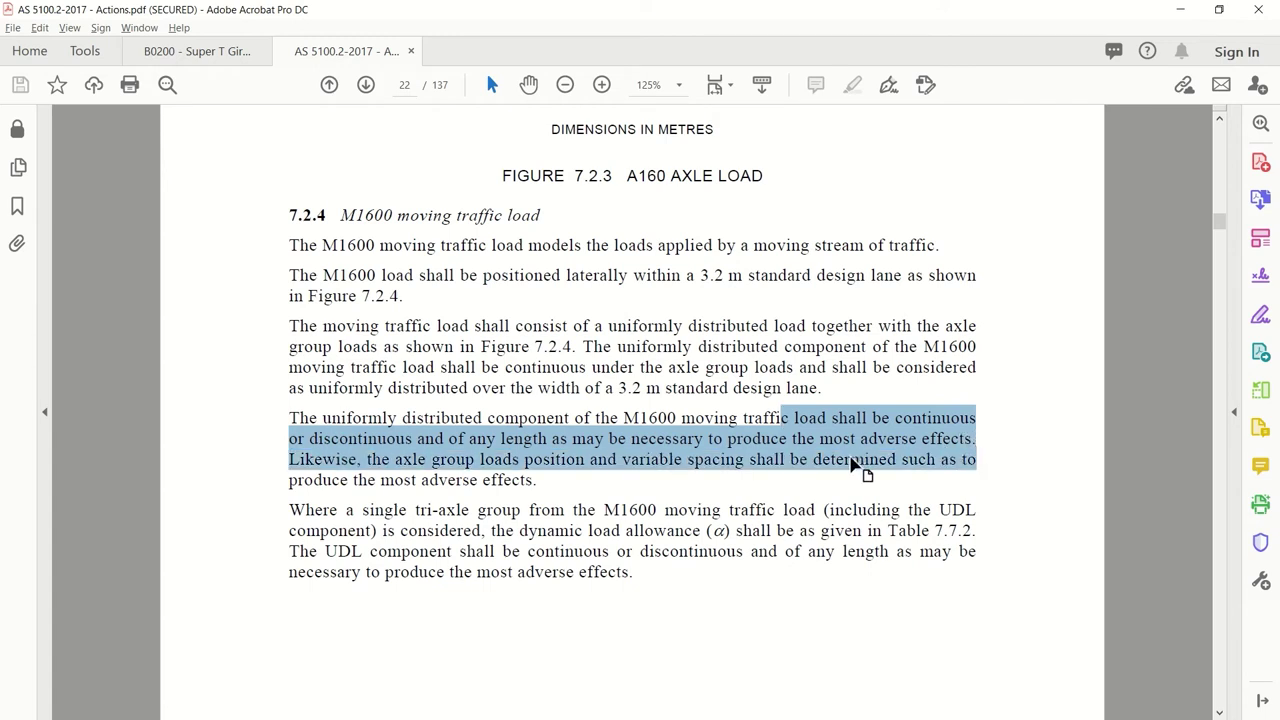
pyautogui.click(835, 433)
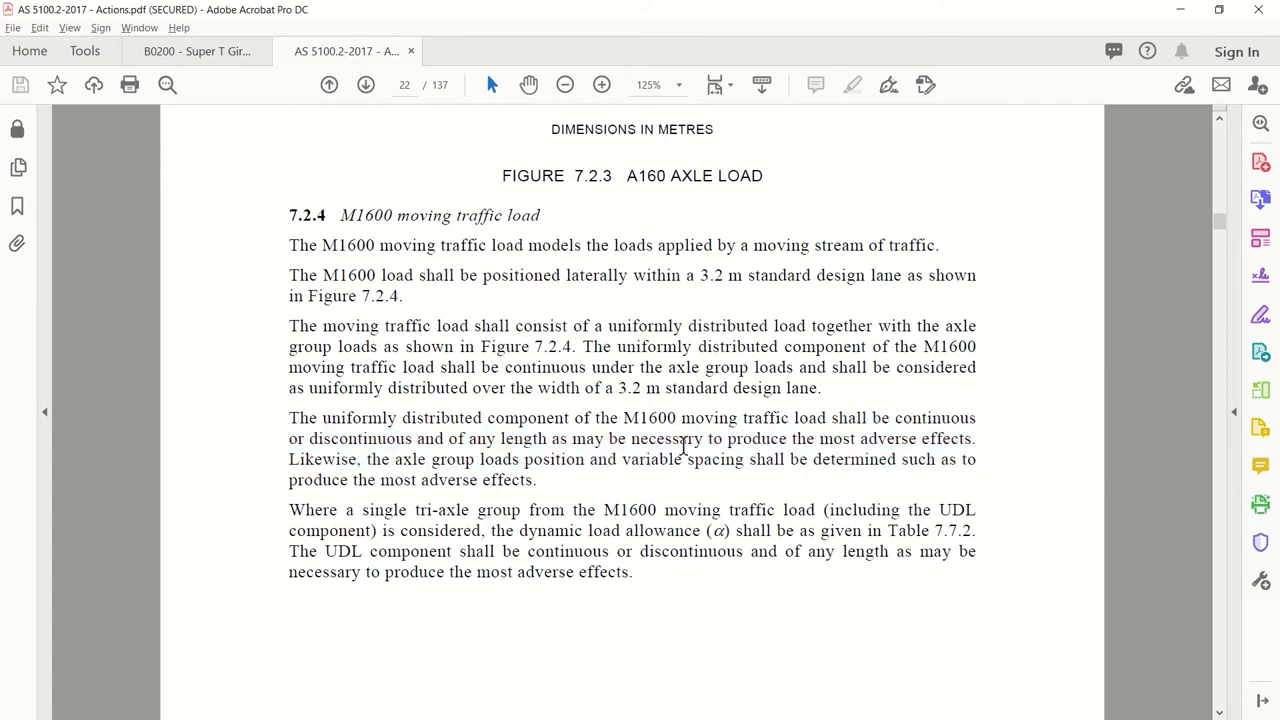
# Inspect the M1600 vehicle's load definition, including its 120 kN axle, and cancel without changes
pyautogui.click(1181, 10)
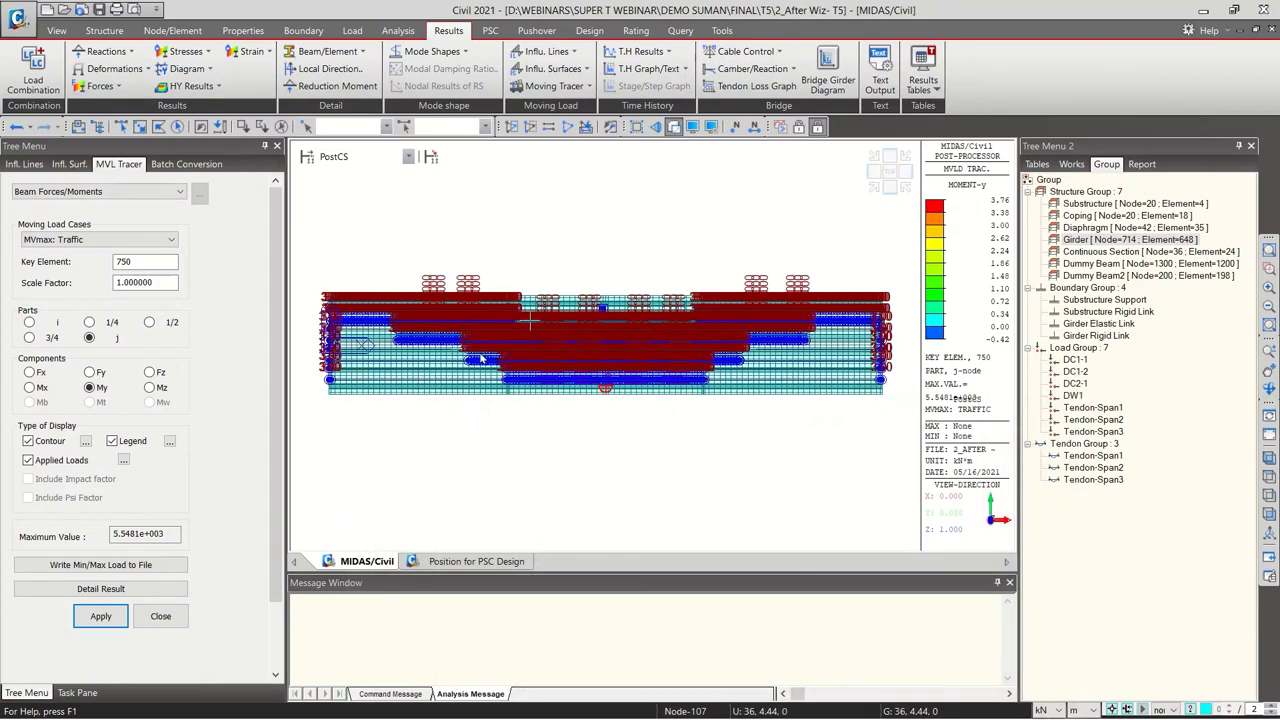
pyautogui.moveTo(600, 446); pyautogui.dragTo(650, 362, button='middle')
pyautogui.moveTo(515, 360); pyautogui.dragTo(652, 362, button='middle')
pyautogui.moveTo(652, 363); pyautogui.dragTo(662, 308)
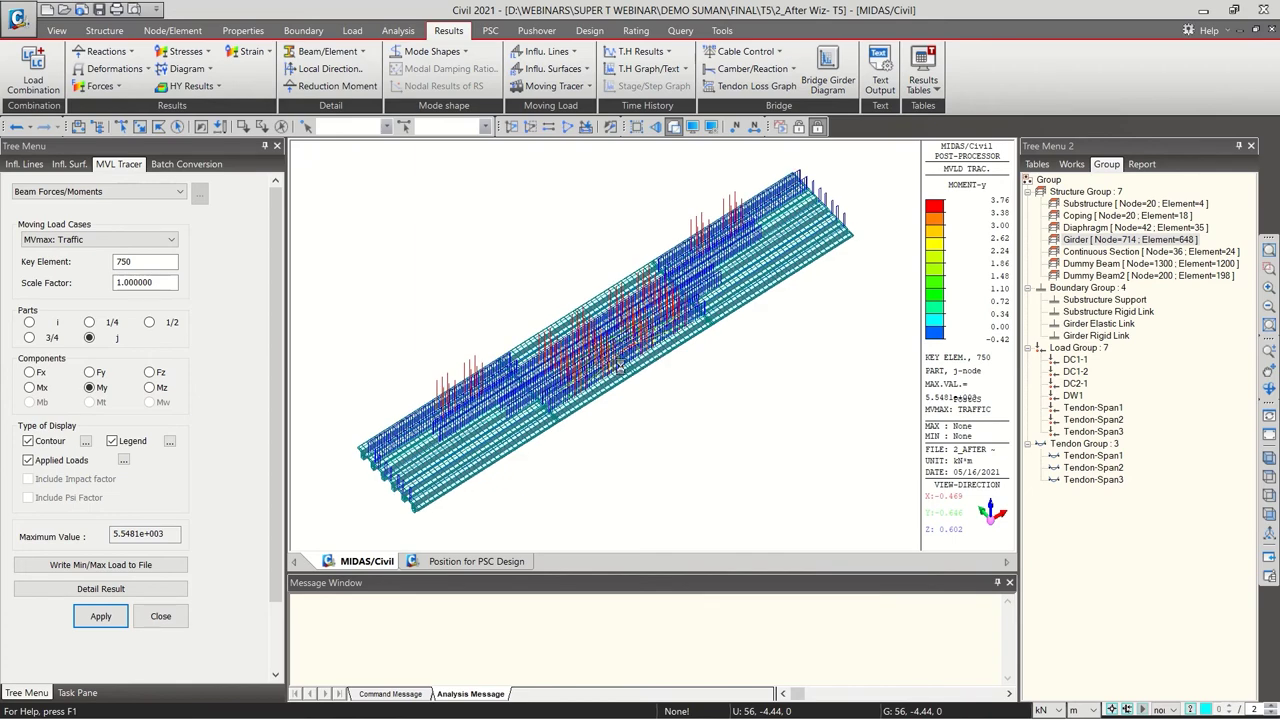
pyautogui.click(1071, 164)
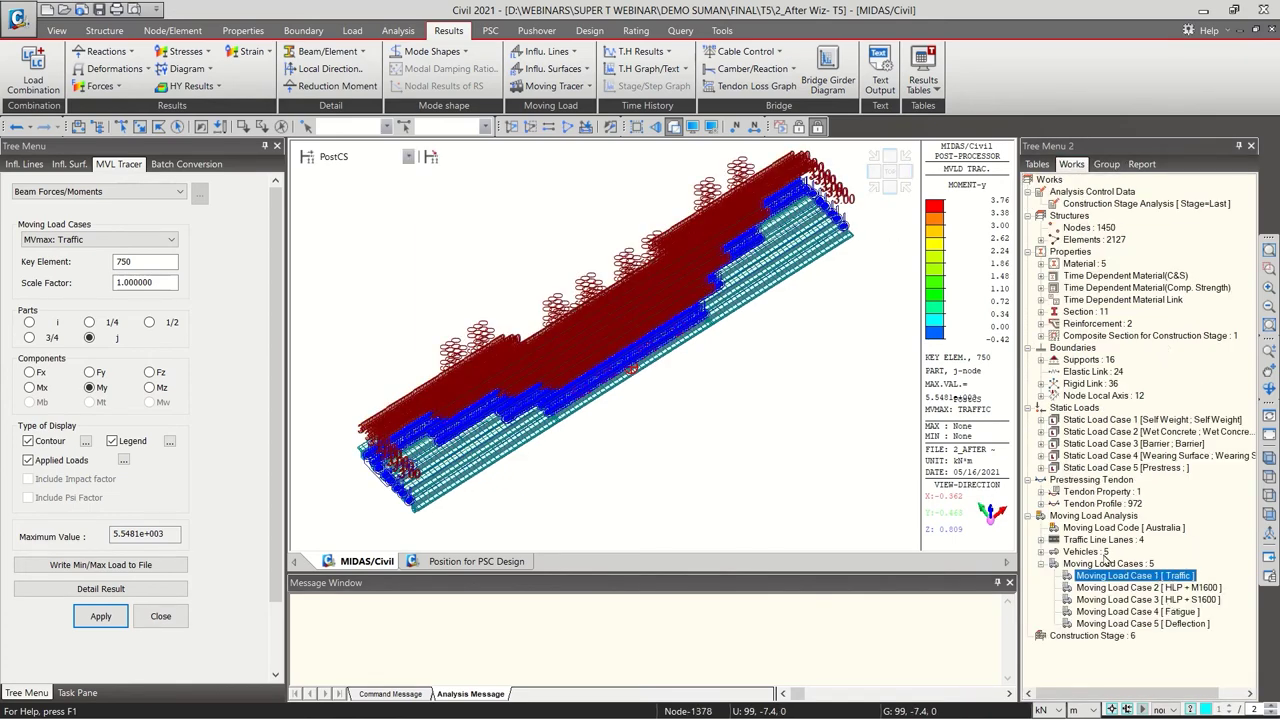
pyautogui.doubleClick(1104, 555)
pyautogui.rightClick(1150, 579)
pyautogui.click(1180, 604)
pyautogui.click(968, 256)
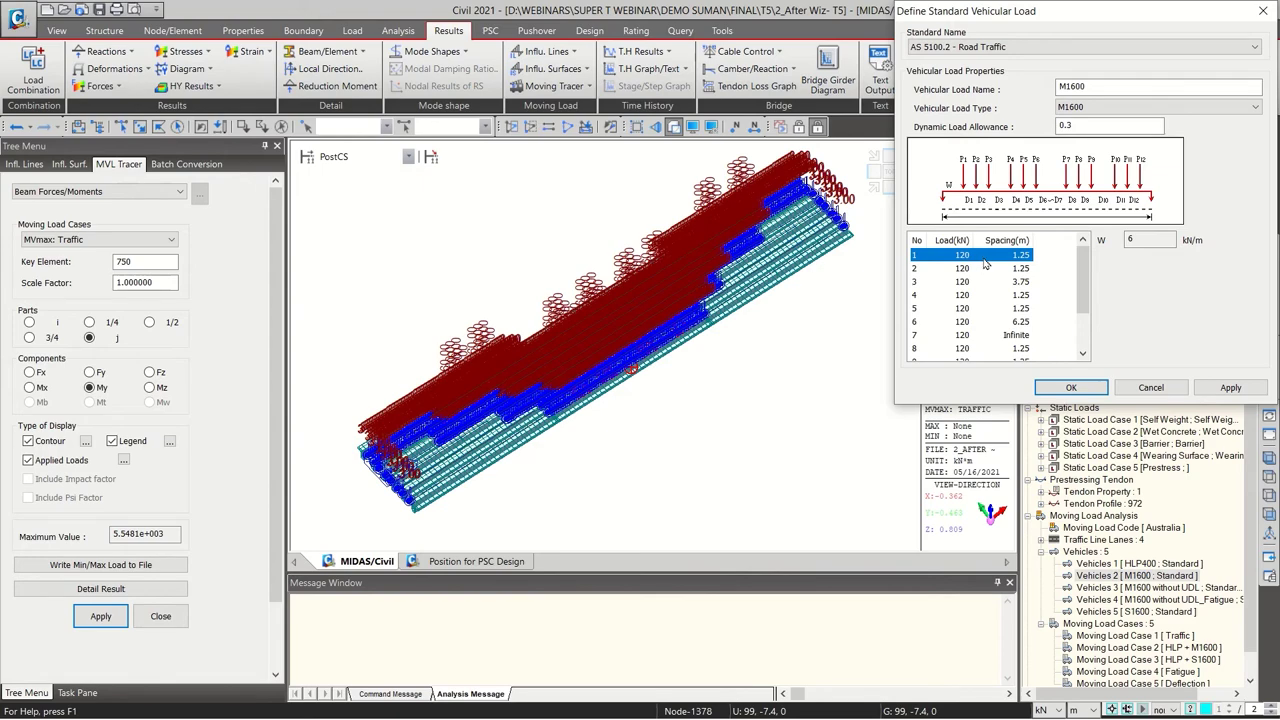
pyautogui.click(1151, 387)
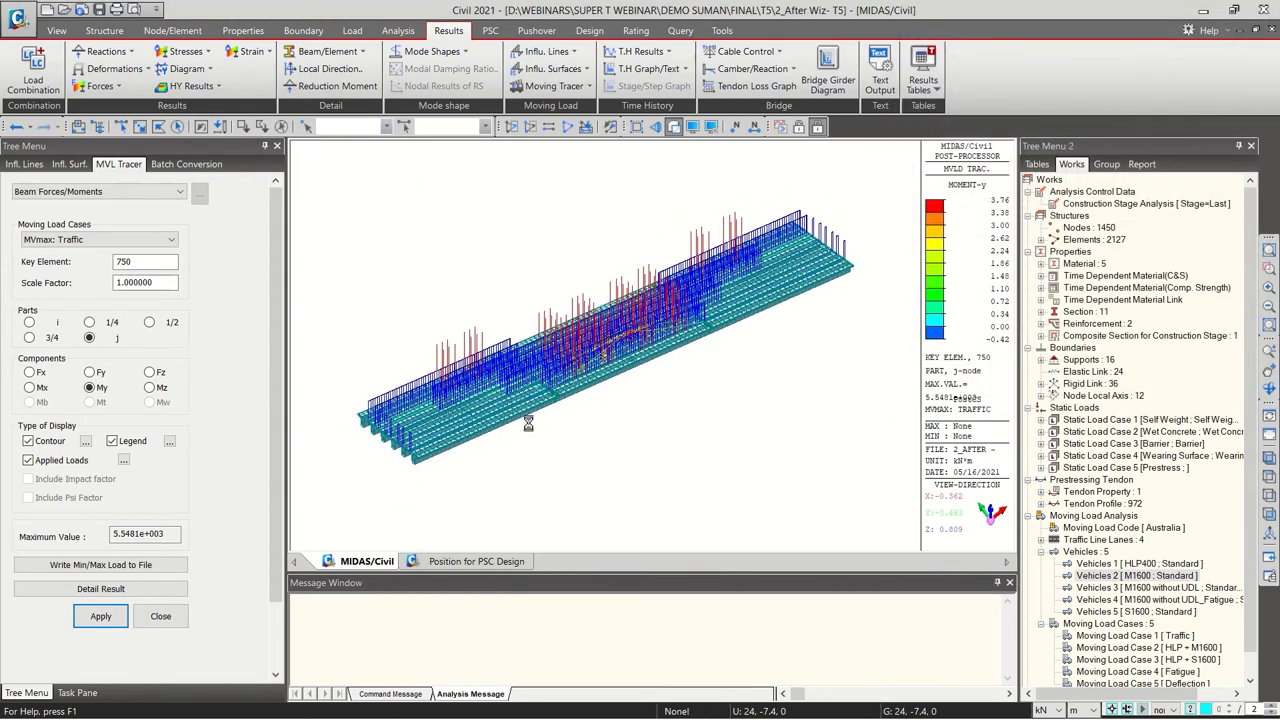
# Keep MVmax: Traffic selected and show the girder cross-section in front view
pyautogui.scroll(3, 432, 362)
pyautogui.scroll(5, 432, 362)
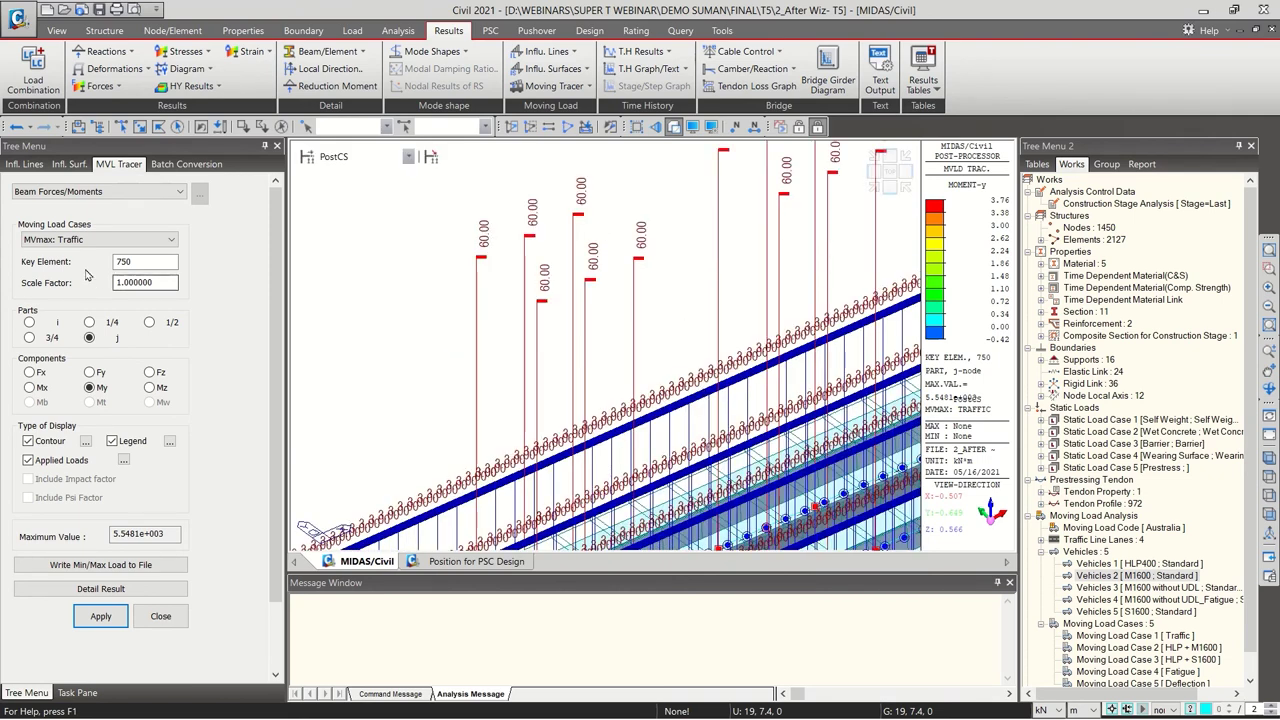
pyautogui.click(103, 240)
pyautogui.click(103, 242)
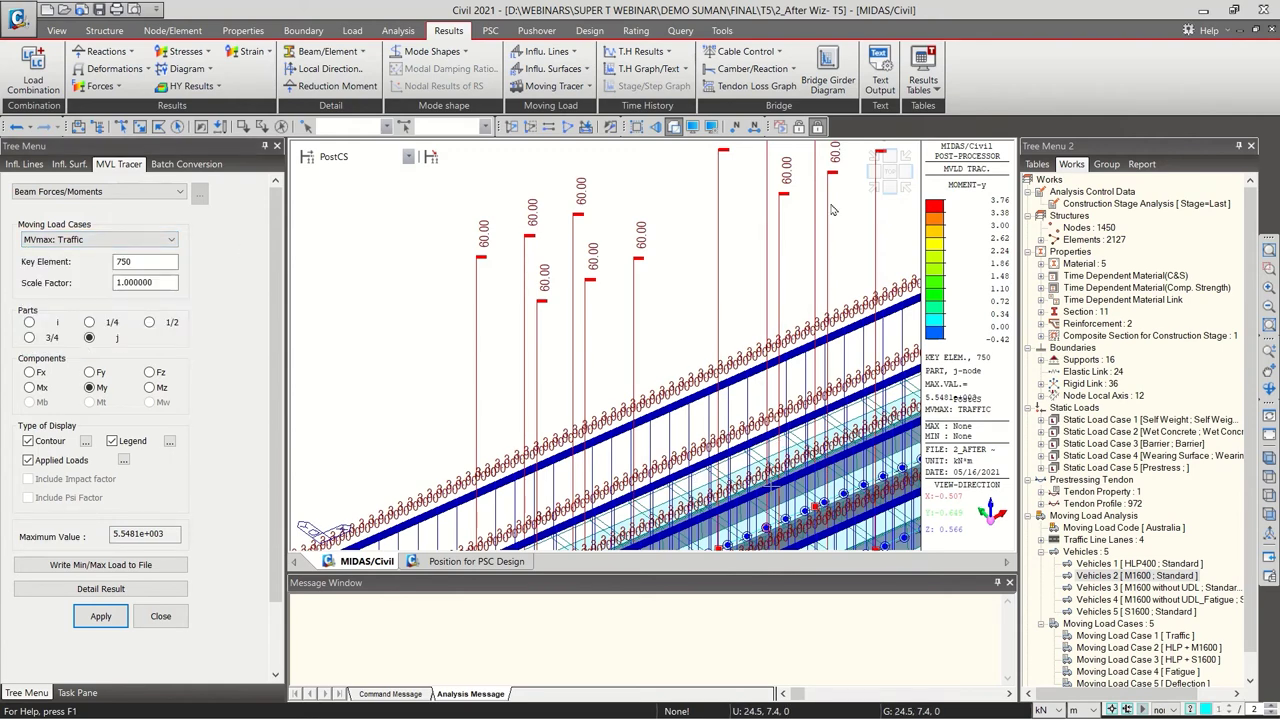
pyautogui.click(874, 172)
pyautogui.moveTo(668, 363); pyautogui.dragTo(668, 453, button='middle')
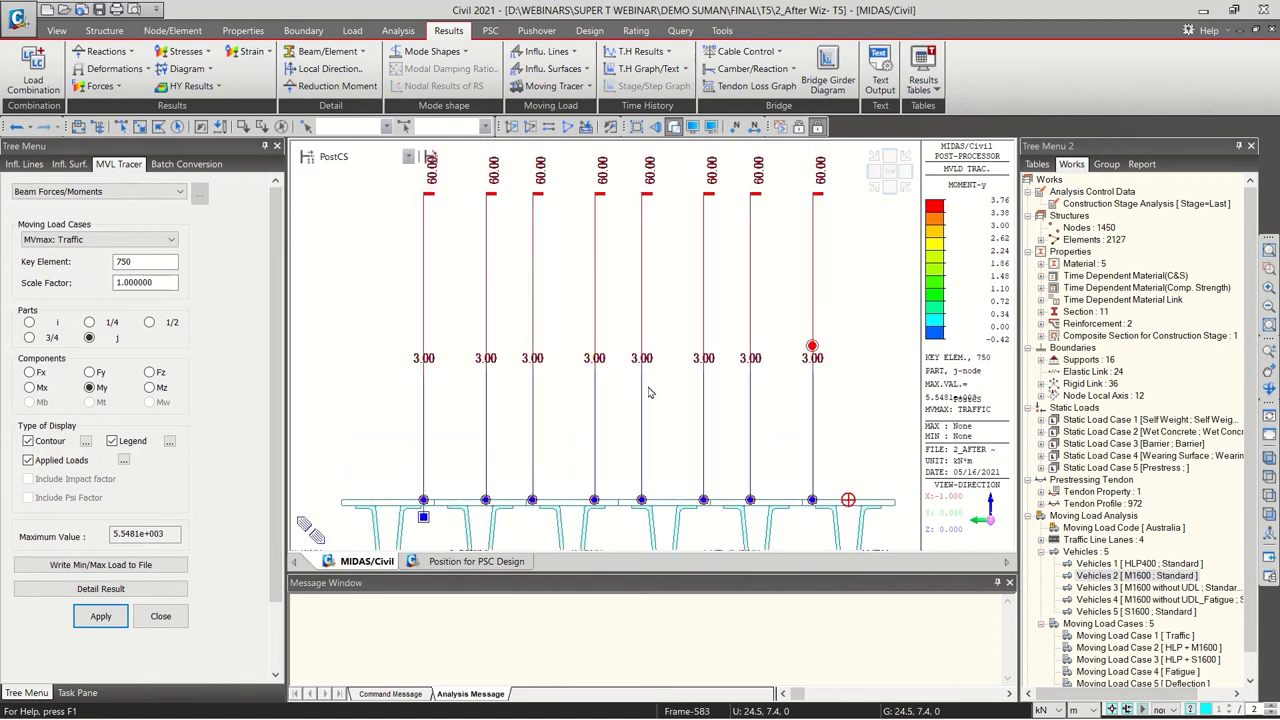
# Apply the tracer for element 750 with MVmax: HLP + M1600 as the moving load case
pyautogui.click(140, 239)
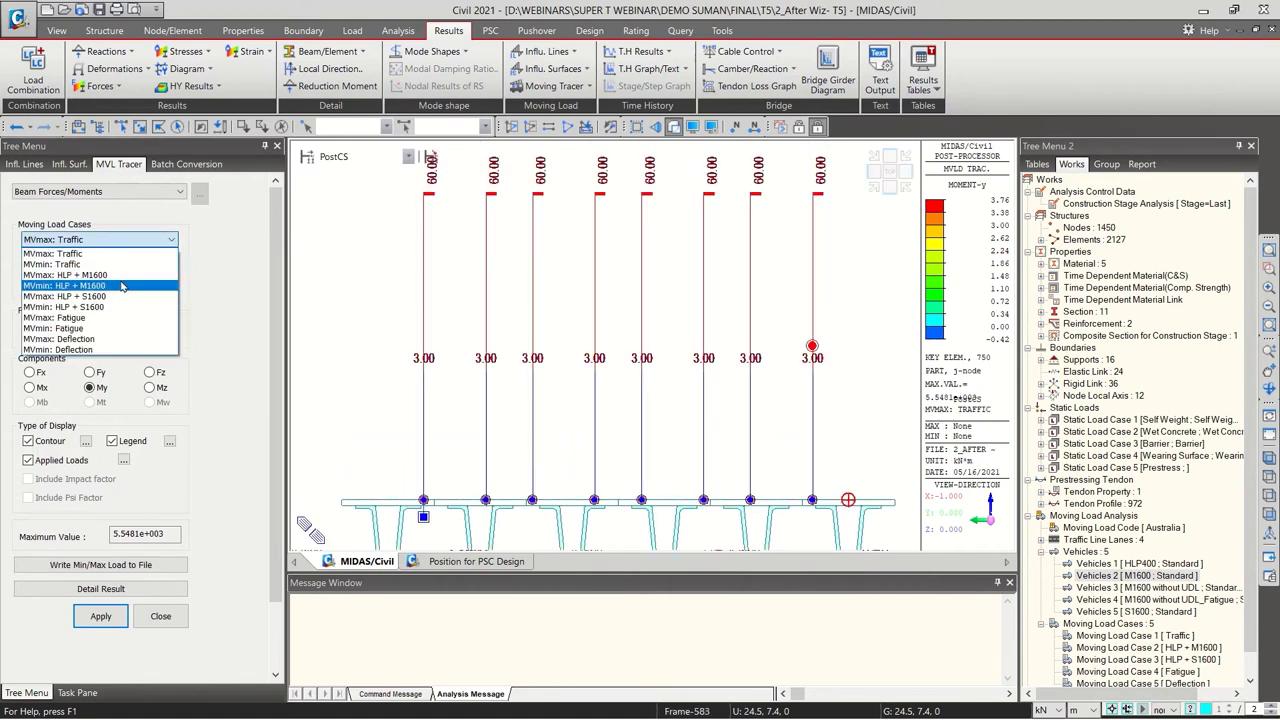
pyautogui.click(136, 276)
pyautogui.click(101, 615)
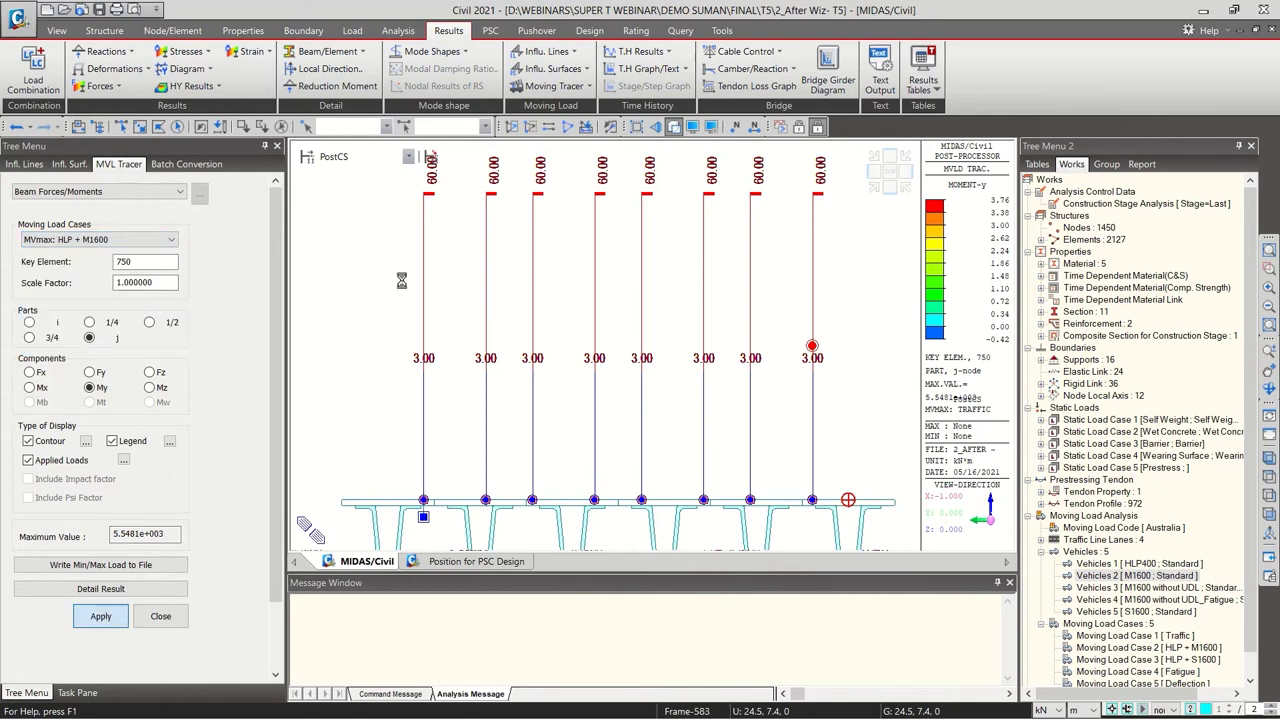
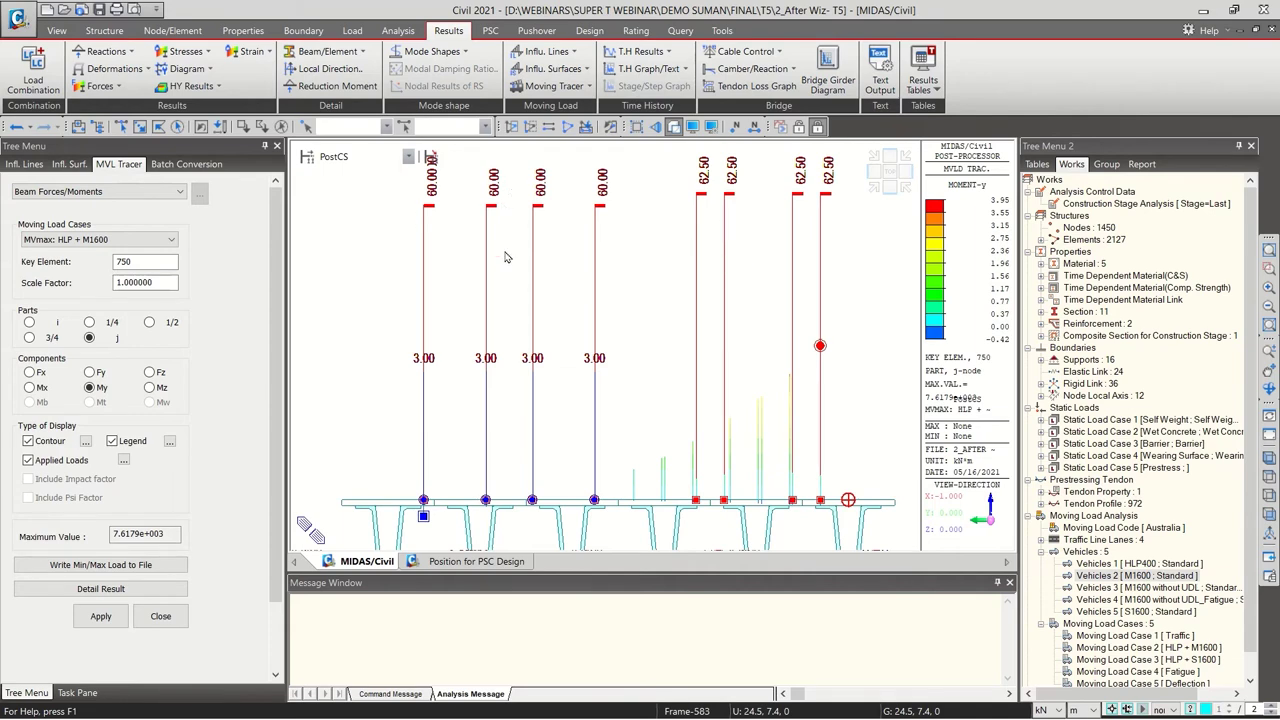
# Trace MVmax: HLP + S1600 at element 750, part j, giving maximum My 7.5855e+003
pyautogui.click(887, 172)
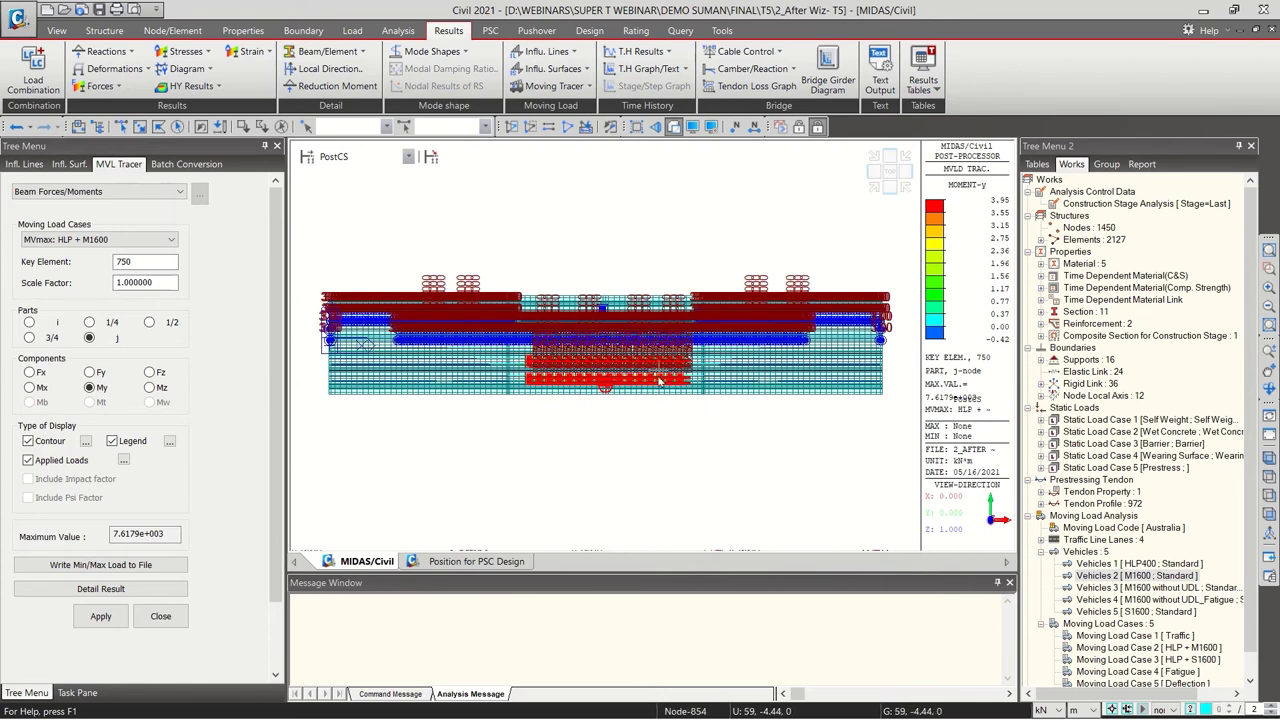
pyautogui.click(171, 240)
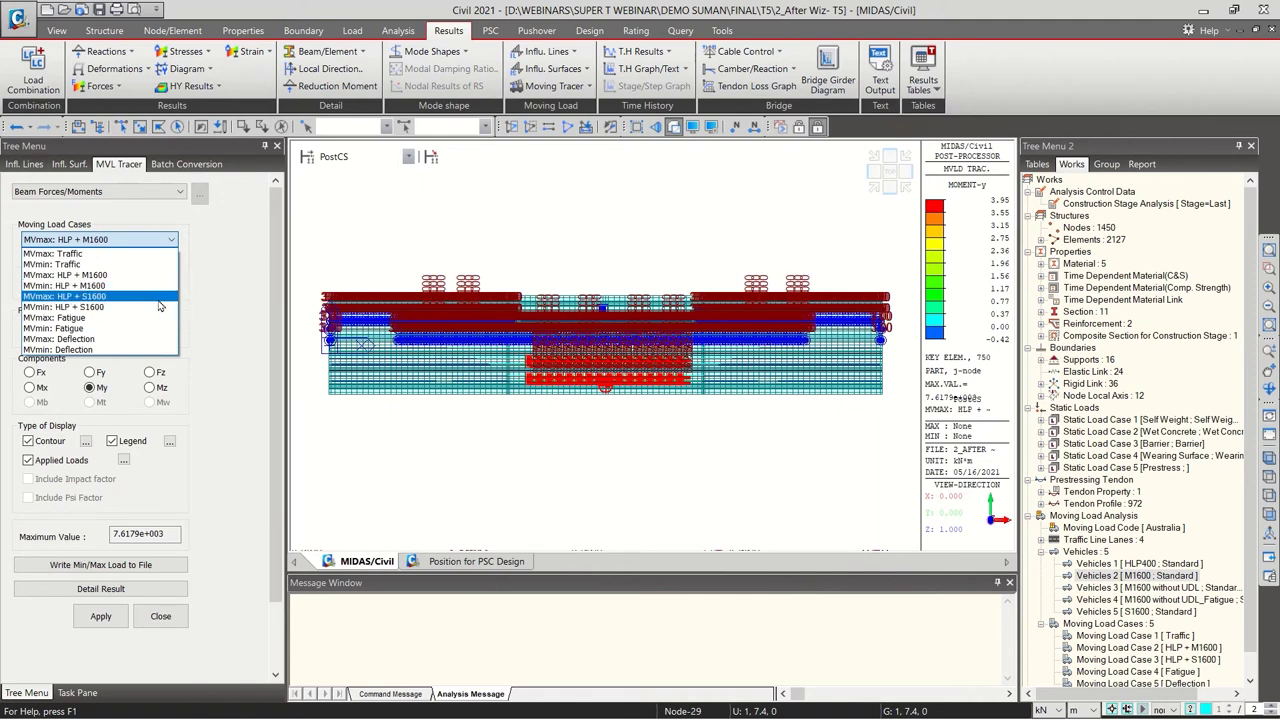
pyautogui.click(158, 297)
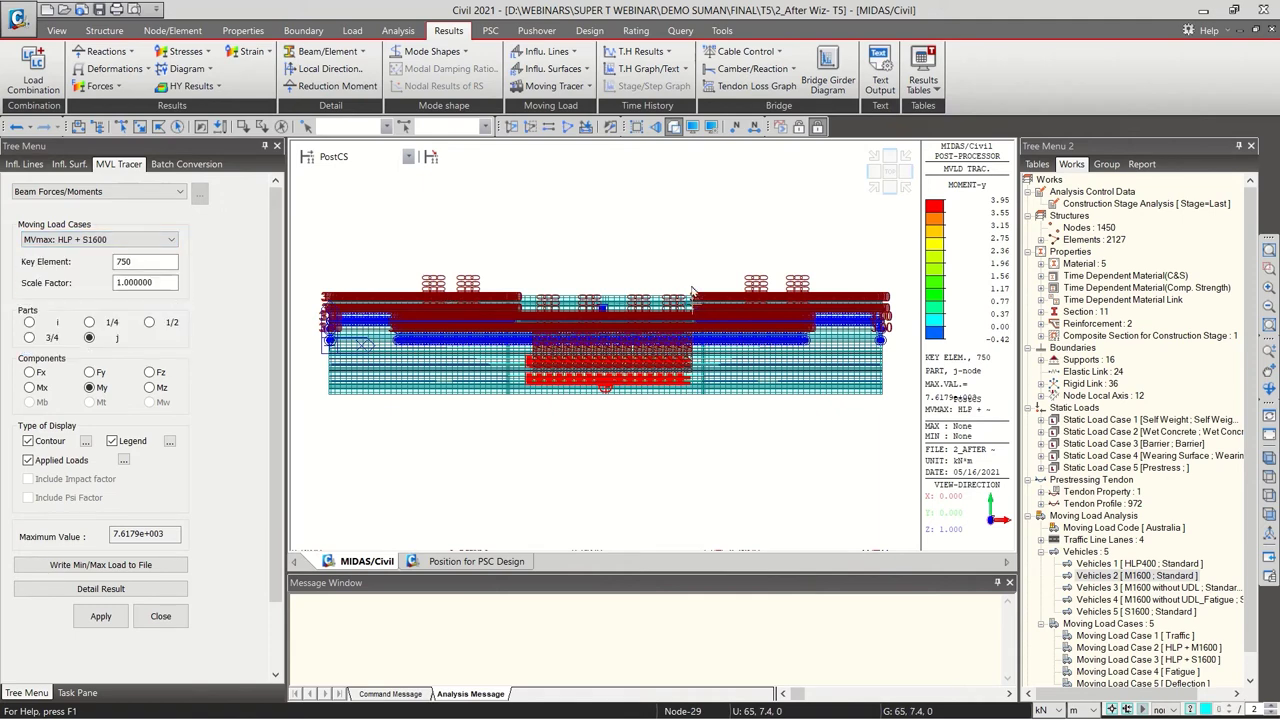
pyautogui.click(874, 173)
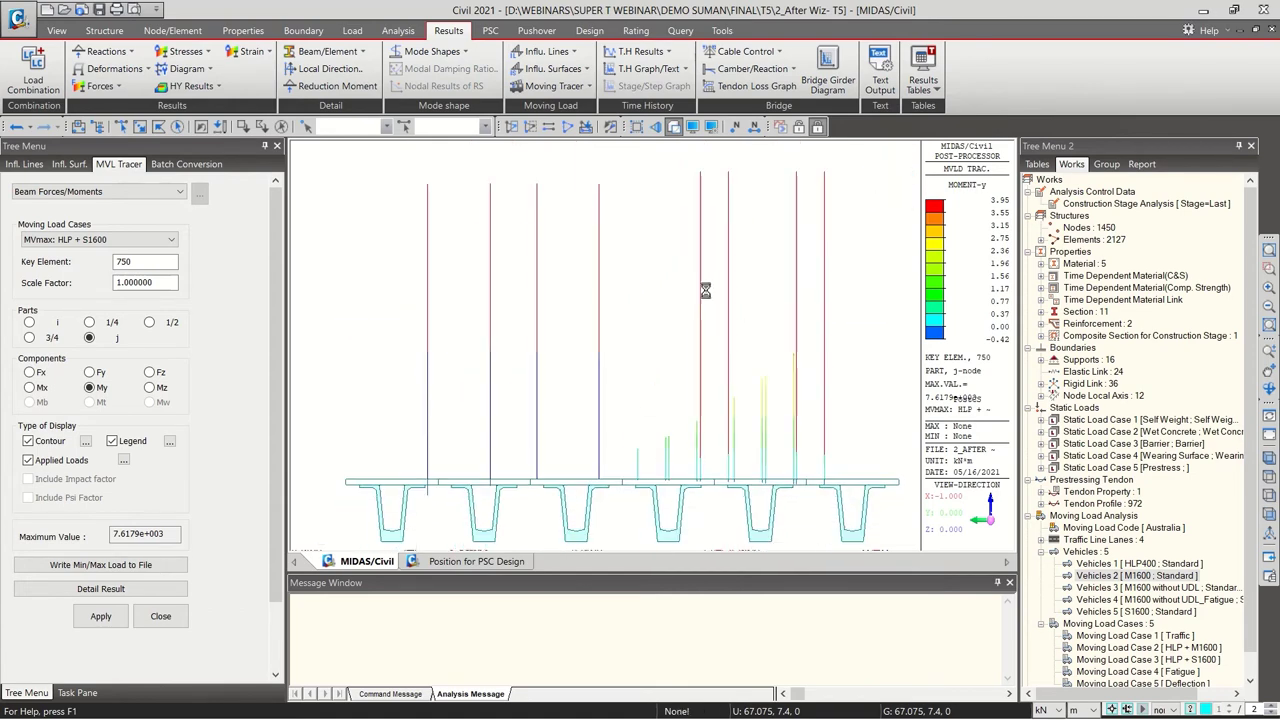
pyautogui.click(160, 240)
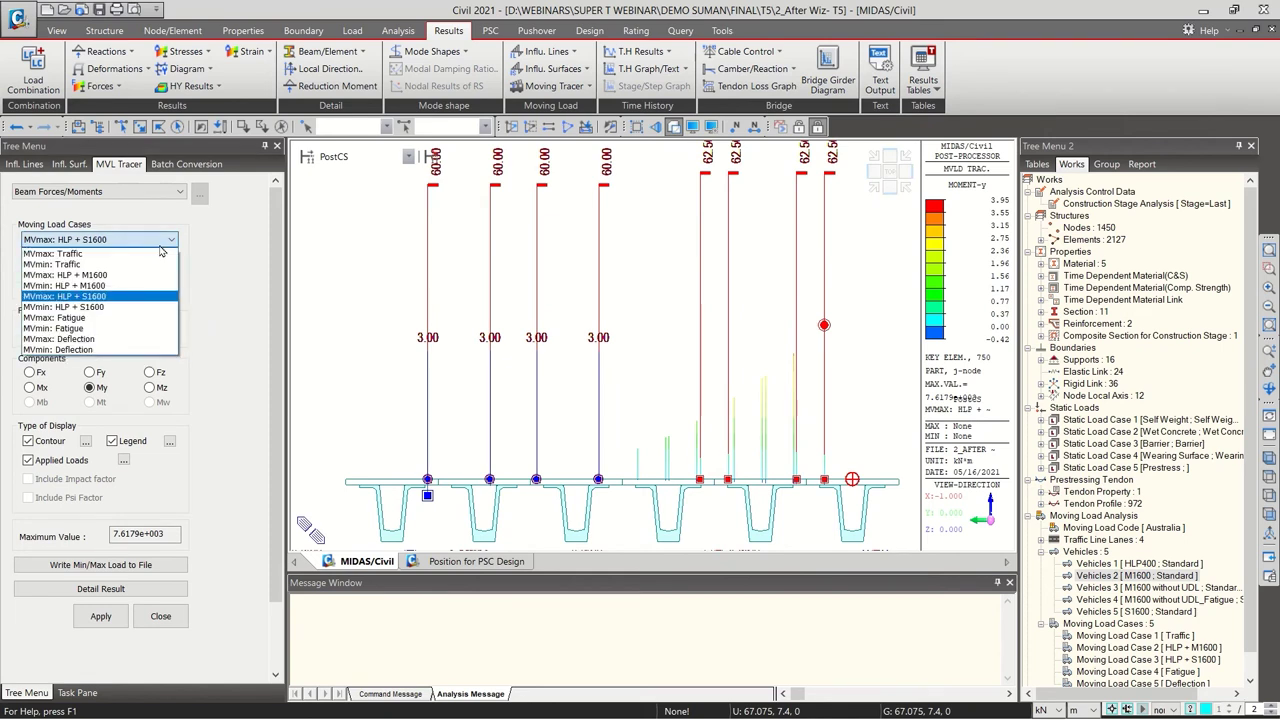
pyautogui.click(160, 241)
pyautogui.click(100, 616)
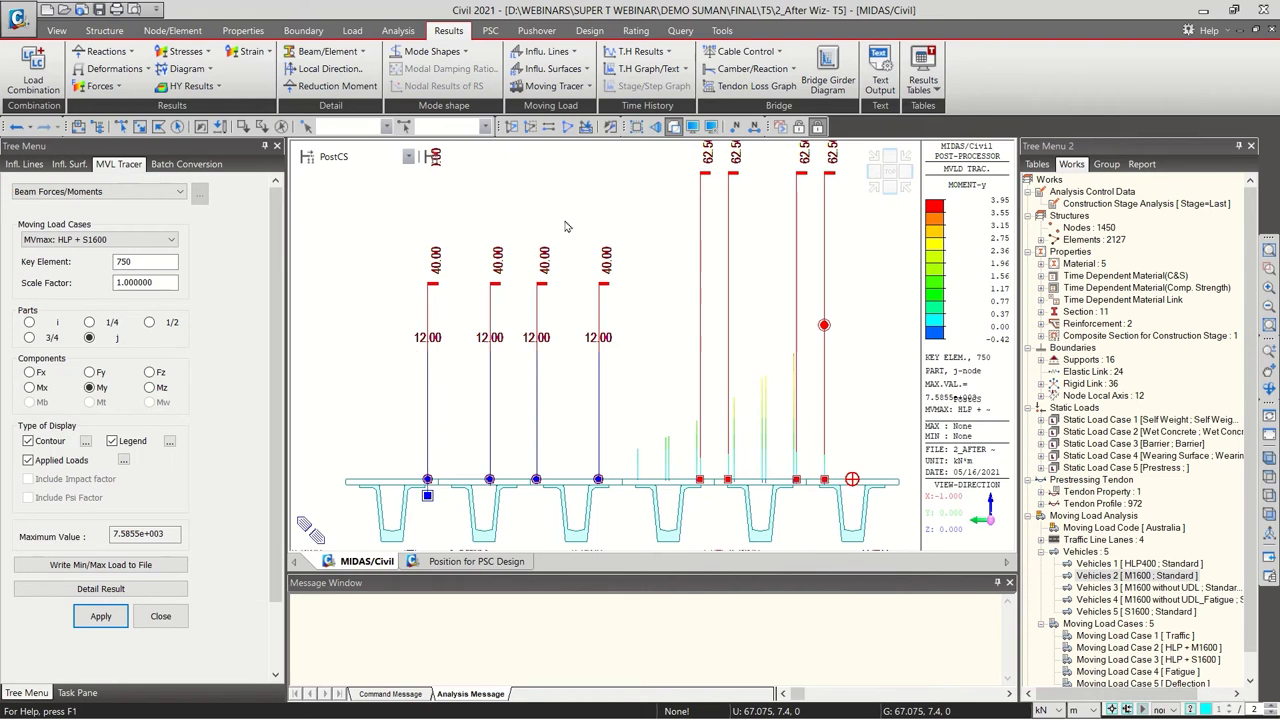
# Trace vehicle positions for the MVmax: Fatigue load case at element 750
pyautogui.click(112, 241)
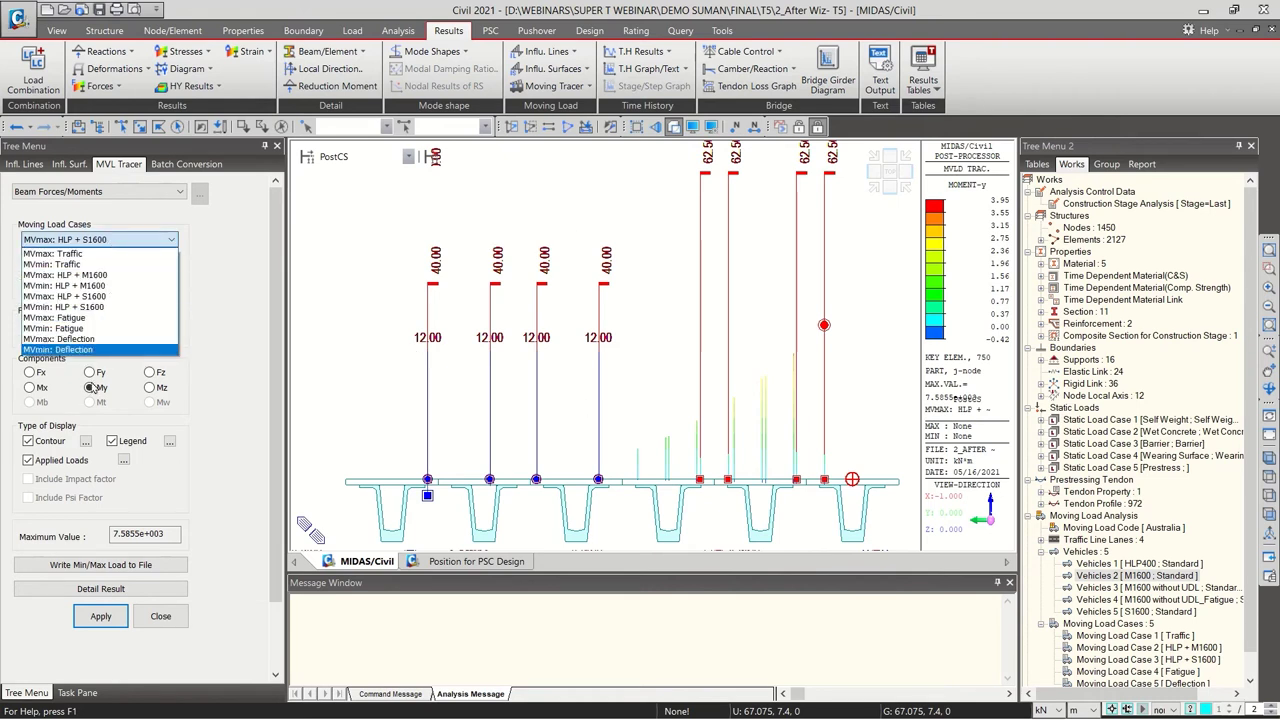
pyautogui.click(60, 318)
pyautogui.click(101, 616)
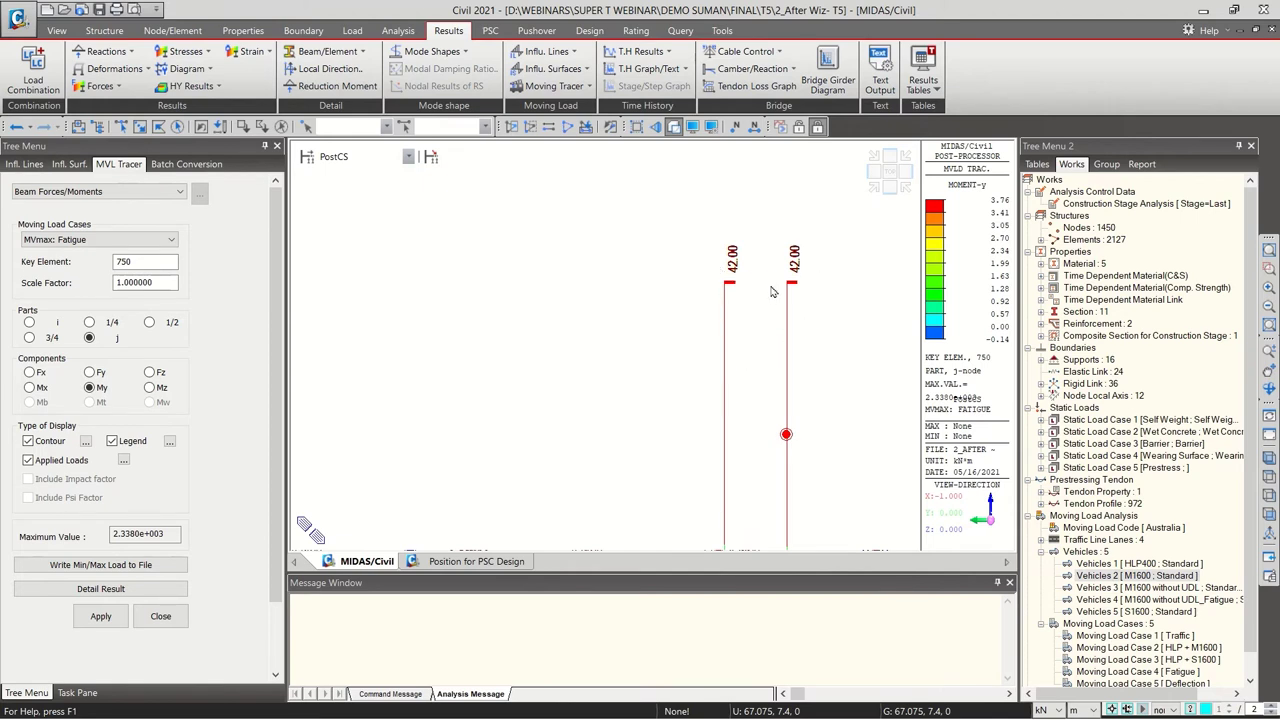
# Trace MVmax: Deflection at element 750 (max My 4.8985e+003) and view its loads in plan
pyautogui.click(130, 240)
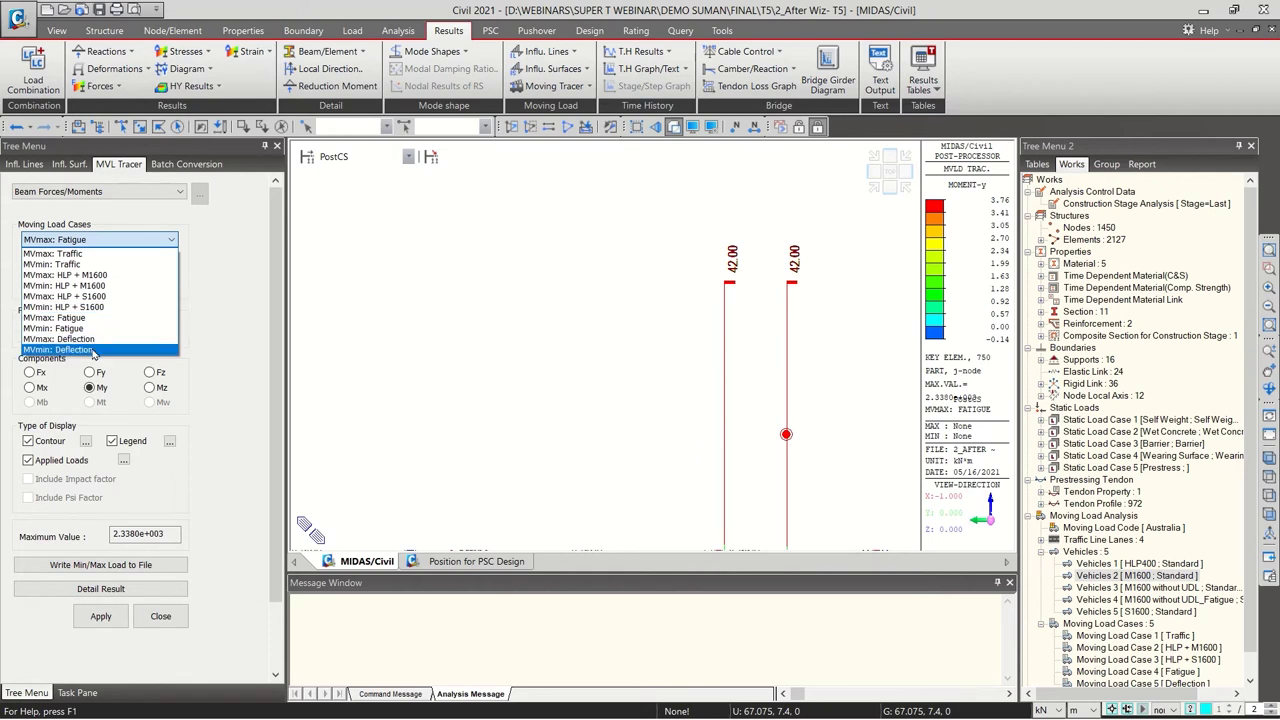
pyautogui.click(90, 339)
pyautogui.click(101, 616)
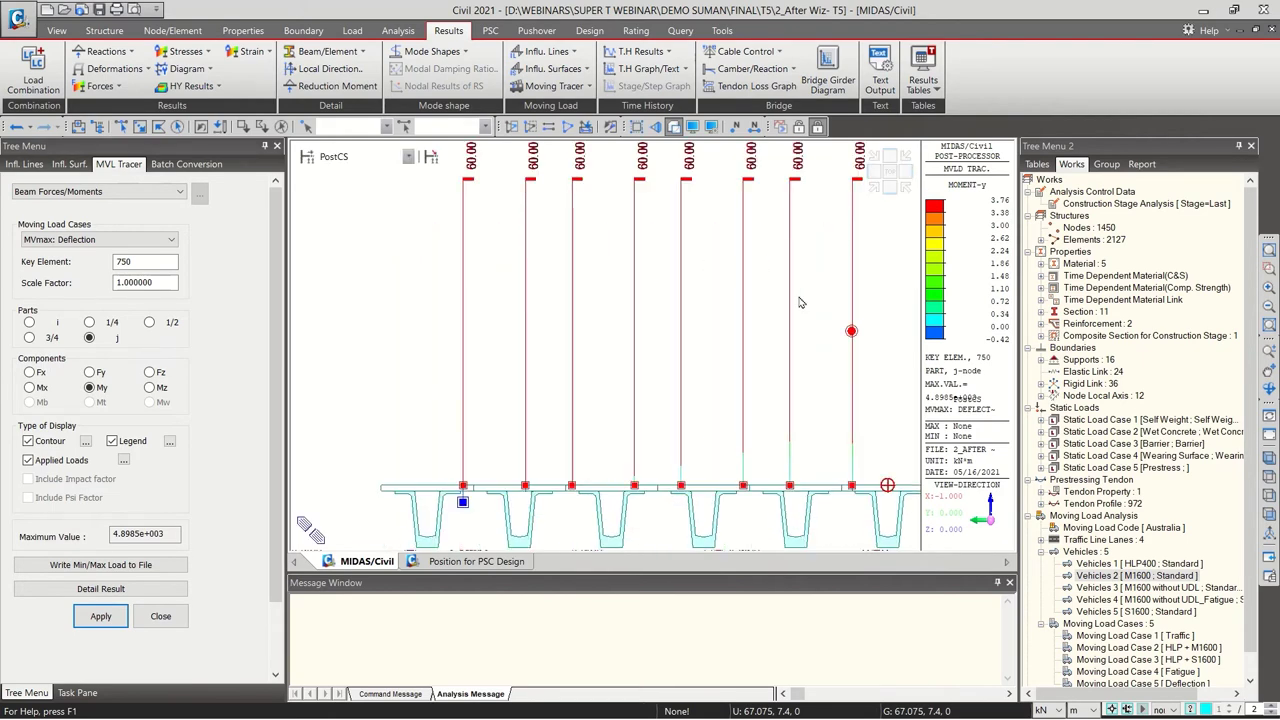
pyautogui.click(890, 170)
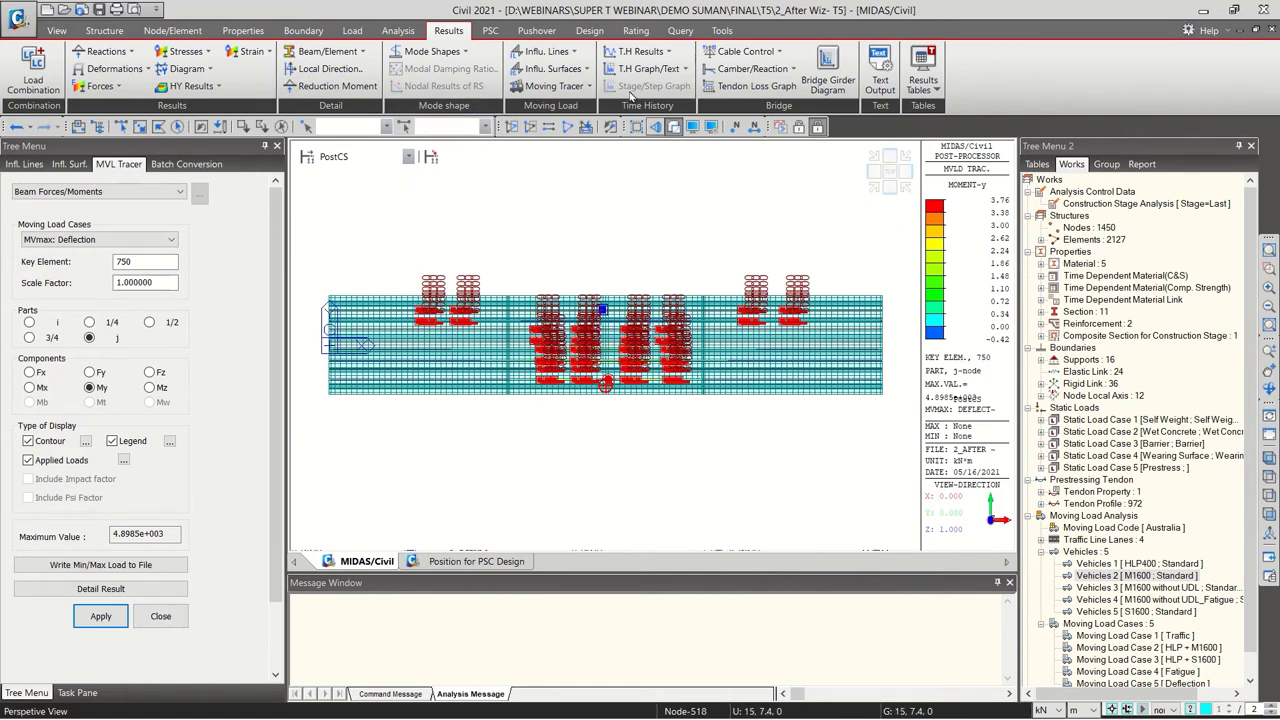
pyautogui.click(143, 591)
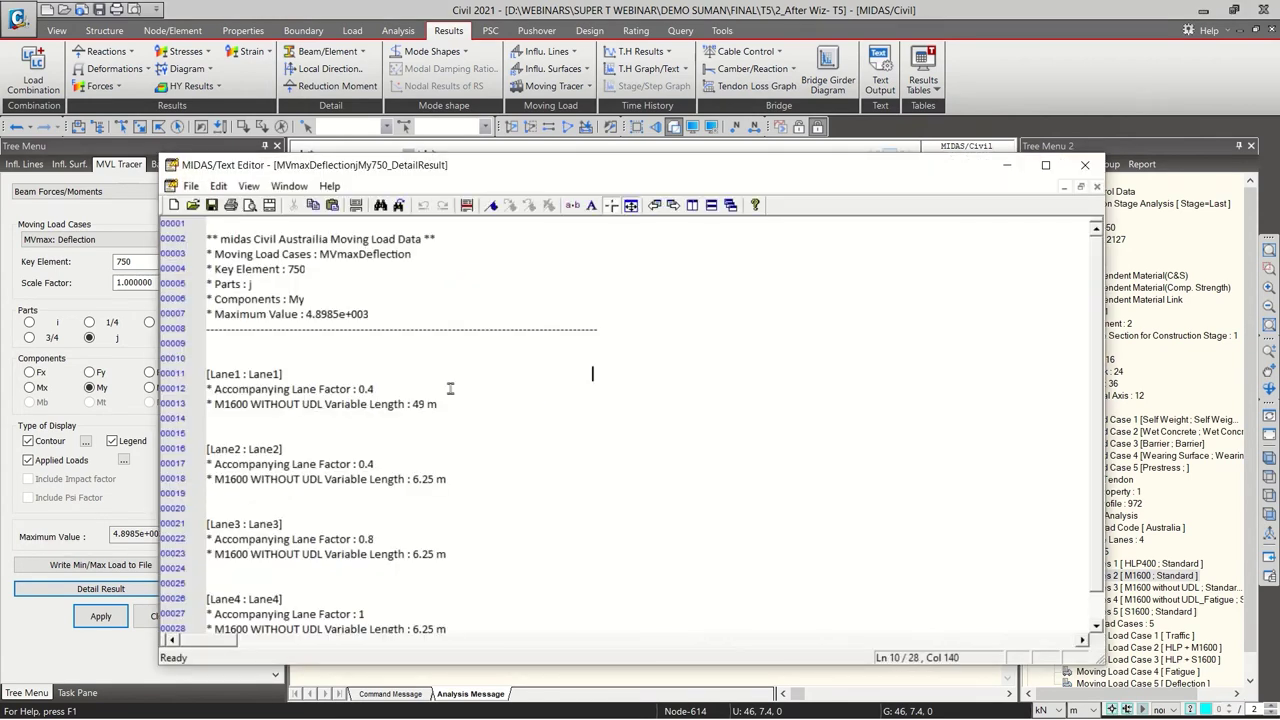
pyautogui.moveTo(404, 405); pyautogui.dragTo(450, 406)
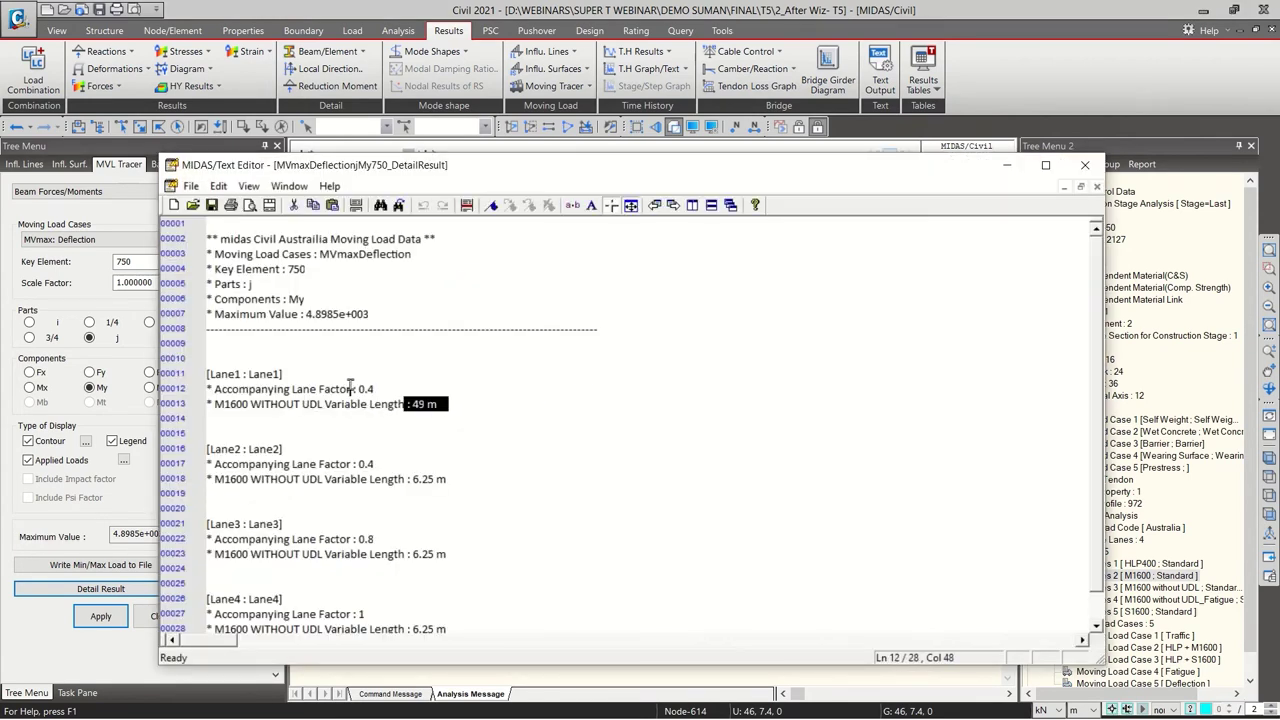
pyautogui.moveTo(350, 388); pyautogui.dragTo(465, 388)
pyautogui.click(486, 358)
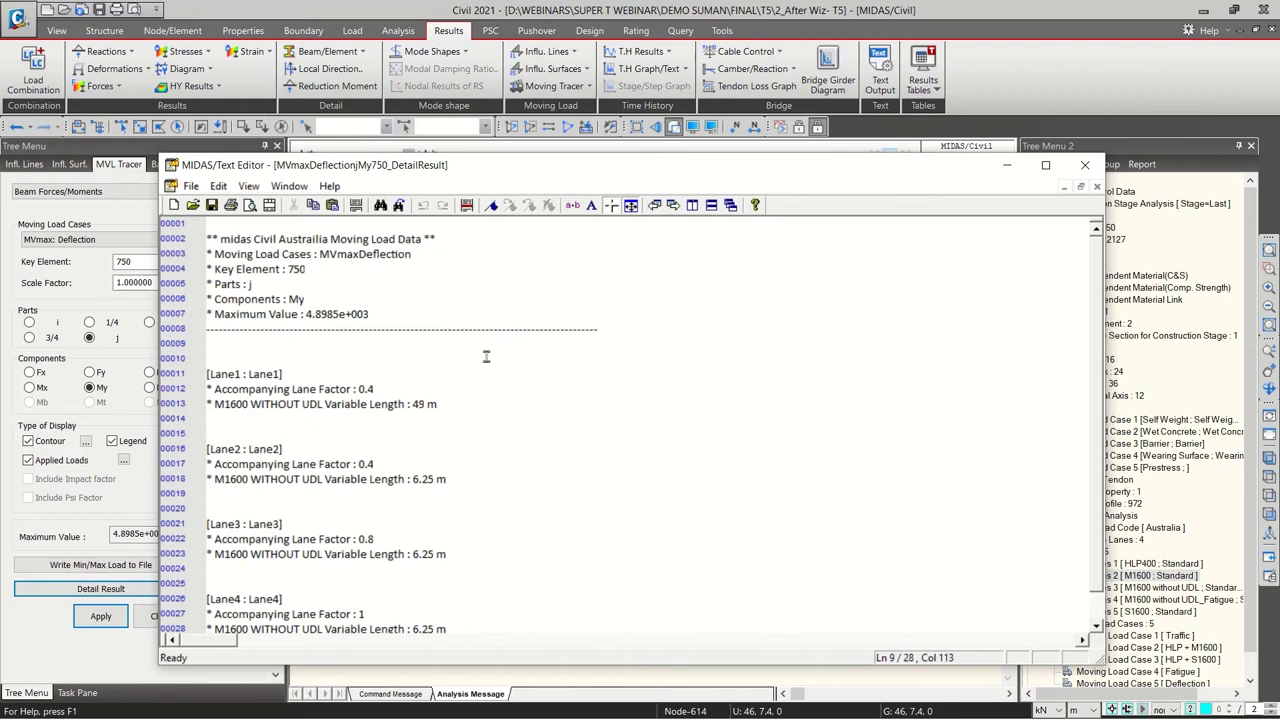
pyautogui.click(1085, 165)
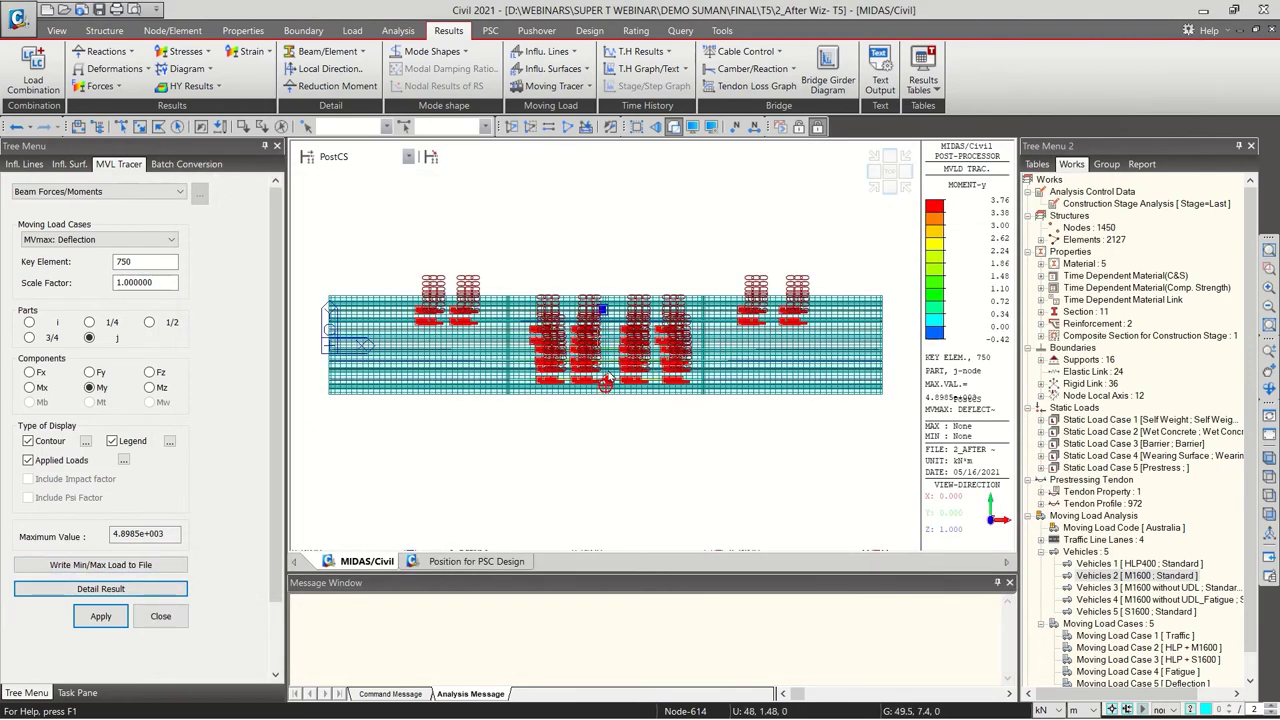
# Write the traced loads to MVmaxDeflectionMy750.mct with traction and braking forces, no centrifugal force
pyautogui.click(182, 564)
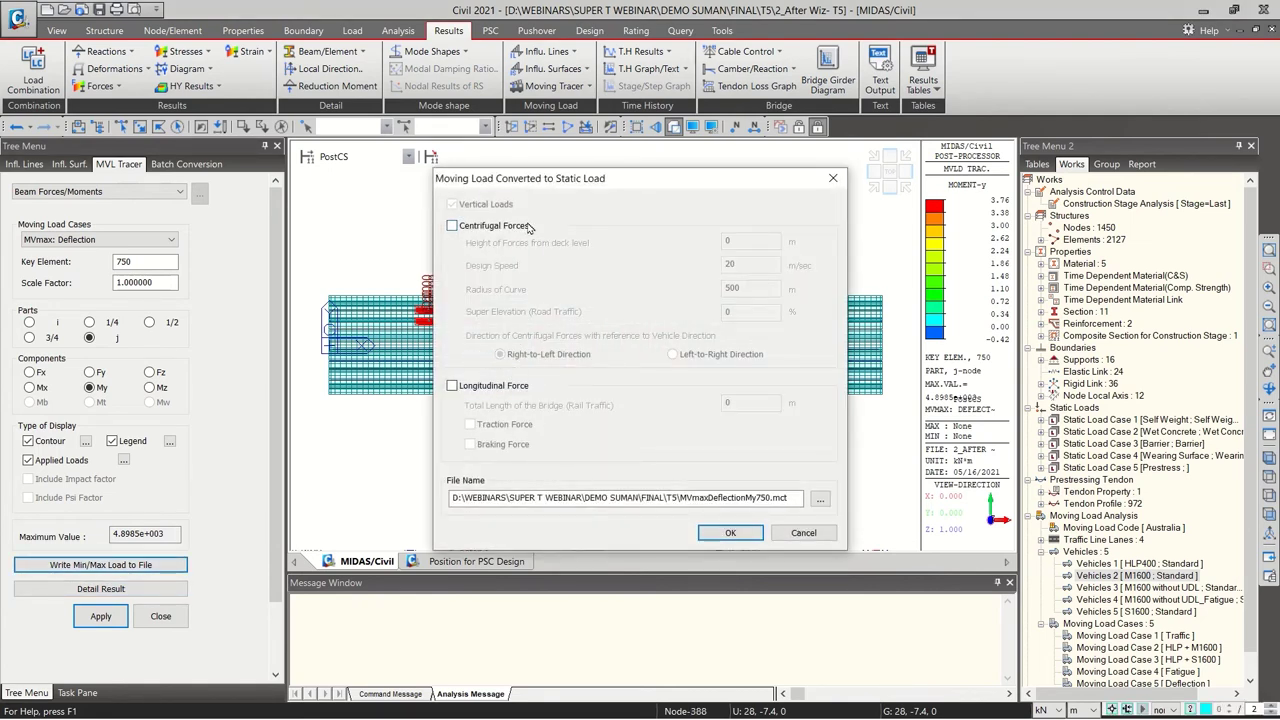
pyautogui.click(520, 227)
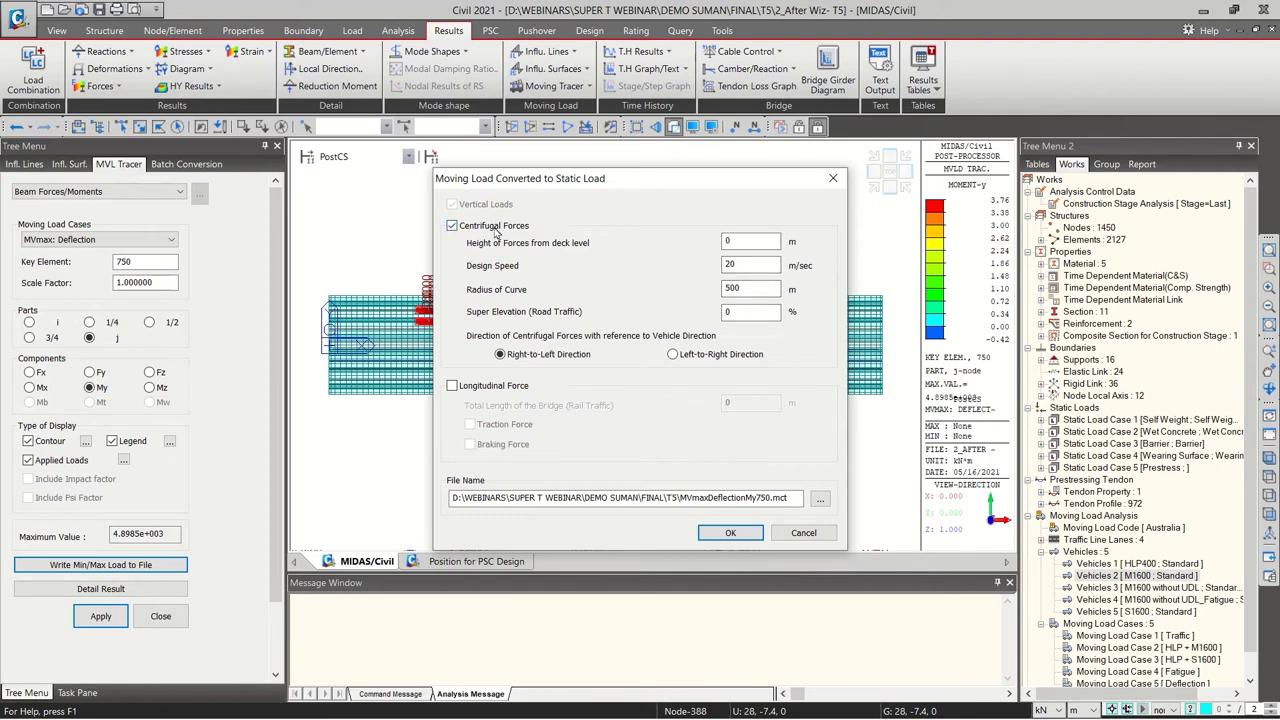
pyautogui.click(517, 228)
pyautogui.click(493, 385)
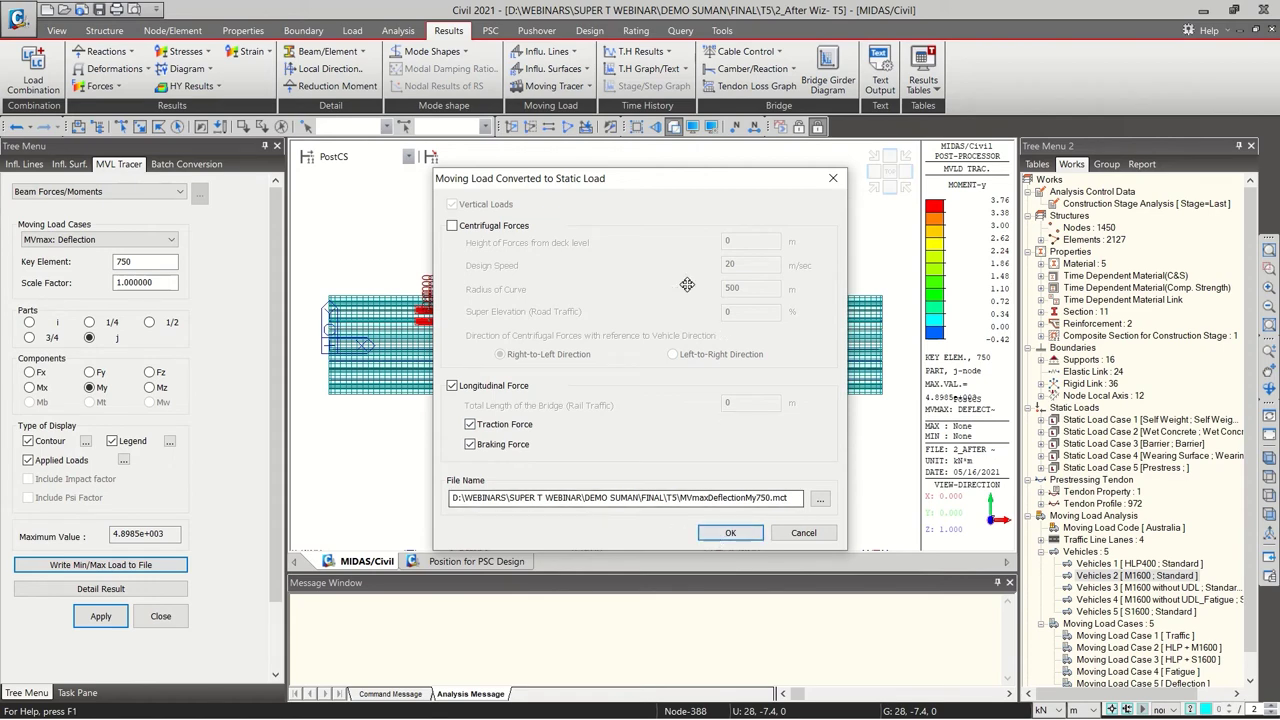
pyautogui.click(730, 532)
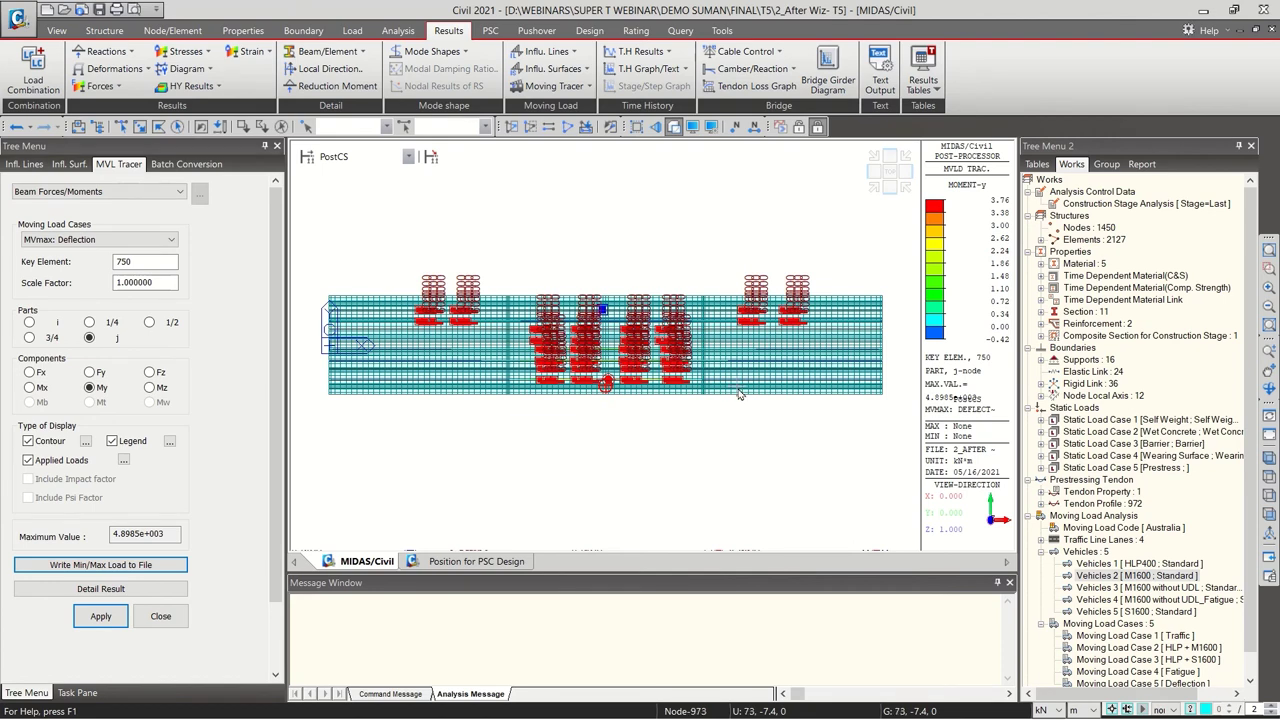
# Copy all the load commands from the MVmaxDeflectionMy750.mct text editor
pyautogui.rightClick(712, 318)
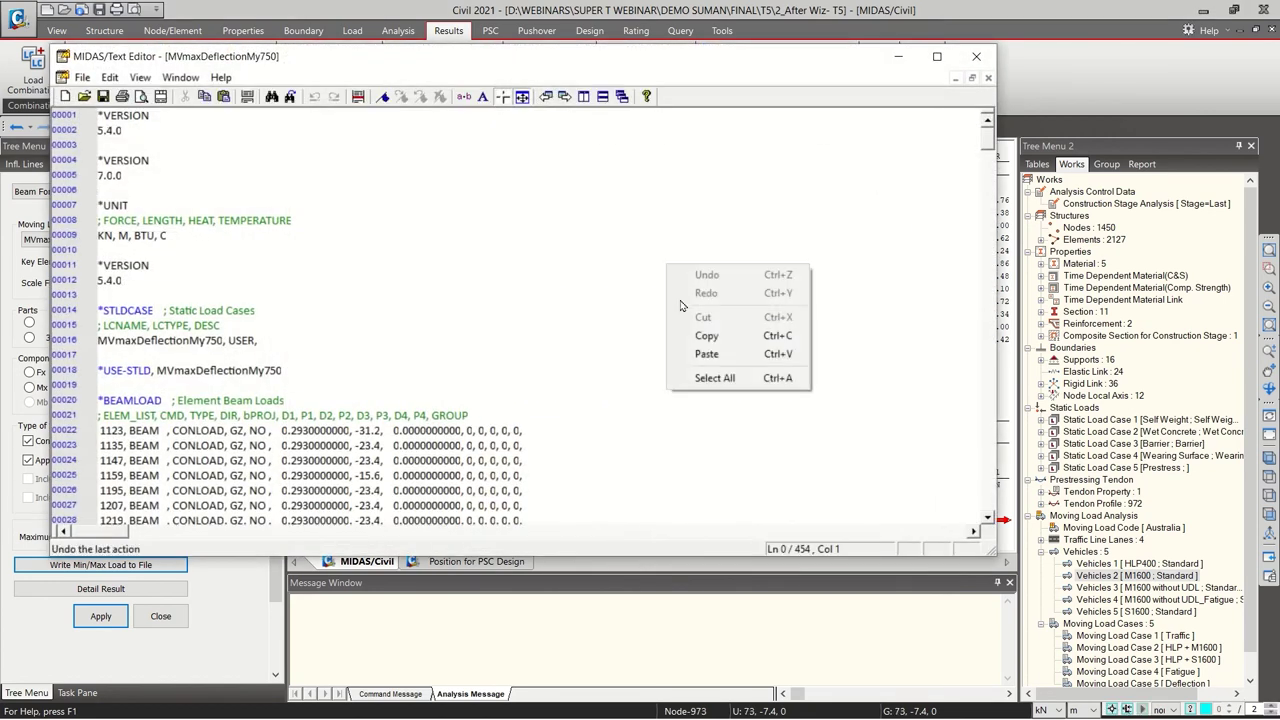
pyautogui.click(690, 378)
pyautogui.rightClick(533, 350)
pyautogui.click(537, 382)
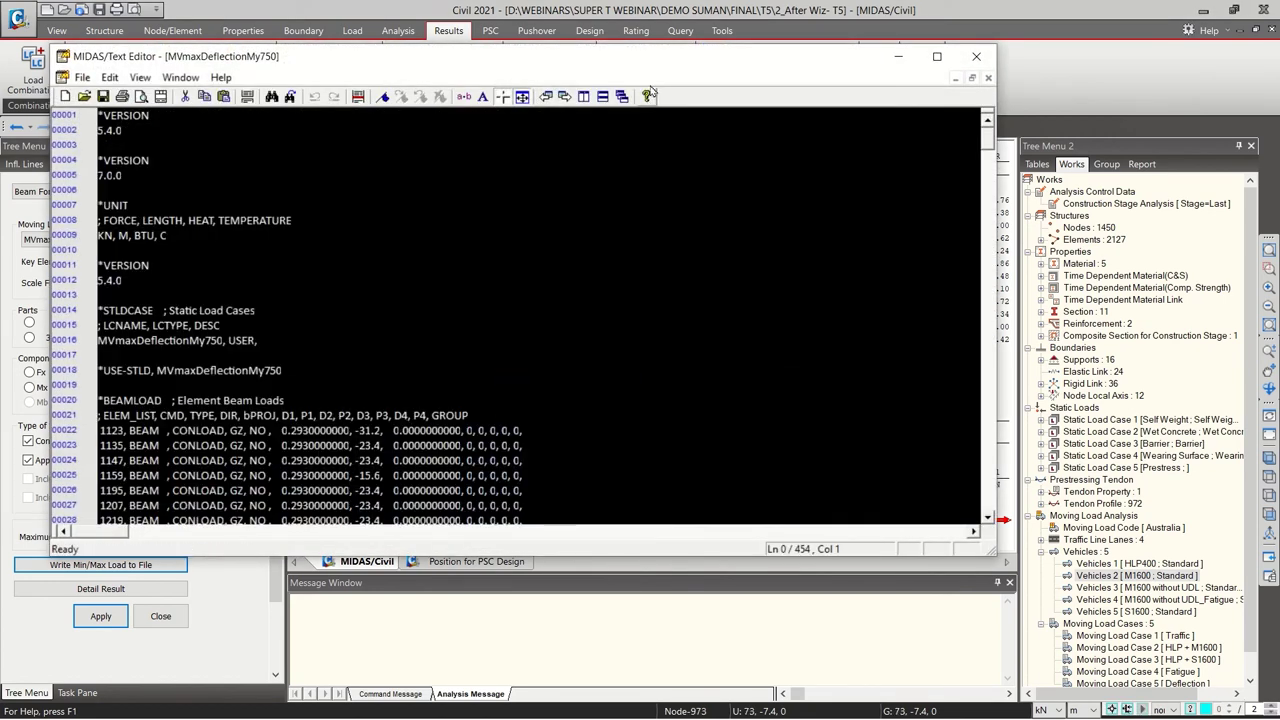
# Paste the copied beam-load commands into the MCT Command Shell and close it
pyautogui.moveTo(663, 58); pyautogui.dragTo(670, 164)
pyautogui.click(720, 31)
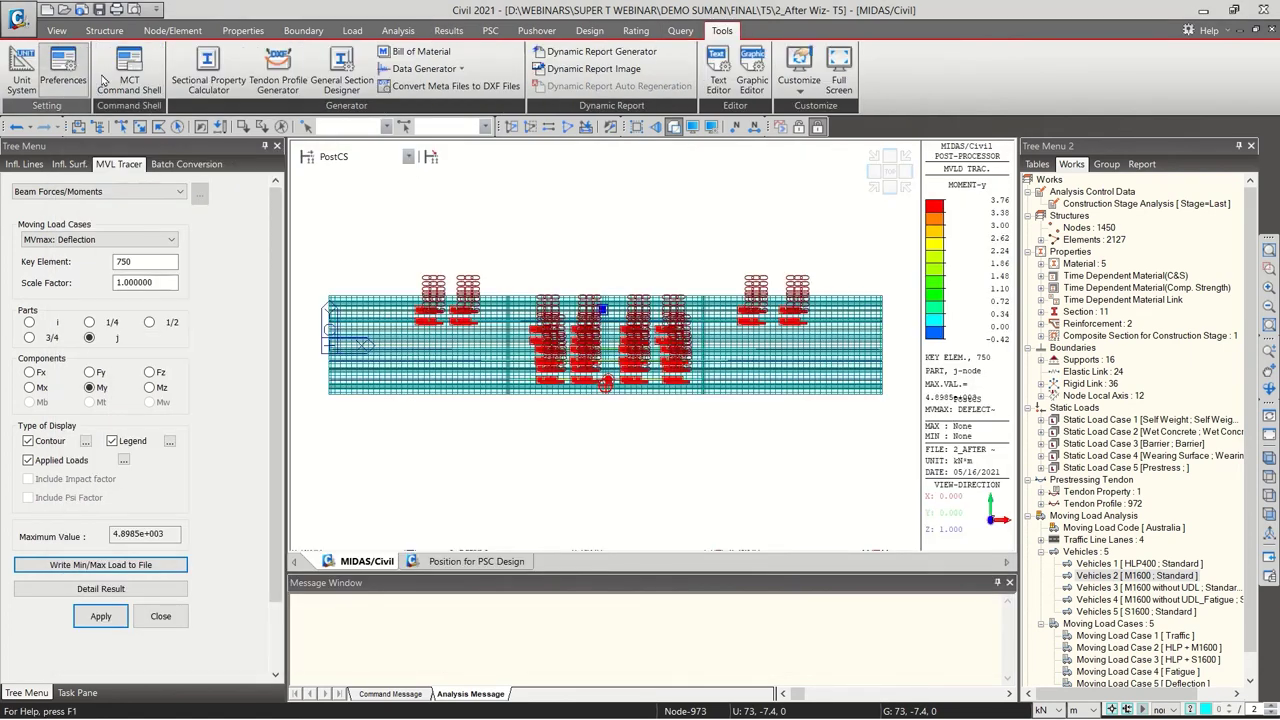
pyautogui.click(101, 75)
pyautogui.rightClick(160, 136)
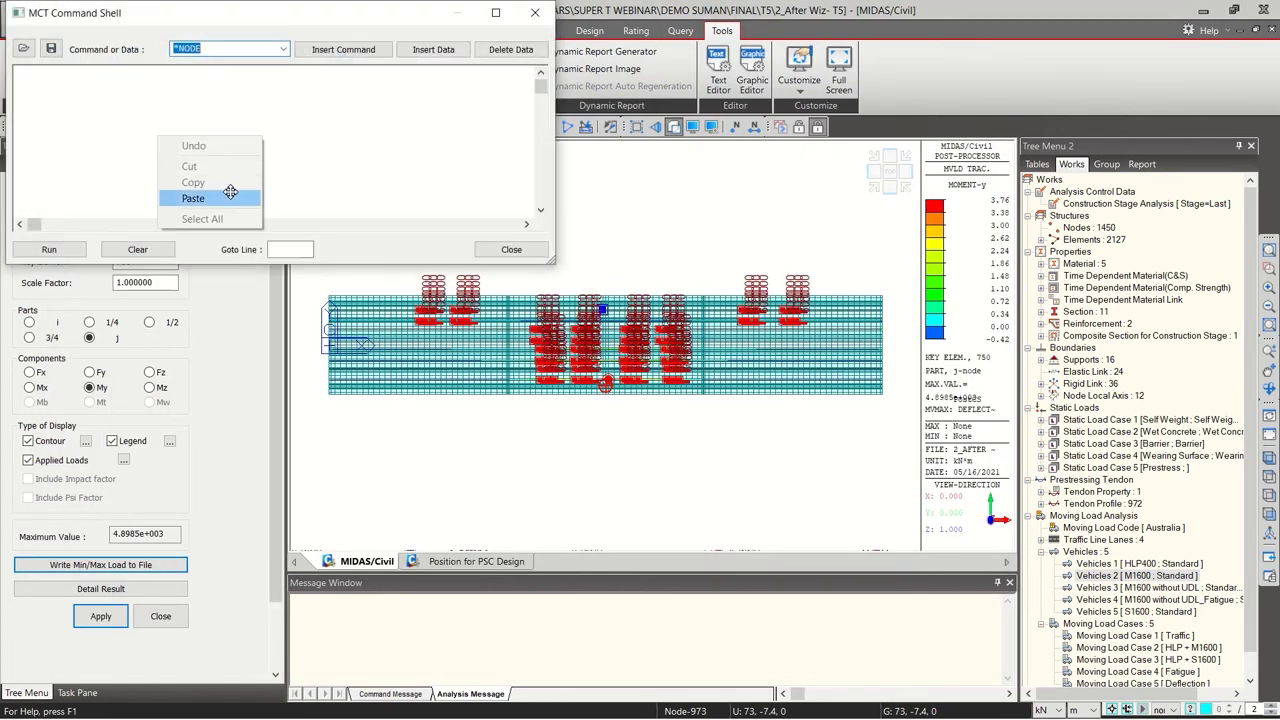
pyautogui.click(228, 193)
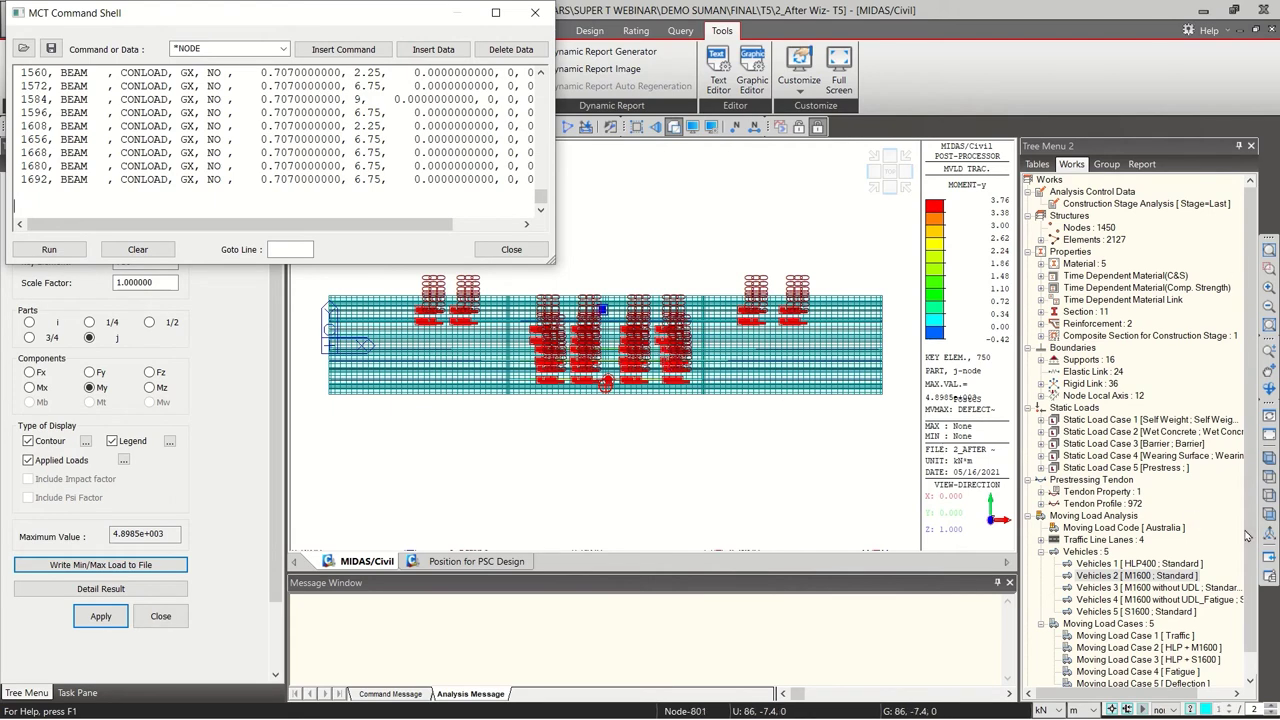
pyautogui.click(511, 250)
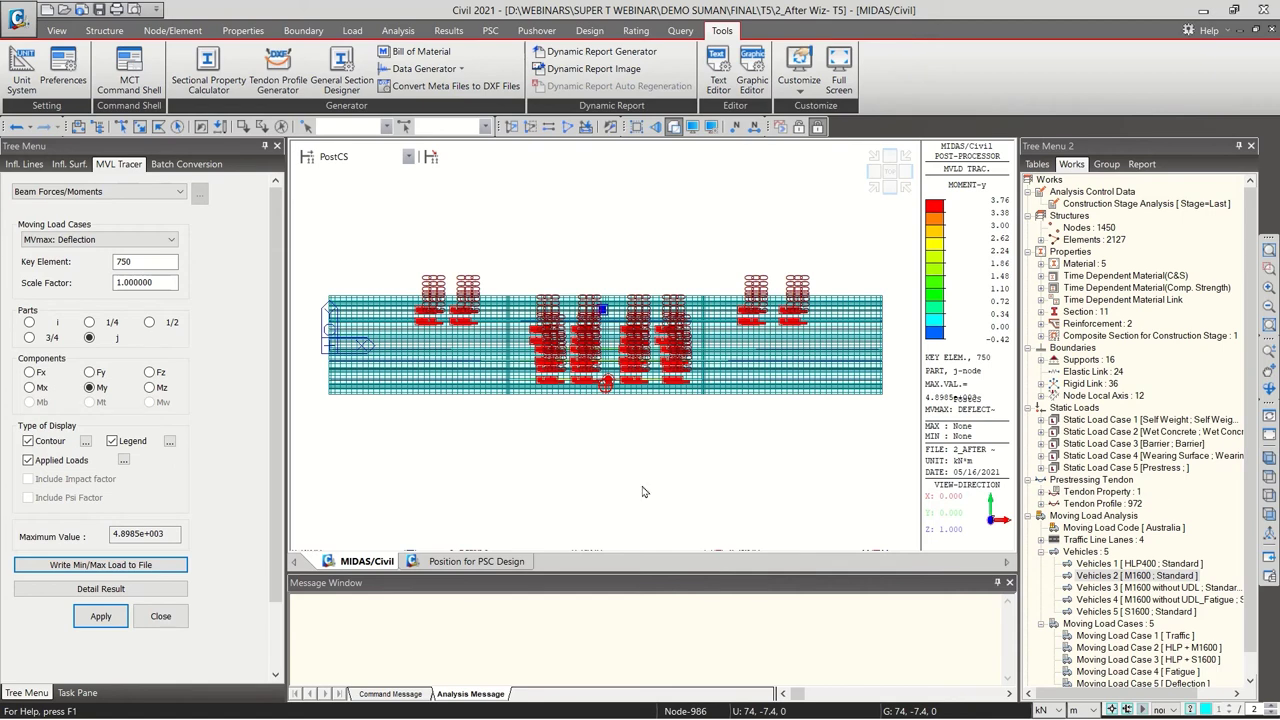
# Close the tracer and open PSC Design Parameters under AS 5100.5:17 with every check ticked
pyautogui.click(163, 616)
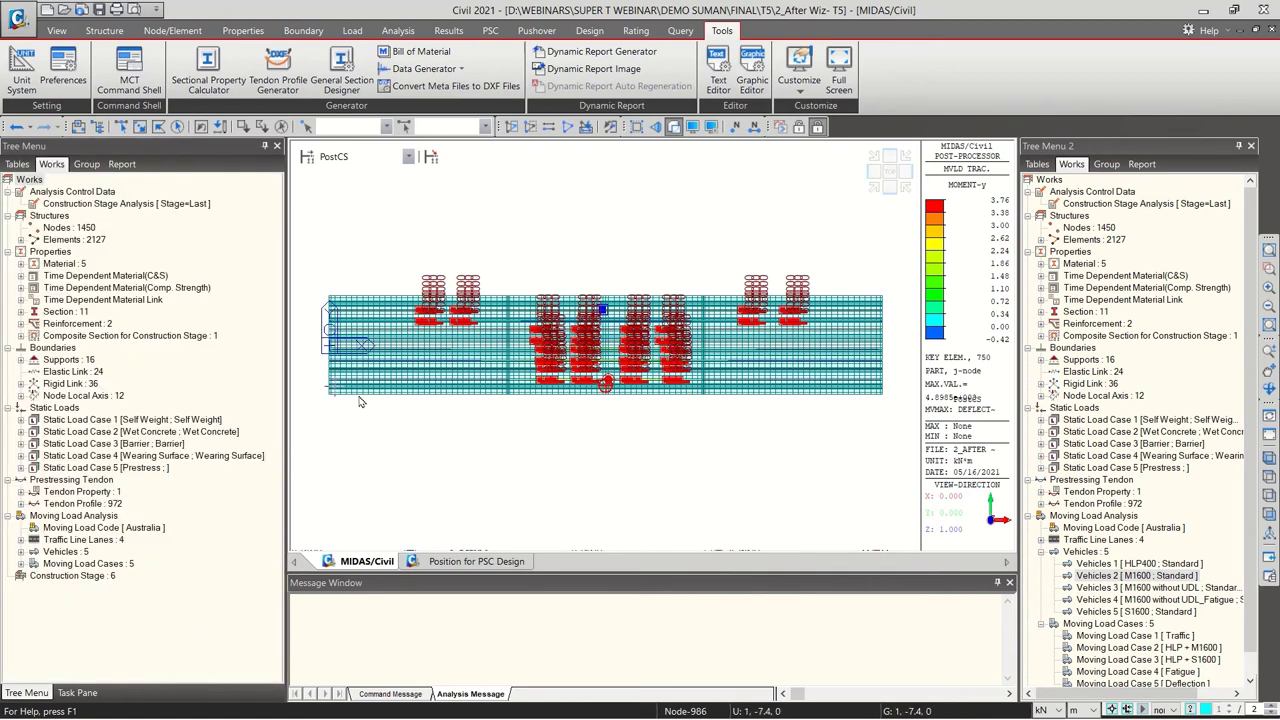
pyautogui.click(800, 128)
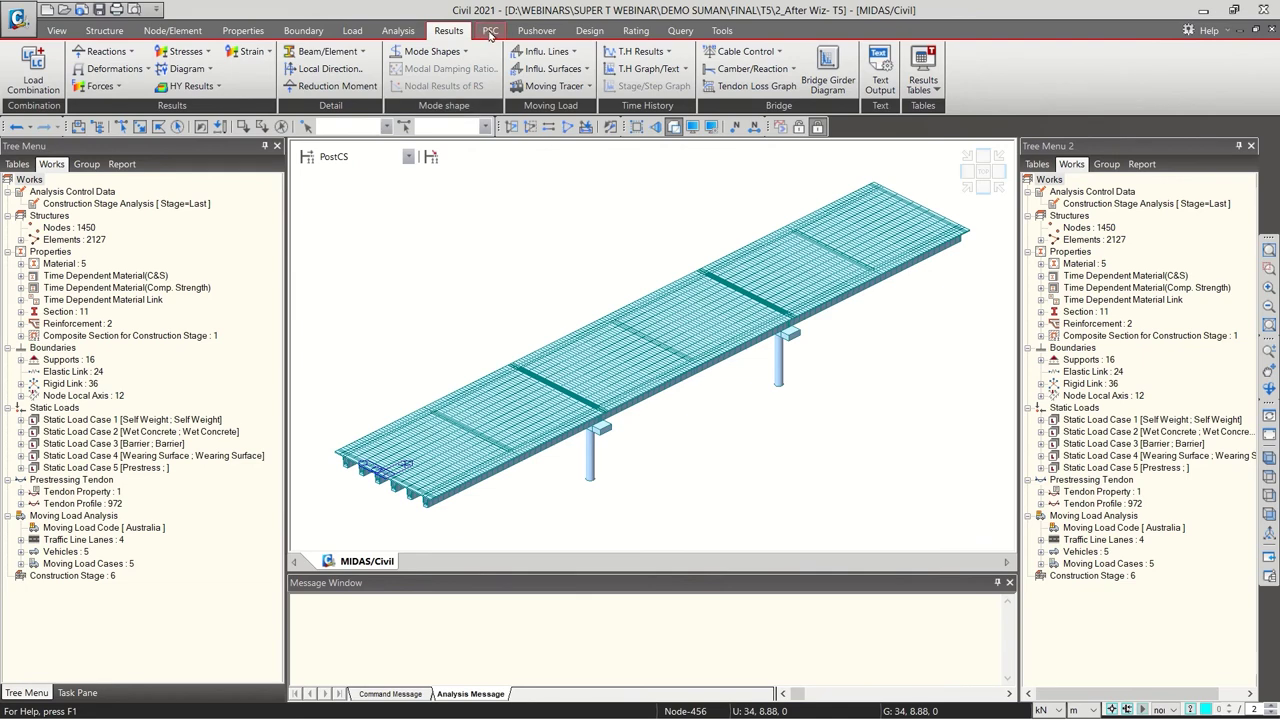
pyautogui.click(490, 31)
pyautogui.click(47, 52)
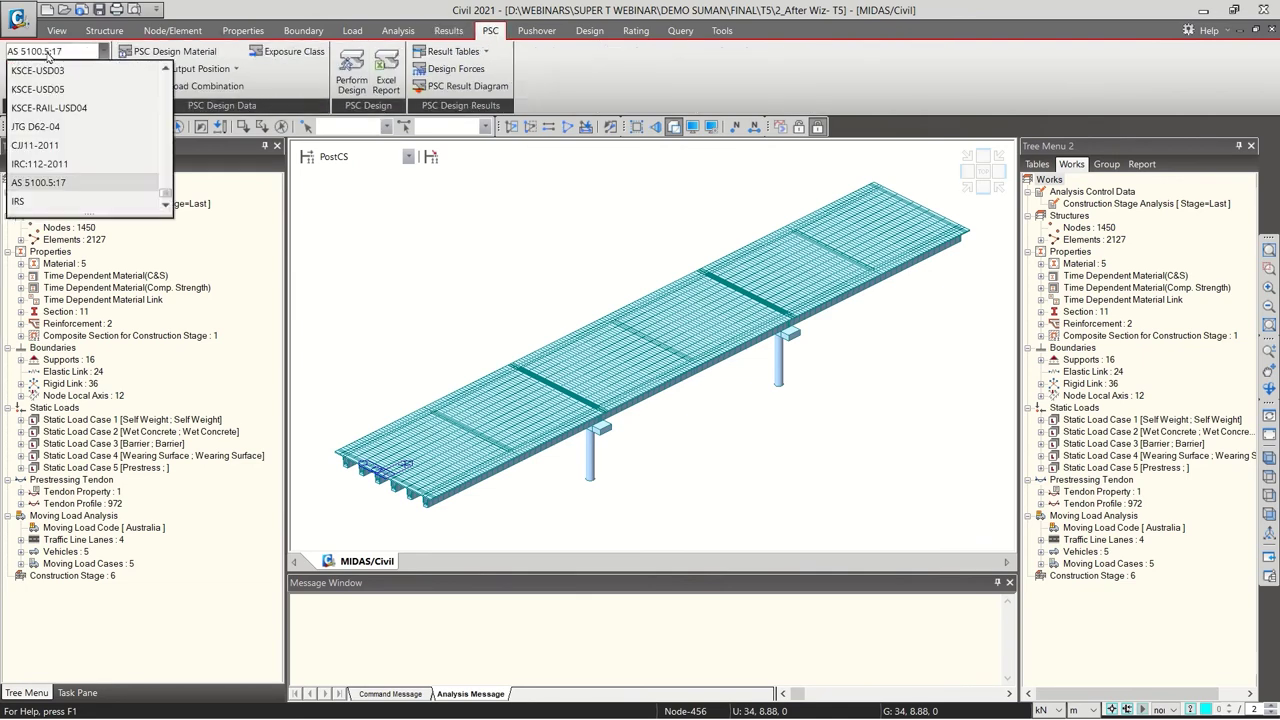
pyautogui.click(53, 56)
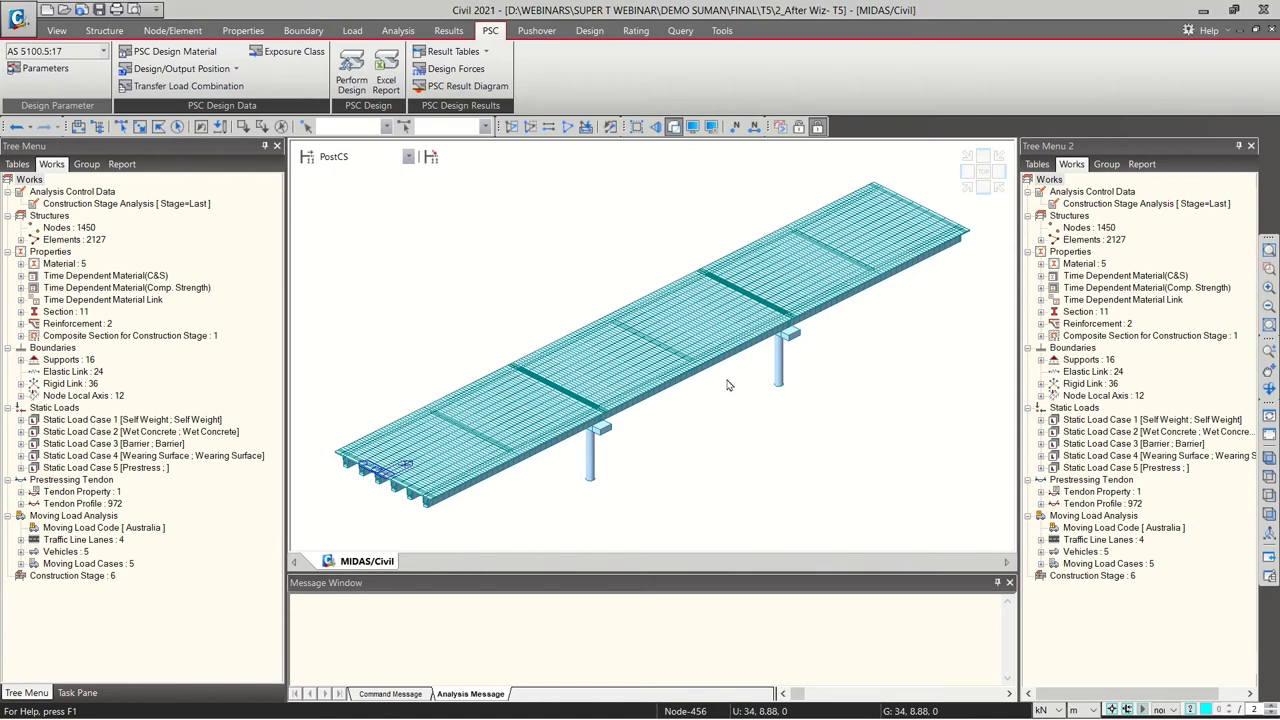
pyautogui.click(783, 470)
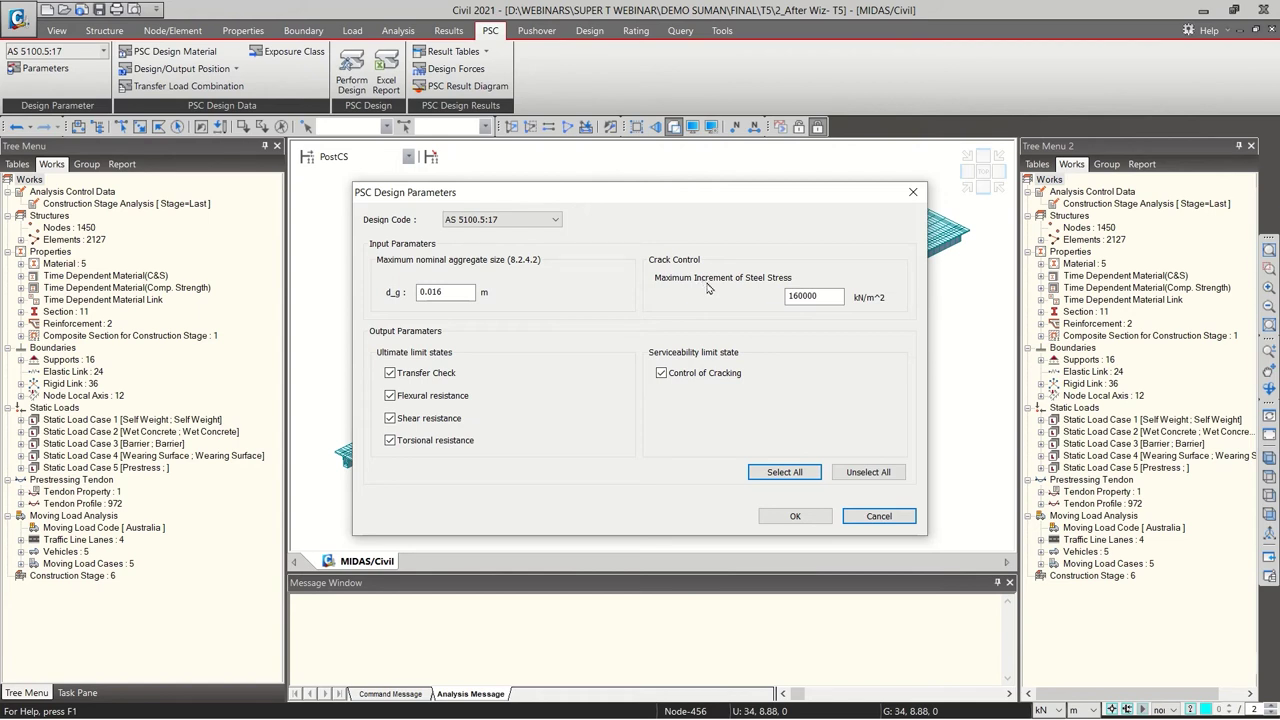
# Accept parameters with d_g 0.016 m and 160000 kN/m^2 steel stress, then open PSC Design Material
pyautogui.moveTo(802, 296); pyautogui.dragTo(790, 296)
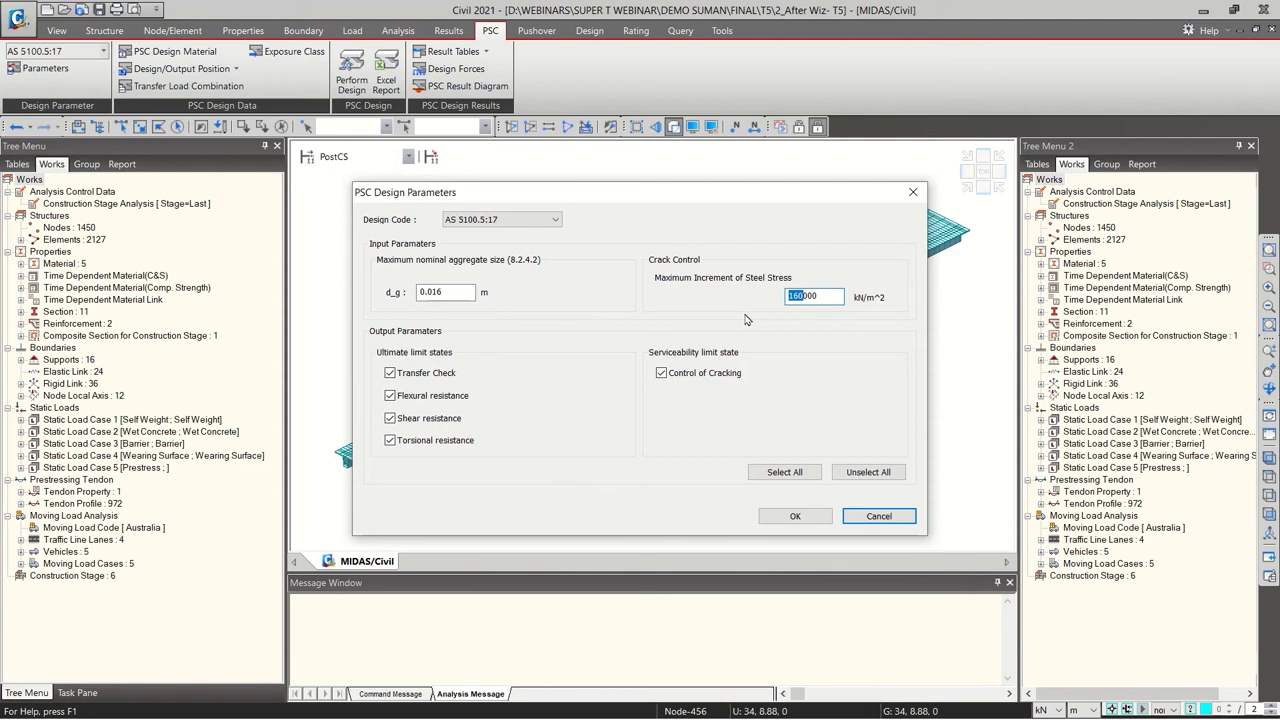
pyautogui.click(447, 288)
pyautogui.click(878, 516)
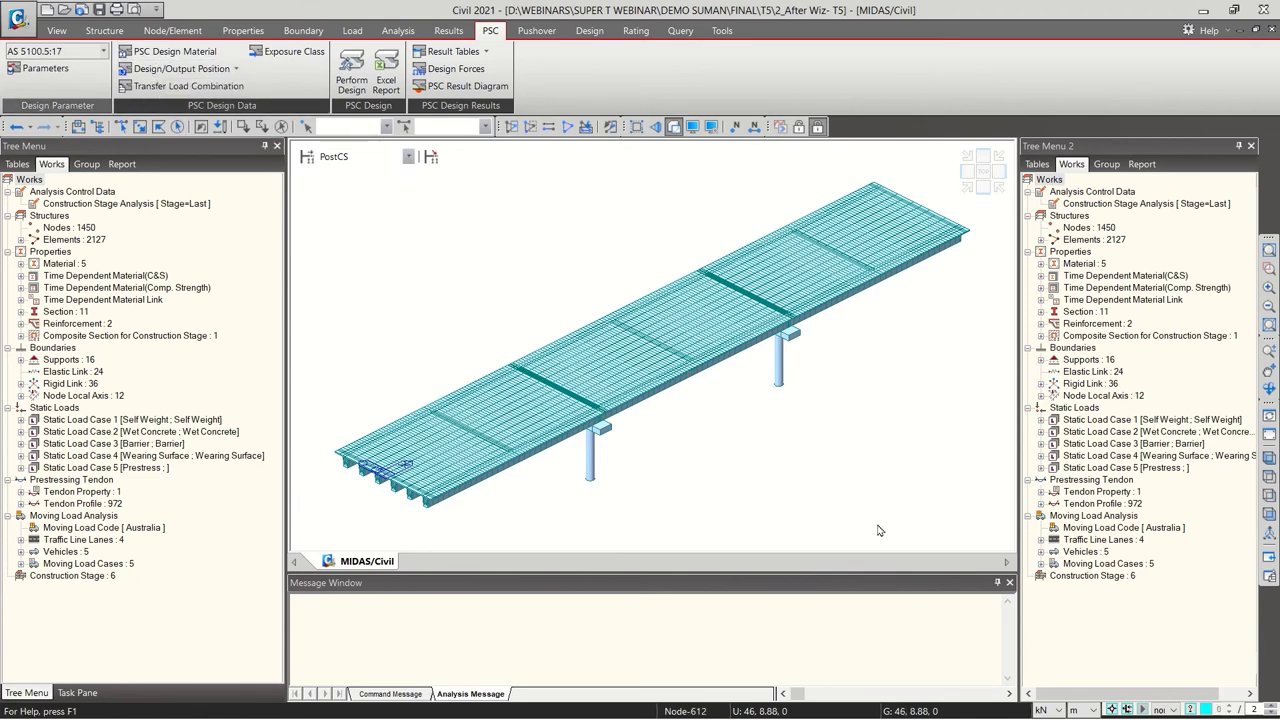
pyautogui.click(40, 67)
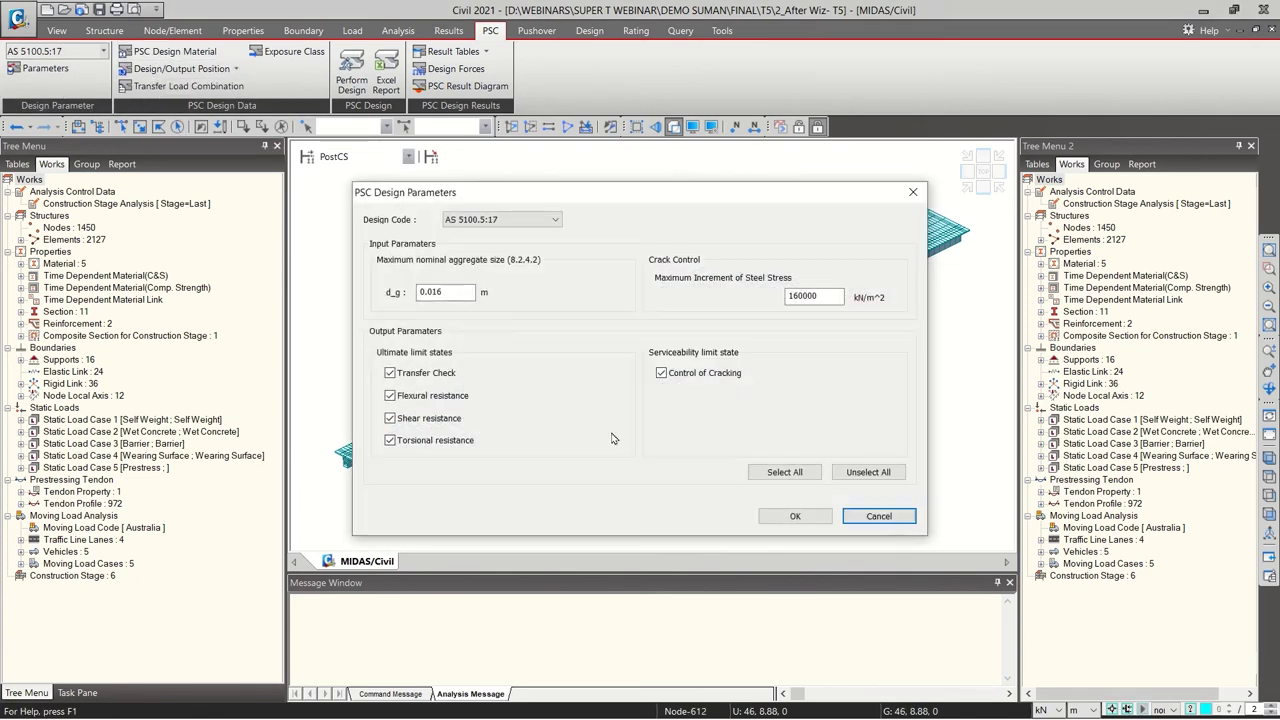
pyautogui.click(795, 515)
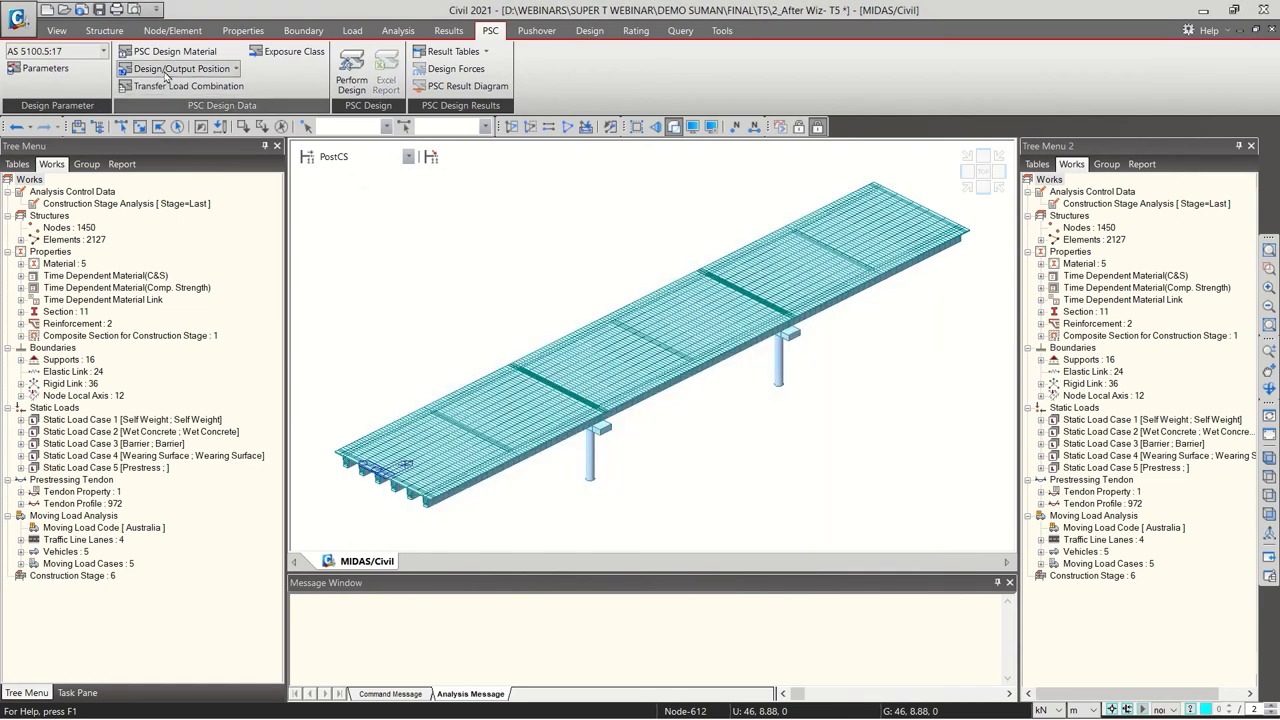
pyautogui.click(178, 53)
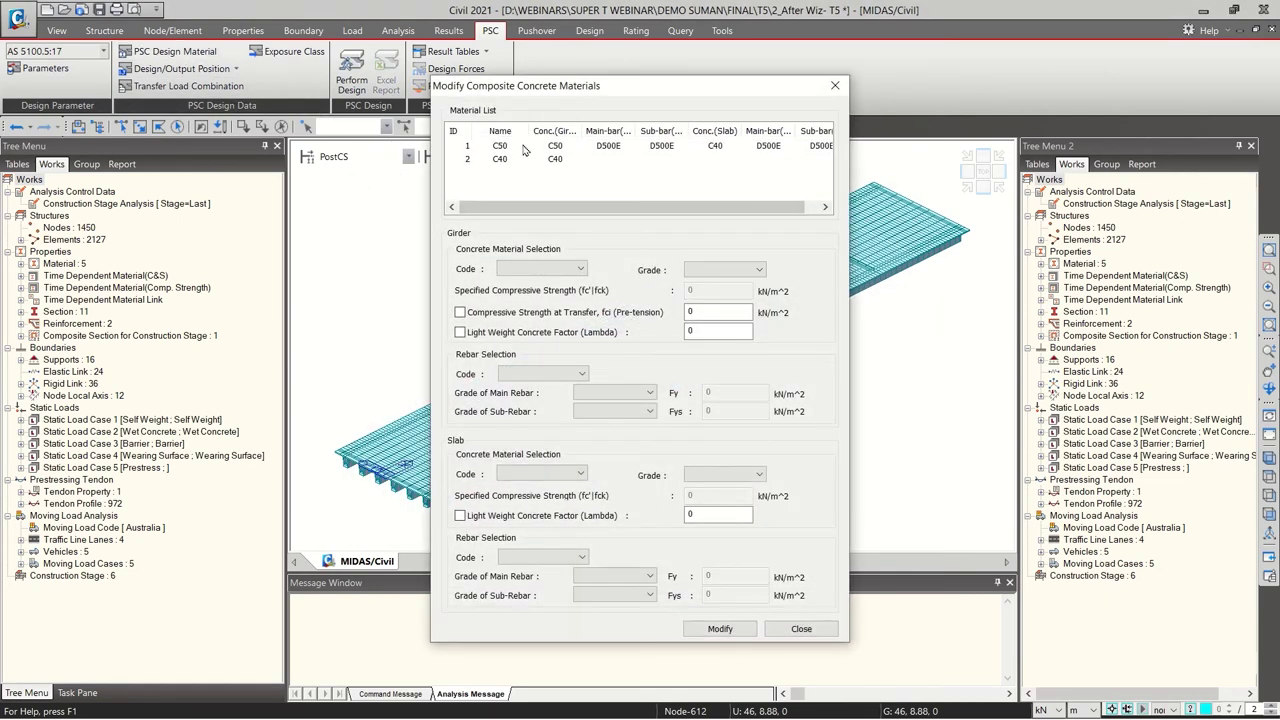
# Inspect the C50 girder and C40 slab properties, then close the composite materials dialog
pyautogui.click(523, 147)
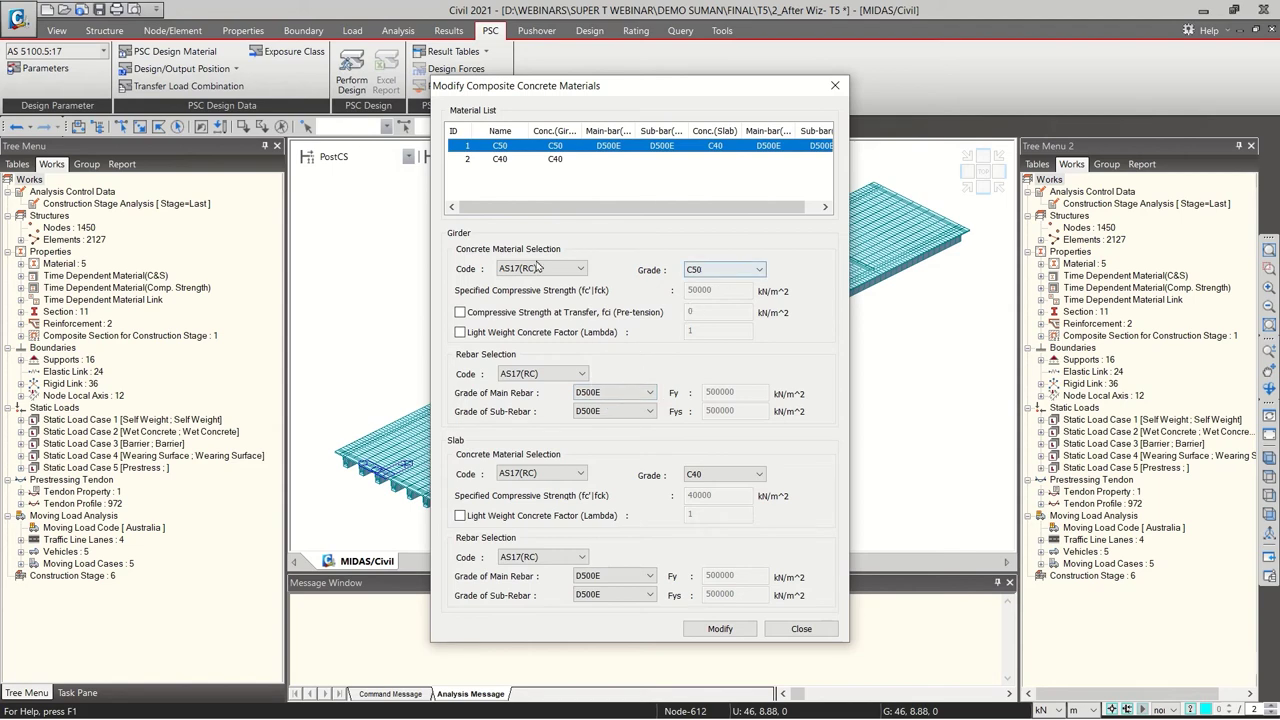
pyautogui.click(835, 85)
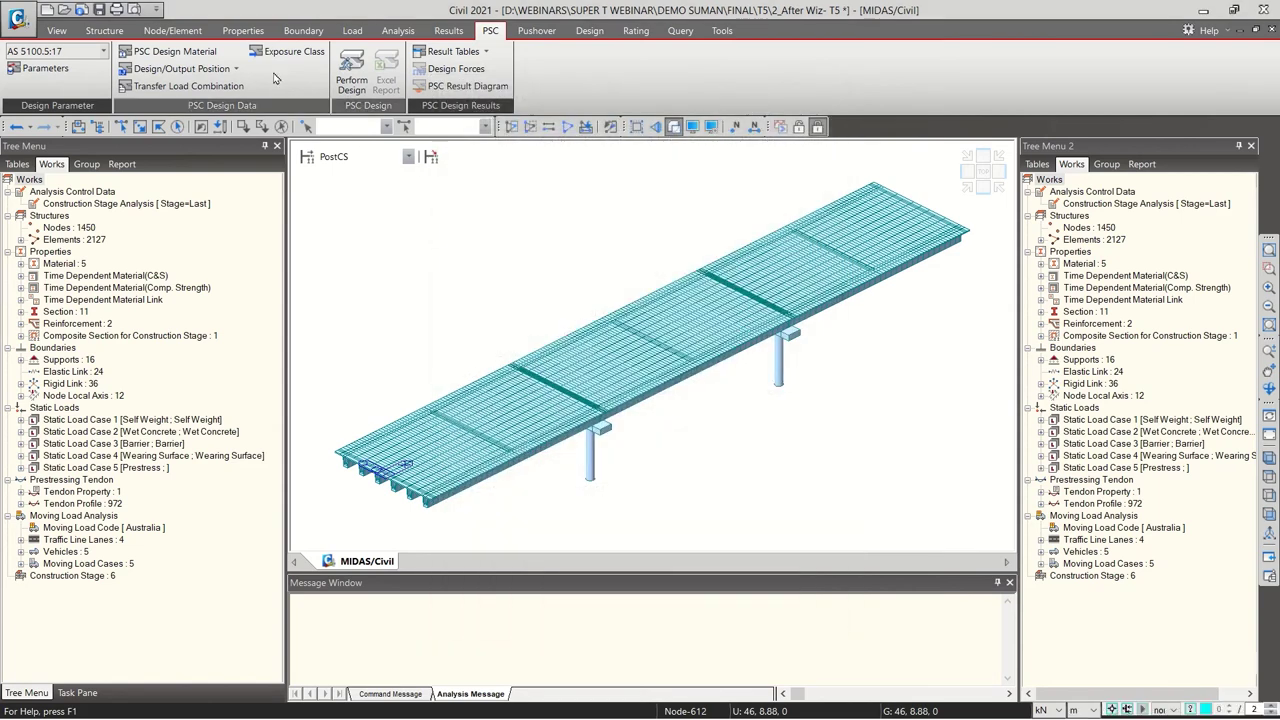
pyautogui.click(199, 68)
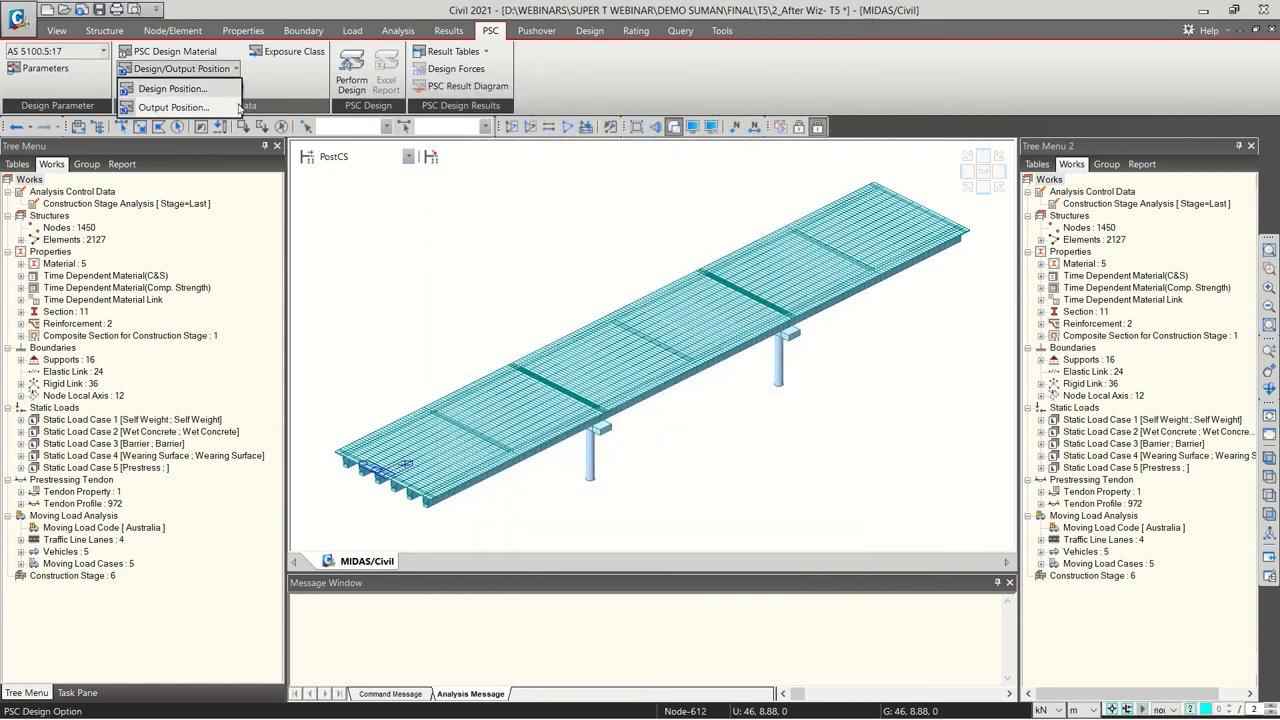
pyautogui.click(434, 257)
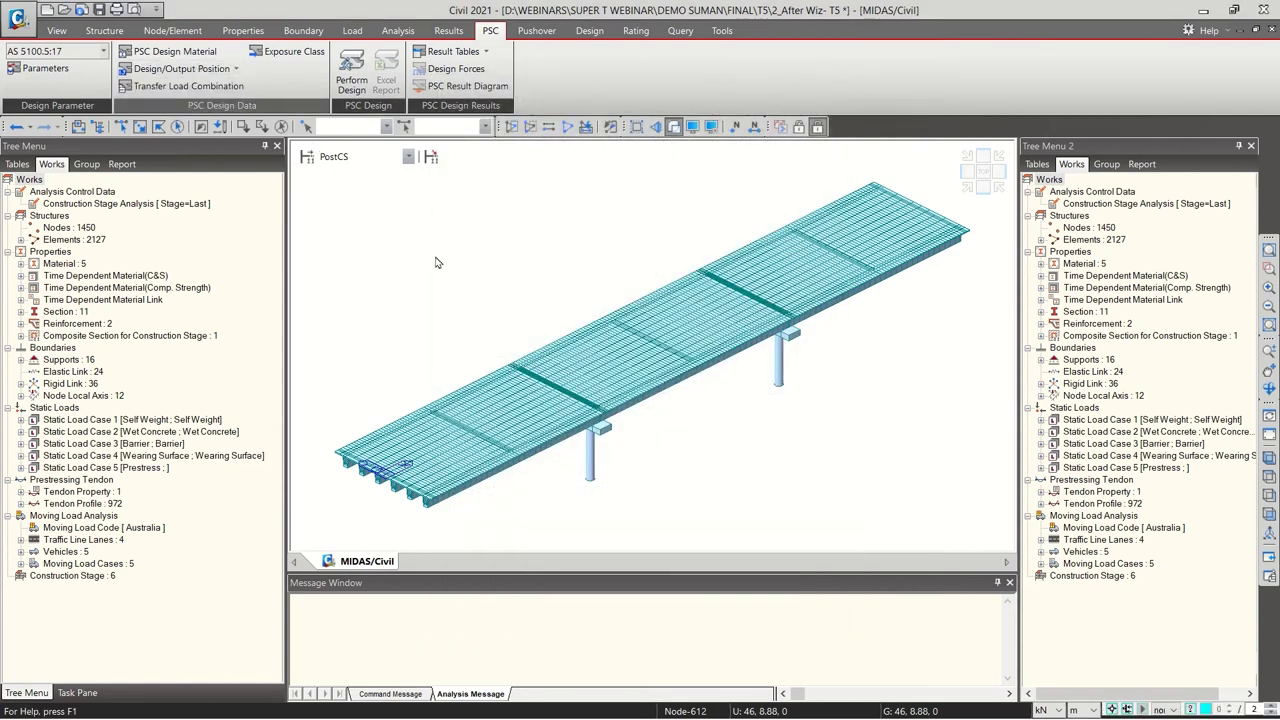
# List the model's structure and load groups and display the bridge as a wireframe
pyautogui.click(1106, 164)
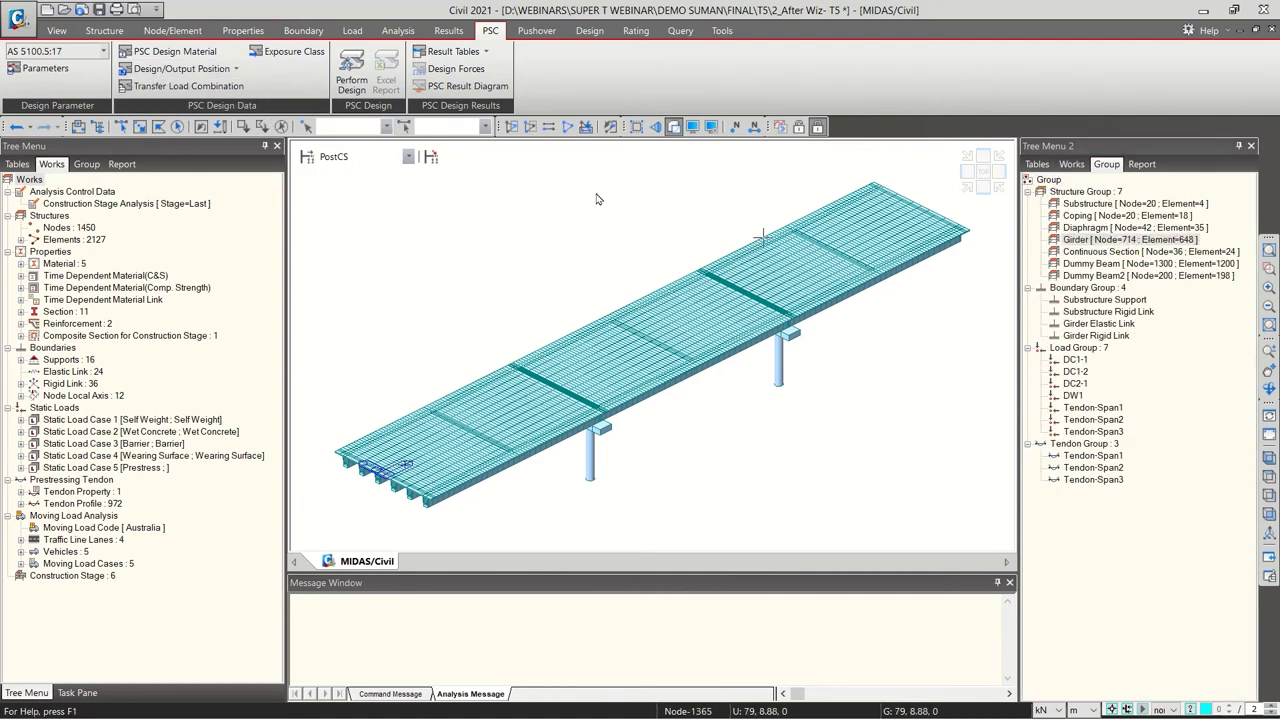
pyautogui.click(674, 126)
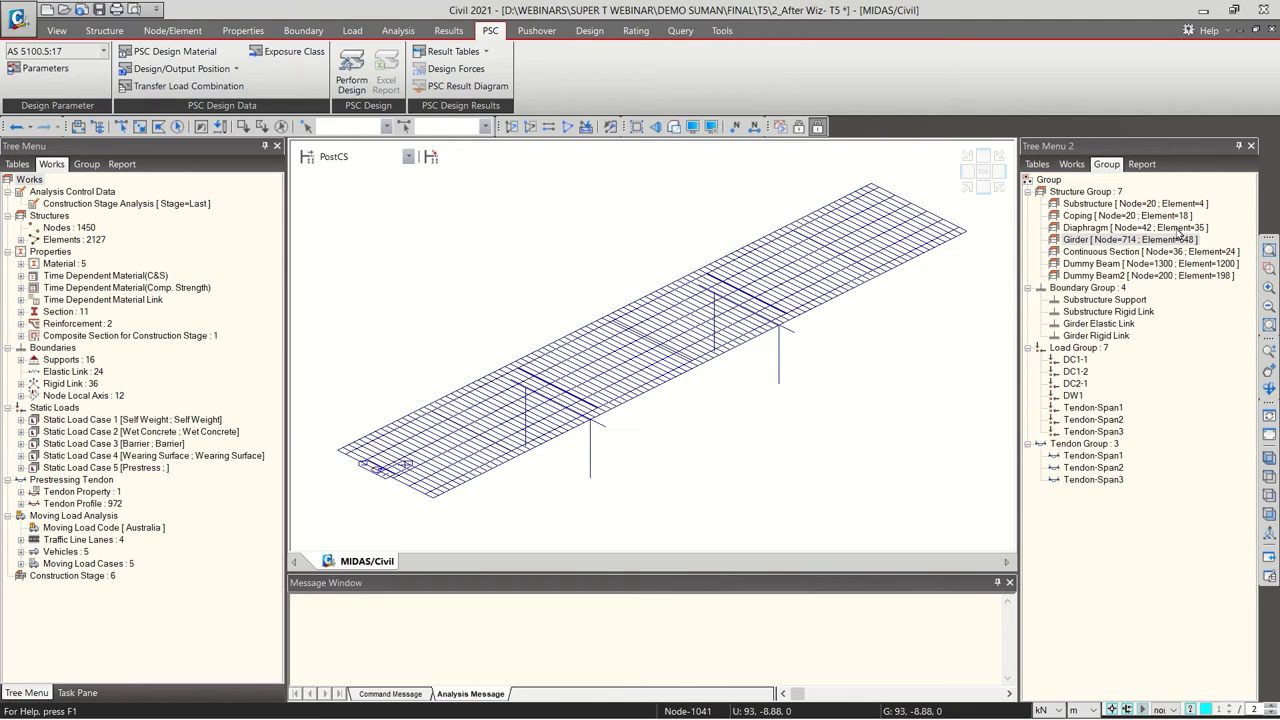
pyautogui.click(203, 68)
pyautogui.click(203, 69)
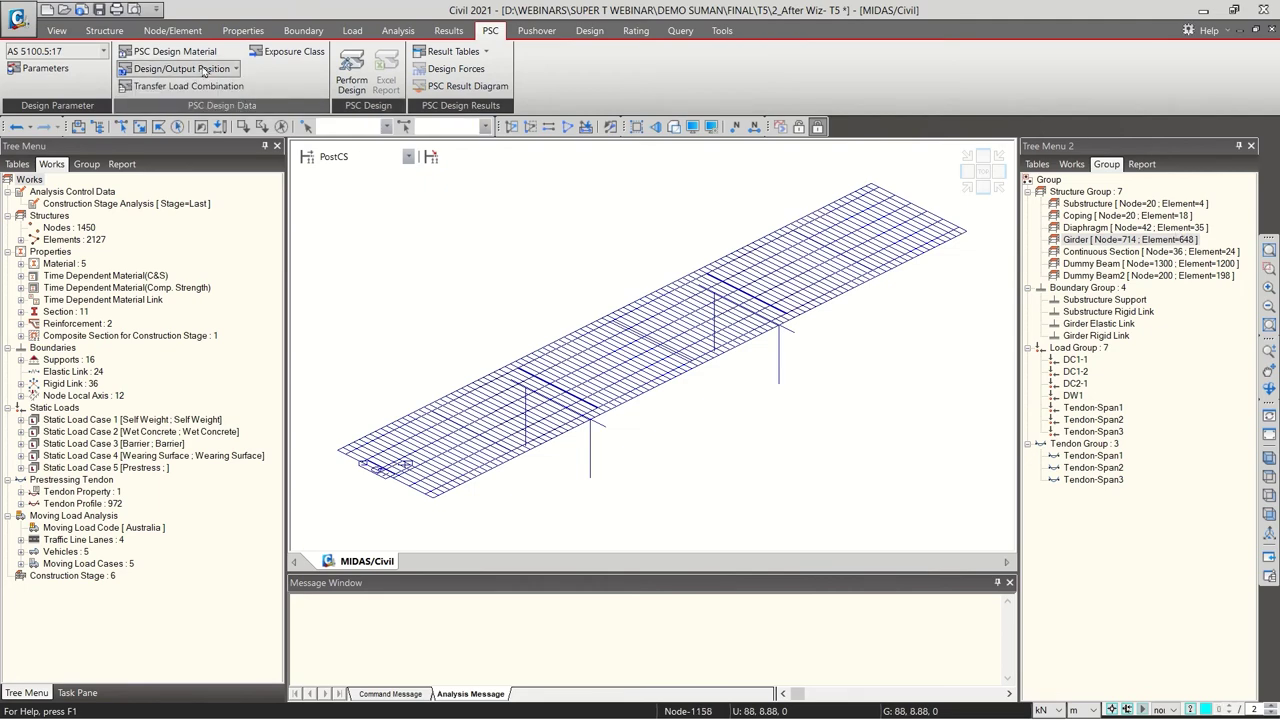
pyautogui.rightClick(446, 202)
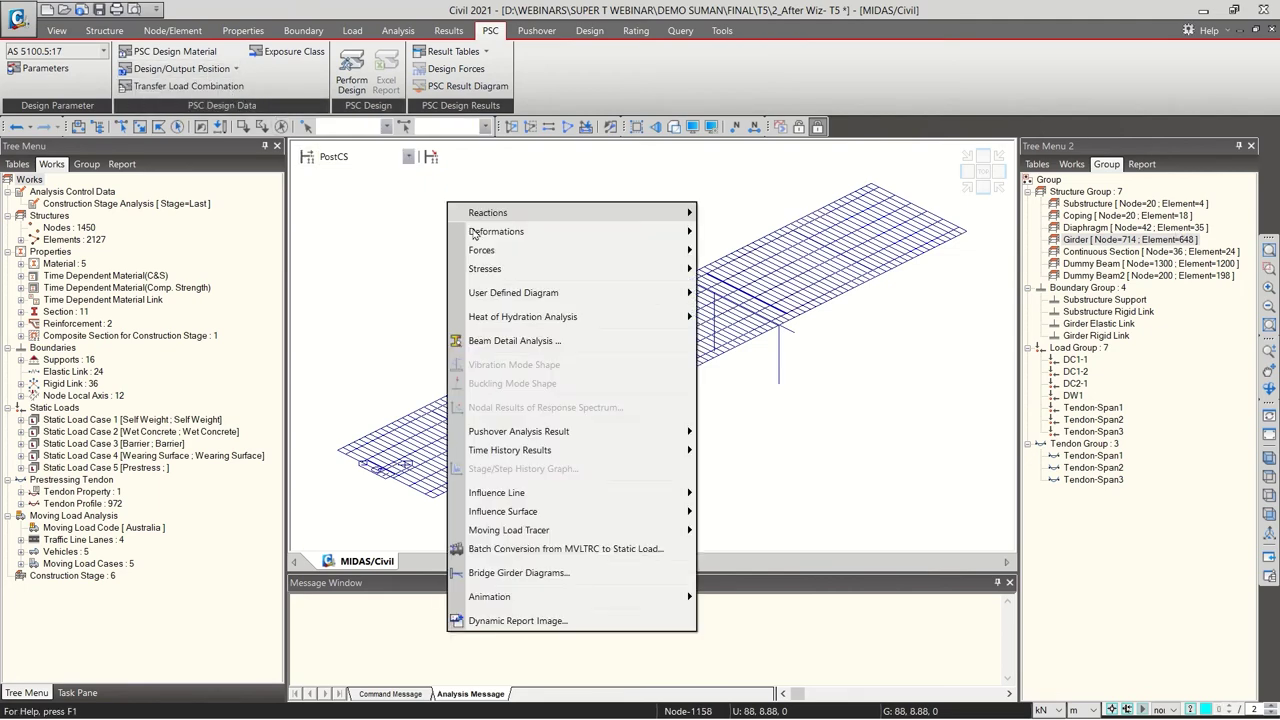
# Plot the CBall: RC ENV_STR My beam diagram as contours with legend (18102.05 to -8855.02 kN·m)
pyautogui.moveTo(489, 252)
pyautogui.click(740, 288)
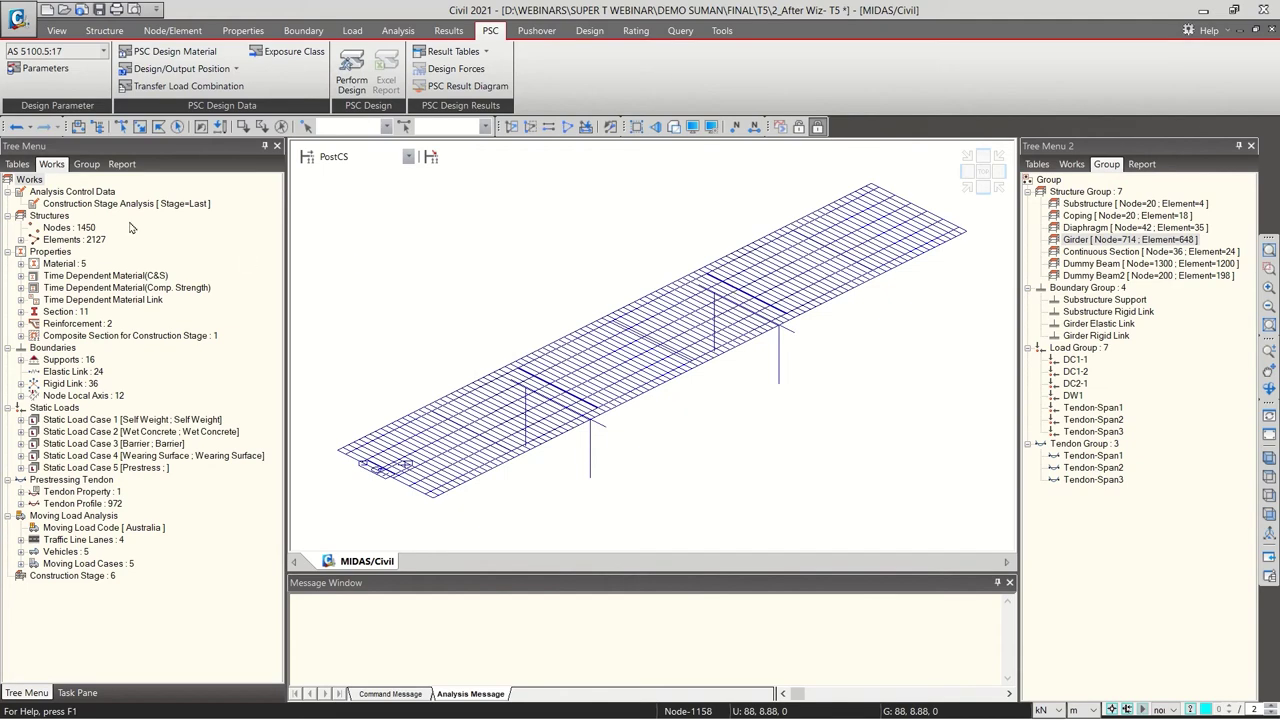
pyautogui.click(100, 241)
pyautogui.moveTo(158, 290); pyautogui.dragTo(162, 440)
pyautogui.click(60, 300)
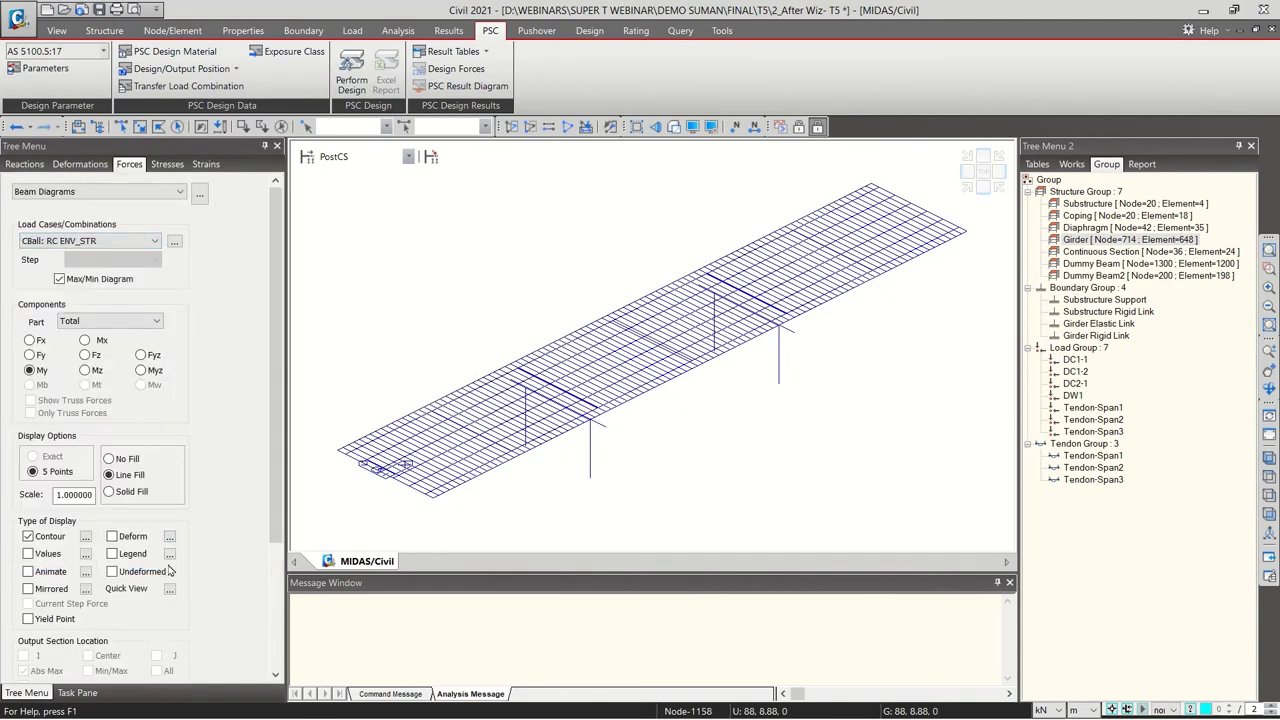
pyautogui.click(170, 553)
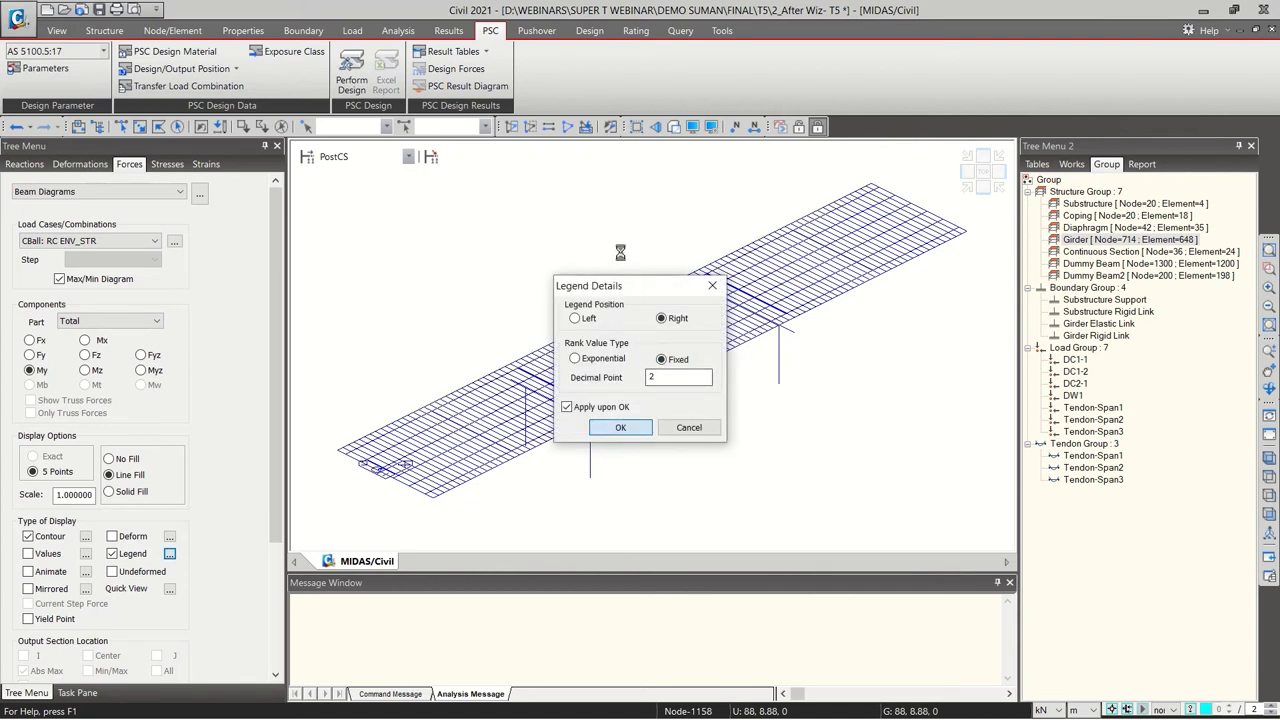
pyautogui.press('Return')
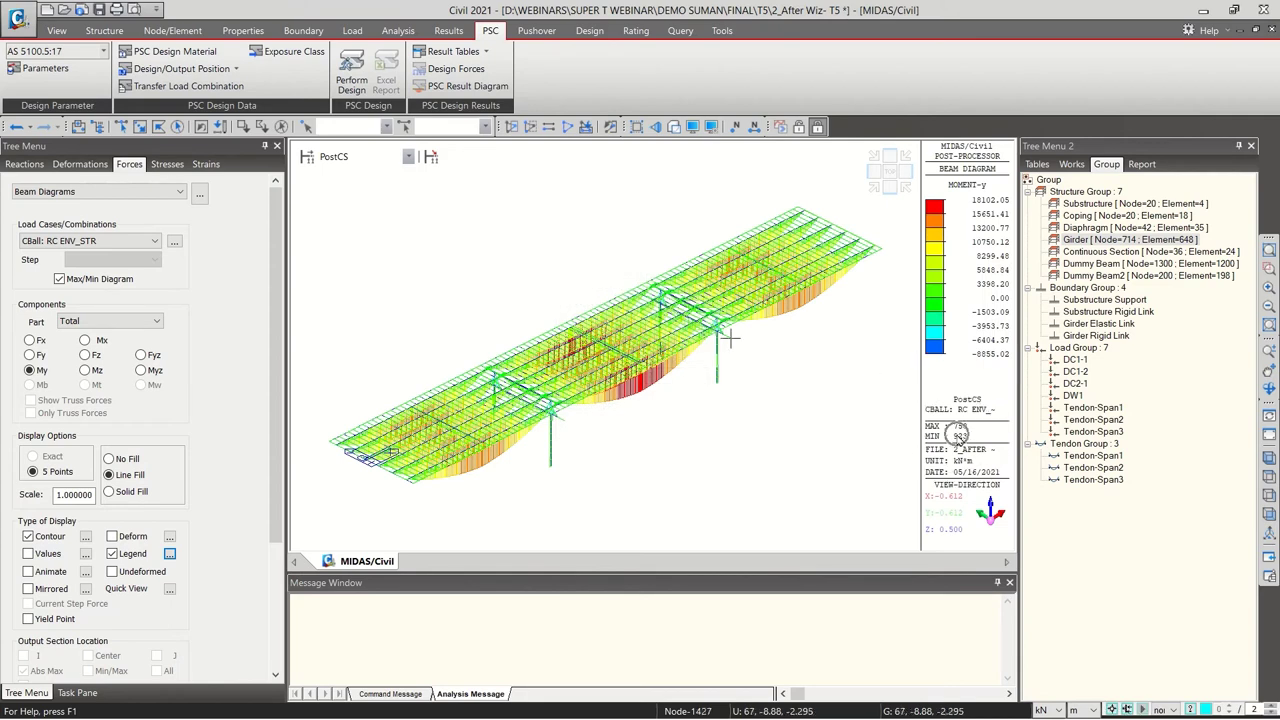
pyautogui.click(181, 70)
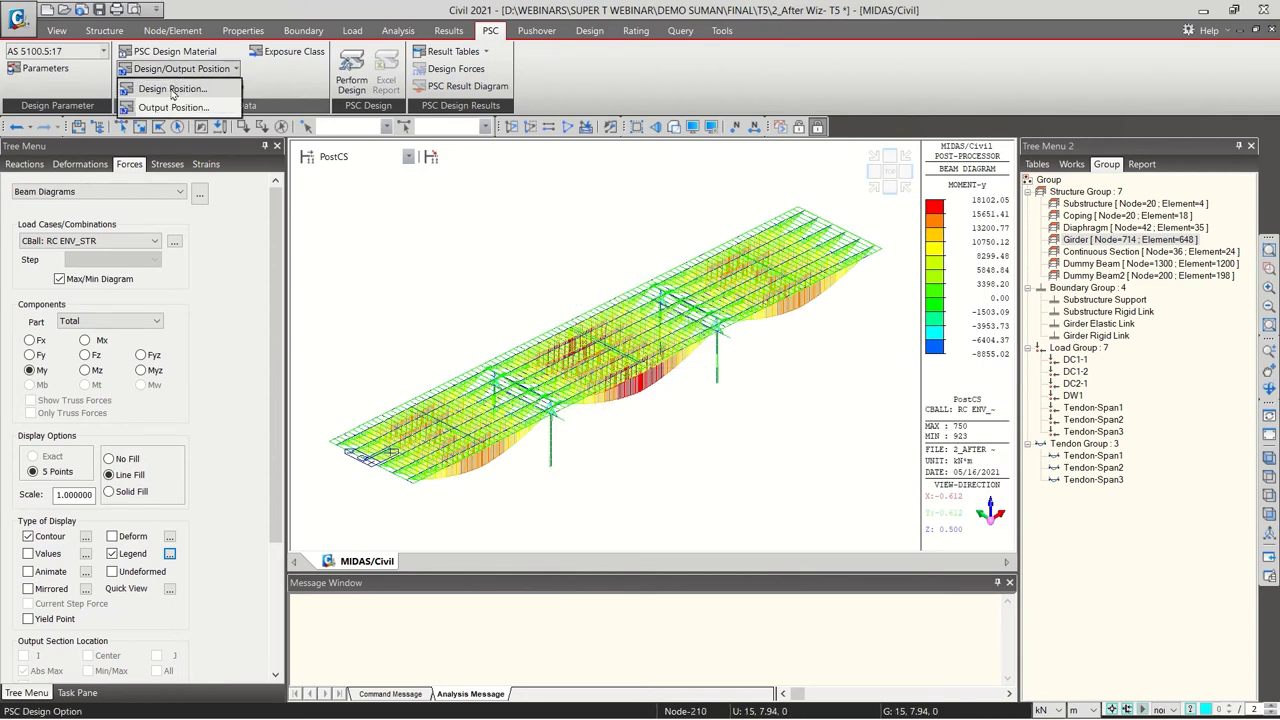
# Bring up the PSC design and PSC output position tables
pyautogui.click(172, 87)
pyautogui.click(196, 197)
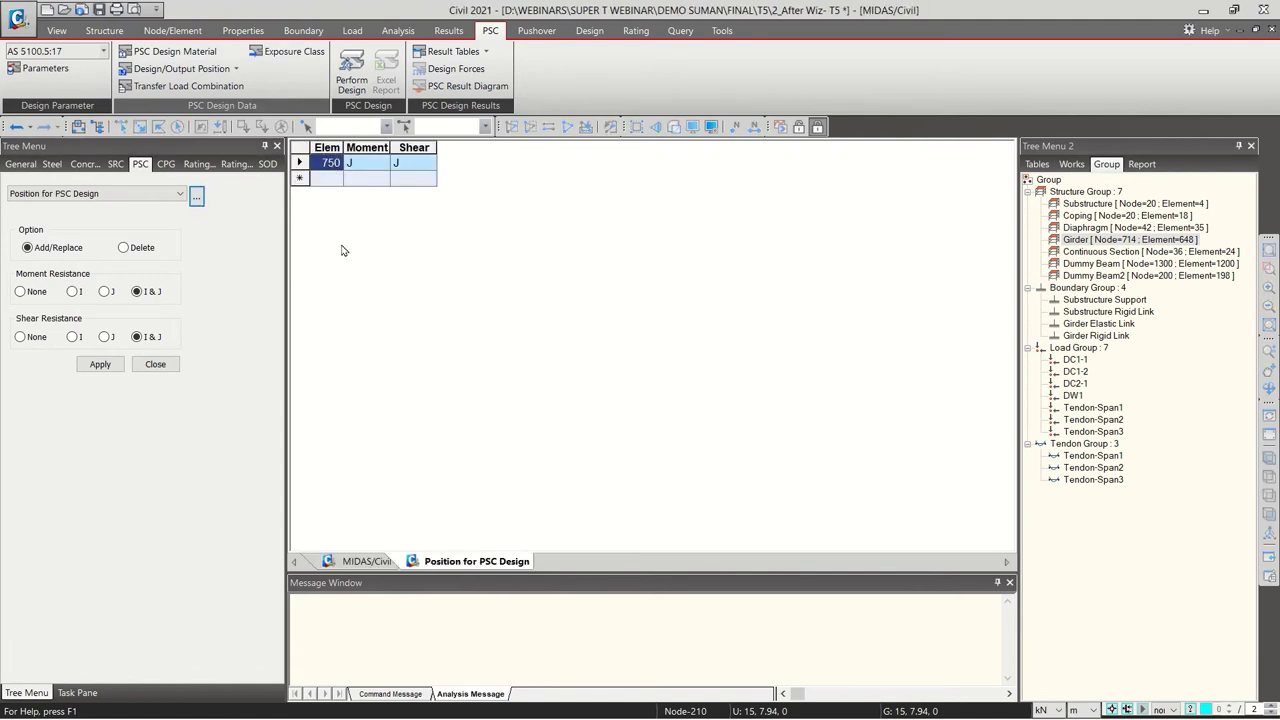
pyautogui.click(181, 70)
pyautogui.click(172, 104)
pyautogui.click(196, 197)
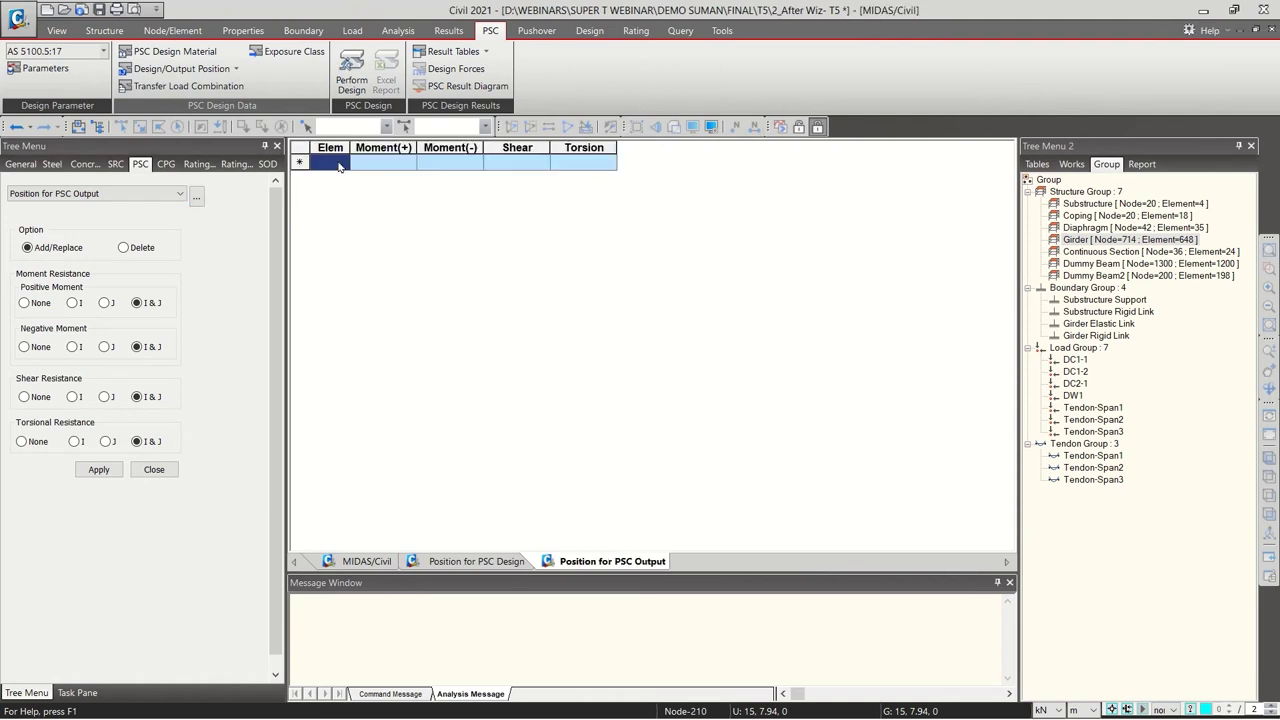
# Add element 750 as an output position with Moment(+) checked at the J end
pyautogui.write('750')
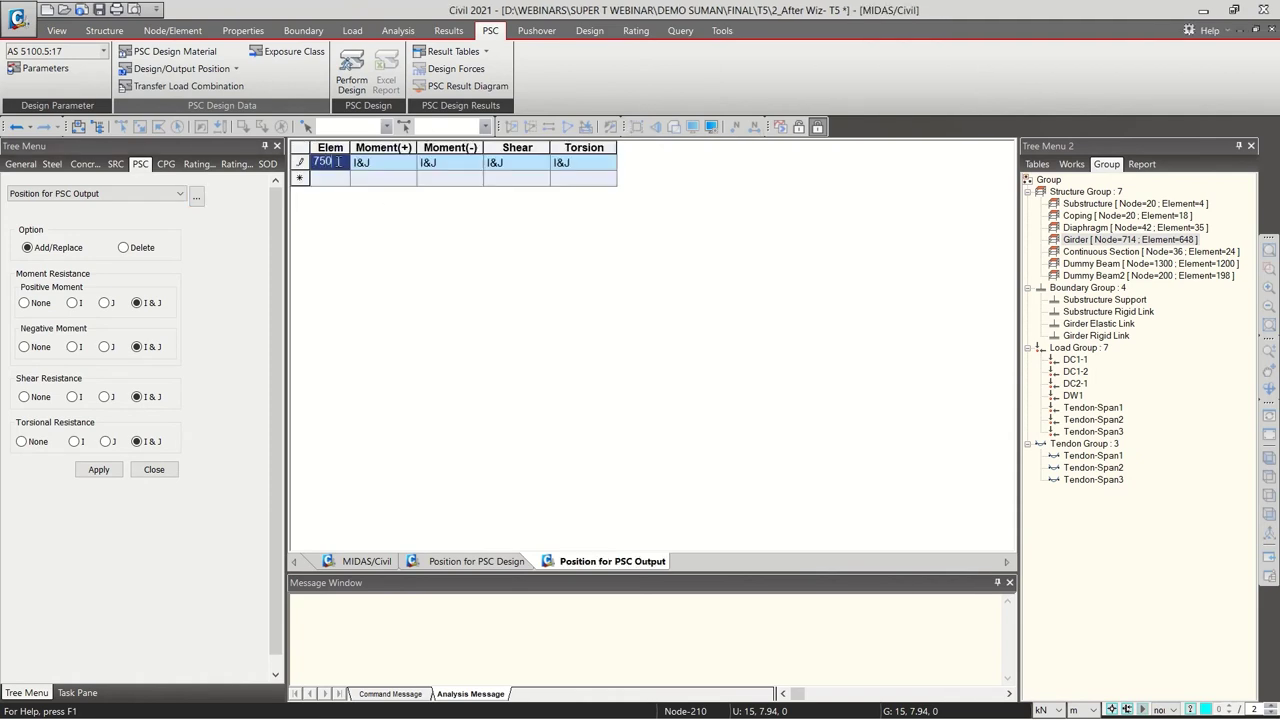
pyautogui.click(409, 165)
pyautogui.click(410, 163)
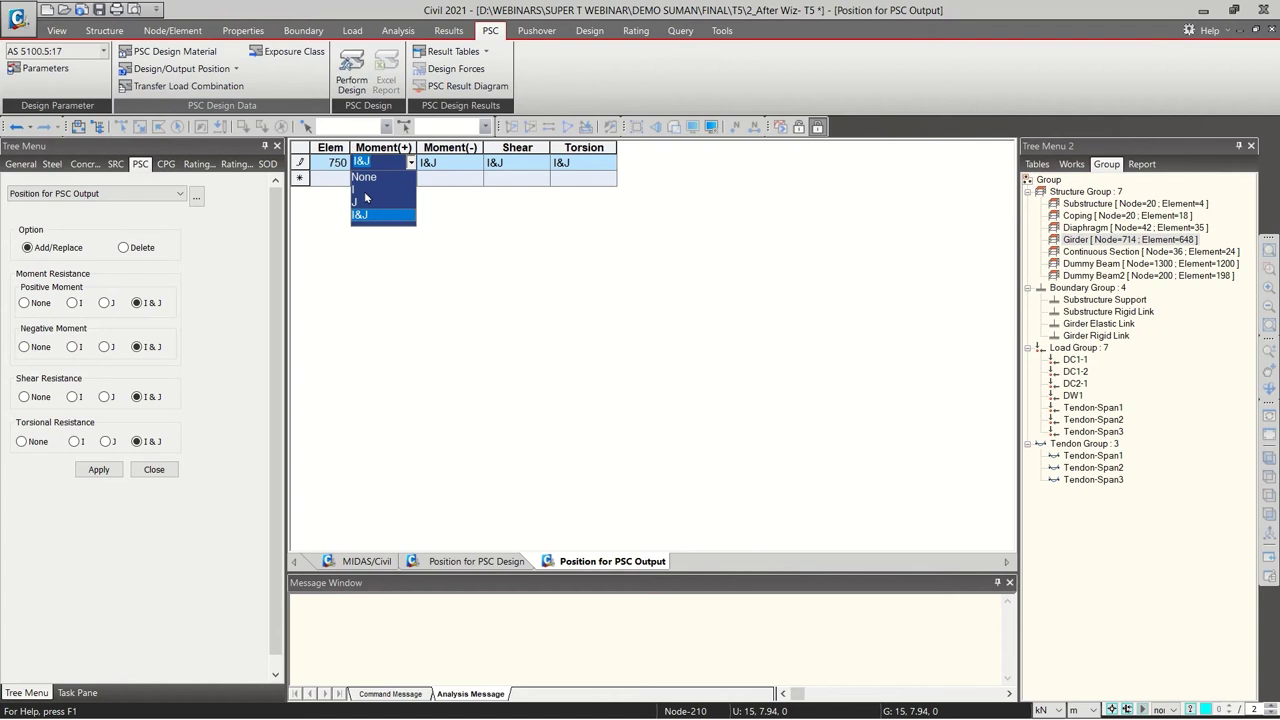
pyautogui.click(368, 198)
pyautogui.click(470, 168)
pyautogui.click(479, 163)
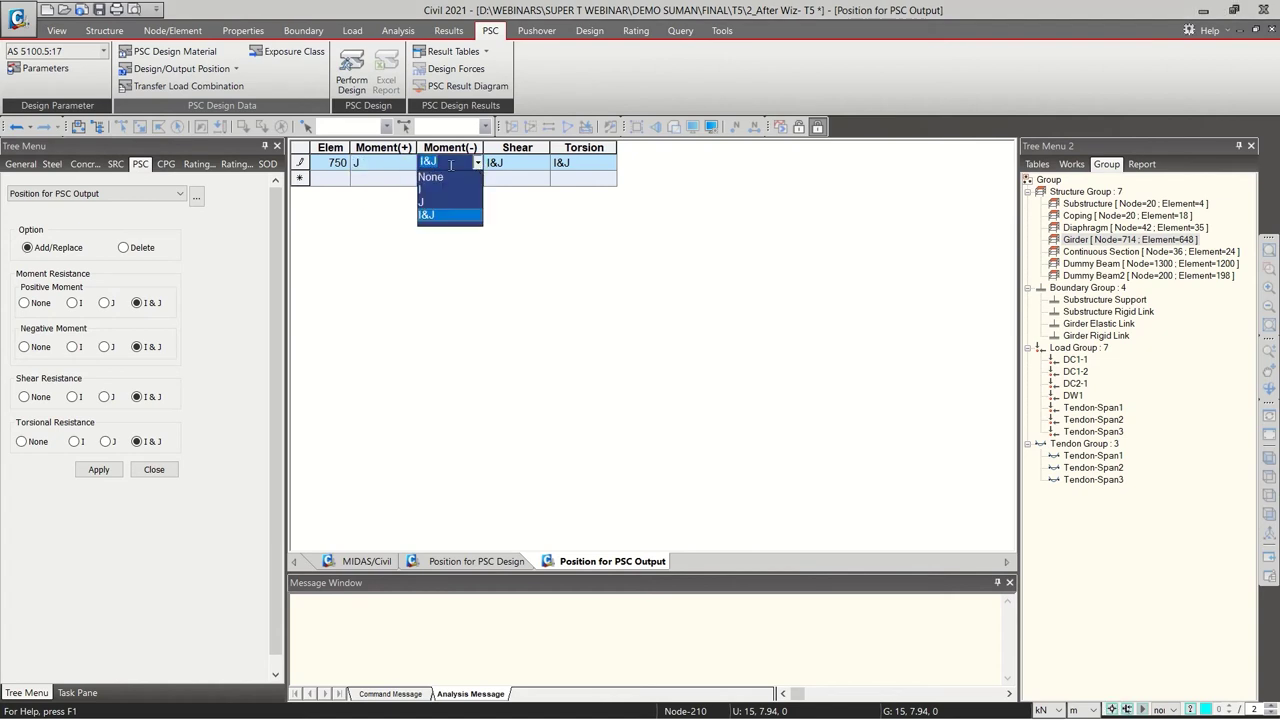
pyautogui.click(392, 172)
# Set Moment(-), Shear and Torsion for element 750 to the J end as well
pyautogui.click(392, 170)
pyautogui.moveTo(445, 165); pyautogui.dragTo(575, 150)
pyautogui.hotkey('ctrl', 'v')
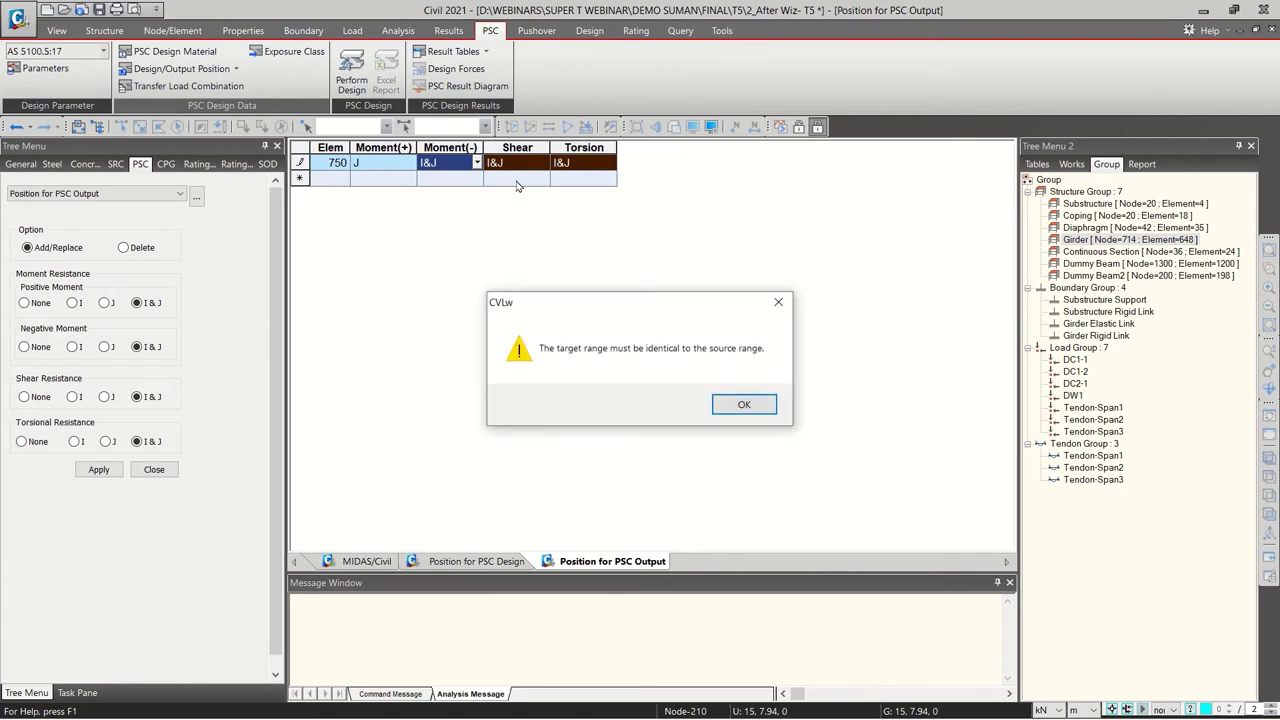
pyautogui.click(778, 302)
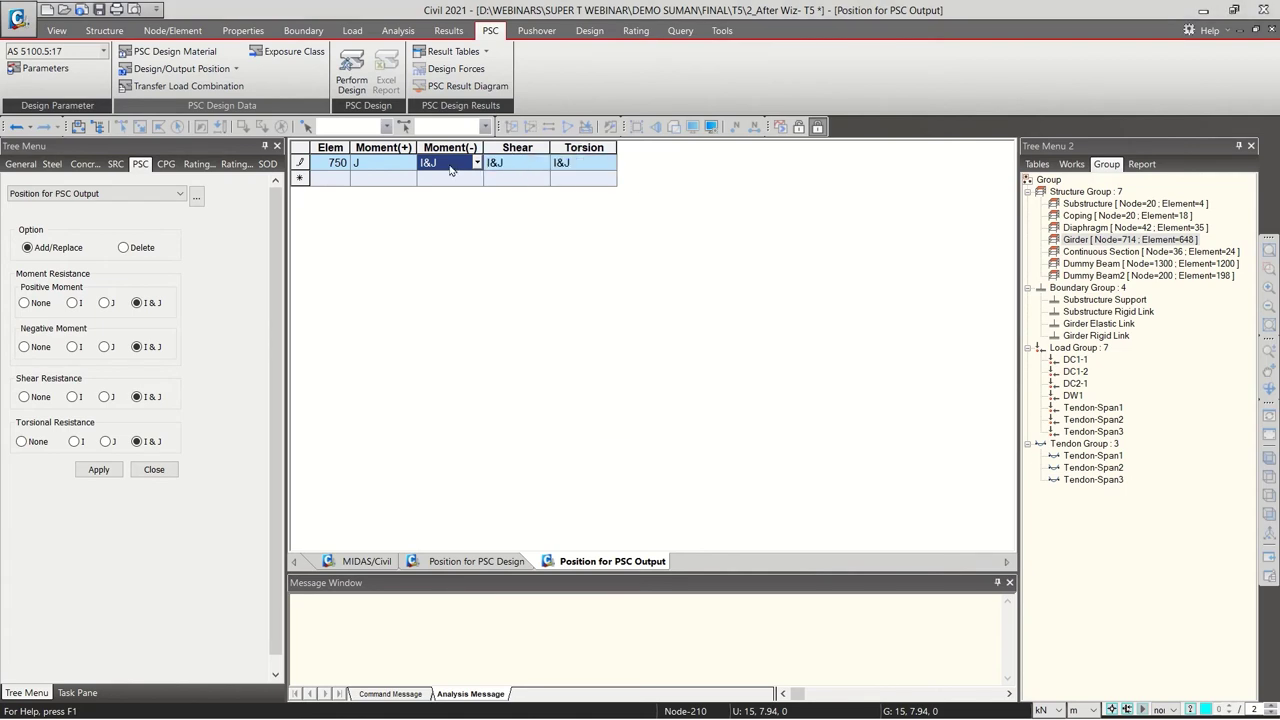
pyautogui.press('j')
pyautogui.press('Tab')
pyautogui.press('j')
pyautogui.press('Tab')
pyautogui.press('j')
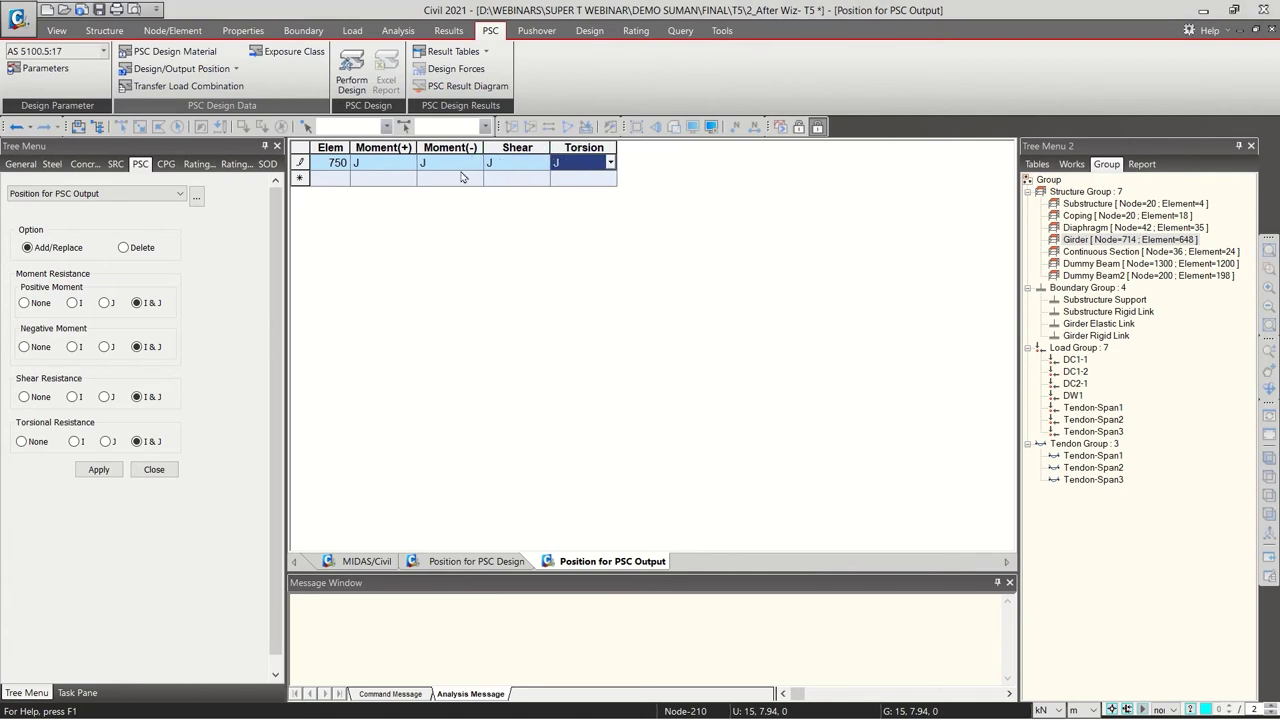
pyautogui.press('Tab')
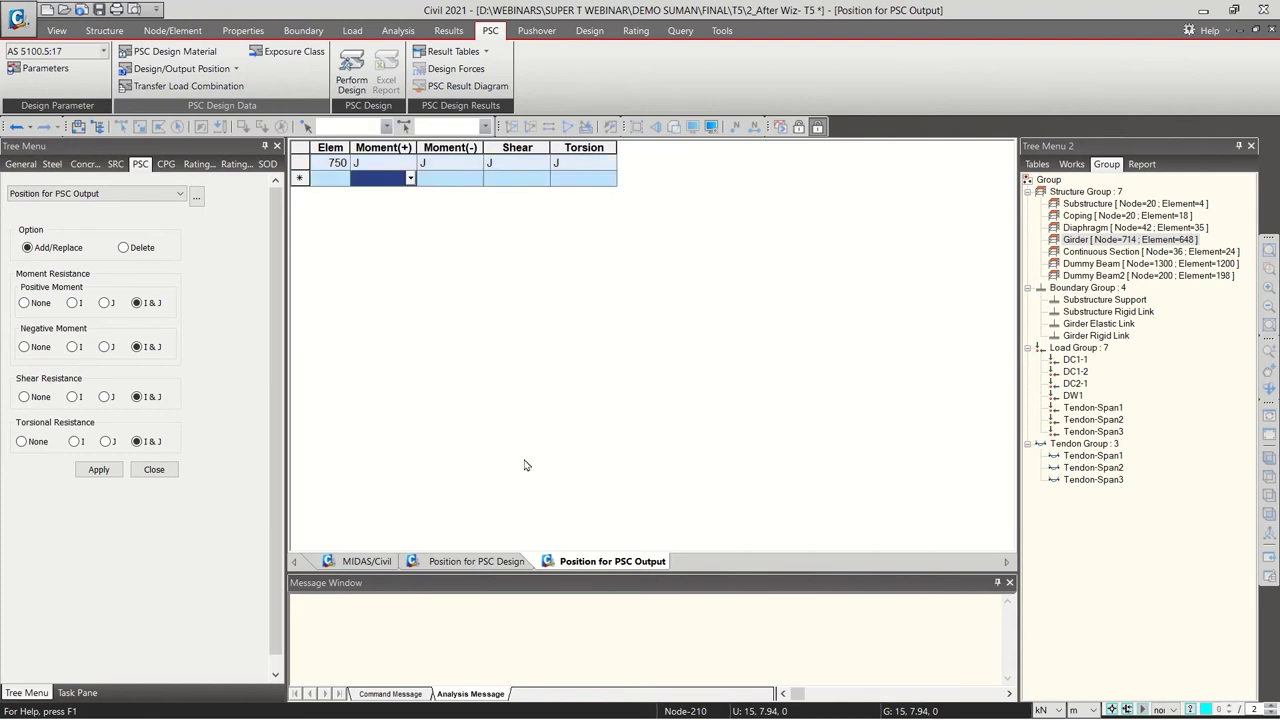
# Close the position tables and bring up the Transfer Load Combination settings
pyautogui.rightClick(571, 564)
pyautogui.click(600, 587)
pyautogui.rightClick(466, 563)
pyautogui.click(472, 591)
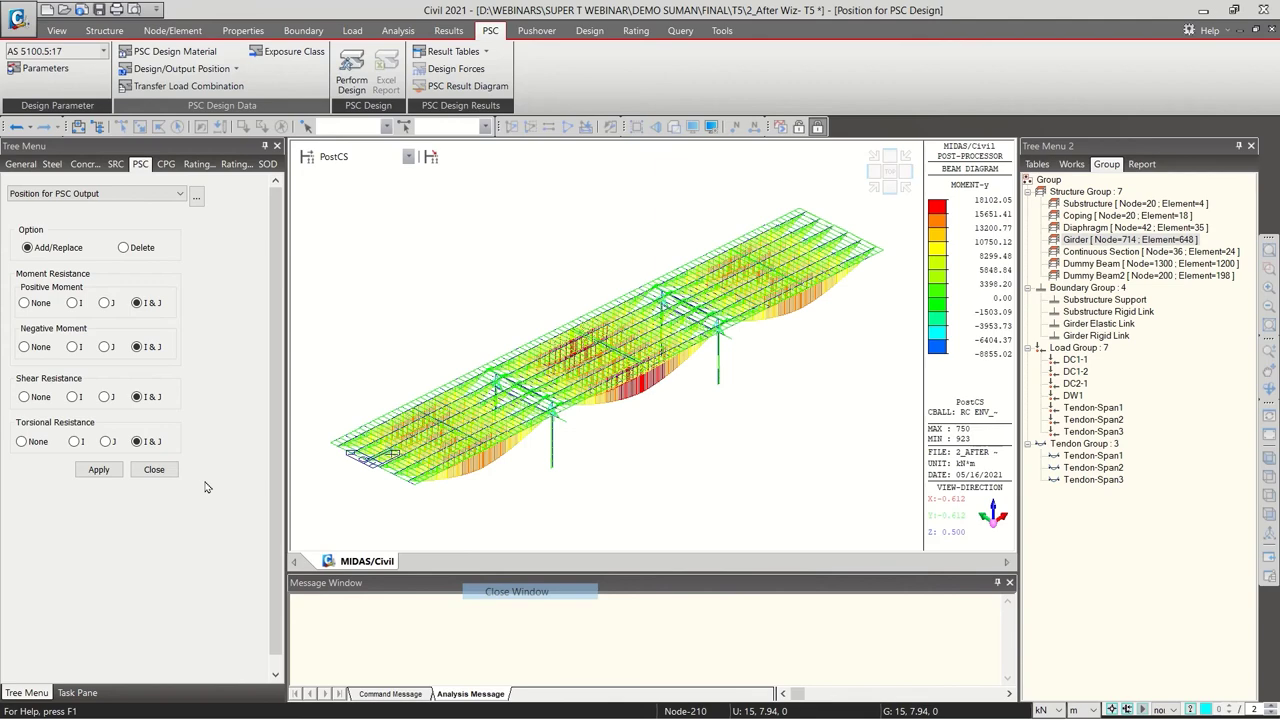
pyautogui.click(154, 469)
pyautogui.click(188, 85)
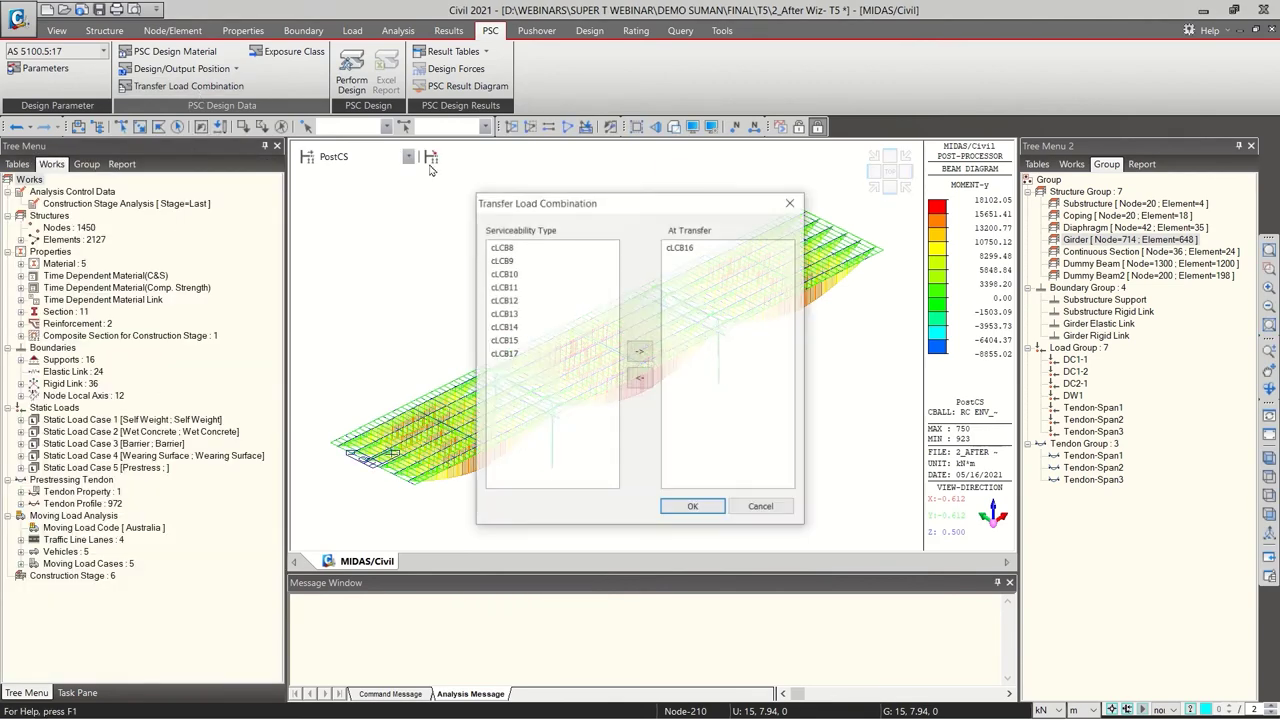
# Confirm cLCB16 as the transfer combination, then list the Concrete Design load combinations
pyautogui.click(708, 248)
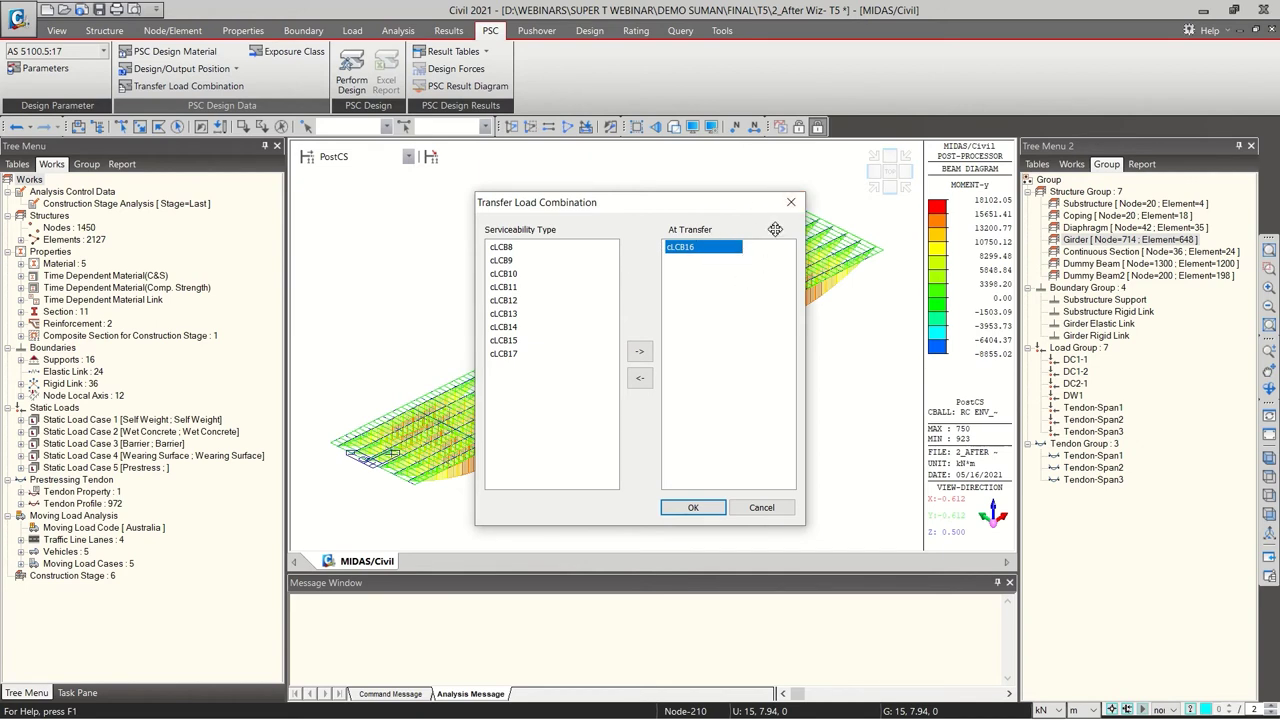
pyautogui.click(791, 202)
pyautogui.click(446, 31)
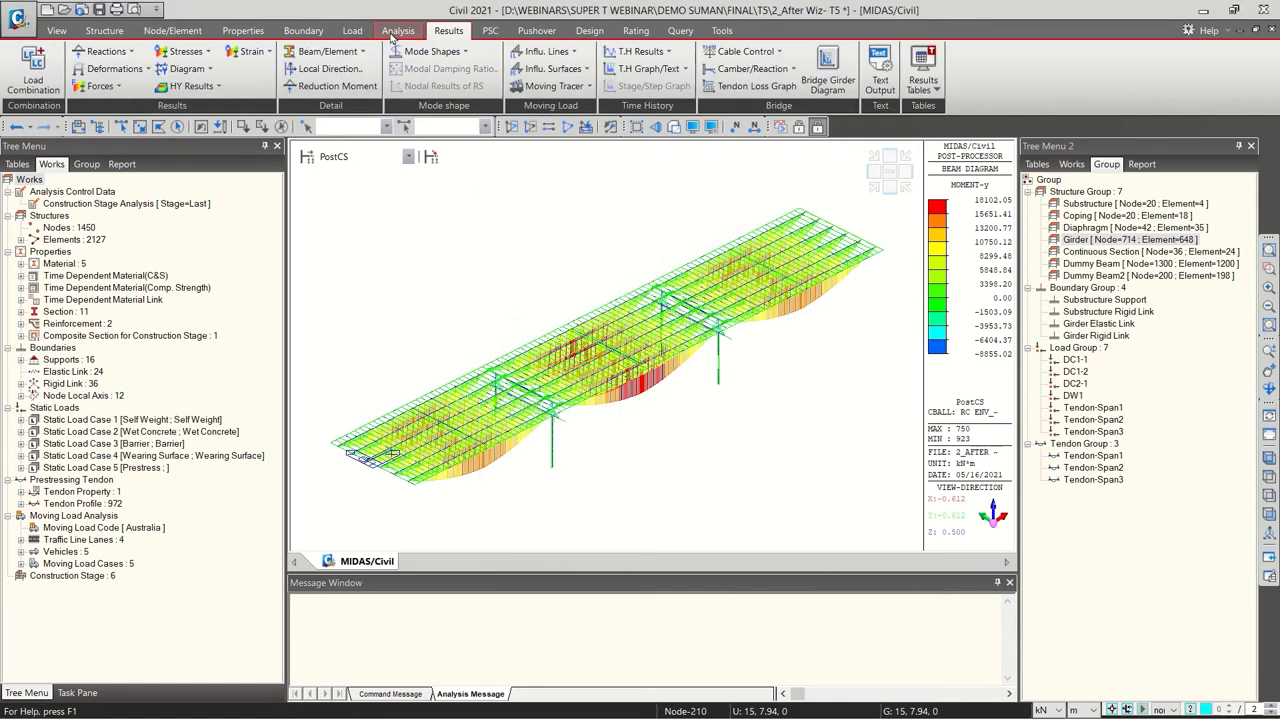
pyautogui.click(45, 80)
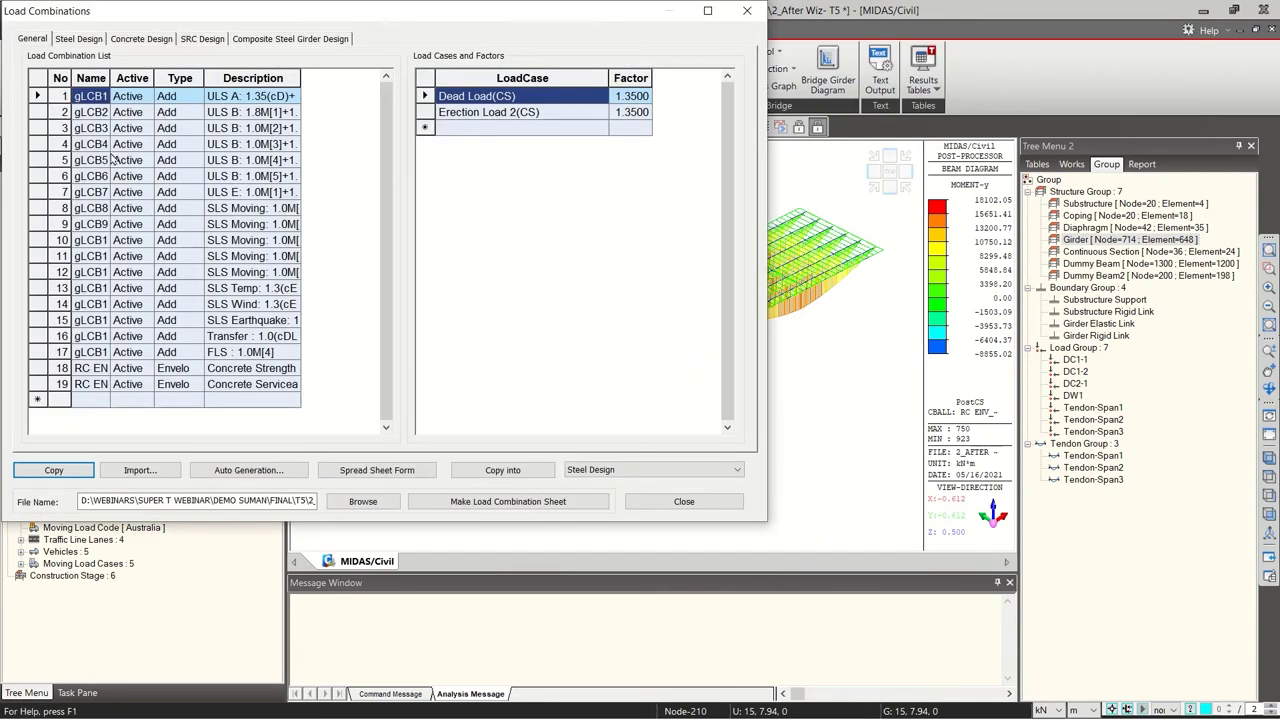
pyautogui.click(137, 40)
# Review the load factors of combination 16 (Transfer) and close the combinations list
pyautogui.click(188, 343)
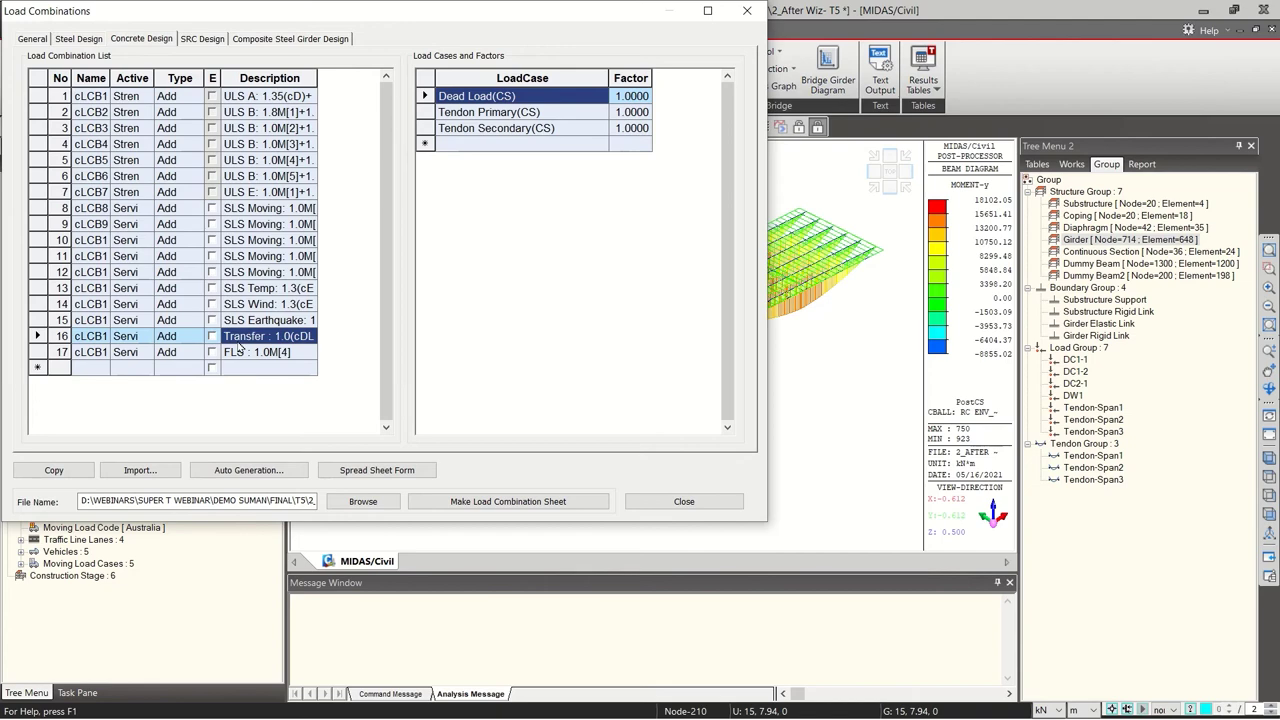
pyautogui.click(516, 113)
pyautogui.click(746, 11)
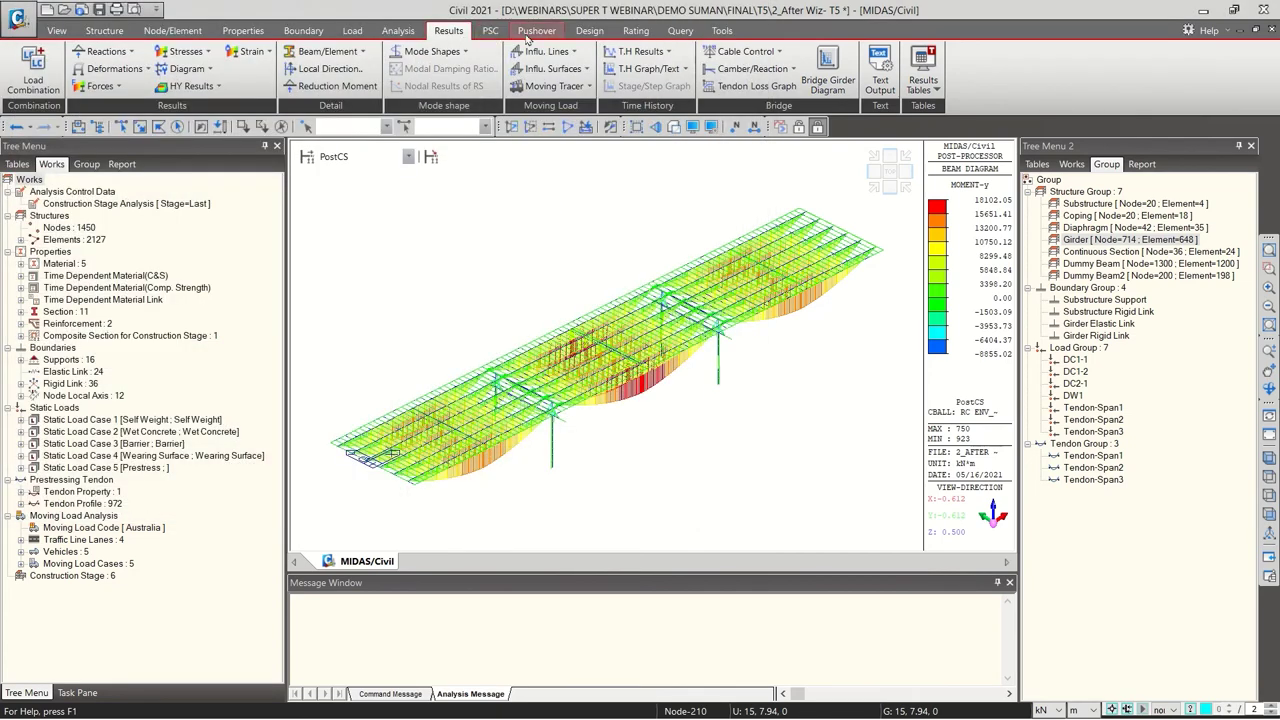
pyautogui.click(491, 31)
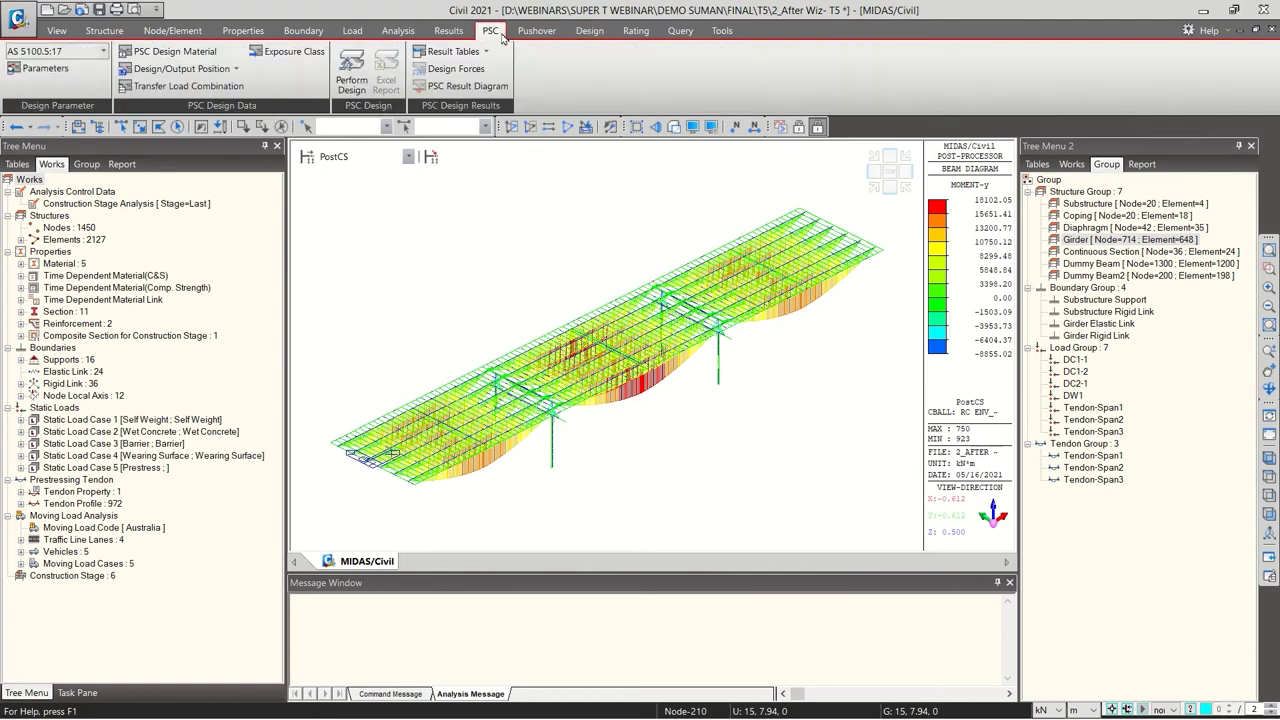
# Set the top and bottom exposure classes to B1 and apply them to element 750
pyautogui.click(293, 51)
pyautogui.click(100, 348)
pyautogui.click(100, 372)
pyautogui.click(118, 365)
pyautogui.click(118, 390)
pyautogui.click(101, 419)
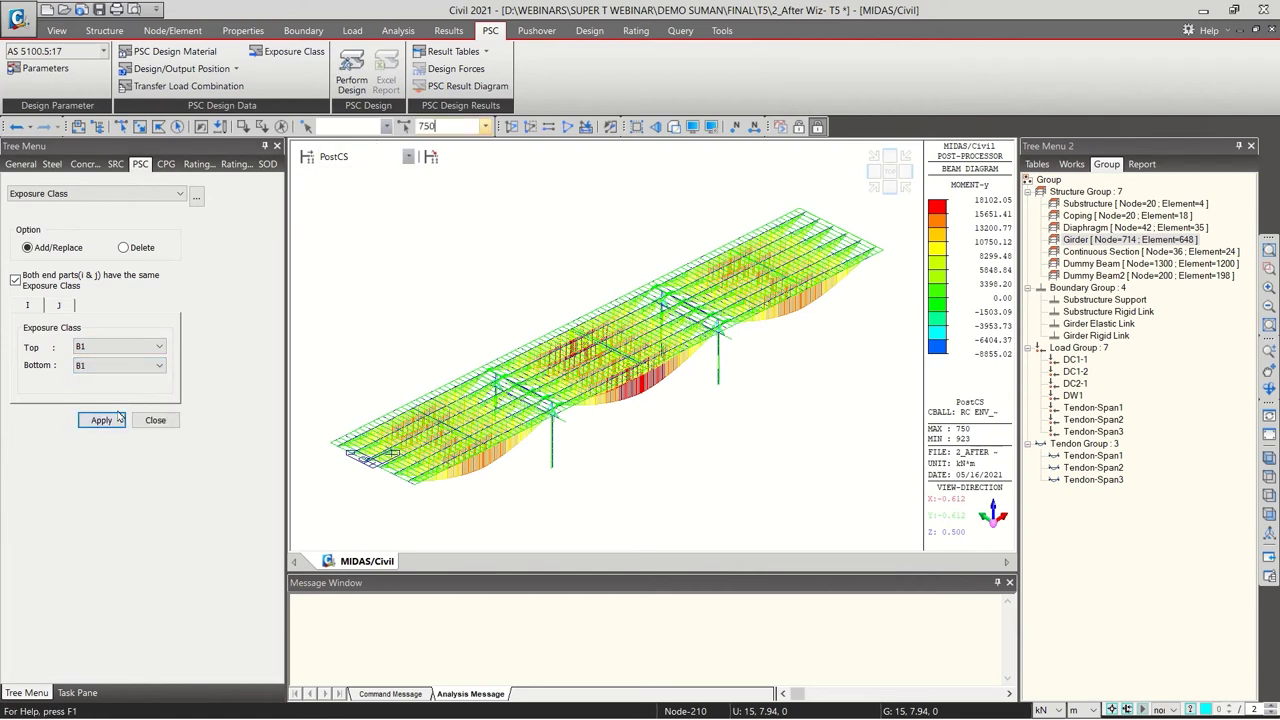
pyautogui.click(155, 420)
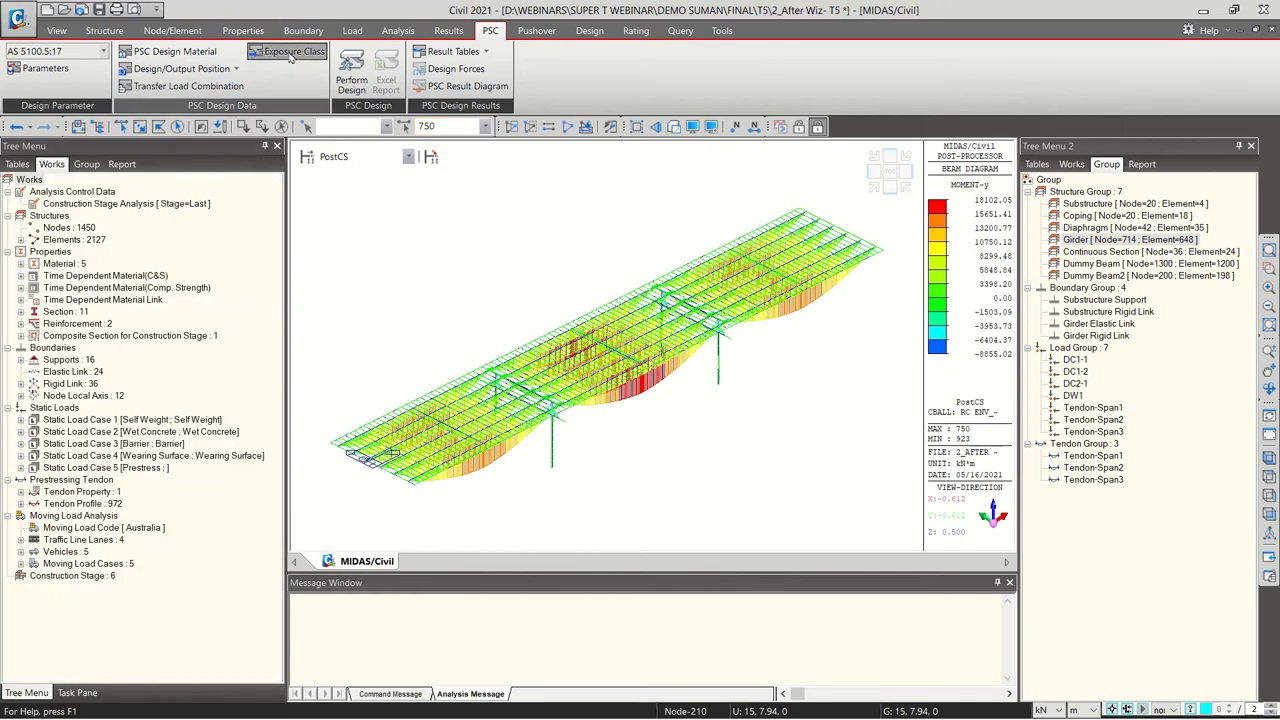
# Review the assigned exposure class table, widening its Elem column, then close it
pyautogui.click(294, 51)
pyautogui.click(196, 196)
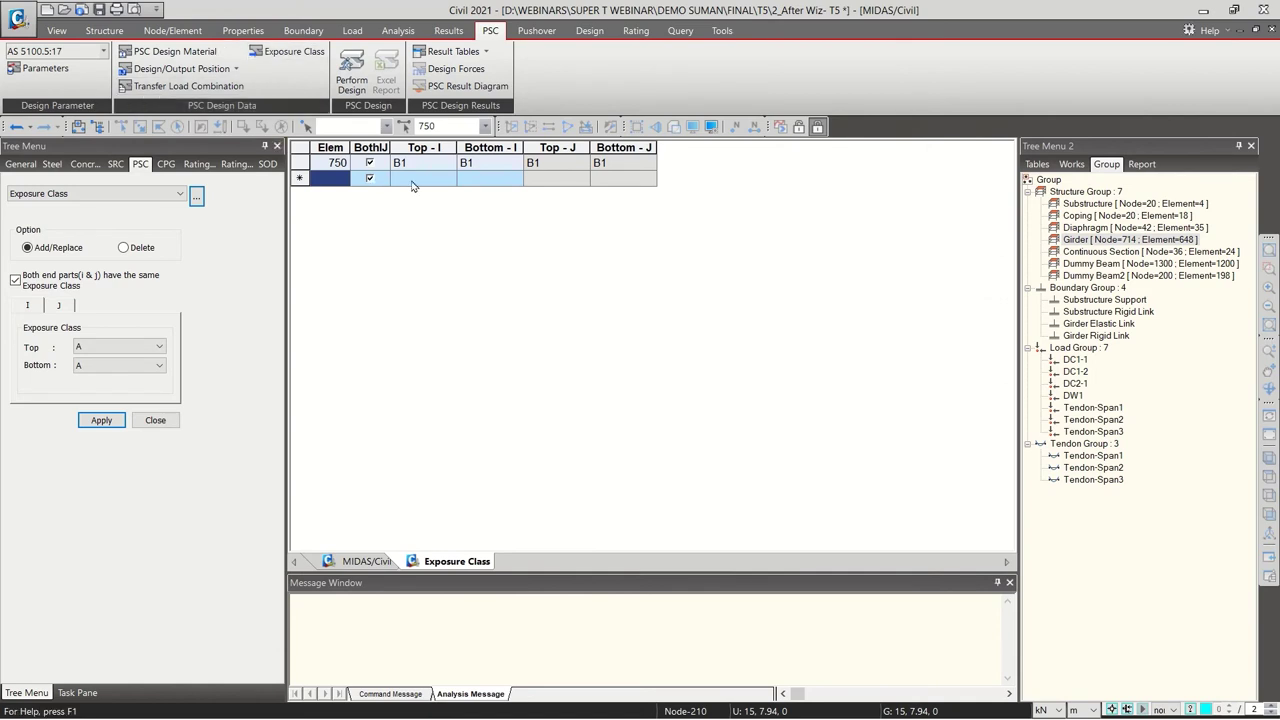
pyautogui.moveTo(349, 147); pyautogui.dragTo(379, 147)
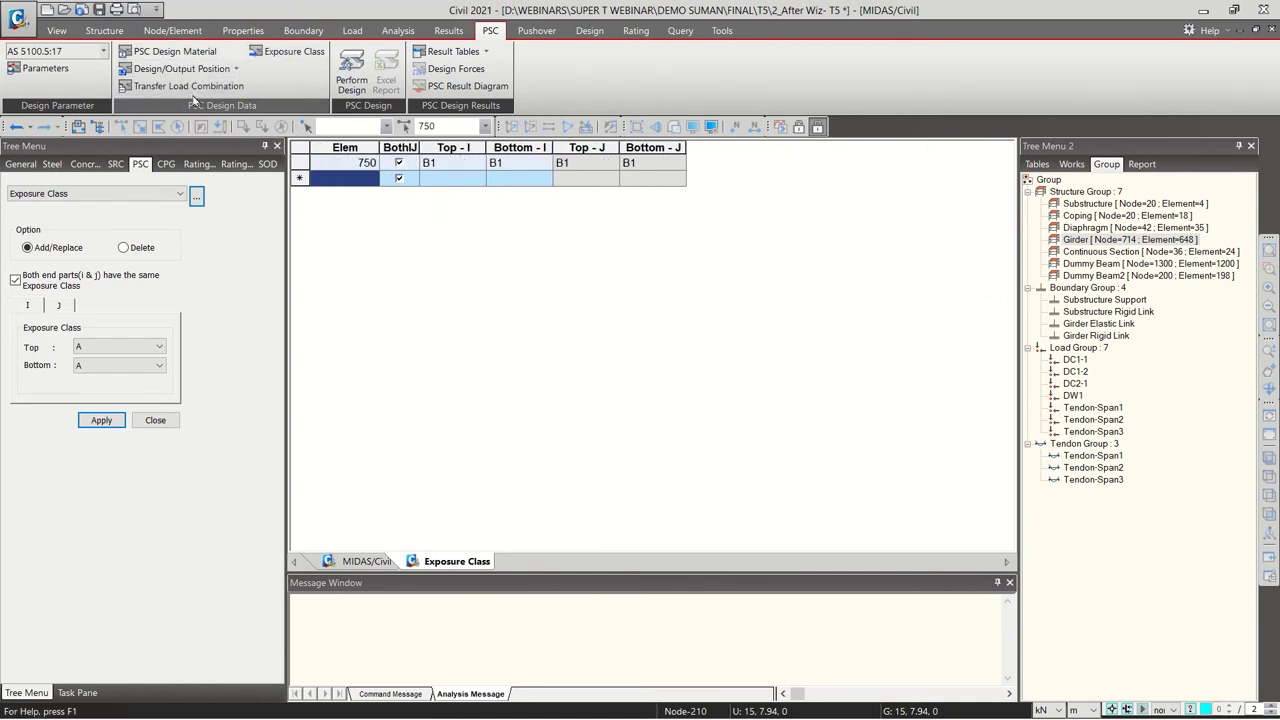
pyautogui.click(460, 566)
pyautogui.click(155, 420)
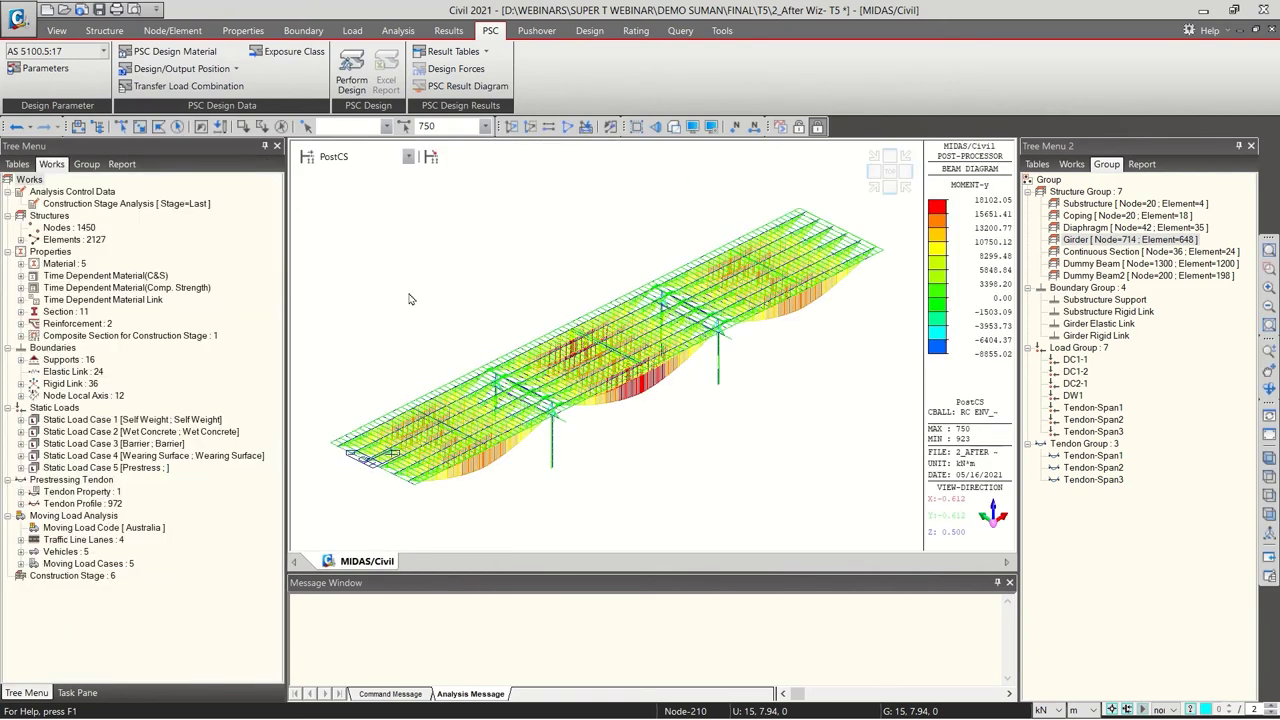
# Run the PSC design and compare element 750's M* 18102.0483 against PhiMu 19088.2396
pyautogui.click(351, 84)
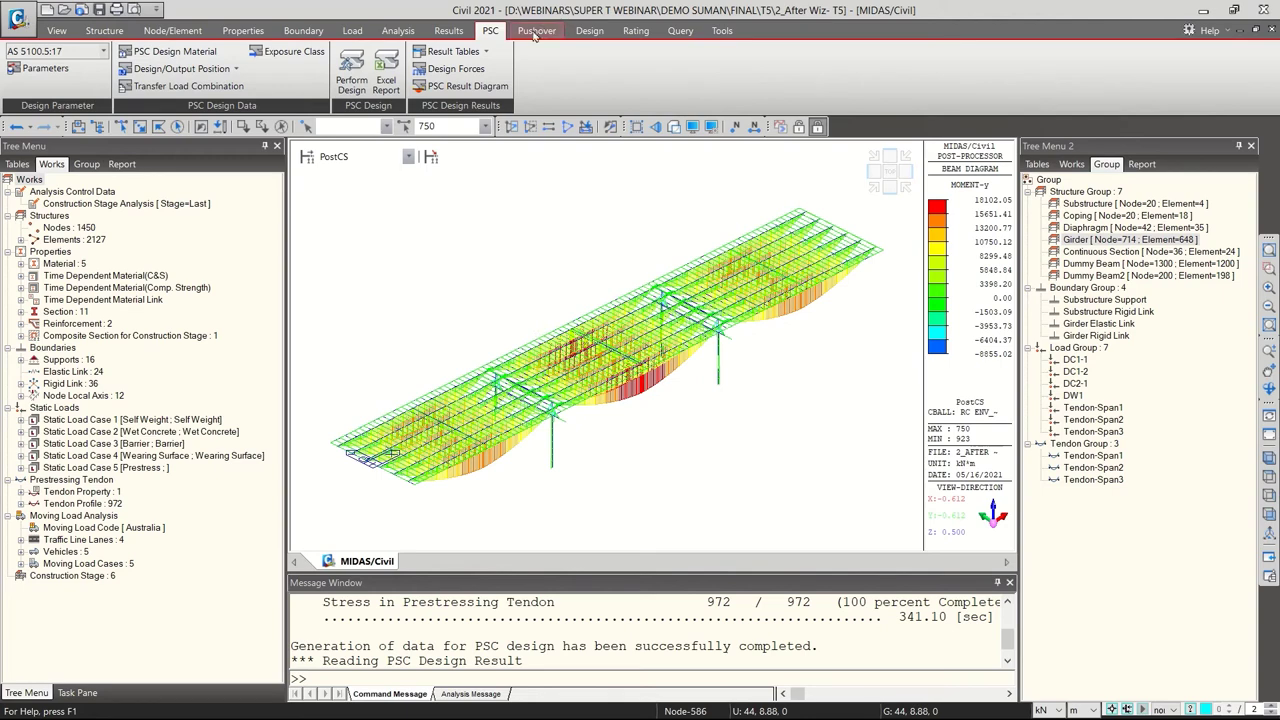
pyautogui.click(485, 52)
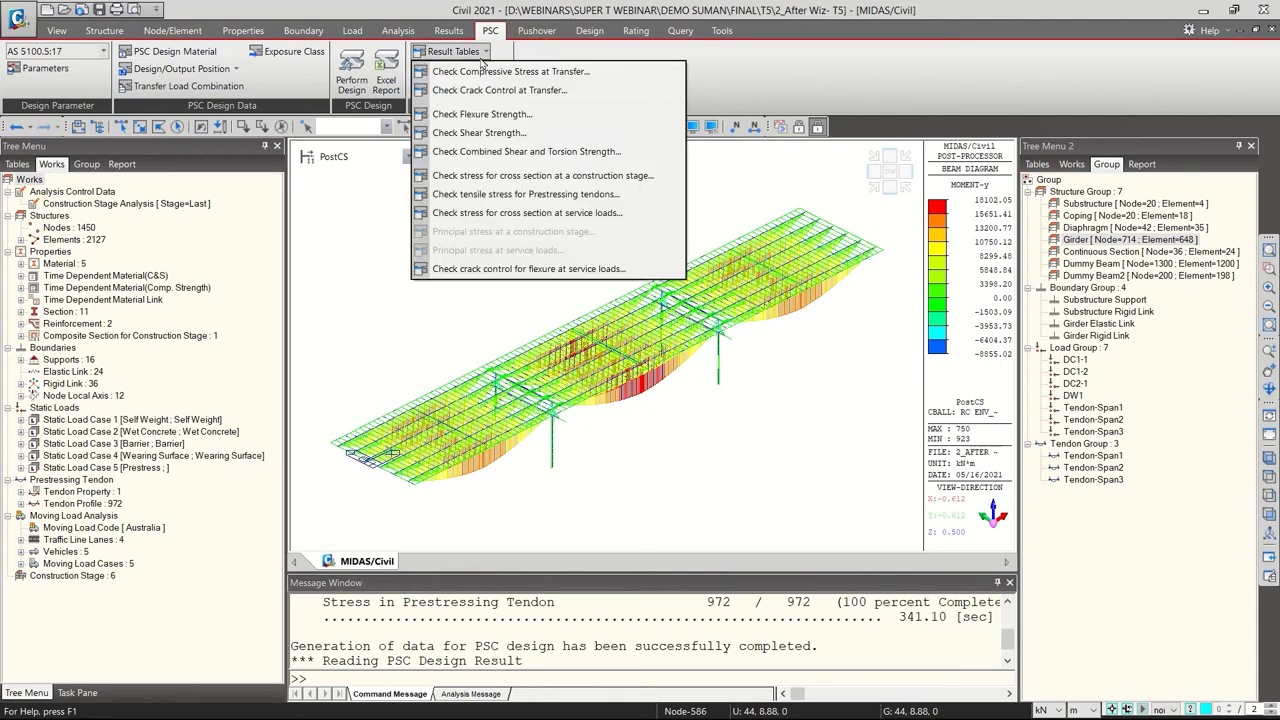
pyautogui.click(515, 114)
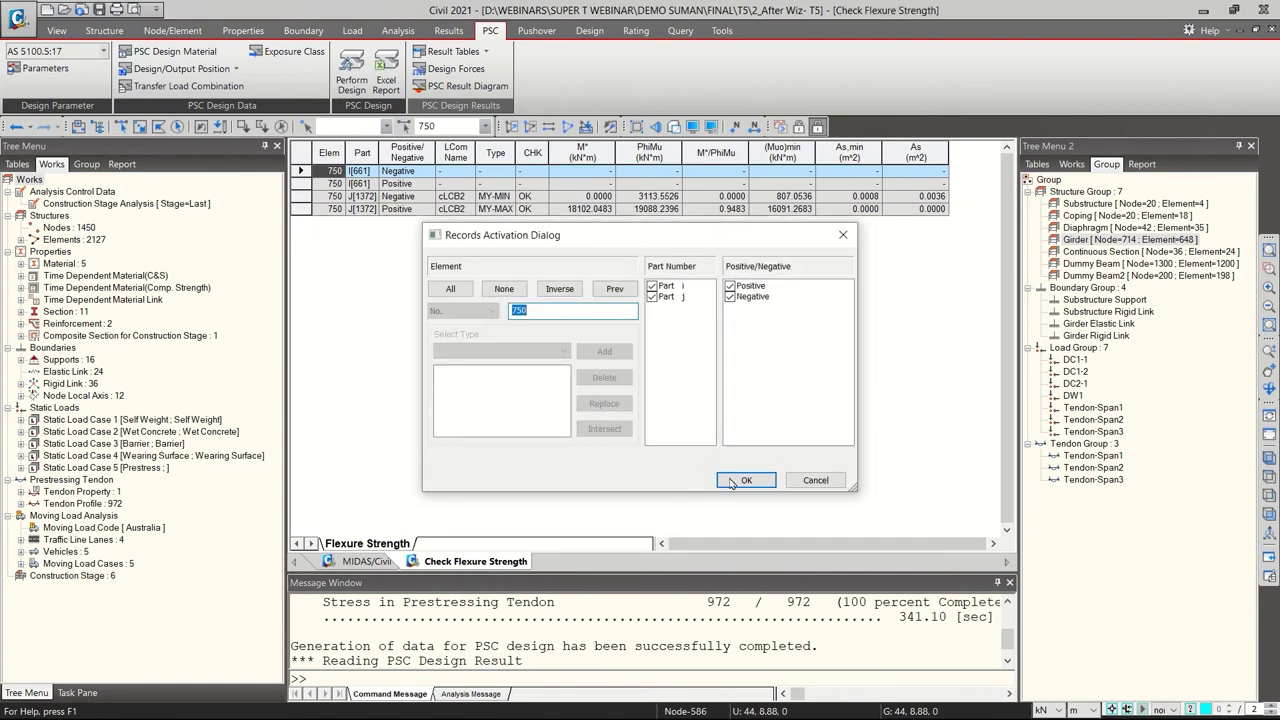
pyautogui.click(740, 481)
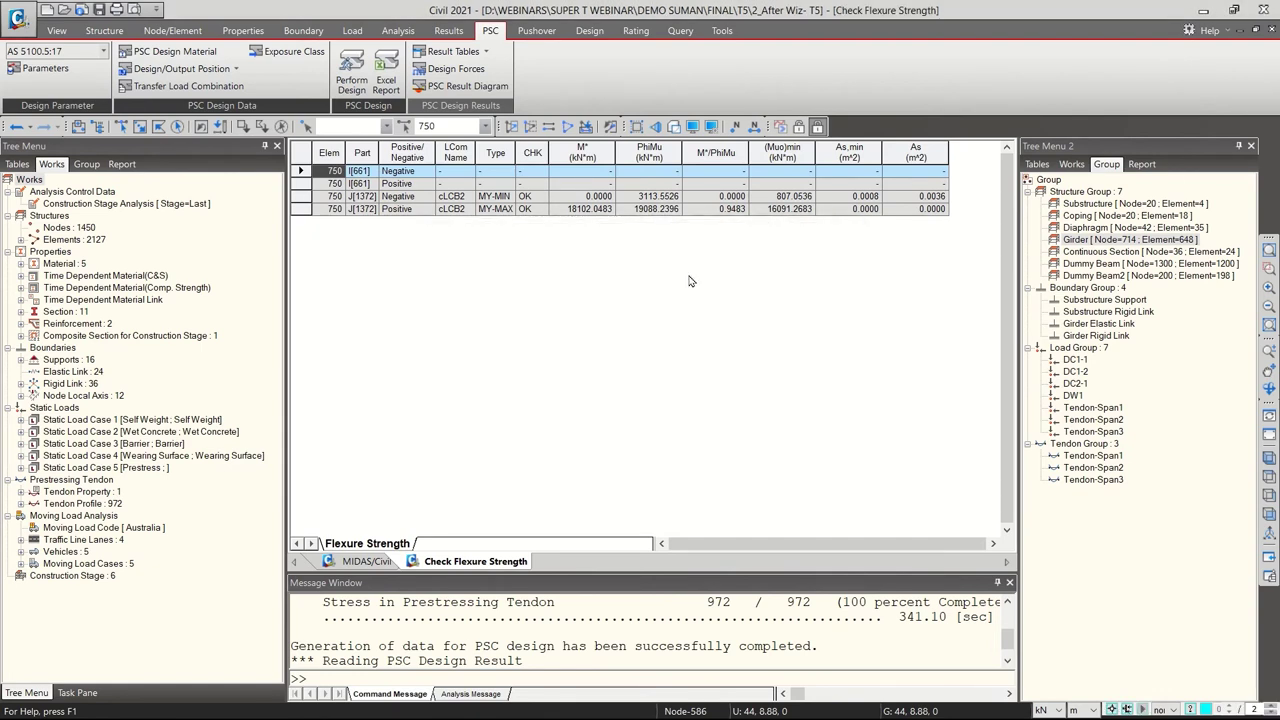
pyautogui.click(590, 209)
pyautogui.click(656, 209)
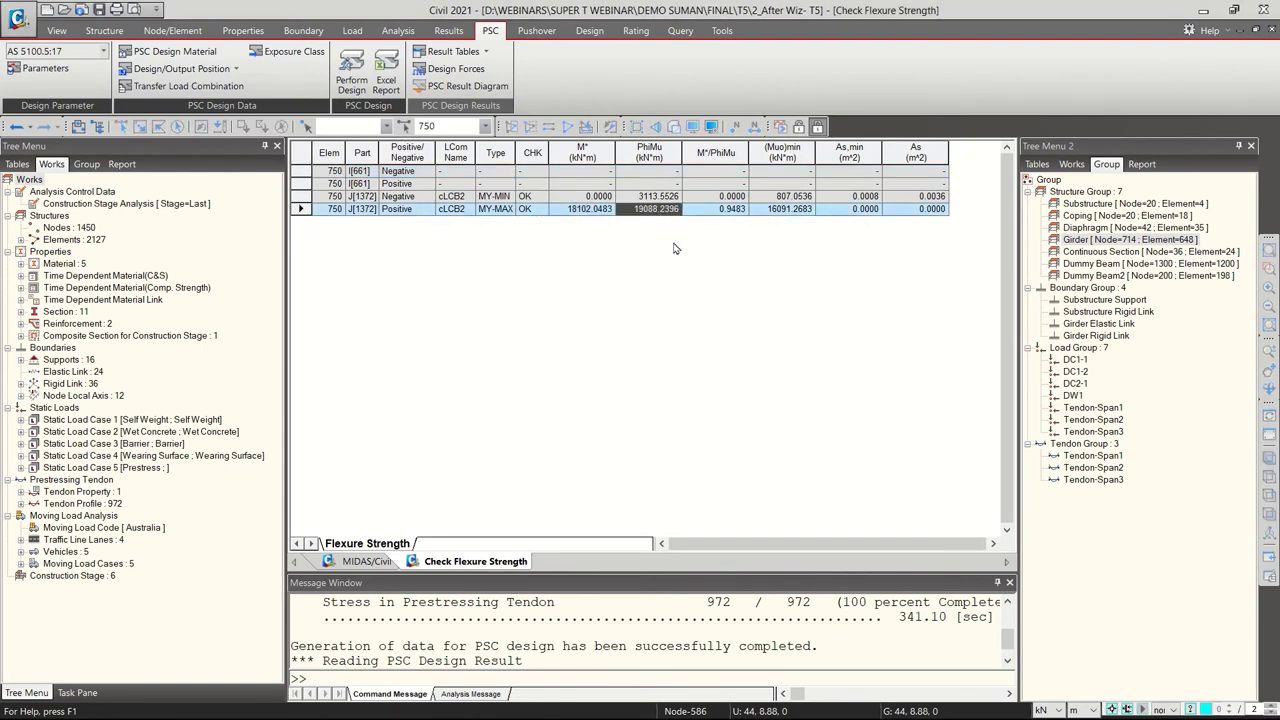
# Show element 750's shear strength check table and inspect the J-end row
pyautogui.click(452, 51)
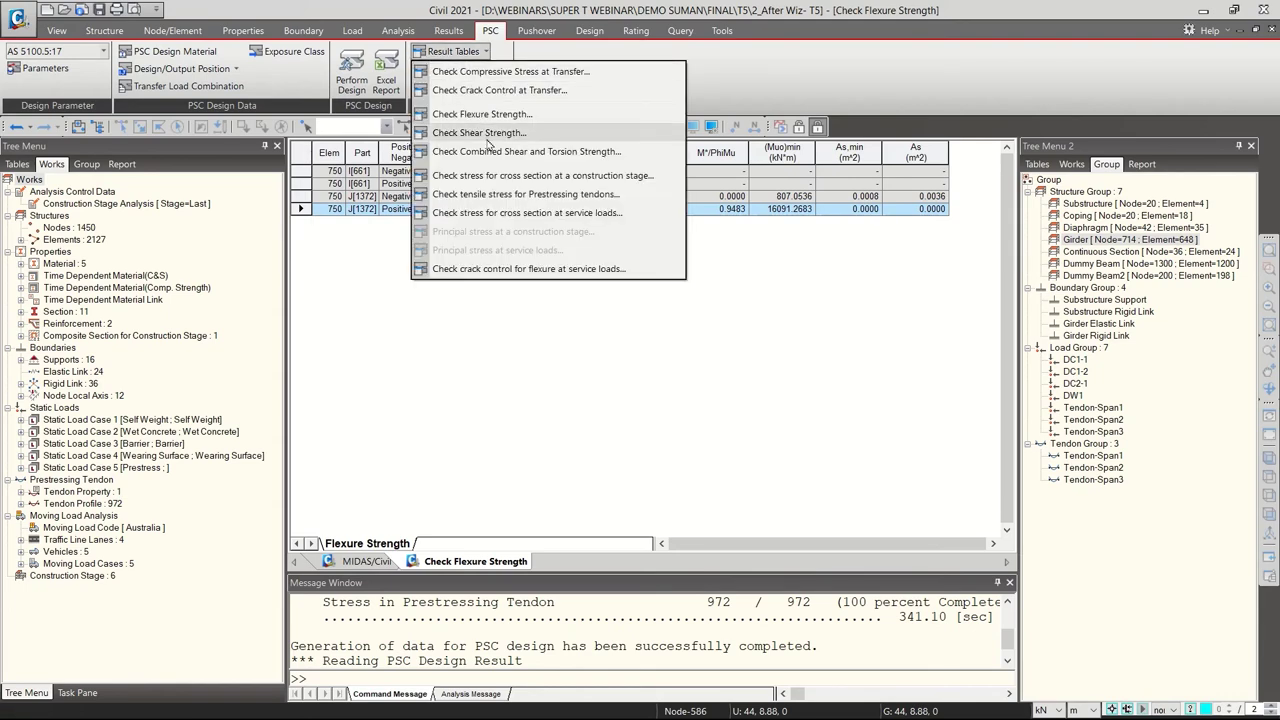
pyautogui.click(500, 142)
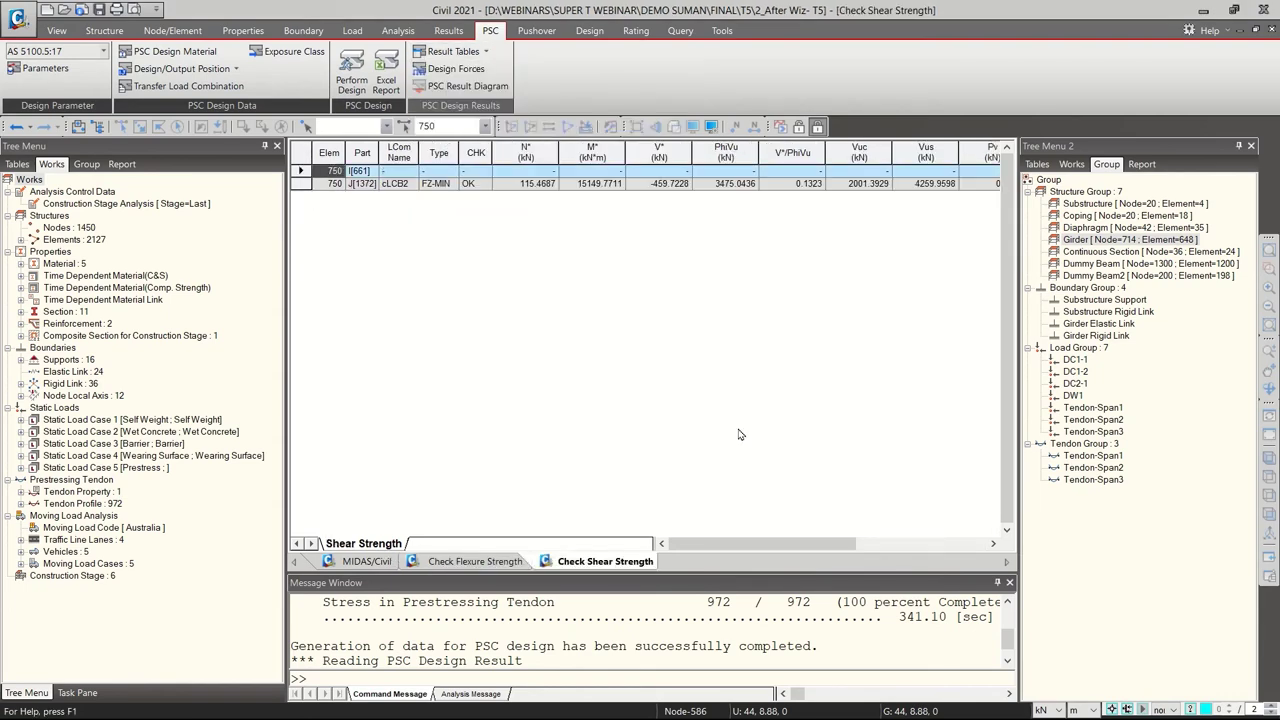
pyautogui.click(680, 480)
pyautogui.moveTo(749, 545)
pyautogui.mouseDown()
pyautogui.moveTo(881, 545)
pyautogui.moveTo(757, 552)
pyautogui.mouseUp()
pyautogui.click(452, 51)
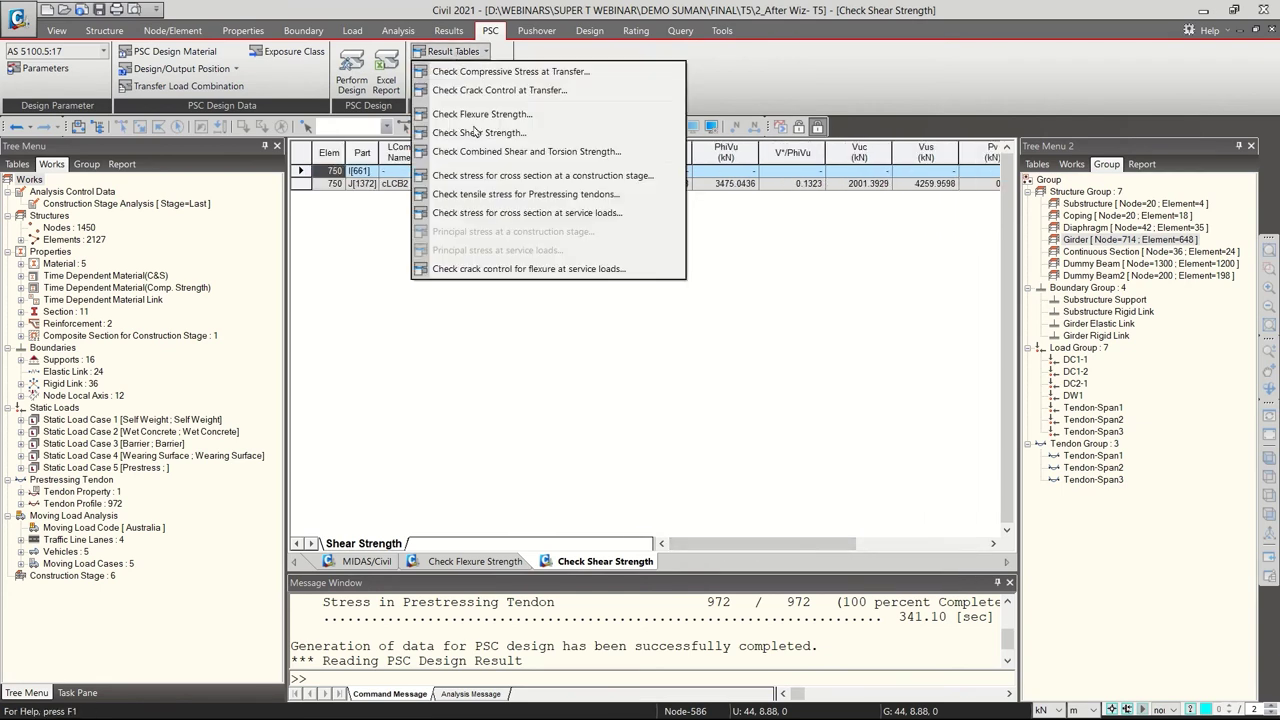
pyautogui.click(927, 287)
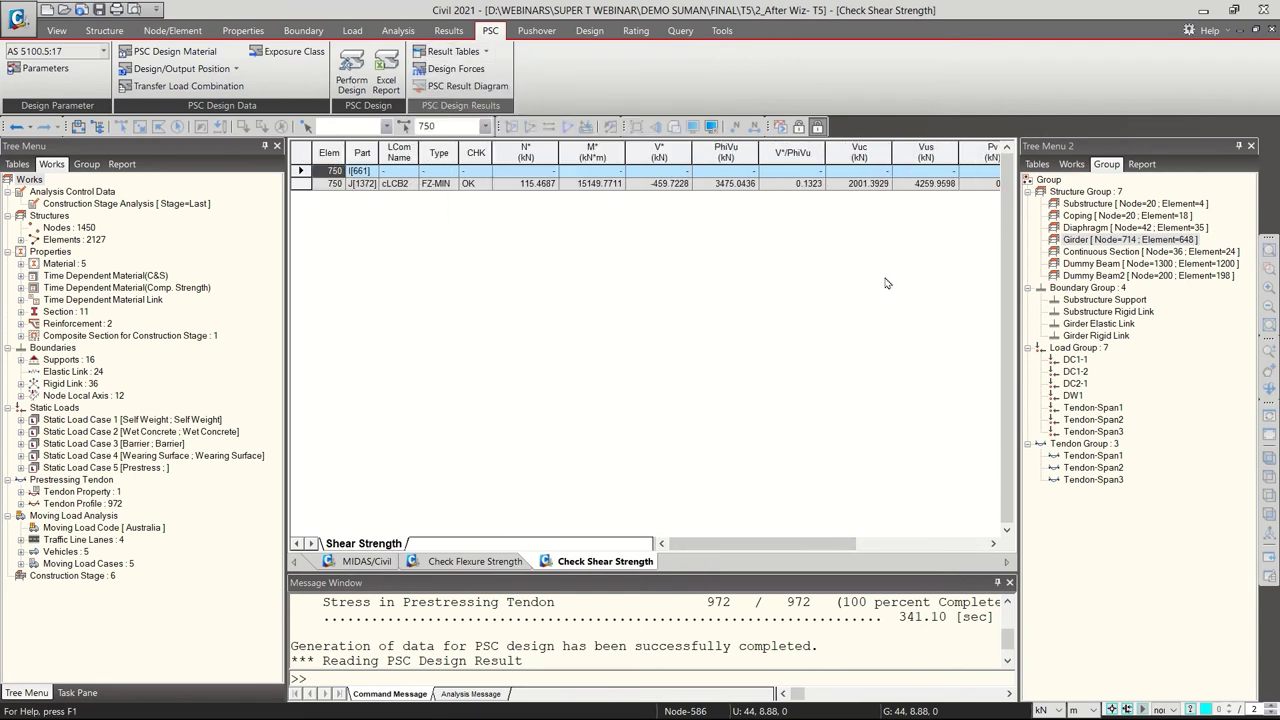
pyautogui.click(470, 184)
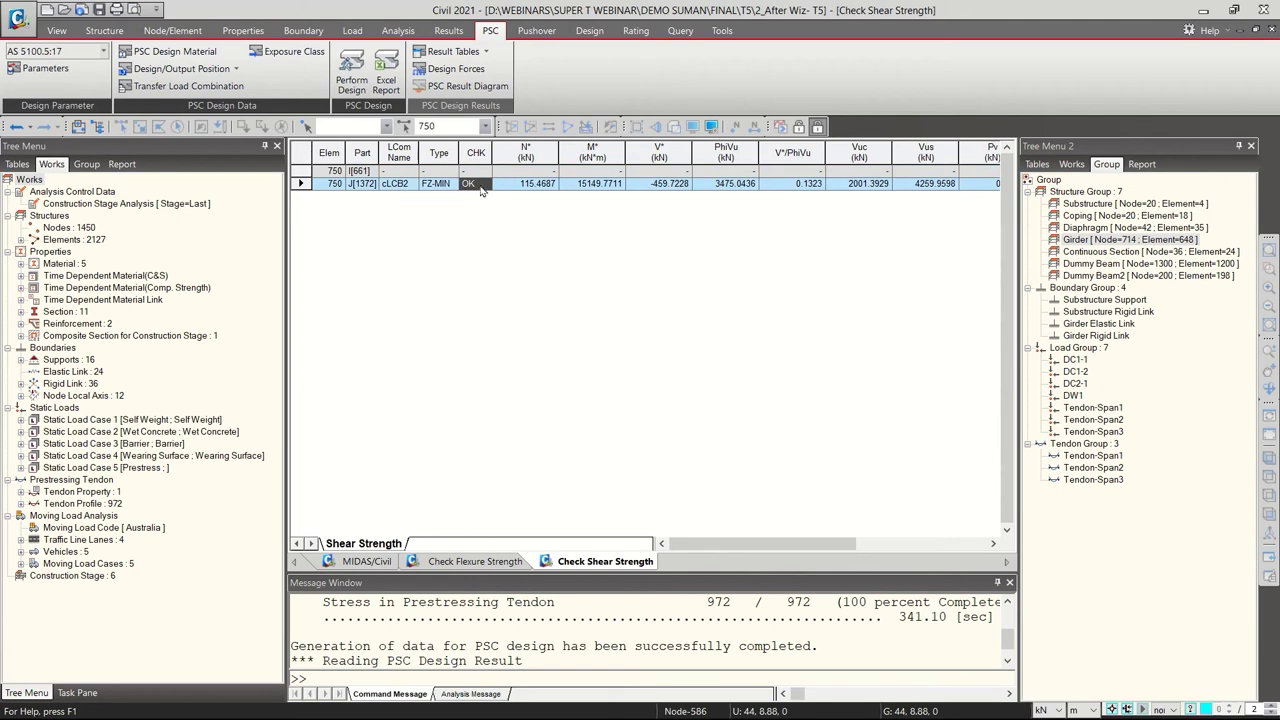
# Show element 750's combined shear and torsion check table
pyautogui.click(452, 51)
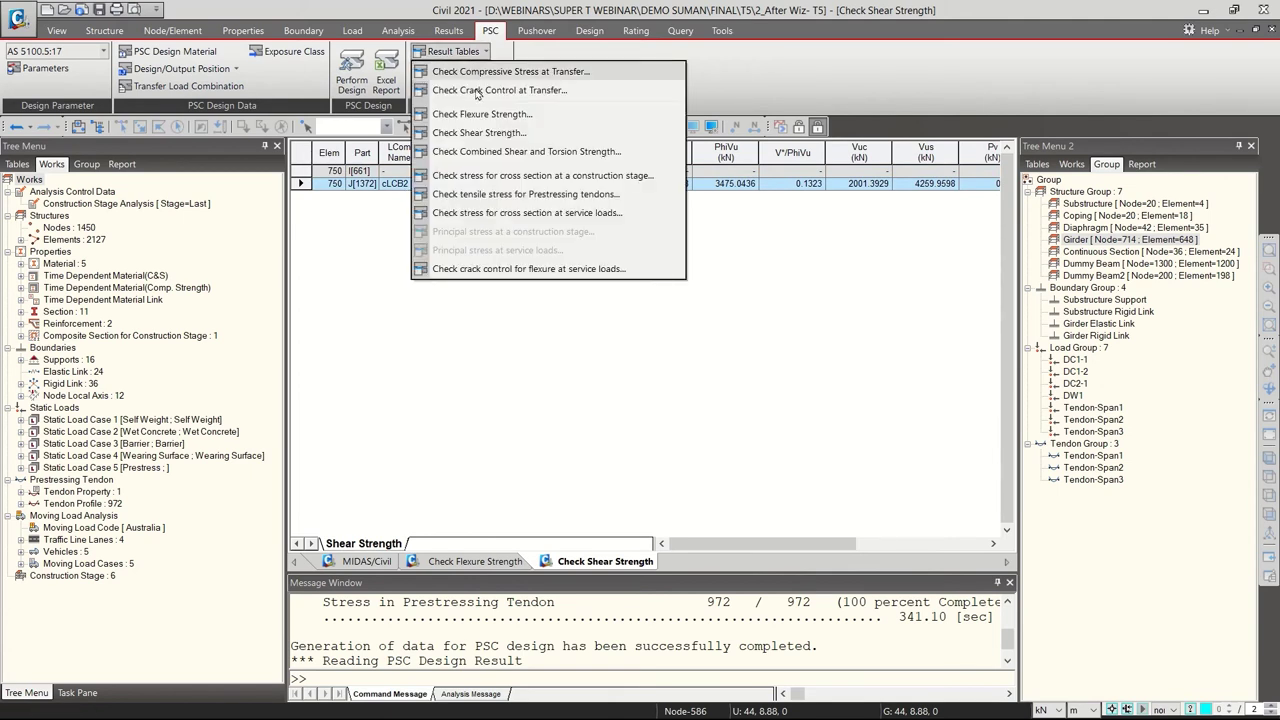
pyautogui.click(531, 153)
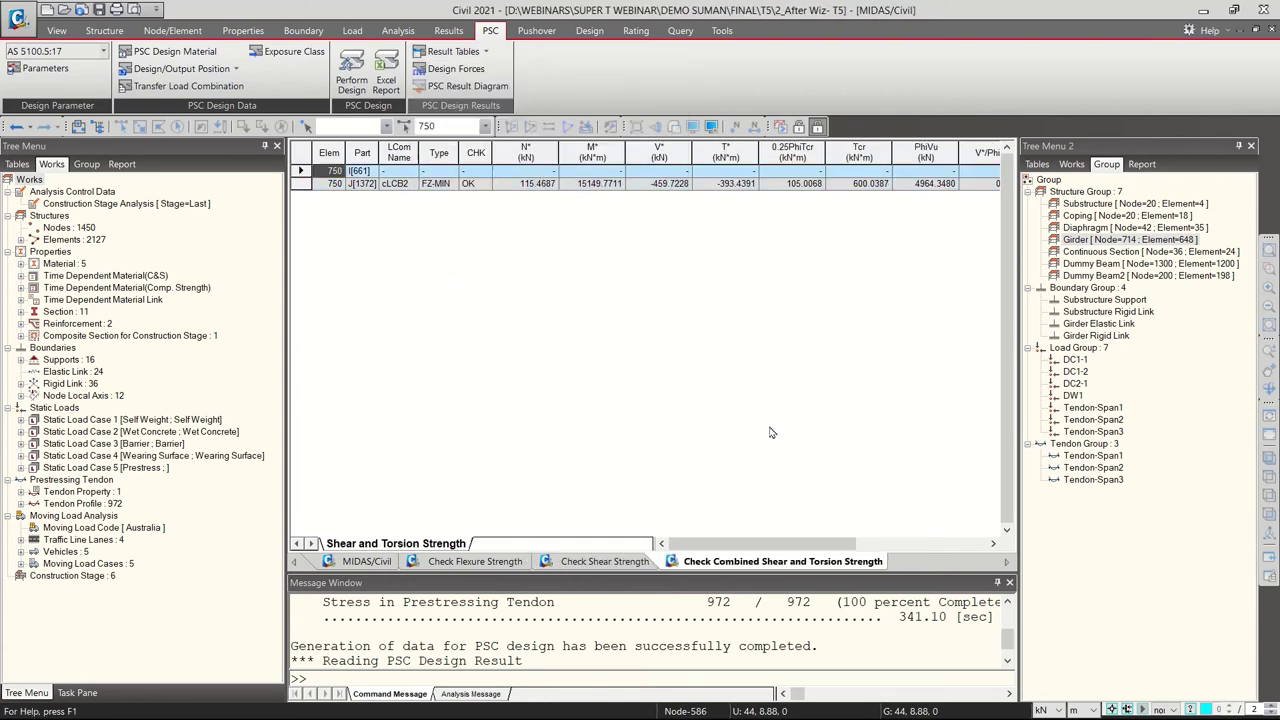
pyautogui.click(680, 478)
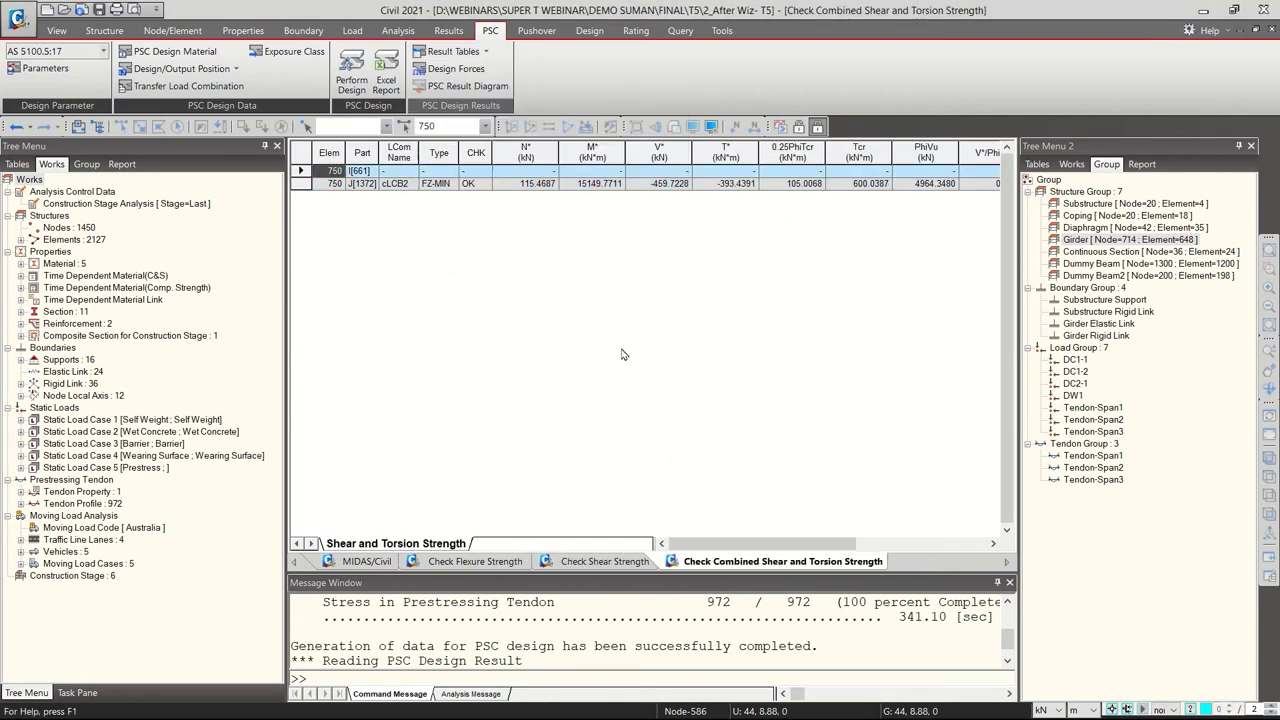
# Show element 750's construction-stage cross-section stresses (Stage5, FT 8262.1295), then request the service-load stress check
pyautogui.click(451, 54)
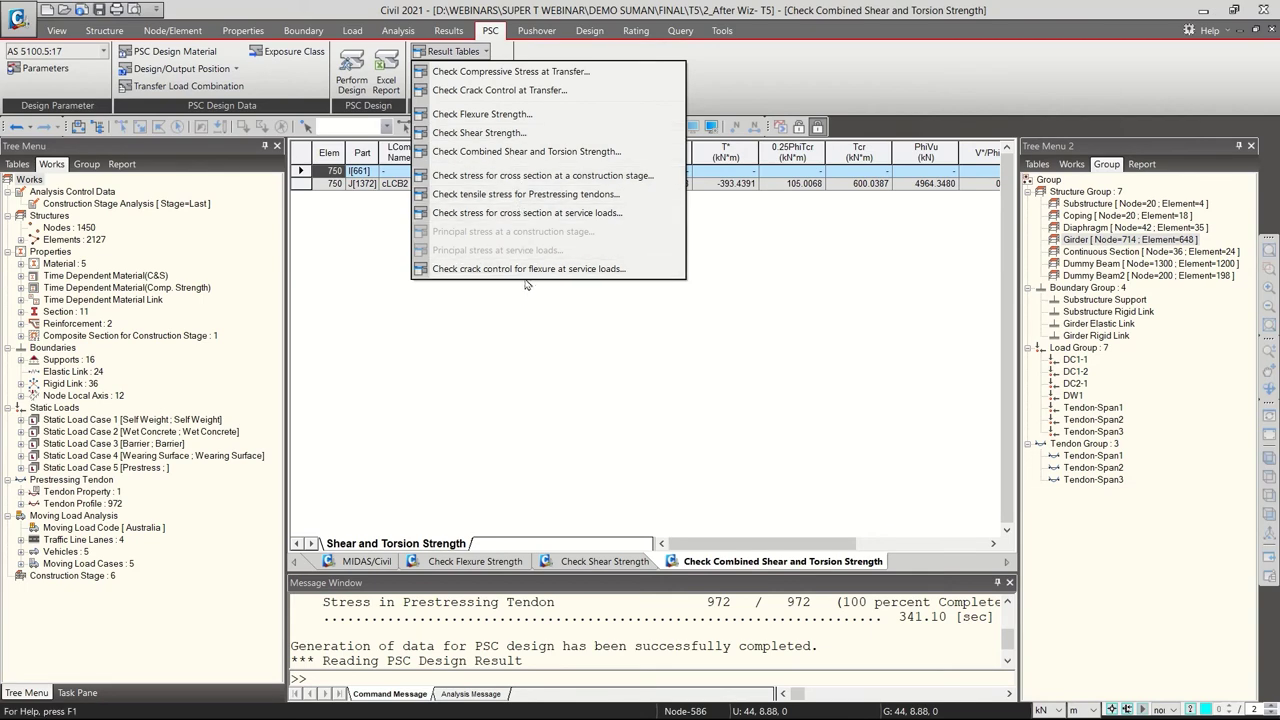
pyautogui.click(510, 176)
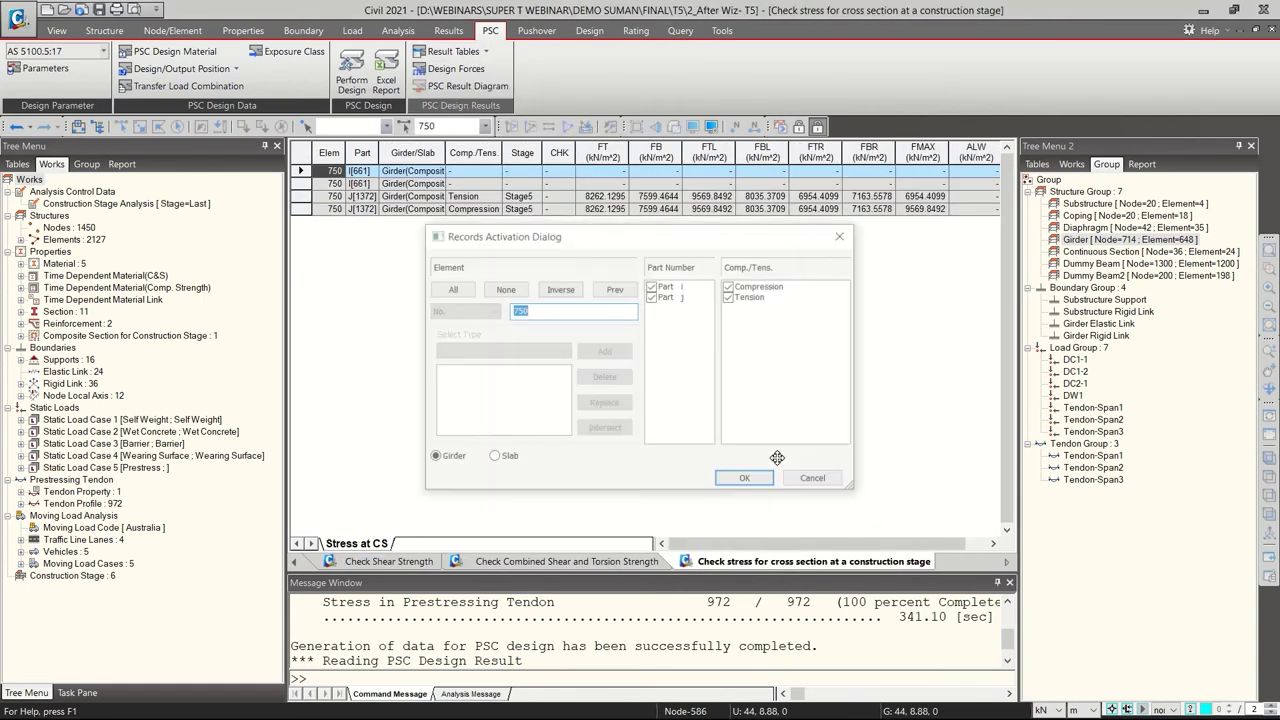
pyautogui.click(743, 485)
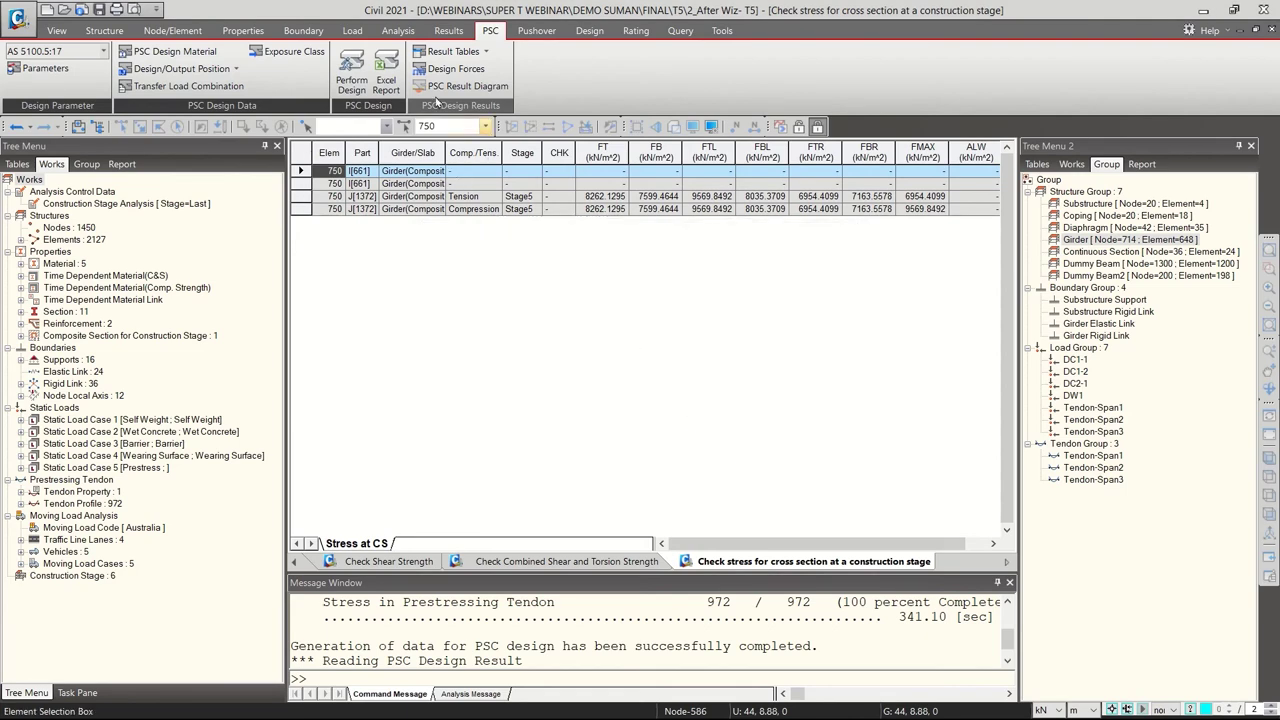
pyautogui.click(453, 51)
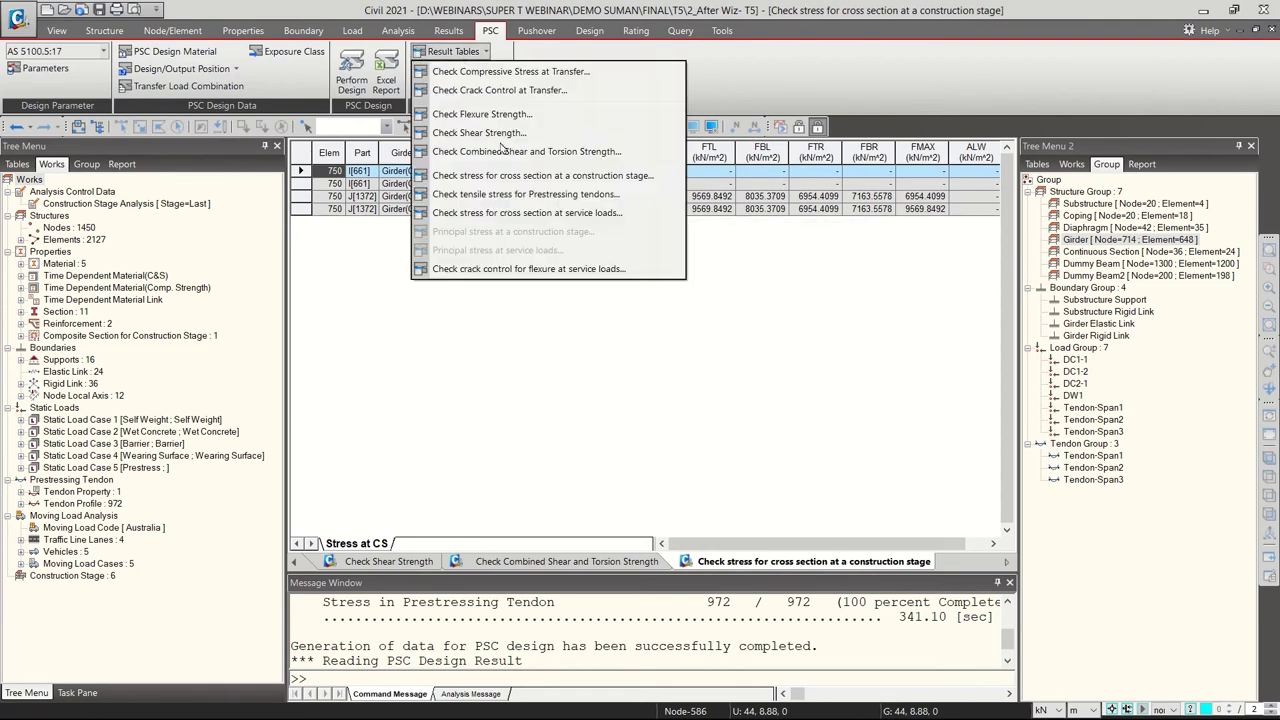
pyautogui.click(600, 213)
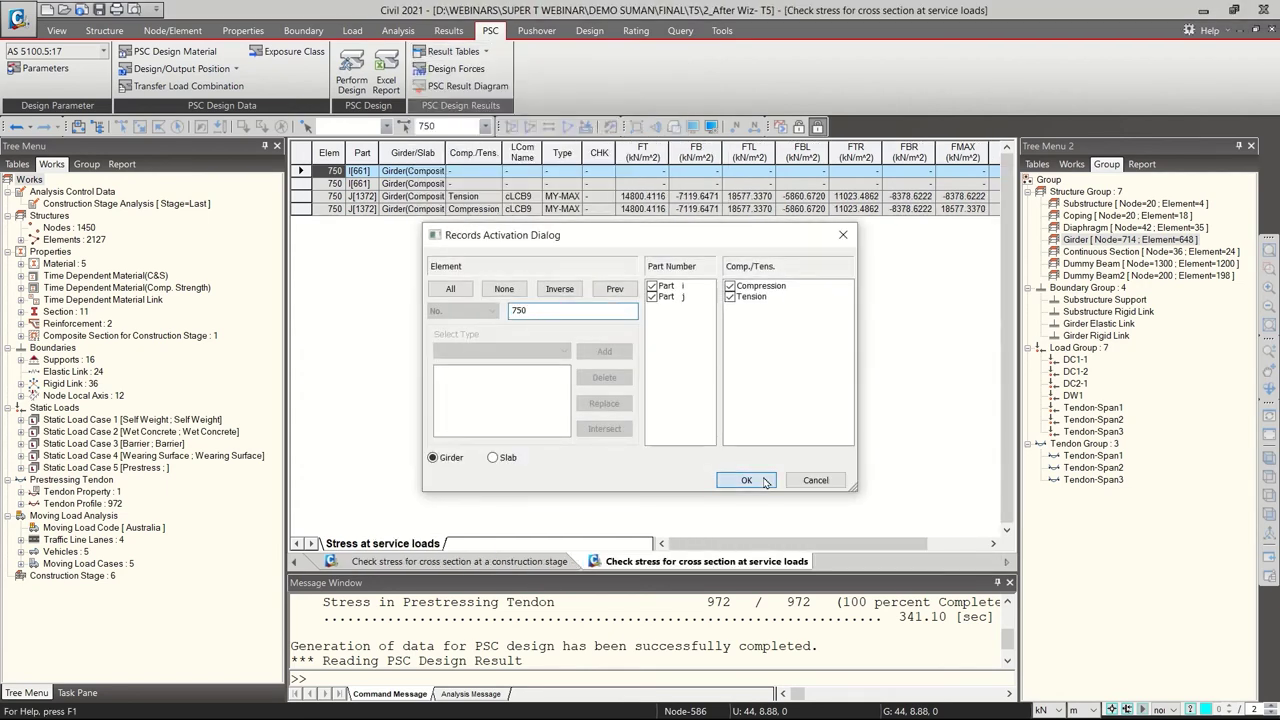
# Show element 750's service-load stresses (cLCB9) and its crack control check at service loads
pyautogui.click(747, 480)
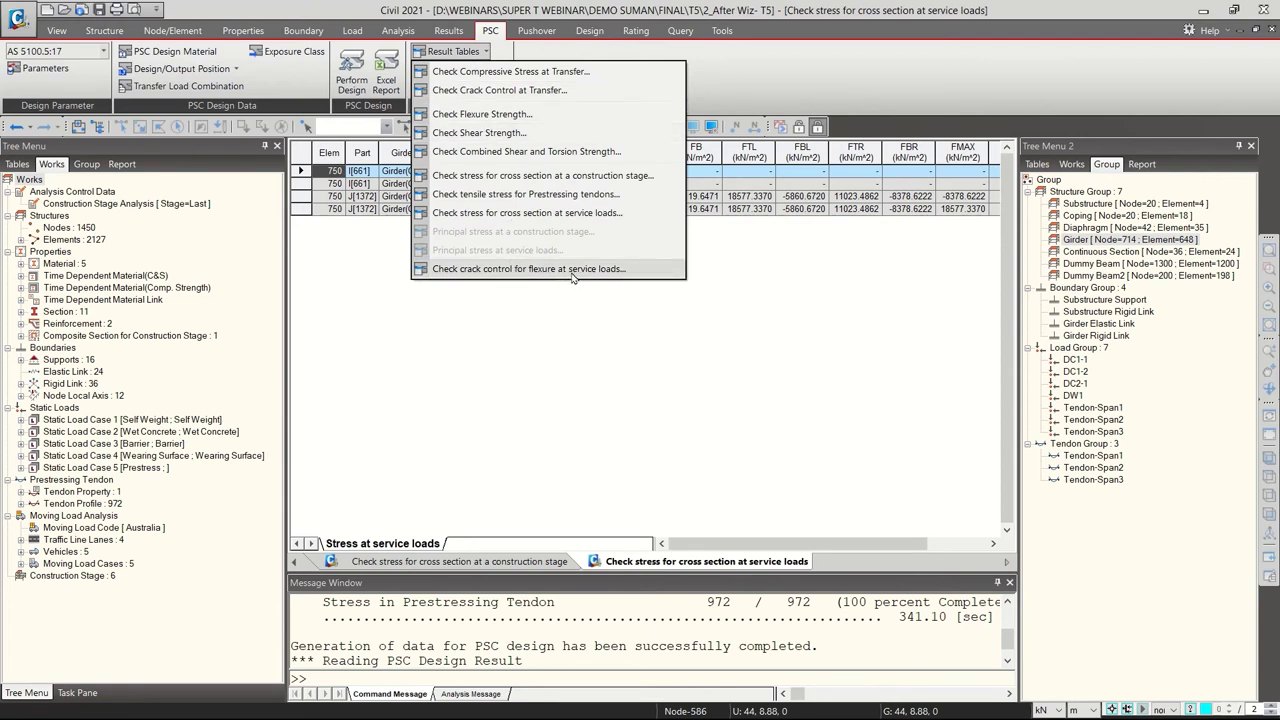
pyautogui.click(560, 269)
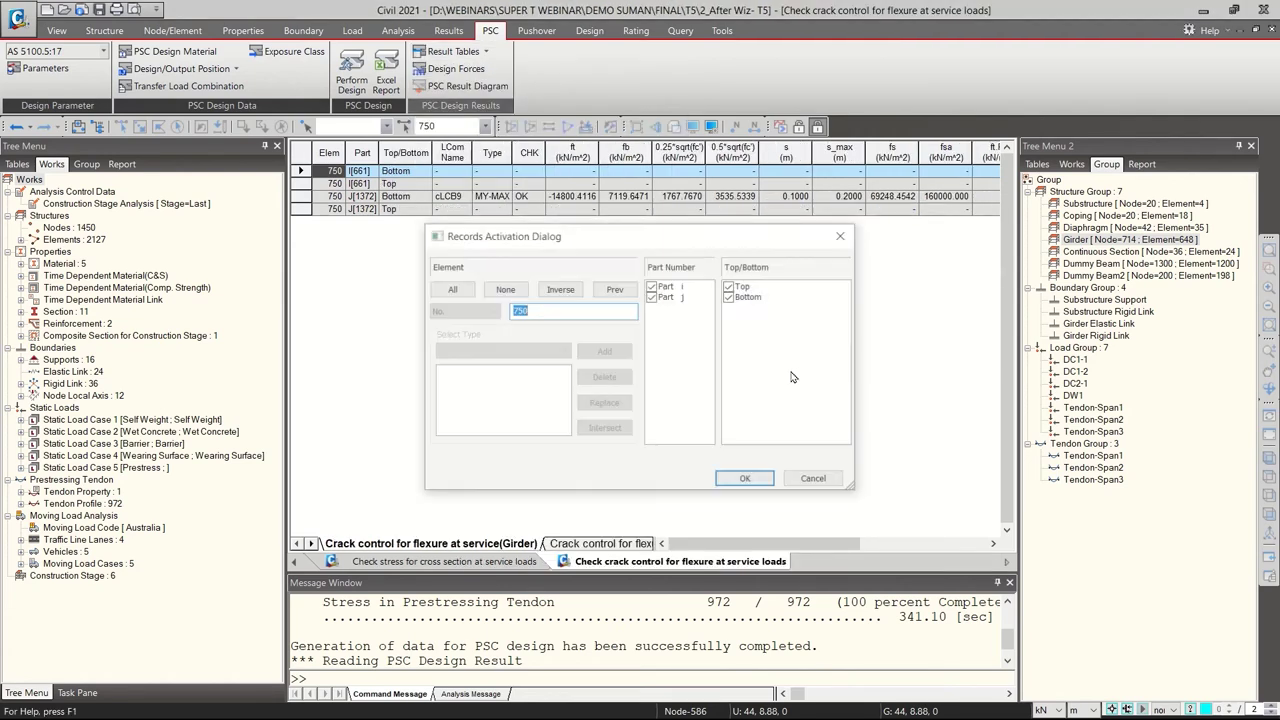
pyautogui.click(741, 475)
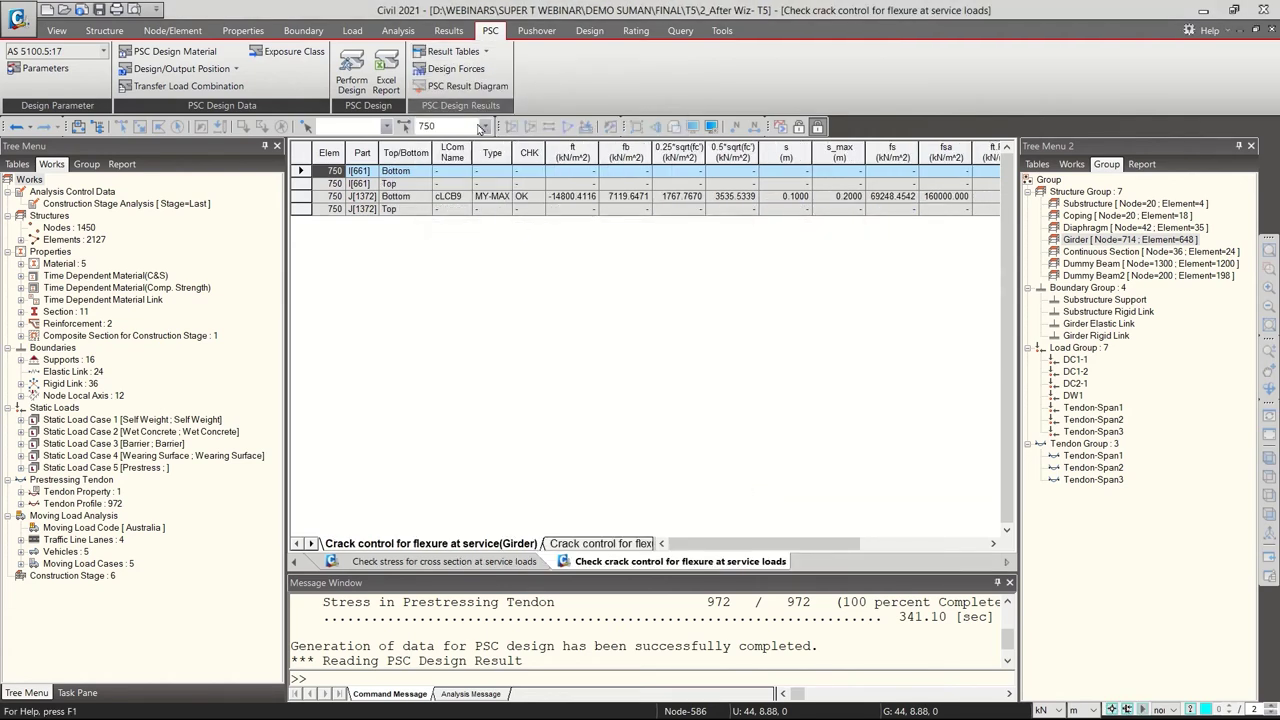
# Show element 750's crack control at transfer (cLCB16, both rows OK) and scroll back to the first result tab
pyautogui.click(462, 55)
pyautogui.click(533, 95)
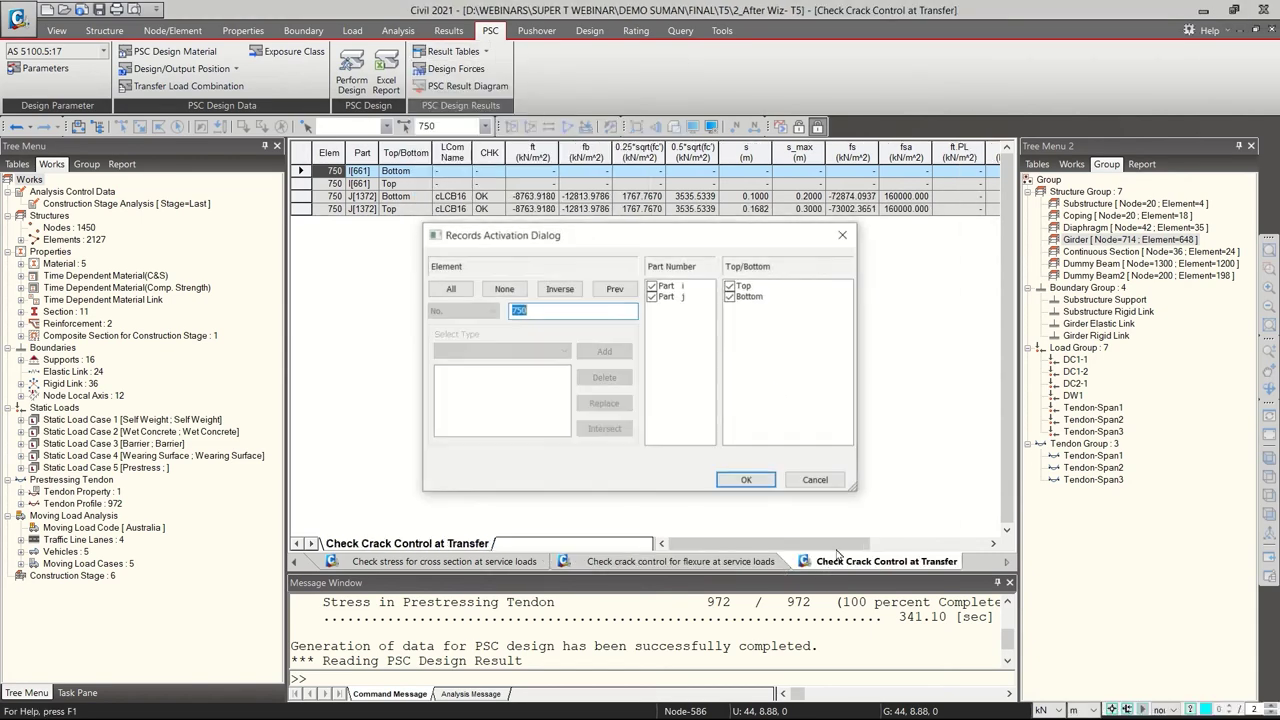
pyautogui.click(746, 478)
pyautogui.click(294, 562)
pyautogui.click(294, 562)
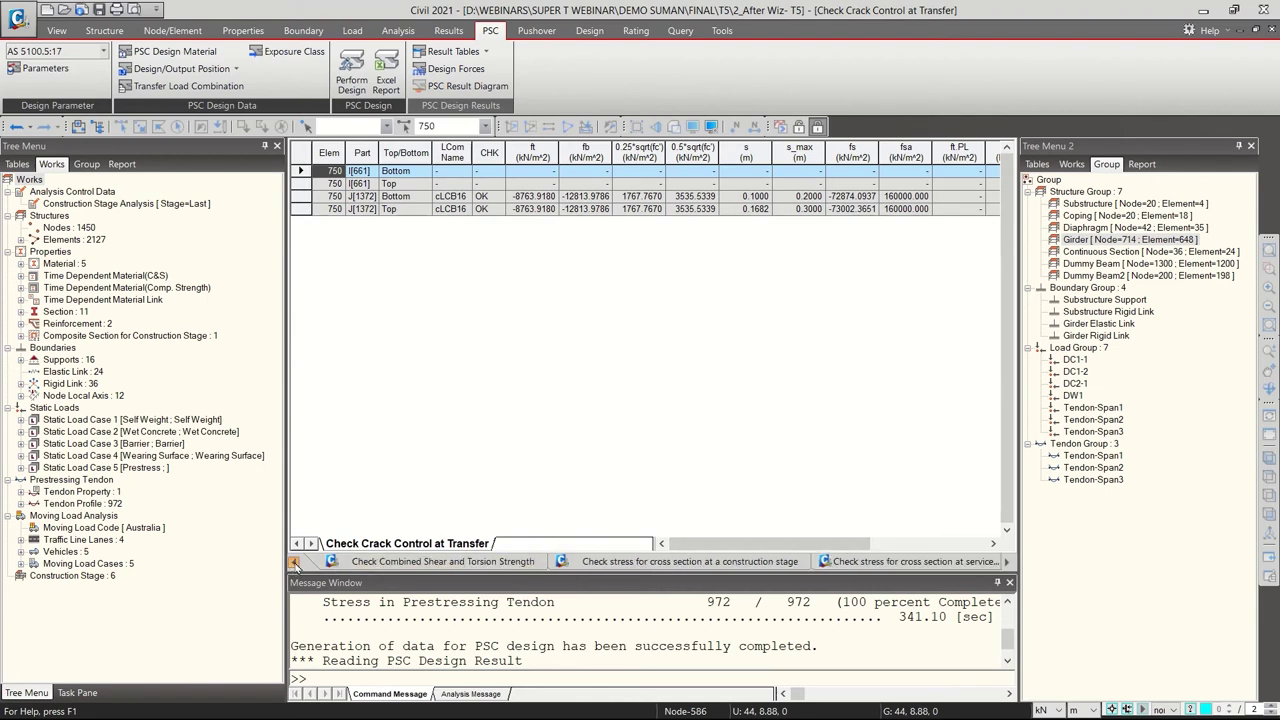
pyautogui.click(294, 562)
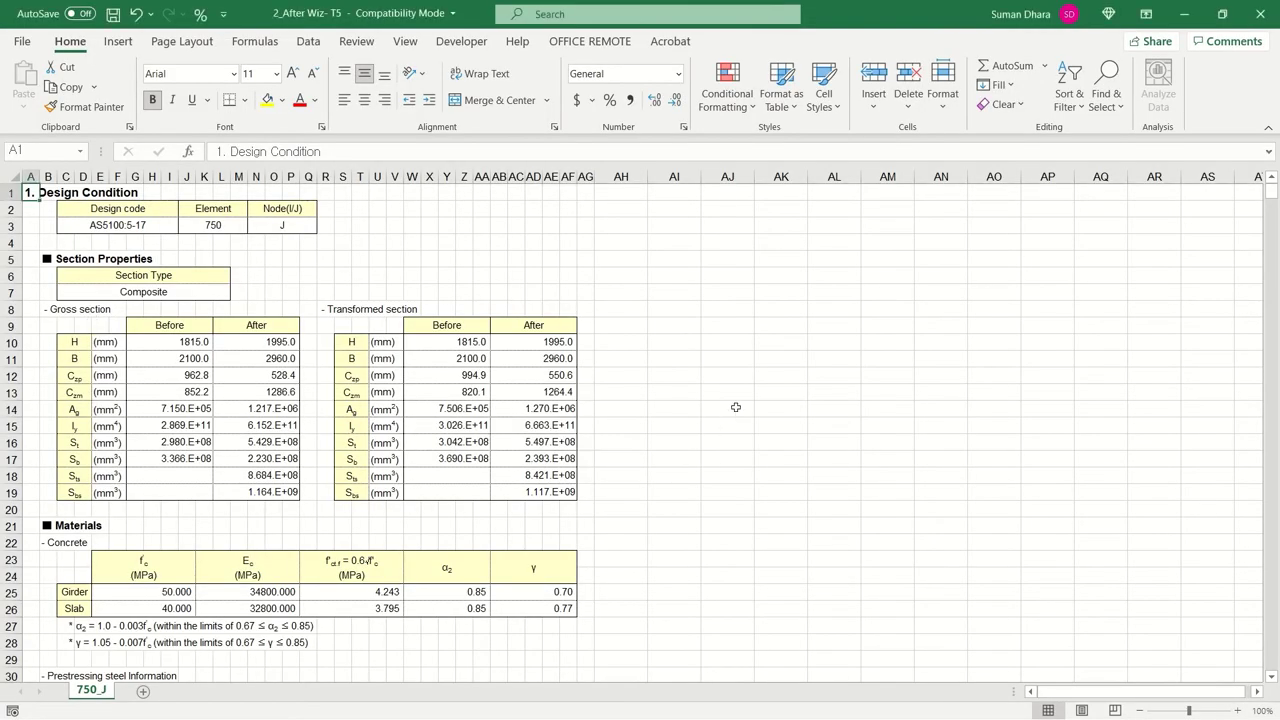
# Review the report's design condition and section property tables
pyautogui.click(551, 276)
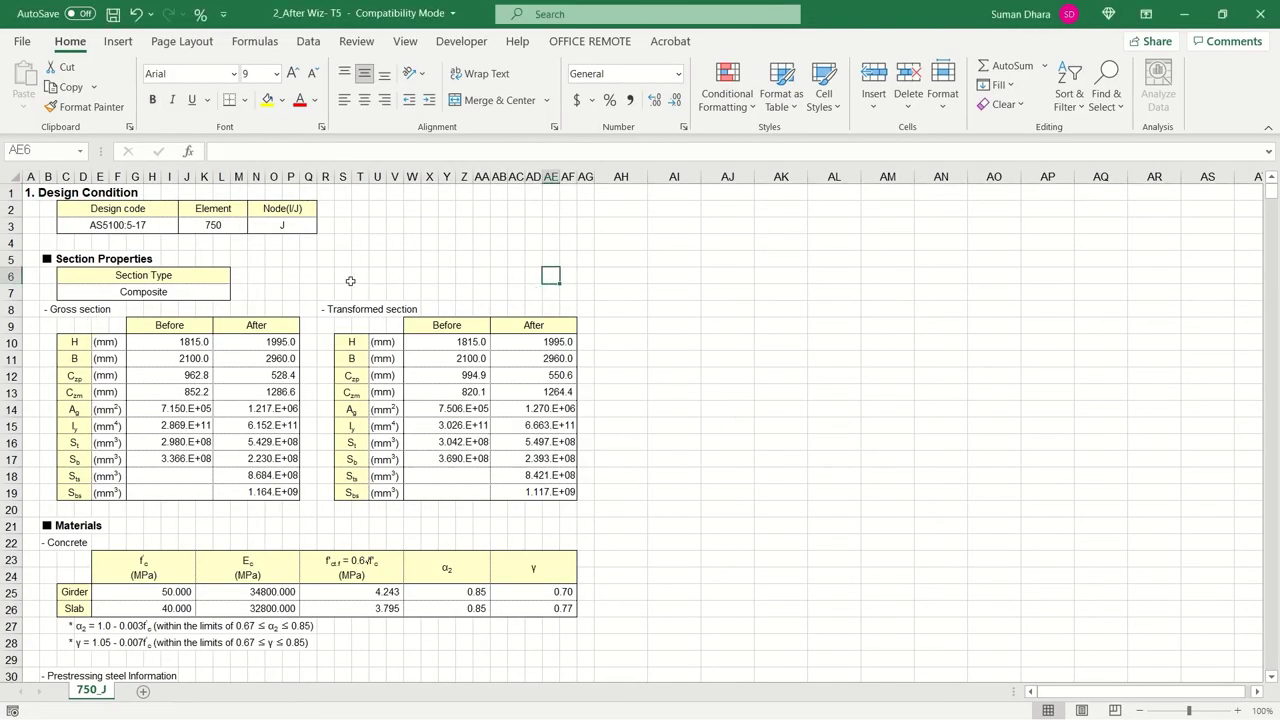
pyautogui.click(392, 242)
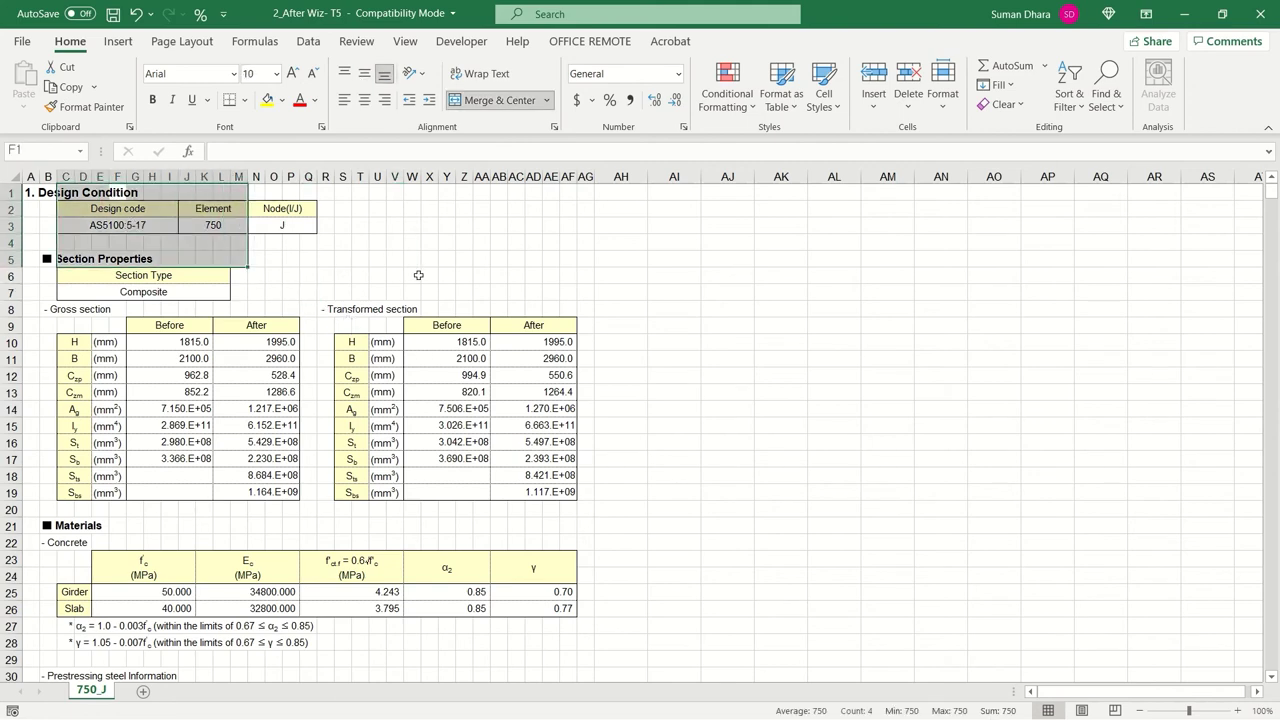
pyautogui.click(412, 309)
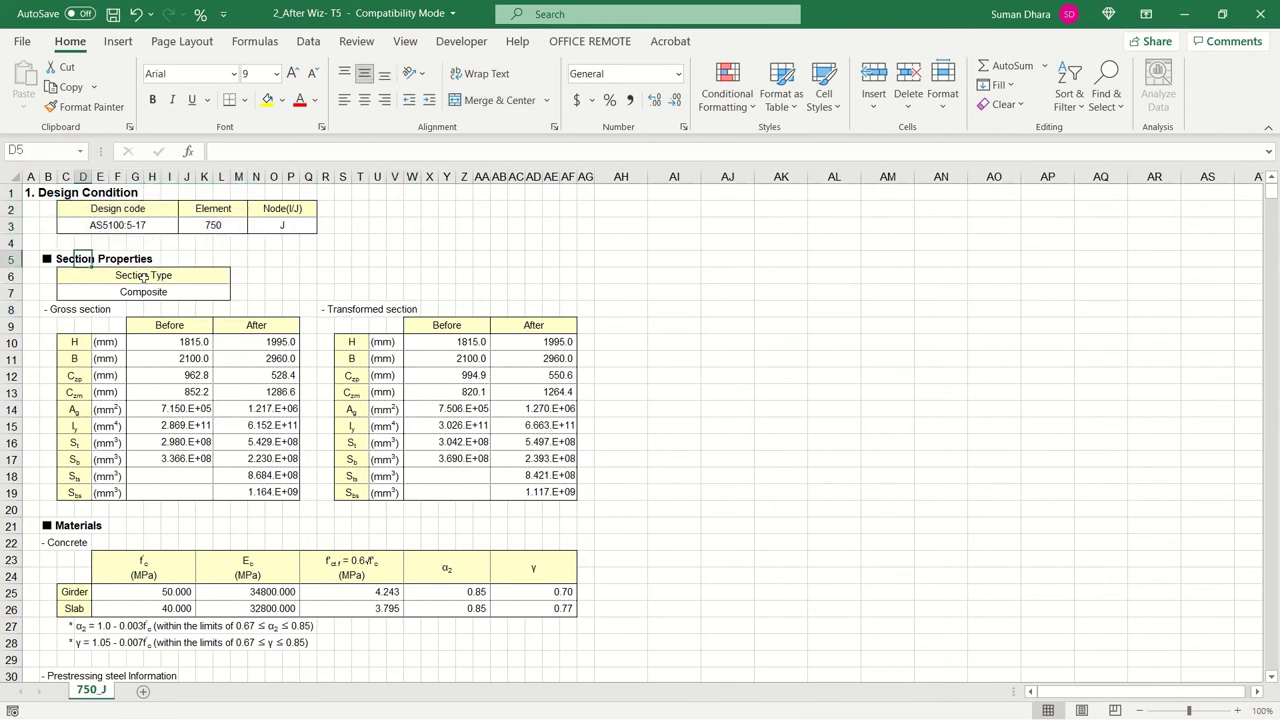
pyautogui.click(436, 260)
pyautogui.scroll(-1, 163, 304)
pyautogui.moveTo(163, 304); pyautogui.dragTo(448, 410)
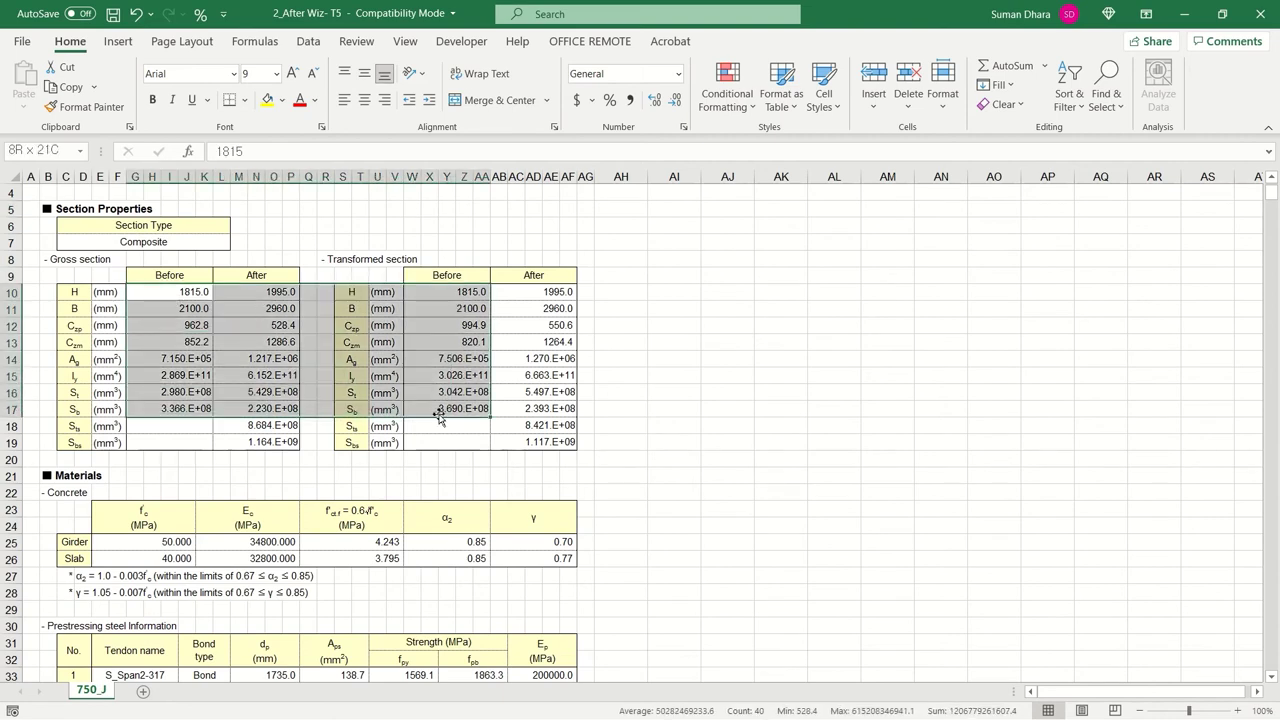
pyautogui.click(562, 278)
pyautogui.scroll(-3, 553, 356)
pyautogui.scroll(-17, 553, 356)
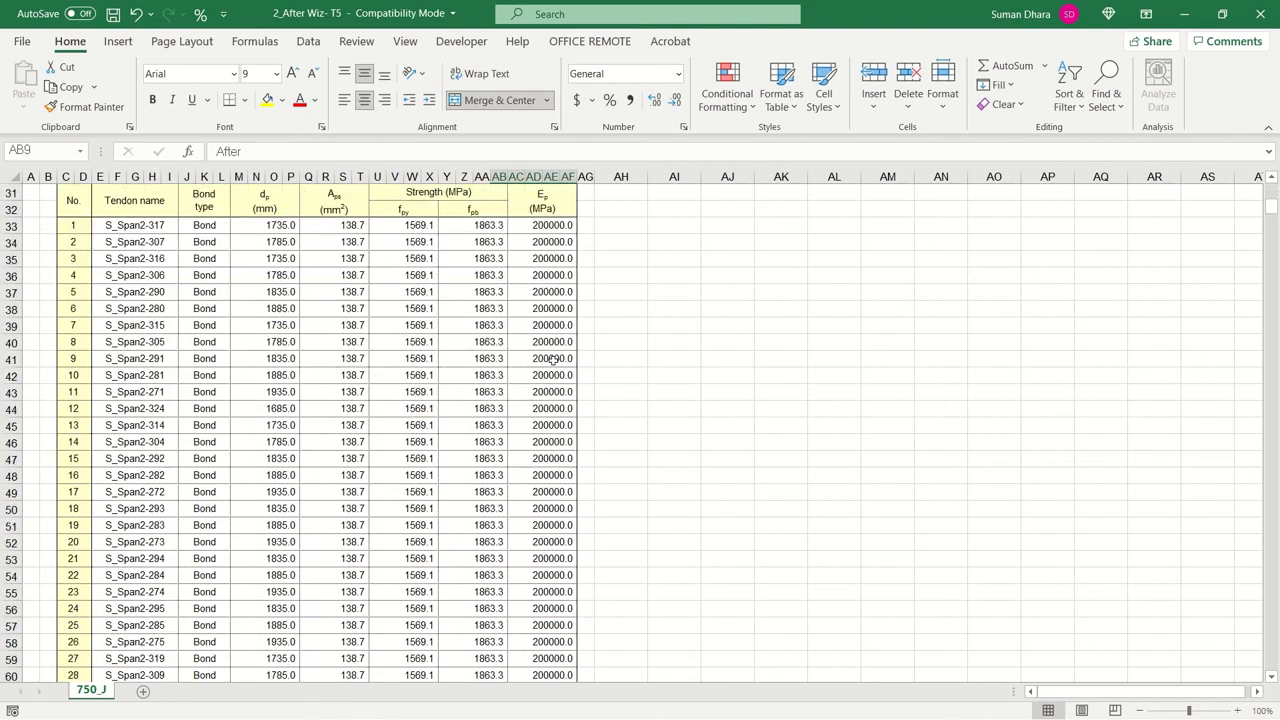
pyautogui.scroll(15, 553, 362)
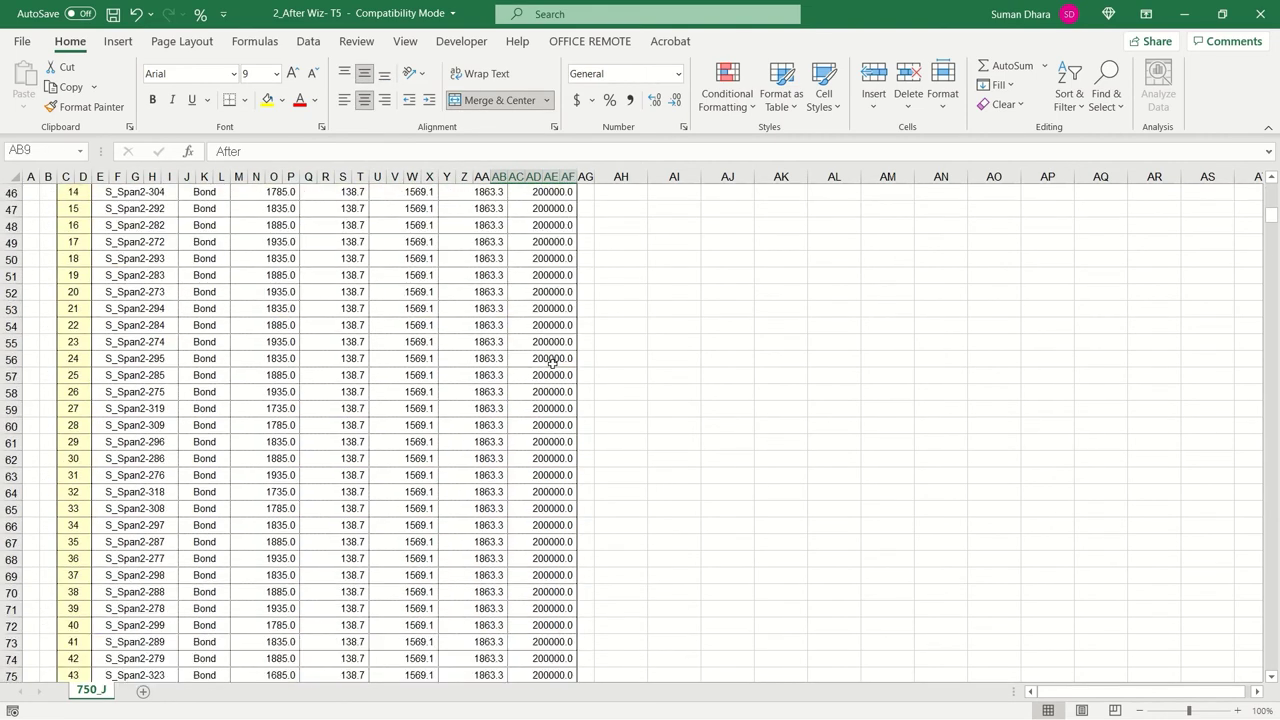
# Go through the prestressing steel and tendon tables to the transfer check's 0.6 fcp top limit
pyautogui.click(148, 374)
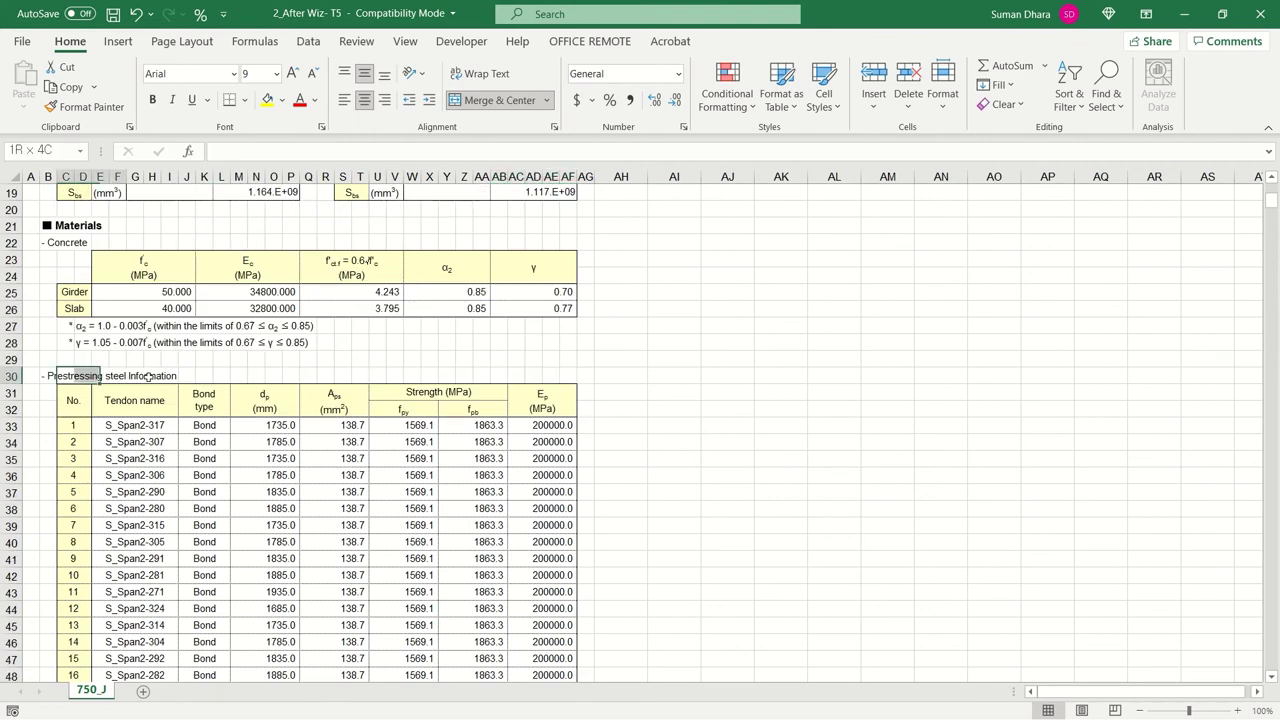
pyautogui.click(256, 375)
pyautogui.scroll(-1, 612, 432)
pyautogui.scroll(-20, 612, 432)
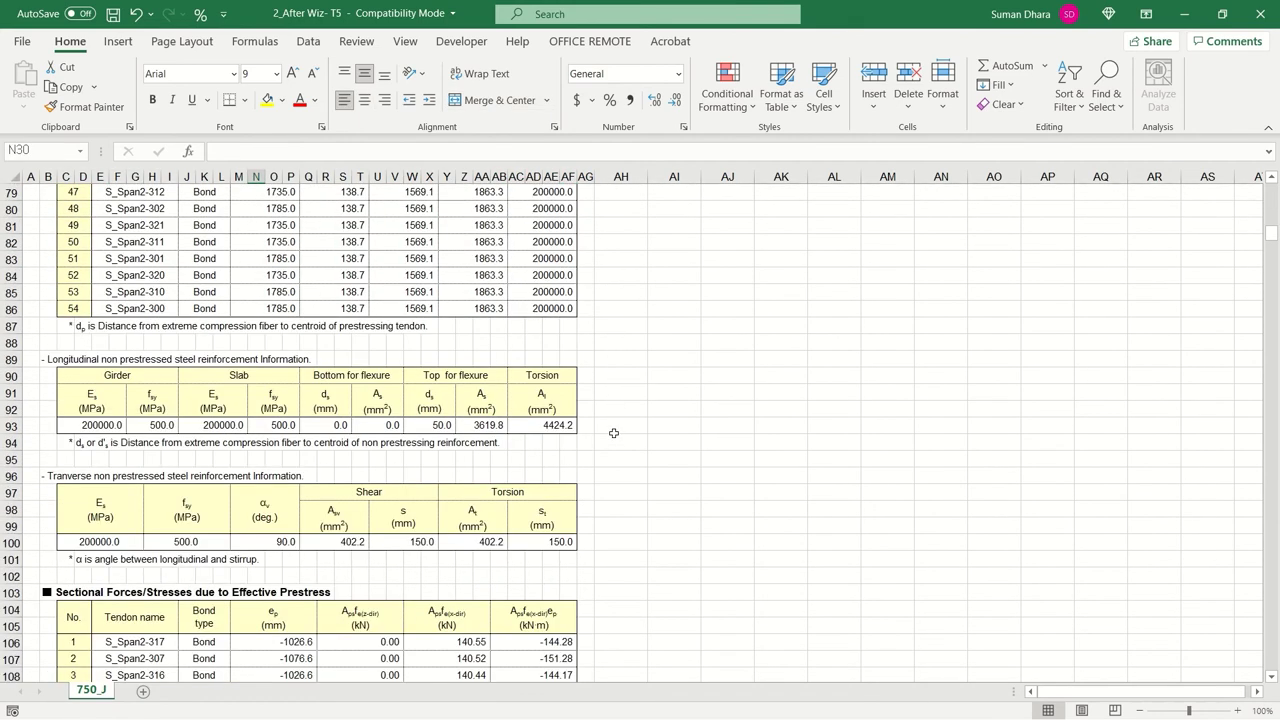
pyautogui.scroll(-4, 613, 432)
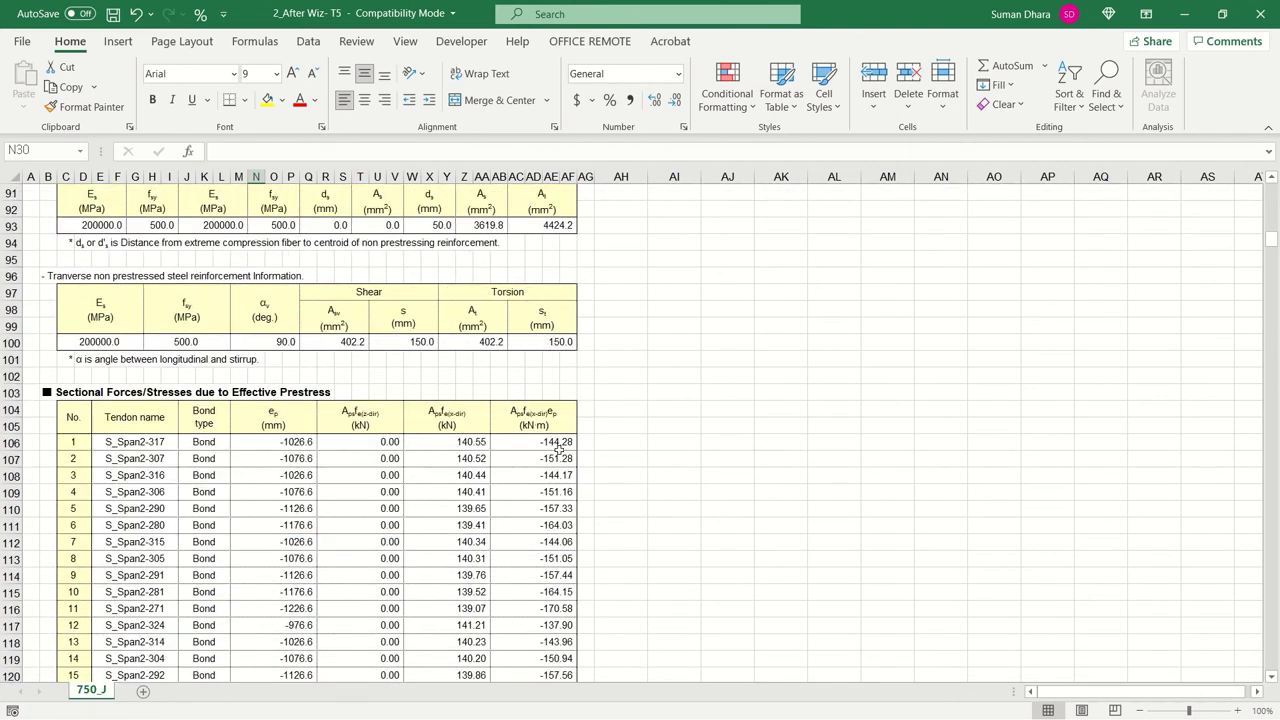
pyautogui.click(820, 424)
pyautogui.scroll(-18, 720, 410)
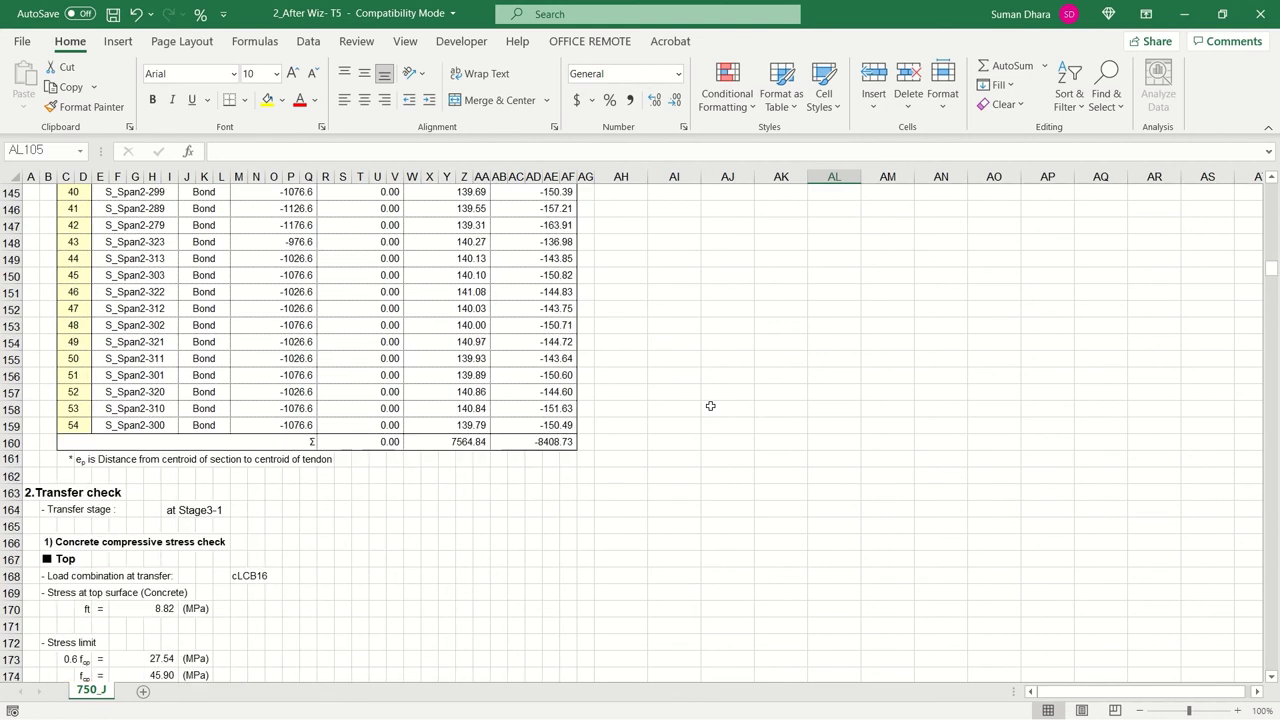
pyautogui.scroll(-3, 710, 405)
pyautogui.click(320, 372)
pyautogui.scroll(-2, 230, 384)
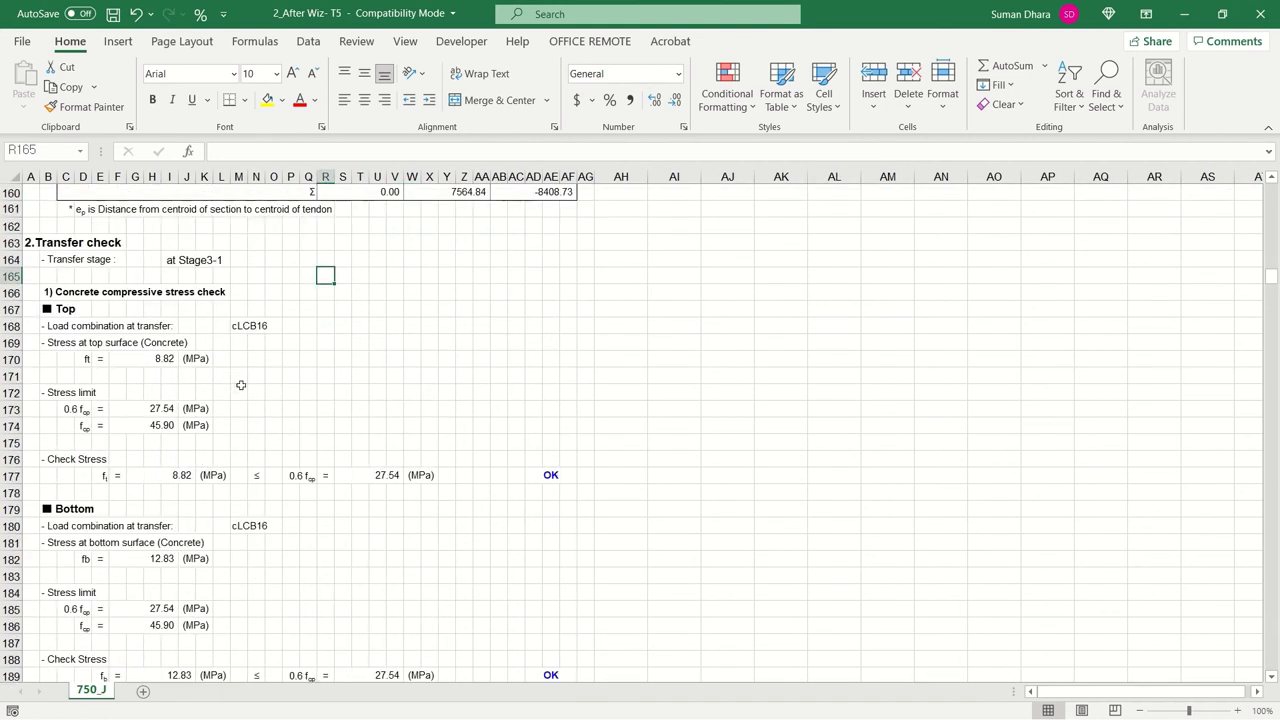
pyautogui.click(352, 374)
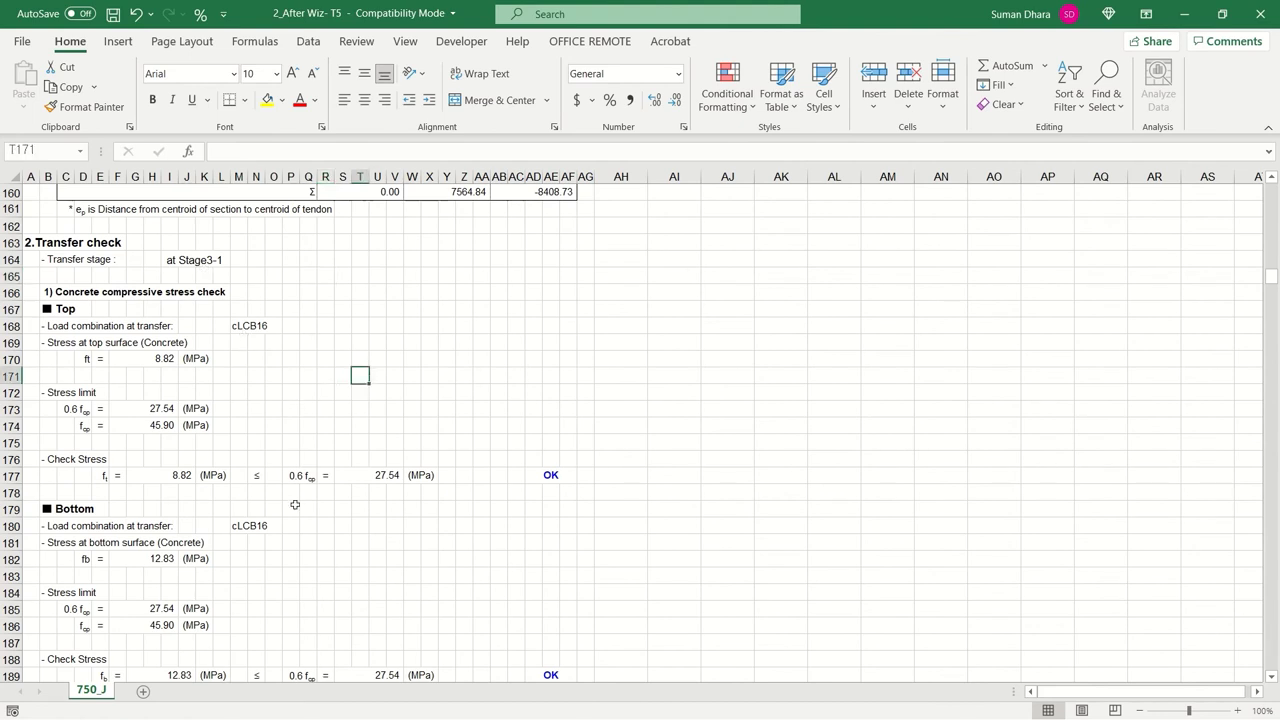
pyautogui.click(296, 476)
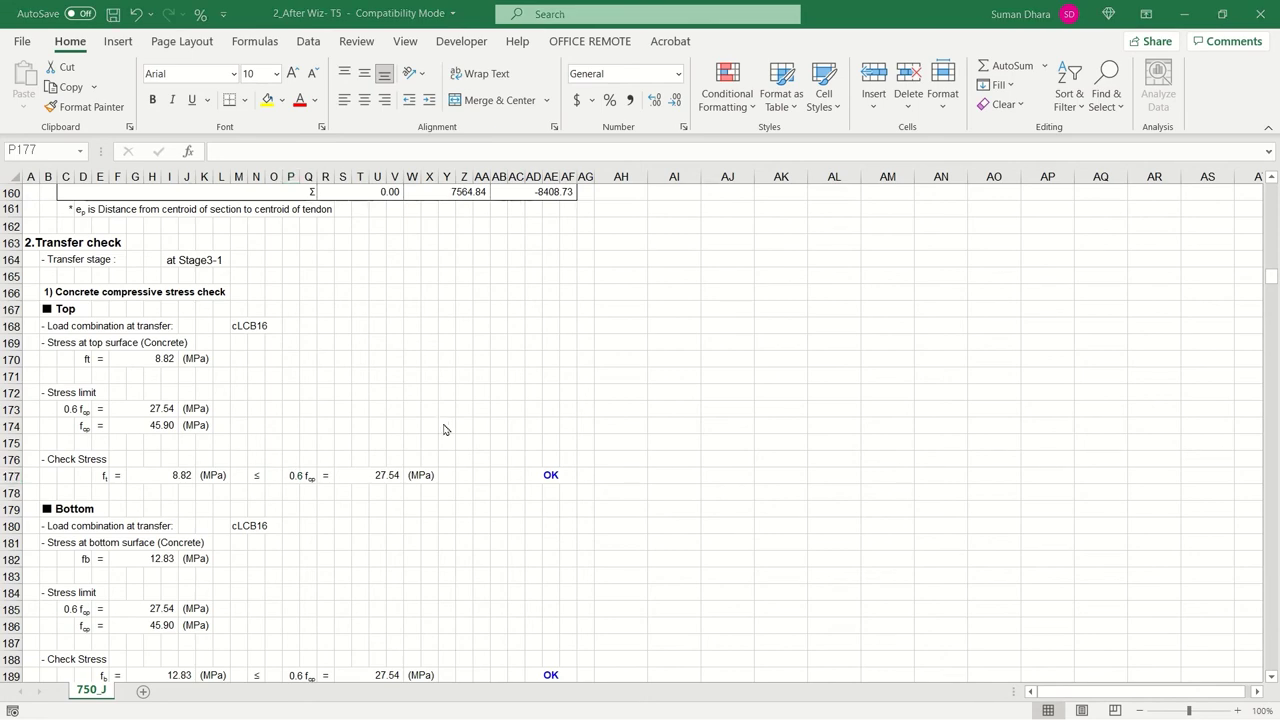
pyautogui.hotkey('alt', 'Tab')
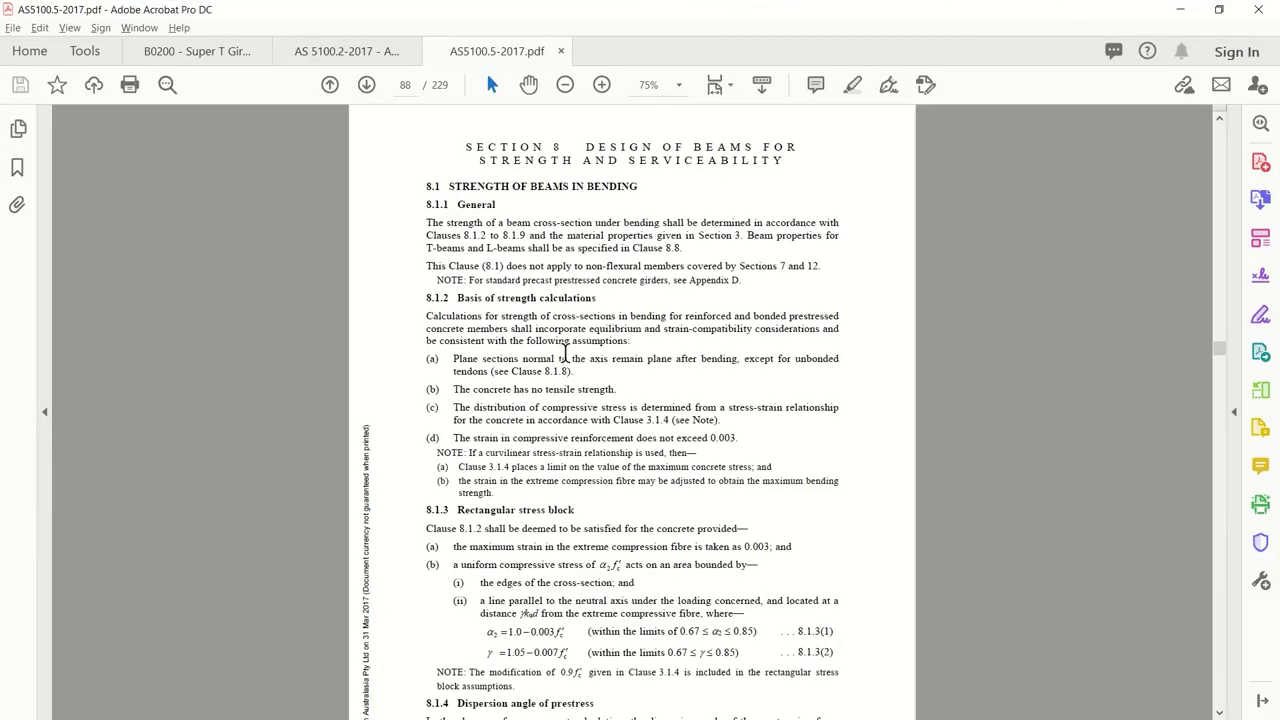
# View AS5100.5 one full page at a time and read clause 8.1.6.2's 0.6fcp transfer limit on page 89
pyautogui.click(714, 85)
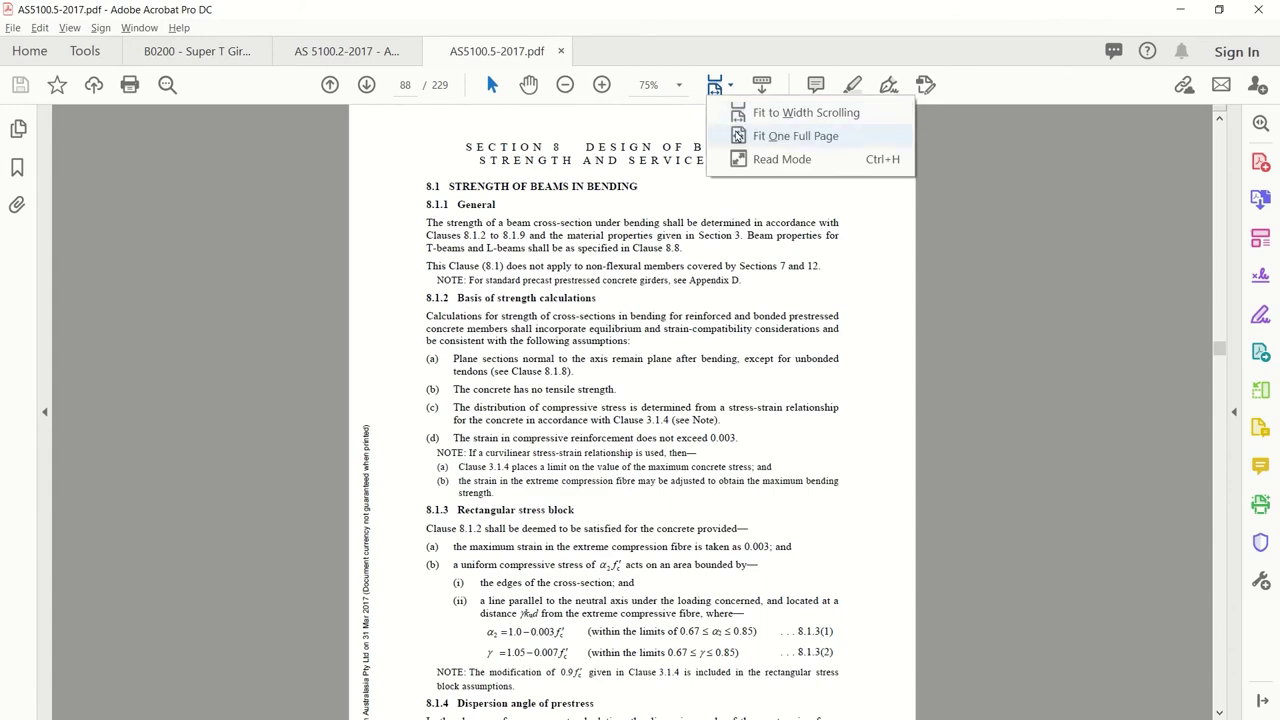
pyautogui.click(770, 134)
pyautogui.scroll(-5, 770, 500)
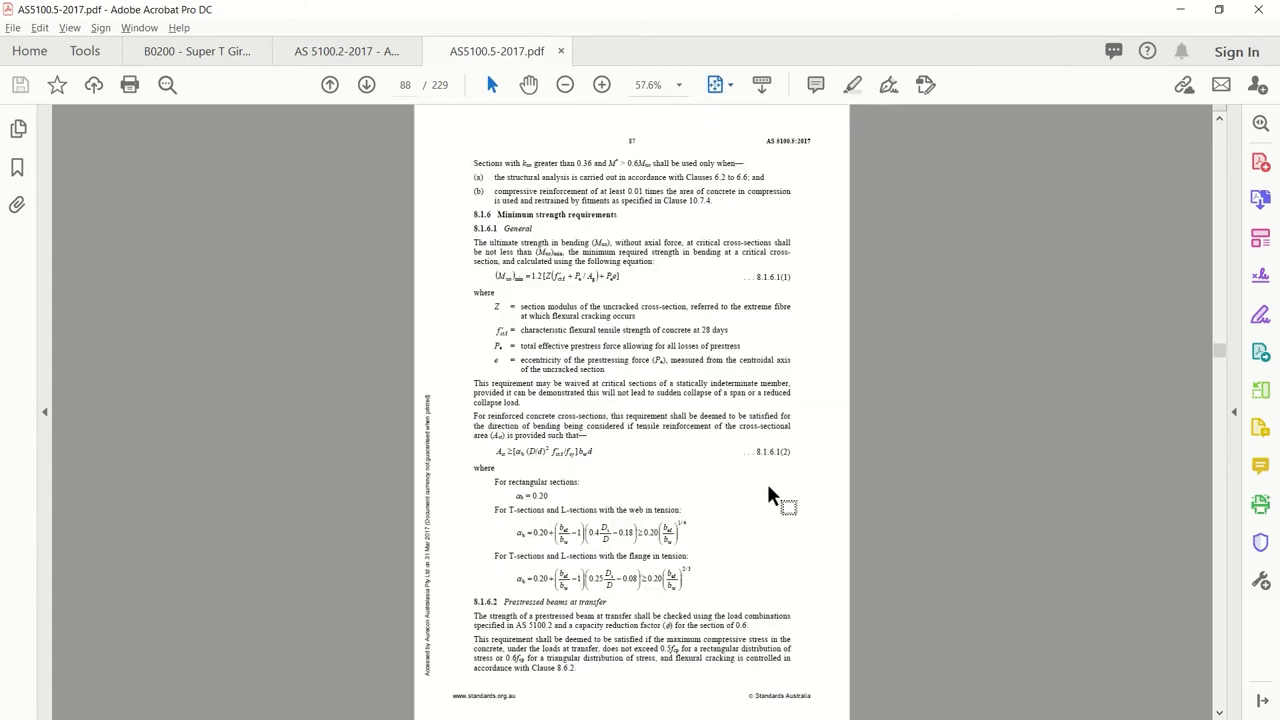
pyautogui.keyDown('ctrl'); pyautogui.scroll(4, 571, 694); pyautogui.keyUp('ctrl')
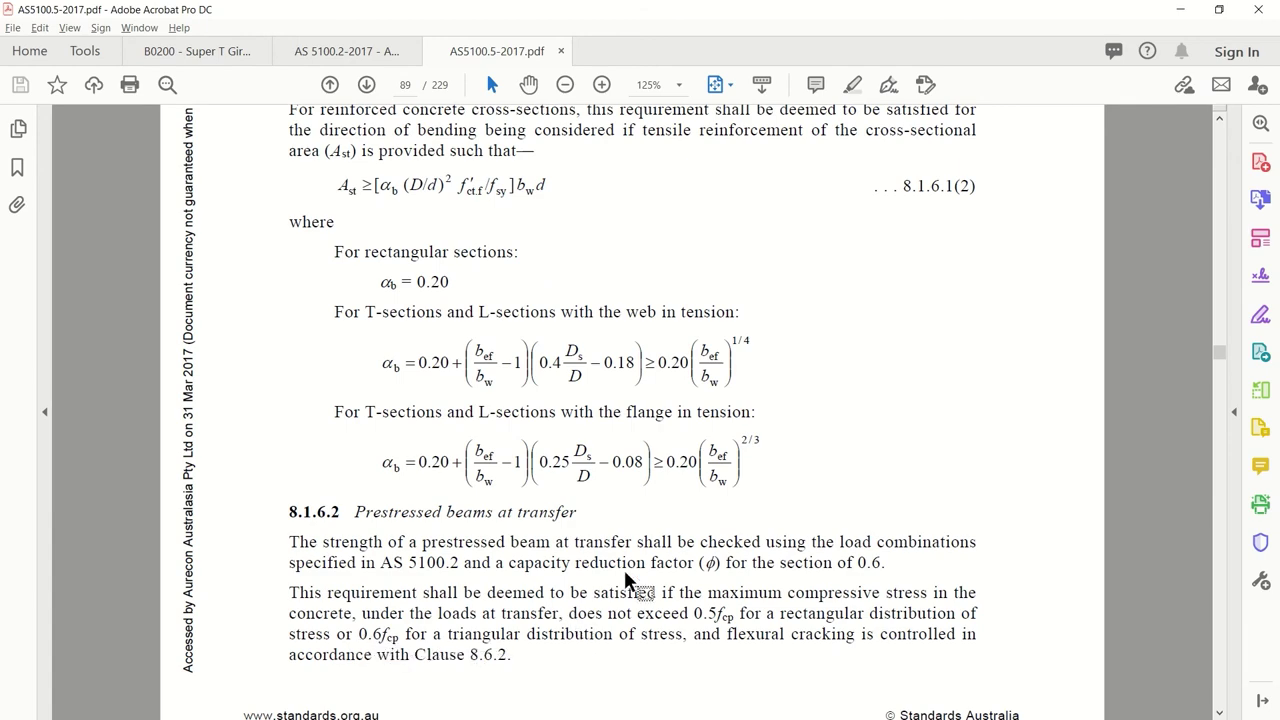
pyautogui.keyDown('ctrl'); pyautogui.scroll(1, 624, 569); pyautogui.keyUp('ctrl')
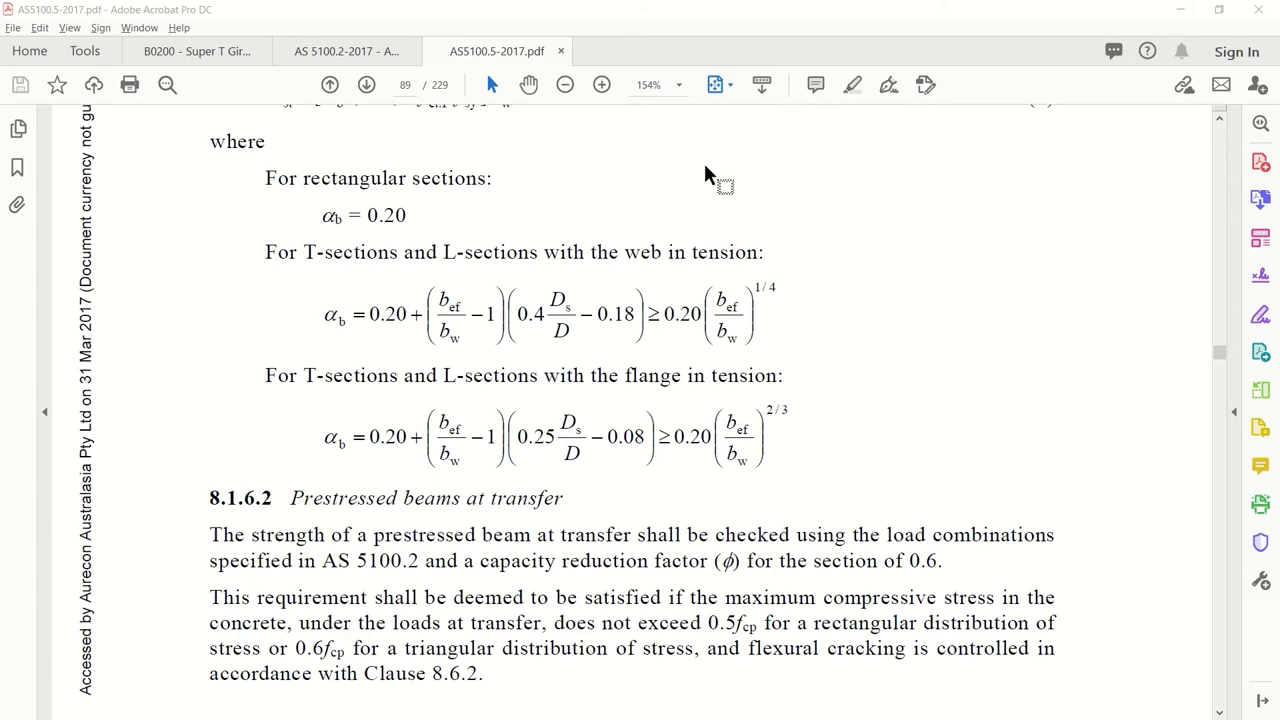
pyautogui.hotkey('alt', 'Tab')
pyautogui.click(565, 201)
# Review the report's crack control check: top surface stress -8.76 MPa within the 1.77 MPa limit
pyautogui.click(341, 376)
pyautogui.click(290, 292)
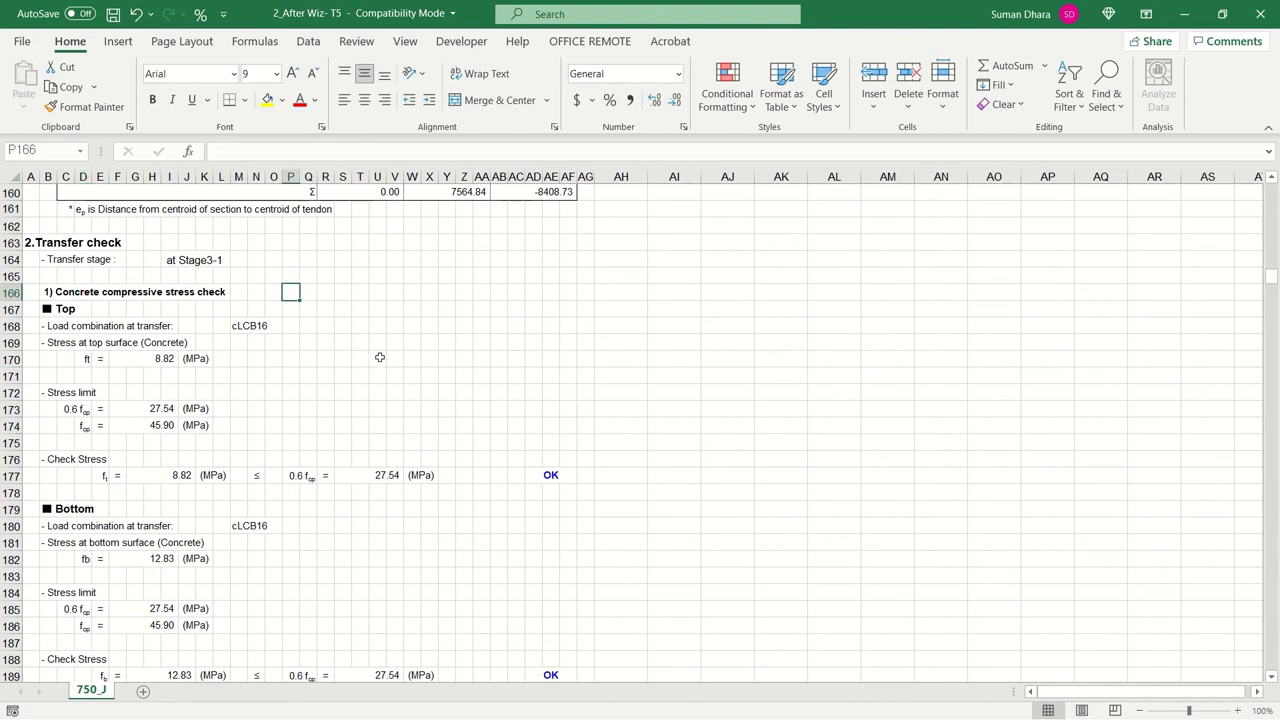
pyautogui.scroll(-5, 379, 365)
pyautogui.click(198, 491)
pyautogui.scroll(-3, 250, 420)
pyautogui.click(375, 442)
pyautogui.click(106, 457)
pyautogui.click(375, 425)
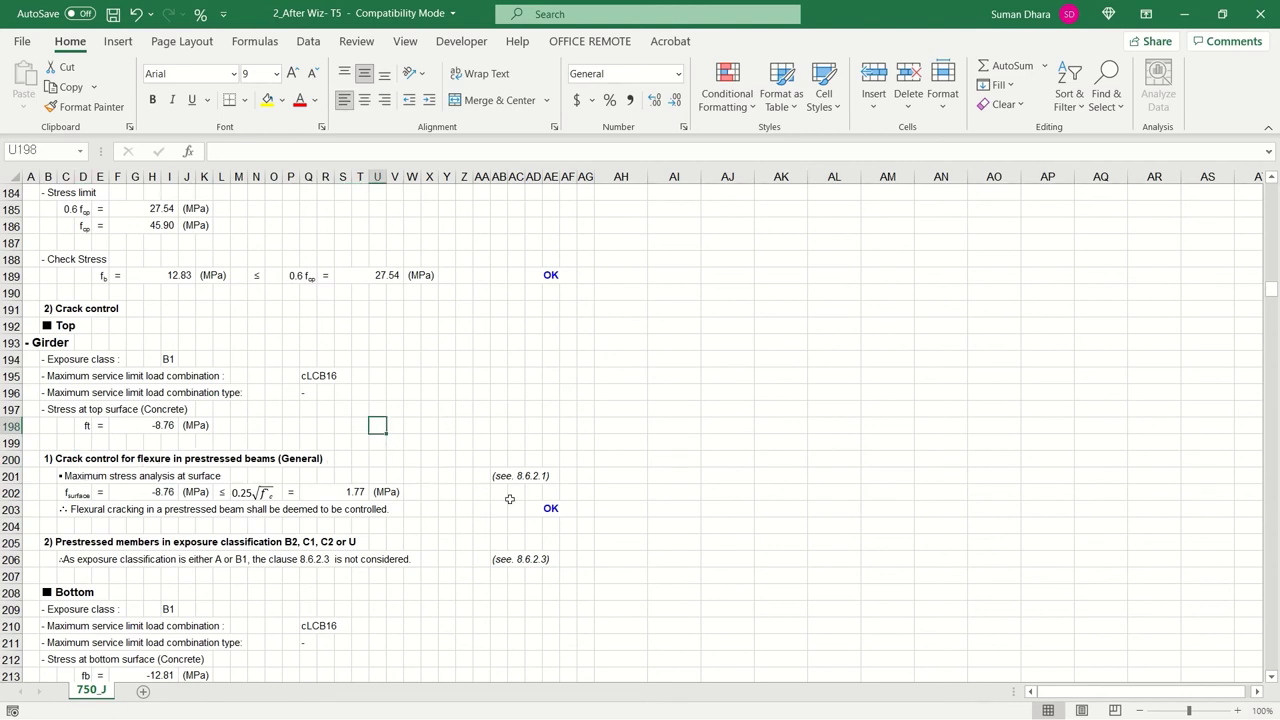
pyautogui.click(520, 478)
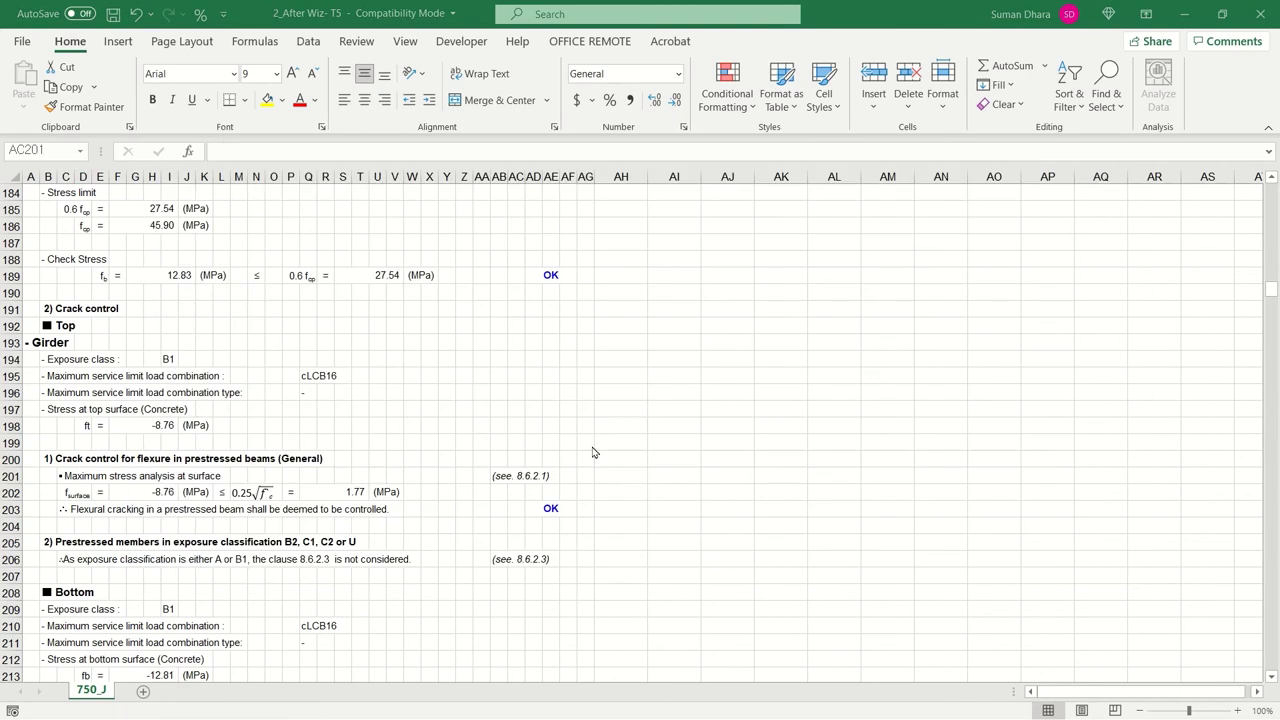
pyautogui.hotkey('alt', 'Tab')
pyautogui.hotkey('alt', 'Tab')
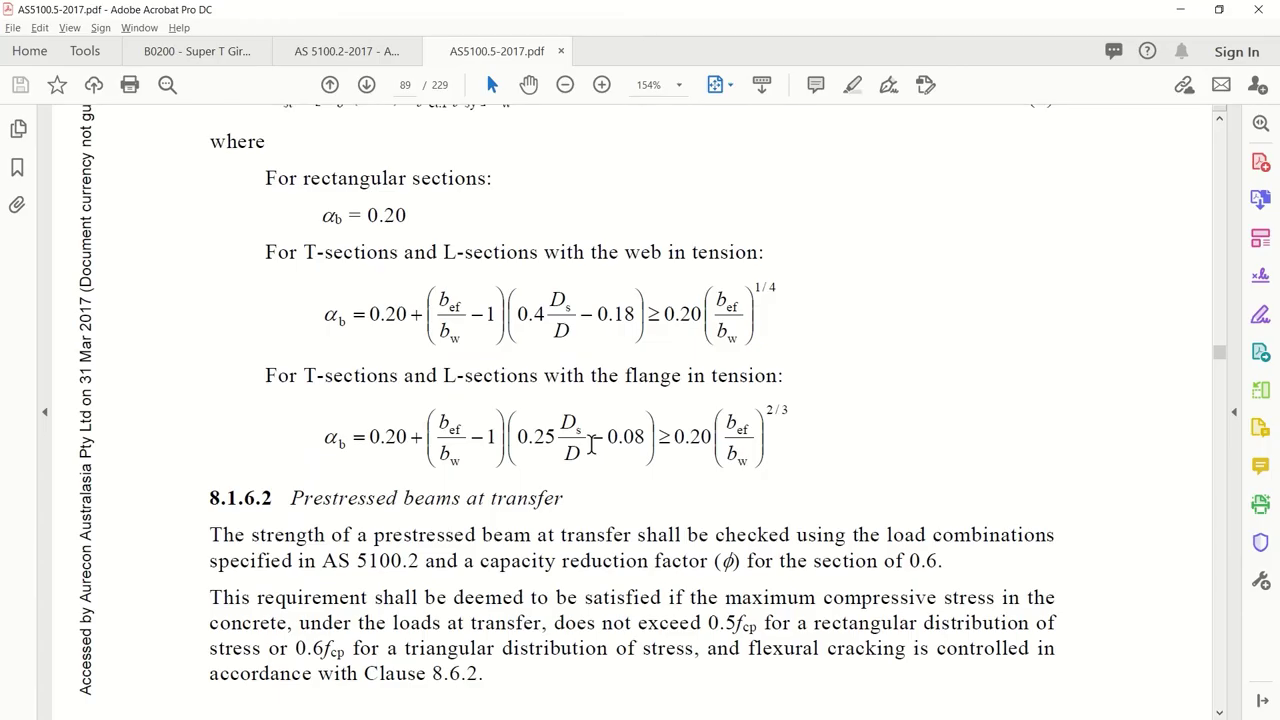
# View full pages and read clause 8.6.2 and Table 8.6.2.1 crack control limits on page 111
pyautogui.keyDown('ctrl'); pyautogui.scroll(-3, 566, 449); pyautogui.keyUp('ctrl')
pyautogui.scroll(-8, 734, 431)
pyautogui.click(722, 84)
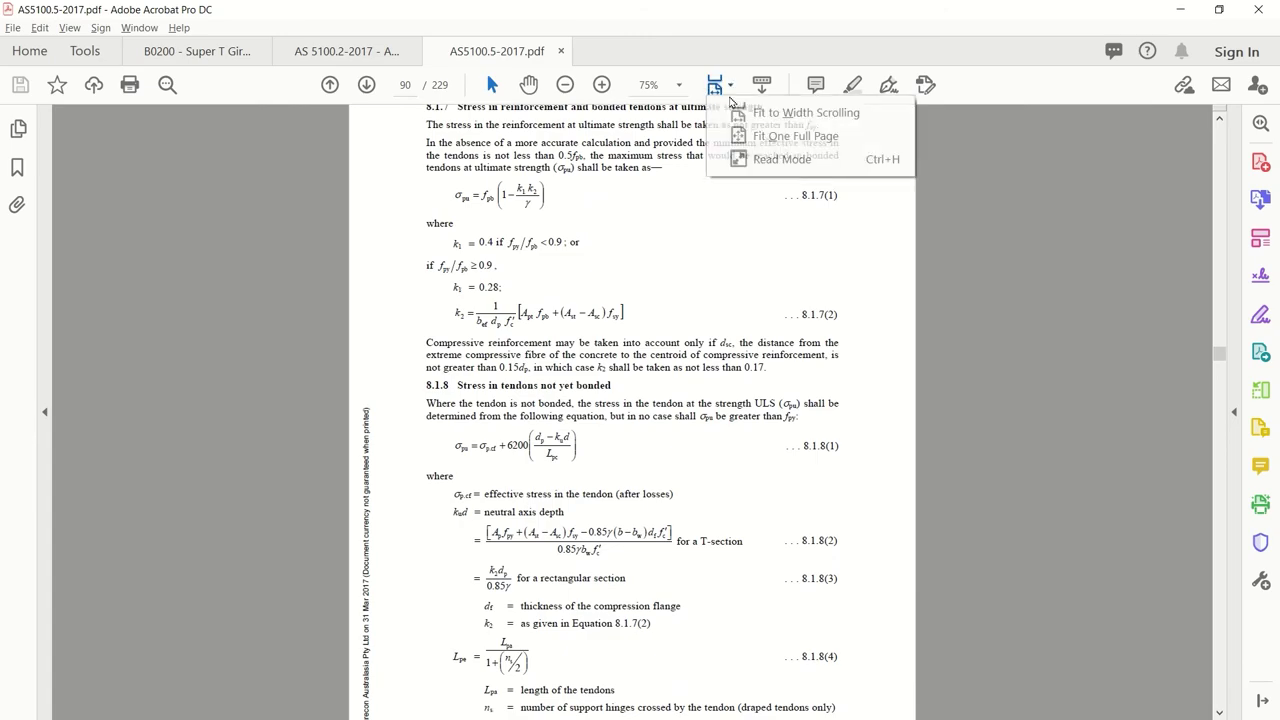
pyautogui.click(800, 134)
pyautogui.scroll(-9, 648, 374)
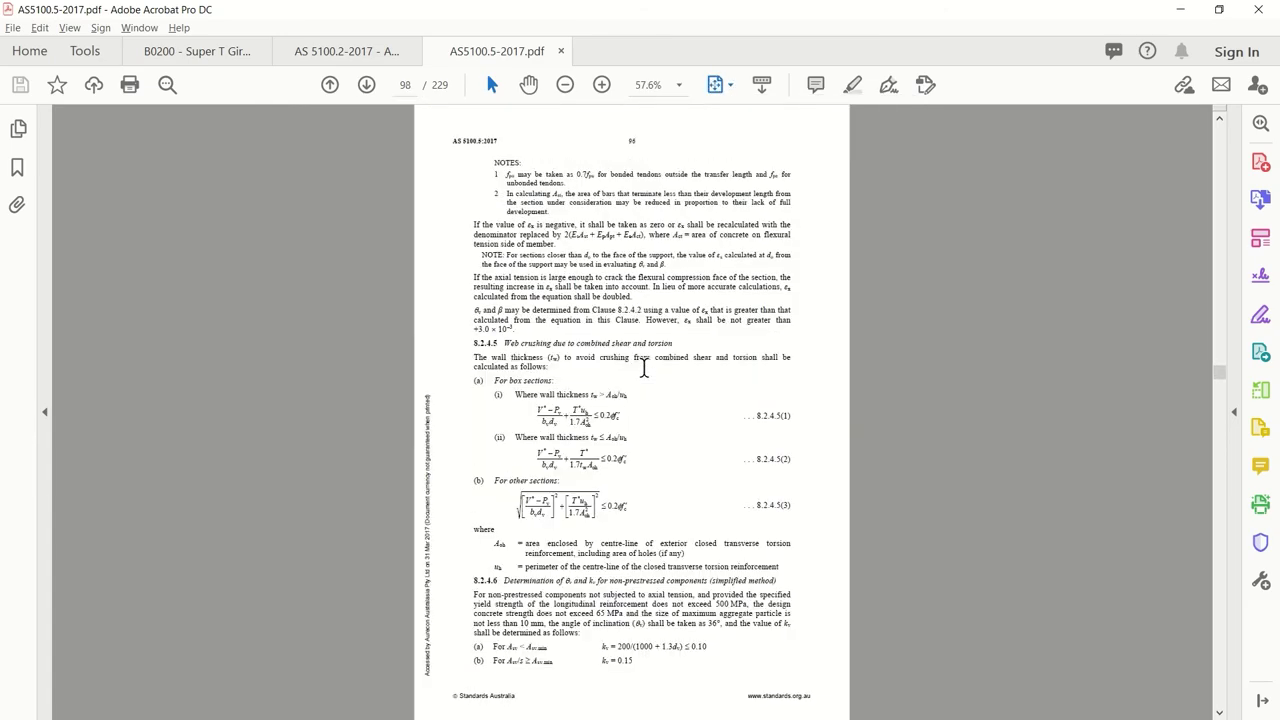
pyautogui.scroll(-17, 643, 370)
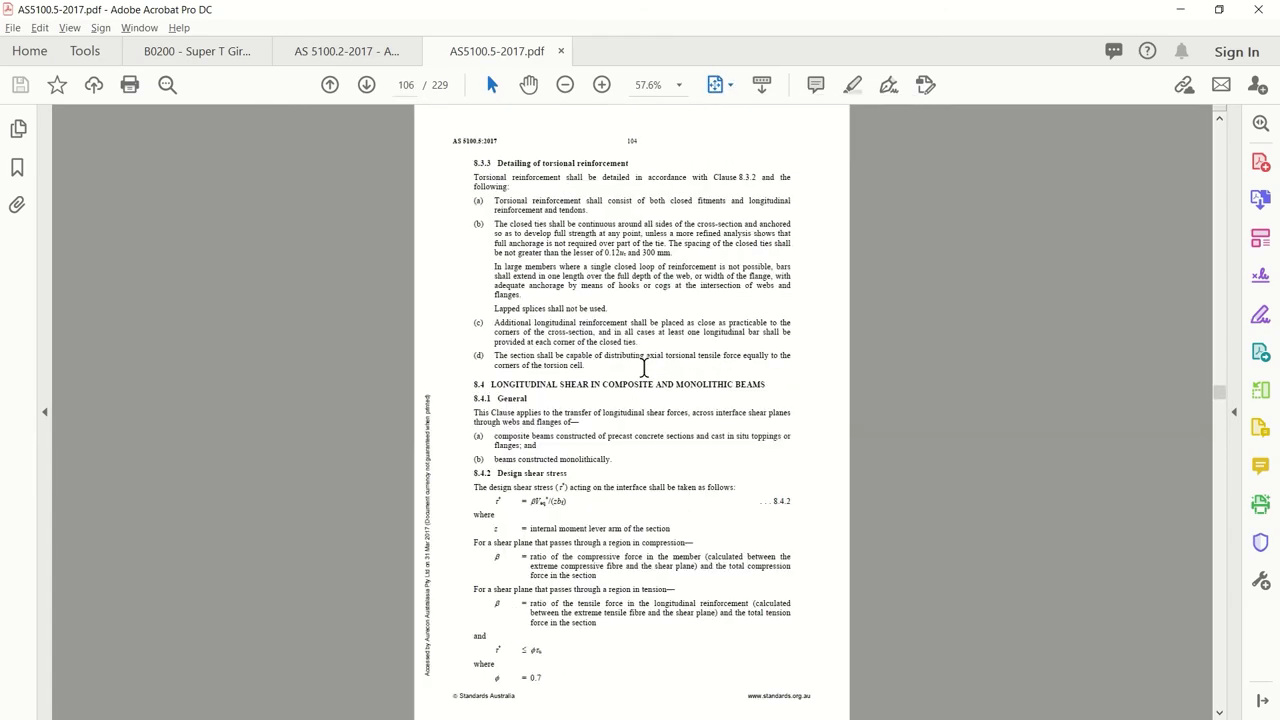
pyautogui.scroll(4, 643, 376)
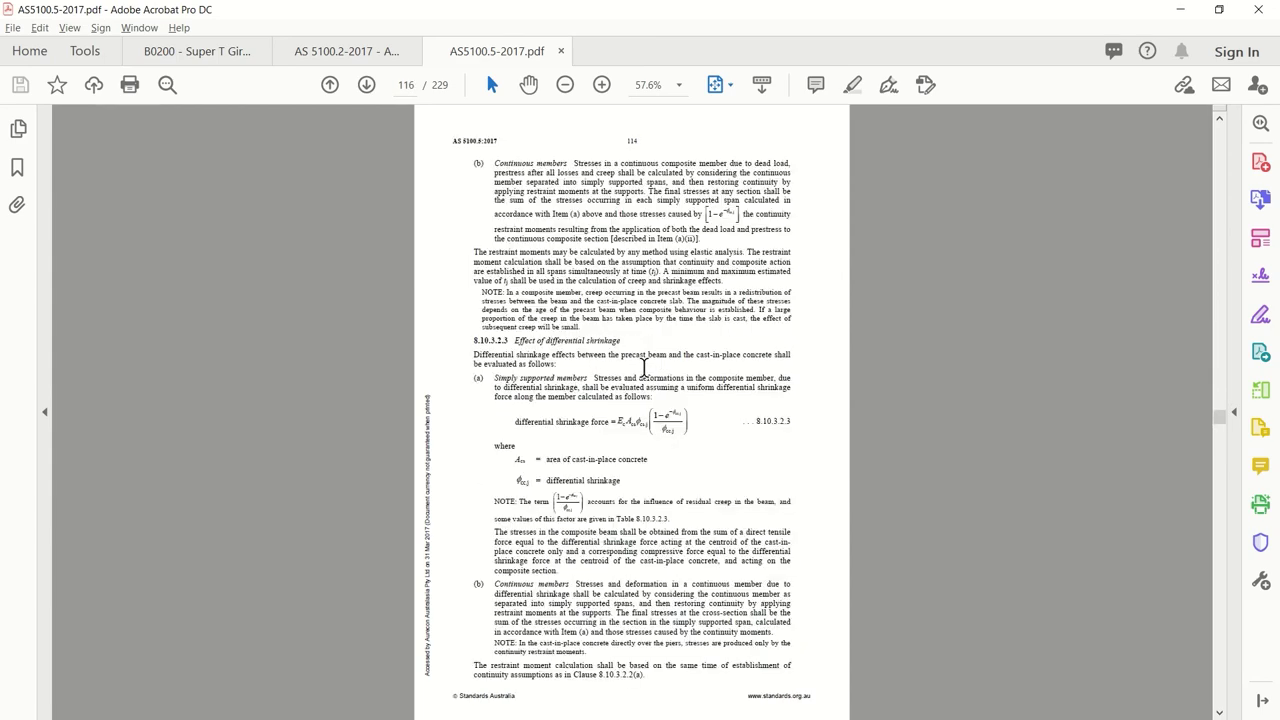
pyautogui.scroll(3, 644, 368)
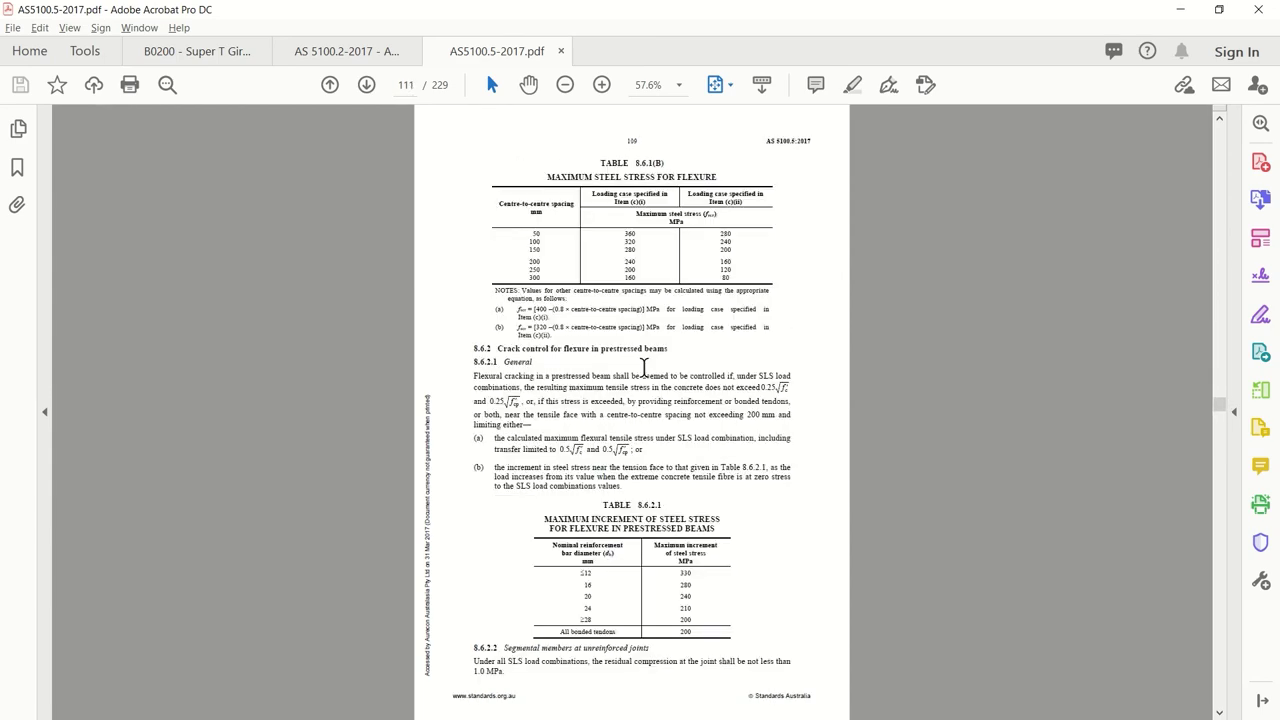
pyautogui.keyDown('ctrl'); pyautogui.scroll(5, 626, 406); pyautogui.keyUp('ctrl')
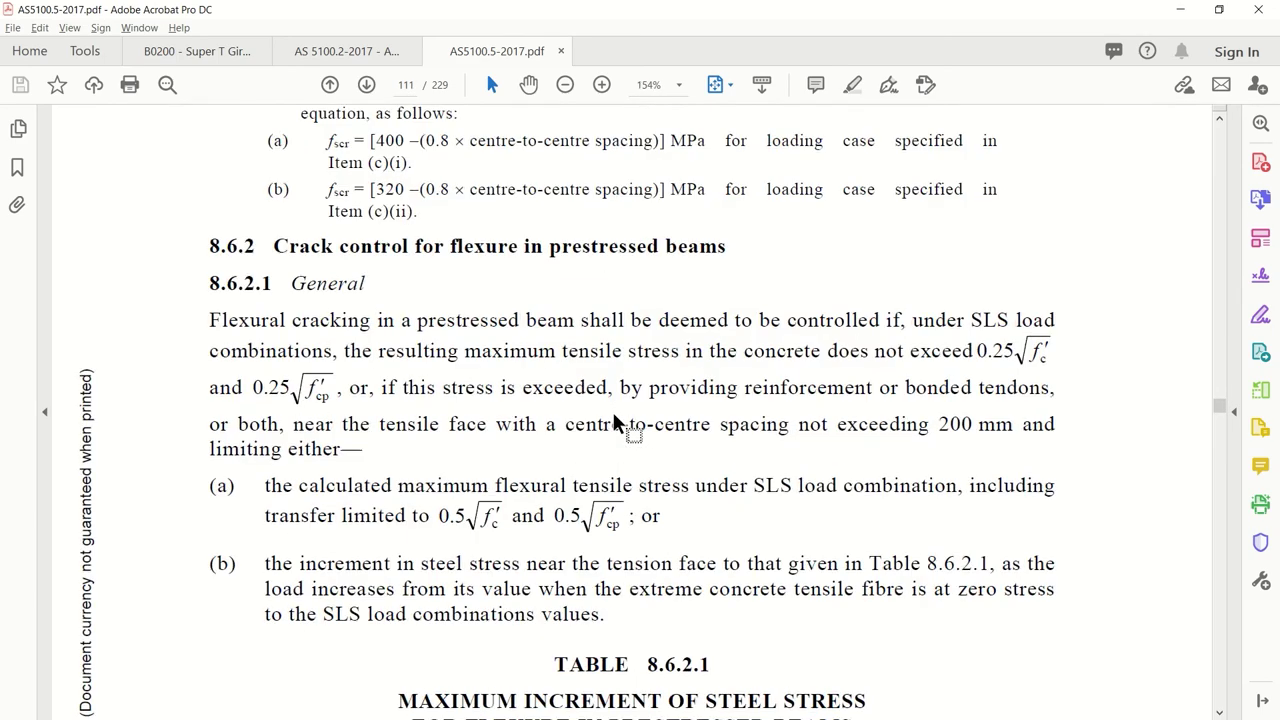
pyautogui.scroll(-2, 800, 434)
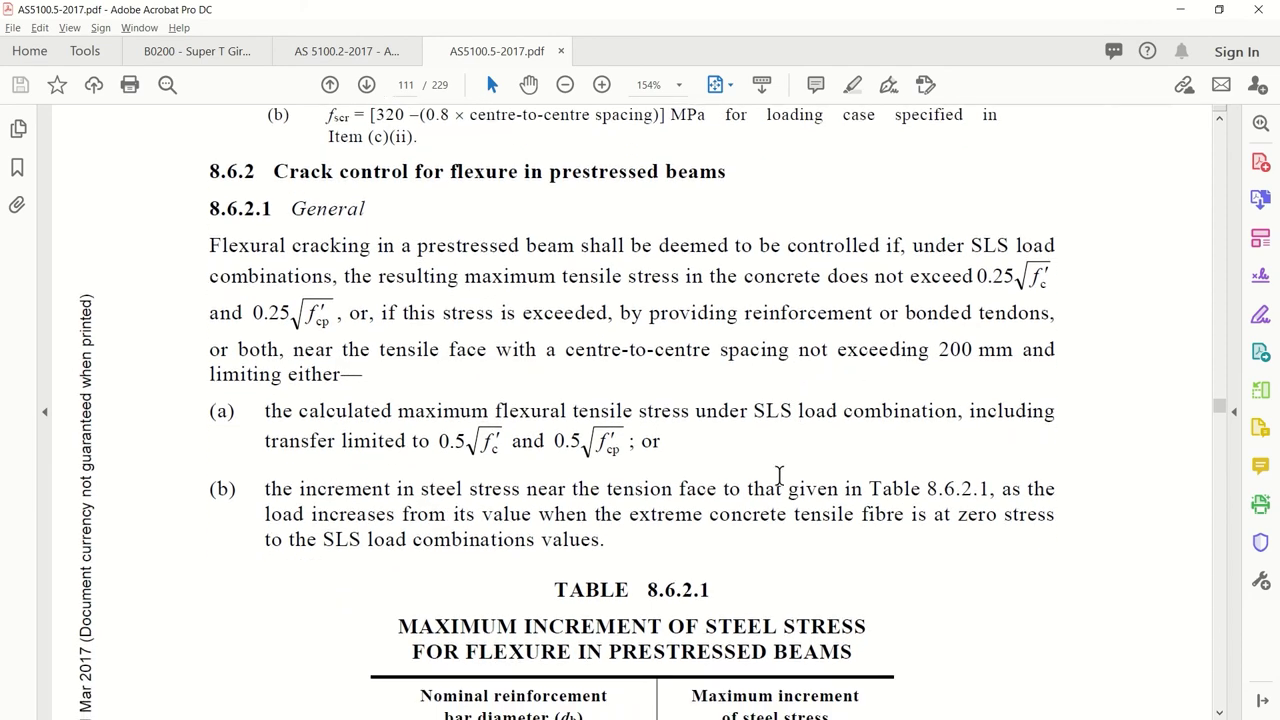
pyautogui.keyDown('ctrl'); pyautogui.scroll(-1, 777, 560); pyautogui.keyUp('ctrl')
pyautogui.scroll(-4, 760, 505)
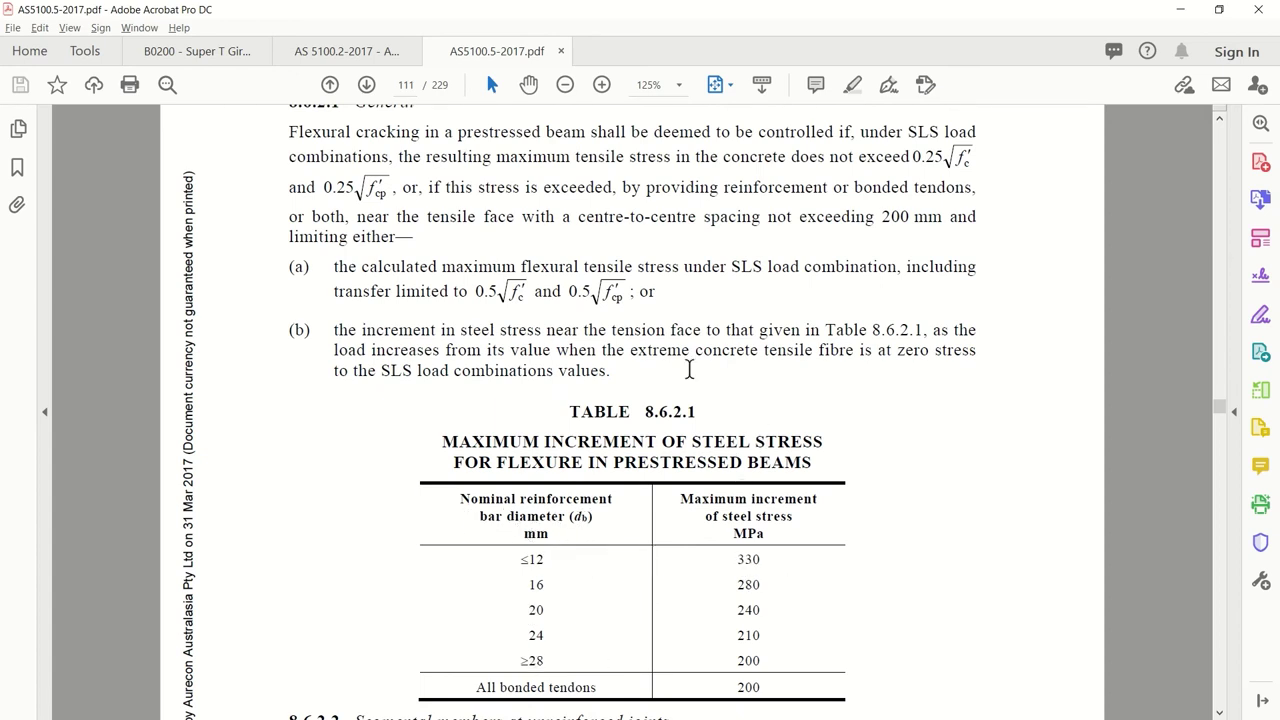
pyautogui.scroll(2, 684, 366)
pyautogui.scroll(1, 680, 362)
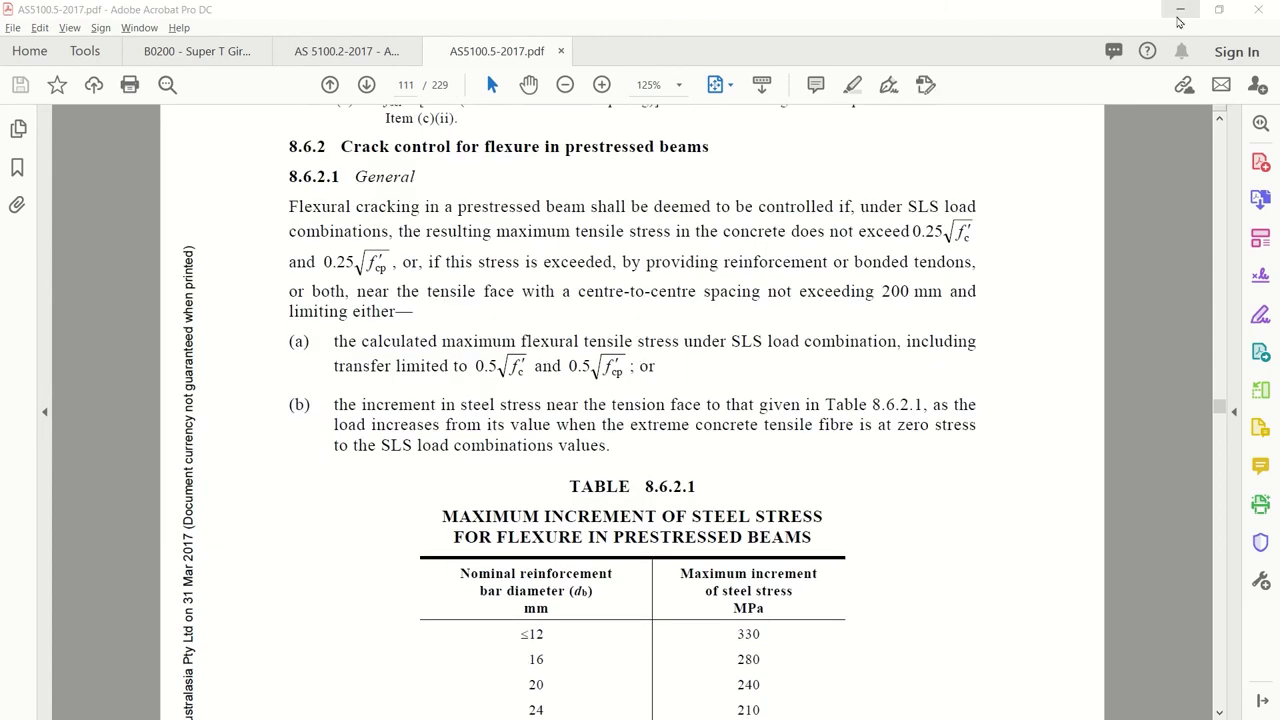
# Go back to the crack control section of the Excel 750_J report
pyautogui.hotkey('alt', 'Tab')
pyautogui.click(396, 407)
pyautogui.scroll(-1, 466, 434)
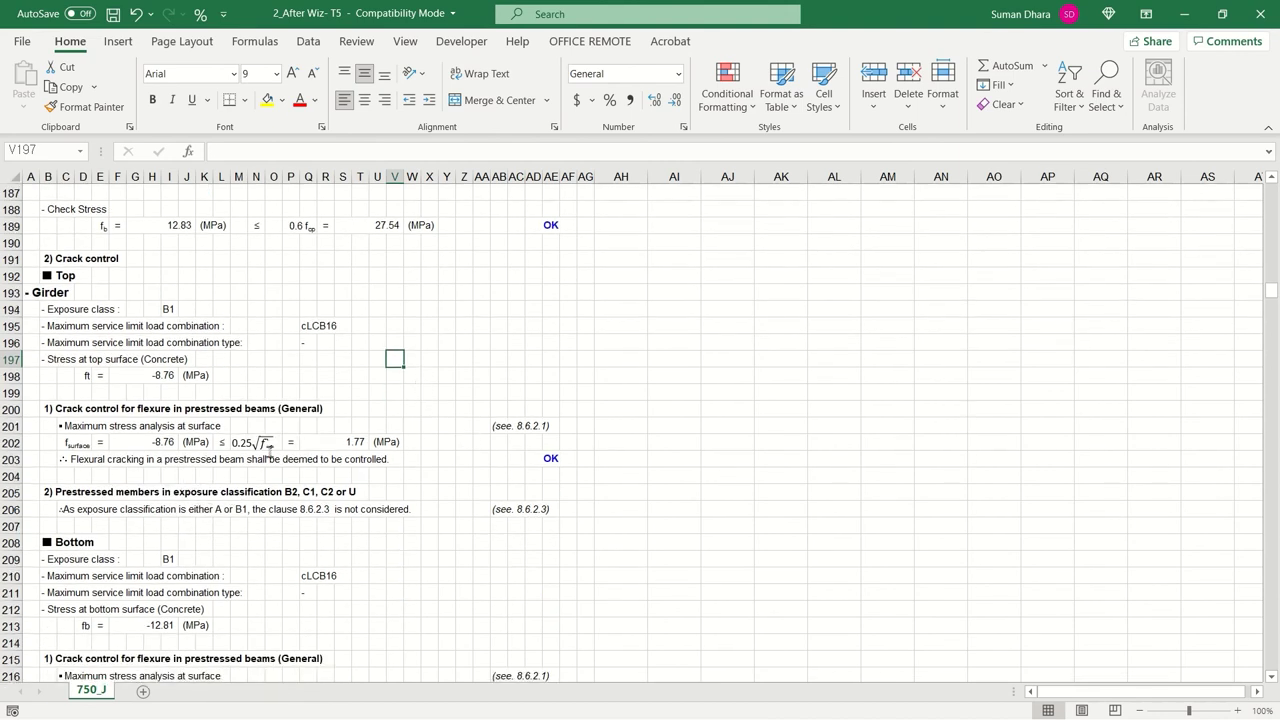
pyautogui.click(377, 410)
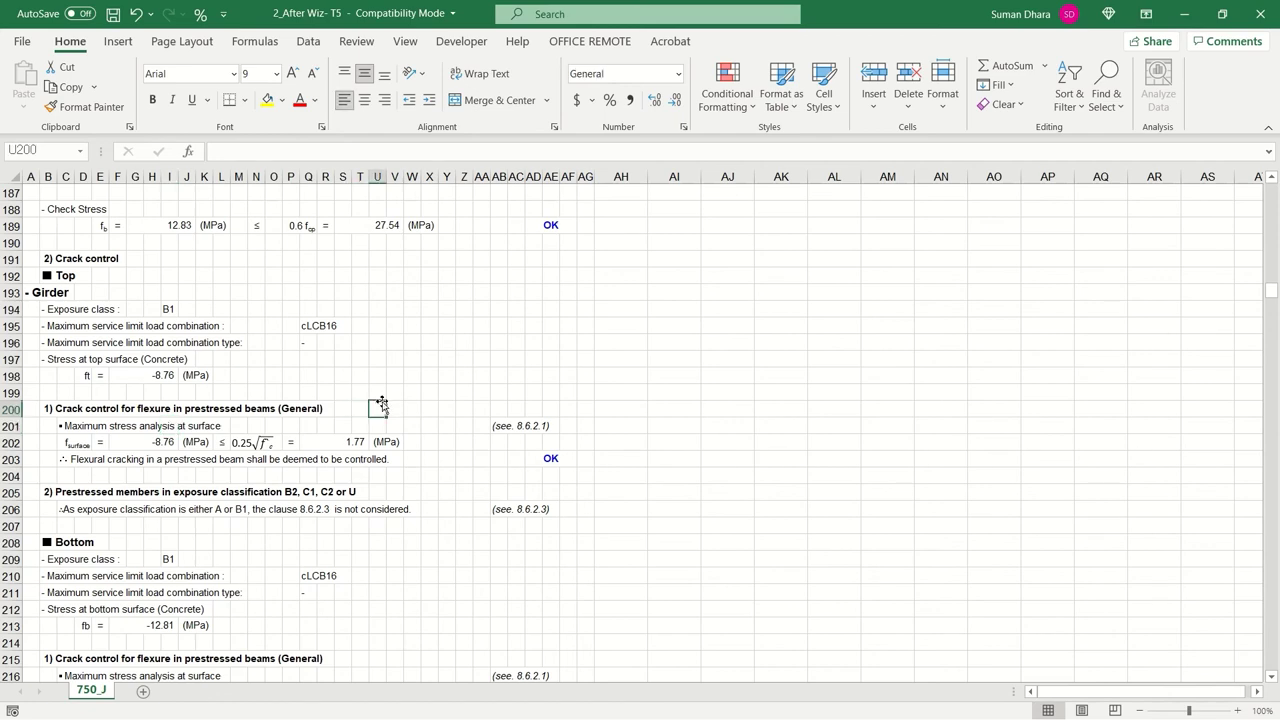
pyautogui.scroll(-2, 377, 415)
pyautogui.scroll(-2, 377, 415)
pyautogui.click(142, 326)
pyautogui.moveTo(69, 290); pyautogui.dragTo(332, 308)
pyautogui.click(392, 341)
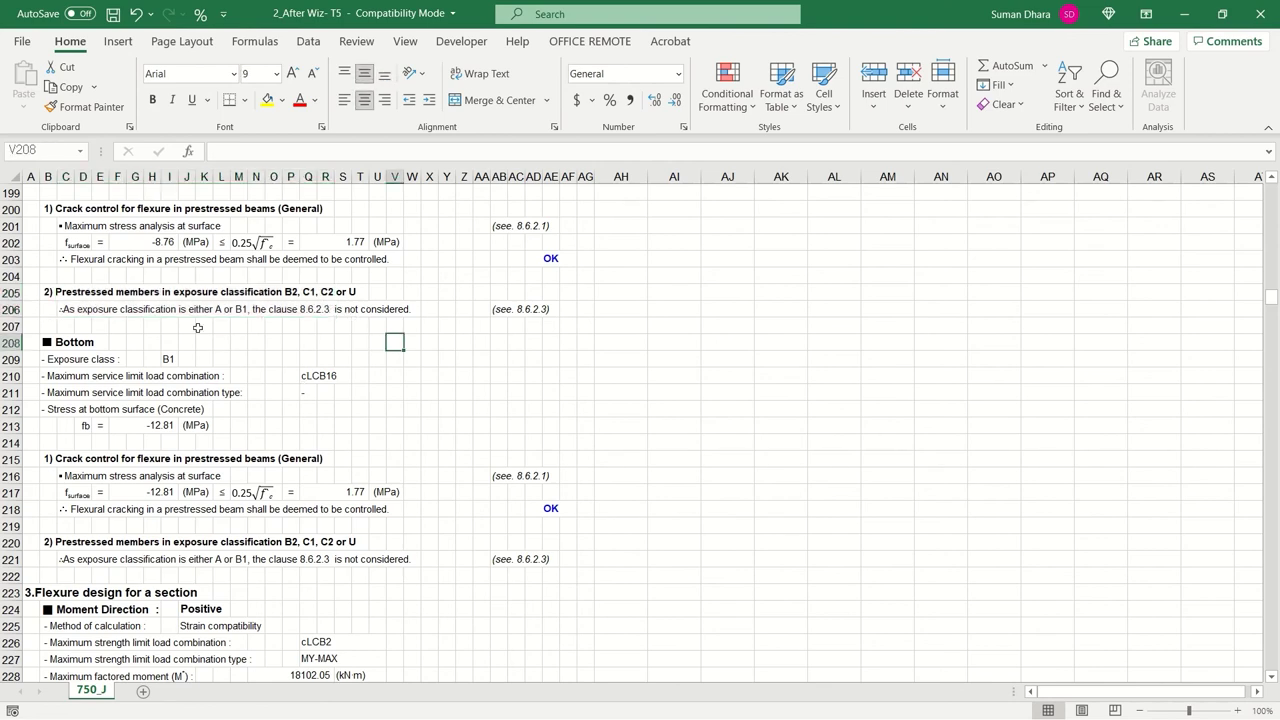
pyautogui.click(122, 295)
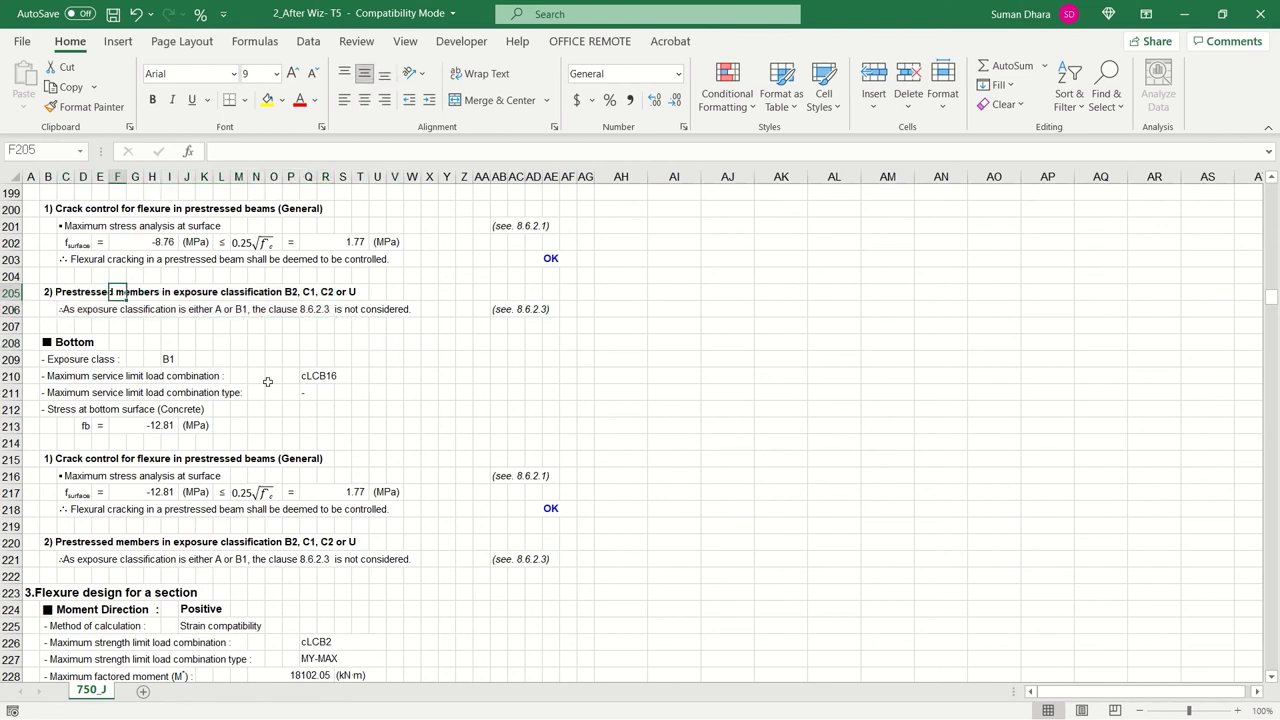
pyautogui.scroll(-2, 219, 334)
pyautogui.scroll(6, 255, 326)
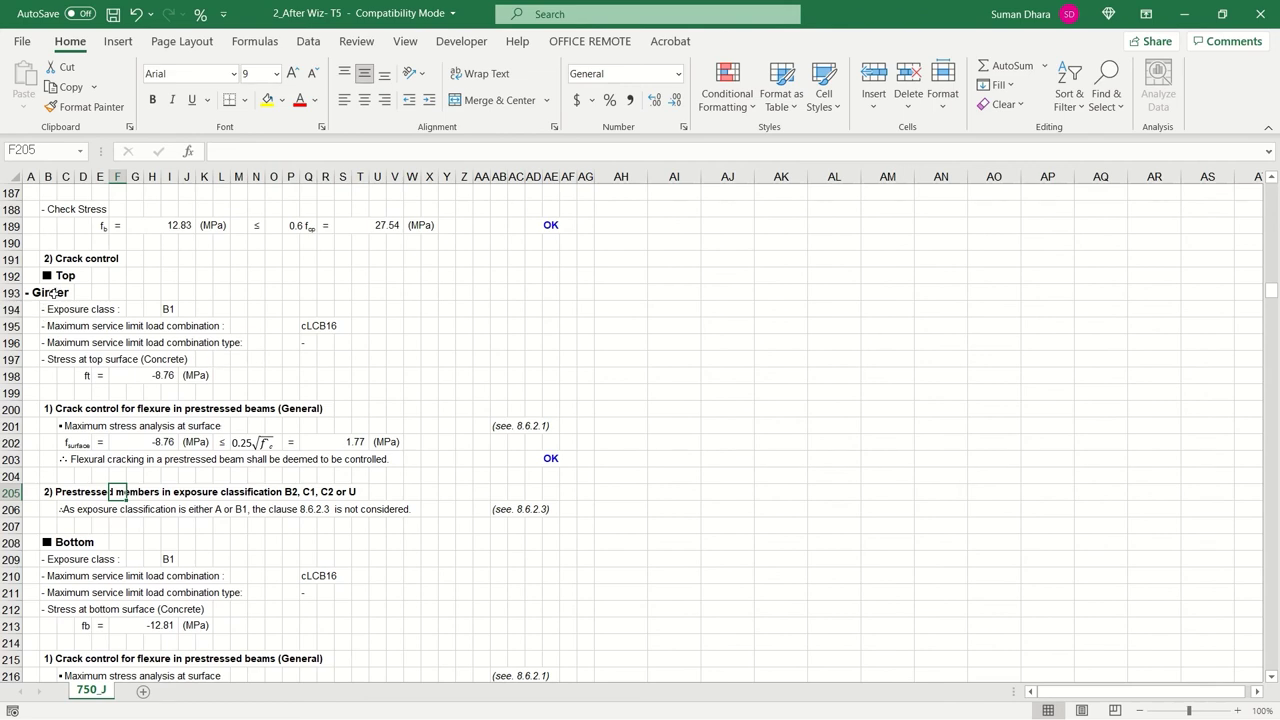
pyautogui.scroll(-5, 249, 475)
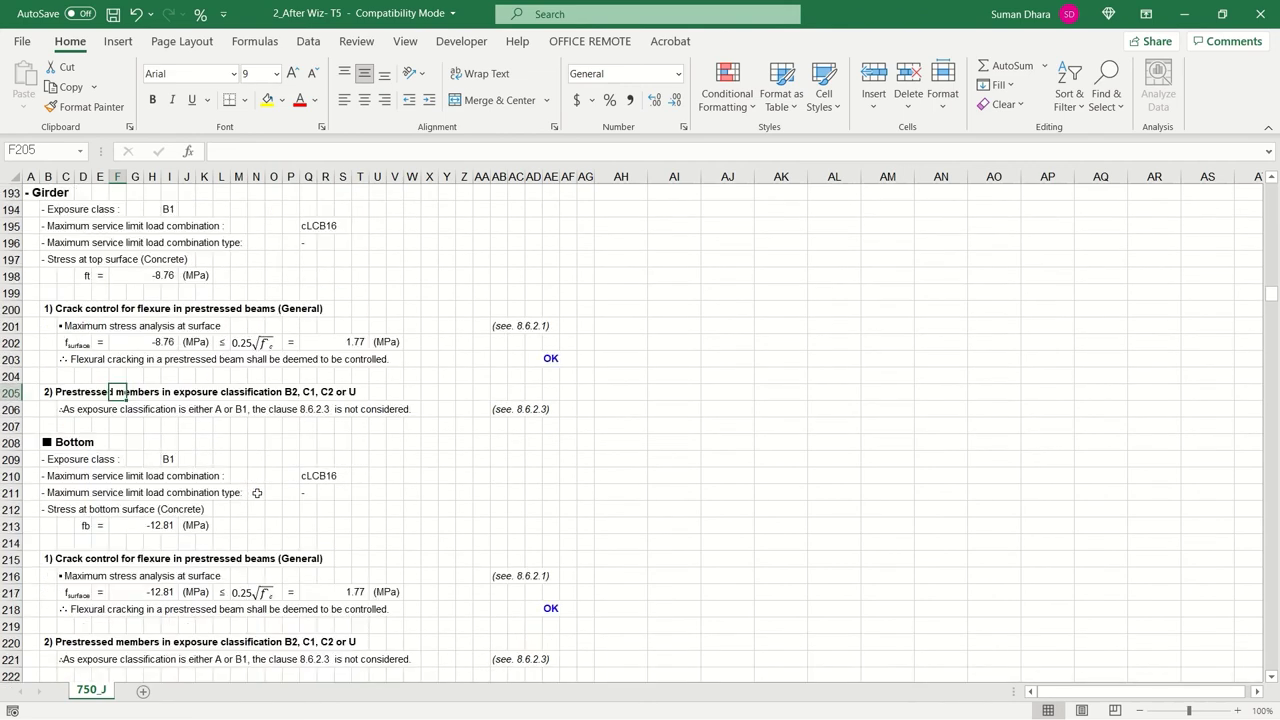
# Inspect the positive-moment flexure inputs: combination cLCB2, type MY-MAX, factored moment 18102.05
pyautogui.scroll(-5, 356, 478)
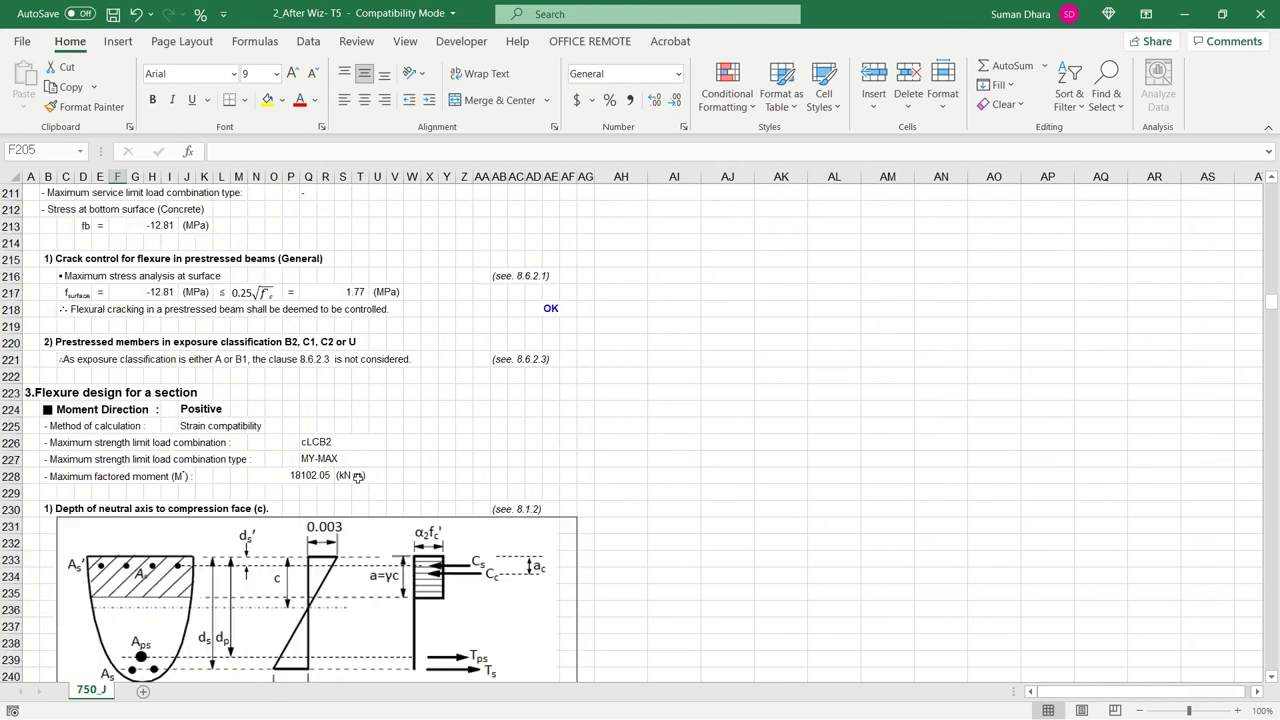
pyautogui.click(155, 310)
pyautogui.click(594, 345)
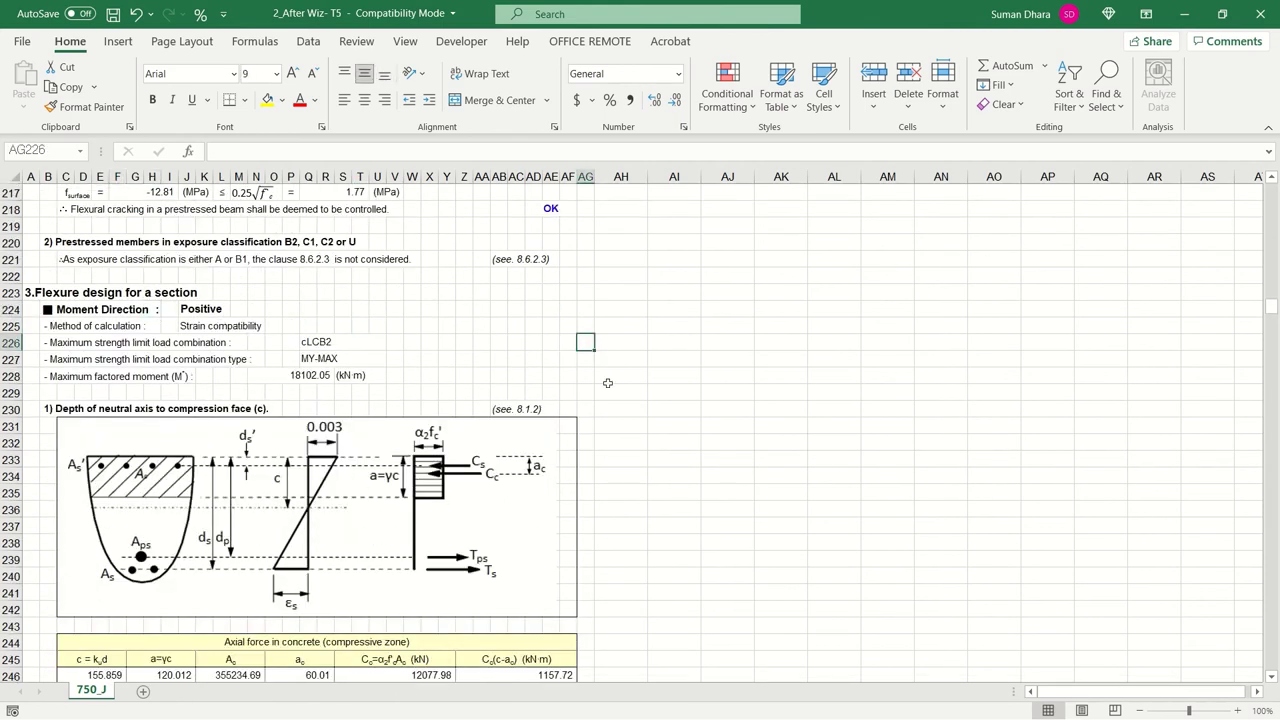
pyautogui.press('Up')
pyautogui.press('Left')
pyautogui.press('Left')
pyautogui.scroll(-1, 307, 283)
pyautogui.click(307, 291)
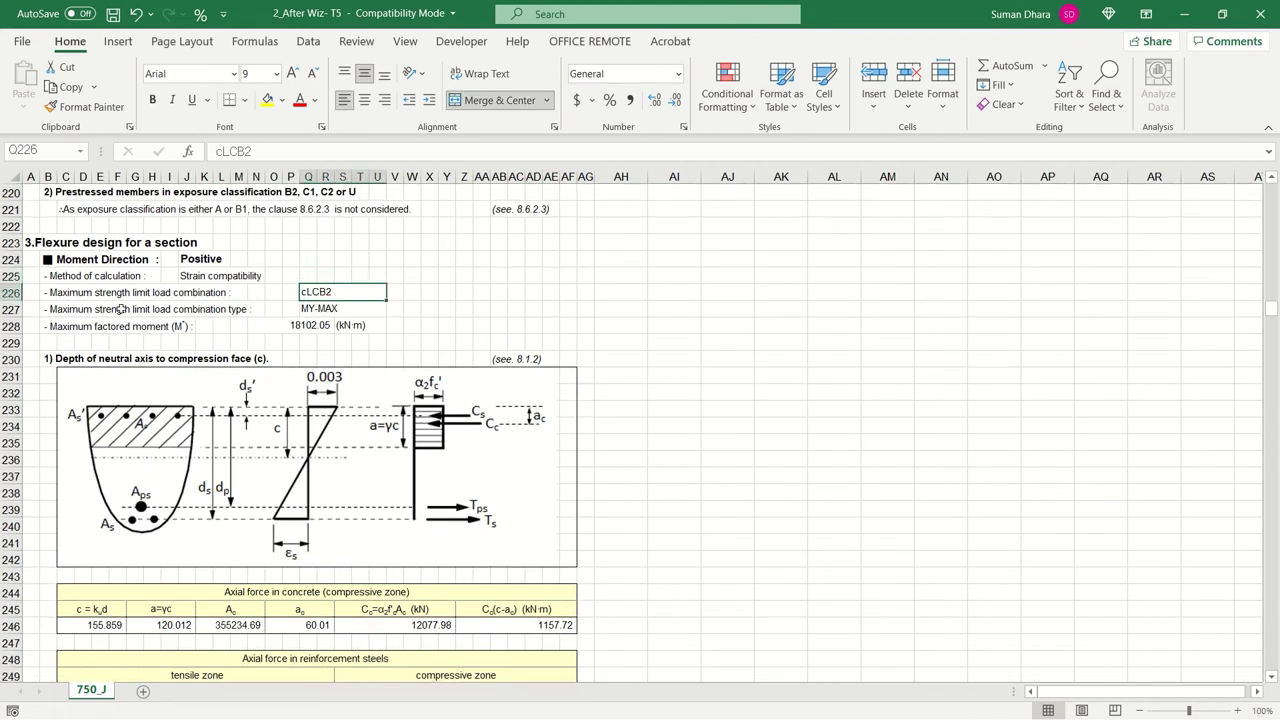
pyautogui.press('Down')
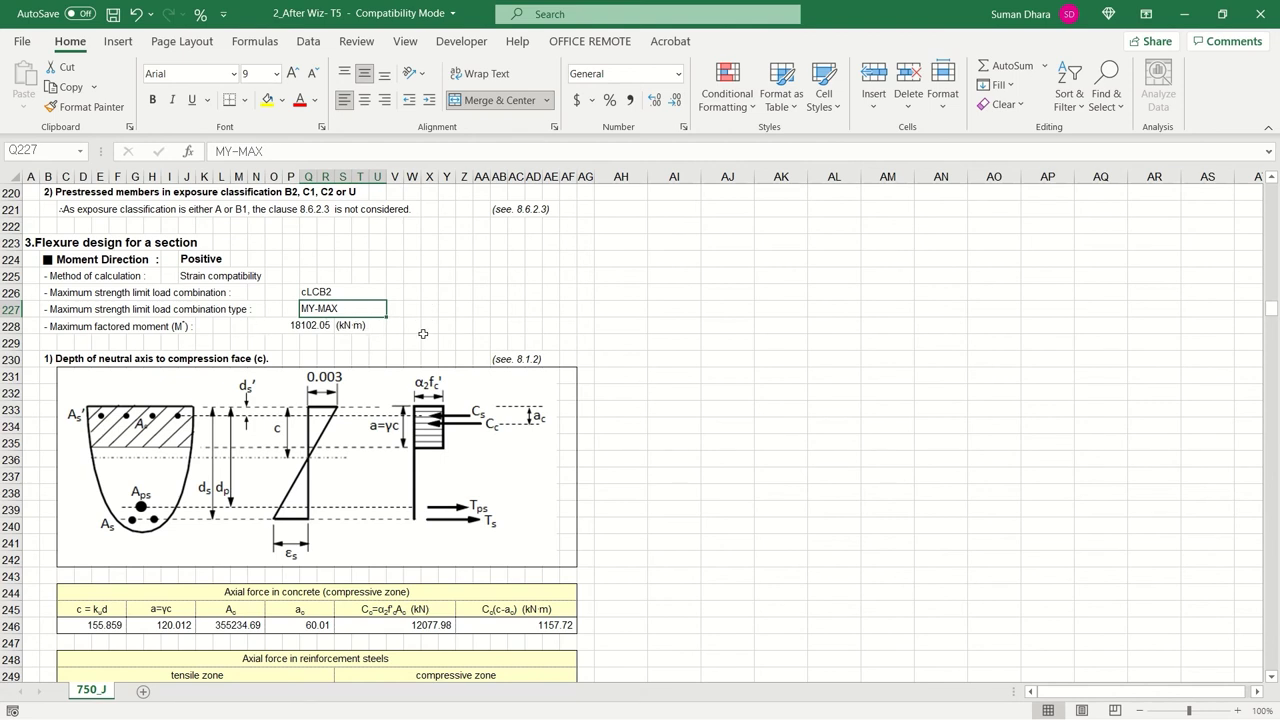
pyautogui.click(353, 293)
pyautogui.click(297, 325)
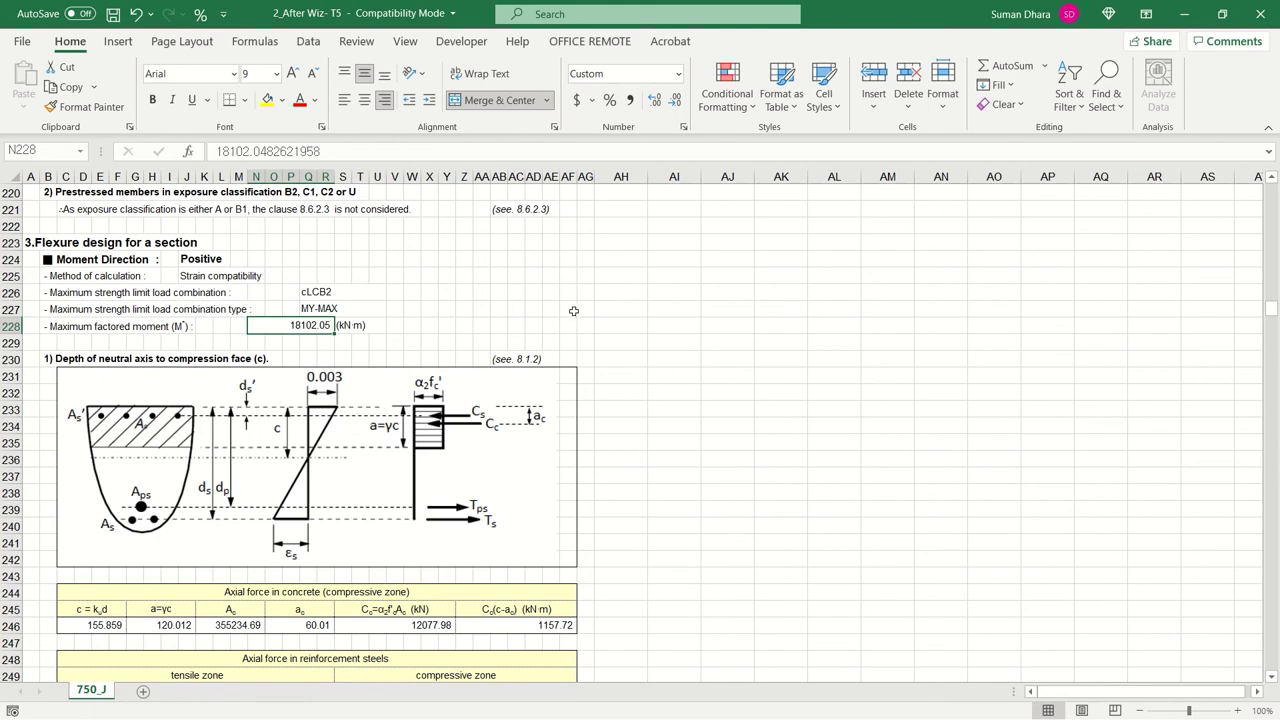
# Scan the tendon fps table down to the flexural resistance check, ΦMn 19088.24 kN·m OK
pyautogui.scroll(-19, 573, 311)
pyautogui.scroll(-12, 572, 320)
pyautogui.scroll(6, 572, 320)
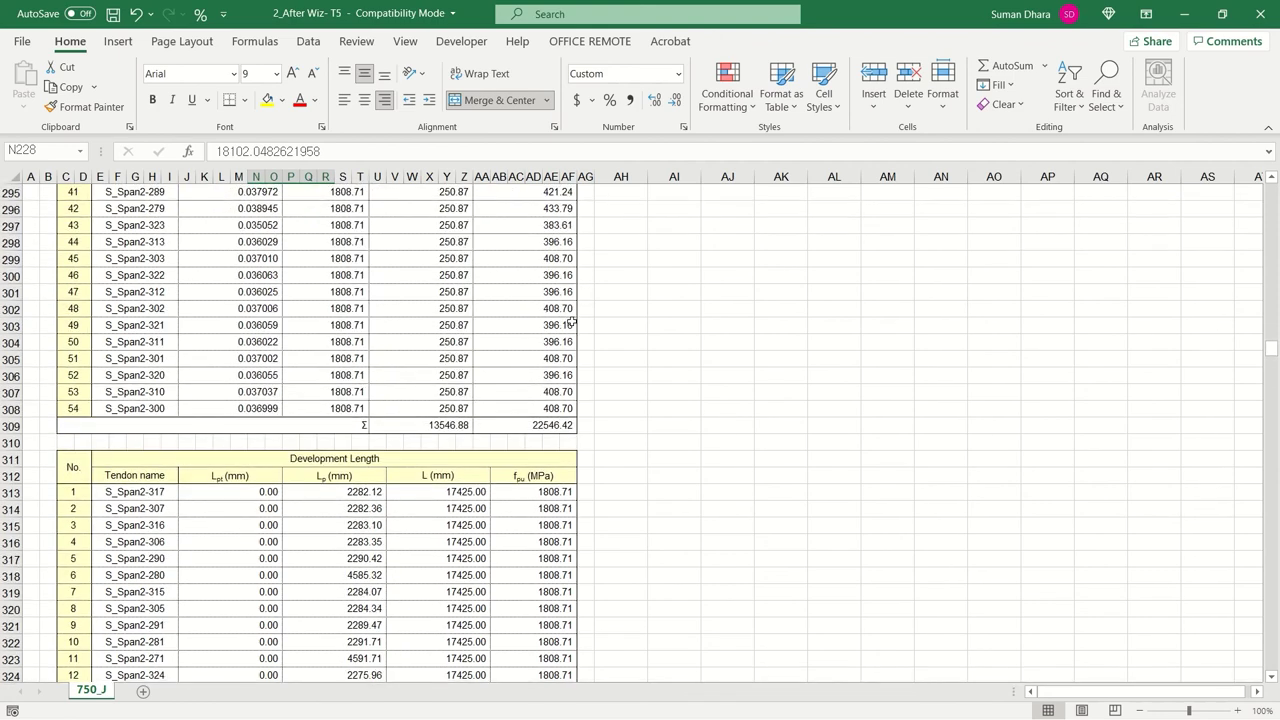
pyautogui.scroll(20, 572, 321)
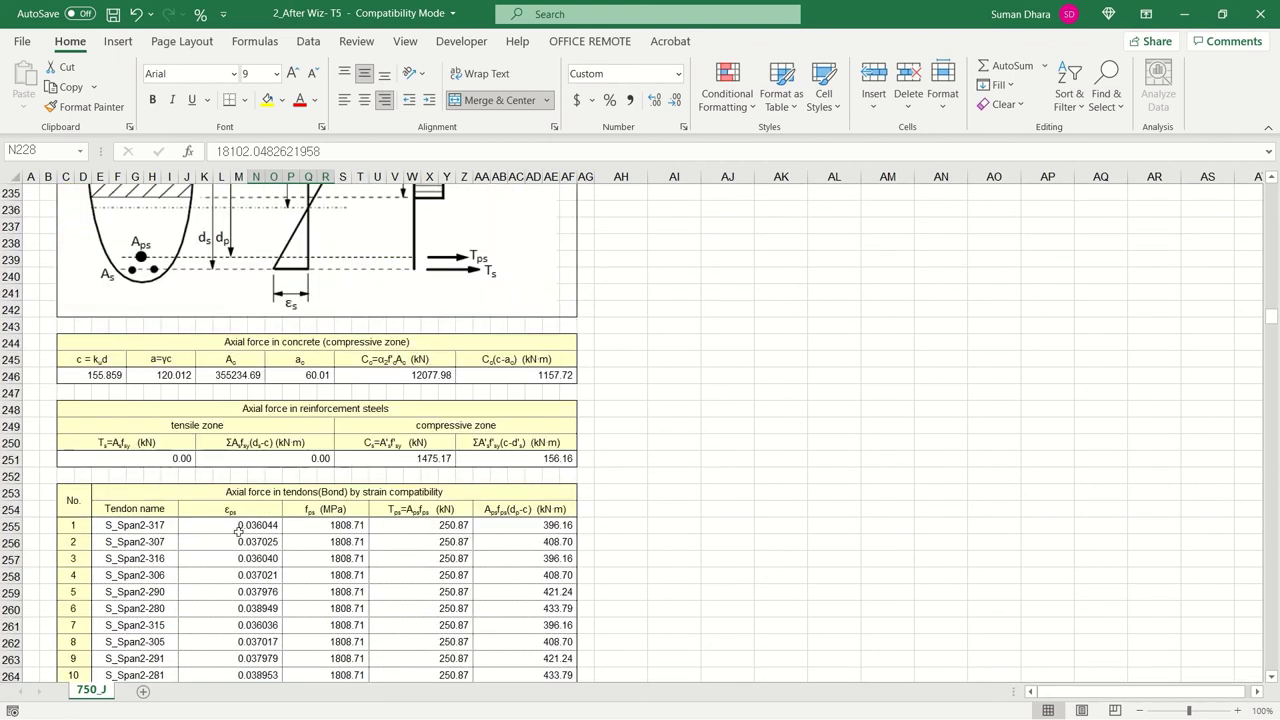
pyautogui.click(297, 511)
pyautogui.scroll(-20, 557, 530)
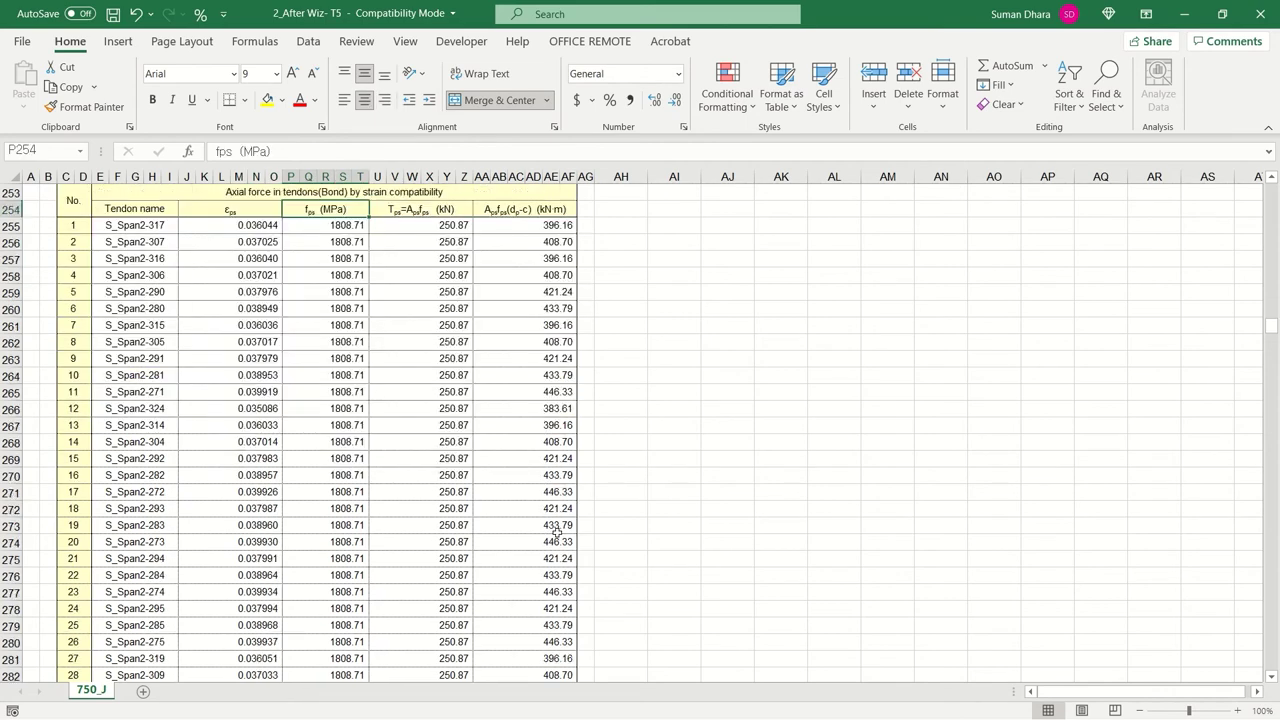
pyautogui.scroll(-4, 558, 535)
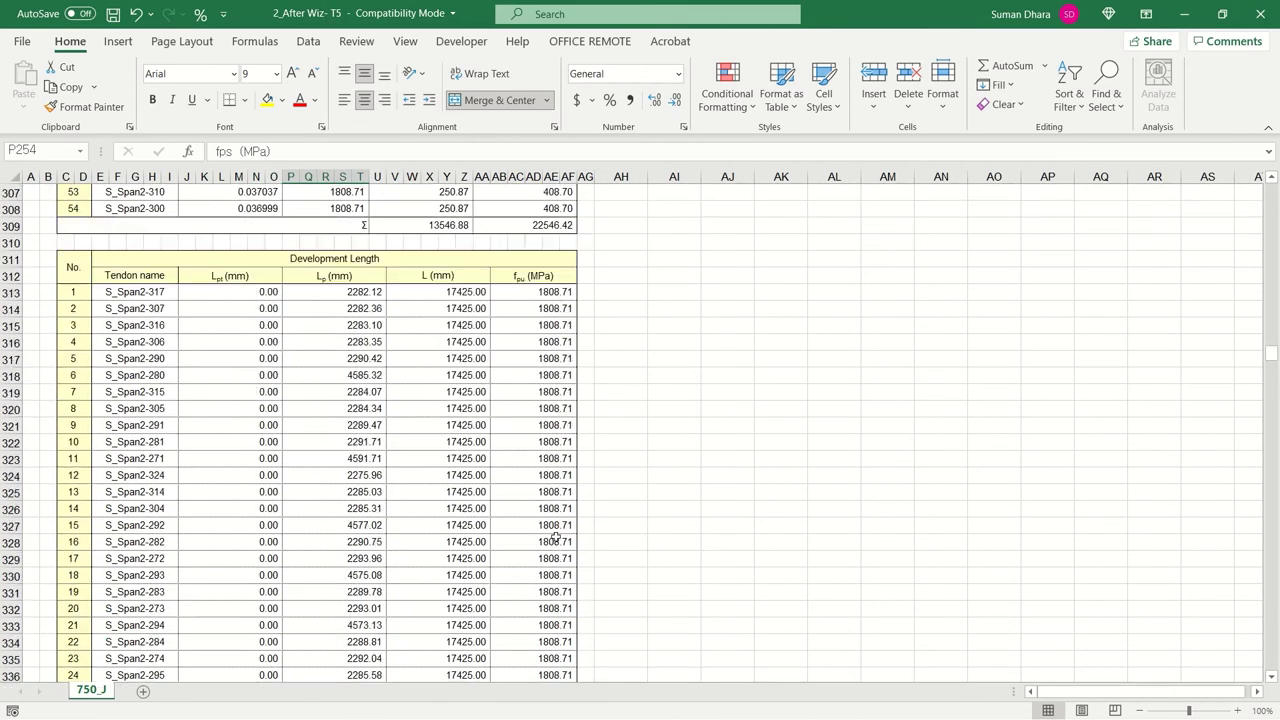
pyautogui.scroll(-16, 536, 370)
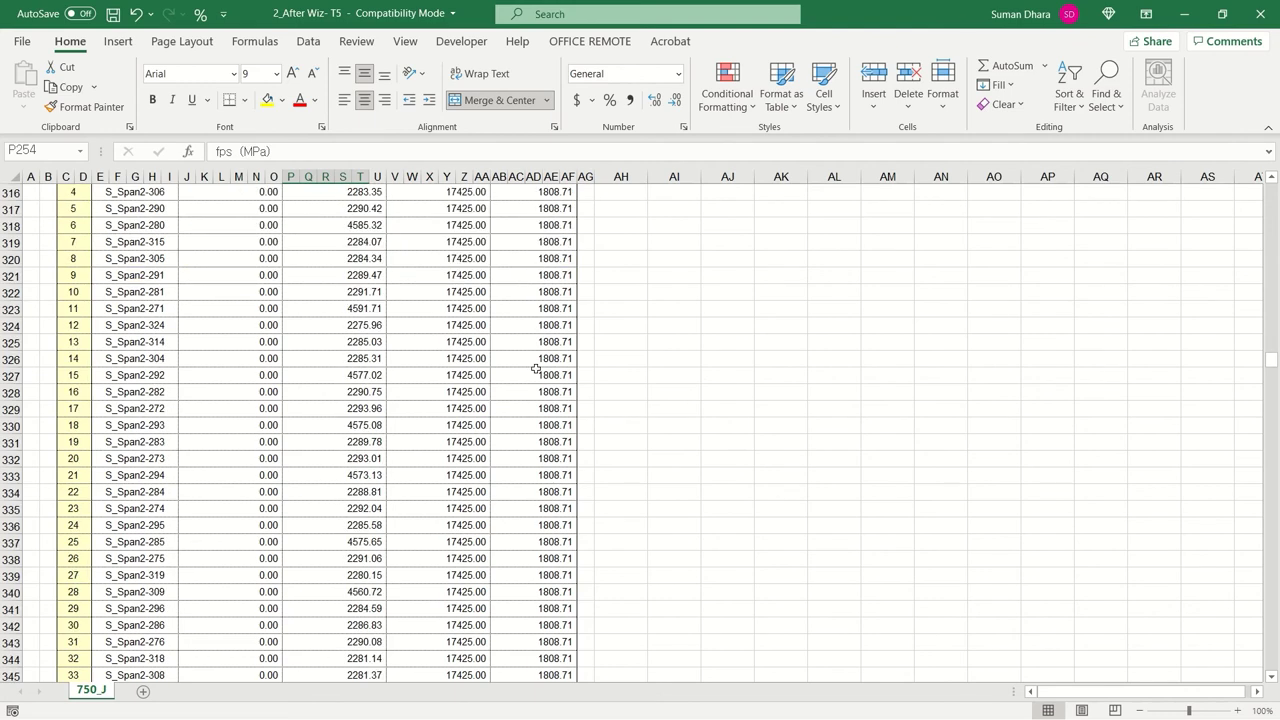
pyautogui.scroll(-1, 536, 370)
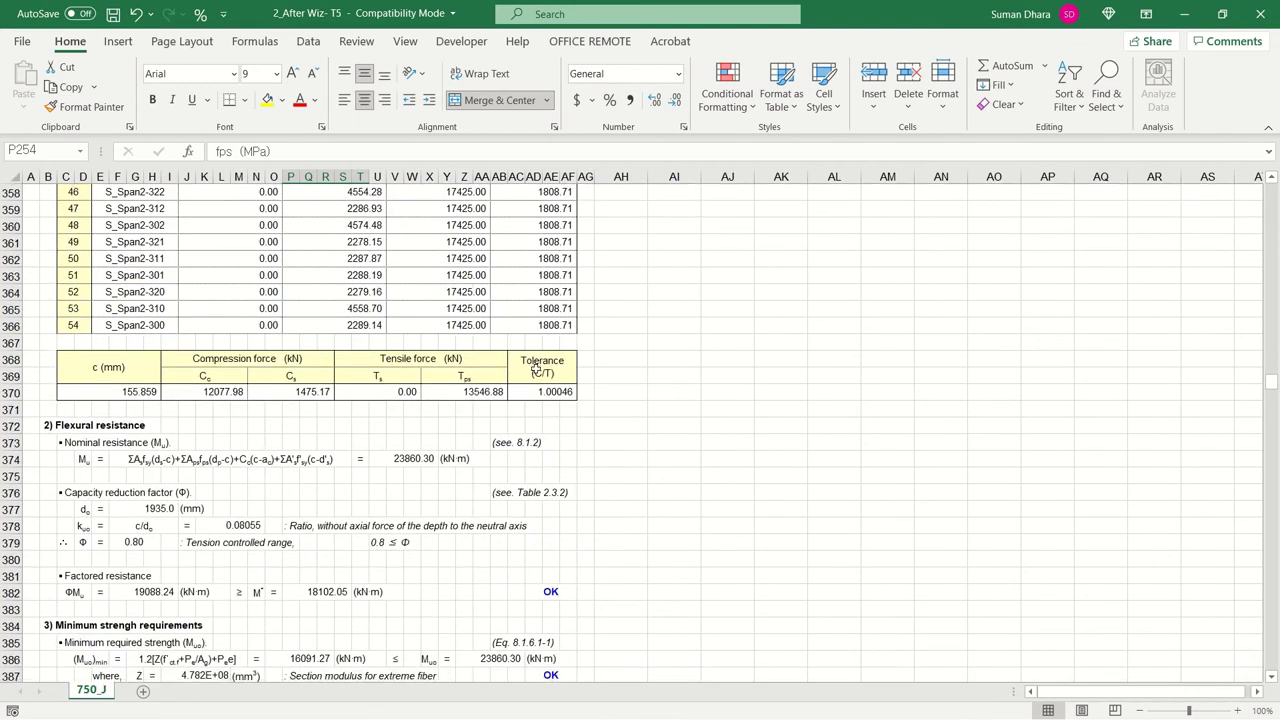
pyautogui.click(216, 392)
pyautogui.click(325, 395)
pyautogui.click(405, 393)
pyautogui.click(494, 396)
pyautogui.click(642, 412)
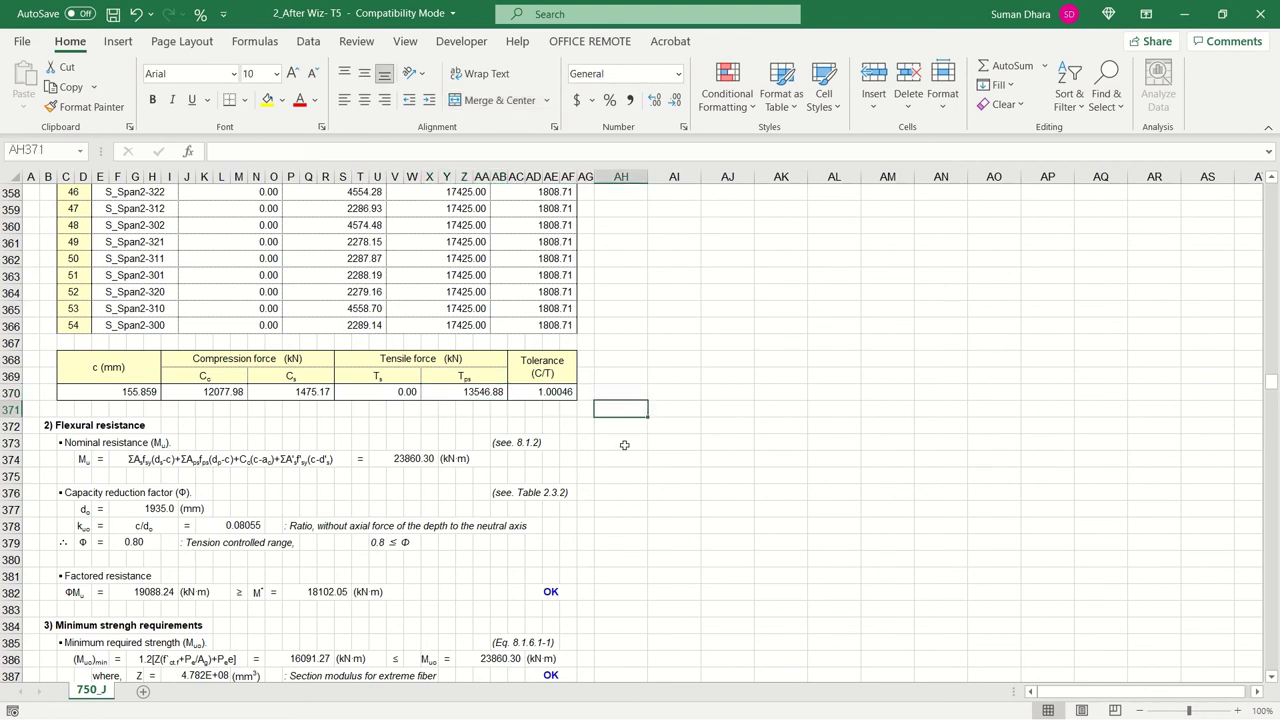
pyautogui.click(136, 391)
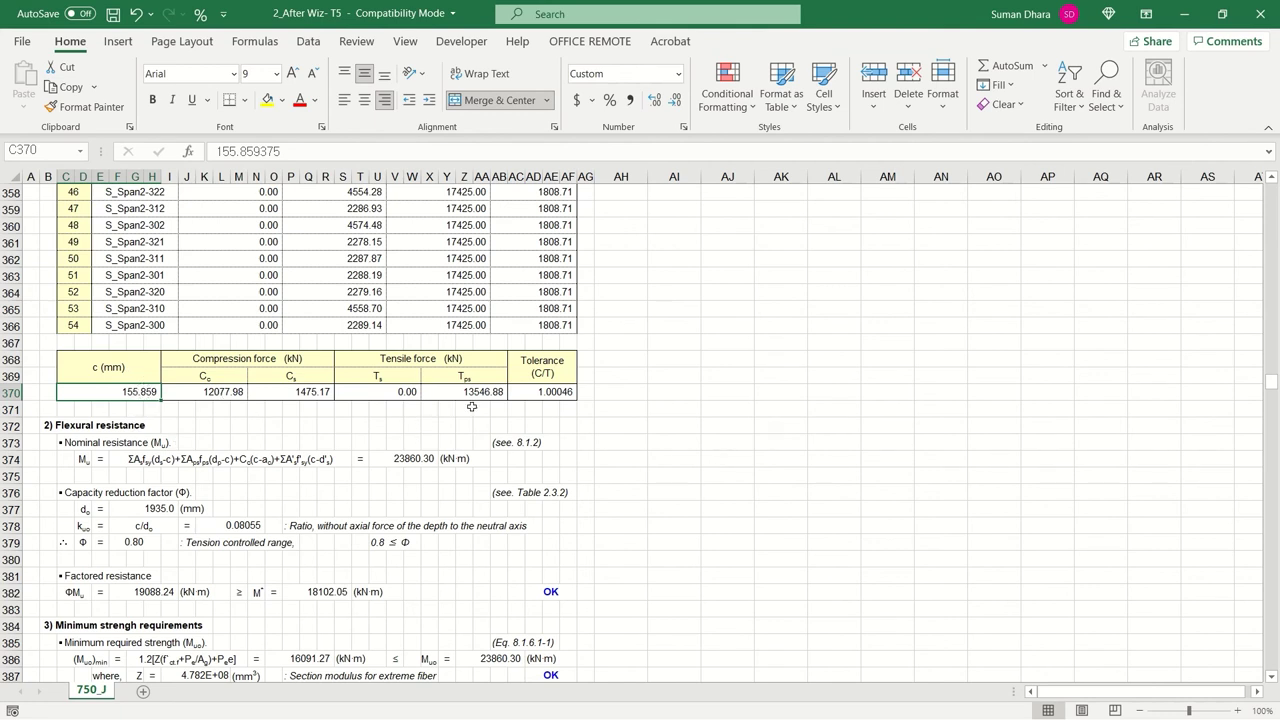
pyautogui.click(540, 392)
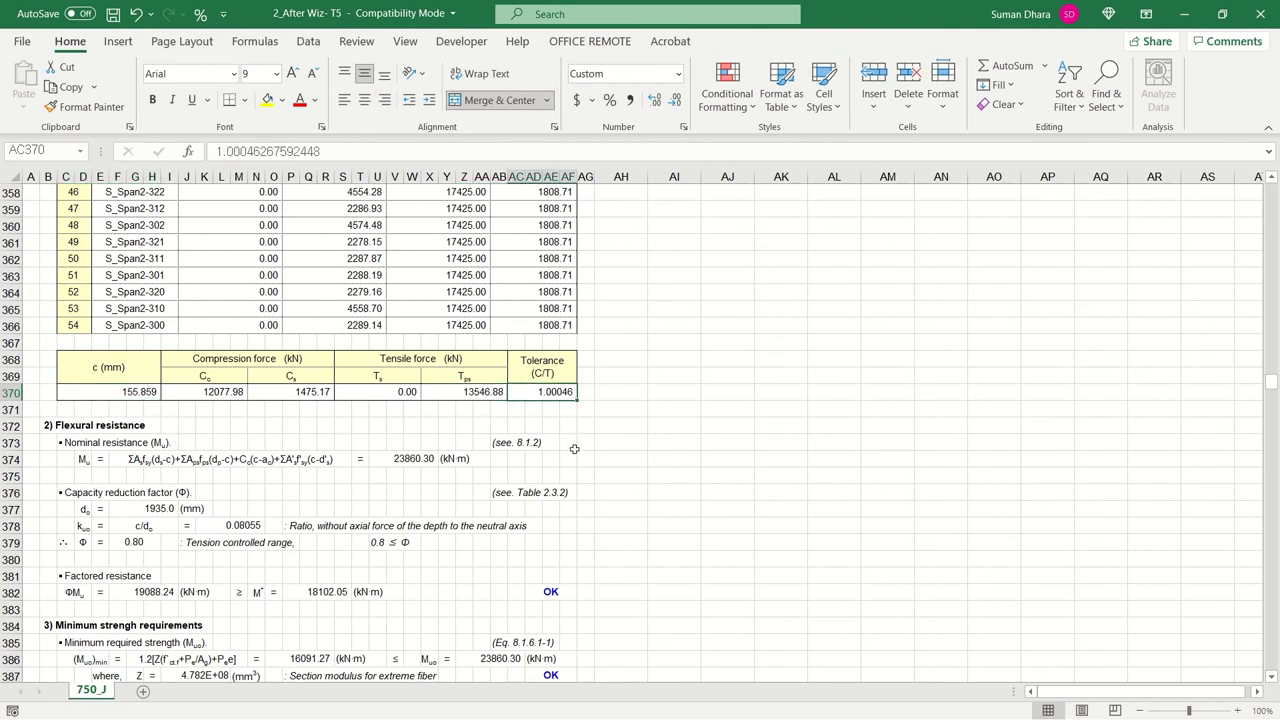
pyautogui.click(131, 390)
pyautogui.click(376, 455)
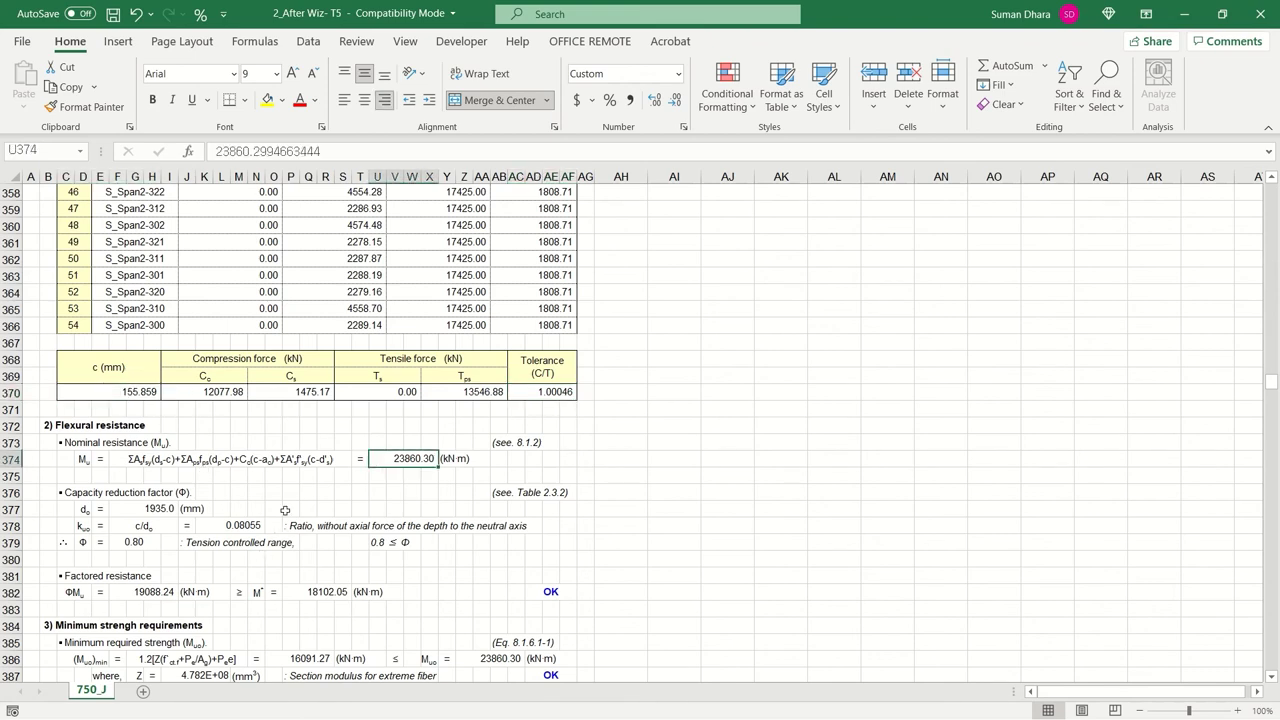
pyautogui.scroll(-2, 96, 484)
pyautogui.click(147, 359)
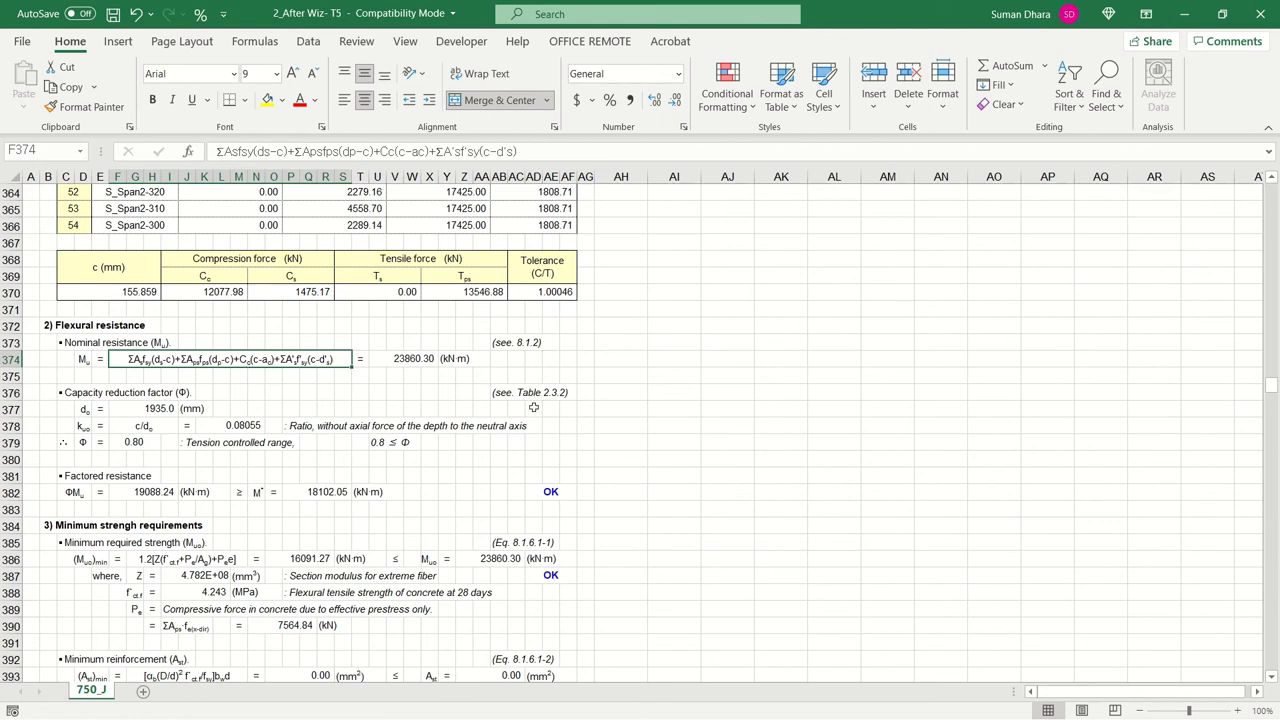
pyautogui.hotkey('alt', 'Tab')
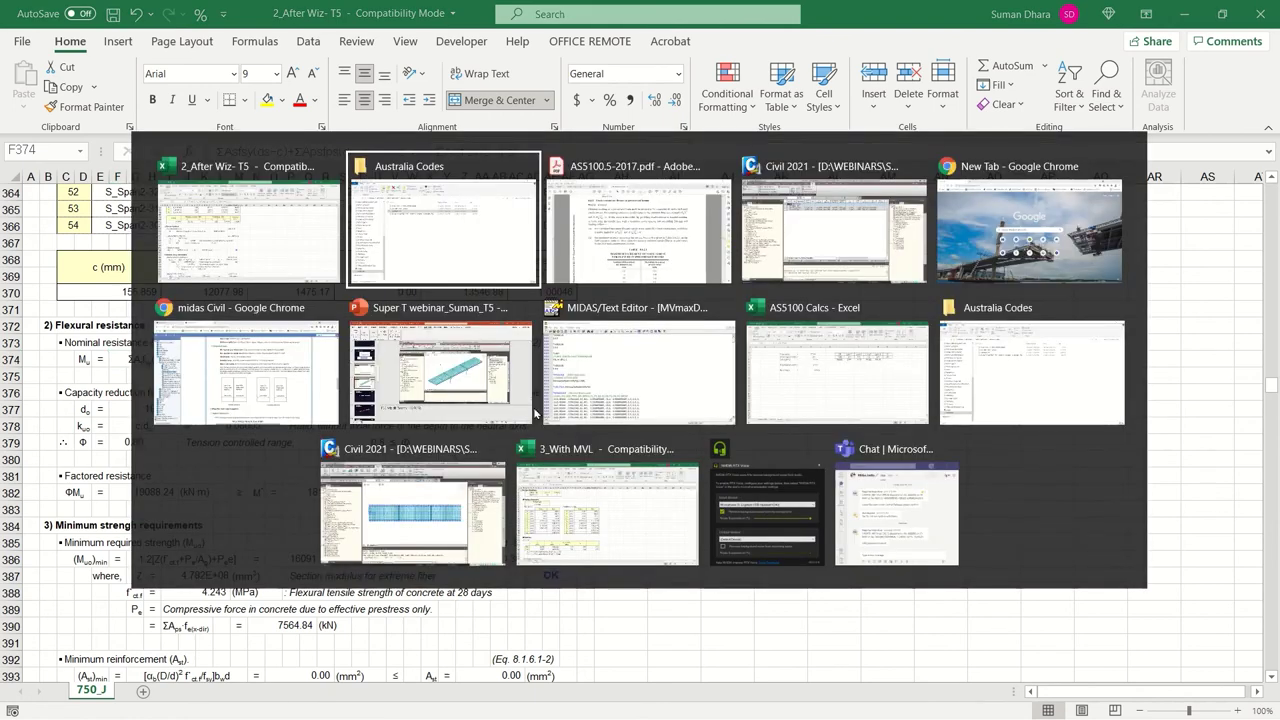
# Show AS5100.5 at full page, read clause 8.1.2 on page 88, then minimize Acrobat
pyautogui.press('Escape')
pyautogui.hotkey('alt', 'Tab')
pyautogui.hotkey('alt', 'Tab')
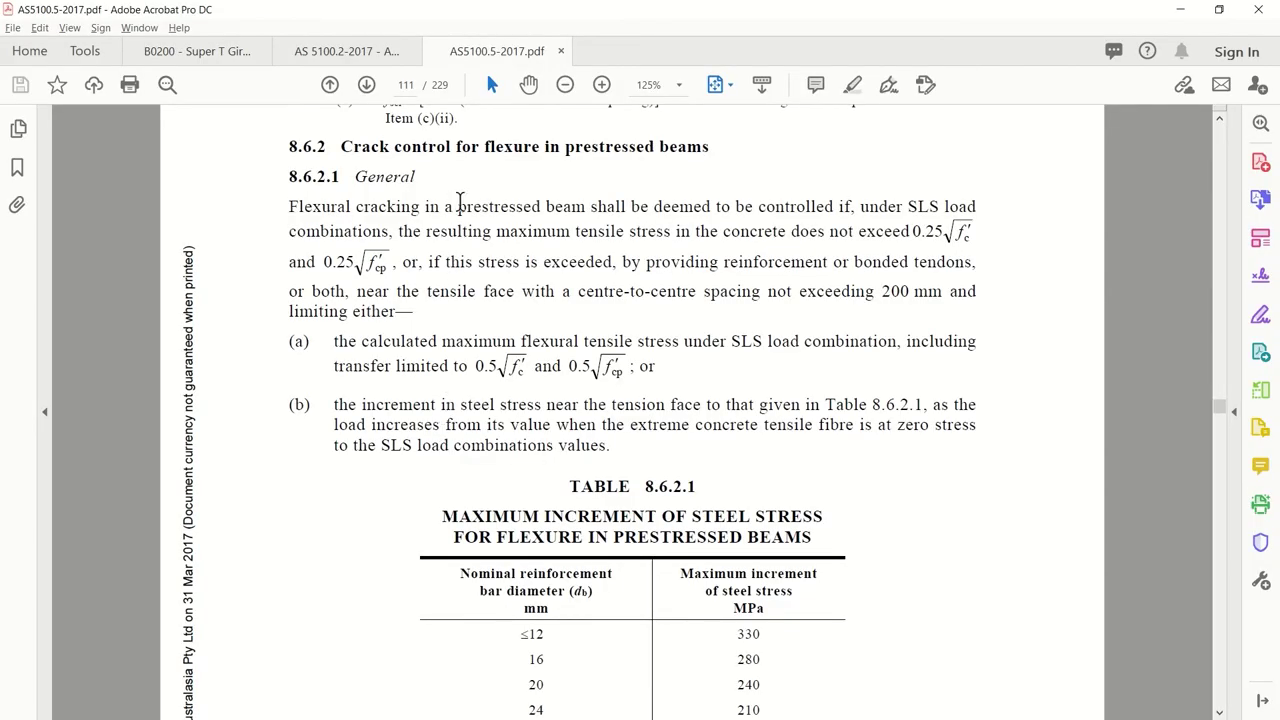
pyautogui.click(718, 84)
pyautogui.click(740, 130)
pyautogui.moveTo(1212, 402); pyautogui.dragTo(1222, 350)
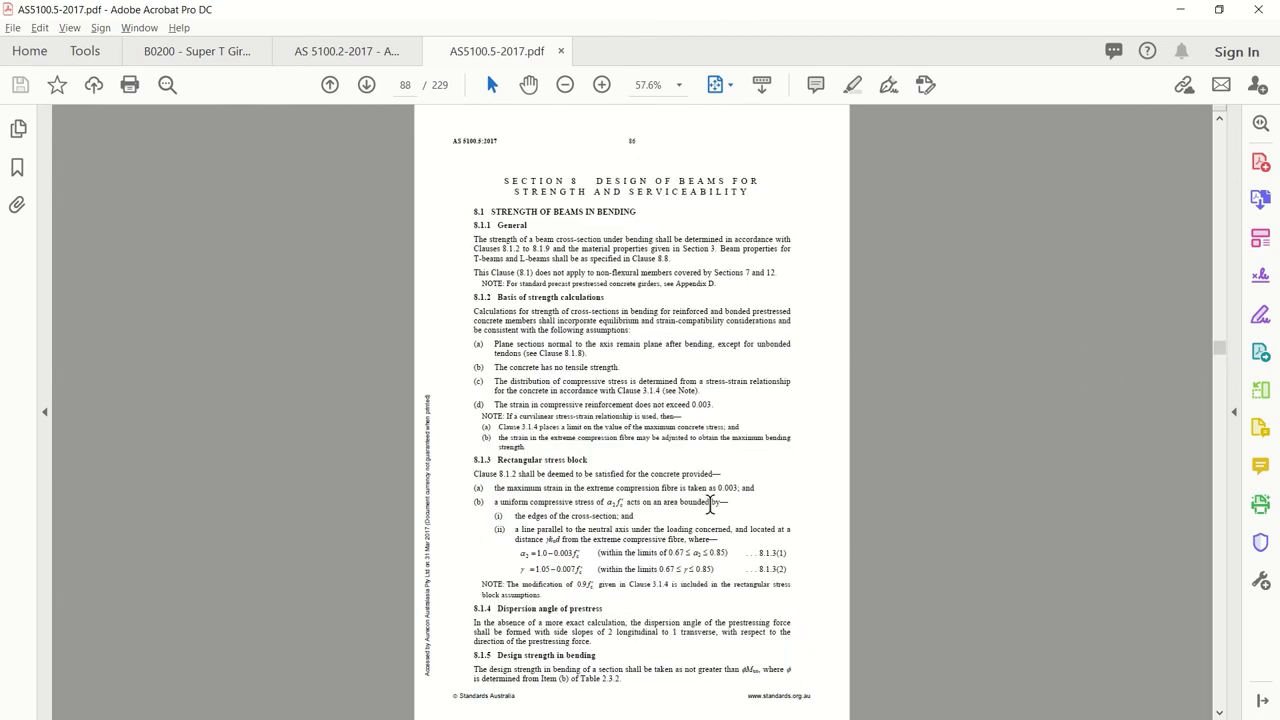
pyautogui.keyDown('ctrl'); pyautogui.scroll(3, 562, 382); pyautogui.keyUp('ctrl')
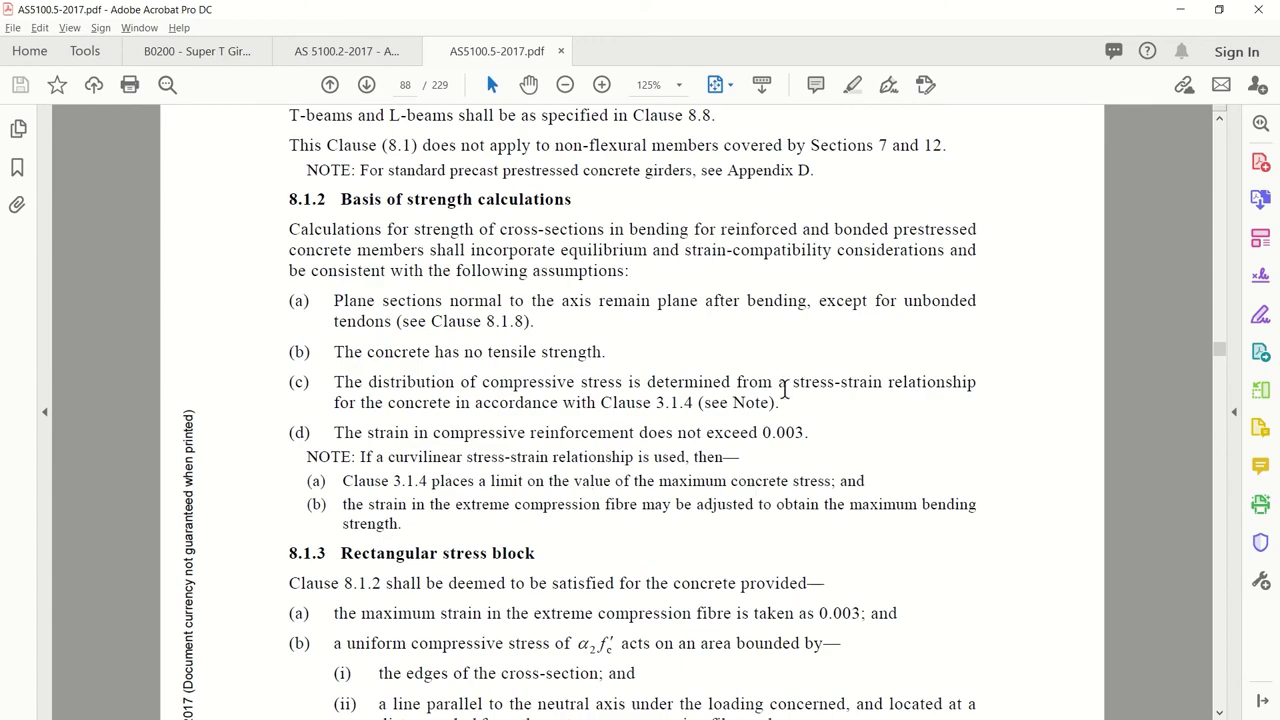
pyautogui.click(1180, 9)
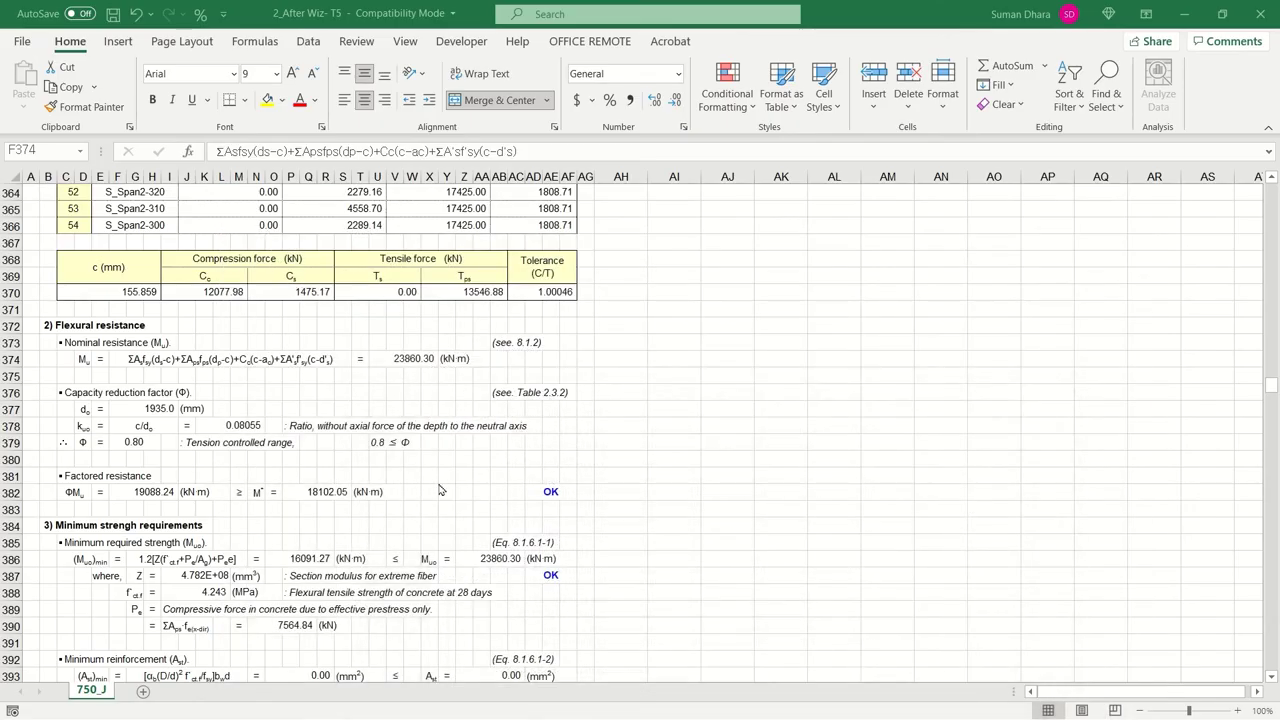
# Scroll past the negative-moment and development length tables to section 4, Shear design
pyautogui.click(492, 460)
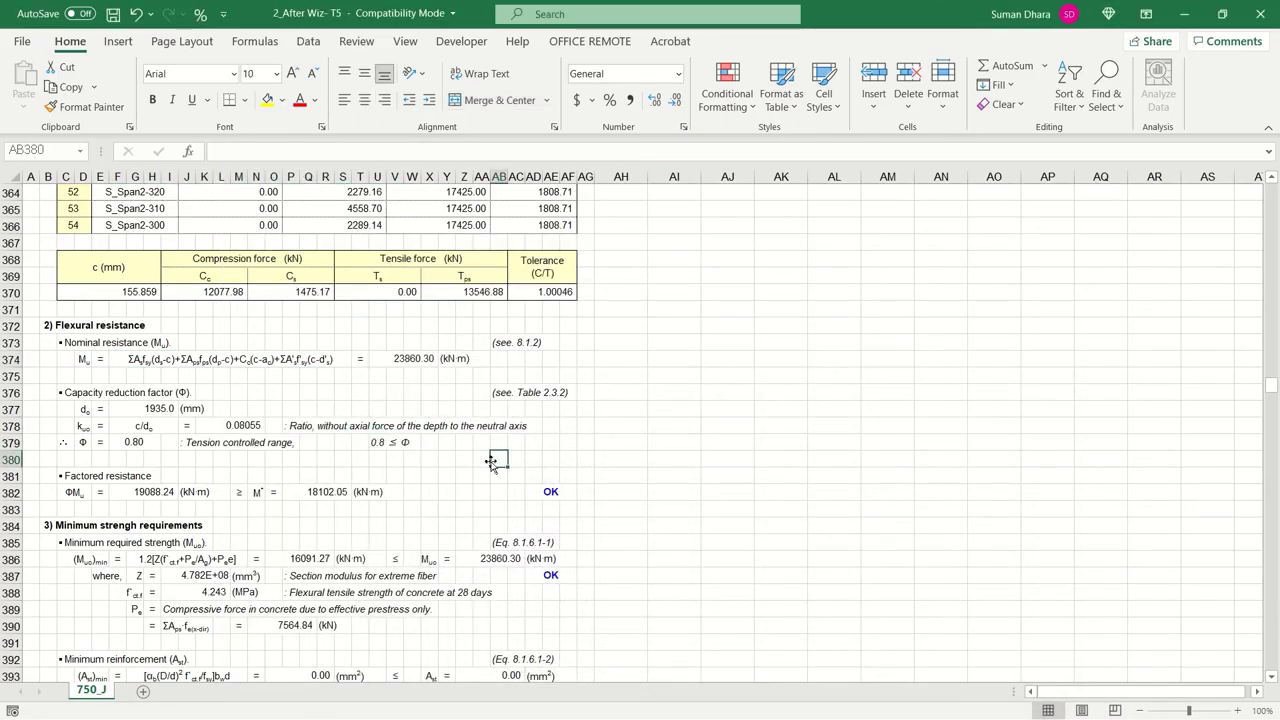
pyautogui.scroll(-5, 491, 462)
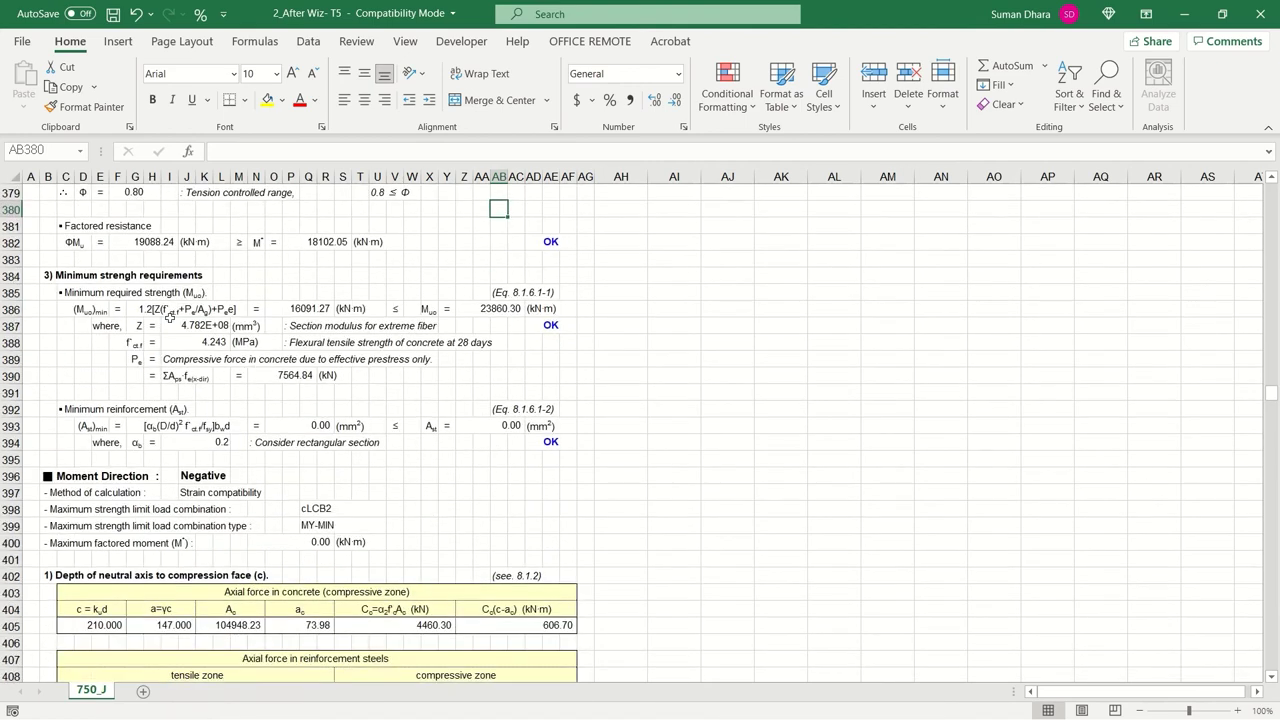
pyautogui.scroll(-11, 326, 442)
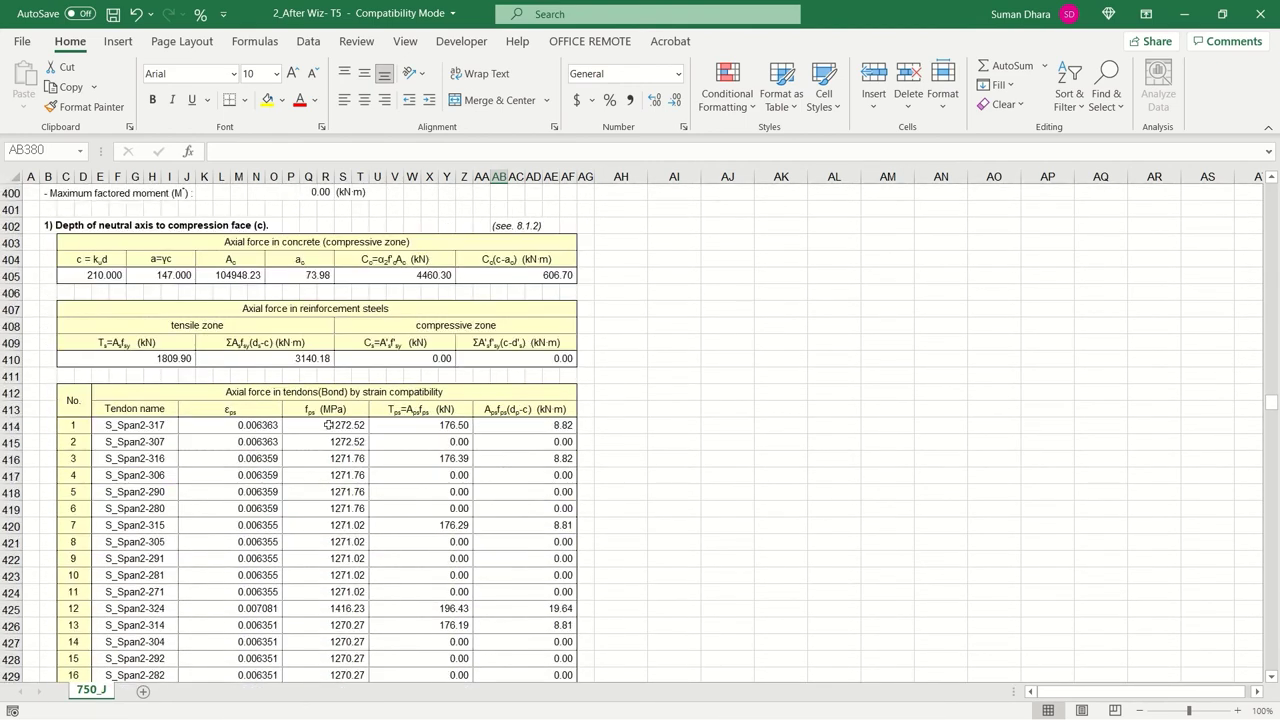
pyautogui.scroll(-20, 328, 425)
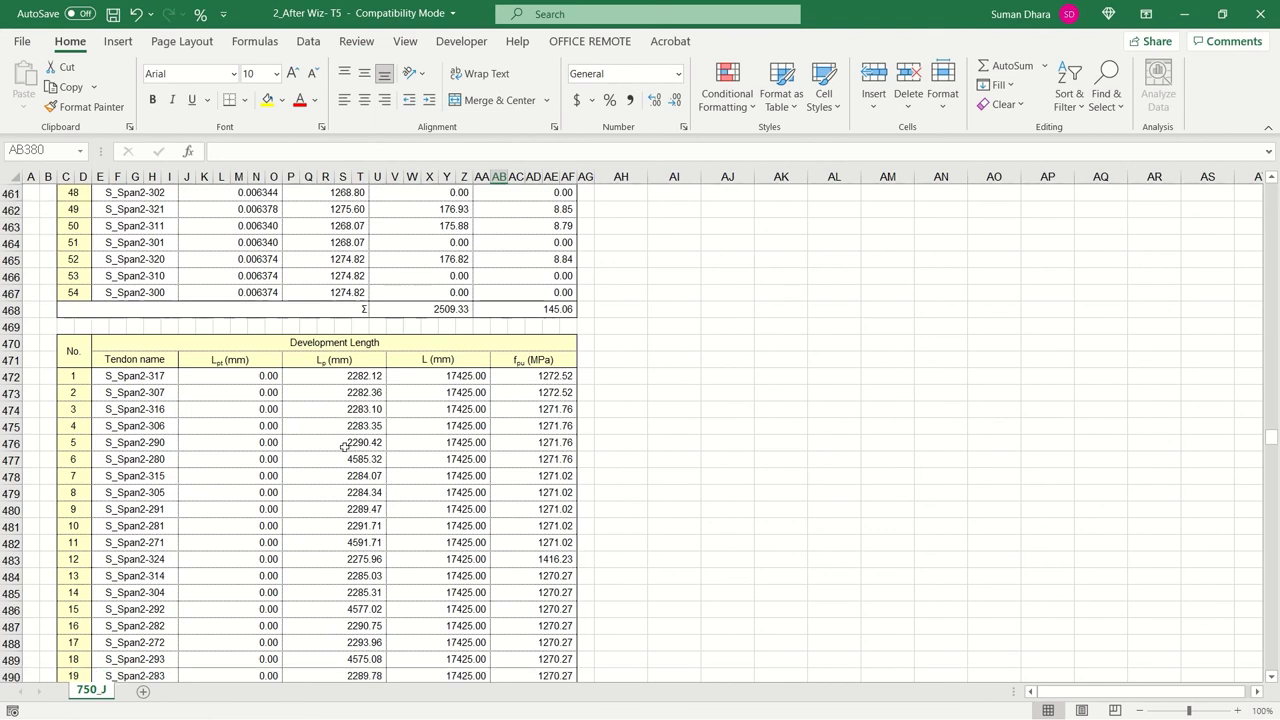
pyautogui.scroll(-19, 345, 450)
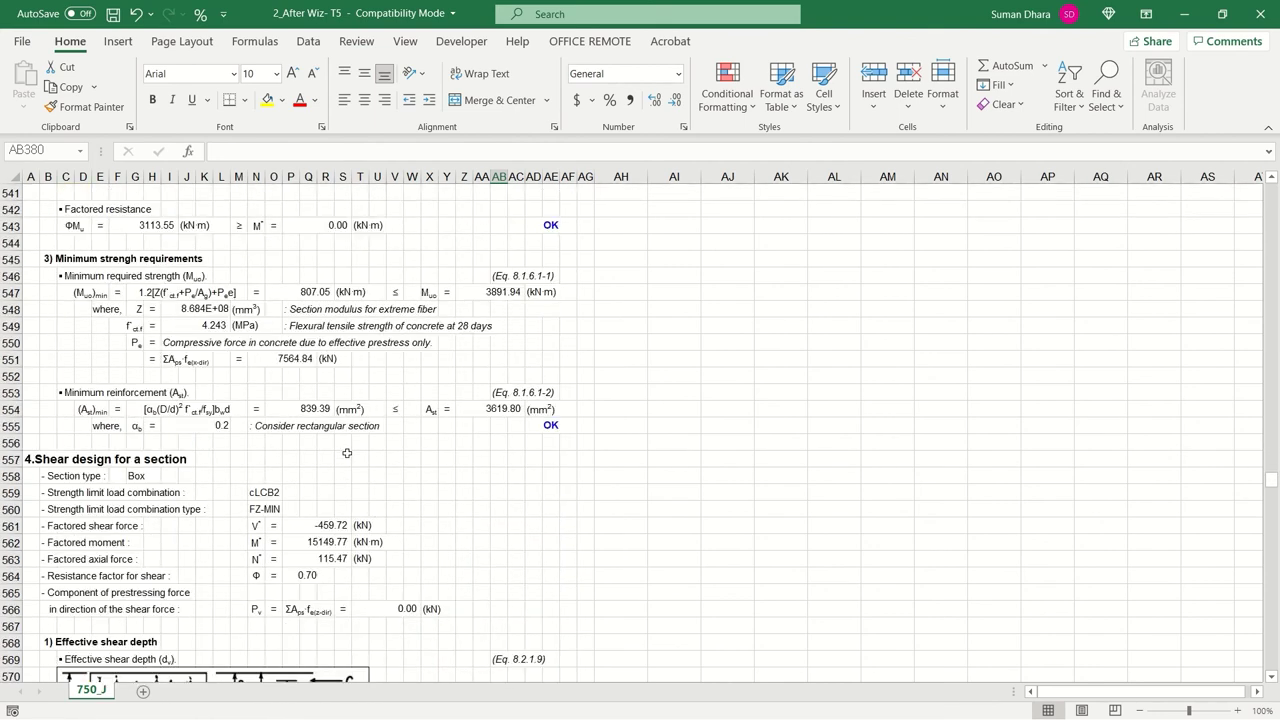
pyautogui.scroll(-6, 346, 453)
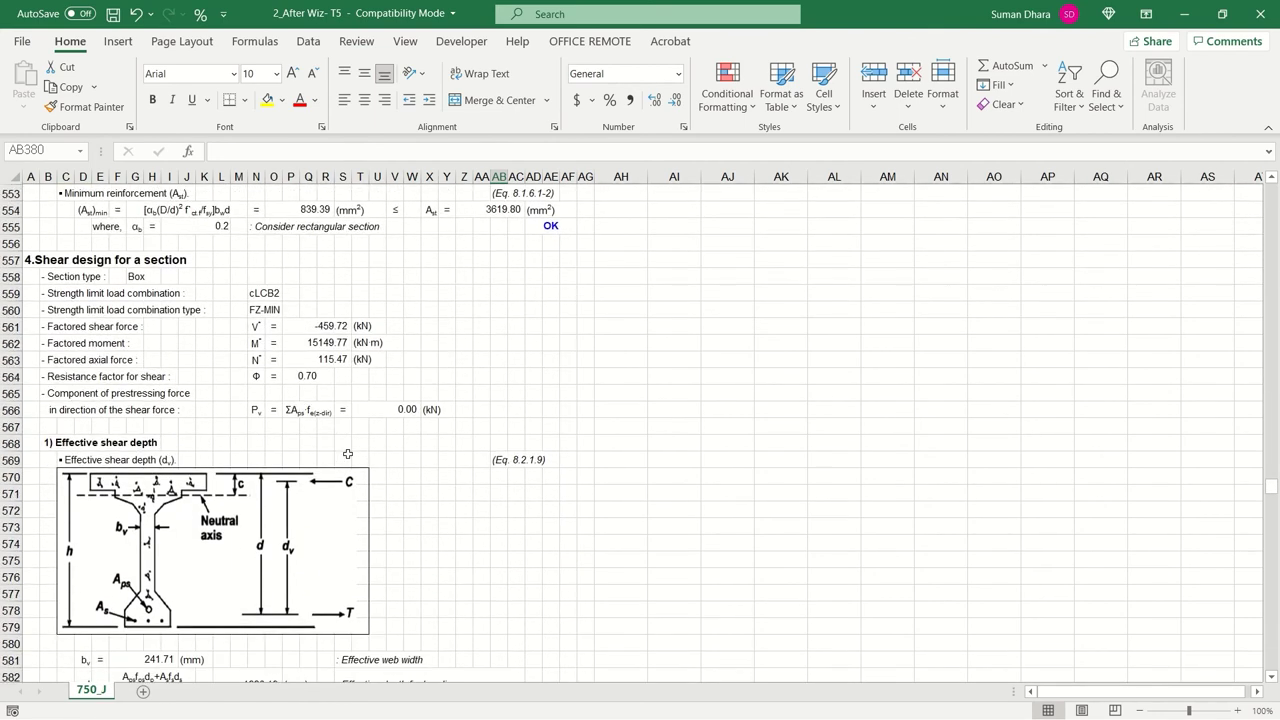
pyautogui.scroll(-1, 362, 436)
# Point out cLCB2 and mark the shear inputs V* -459.72 kN, M* 15149.77 kN·m, N* 115.47 kN
pyautogui.click(262, 240)
pyautogui.click(506, 314)
pyautogui.moveTo(276, 283); pyautogui.dragTo(412, 312)
pyautogui.click(478, 359)
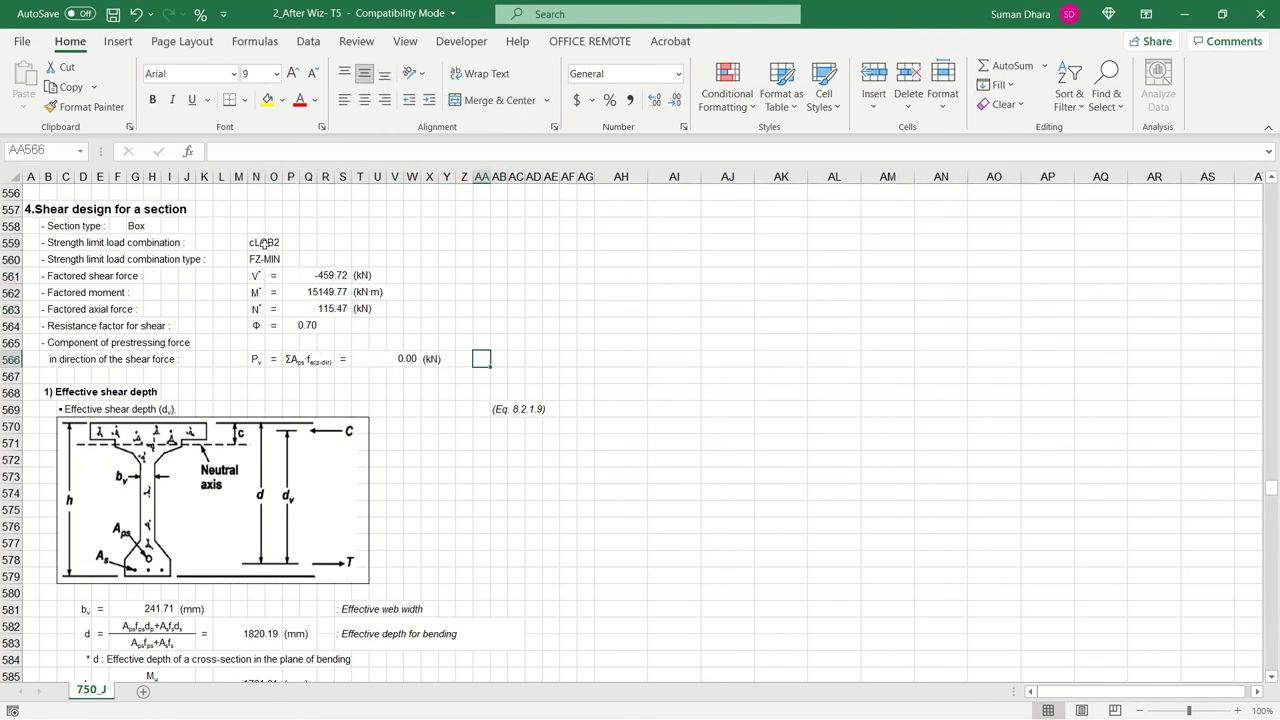
# Review the cLCB2 load combination and the formula for the prestress component Pv
pyautogui.click(262, 243)
pyautogui.scroll(-9, 450, 396)
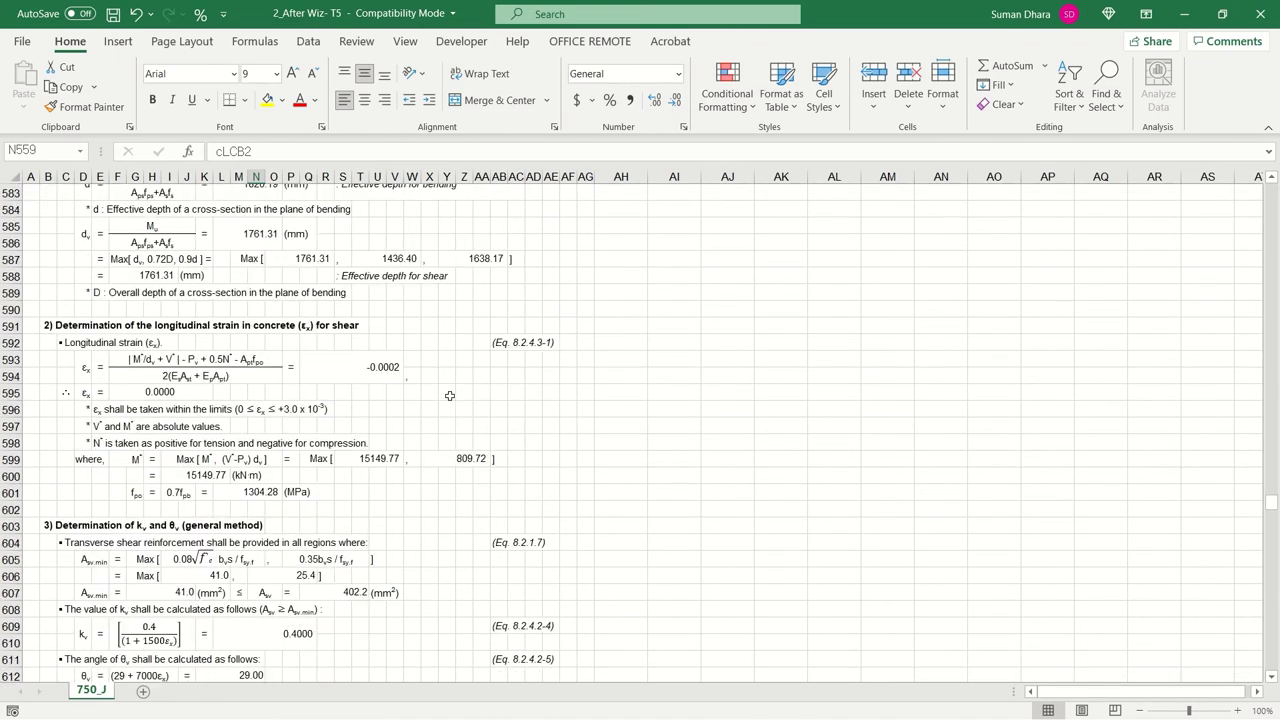
pyautogui.scroll(9, 514, 384)
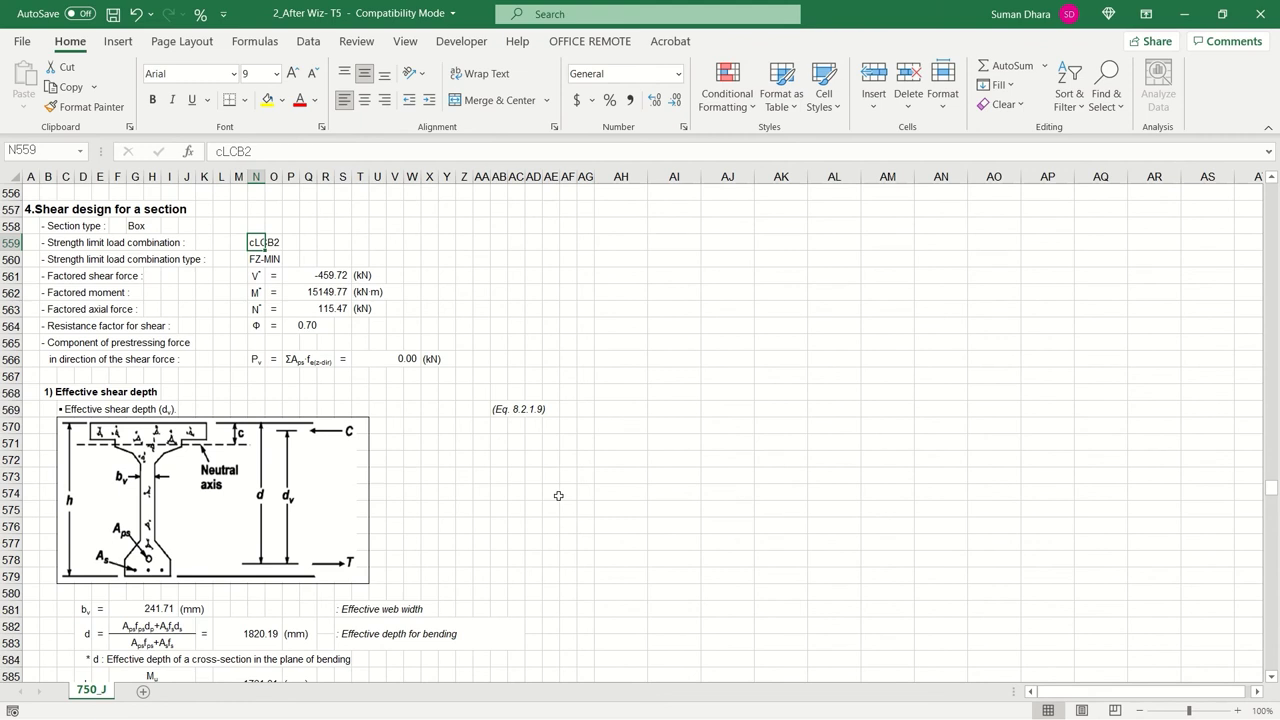
pyautogui.click(86, 358)
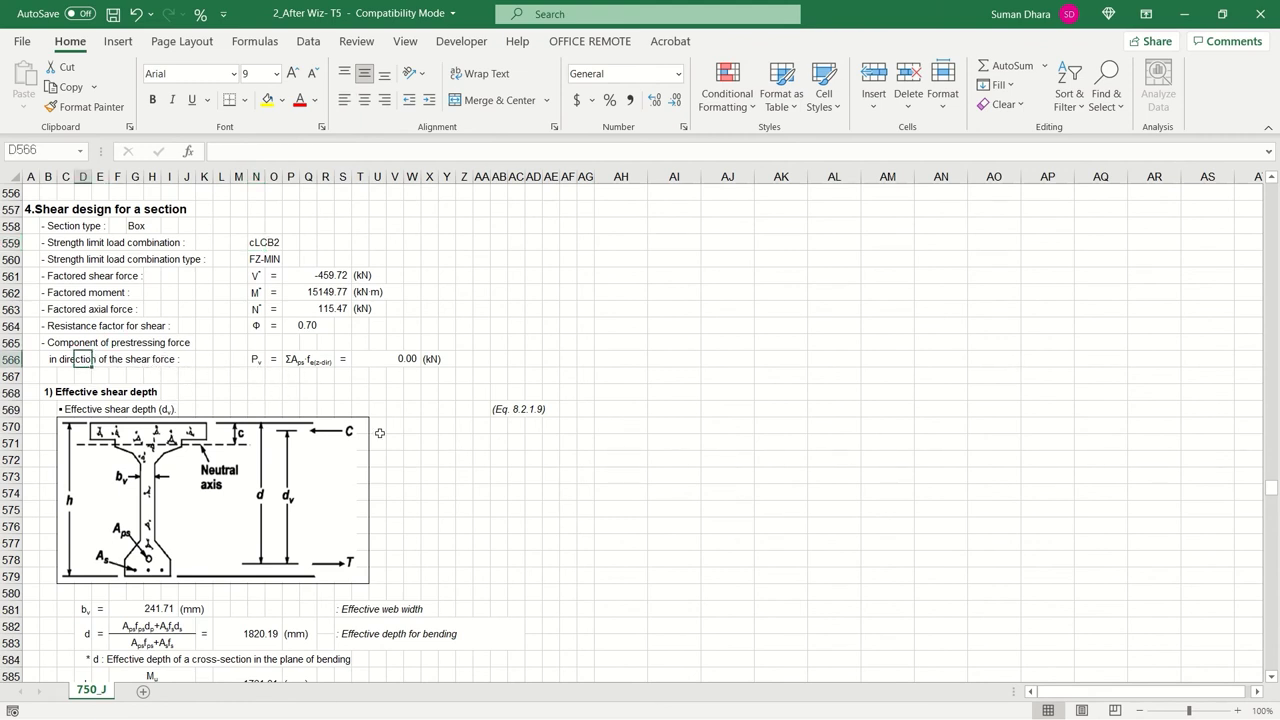
pyautogui.click(303, 362)
# Highlight the effective shear depth calculations (dv 1761.31 mm), then continue to εx, kv and θv
pyautogui.scroll(-2, 415, 481)
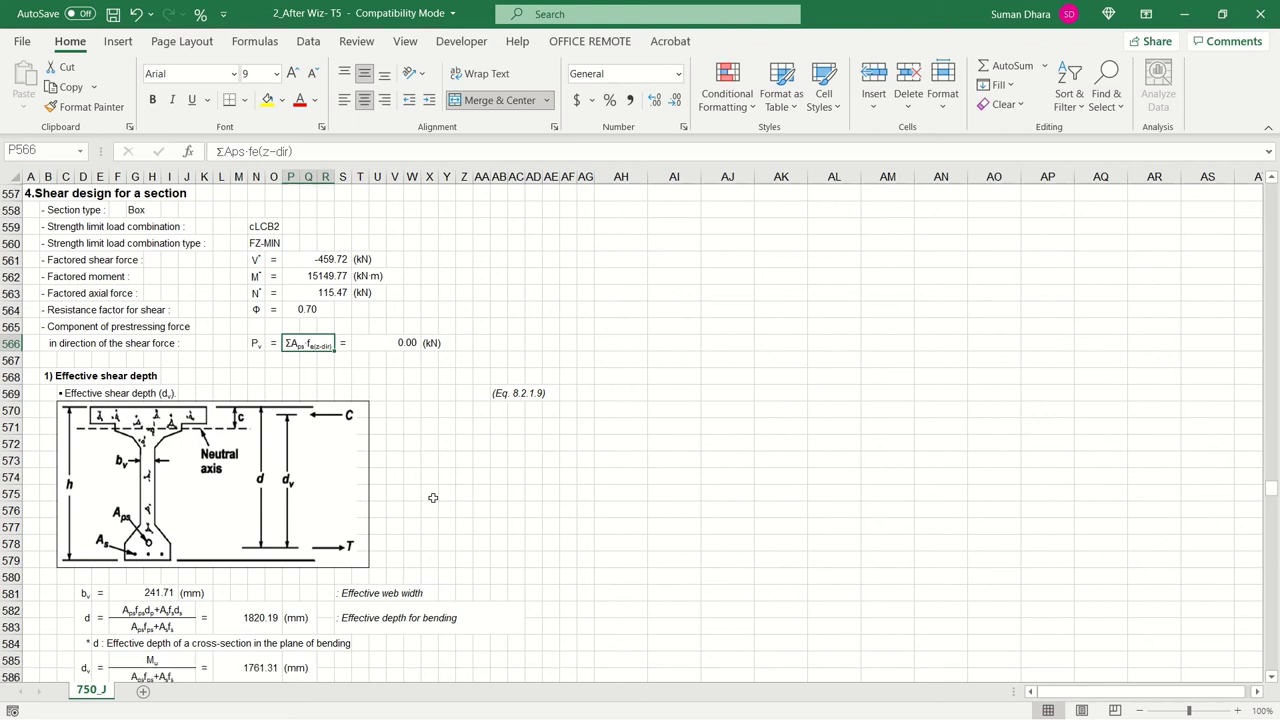
pyautogui.scroll(-2, 436, 500)
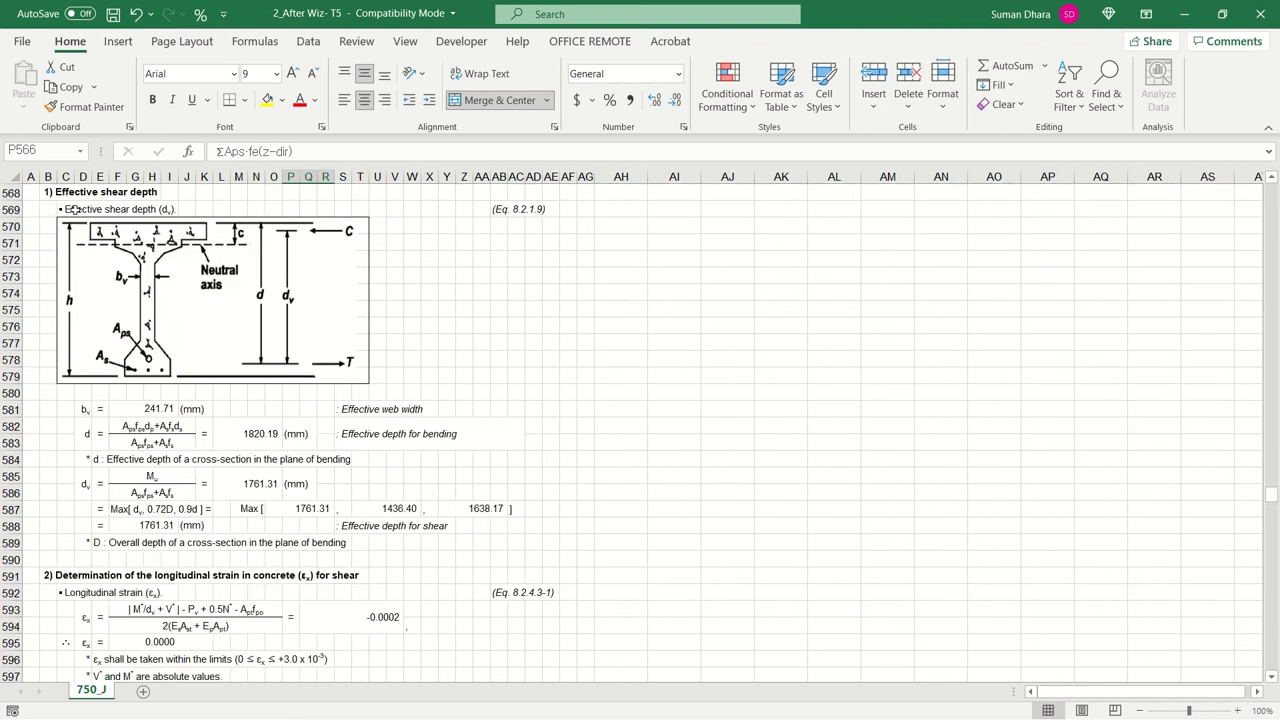
pyautogui.moveTo(115, 417)
pyautogui.mouseDown()
pyautogui.moveTo(275, 505)
pyautogui.moveTo(522, 550)
pyautogui.mouseUp()
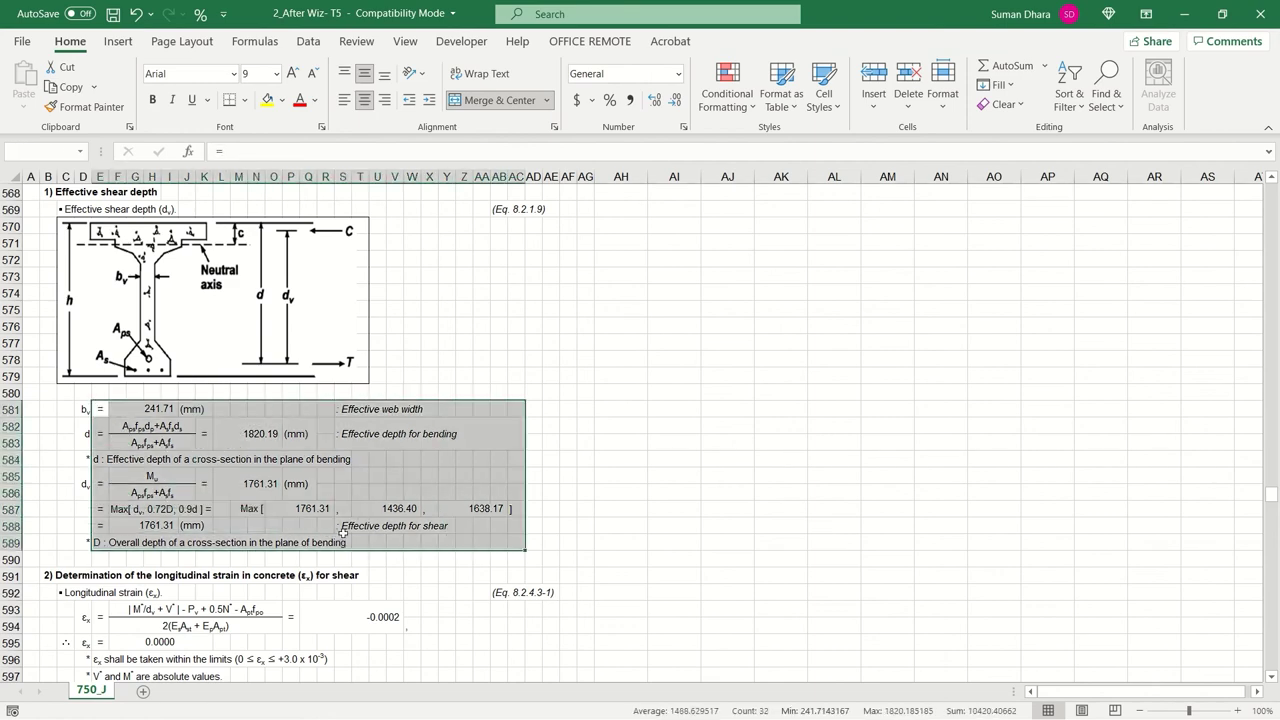
pyautogui.click(703, 428)
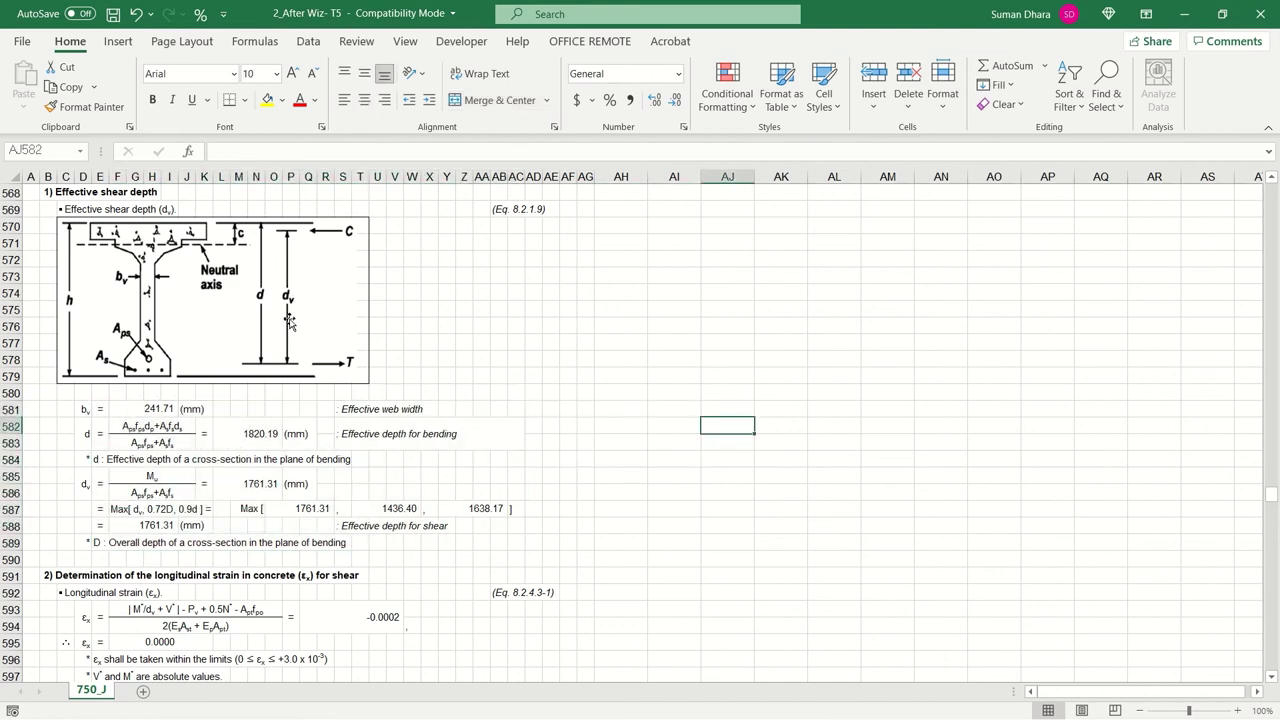
pyautogui.scroll(-5, 340, 378)
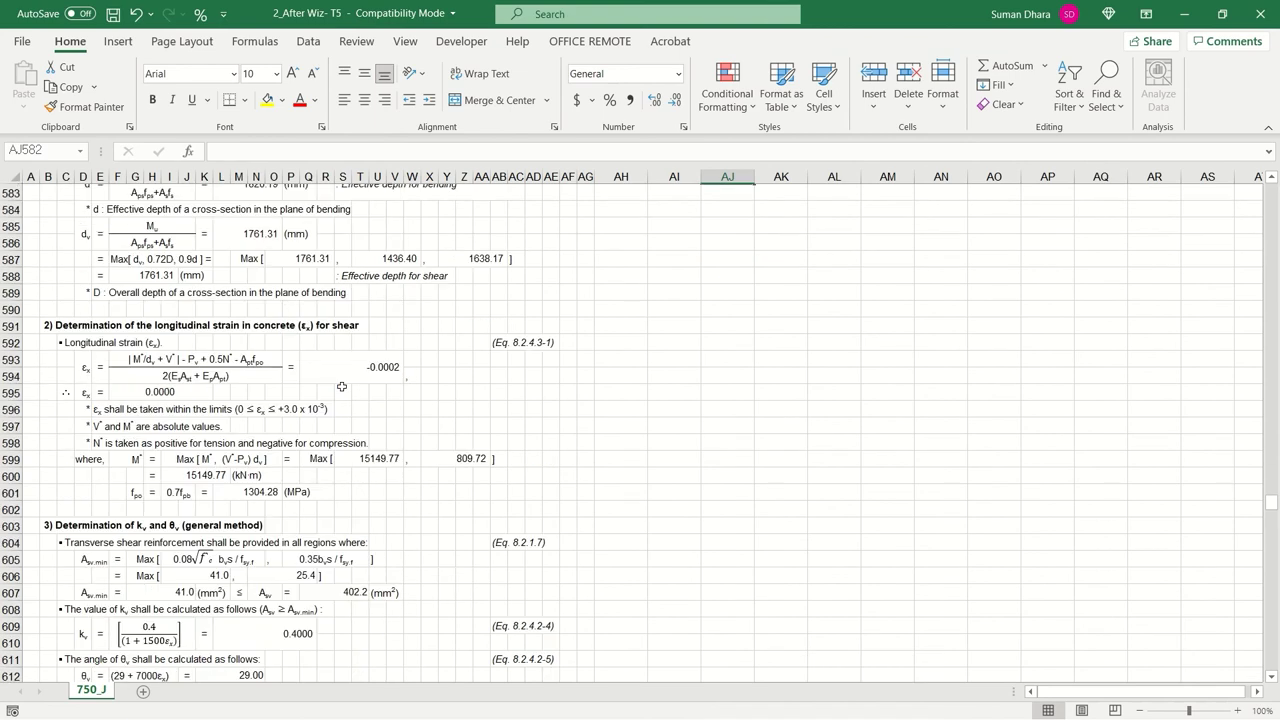
pyautogui.scroll(-3, 346, 408)
pyautogui.scroll(2, 346, 410)
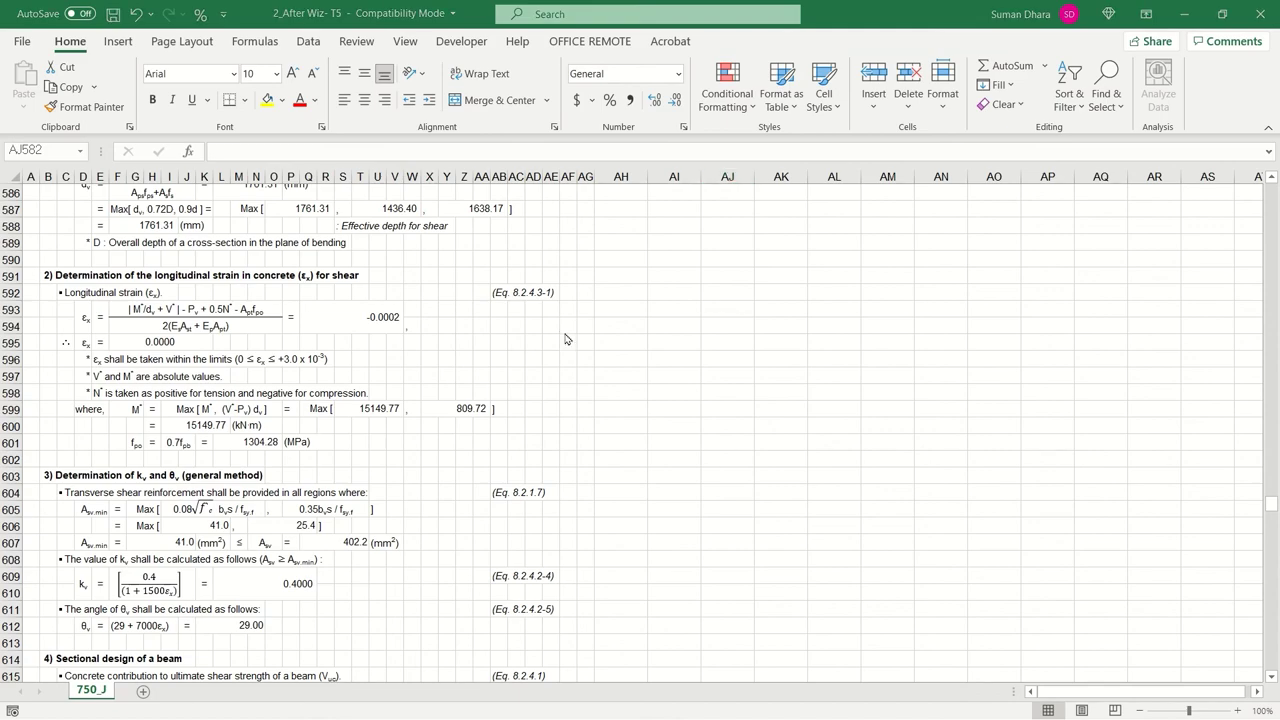
# Switch to AS5100.5-2017.pdf, fit the page and page through the shear strength clauses
pyautogui.hotkey('alt', 'Tab')
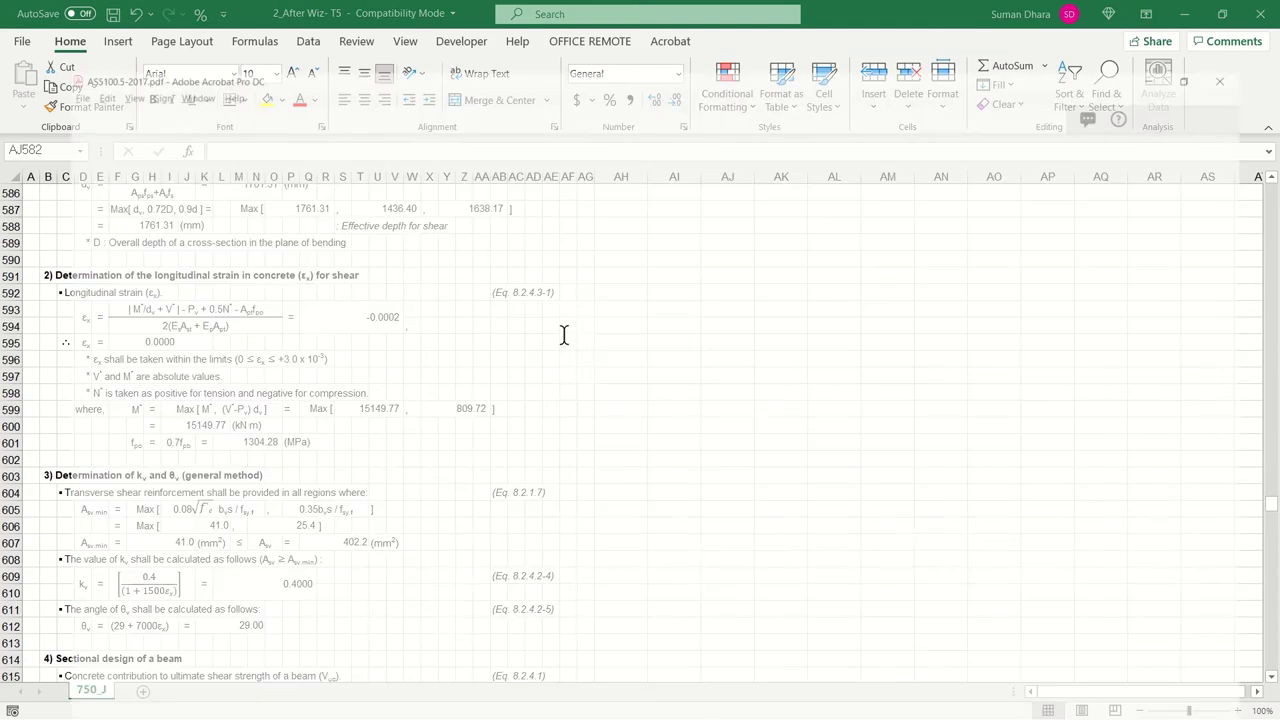
pyautogui.hotkey('ctrl', '0')
pyautogui.press('pagedown')
pyautogui.press('pagedown')
pyautogui.press('pagedown')
pyautogui.press('pagedown')
pyautogui.press('pagedown')
pyautogui.press('pagedown')
pyautogui.press('pagedown')
pyautogui.press('pagedown')
pyautogui.press('pagedown')
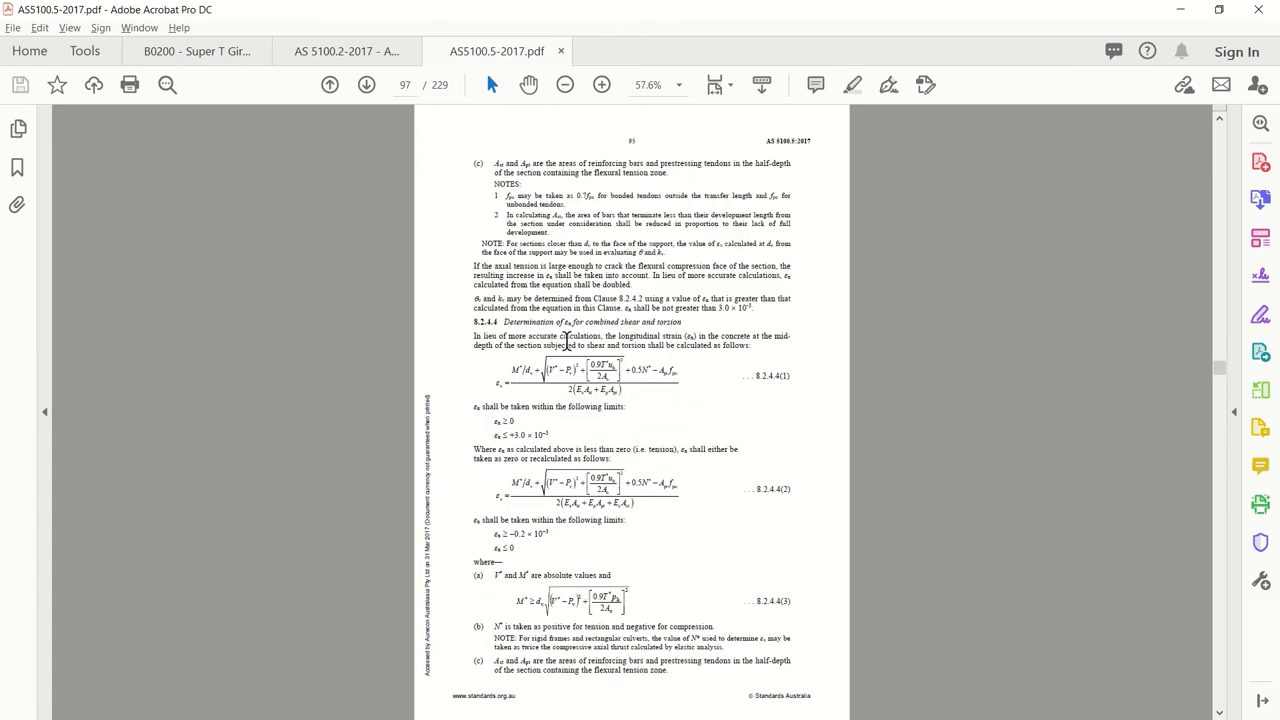
pyautogui.press('pageup')
pyautogui.press('pageup')
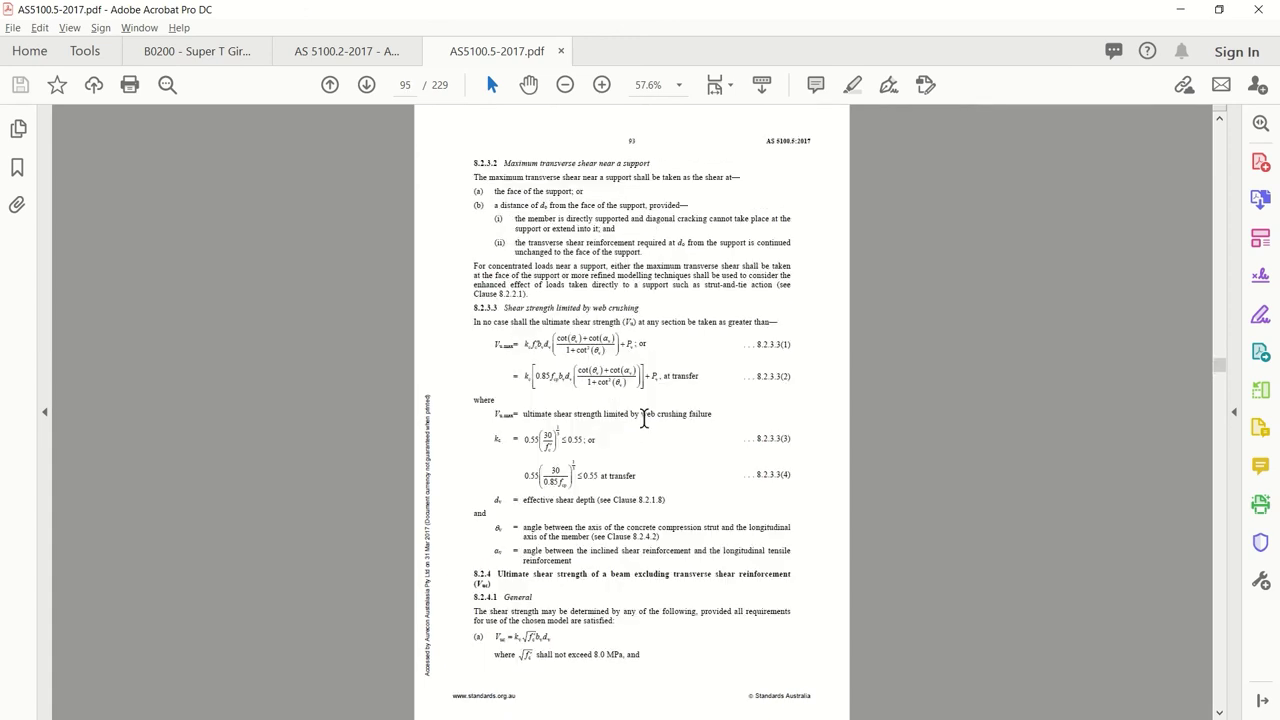
# Read clause 8.2.4.3 on page 96, selecting the longitudinal strain wording, then Alt+Tab toward Excel
pyautogui.press('alt')
pyautogui.scroll(3, 872, 342)
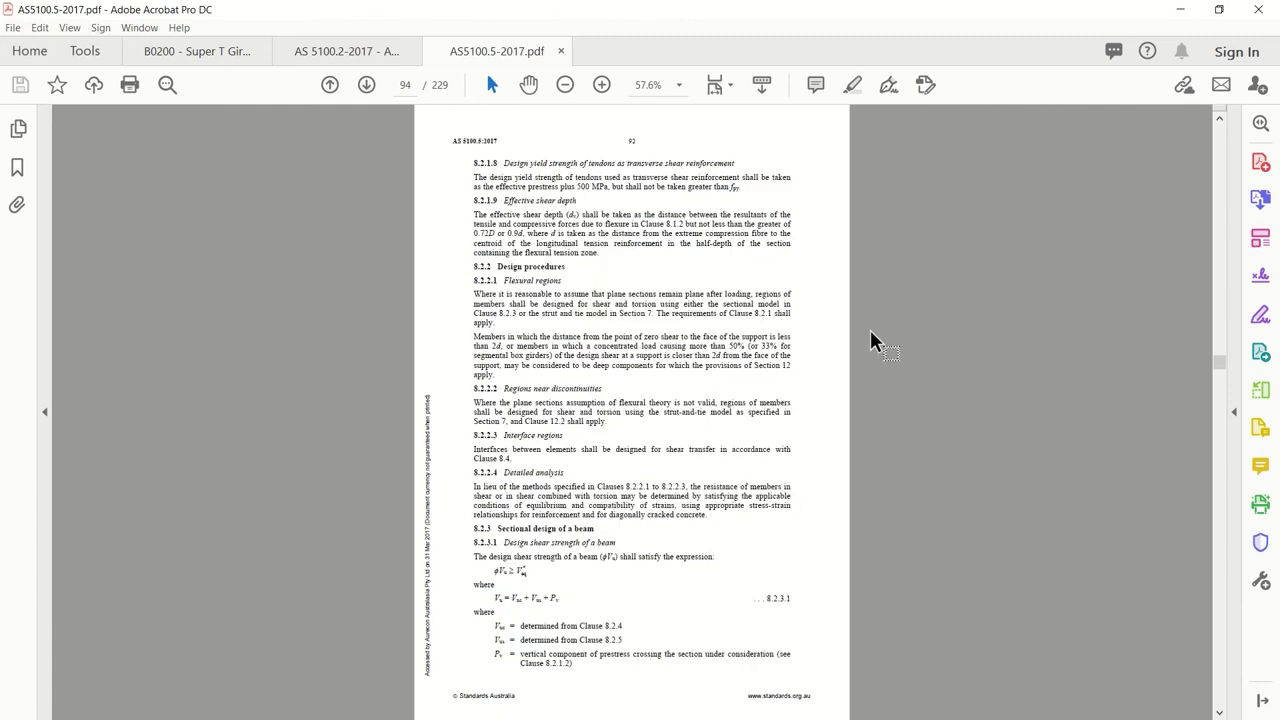
pyautogui.scroll(-6, 872, 342)
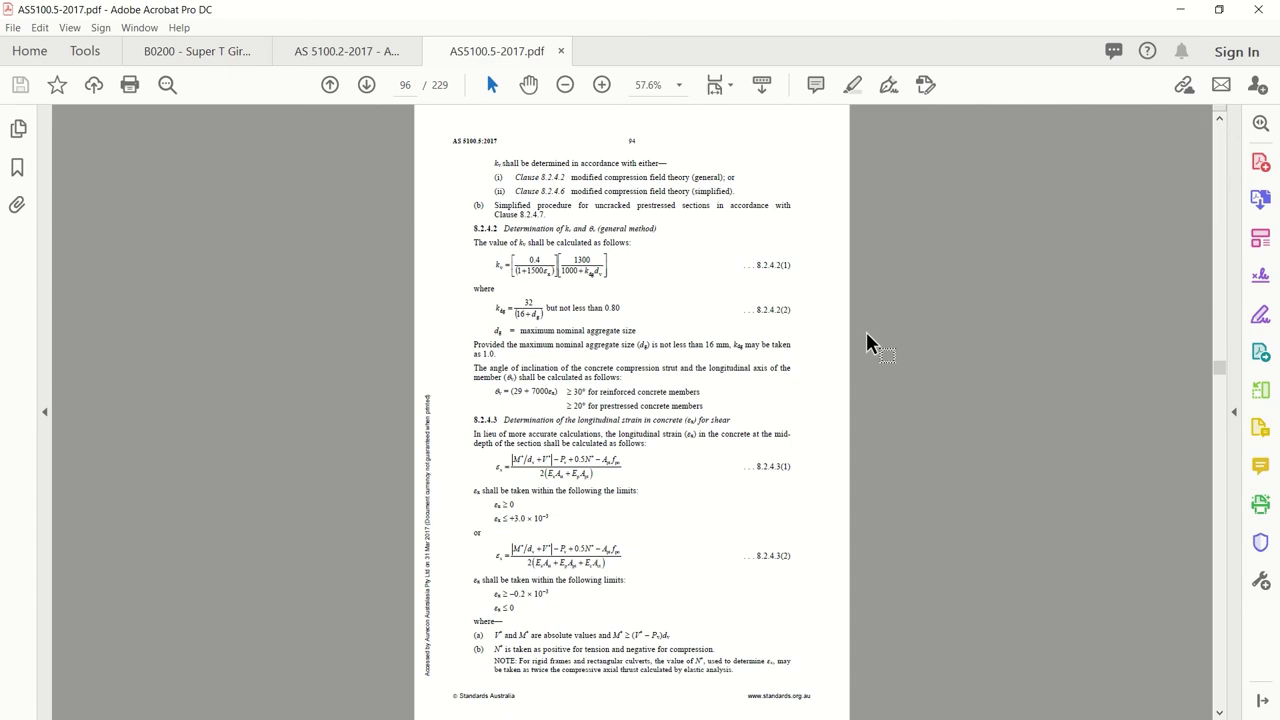
pyautogui.keyDown('ctrl'); pyautogui.scroll(1, 612, 466); pyautogui.keyUp('ctrl')
pyautogui.keyDown('ctrl'); pyautogui.scroll(3, 612, 466); pyautogui.keyUp('ctrl')
pyautogui.moveTo(487, 355); pyautogui.dragTo(797, 355)
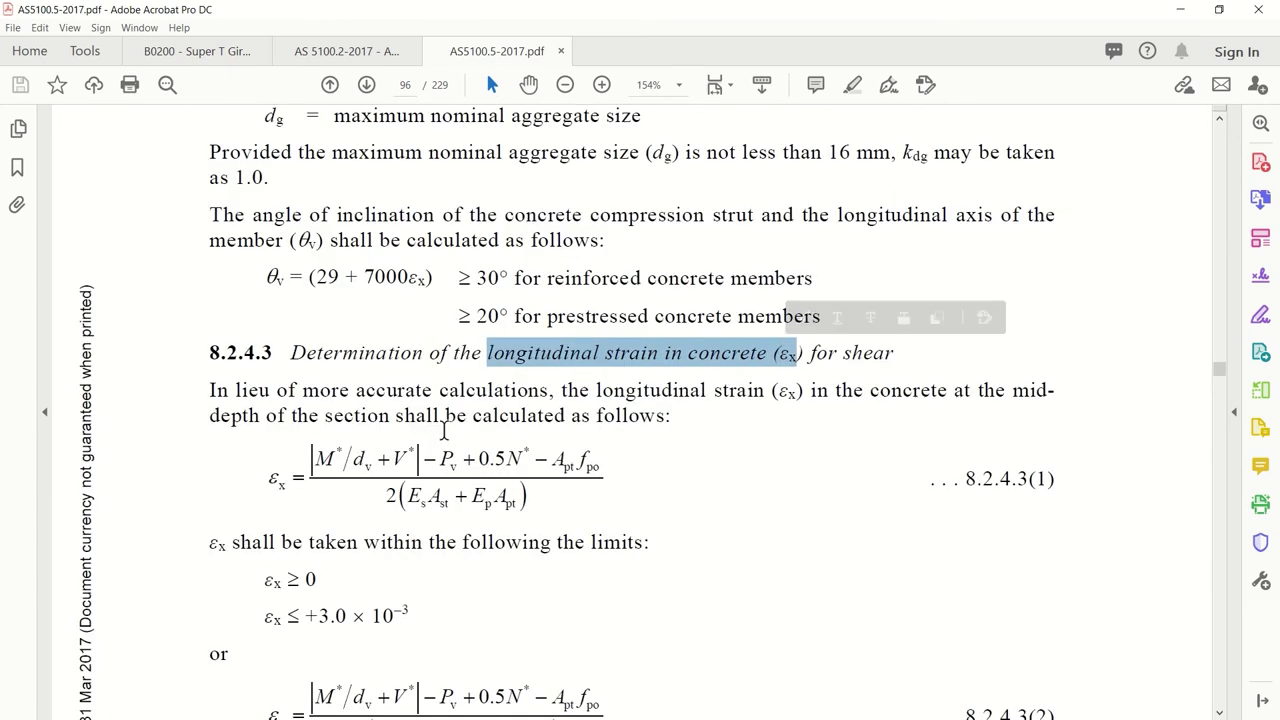
pyautogui.hotkey('alt', 'Tab')
pyautogui.hotkey('alt', 'Tab')
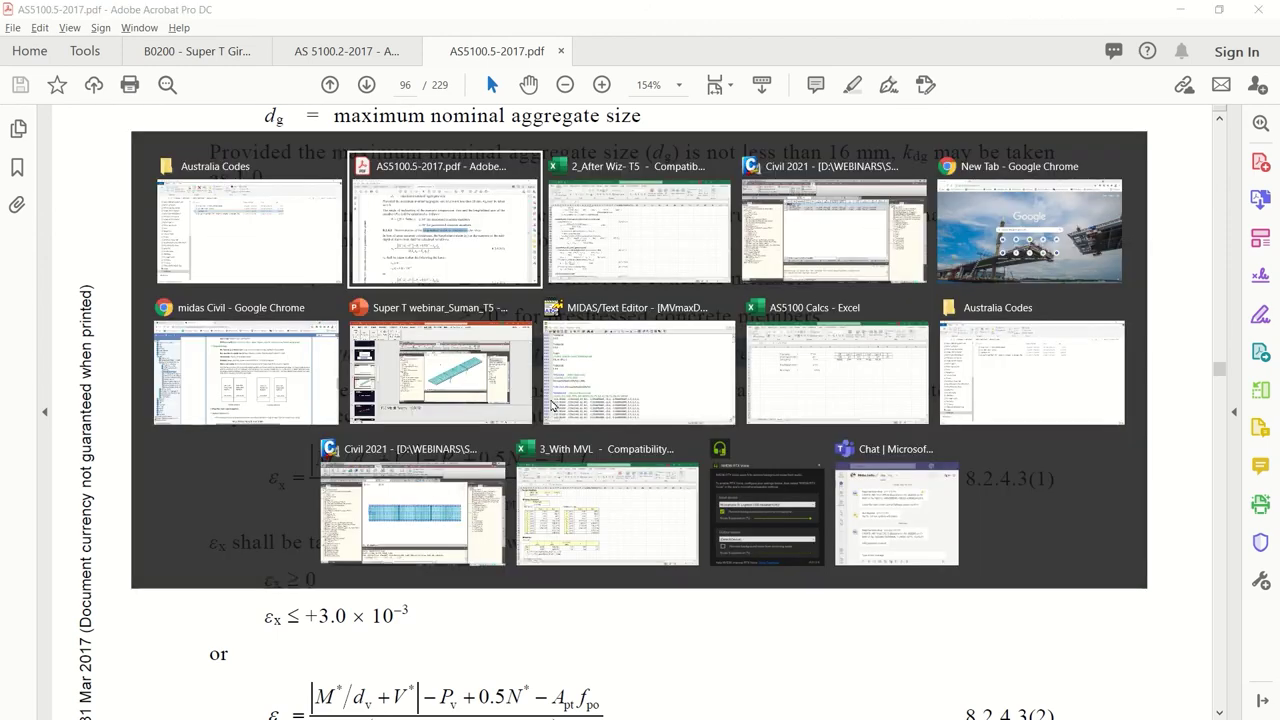
# Check the 1304.28 MPa prestress stress, longitudinal strain -0.0002 and kv 0.4000 cells
pyautogui.click(283, 538)
pyautogui.click(269, 442)
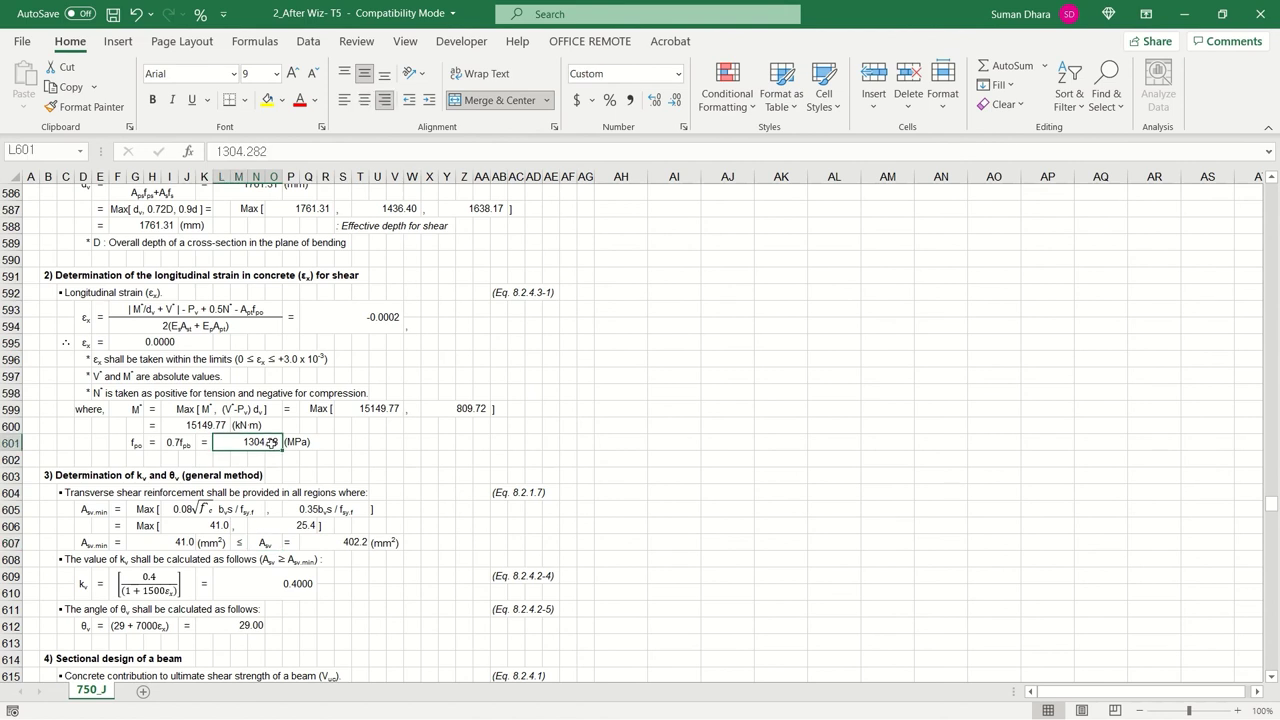
pyautogui.click(158, 312)
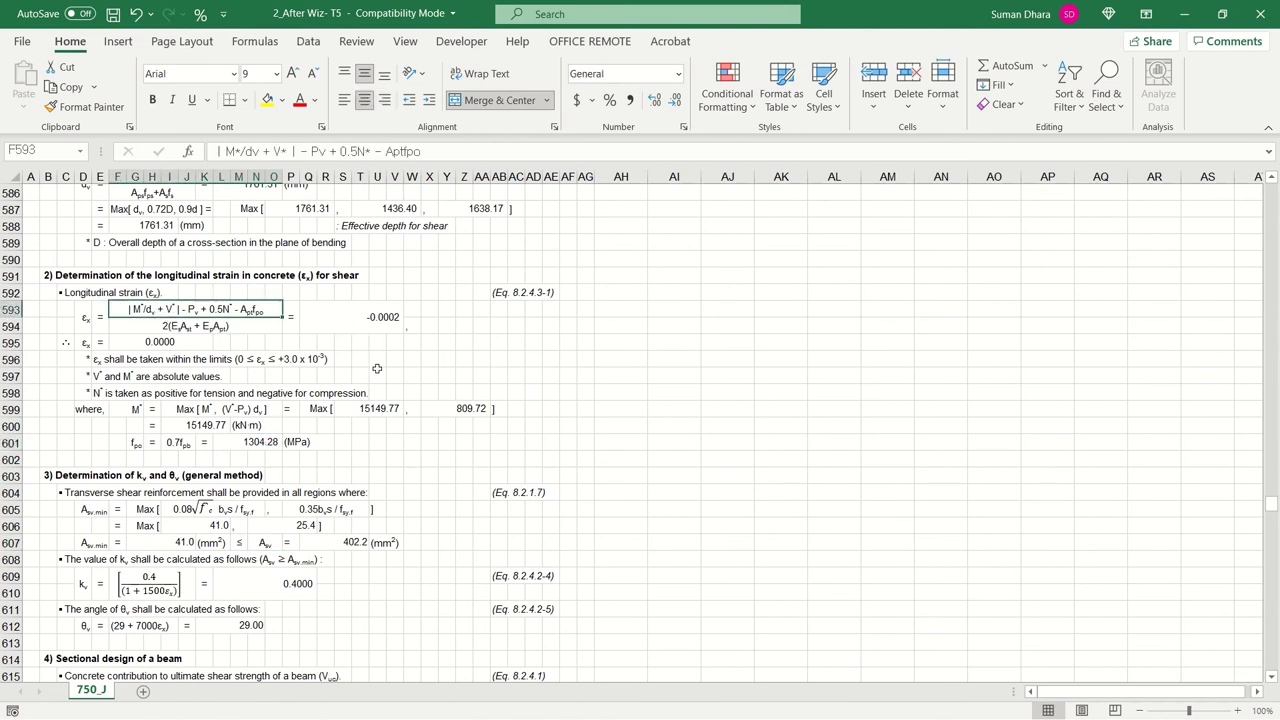
pyautogui.click(386, 330)
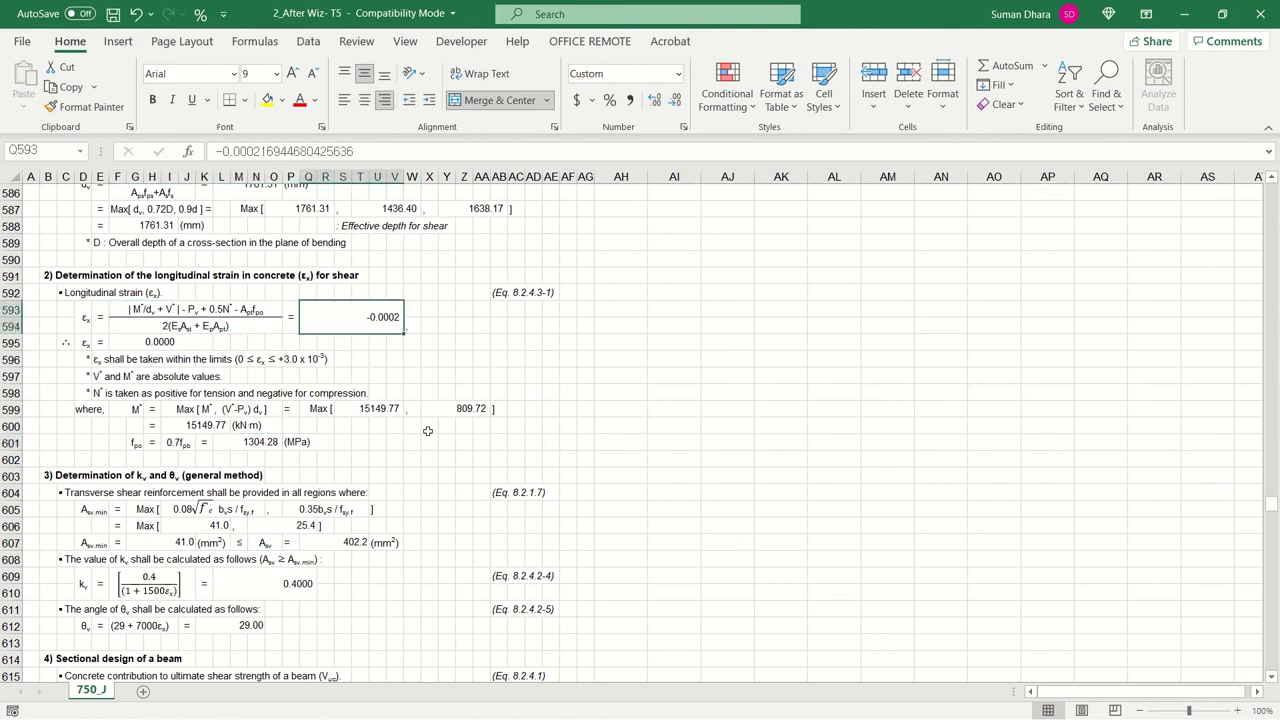
pyautogui.scroll(-1, 427, 431)
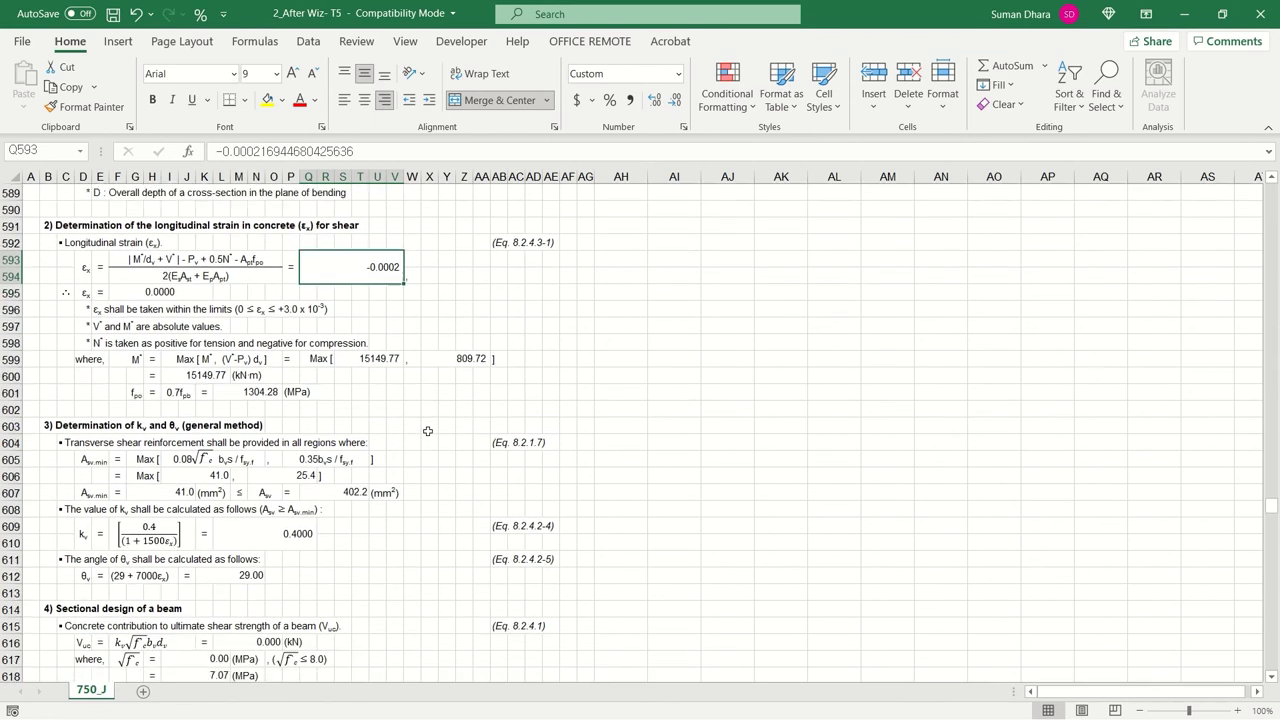
pyautogui.click(265, 533)
# Review the 7.07 MPa root term and transverse shear contribution, reaching the ultimate shear strength limit
pyautogui.scroll(-3, 204, 476)
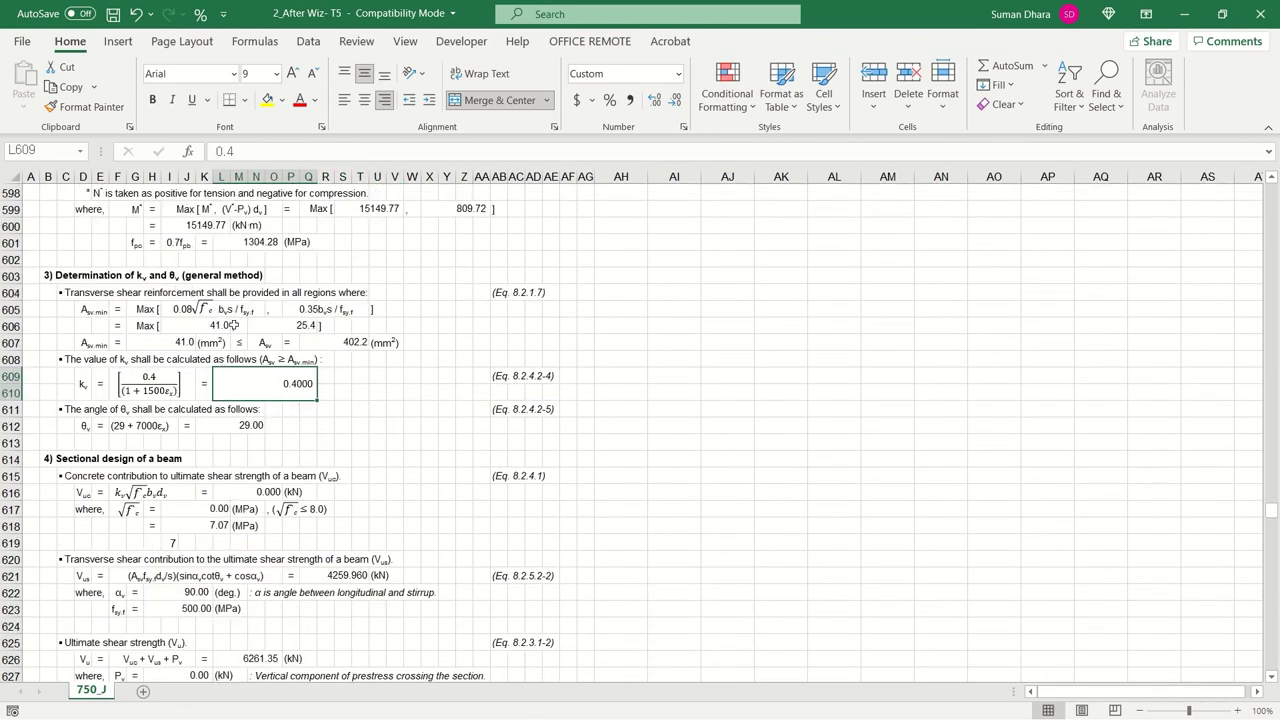
pyautogui.scroll(-2, 250, 497)
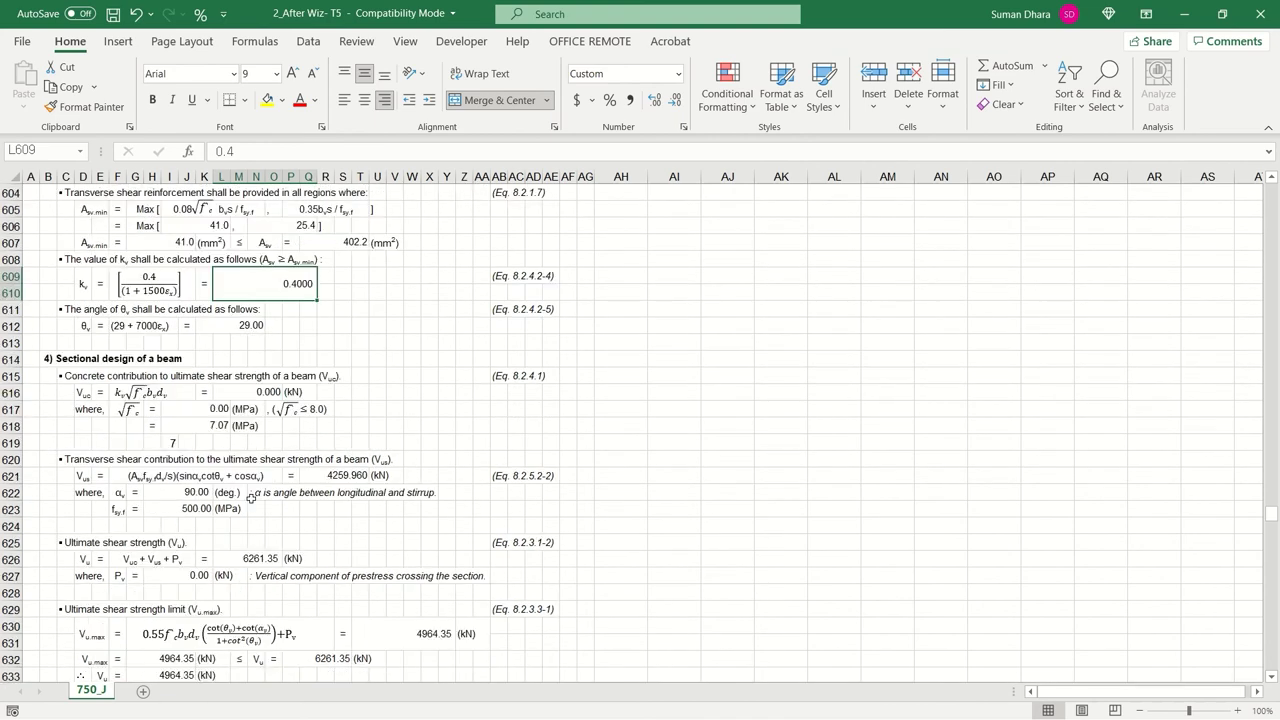
pyautogui.click(189, 426)
pyautogui.scroll(-5, 356, 502)
pyautogui.scroll(2, 355, 502)
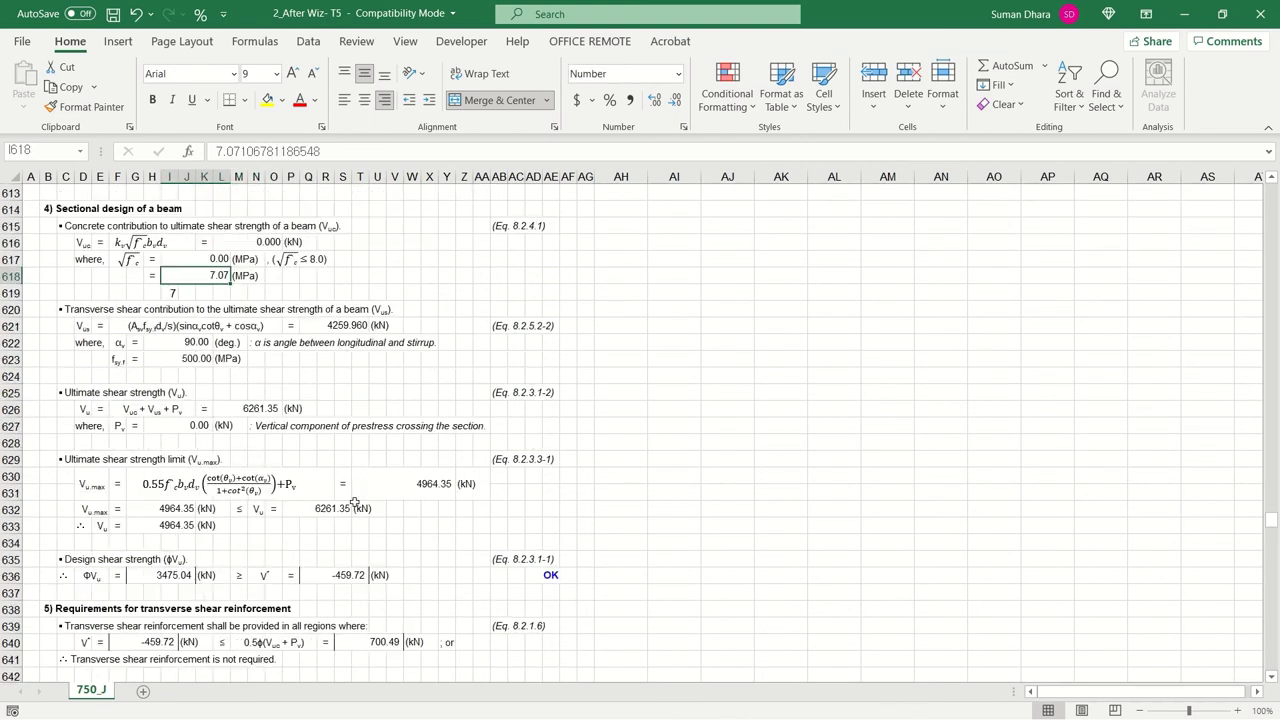
pyautogui.click(138, 309)
pyautogui.click(294, 375)
pyautogui.click(343, 392)
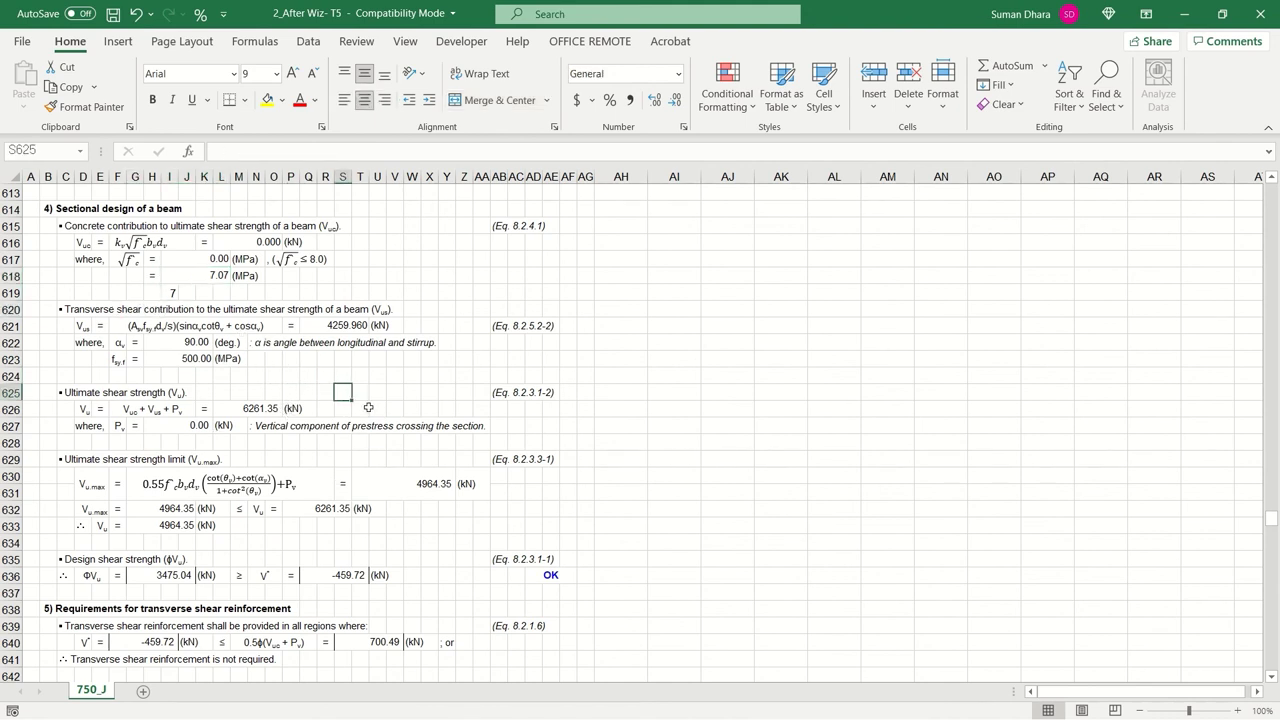
pyautogui.scroll(-2, 368, 407)
pyautogui.click(104, 362)
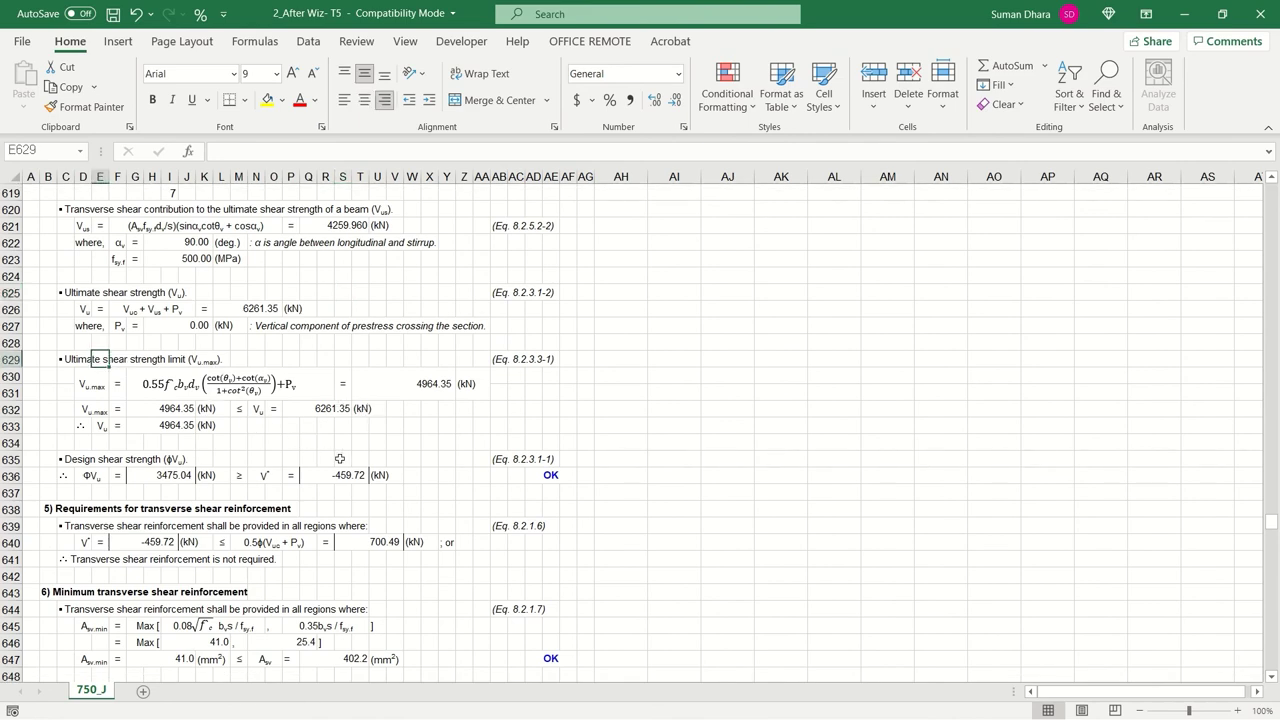
# Compare design shear strength ΦVu 3475.04 kN against V* -459.72 kN
pyautogui.scroll(-2, 340, 458)
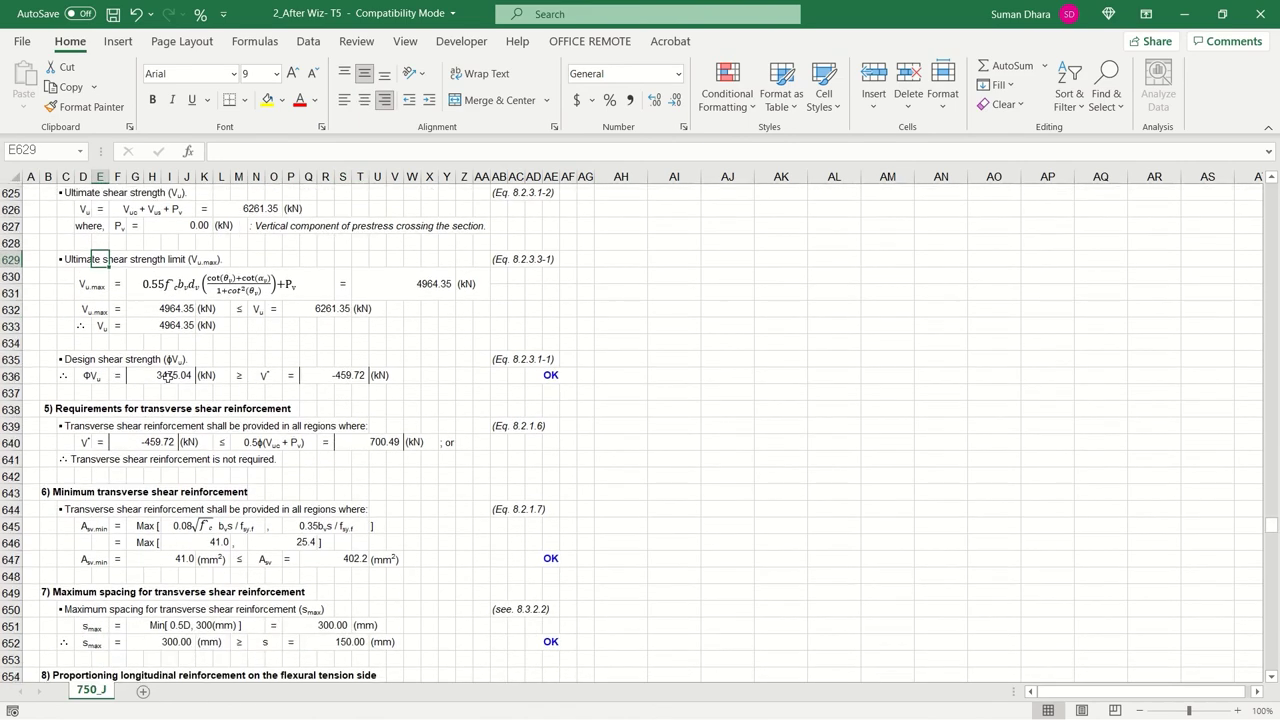
pyautogui.click(168, 375)
pyautogui.click(368, 376)
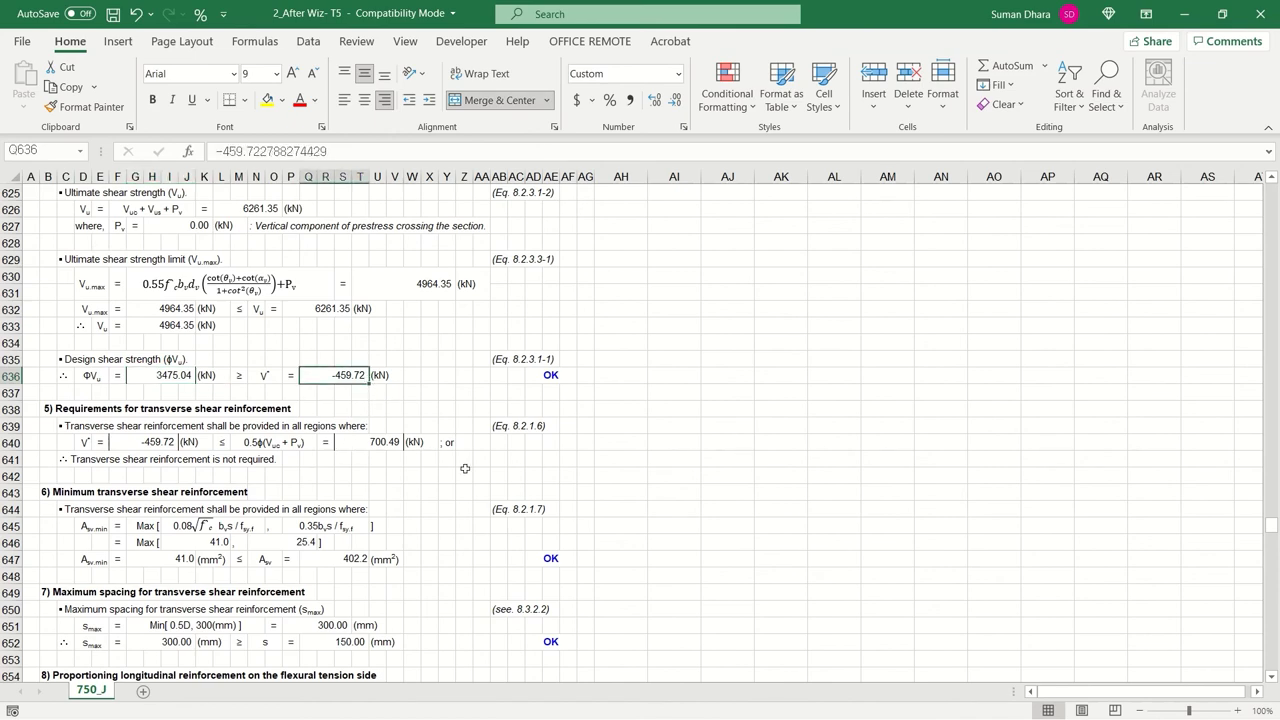
pyautogui.scroll(-2, 465, 468)
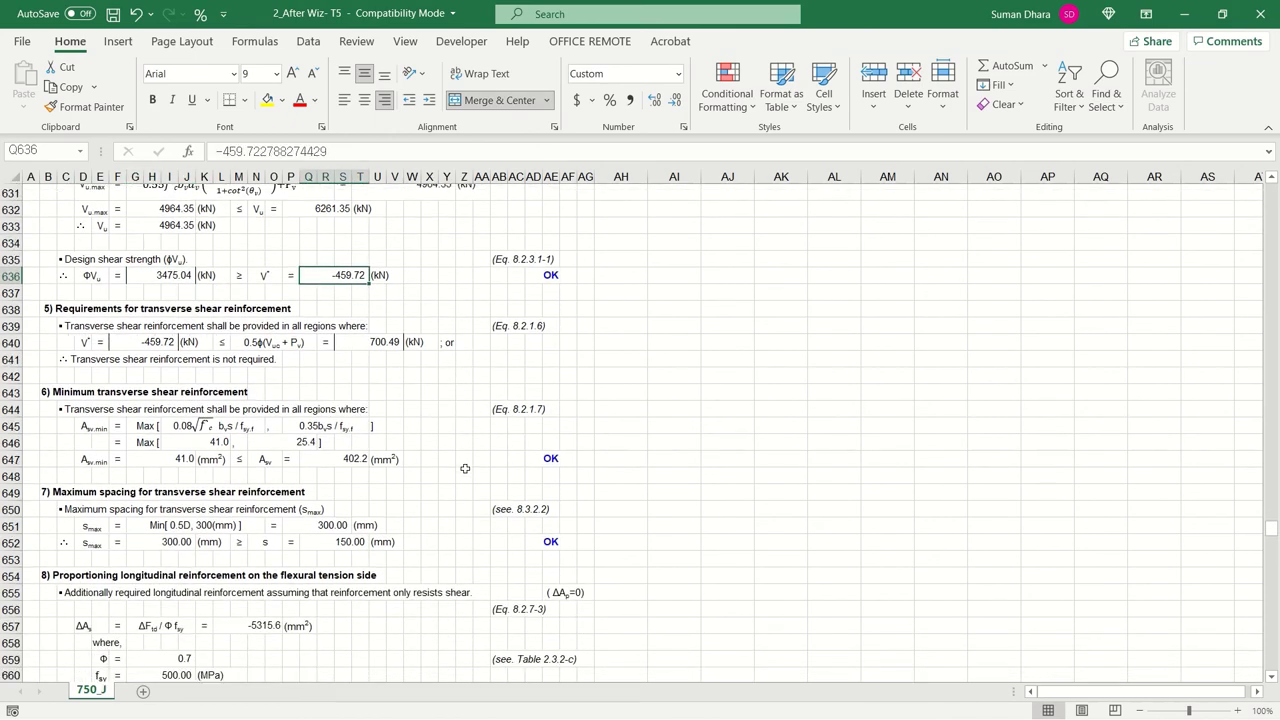
pyautogui.scroll(-1, 465, 468)
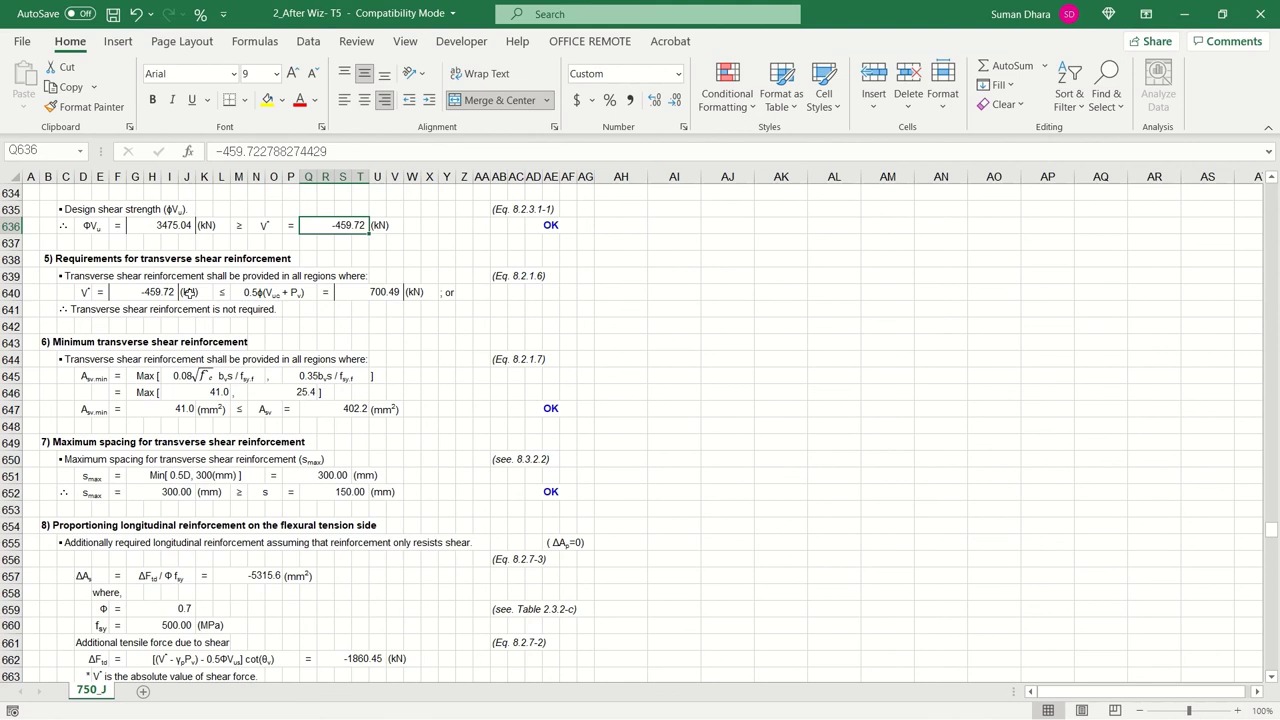
pyautogui.click(190, 293)
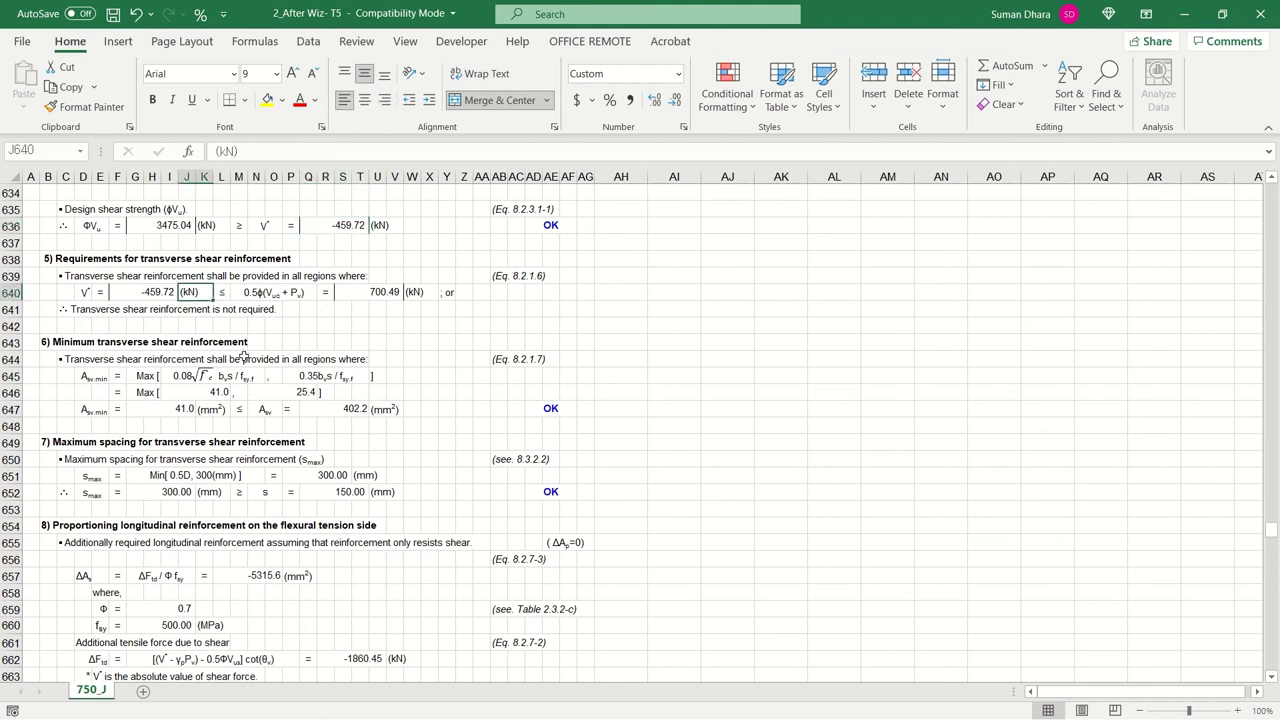
# Review the minimum shear reinforcement equation and its Eq. 8.2.1.6 and 8.2.1.7 references
pyautogui.click(203, 380)
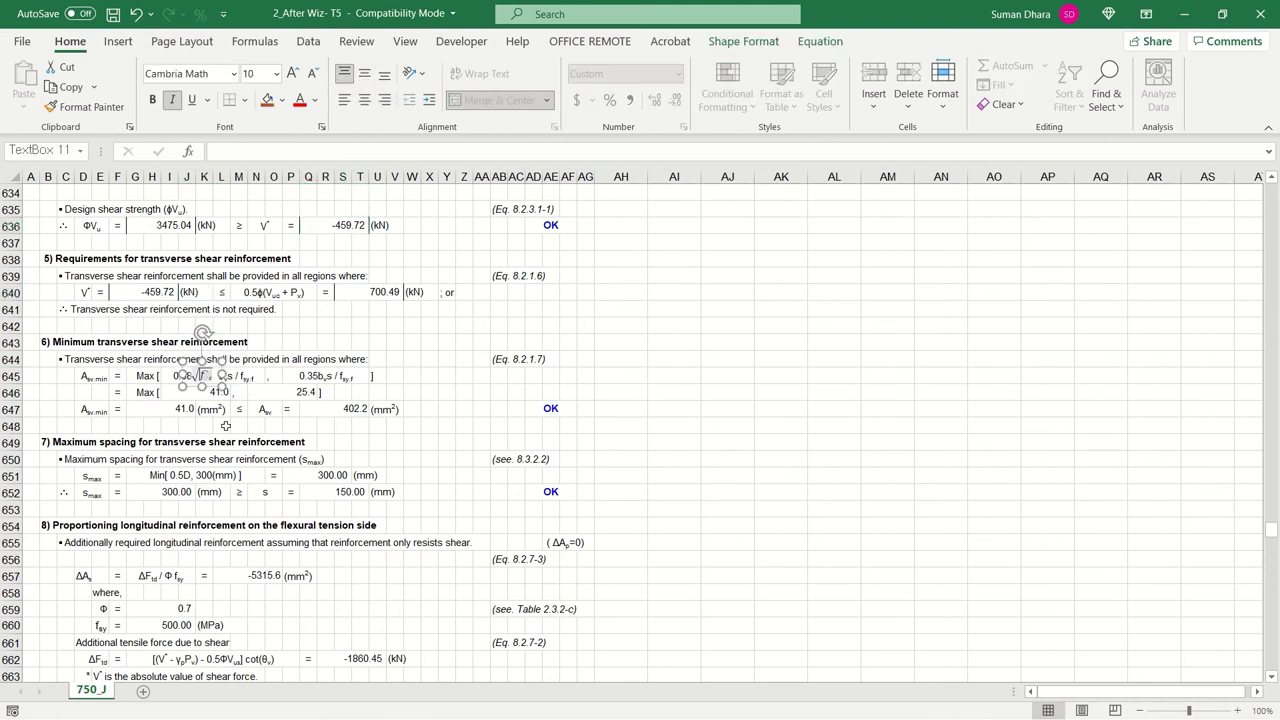
pyautogui.click(296, 420)
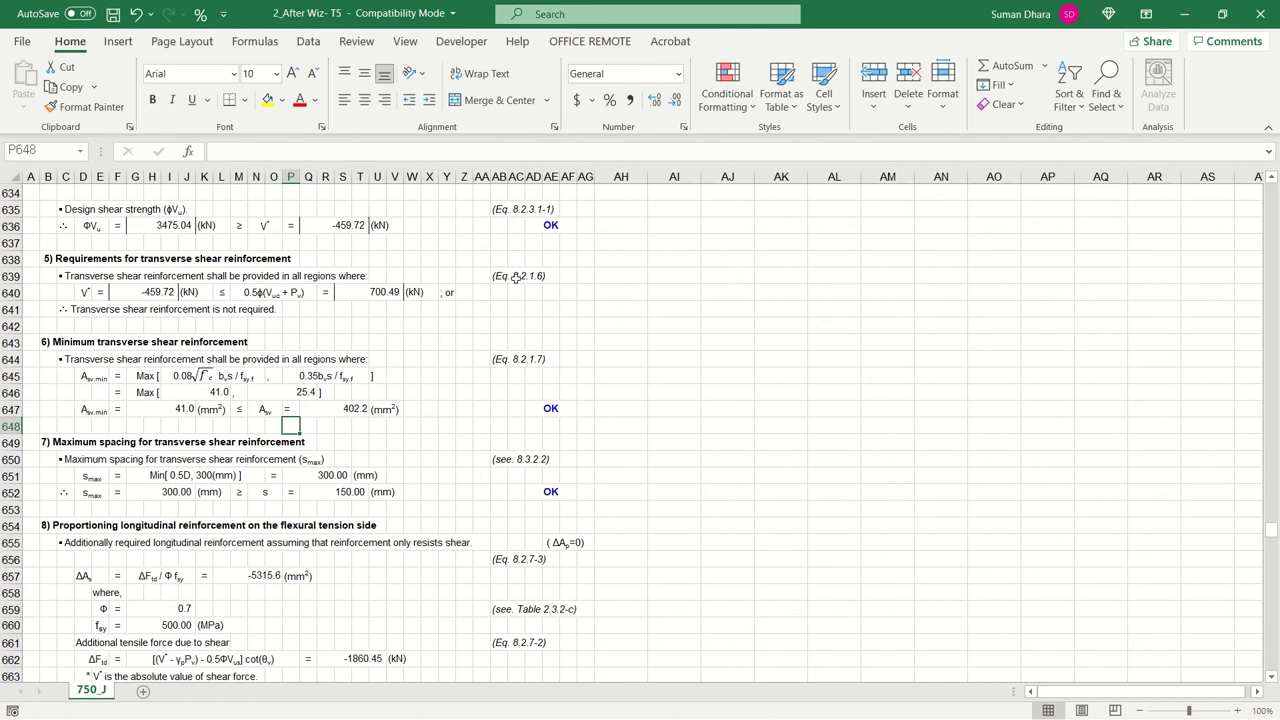
pyautogui.click(513, 280)
pyautogui.click(492, 364)
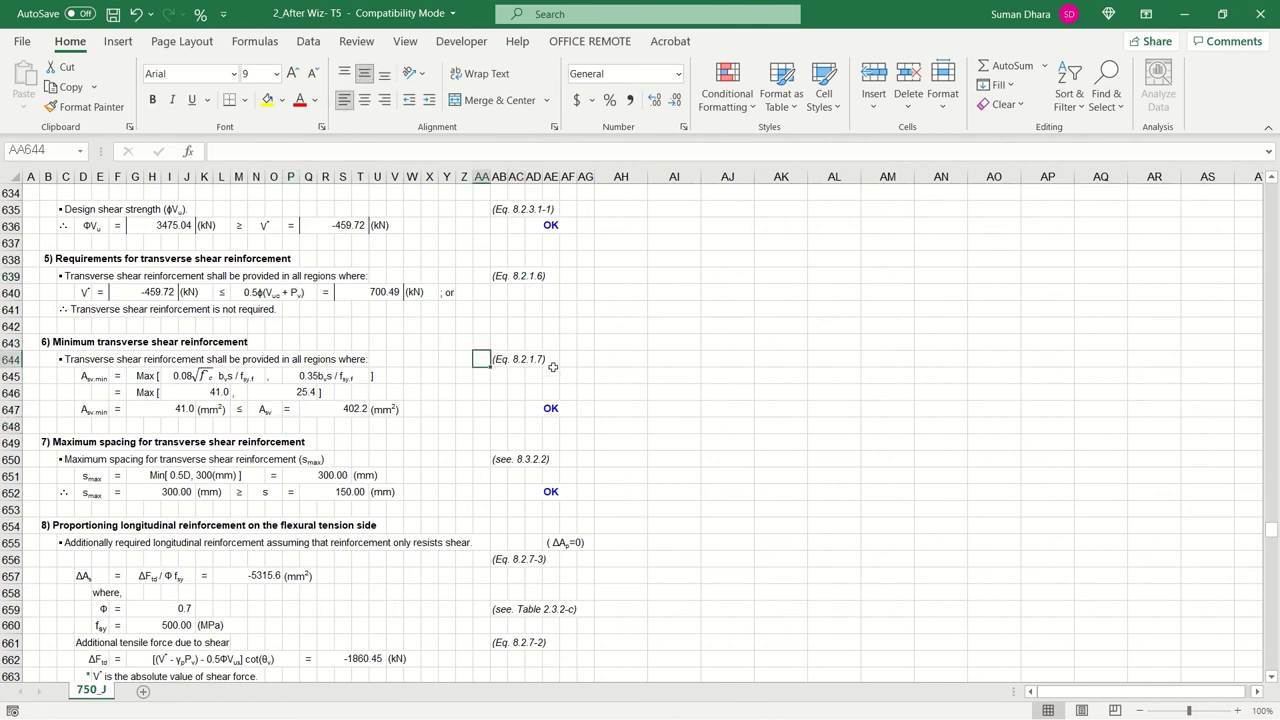
# Scroll past the transverse and longitudinal reinforcement checks, briefly selecting ranges along the way
pyautogui.scroll(-2, 330, 464)
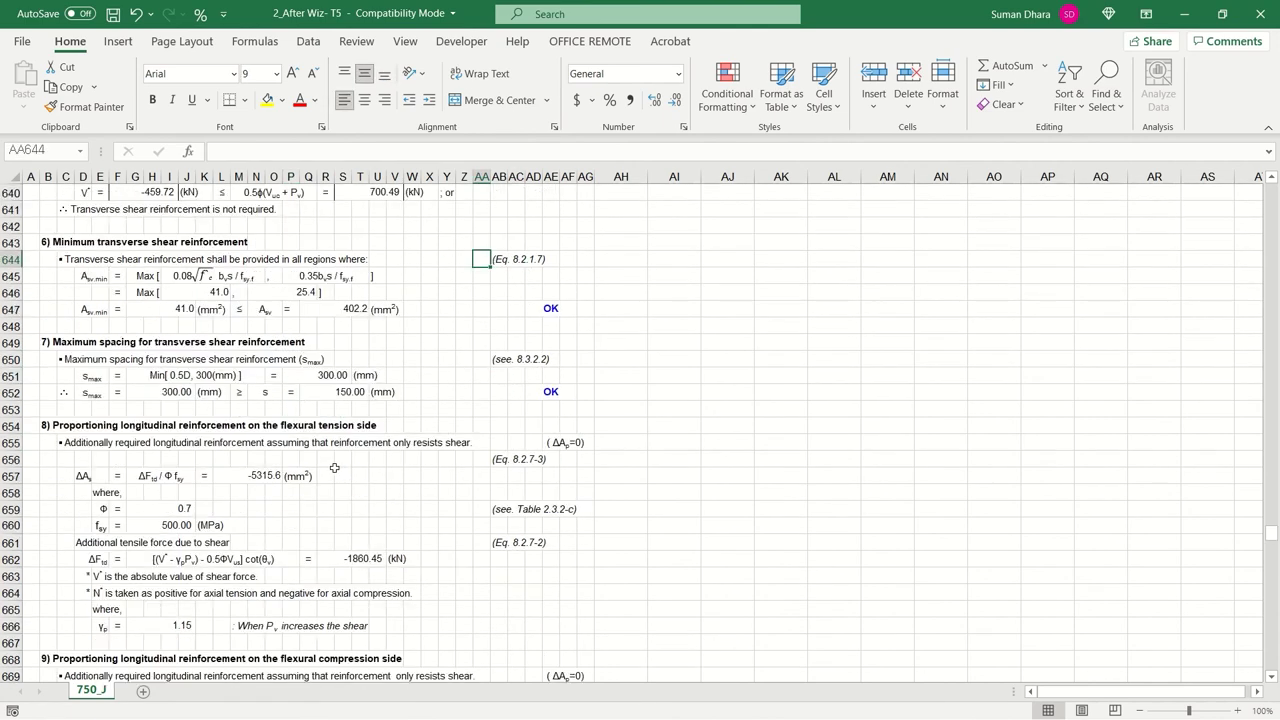
pyautogui.scroll(-1, 334, 467)
pyautogui.moveTo(780, 226); pyautogui.dragTo(994, 383)
pyautogui.click(794, 389)
pyautogui.moveTo(780, 276); pyautogui.dragTo(1060, 345)
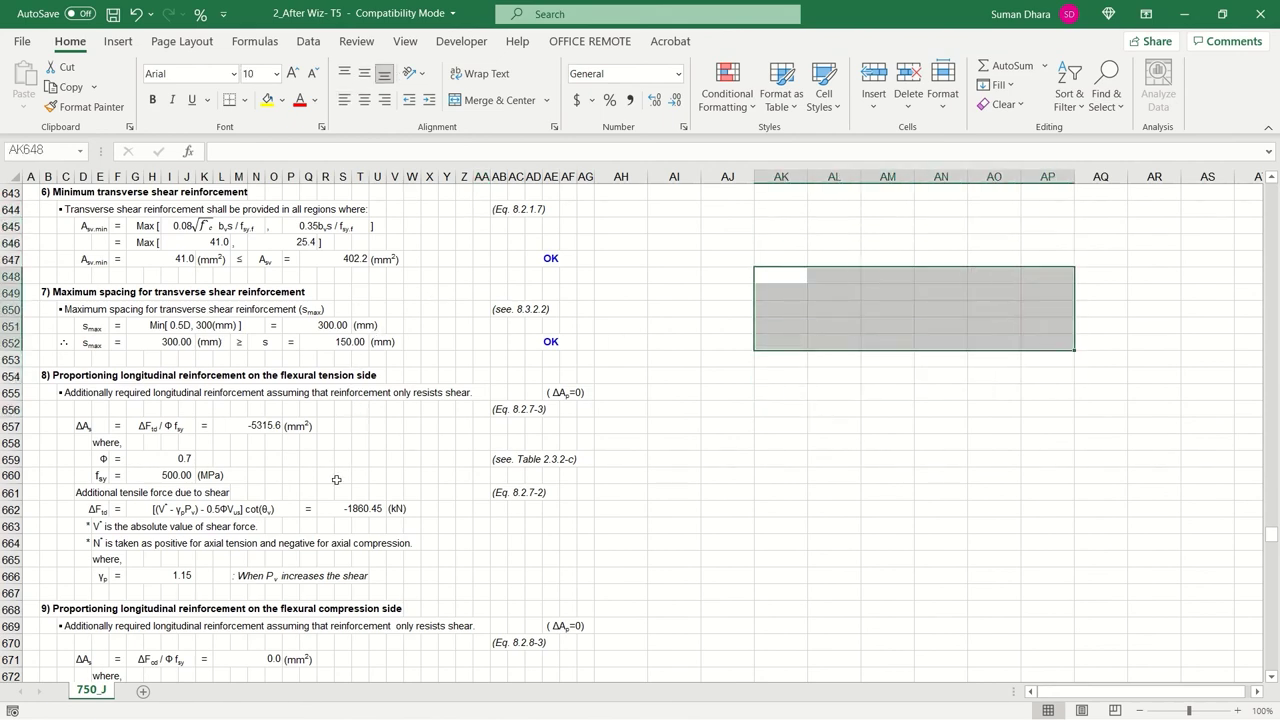
pyautogui.scroll(-3, 336, 480)
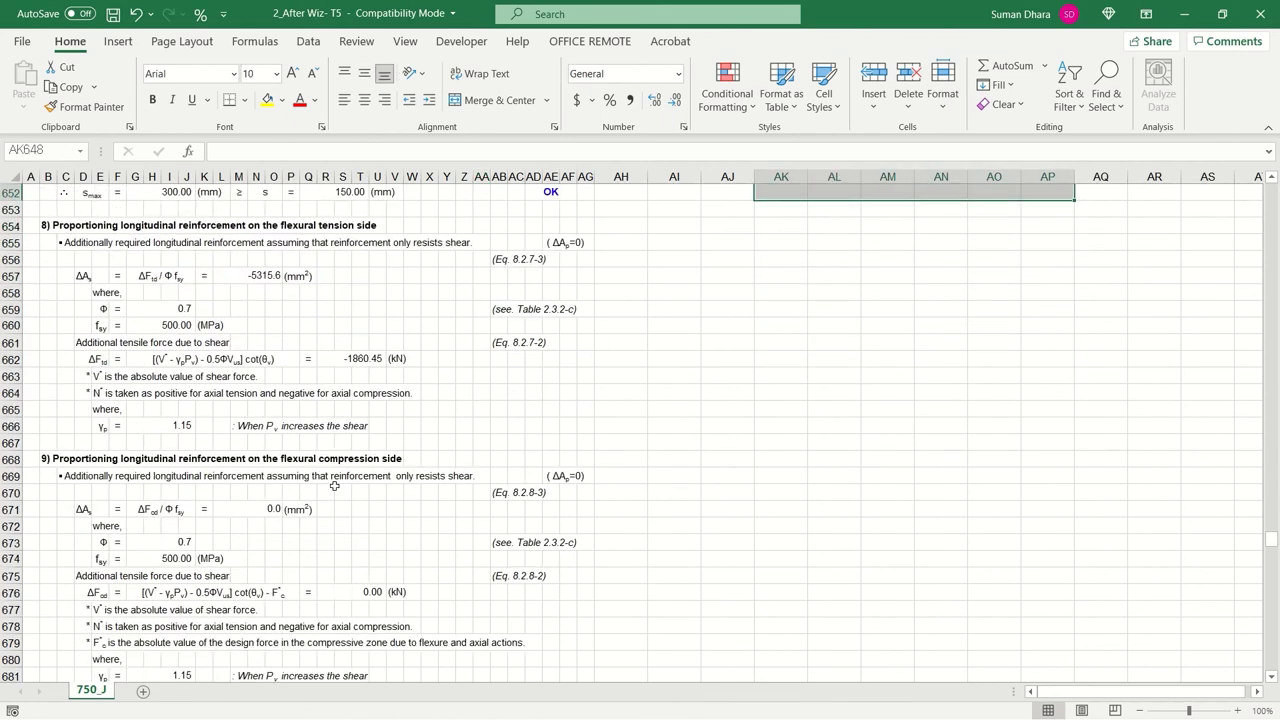
pyautogui.click(207, 410)
# Check the 0.7 reduction factor and reach torsional design, with T* -393.44 kN·m and uh 15849.95 mm
pyautogui.scroll(1, 207, 410)
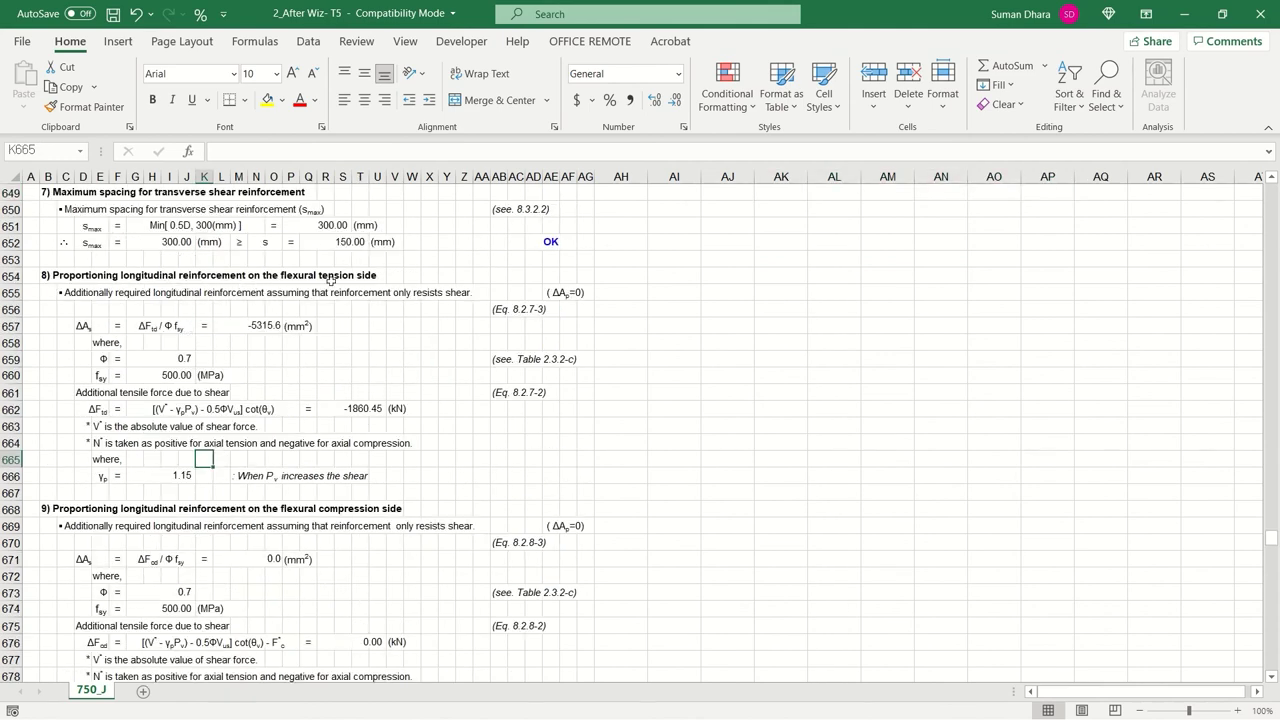
pyautogui.click(183, 358)
pyautogui.scroll(-8, 199, 431)
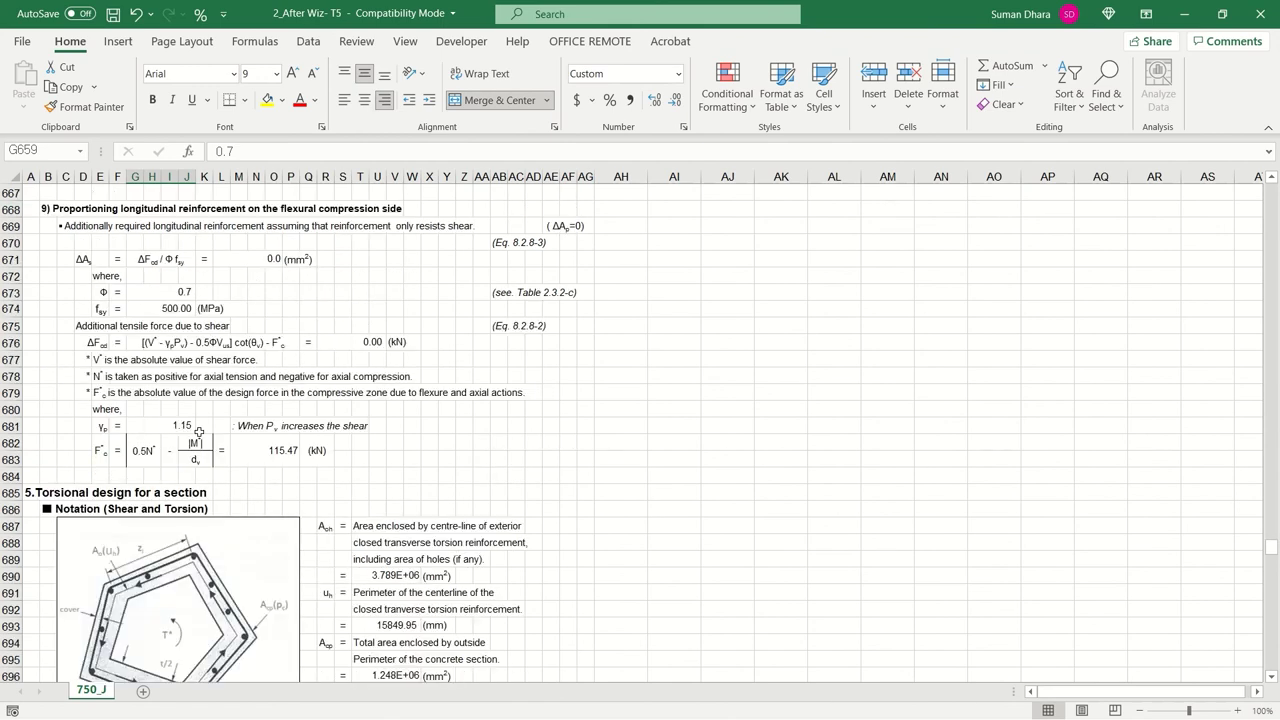
pyautogui.scroll(3, 199, 431)
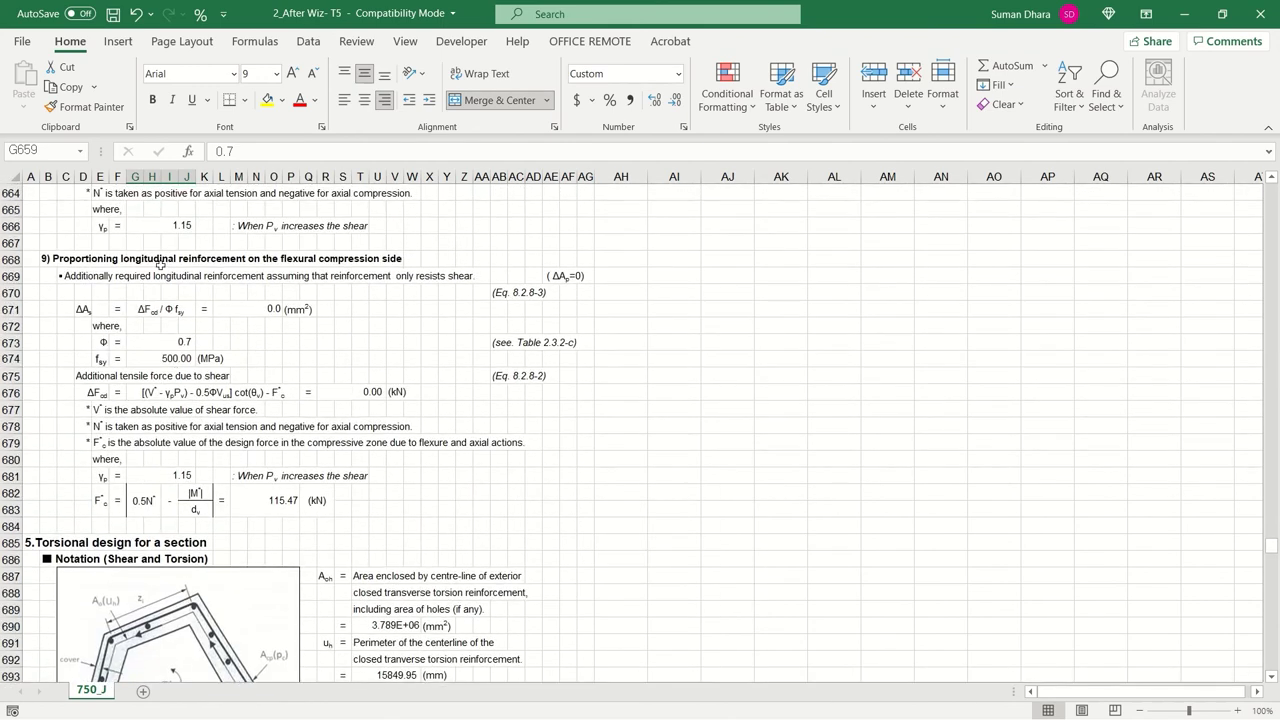
pyautogui.click(291, 410)
pyautogui.scroll(-6, 311, 428)
# Review the shear and torsion notation and the outside perimeter area definition
pyautogui.click(394, 259)
pyautogui.click(429, 392)
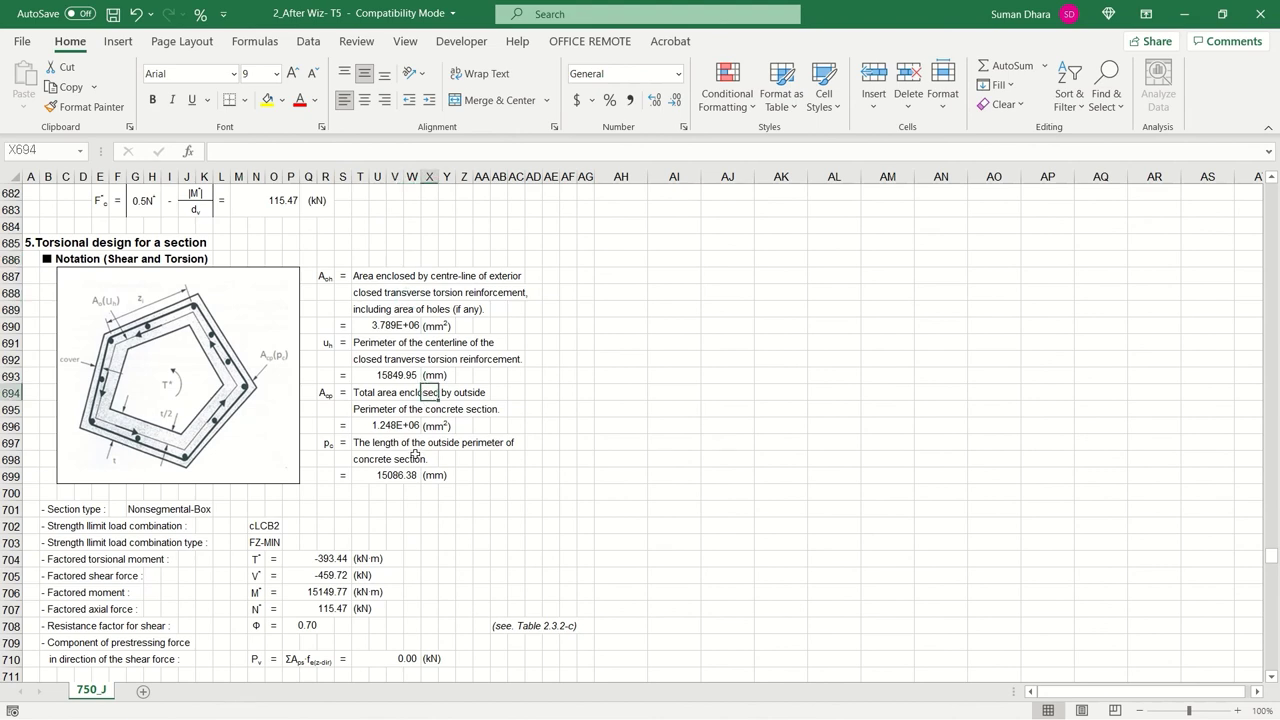
pyautogui.scroll(-5, 415, 454)
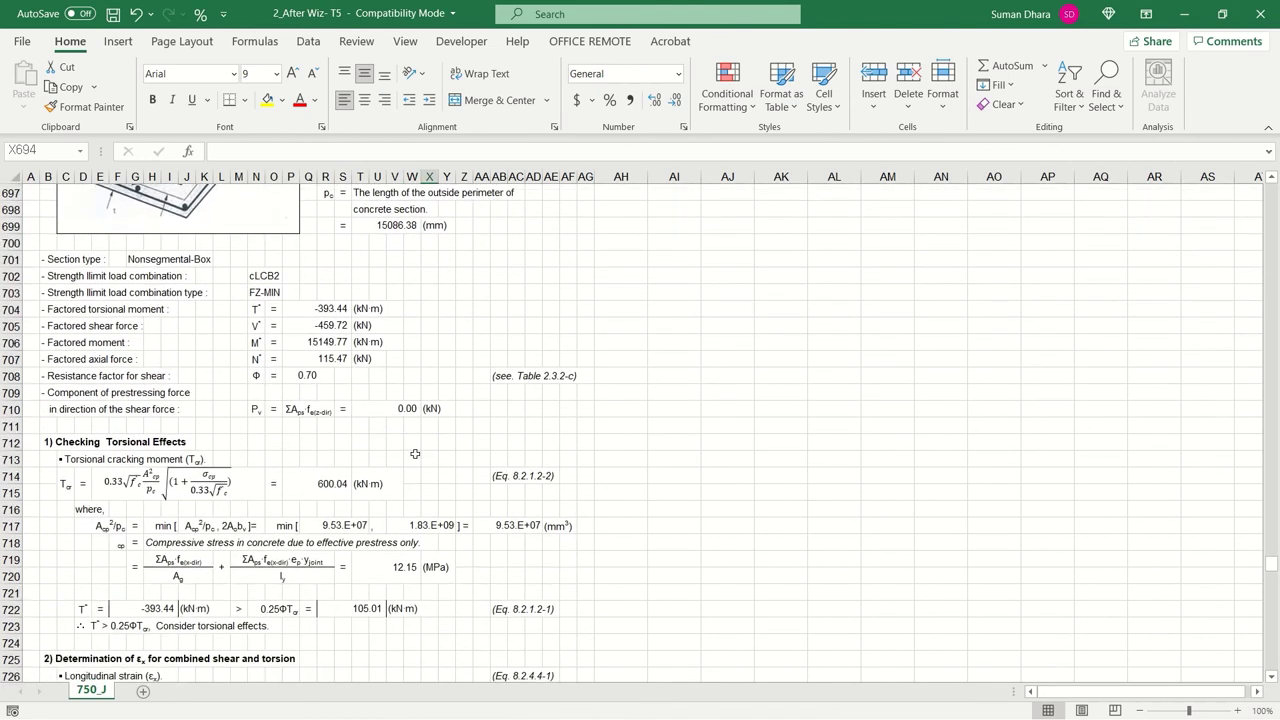
pyautogui.moveTo(289, 311); pyautogui.dragTo(400, 384)
pyautogui.click(418, 460)
# Check the 0.70 resistance factor and the torsional cracking moment Tcr equation
pyautogui.scroll(-2, 419, 464)
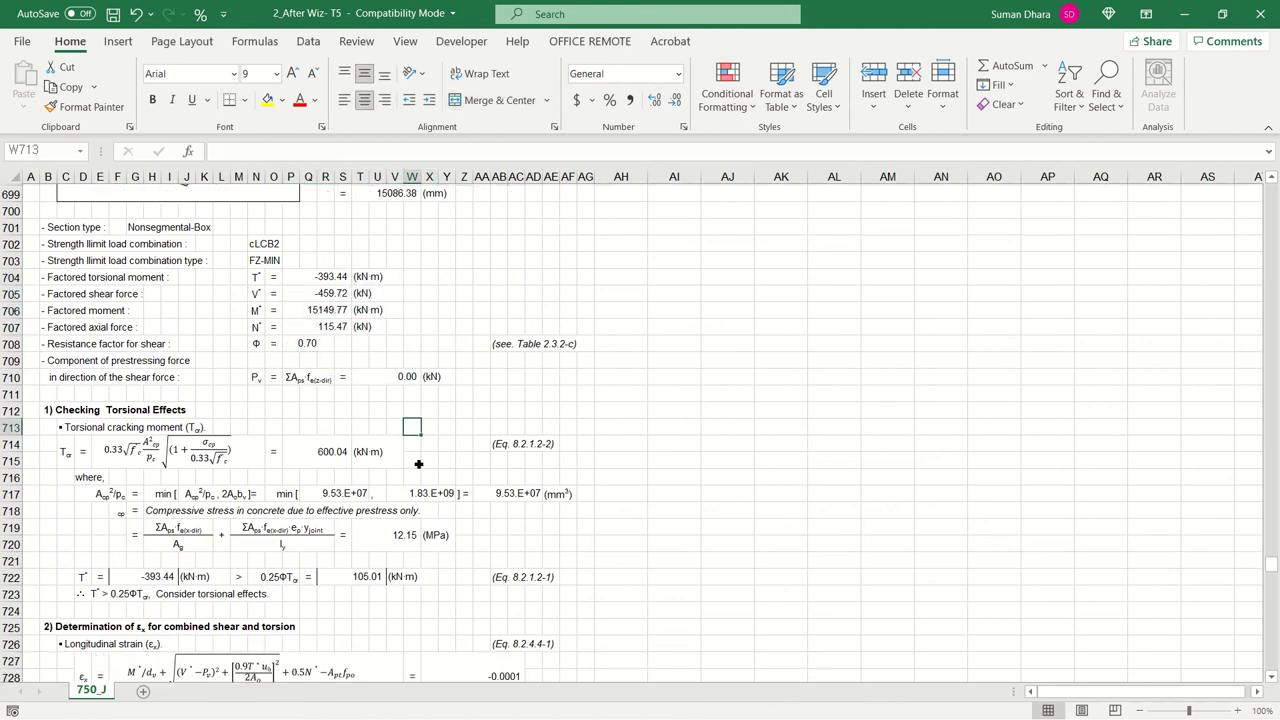
pyautogui.scroll(-1, 419, 464)
pyautogui.click(316, 326)
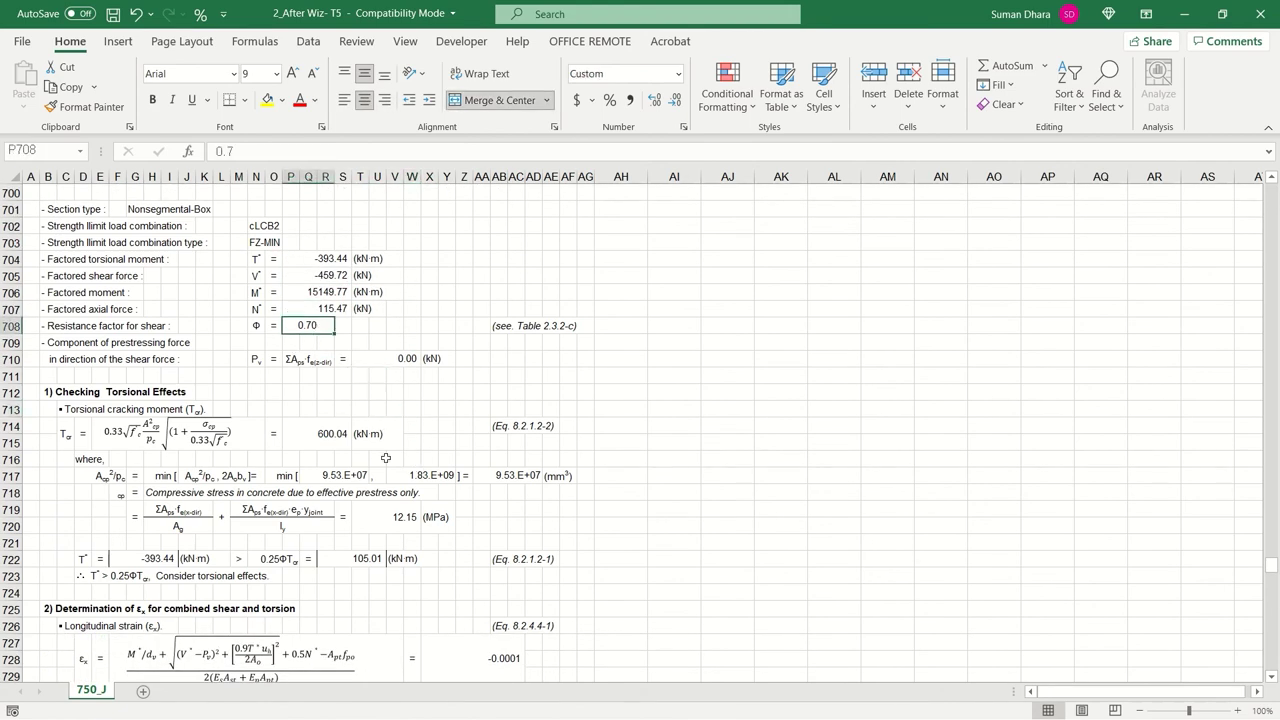
pyautogui.click(381, 458)
pyautogui.scroll(-2, 381, 458)
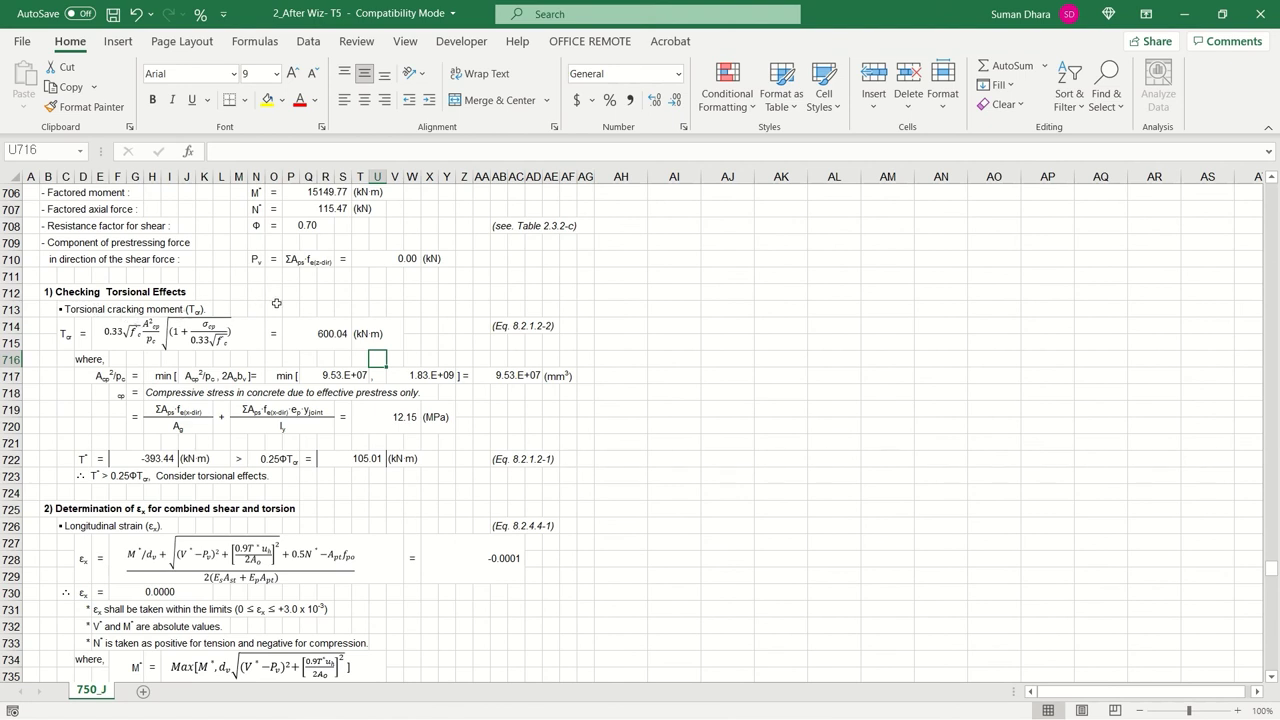
pyautogui.click(141, 332)
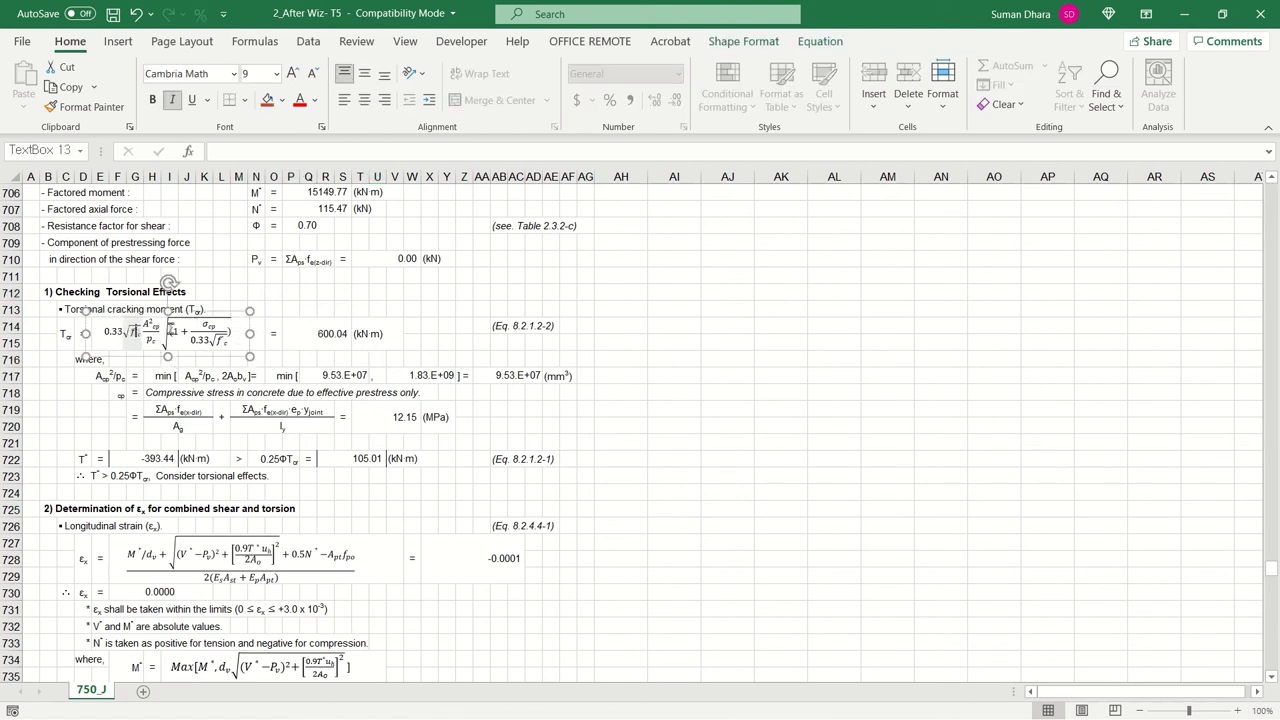
pyautogui.click(358, 296)
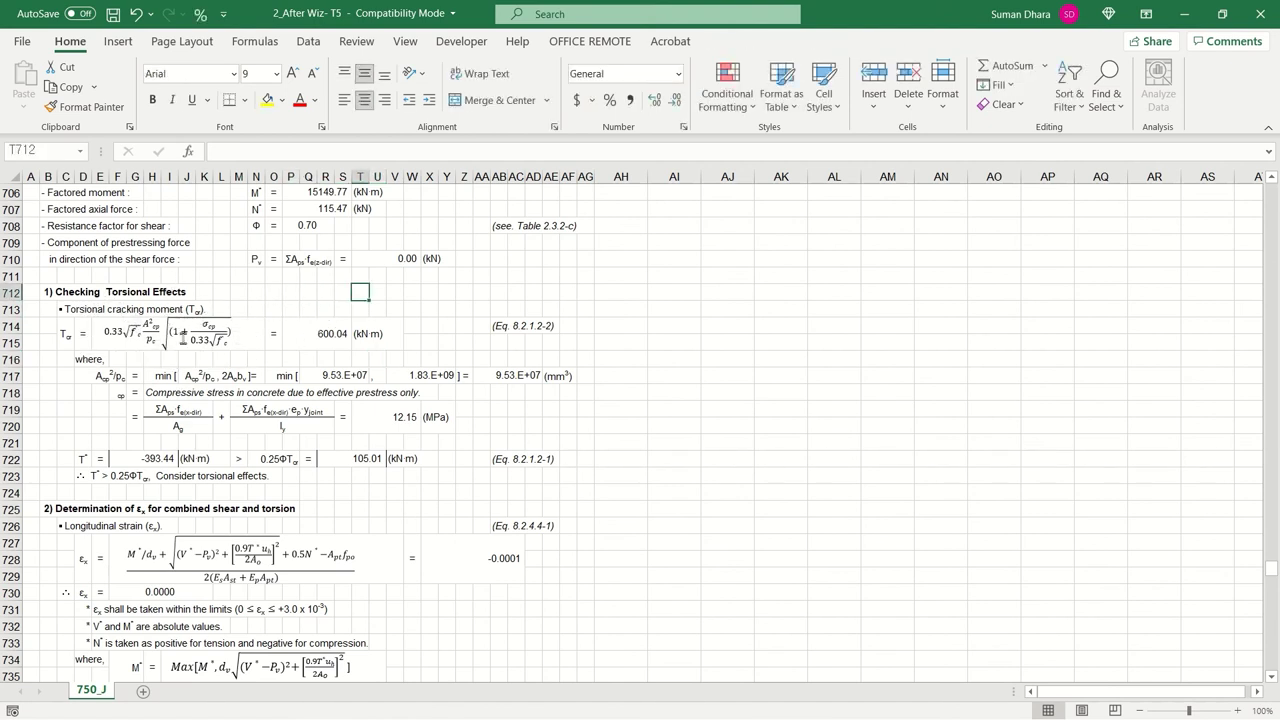
# Scroll to the torsional resistance check: T* -393.44 kN·m against ΦTus 10904.84 kN·m, OK
pyautogui.scroll(-1, 267, 425)
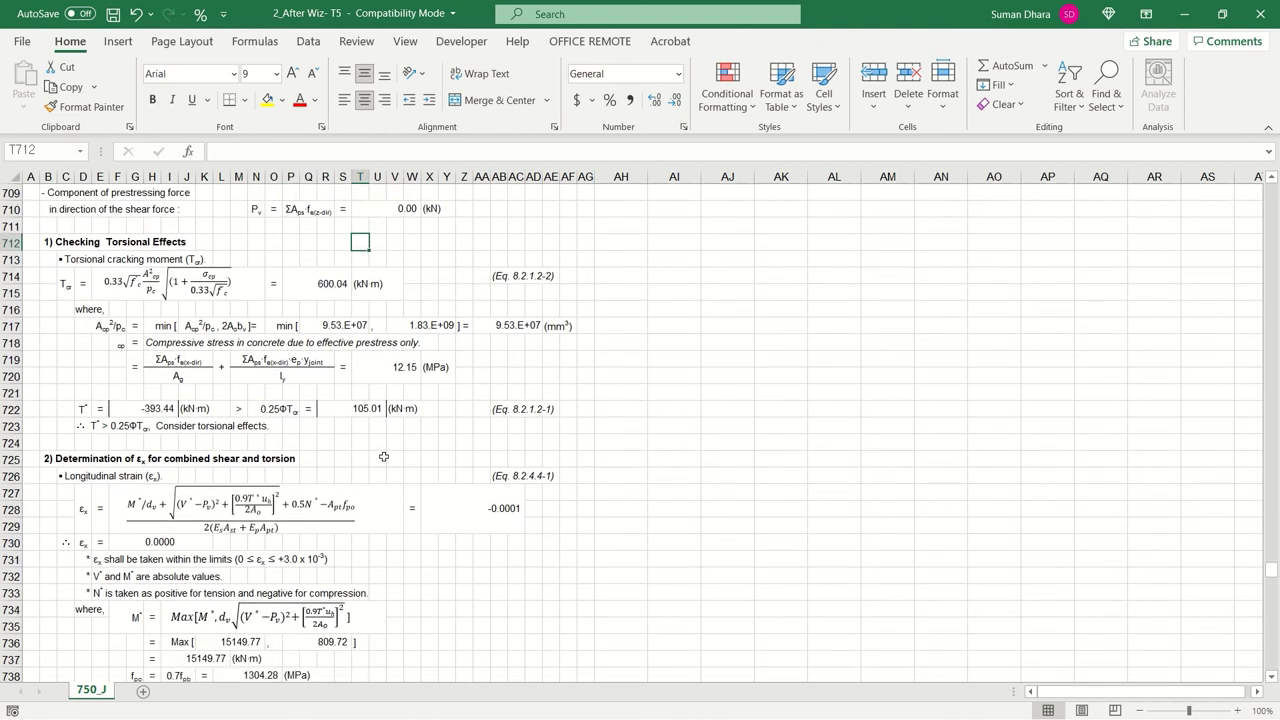
pyautogui.scroll(-3, 383, 456)
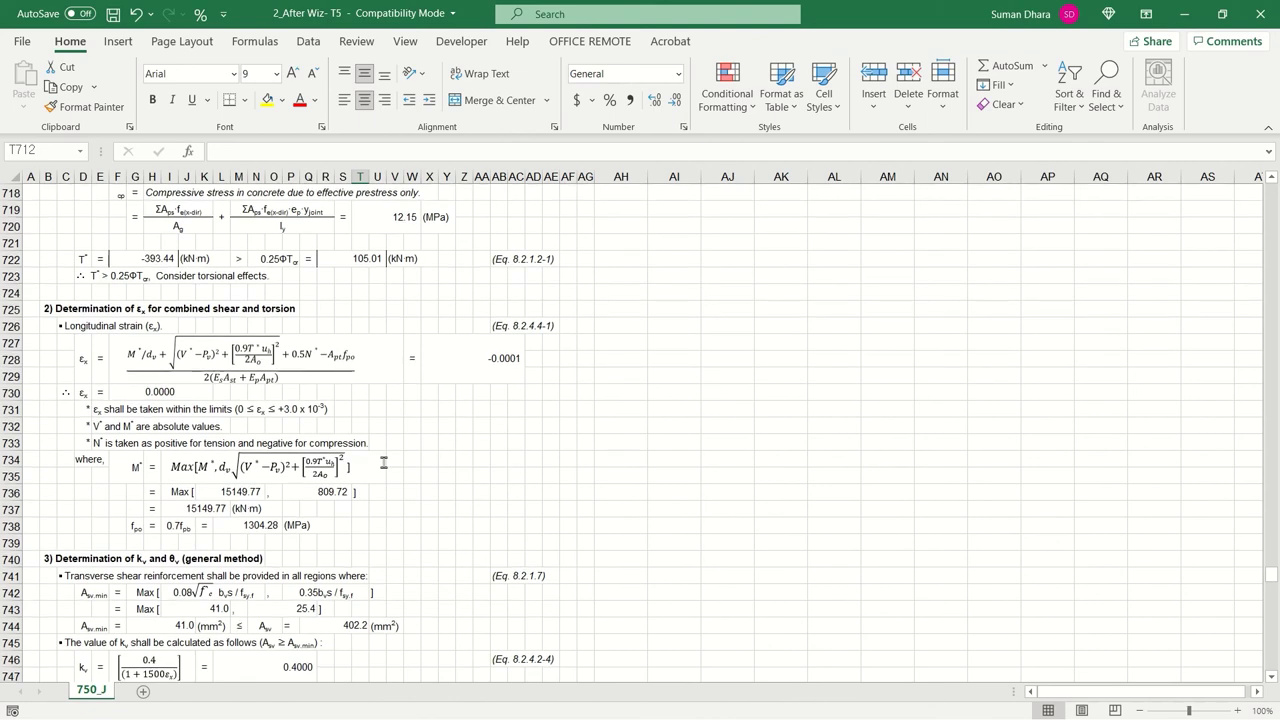
pyautogui.scroll(-2, 383, 463)
pyautogui.scroll(-8, 383, 487)
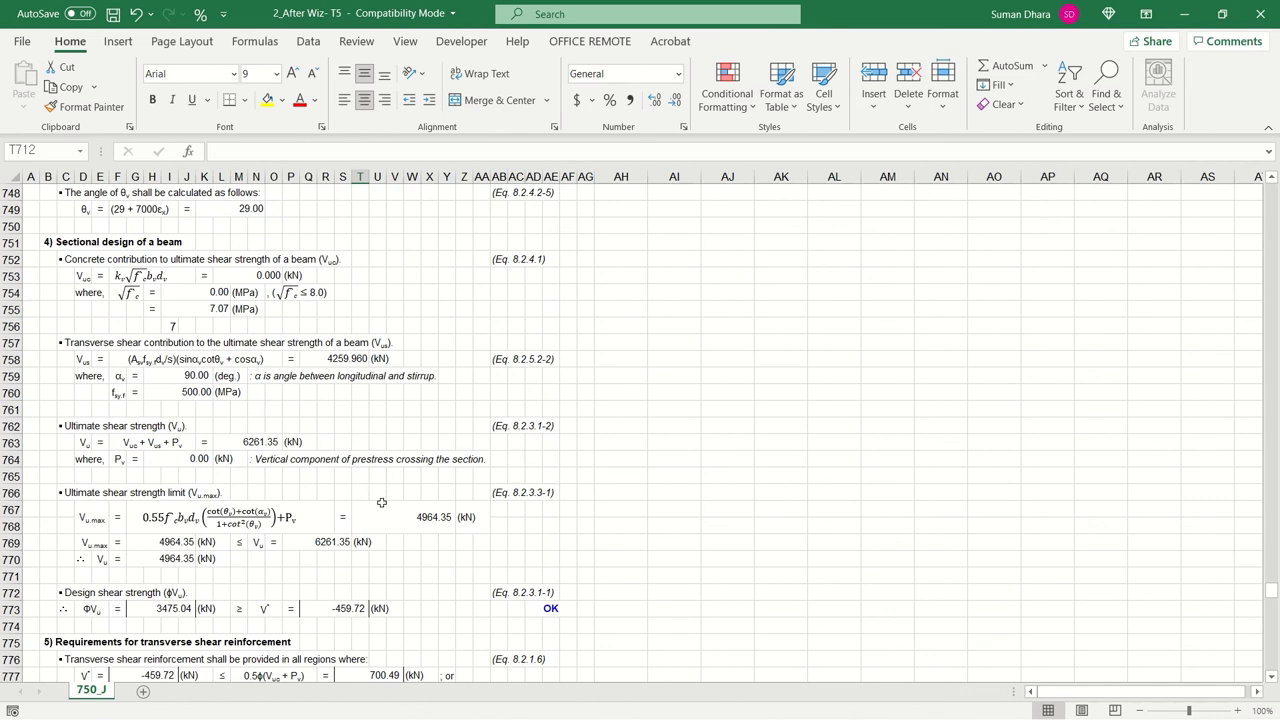
pyautogui.scroll(-3, 201, 477)
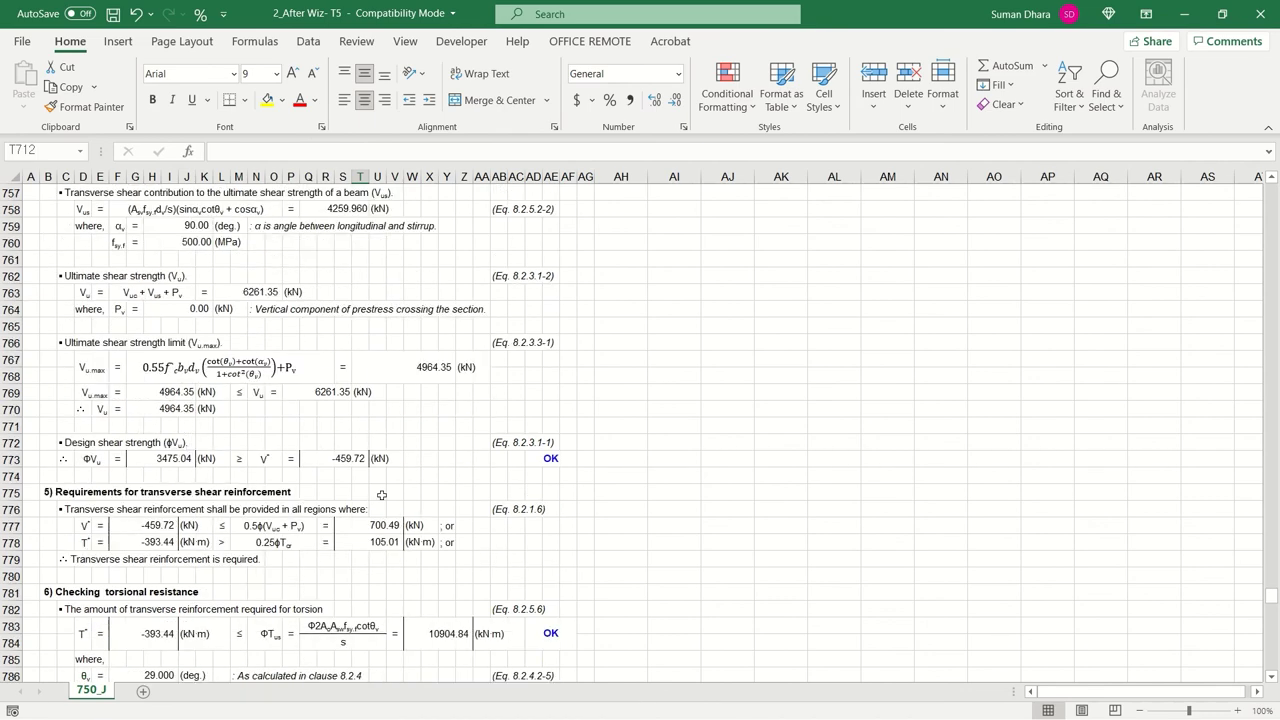
# Confirm the design shear strength of 3475.04 kN, then move on toward the torsional reinforcement checks
pyautogui.click(134, 458)
pyautogui.click(443, 476)
pyautogui.click(498, 492)
pyautogui.scroll(-2, 464, 509)
pyautogui.scroll(-2, 464, 509)
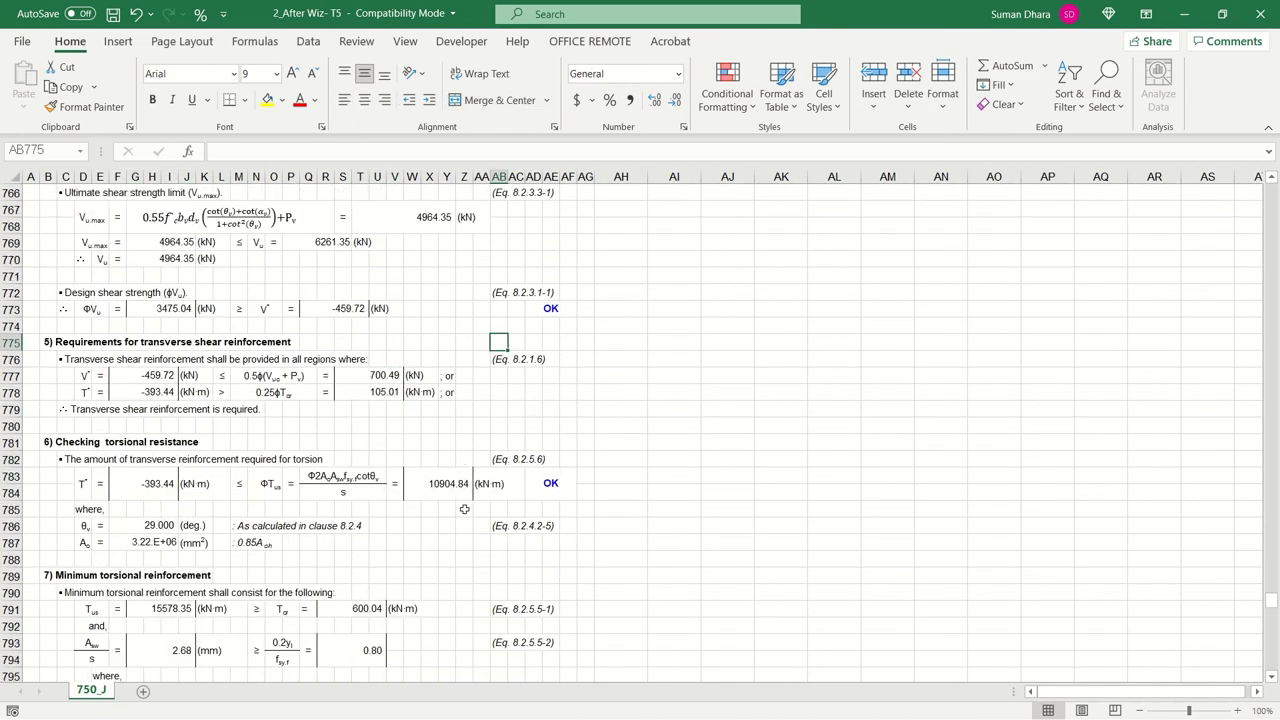
pyautogui.scroll(-3, 464, 510)
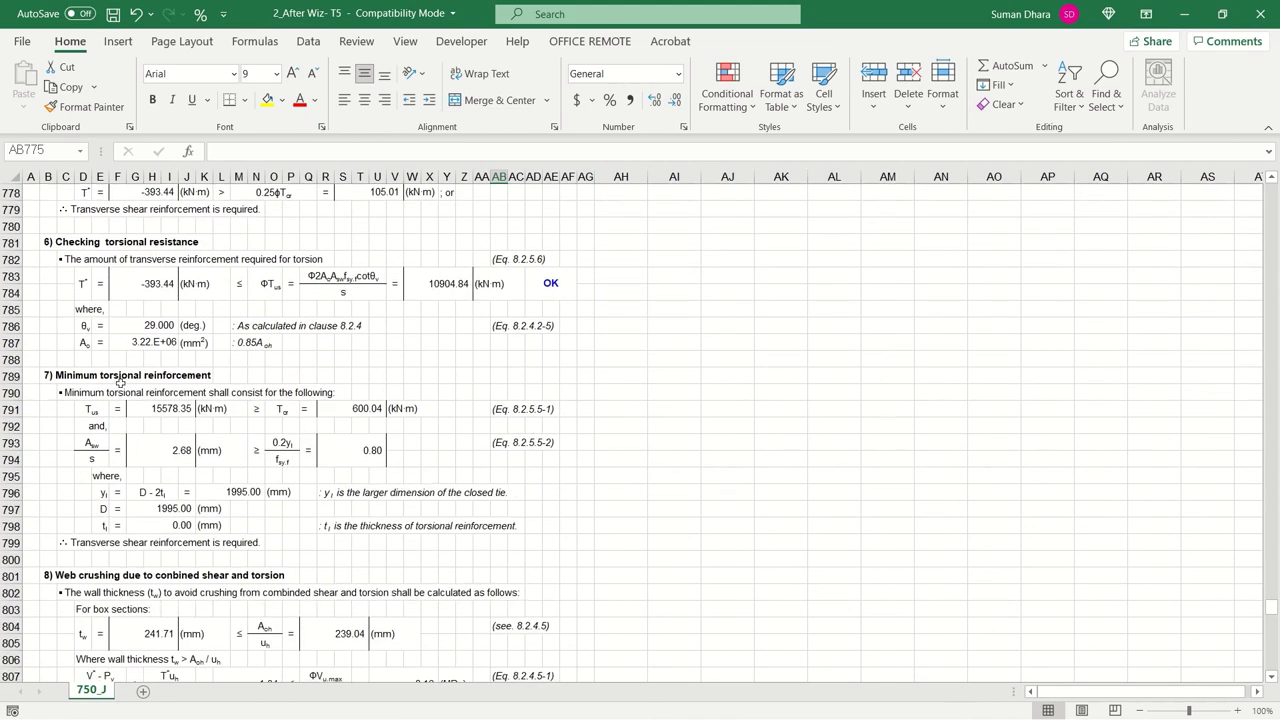
# Pass the minimum torsional reinforcement and web crushing checks to the slab top crack check (exposure B1)
pyautogui.moveTo(62, 377); pyautogui.dragTo(296, 396)
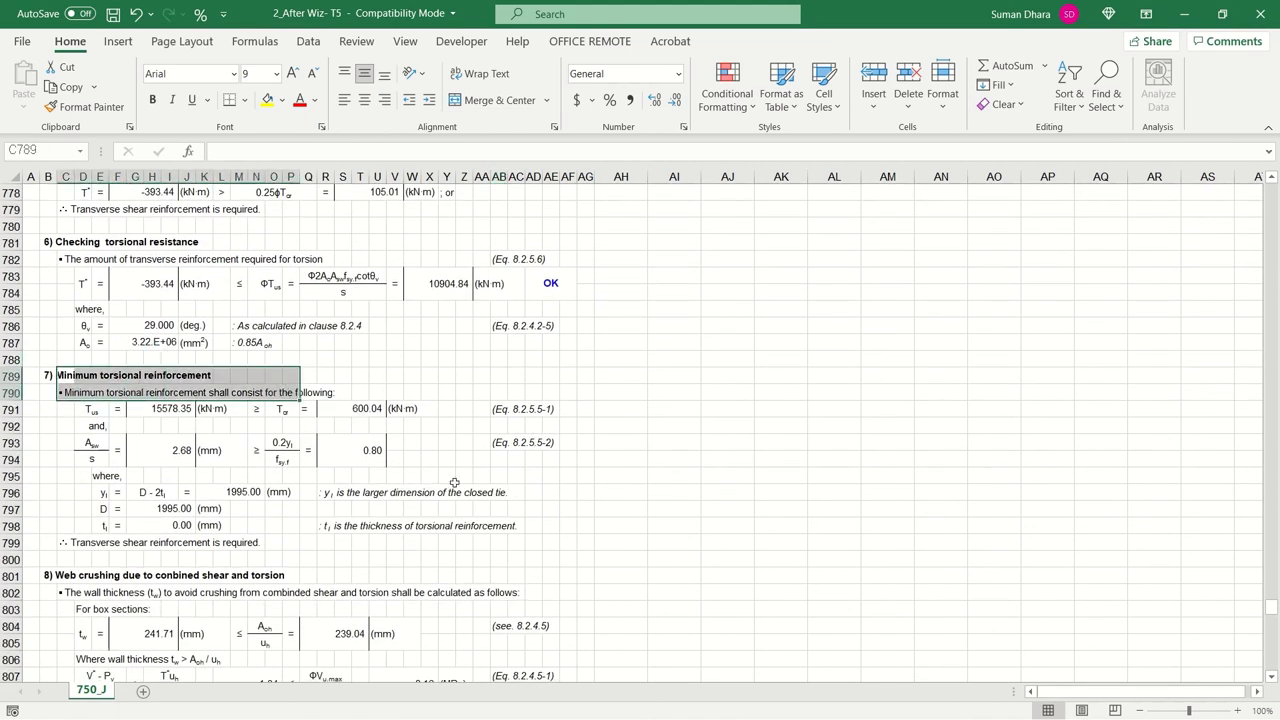
pyautogui.click(645, 440)
pyautogui.scroll(-4, 457, 433)
pyautogui.scroll(-2, 457, 432)
pyautogui.scroll(2, 457, 432)
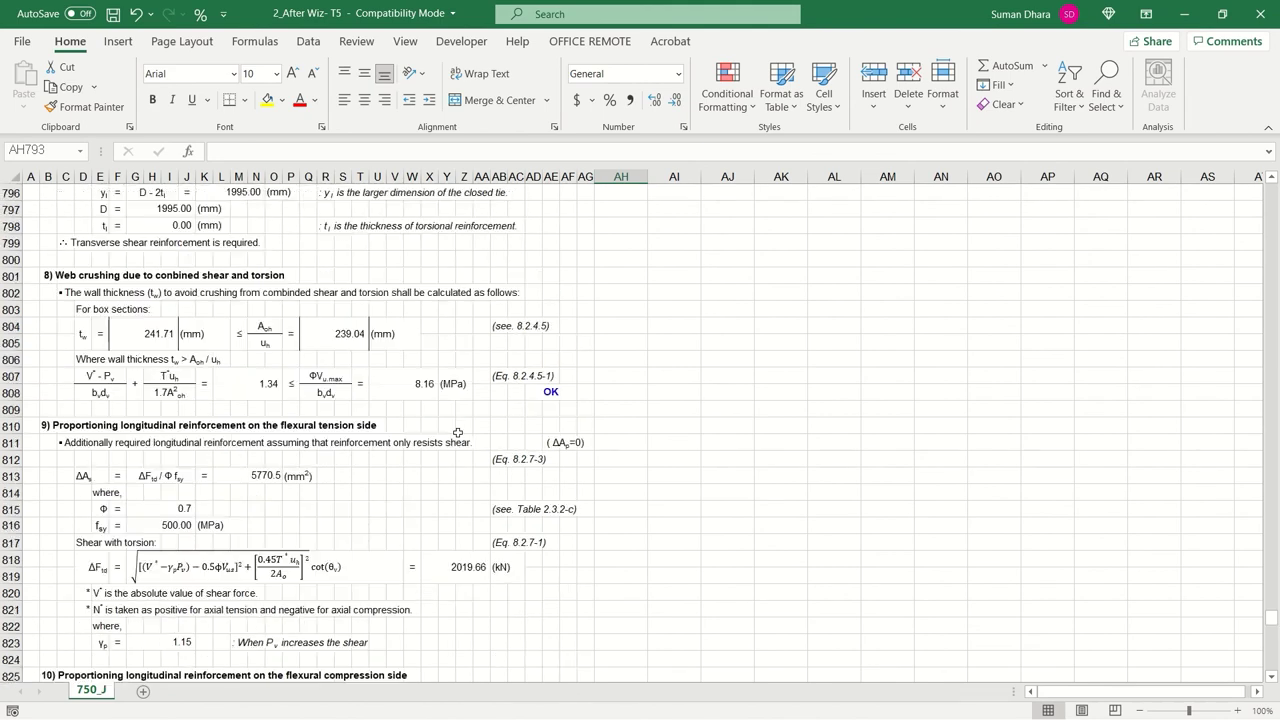
pyautogui.click(264, 277)
pyautogui.scroll(-3, 416, 352)
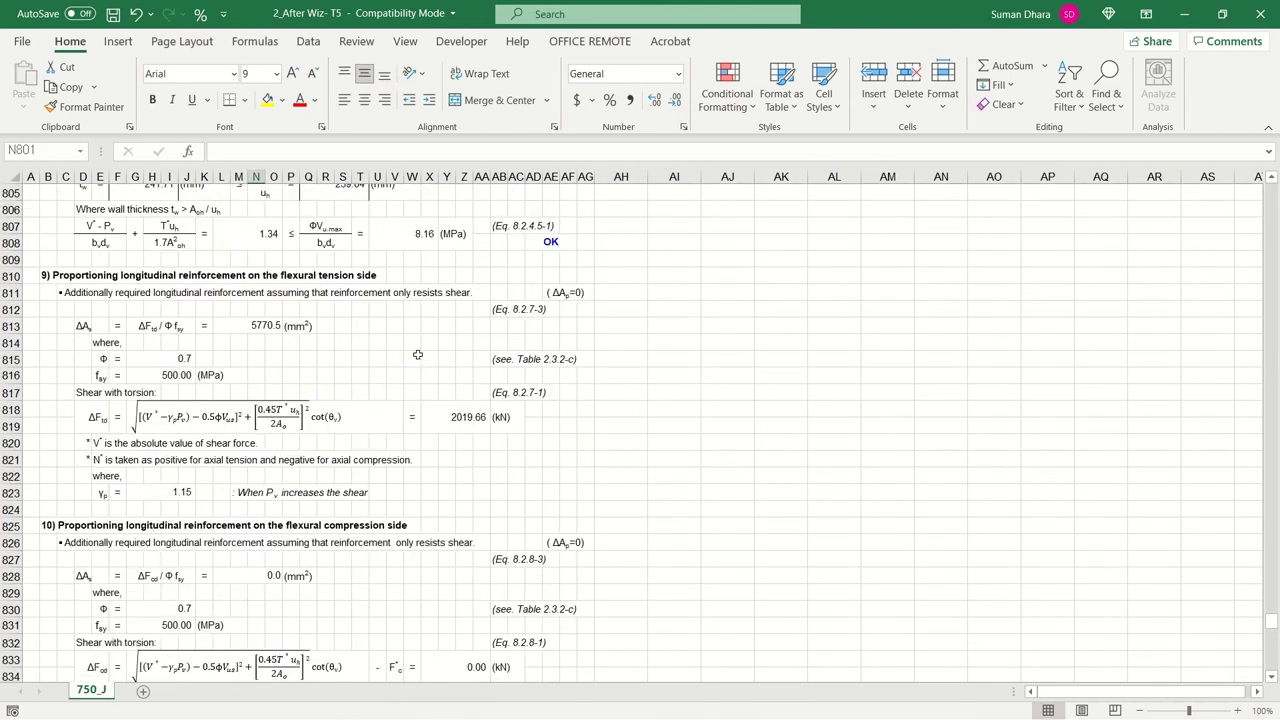
pyautogui.scroll(-5, 418, 354)
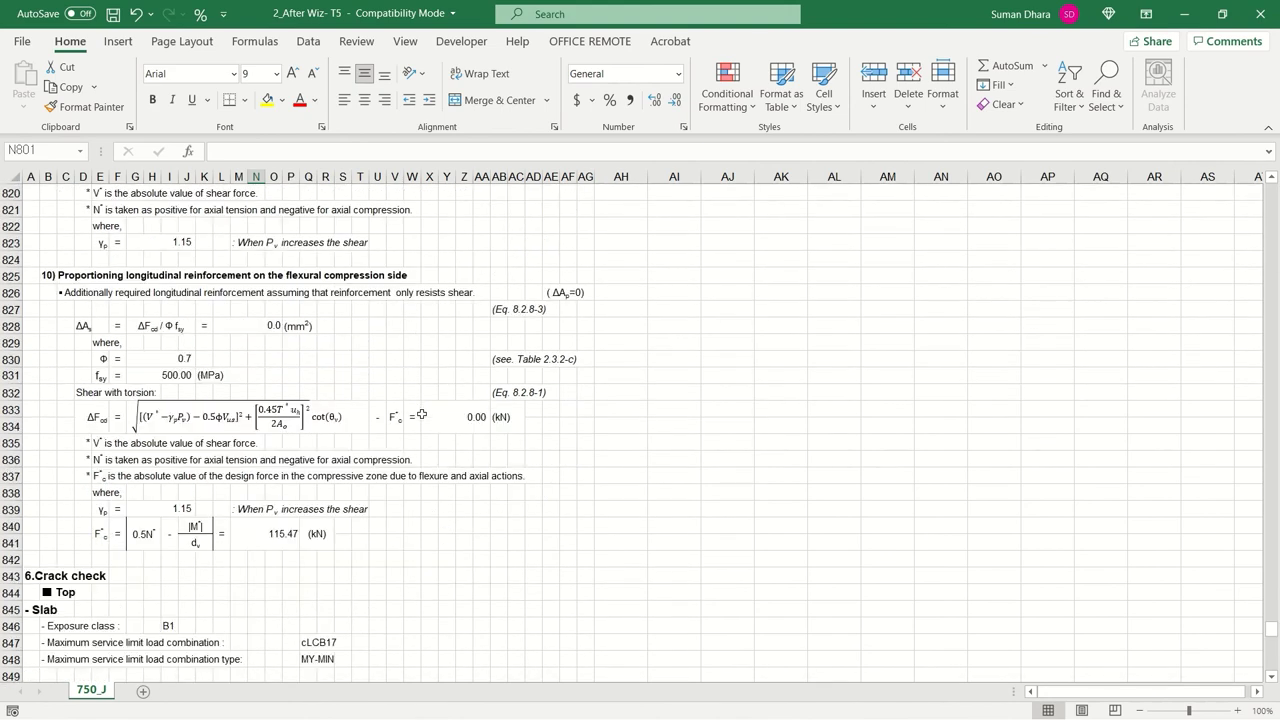
pyautogui.scroll(-6, 428, 430)
# Check the crack check inputs: service combination cLCB17 and exposure class B1
pyautogui.click(381, 375)
pyautogui.click(306, 343)
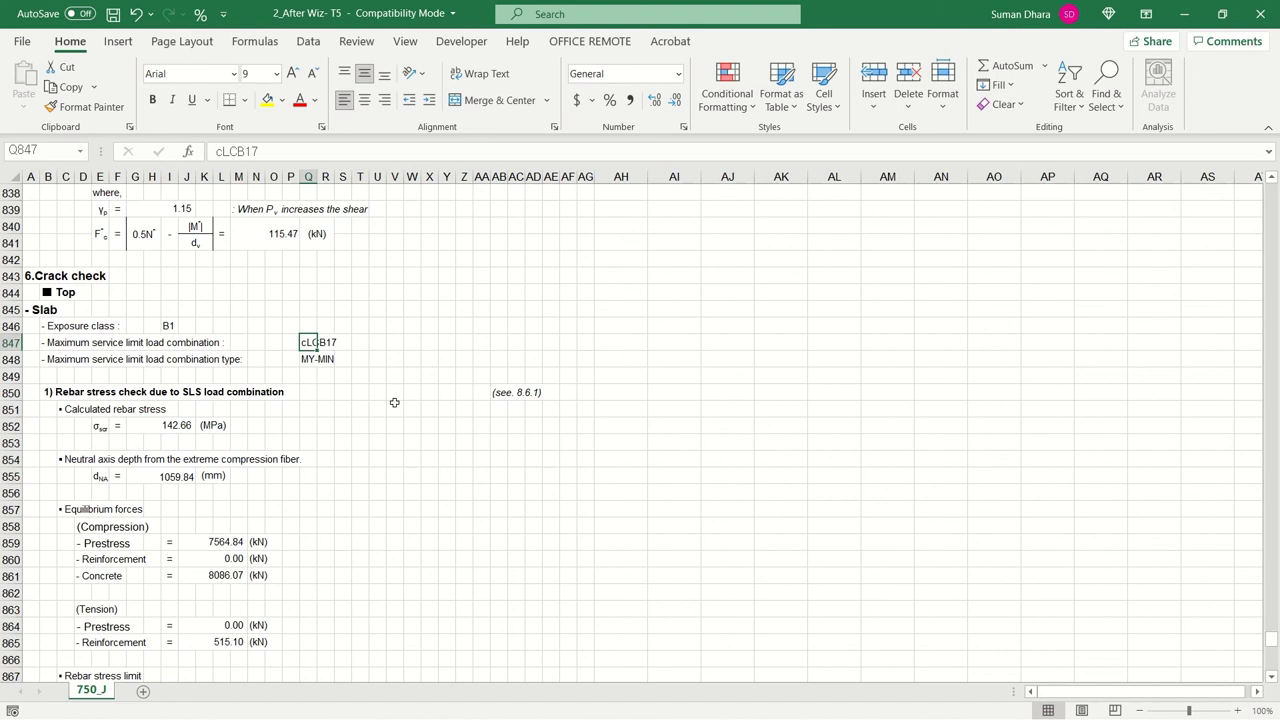
pyautogui.click(168, 326)
pyautogui.click(404, 393)
pyautogui.click(308, 342)
pyautogui.click(377, 409)
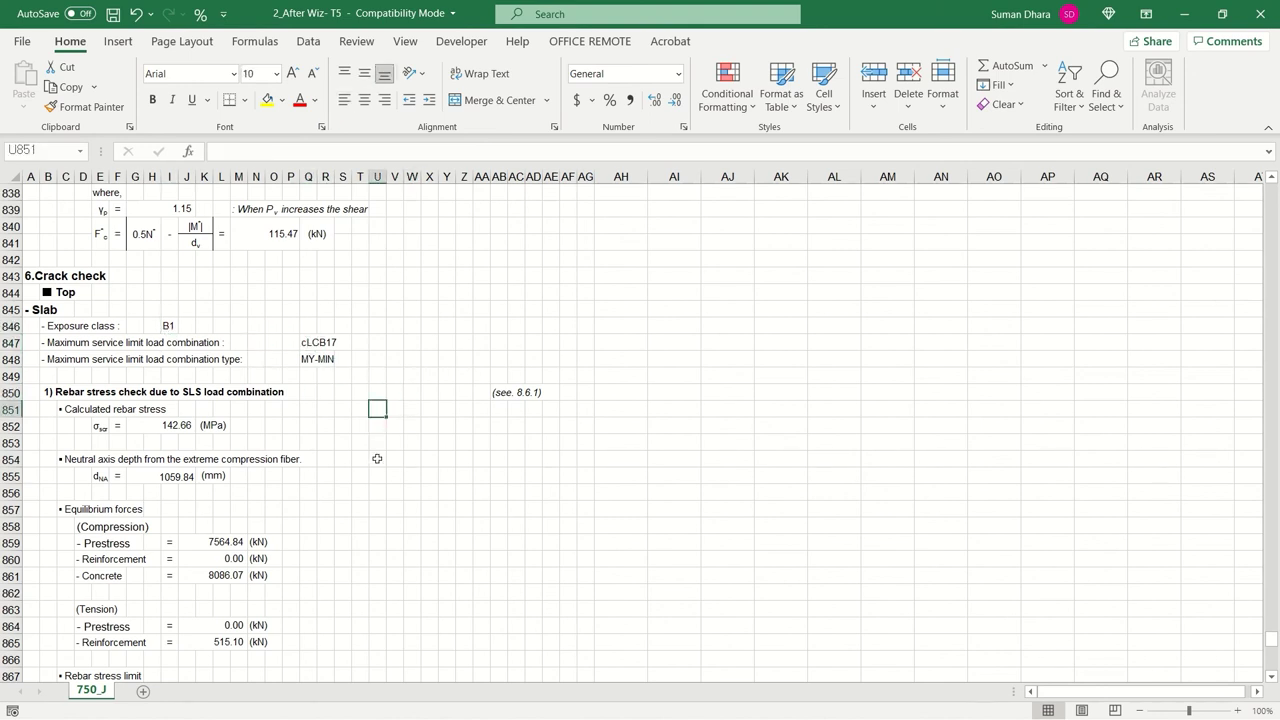
# Review neutral axis depth 1059.84 mm and the 280.34 MPa rebar stress limit, reaching bottom crack control
pyautogui.scroll(-2, 374, 457)
pyautogui.click(74, 293)
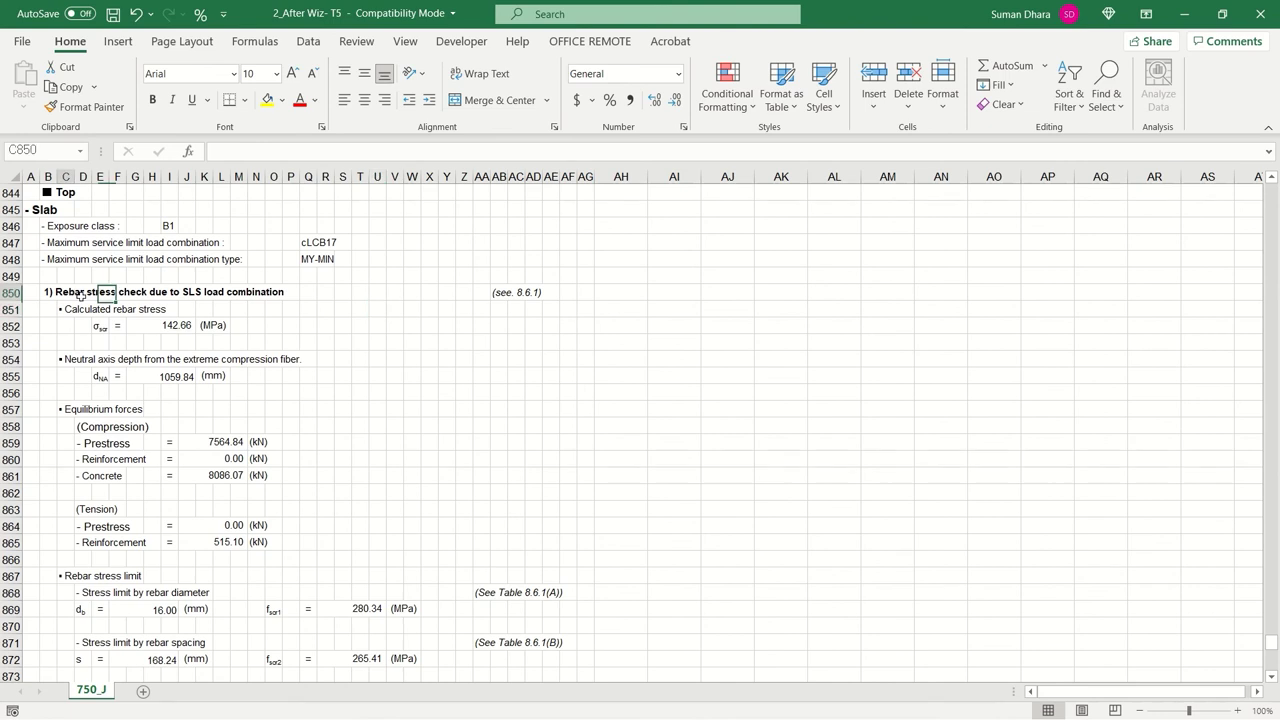
pyautogui.click(322, 376)
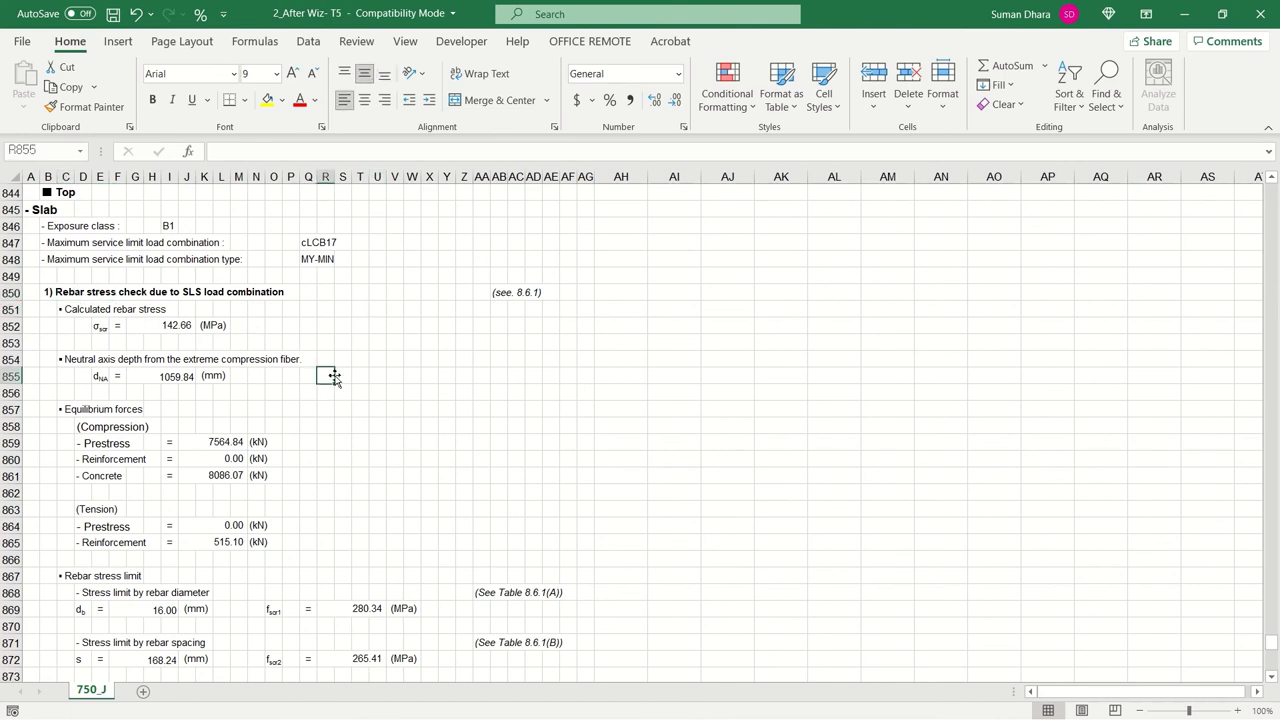
pyautogui.scroll(-1, 380, 466)
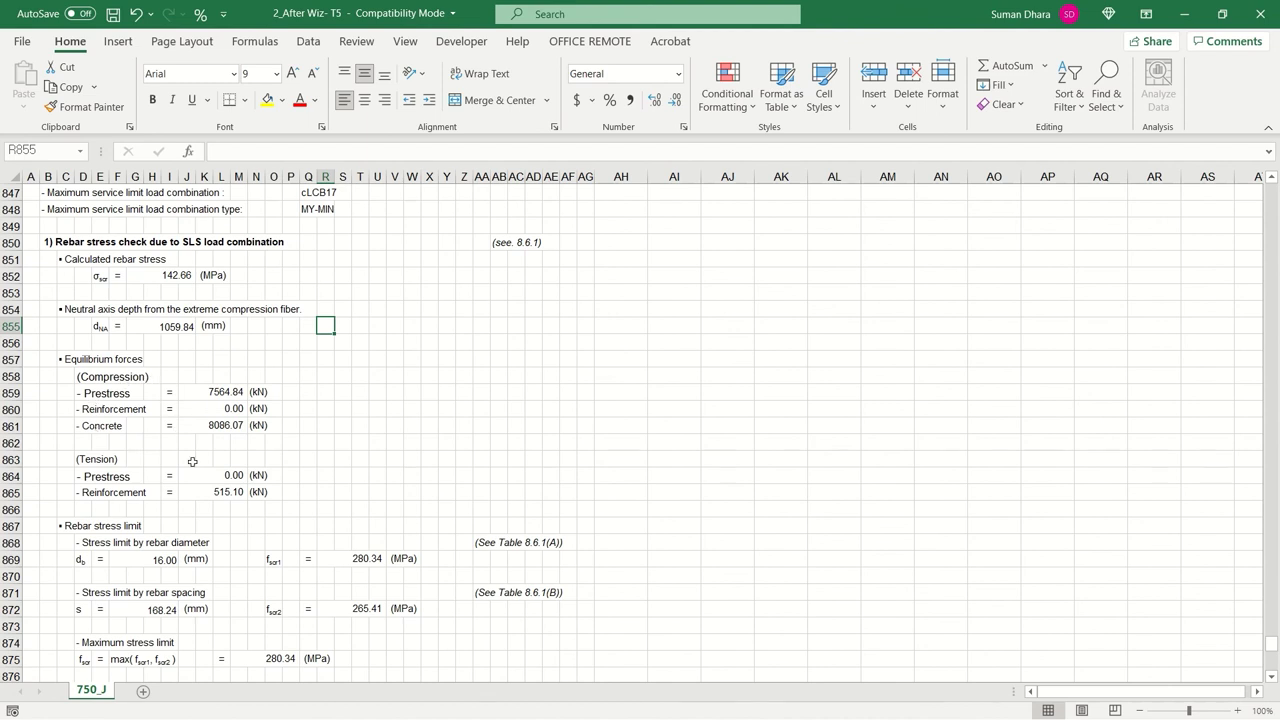
pyautogui.scroll(-2, 302, 476)
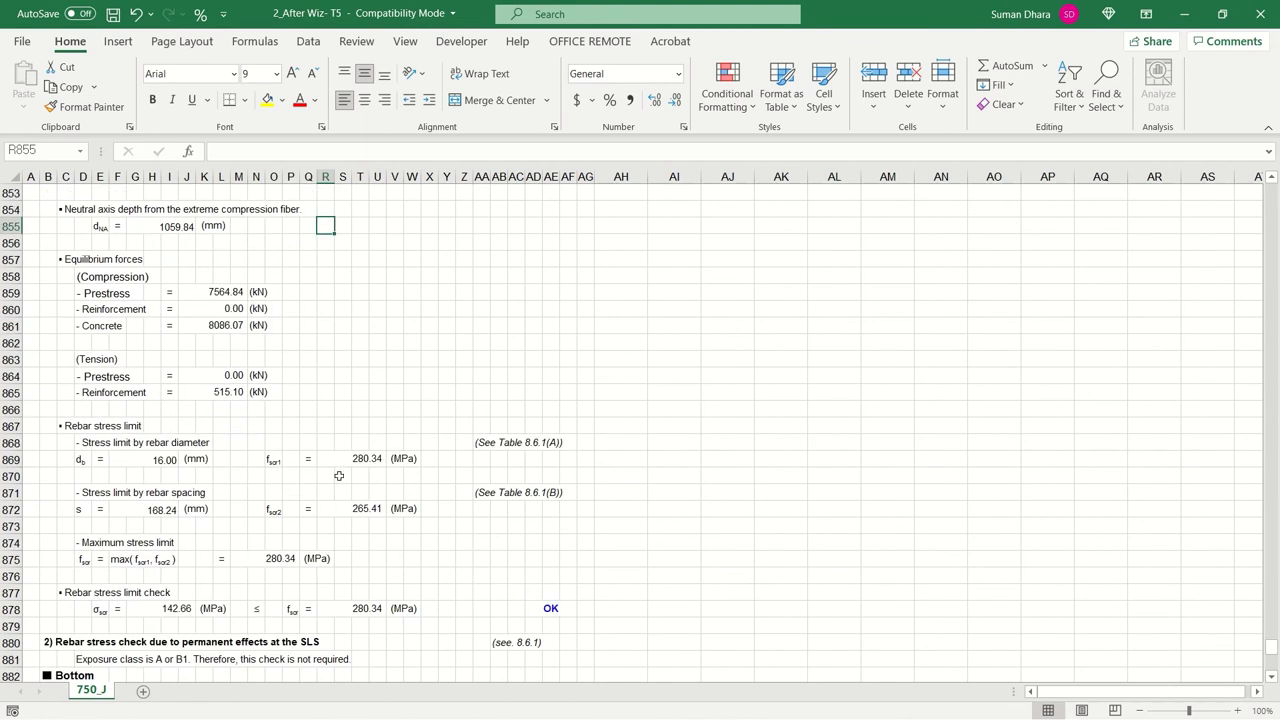
pyautogui.scroll(3, 339, 476)
pyautogui.scroll(-1, 339, 476)
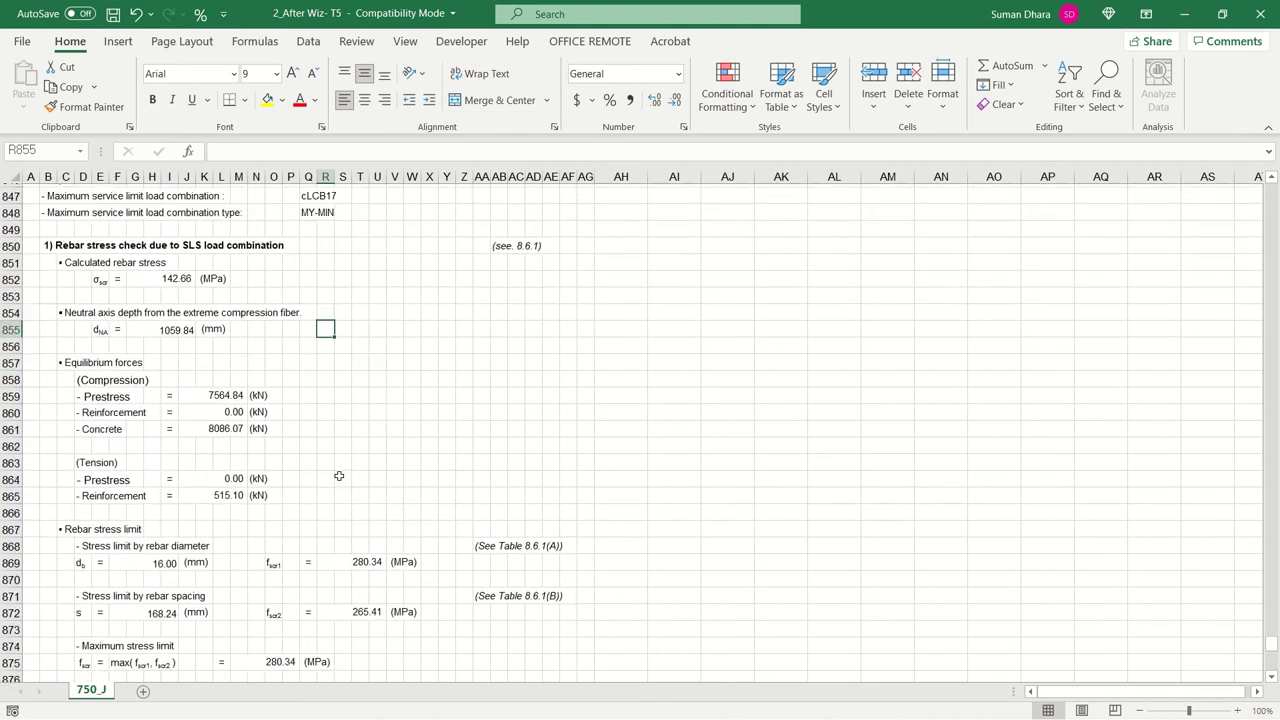
pyautogui.scroll(2, 339, 476)
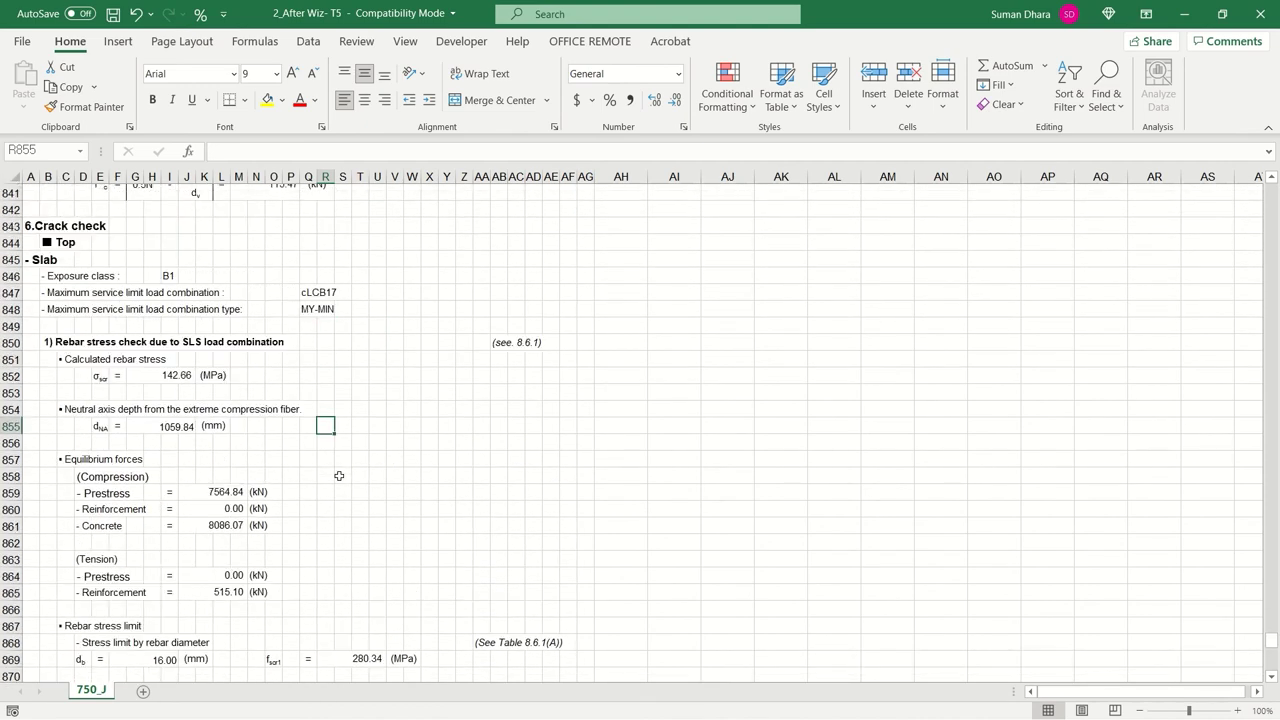
pyautogui.scroll(-10, 339, 476)
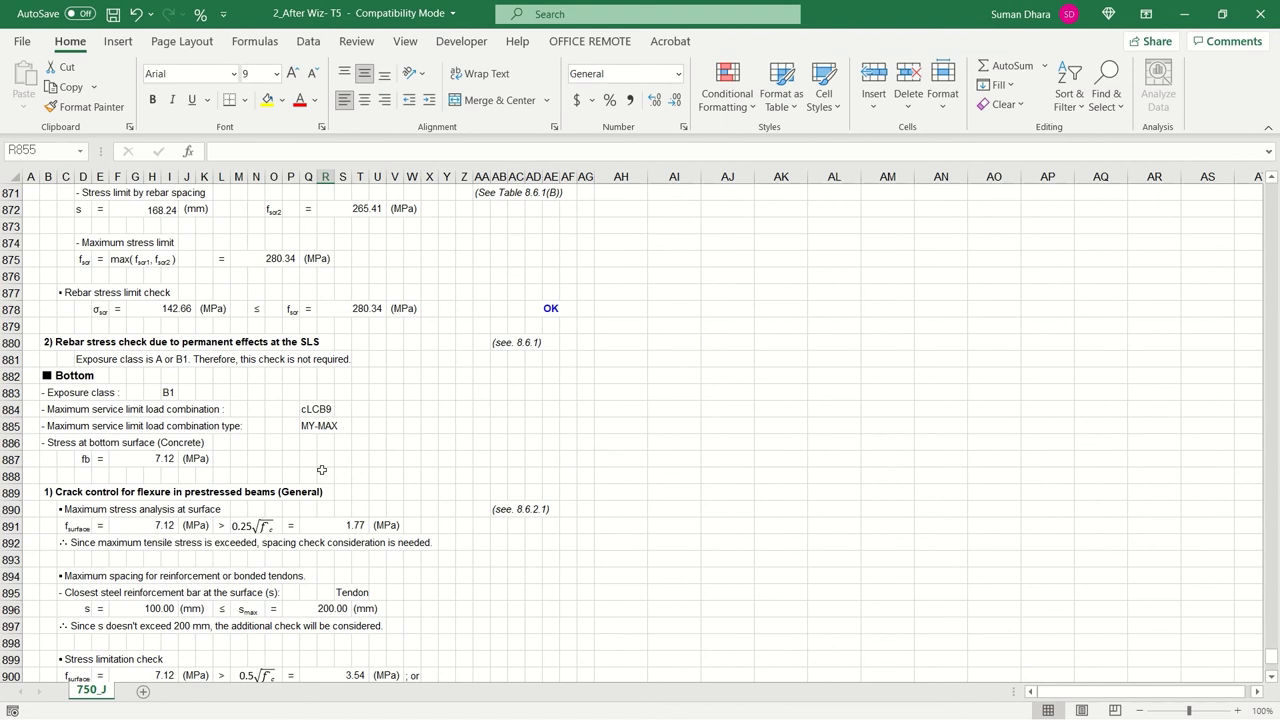
pyautogui.click(252, 557)
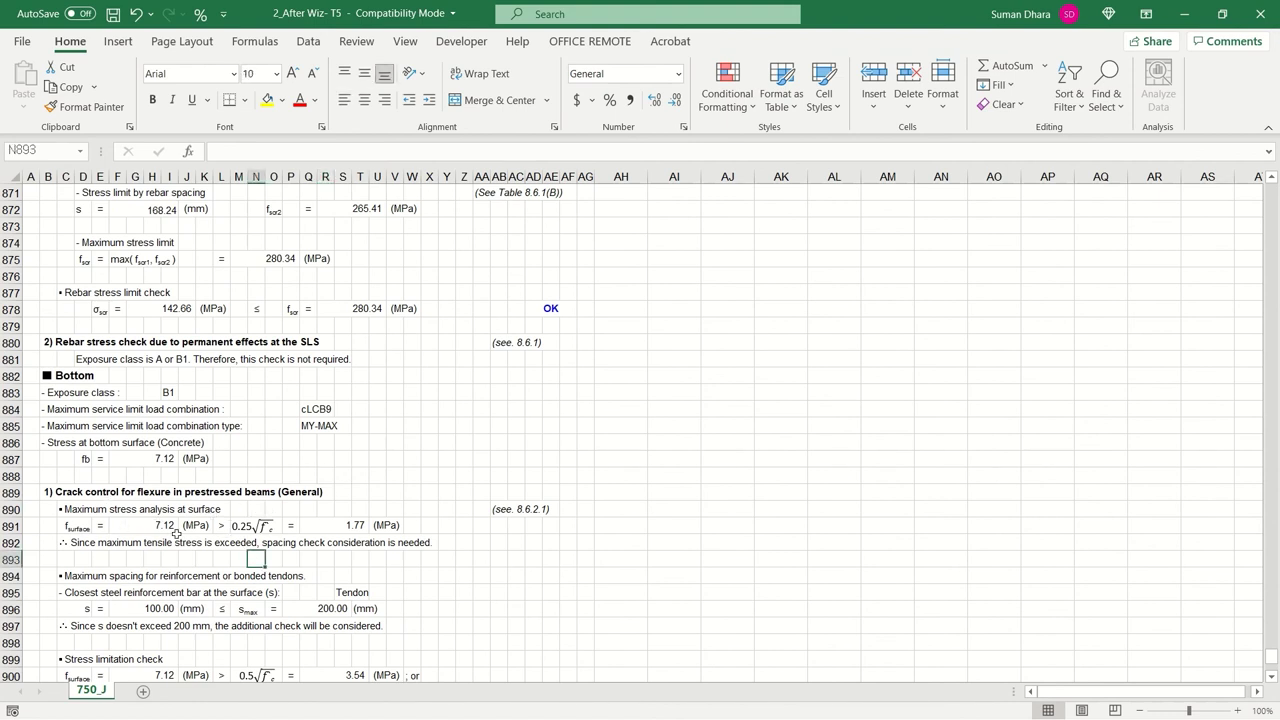
pyautogui.scroll(-3, 238, 515)
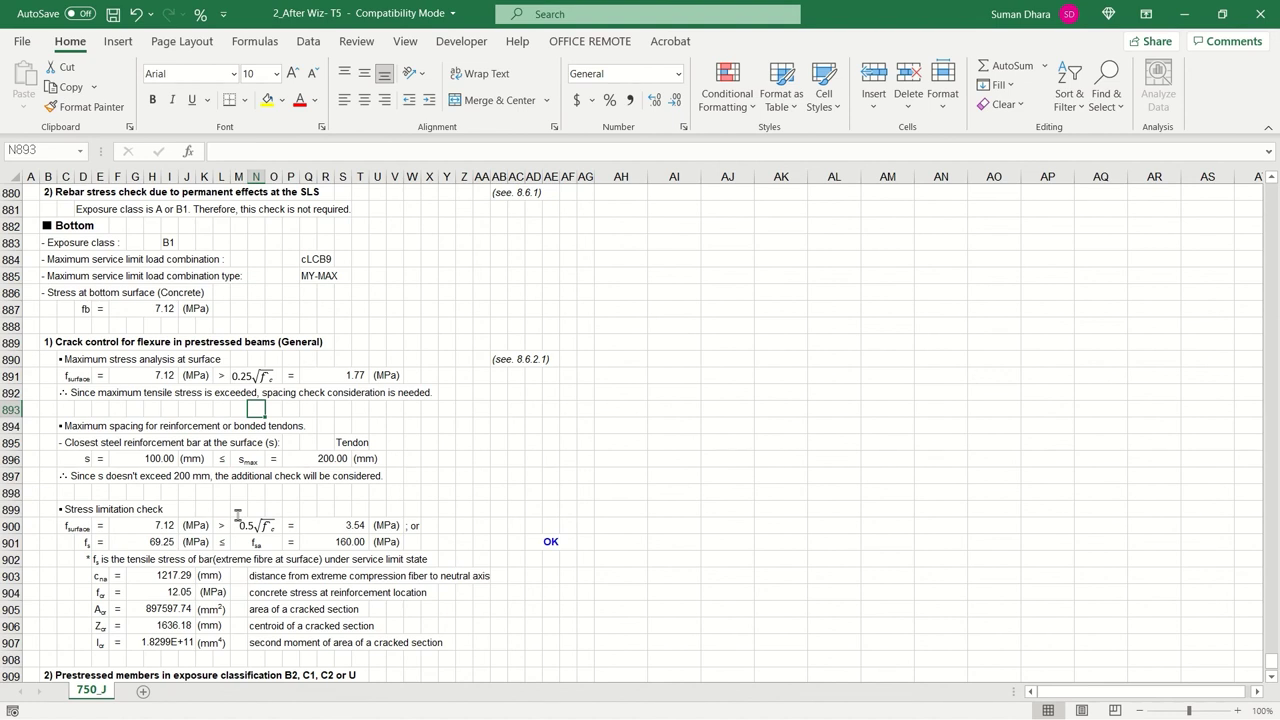
pyautogui.scroll(-3, 441, 618)
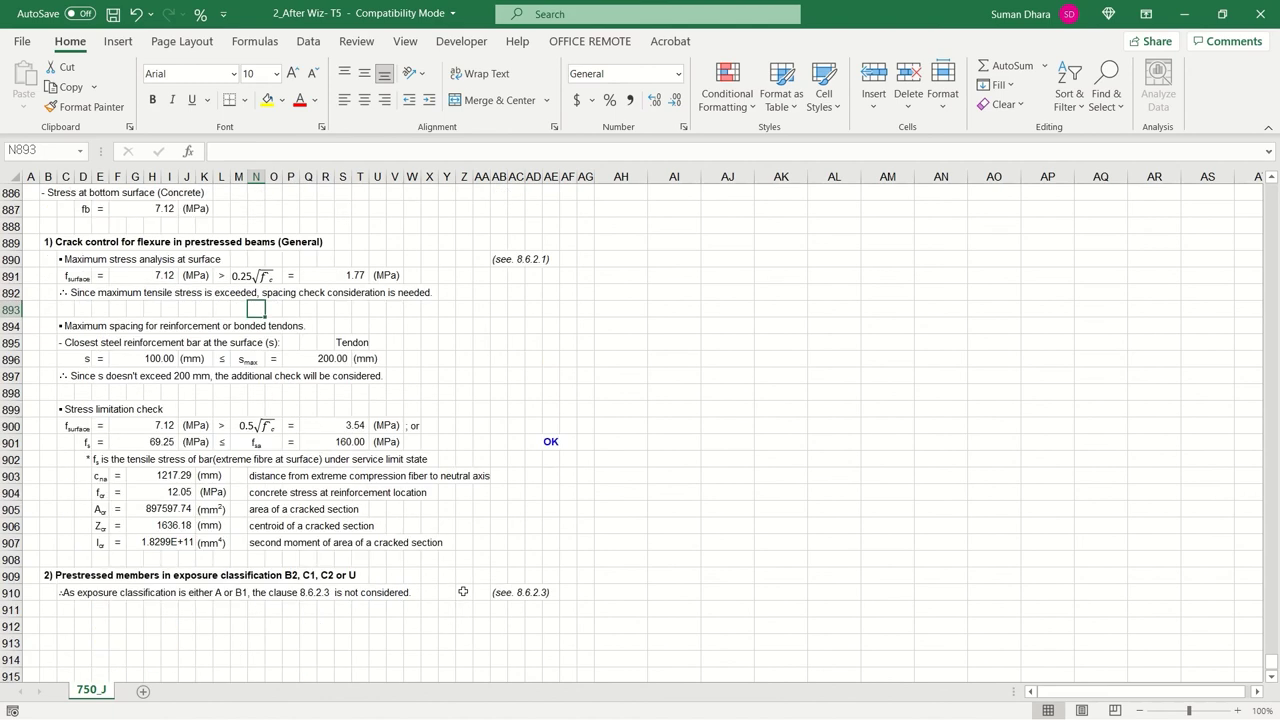
pyautogui.scroll(3, 468, 490)
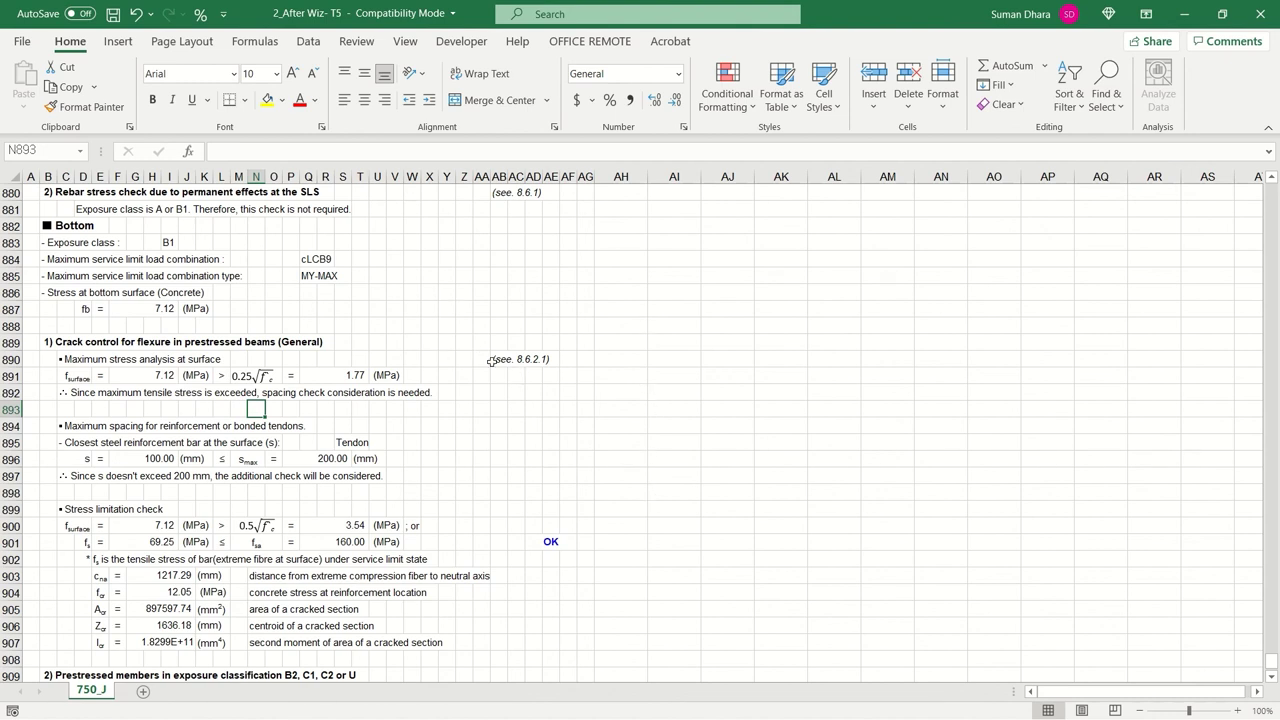
pyautogui.click(481, 458)
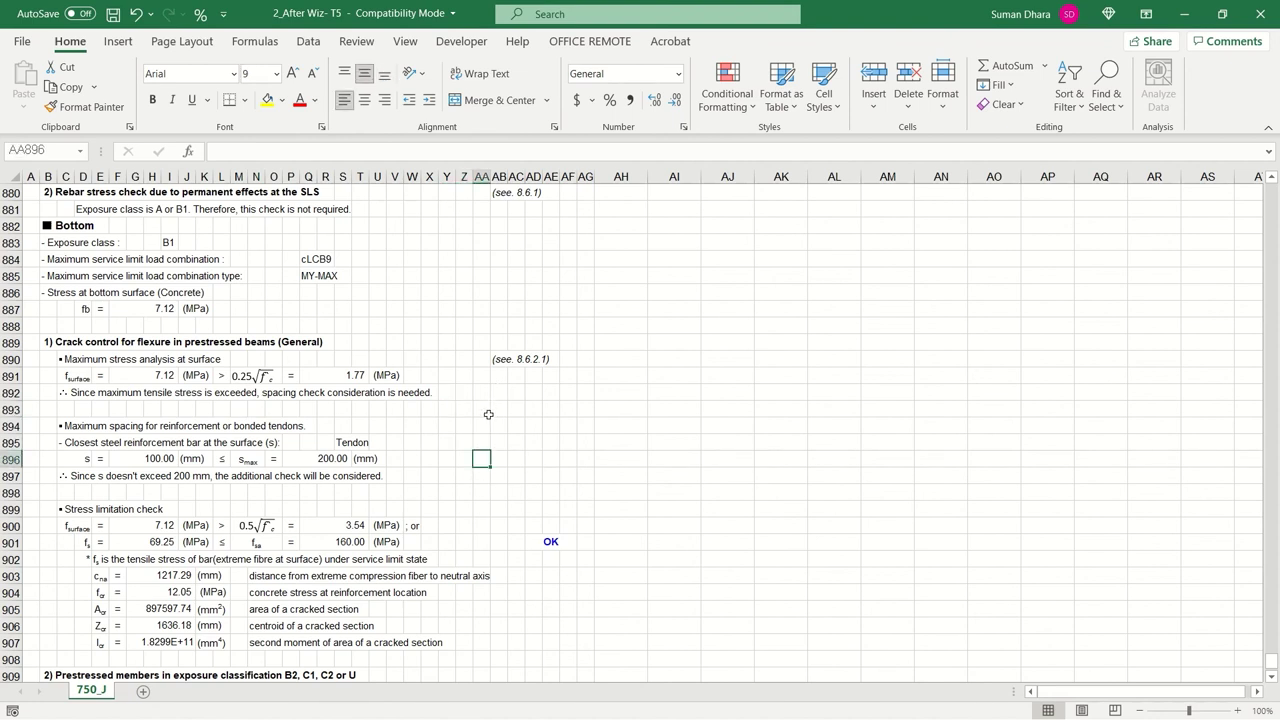
pyautogui.click(450, 410)
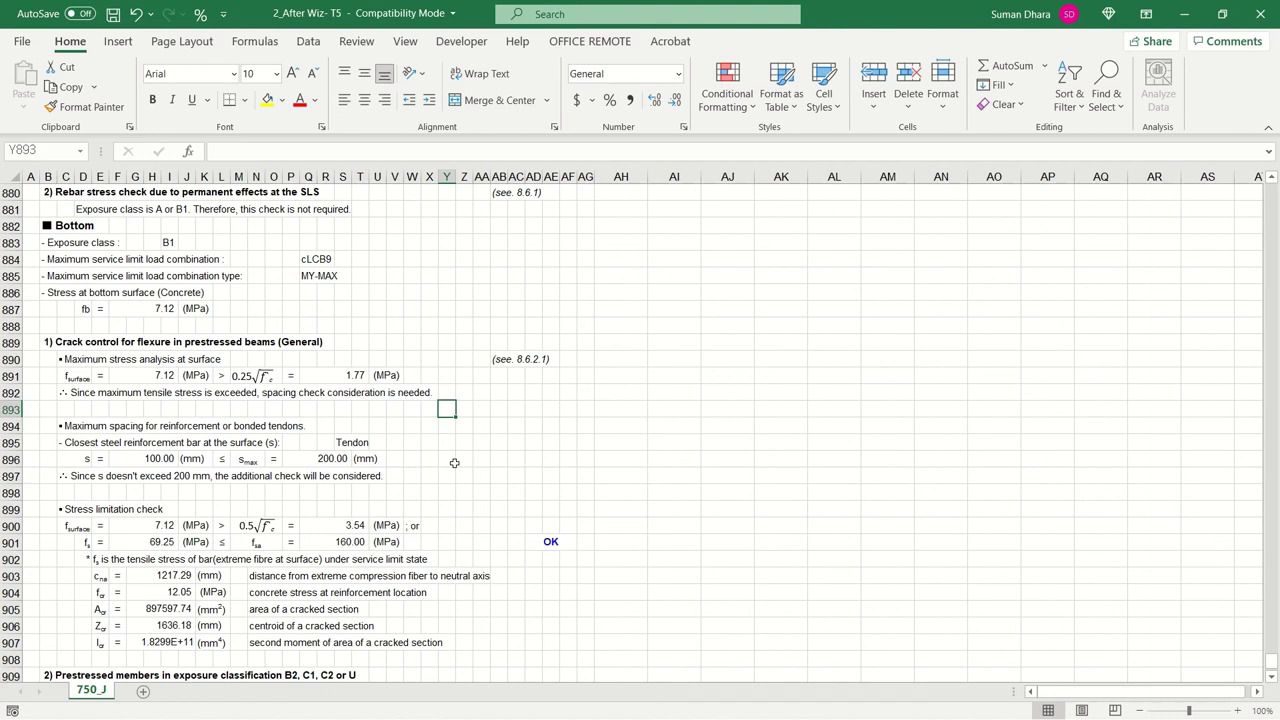
pyautogui.press('Up')
pyautogui.press('Up')
pyautogui.press('Up')
pyautogui.press('Up')
pyautogui.press('Up')
pyautogui.press('Left')
pyautogui.press('Left')
pyautogui.press('Left')
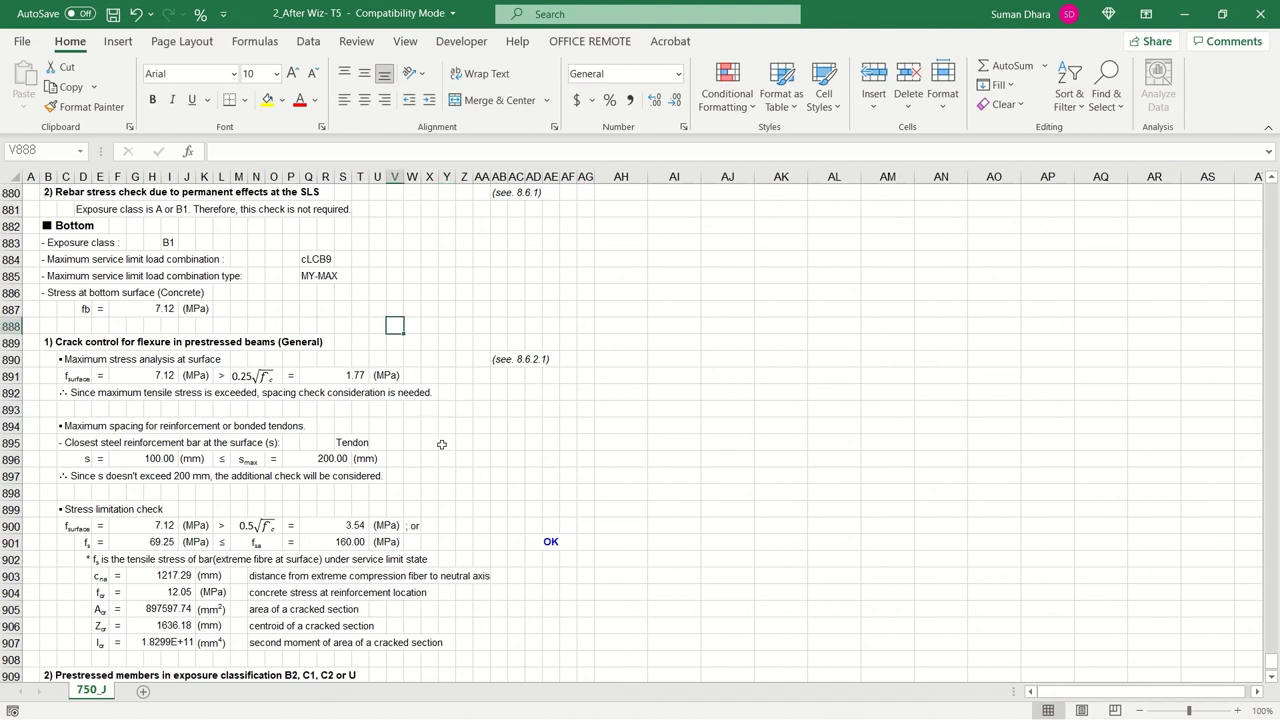
pyautogui.scroll(2, 443, 450)
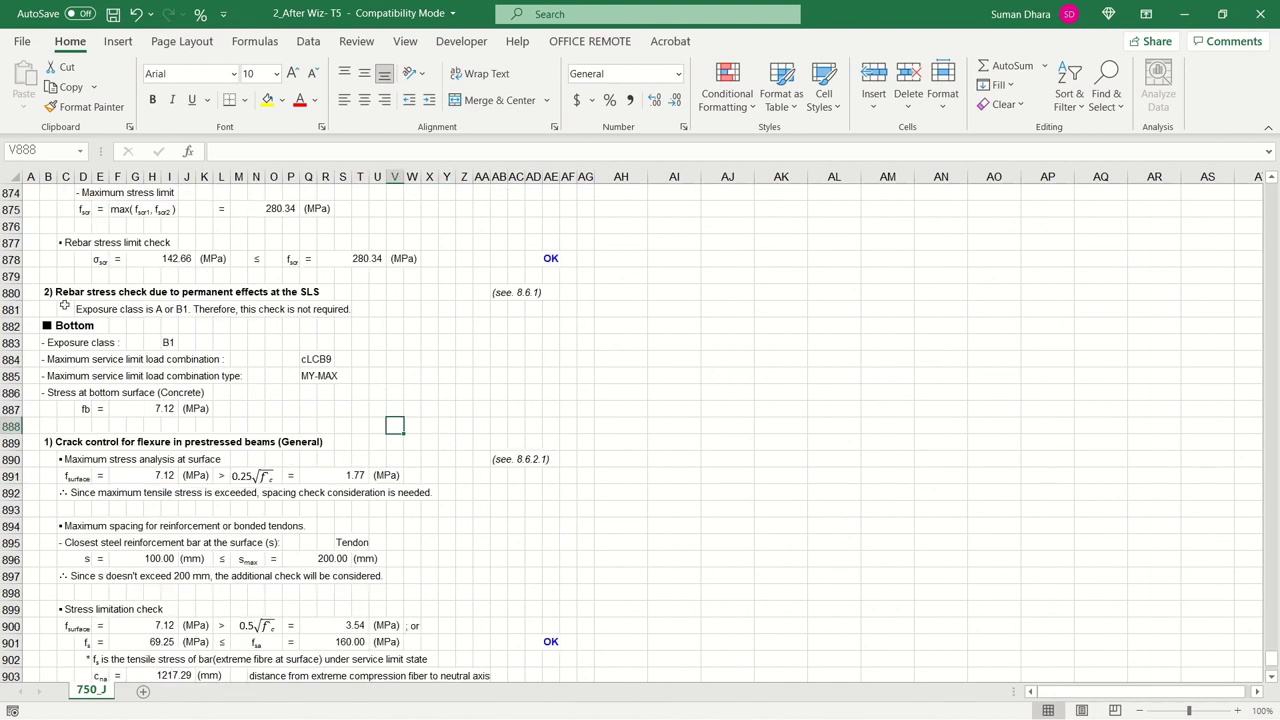
pyautogui.moveTo(62, 294); pyautogui.dragTo(324, 291)
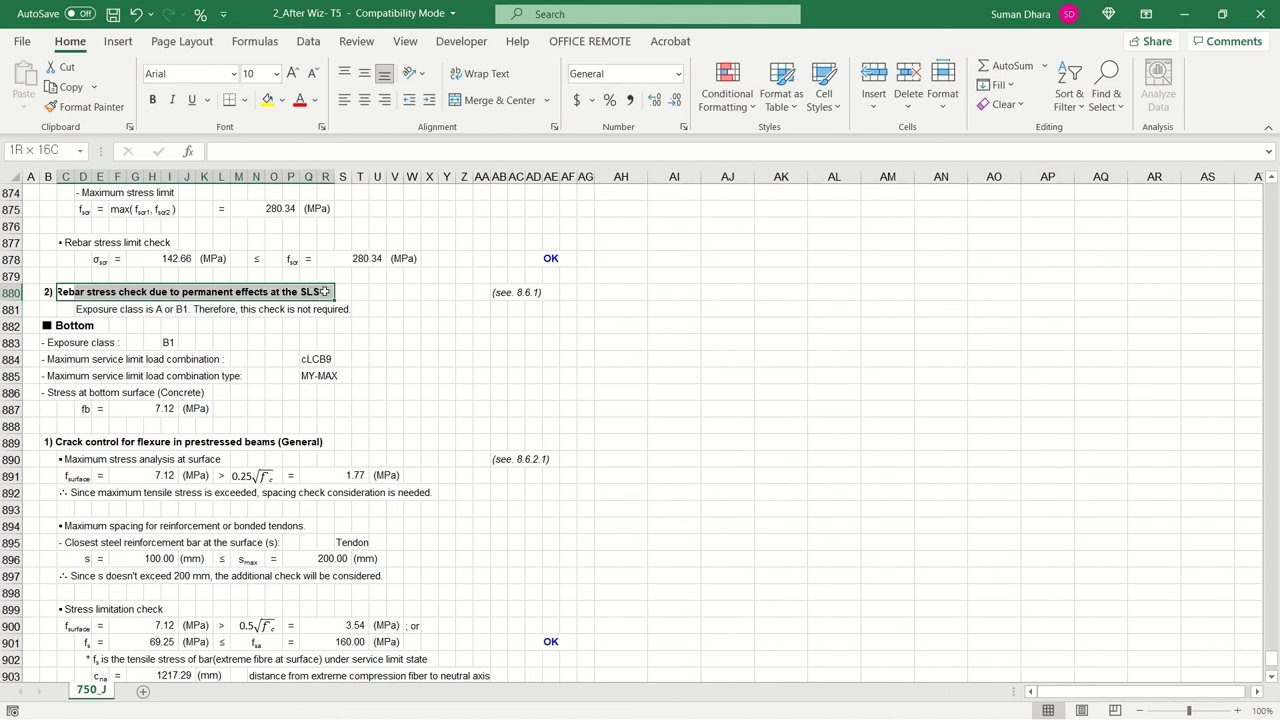
pyautogui.click(412, 359)
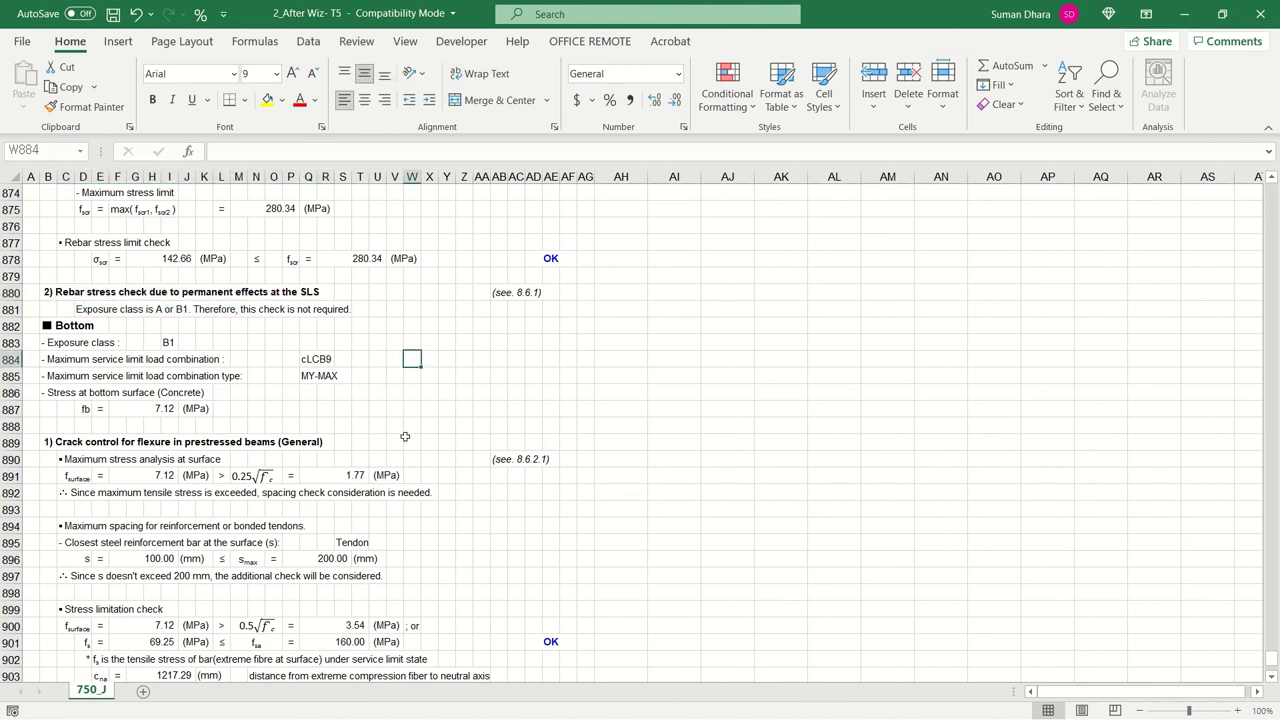
pyautogui.scroll(-1, 405, 437)
pyautogui.click(165, 359)
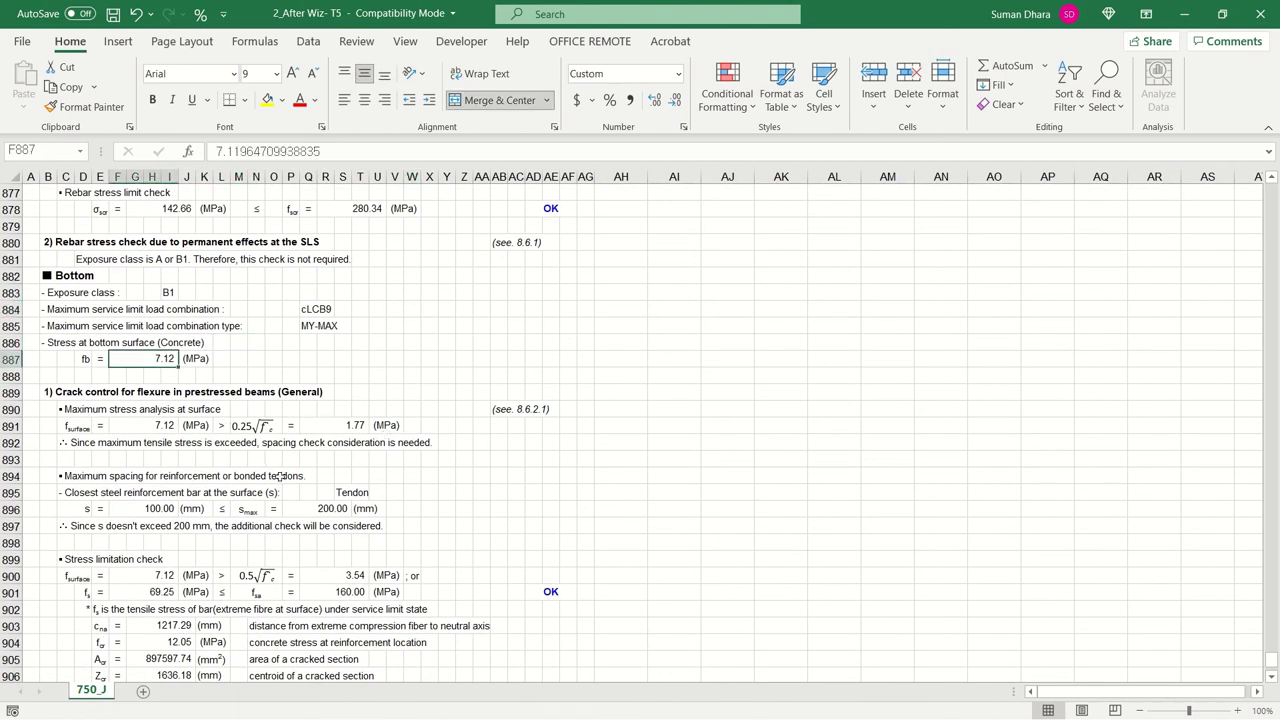
pyautogui.scroll(-1, 280, 476)
pyautogui.scroll(-1, 287, 493)
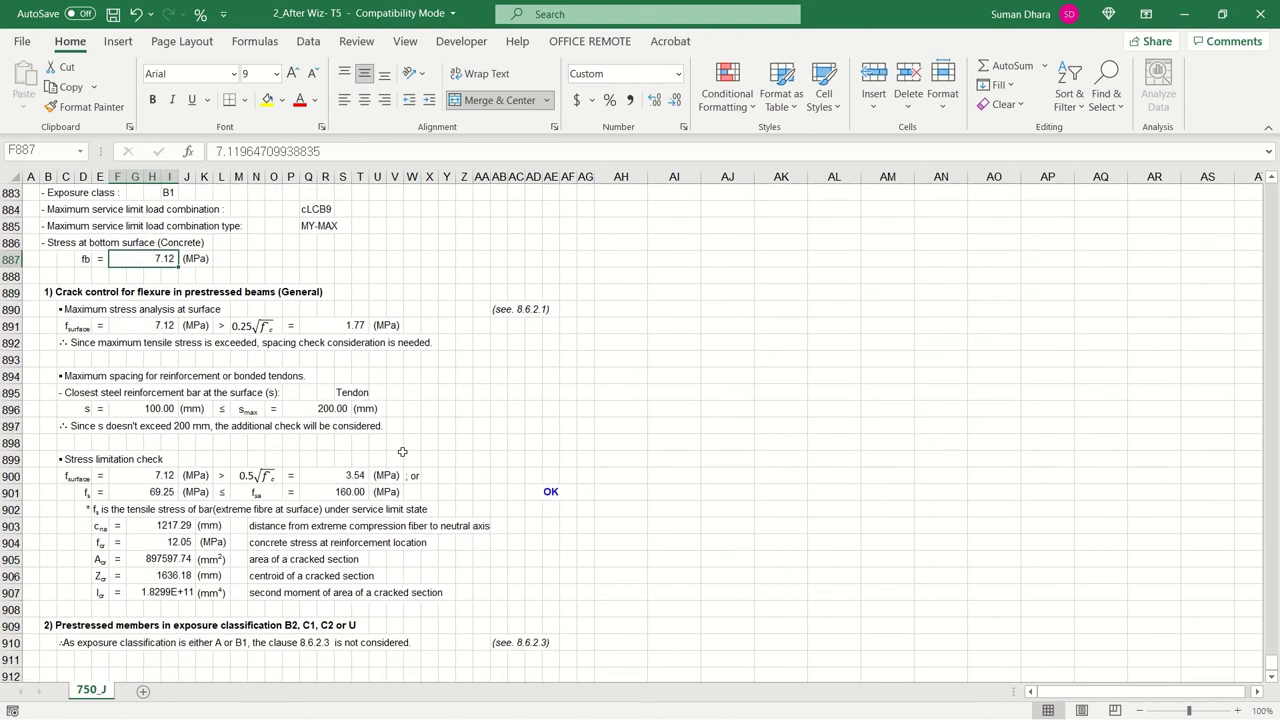
pyautogui.click(412, 441)
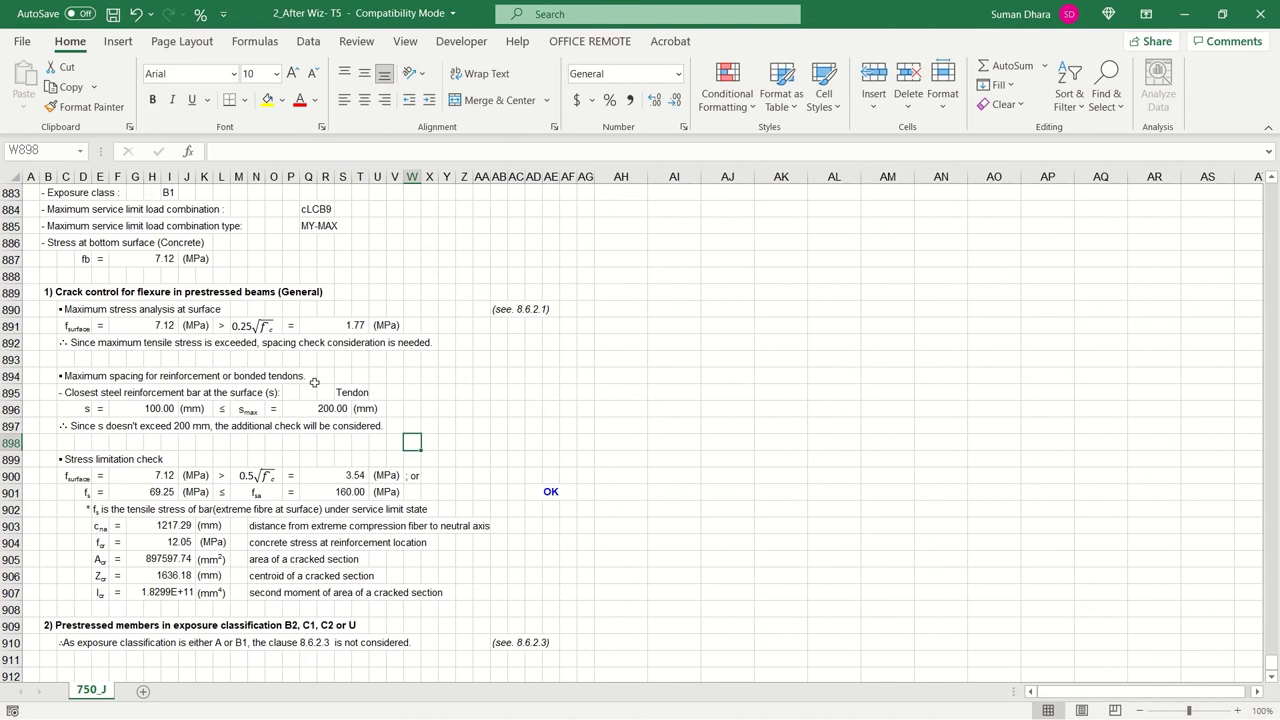
pyautogui.scroll(-2, 352, 558)
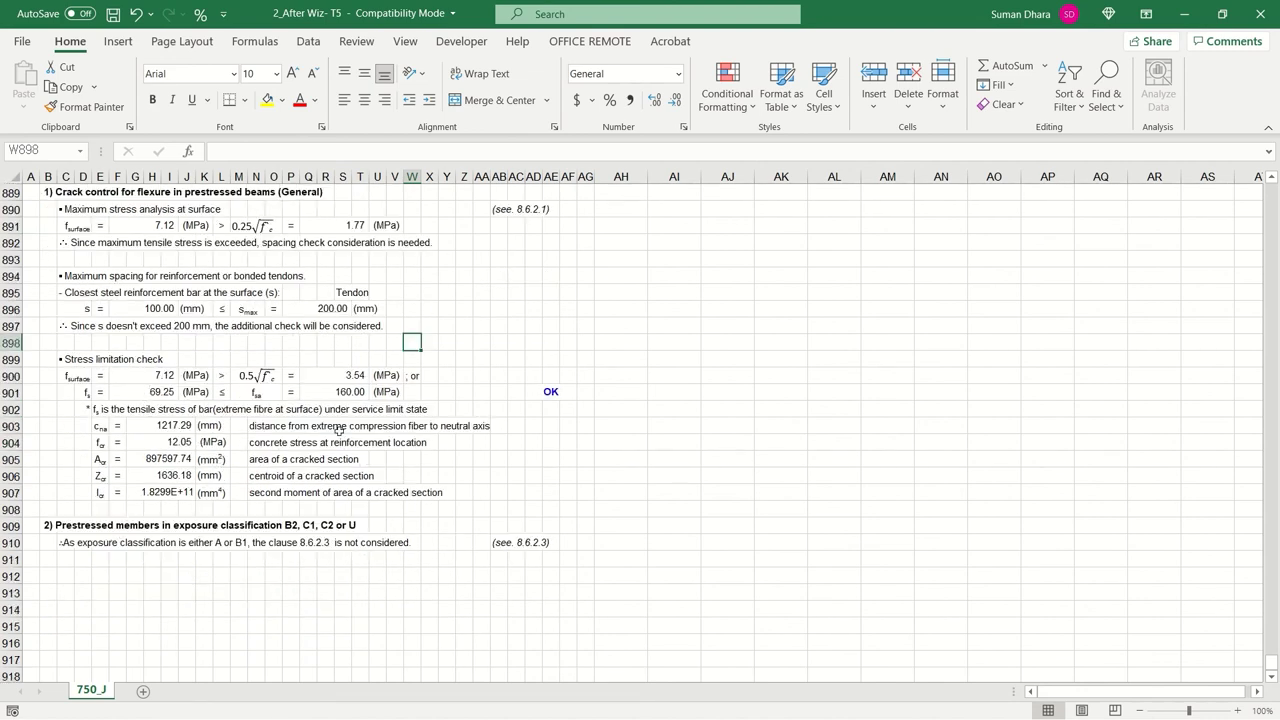
pyautogui.click(537, 391)
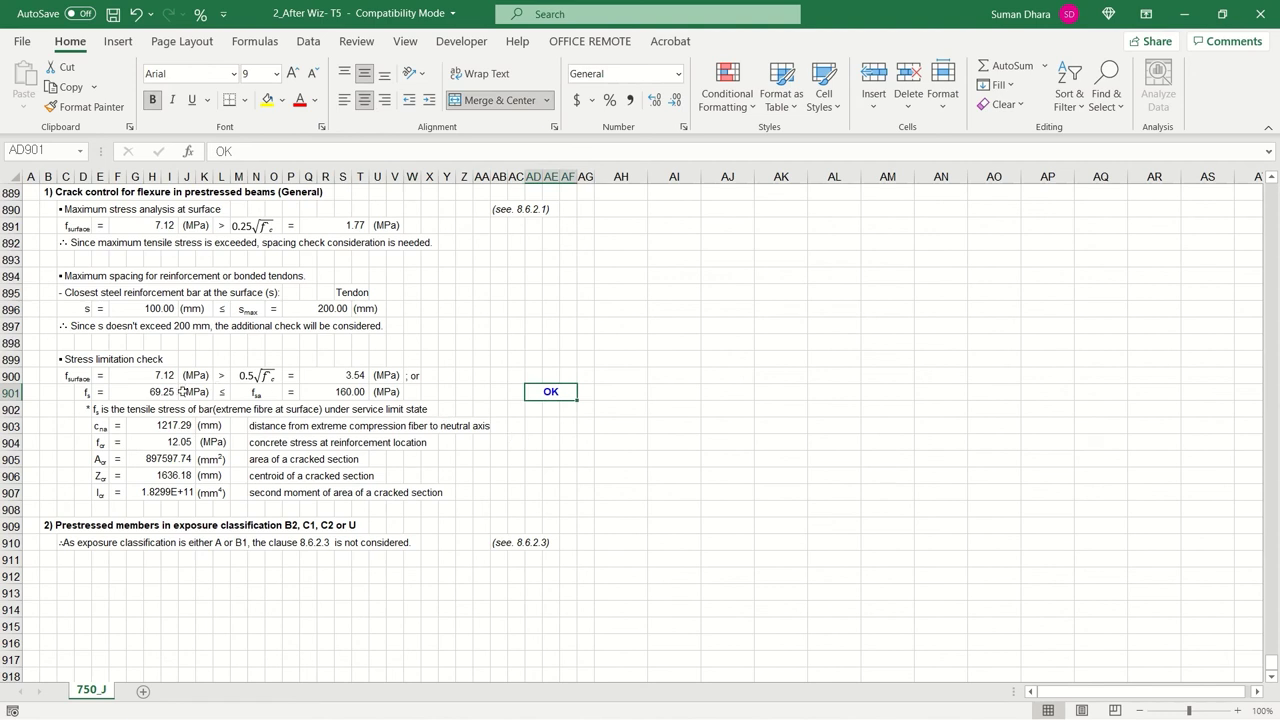
pyautogui.click(165, 396)
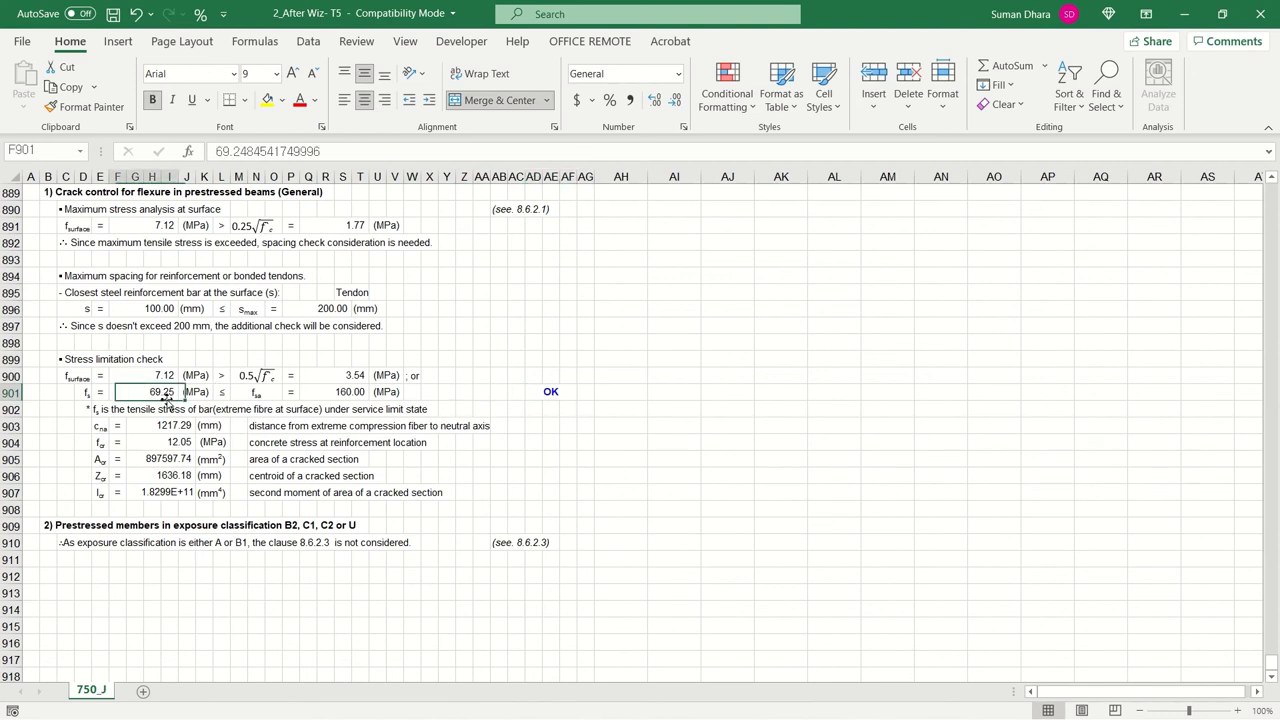
pyautogui.click(336, 392)
pyautogui.click(178, 390)
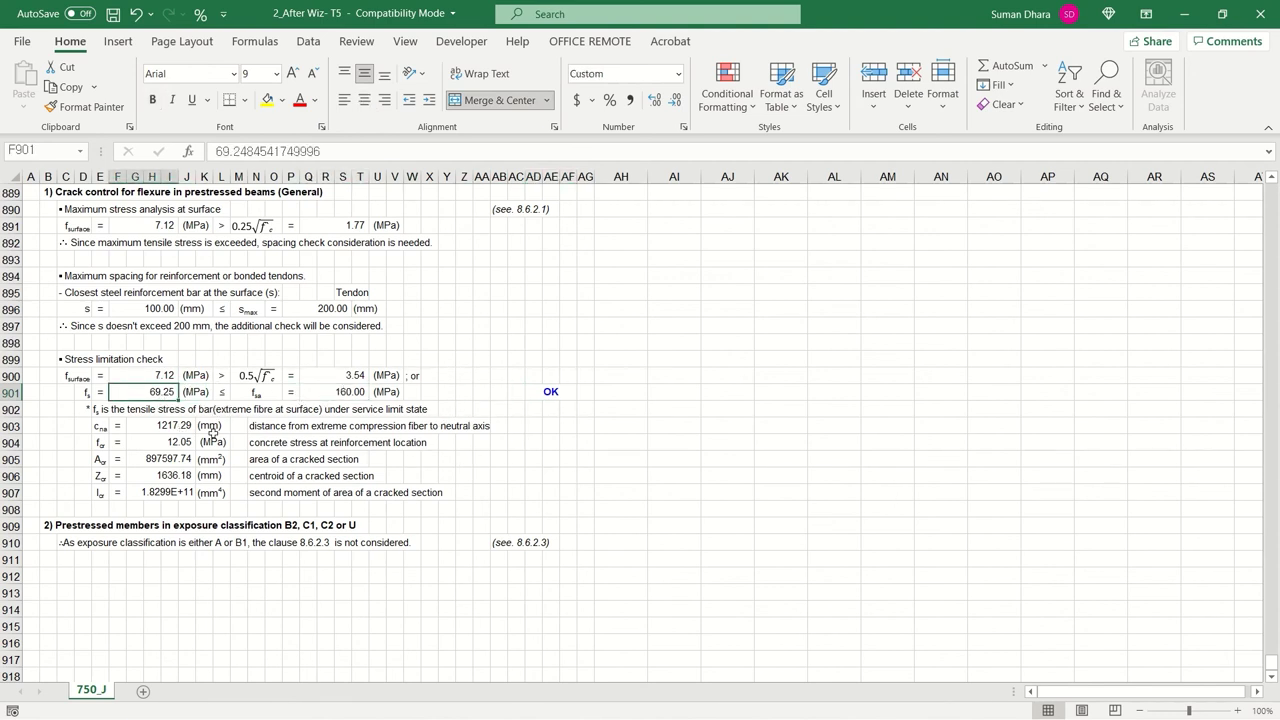
pyautogui.click(346, 398)
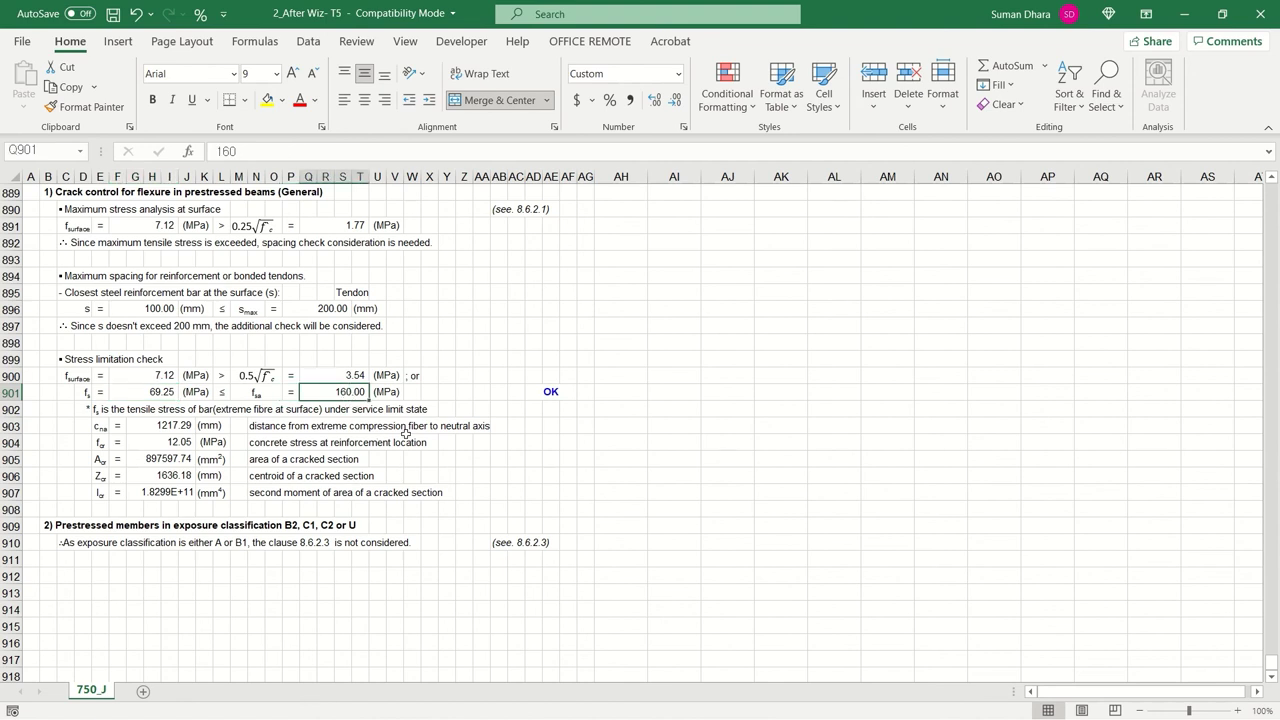
pyautogui.click(165, 392)
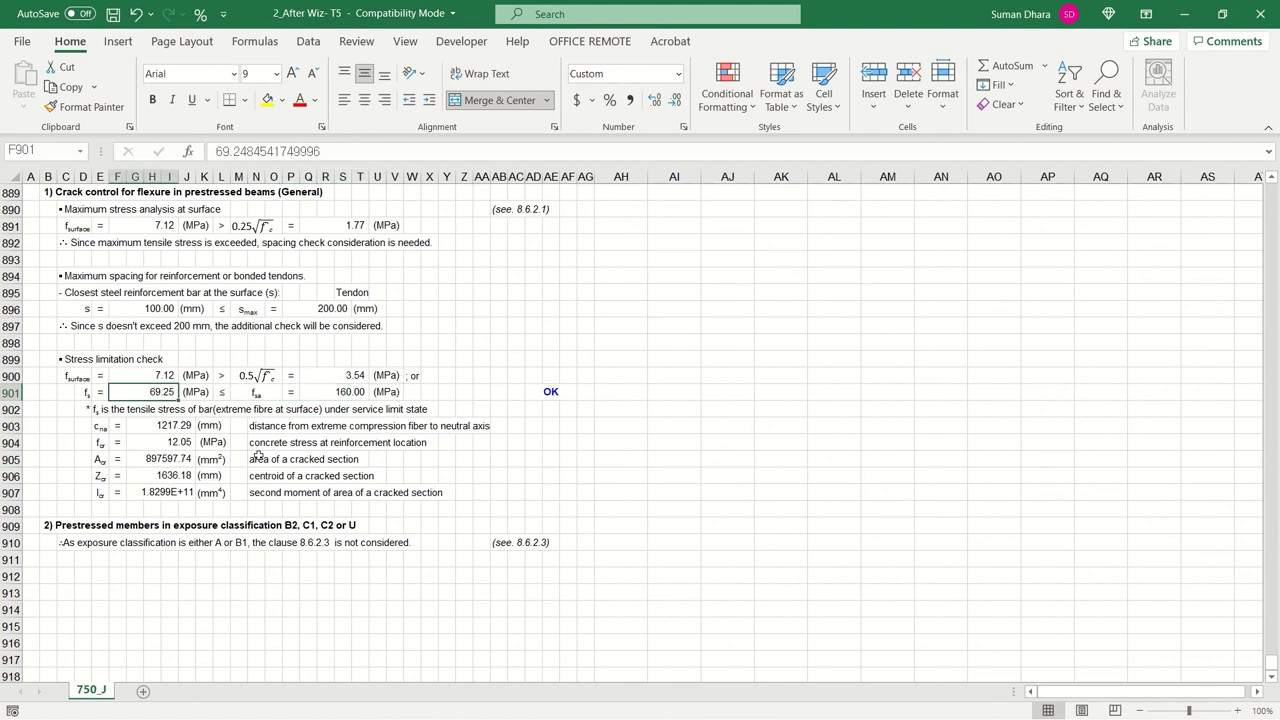
pyautogui.click(305, 475)
pyautogui.click(543, 393)
pyautogui.scroll(-1, 406, 506)
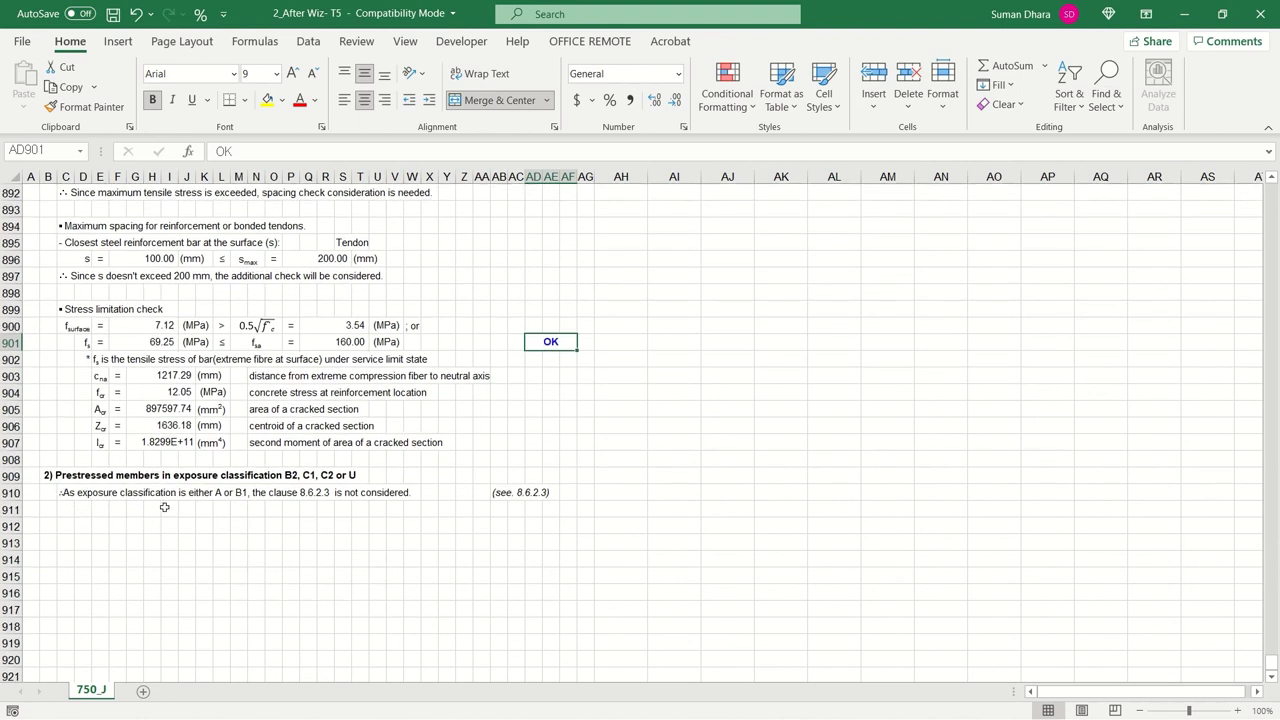
pyautogui.moveTo(288, 476); pyautogui.dragTo(352, 477)
# Scroll back to the 750_J Design Condition section, then Alt+Tab to MIDAS Civil
pyautogui.click(394, 554)
pyautogui.scroll(9, 394, 554)
pyautogui.scroll(20, 394, 554)
pyautogui.scroll(20, 394, 554)
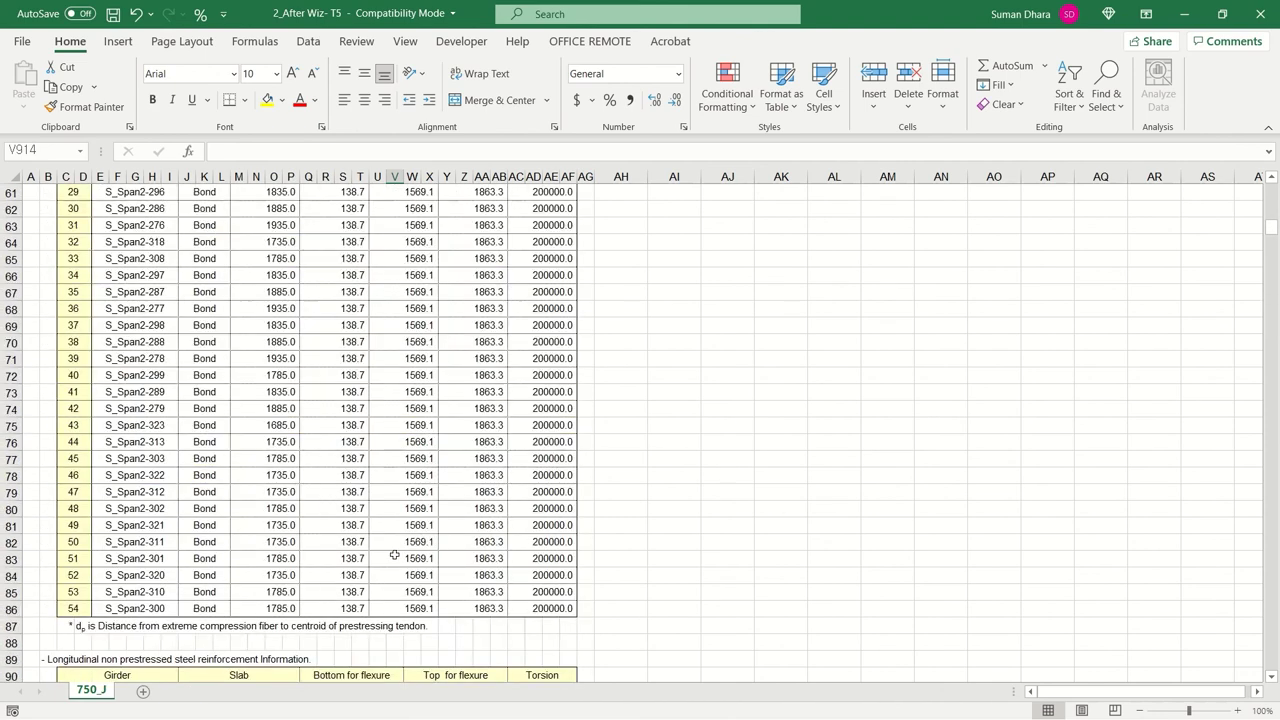
pyautogui.scroll(20, 394, 554)
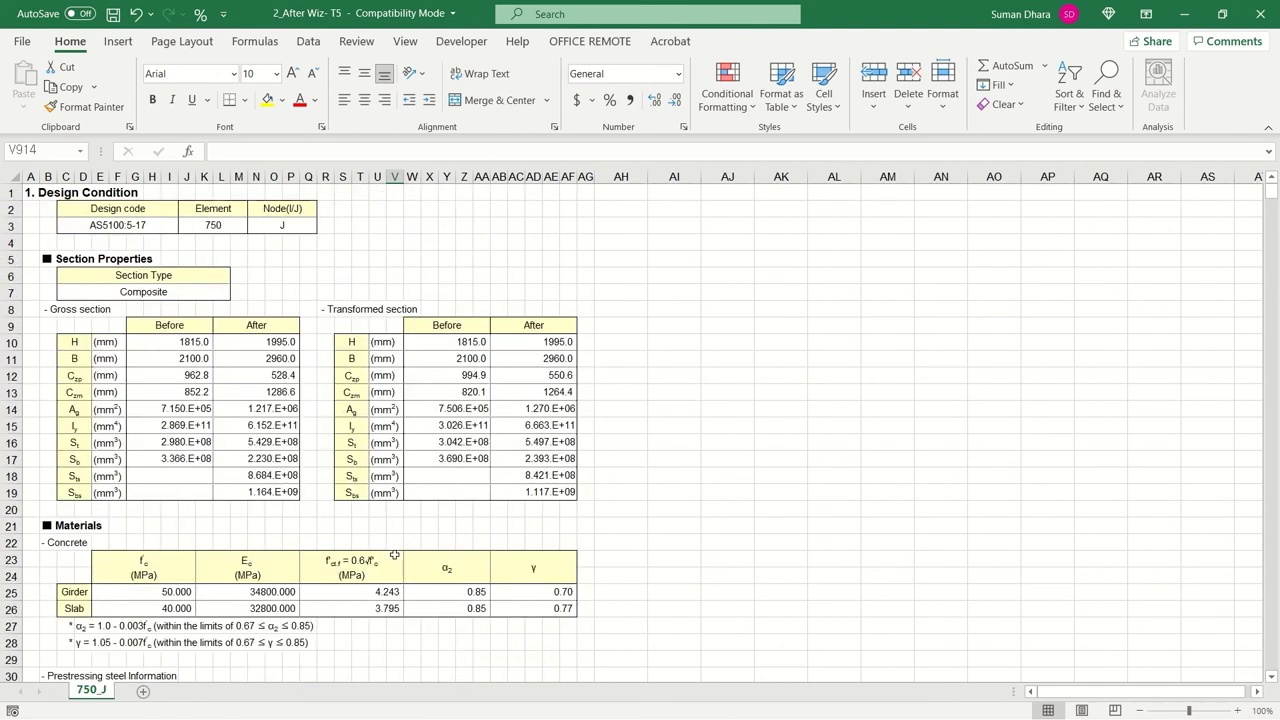
pyautogui.click(660, 375)
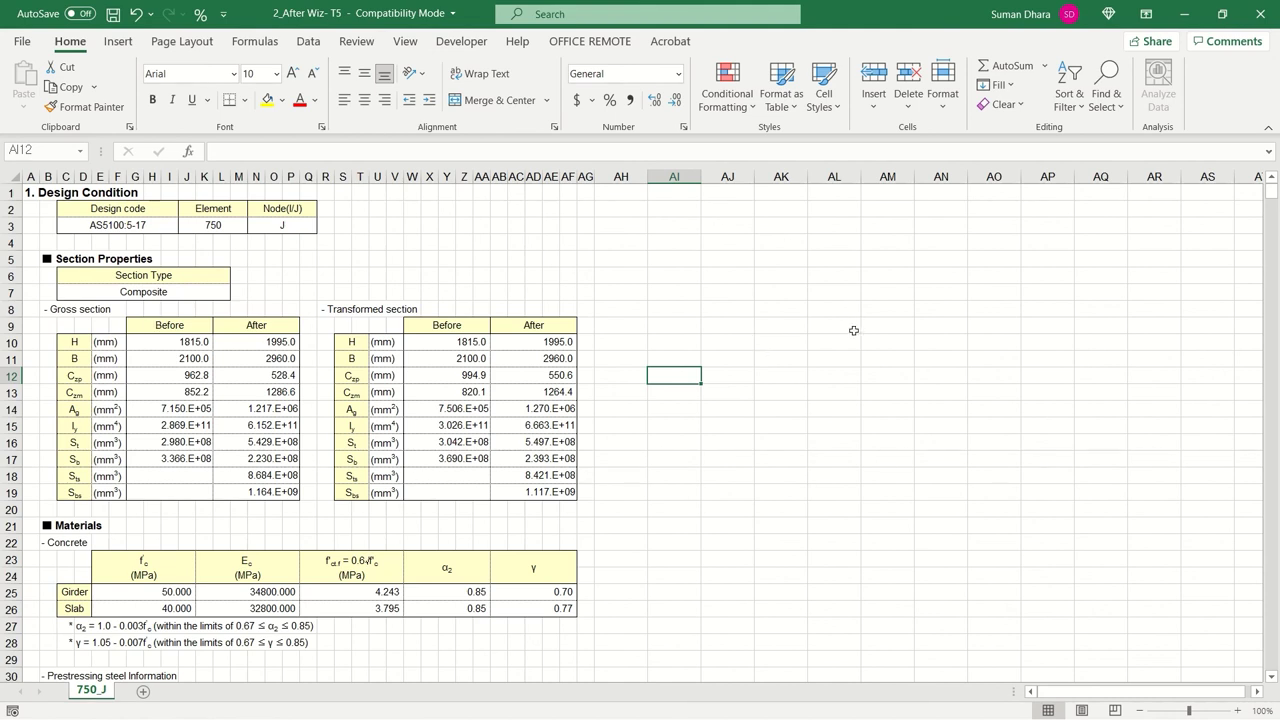
pyautogui.click(888, 308)
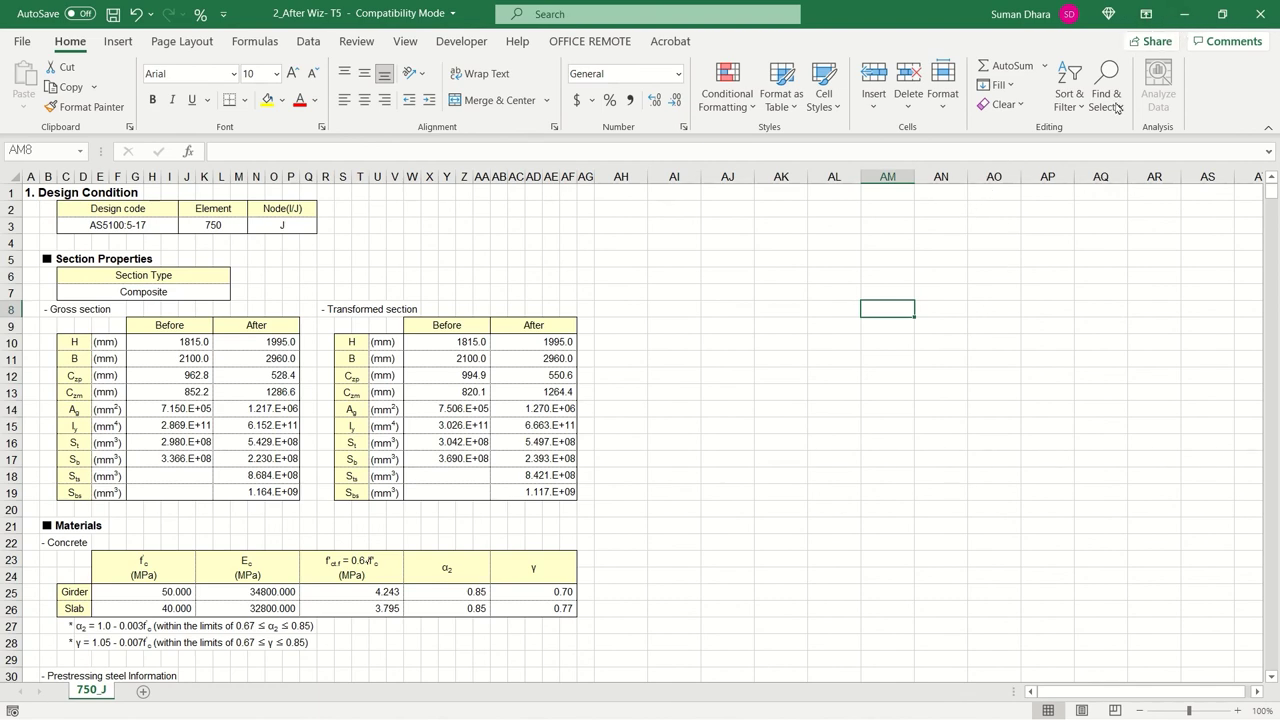
pyautogui.hotkey('alt', 'Tab')
pyautogui.hotkey('alt', 'Tab')
pyautogui.hotkey('alt', 'Tab')
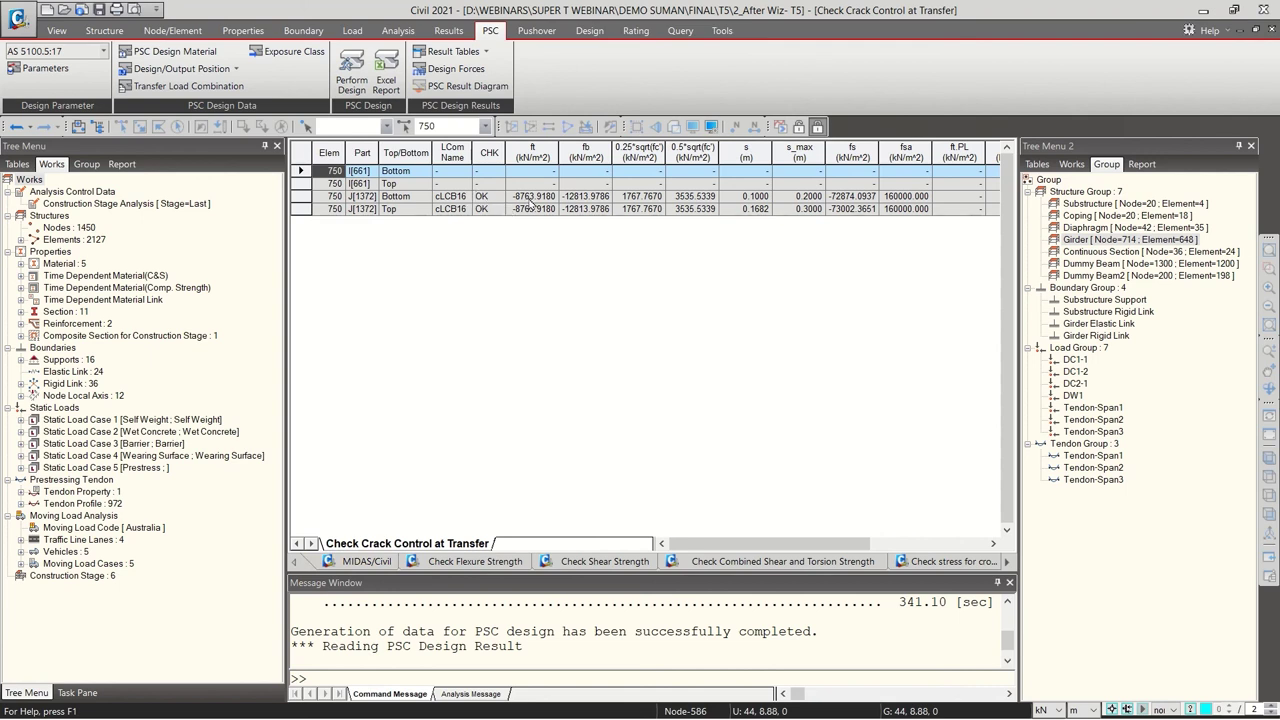
# Show element 750's Check Flexure Strength table and inspect the J-end M*/PhiMu of 0.9483
pyautogui.click(475, 561)
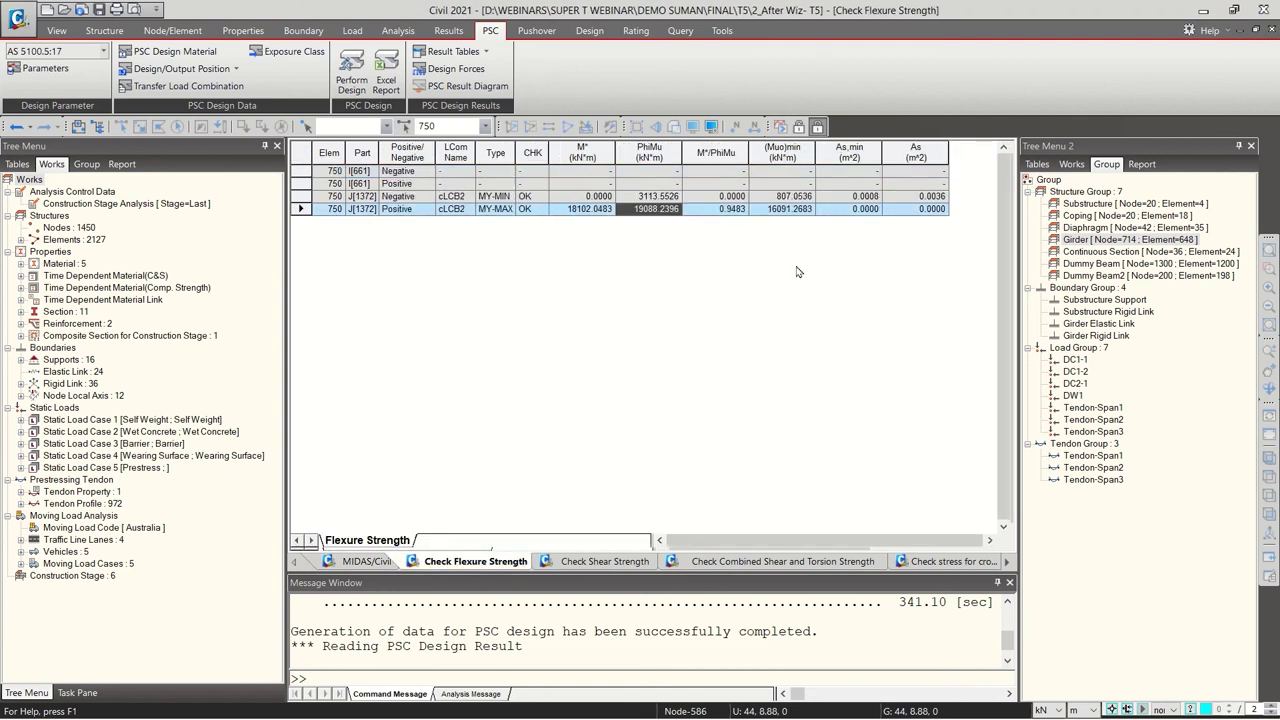
pyautogui.click(720, 209)
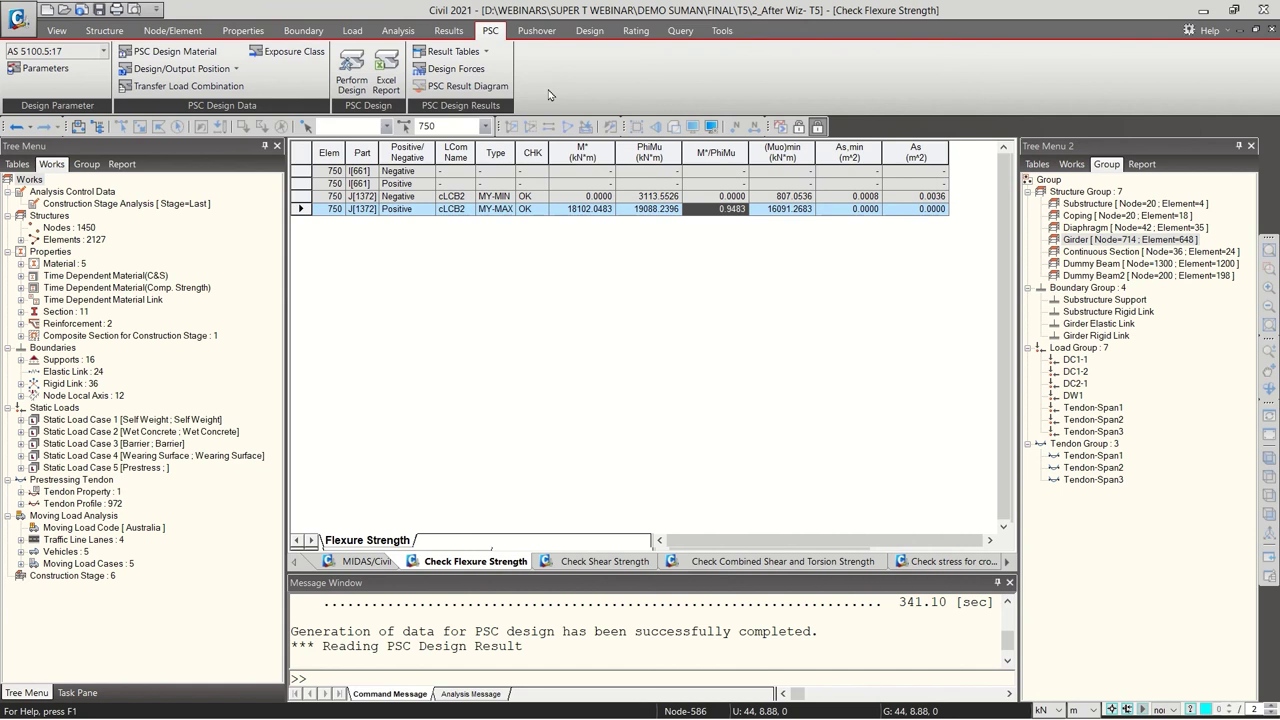
# Bring up Change Tendon Profile from the Temp./Prestress load tools over the model view
pyautogui.click(361, 34)
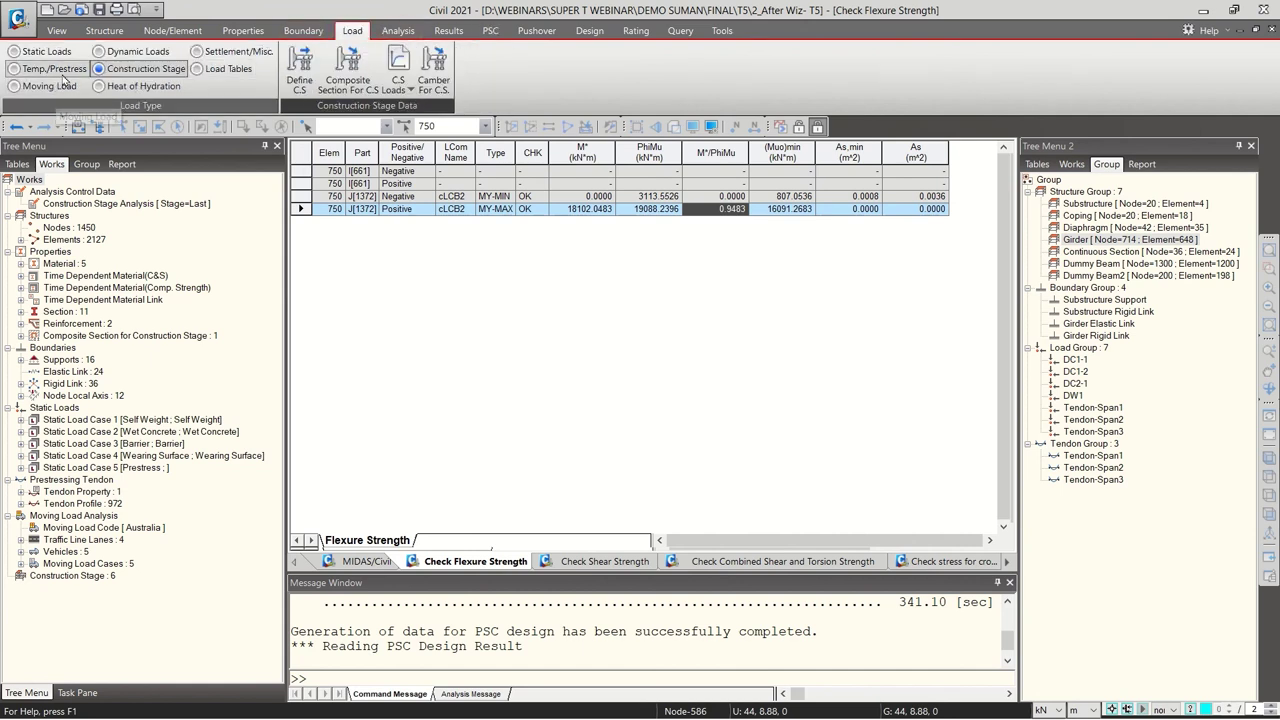
pyautogui.click(58, 70)
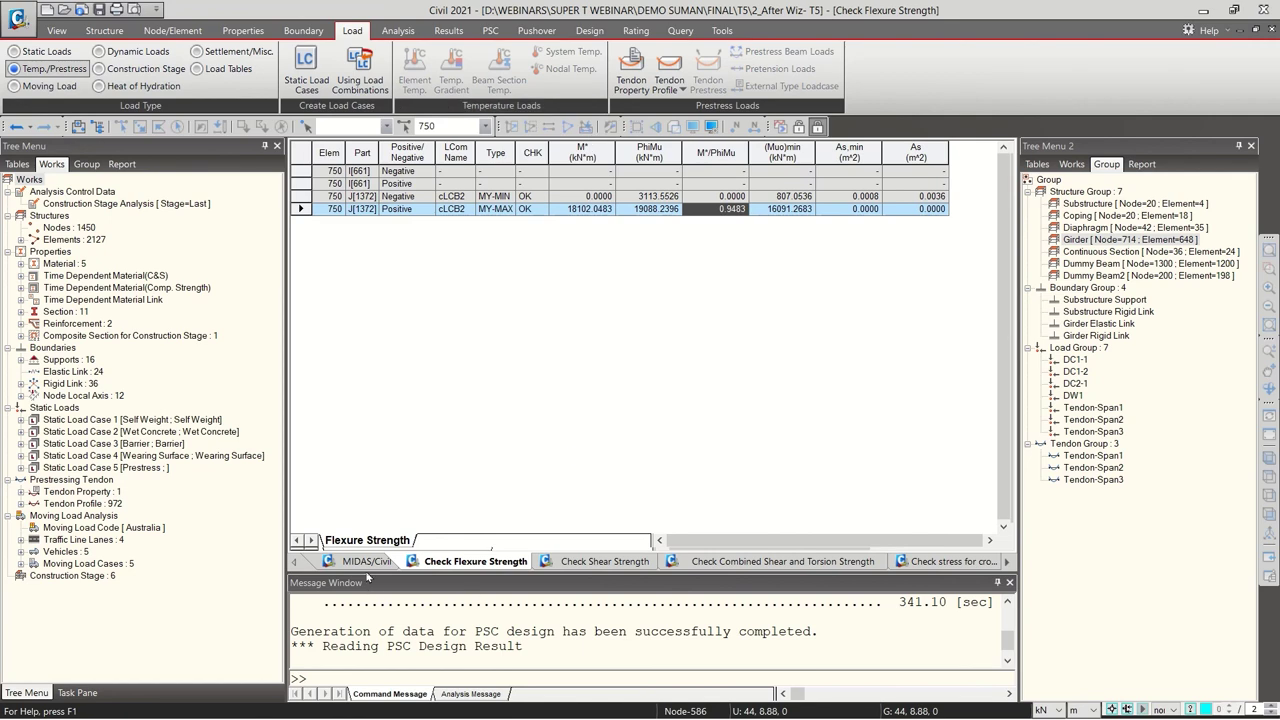
pyautogui.click(367, 561)
pyautogui.click(669, 80)
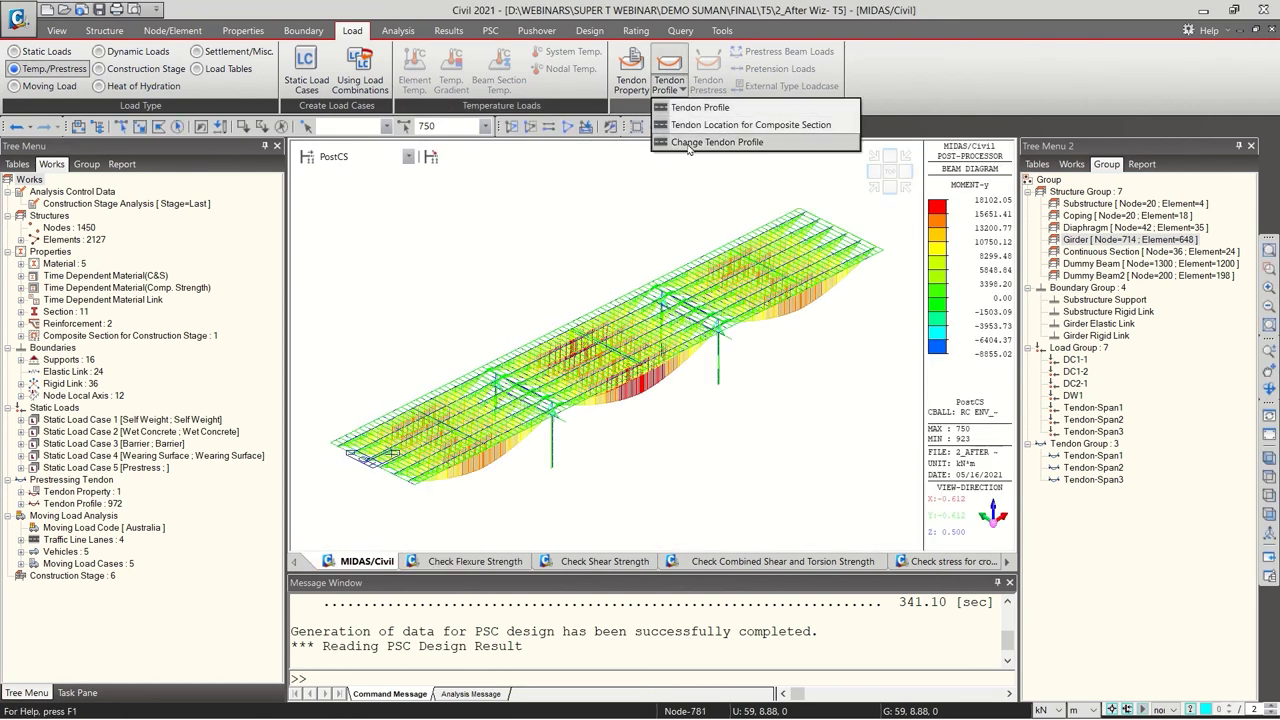
pyautogui.click(688, 146)
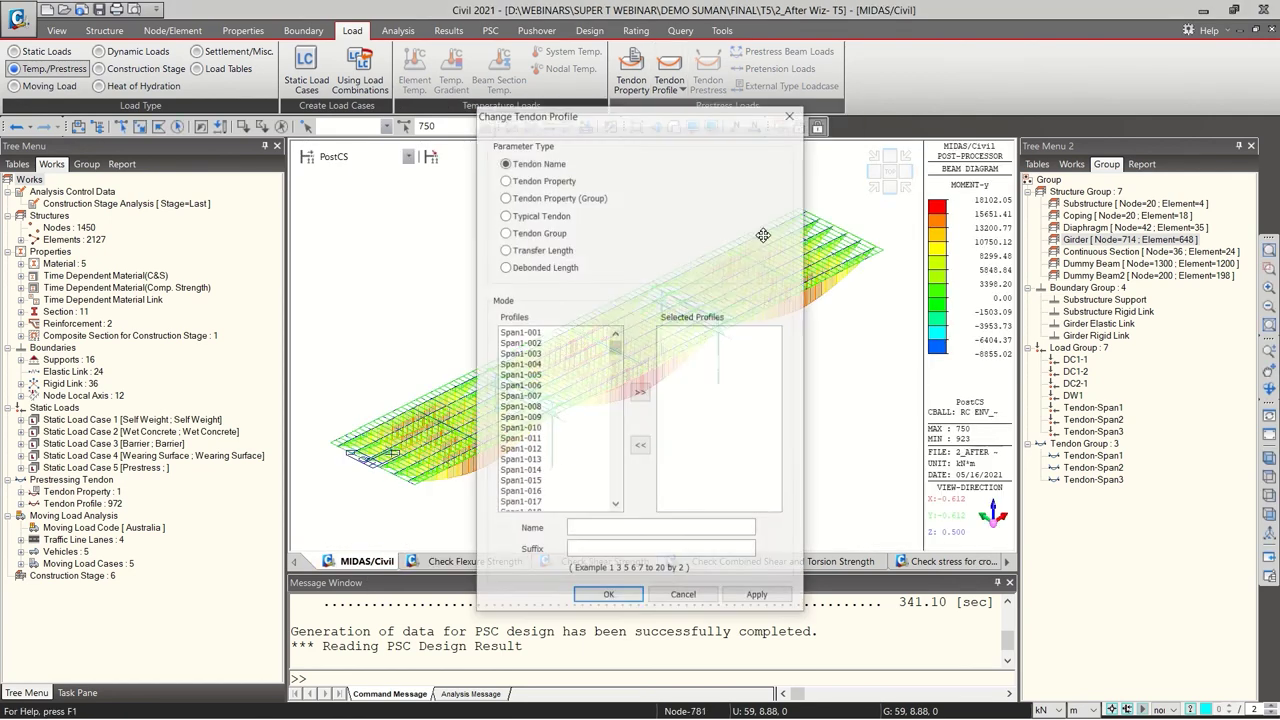
# Preview Debonded Length begin and end values for tendons Span1-004 to Span1-009, then cancel unapplied
pyautogui.click(538, 267)
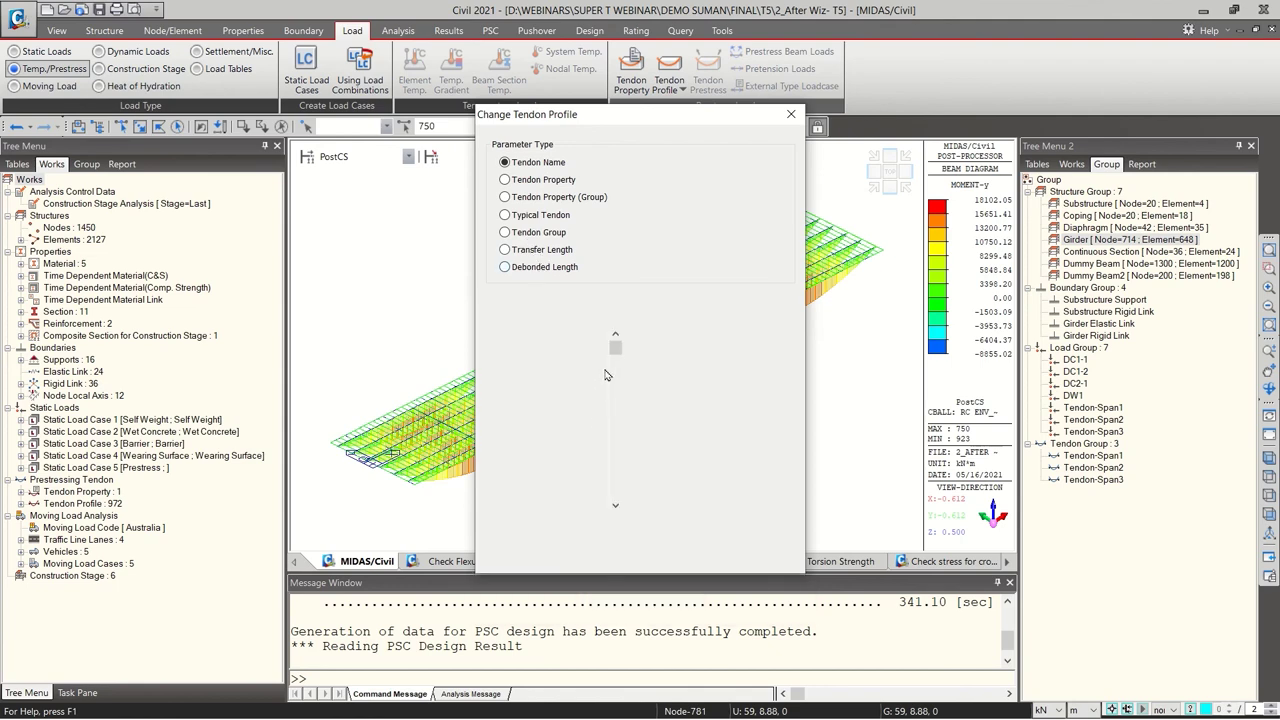
pyautogui.click(614, 370)
pyautogui.scroll(15, 550, 390)
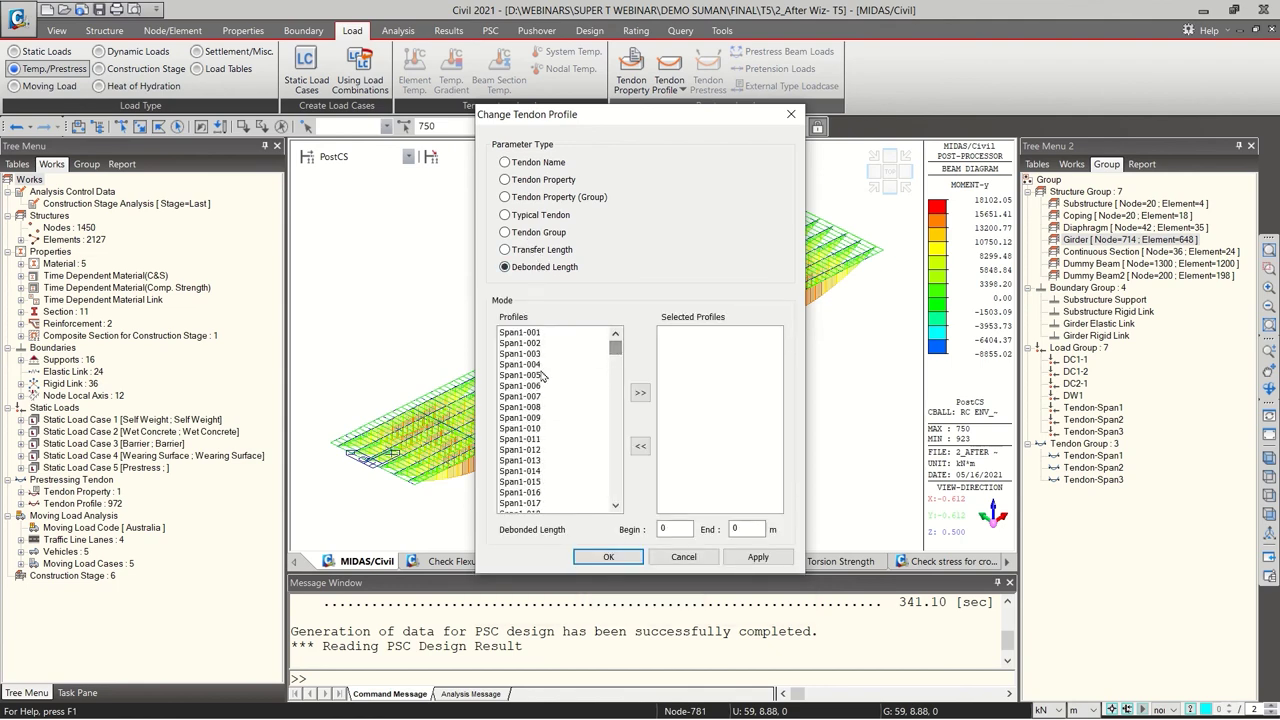
pyautogui.moveTo(560, 365); pyautogui.dragTo(557, 422)
pyautogui.click(640, 393)
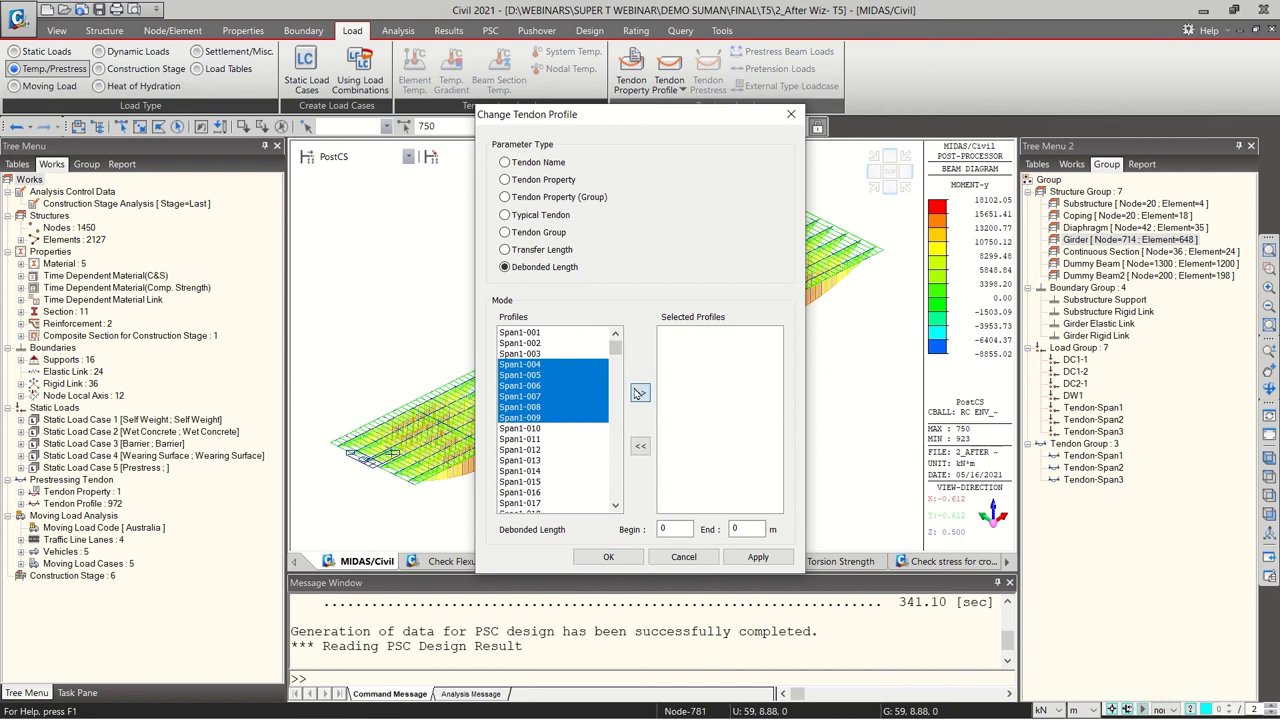
pyautogui.click(676, 527)
pyautogui.press('Tab')
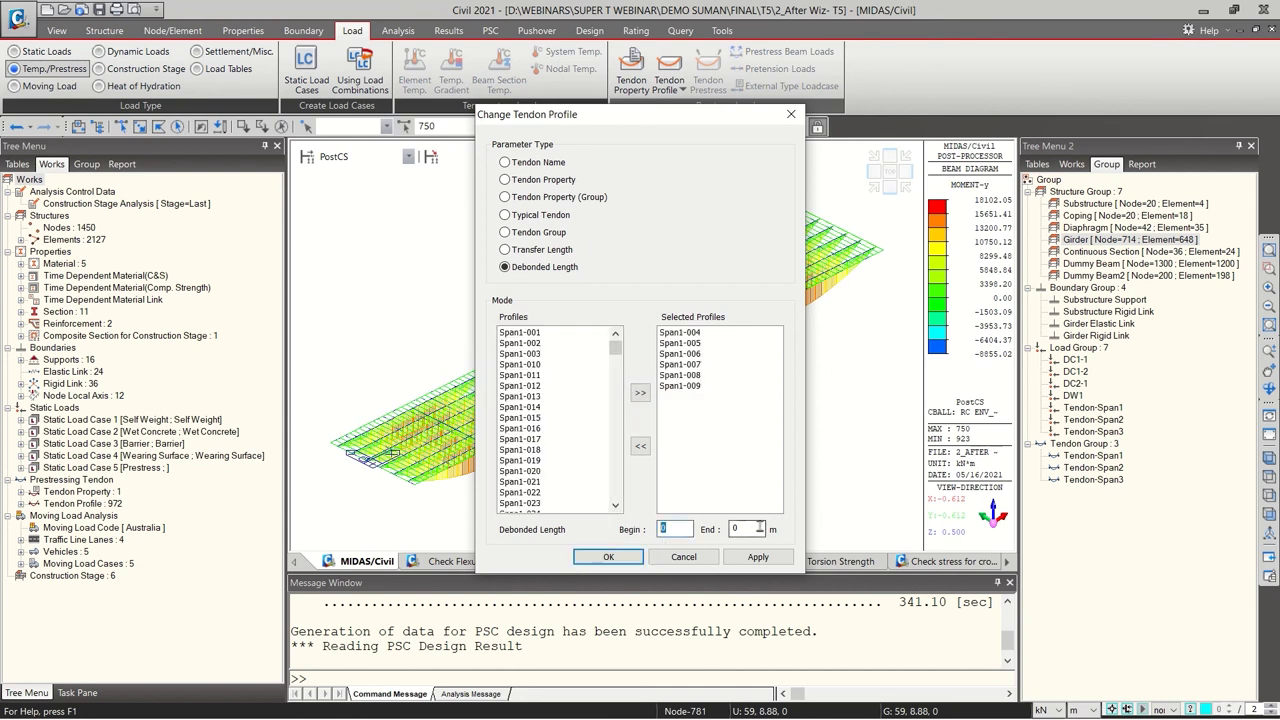
pyautogui.click(684, 558)
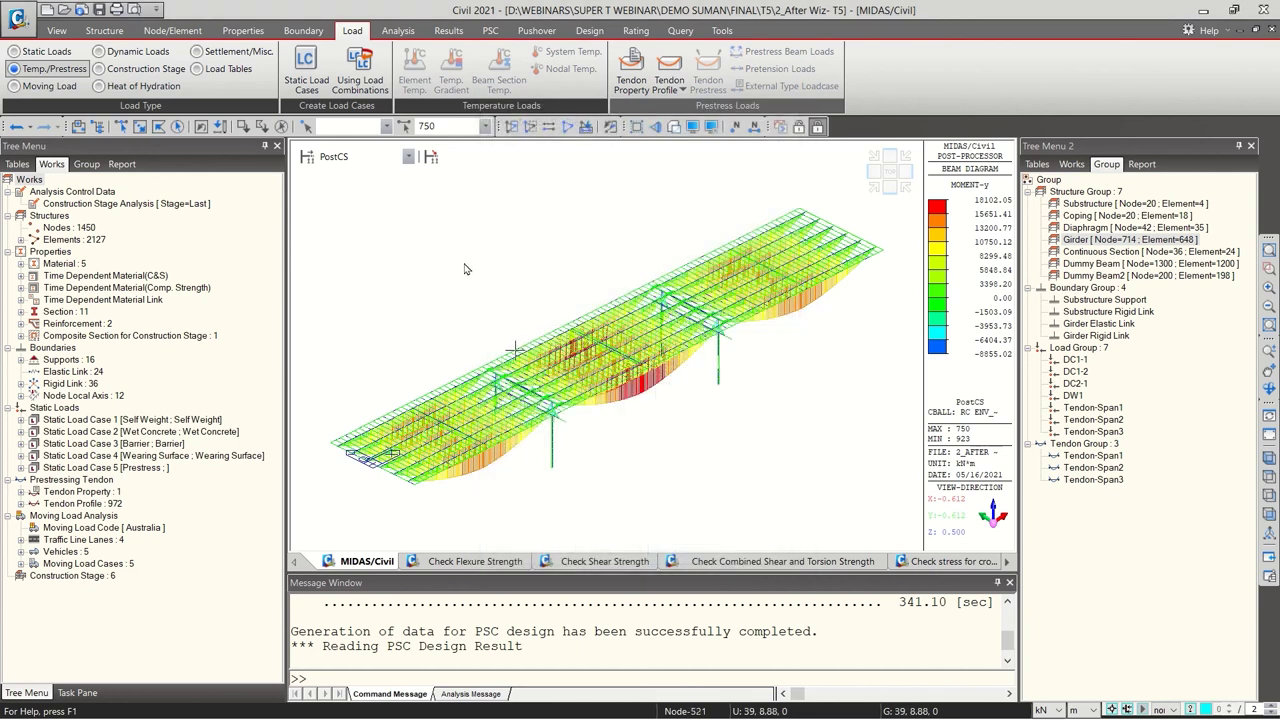